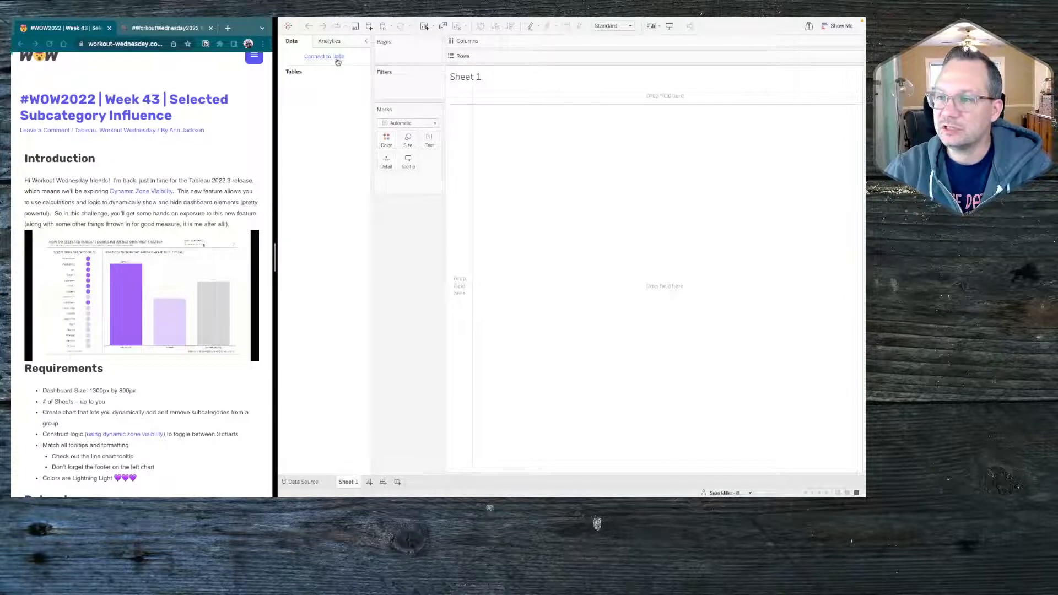
Step: Check the challenge page's dataset requirement and connect the workbook to the saved Sample - Superstore data source
scroll(158, 414, down, 5)
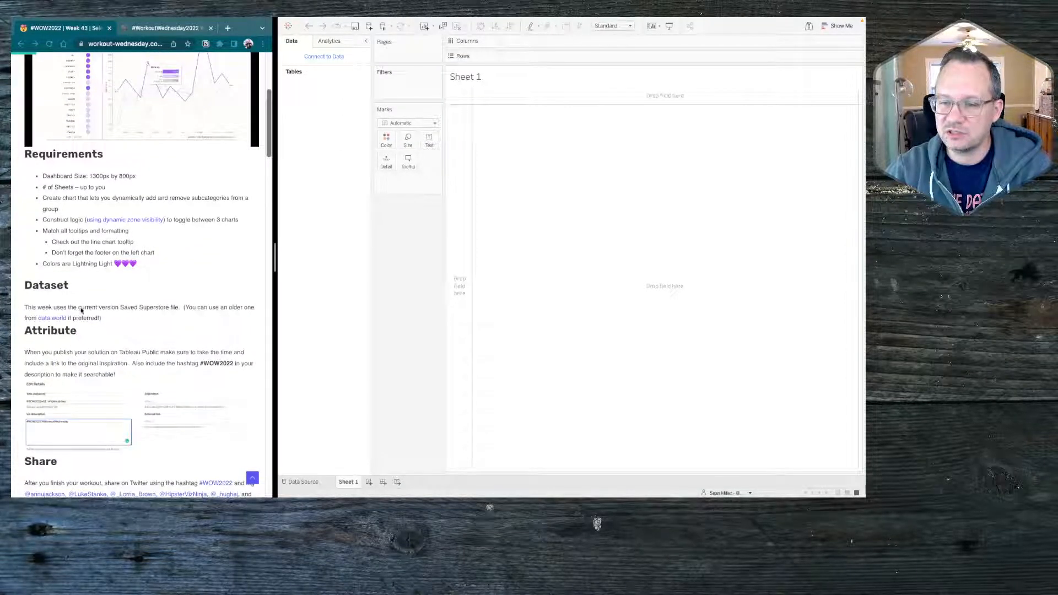
scroll(159, 231, up, 4)
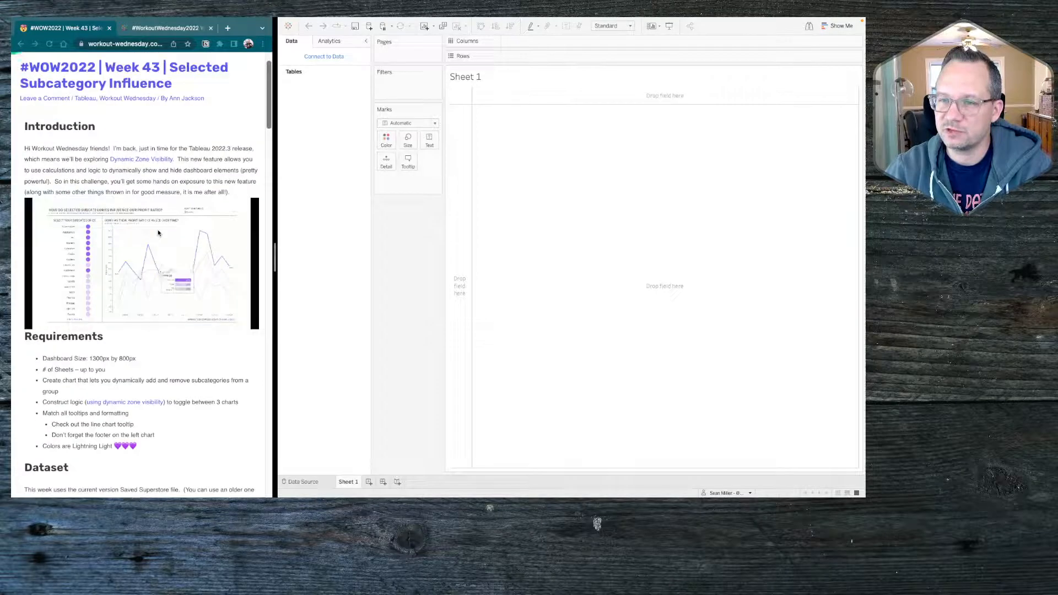
click(328, 57)
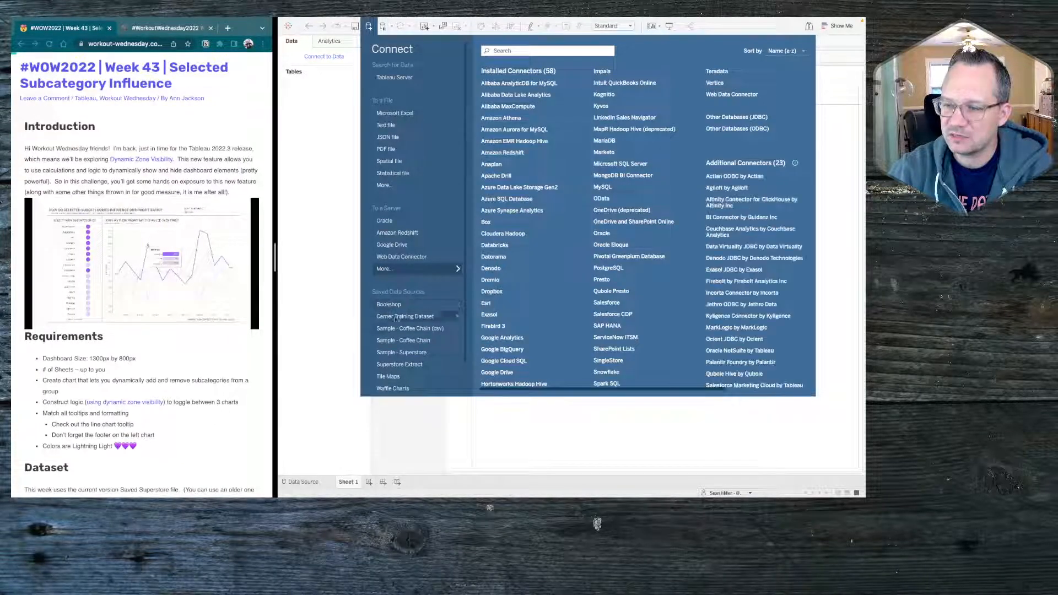
click(400, 352)
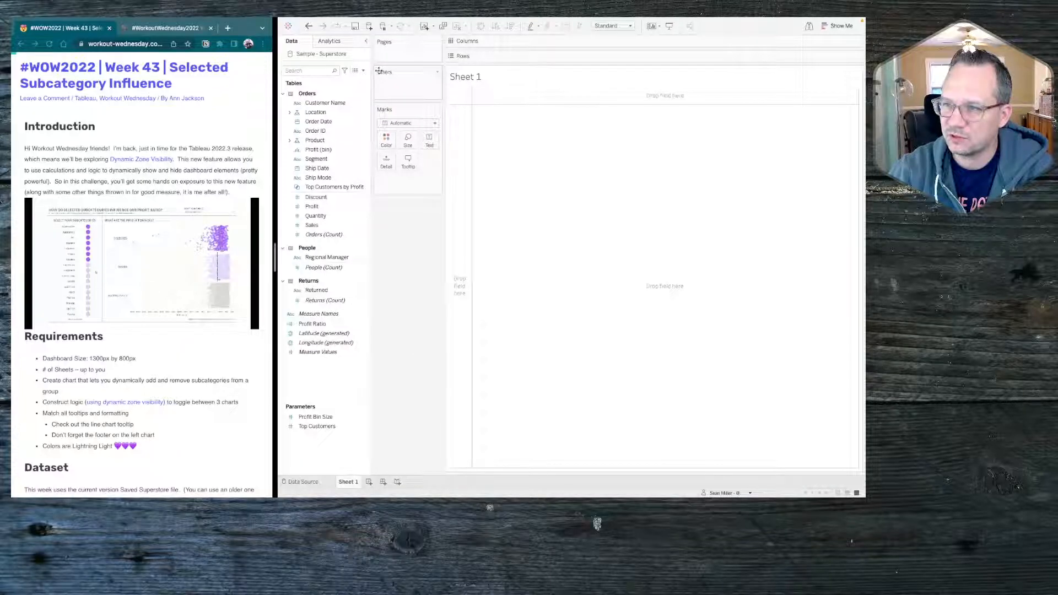
Step: View the installed Tableau Desktop version information and close it again
click(324, 22)
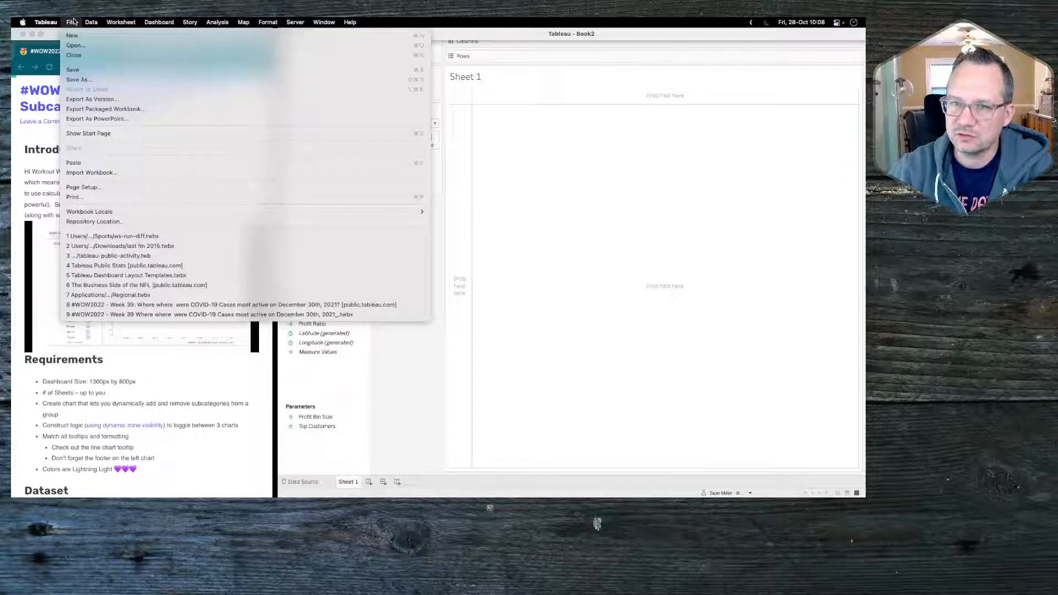
click(53, 35)
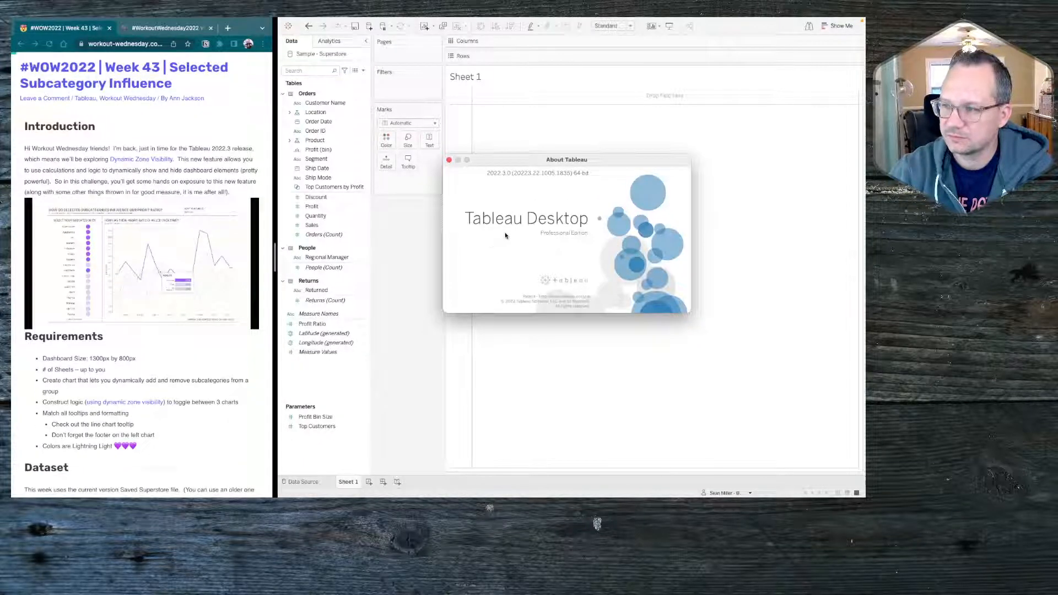
click(498, 177)
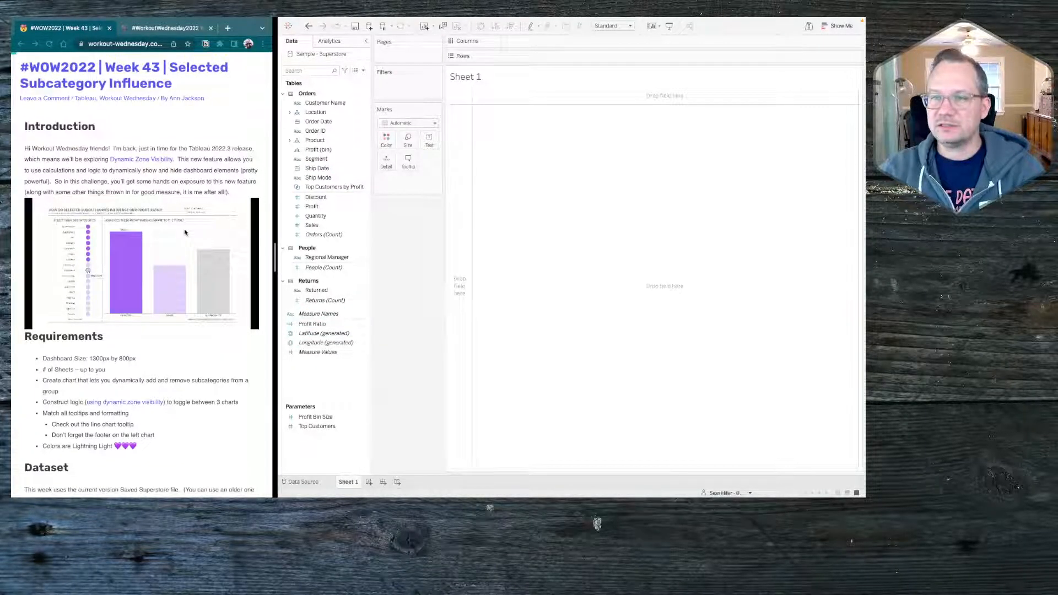
Step: In the published Week 43 dashboard, test the subcategory selector by removing Accessories from the group and adding it back
click(164, 27)
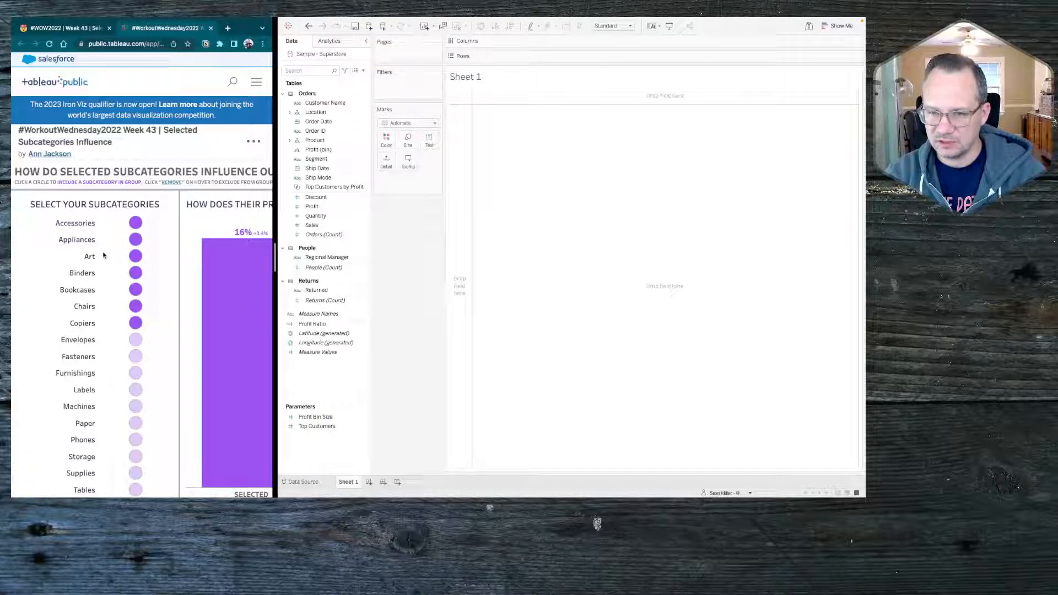
scroll(78, 350, down, 1)
scroll(78, 353, down, 2)
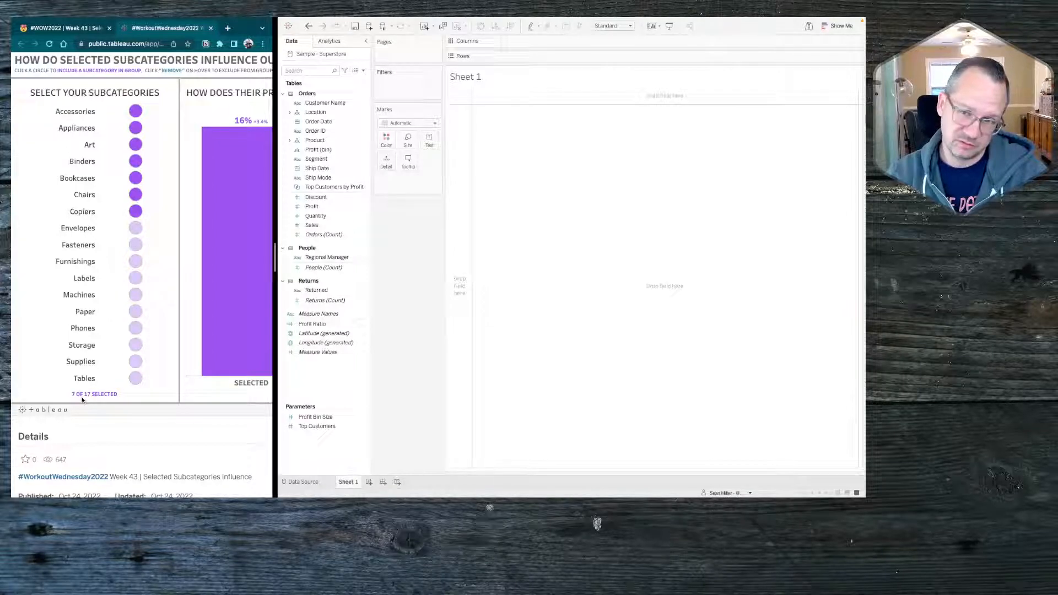
scroll(83, 401, right, 1)
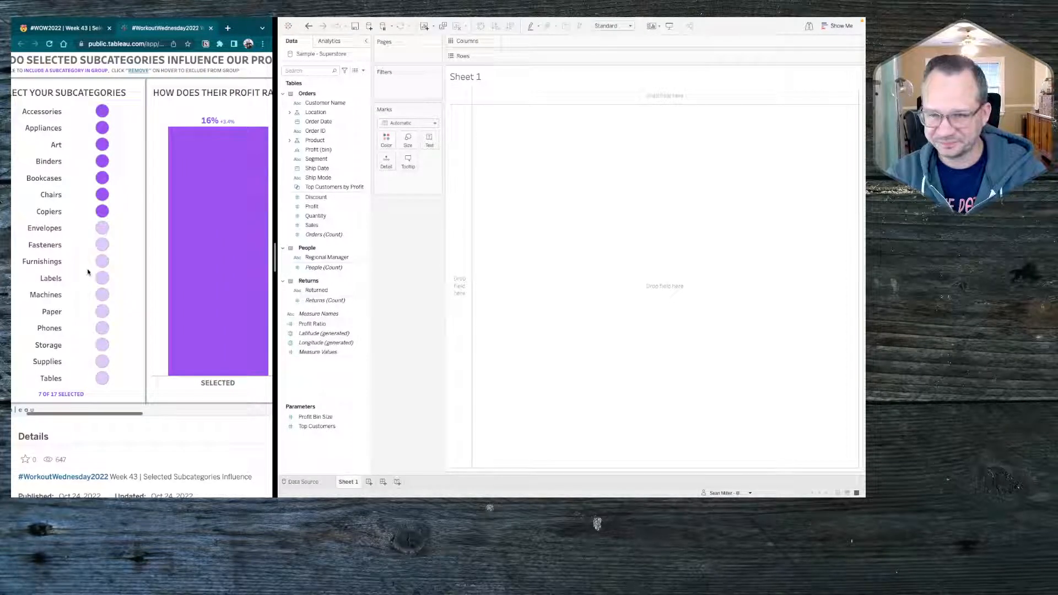
scroll(88, 248, up, 1)
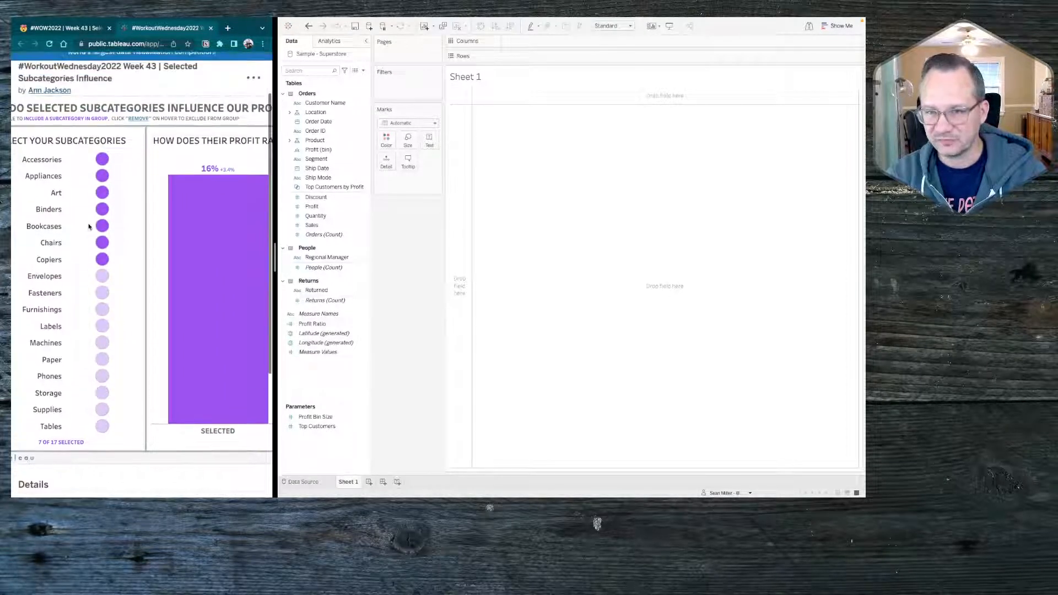
click(102, 160)
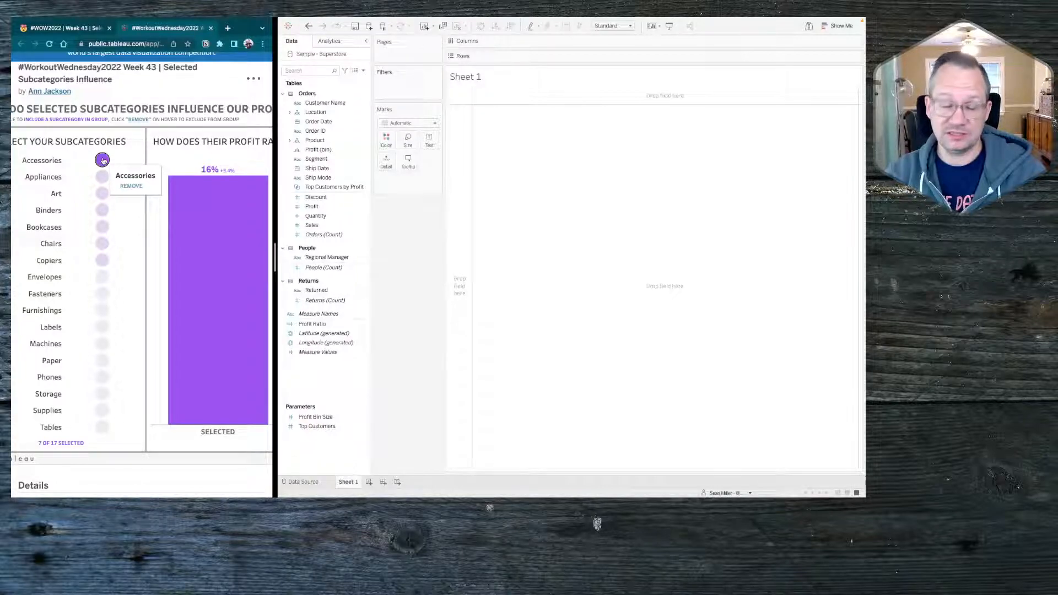
click(130, 187)
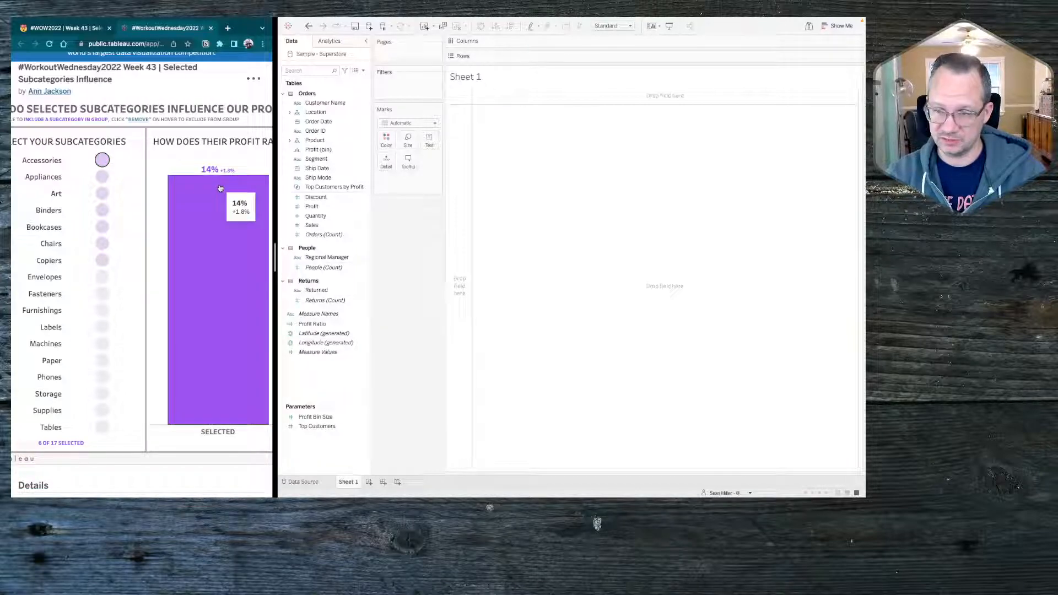
click(102, 161)
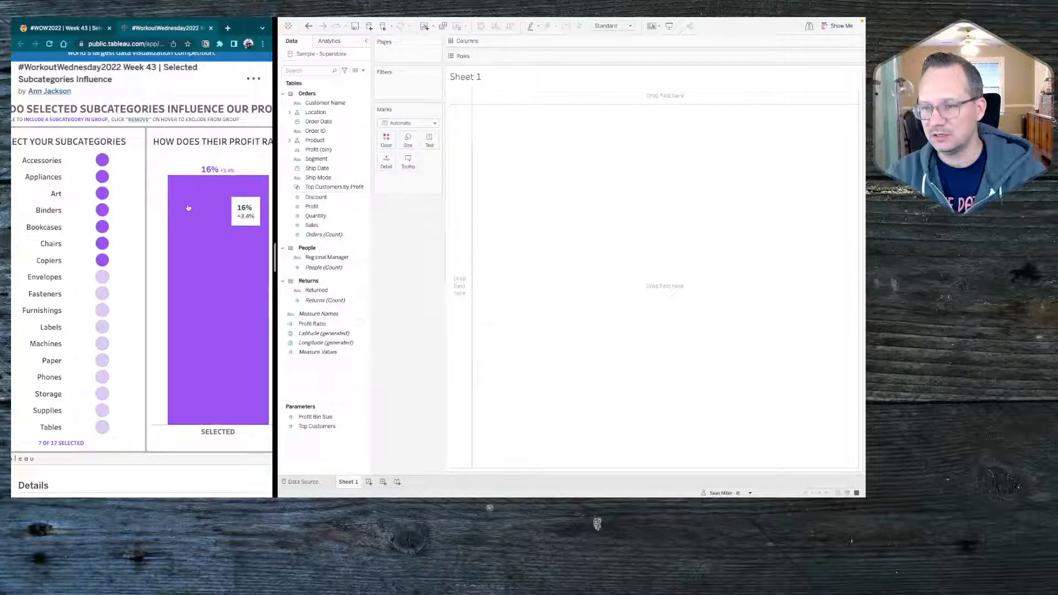
Step: Examine the published dashboard's charts by switching How They Influence to Over Time, Product Drivers and back to Compared to the Total
scroll(185, 209, right, 5)
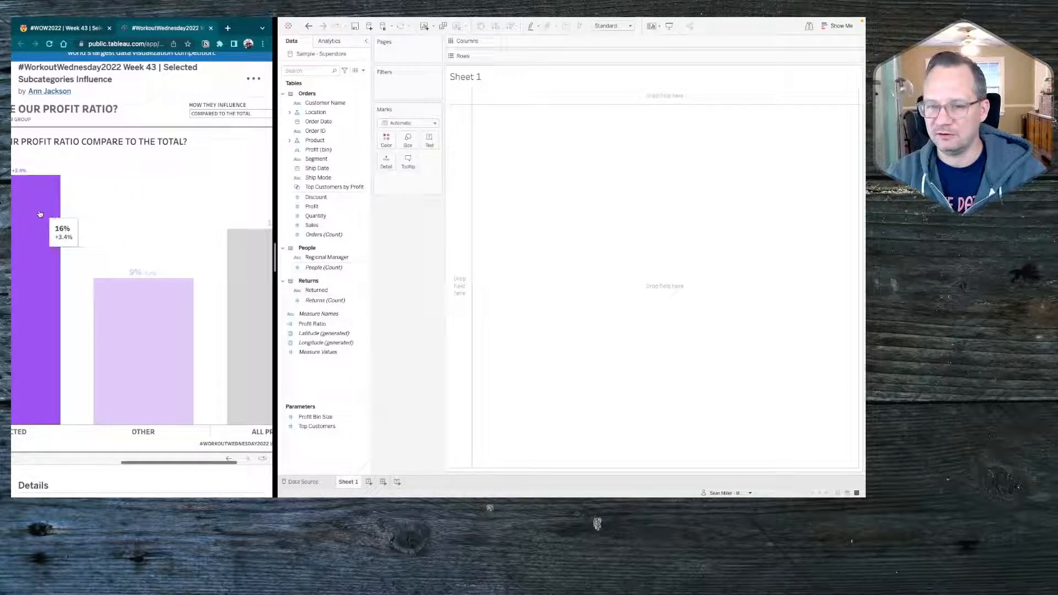
scroll(242, 319, right, 2)
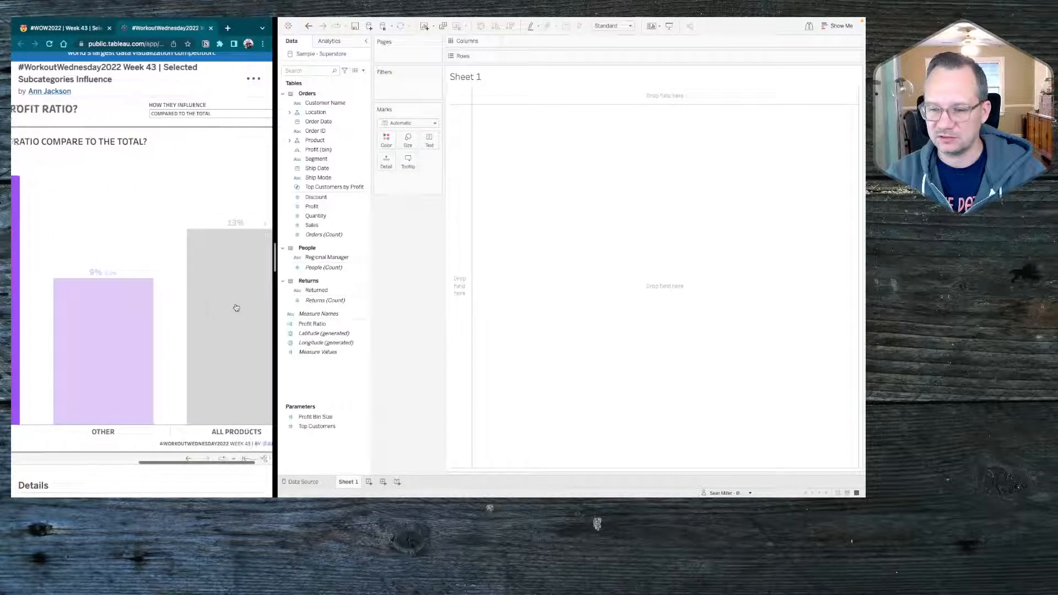
click(215, 115)
click(168, 131)
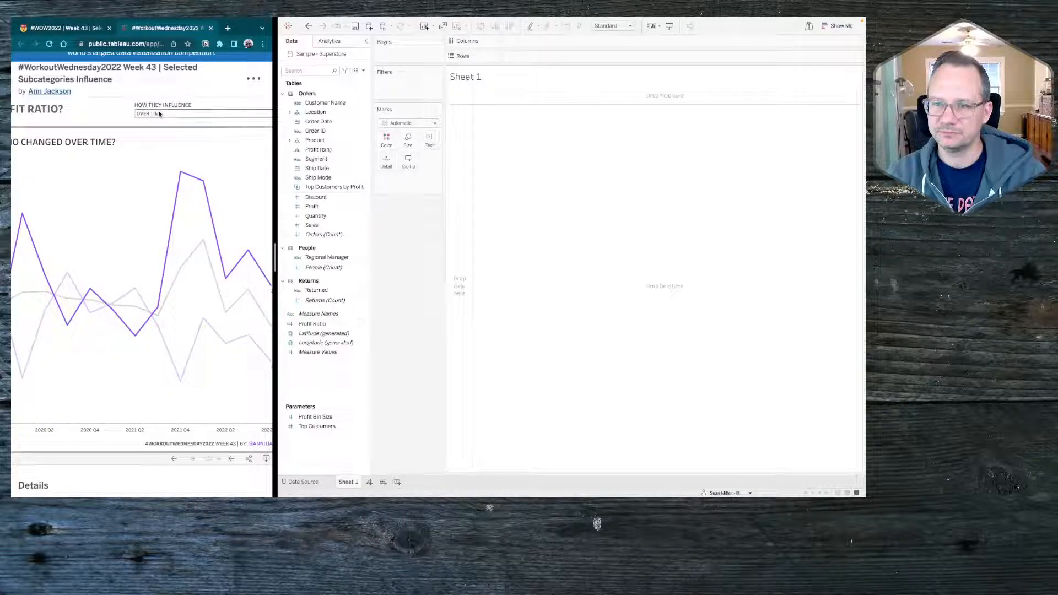
click(158, 116)
click(156, 140)
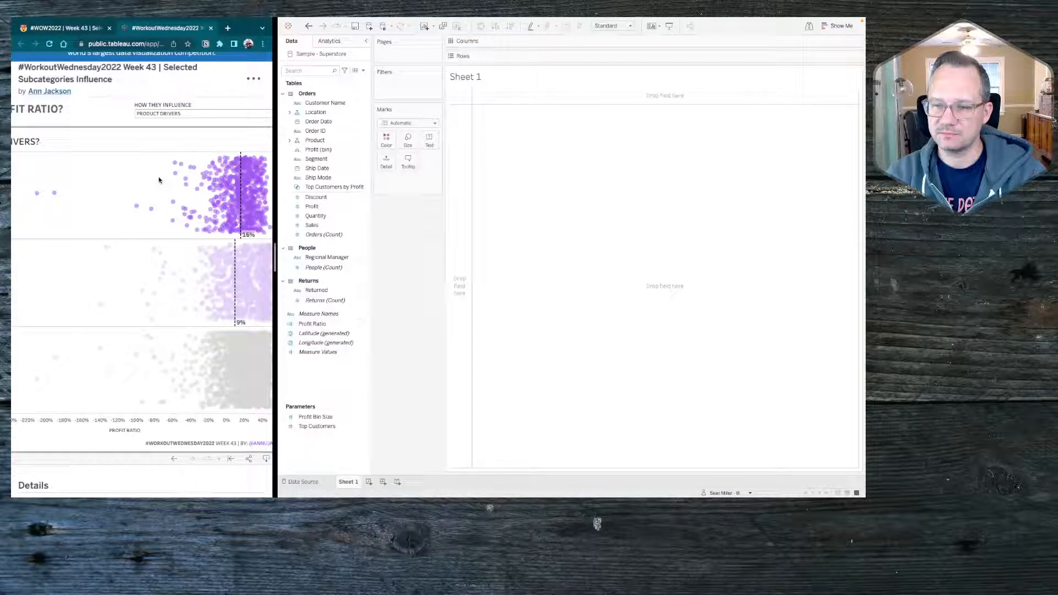
click(158, 115)
click(158, 124)
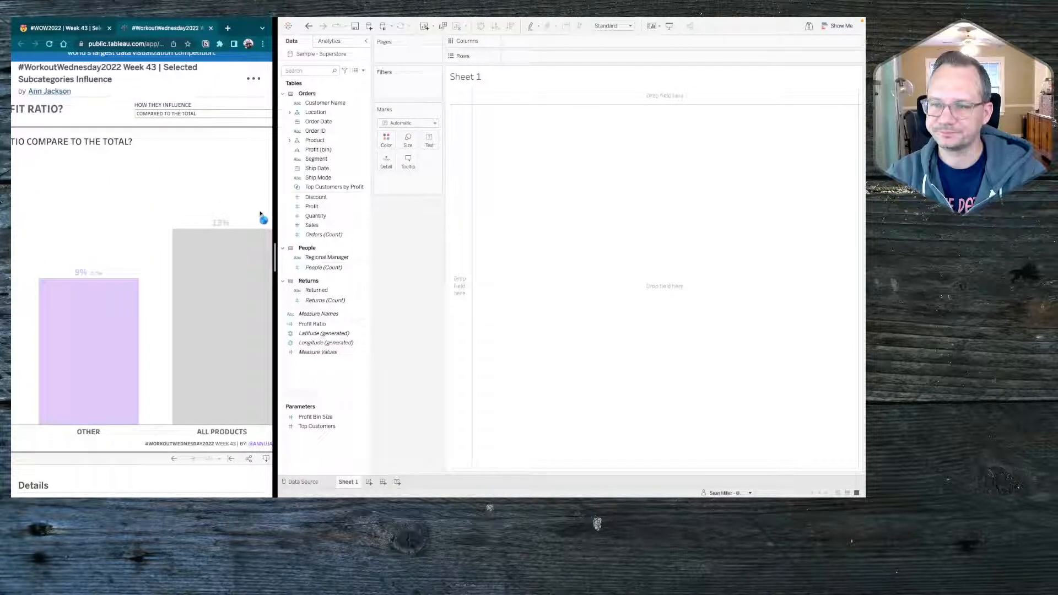
scroll(220, 245, left, 5)
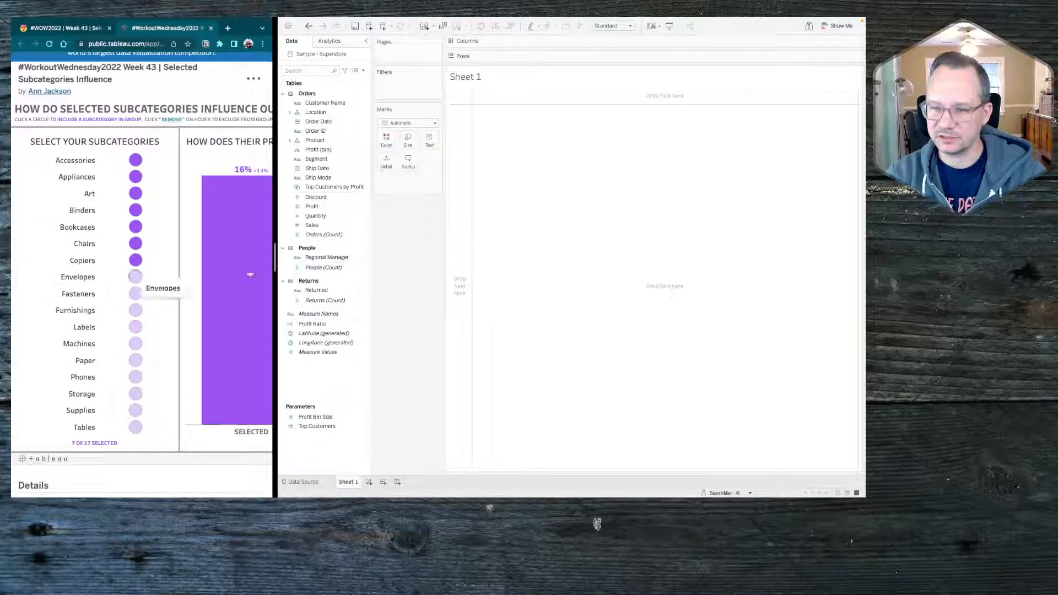
Step: Create a Sub-Category Set containing Accessories, Appliances, Art, Binders, Bookcases, Chairs and Copiers from the Sub-Category field
right_click(324, 380)
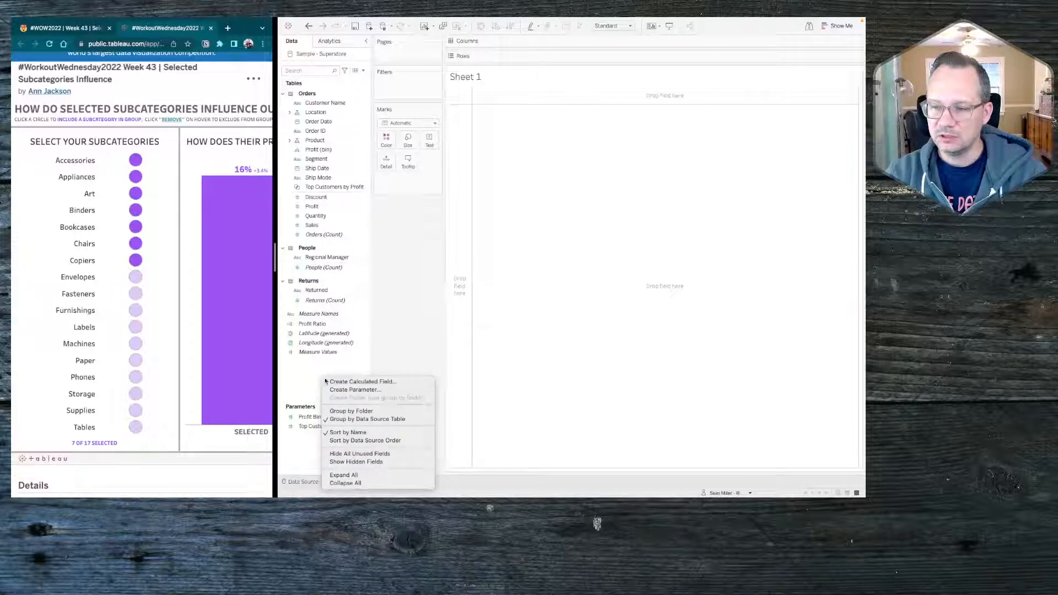
click(313, 386)
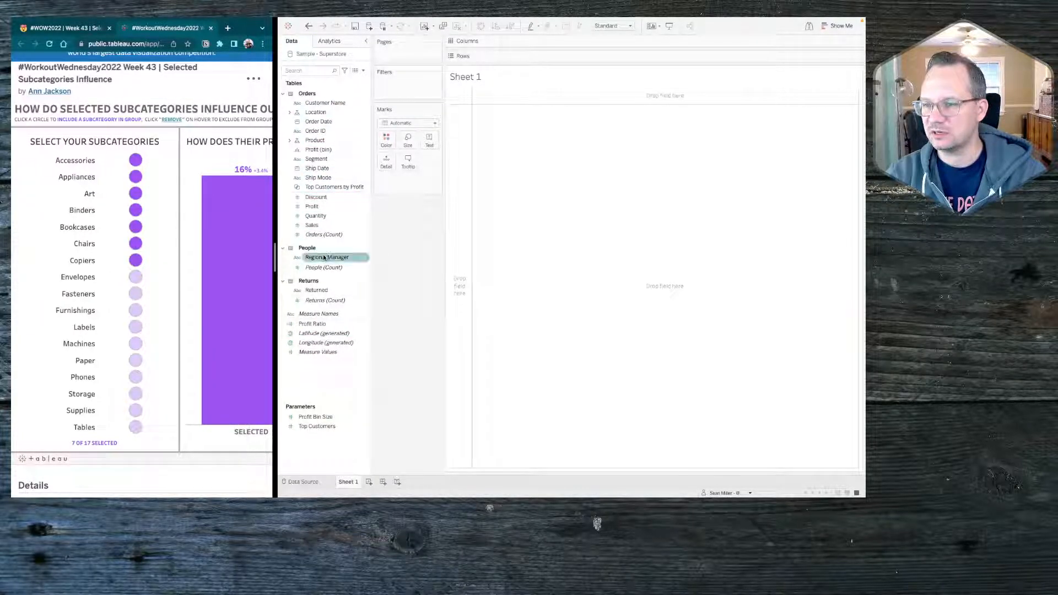
click(289, 140)
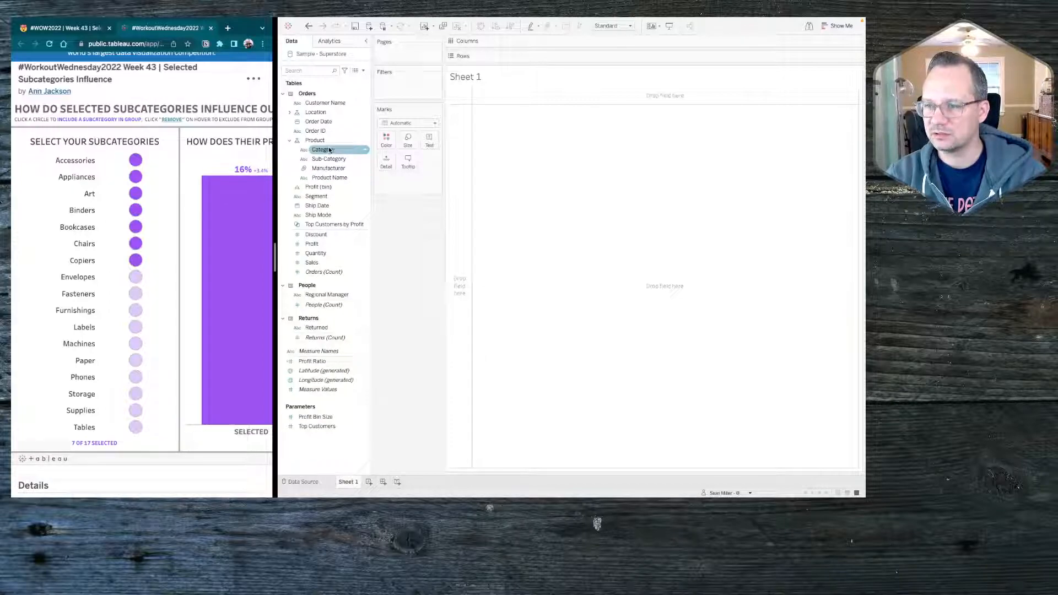
right_click(334, 158)
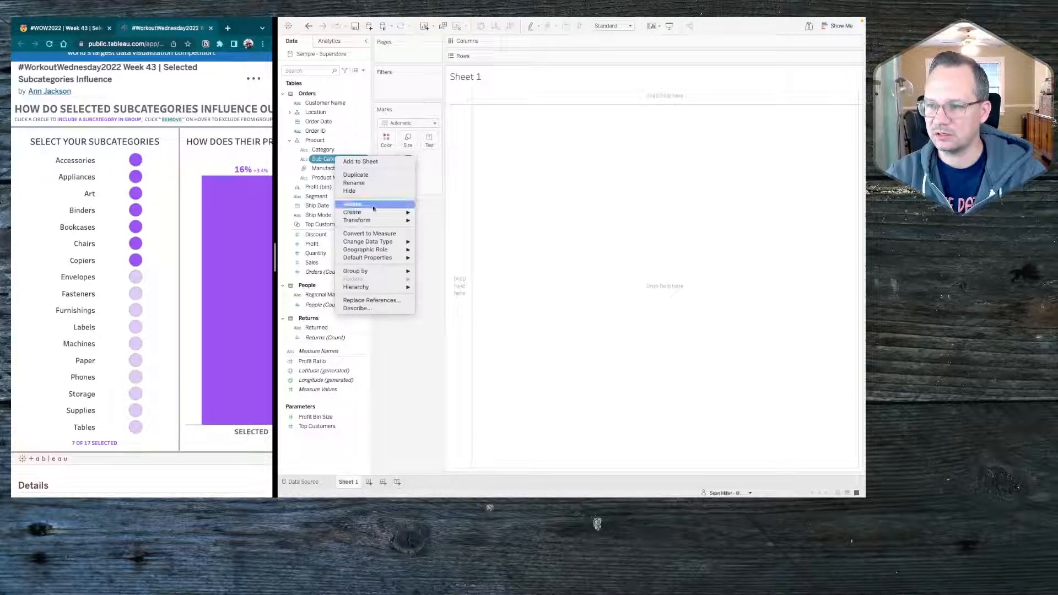
mouse_move(372, 211)
click(432, 228)
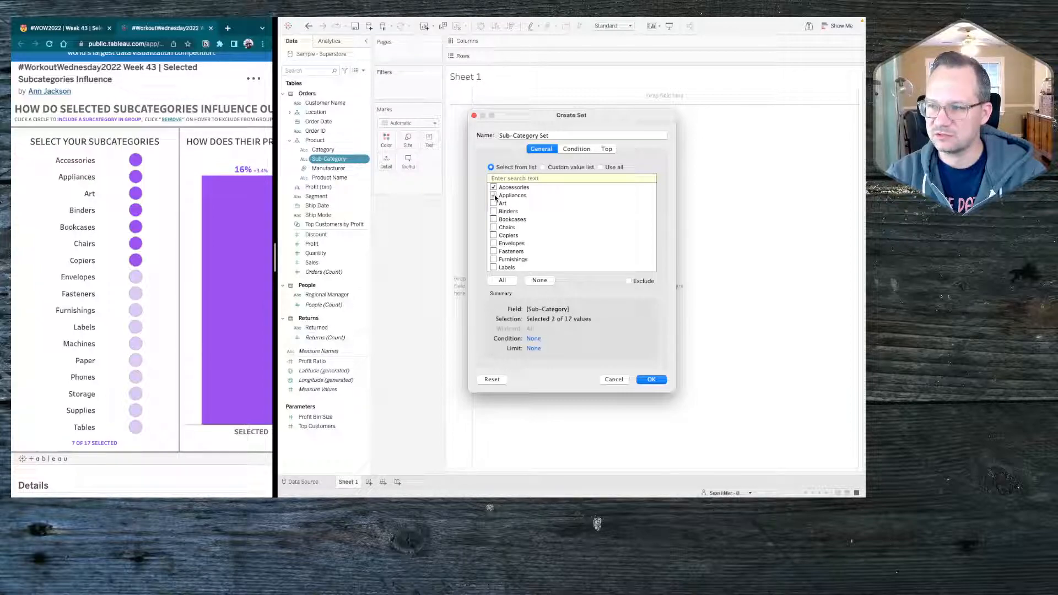
click(494, 211)
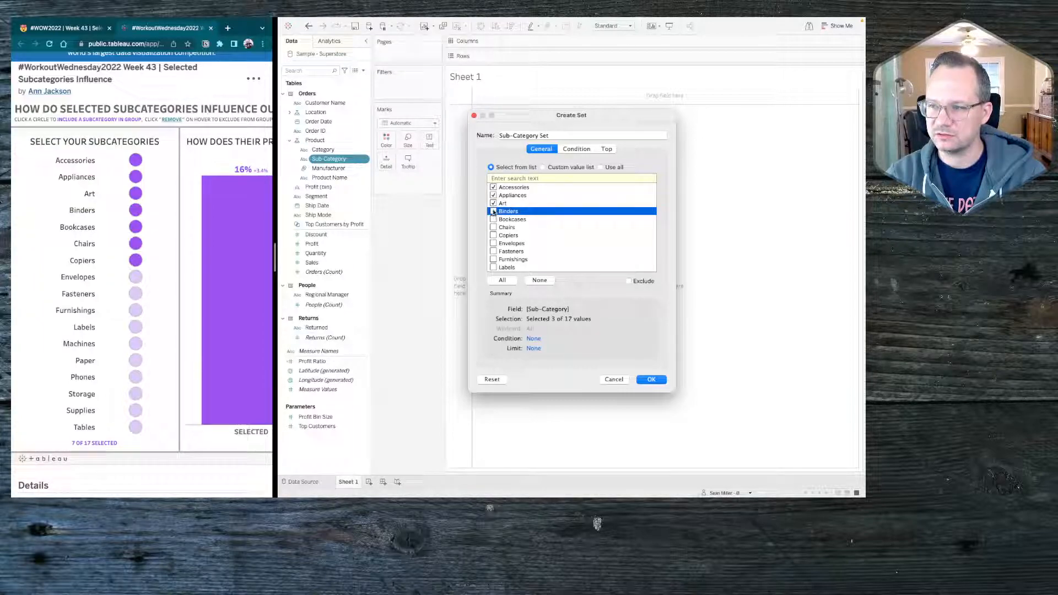
click(493, 228)
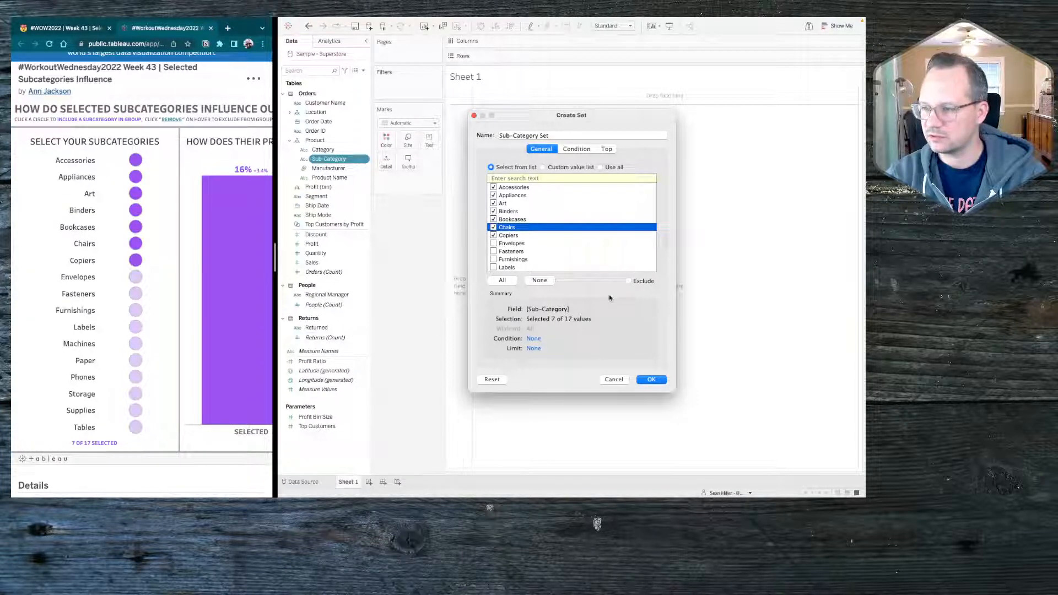
click(651, 379)
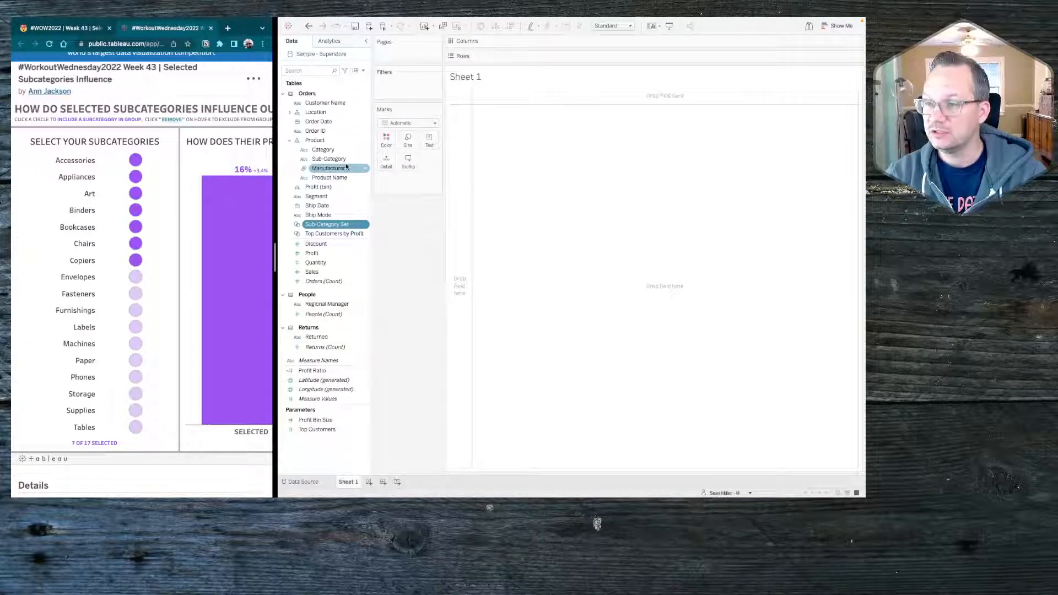
Step: Add the Sub-Category field to the rows of Sheet 1
drag(330, 159, 540, 57)
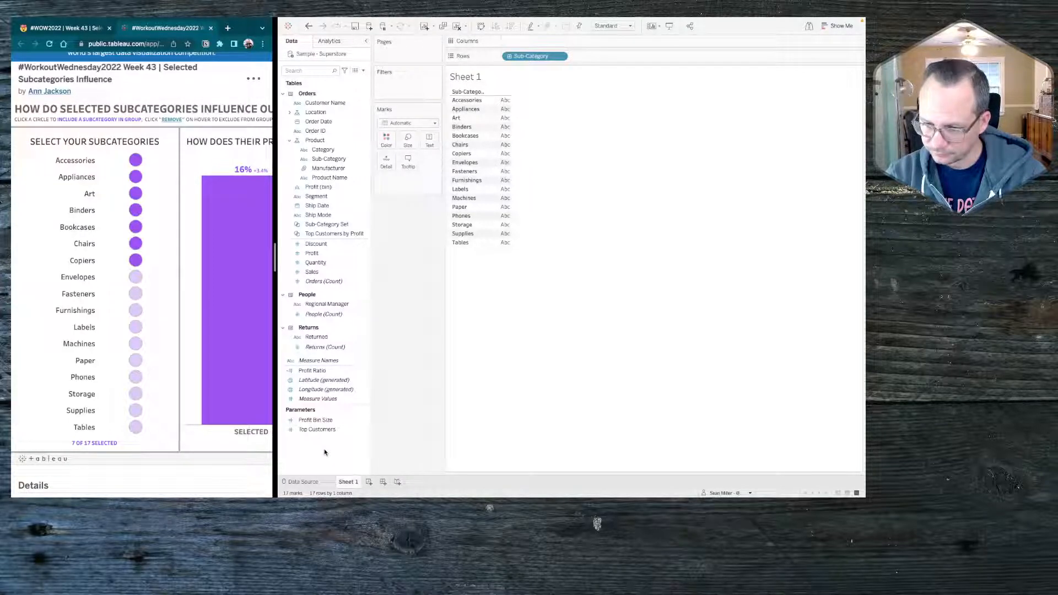
right_click(338, 449)
click(356, 341)
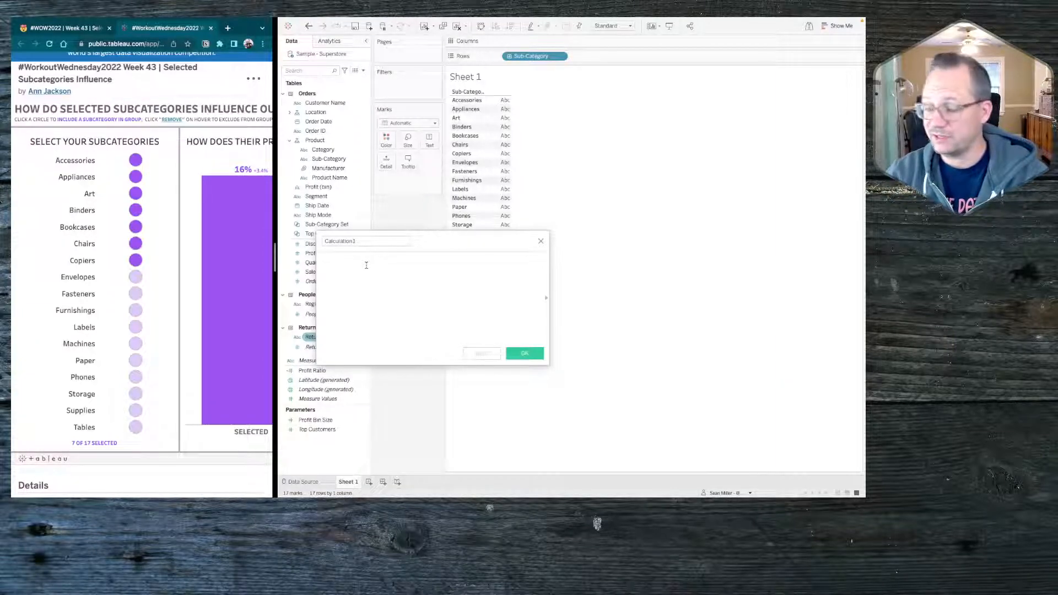
click(540, 241)
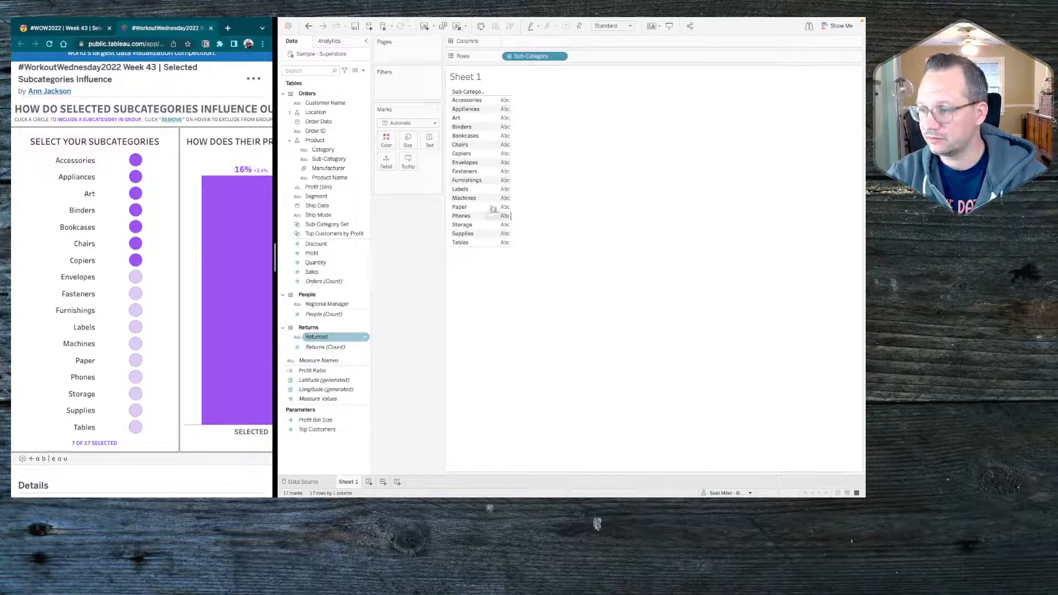
Step: Change the Sheet 1 marks to circles and fit the chart to Entire View
click(407, 123)
click(395, 184)
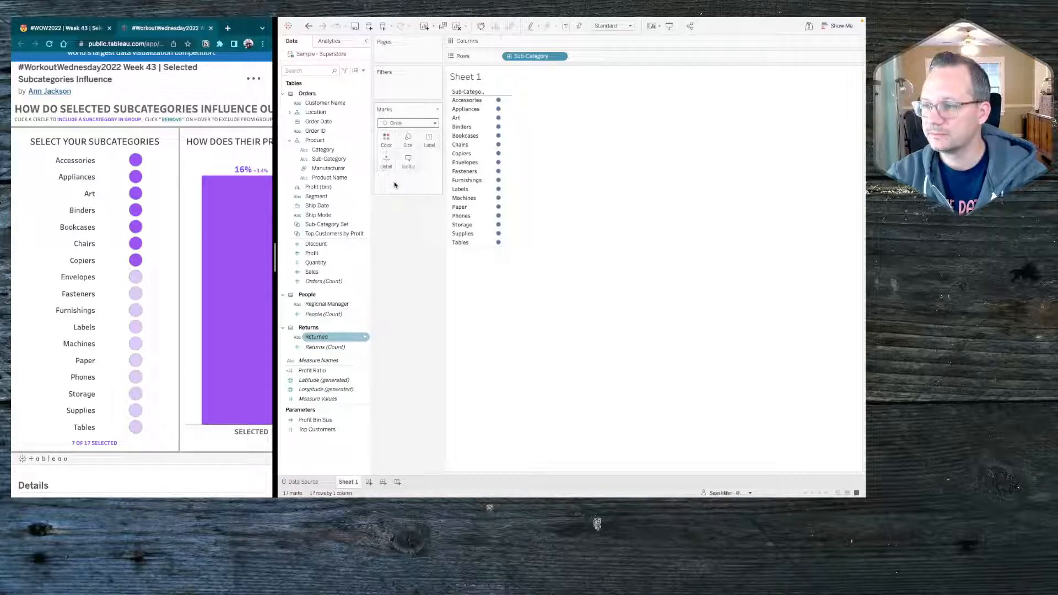
click(612, 26)
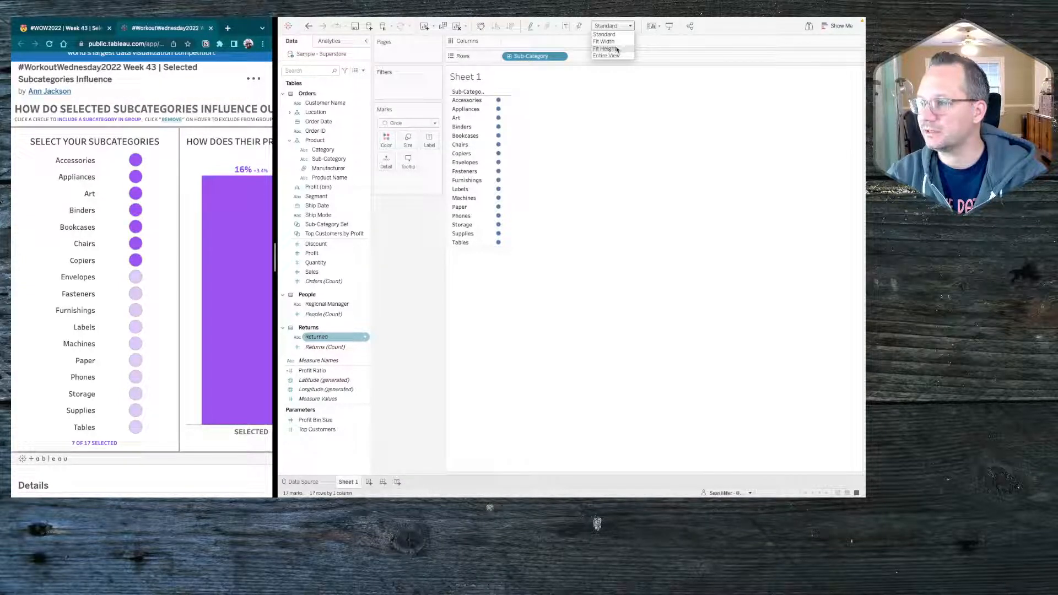
click(611, 56)
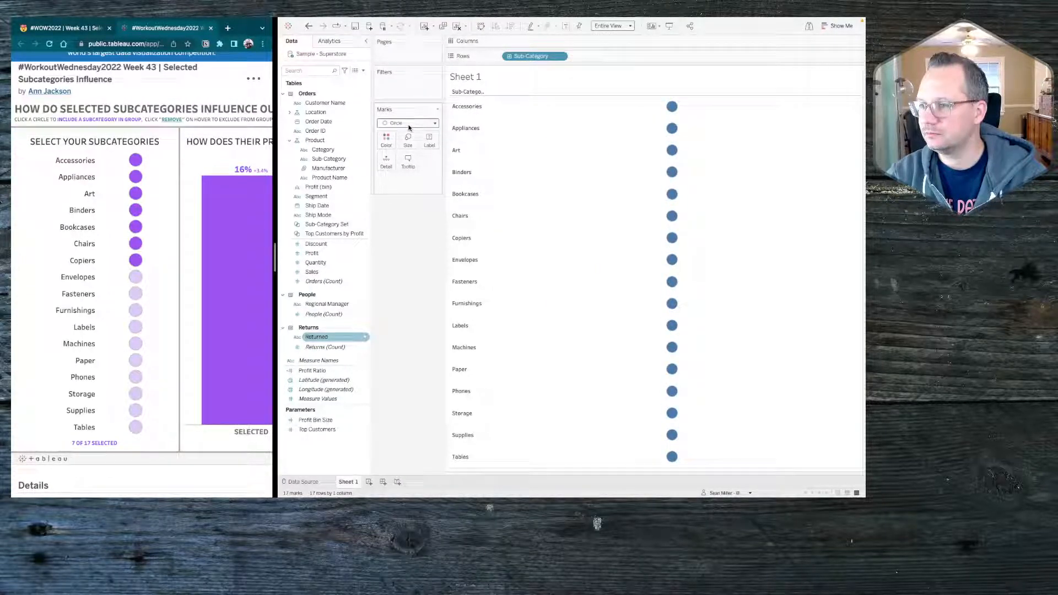
Step: Change the Sheet 1 view fit to Fit Height
click(612, 26)
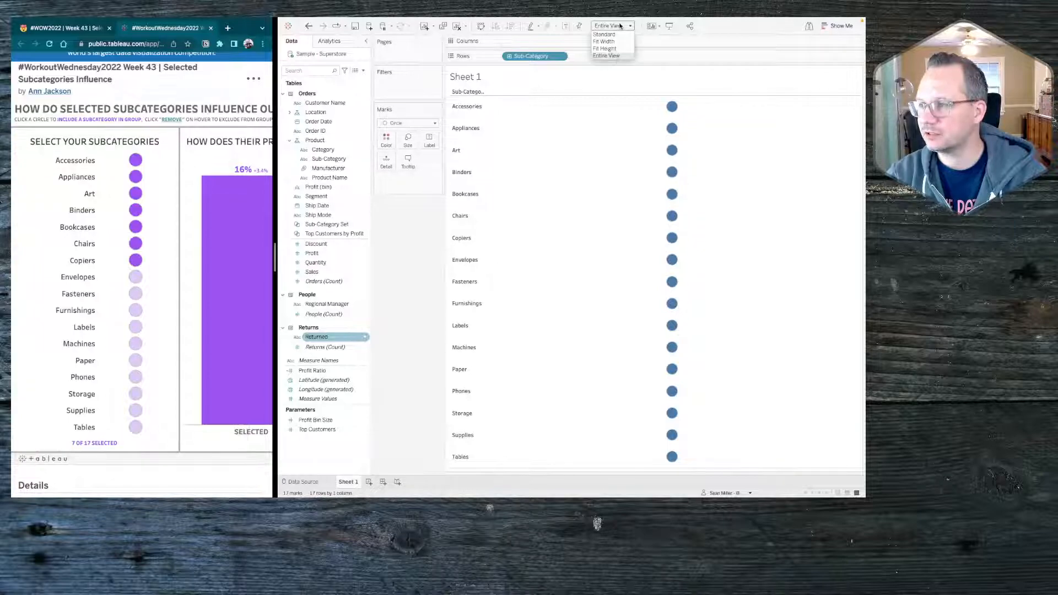
click(605, 49)
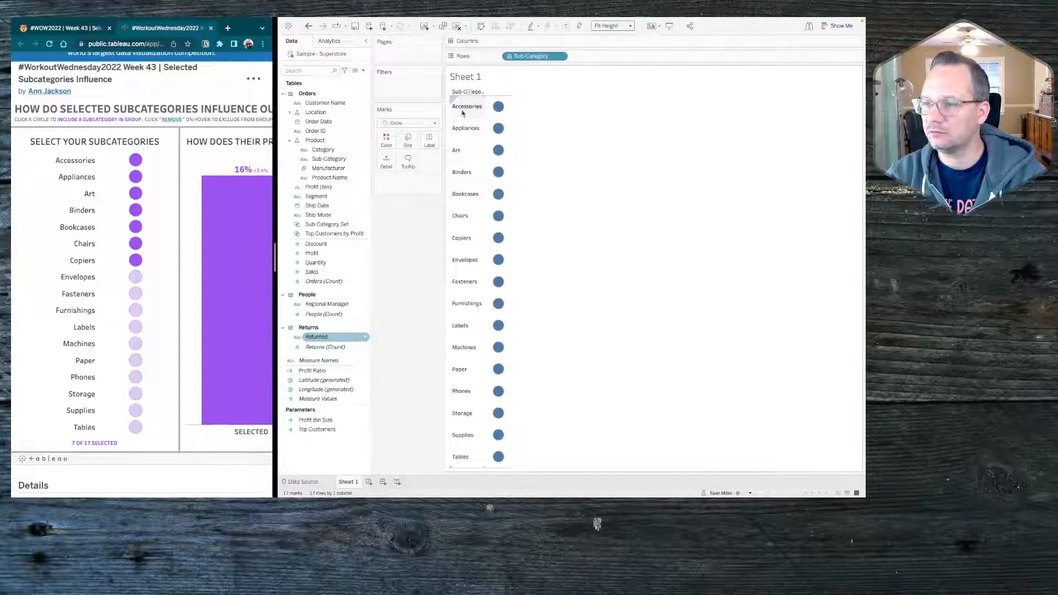
Step: Create a calculated field named Ann_Subcategory with the formula UPPER([Sub-Category])
click(319, 264)
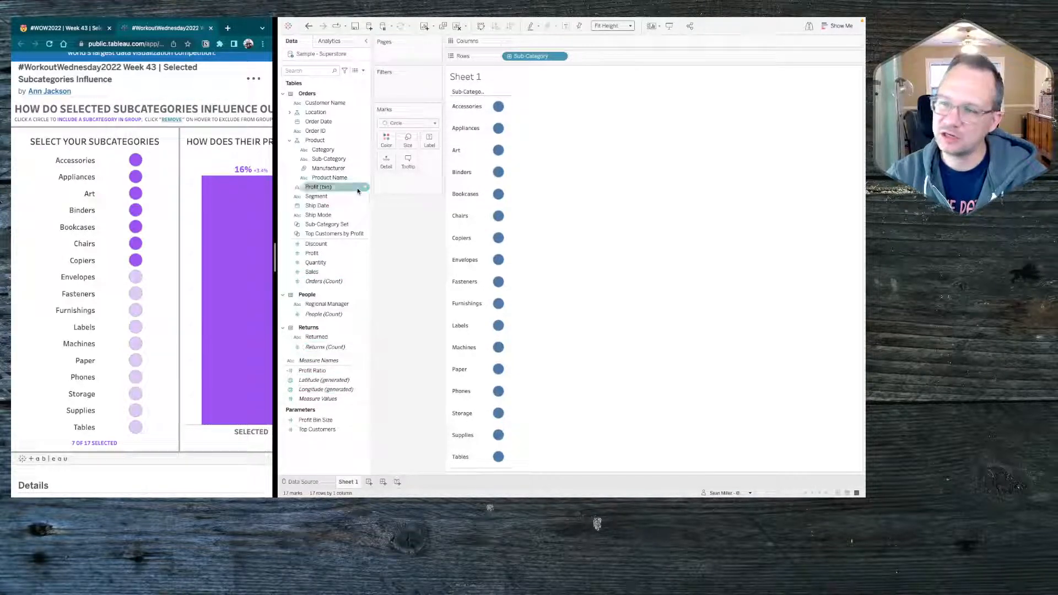
click(337, 159)
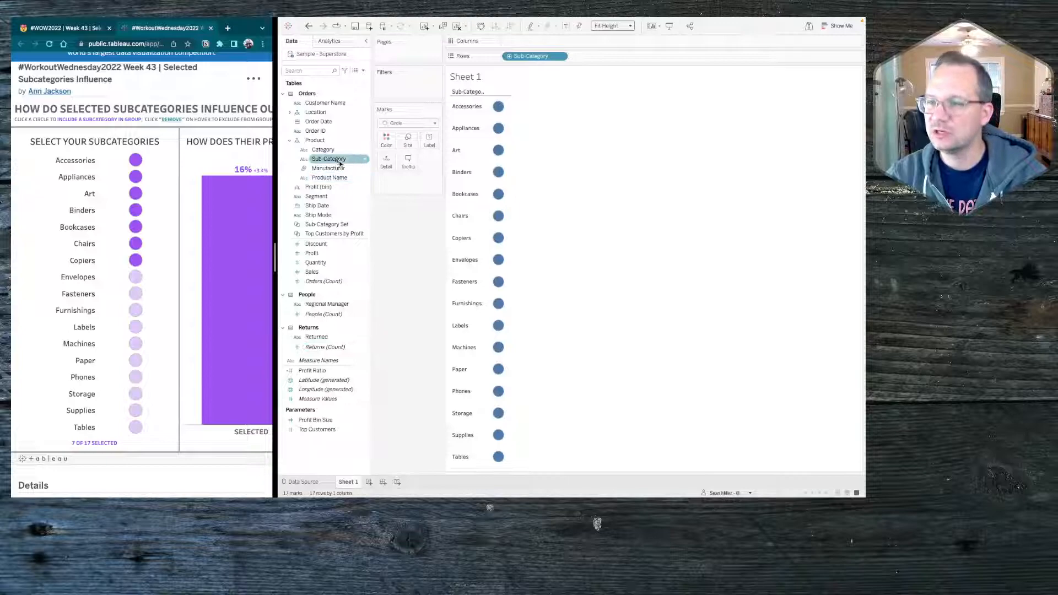
click(364, 71)
click(352, 78)
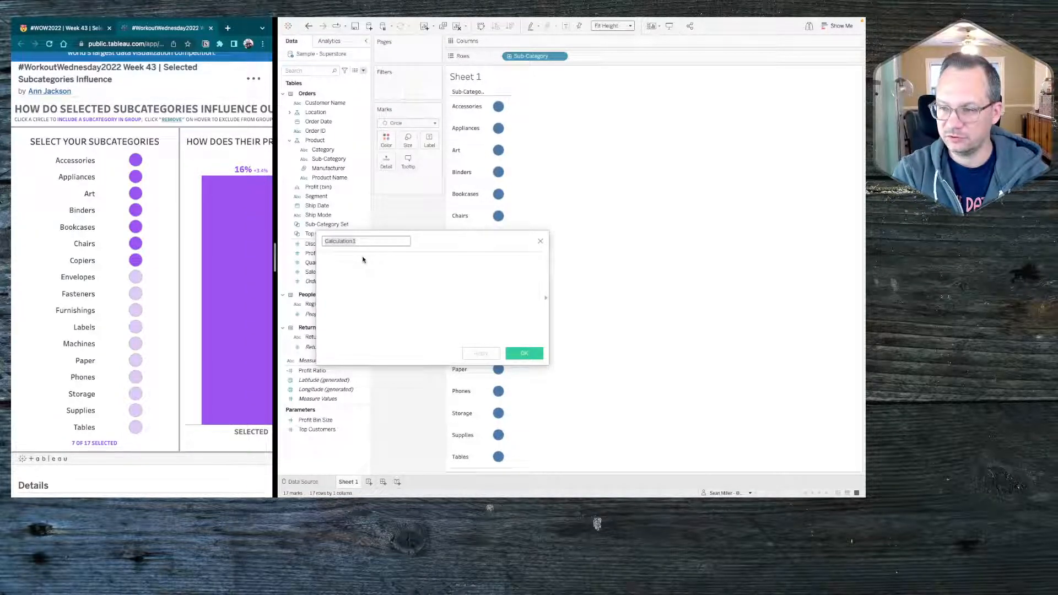
text(Sub)
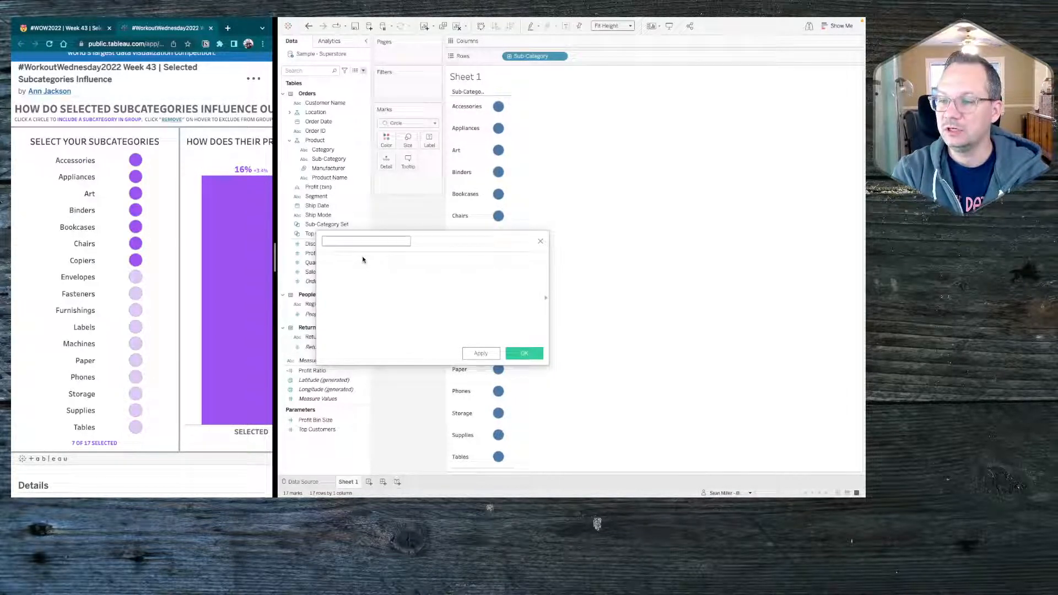
text(Sub)
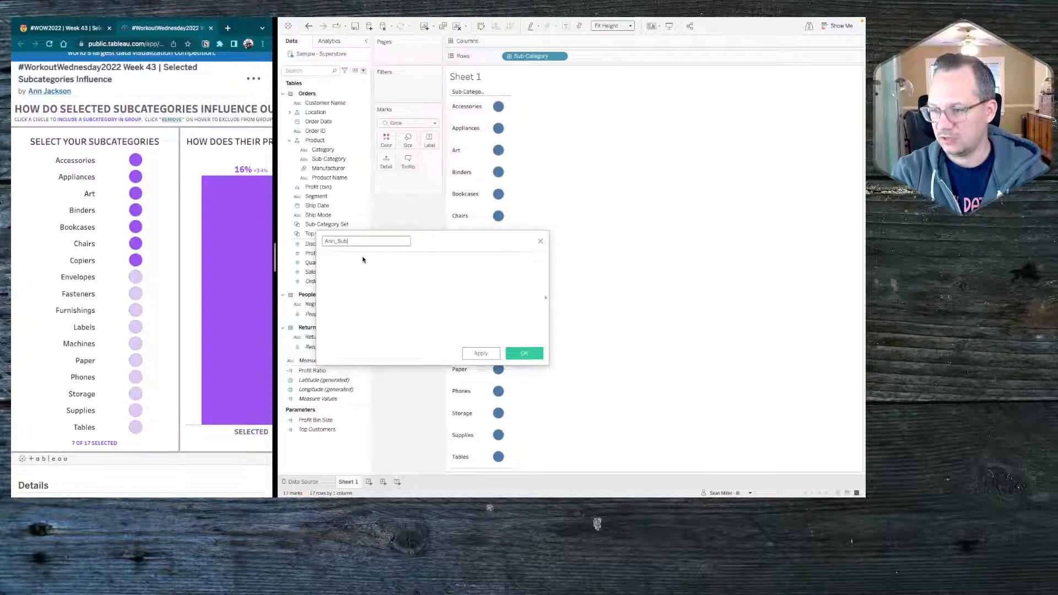
text(category)
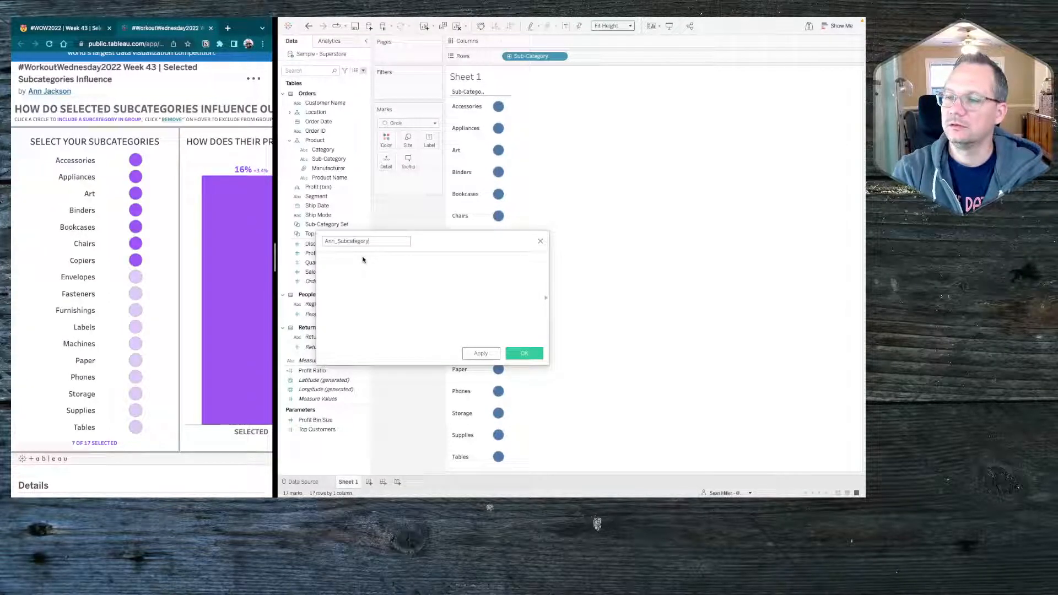
click(363, 260)
text(UPPER())
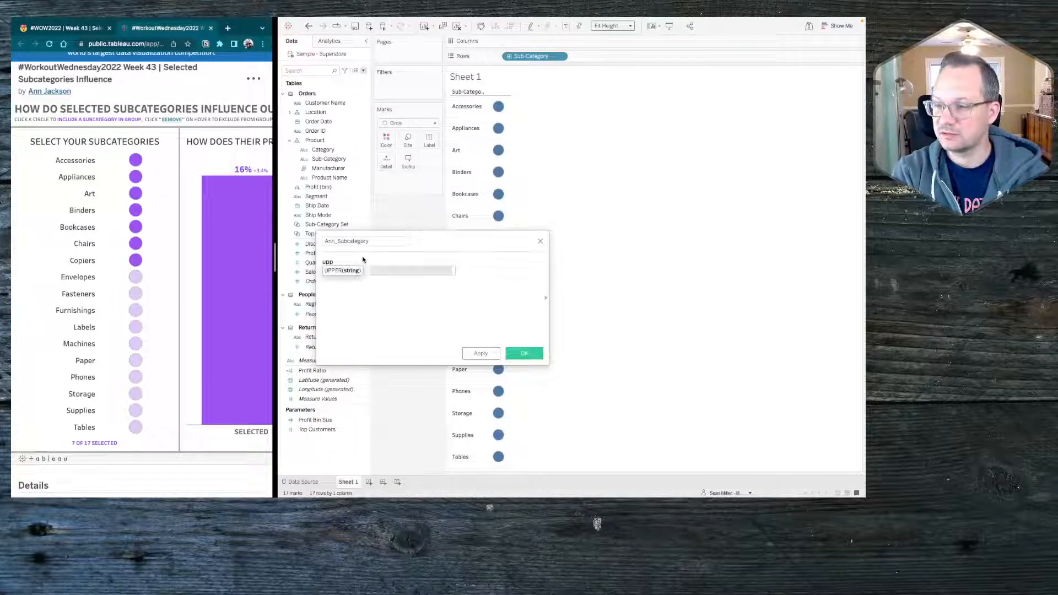
text(sub)
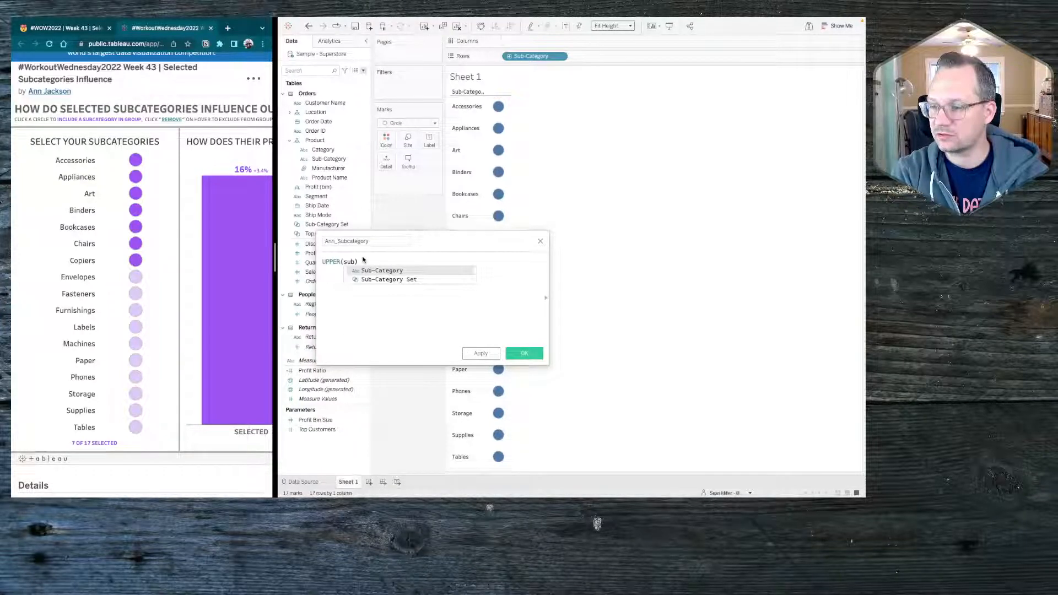
key(Return)
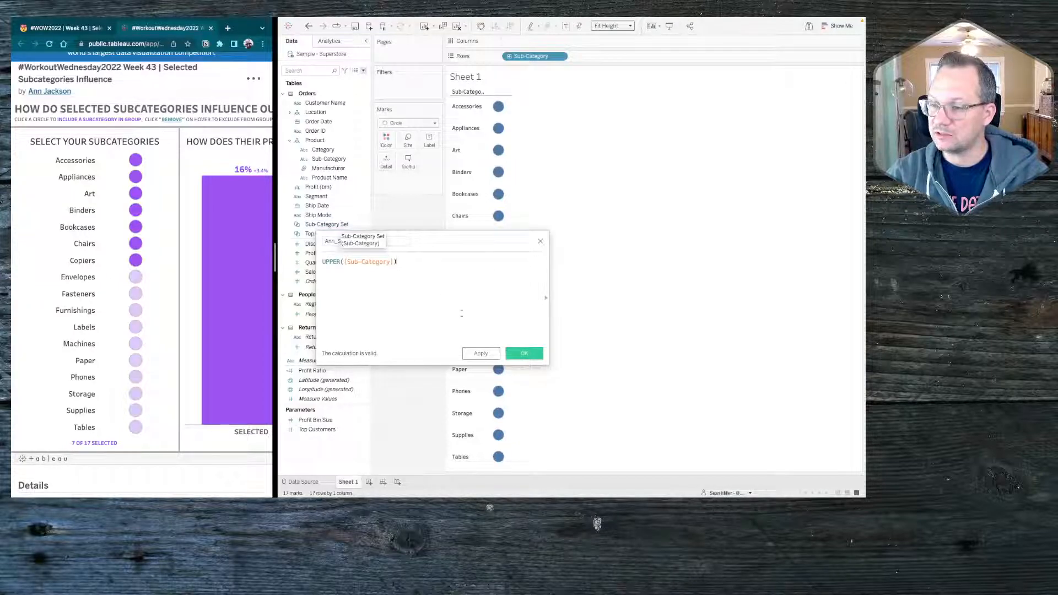
click(522, 353)
Step: Delete the Sub-Category Set from the Orders fields
right_click(333, 238)
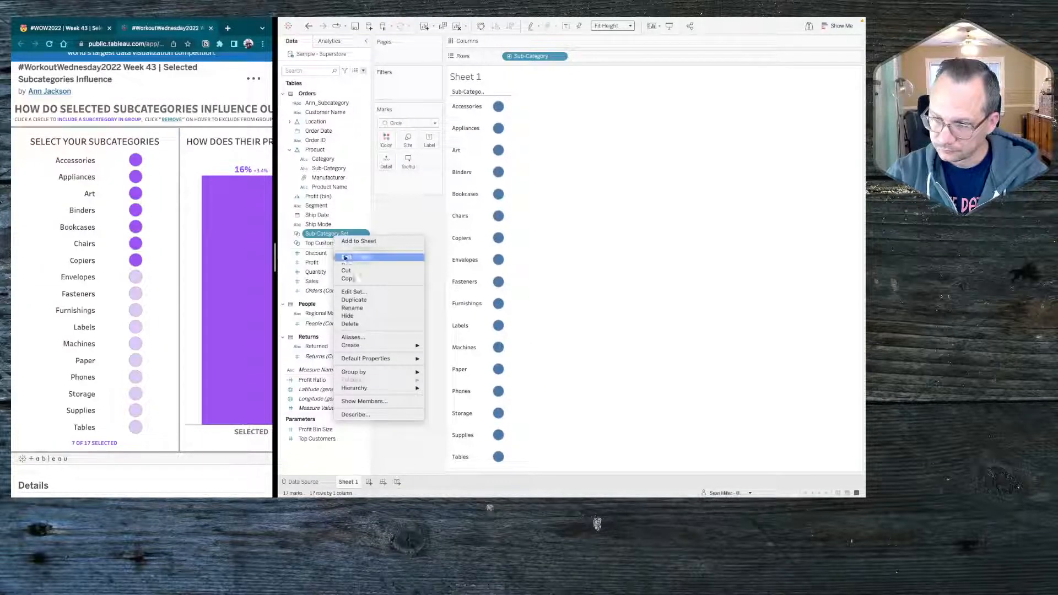
click(364, 326)
right_click(331, 103)
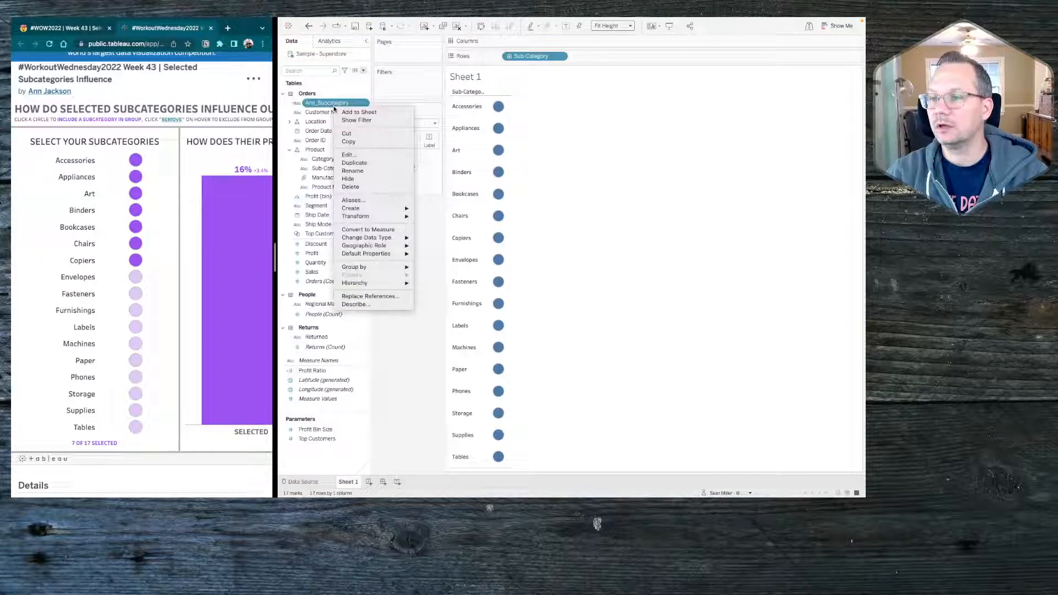
mouse_move(386, 209)
click(420, 209)
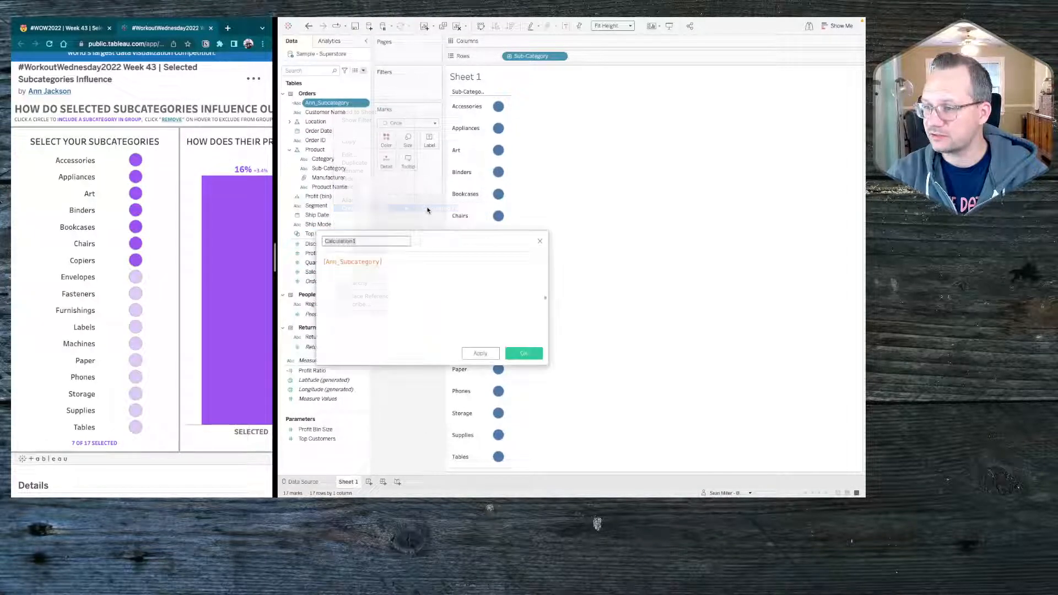
click(540, 241)
Step: Create a set from Ann_Subcategory containing ACCESSORIES, APPLIANCES, ART, BINDERS, BOOKCASES, CHAIRS and COPIERS
right_click(340, 103)
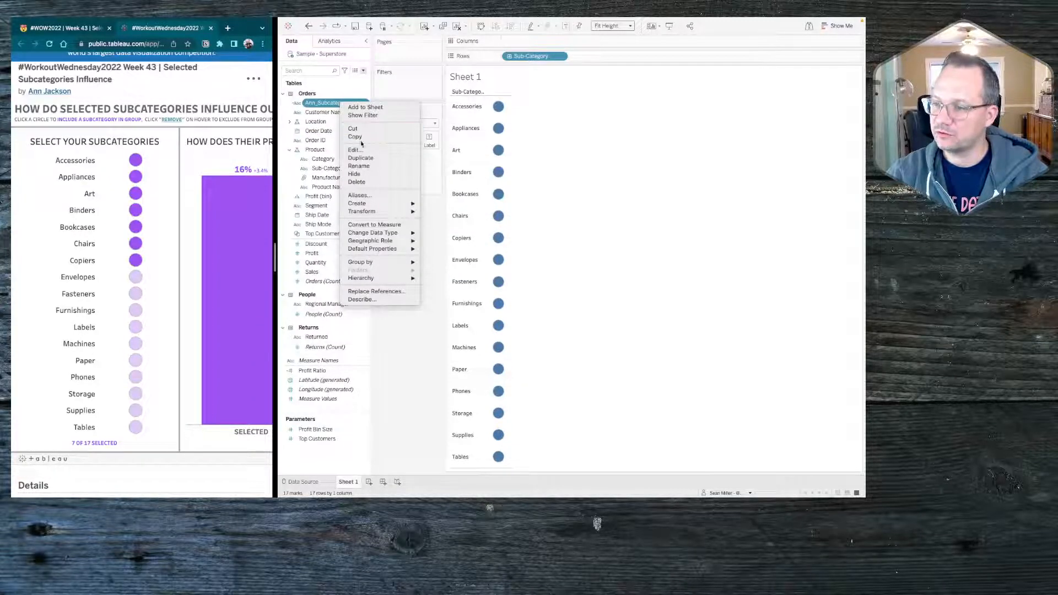
mouse_move(381, 204)
click(436, 219)
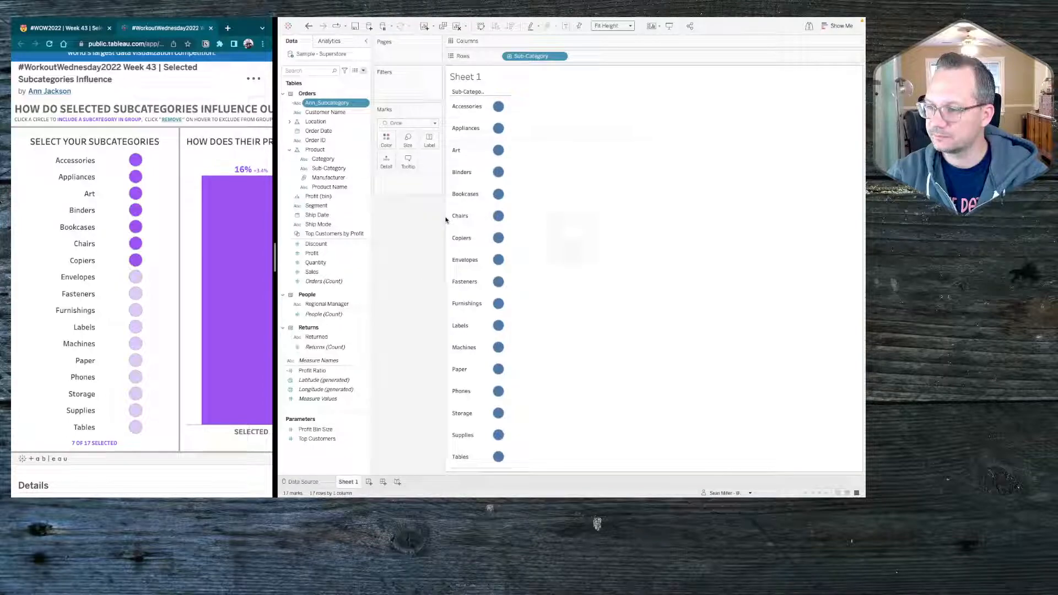
click(493, 187)
click(494, 195)
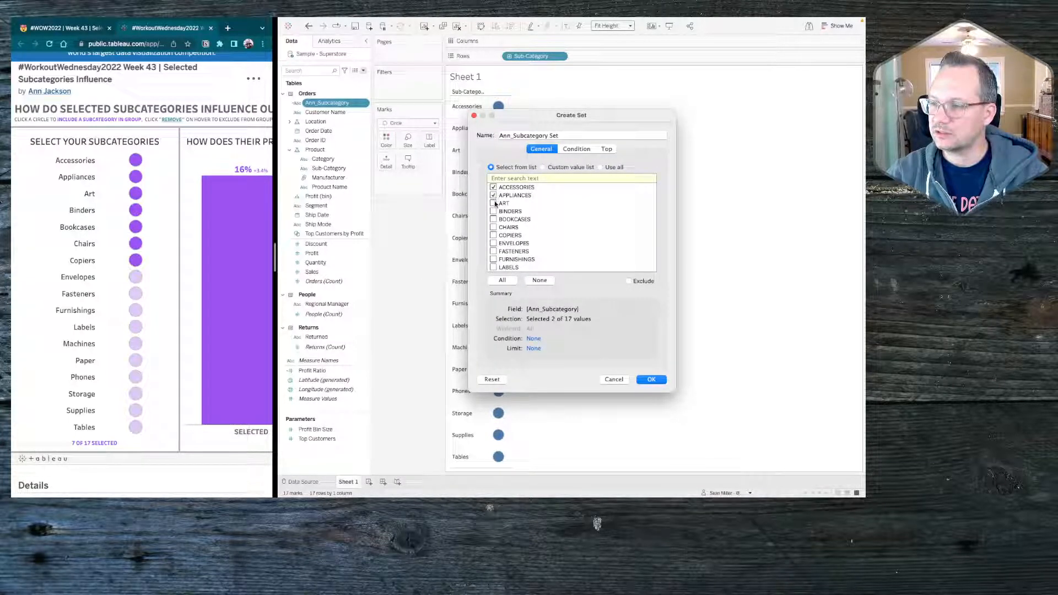
click(494, 227)
click(494, 235)
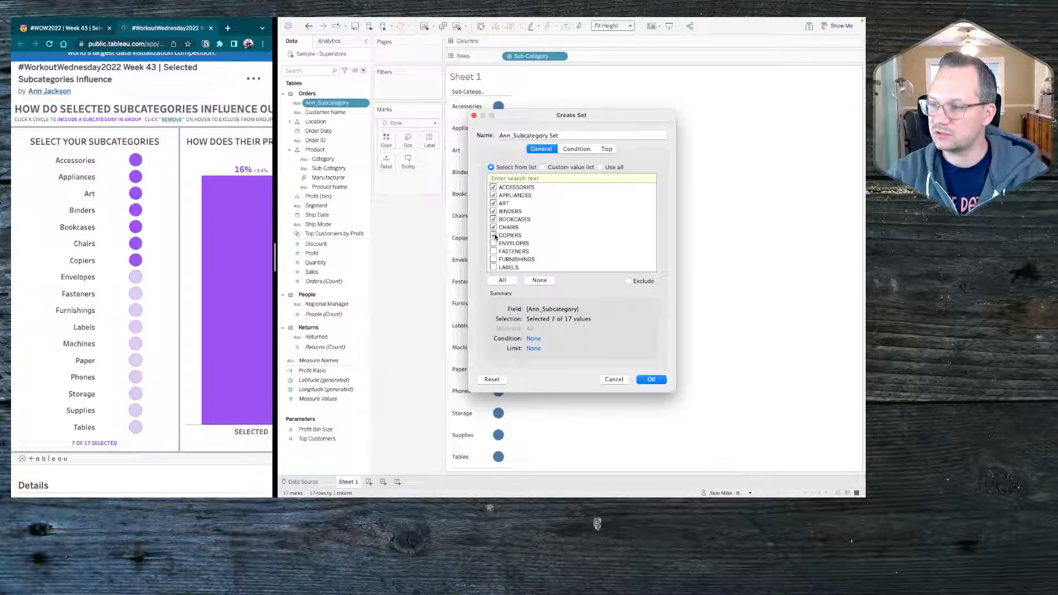
click(650, 379)
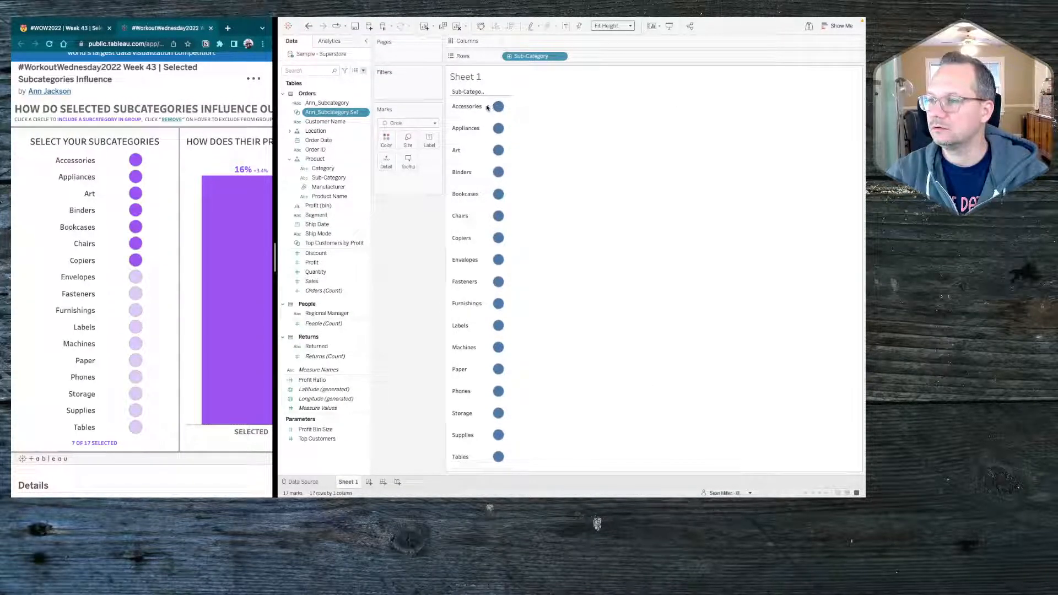
Step: Replace all references to the Sub-Category field with Ann_Subcategory
right_click(326, 177)
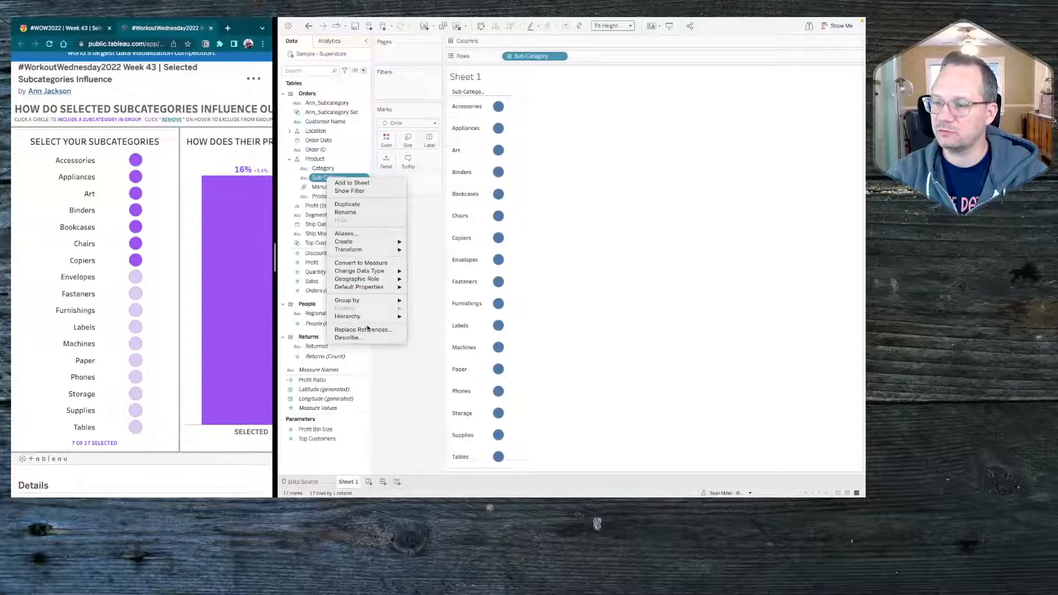
key(Escape)
right_click(328, 178)
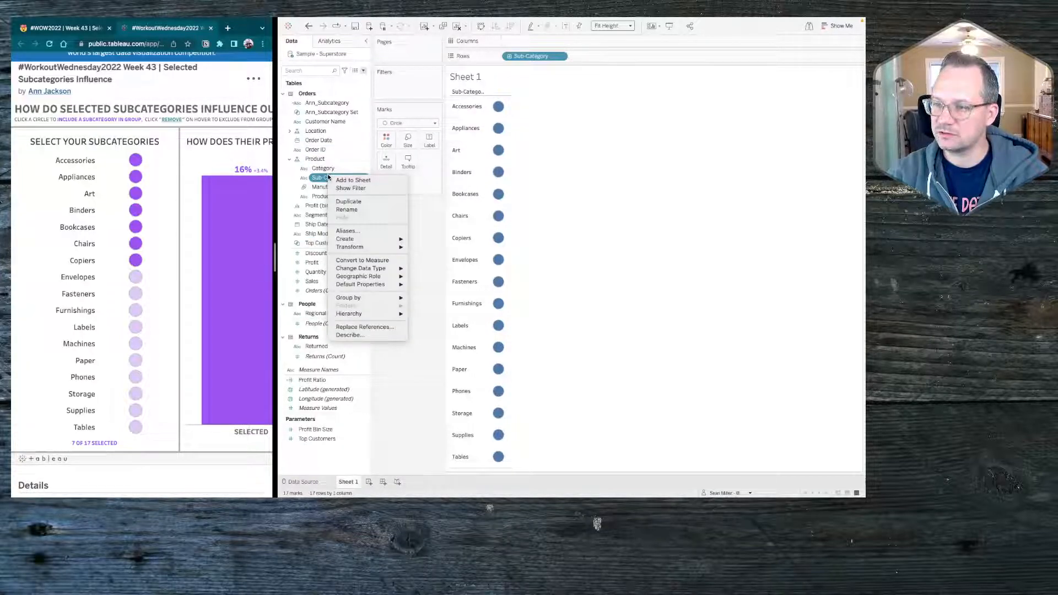
click(357, 326)
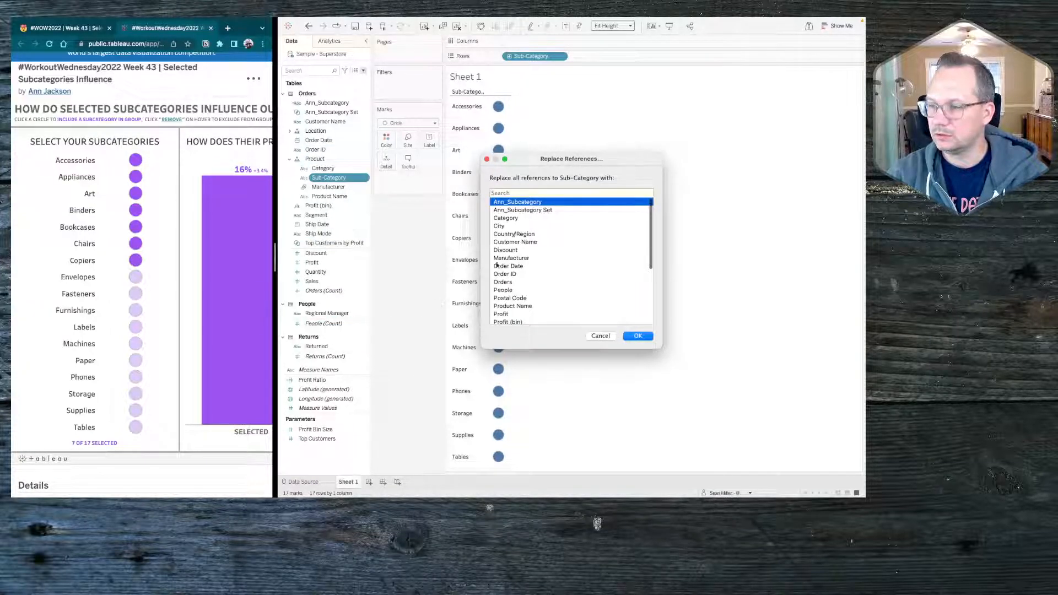
click(533, 210)
click(537, 202)
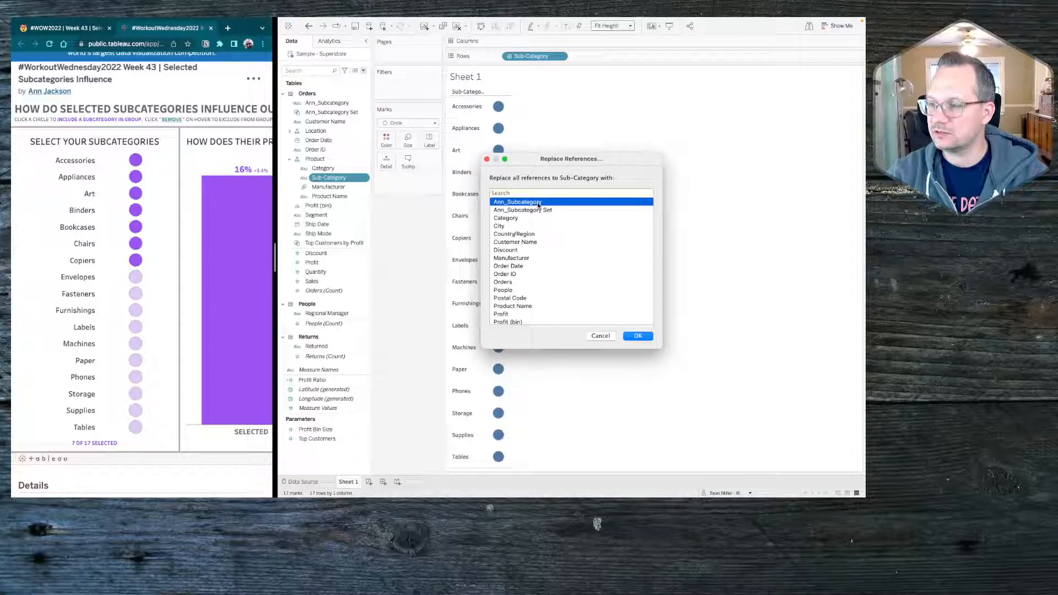
click(634, 337)
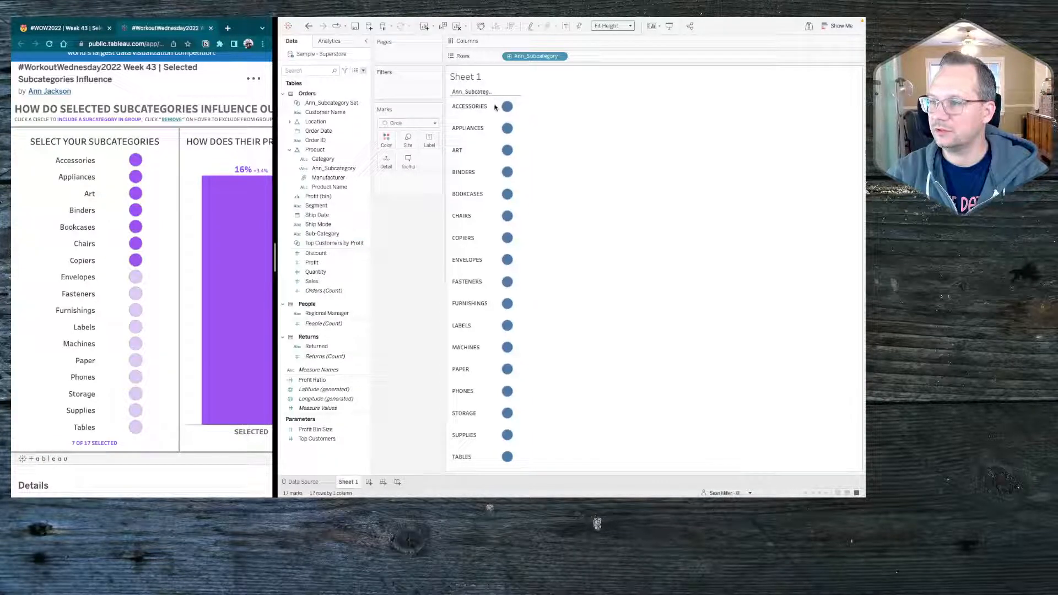
Step: Hide the field labels for rows on Sheet 1 and color the circles by Ann_Subcategory Set
right_click(458, 95)
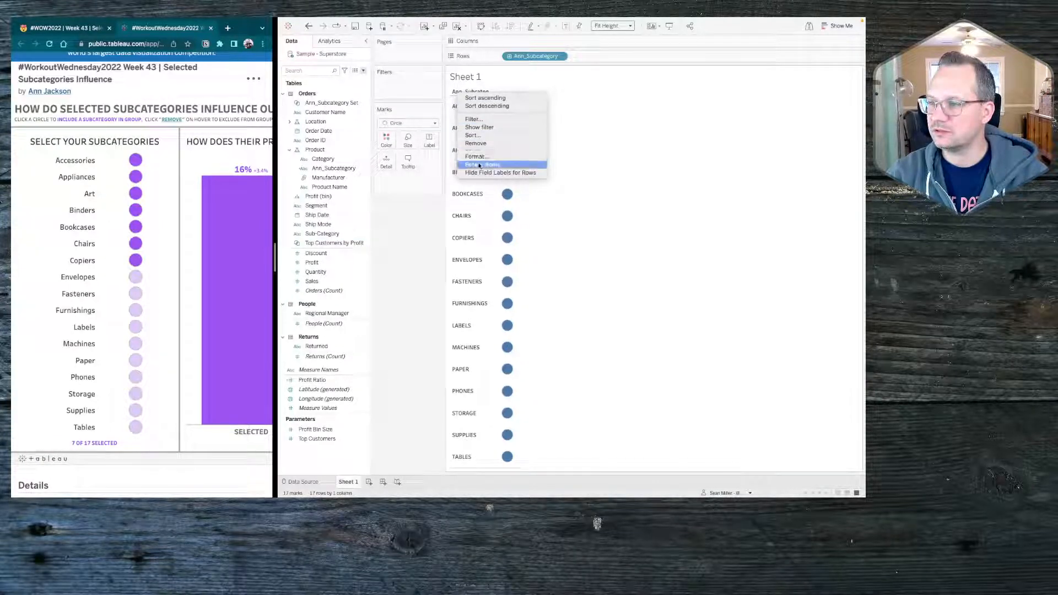
click(479, 173)
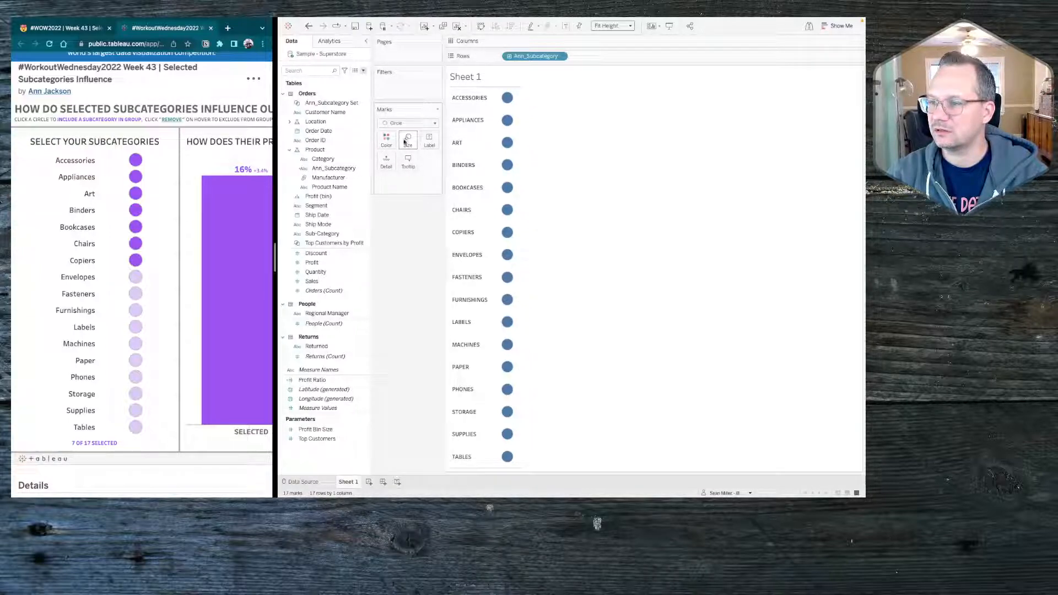
click(334, 105)
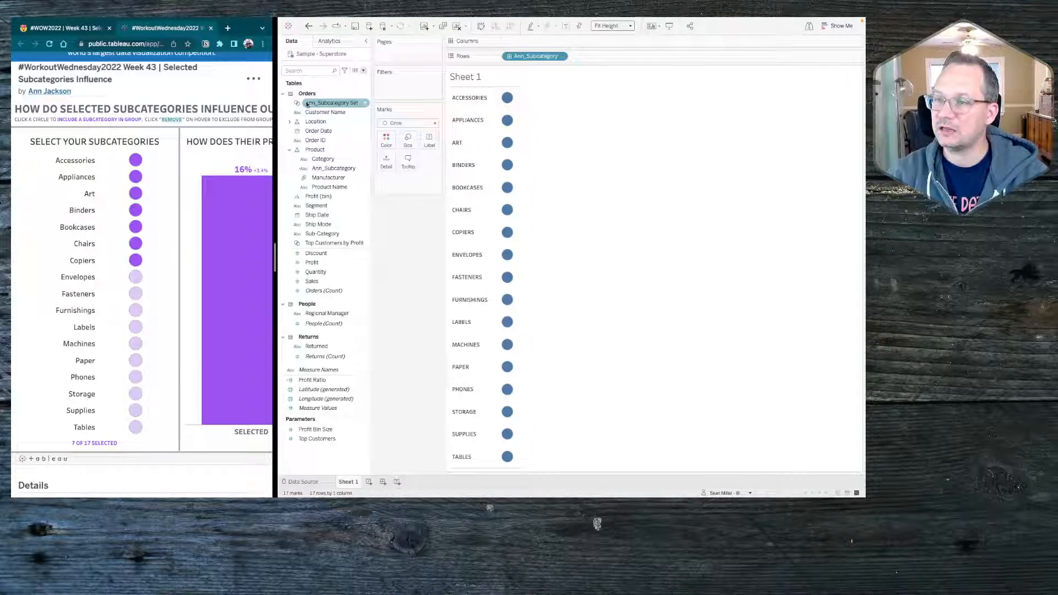
drag(328, 106, 384, 142)
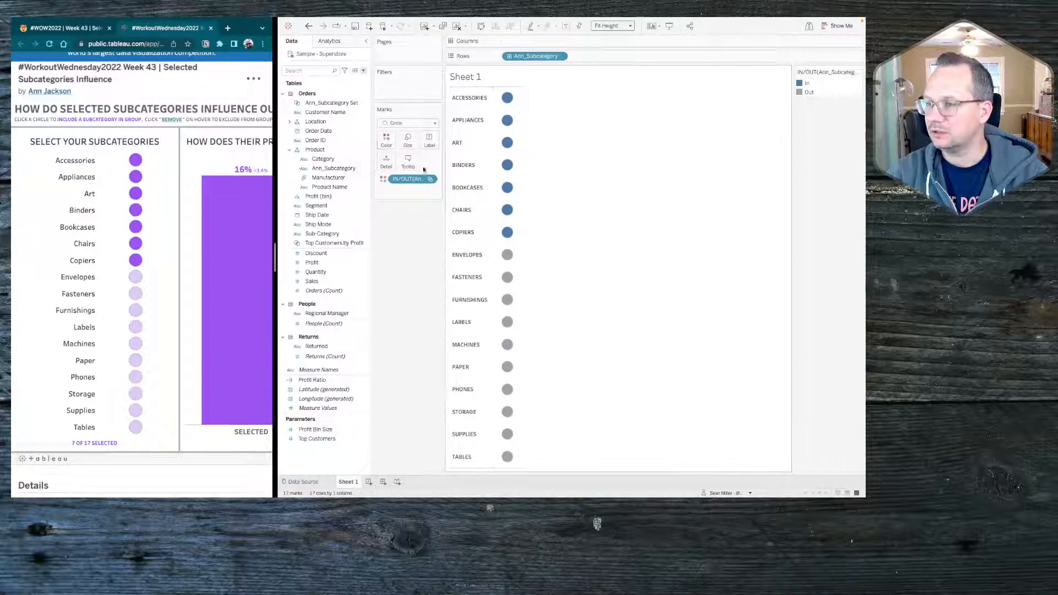
Step: Check the color requirement on the challenge page and choose the Lightning Light palette for the set's In/Out colors
click(384, 139)
click(406, 171)
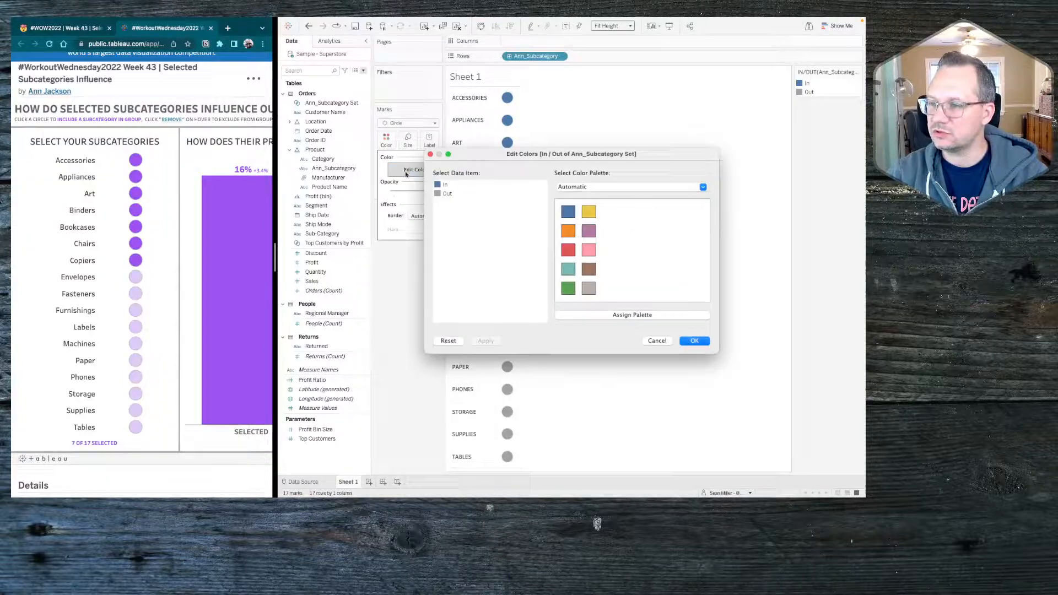
click(574, 188)
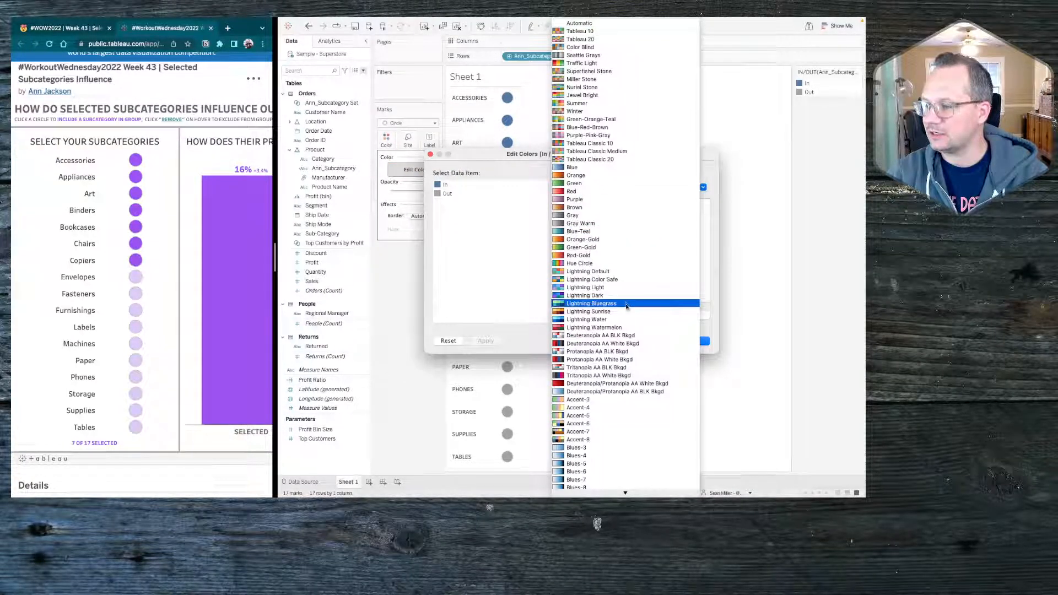
scroll(224, 355, down, 5)
scroll(223, 355, up, 3)
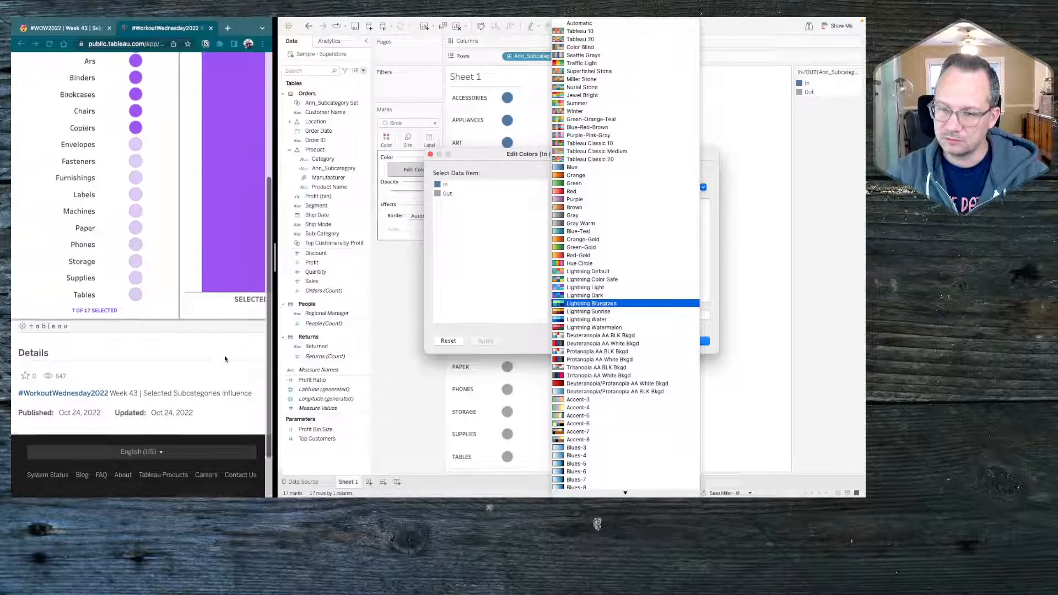
click(59, 30)
scroll(82, 430, down, 2)
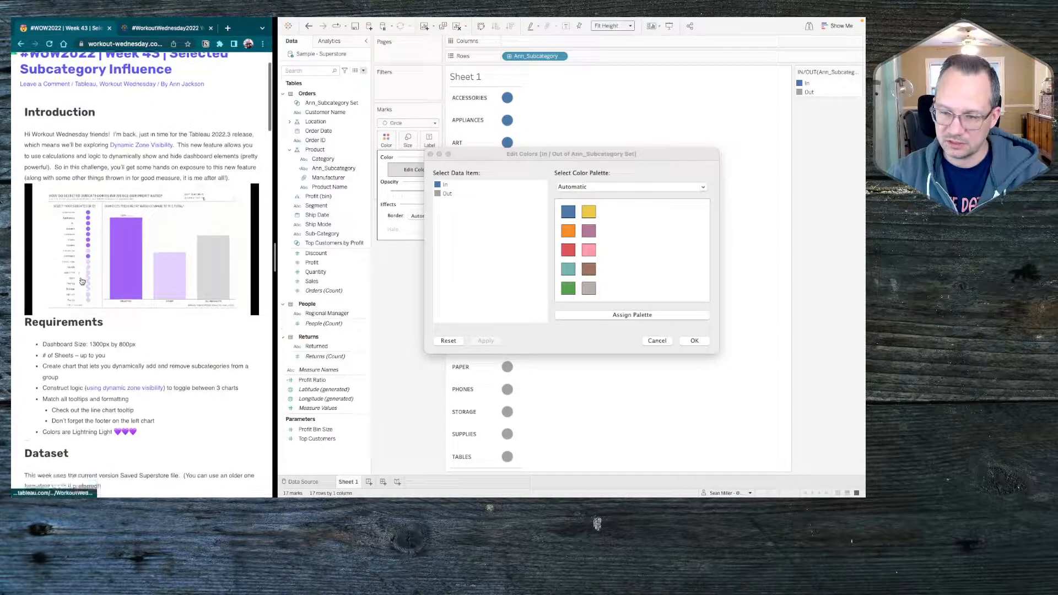
click(608, 189)
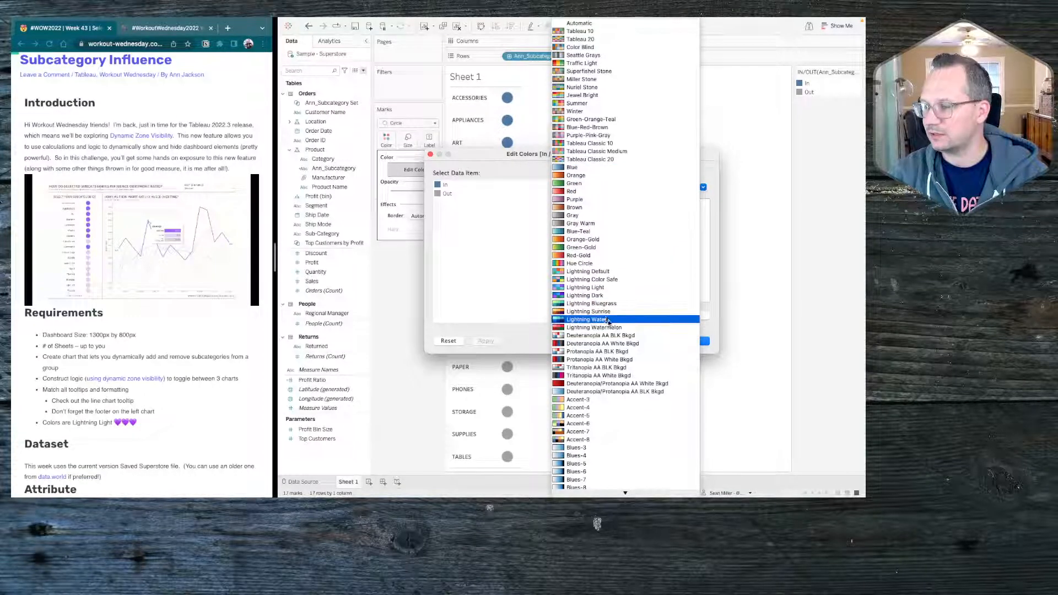
click(606, 287)
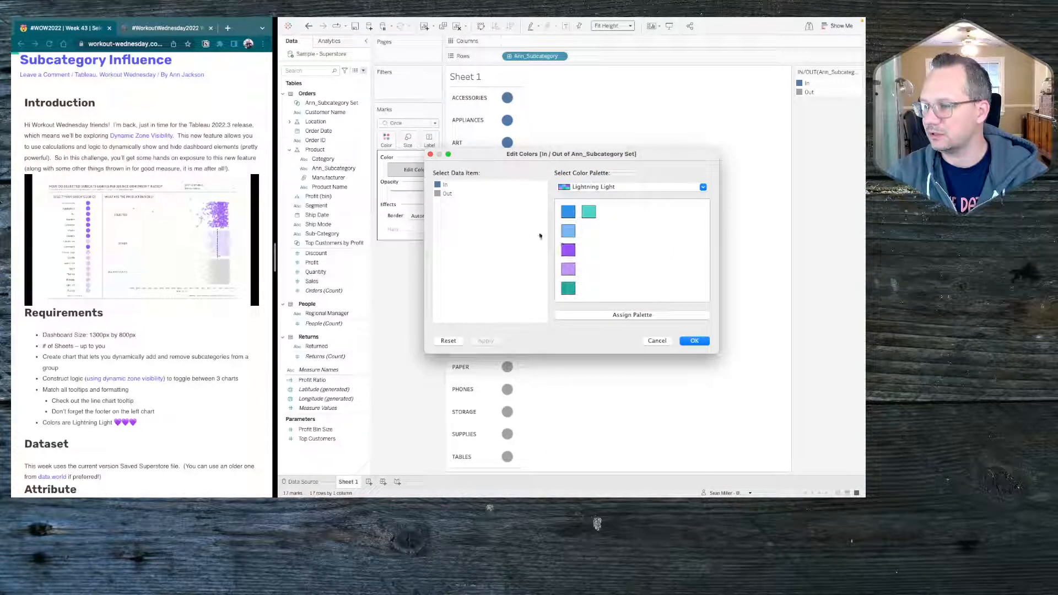
Step: Assign the dark purple to In and the light purple to Out from the Lightning Light palette and apply the colors
click(447, 186)
click(568, 251)
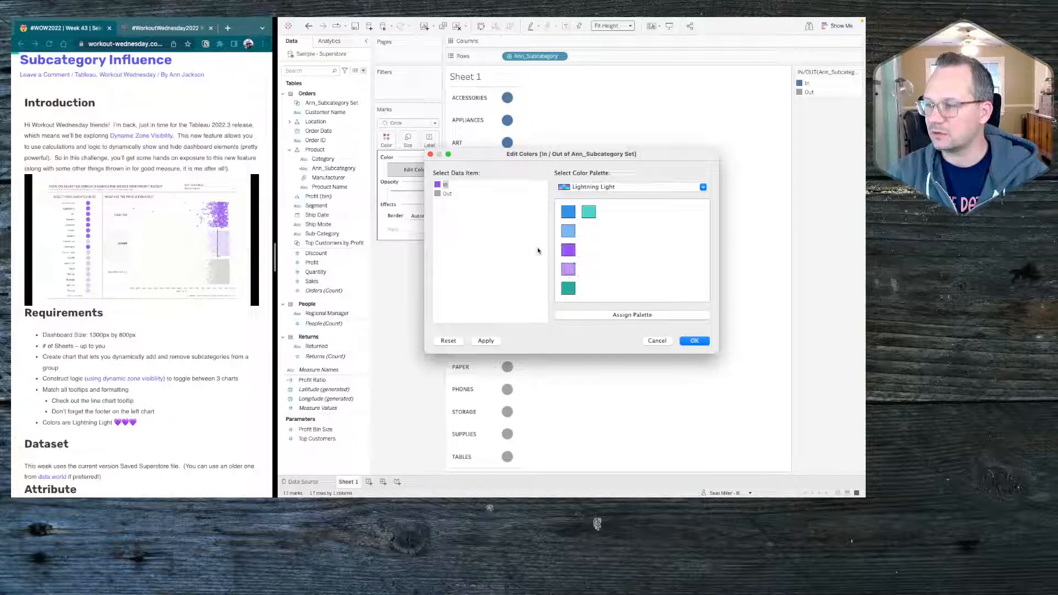
click(445, 191)
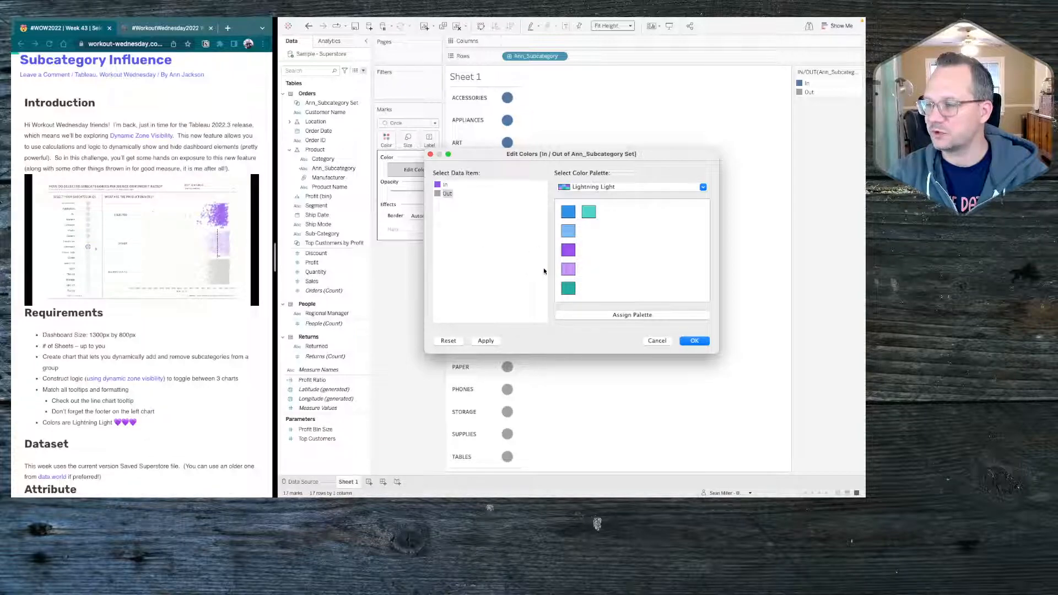
click(568, 270)
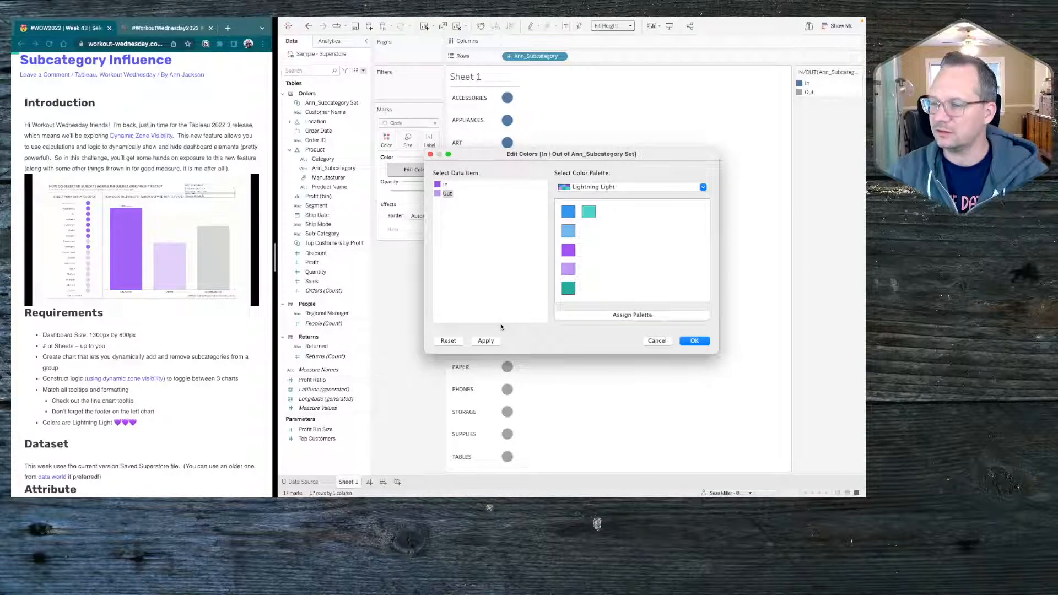
click(489, 341)
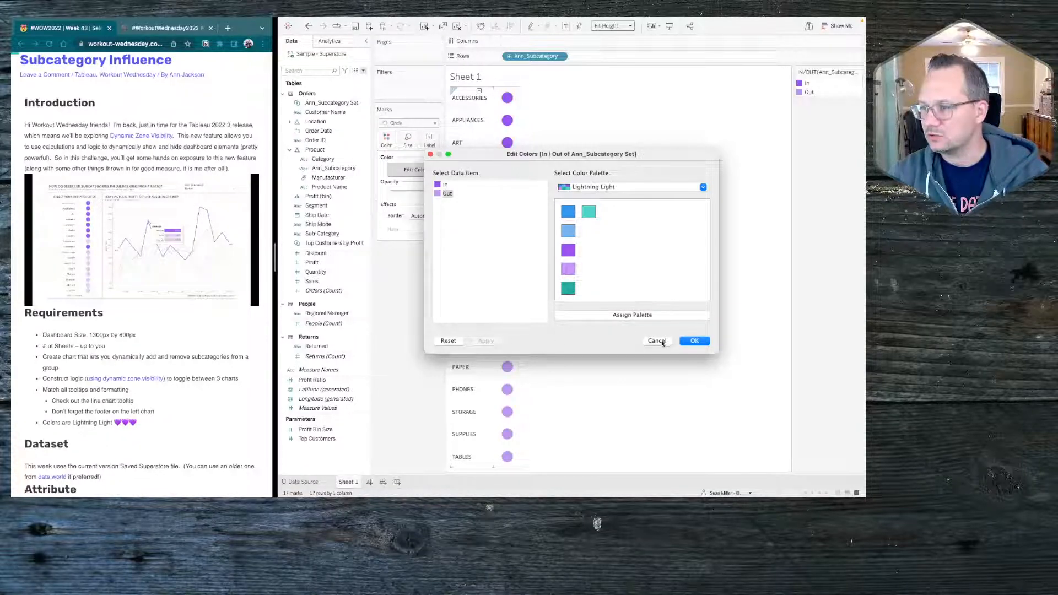
click(692, 341)
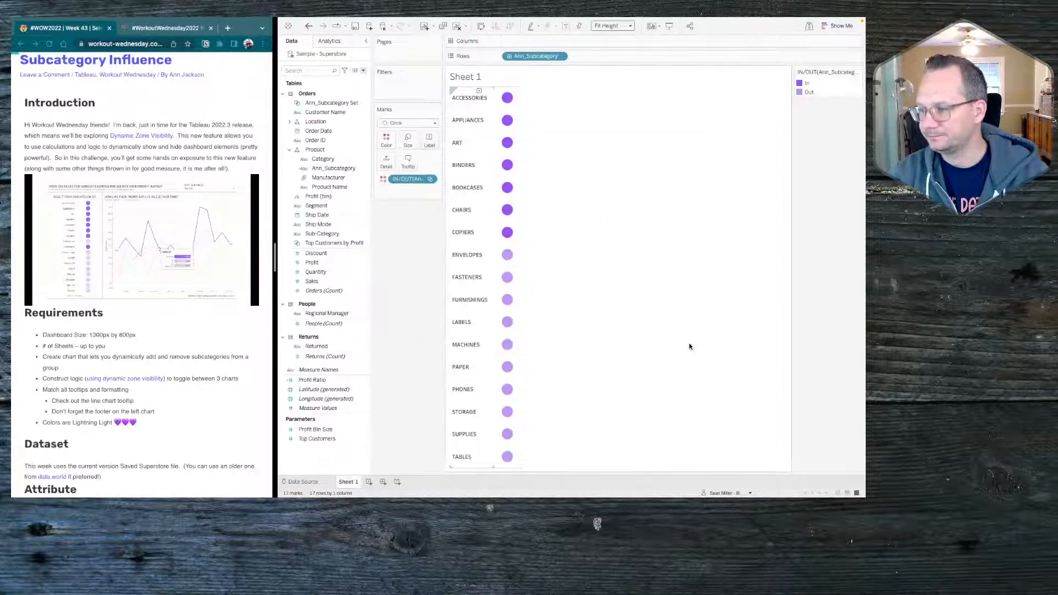
right_click(333, 103)
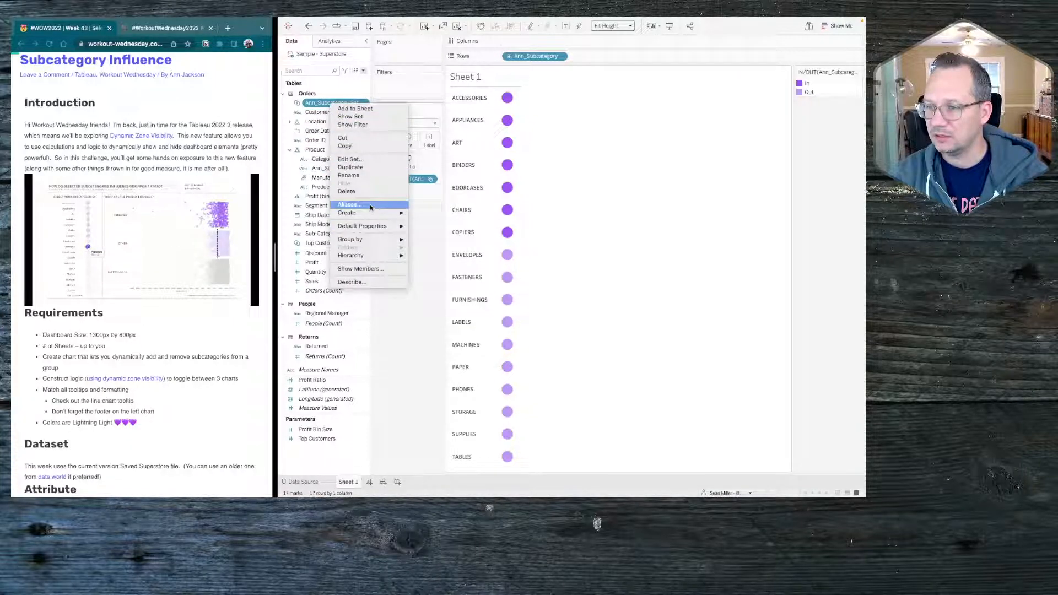
mouse_move(369, 219)
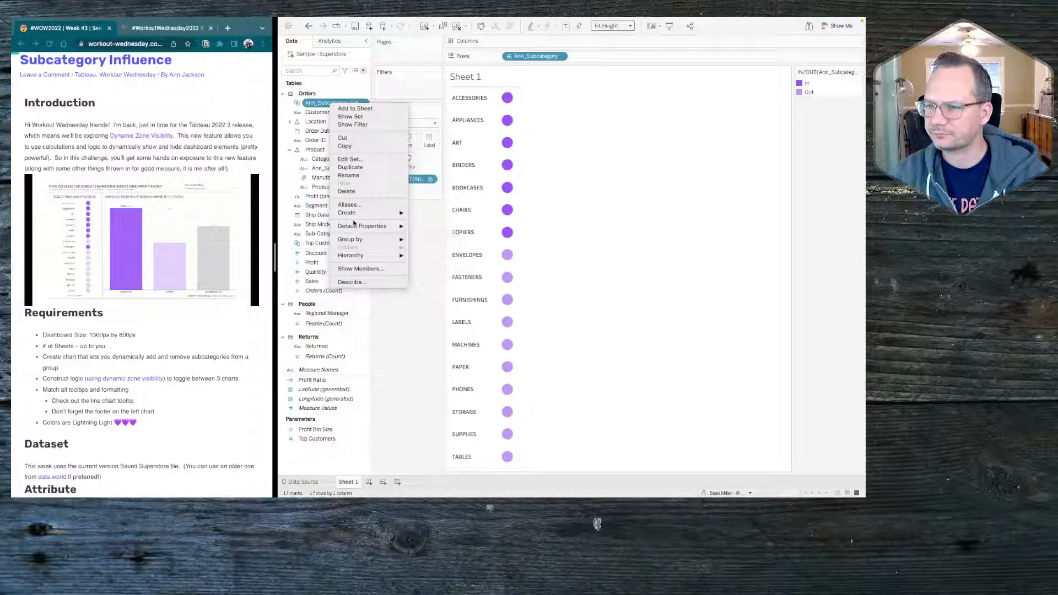
click(430, 235)
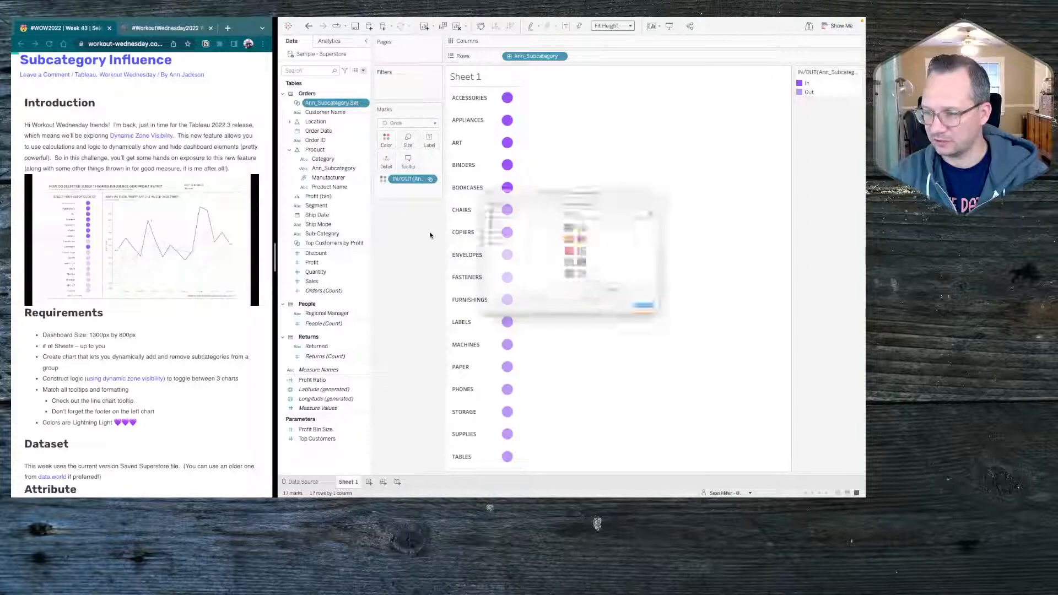
click(661, 340)
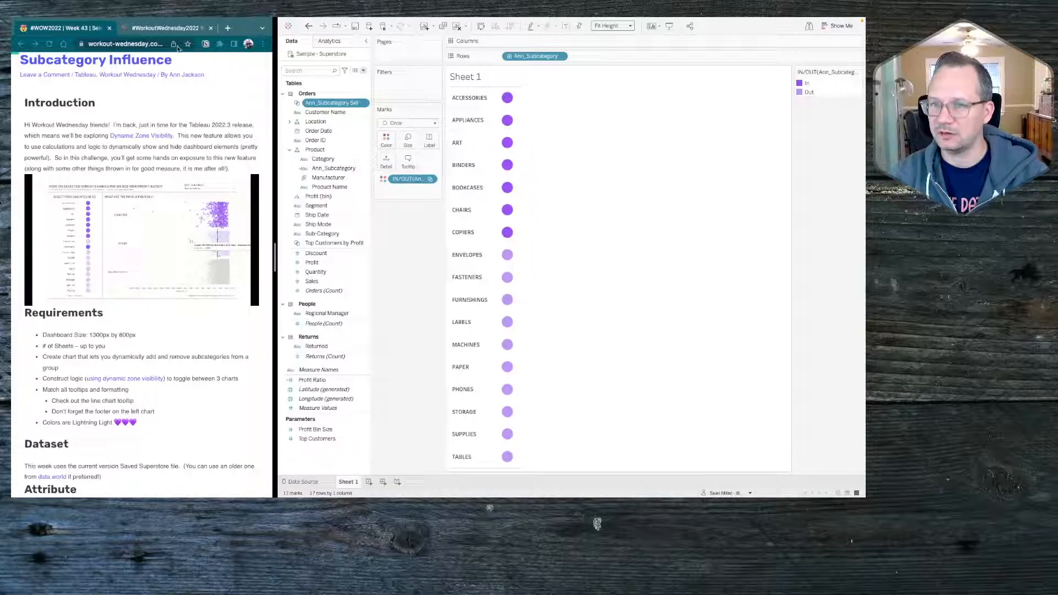
Step: Bring up the published dashboard for reference and give the circles on Sheet 1 a grey border
key(ctrl+Tab)
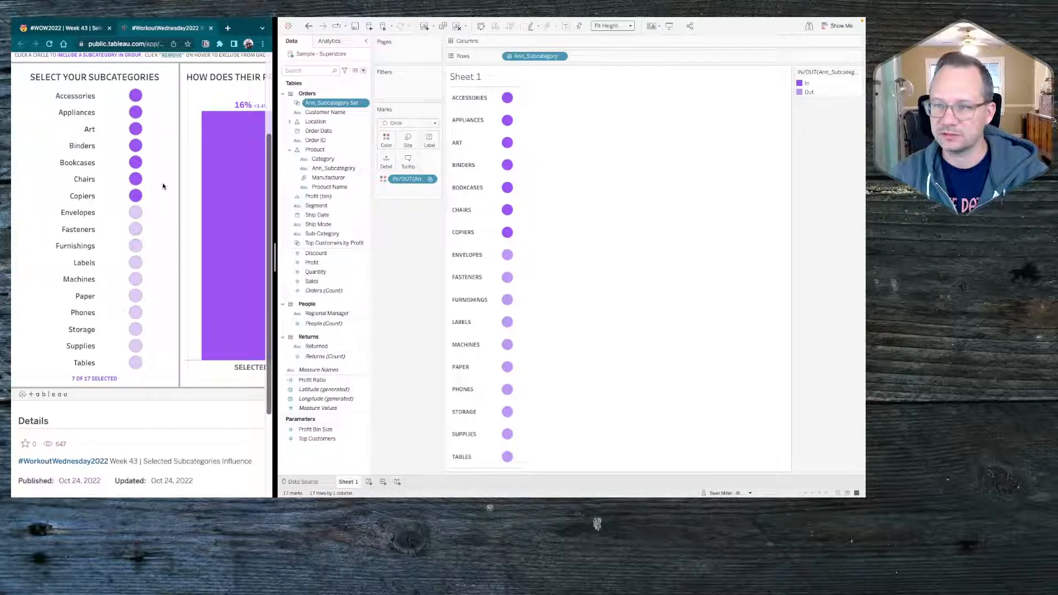
click(386, 141)
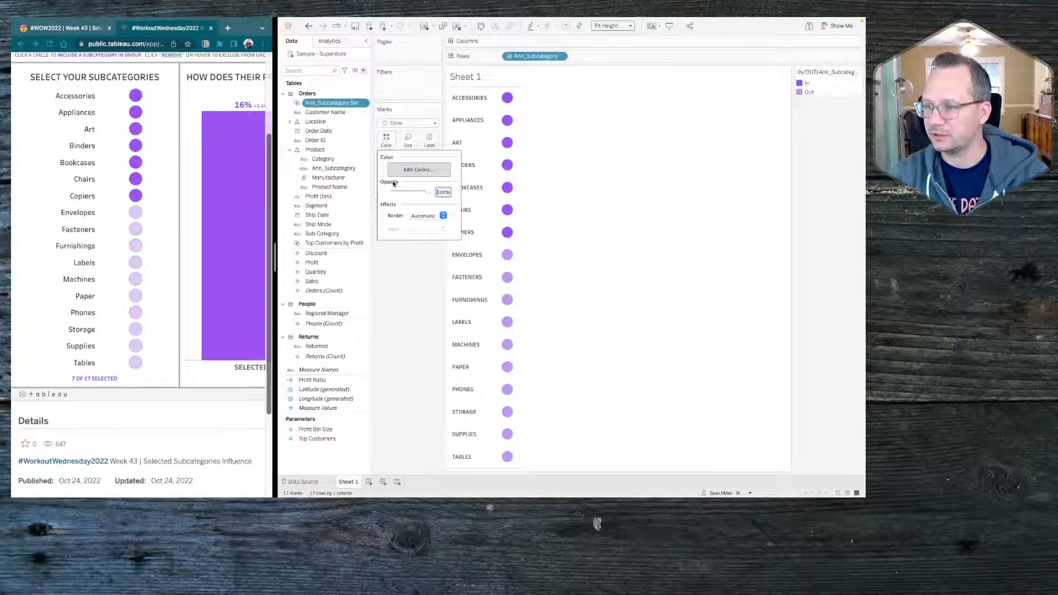
click(427, 216)
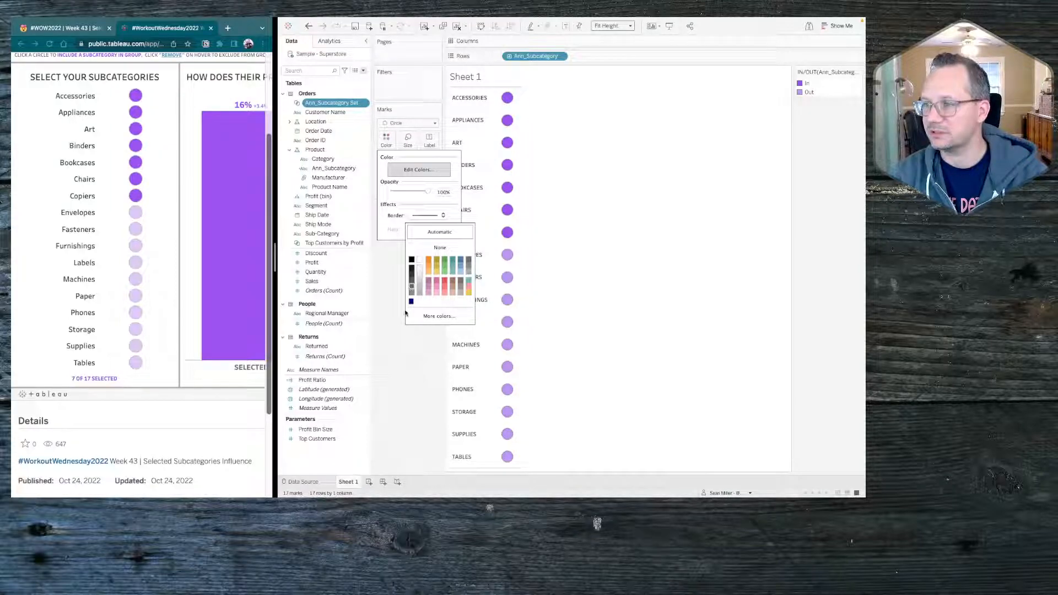
click(401, 382)
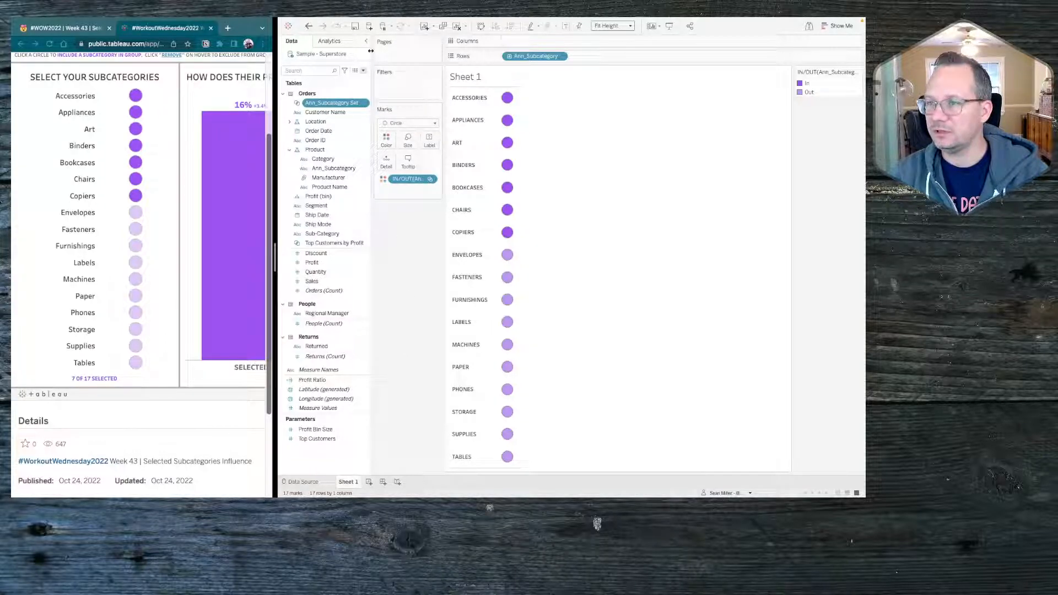
Step: Create a Change Set Values action named "Add to Set" with Sheet 1 of the Sample - Superstore data source as its source
mouse_move(176, 21)
click(91, 22)
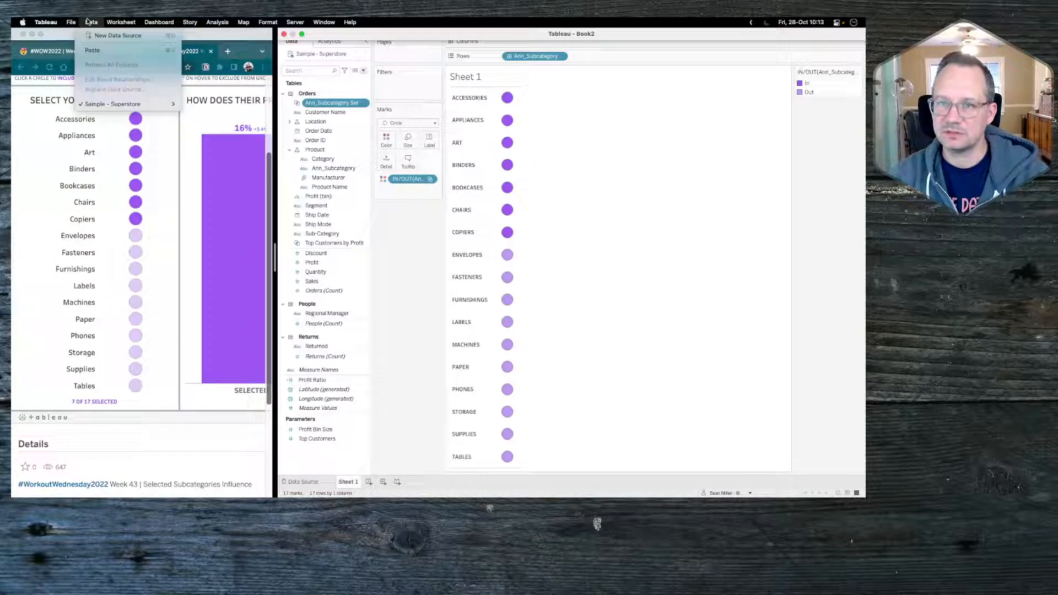
mouse_move(120, 22)
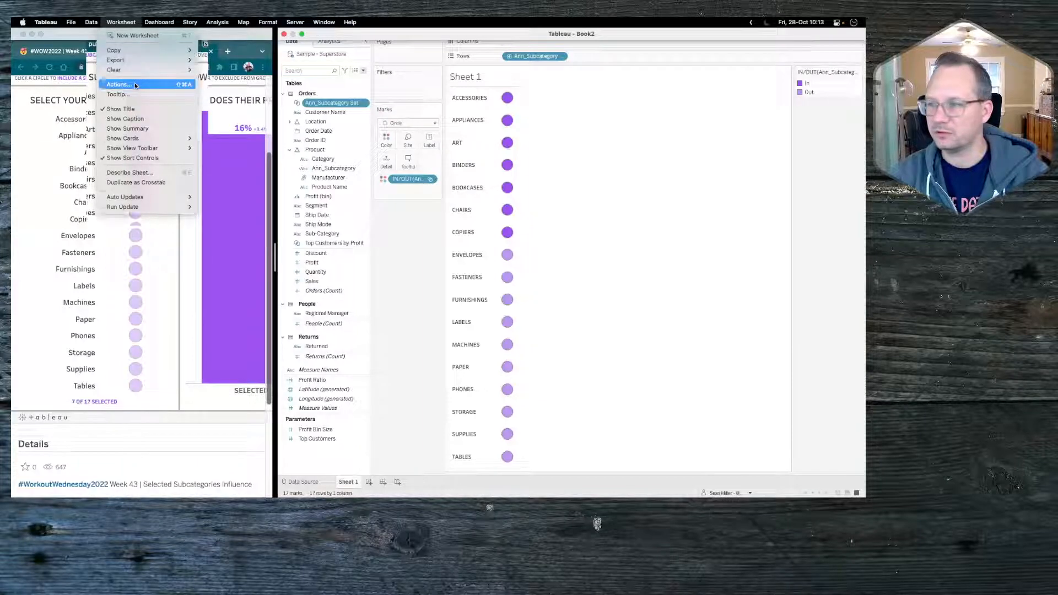
click(391, 243)
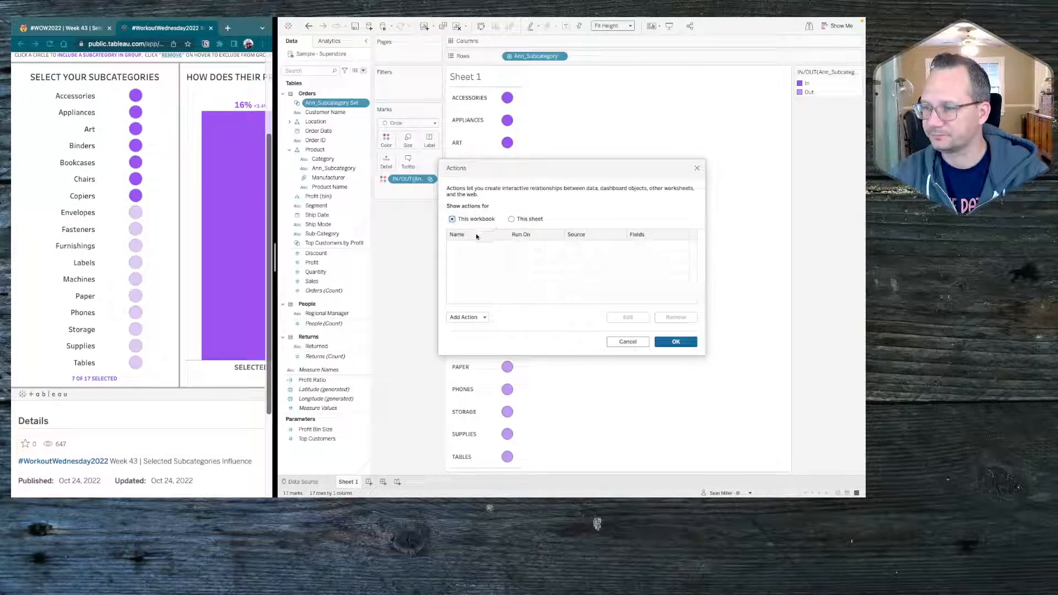
click(472, 317)
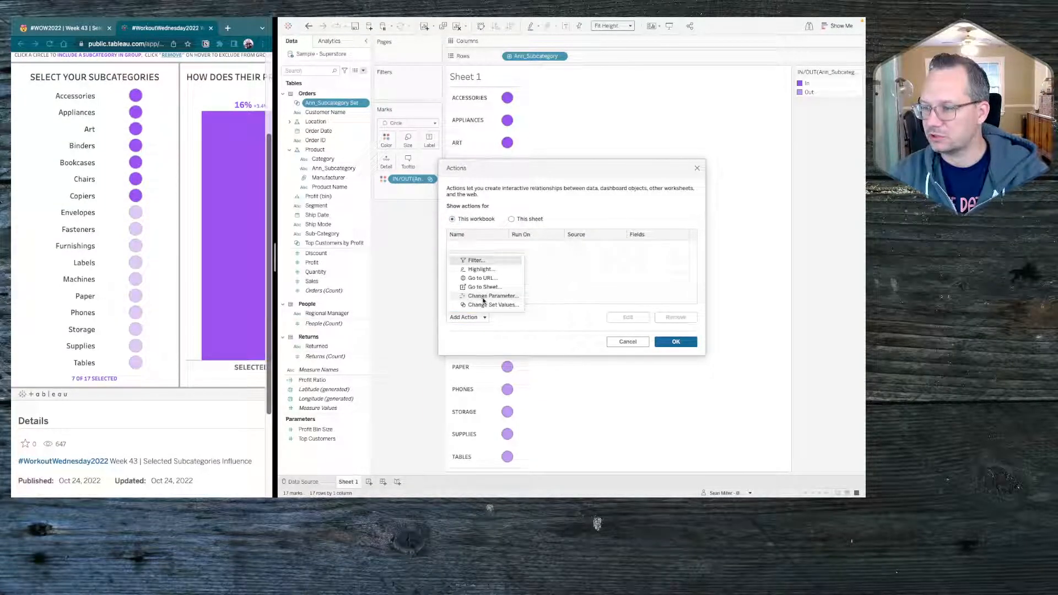
click(490, 304)
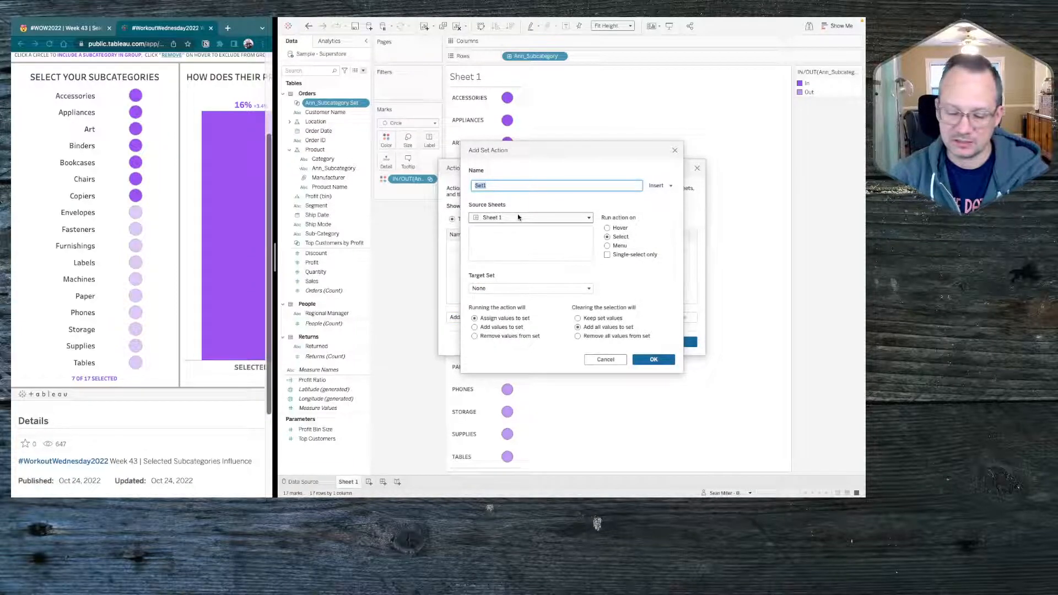
text(Add to S)
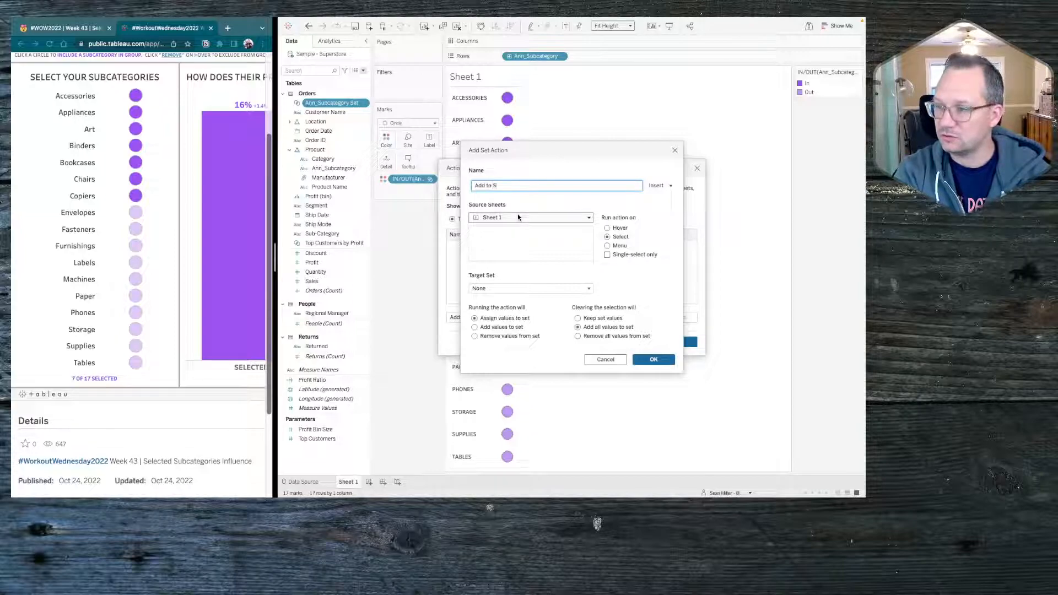
text(et)
click(518, 217)
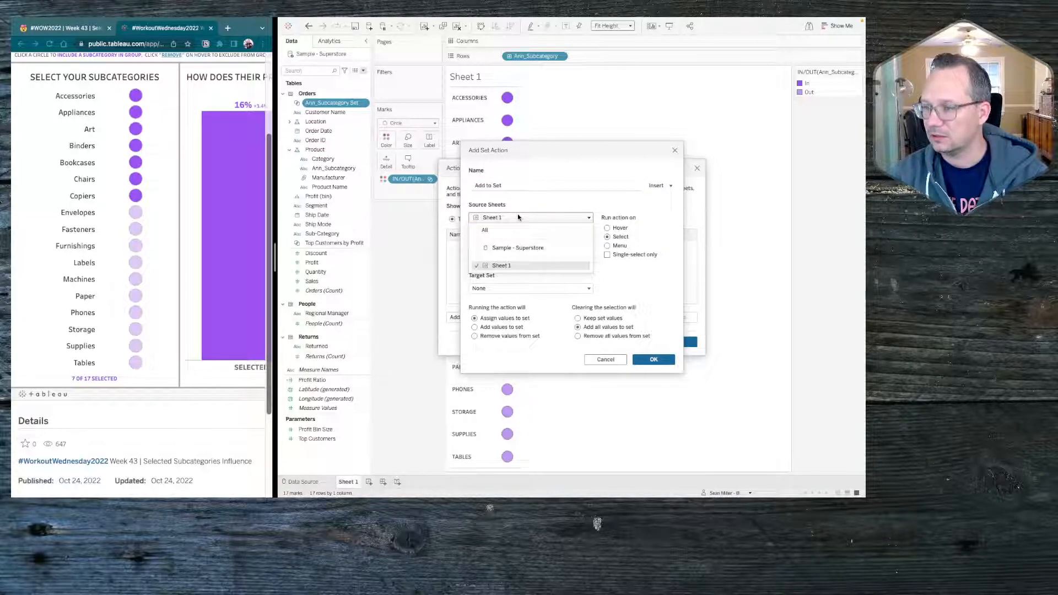
click(509, 248)
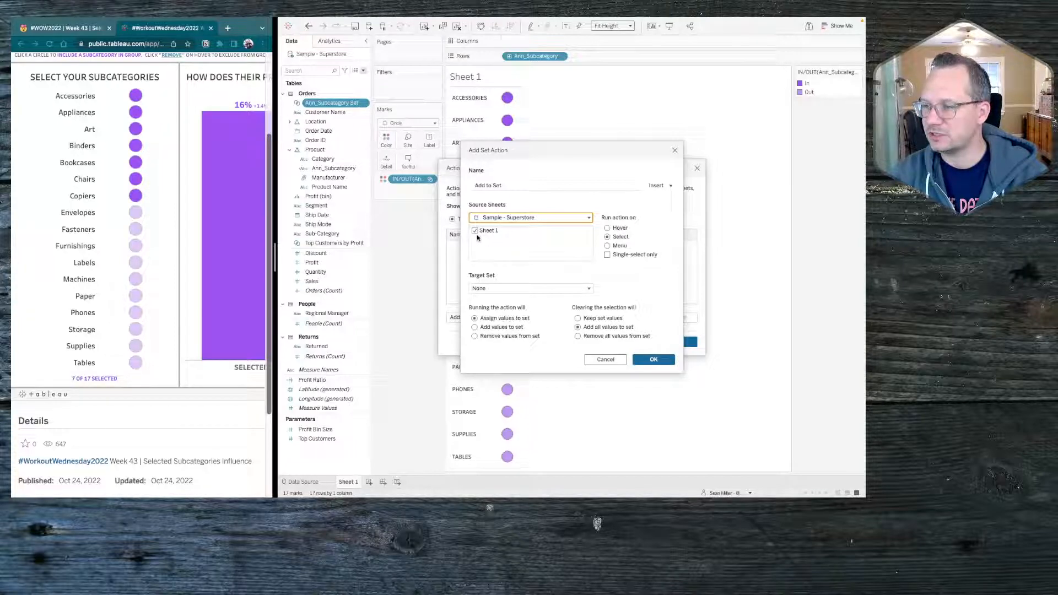
Step: Target Ann_Subcategory Set with the Add to Set action, adding values when run and keeping set values when the selection is cleared
click(498, 288)
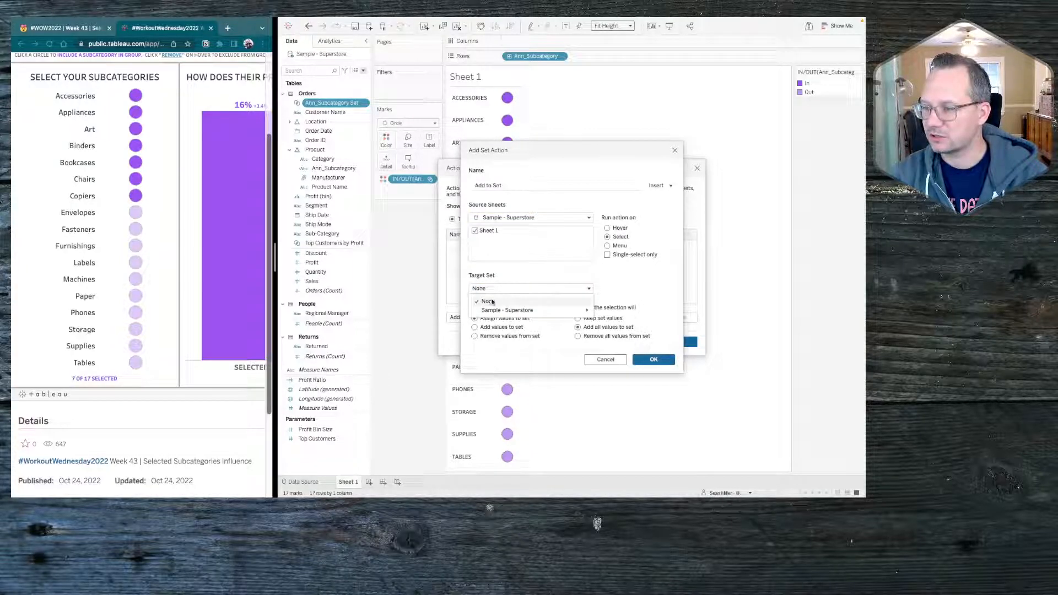
mouse_move(499, 310)
click(621, 311)
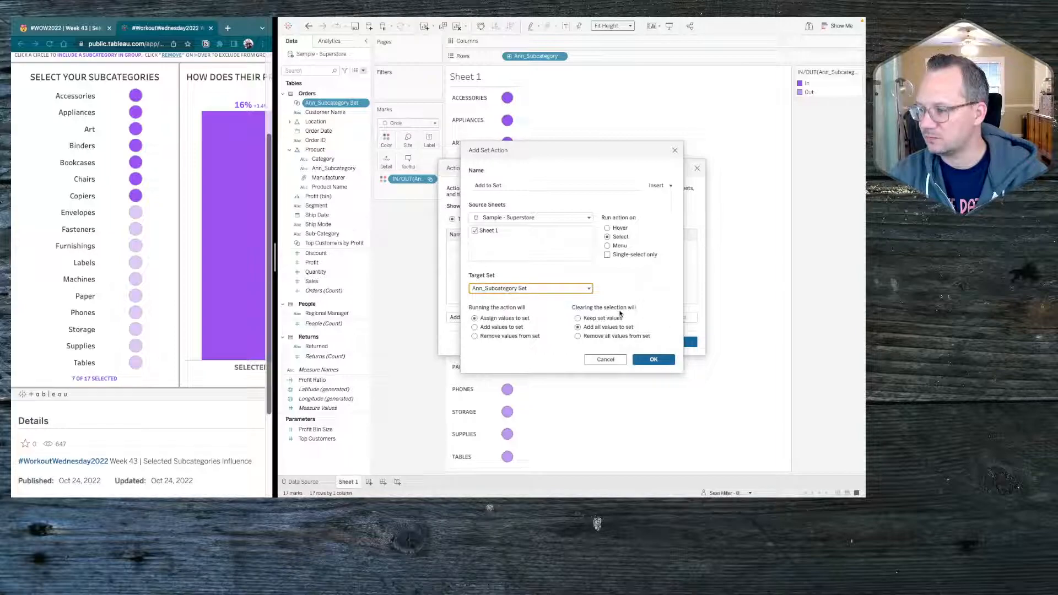
click(474, 327)
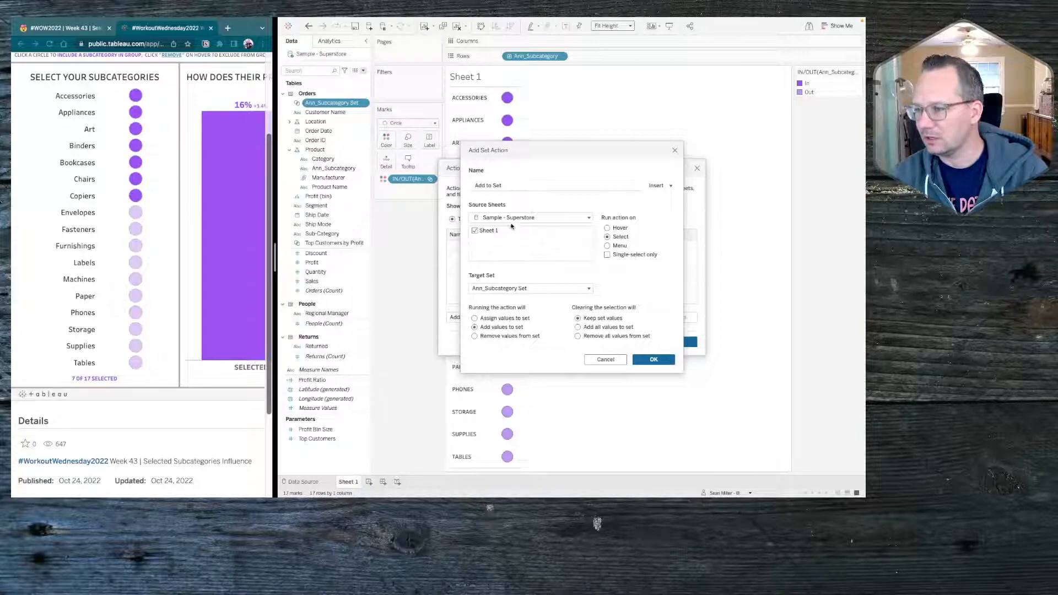
triple_click(491, 185)
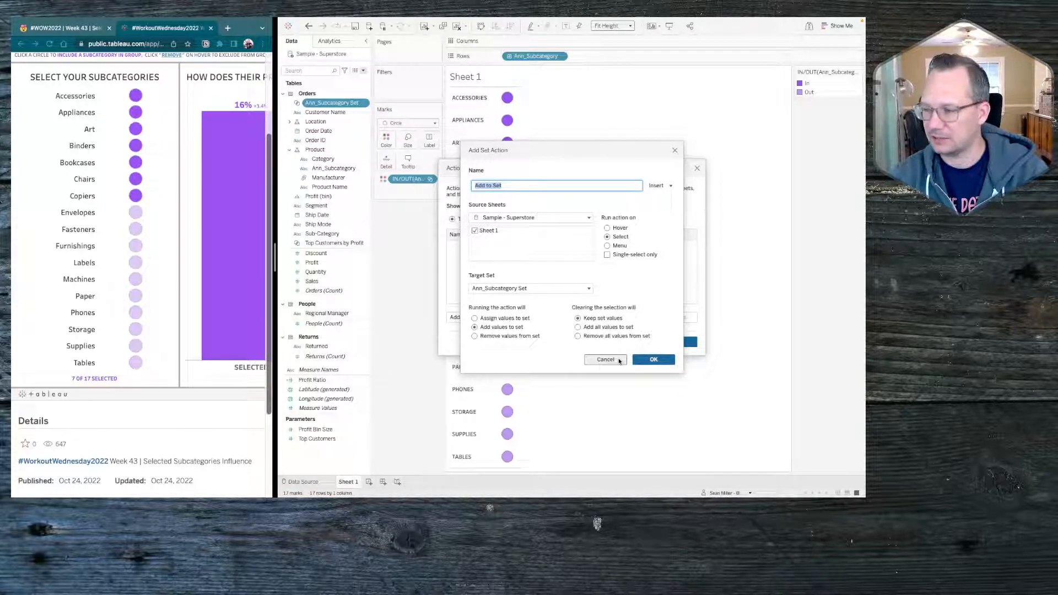
click(654, 359)
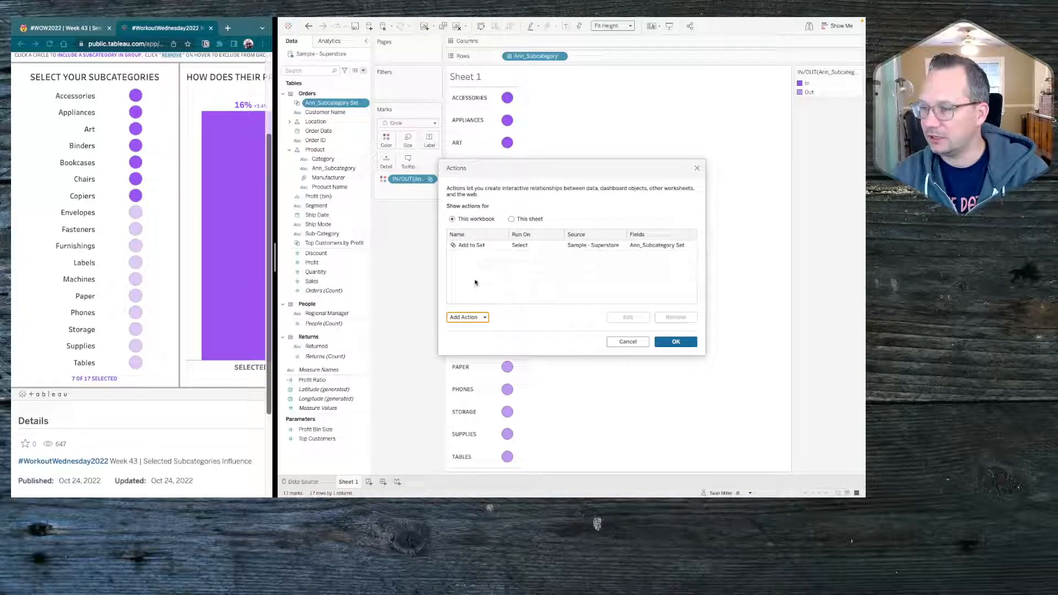
Step: Add a second Change Set Values action sourced from Sheet 1 of Sample - Superstore and targeting Ann_Subcategory Set
click(473, 318)
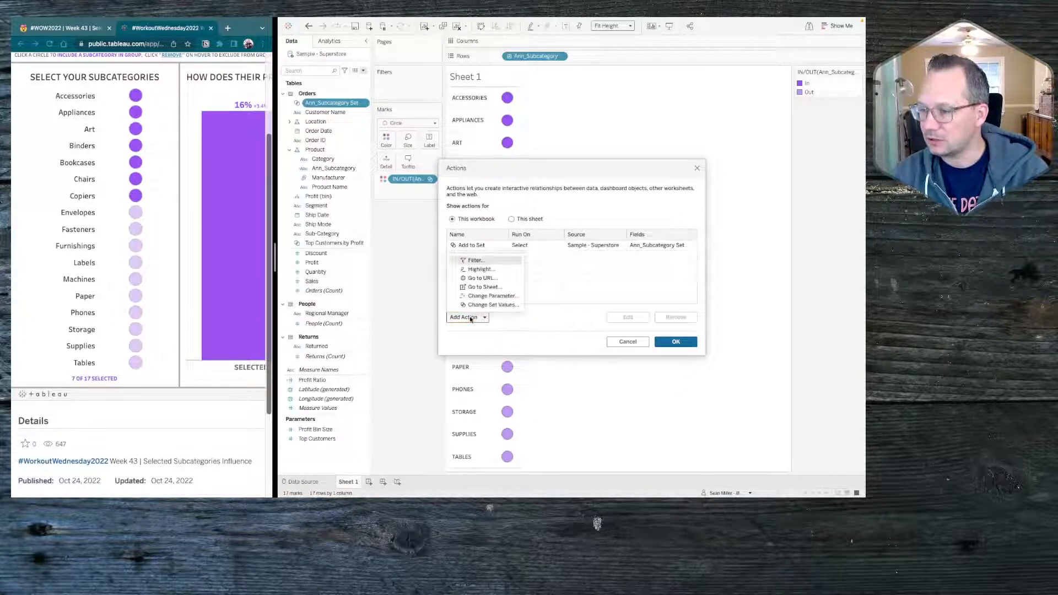
click(498, 304)
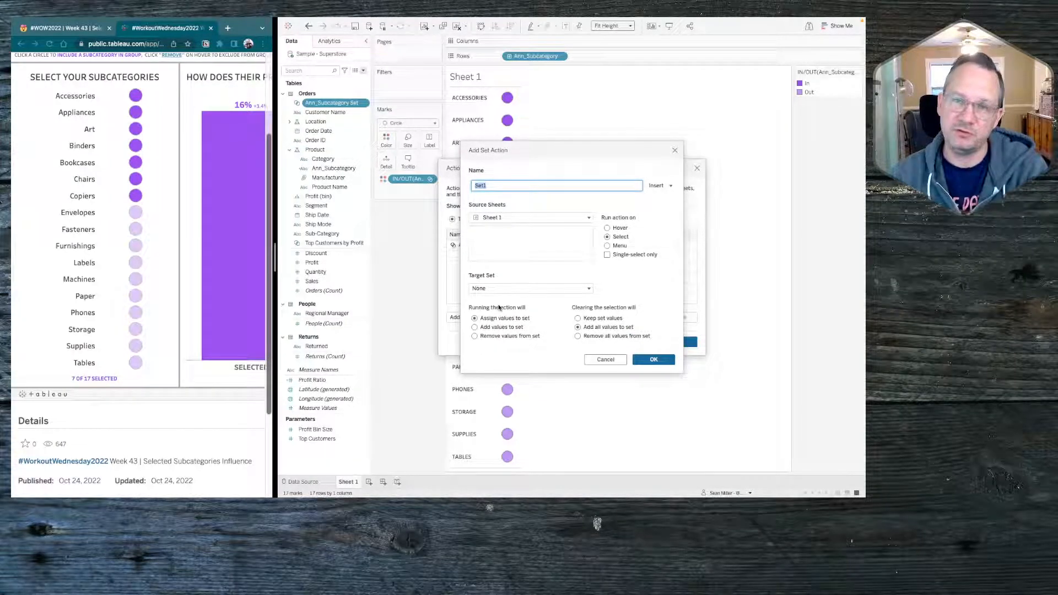
click(504, 220)
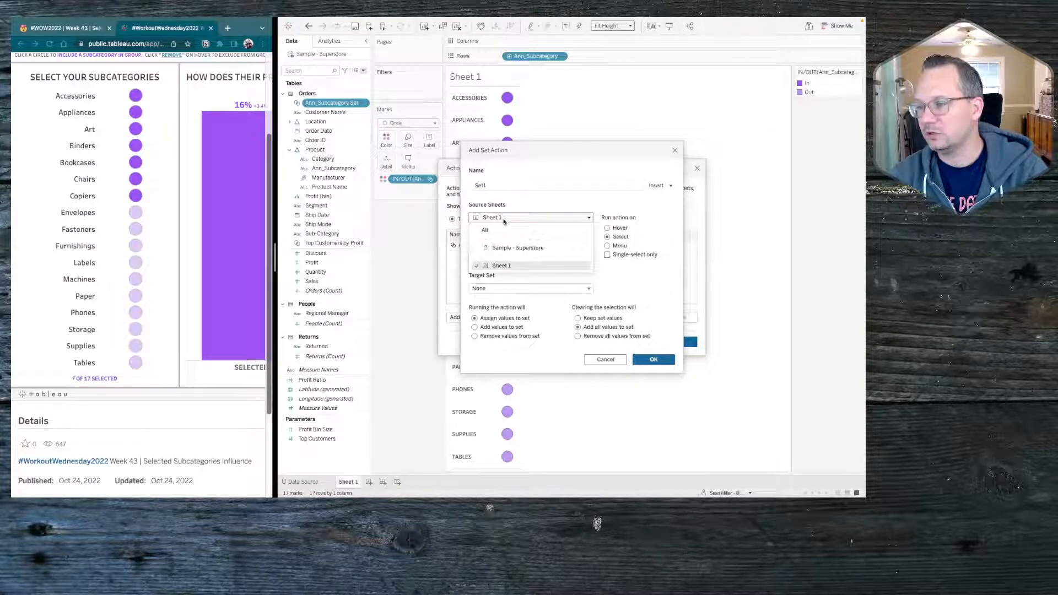
click(501, 248)
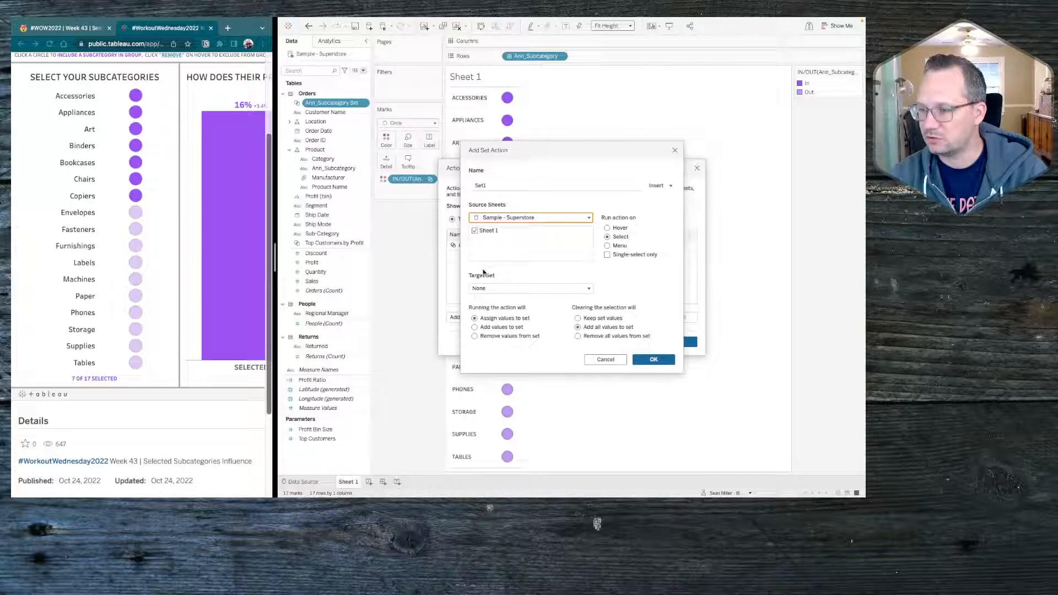
click(484, 288)
mouse_move(507, 309)
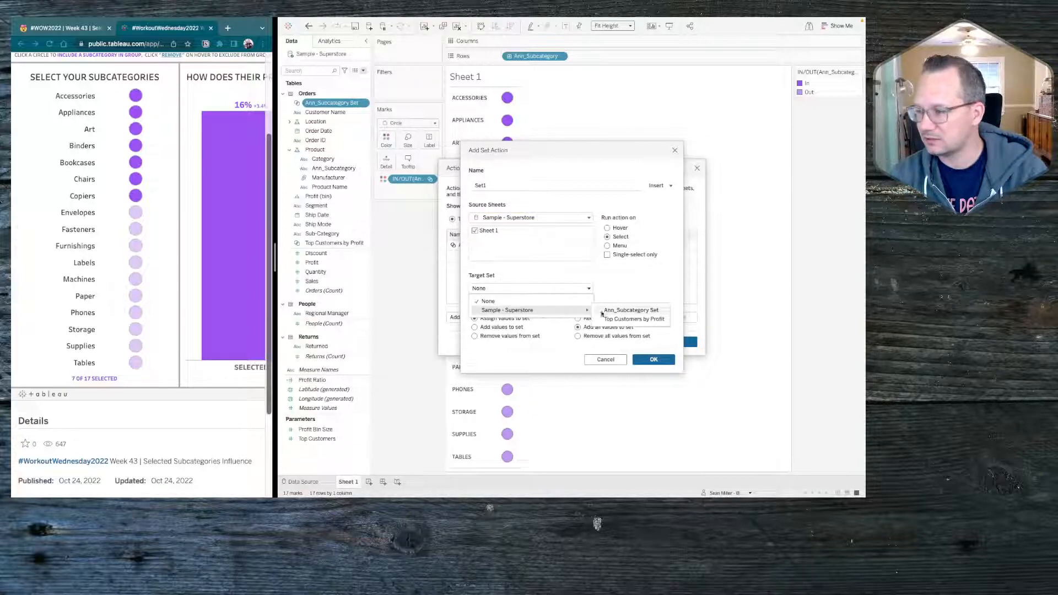
click(619, 312)
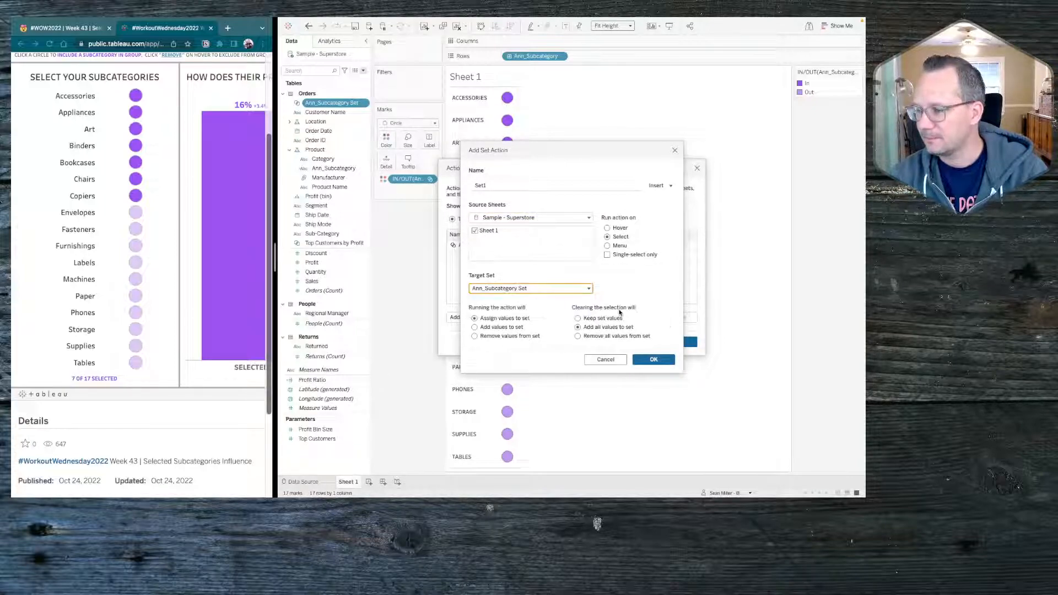
Step: Make the second set action, named "REMOVE", run from the menu and remove values from the set, and save the actions
click(607, 246)
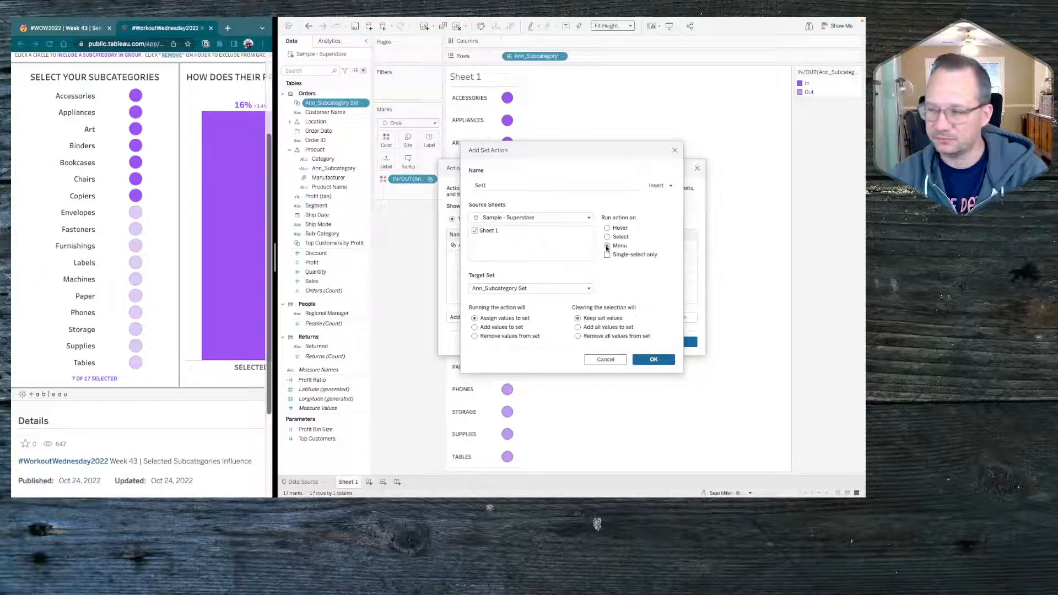
click(474, 337)
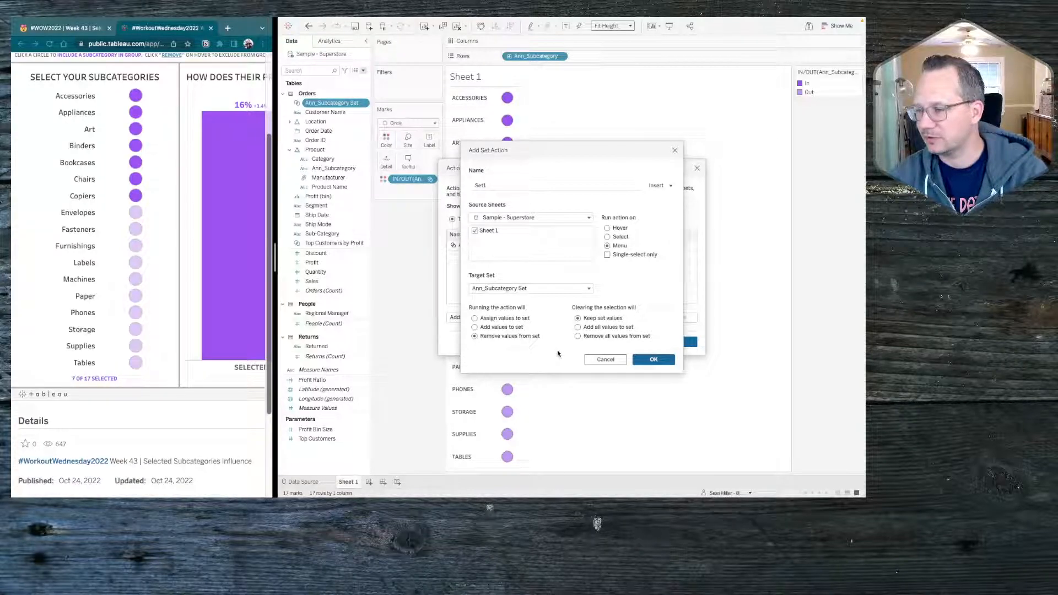
double_click(500, 188)
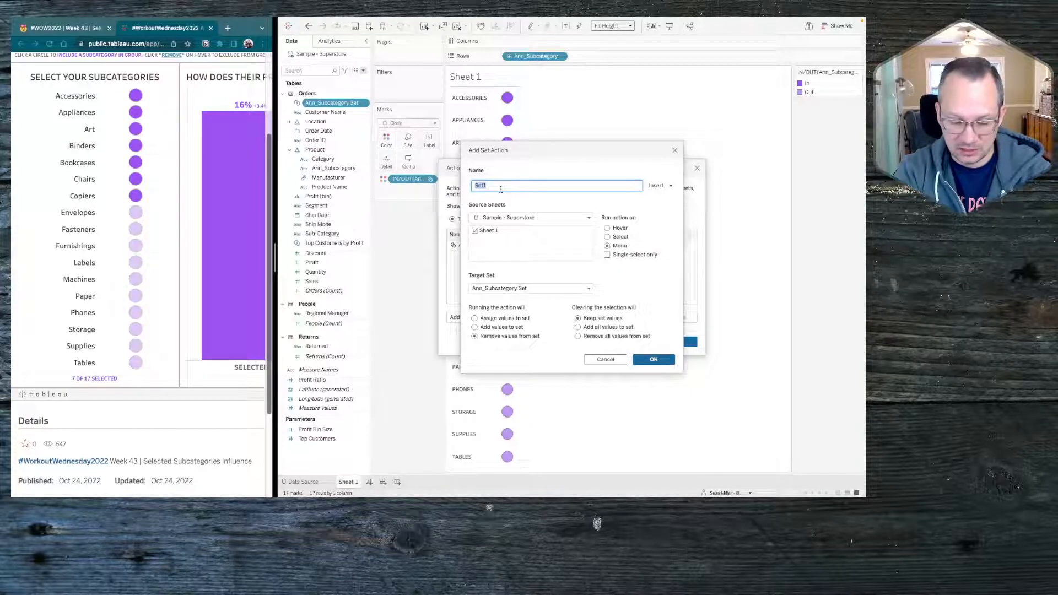
text(REMOVE)
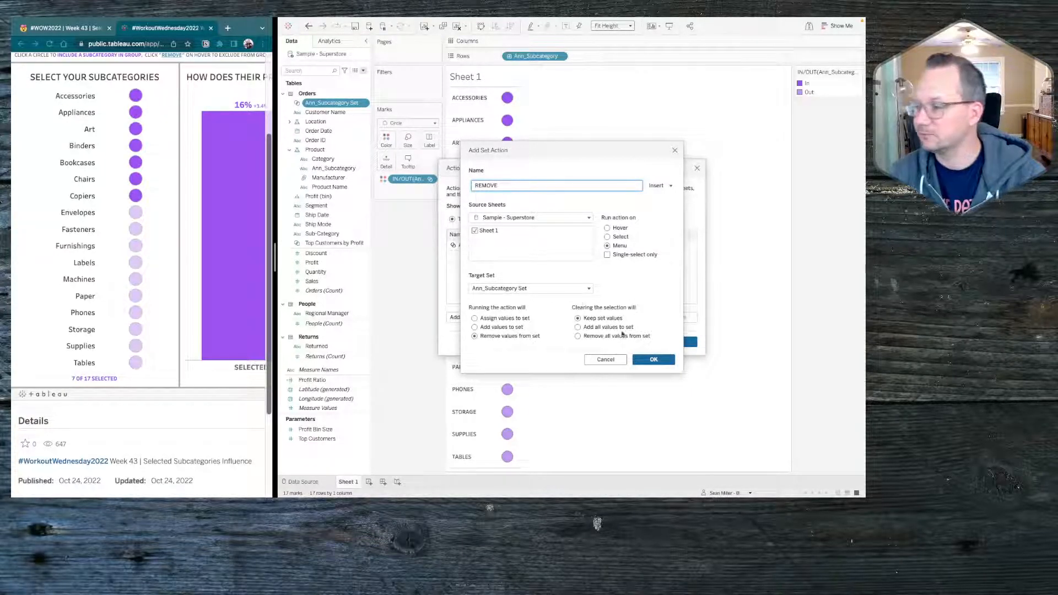
click(654, 359)
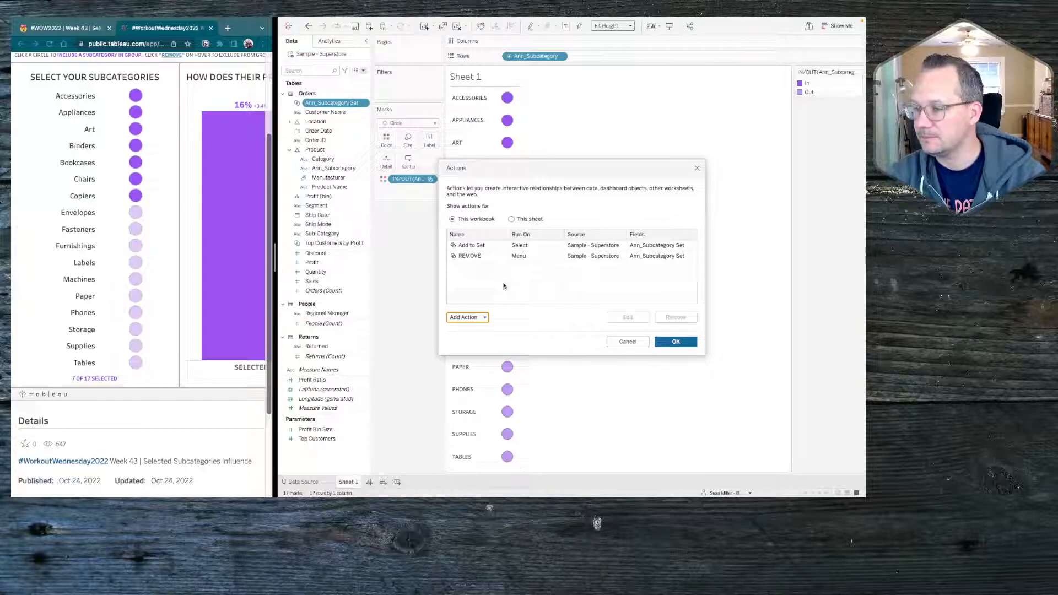
click(676, 341)
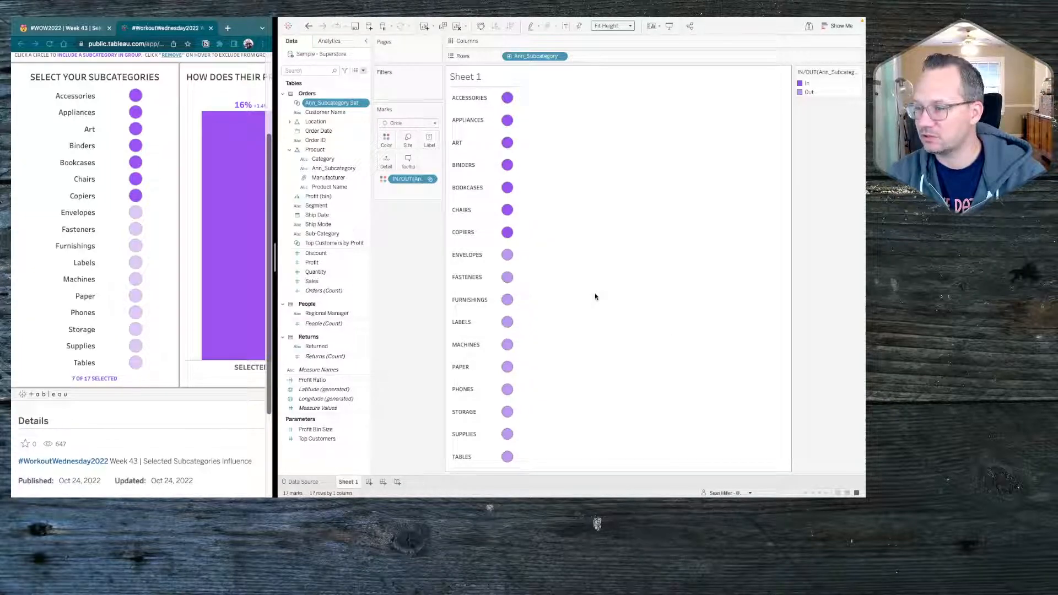
Step: Test the set actions by adding the Envelopes circle to the set and removing it again with REMOVE
mouse_move(508, 256)
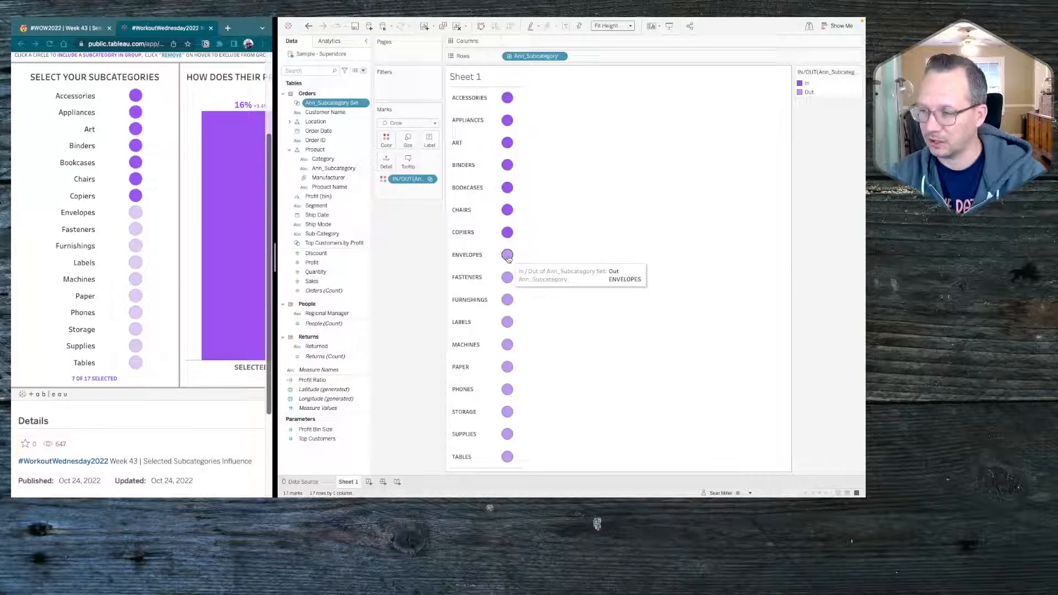
click(507, 256)
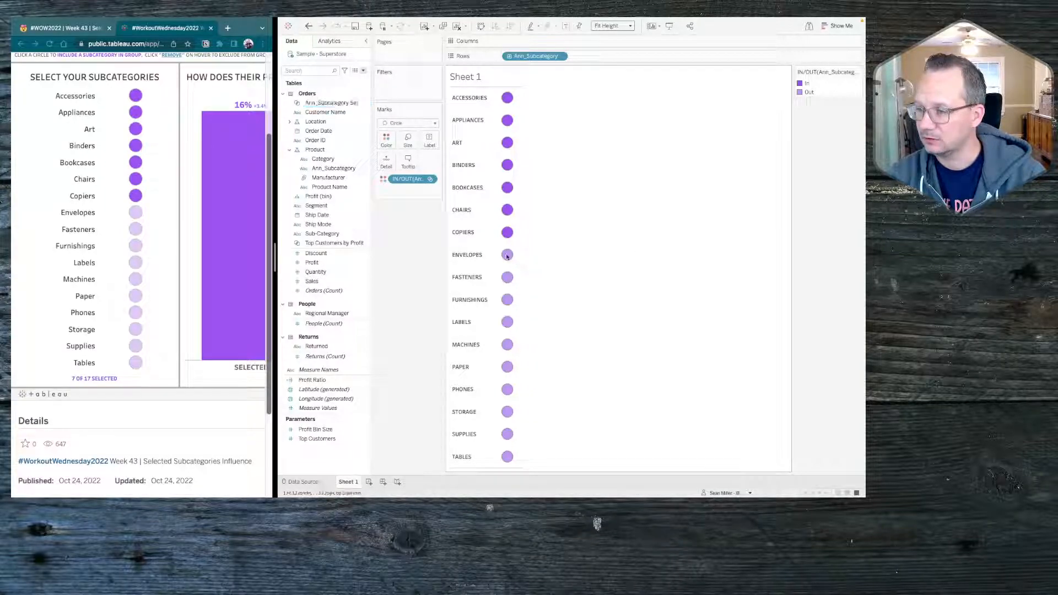
click(592, 241)
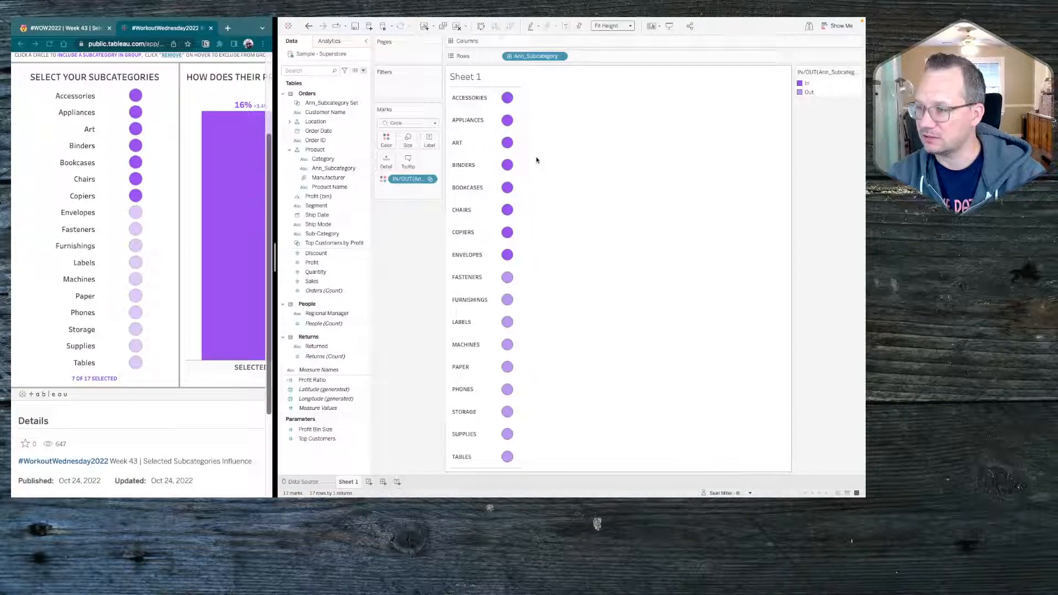
mouse_move(508, 257)
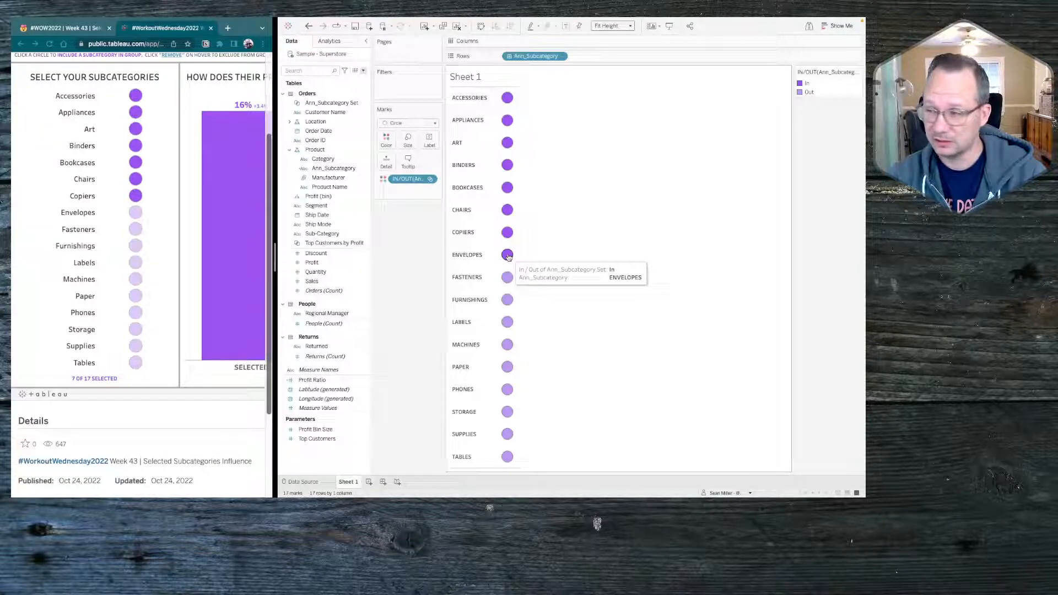
click(507, 256)
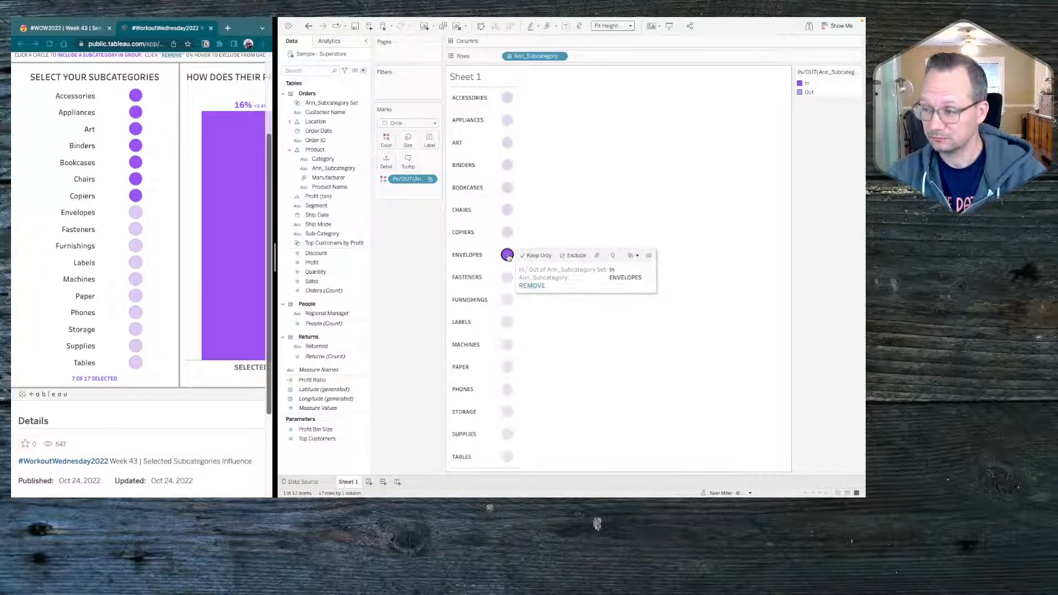
click(533, 287)
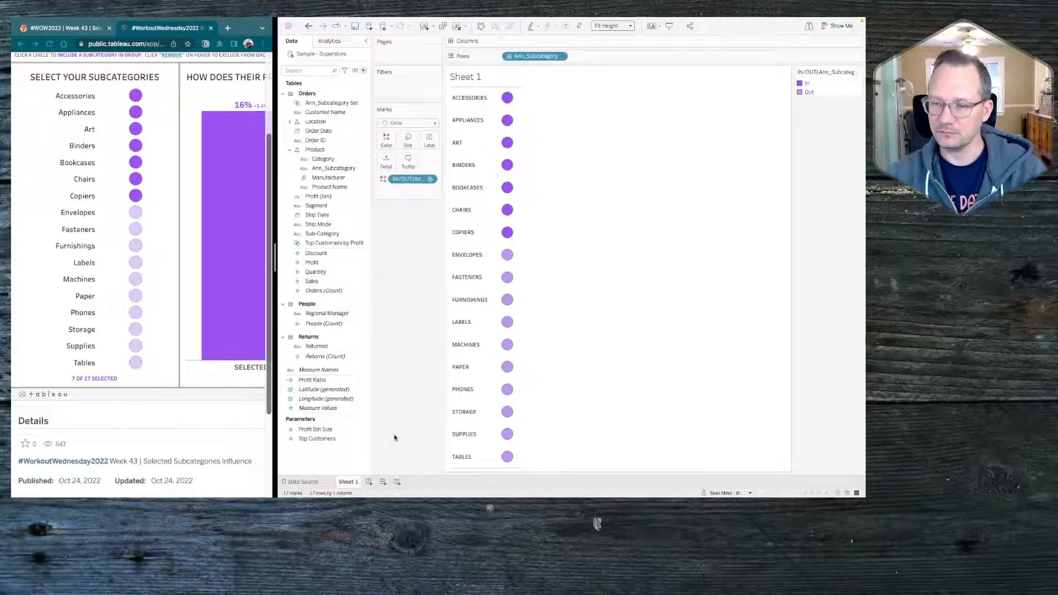
Step: Rename Sheet 1 as "SUBCAT SELECT" and add a new blank worksheet
double_click(348, 481)
text(SE)
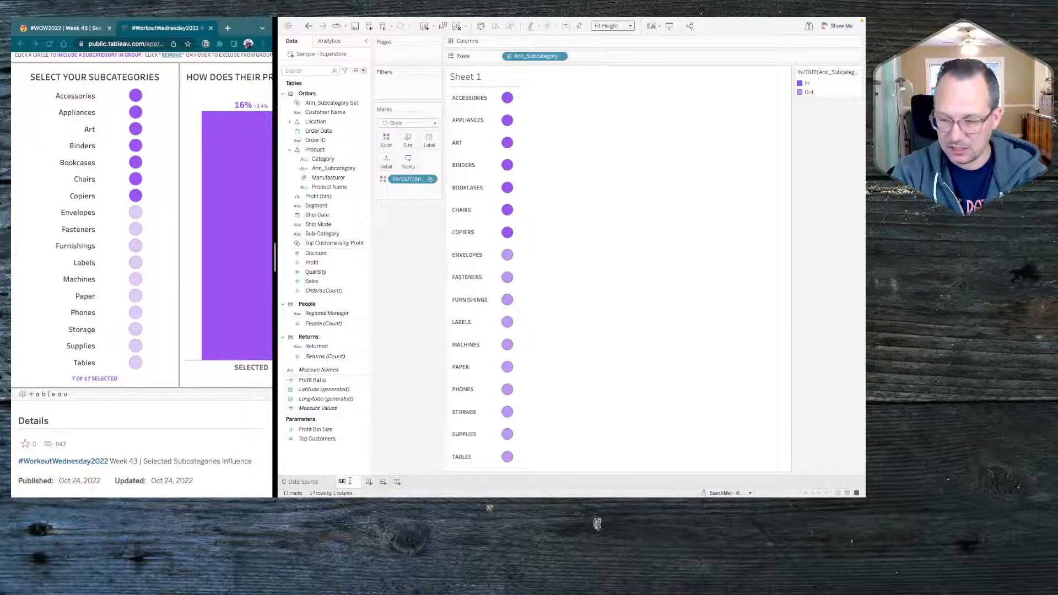
key(BackSpace)
key(BackSpace)
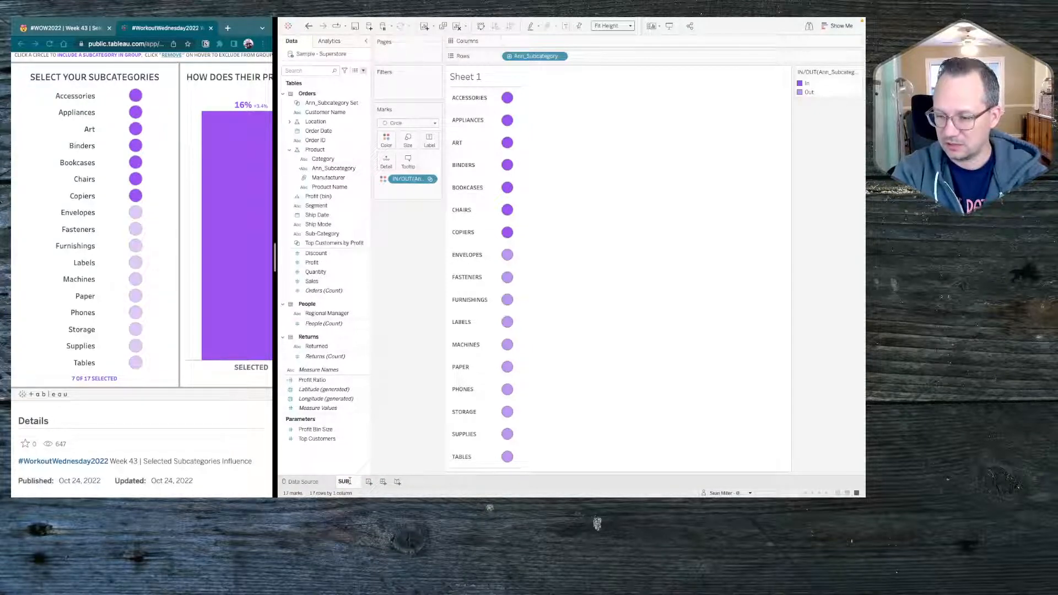
text(SUBCAT SELECT)
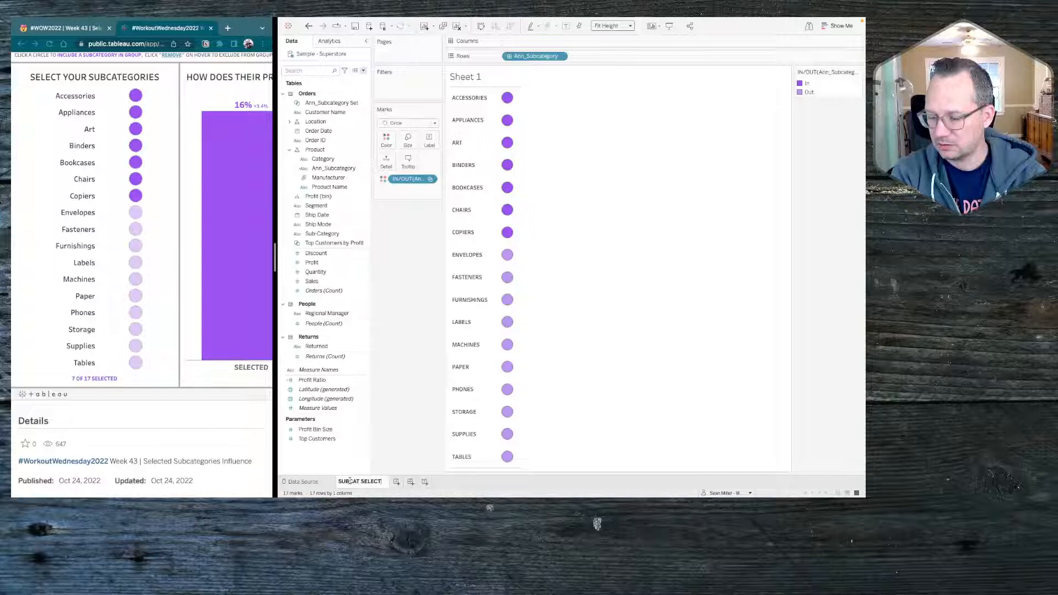
key(Return)
right_click(350, 481)
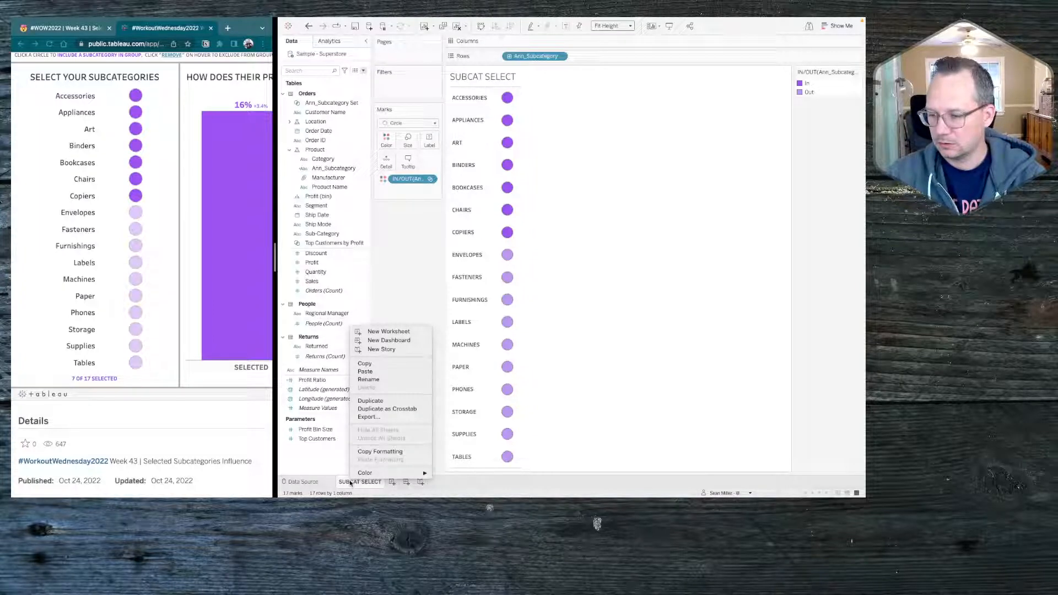
click(402, 325)
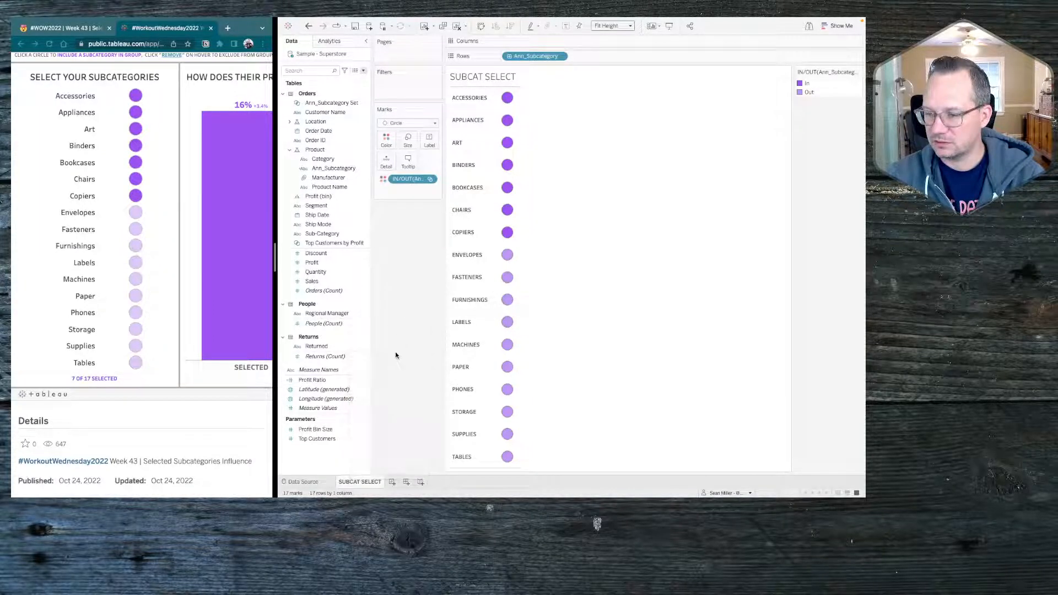
click(391, 482)
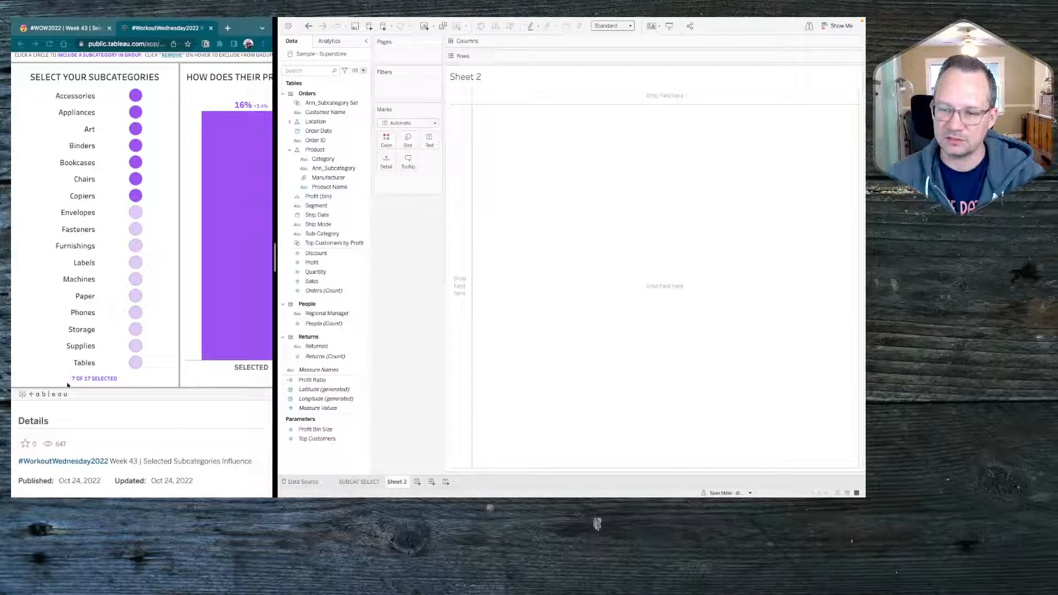
Step: Start a new calculated field named "# OF SELECTED"
right_click(326, 460)
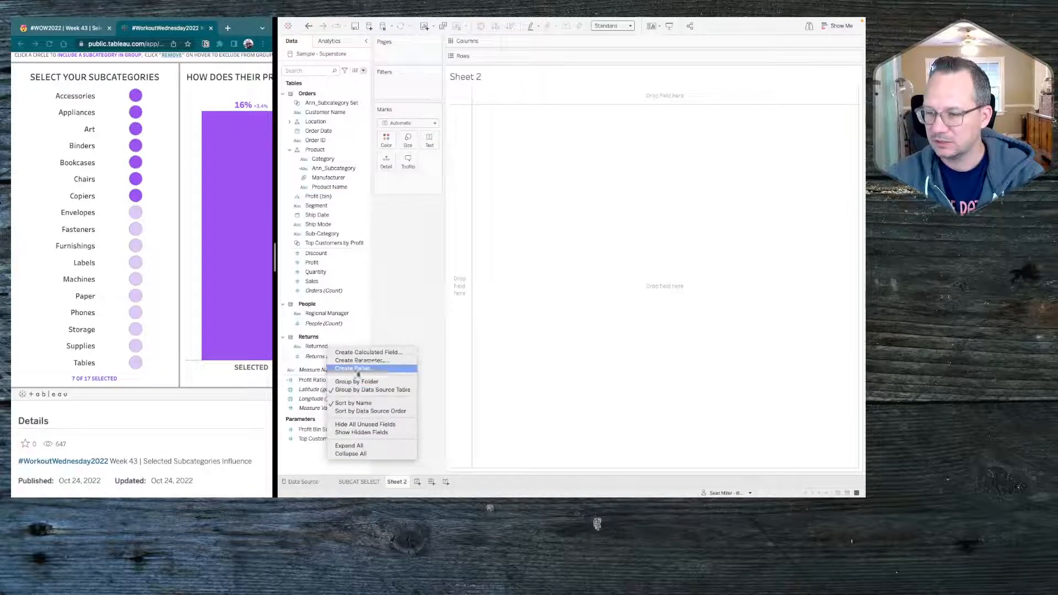
click(363, 353)
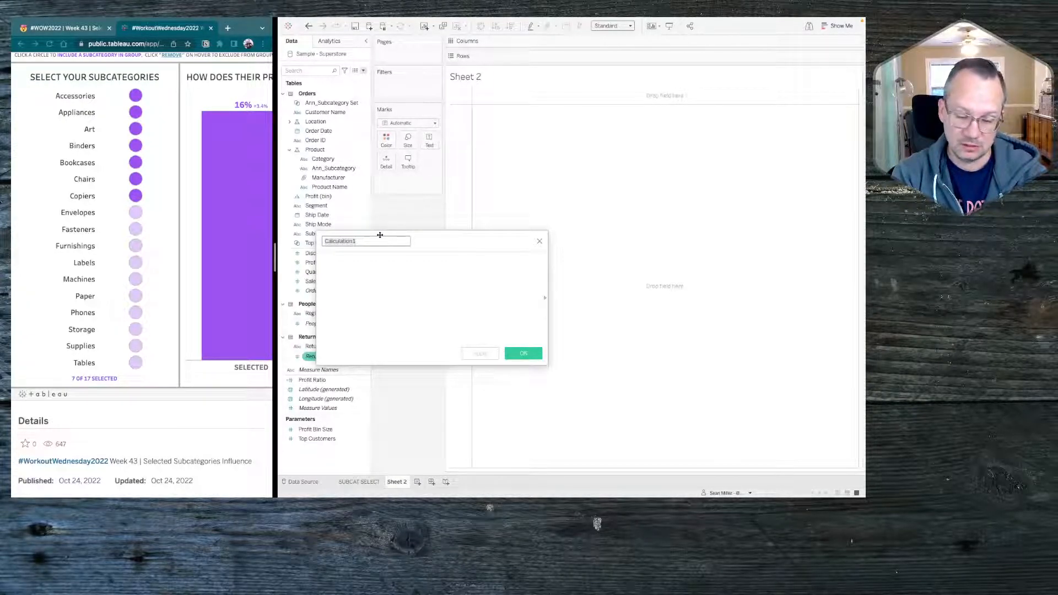
text(# Of )
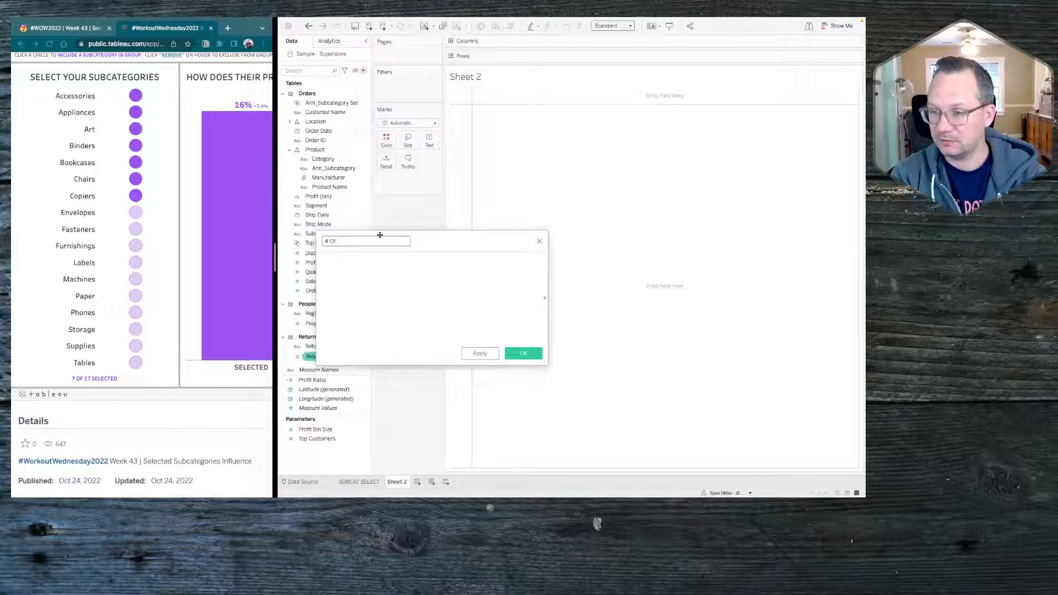
text(SELECTED)
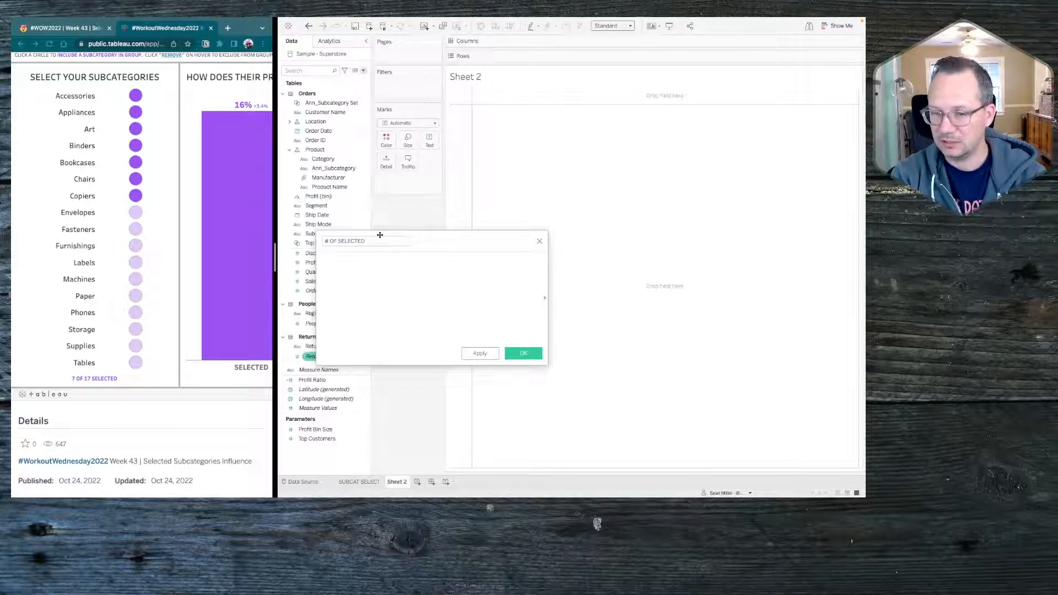
Step: Enter the conditional formula IF [Ann_Subcategory Set] THEN [Ann_Subcategory] ELSE NULL in the calculated field
key(Tab)
text(IF [Ann_Subcategory Set])
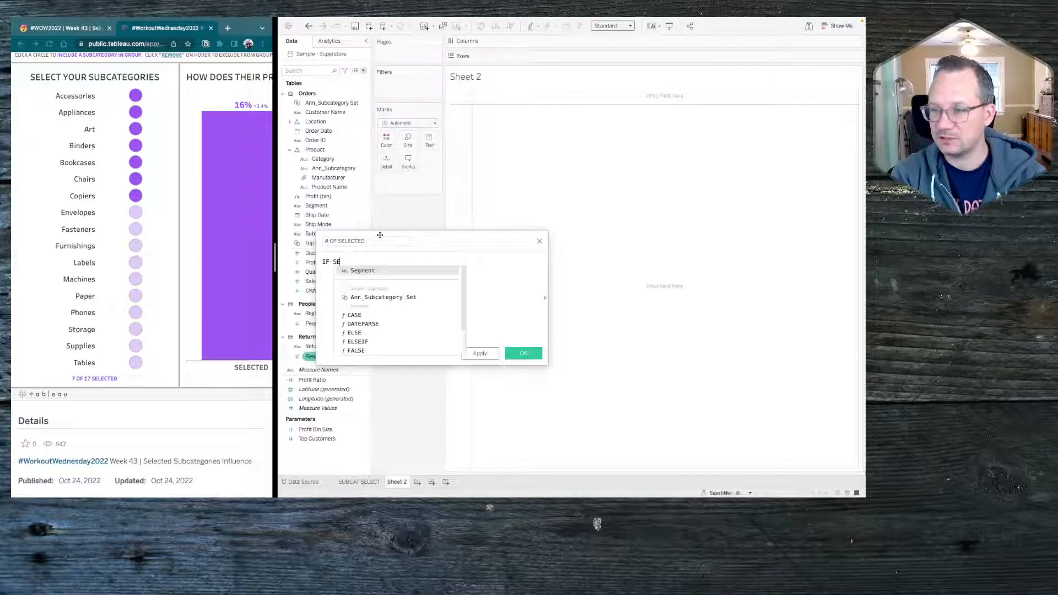
text( THEN )
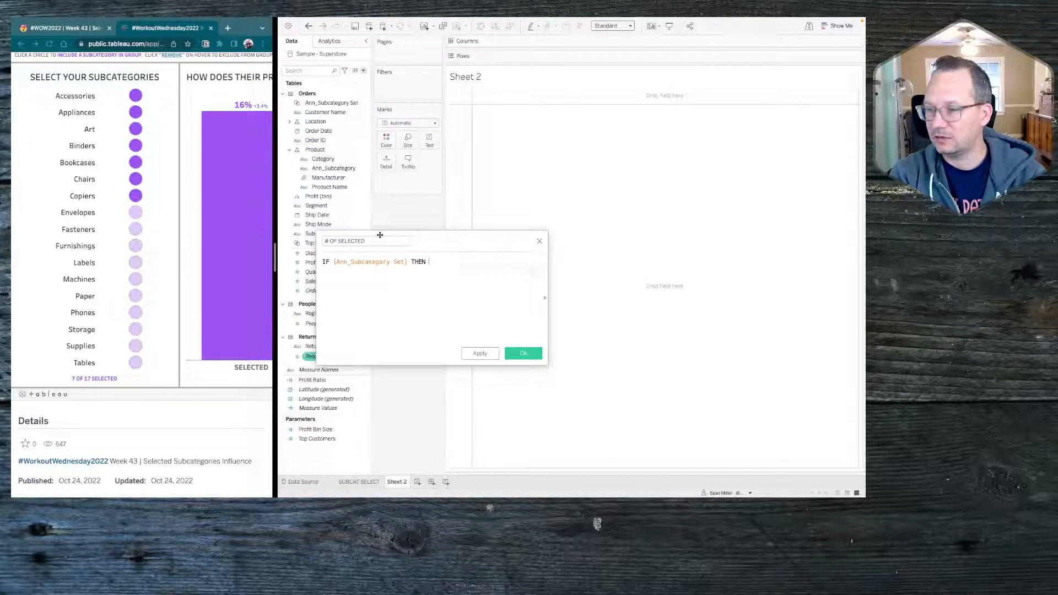
text(SU)
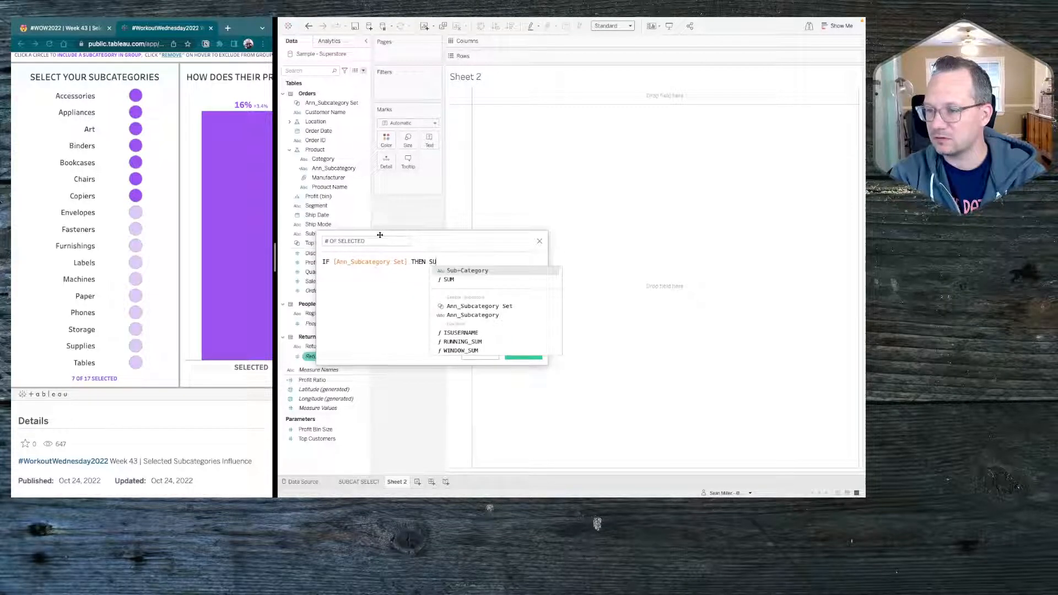
text(B)
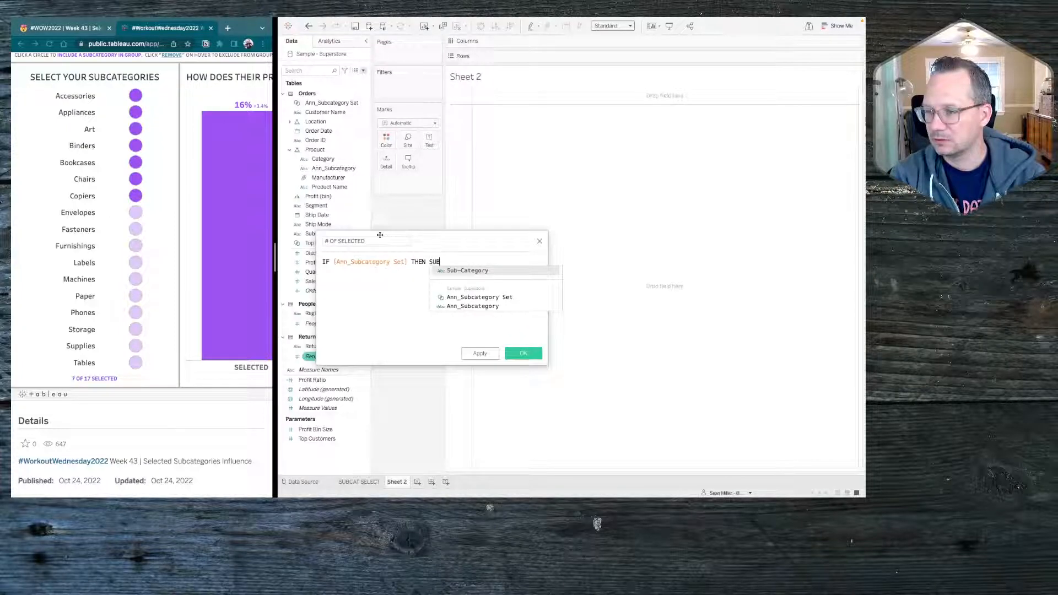
key(Down)
key(Down)
key(Return)
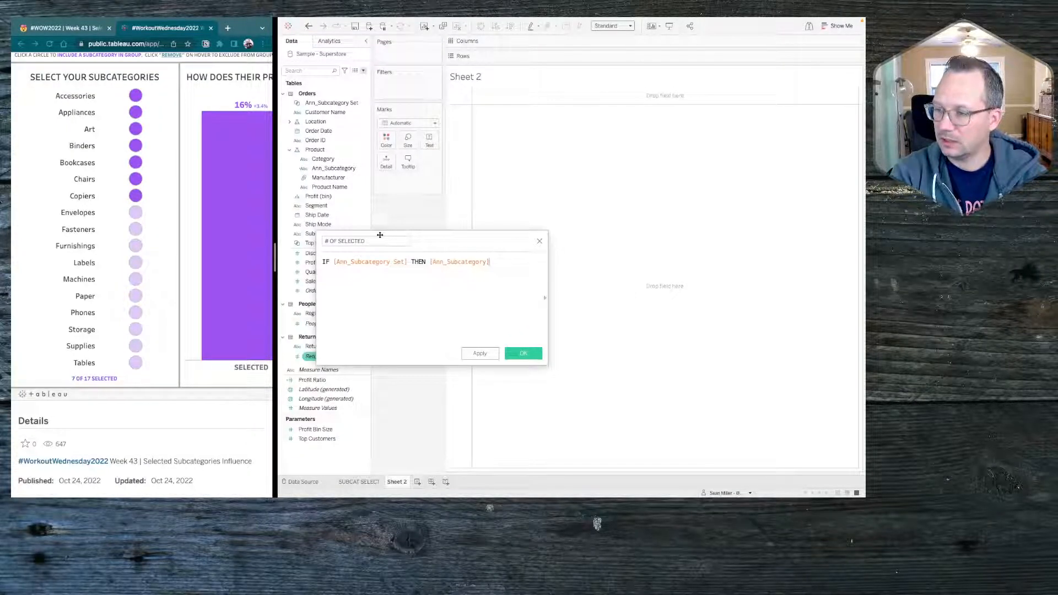
key(Escape)
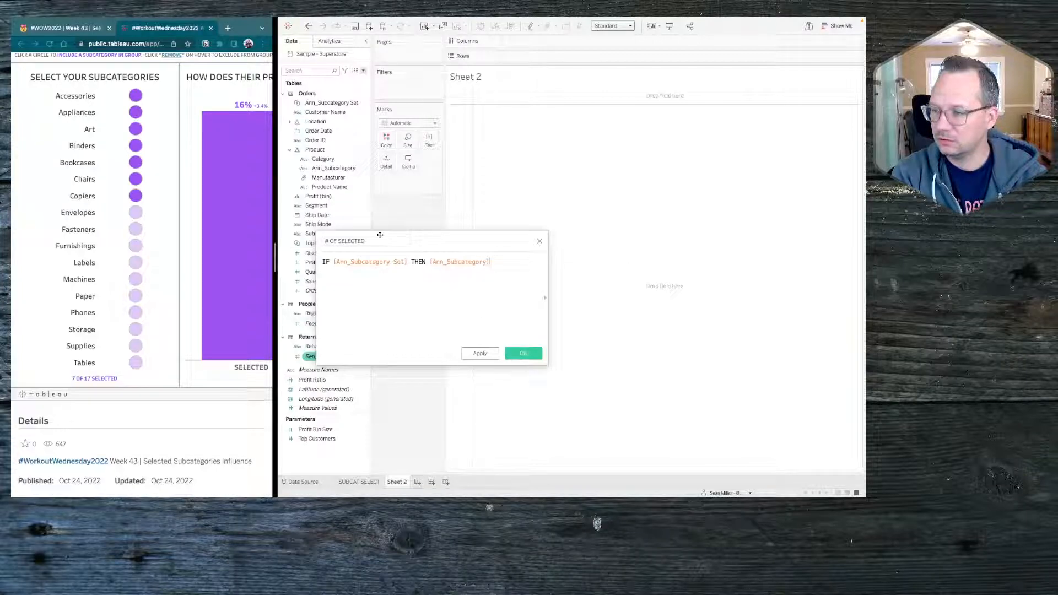
text(ELS)
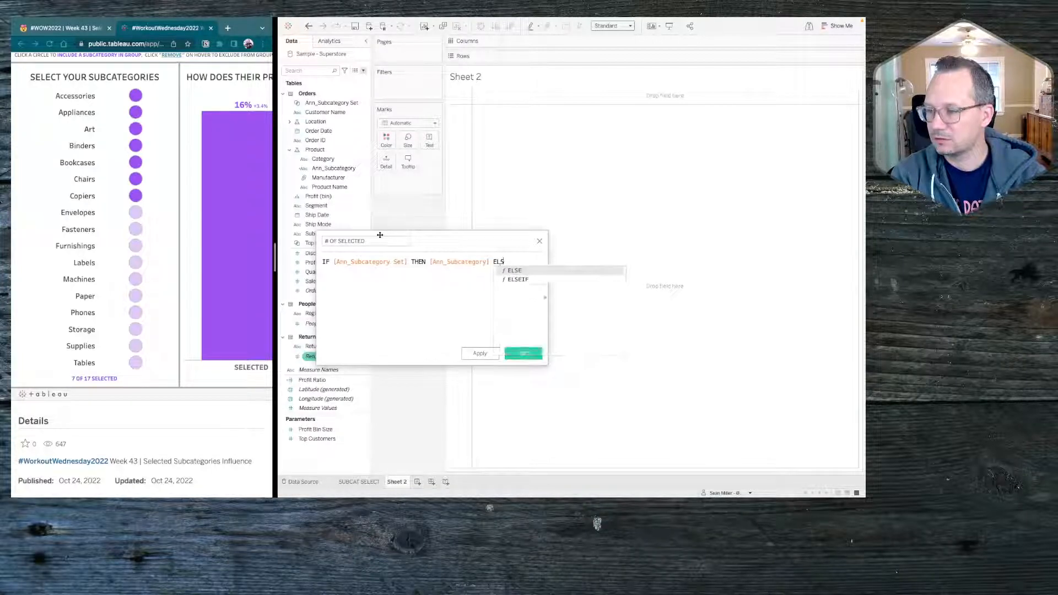
text(E NULL)
key(BackSpace)
key(BackSpace)
key(BackSpace)
key(BackSpace)
key(BackSpace)
key(BackSpace)
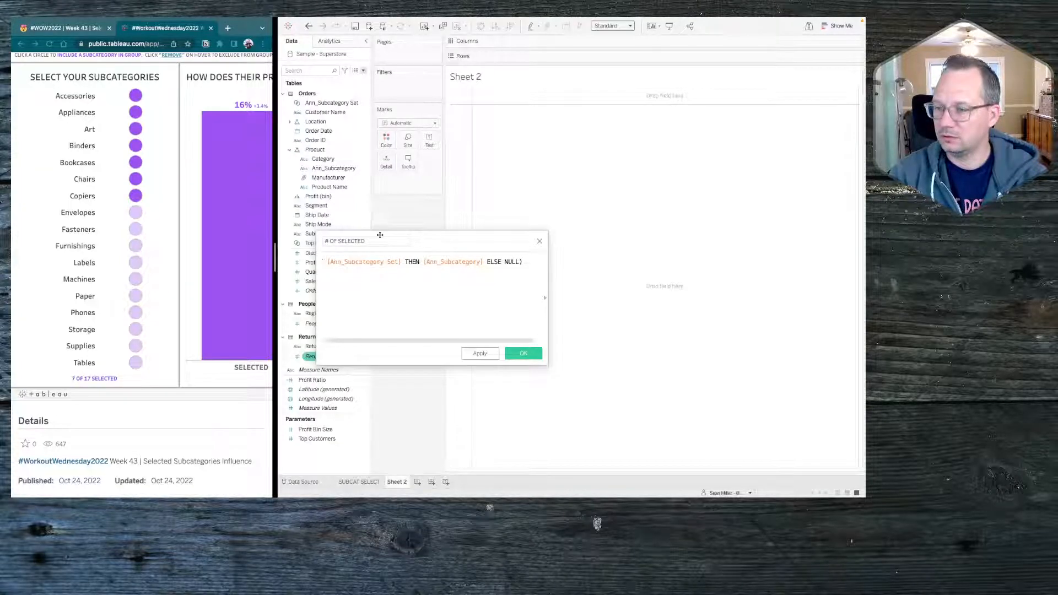
Step: Wrap the # OF SELECTED formula in COUNT( ), close the IF statement with END, and save the calculated field
key(Home)
text(COUN)
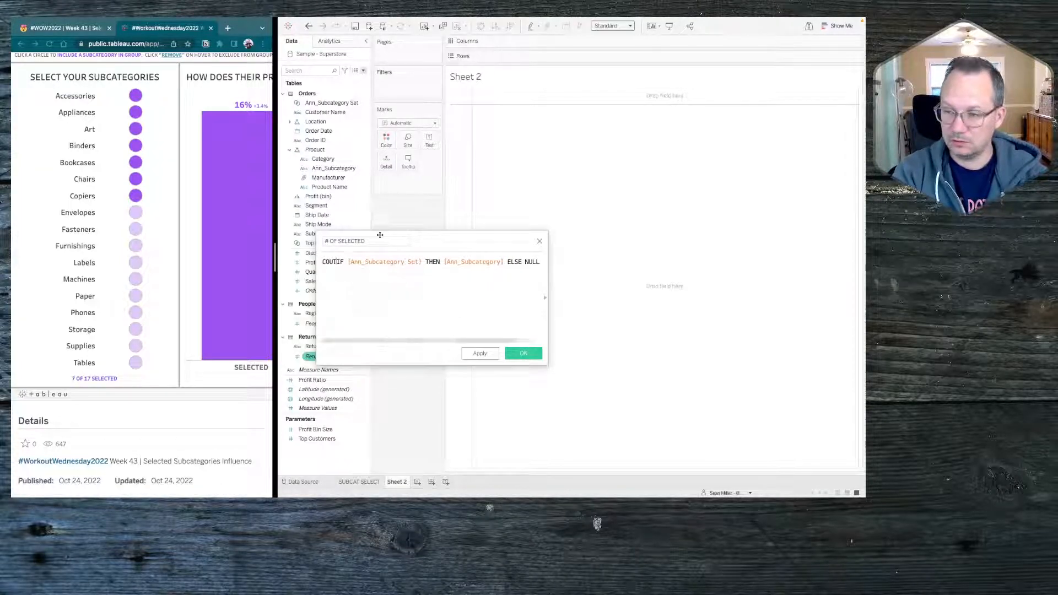
text(T)
key(BackSpace)
text(NT()
key(Return)
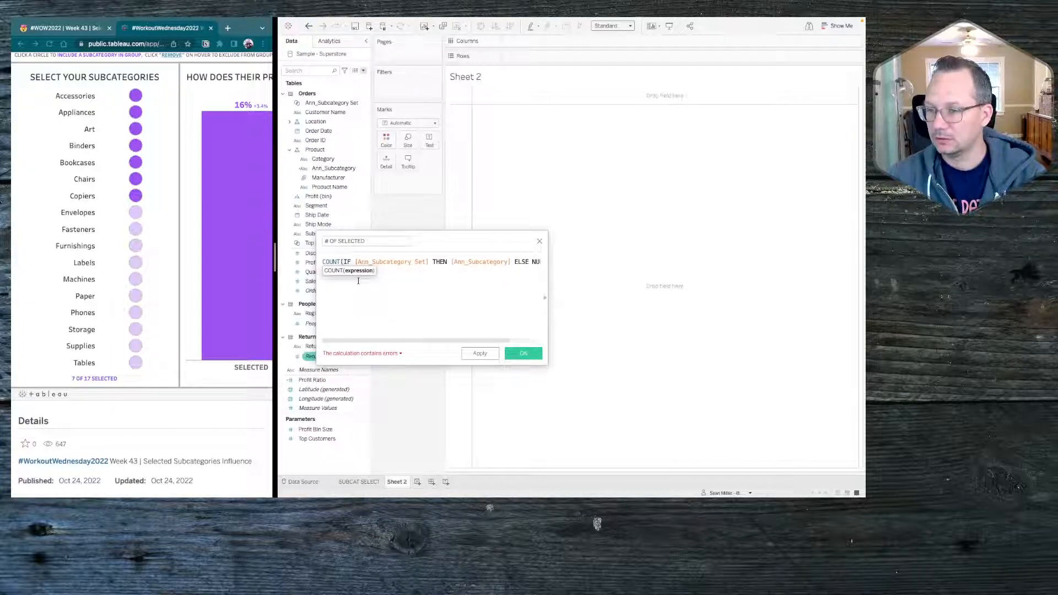
key(End)
text())
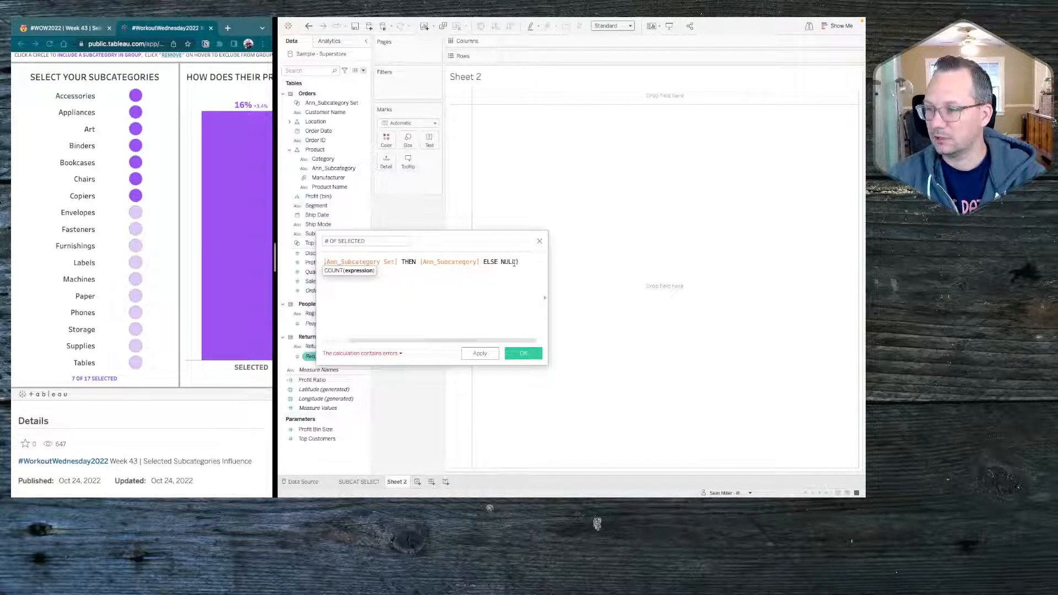
text( END)
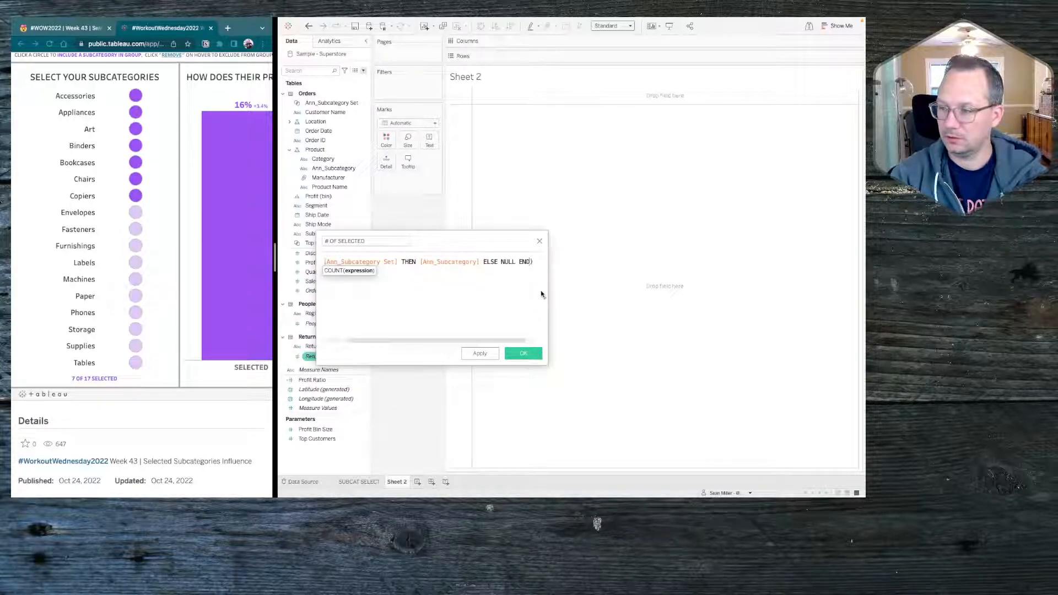
click(521, 354)
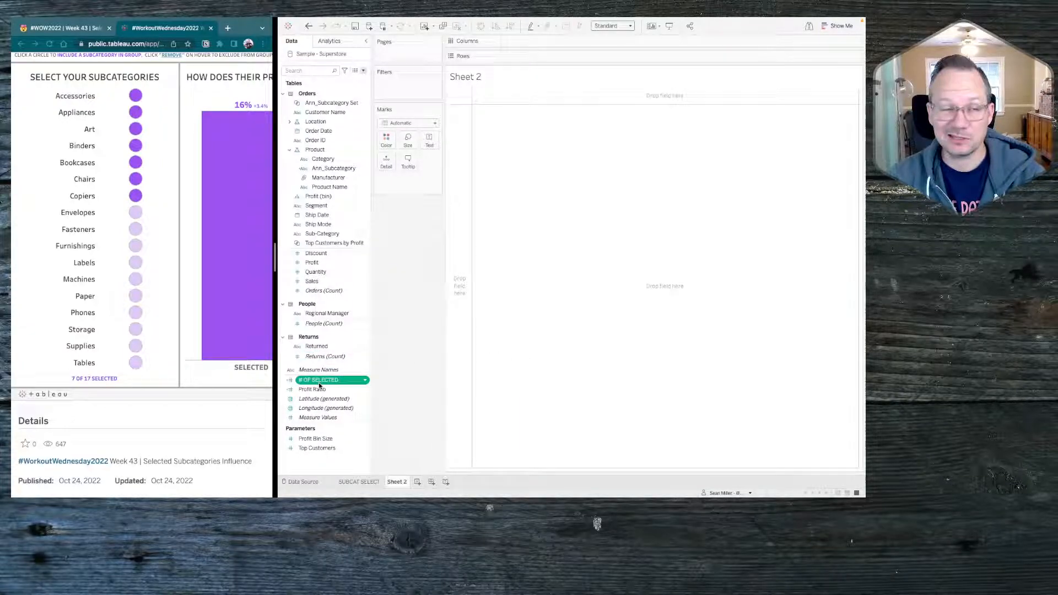
Step: Display # OF SELECTED as text on Sheet 2 and change the function in its formula to COUNTD
drag(318, 384, 427, 143)
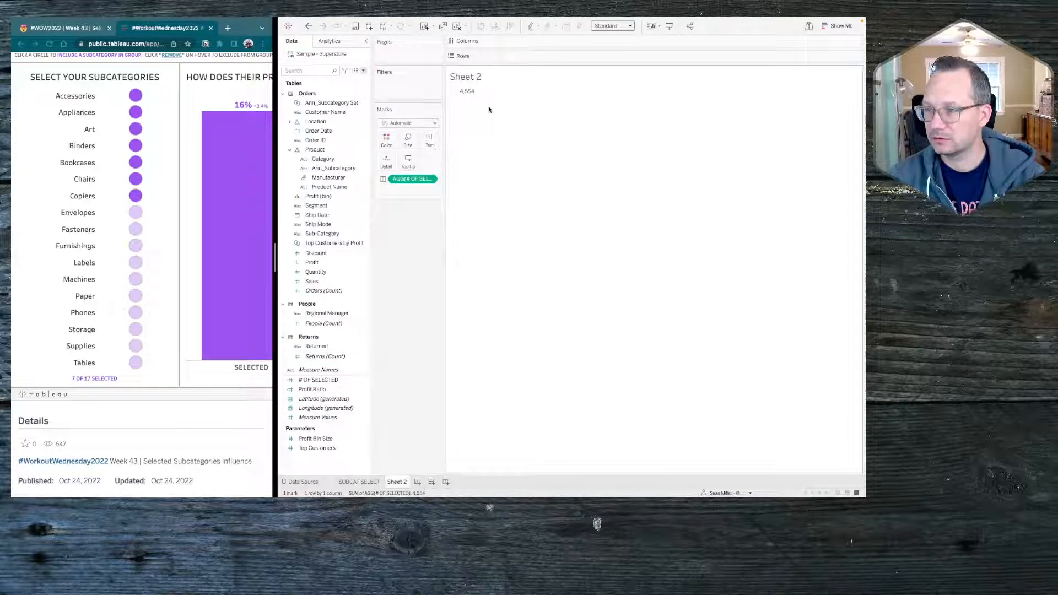
mouse_move(471, 96)
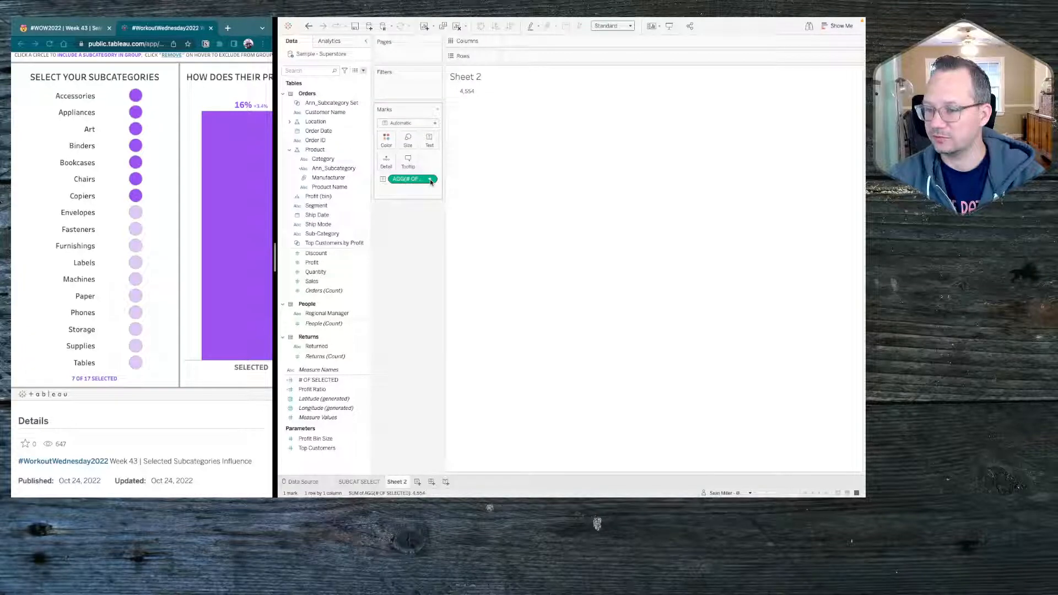
right_click(334, 379)
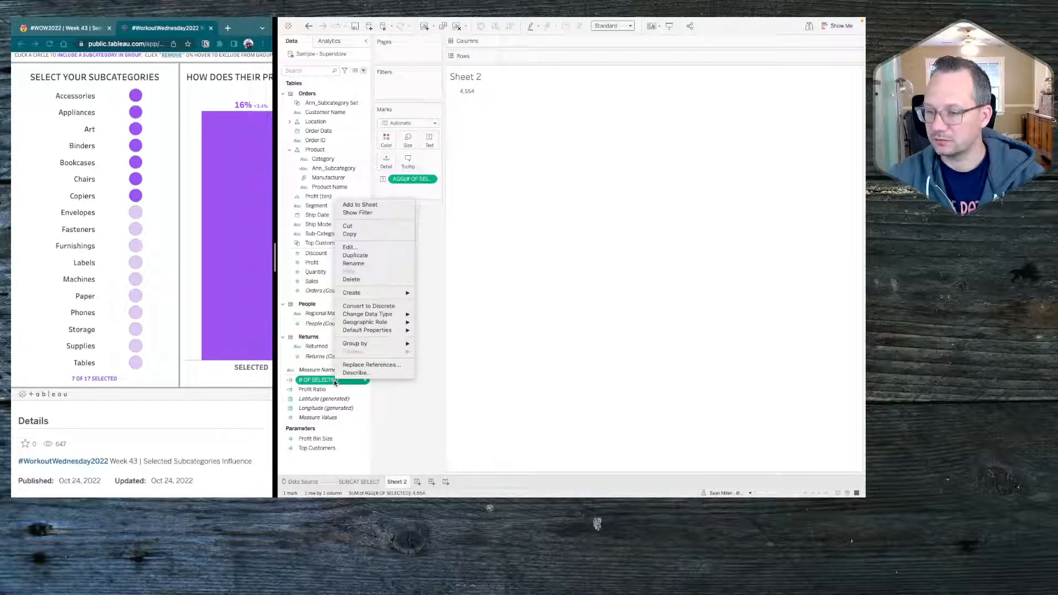
click(356, 247)
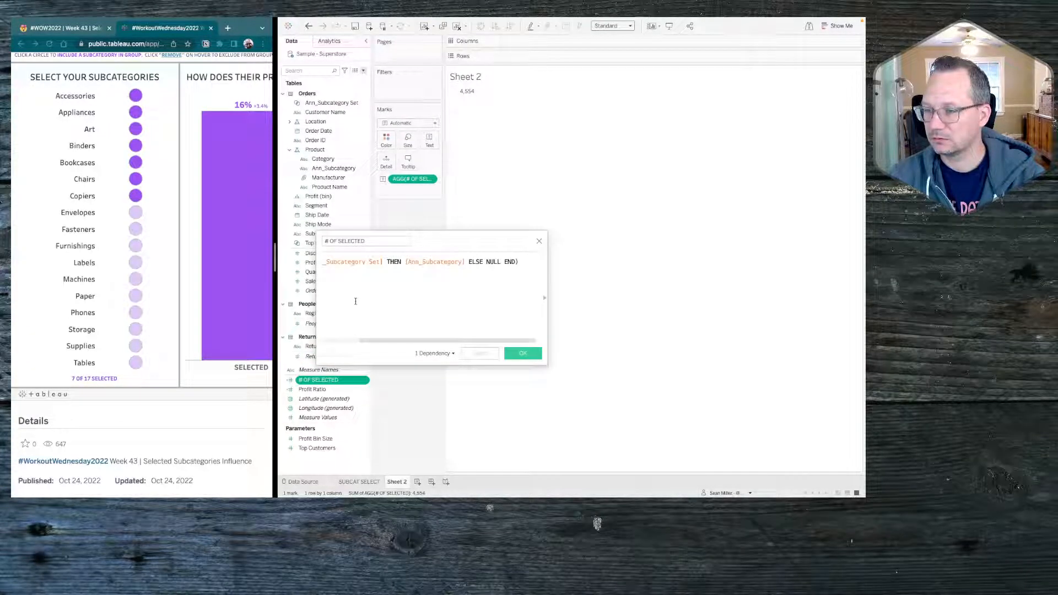
click(341, 261)
text(D)
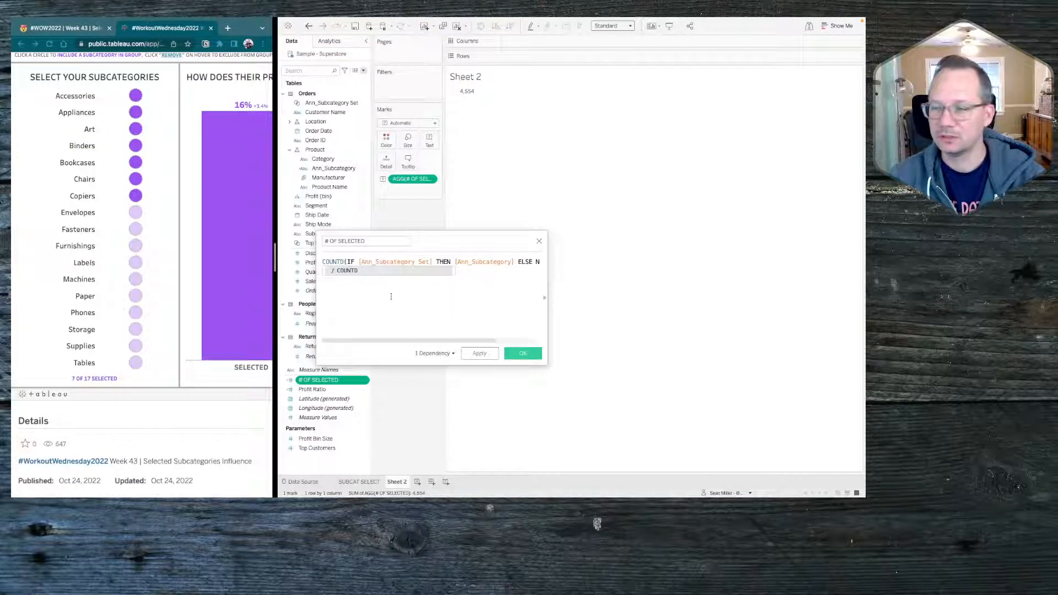
key(End)
click(523, 353)
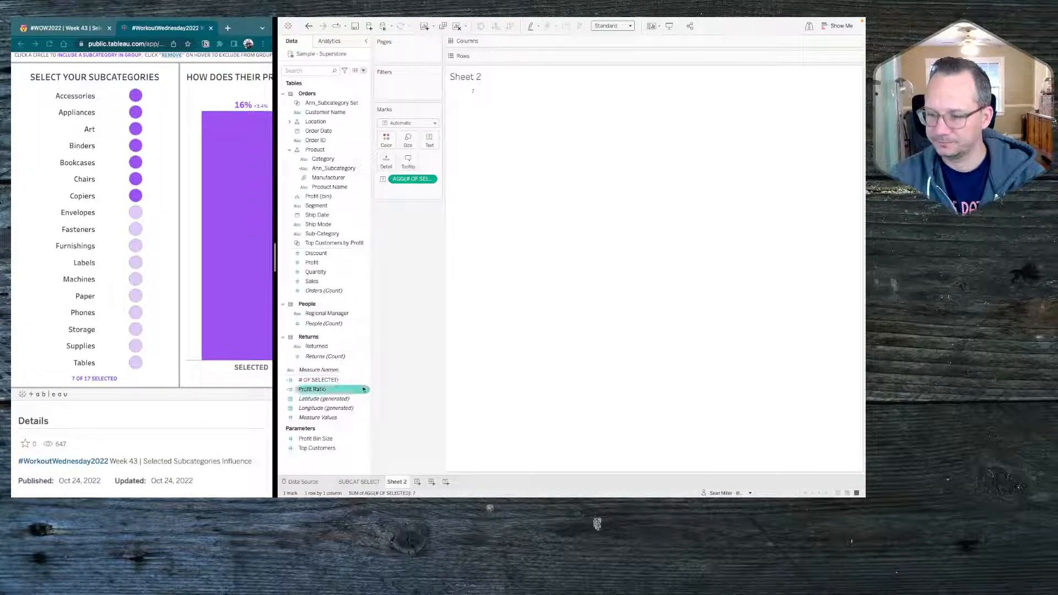
Step: Start a new calculated field named "TOTAL SUBCATS"
right_click(326, 460)
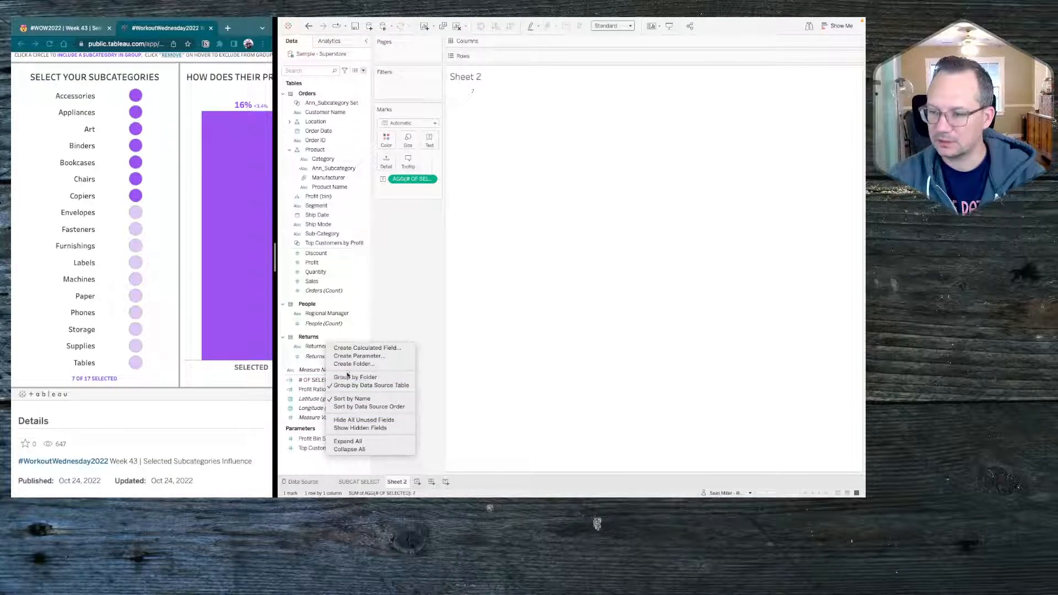
click(364, 347)
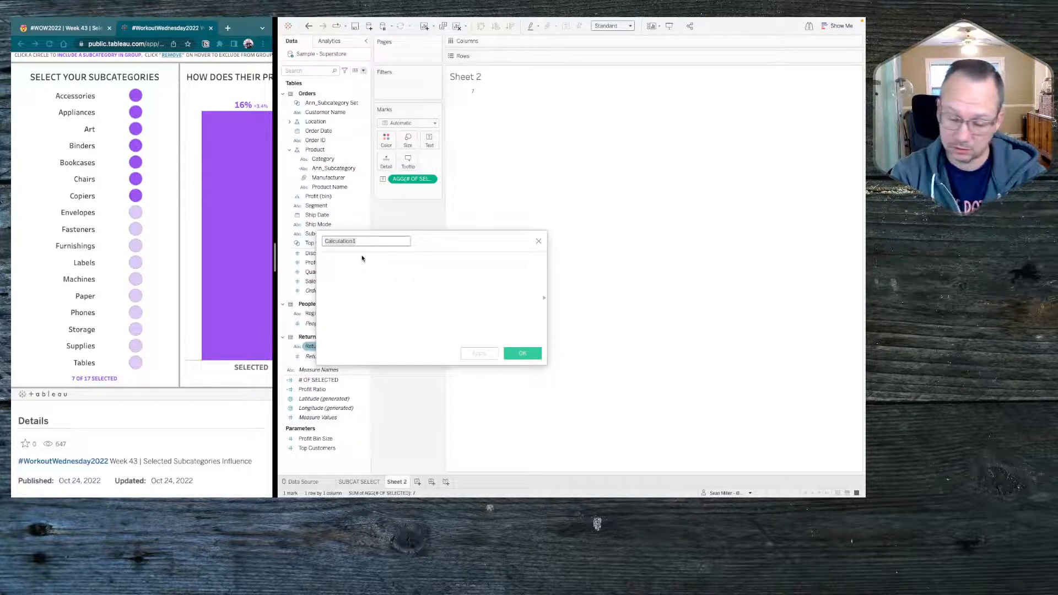
text(TOTAL)
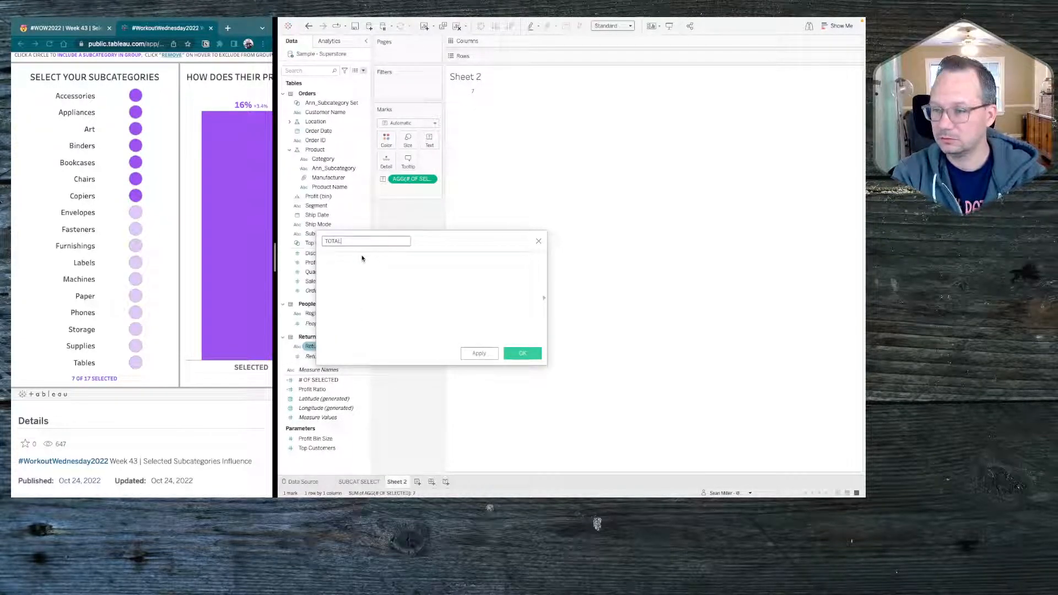
text( SUBCATS)
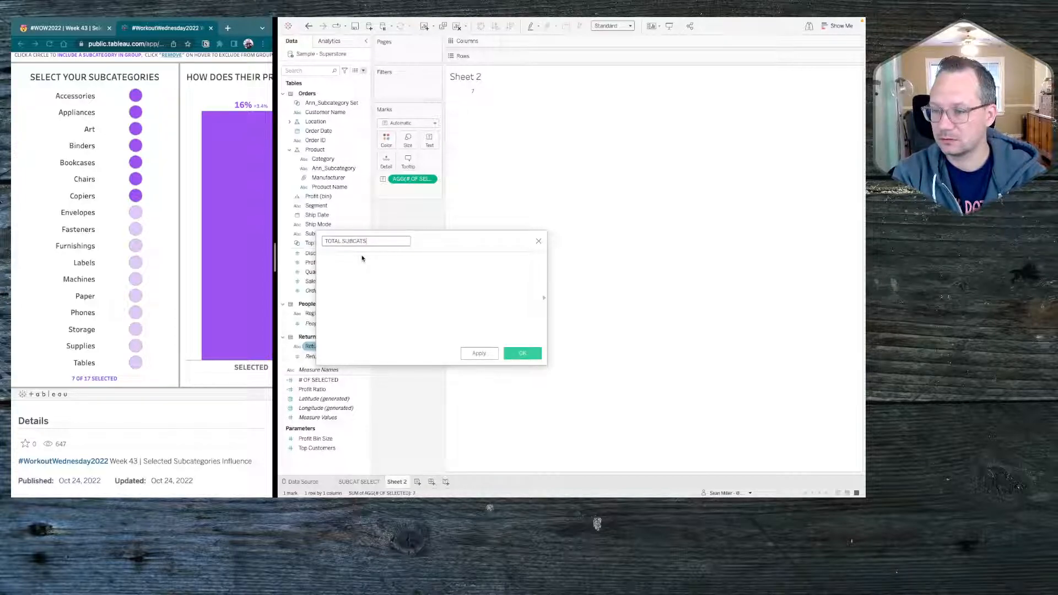
click(361, 258)
text(T)
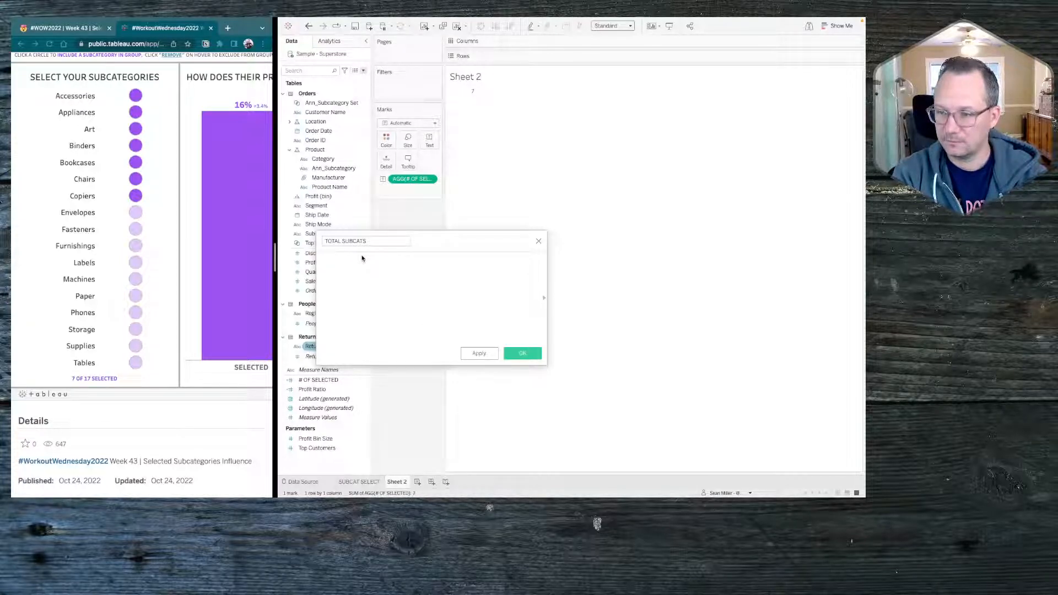
Step: Define TOTAL SUBCATS as {COUNTD([Ann_Subcategory])}, save it, and add it to the text marks on Sheet 2
text({)
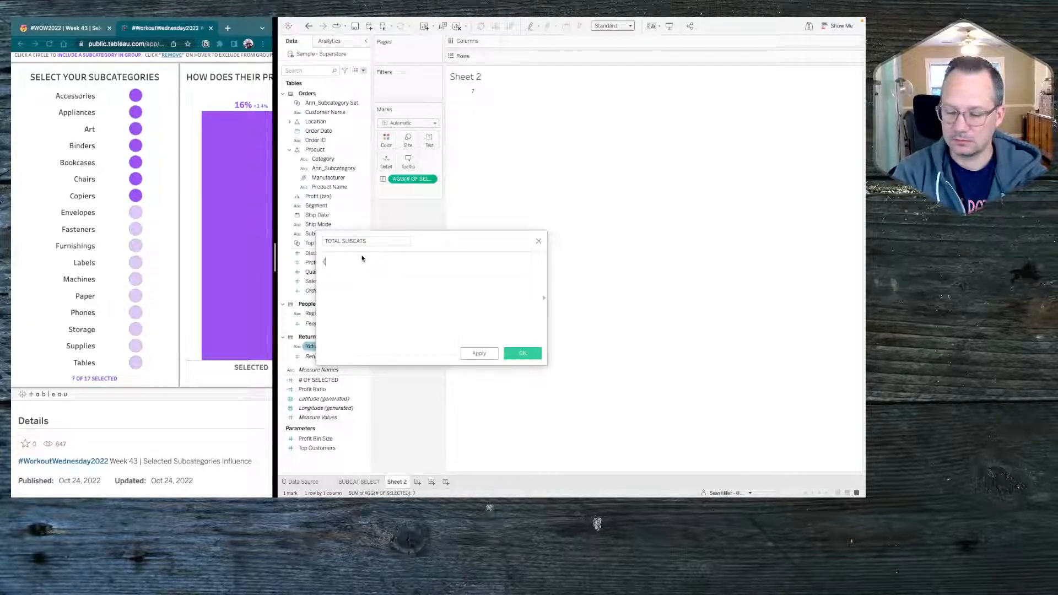
text(COUNTD(SUB)
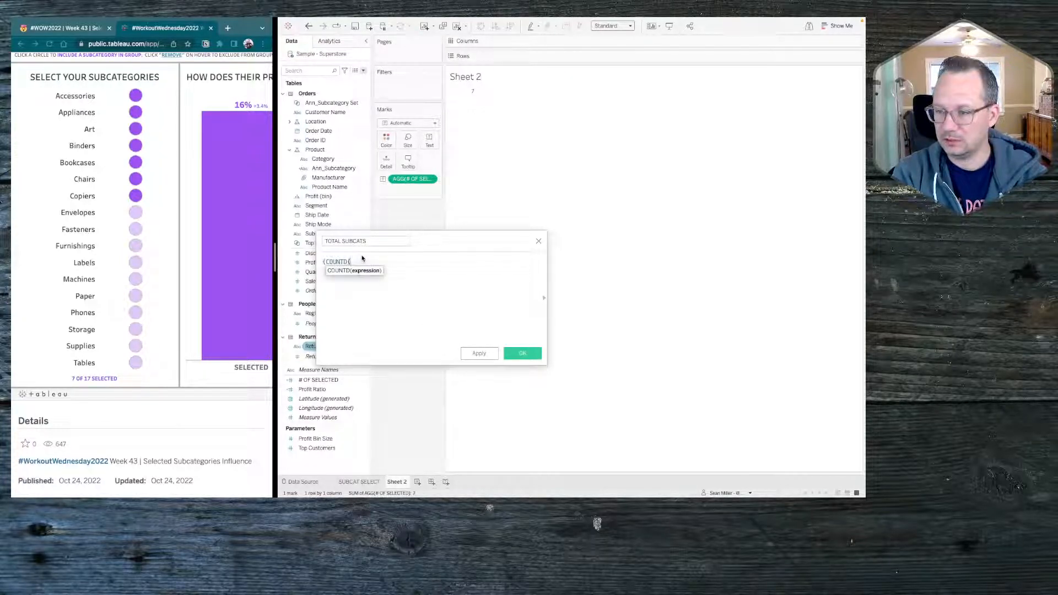
key(Down)
key(Down)
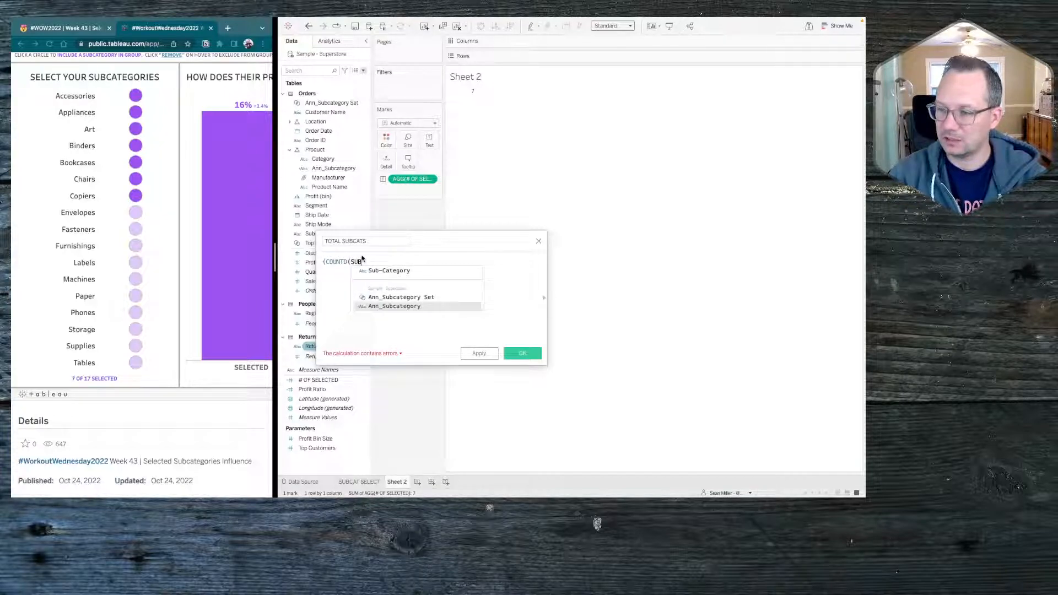
key(Return)
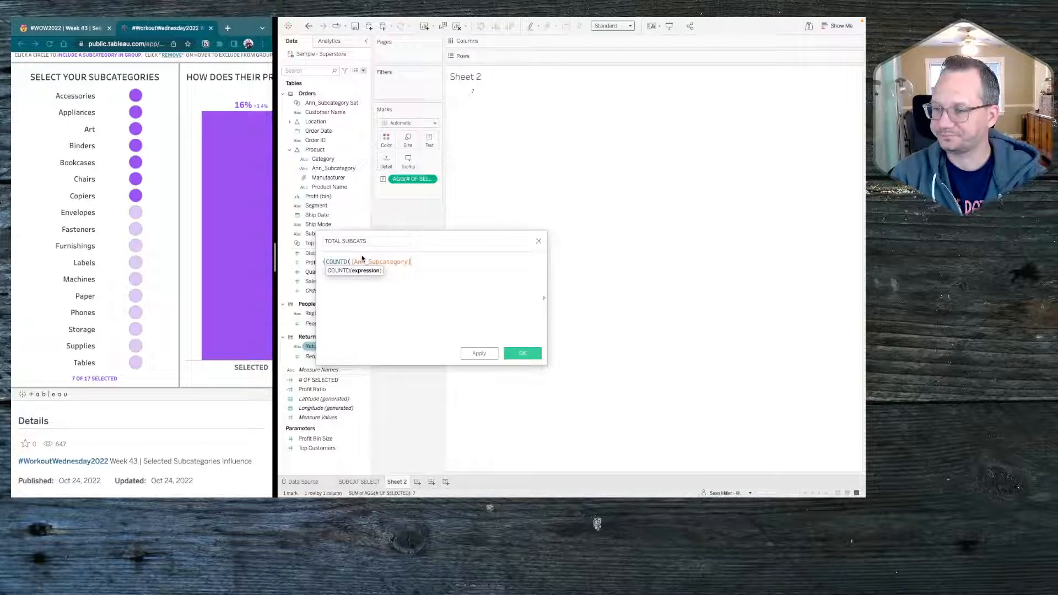
text()})
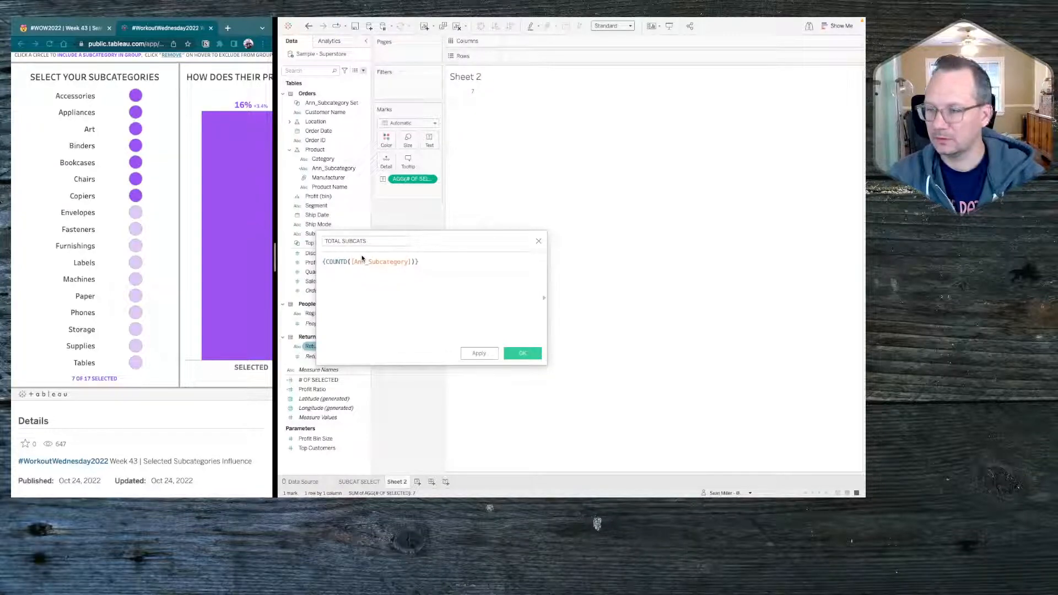
click(513, 353)
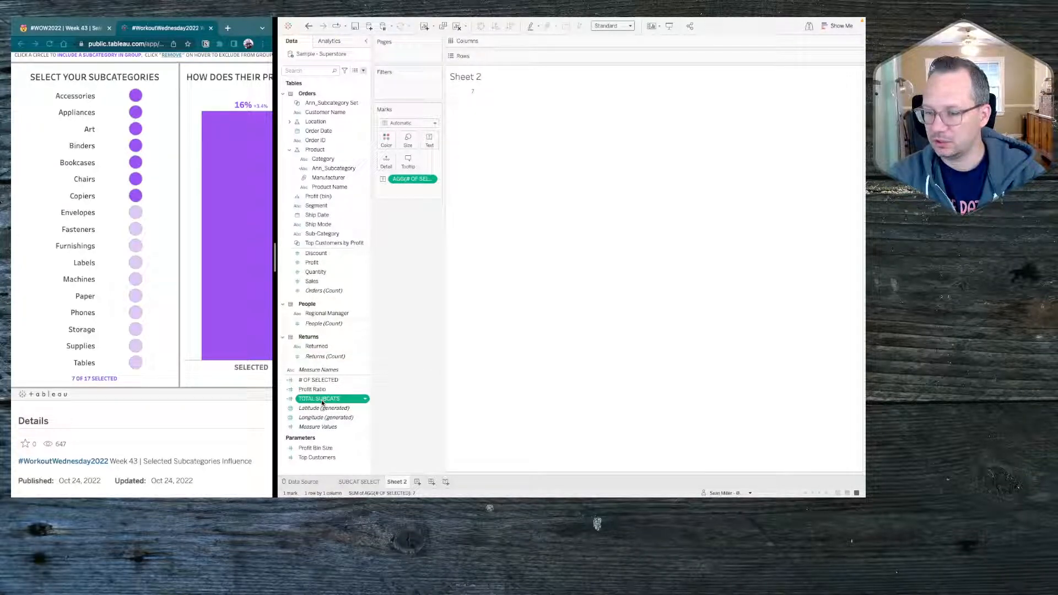
drag(319, 398, 430, 148)
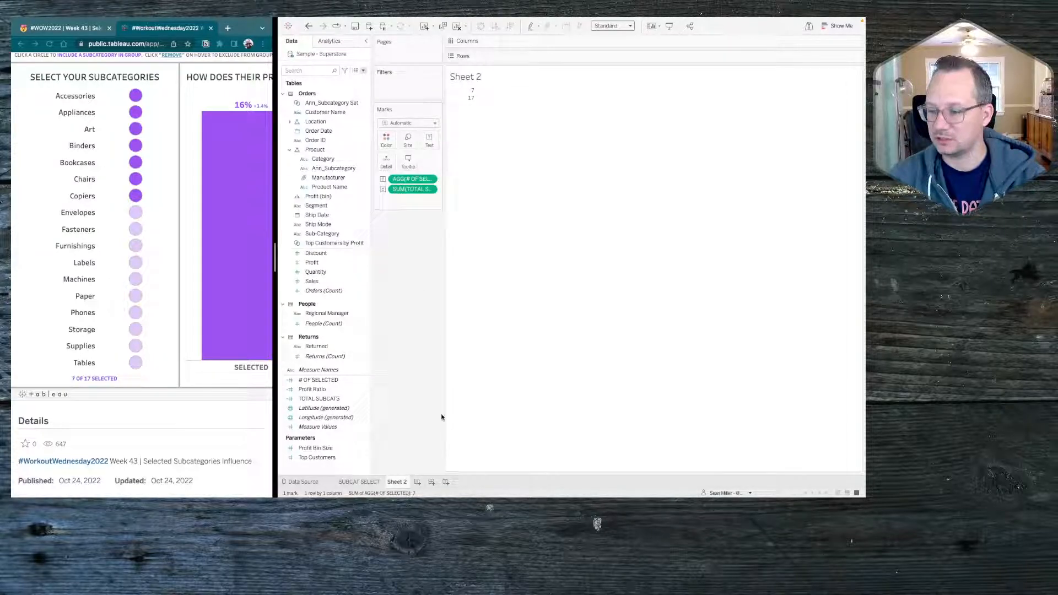
Step: On SUBCAT SELECT, store the set's In colour, hex 9D53F2, as a custom swatch in the colour picker and accept the colour settings
click(365, 482)
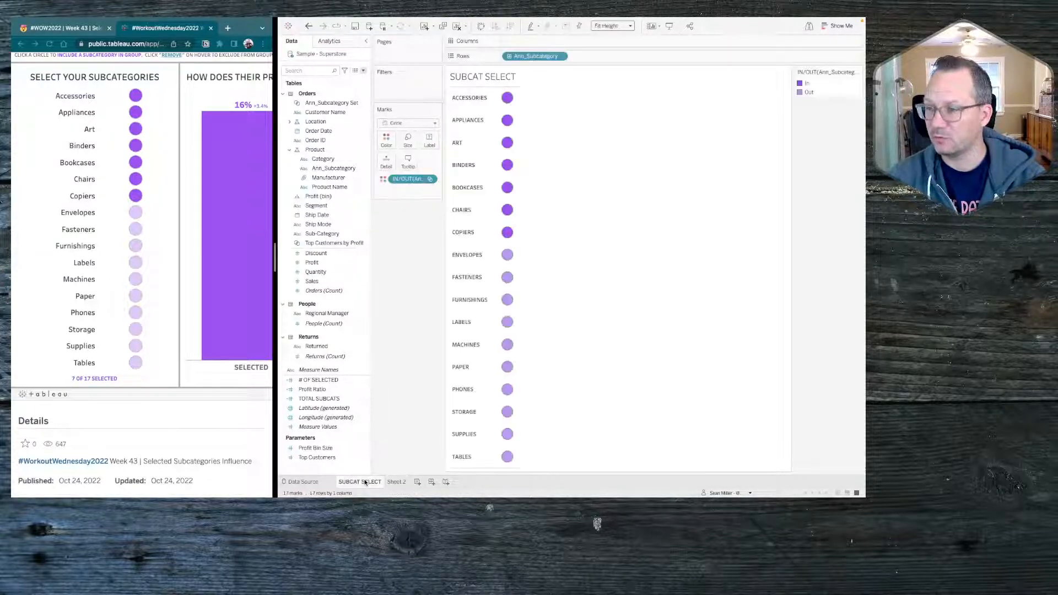
click(388, 143)
click(398, 169)
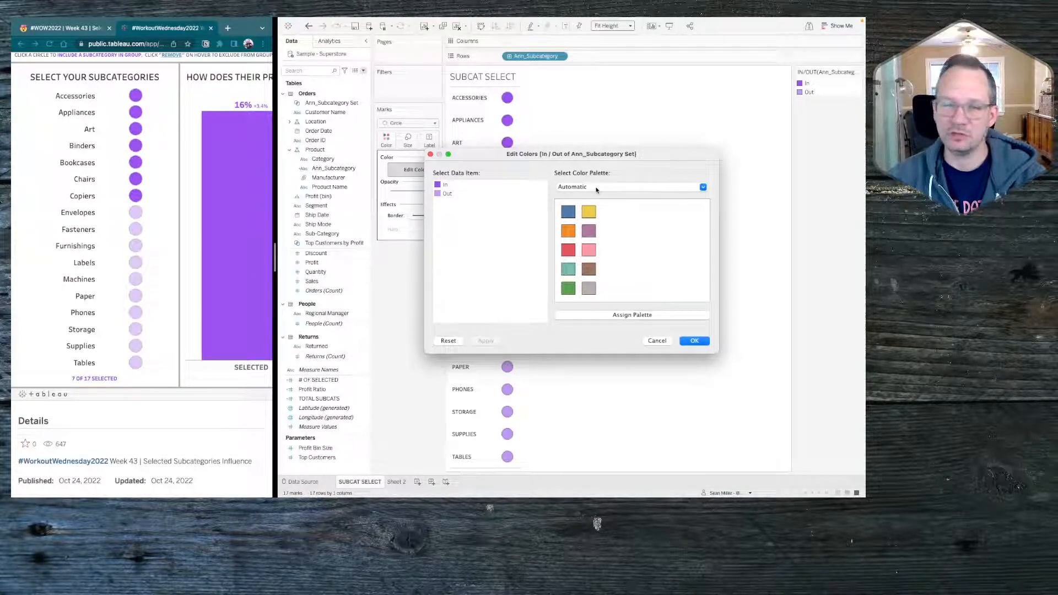
double_click(439, 186)
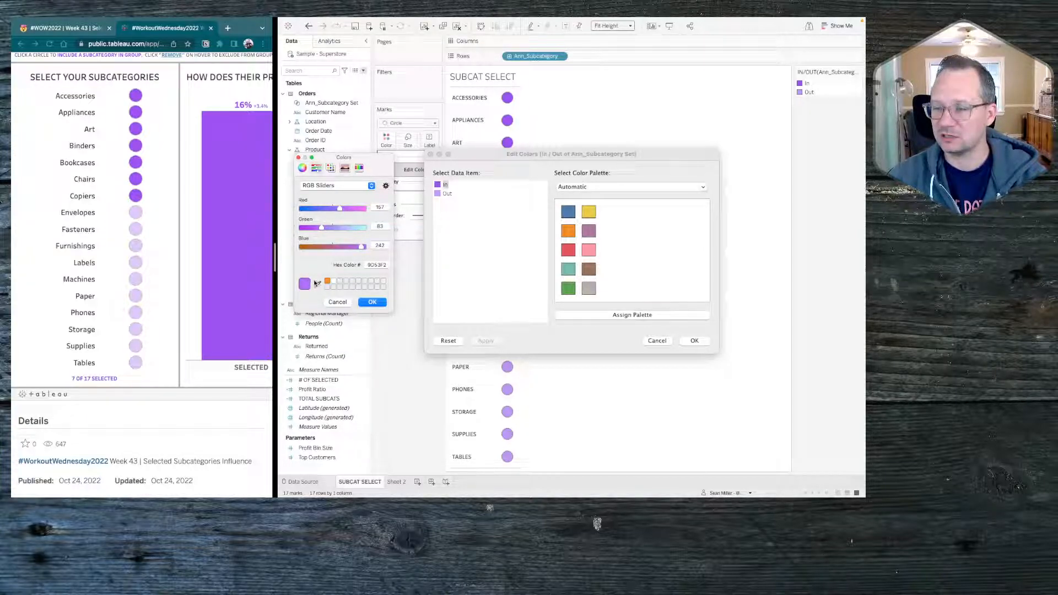
drag(307, 285, 340, 281)
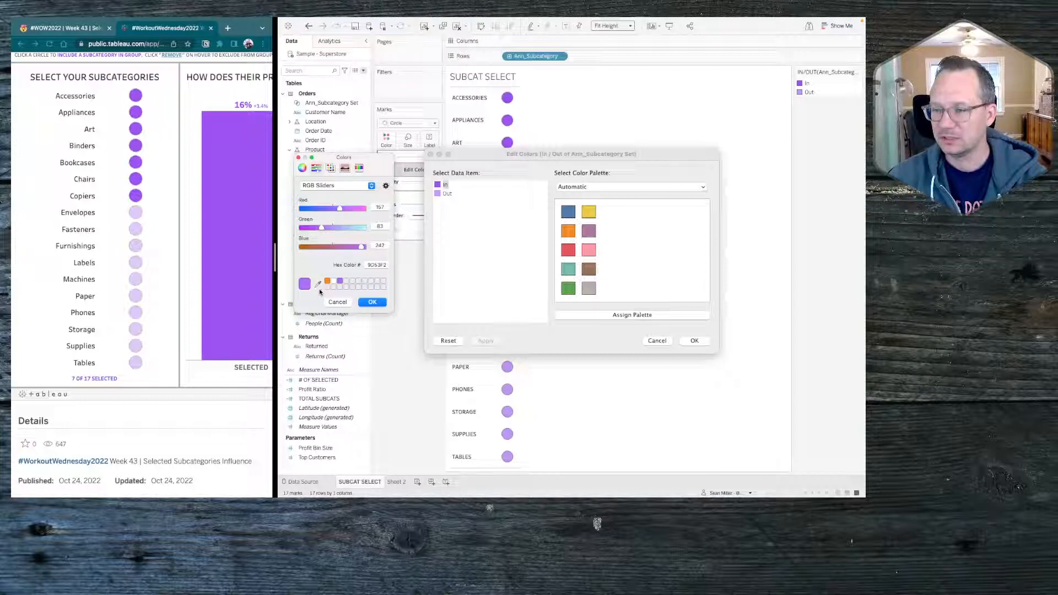
click(369, 302)
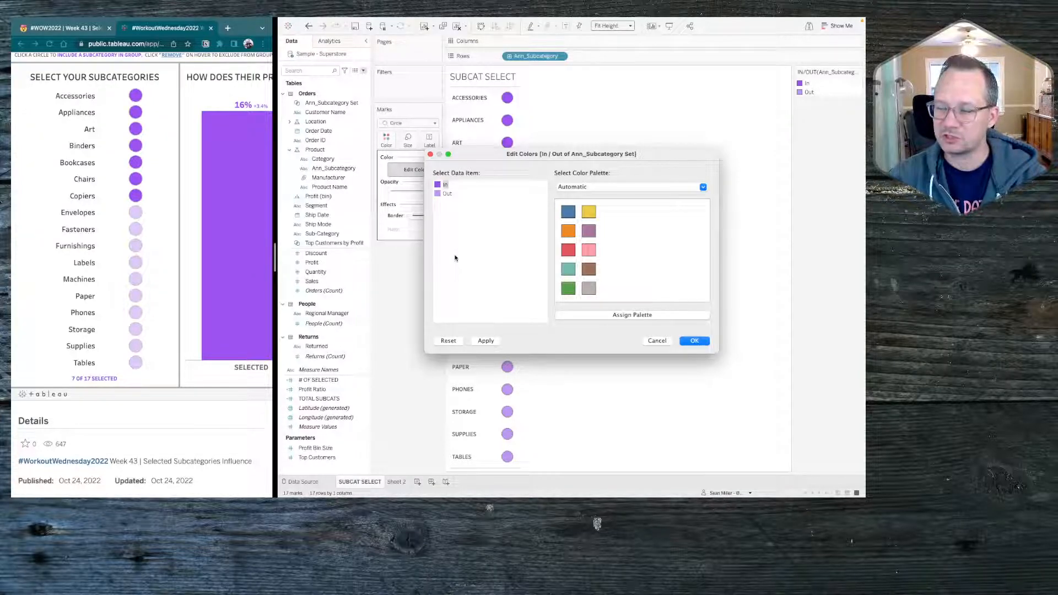
click(695, 341)
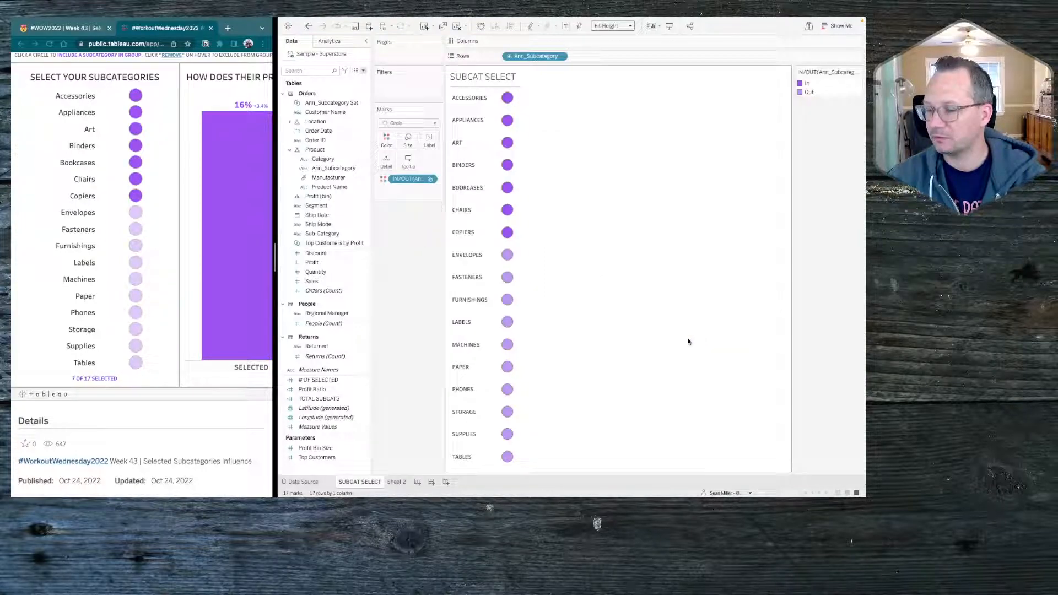
Step: On Sheet 2, edit the text label to read <AGG(# OF SELECTED)> OF <SUM(TOTAL SUBCATS)> SELECTED on one line
click(401, 482)
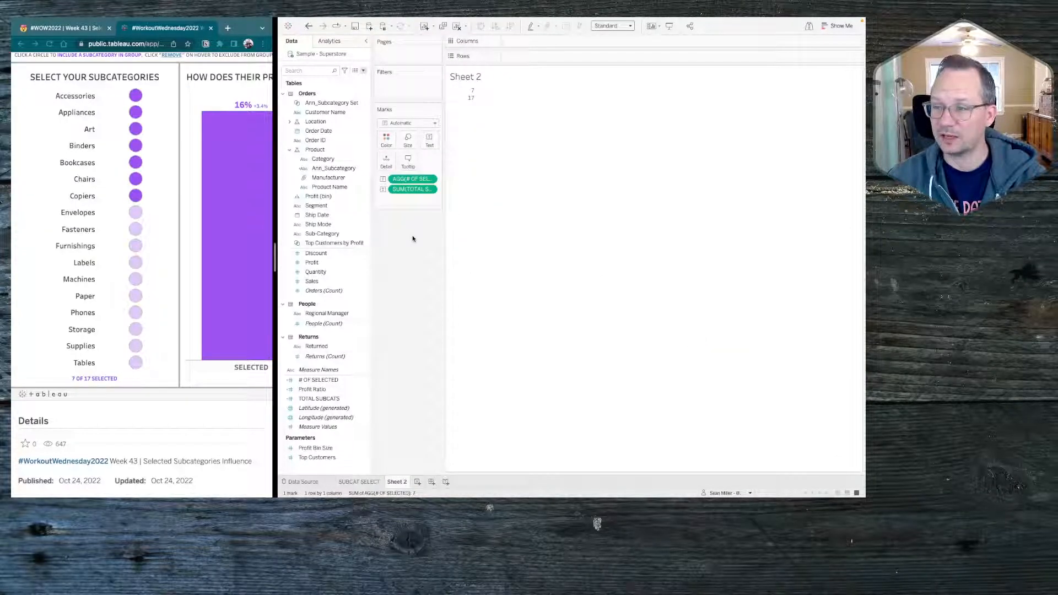
click(430, 137)
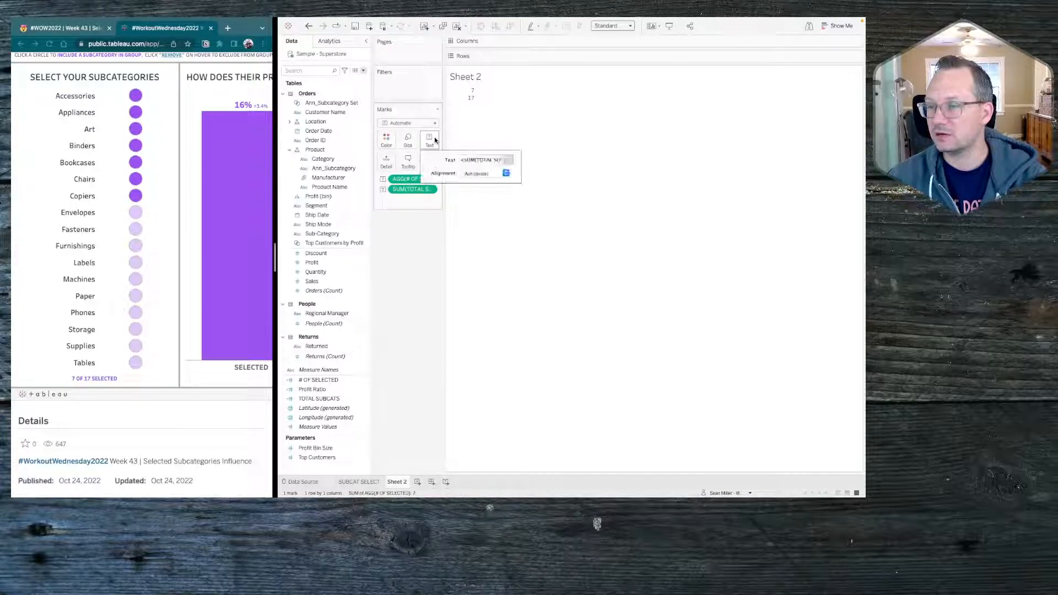
click(507, 159)
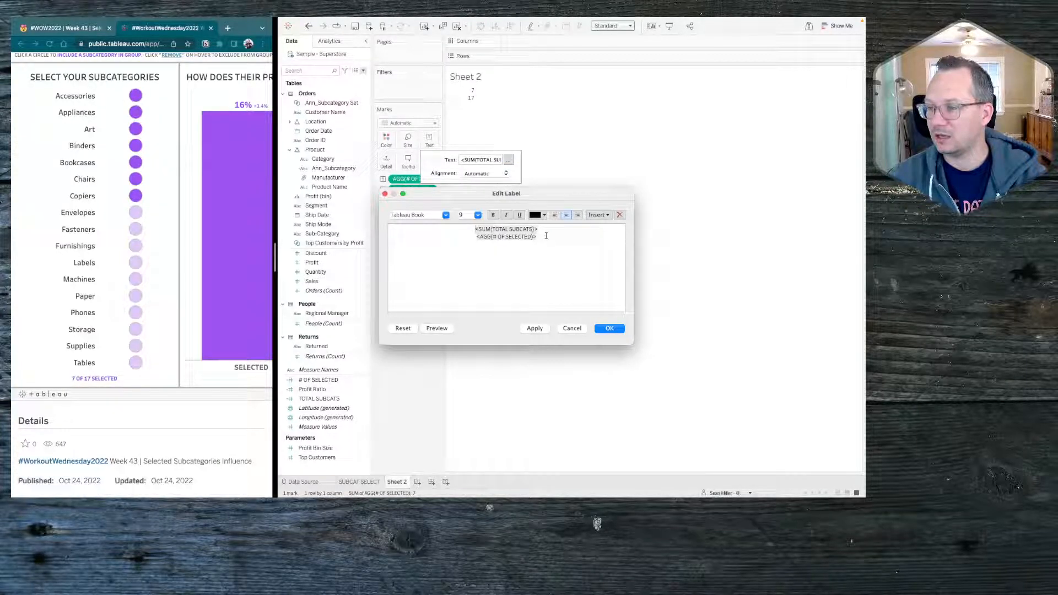
drag(544, 239, 443, 229)
text(OF SE)
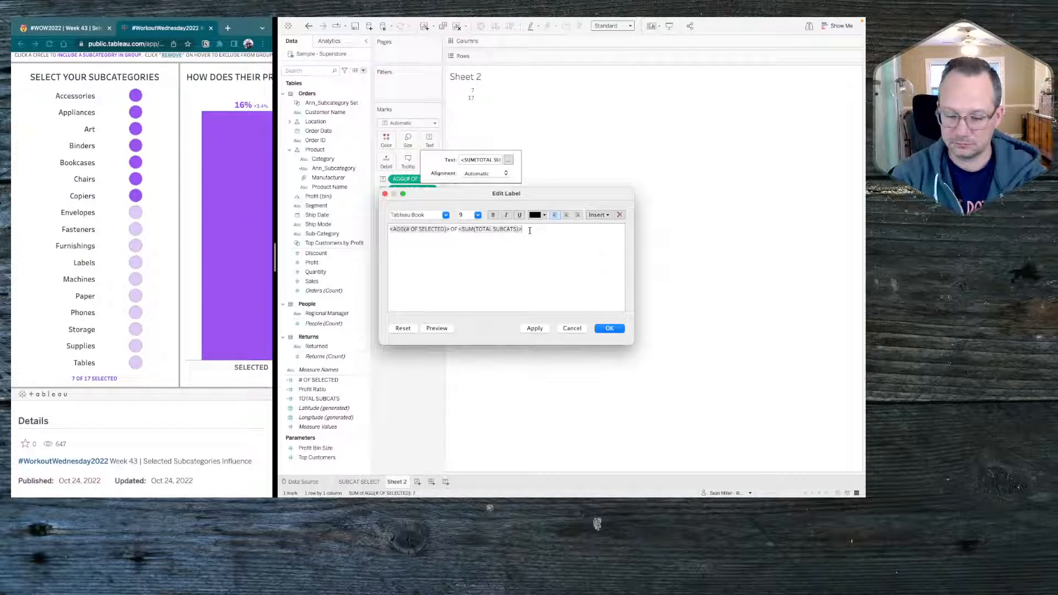
text(LECTED)
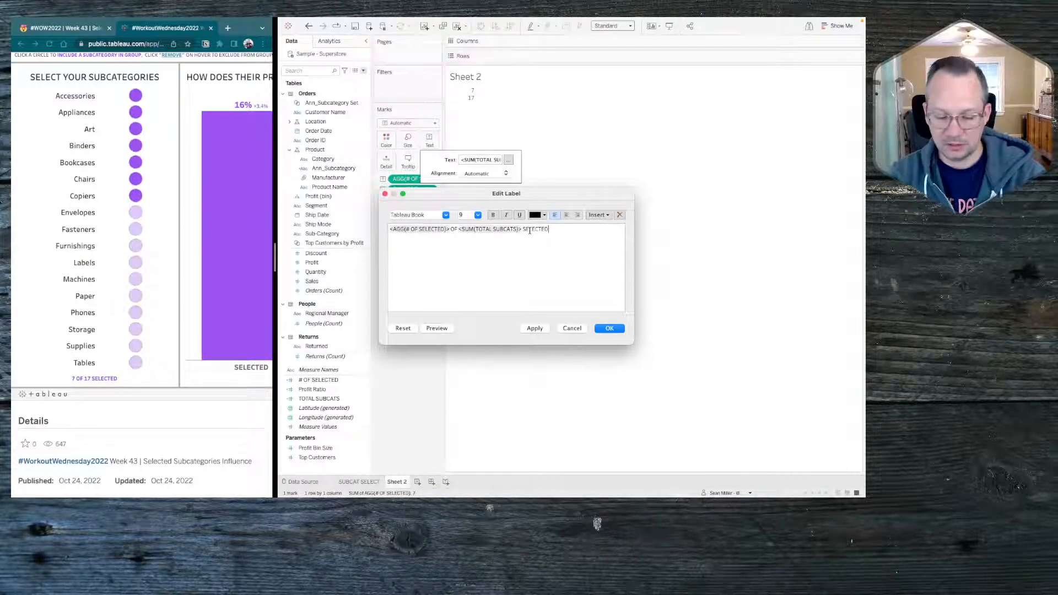
Step: Set the font of the entire count label on Sheet 2 to Tableau Medium
key(super+a)
click(518, 240)
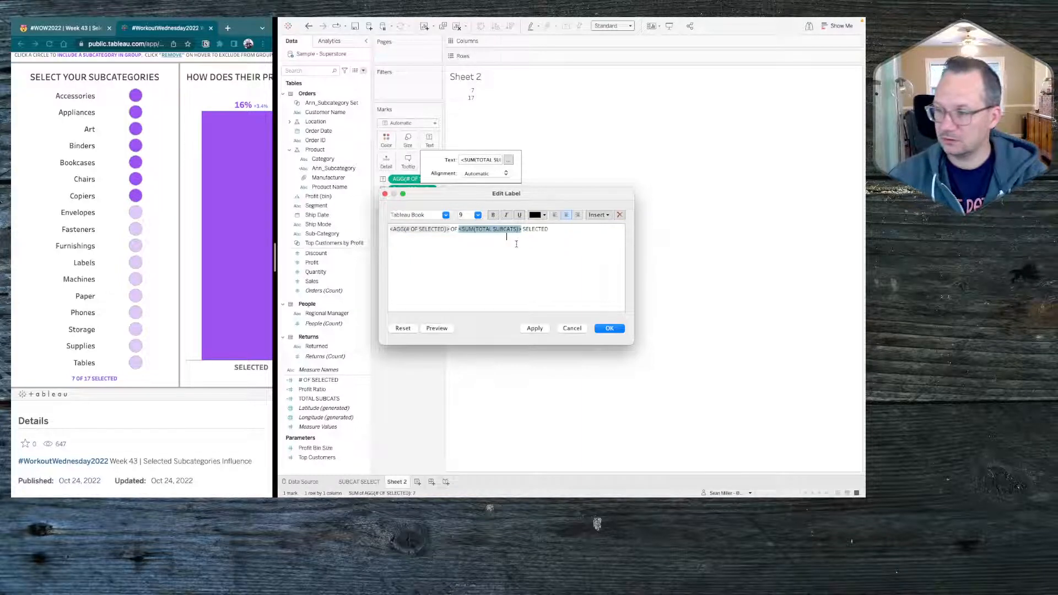
click(513, 255)
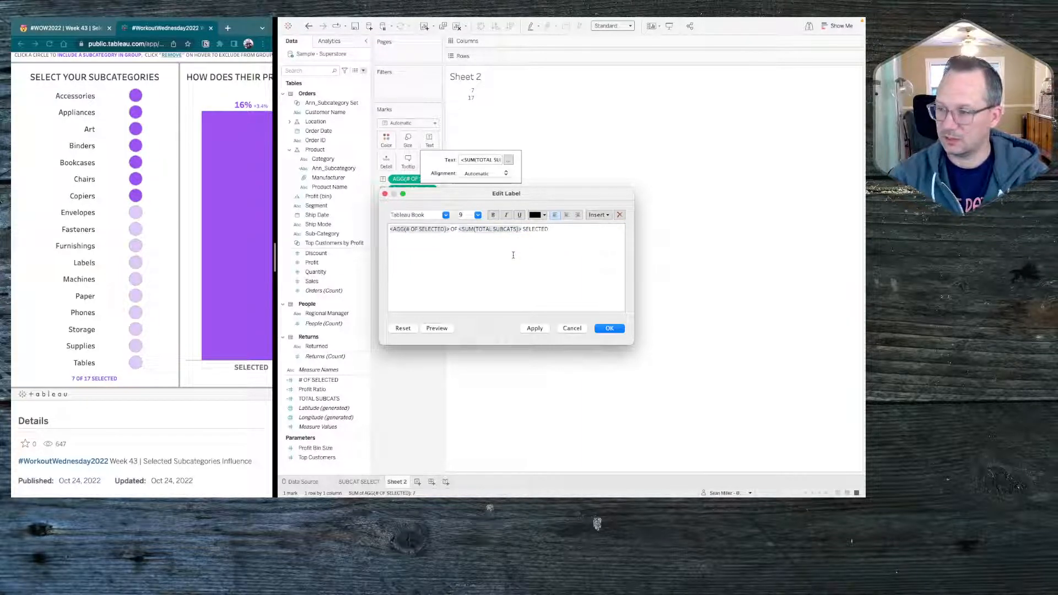
key(super+a)
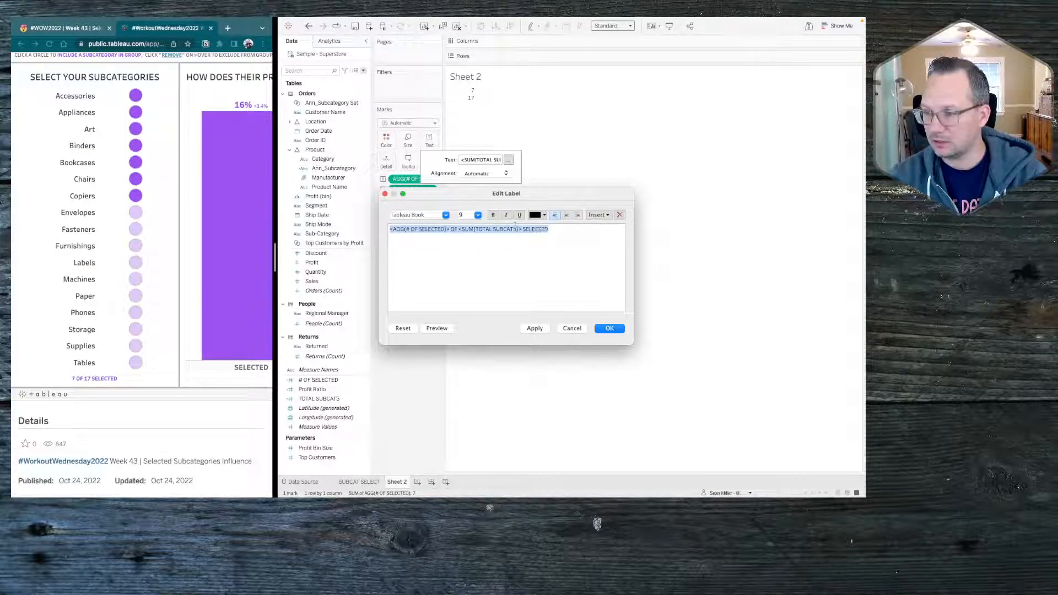
click(477, 215)
click(477, 214)
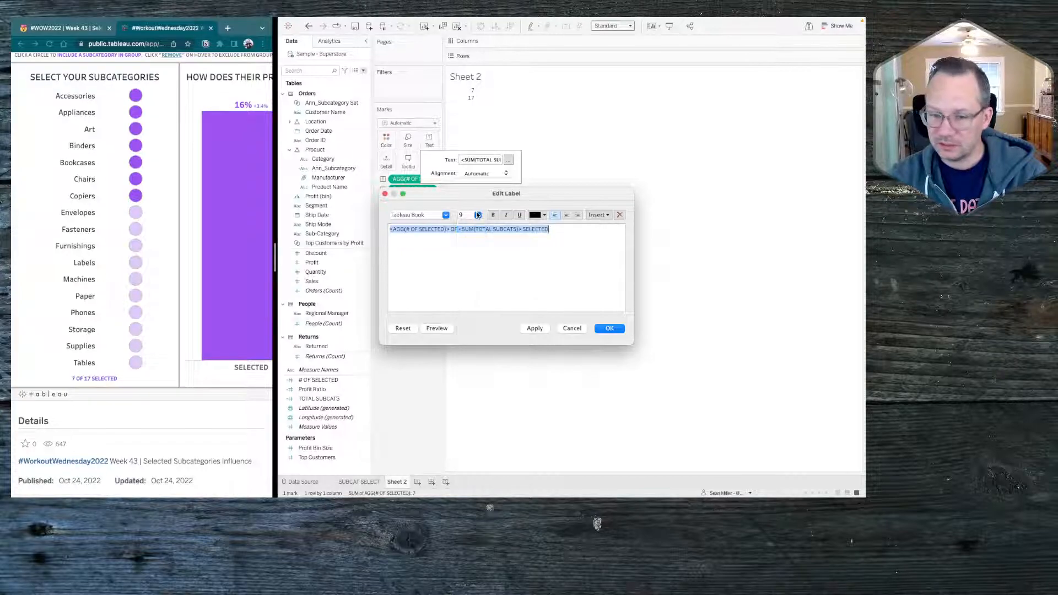
click(446, 215)
click(416, 239)
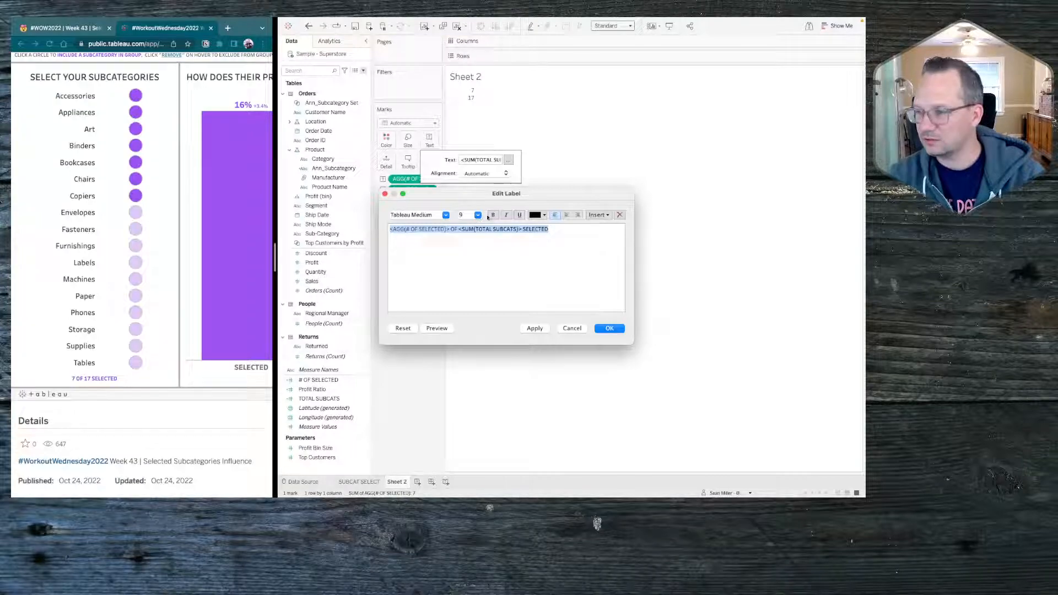
Step: Color the entire count label with the saved purple swatch, hex 9D53F2, and apply it to the sheet
click(537, 215)
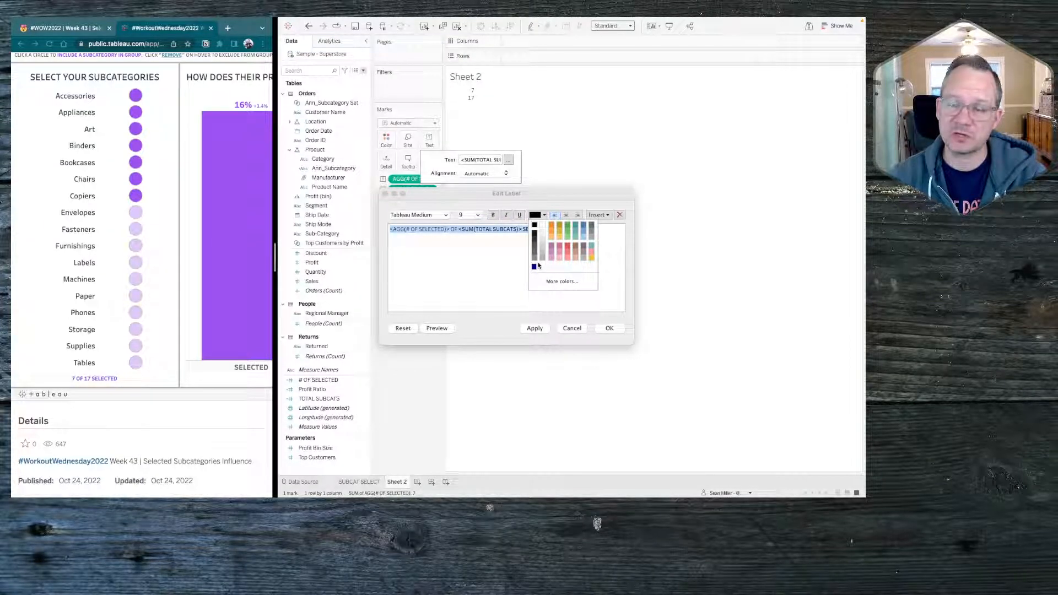
click(562, 282)
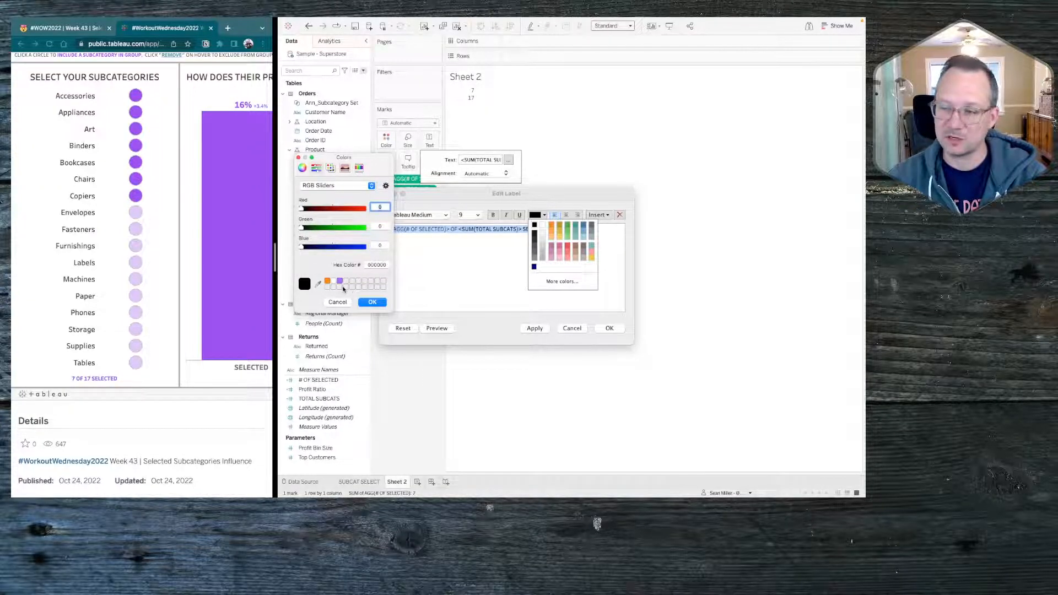
click(340, 281)
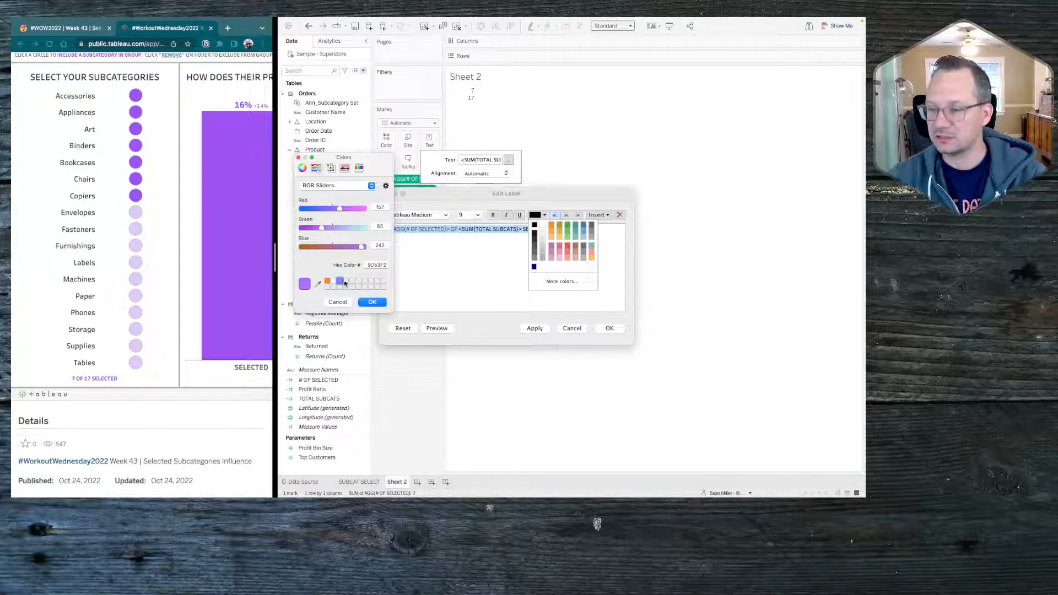
click(372, 302)
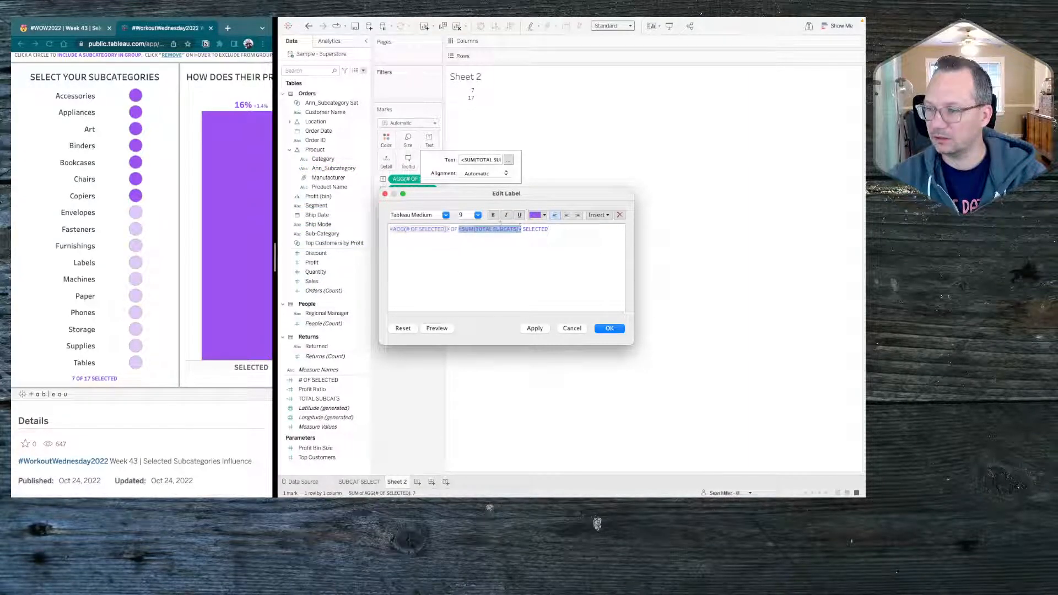
double_click(469, 230)
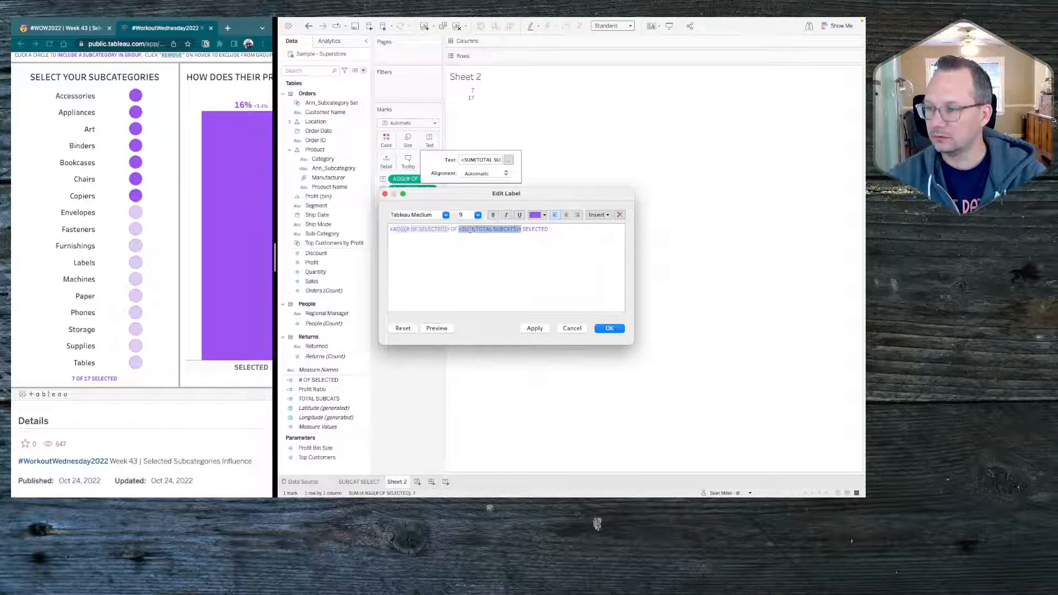
drag(451, 229, 390, 229)
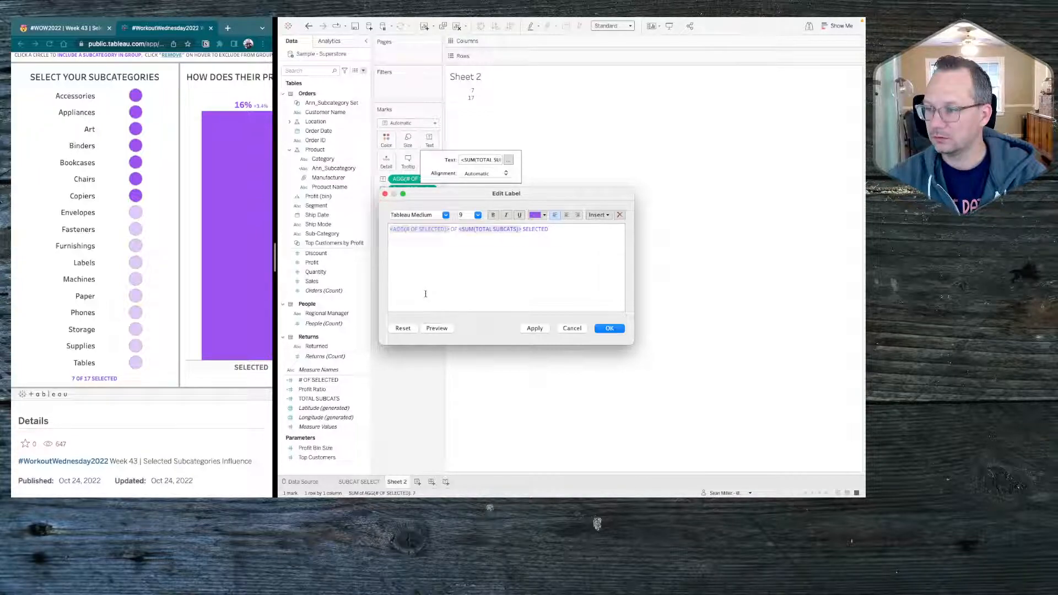
mouse_move(436, 329)
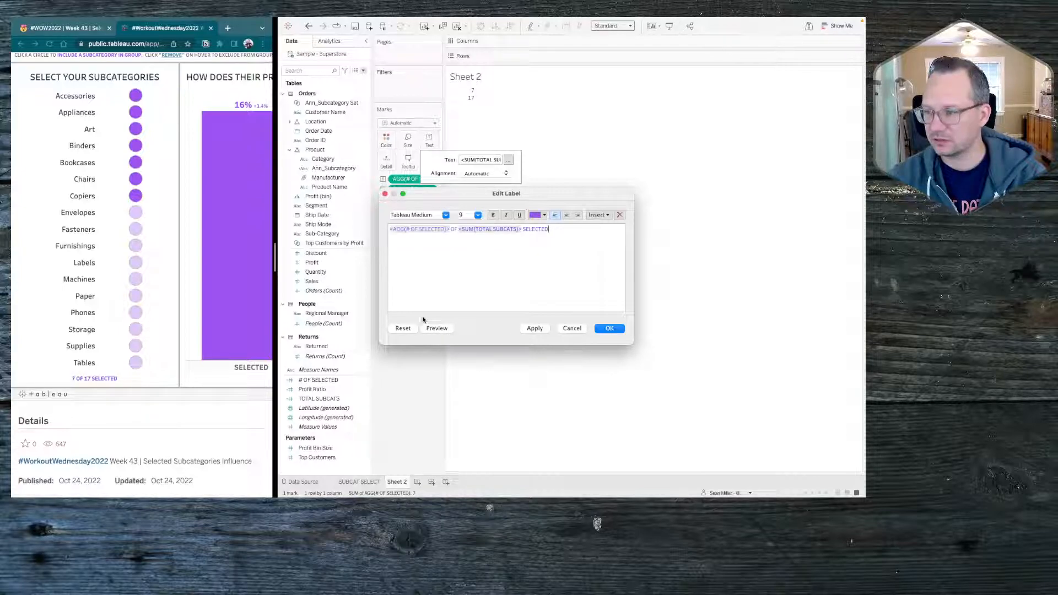
click(534, 328)
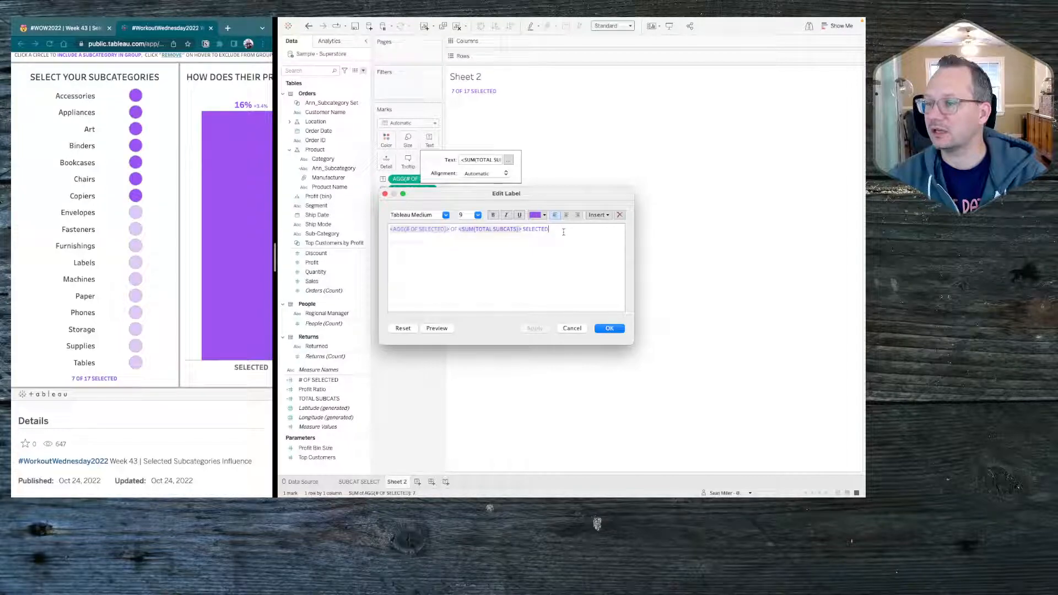
Step: Try the Tableau Semibold font on the whole count label and apply it to the sheet
drag(563, 232, 395, 229)
click(499, 233)
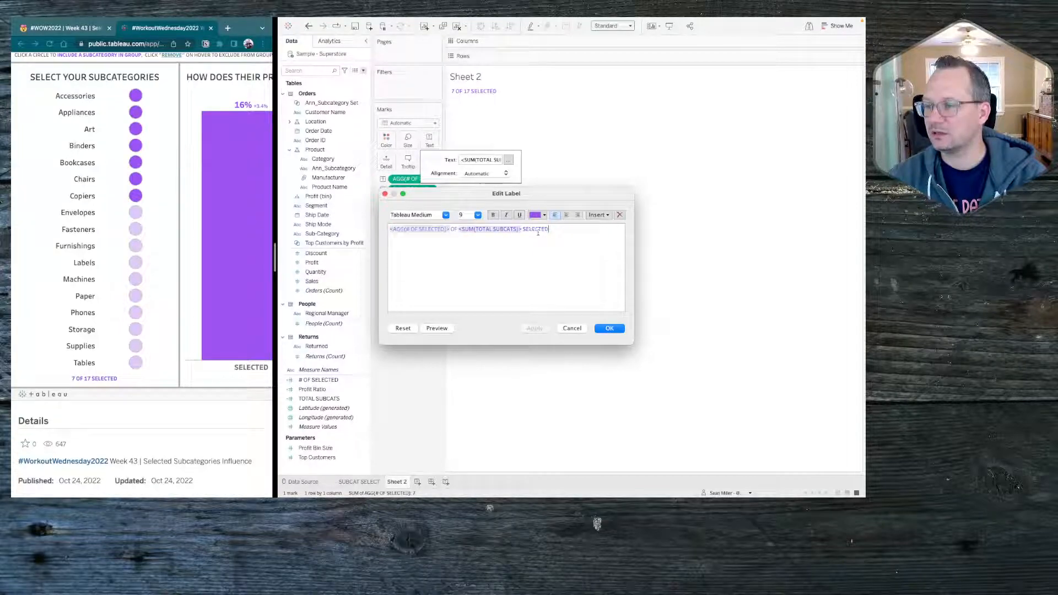
drag(550, 229, 382, 225)
click(419, 215)
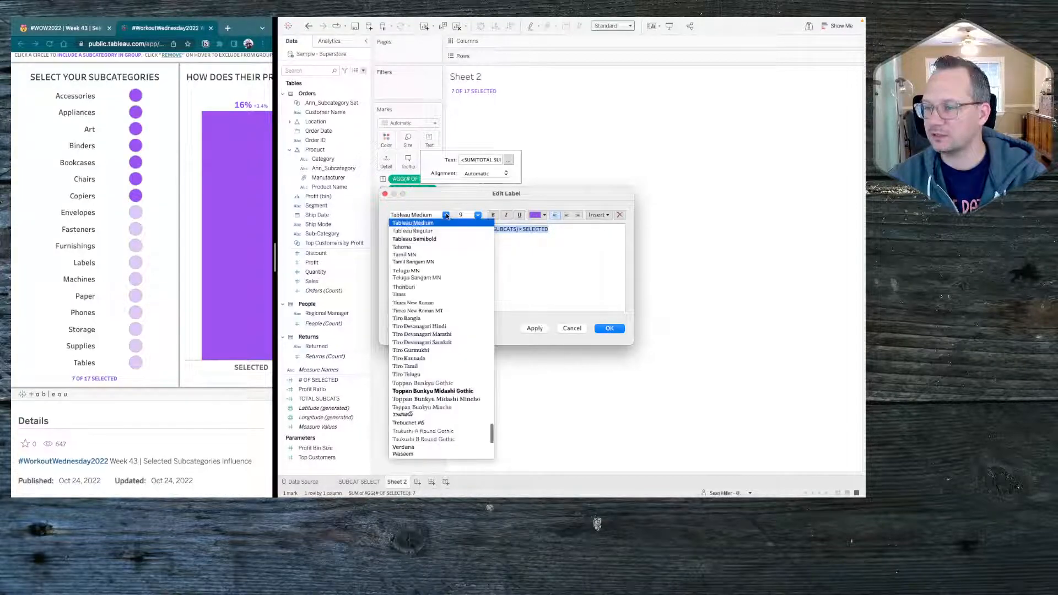
click(435, 239)
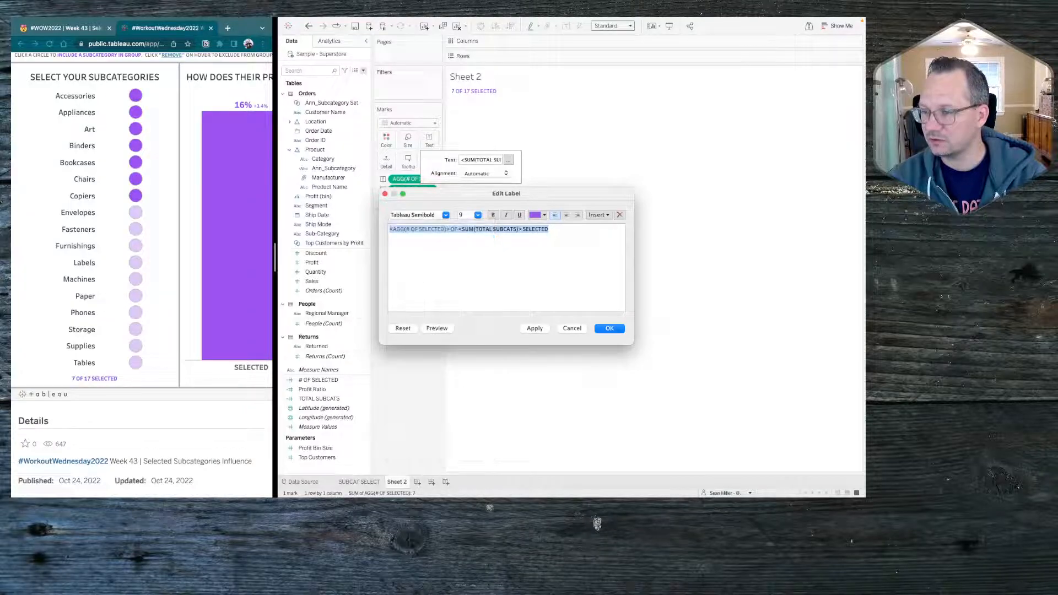
click(536, 328)
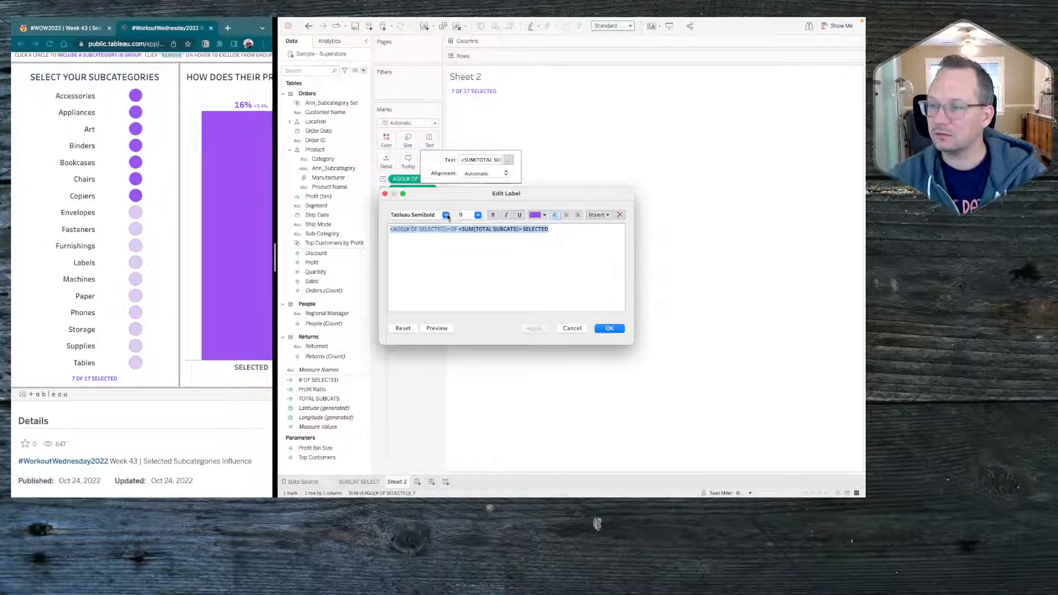
Step: Set the whole count label's font to Tableau Bold, apply it and accept the label edits
click(419, 215)
scroll(441, 243, up, 3)
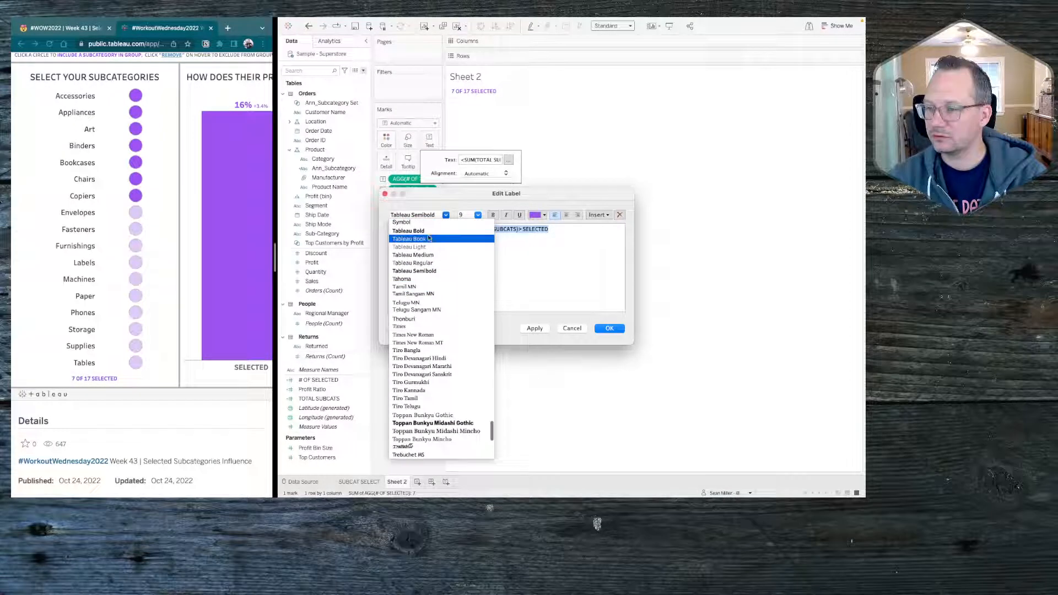
click(435, 226)
click(534, 329)
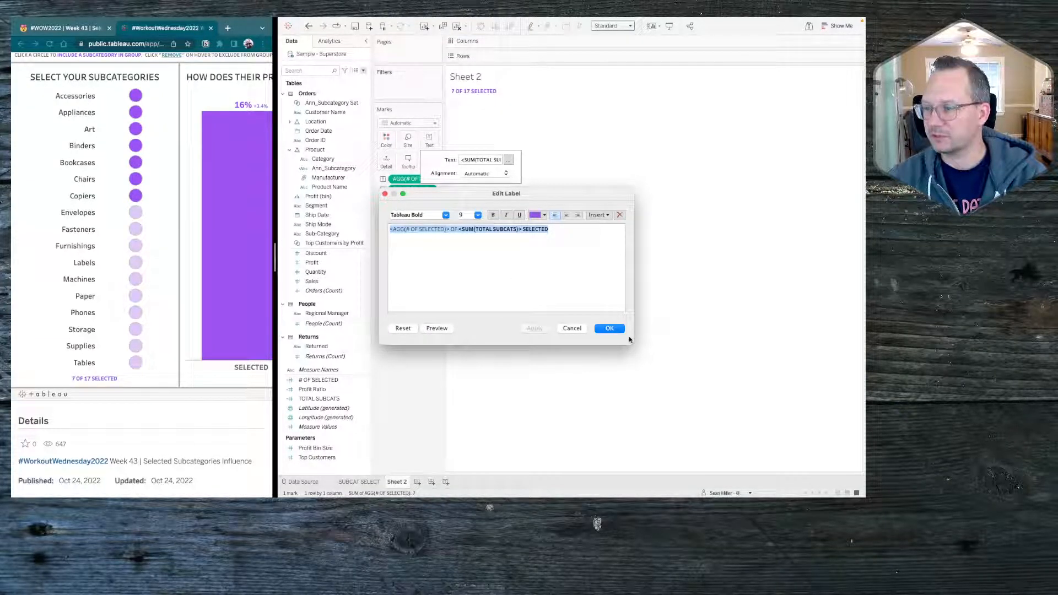
click(612, 330)
click(558, 266)
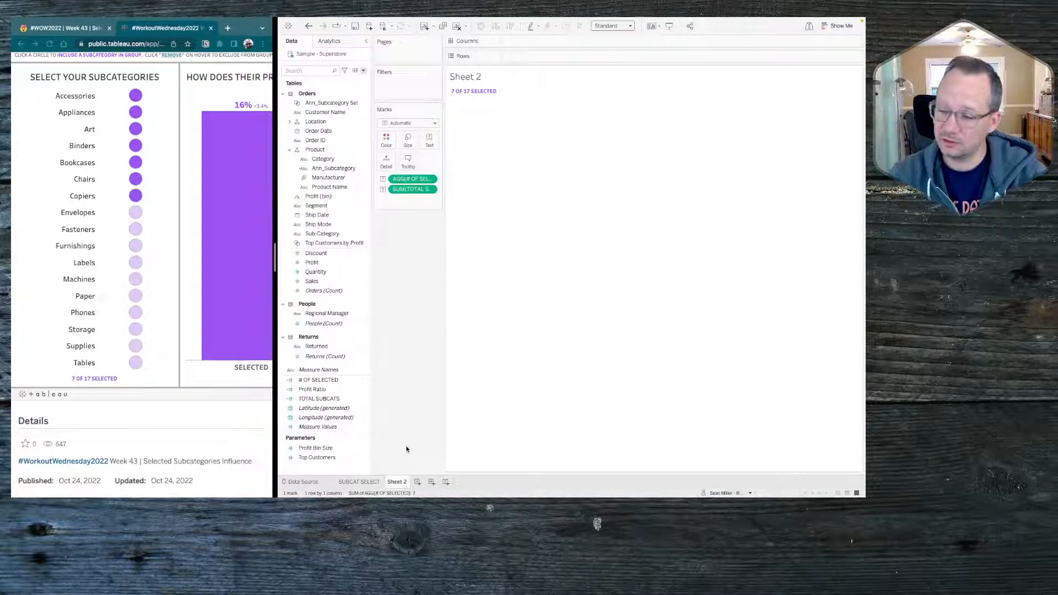
Step: Rename Sheet 2 to # OF SELECTED
double_click(396, 481)
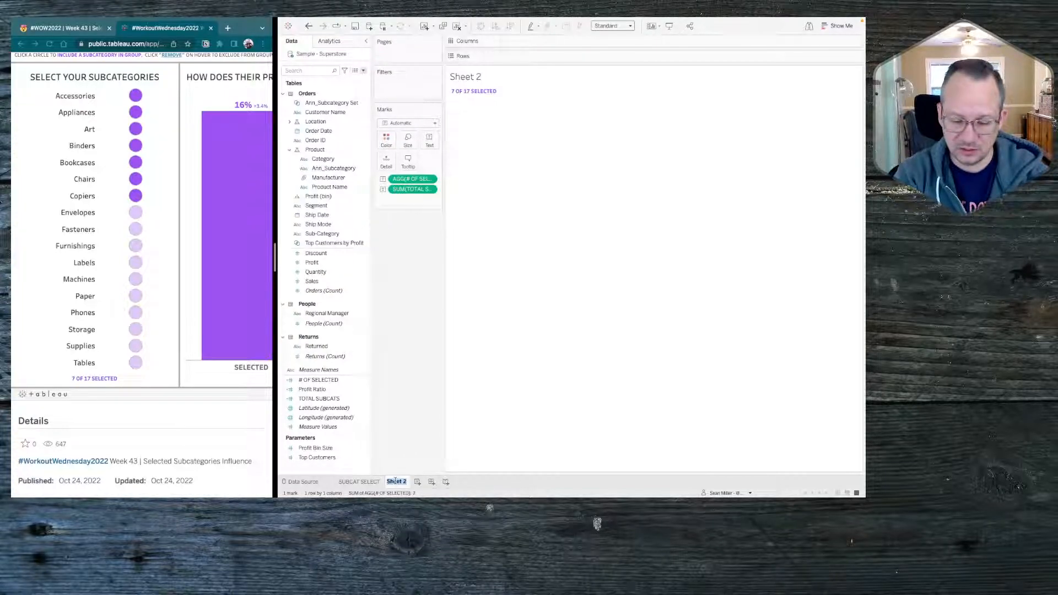
text(# OF)
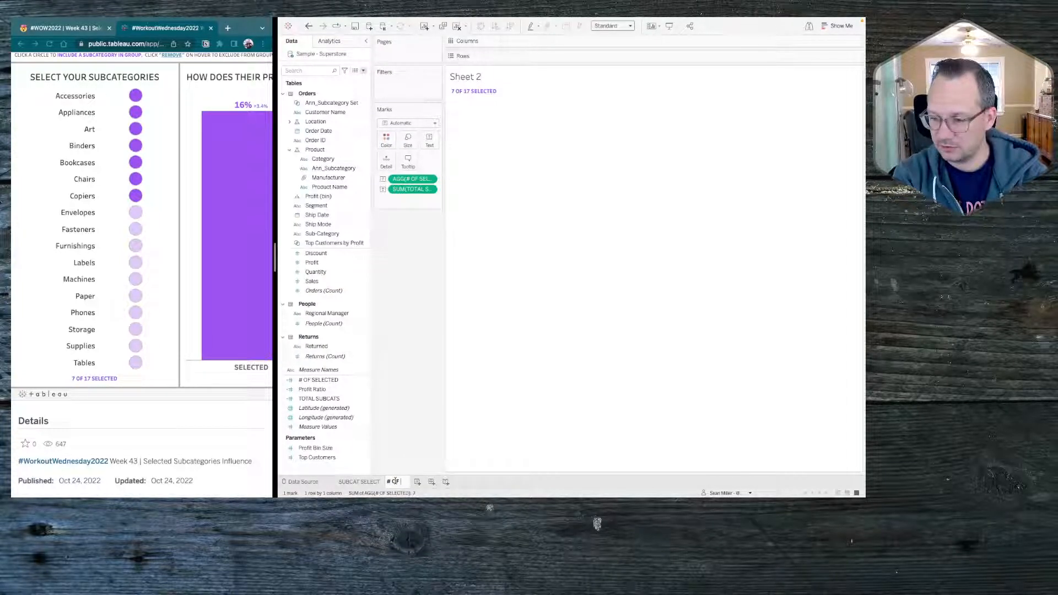
text( SEL)
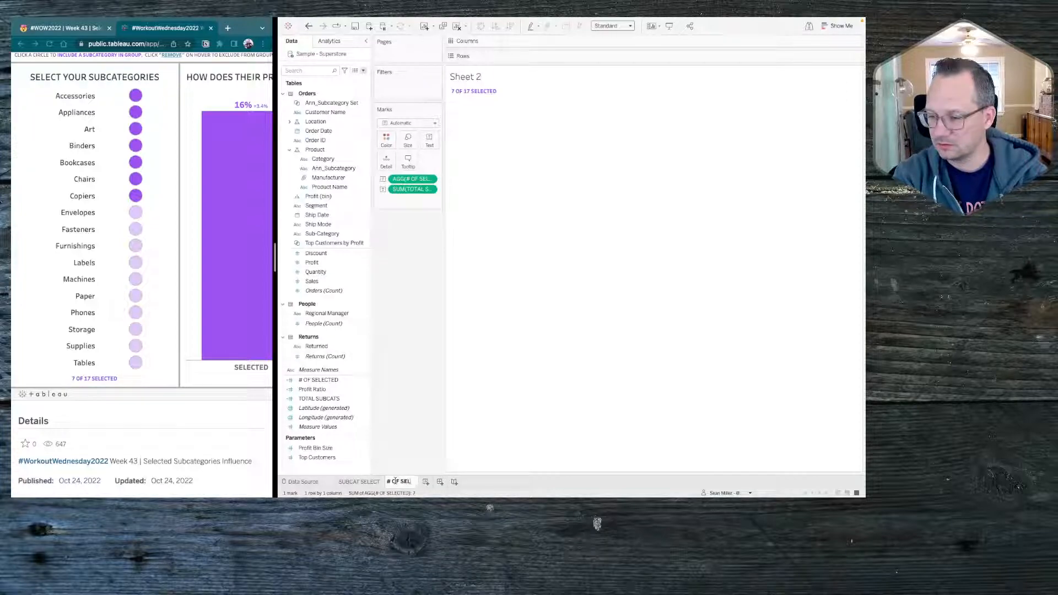
text(ECTED)
key(Return)
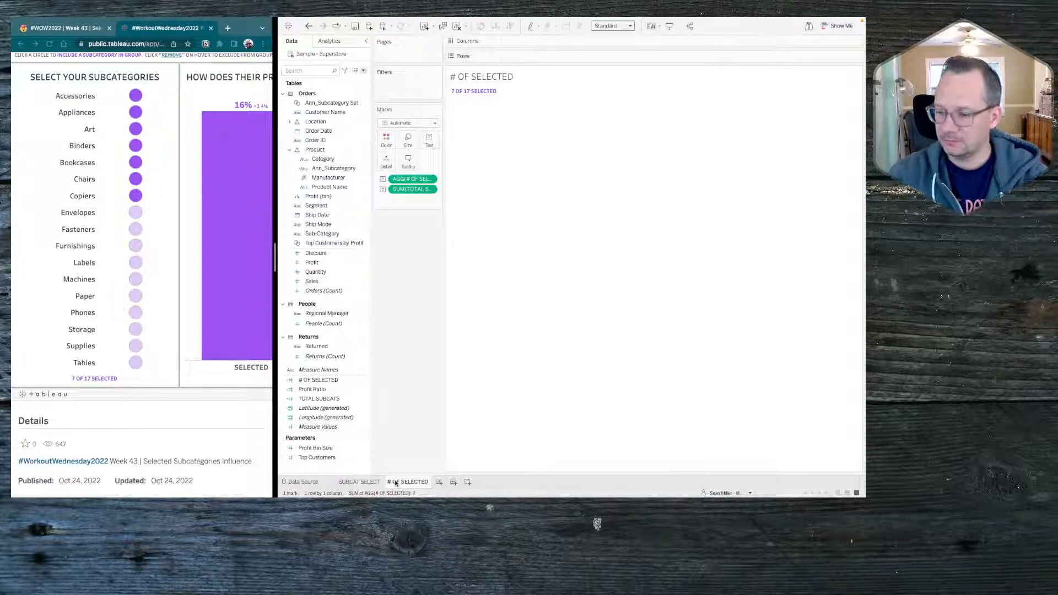
Step: On a new worksheet, build a bar chart with Ann_Subcategory Set on Columns and Profit Ratio on Rows
click(439, 482)
scroll(194, 333, right, 2)
scroll(193, 332, right, 4)
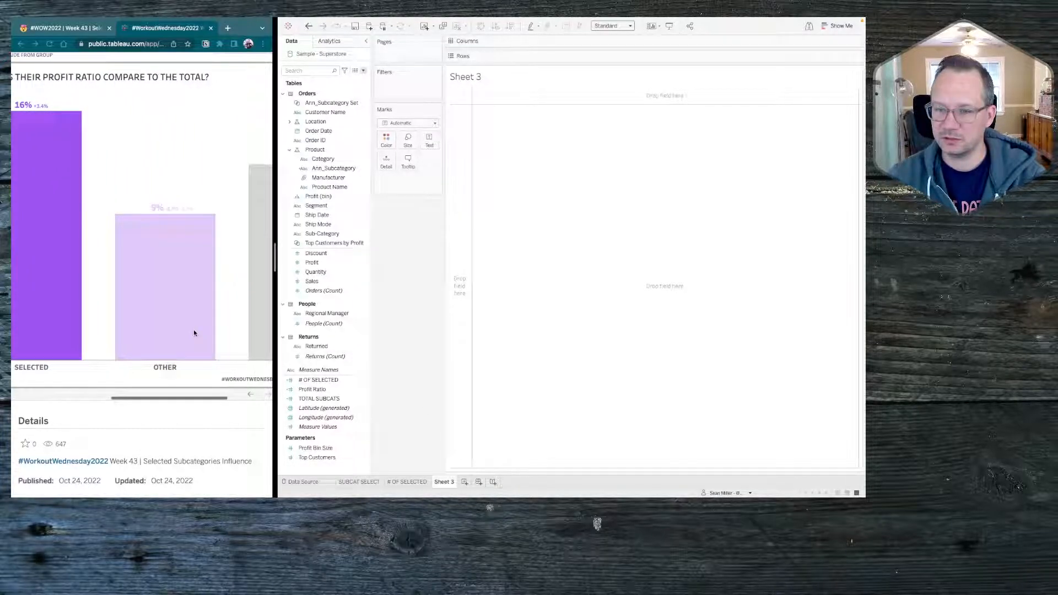
scroll(194, 332, left, 4)
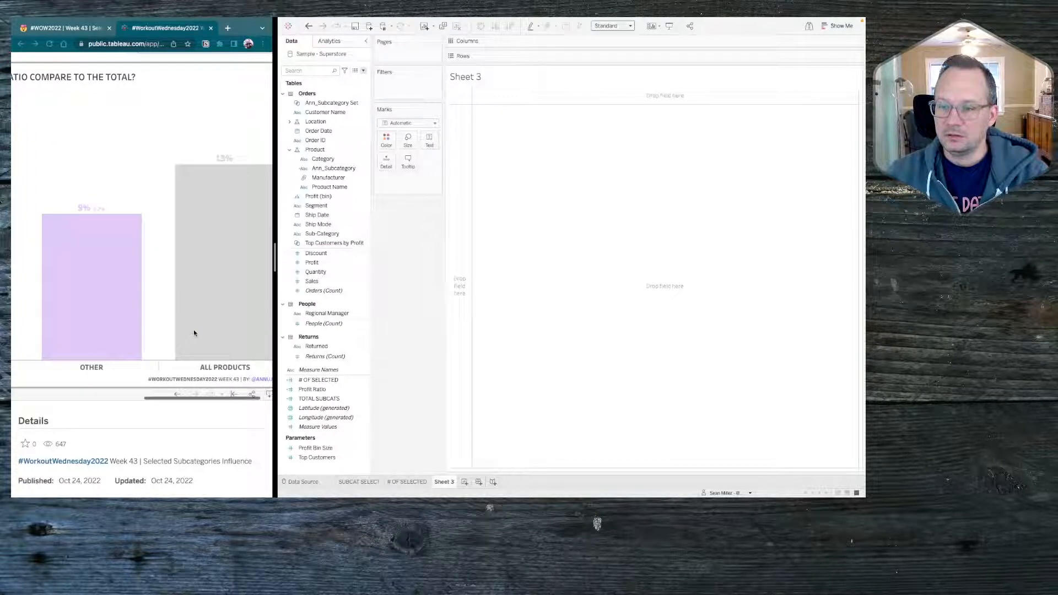
scroll(194, 332, right, 3)
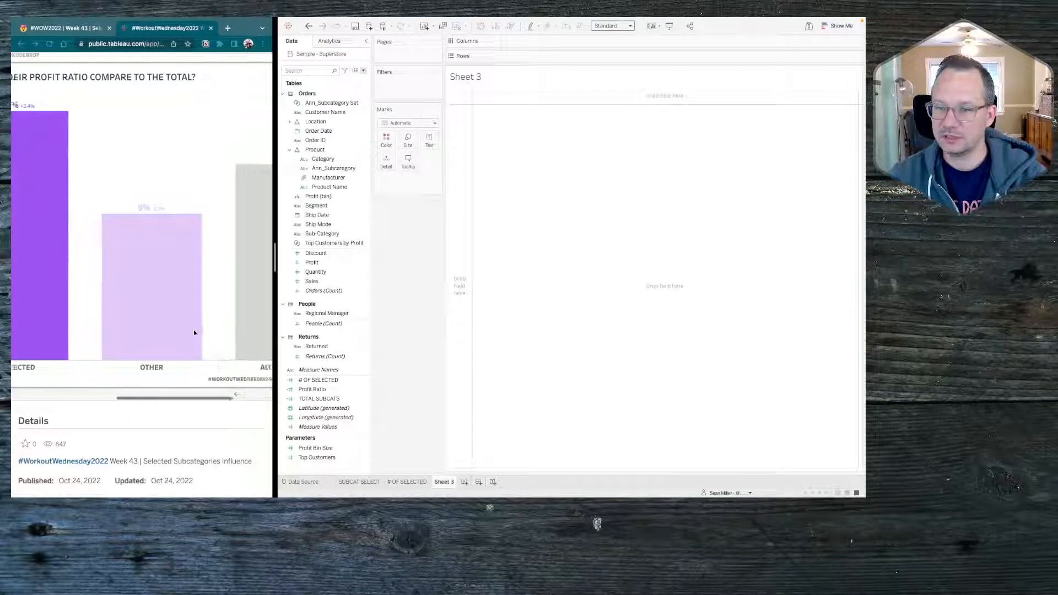
scroll(194, 332, left, 3)
scroll(194, 332, left, 2)
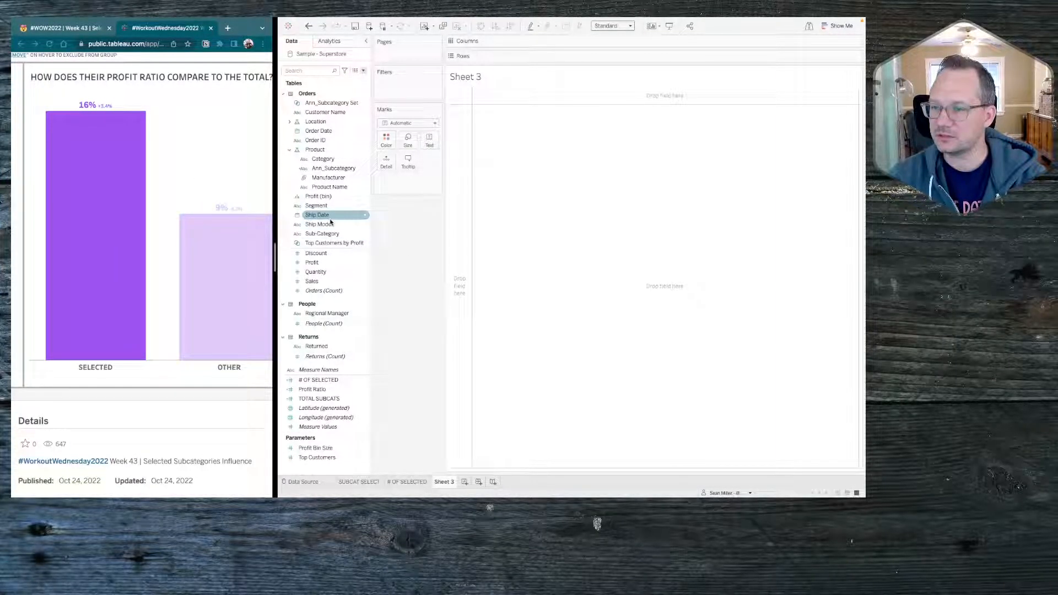
drag(332, 103, 539, 45)
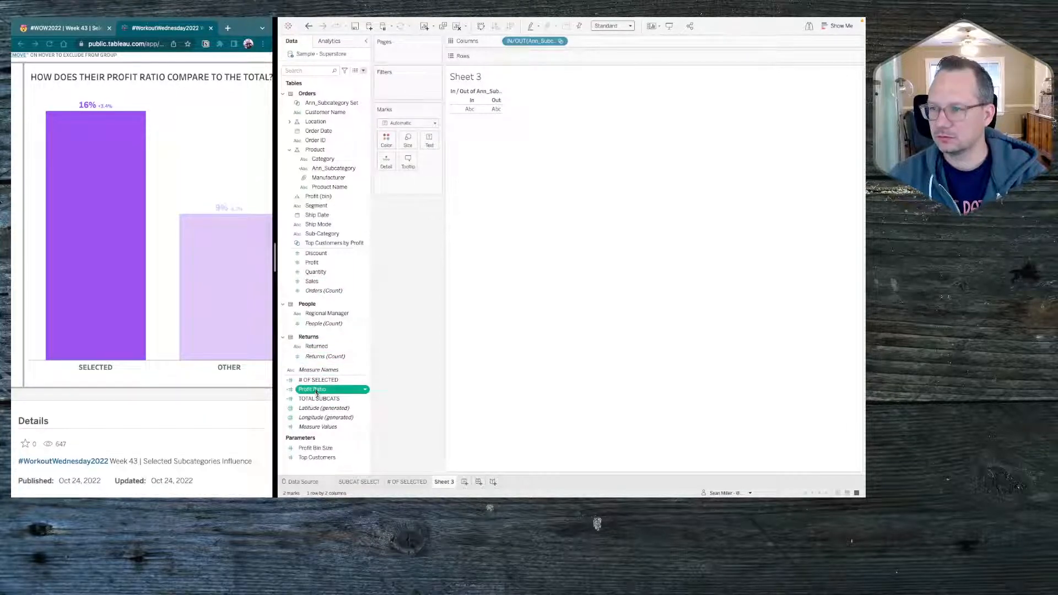
drag(312, 389, 526, 55)
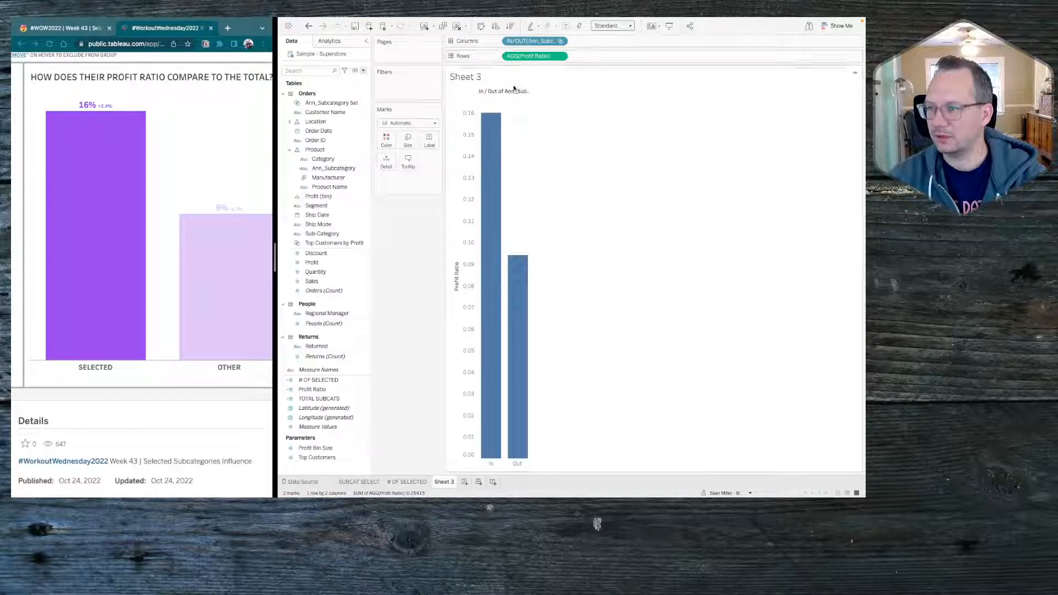
mouse_move(492, 141)
mouse_move(508, 298)
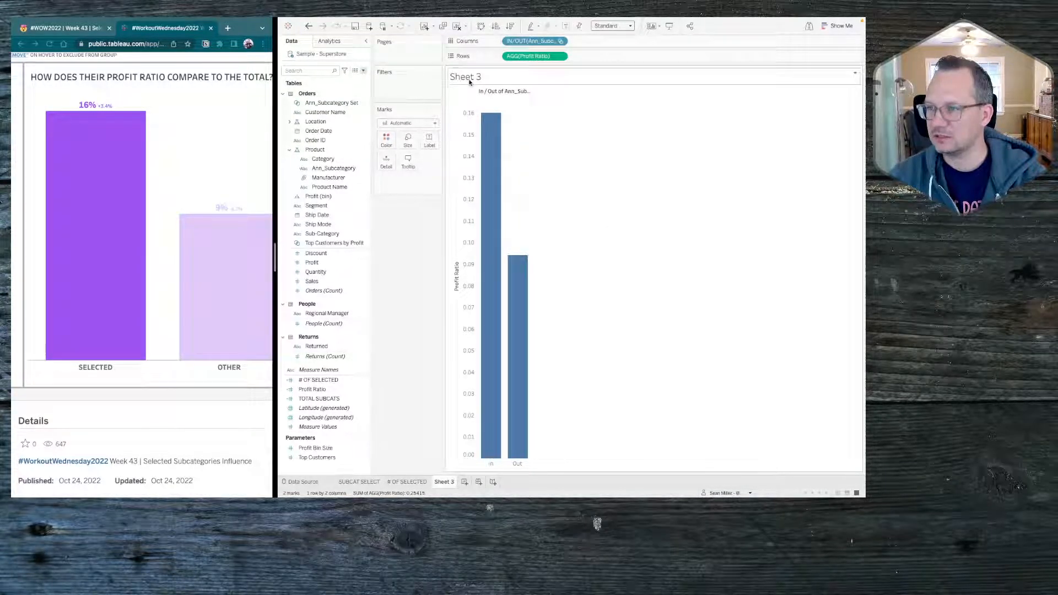
Step: Add a grand total bar beside the In and Out profit ratio bars on Sheet 3
mouse_move(459, 19)
click(217, 22)
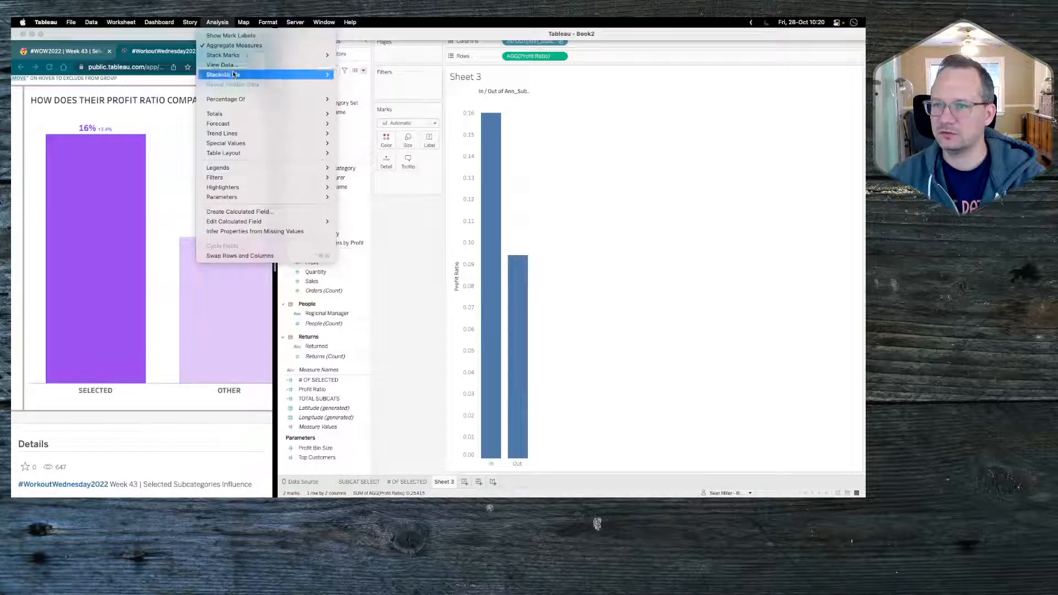
key(Escape)
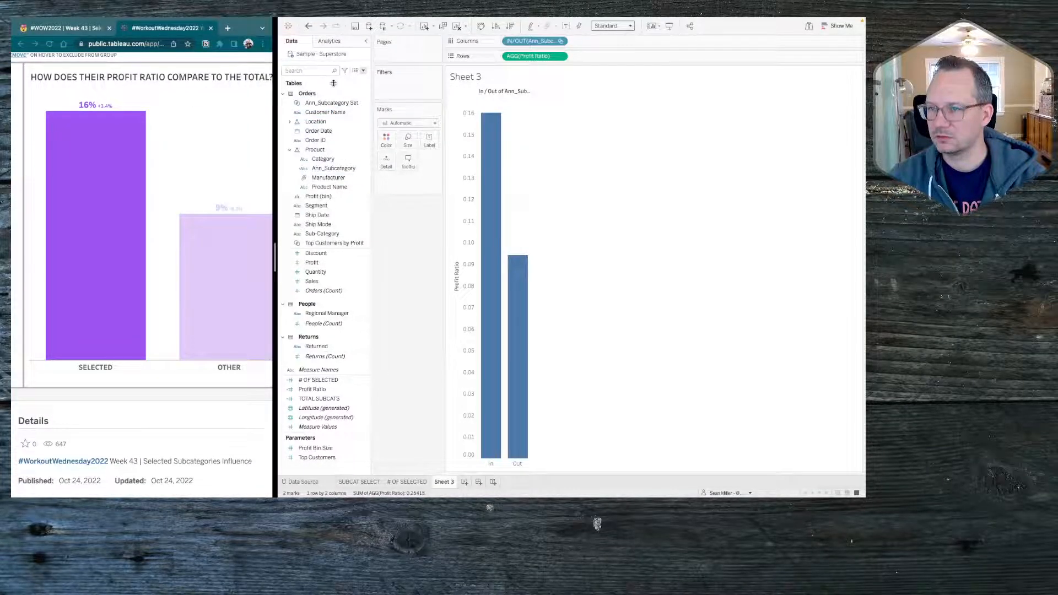
click(329, 41)
drag(304, 105, 611, 107)
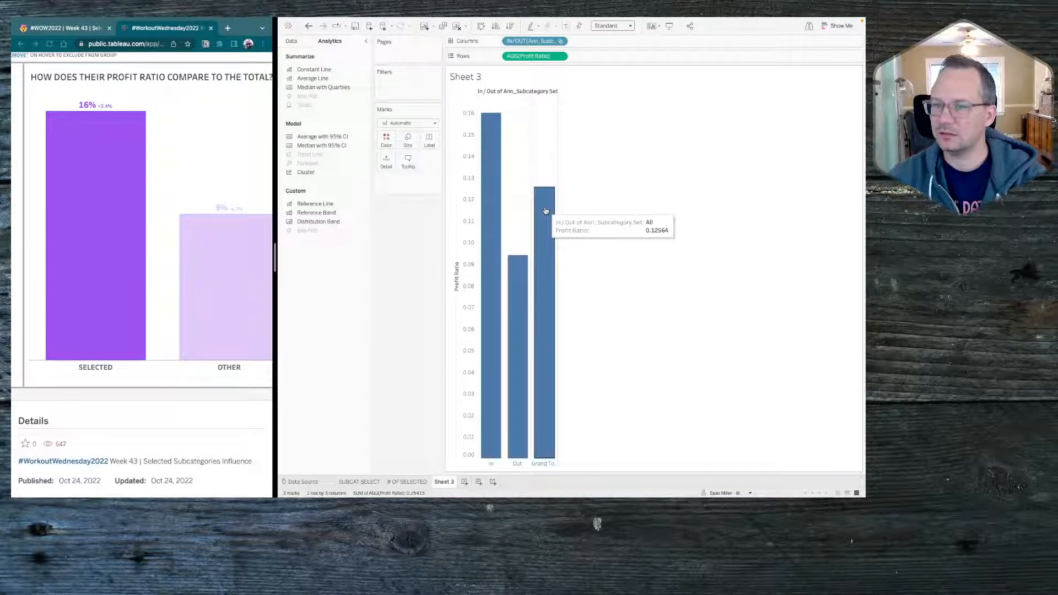
scroll(218, 228, right, 2)
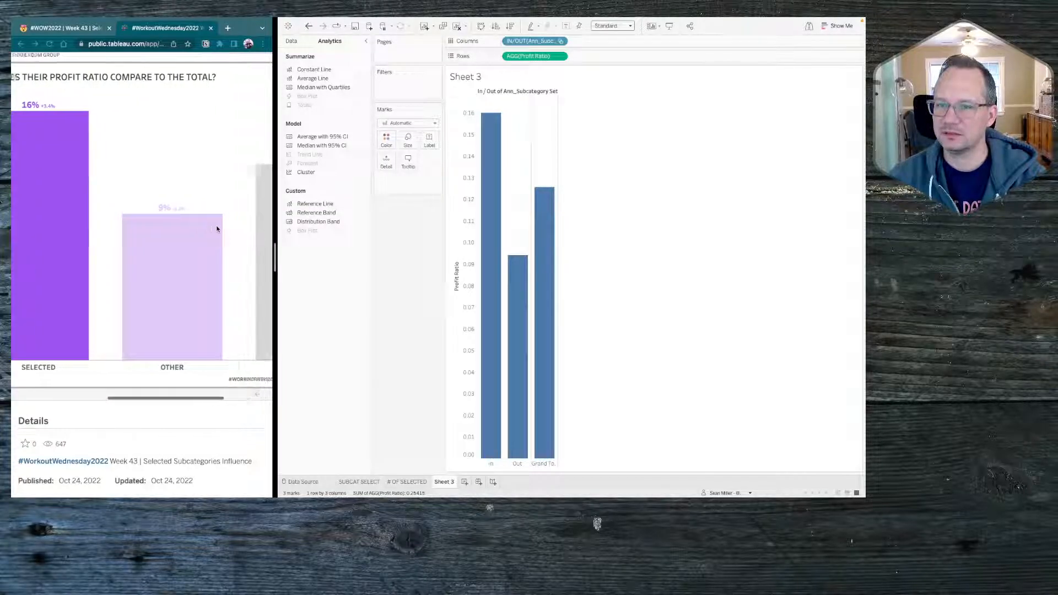
Step: Color the Sheet 3 bars by Ann_Subcategory Set
scroll(216, 229, right, 3)
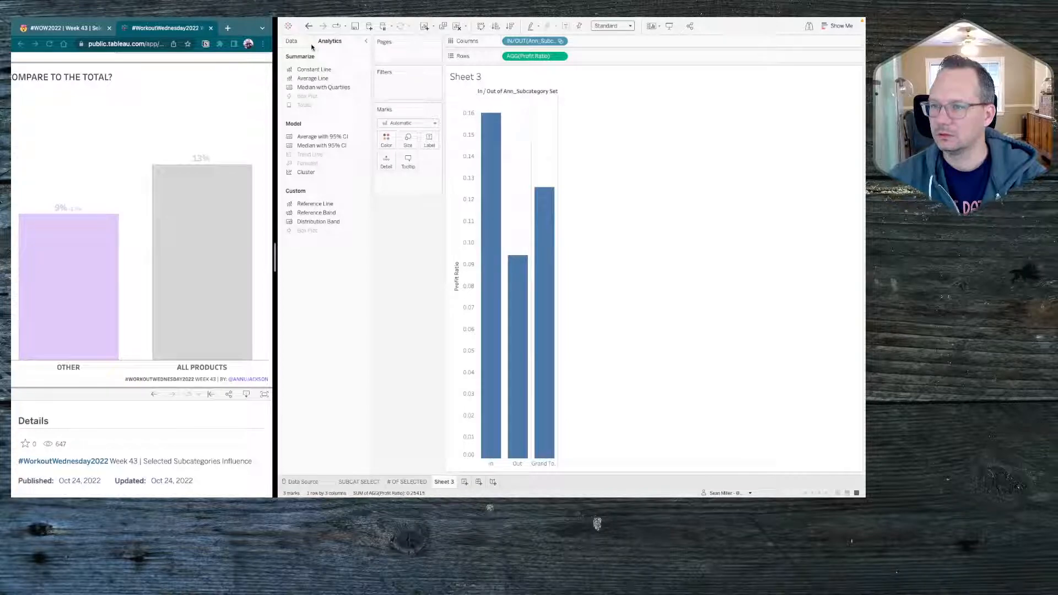
click(291, 42)
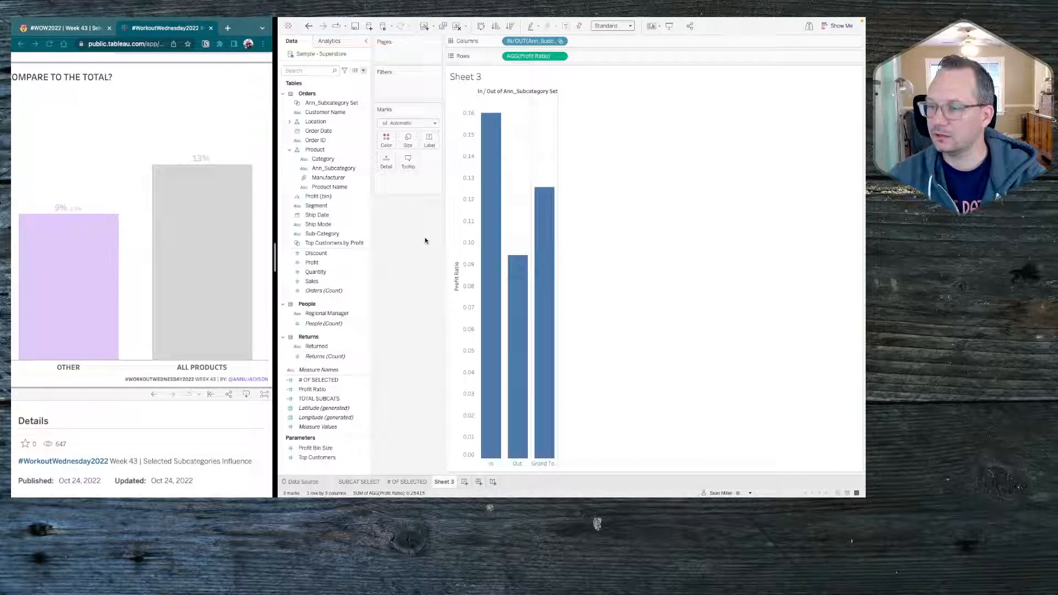
click(342, 131)
click(326, 104)
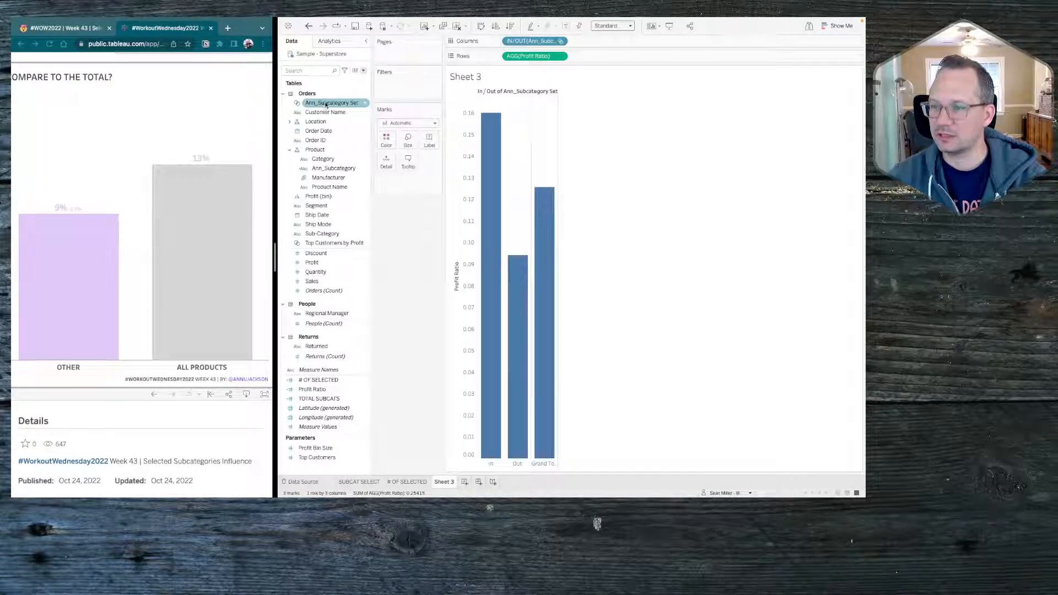
drag(325, 104, 390, 143)
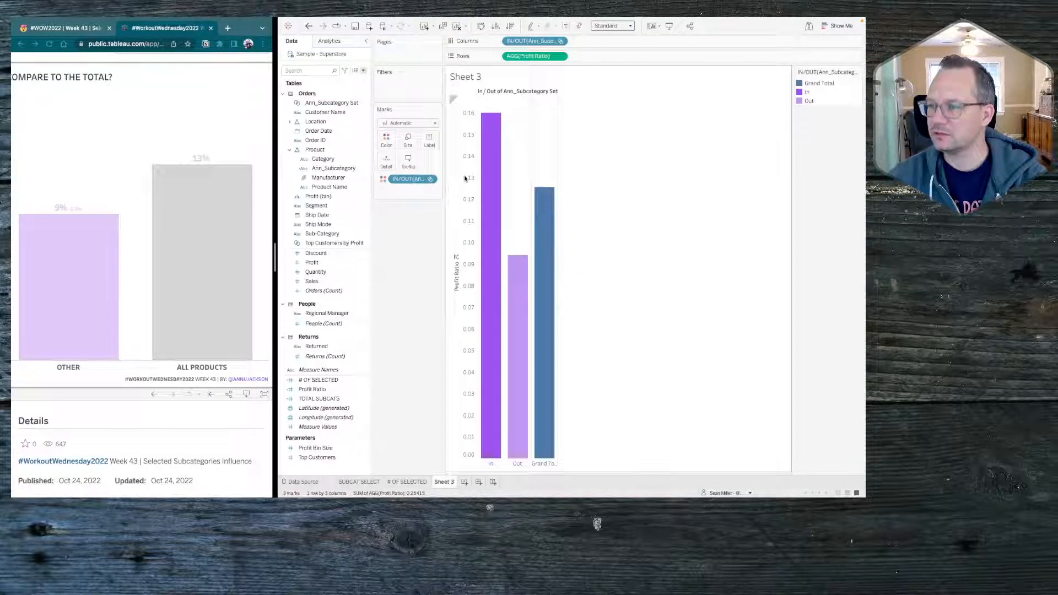
Step: Assign the lightest shade of the Gray palette to the Grand Total bar, apply it and accept the color edits
click(385, 140)
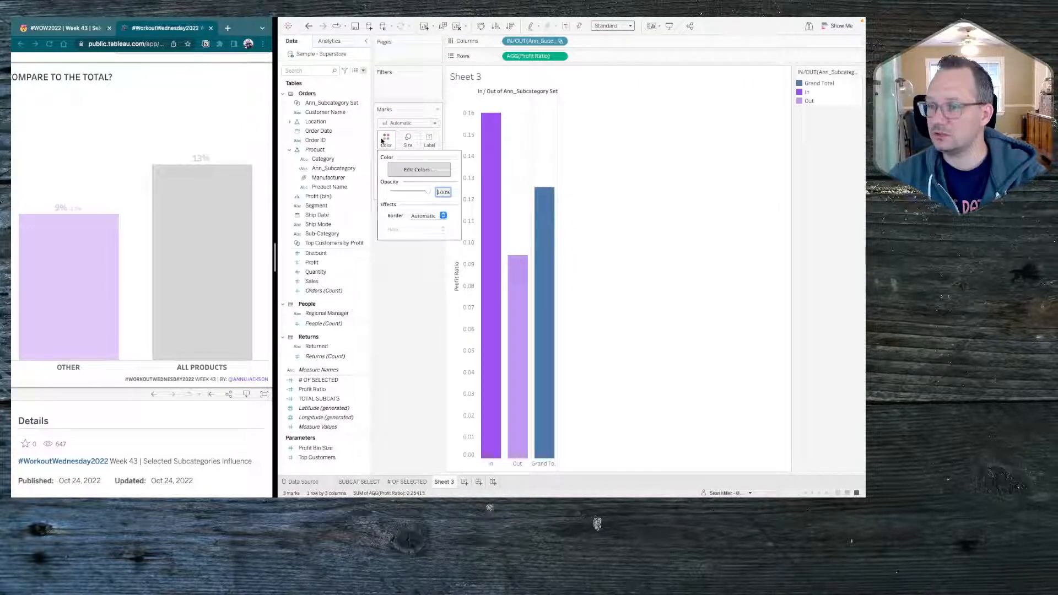
click(411, 170)
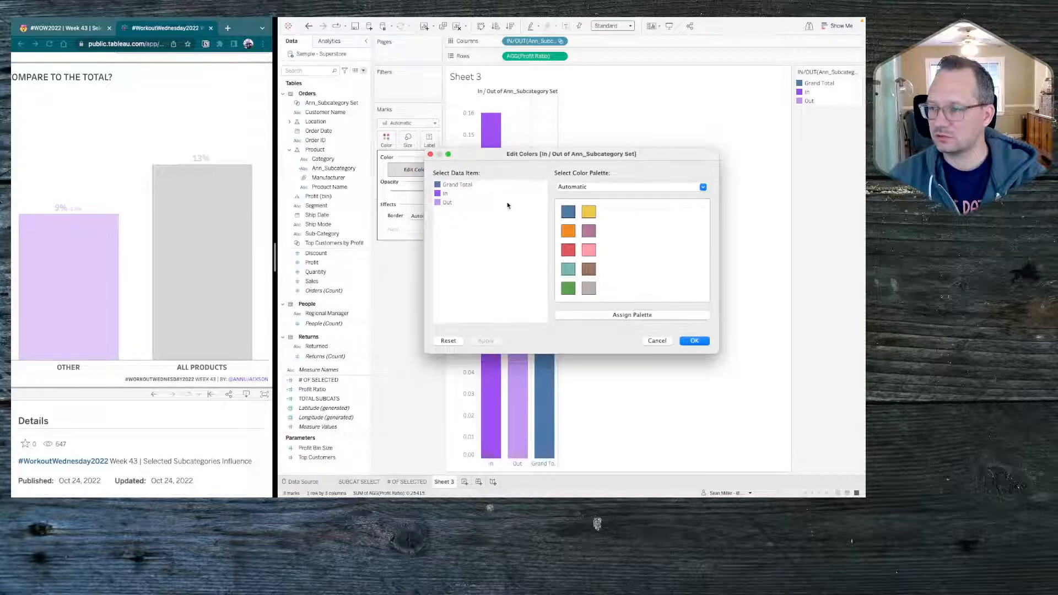
click(462, 187)
click(589, 188)
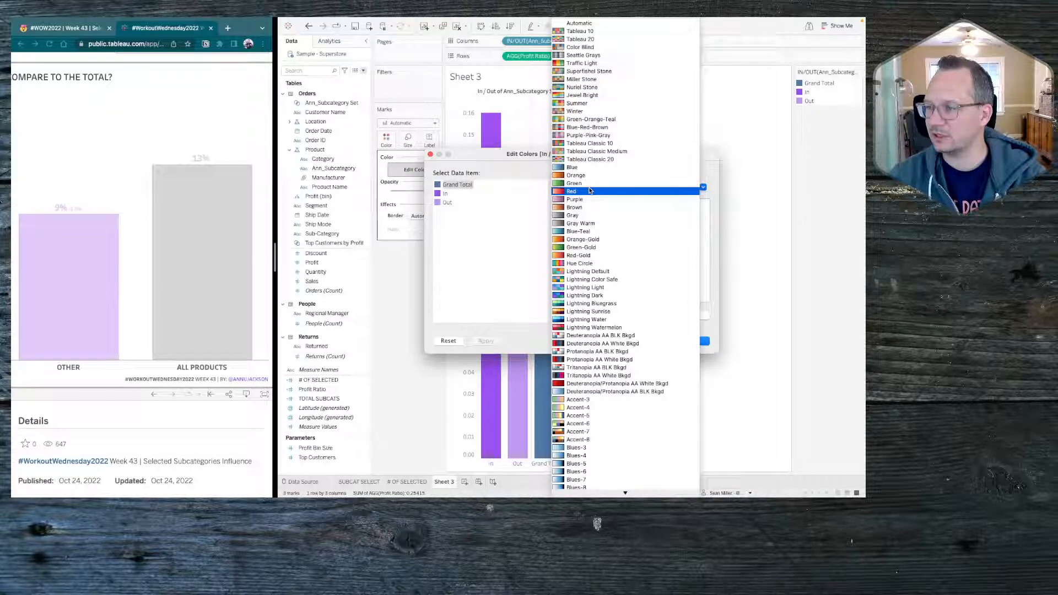
click(583, 213)
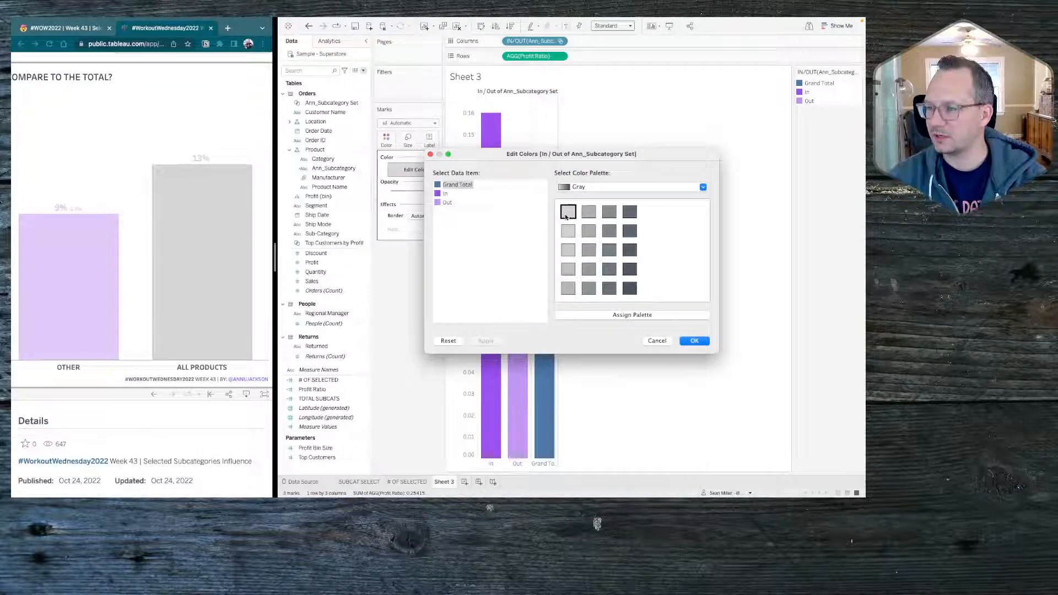
click(568, 212)
click(486, 341)
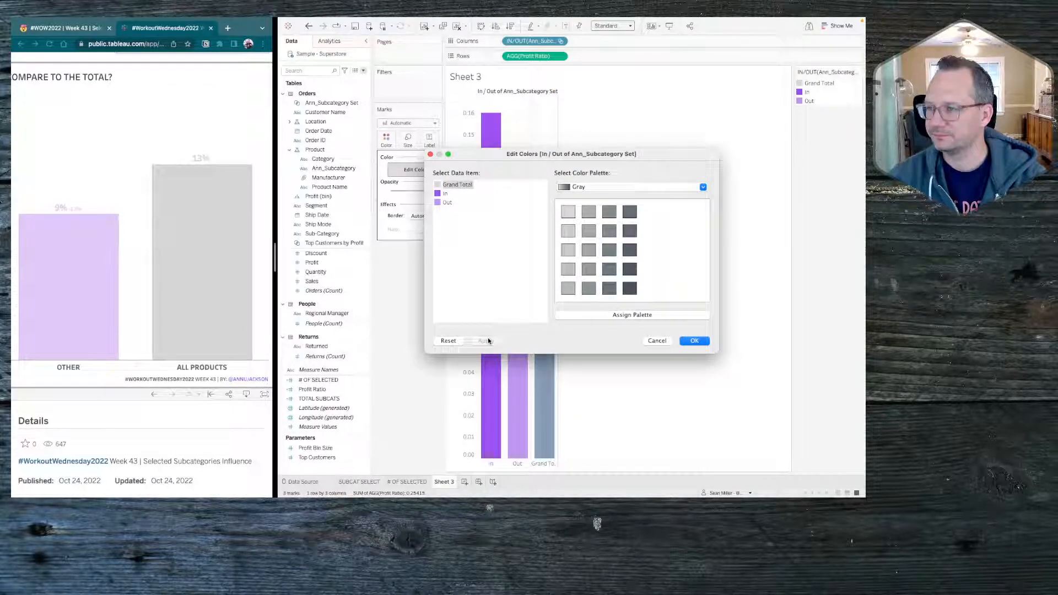
click(692, 341)
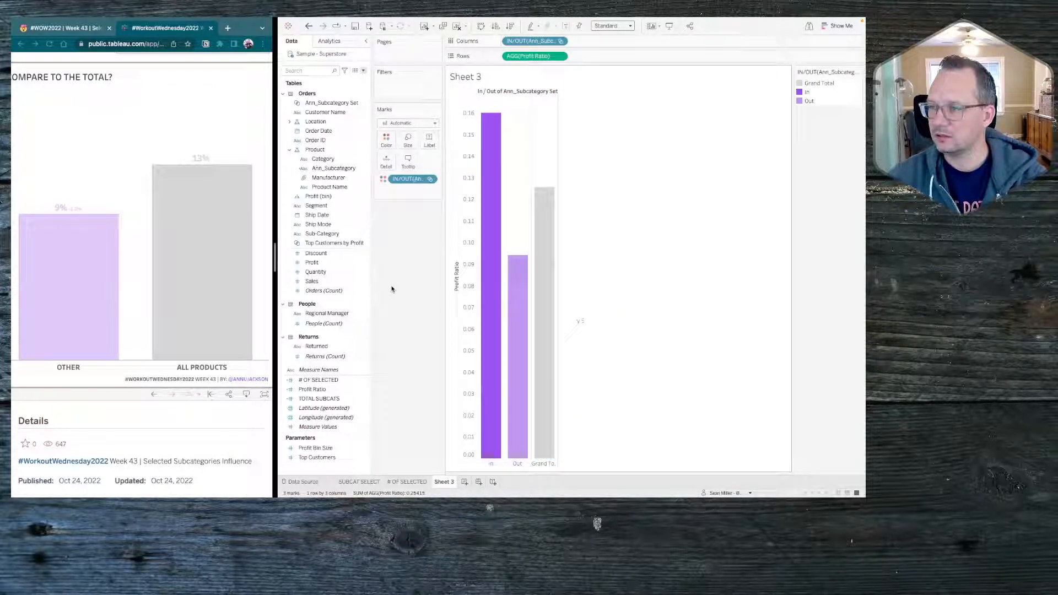
Step: Label the bars with Profit Ratio and set that field's default number format to Percentage with 0 decimal places
drag(539, 58, 432, 140)
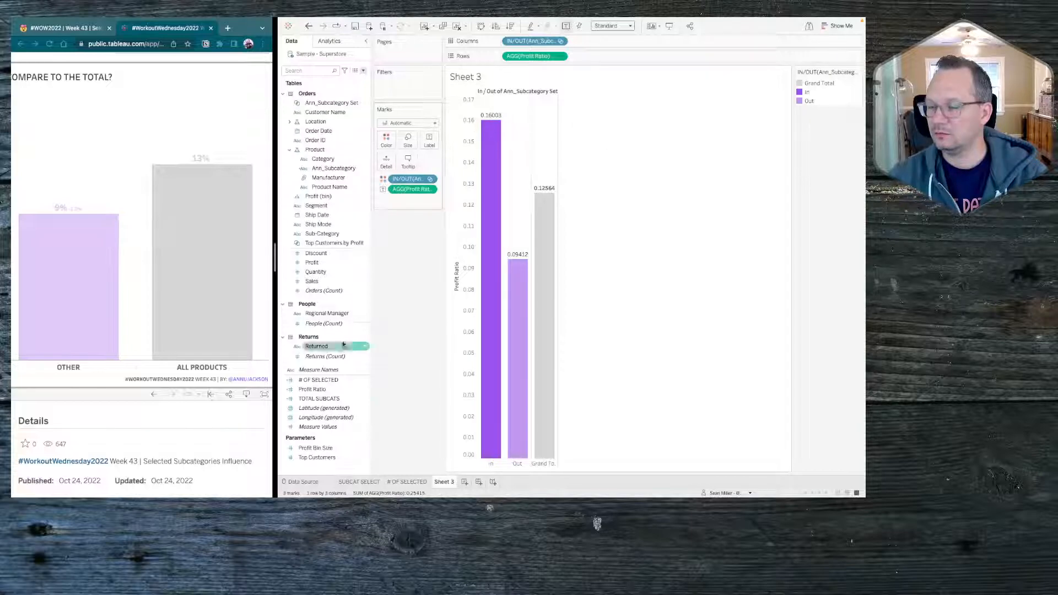
click(324, 391)
right_click(324, 392)
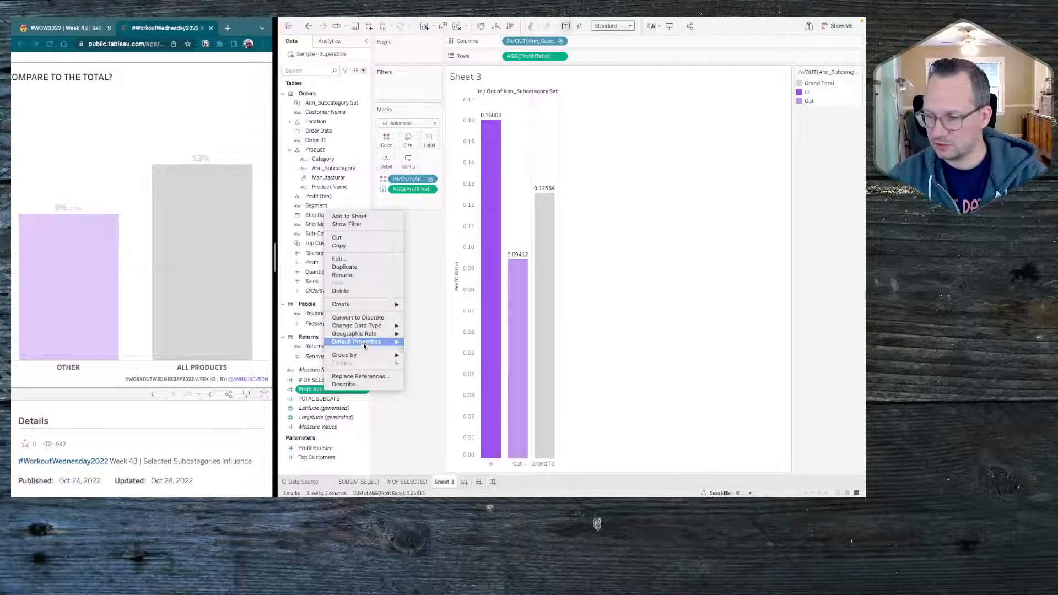
mouse_move(380, 342)
click(432, 358)
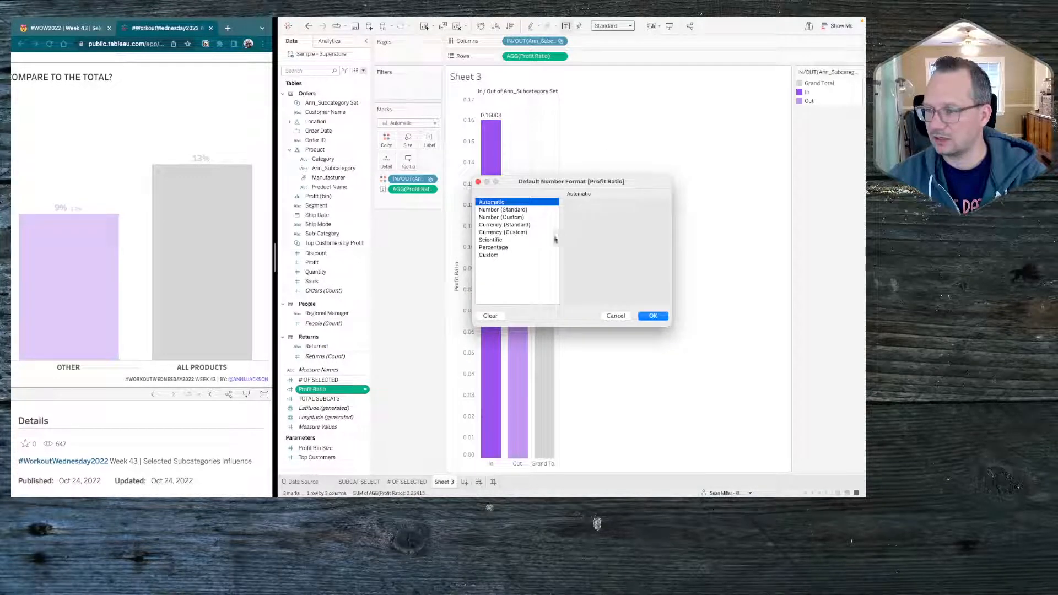
click(507, 247)
click(593, 219)
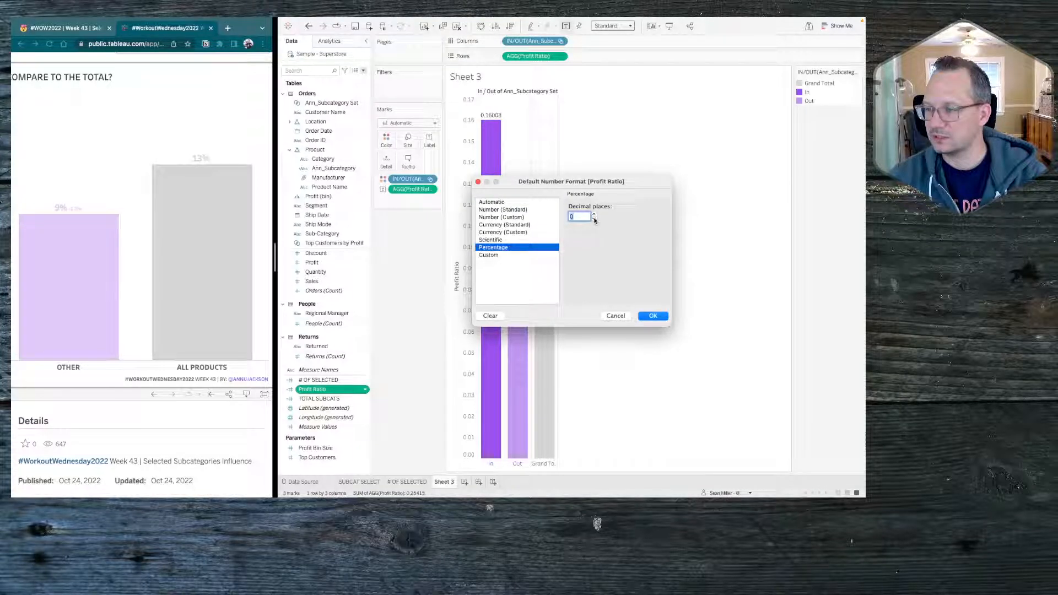
click(653, 315)
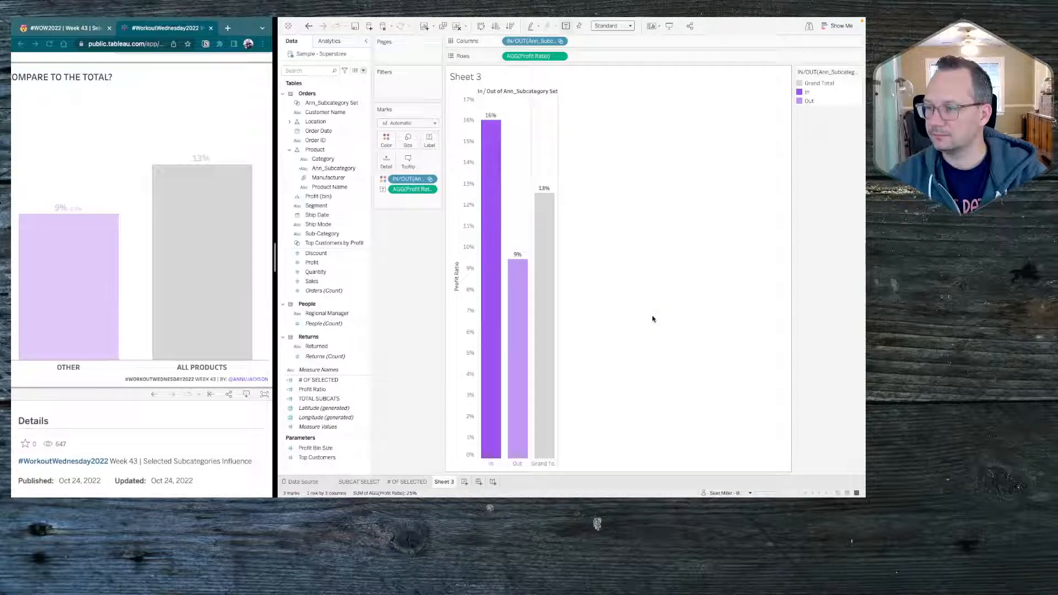
Step: Set the bar labels' font to Tableau Bold and make their color match the mark color
click(429, 141)
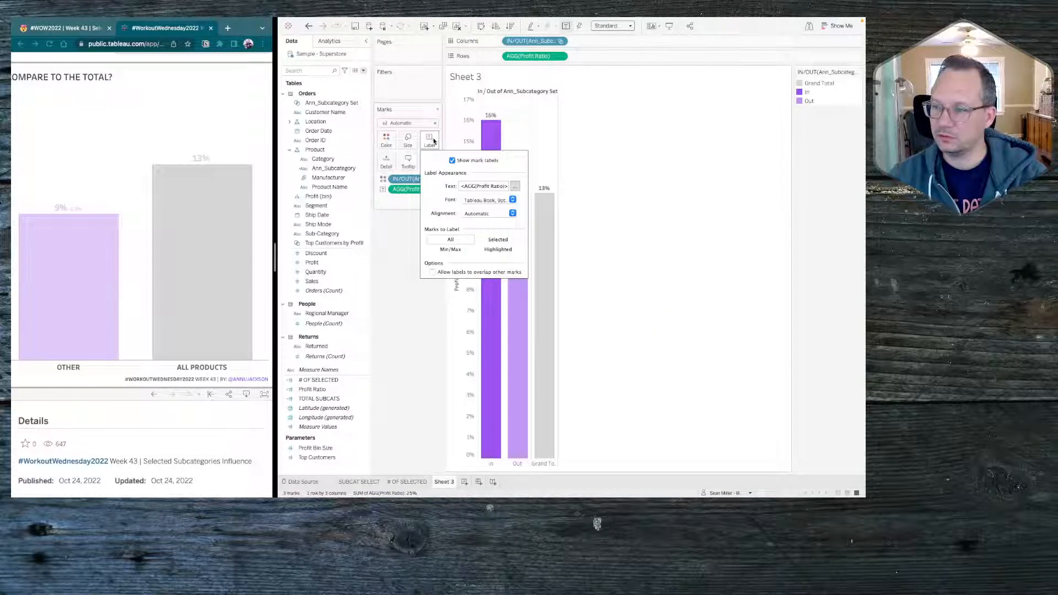
click(511, 200)
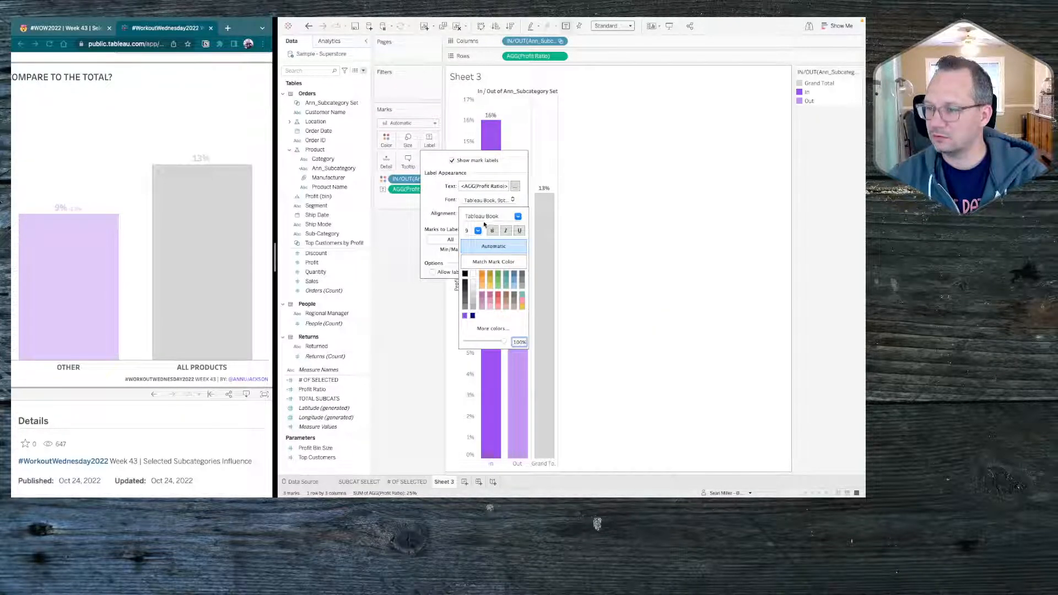
click(515, 217)
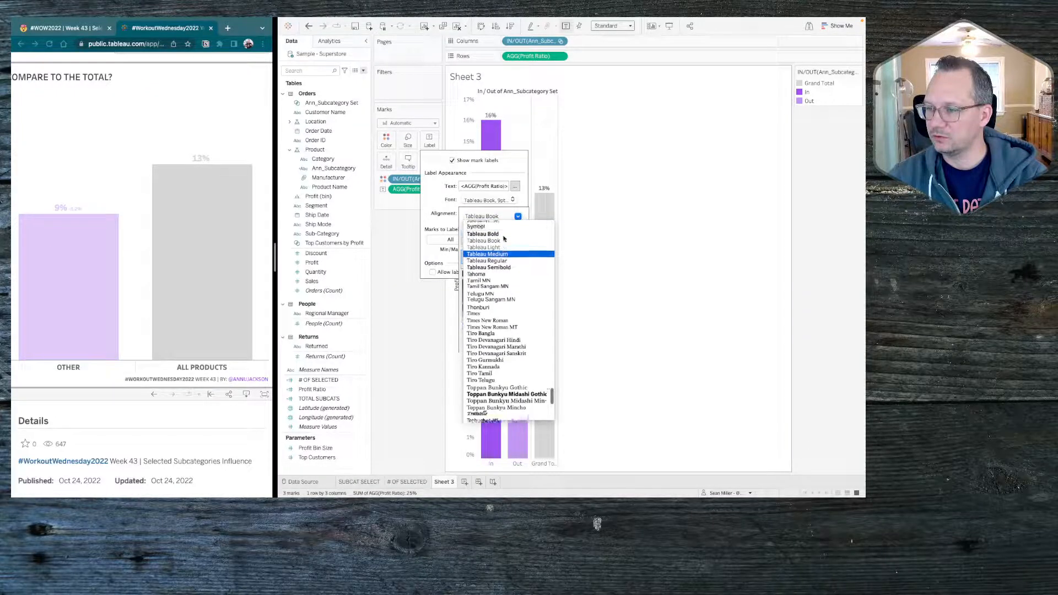
click(499, 244)
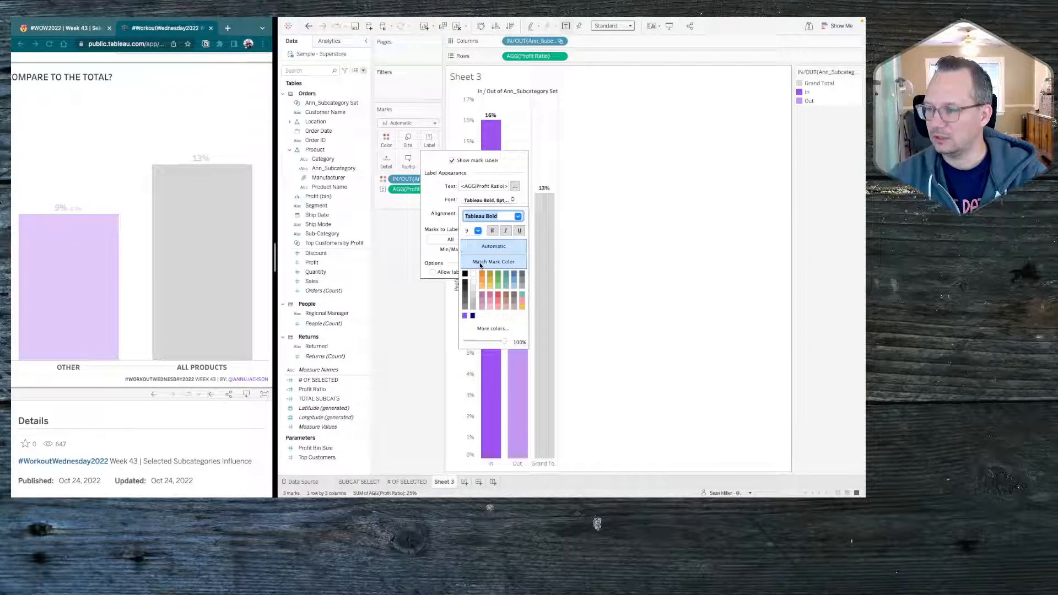
click(480, 262)
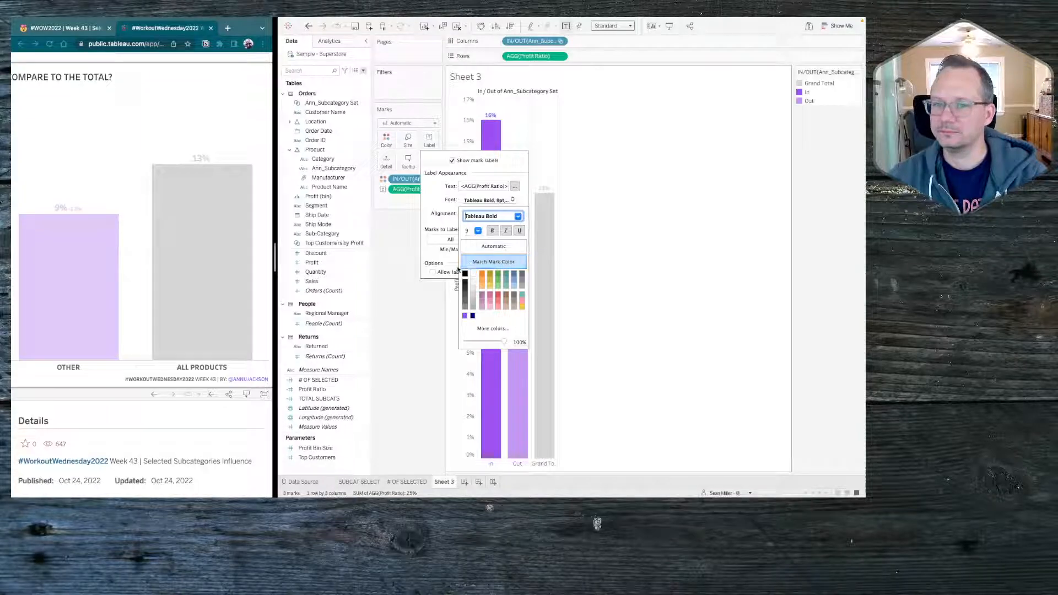
click(405, 333)
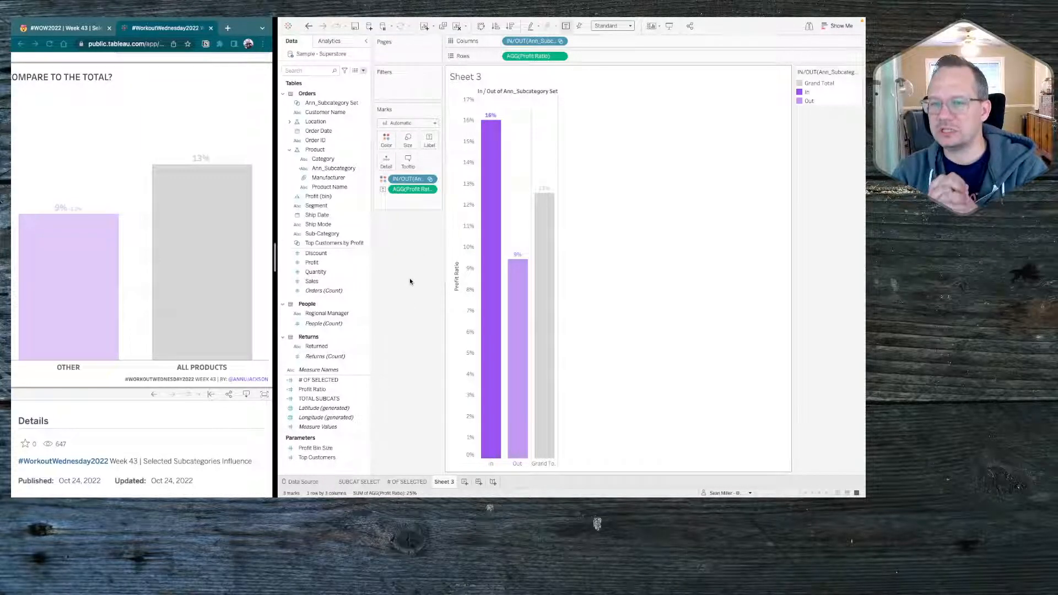
Step: Examine the reference chart's percentage labels and small difference values above the Selected, Other and All Products bars
scroll(216, 279, left, 2)
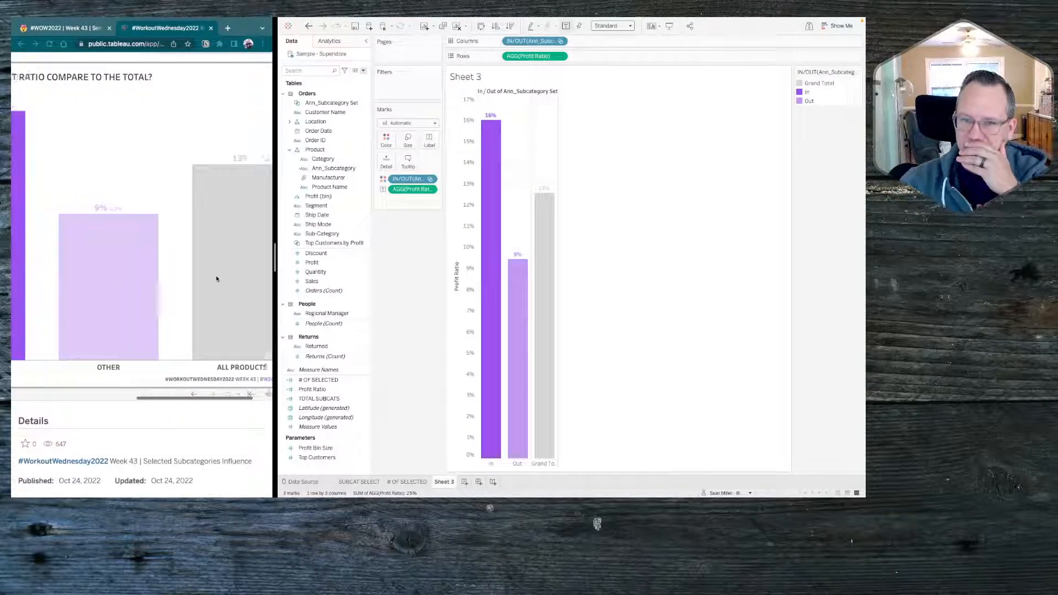
scroll(216, 278, left, 4)
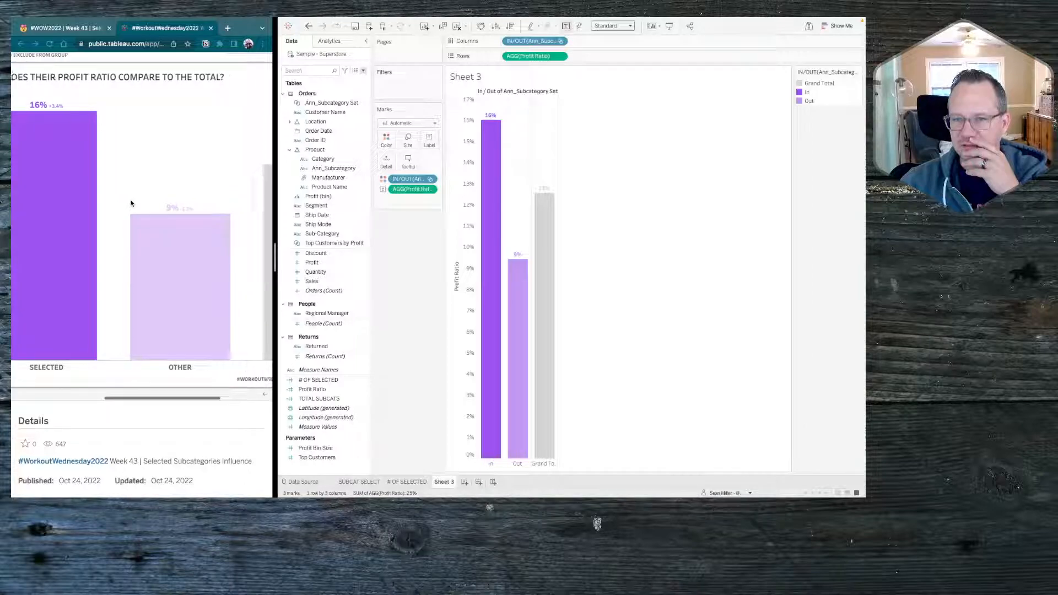
scroll(131, 203, right, 3)
scroll(131, 203, left, 2)
scroll(131, 203, left, 1)
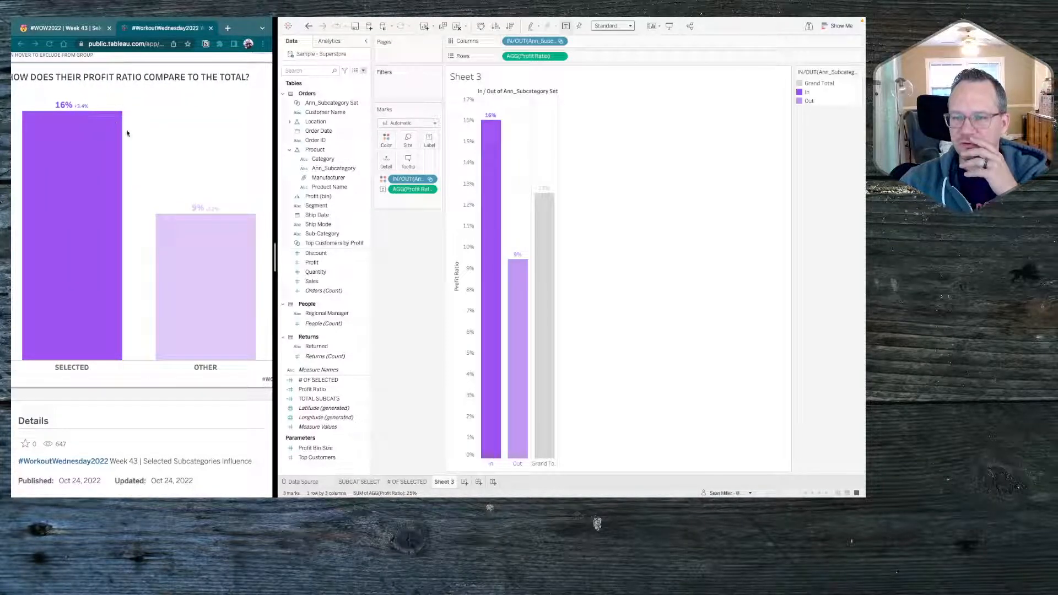
scroll(197, 221, right, 5)
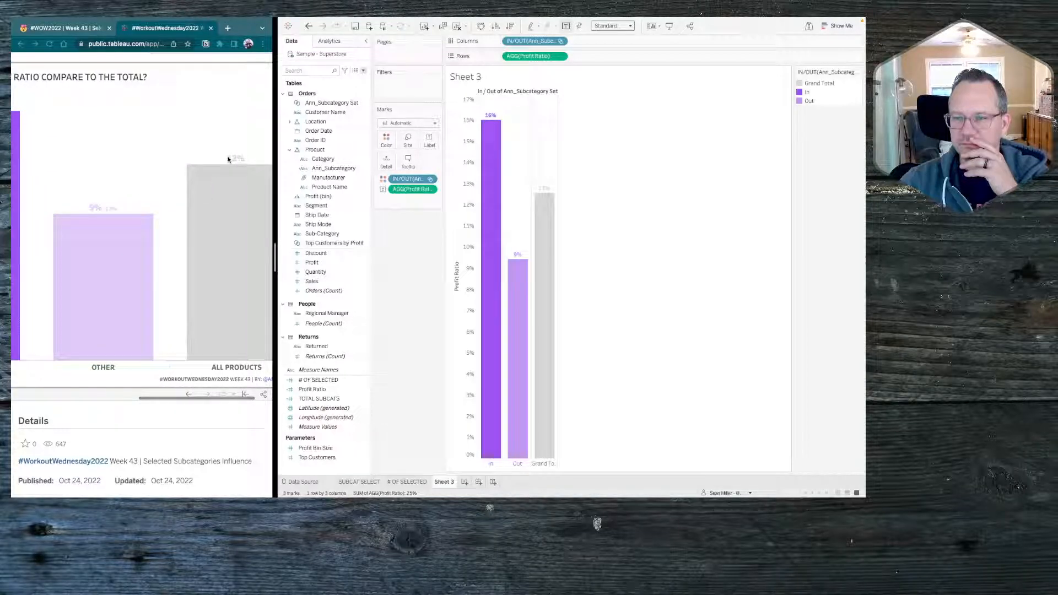
scroll(127, 209, left, 5)
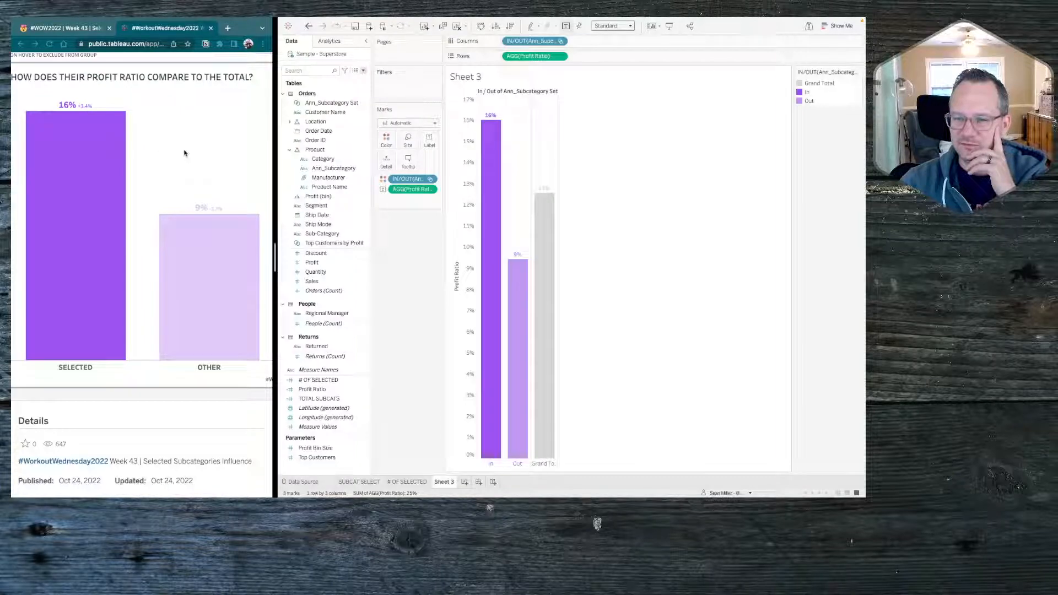
scroll(184, 153, right, 1)
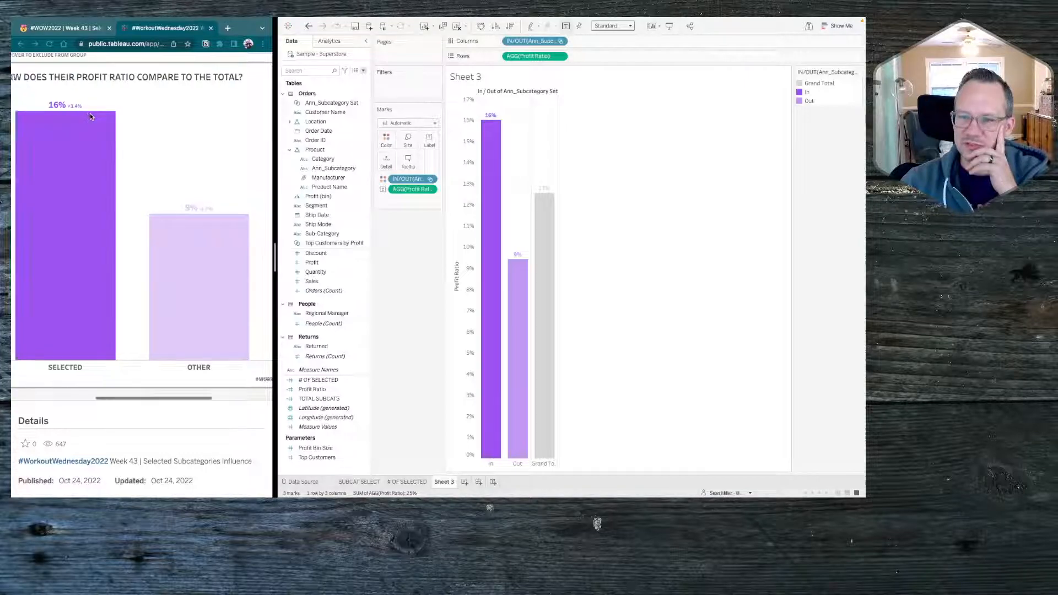
scroll(90, 113, right, 5)
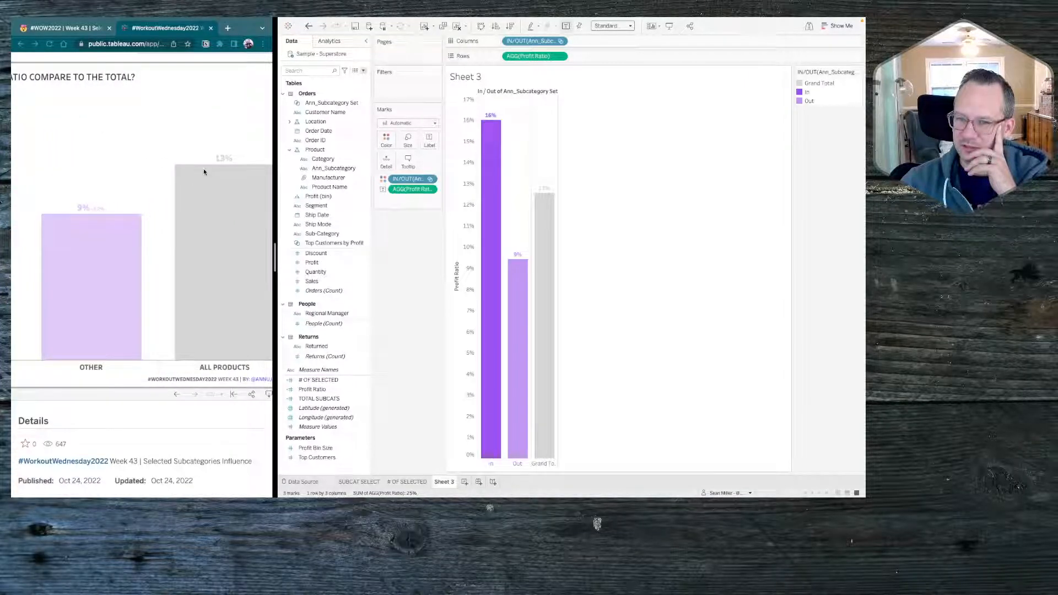
scroll(204, 171, left, 5)
scroll(204, 172, right, 5)
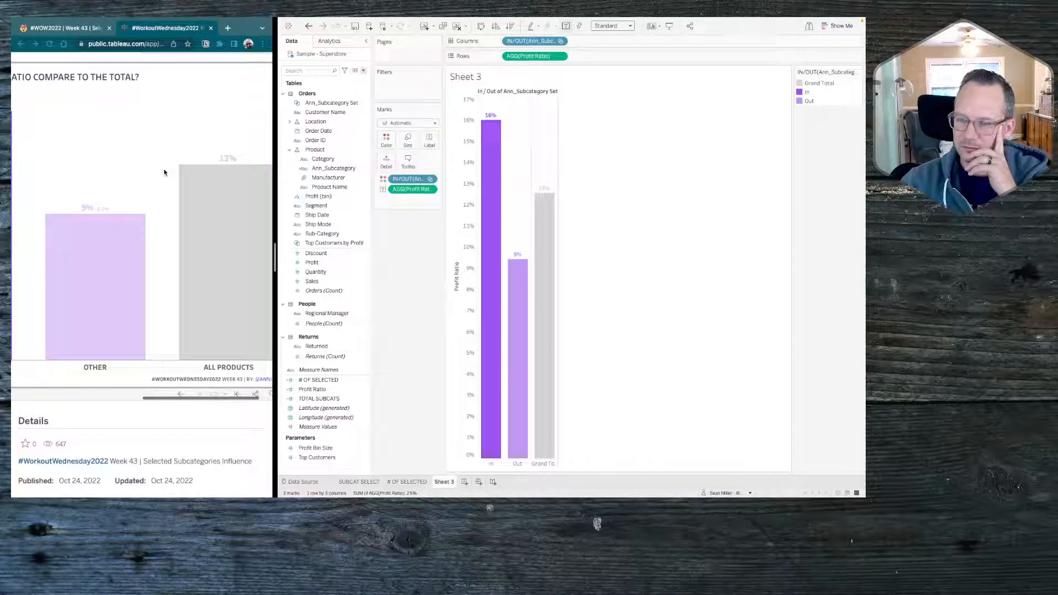
scroll(163, 170, left, 6)
scroll(141, 122, right, 5)
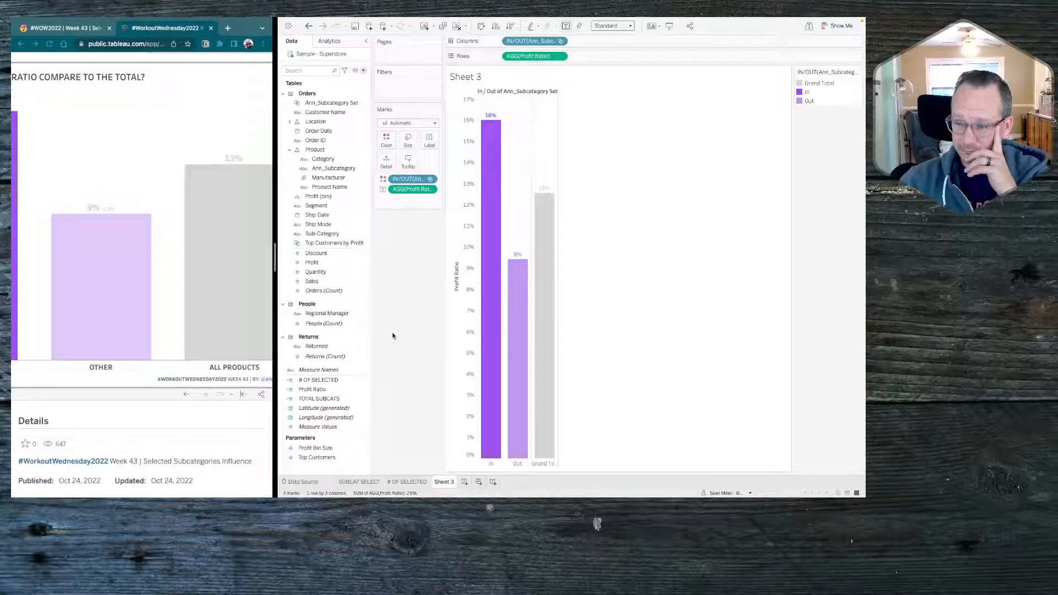
Step: Create a new calculated field and begin its formula with [Profit Ratio]
click(332, 458)
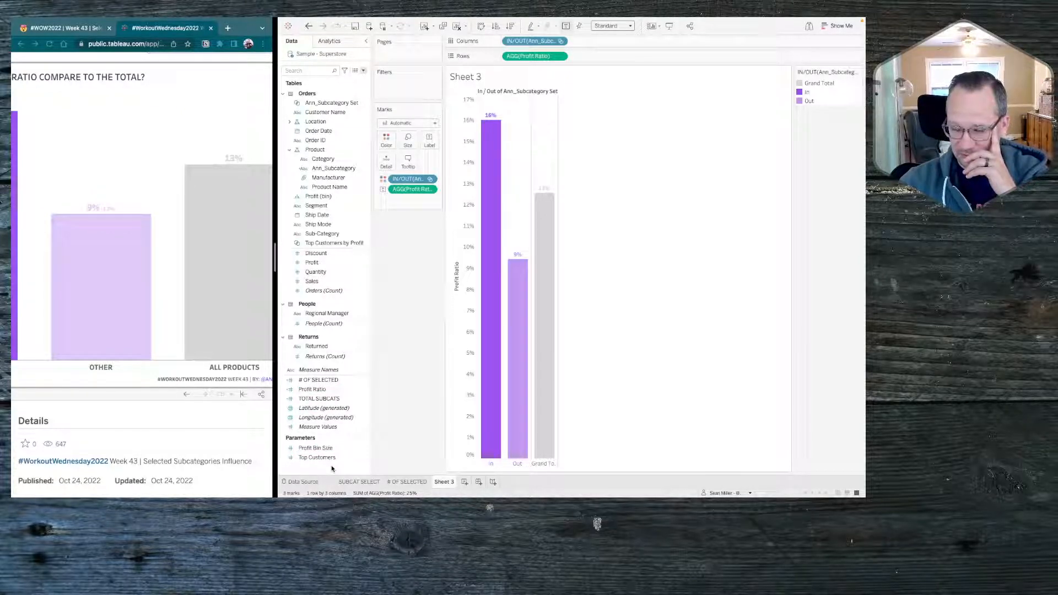
right_click(333, 468)
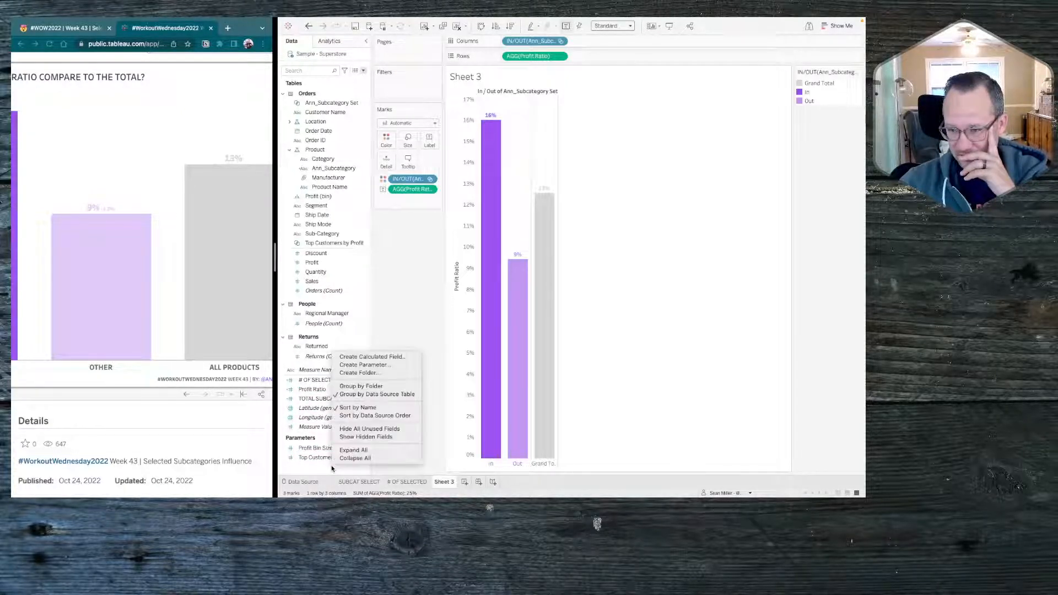
click(369, 358)
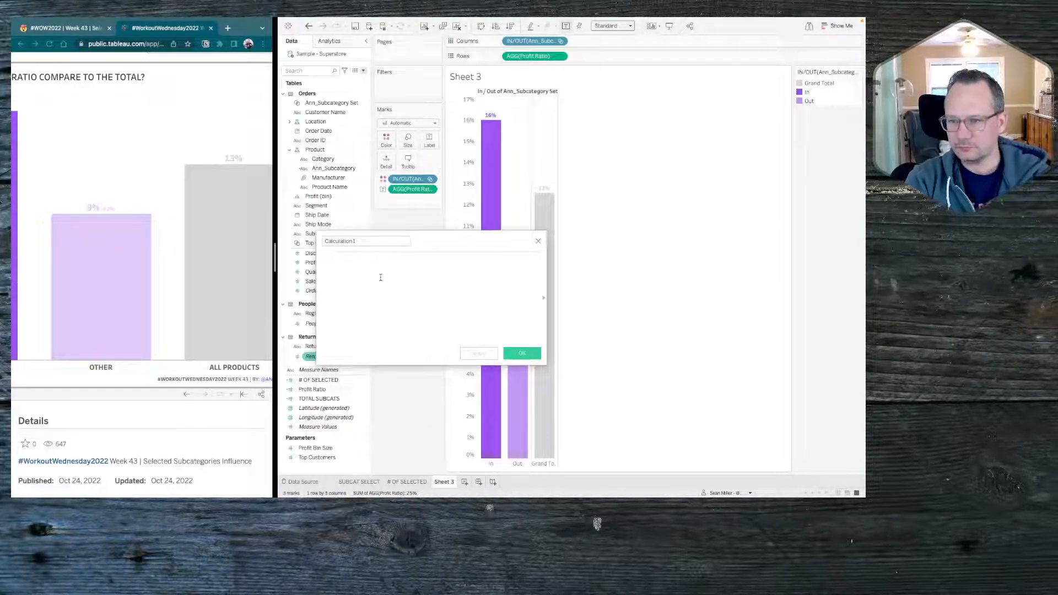
text([)
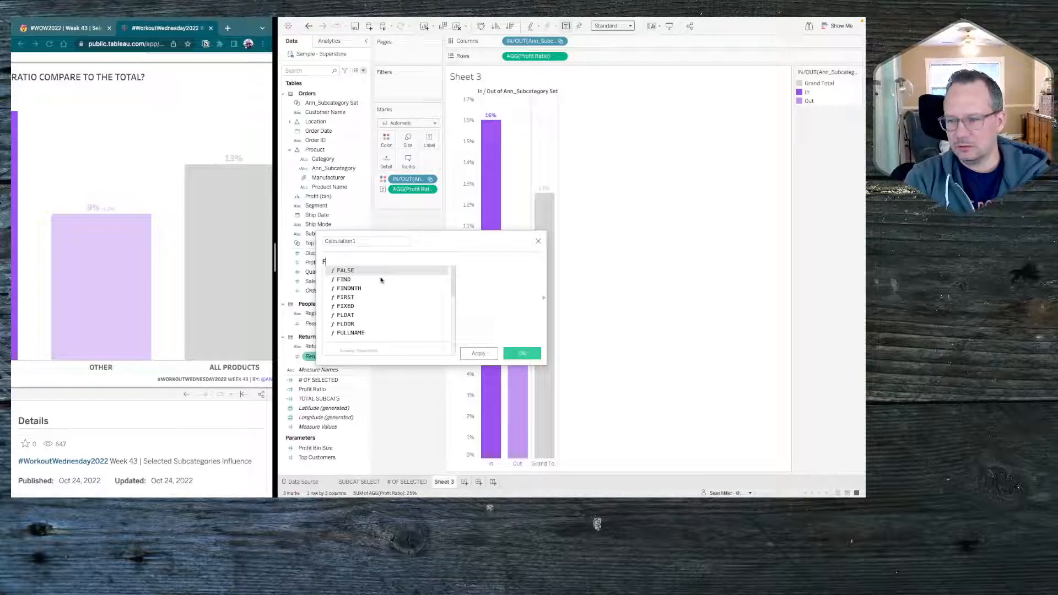
key(BackSpace)
text(PROF)
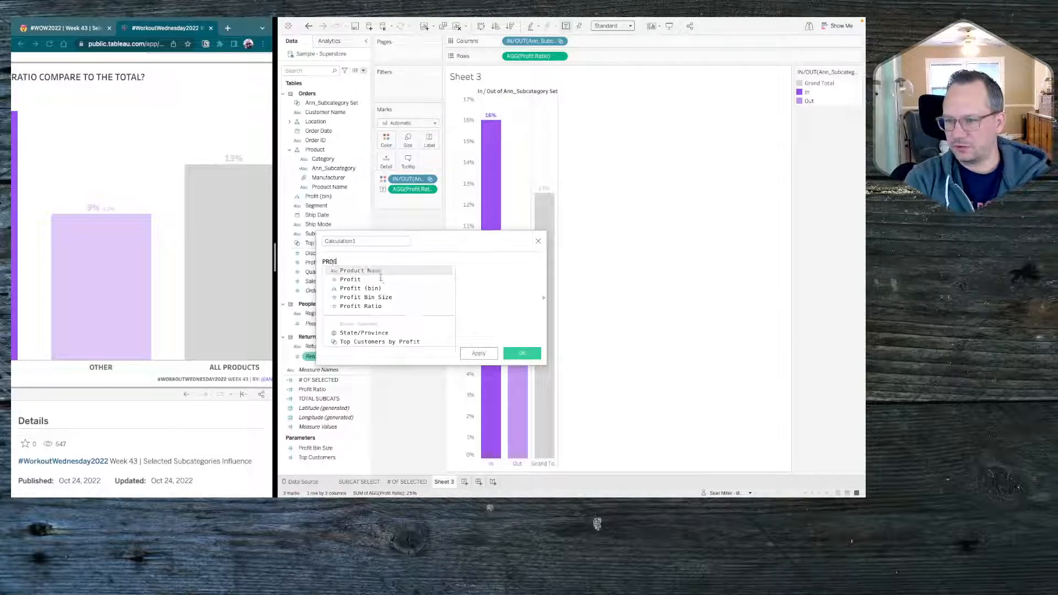
key(Down)
key(Down)
key(Down)
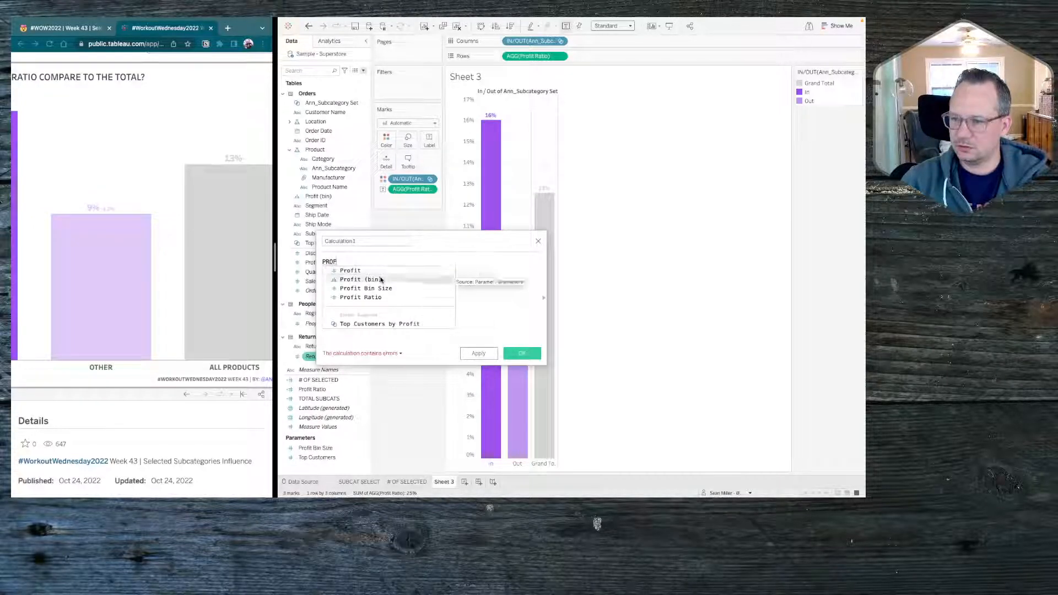
key(Return)
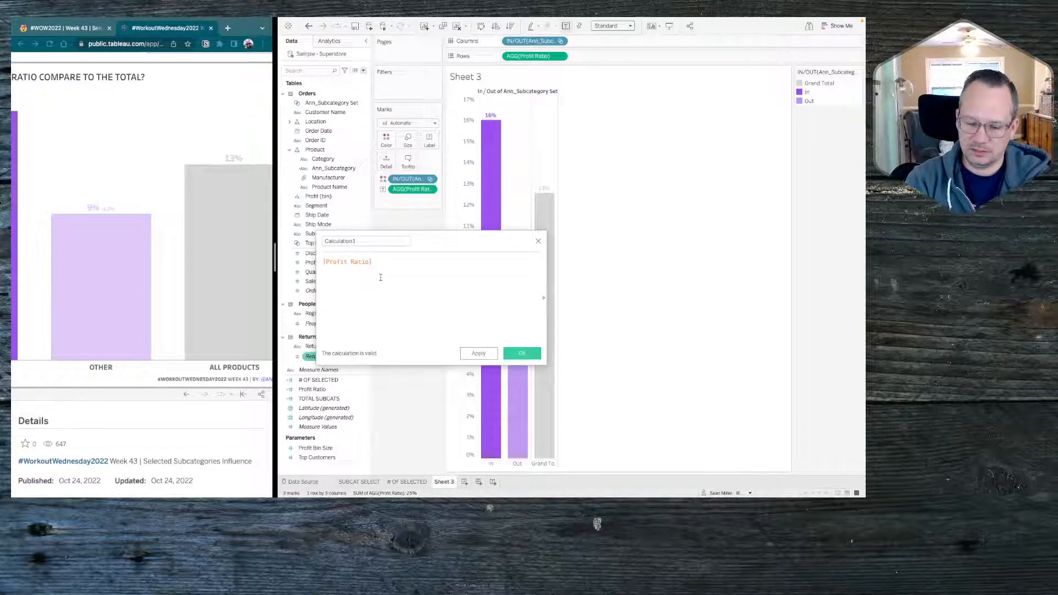
Step: Complete the formula as [Profit Ratio]-TOTAL([Profit Ratio]) to get each bar's difference from the overall ratio
text(-)
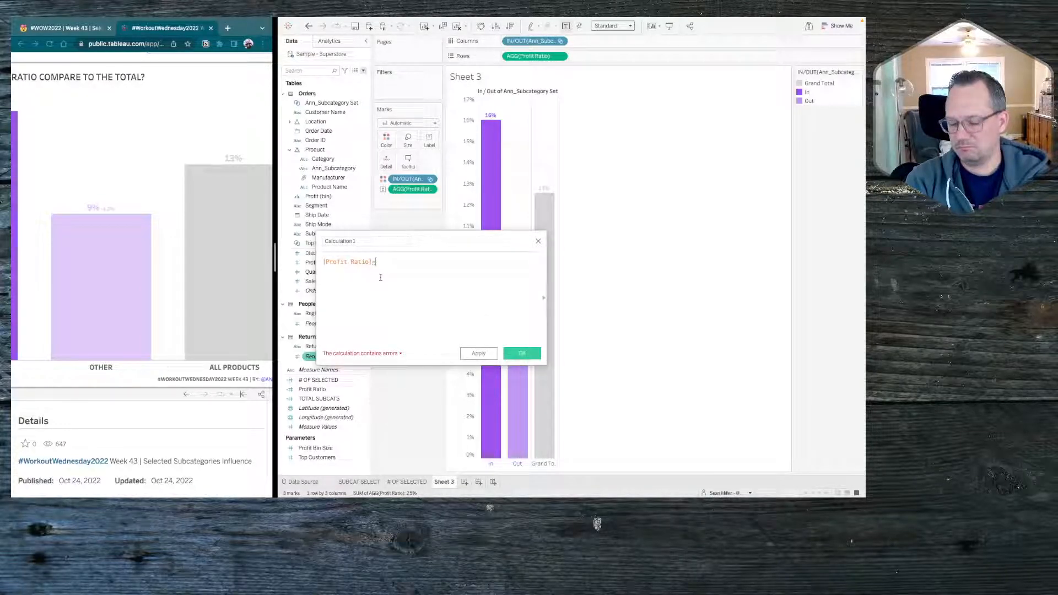
text(TOT)
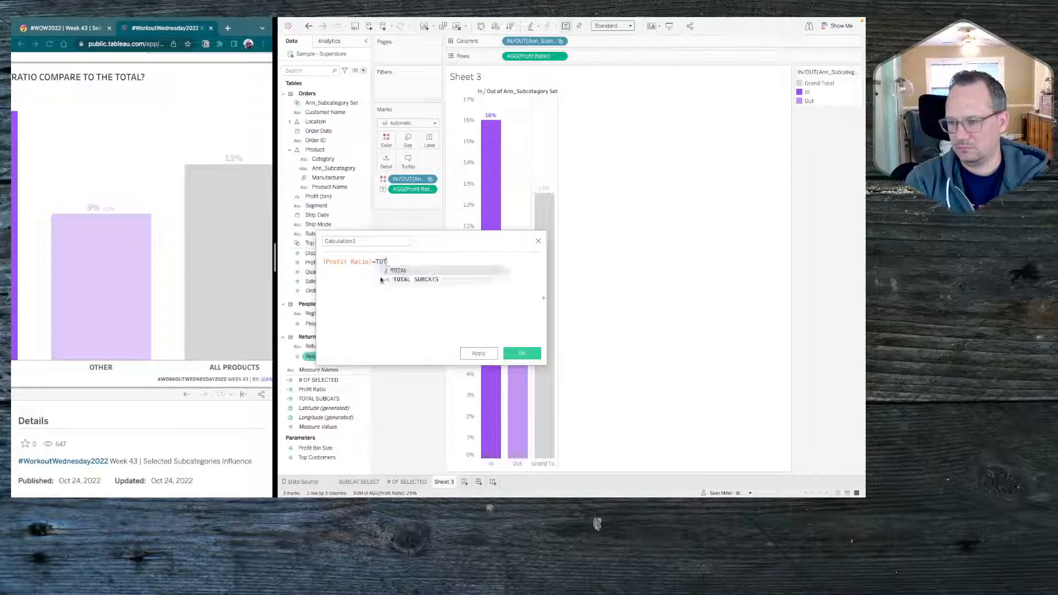
key(Return)
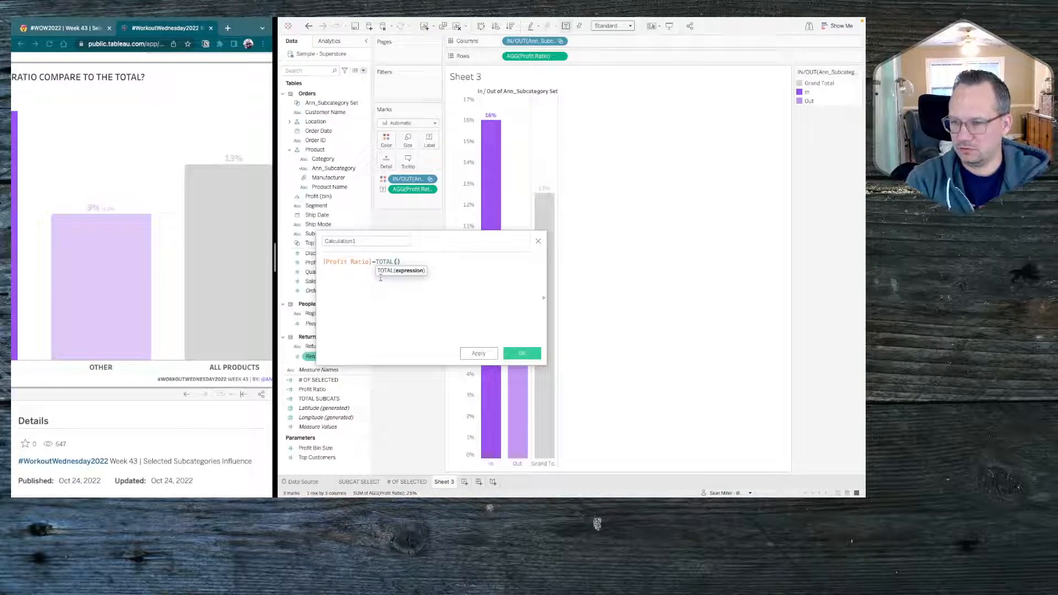
text(PRO)
key(Down)
key(Down)
key(Down)
key(Down)
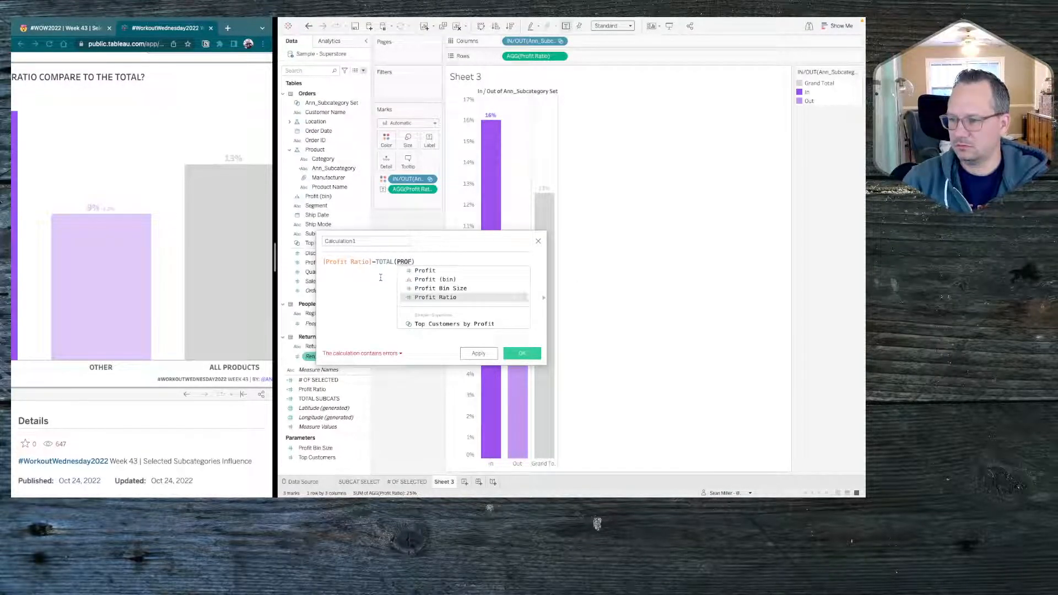
key(Return)
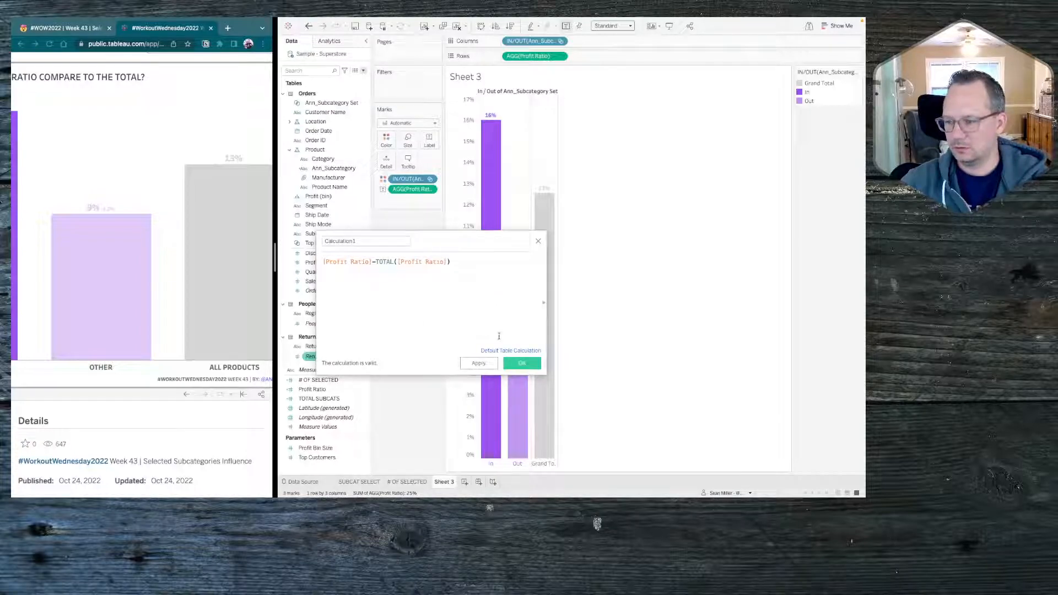
Step: Save the calculated field under the name PR VAR and add it to the bar labels
click(366, 241)
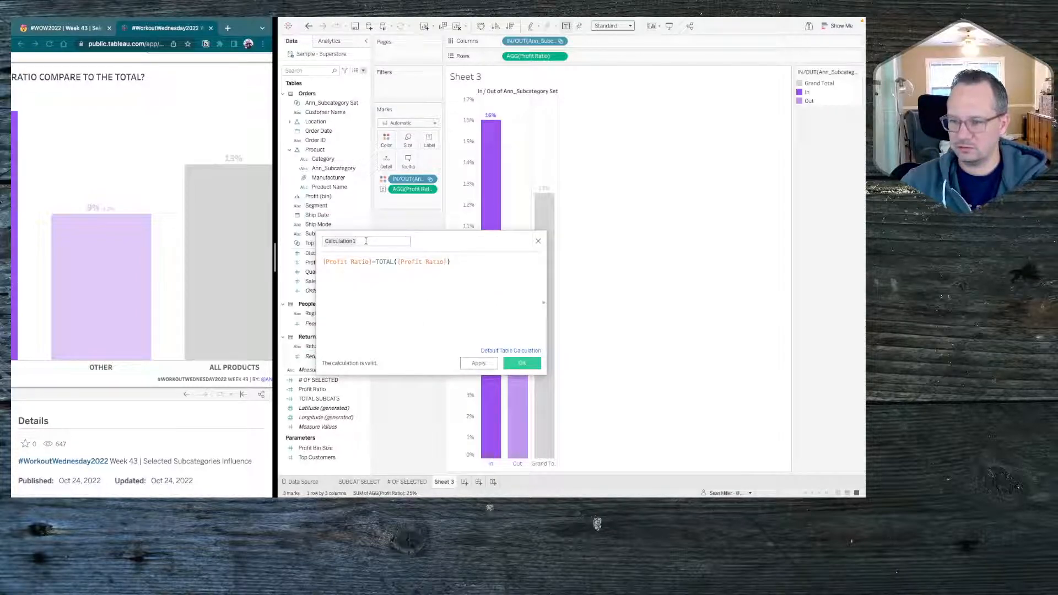
text(PR VAR)
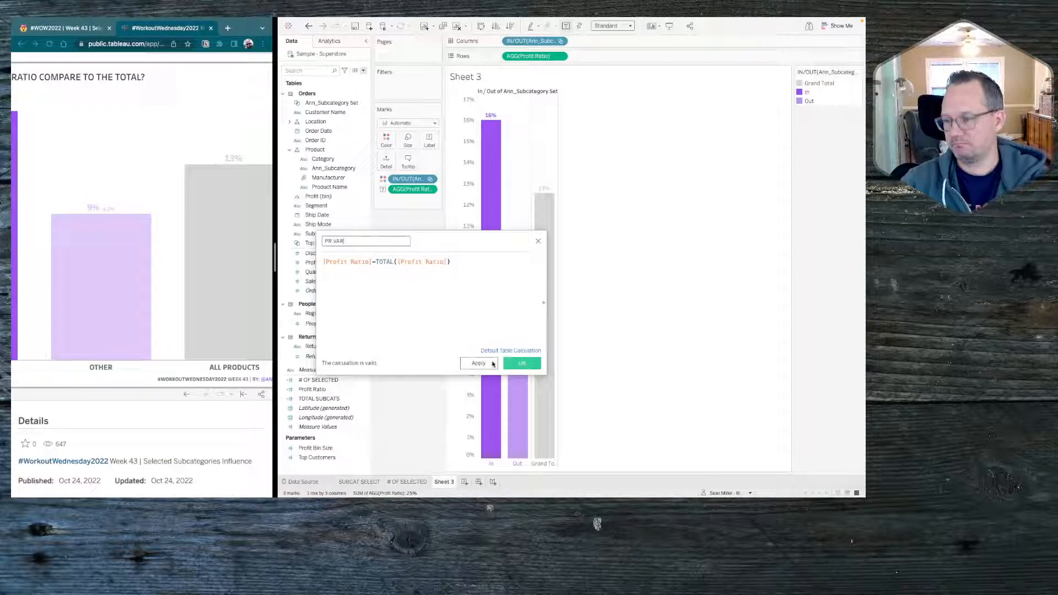
click(515, 366)
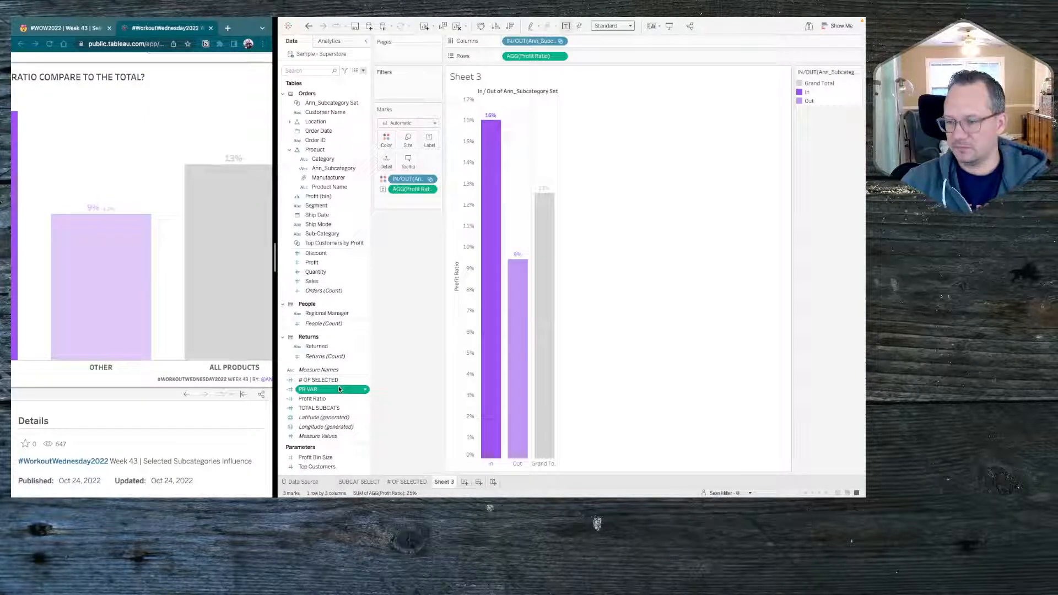
drag(339, 389, 431, 142)
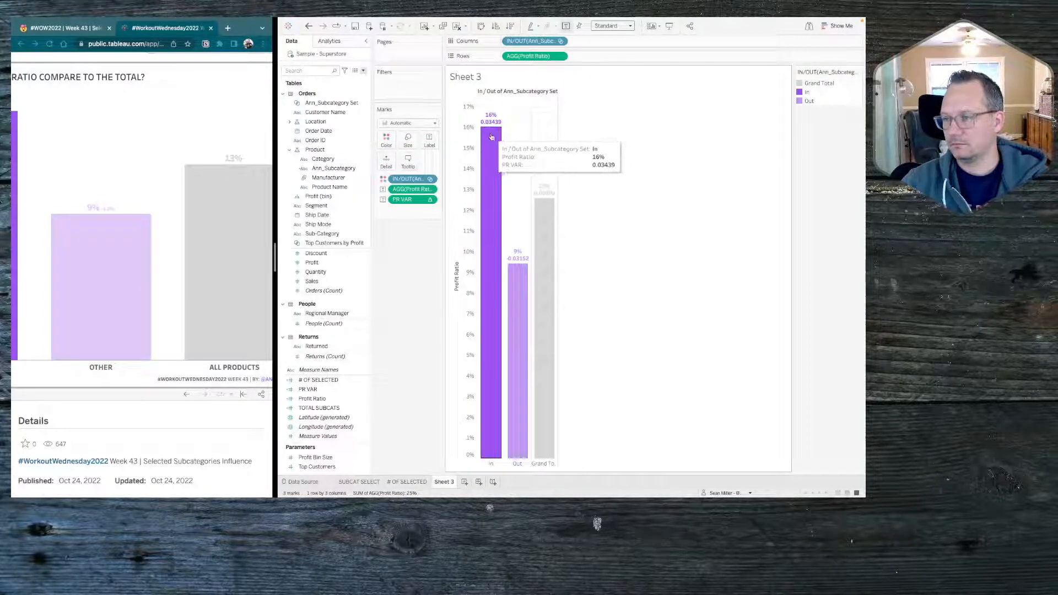
mouse_move(544, 195)
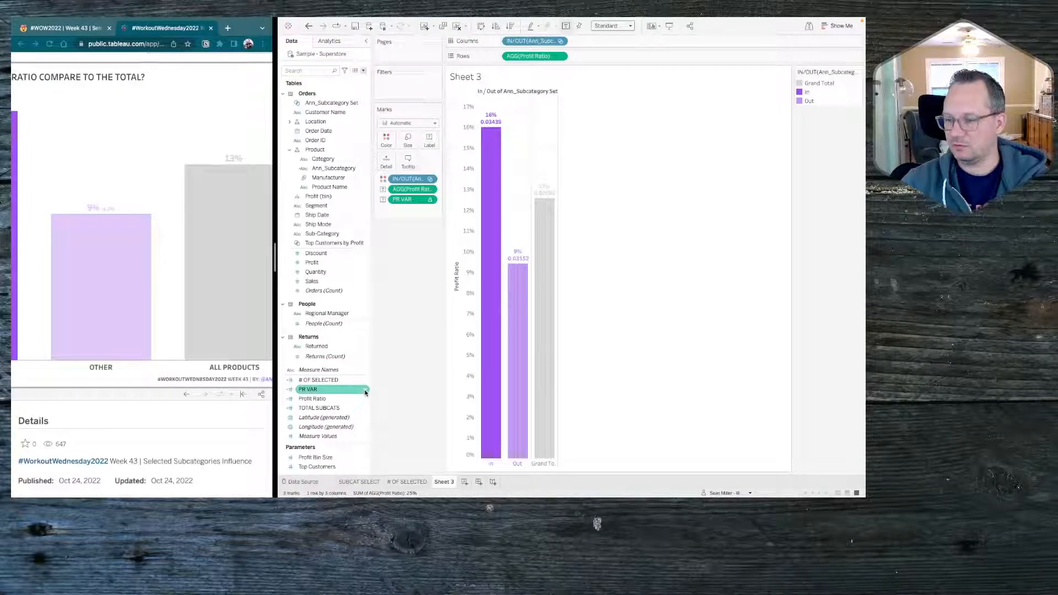
Step: Set the default number format of PR VAR to Percentage with 1 decimal place
right_click(321, 389)
mouse_move(361, 339)
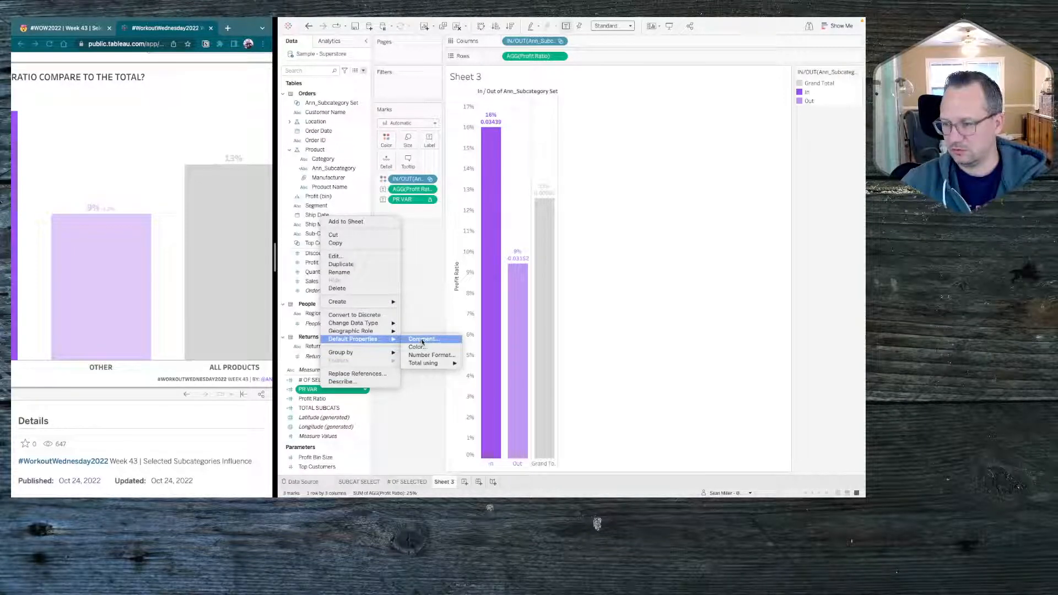
click(433, 356)
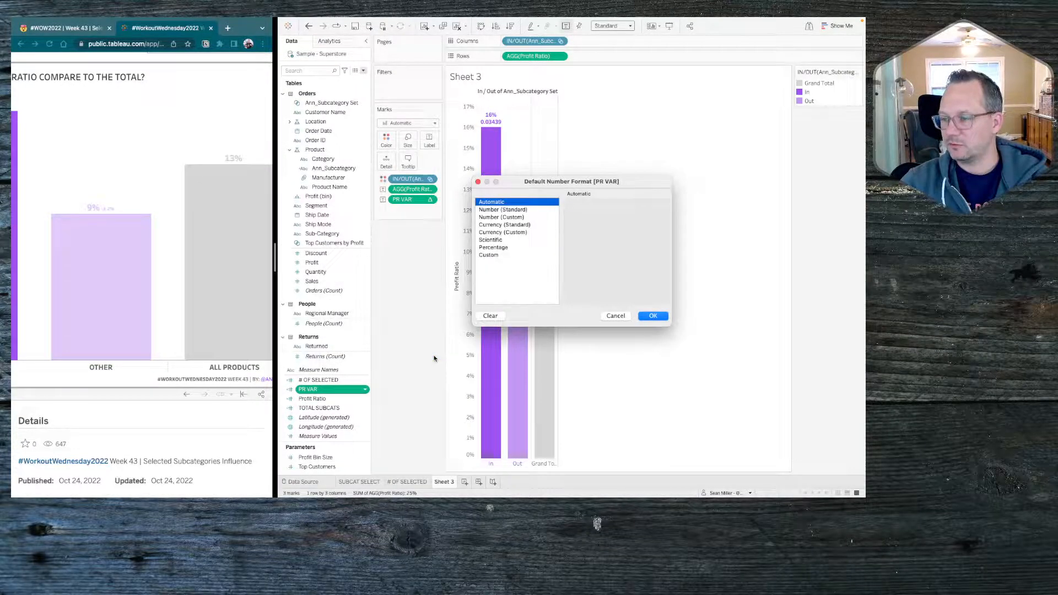
click(507, 247)
click(594, 220)
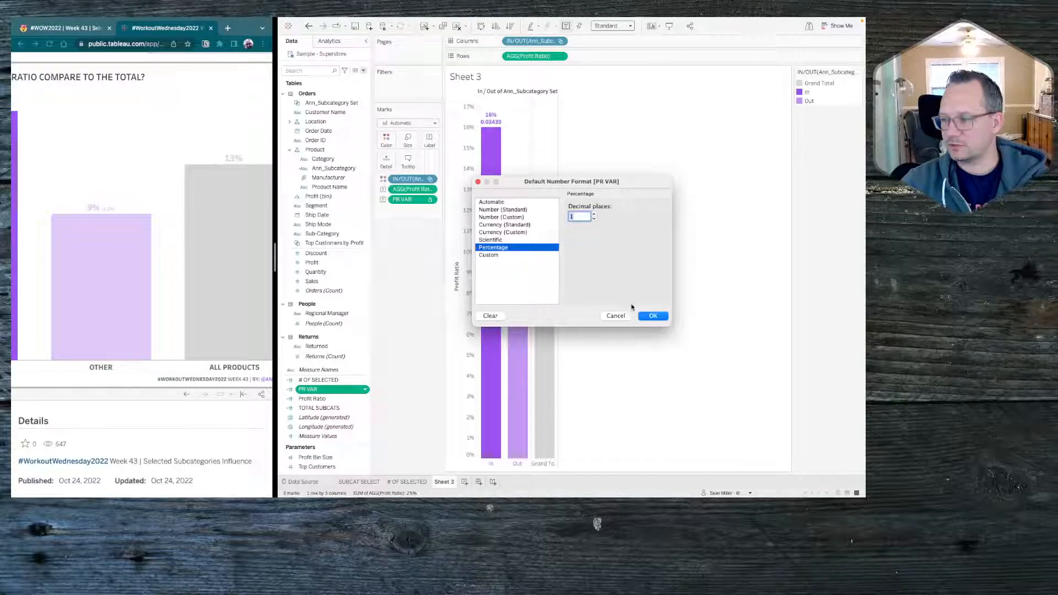
click(648, 317)
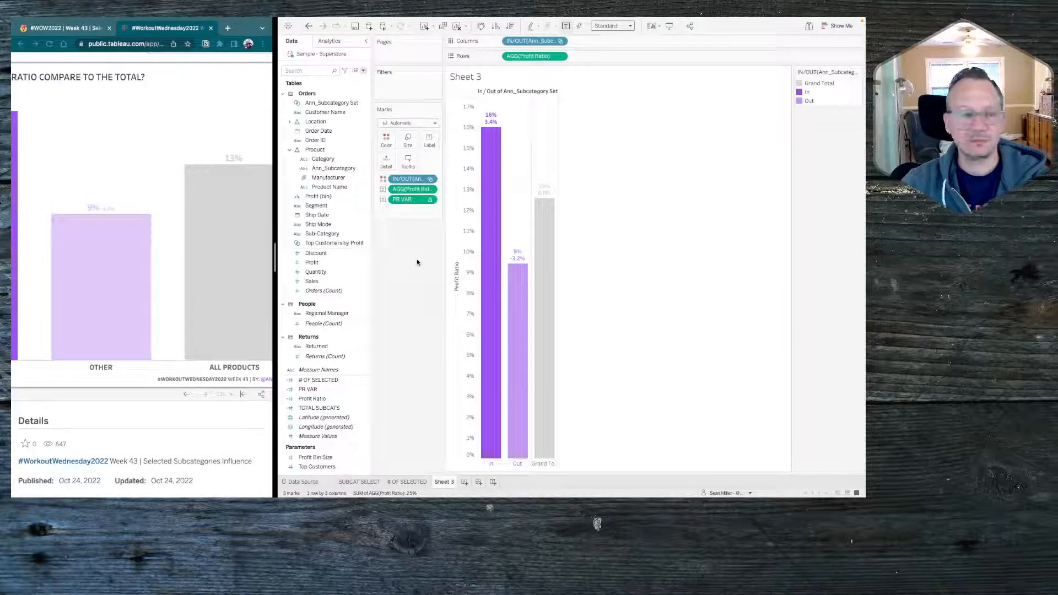
Step: Change PR VAR's default number format to the custom format +0.0%;-0.0%, matching the signed values in the reference chart
scroll(114, 230, left, 3)
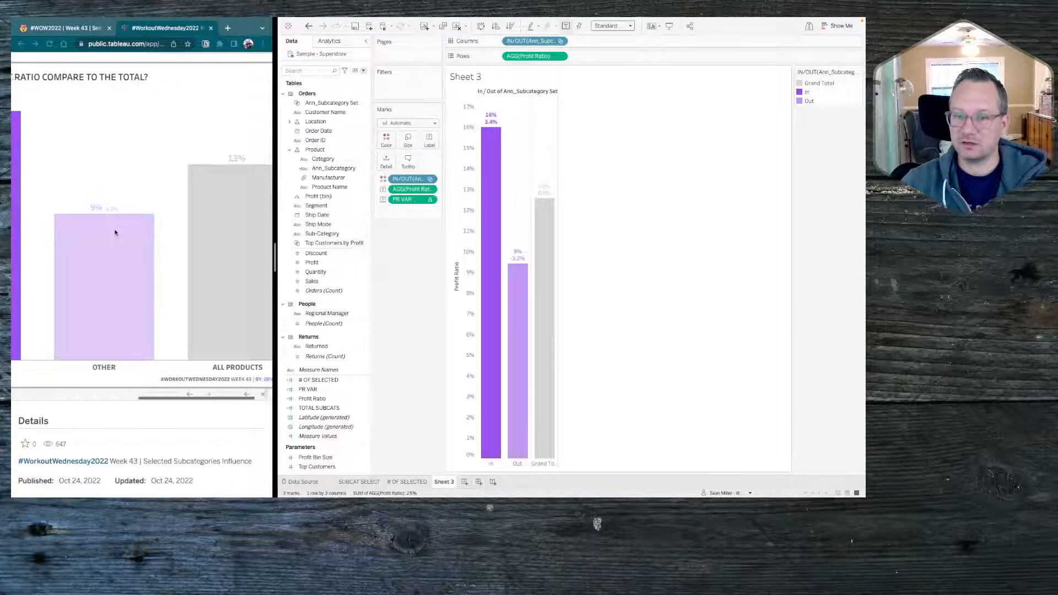
right_click(316, 390)
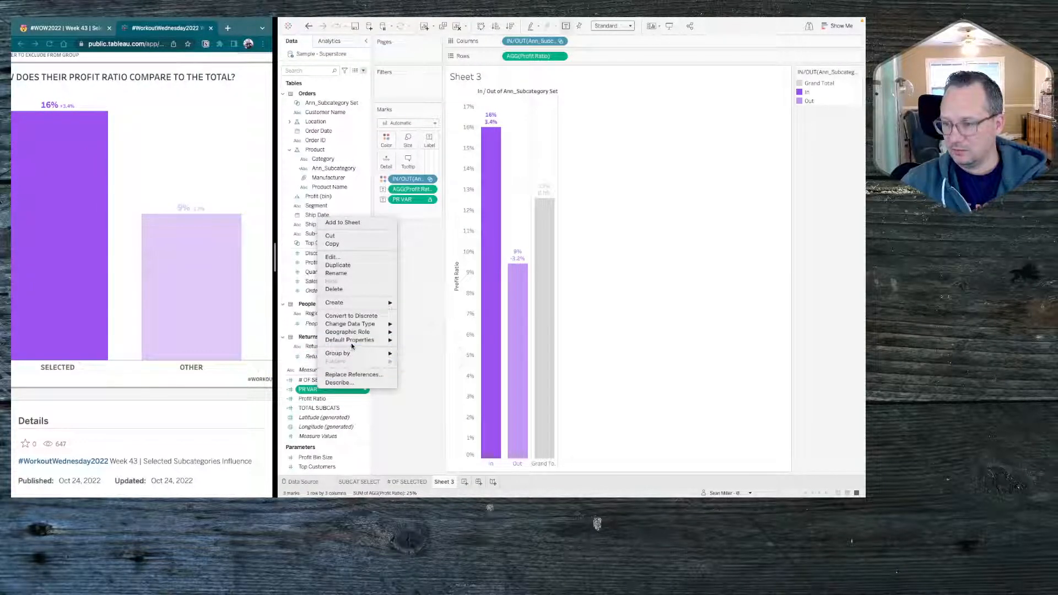
mouse_move(352, 339)
click(419, 358)
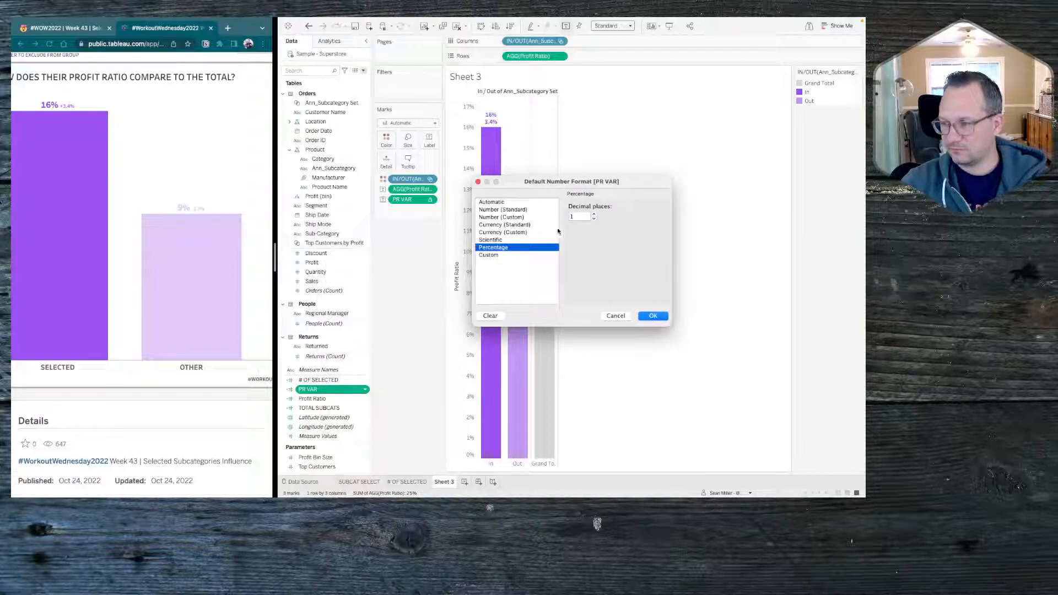
click(504, 255)
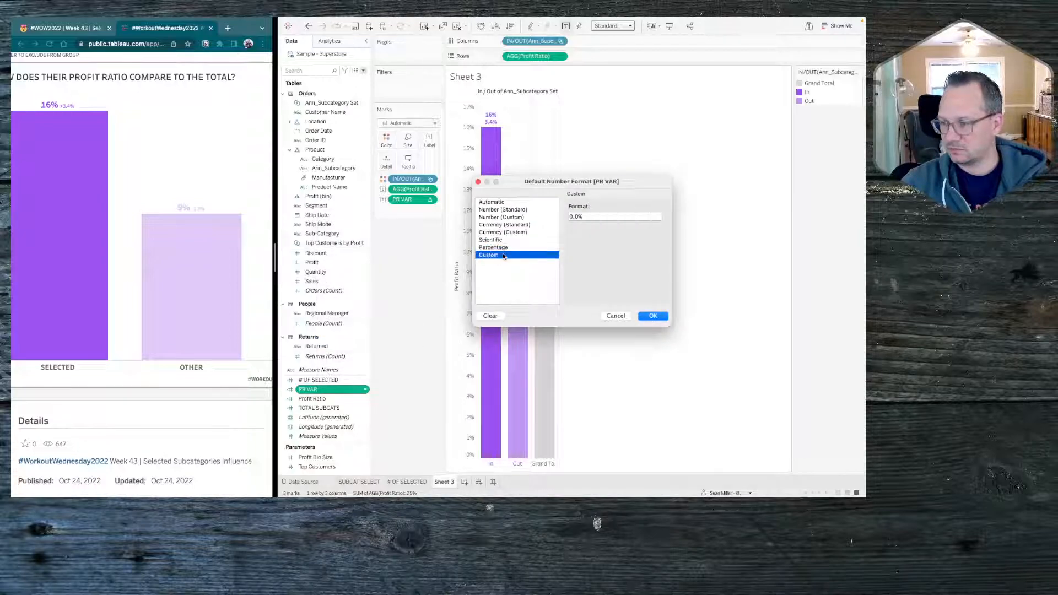
click(570, 217)
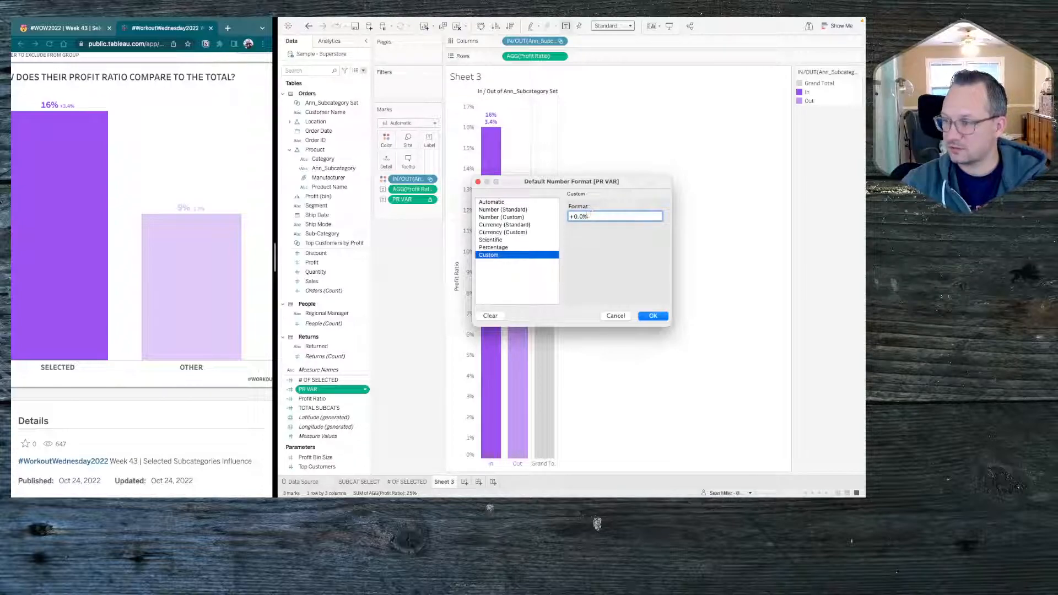
drag(588, 216, 576, 216)
key(ctrl+c)
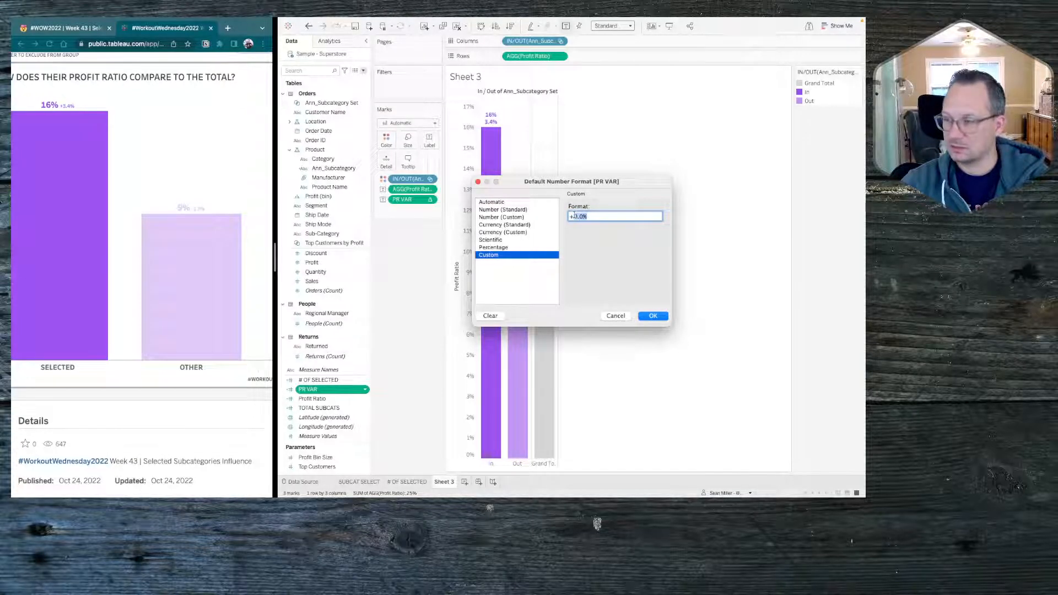
click(596, 216)
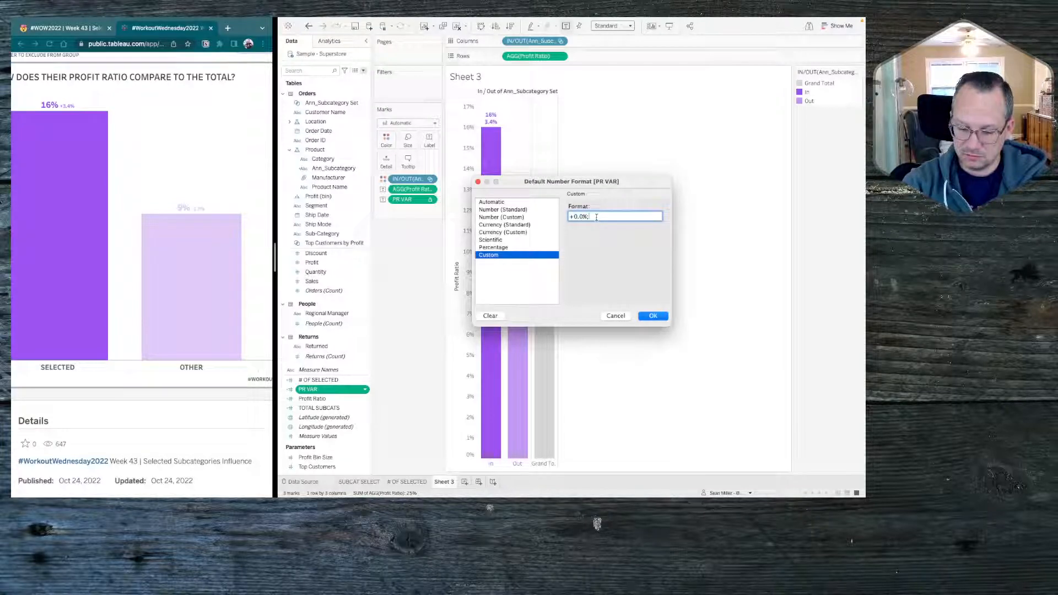
text(;)
key(ctrl+v)
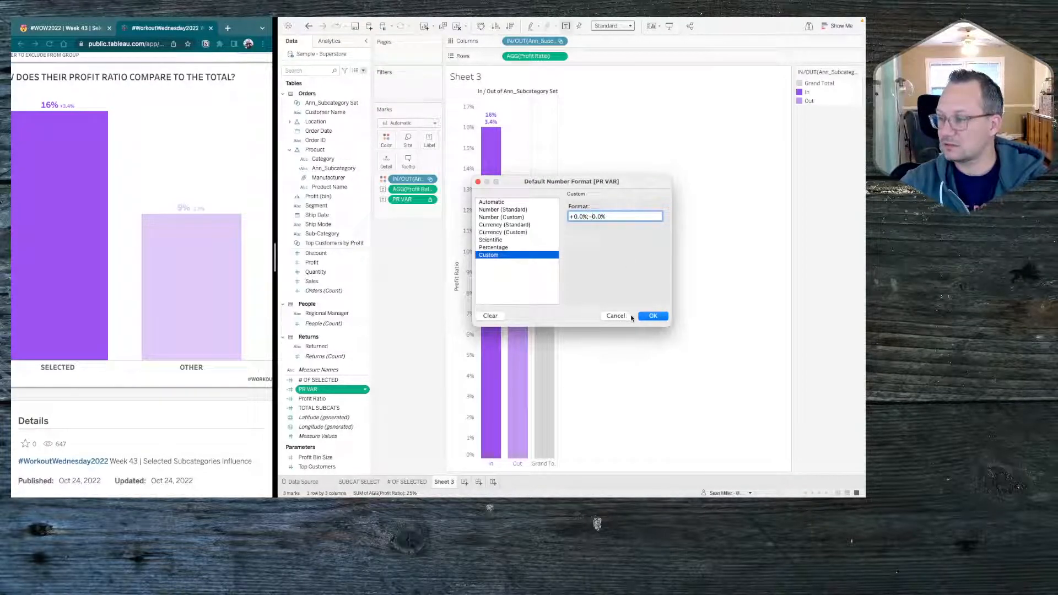
click(650, 316)
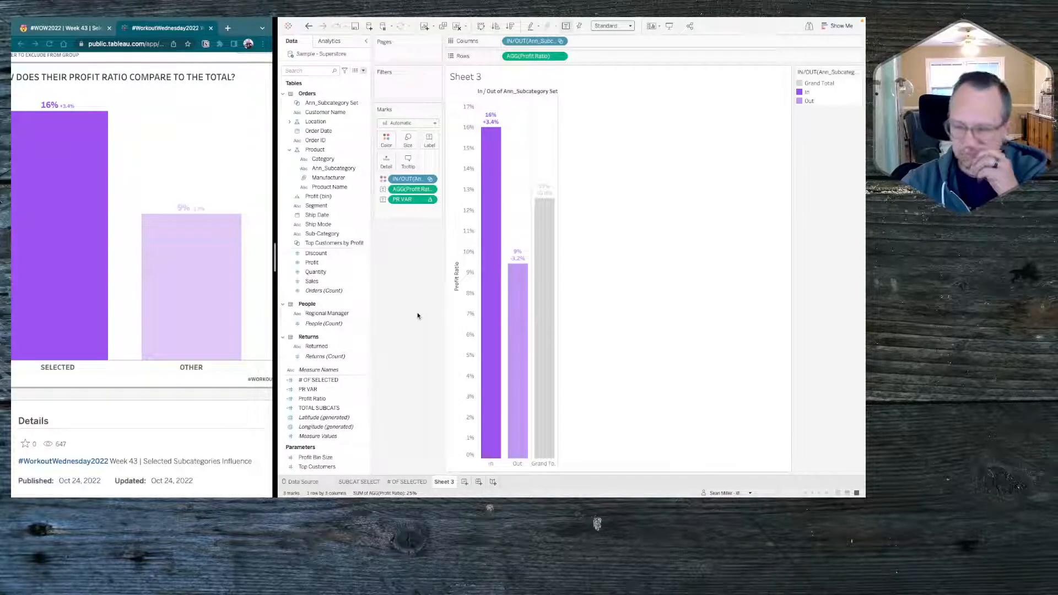
Step: Fit the bar chart to Entire View
click(330, 389)
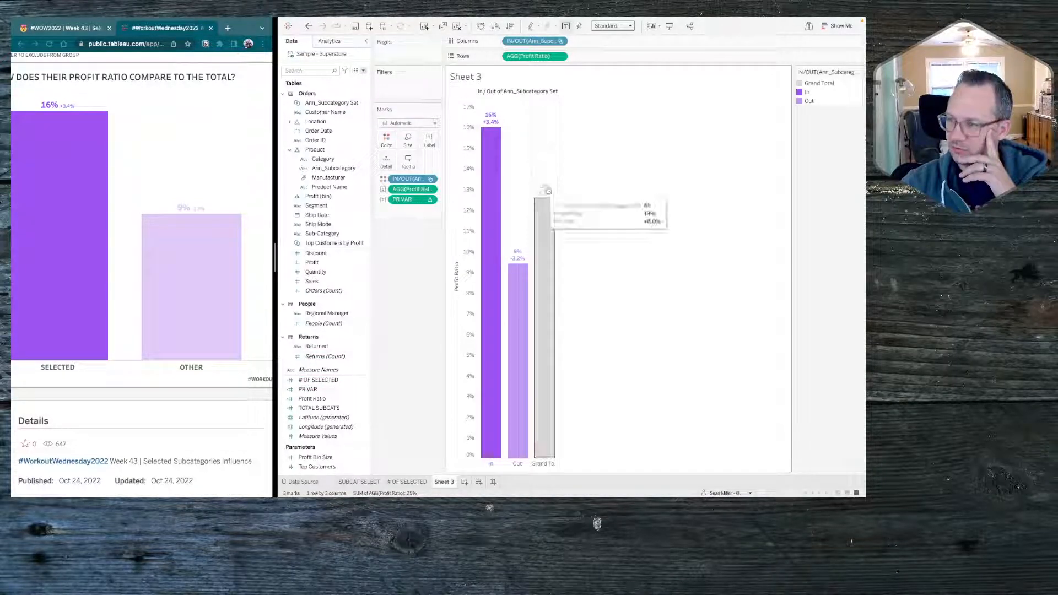
click(611, 26)
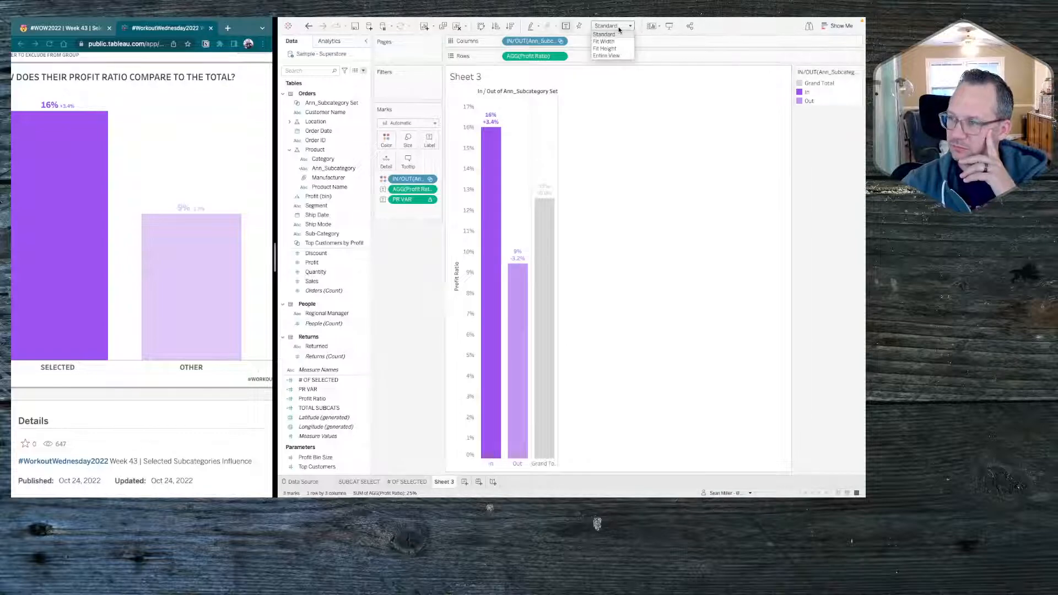
click(613, 56)
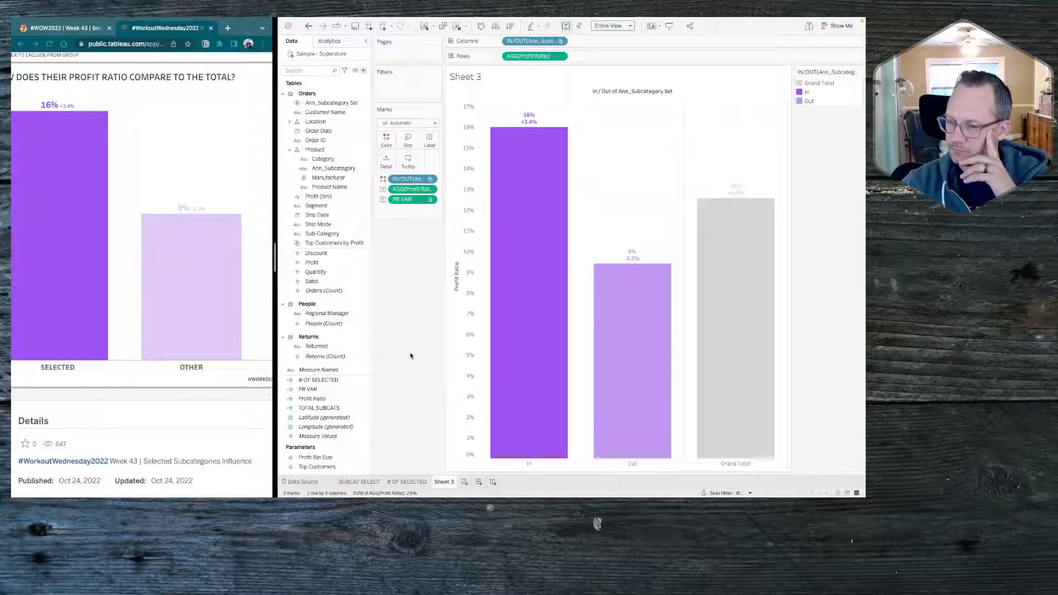
right_click(529, 463)
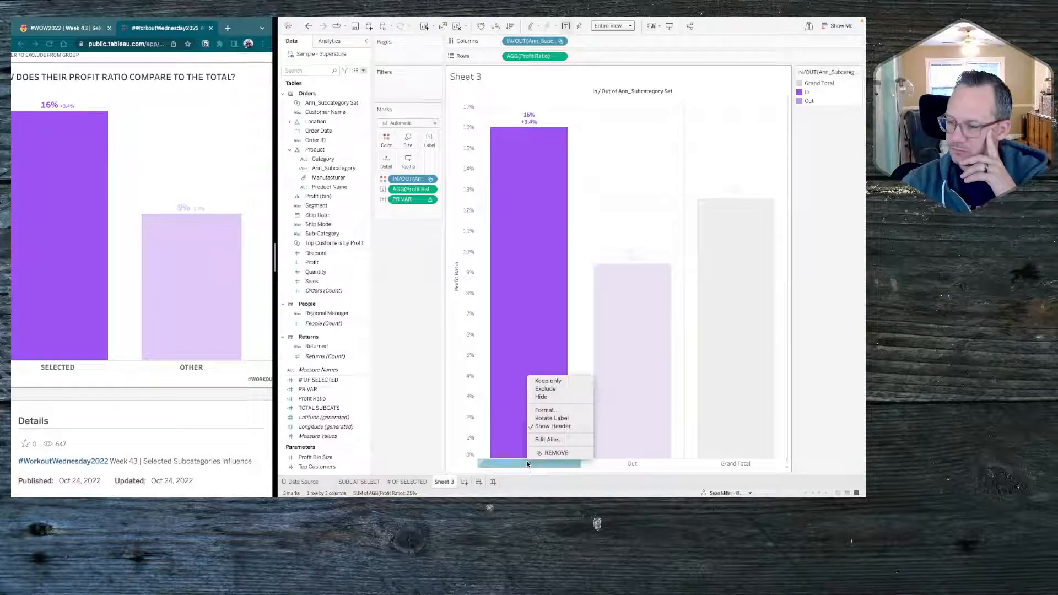
click(527, 437)
click(526, 437)
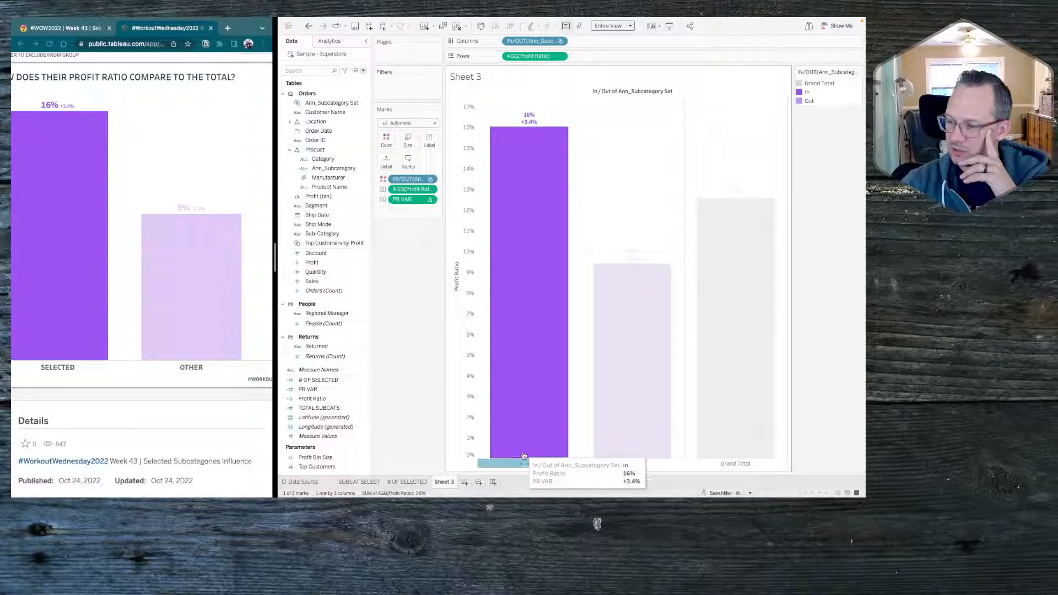
click(406, 402)
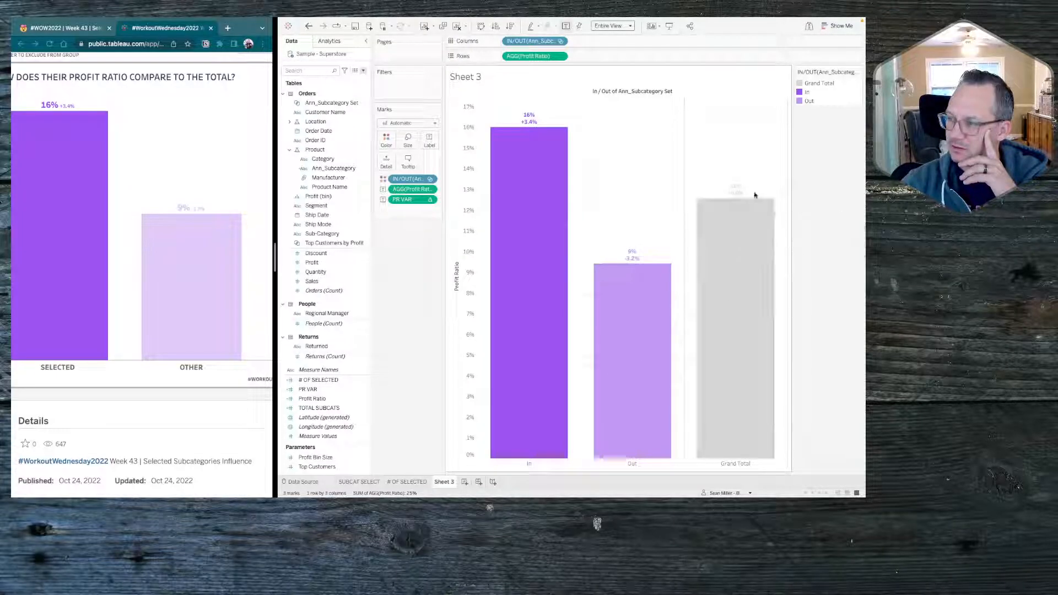
mouse_move(736, 193)
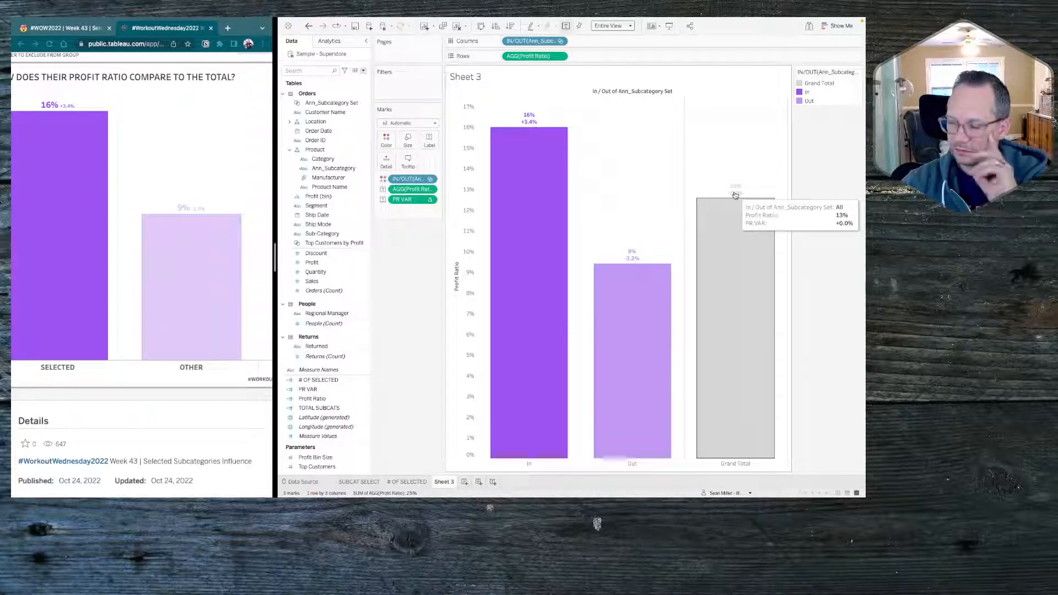
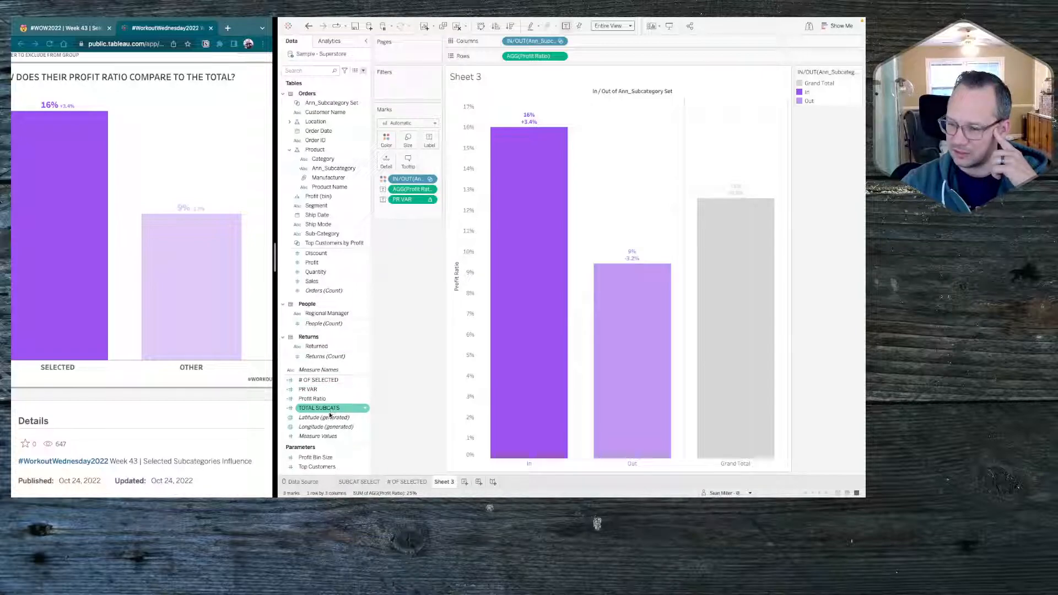
right_click(331, 389)
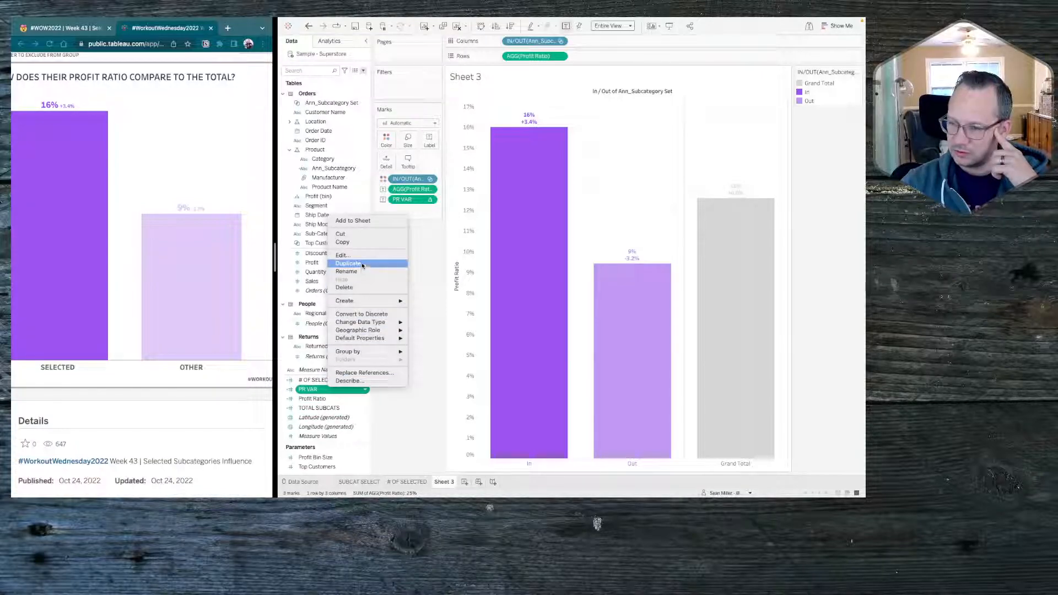
click(343, 255)
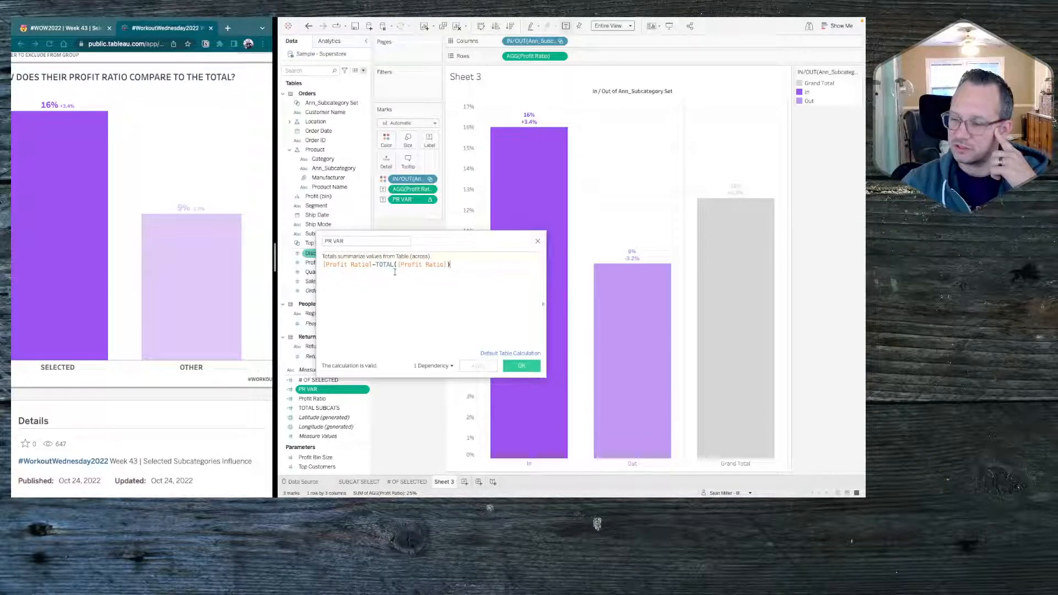
click(538, 241)
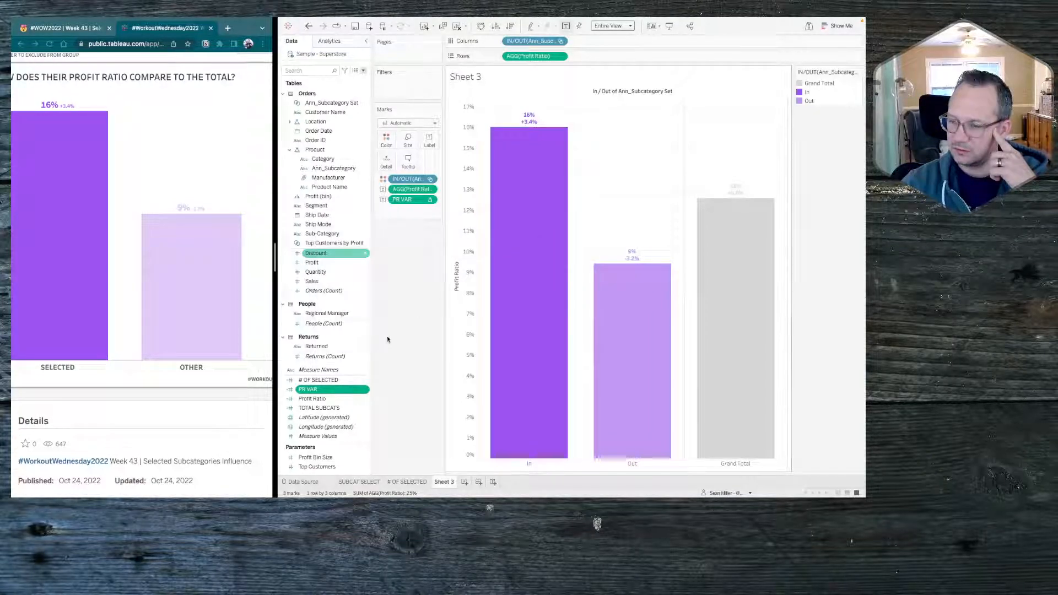
right_click(316, 389)
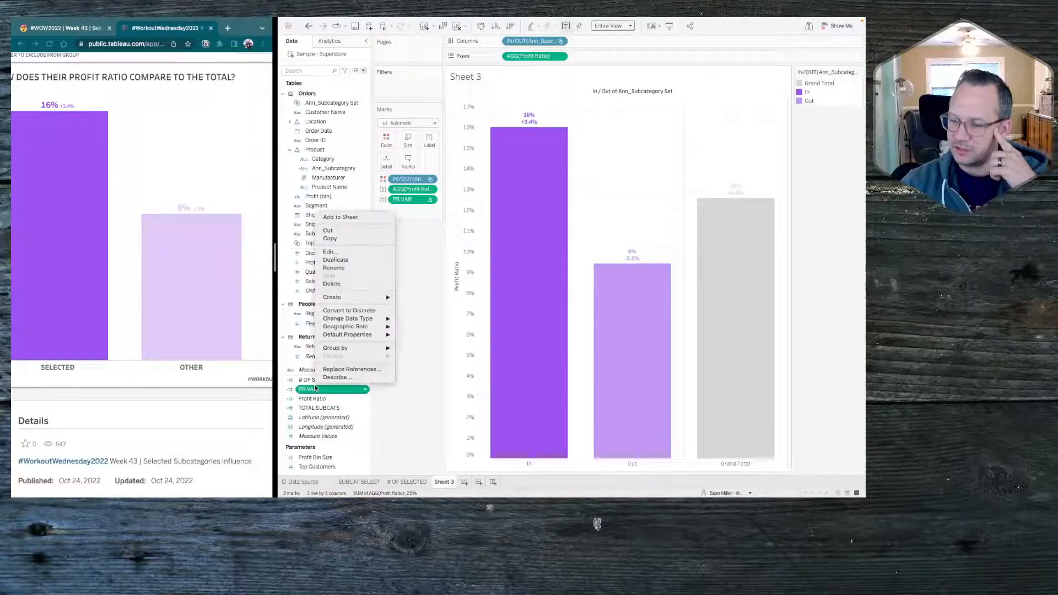
mouse_move(388, 335)
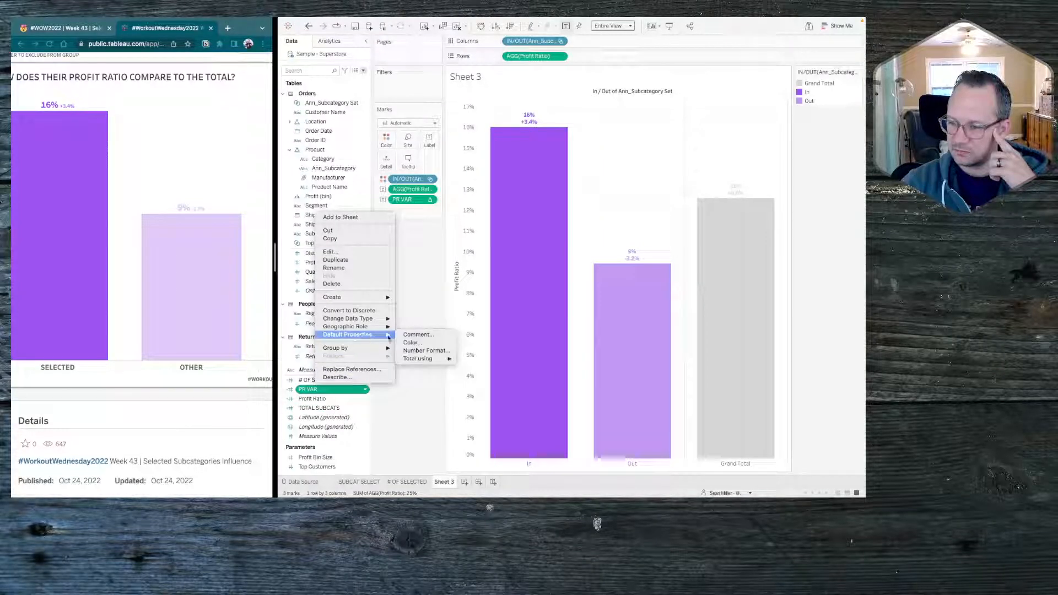
click(425, 349)
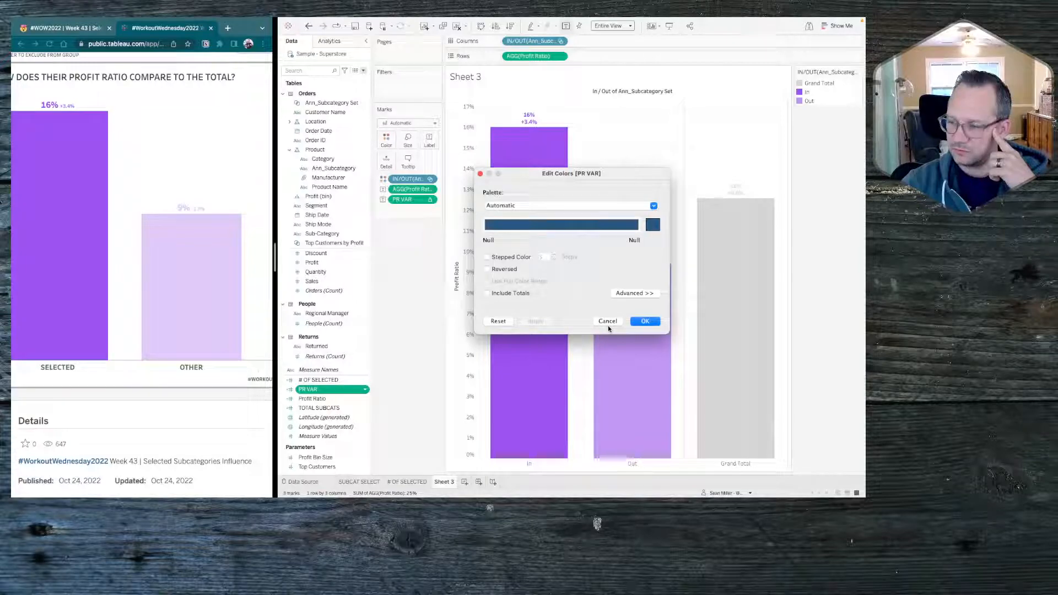
click(607, 321)
Step: Set PR VAR's default number format to the custom format +0.0%;-0.0%;" " so that zero variances are blank
right_click(331, 390)
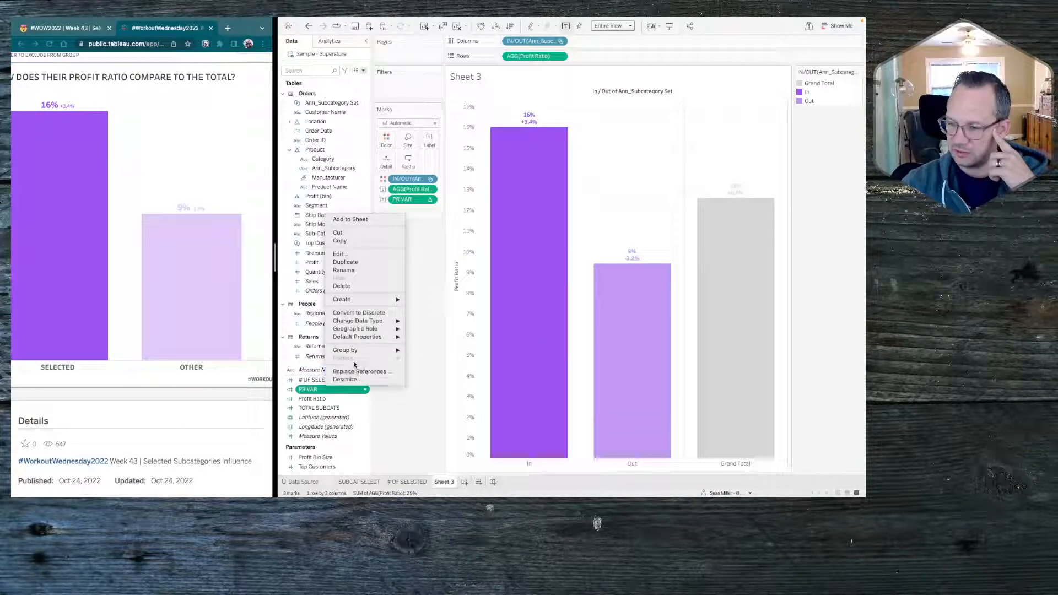
mouse_move(380, 336)
click(455, 349)
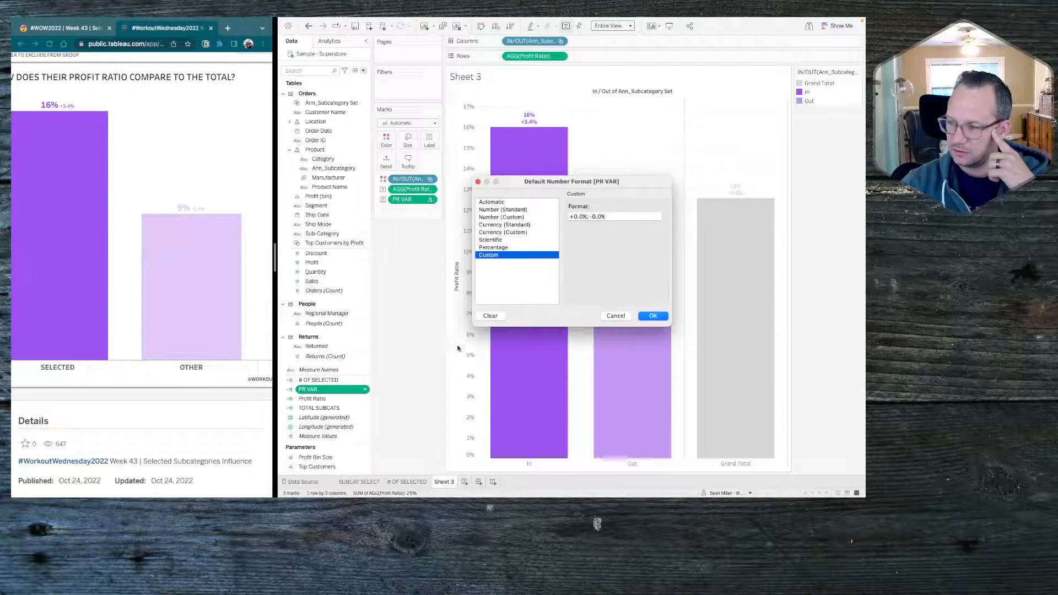
click(618, 217)
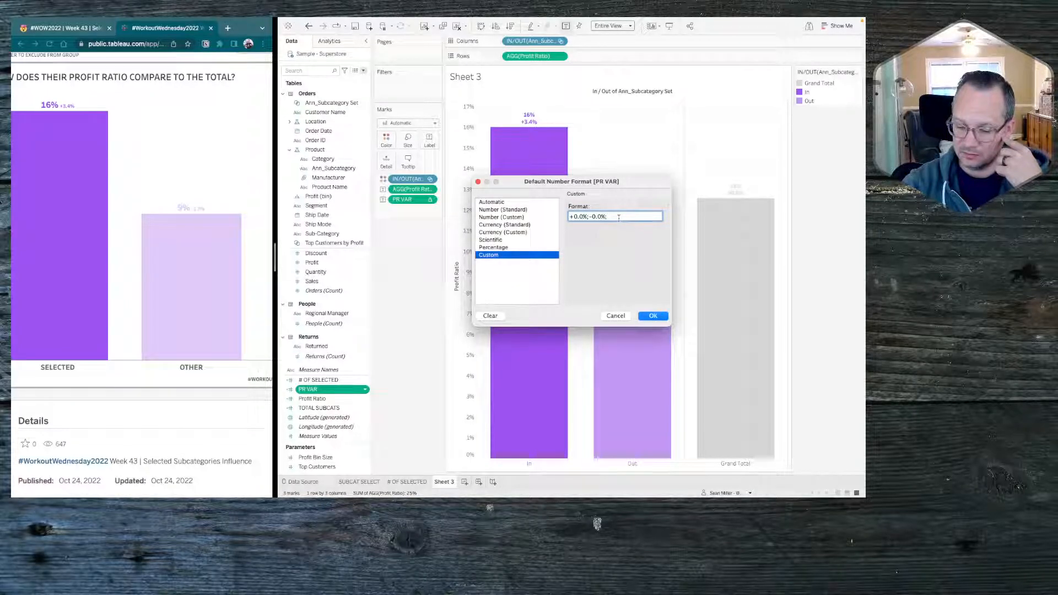
text(;" ")
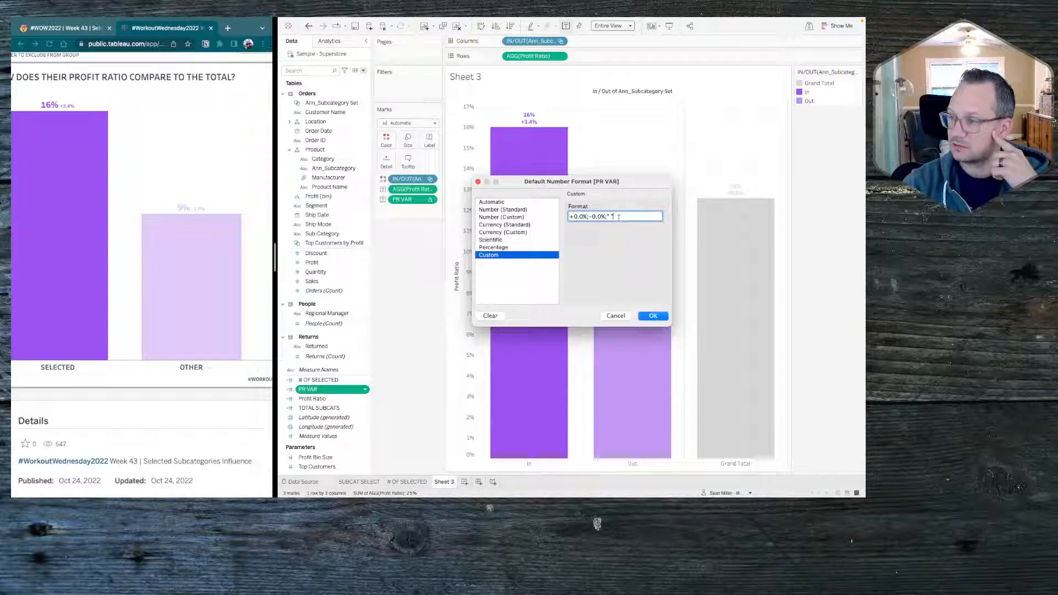
click(651, 316)
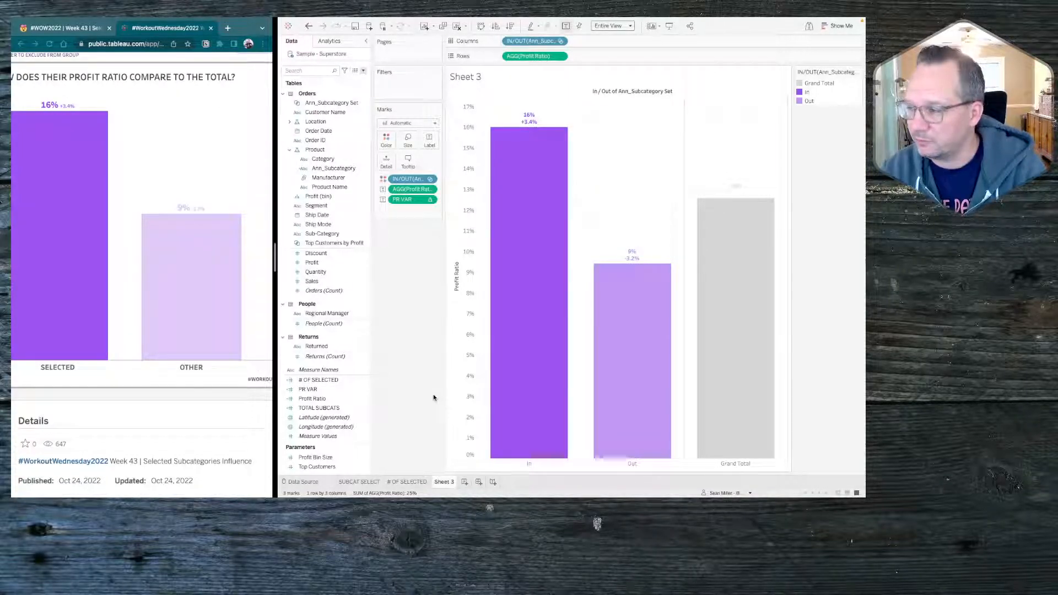
mouse_move(563, 329)
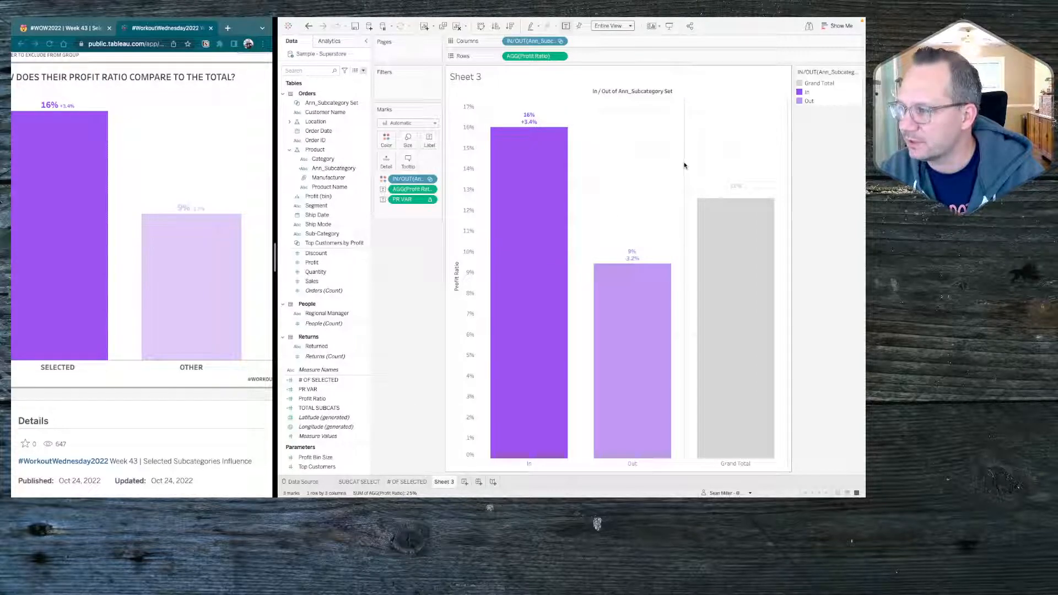
mouse_move(739, 195)
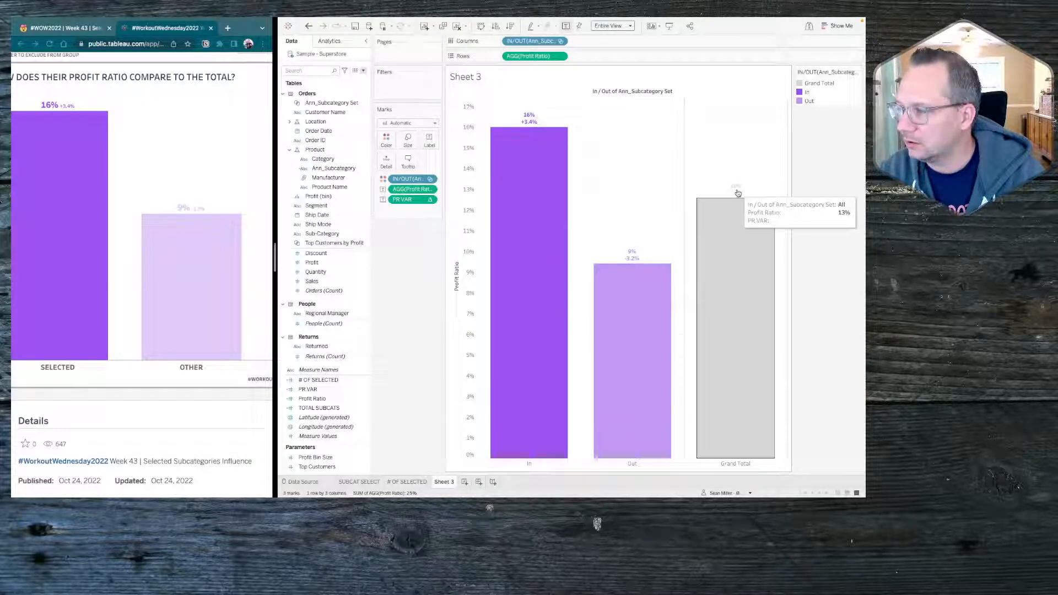
mouse_move(527, 164)
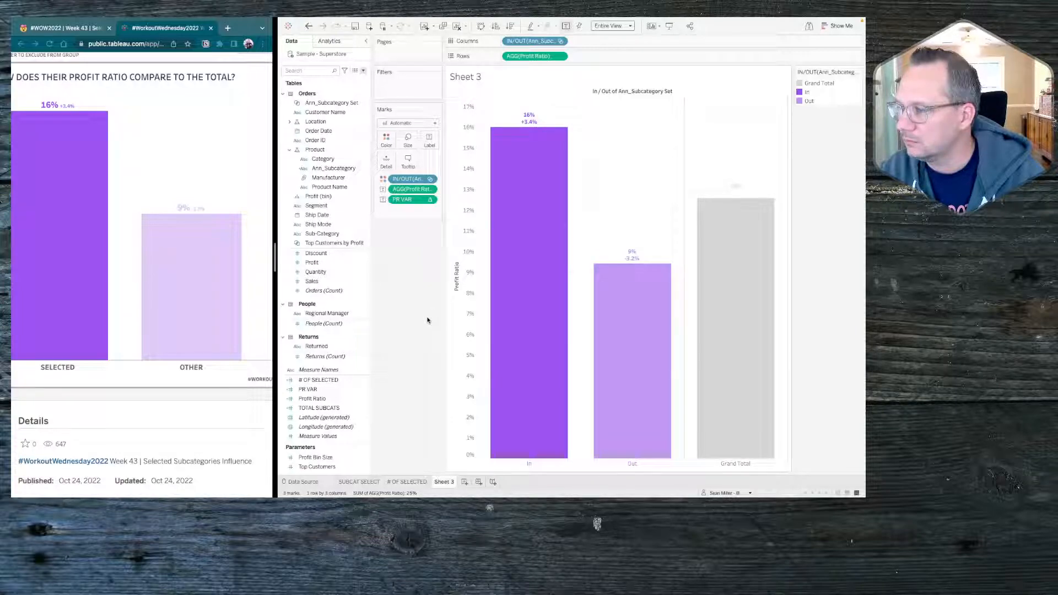
Step: Edit the bar label text so Profit Ratio and PR VAR sit on one line in that order, centered
click(429, 140)
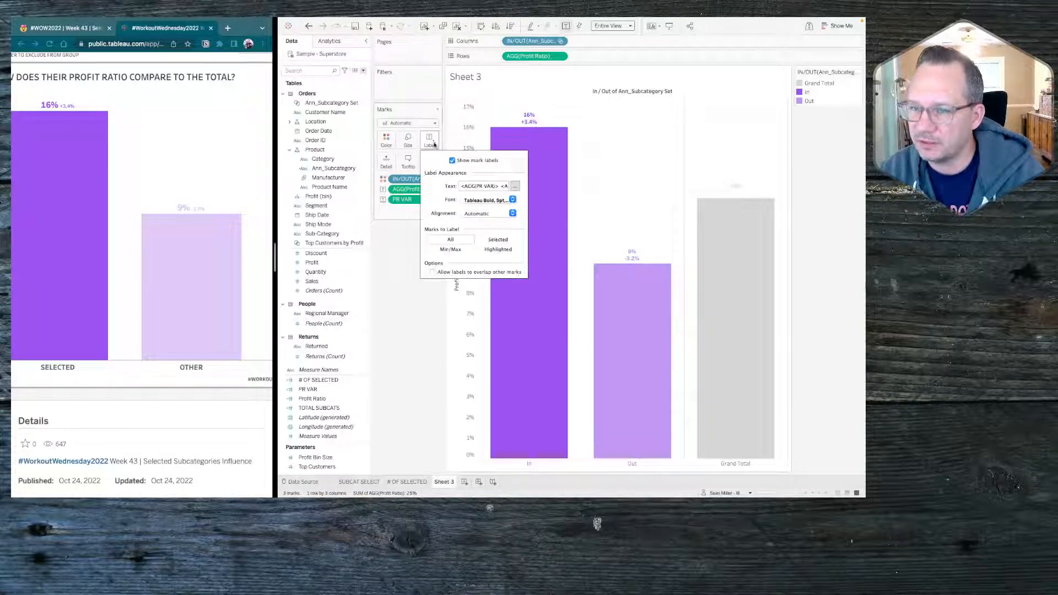
click(514, 186)
mouse_move(474, 238)
mouse_down()
mouse_move(542, 238)
mouse_move(477, 229)
mouse_up()
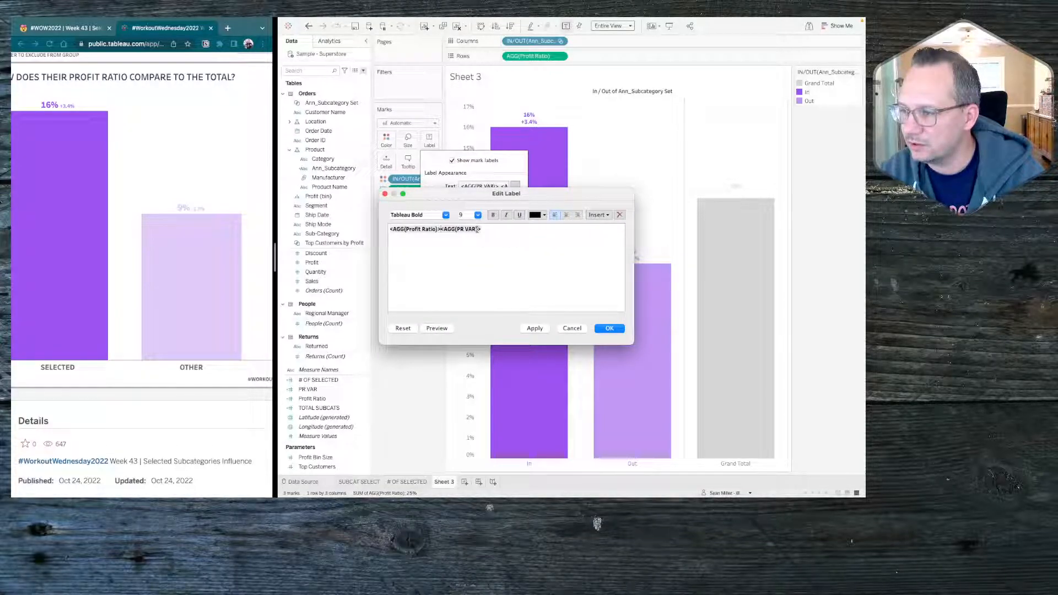
click(566, 215)
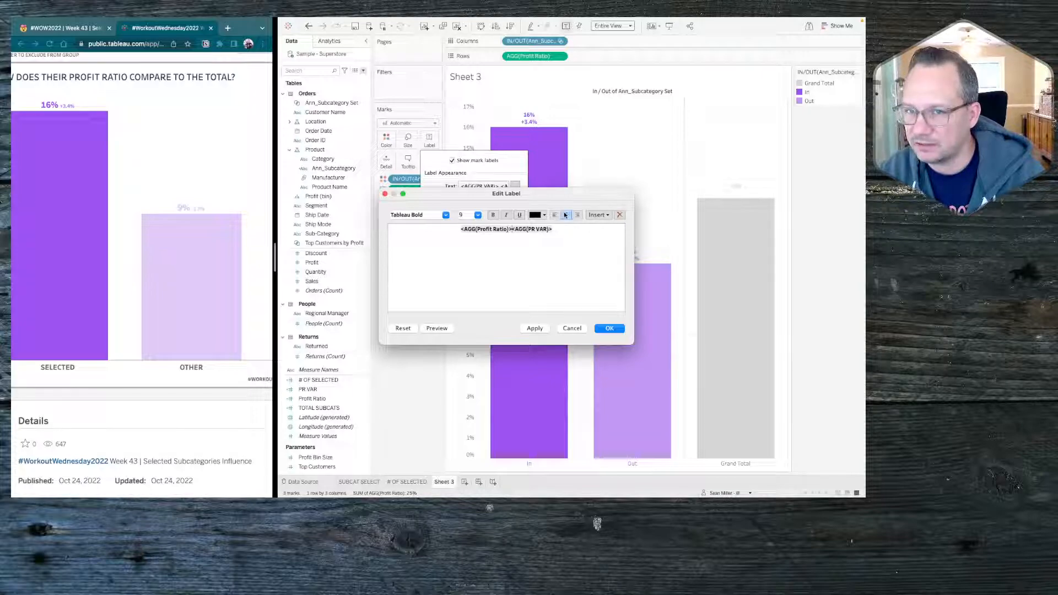
Step: Set the font size of the Profit Ratio field in the bar label to 12 and apply it
double_click(474, 235)
click(478, 215)
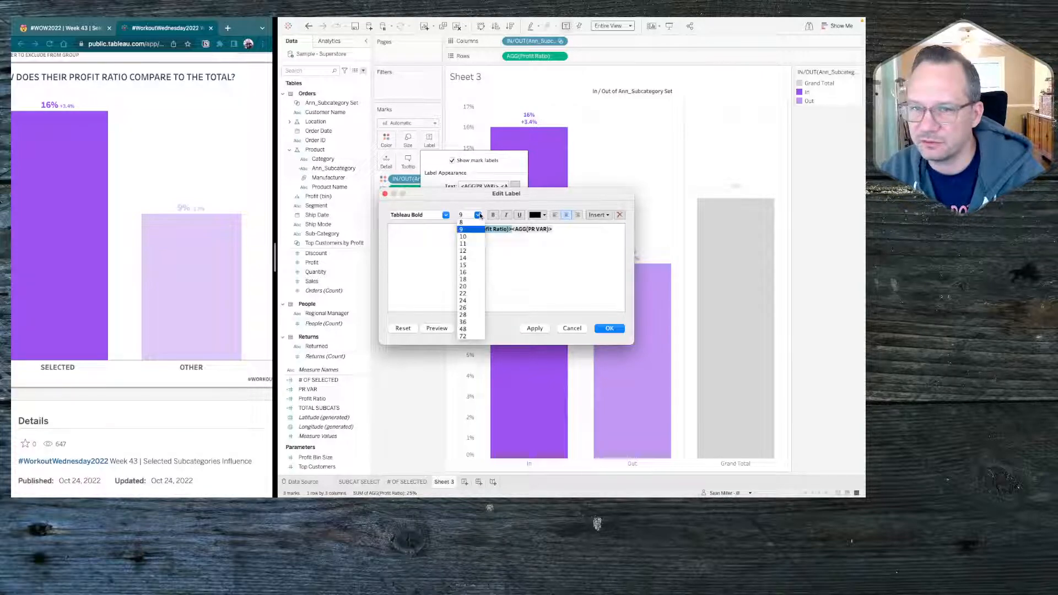
click(474, 259)
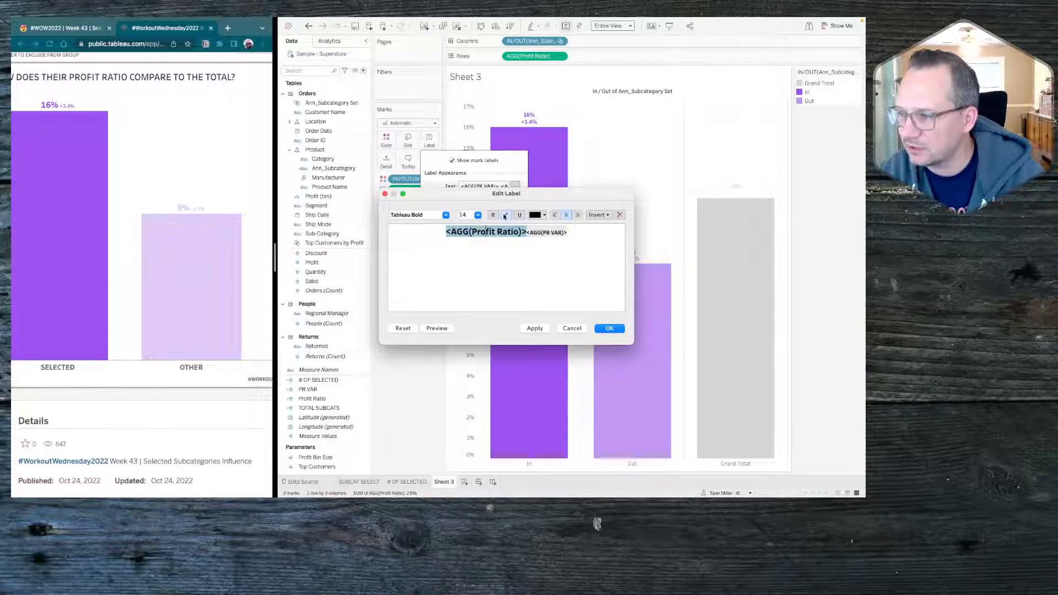
click(477, 215)
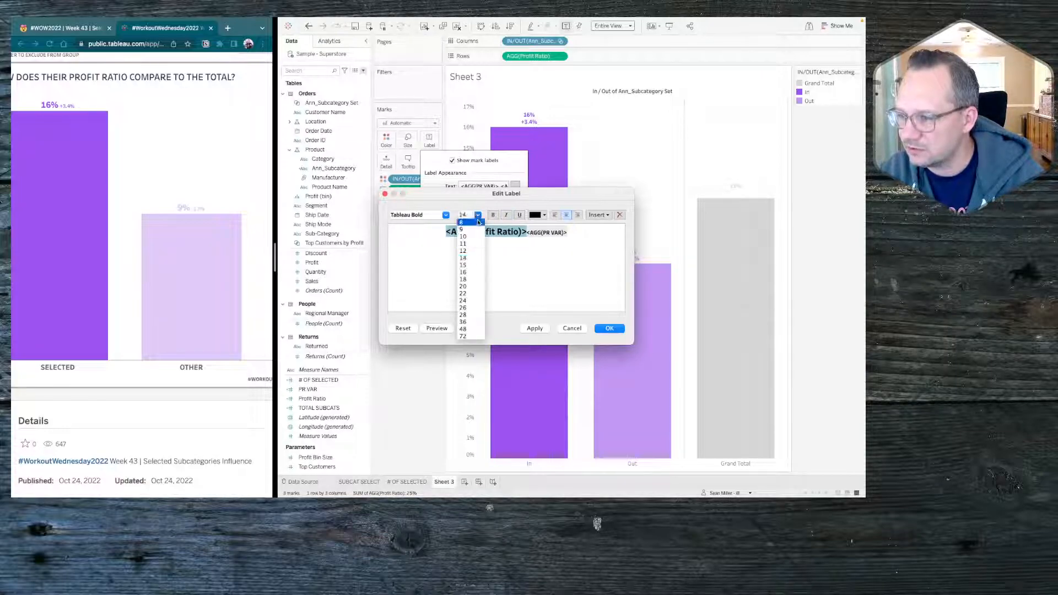
click(472, 254)
click(533, 328)
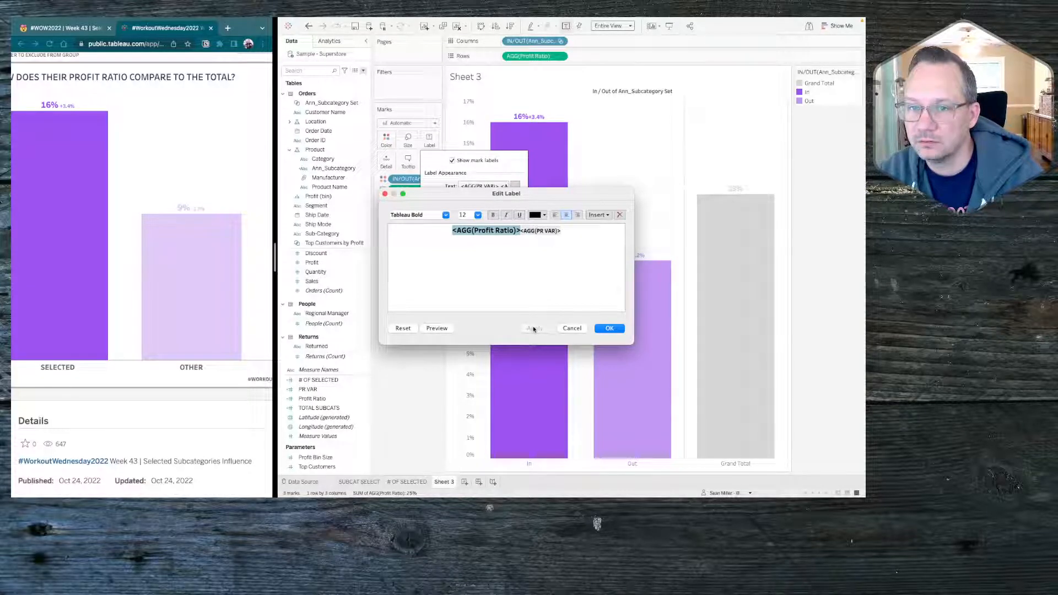
Step: Set the label's PR VAR field to the Tableau Book font and insert a space between it and Profit Ratio
double_click(529, 229)
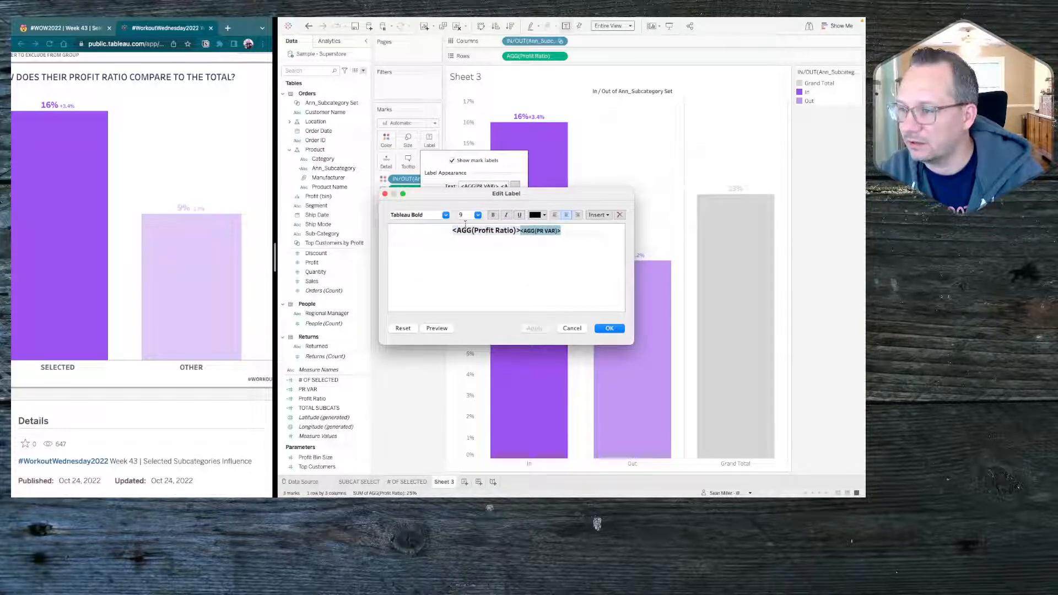
click(446, 214)
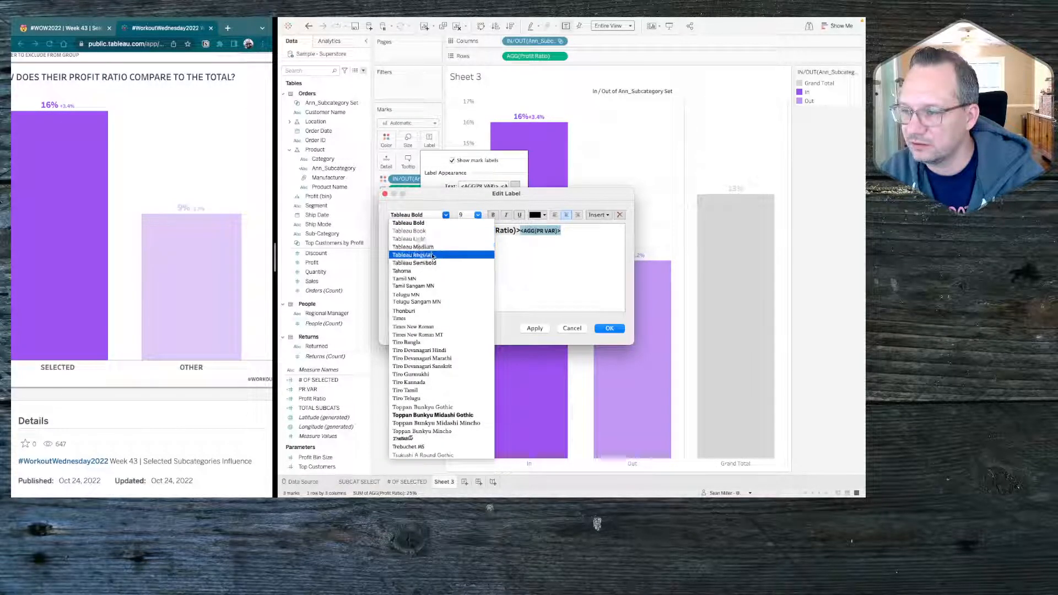
click(419, 231)
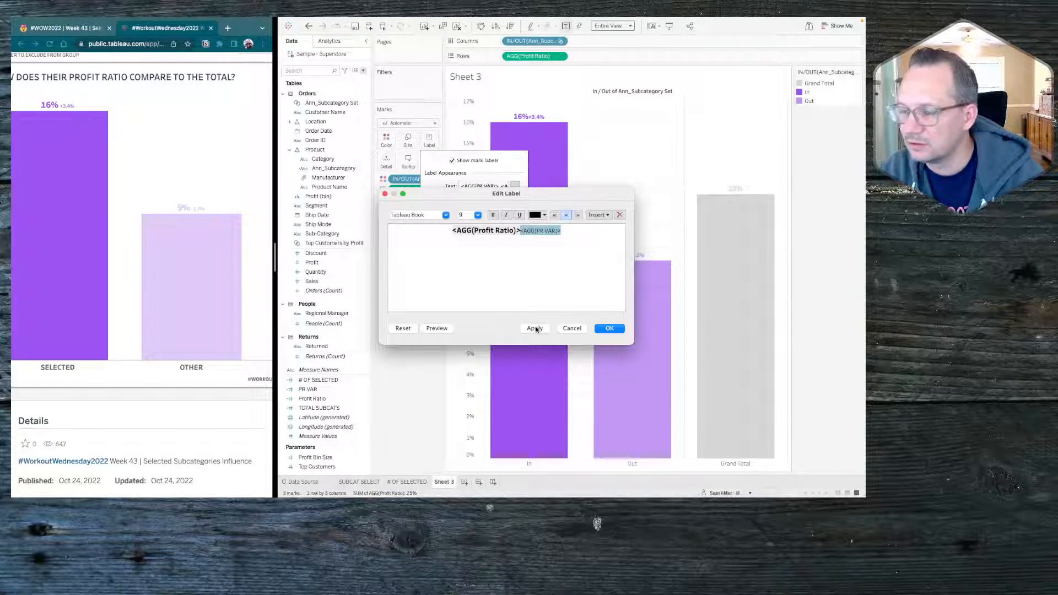
click(534, 328)
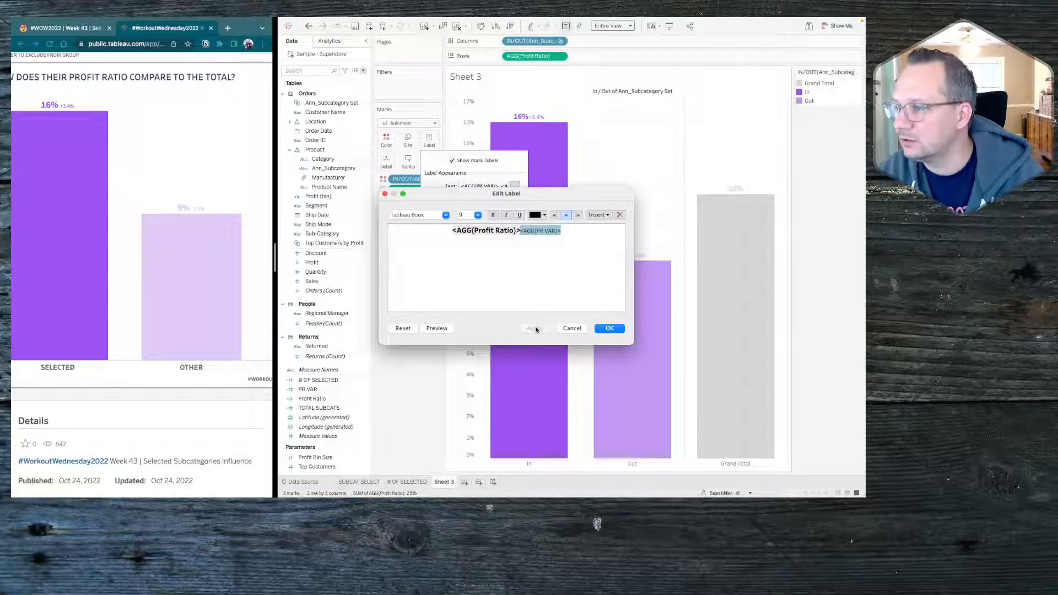
click(520, 229)
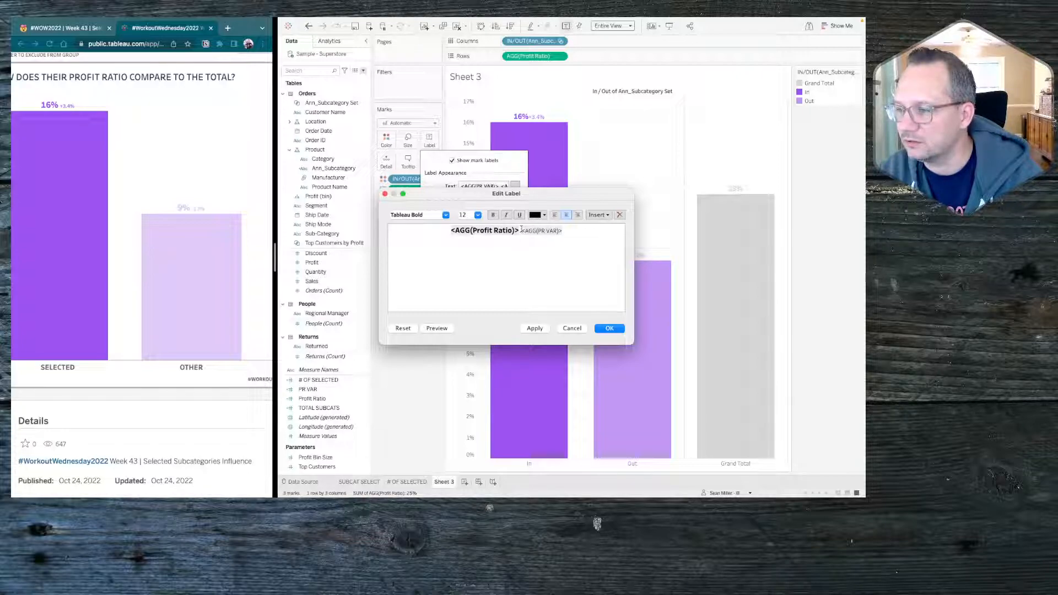
click(537, 328)
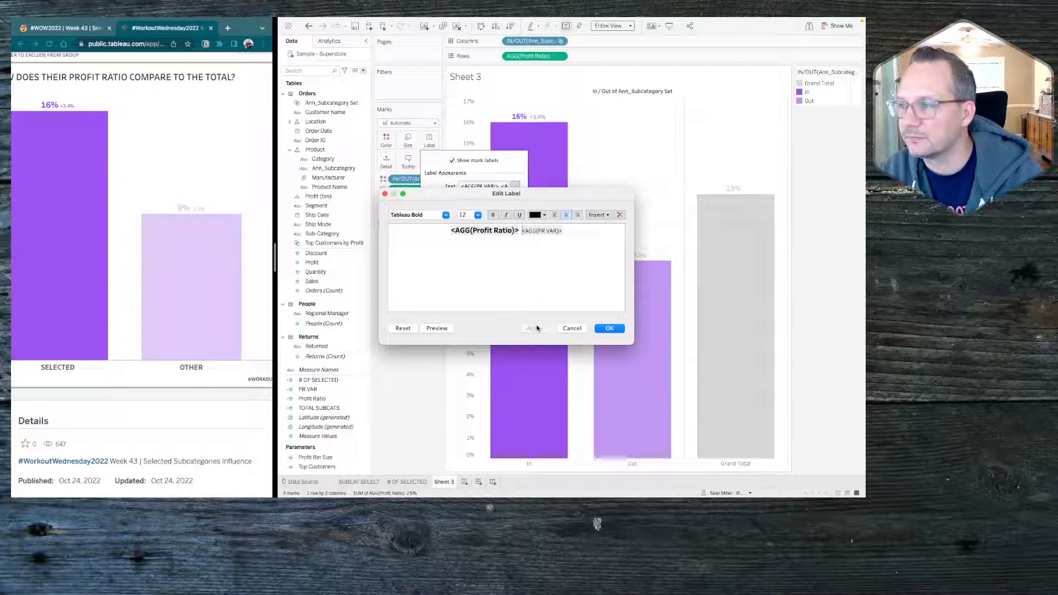
Step: Reduce the label's PR VAR field to font size 8, make it bold, and apply the changes
double_click(527, 231)
click(478, 215)
click(481, 253)
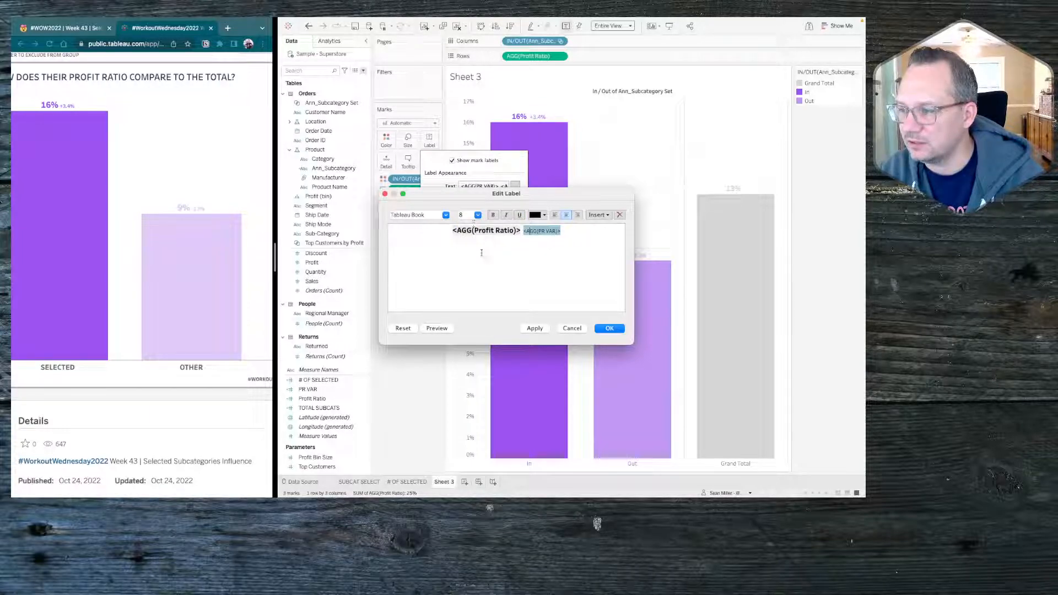
click(534, 328)
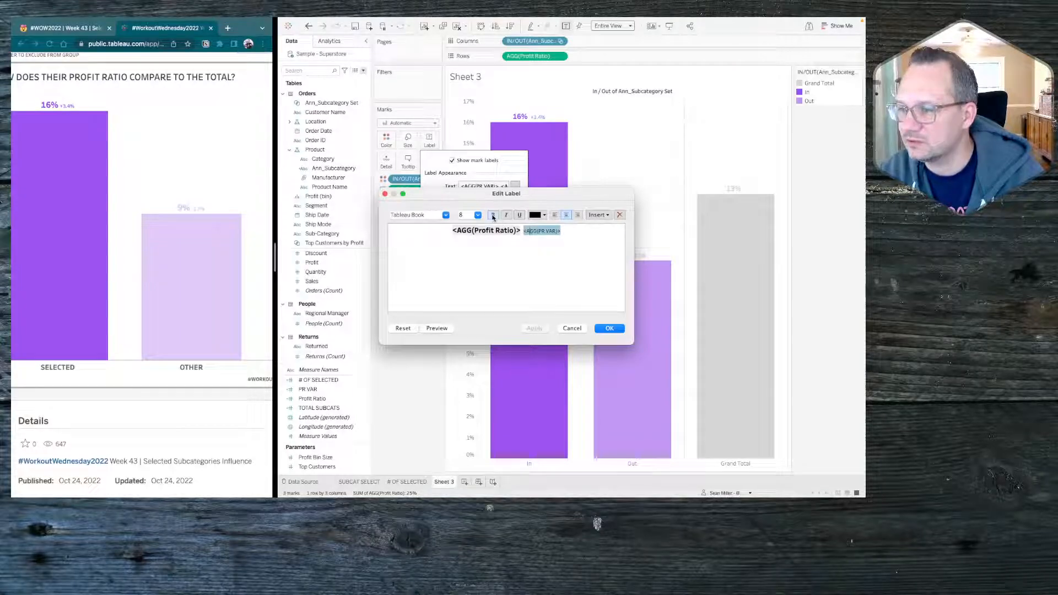
click(493, 215)
click(534, 328)
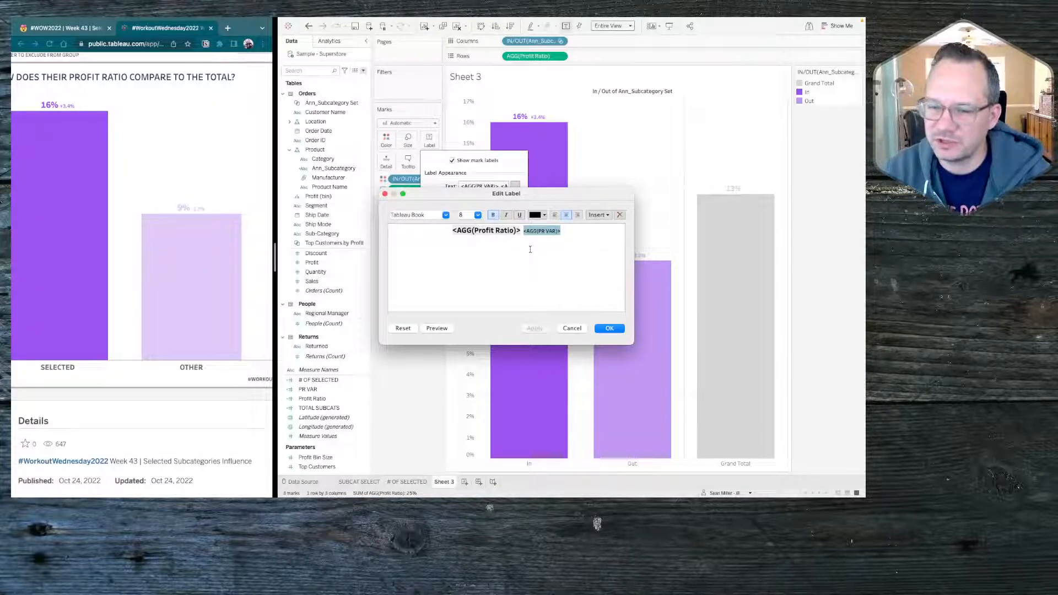
Step: Accept the edited bar label text and close the label settings
click(496, 252)
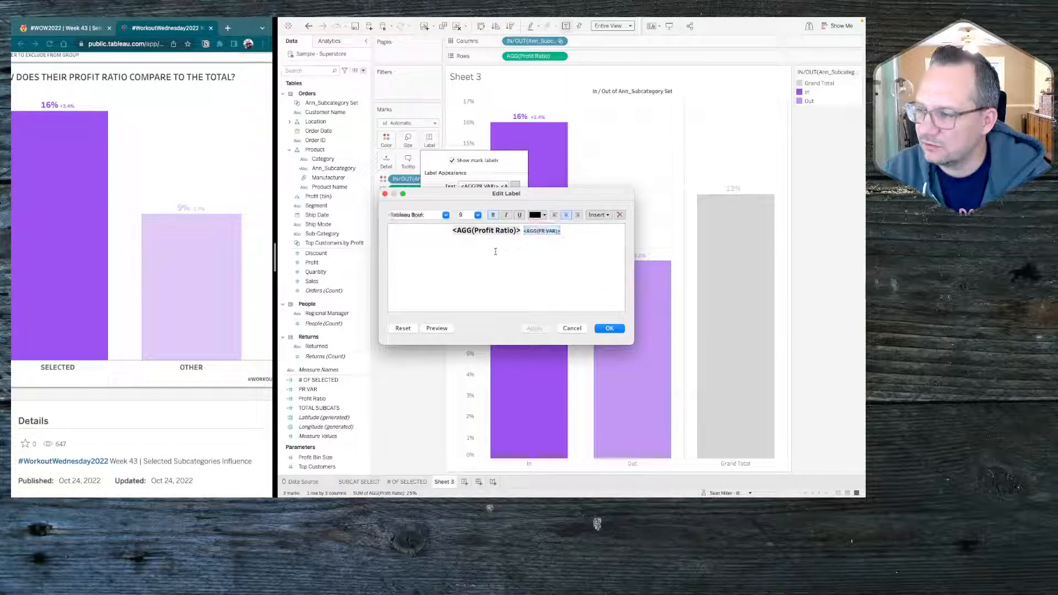
click(608, 328)
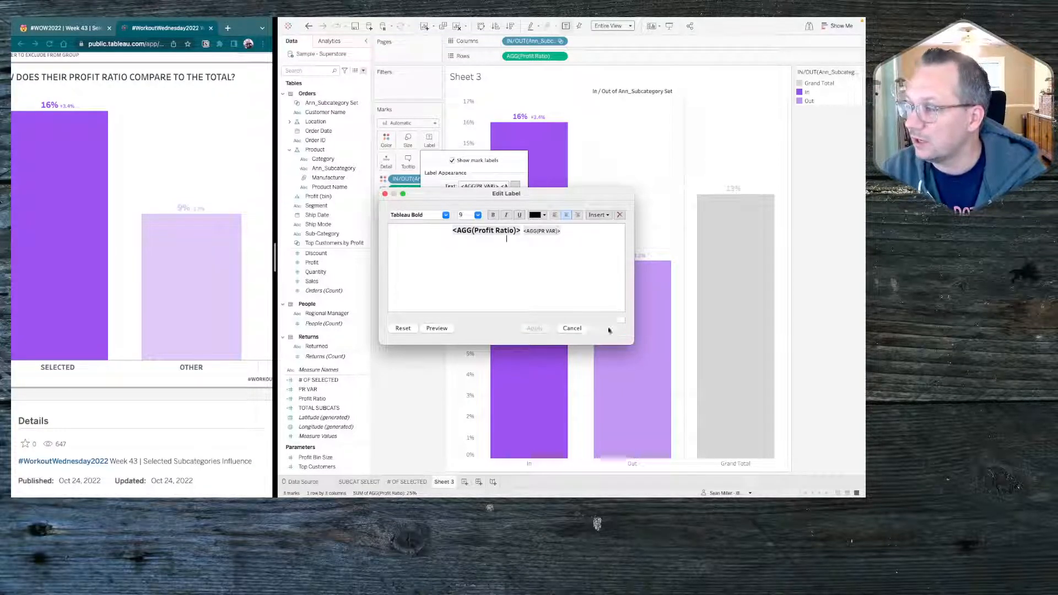
click(418, 366)
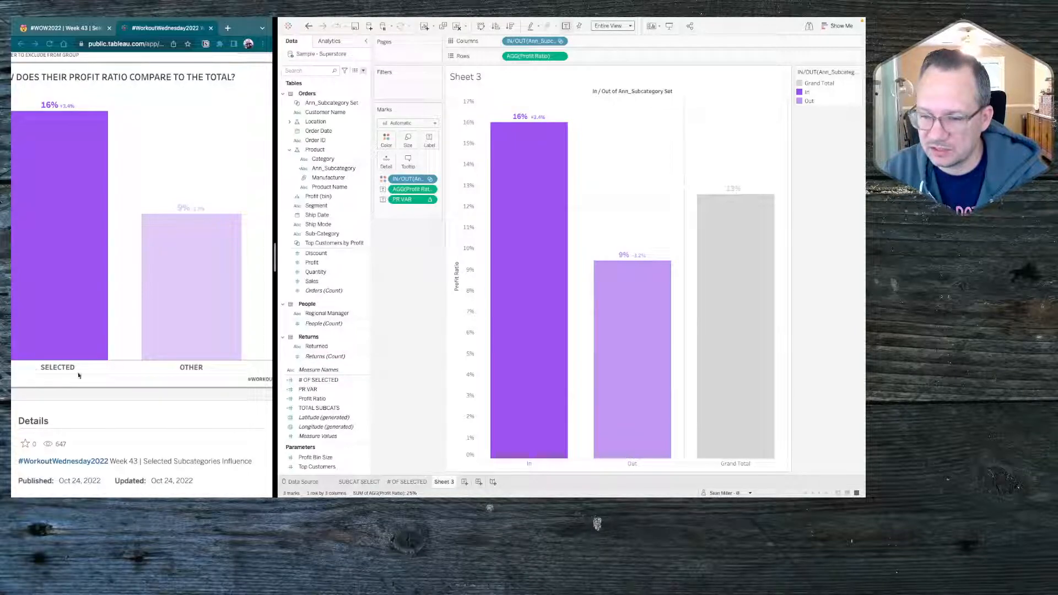
Step: Change the alias of the In column header to SELECTED
scroll(186, 372, right, 5)
scroll(185, 372, left, 8)
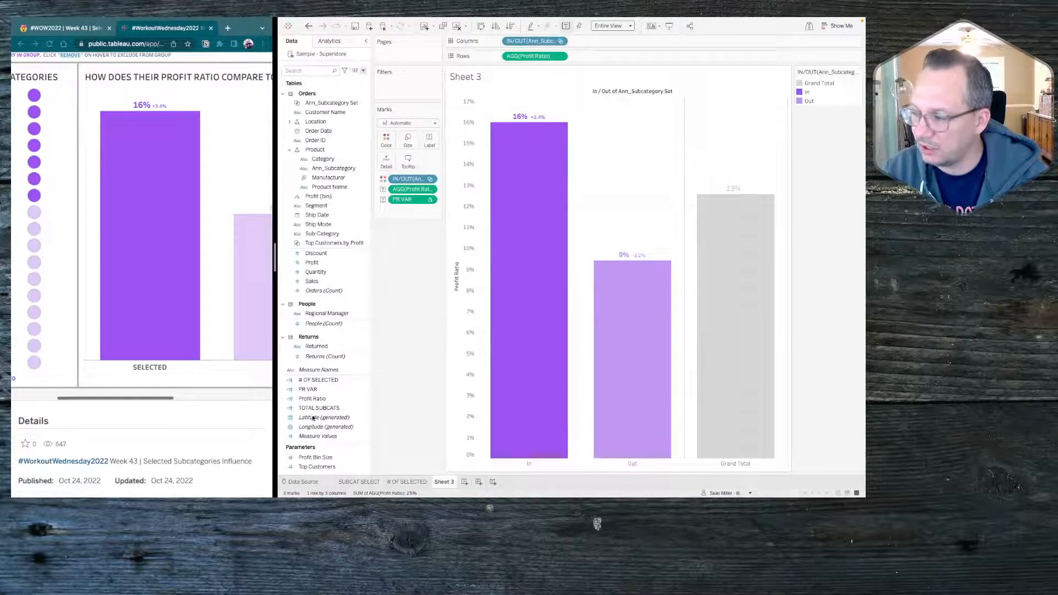
right_click(527, 466)
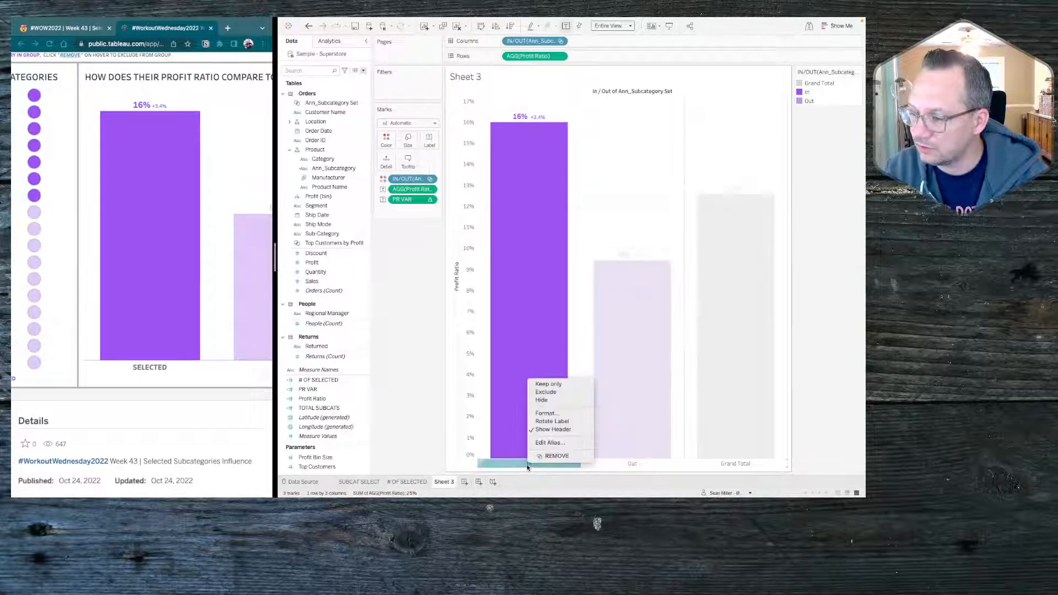
click(544, 443)
text(SELECTED)
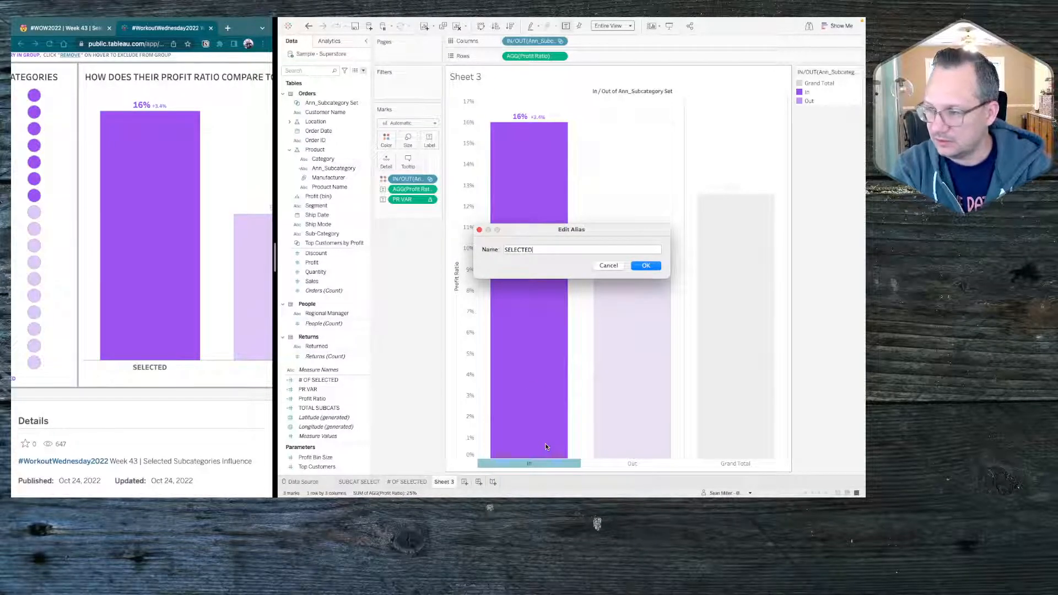
key(Return)
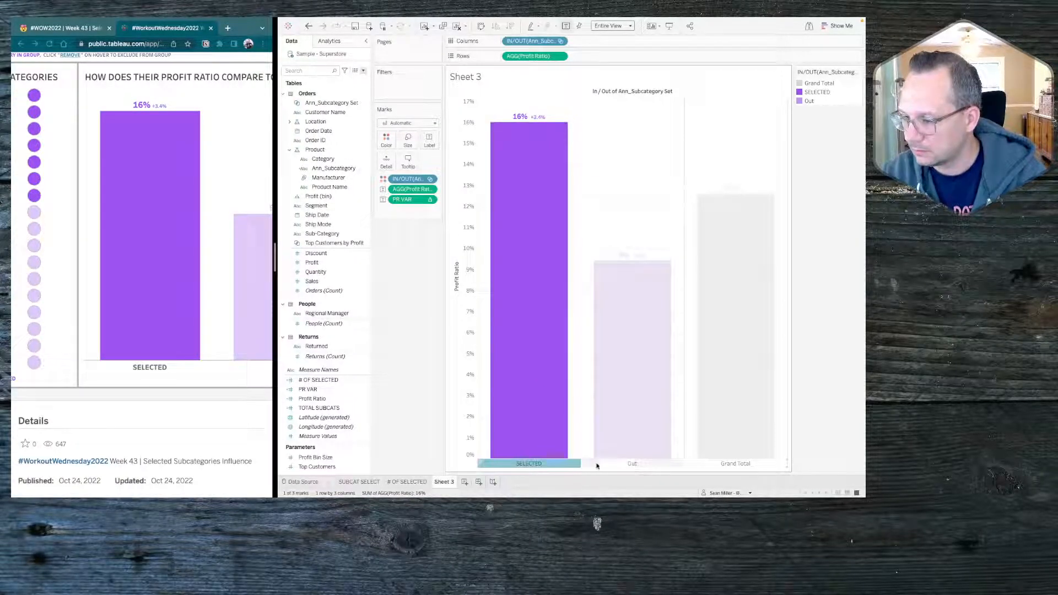
Step: Change the alias of the Out column header to OTHER
right_click(642, 465)
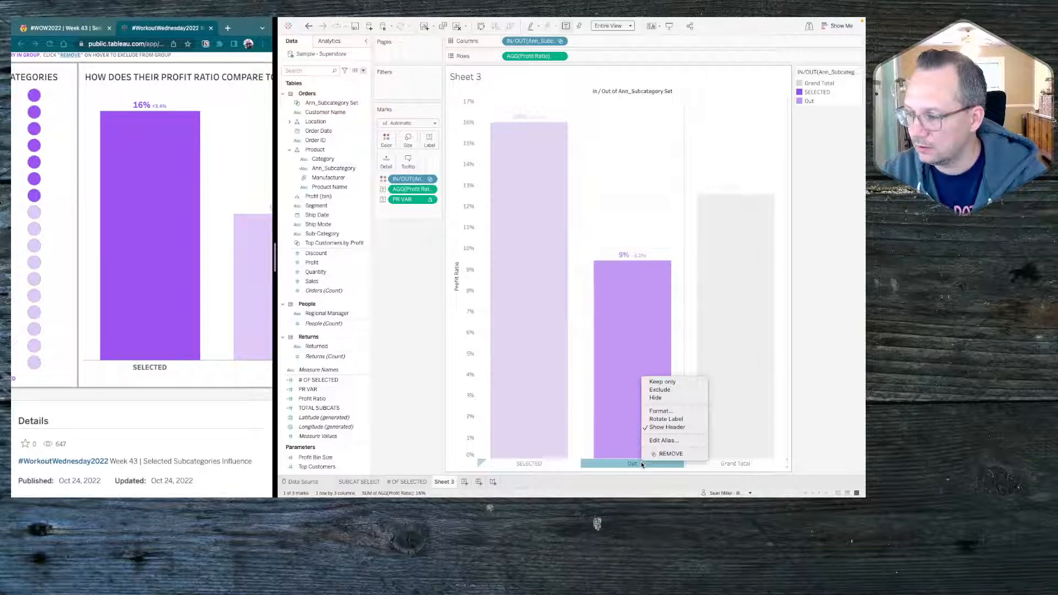
click(663, 441)
text(OTHER)
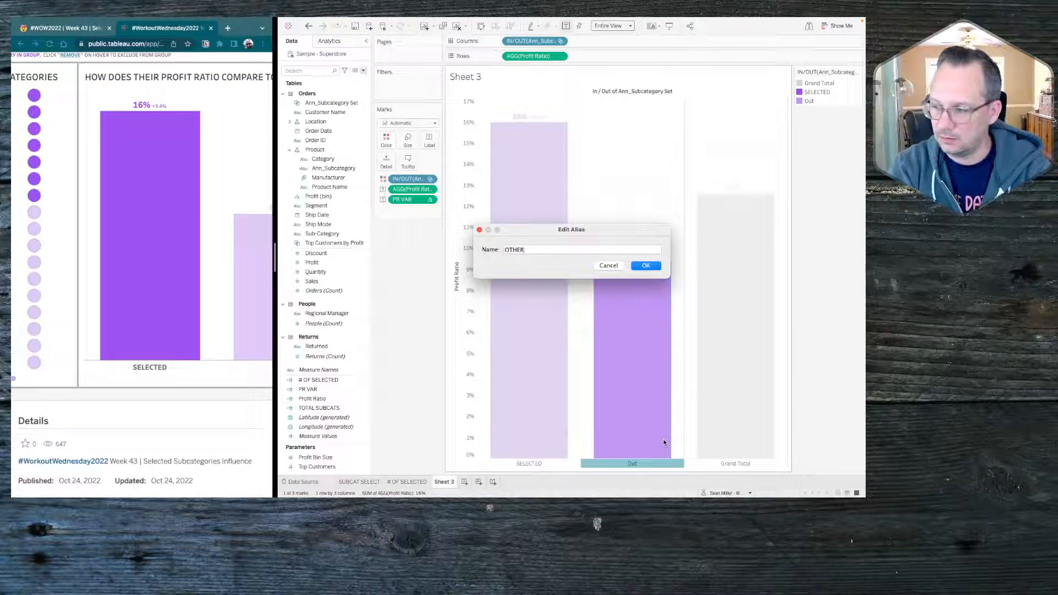
key(Return)
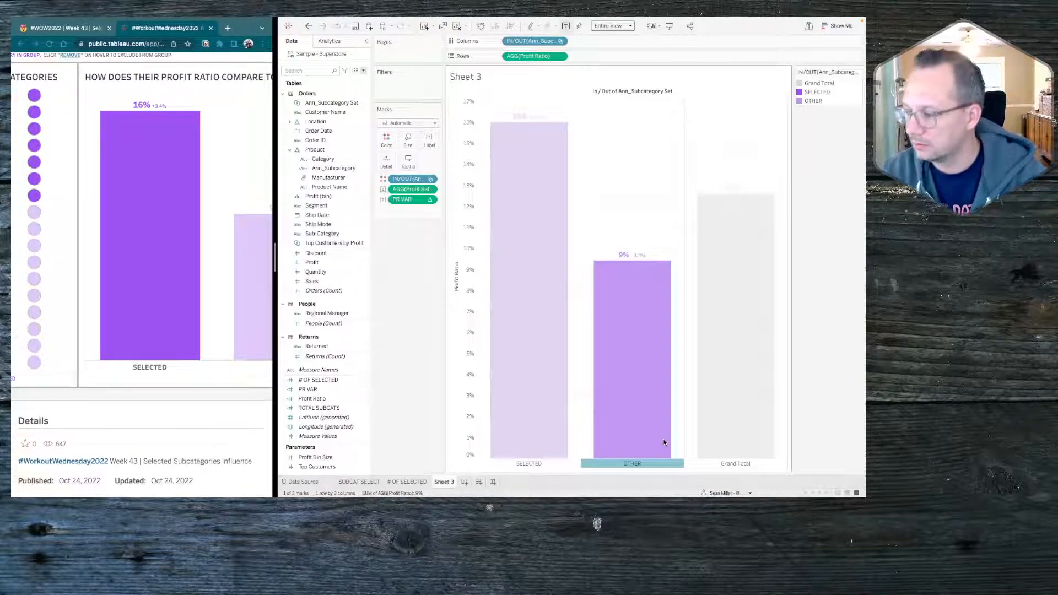
Step: Open the header formatting of the Grand Total column and select its grand totals label text for editing
right_click(726, 464)
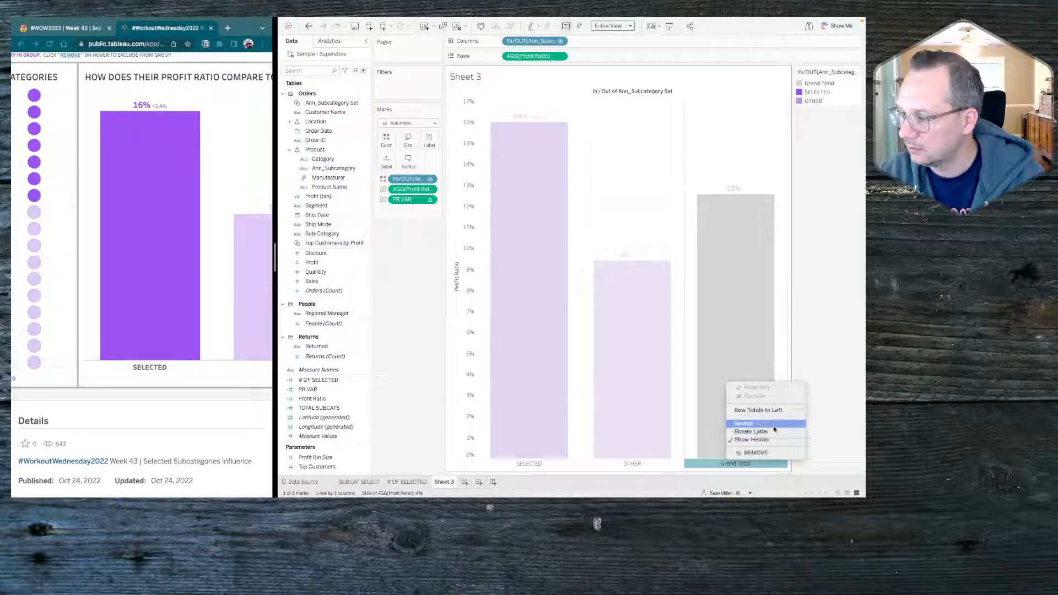
click(390, 402)
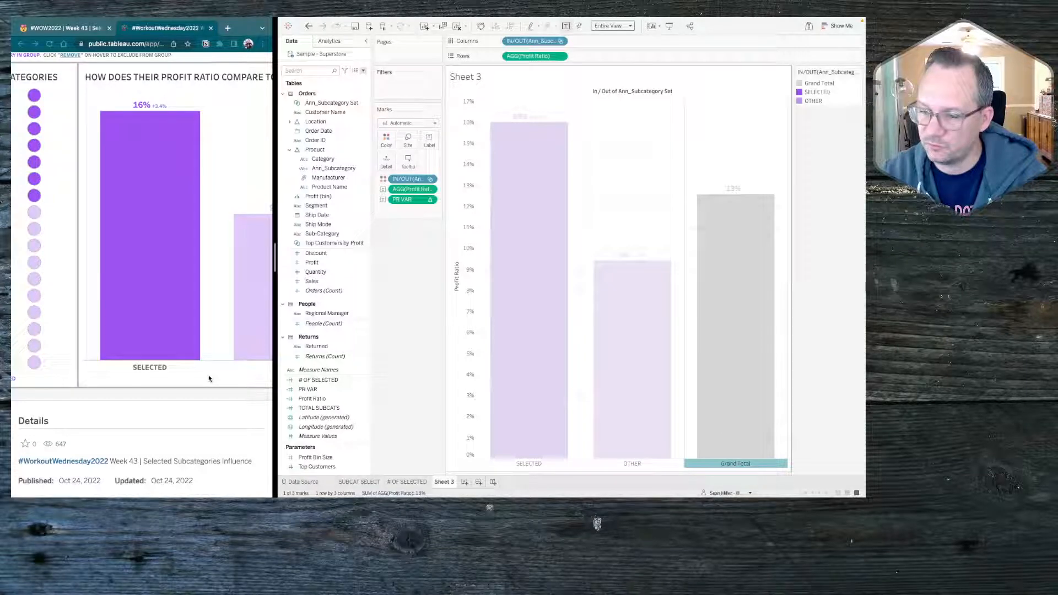
scroll(208, 373, right, 5)
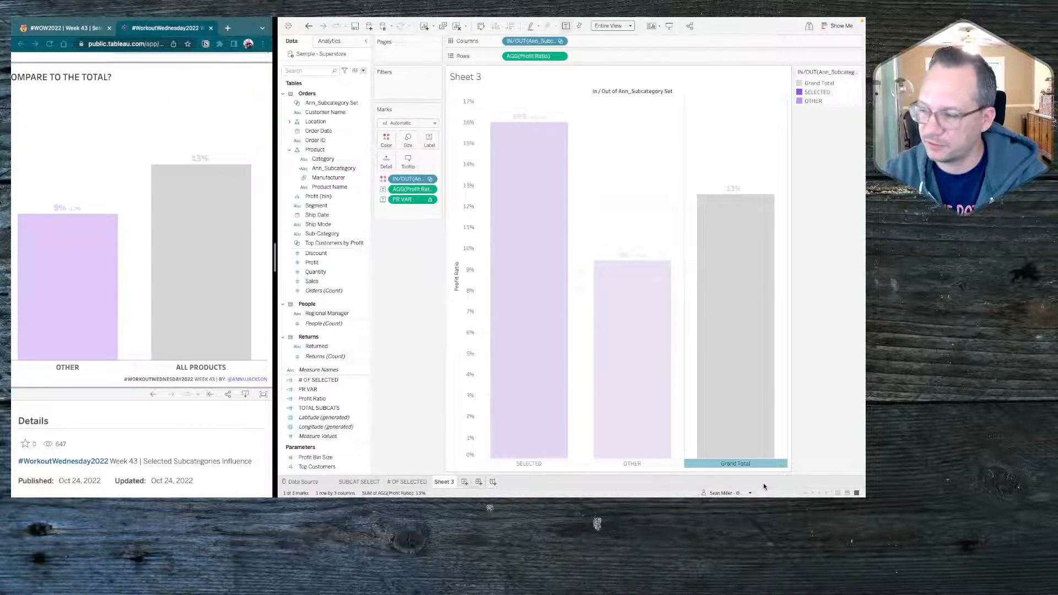
right_click(741, 466)
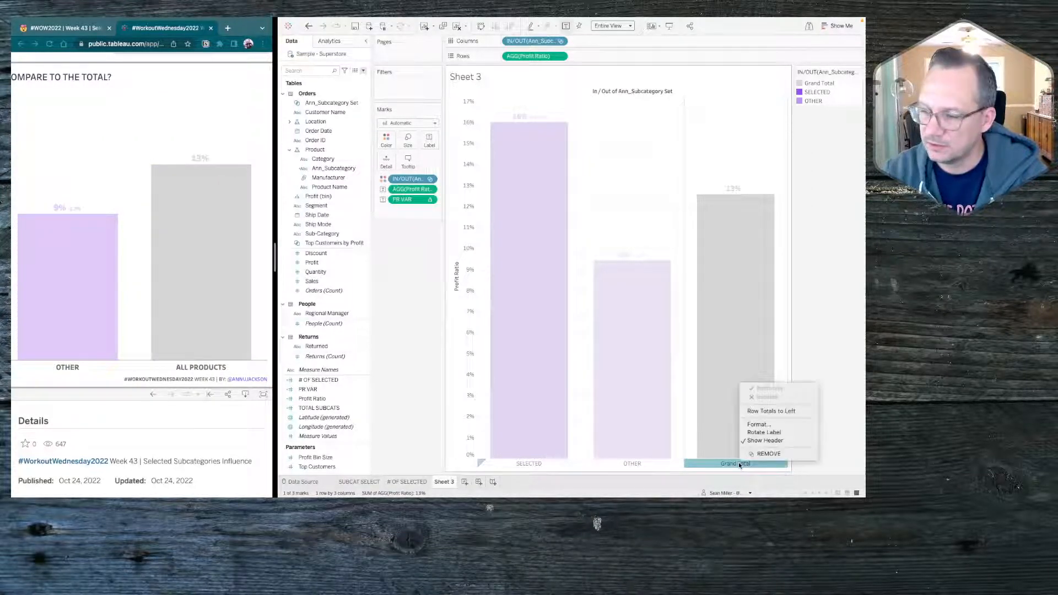
click(760, 428)
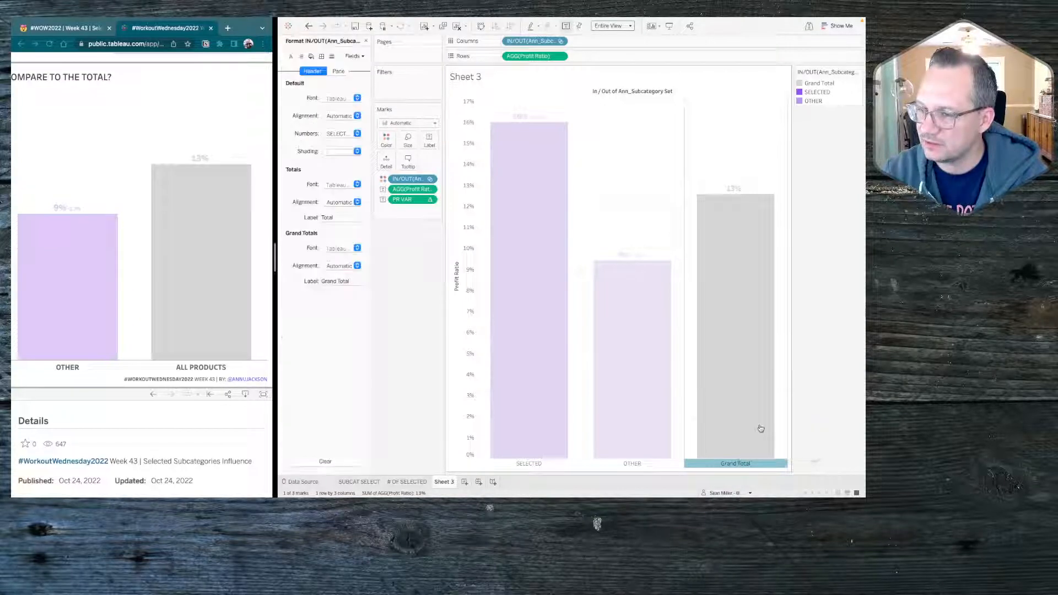
click(341, 281)
double_click(333, 282)
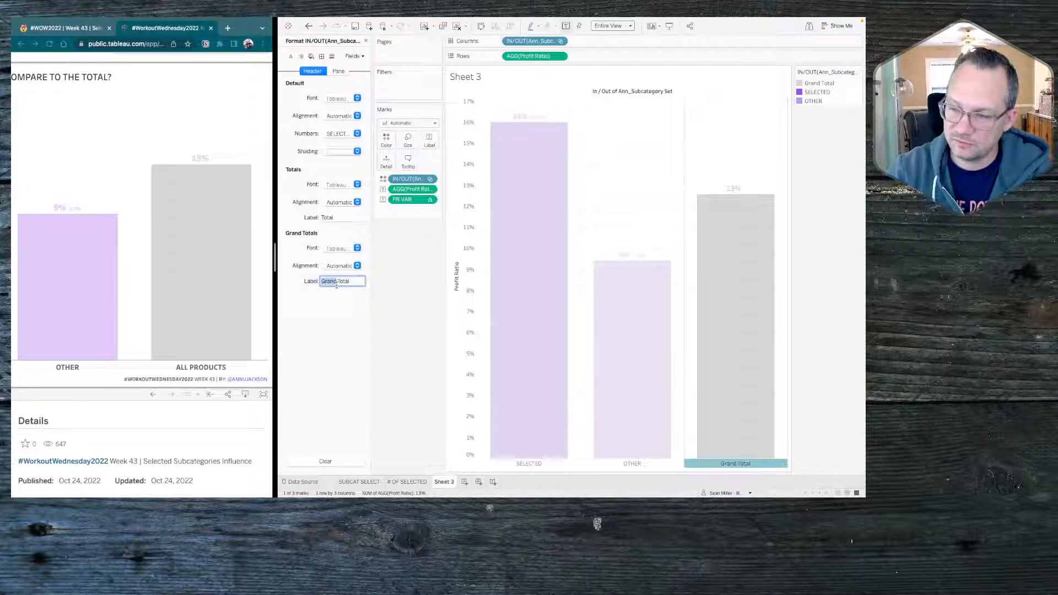
Step: Relabel the grand total header as ALL PRODUCTS and set its font to Tableau Bold, size 11
text(AL)
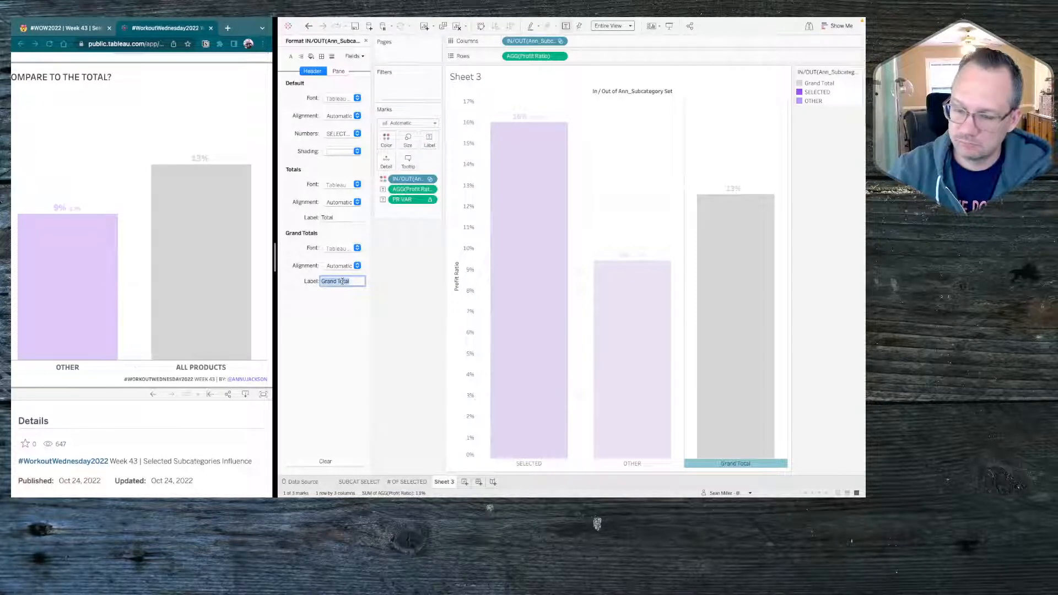
text(L PRODUCTS)
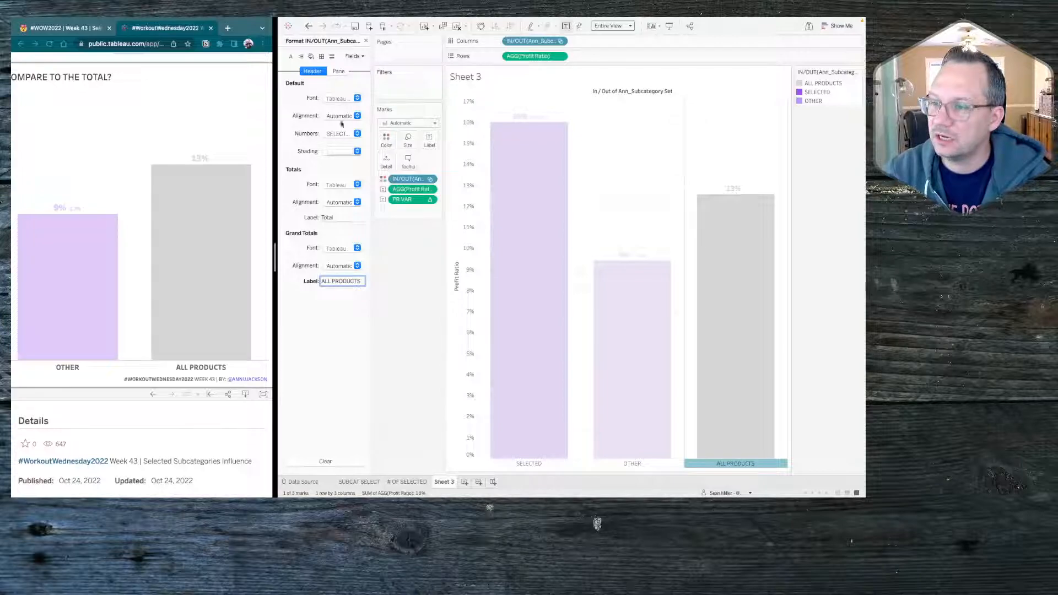
click(349, 249)
click(339, 279)
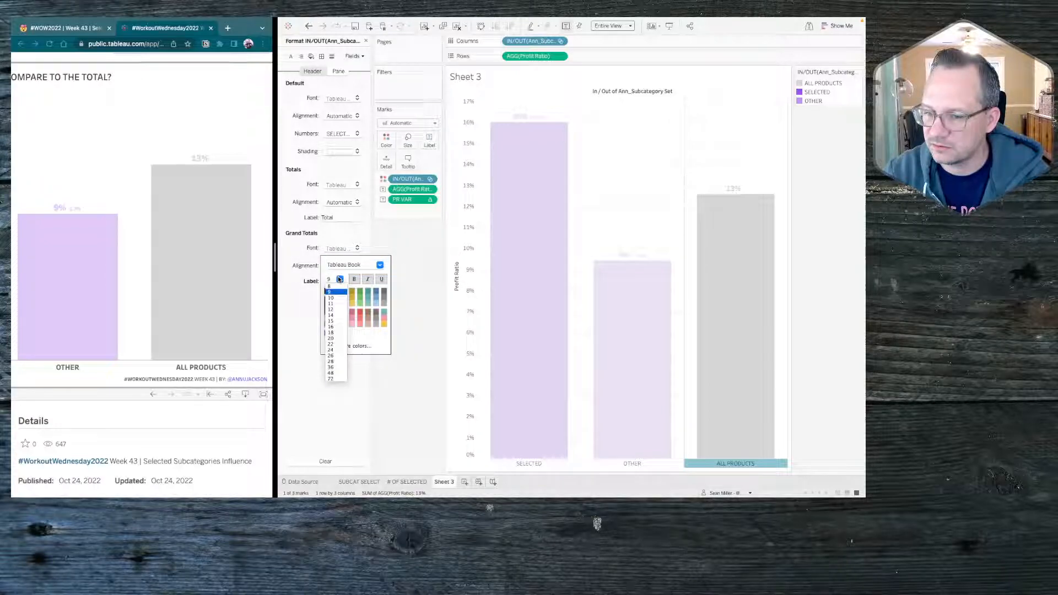
click(333, 303)
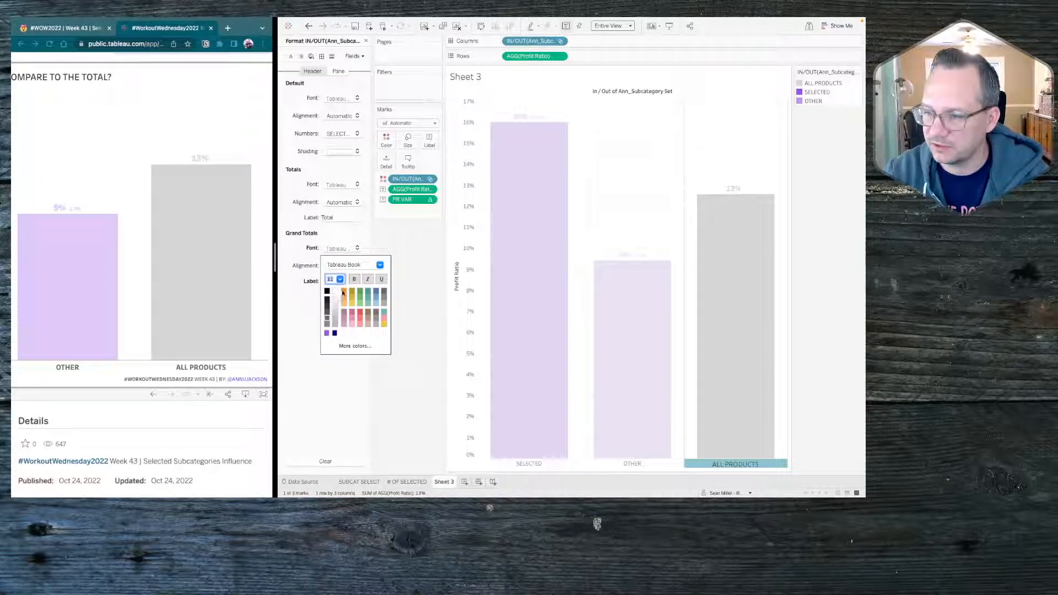
click(379, 265)
scroll(371, 282, up, 1)
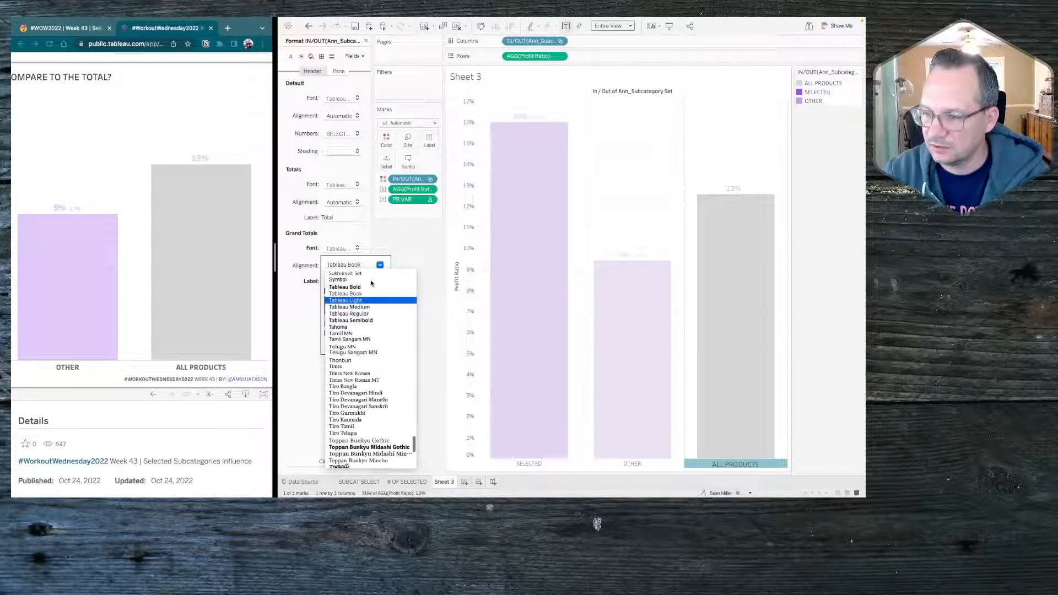
click(362, 286)
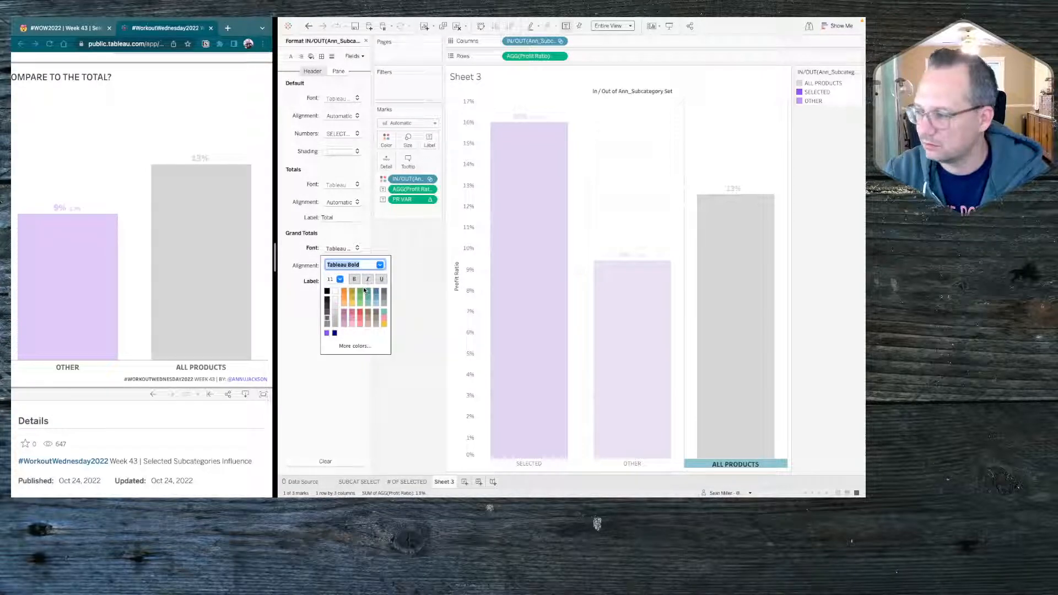
click(496, 342)
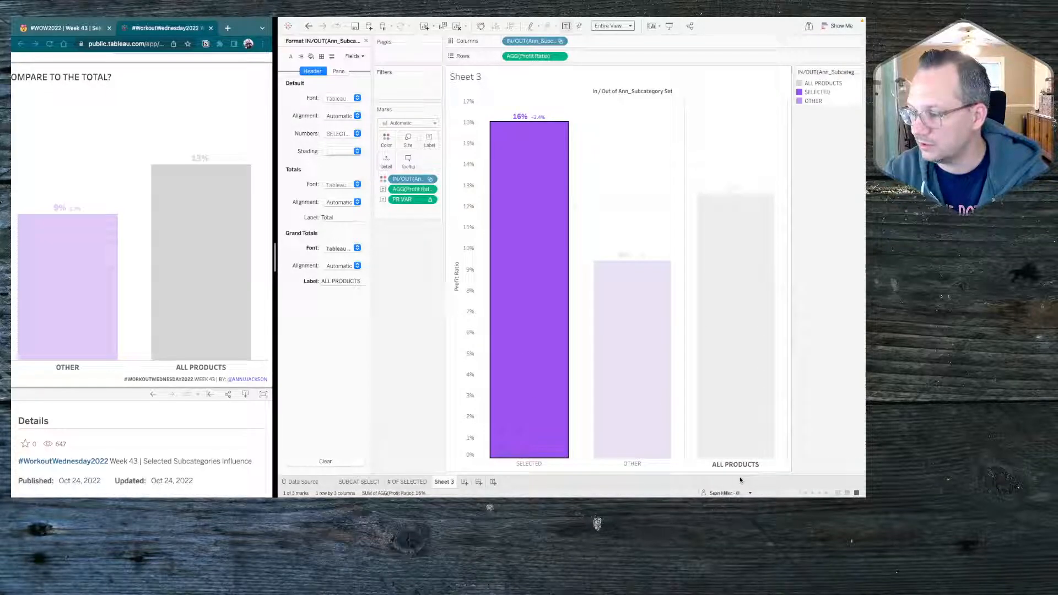
Step: Set the font colour of the ALL PRODUCTS grand total header to dark gray
click(719, 463)
click(344, 250)
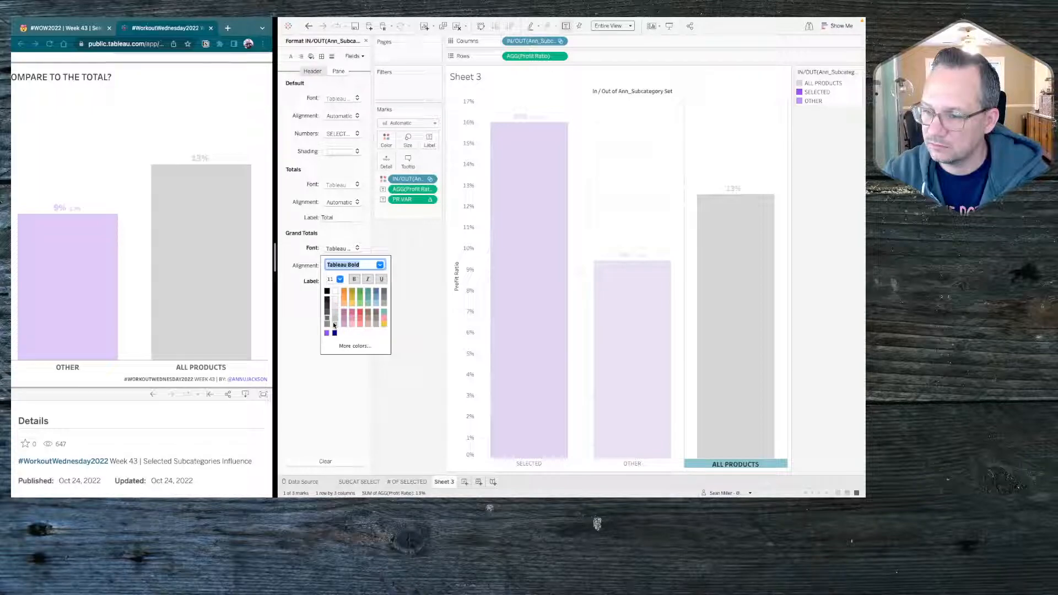
click(405, 381)
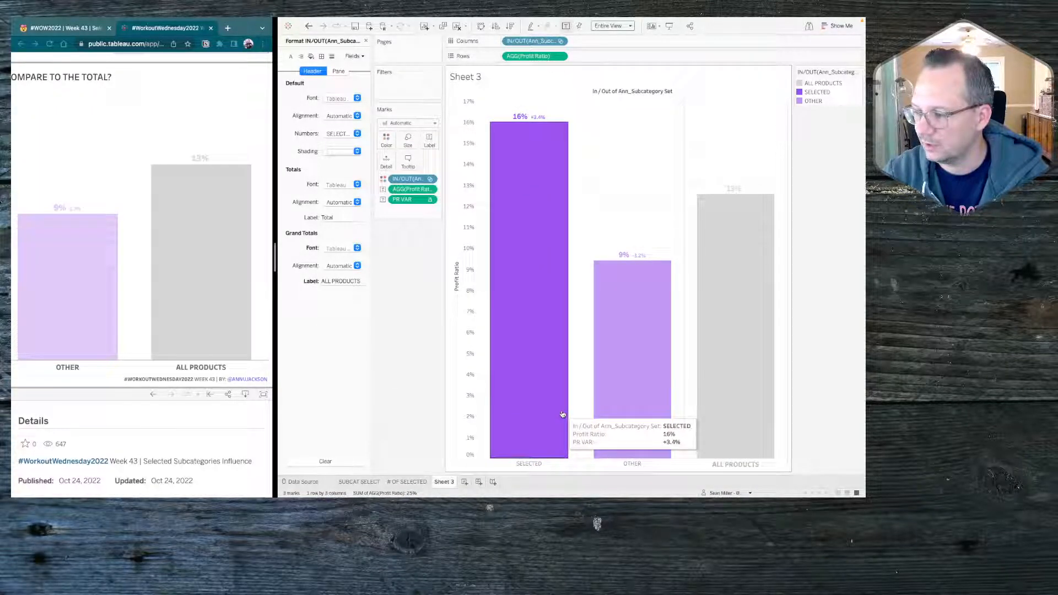
click(342, 248)
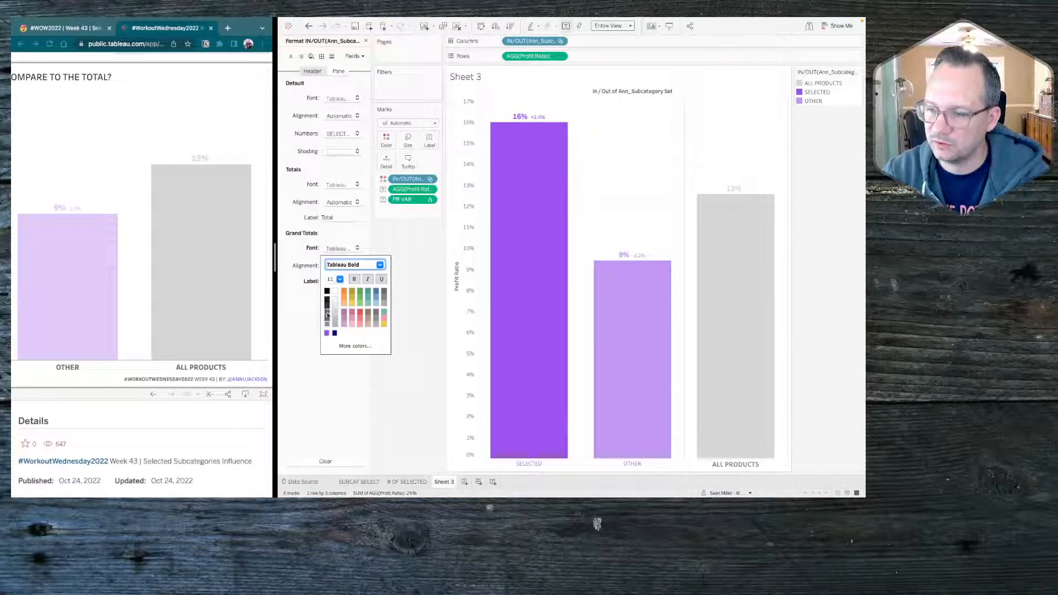
click(424, 402)
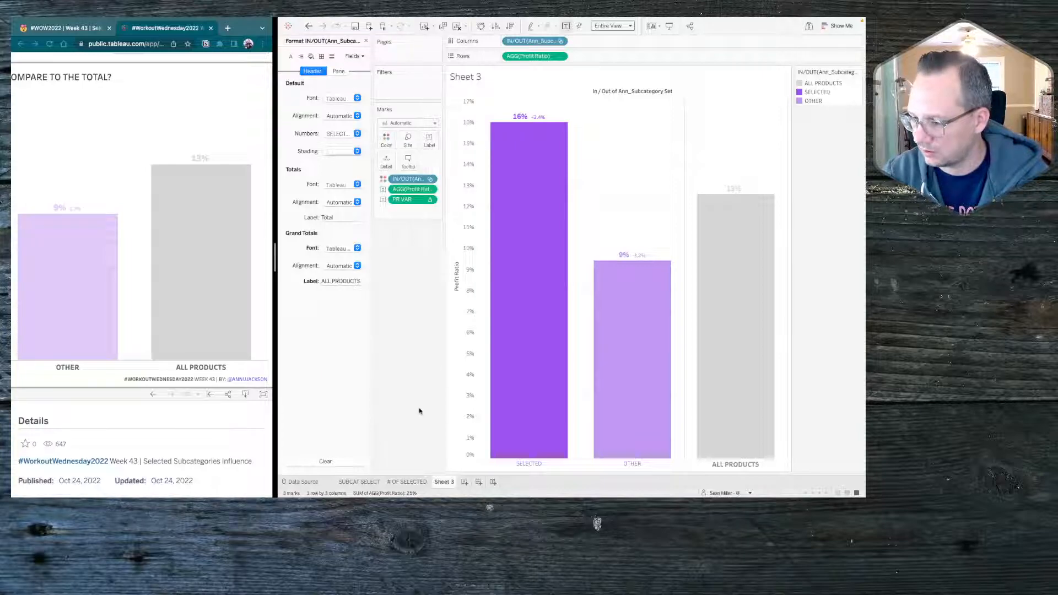
Step: Format the default header font of SELECTED and OTHER as Tableau Bold, size 11, in dark gray
click(520, 464)
right_click(520, 464)
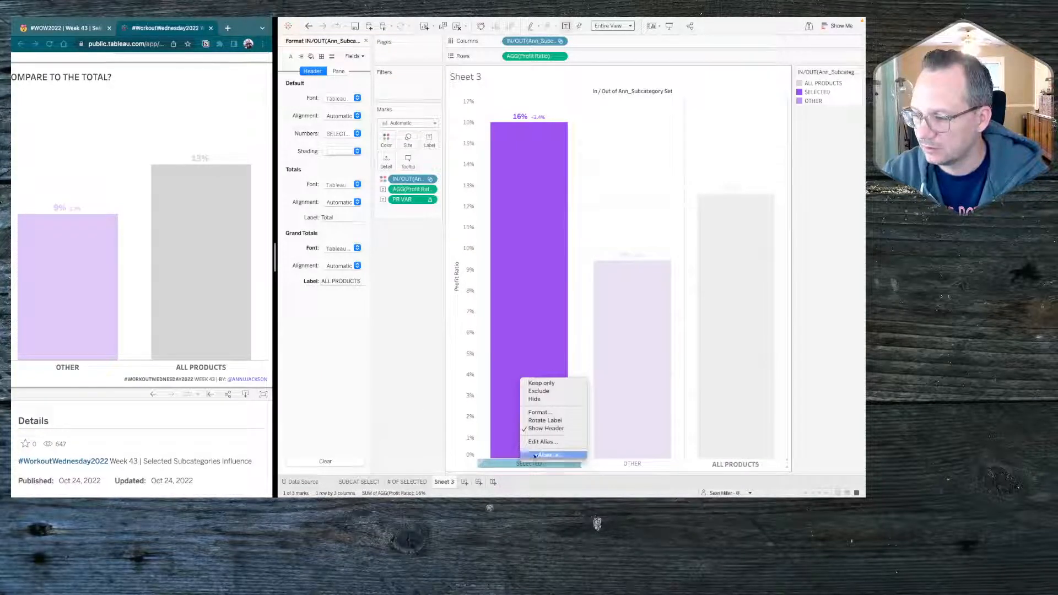
click(539, 415)
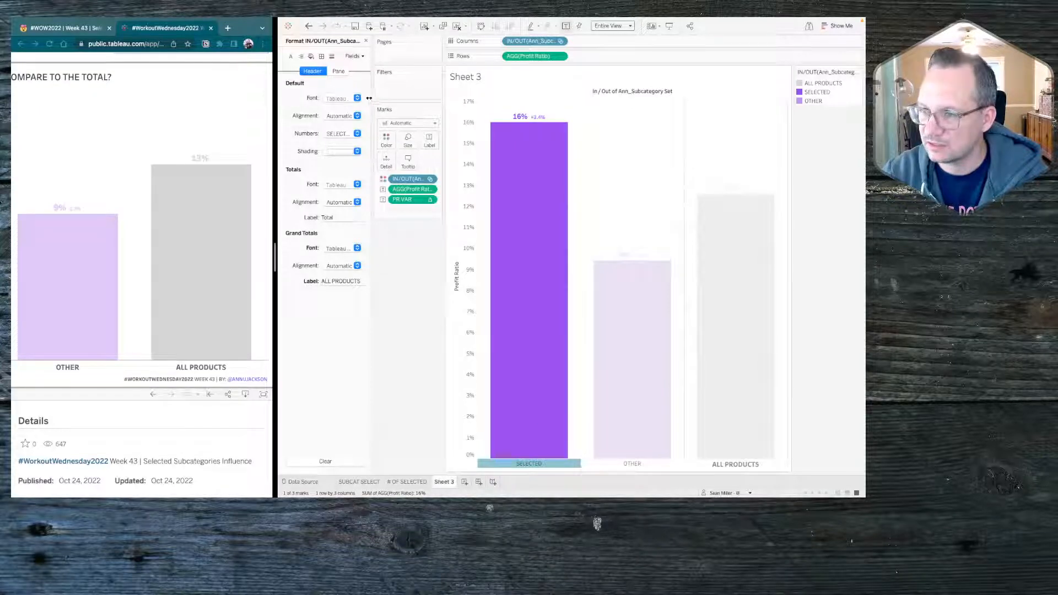
click(338, 99)
click(379, 116)
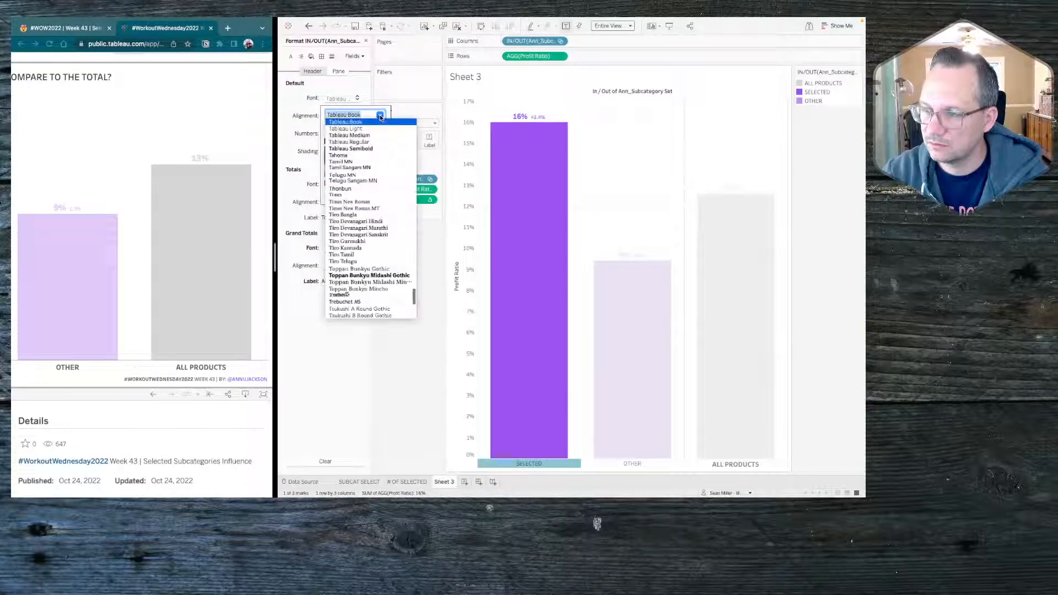
click(364, 128)
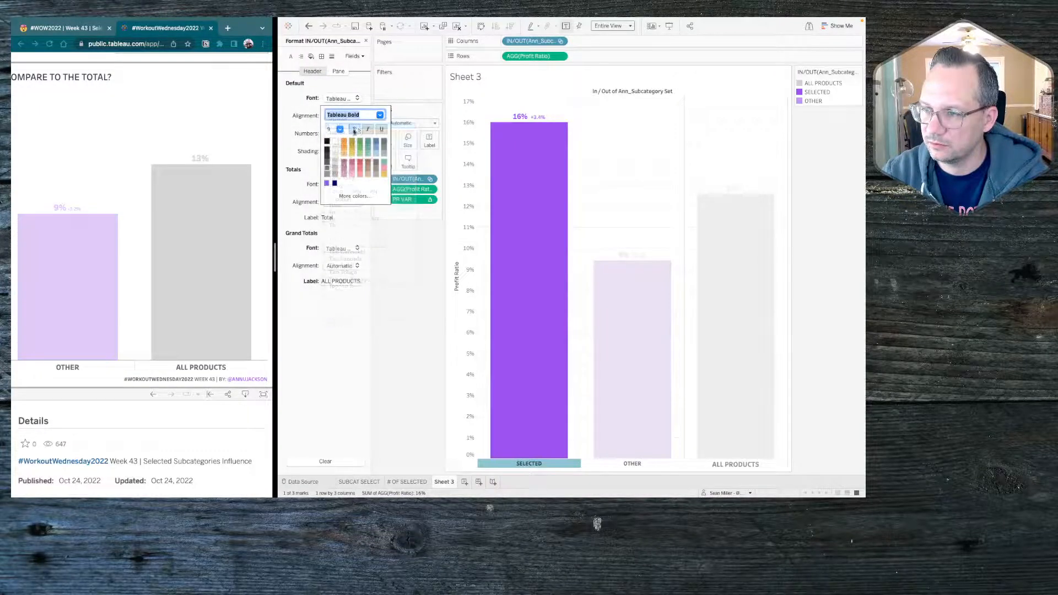
click(340, 129)
click(332, 154)
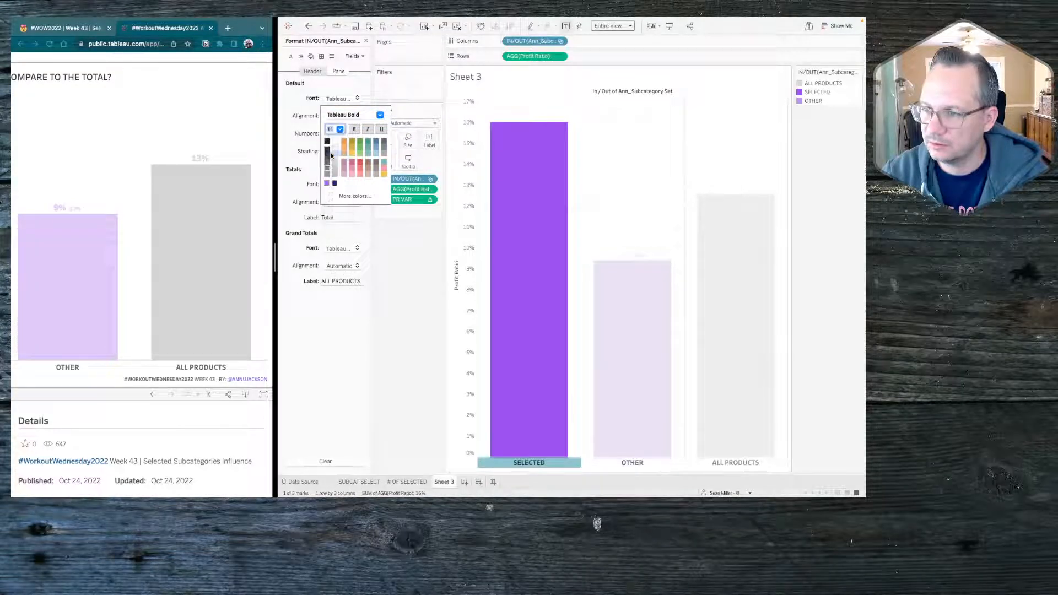
click(393, 360)
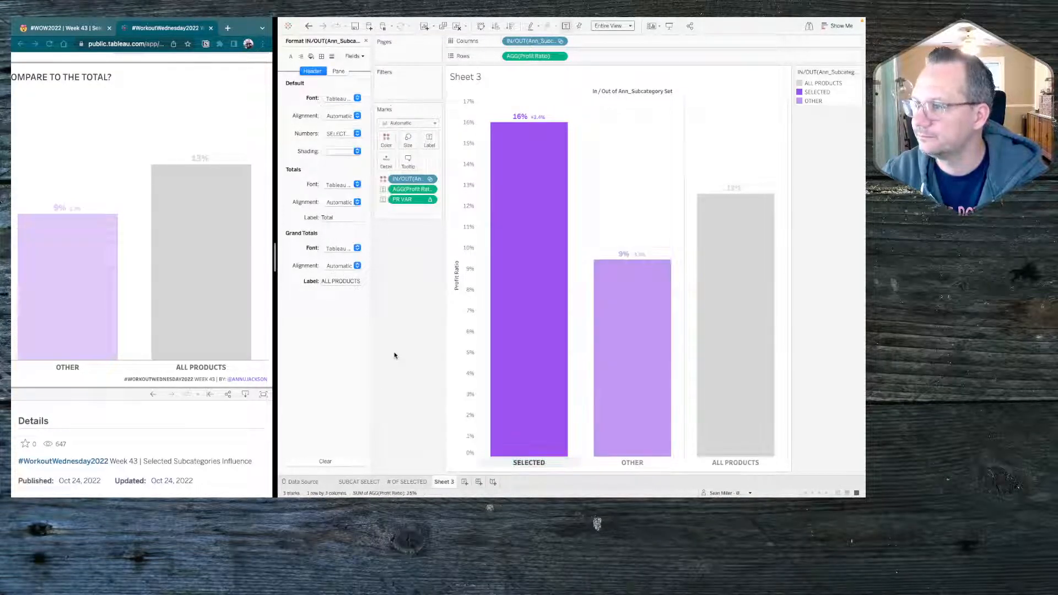
Step: Hide the In / Out of Ann_Subcategory Set field label above the columns and clear the header selection
right_click(555, 91)
click(590, 123)
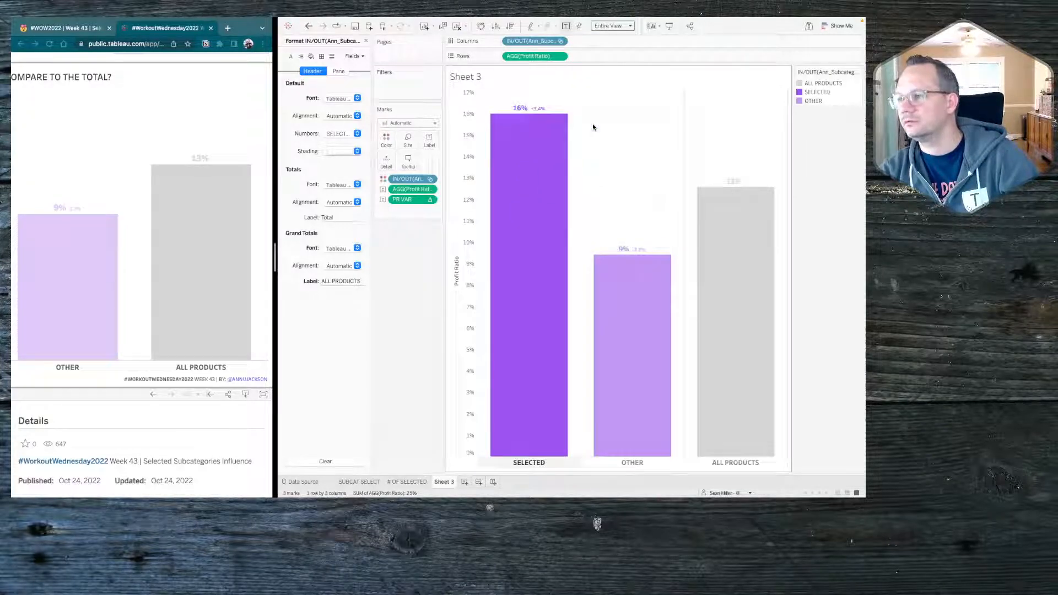
click(529, 463)
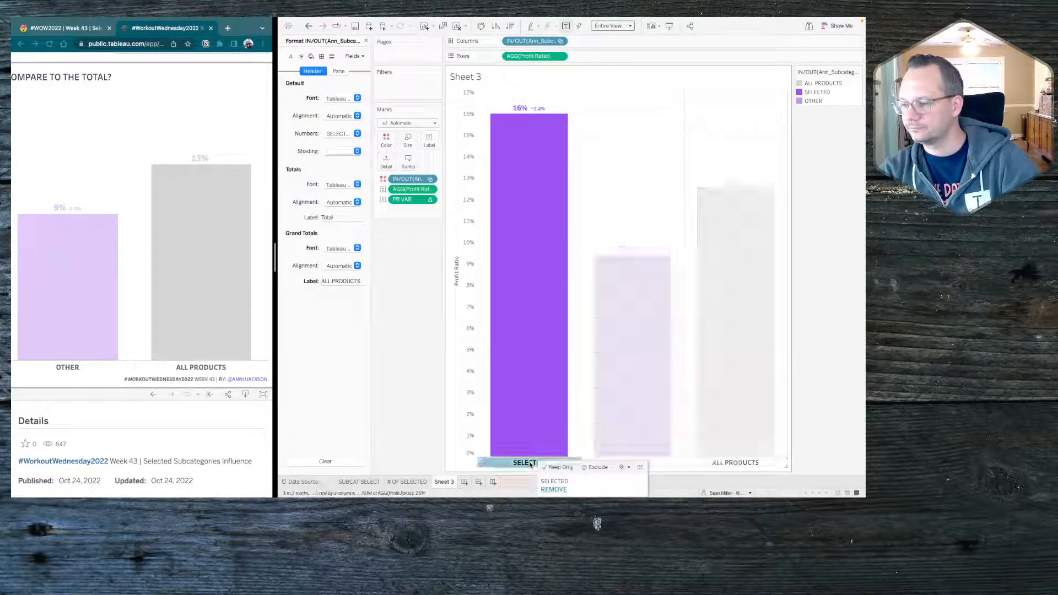
click(530, 464)
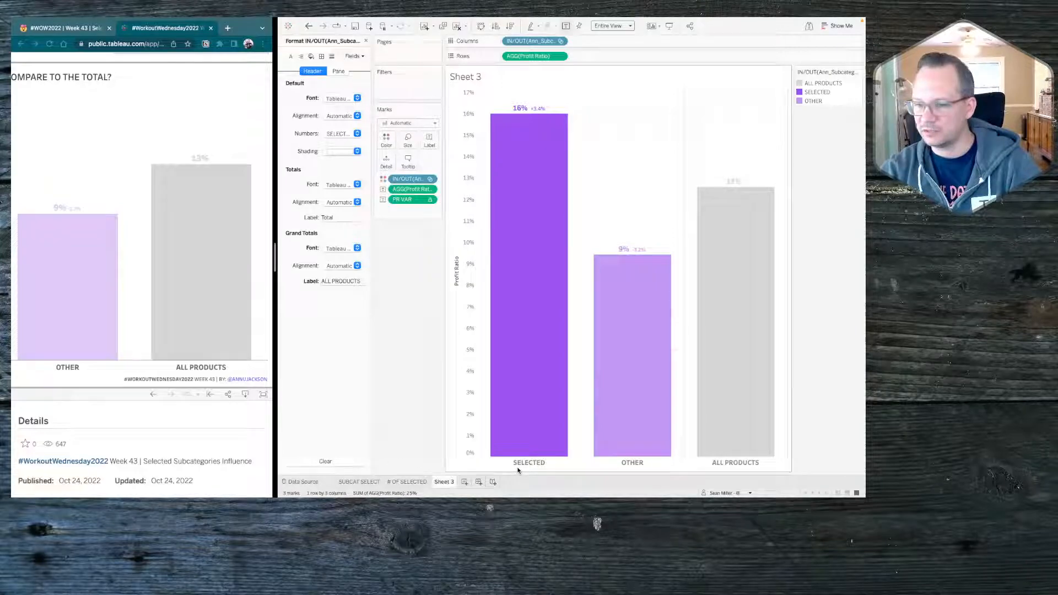
Step: Set the sheet's grid lines and zero lines to None
scroll(208, 369, left, 5)
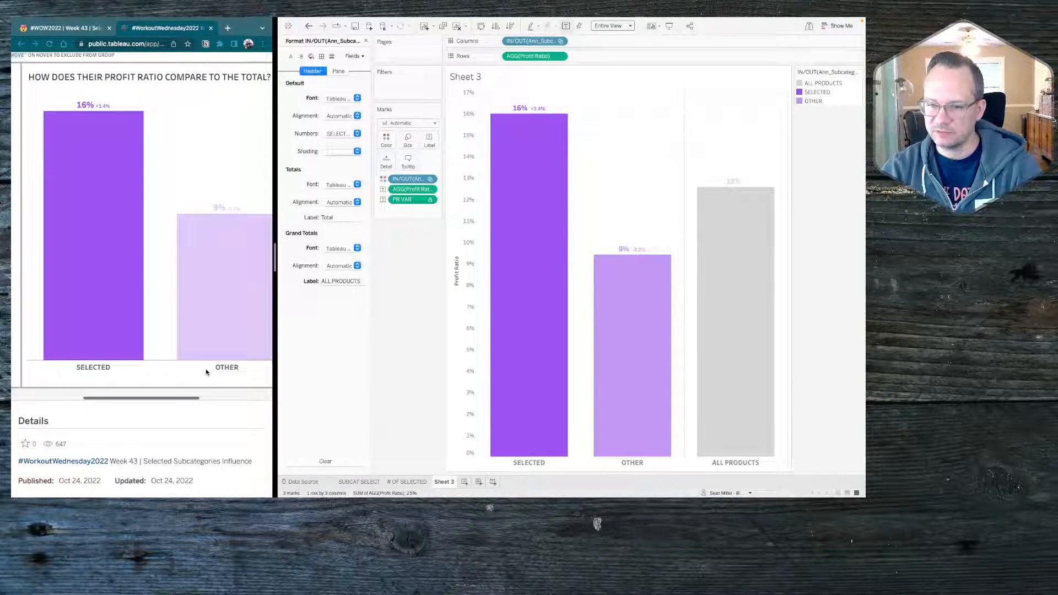
right_click(623, 195)
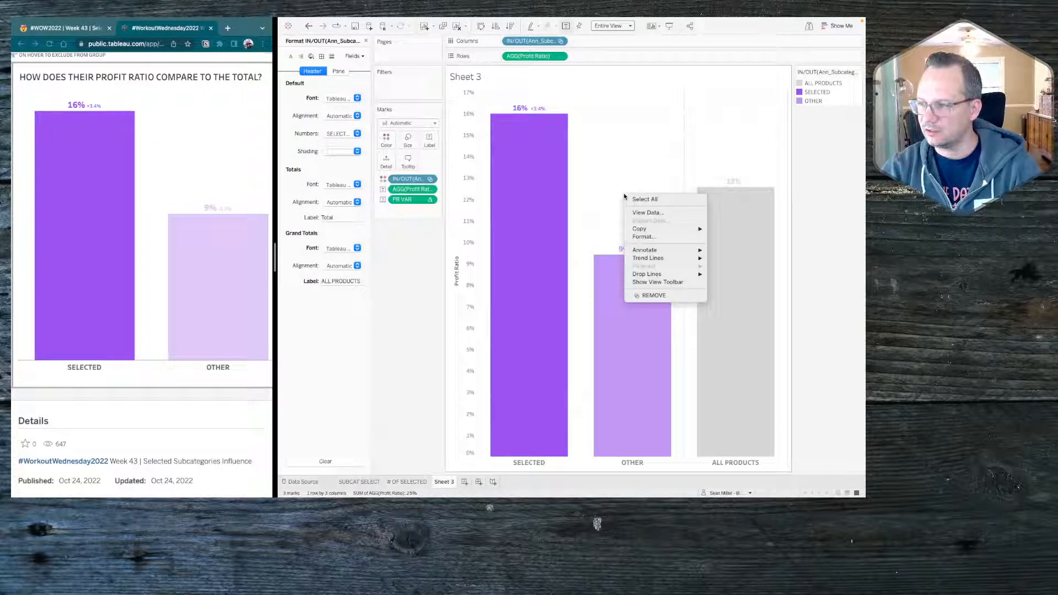
click(642, 241)
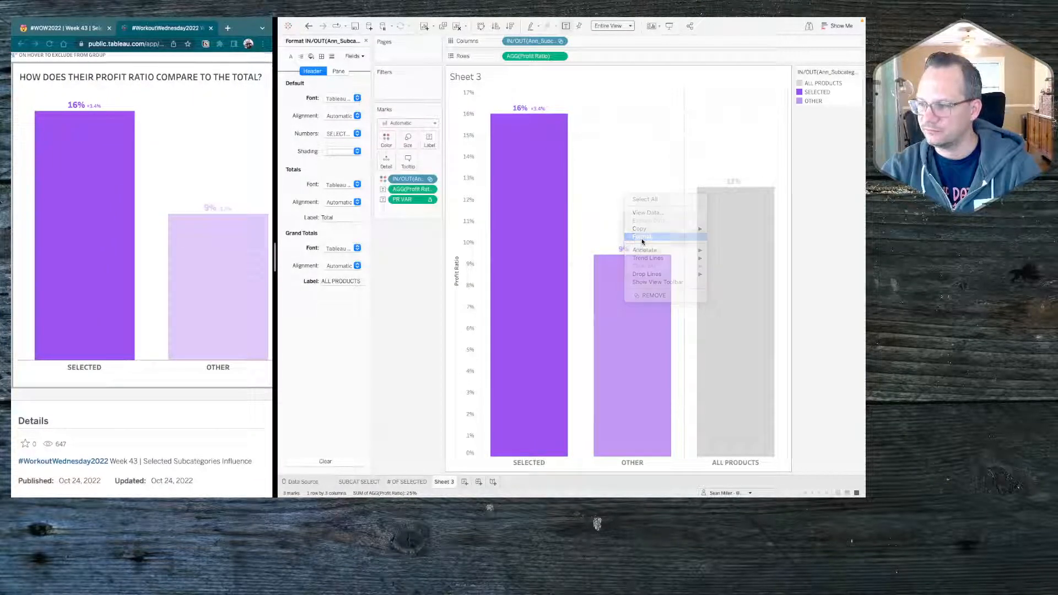
click(332, 58)
click(327, 115)
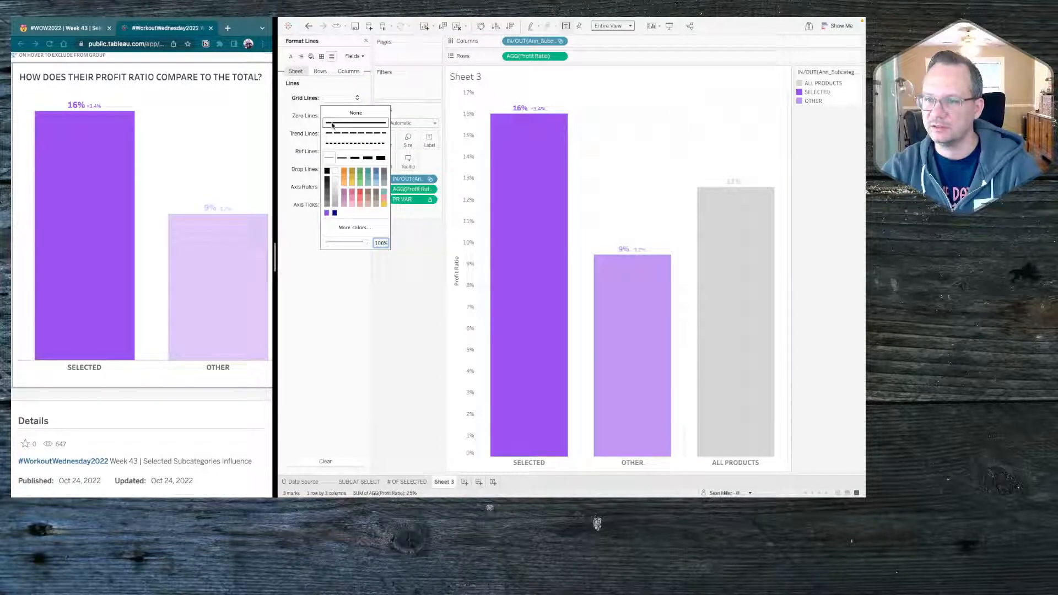
click(328, 115)
click(329, 116)
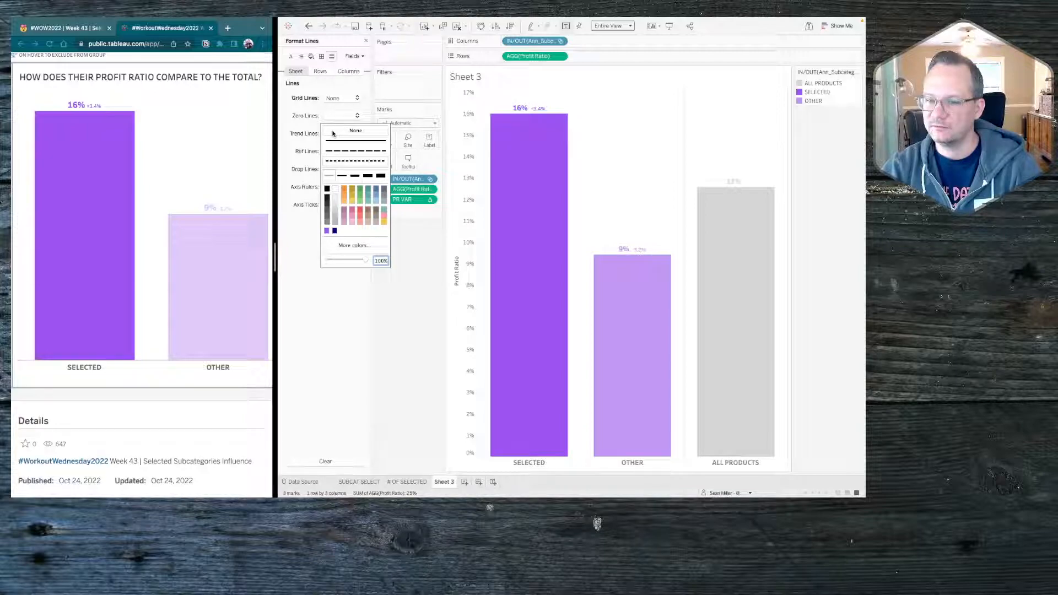
click(334, 131)
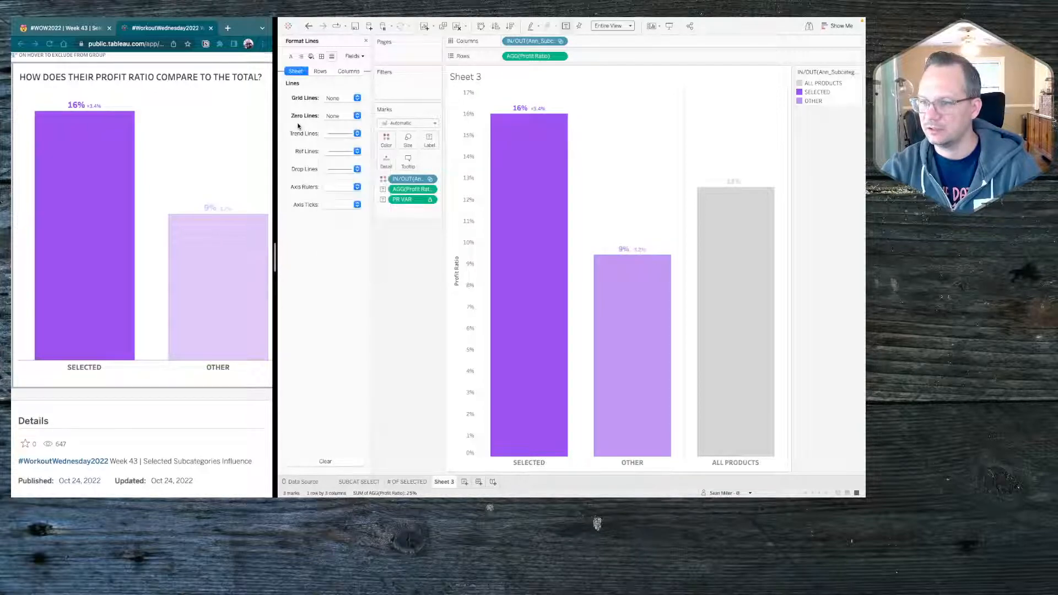
Step: Set the pane borders of the row divider and the column divider to None
click(322, 58)
click(335, 269)
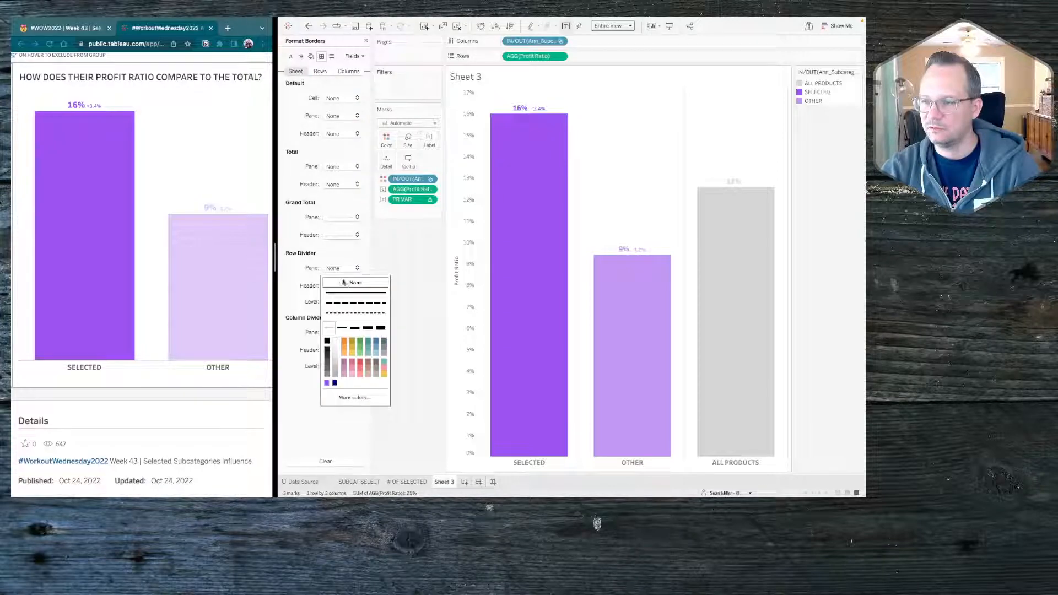
click(344, 282)
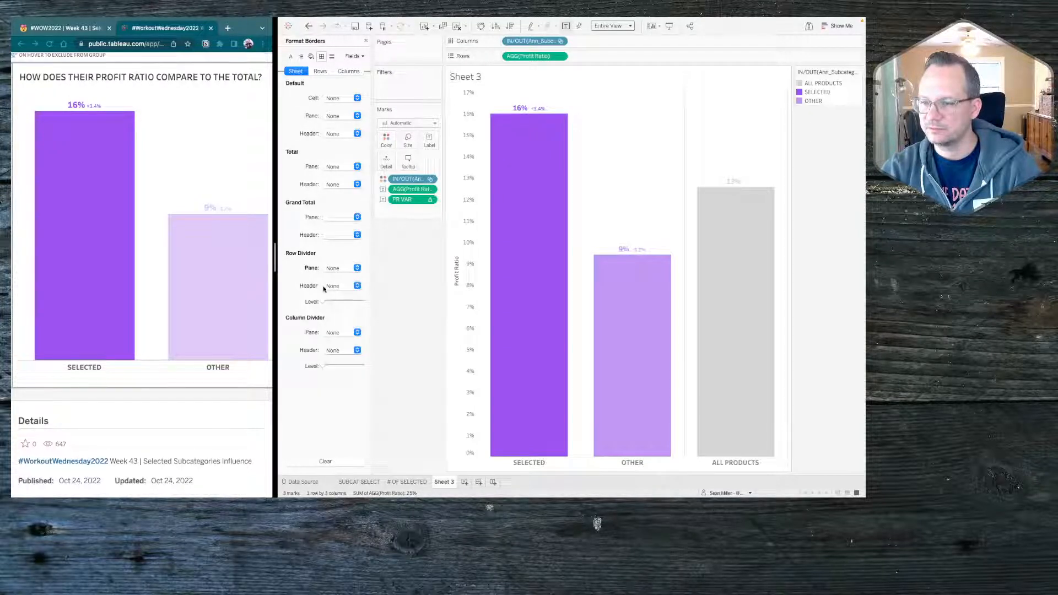
click(336, 332)
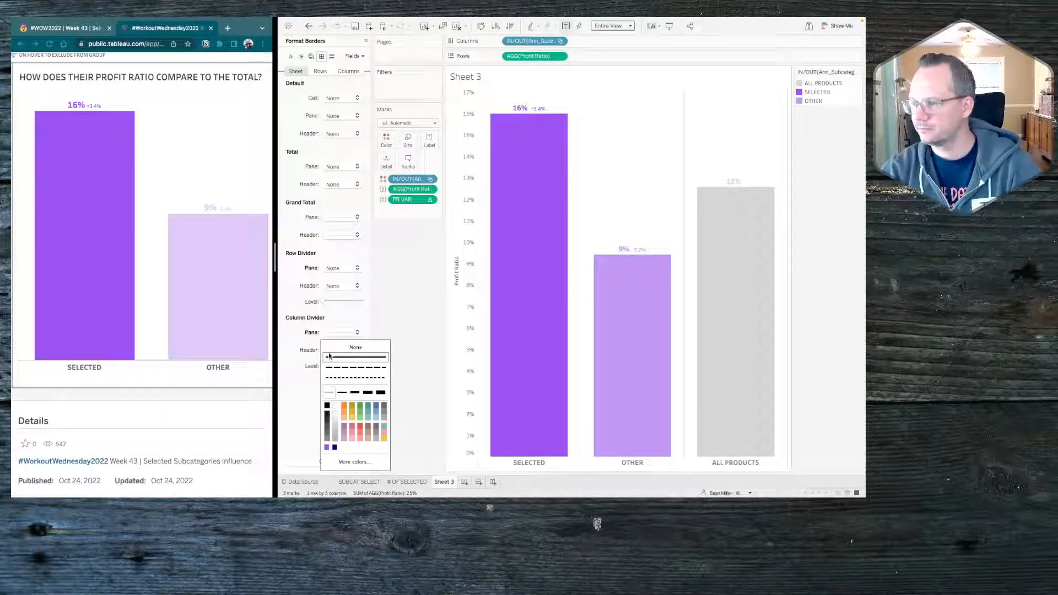
click(336, 270)
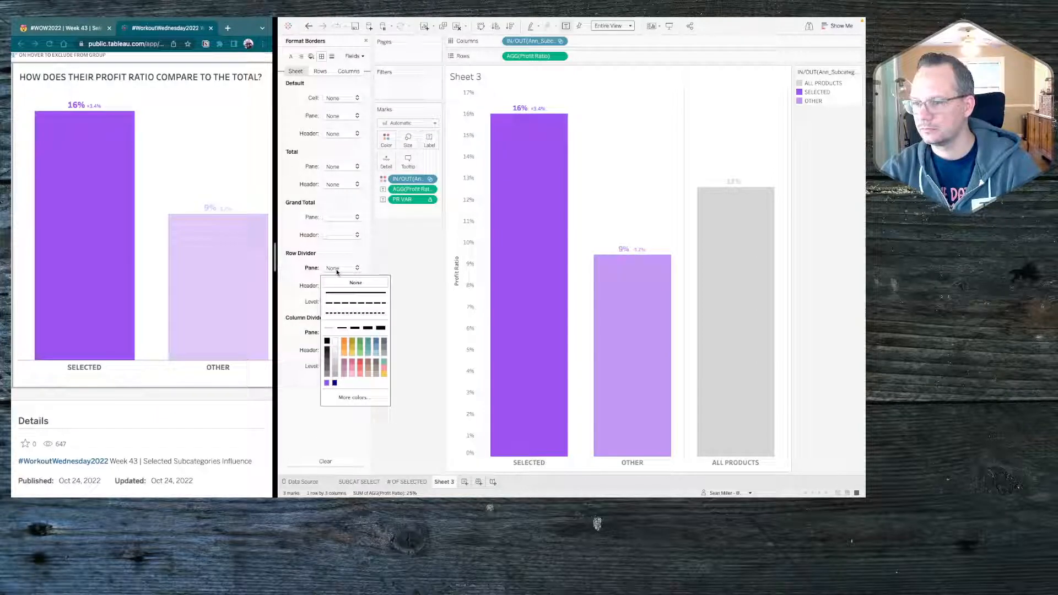
click(298, 288)
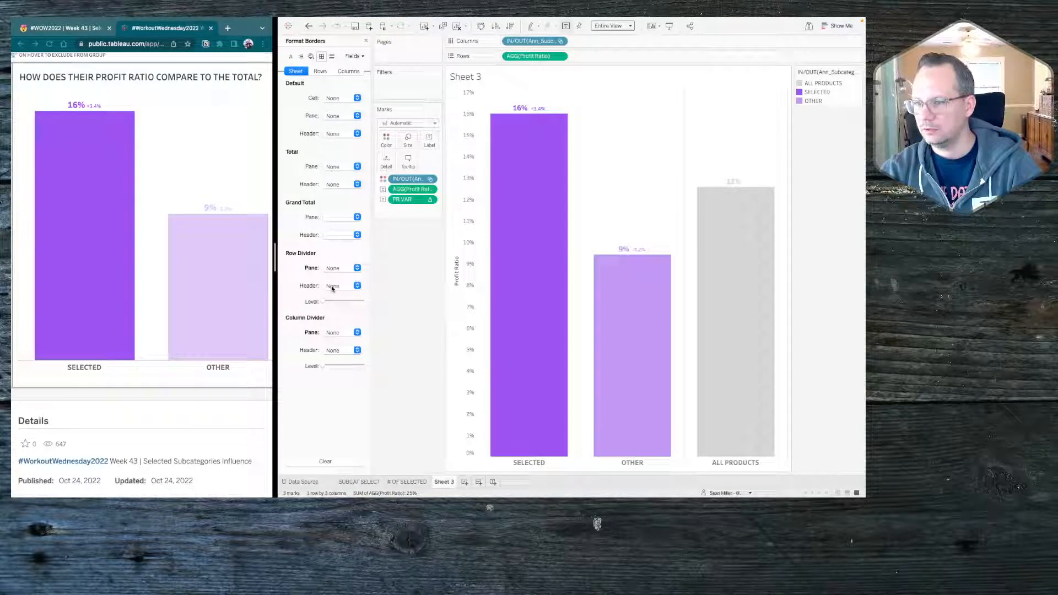
Step: Try setting the Grand Total pane border and the column divider's header border to None
click(340, 219)
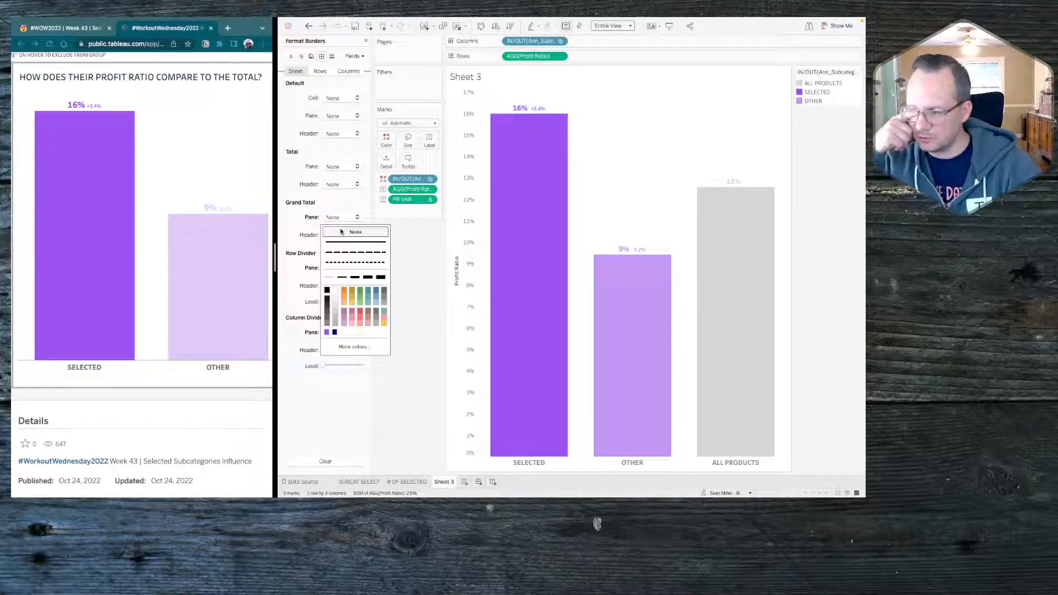
click(341, 232)
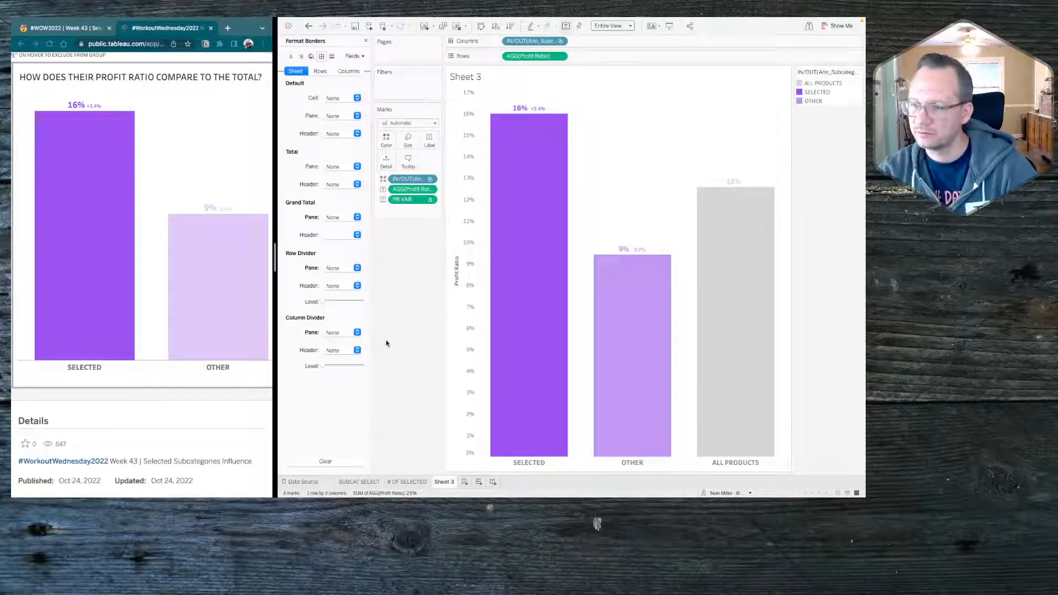
click(342, 220)
click(339, 219)
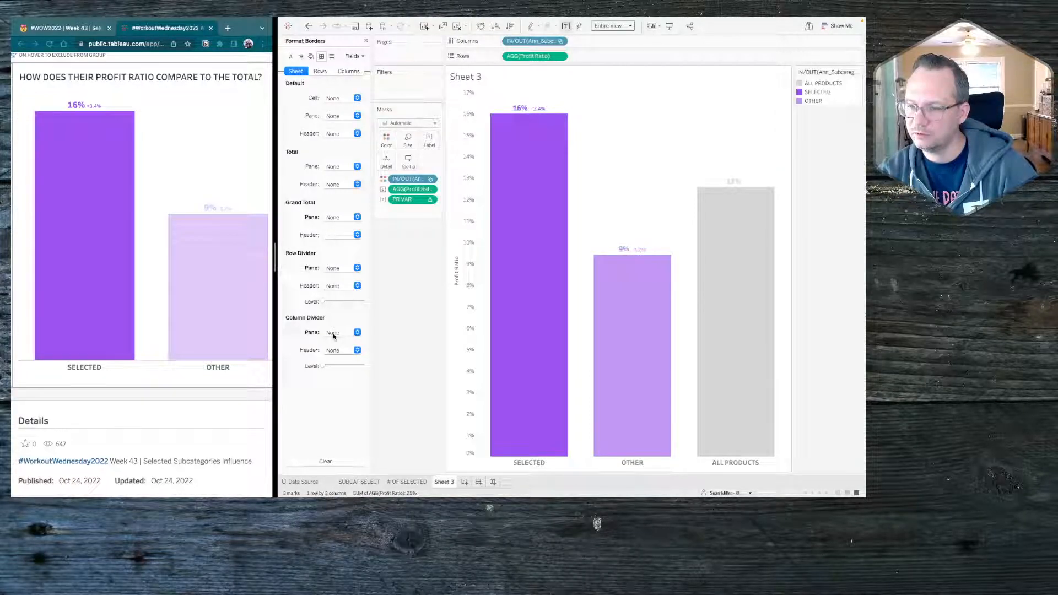
click(334, 351)
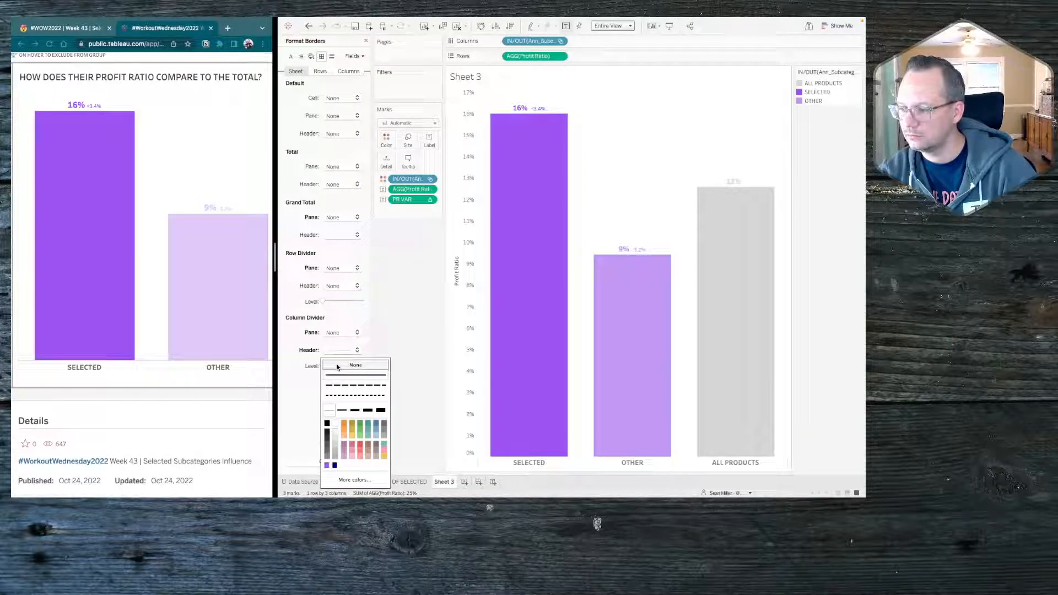
click(337, 367)
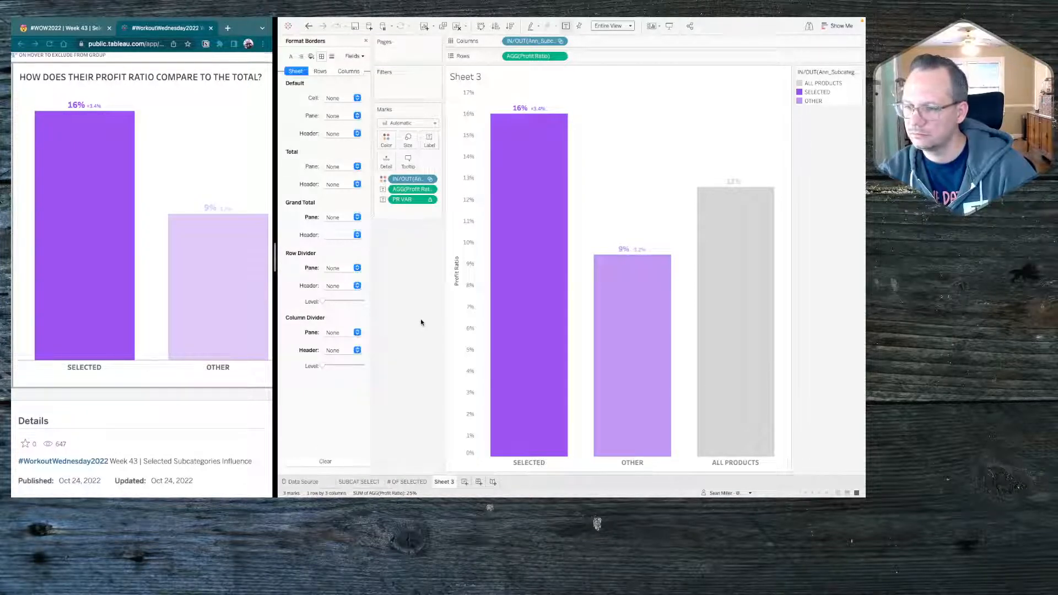
click(315, 226)
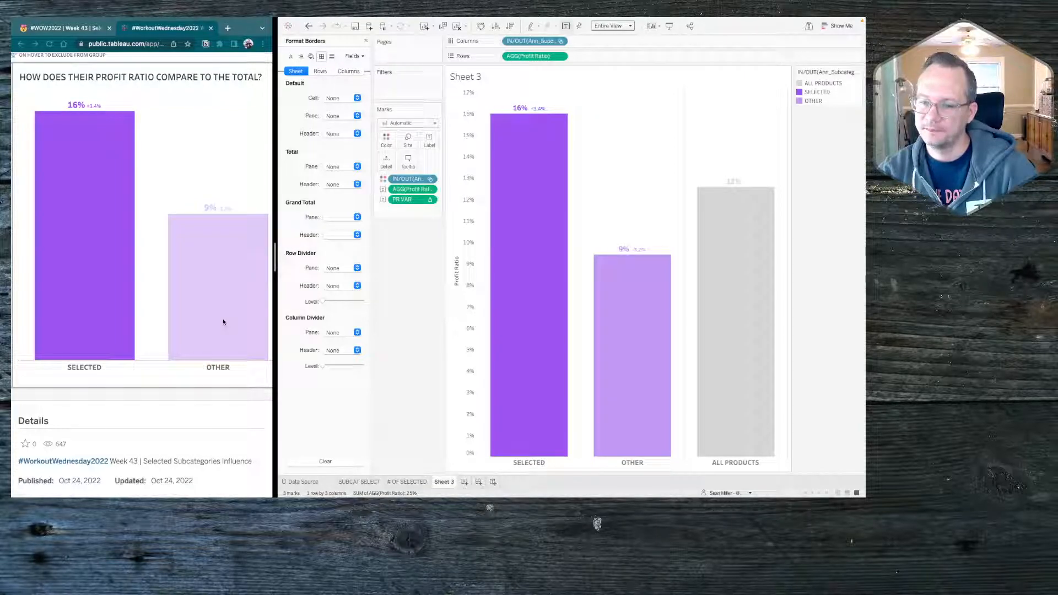
Step: Check the ALL PRODUCTS bar in the reference chart and give the sheet's axis rulers a solid dark line
scroll(223, 322, right, 5)
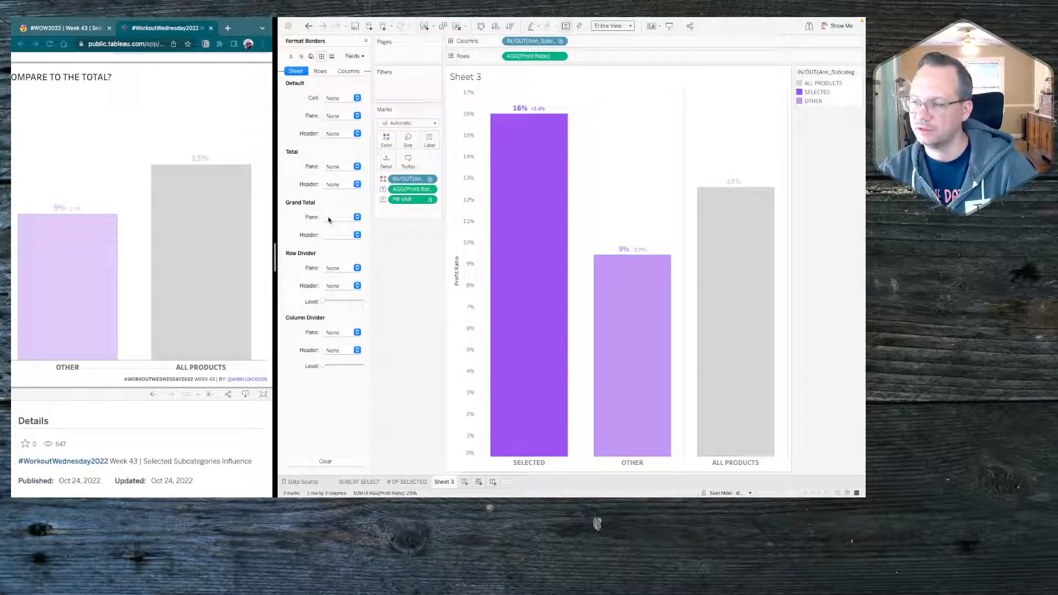
click(332, 55)
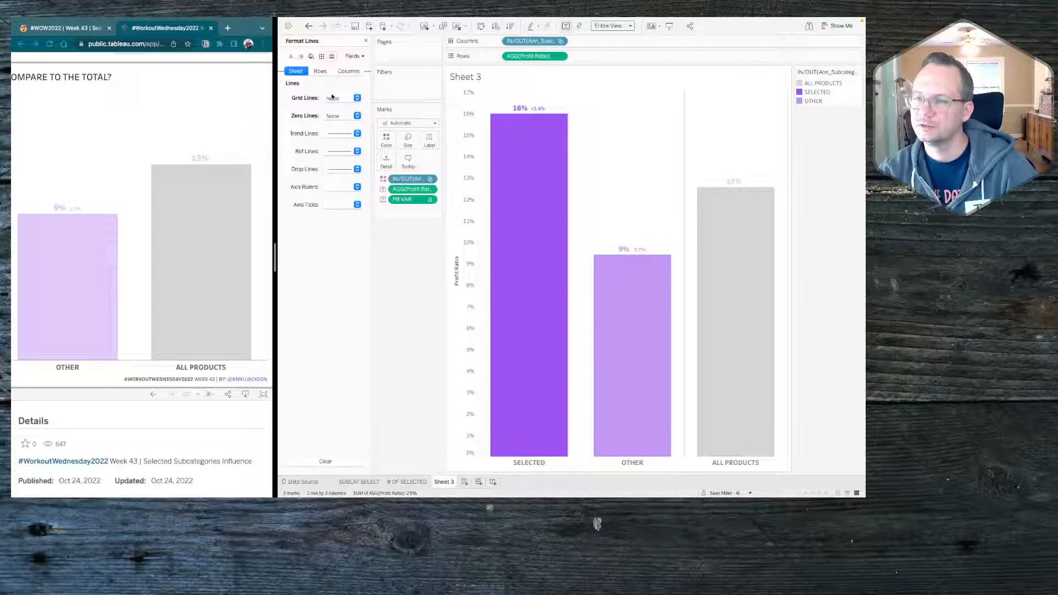
click(329, 185)
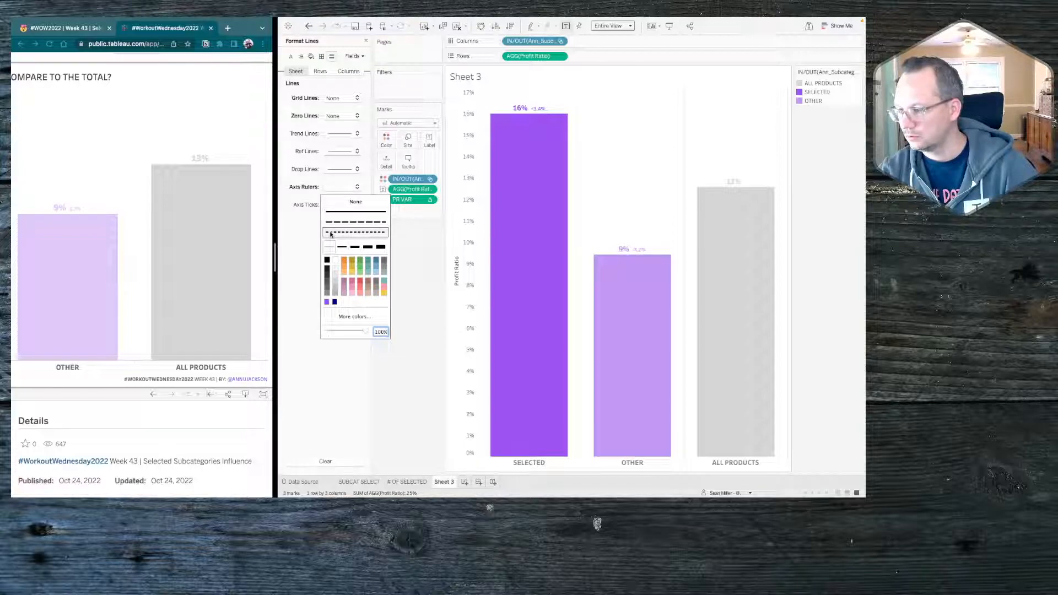
click(326, 262)
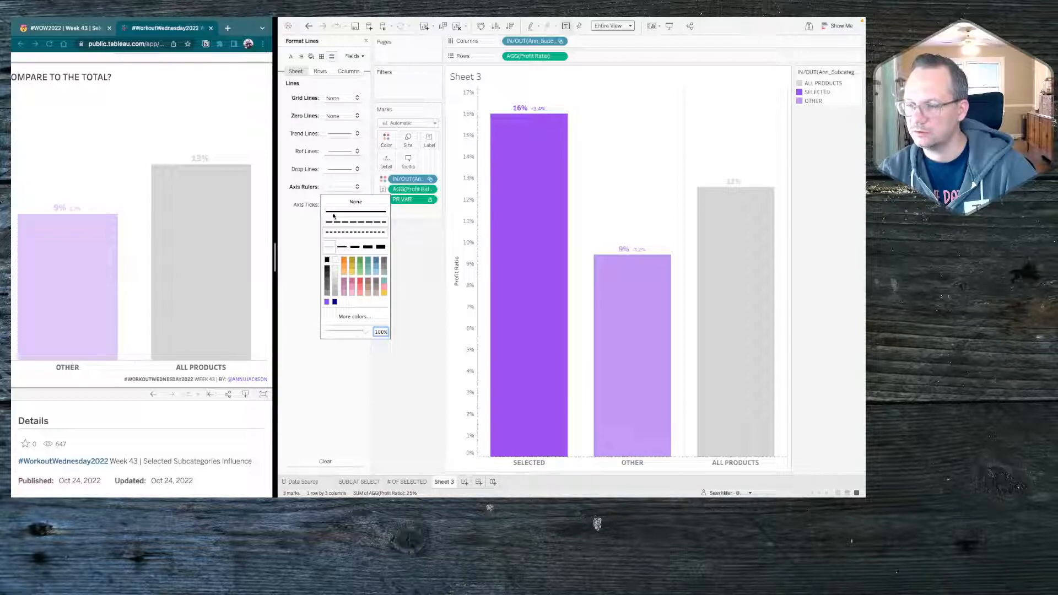
Step: Set the axis rulers for rows to None and check the axis ruler options for columns
click(318, 71)
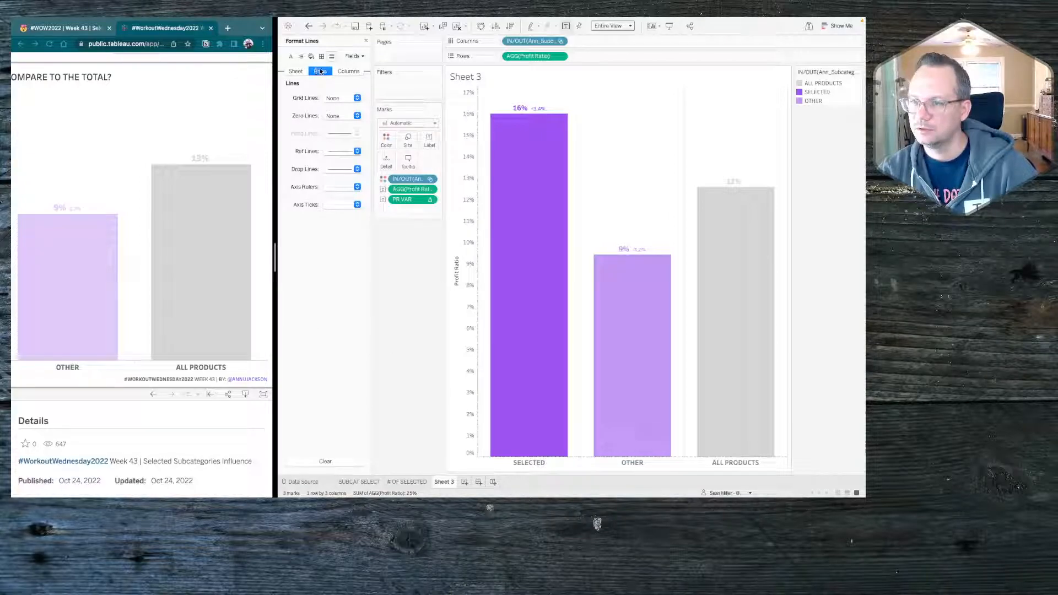
click(330, 187)
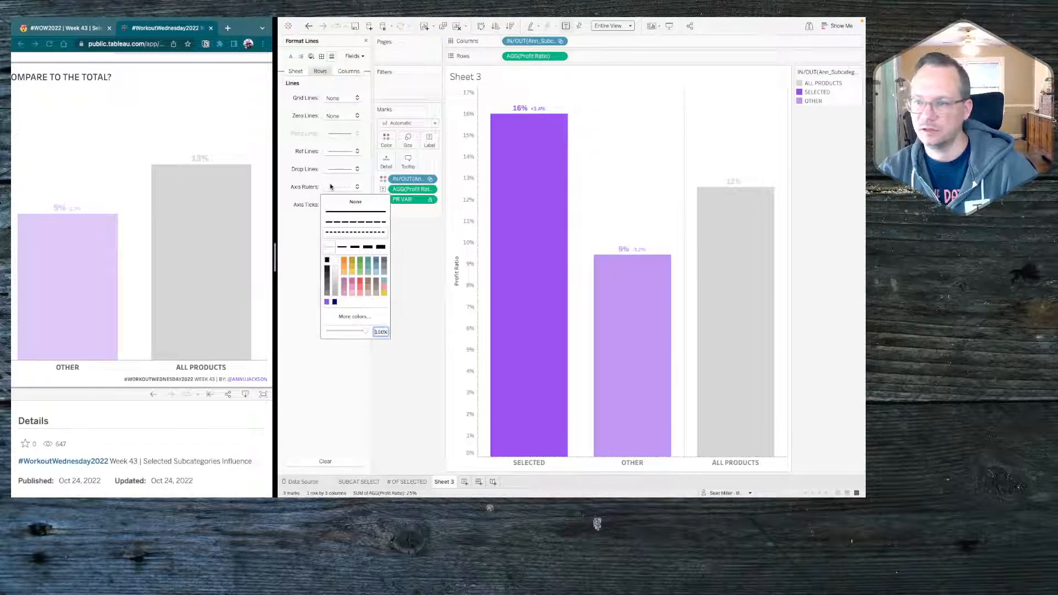
click(354, 202)
click(344, 213)
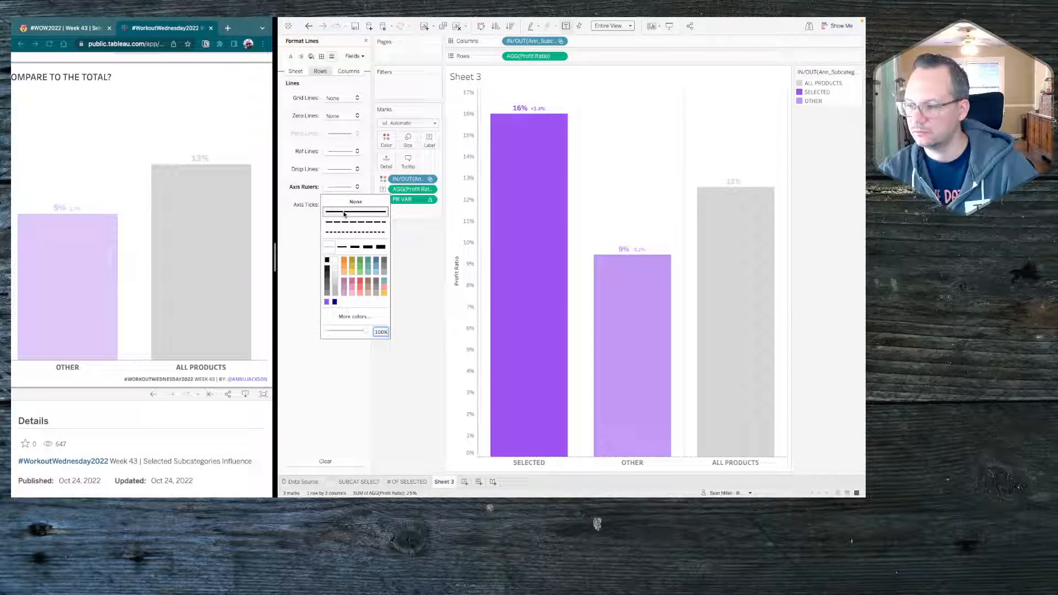
click(355, 202)
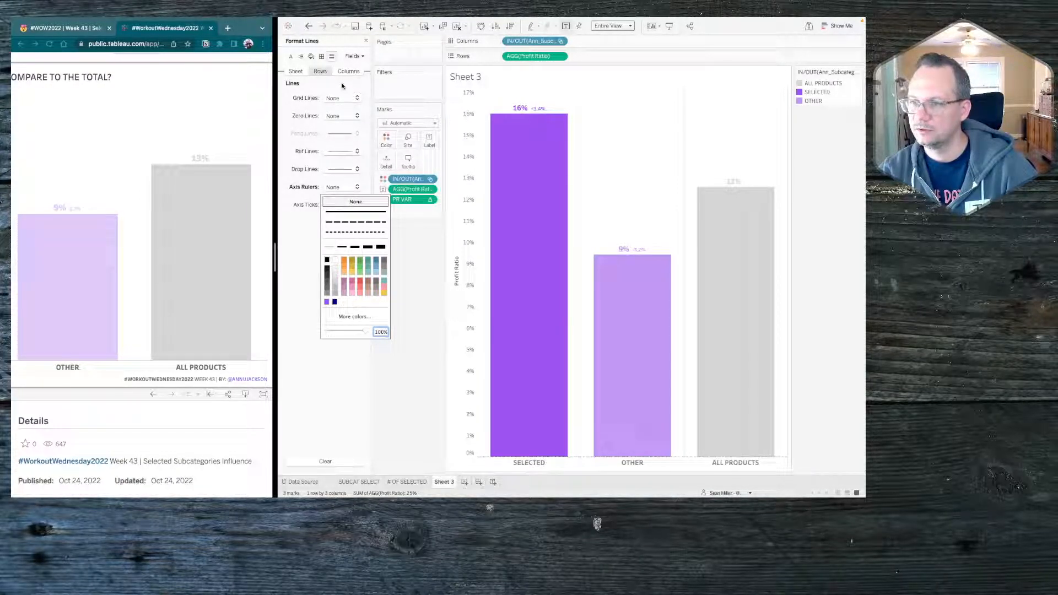
click(342, 71)
click(341, 205)
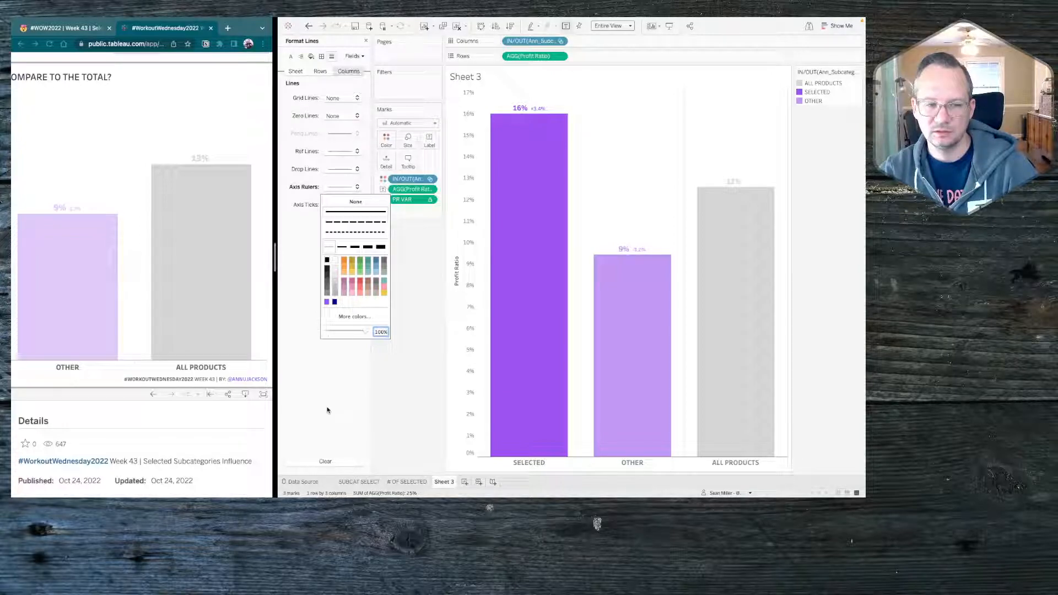
click(333, 387)
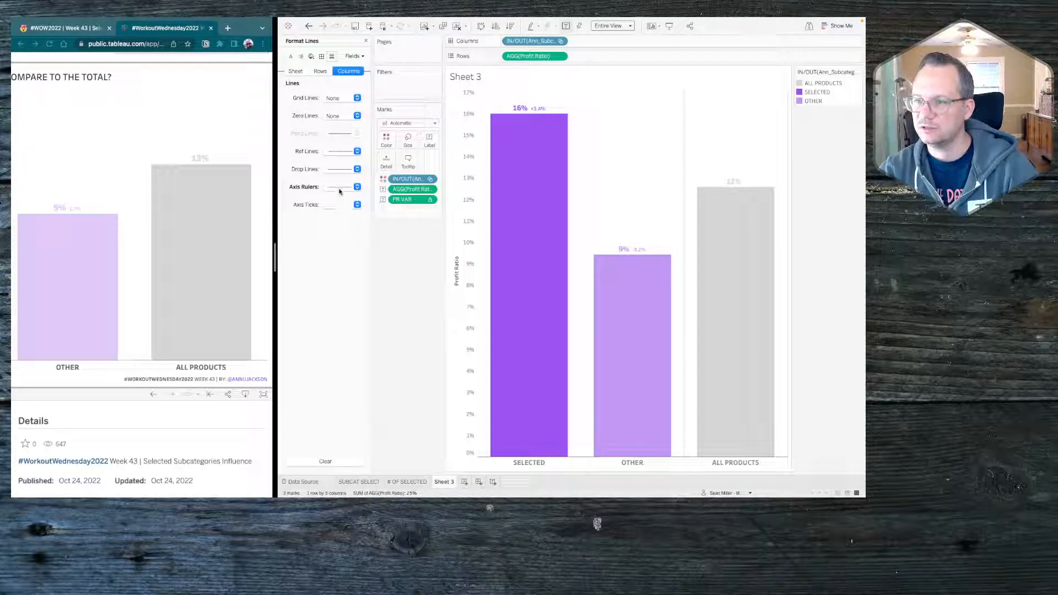
Step: Clear the sheet-level zero lines setting and set it back to None
click(333, 116)
click(301, 72)
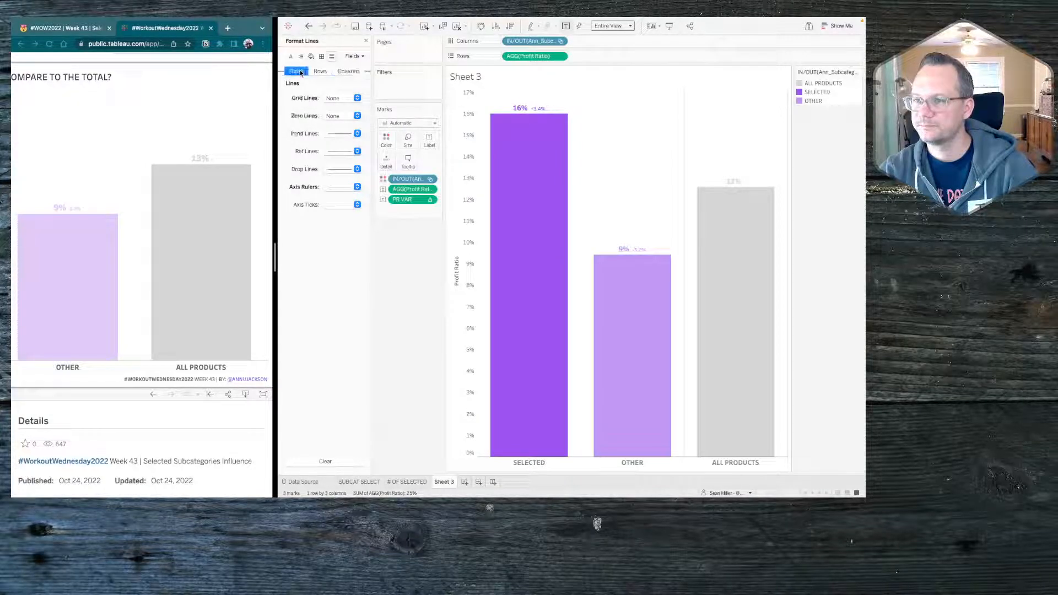
click(309, 118)
click(314, 123)
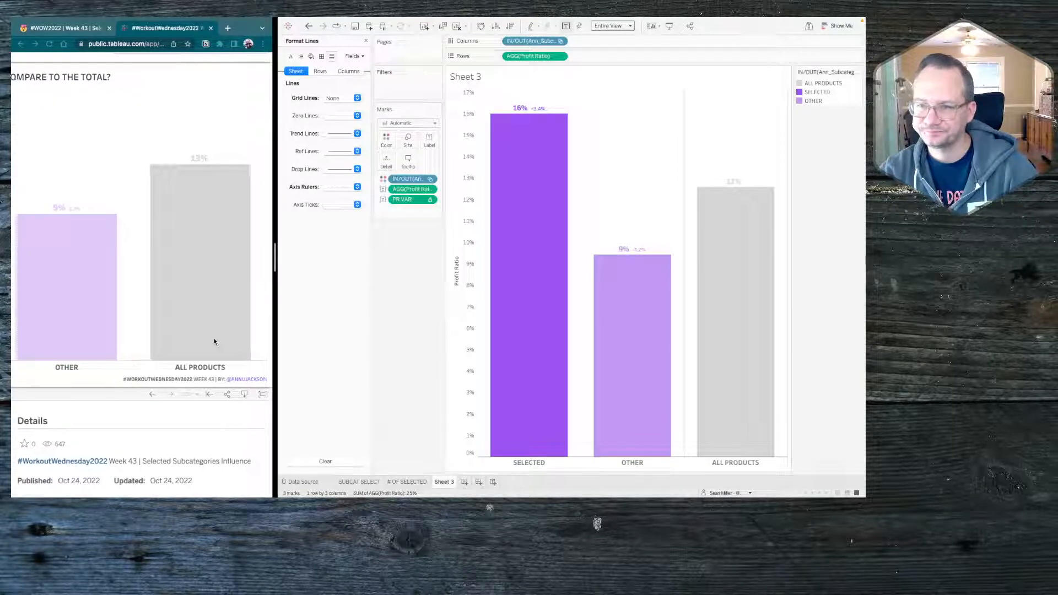
click(331, 117)
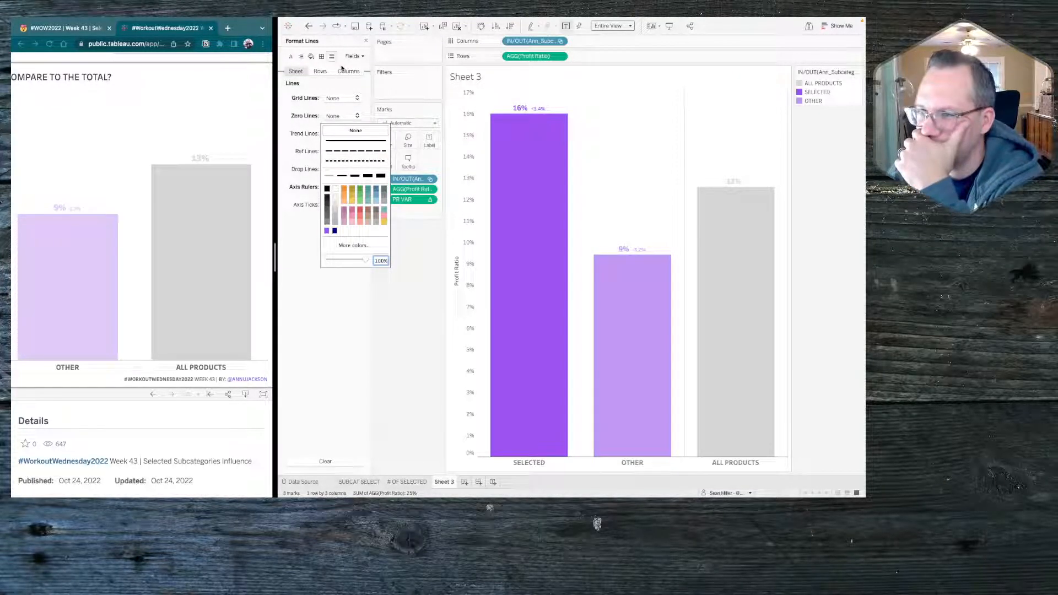
Step: Test a black line on the Grand Total pane border and set that border to None
click(322, 56)
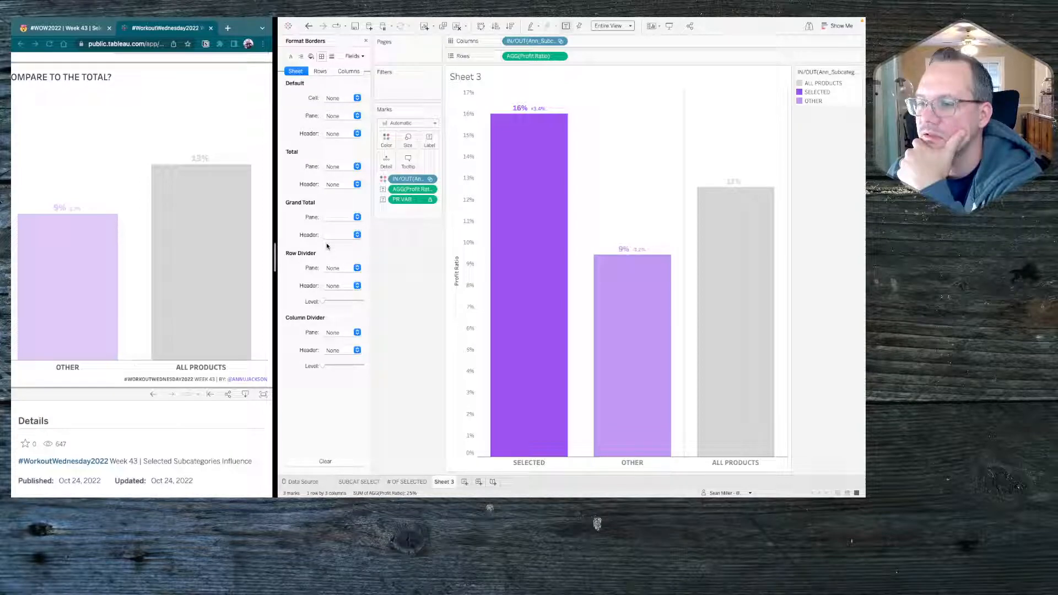
click(331, 217)
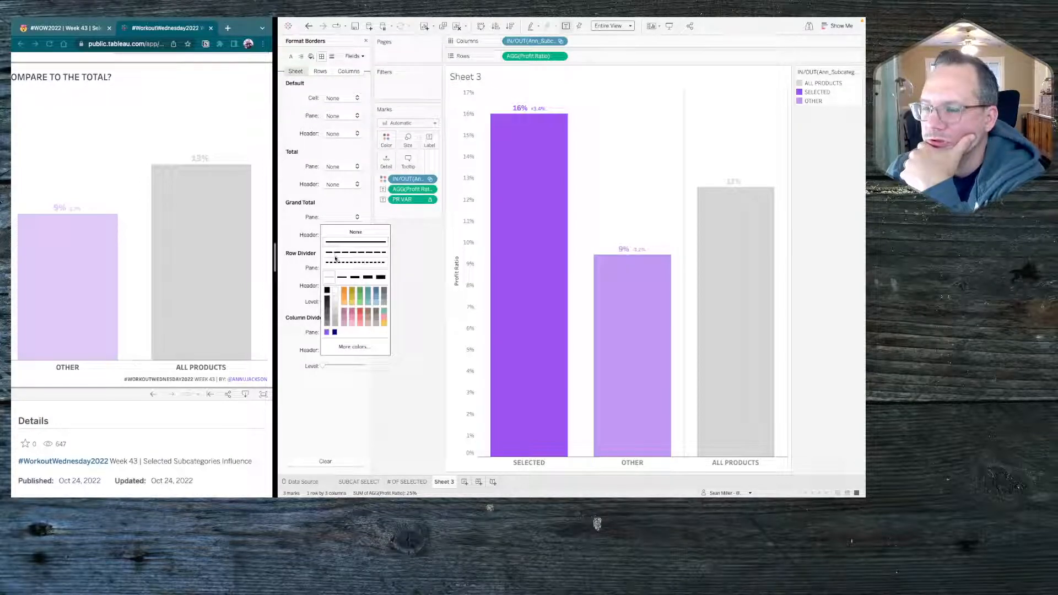
click(326, 292)
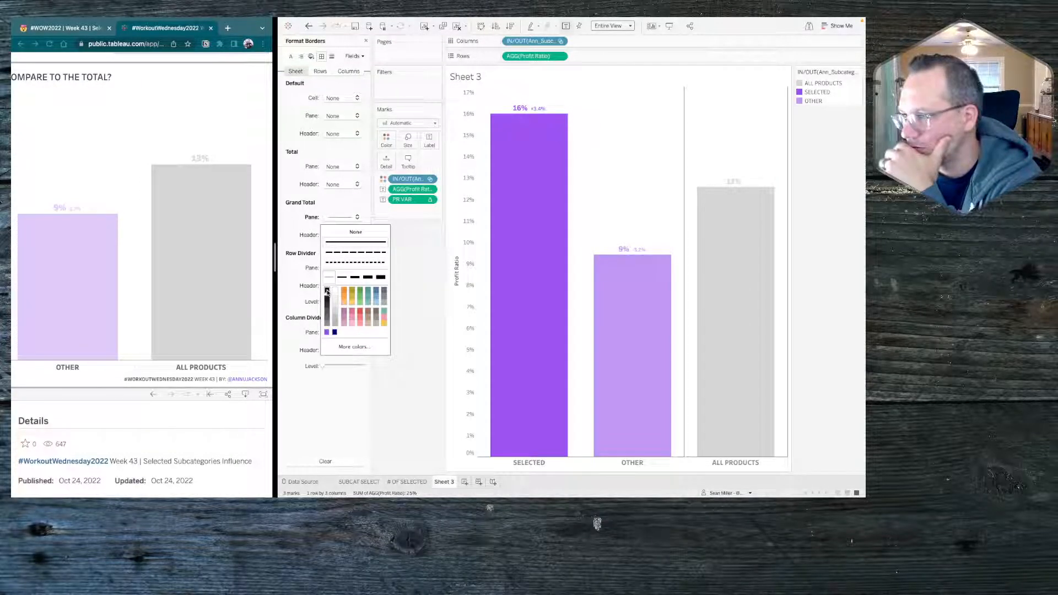
click(331, 236)
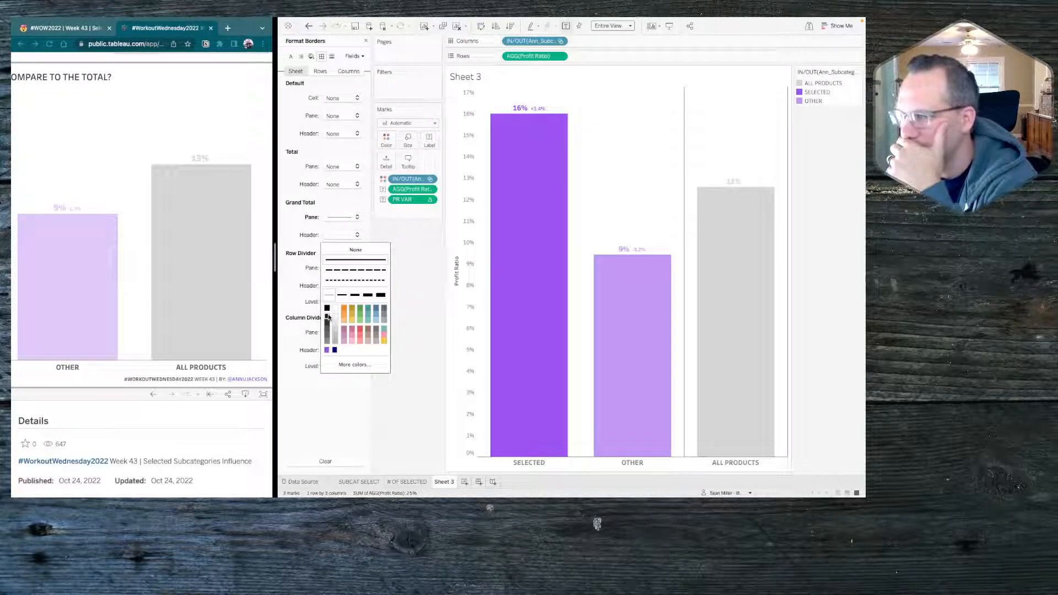
click(341, 219)
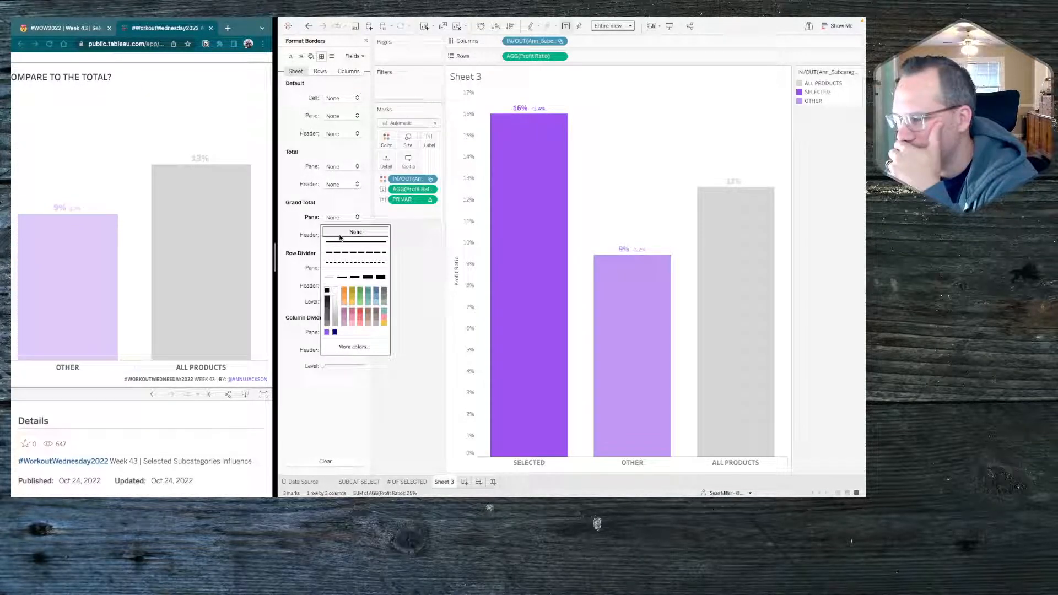
Step: Raise the column divider level to its maximum and give the column divider's header border a solid line
click(398, 378)
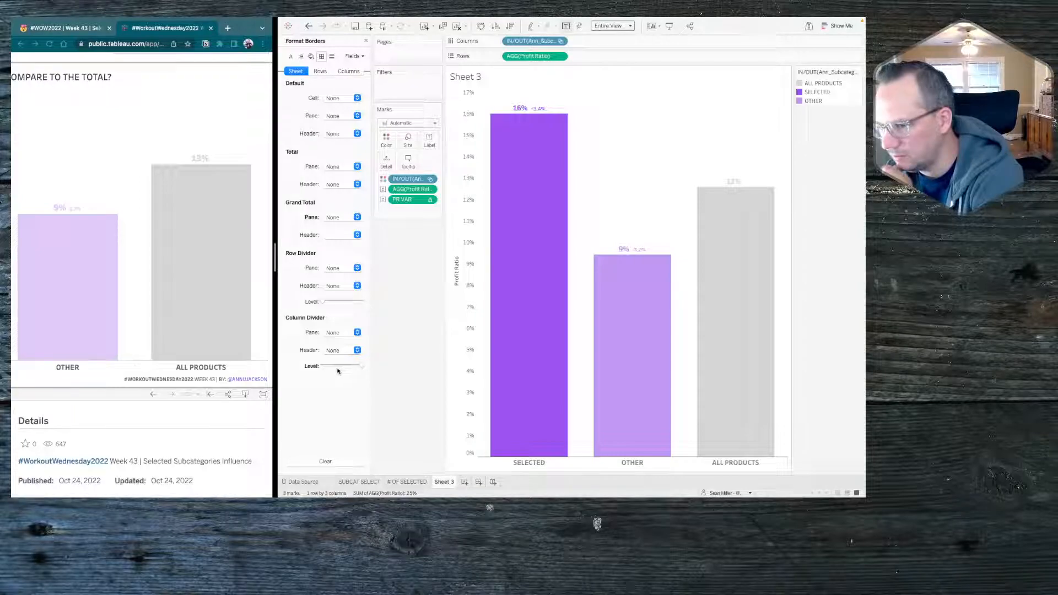
click(328, 335)
click(331, 365)
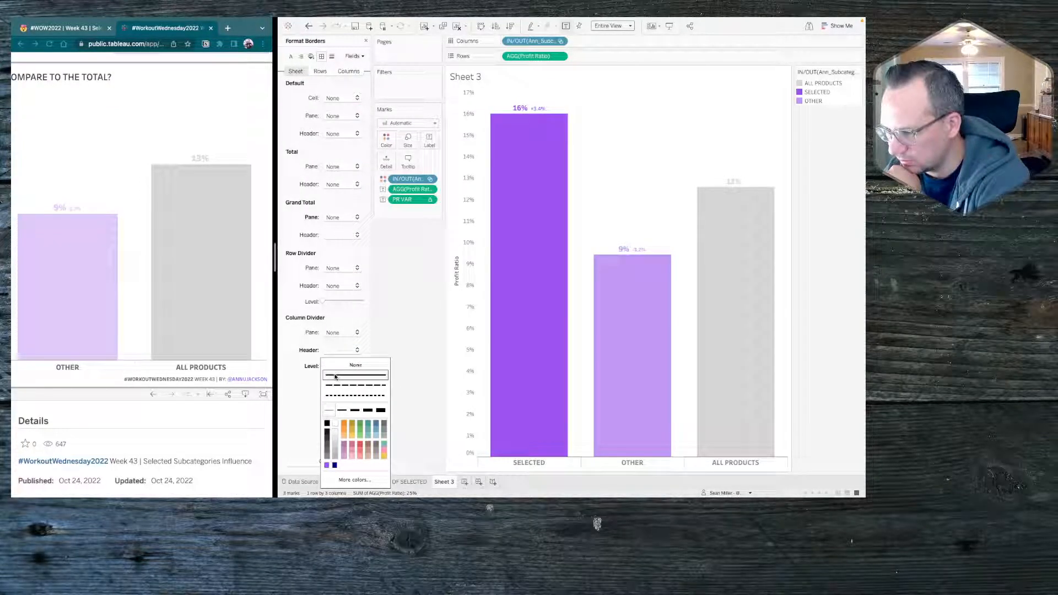
click(333, 377)
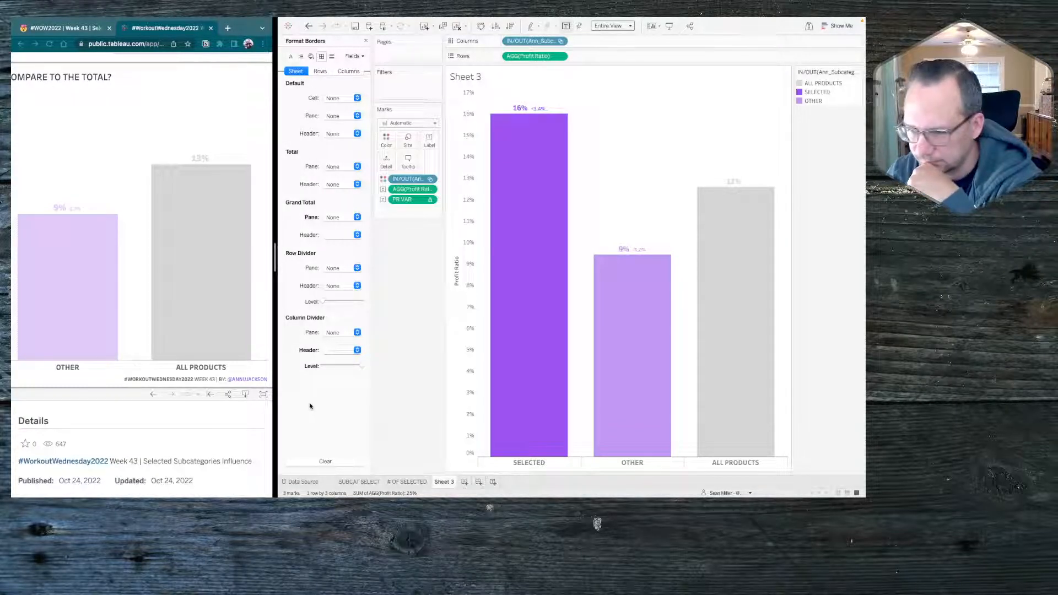
Step: Compare the header area with the reference chart and set the column divider's header border to None
scroll(123, 368, left, 6)
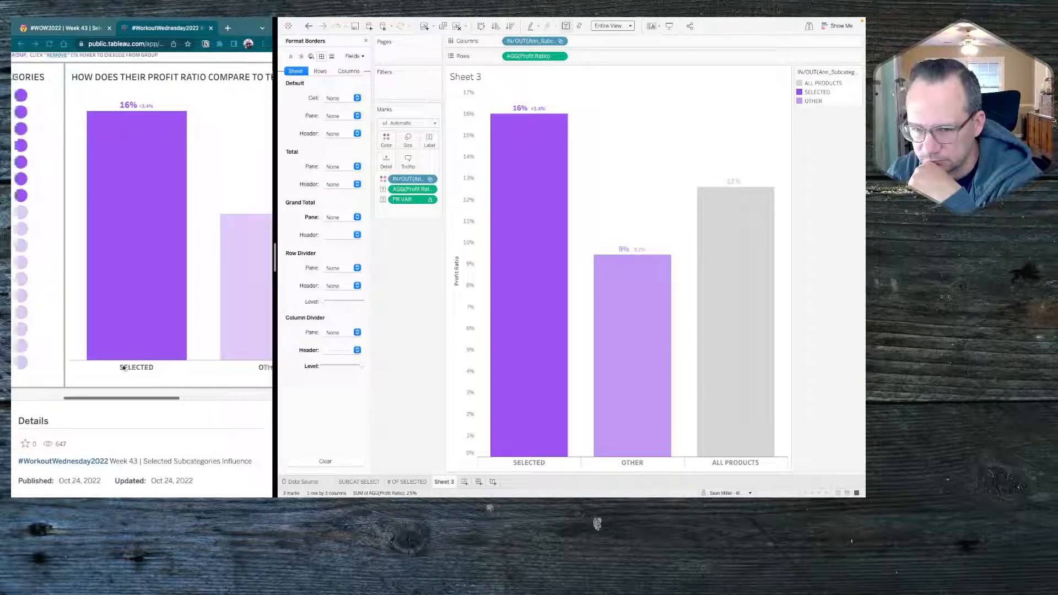
scroll(124, 368, right, 3)
scroll(123, 368, right, 3)
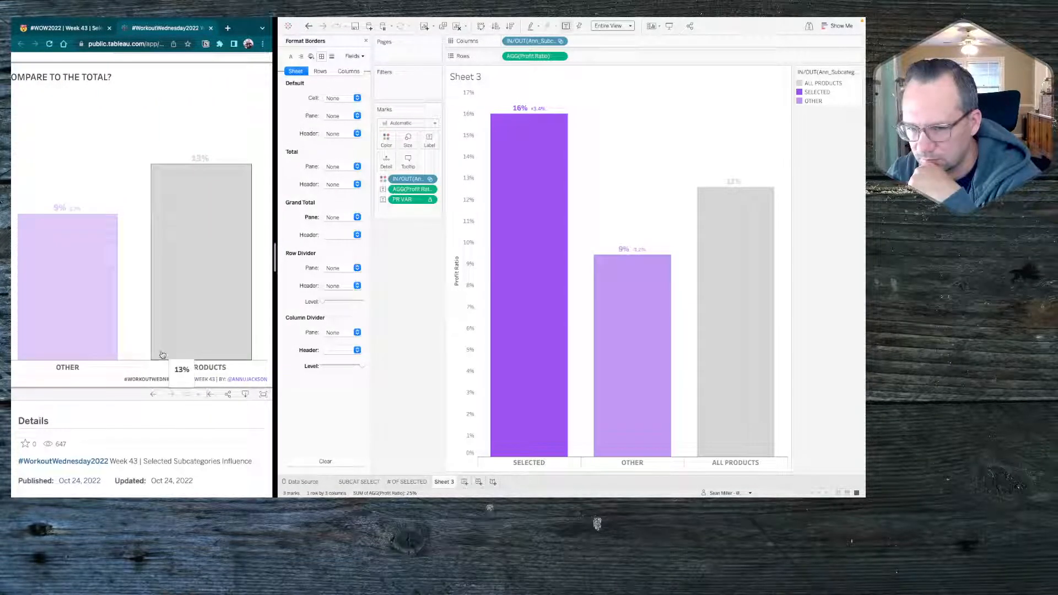
mouse_move(118, 352)
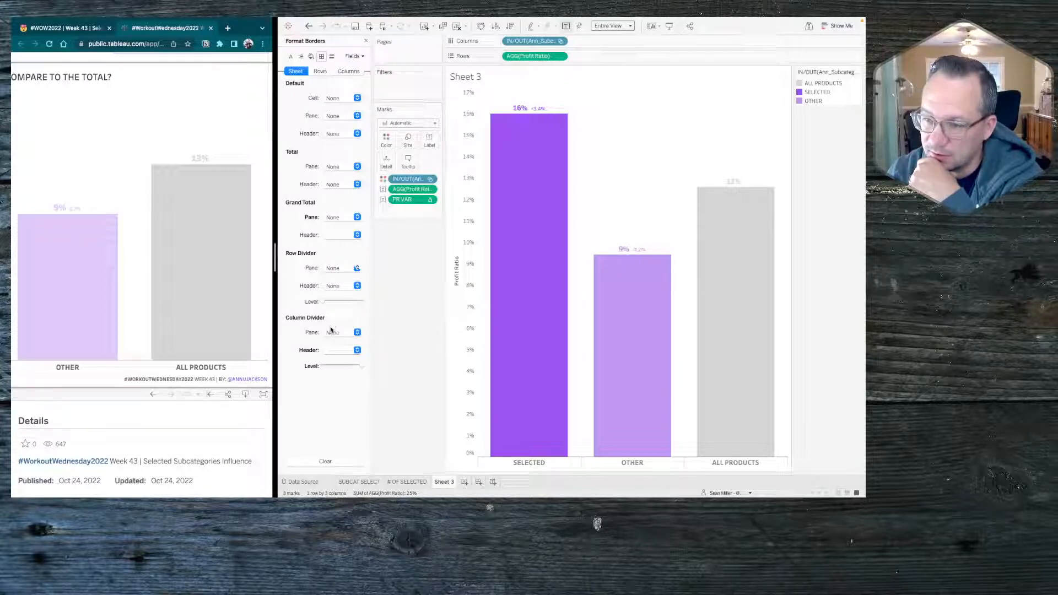
click(333, 350)
click(333, 353)
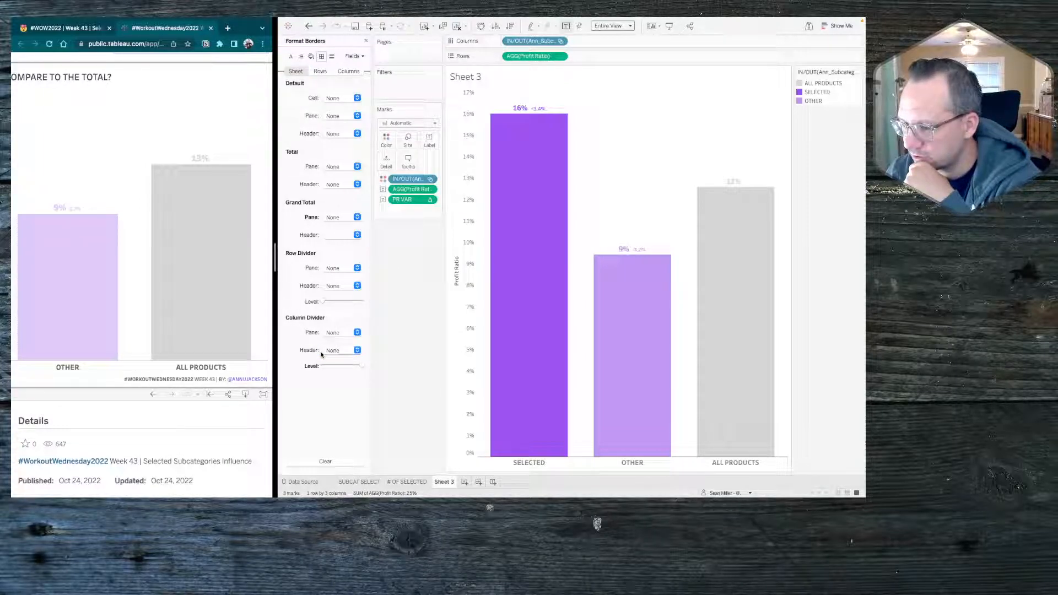
Step: Set the Grand Total header border to None
click(342, 235)
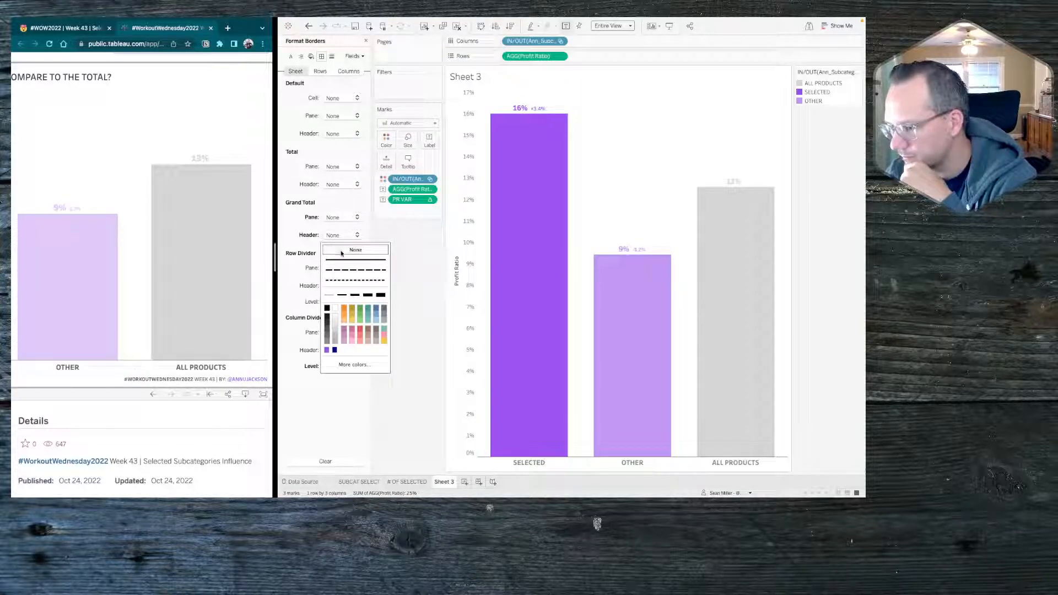
click(331, 237)
click(330, 237)
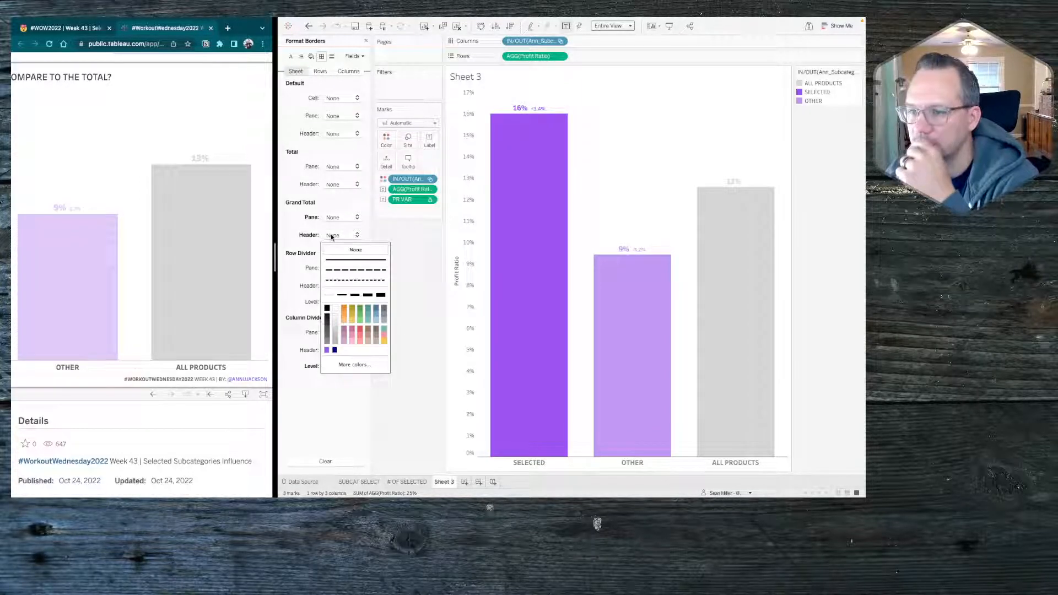
click(331, 237)
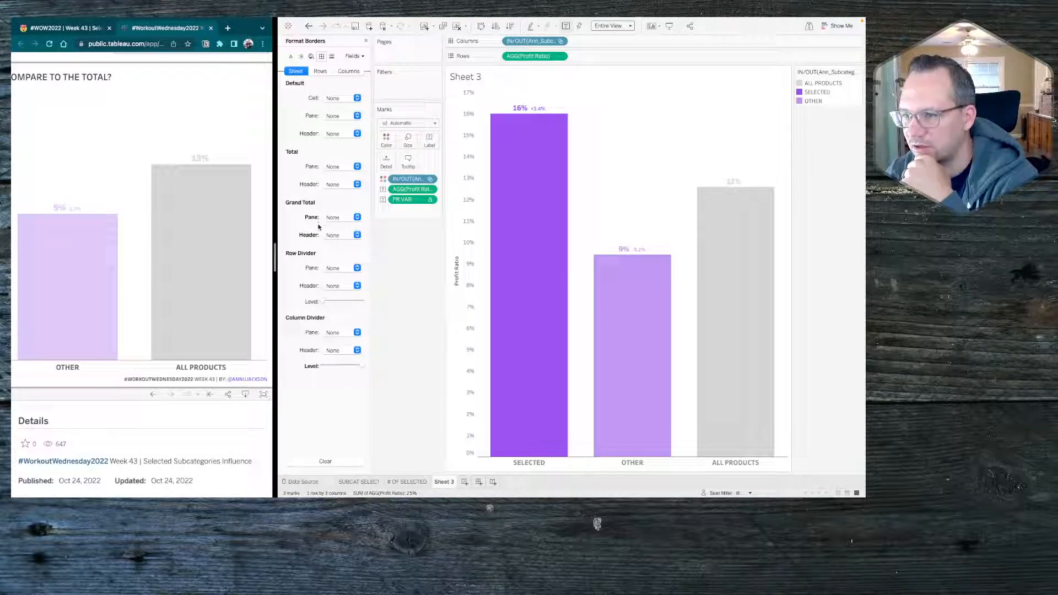
Step: Test solid lines on the Total pane and header borders, and clear the Total header and Grand Total pane borders
click(331, 171)
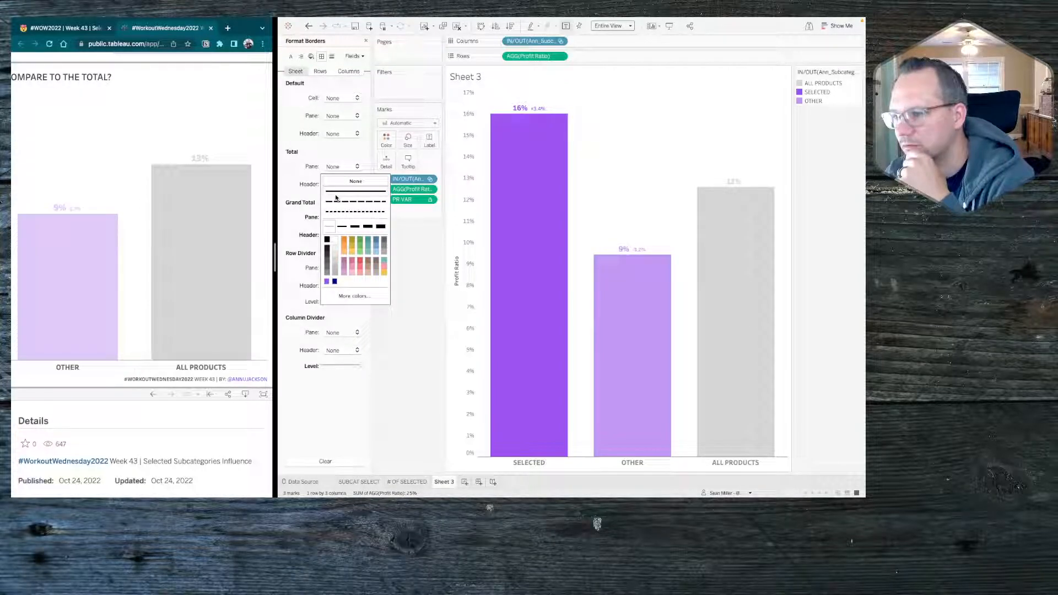
click(336, 192)
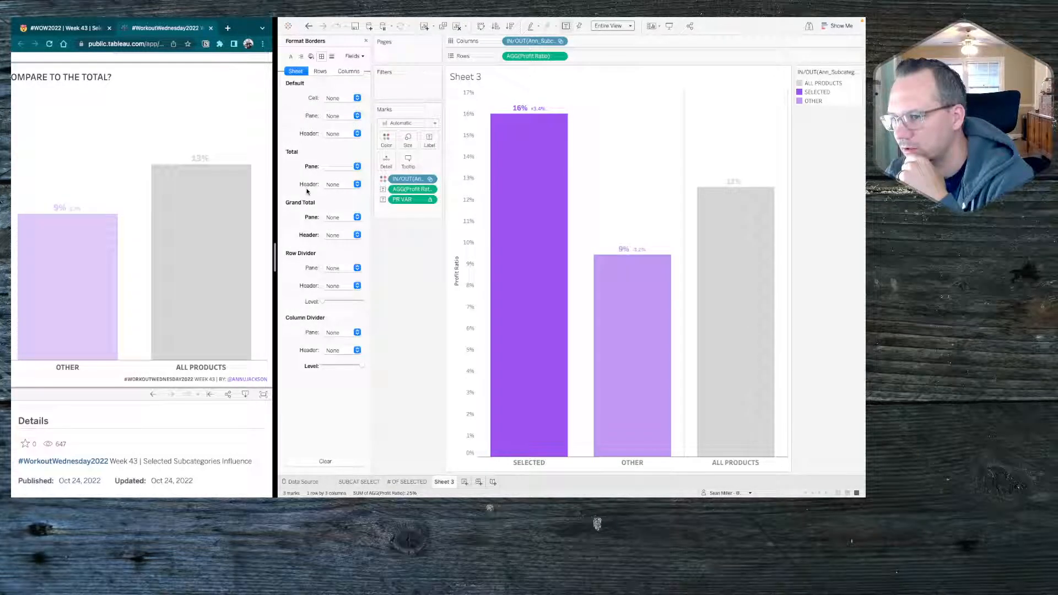
click(333, 185)
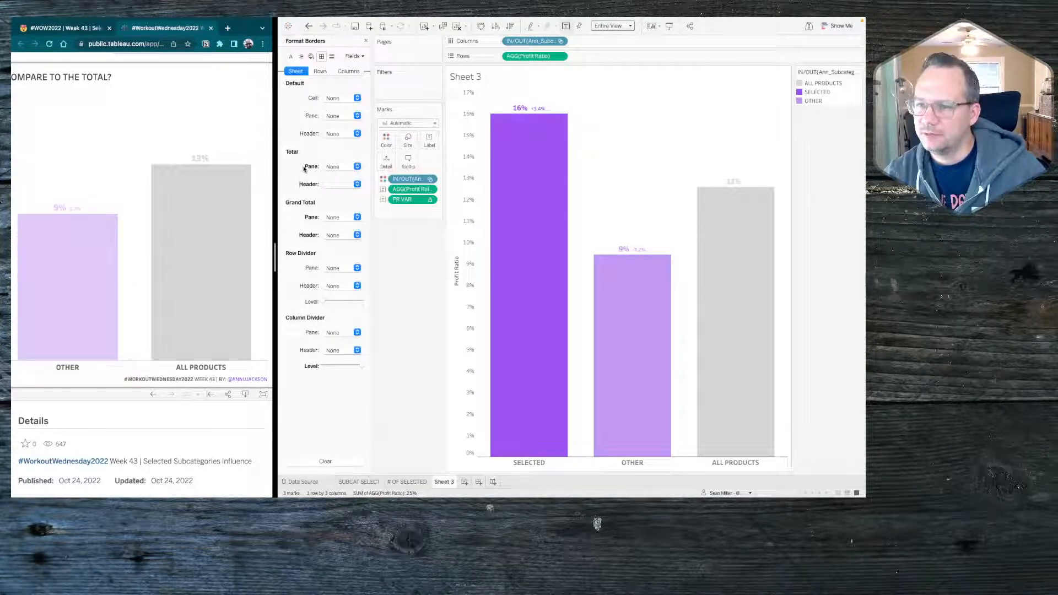
right_click(311, 186)
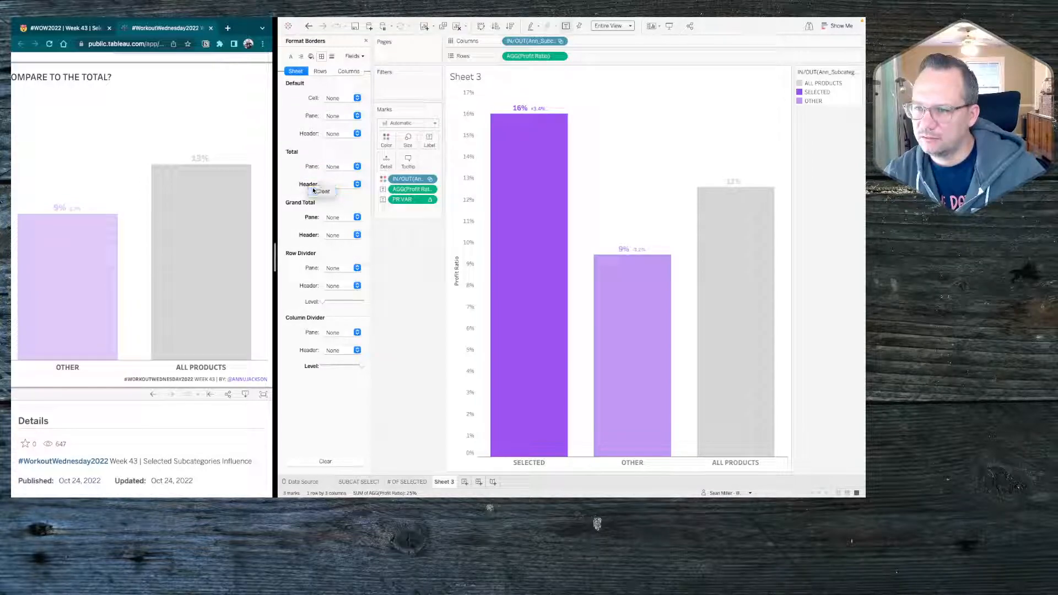
click(322, 190)
right_click(312, 217)
click(323, 222)
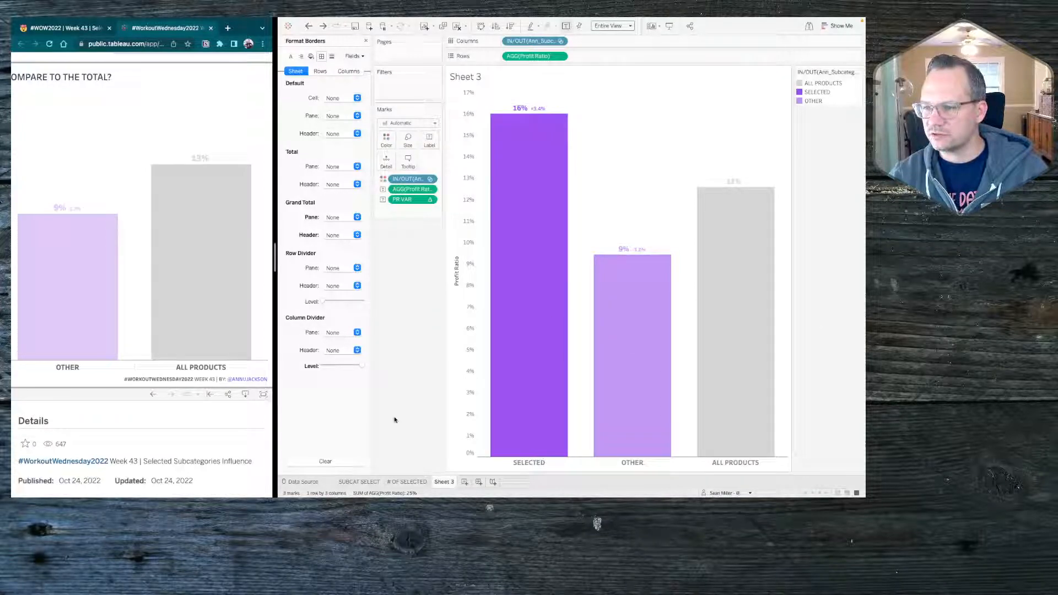
Step: Rename Sheet 3 as BAR CHART
double_click(444, 482)
text(F)
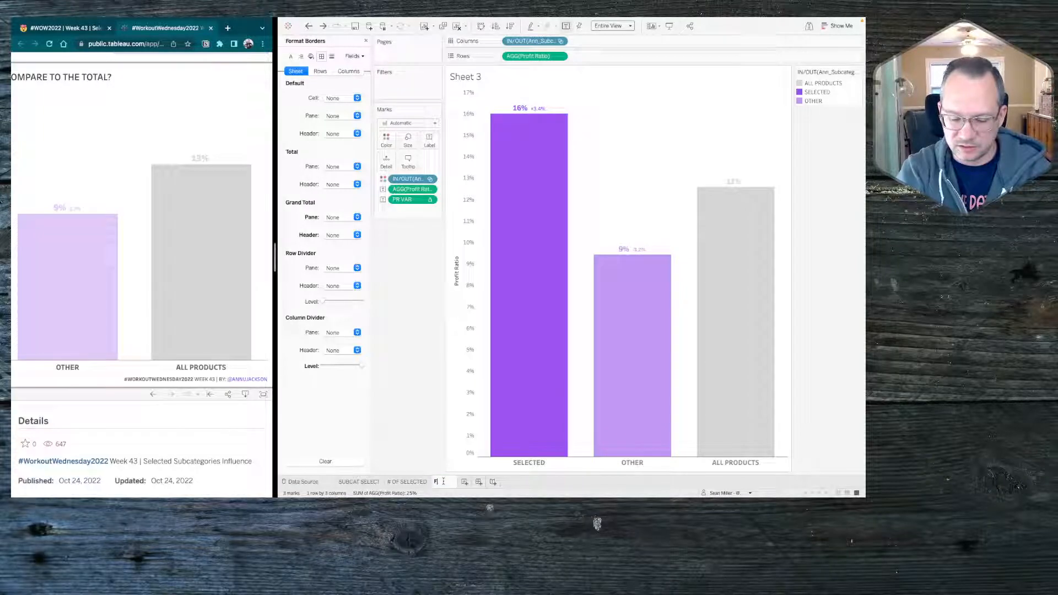
text(AR C)
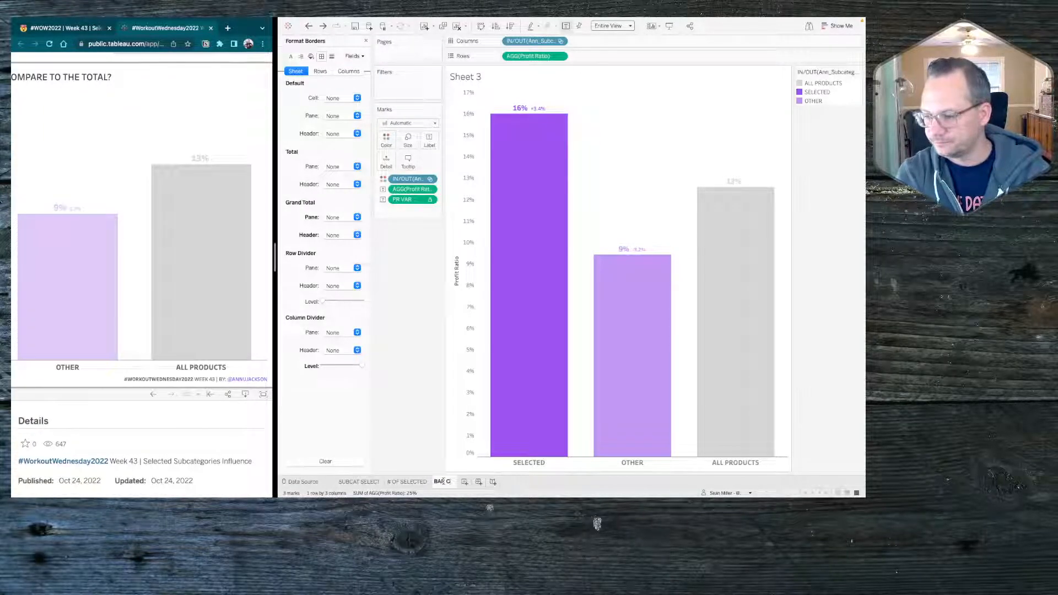
text(HART)
key(Return)
right_click(447, 481)
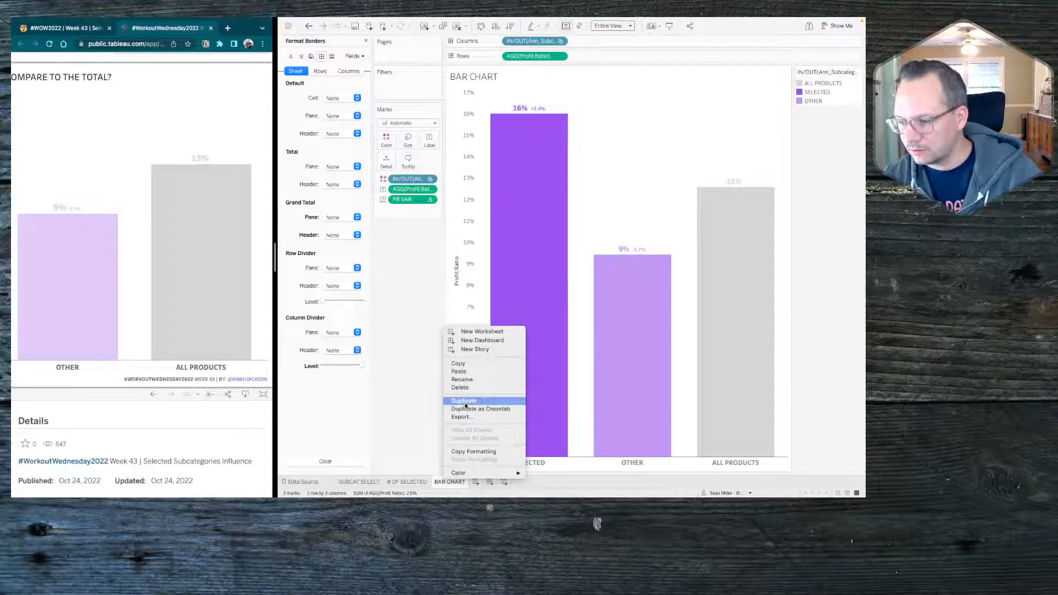
key(Escape)
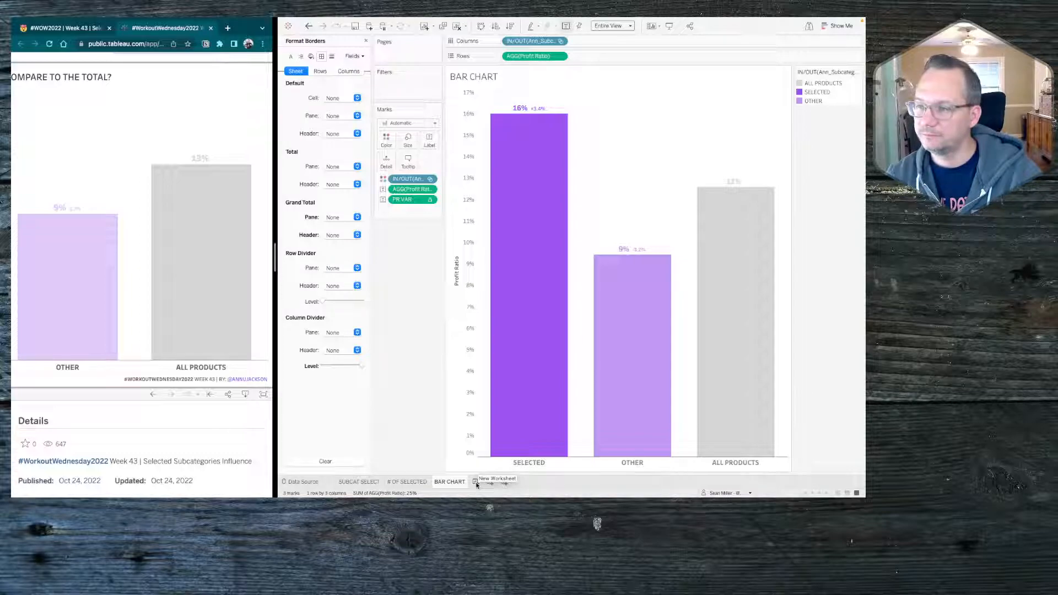
Step: Add a new worksheet and show the choices of the HOW THEY INFLUENCE parameter in the reference dashboard
click(476, 483)
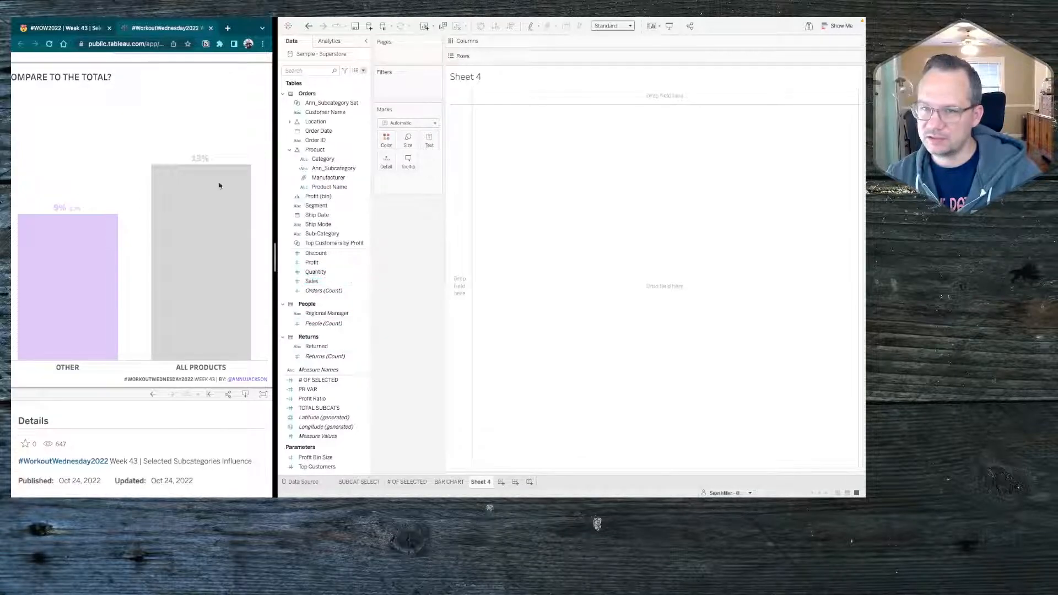
scroll(156, 135, up, 1)
scroll(156, 135, up, 2)
click(149, 101)
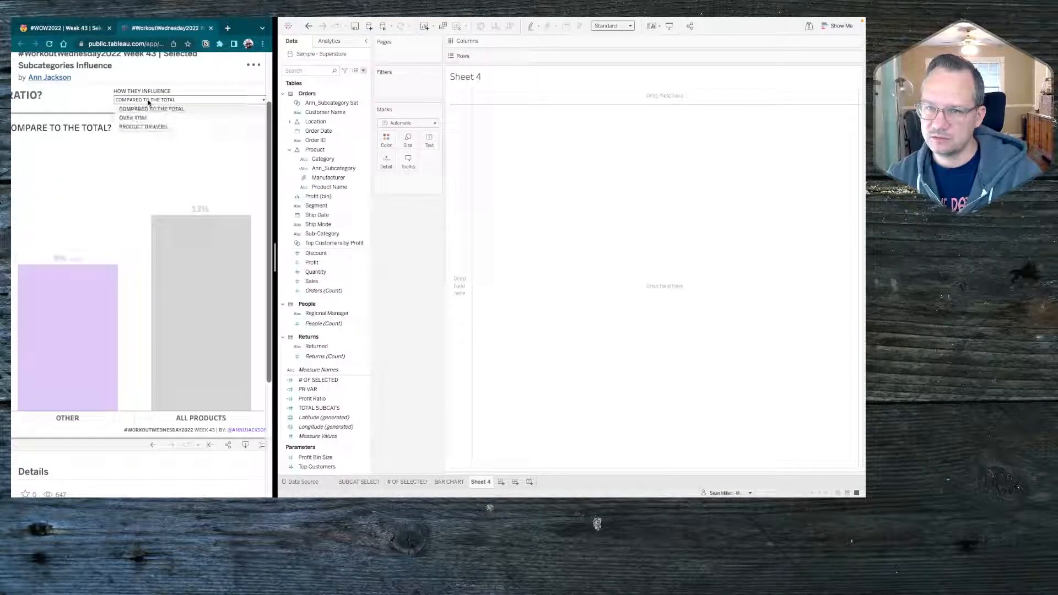
Step: Rename the BAR CHART sheet as COMPARE TO TOTAL
click(454, 483)
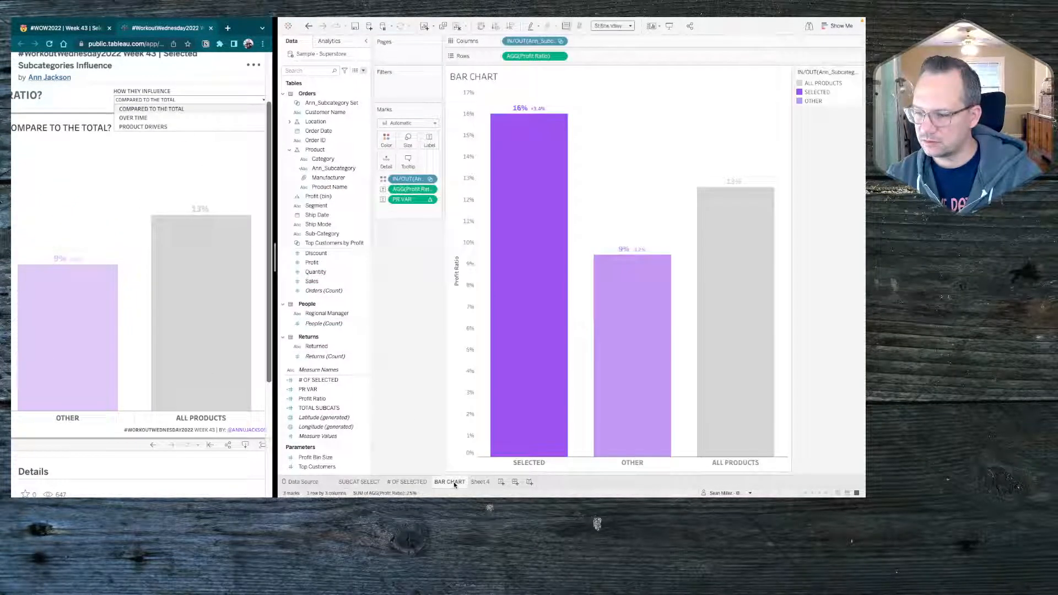
text(COMP)
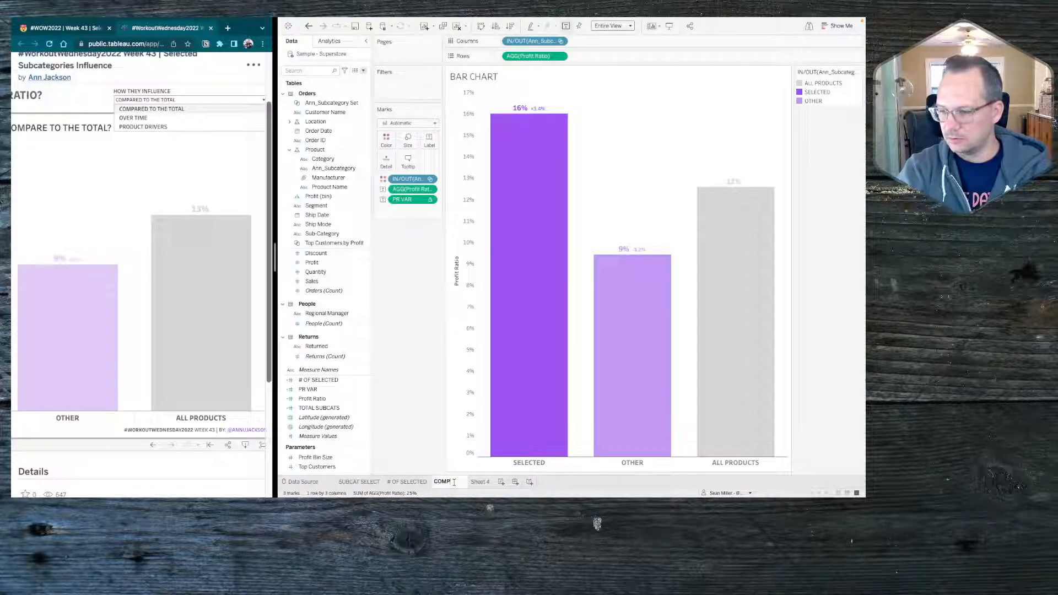
text(ARE TO TOTAL)
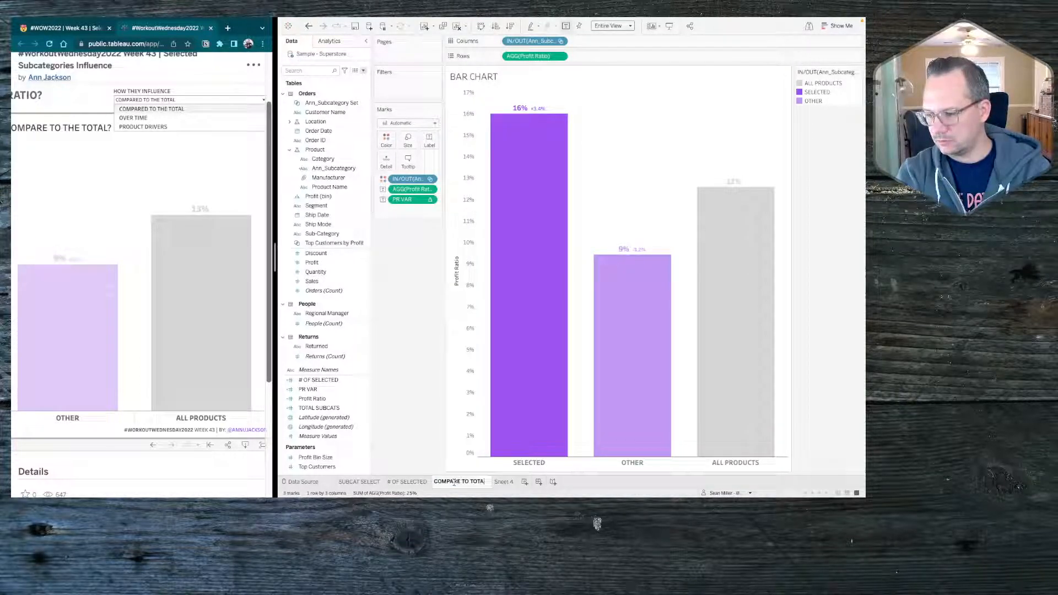
key(Return)
Step: Switch the reference dashboard to its OVER TIME view and rename Sheet 4 as OVER TIME
click(502, 483)
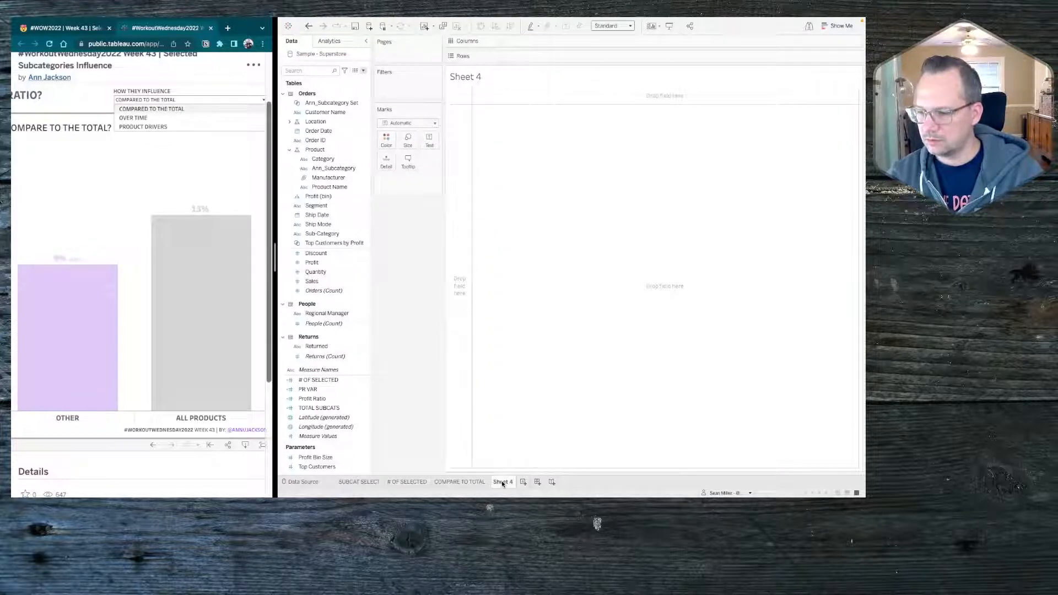
click(165, 119)
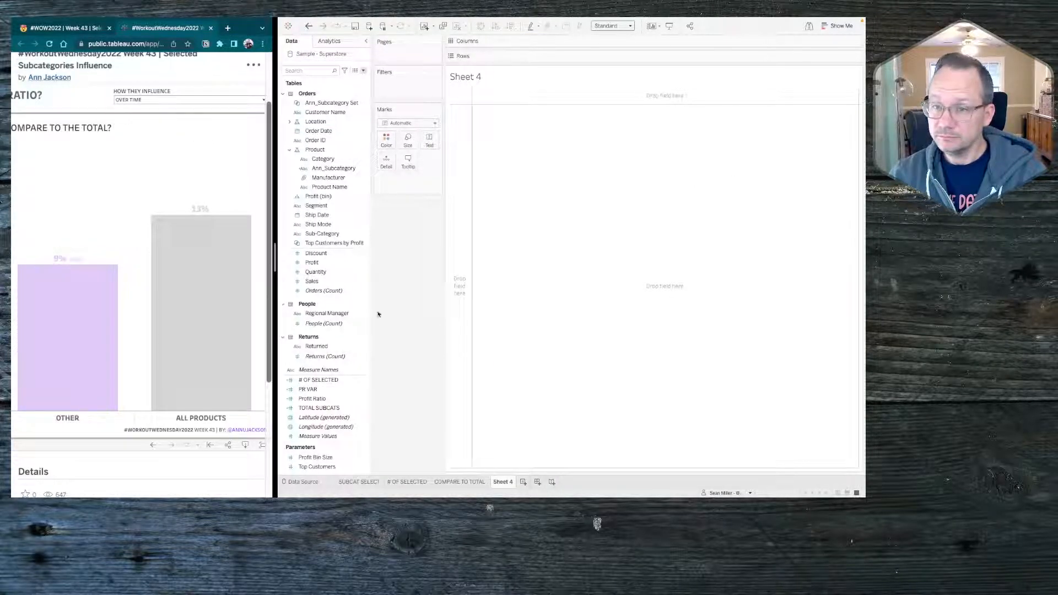
double_click(502, 483)
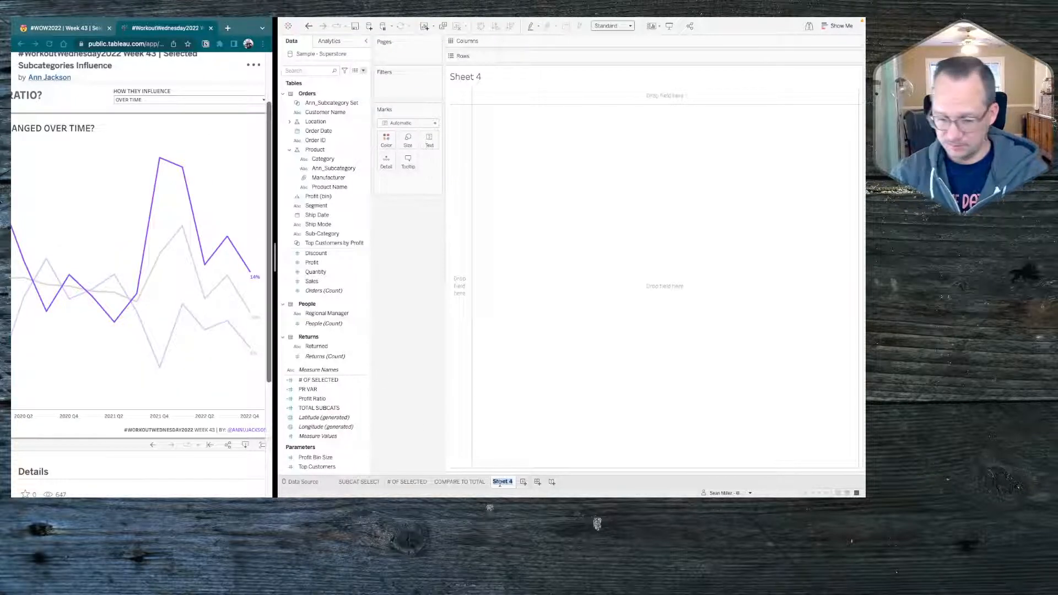
text(OVER TIME)
key(Return)
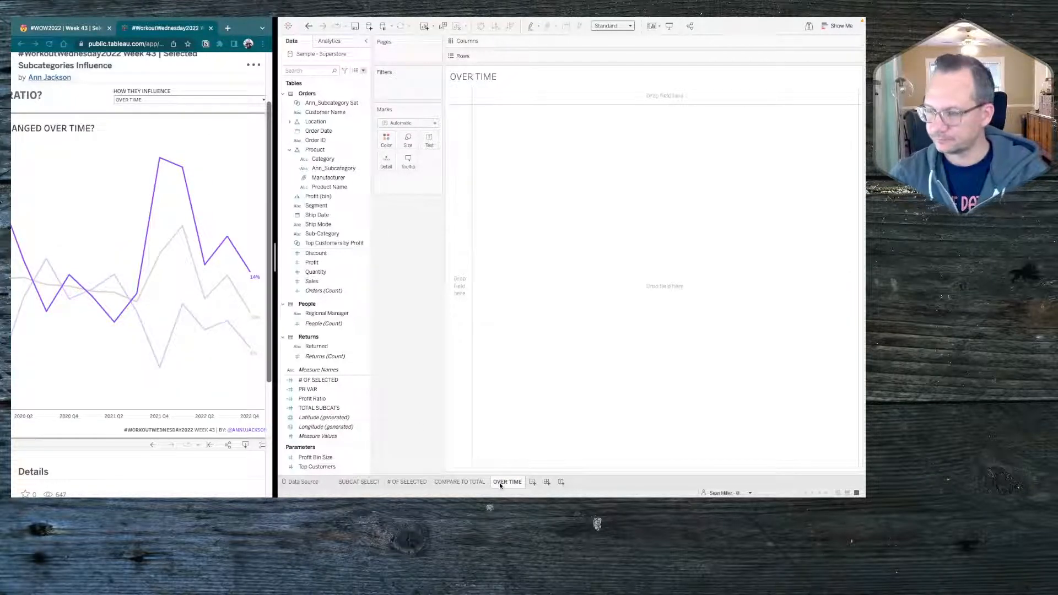
Step: Place Order Date on Columns of the OVER TIME sheet as a continuous quarter that includes the year
click(341, 113)
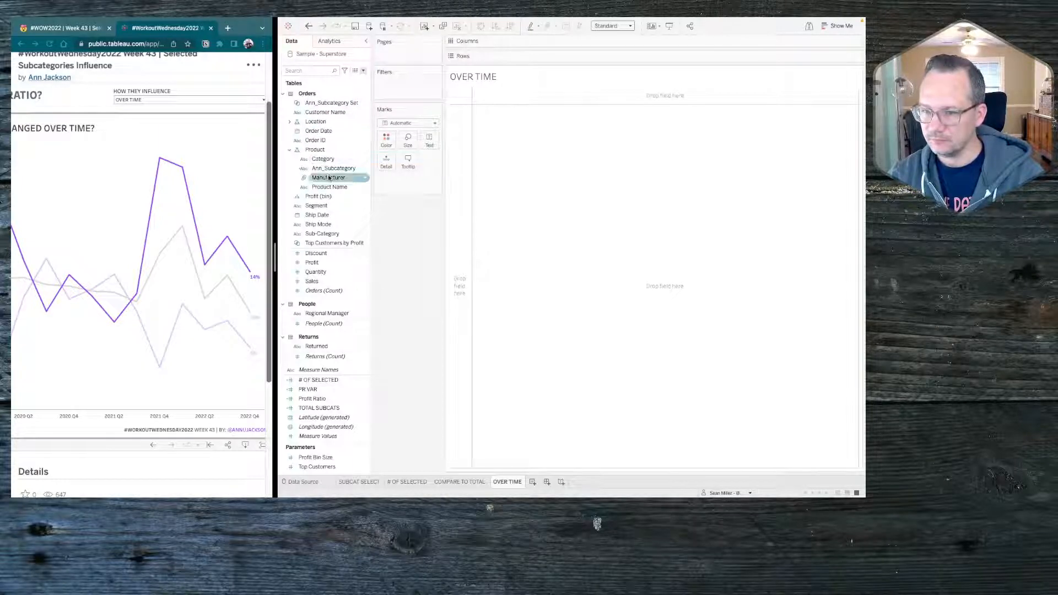
click(331, 272)
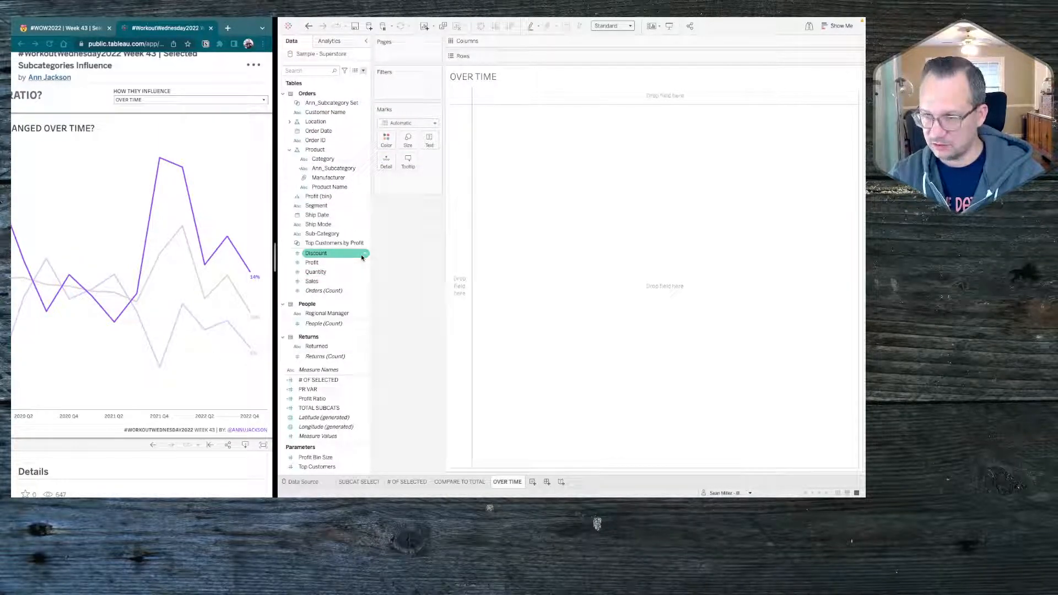
click(323, 159)
drag(319, 131, 563, 49)
click(562, 41)
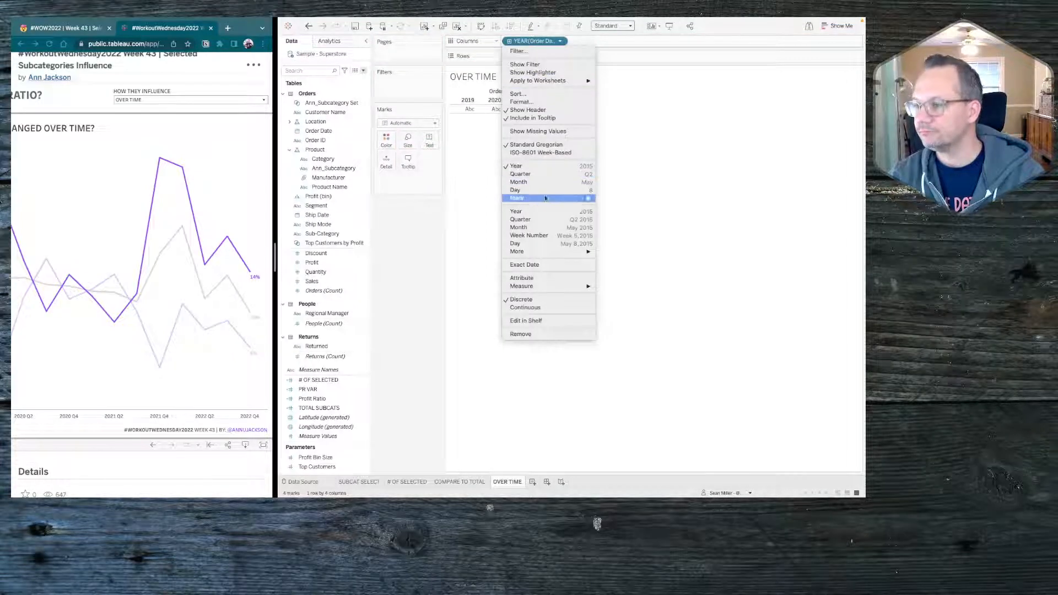
click(539, 222)
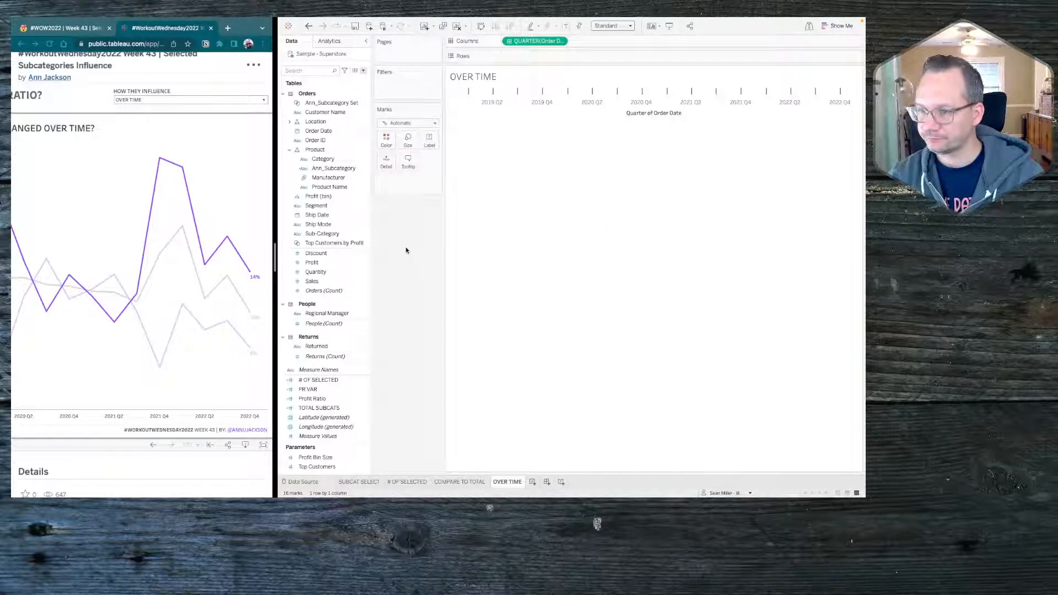
Step: Plot PR VAR on Rows against the order date quarters
mouse_move(326, 103)
mouse_down()
mouse_move(375, 108)
mouse_move(307, 103)
mouse_up()
click(306, 398)
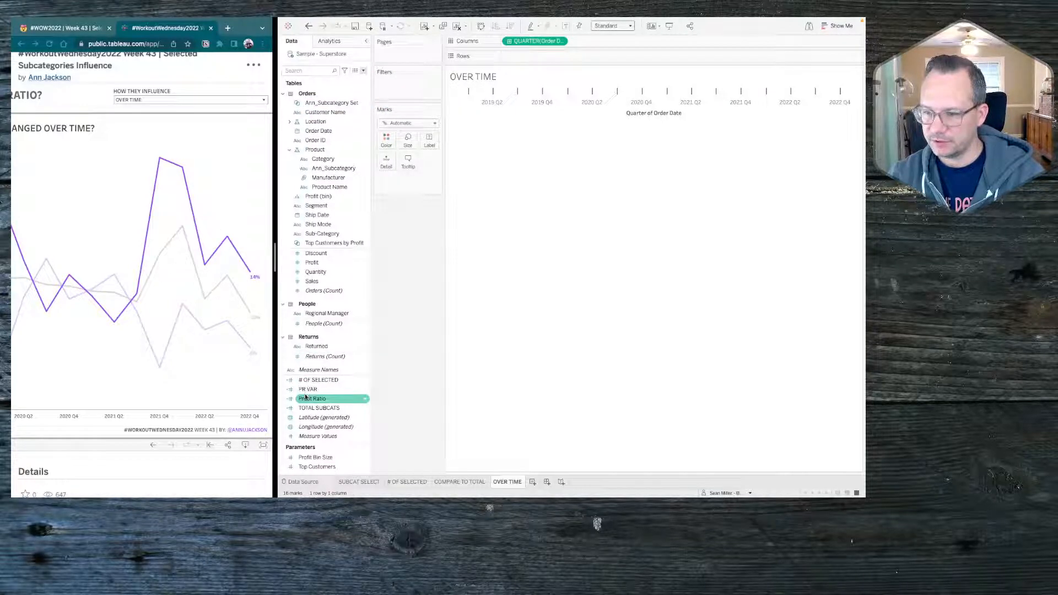
drag(308, 389, 529, 57)
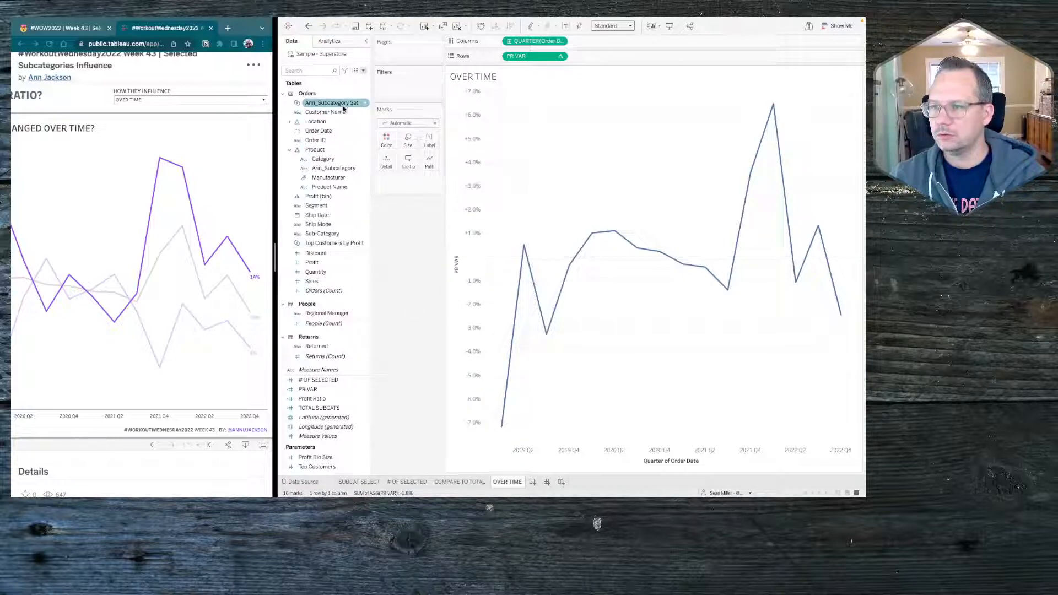
Step: Color the lines by Ann_Subcategory Set and replace PR VAR on Rows with Profit Ratio to match the reference axis
drag(344, 108, 388, 142)
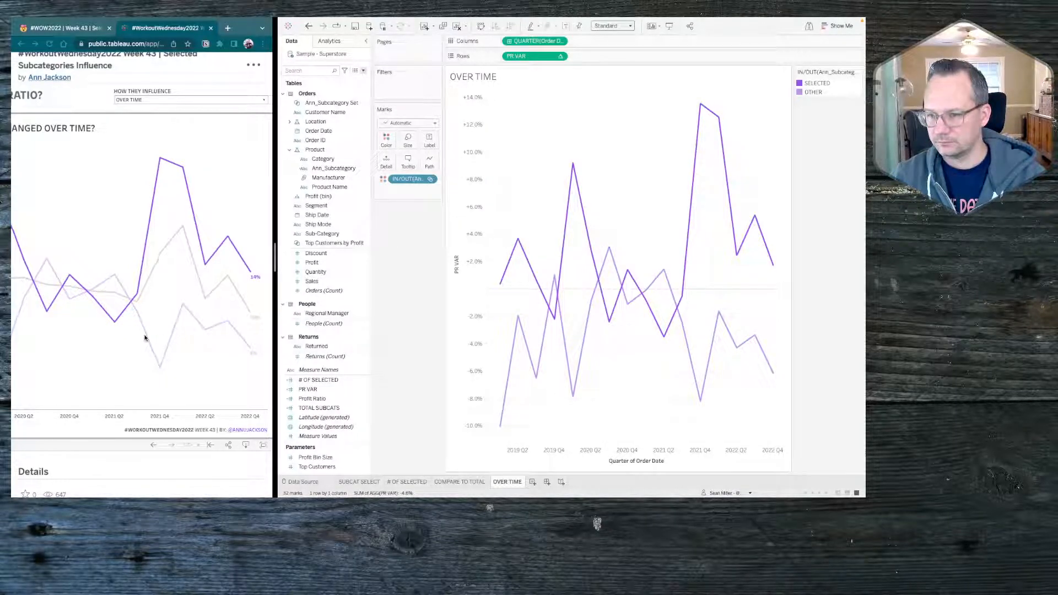
scroll(145, 337, left, 10)
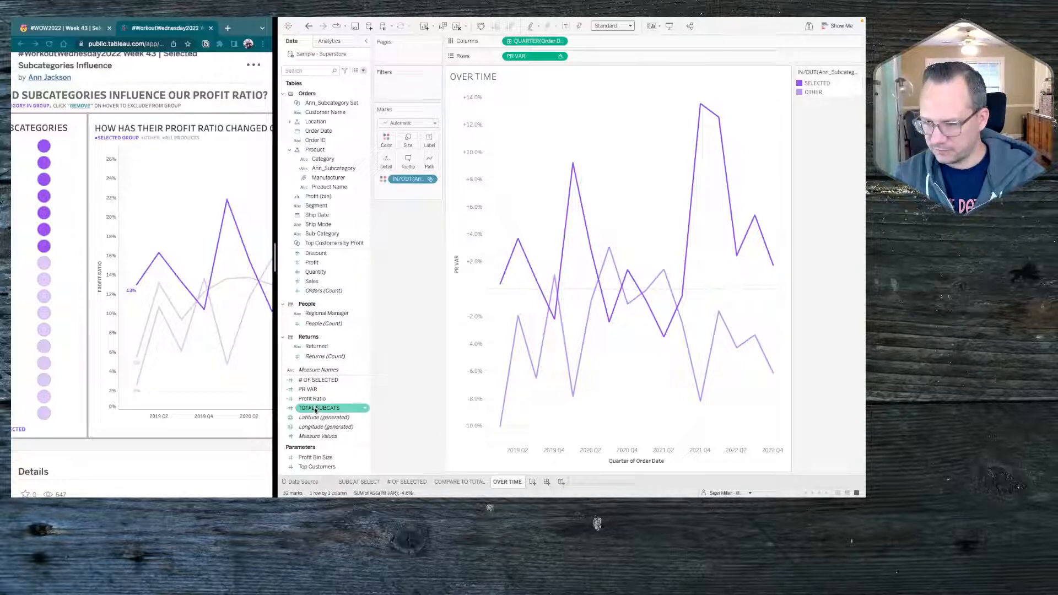
drag(315, 403, 530, 57)
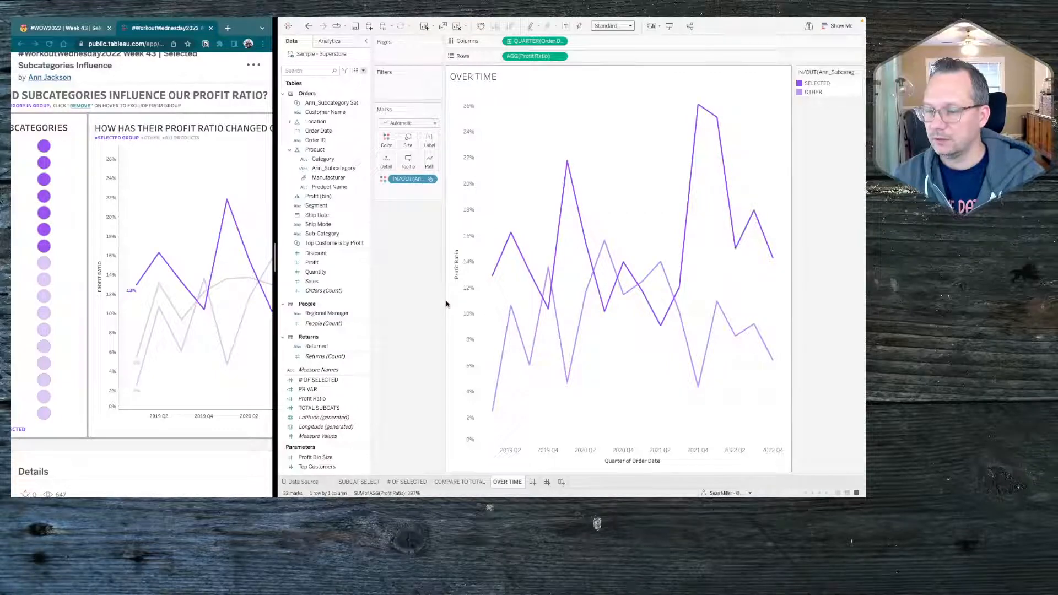
click(332, 40)
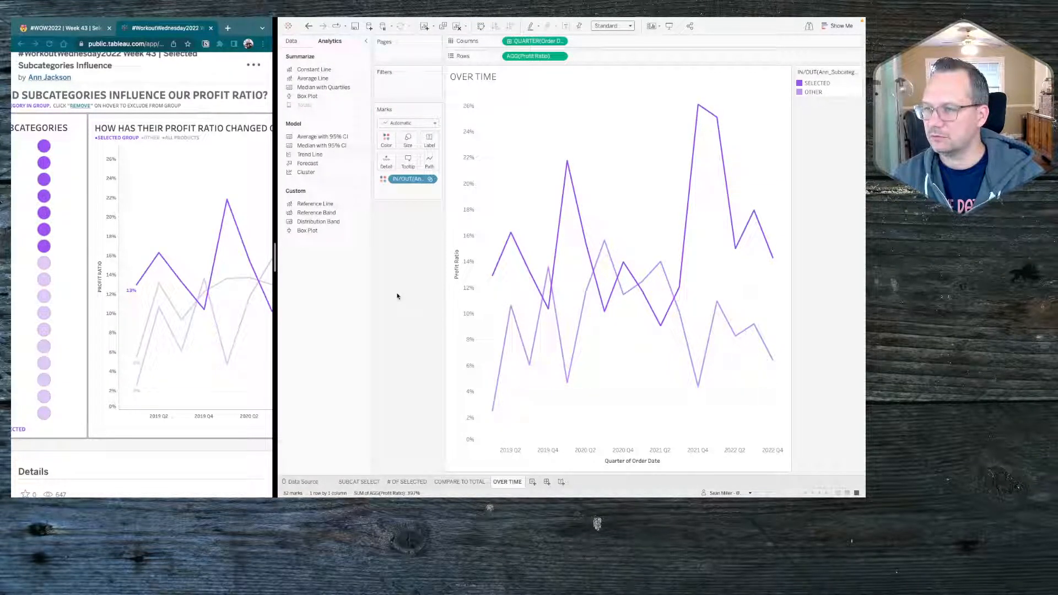
click(293, 42)
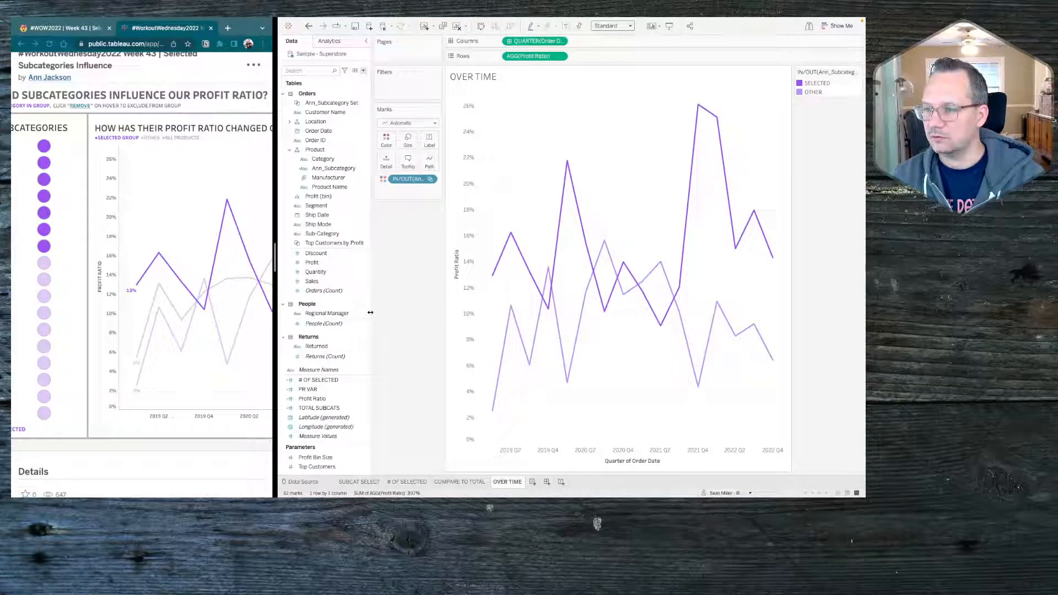
click(364, 73)
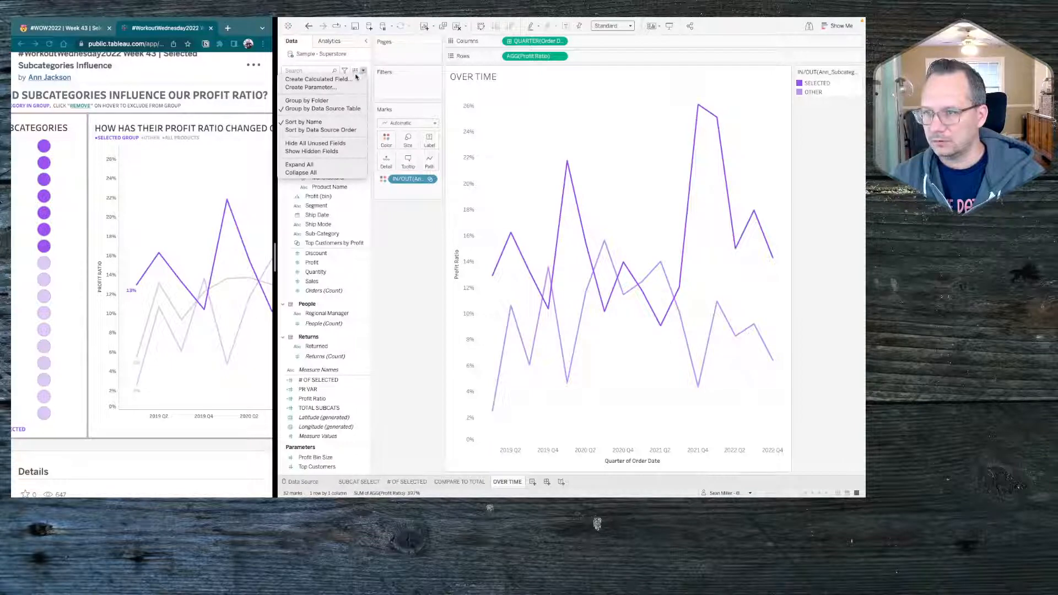
click(389, 274)
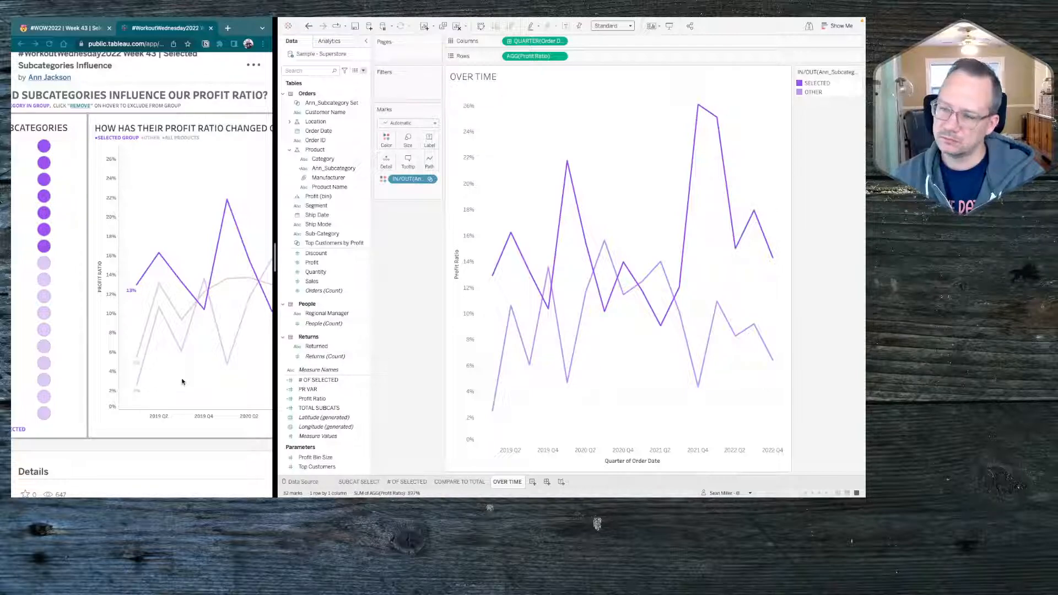
Step: Show mark labels on the profit ratio lines at the line ends only
mouse_move(495, 408)
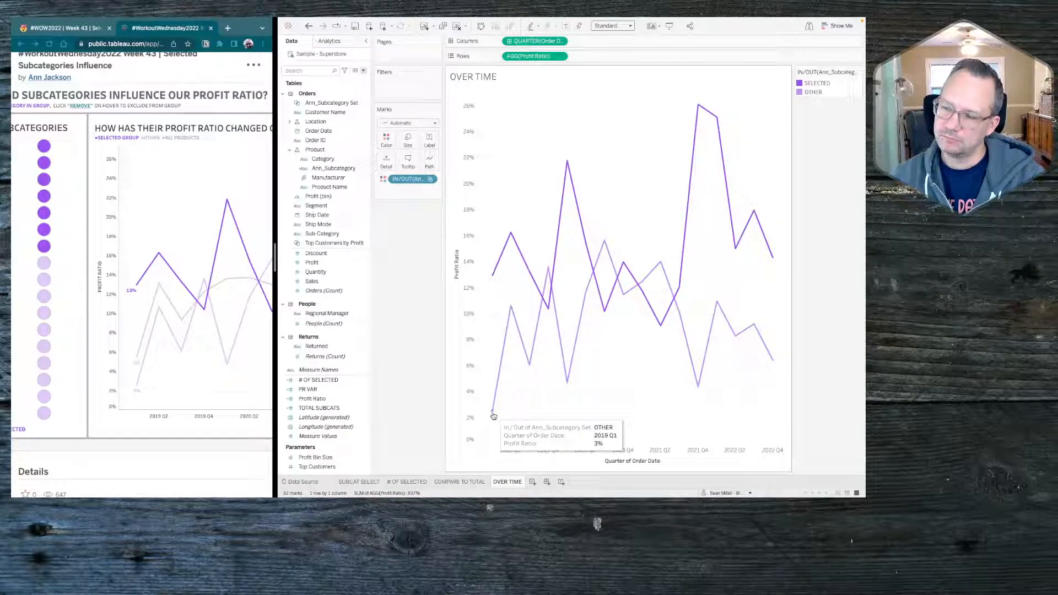
mouse_move(494, 274)
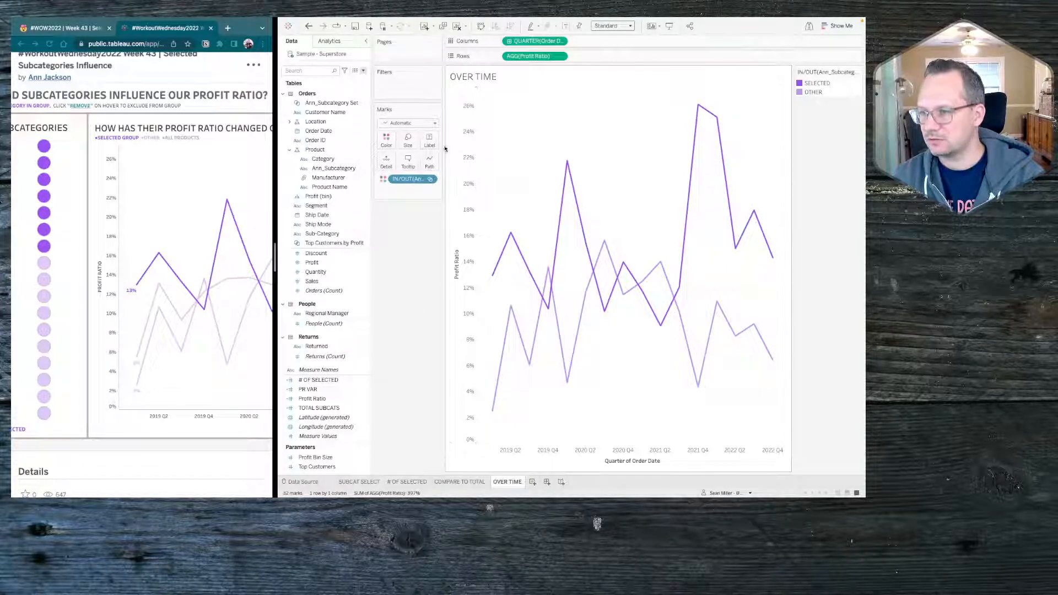
click(430, 140)
click(452, 160)
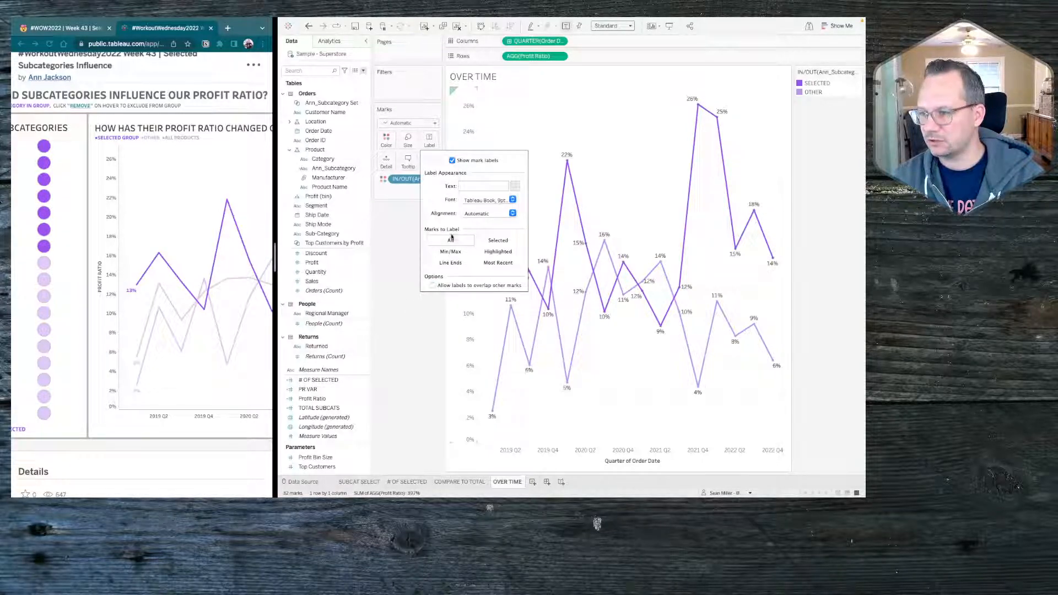
click(451, 263)
click(380, 361)
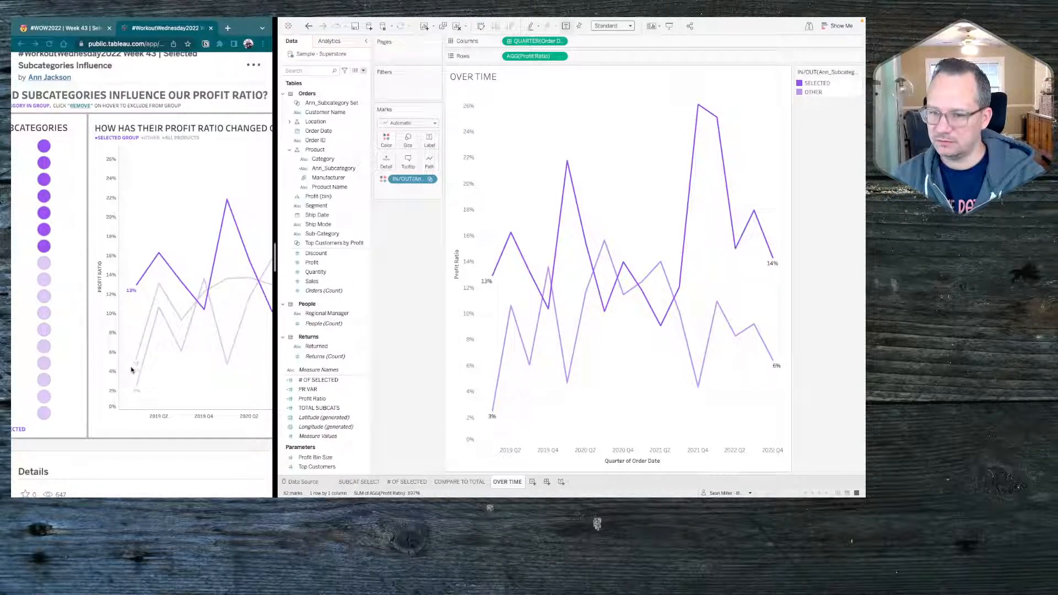
scroll(165, 365, right, 5)
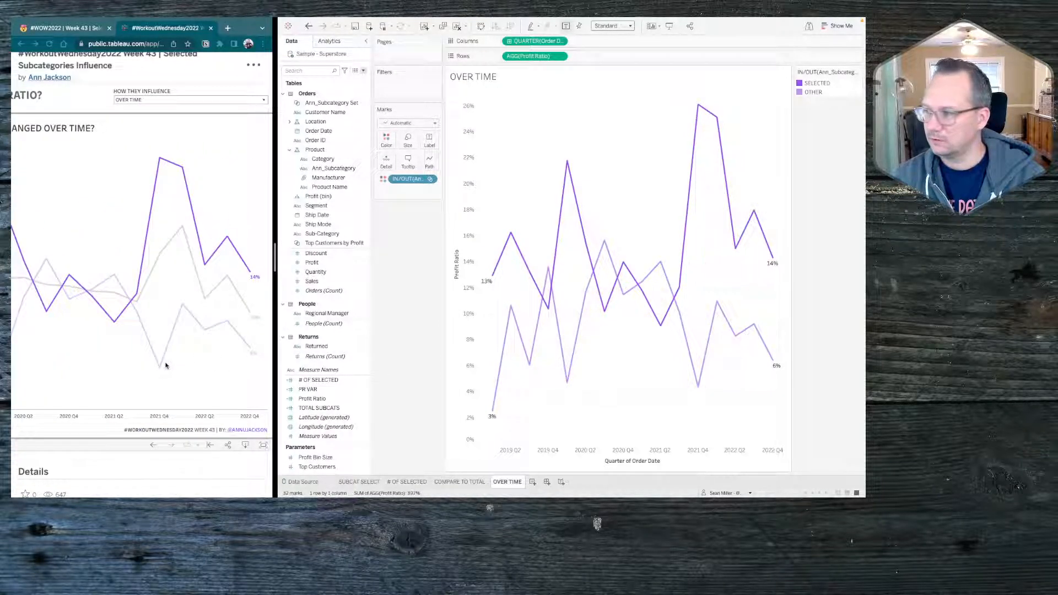
scroll(182, 359, left, 3)
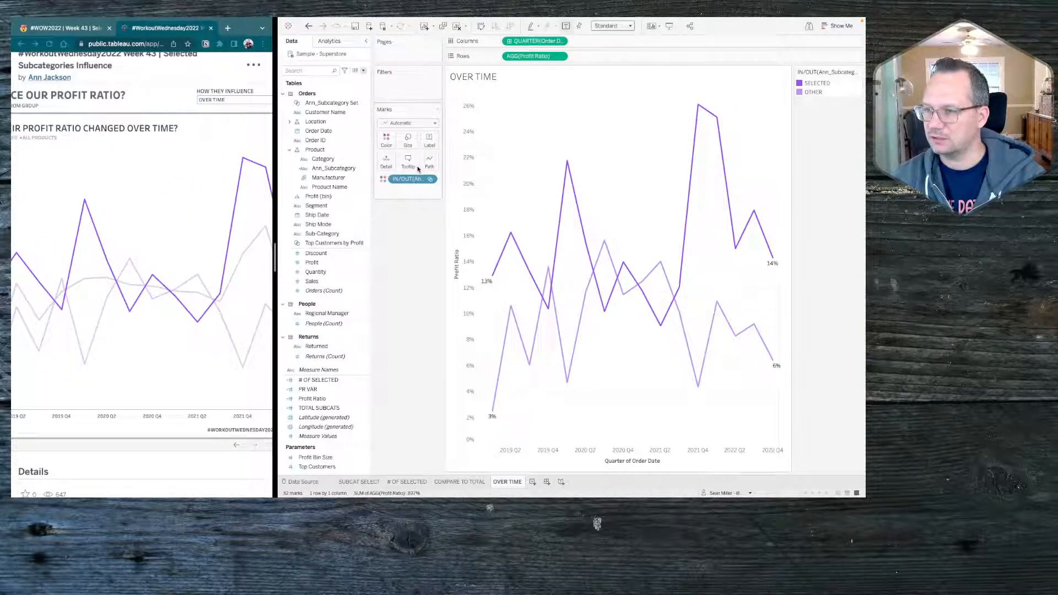
double_click(585, 56)
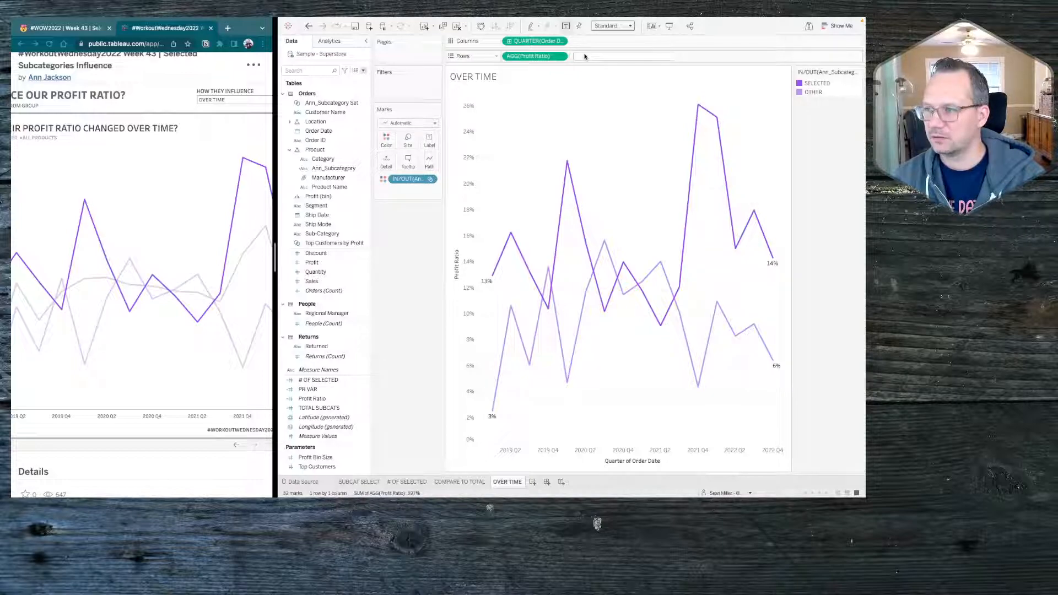
text(win)
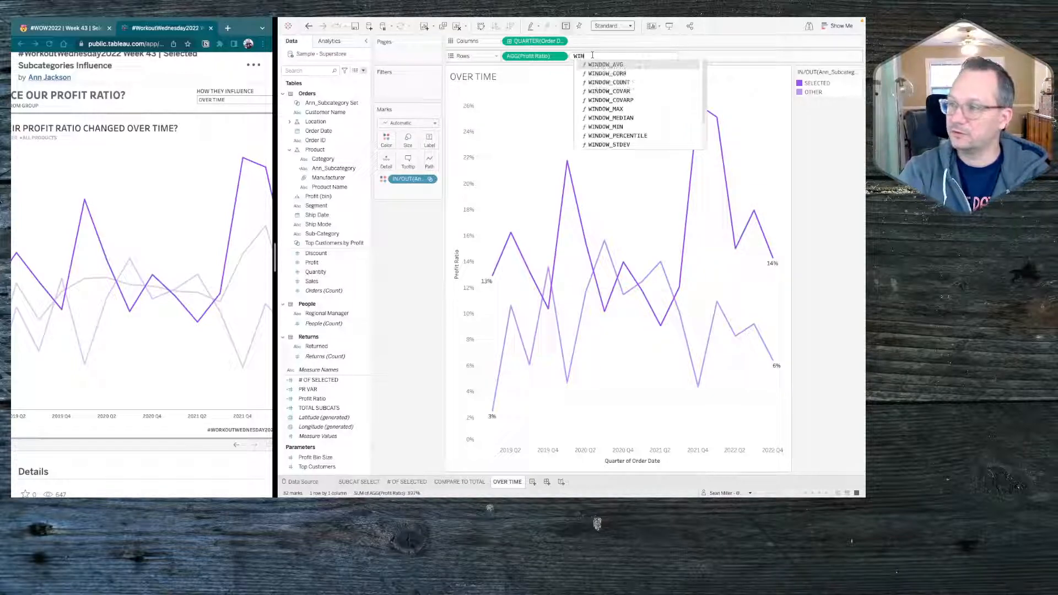
key(Return)
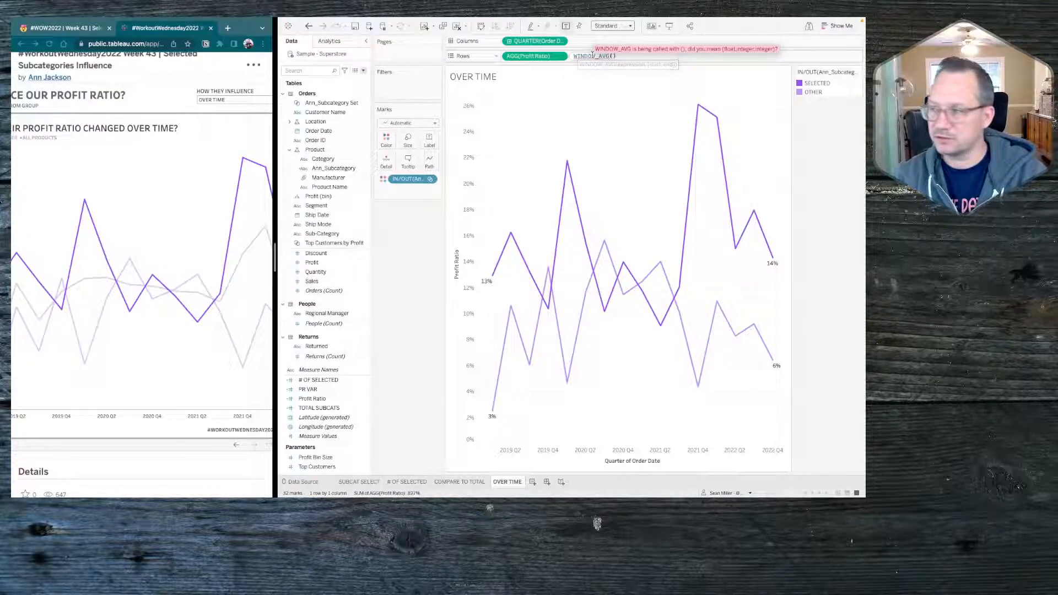
click(668, 62)
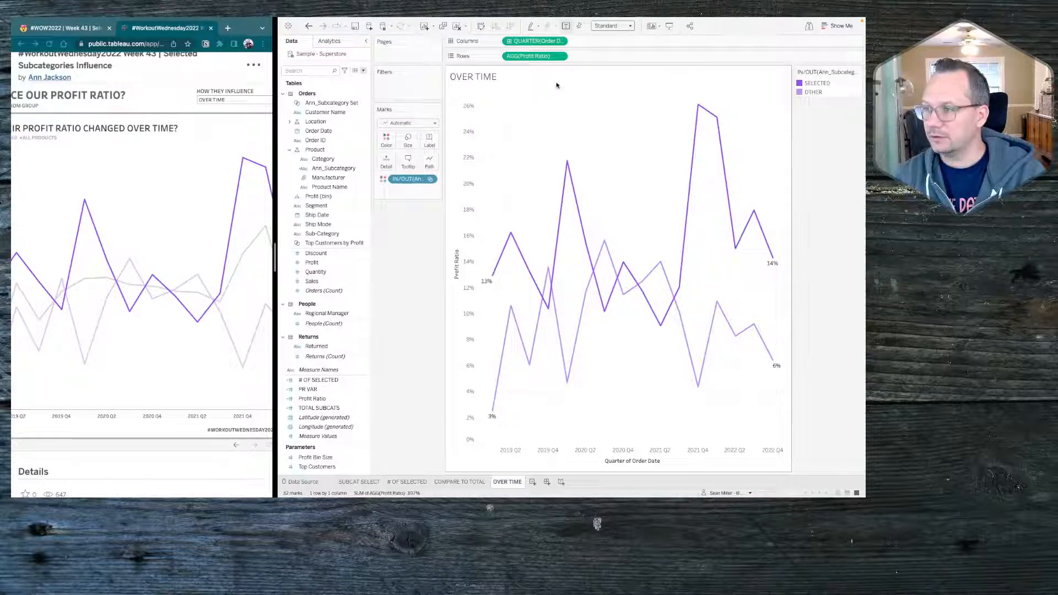
Step: Add the ad hoc calculation TOTAL([Profit Ratio]) to Rows beside Profit Ratio
double_click(585, 55)
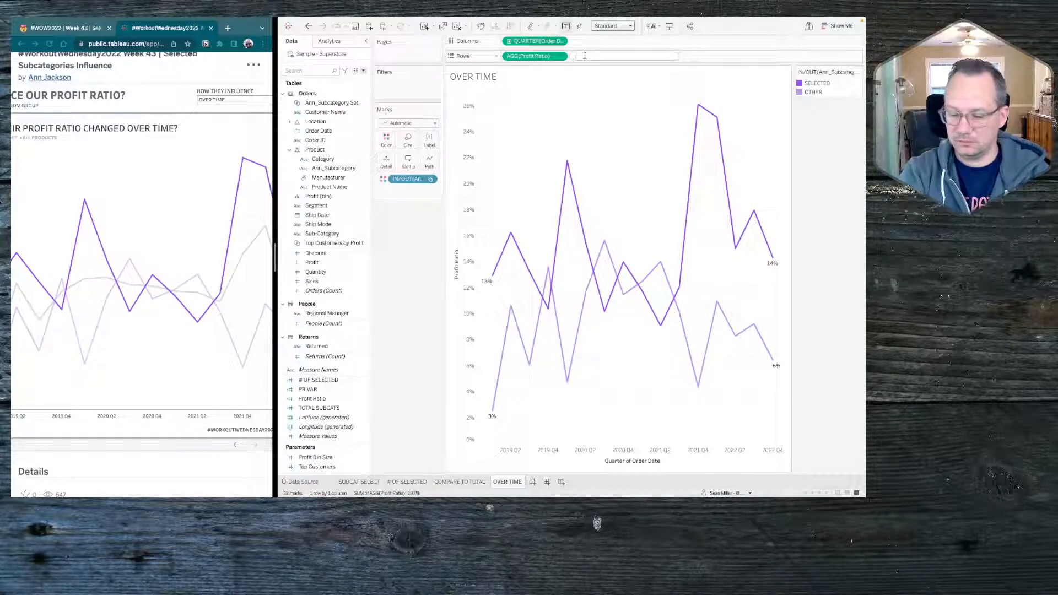
text(TOTAL)
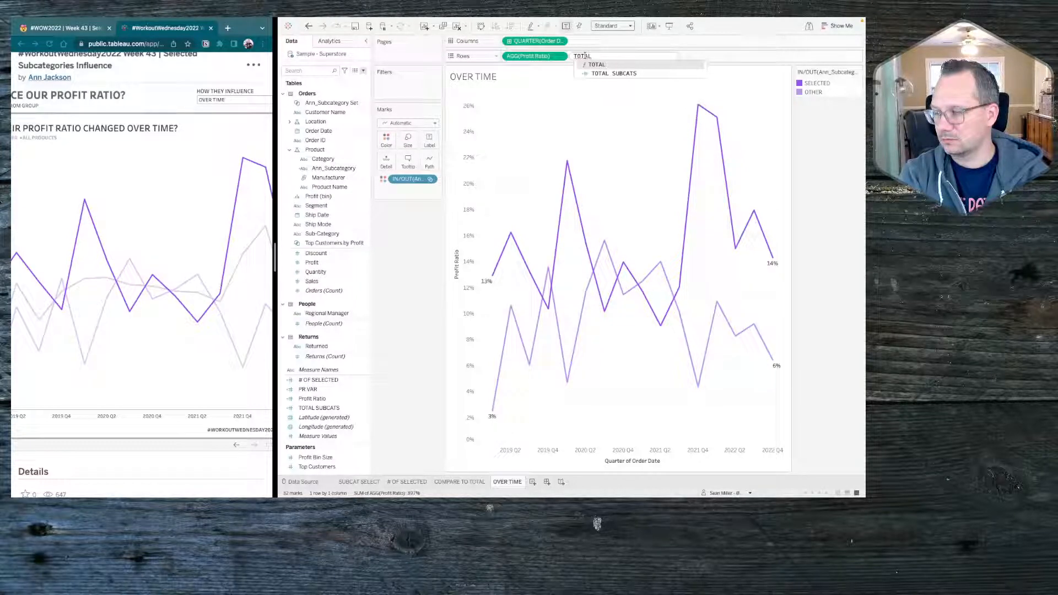
key(Return)
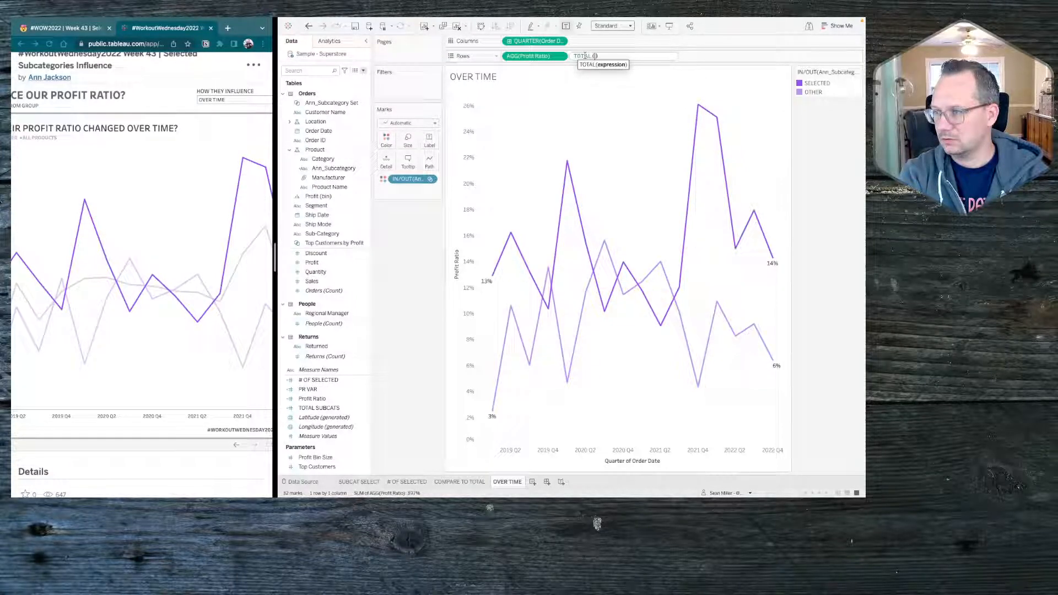
text(PROF)
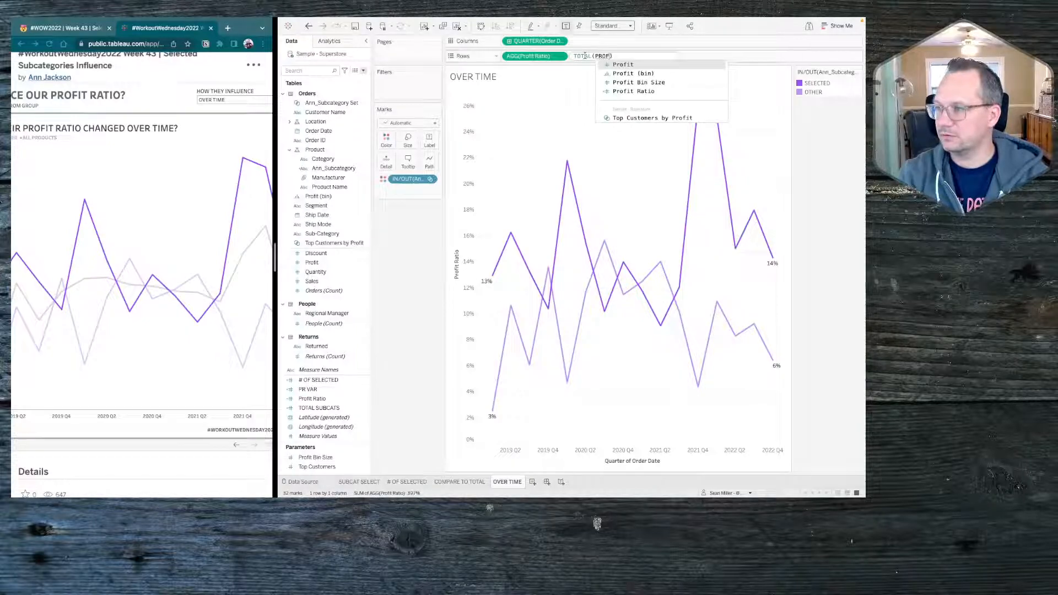
key(Down)
key(Down)
key(Down)
key(Return)
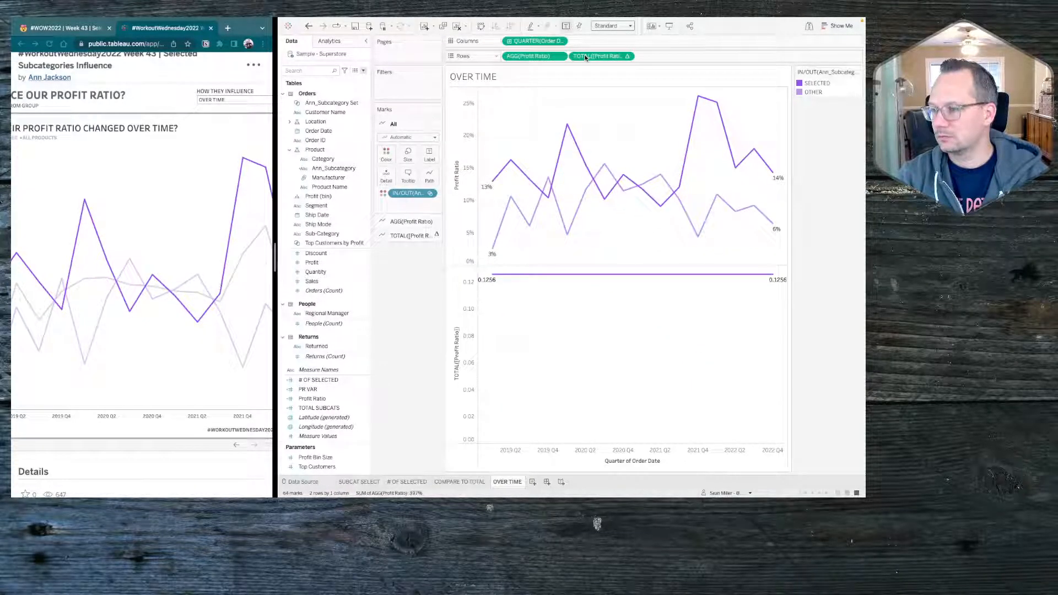
Step: Compute the total profit ratio calculation using Order Date
click(628, 57)
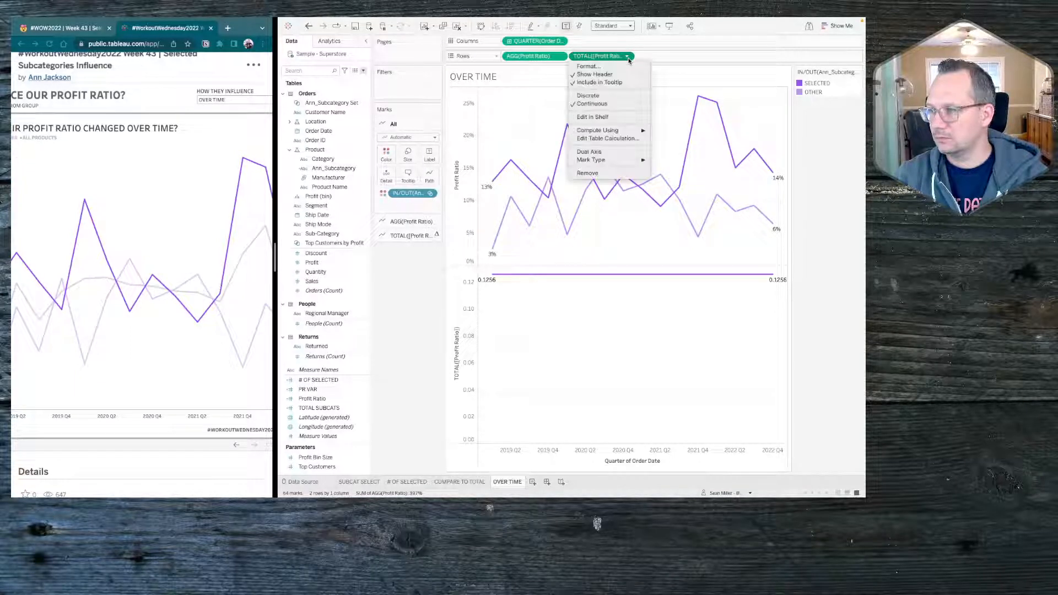
mouse_move(620, 132)
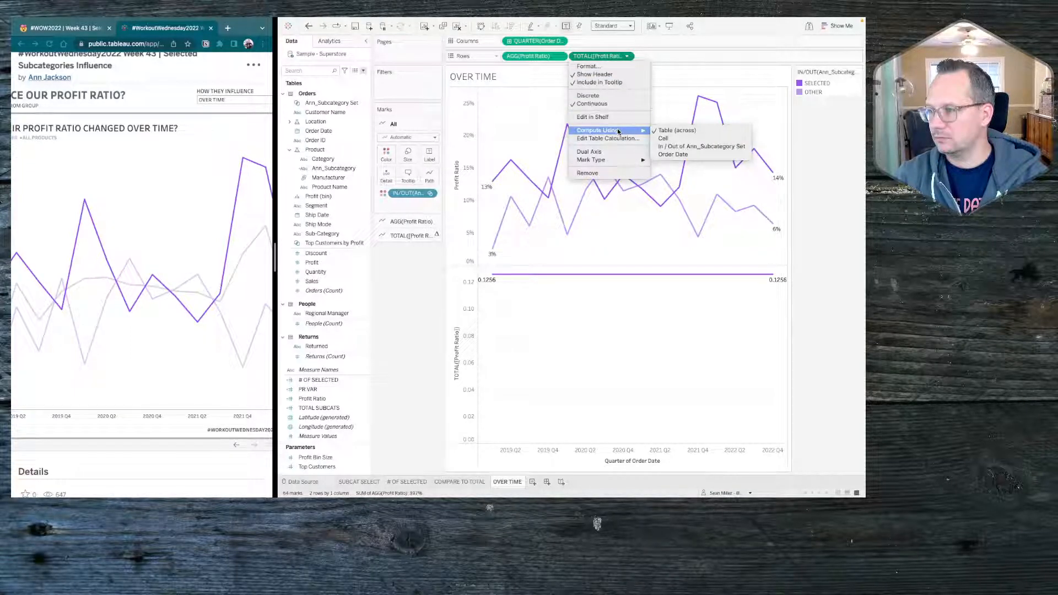
click(673, 155)
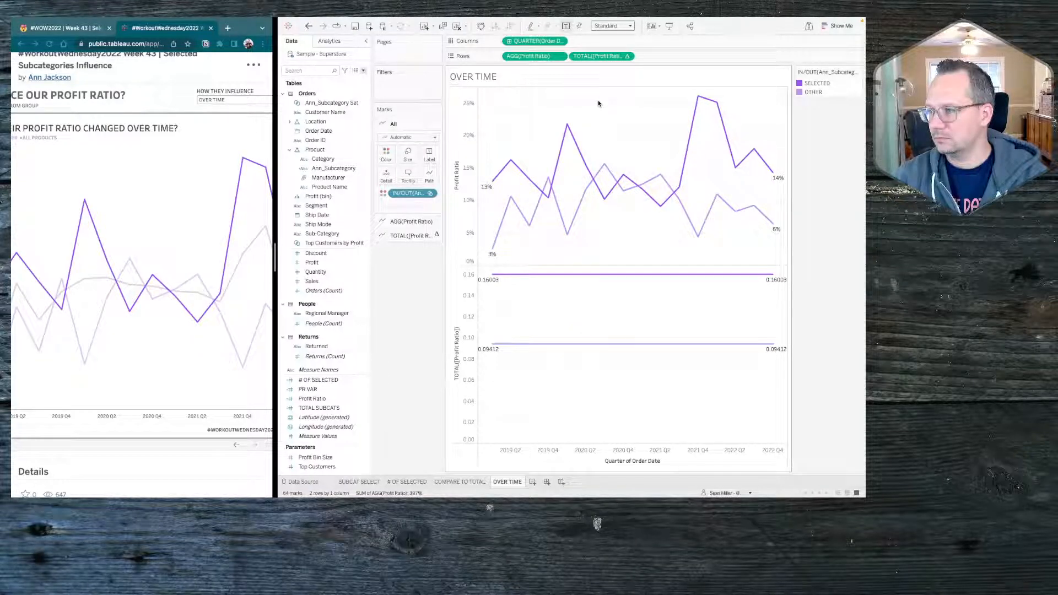
Step: In the total's table calculation, include In / Out of Ann_Subcategory Set above Quarter of Order Date and compute at the In / Out level
click(626, 56)
click(608, 139)
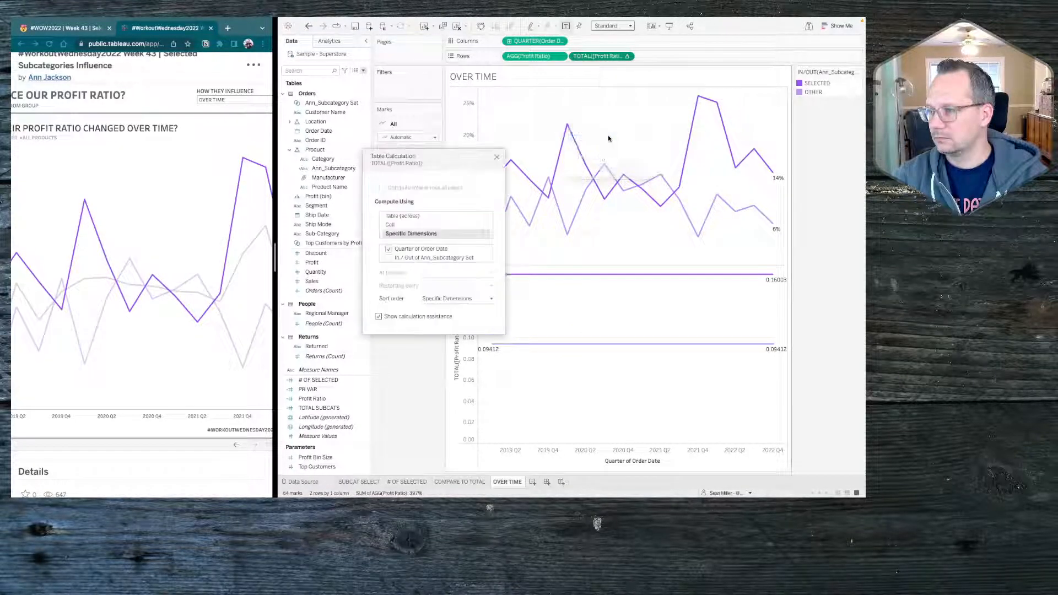
click(389, 259)
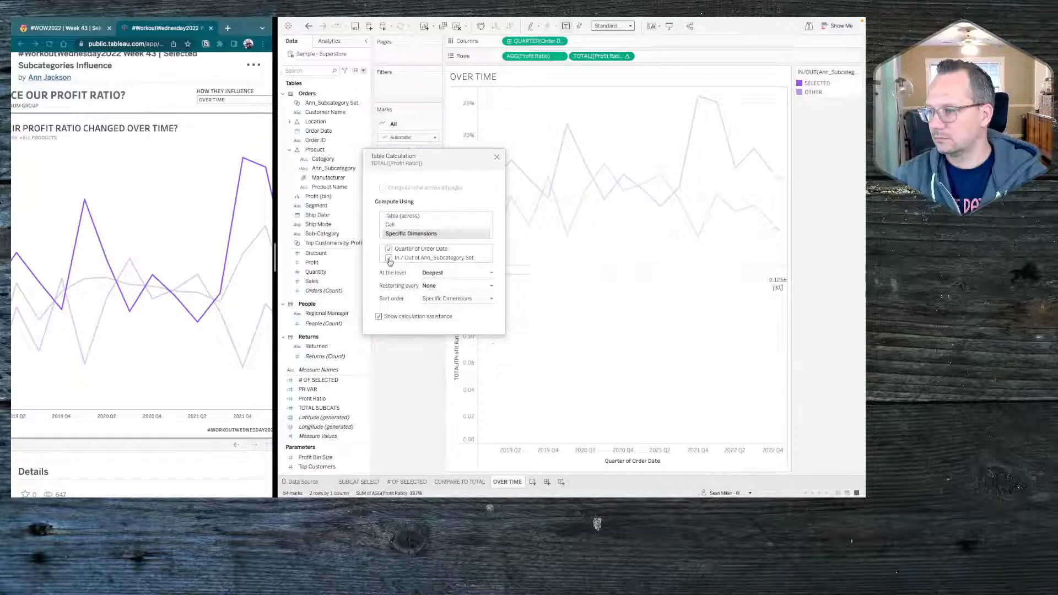
click(436, 273)
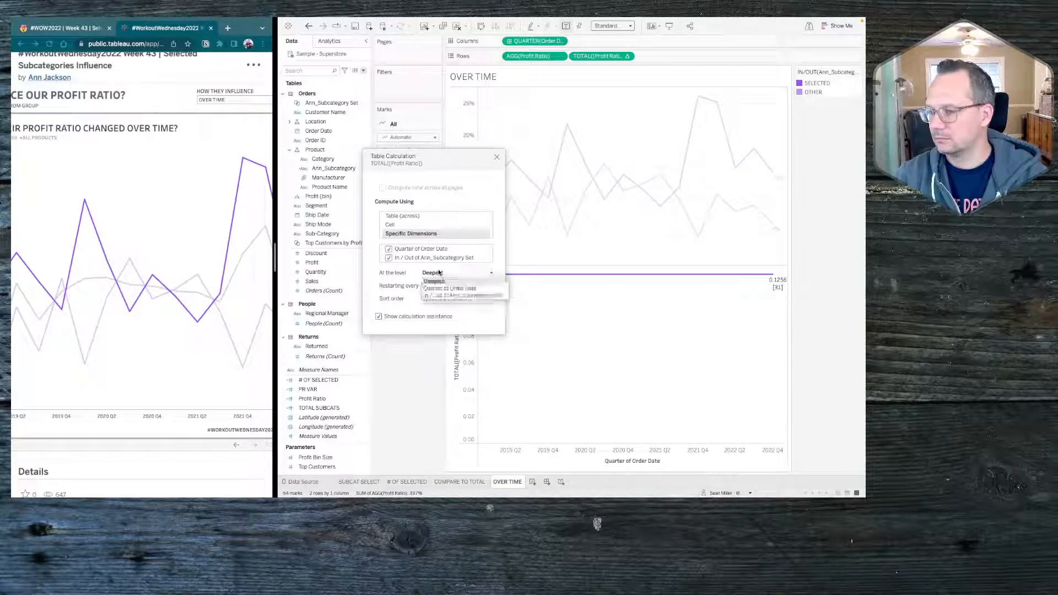
click(444, 289)
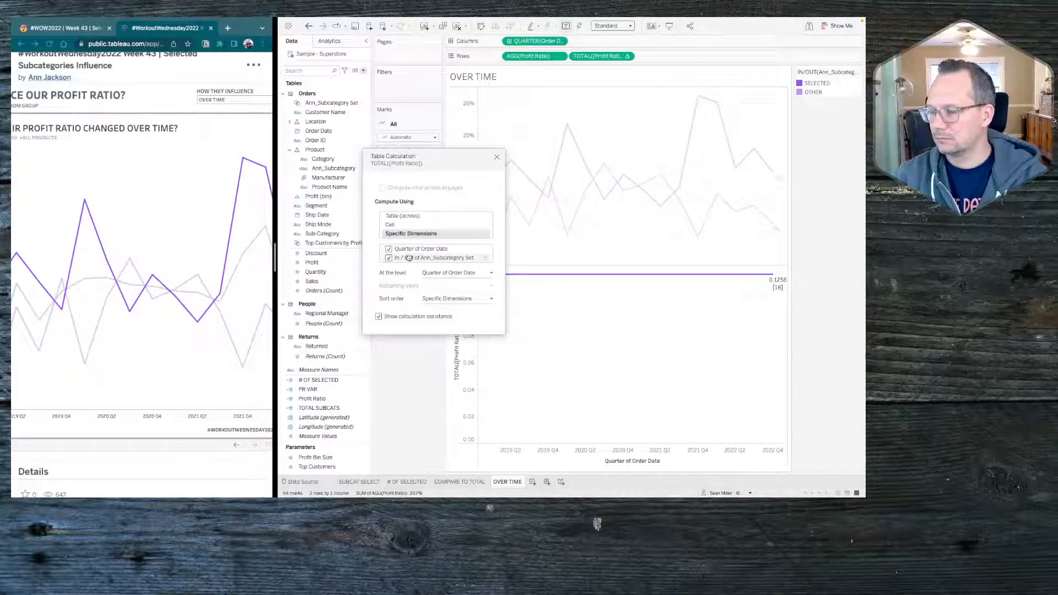
drag(408, 250, 410, 262)
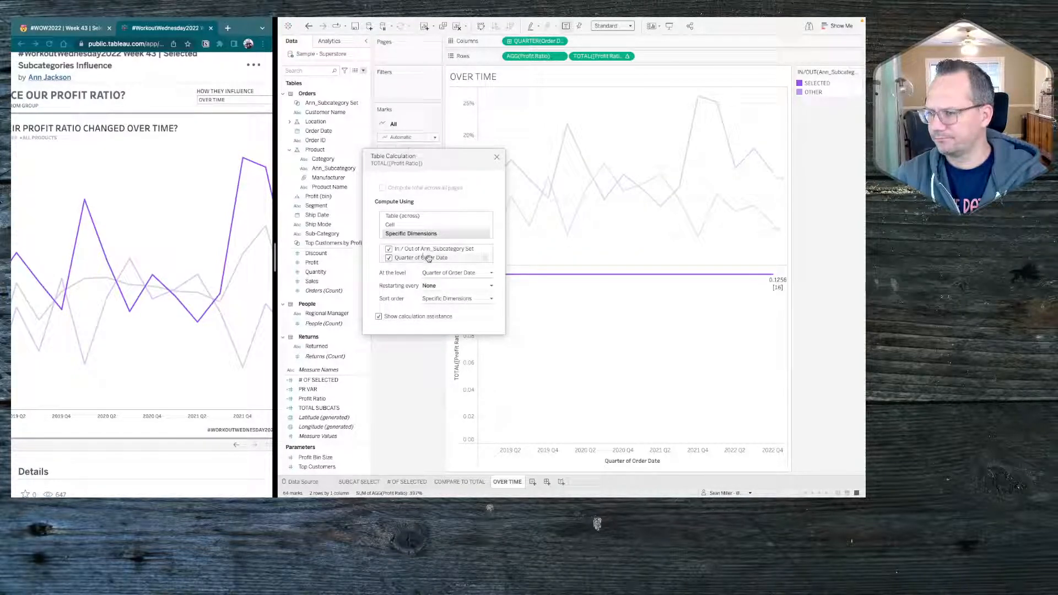
click(439, 286)
click(441, 288)
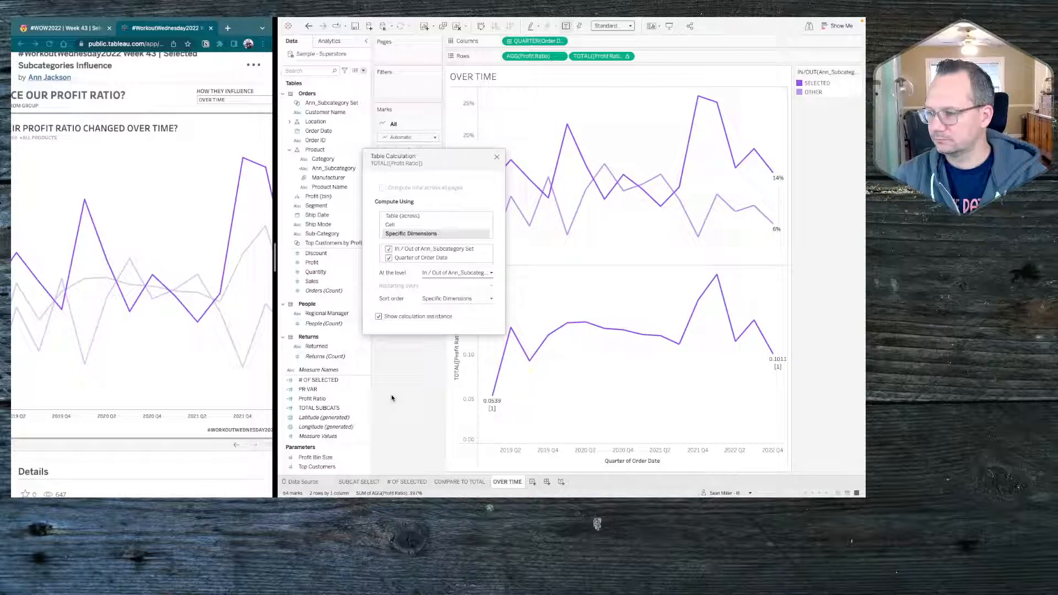
Step: Exclude Quarter of Order Date from the total's table calculation, leaving only In / Out of Ann_Subcategory Set
scroll(182, 366, left, 3)
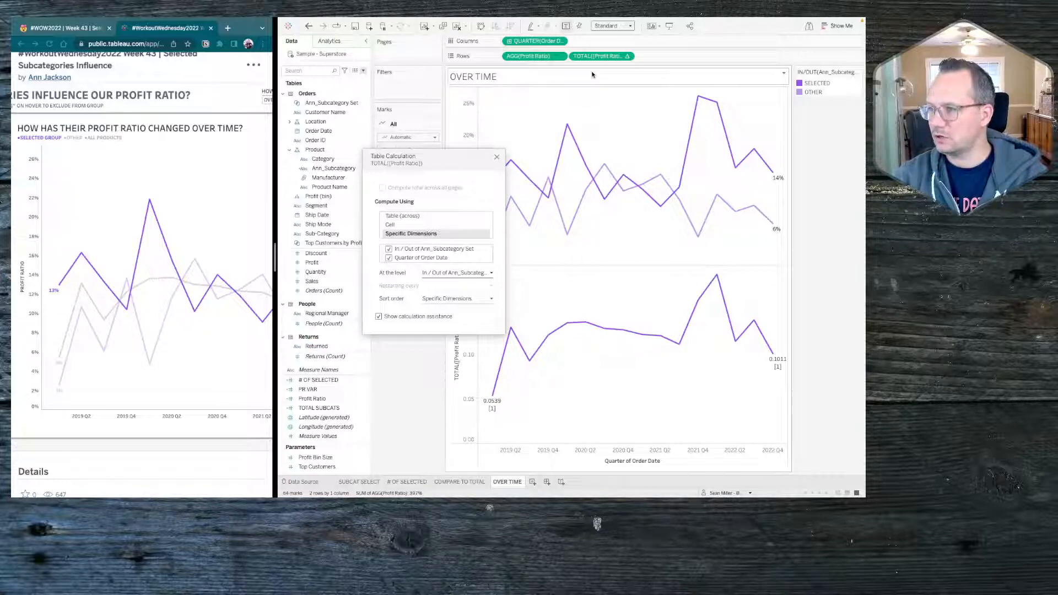
click(388, 258)
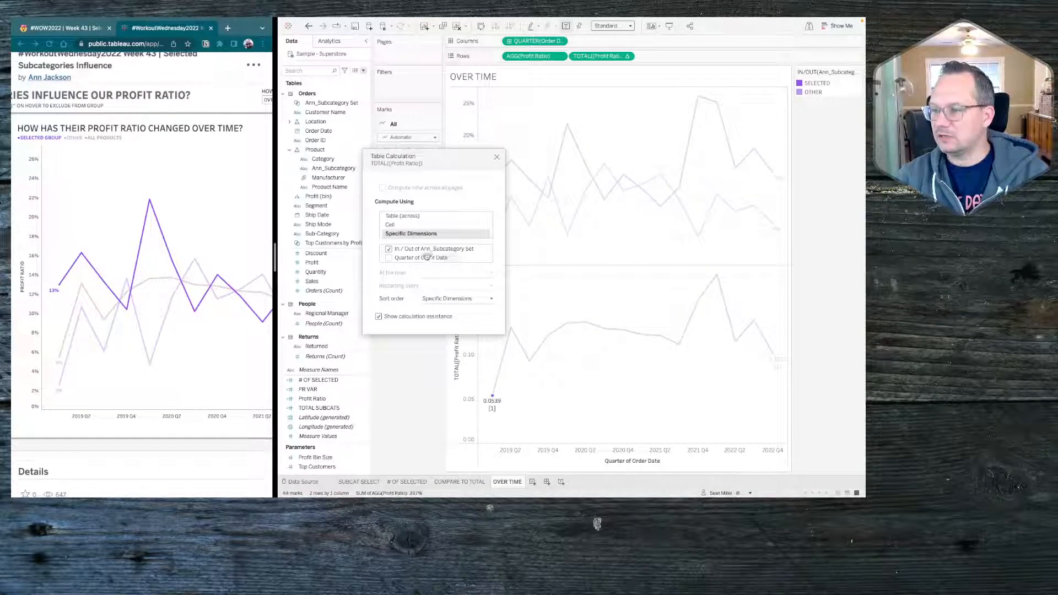
click(497, 159)
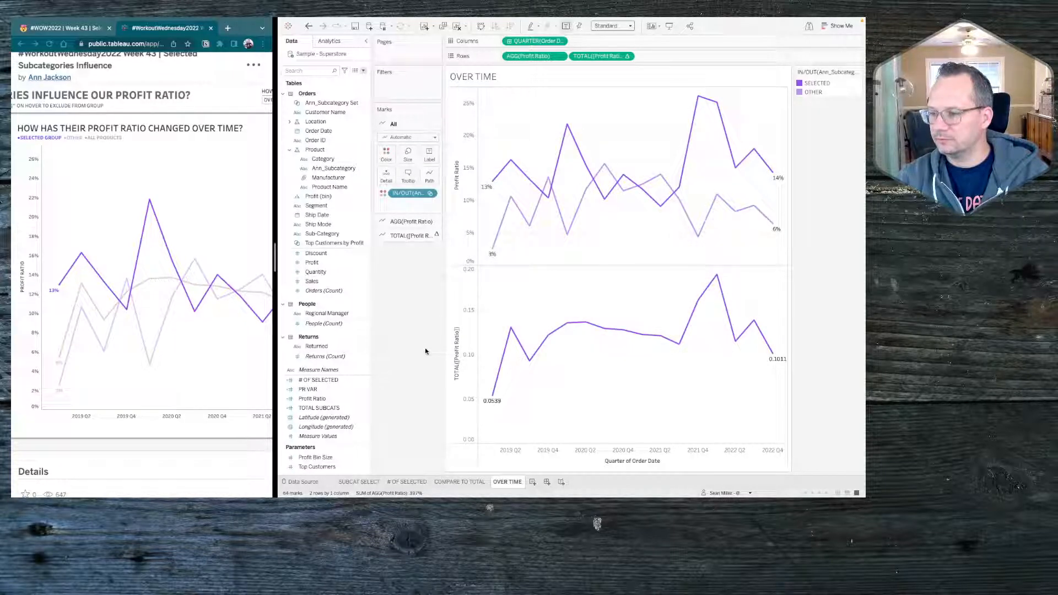
Step: Format the total profit ratio's pane numbers as a percentage with 0 decimal places
click(627, 56)
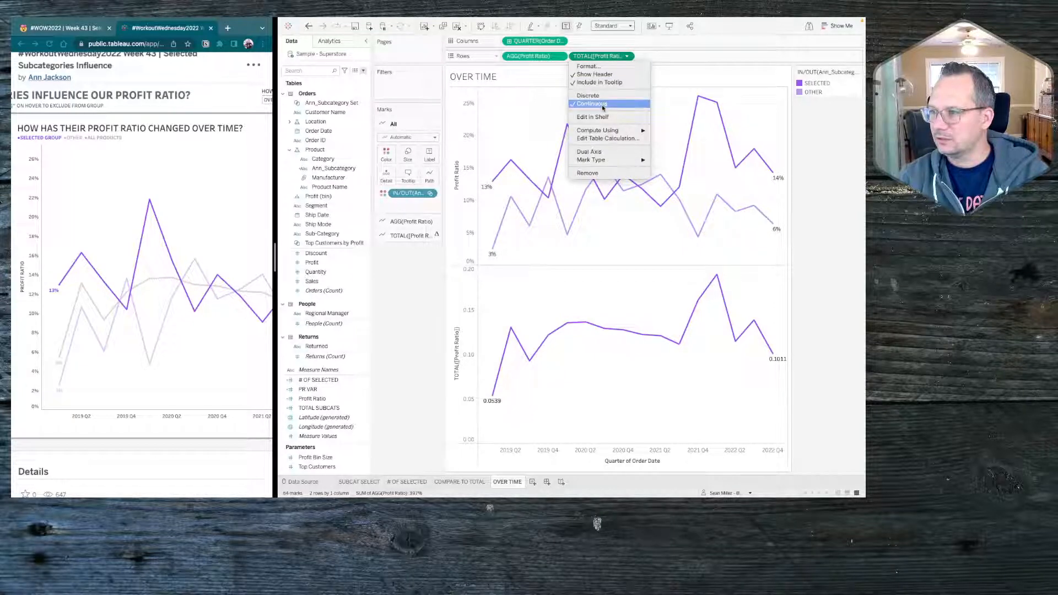
mouse_move(603, 132)
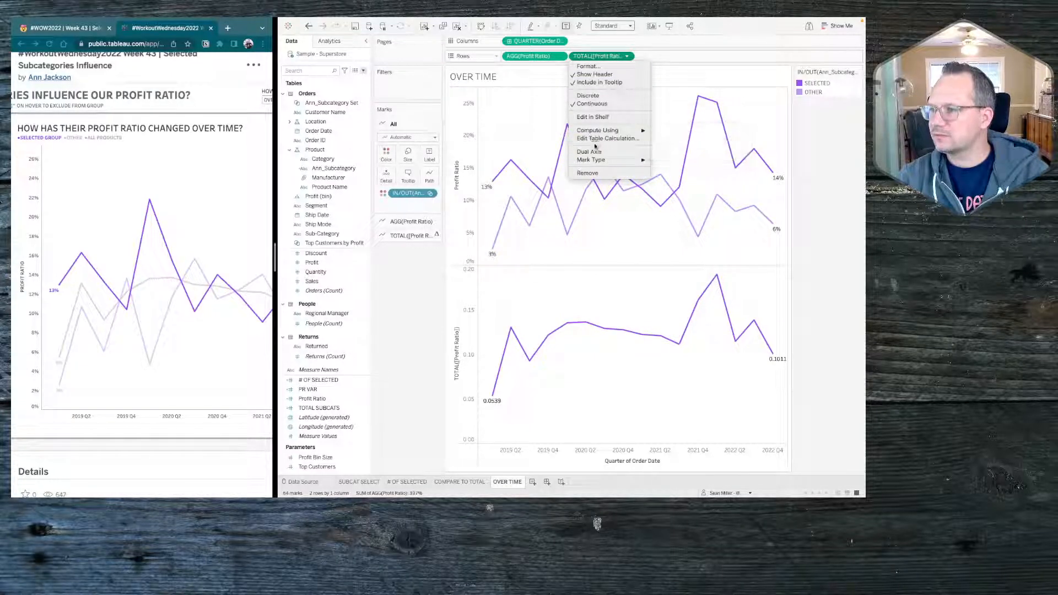
click(588, 66)
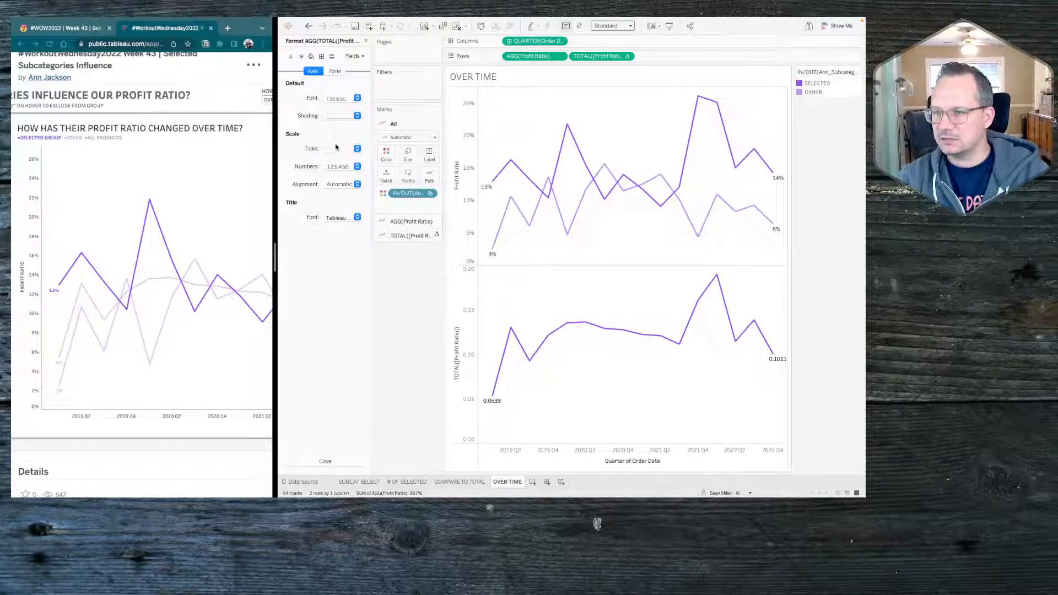
click(335, 71)
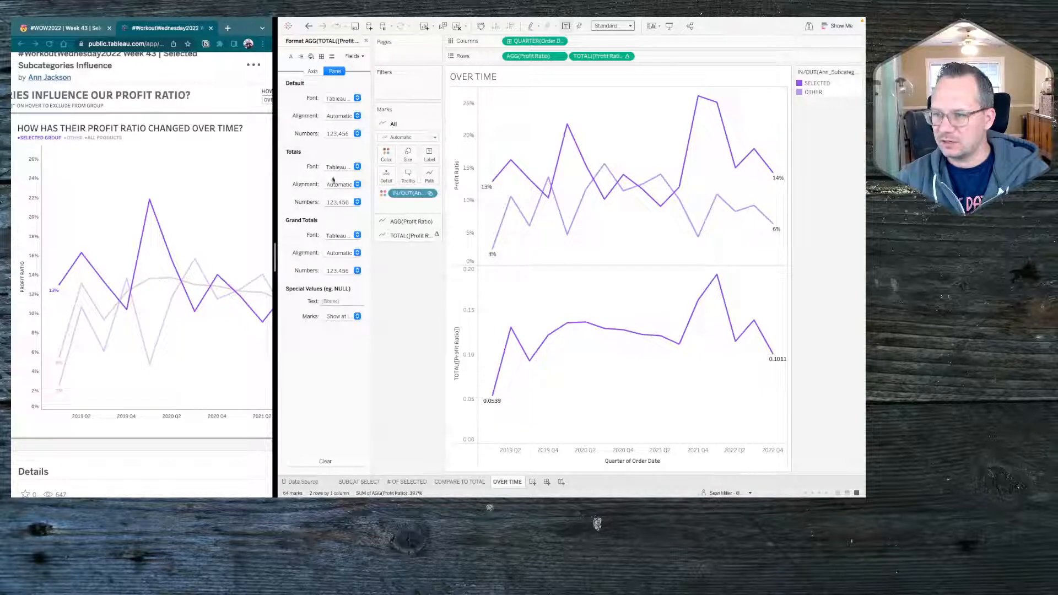
click(337, 134)
click(346, 195)
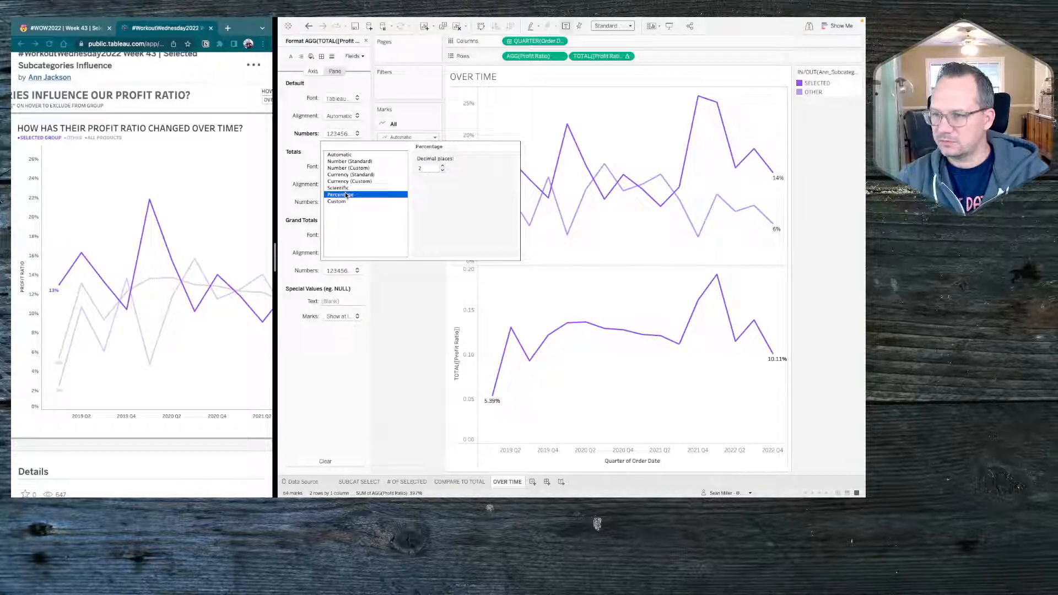
click(442, 172)
click(442, 172)
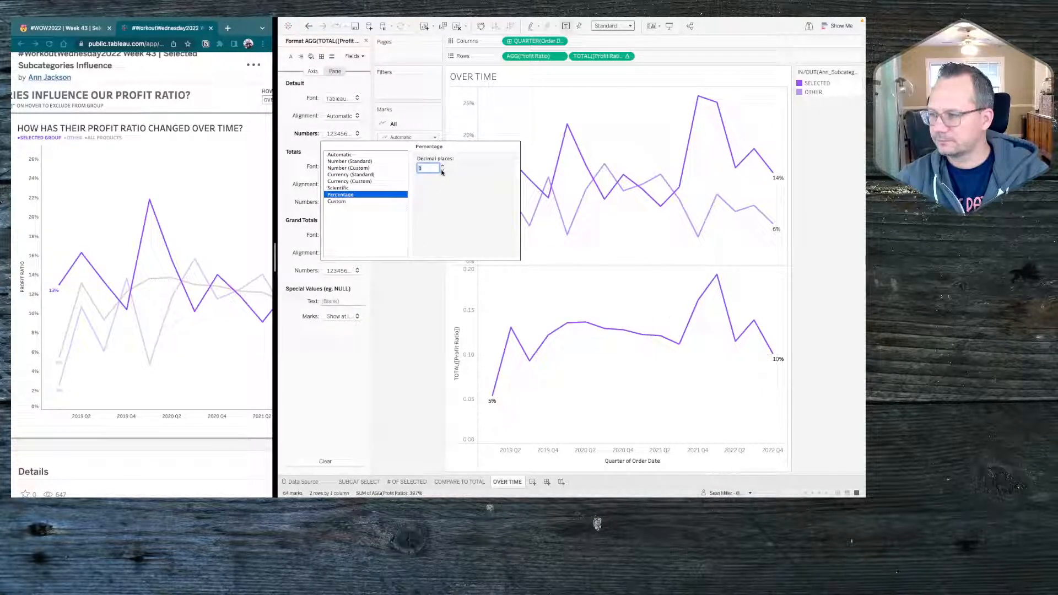
click(411, 392)
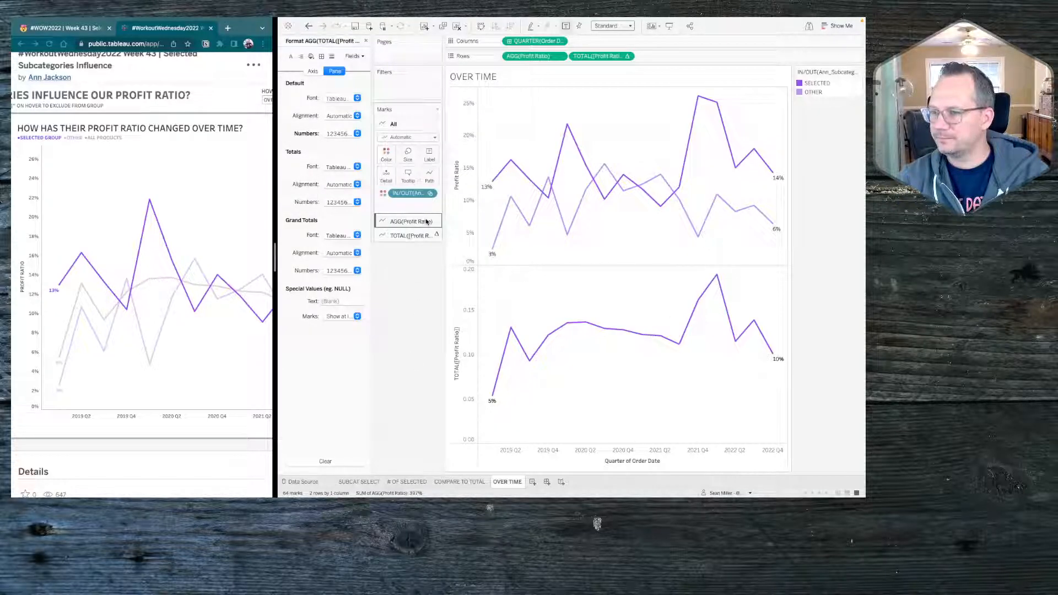
Step: Set the mark label font color to Match Mark Color for all marks in the OVER TIME chart
click(409, 235)
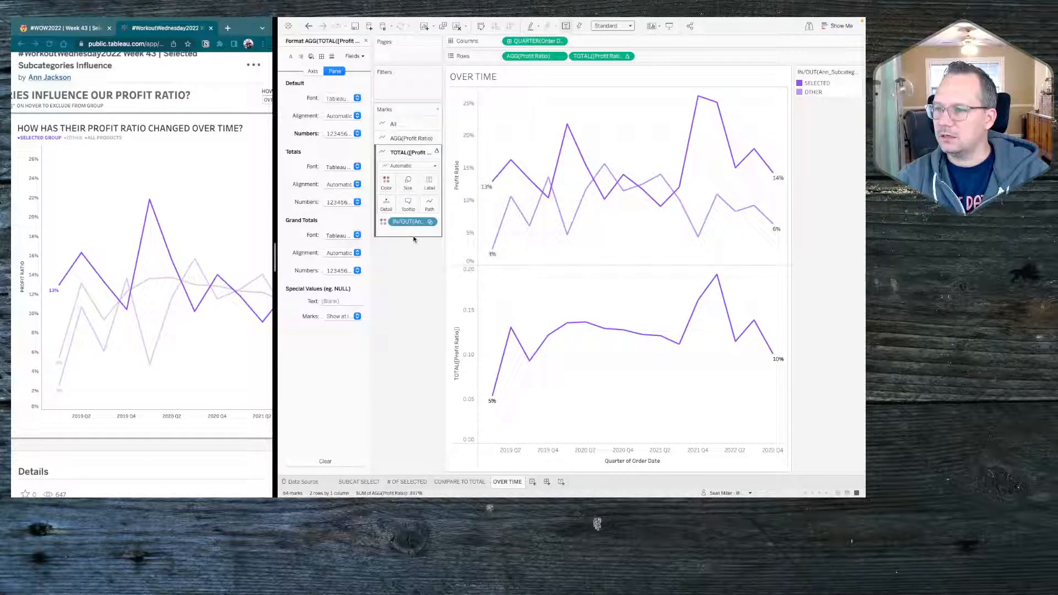
click(430, 184)
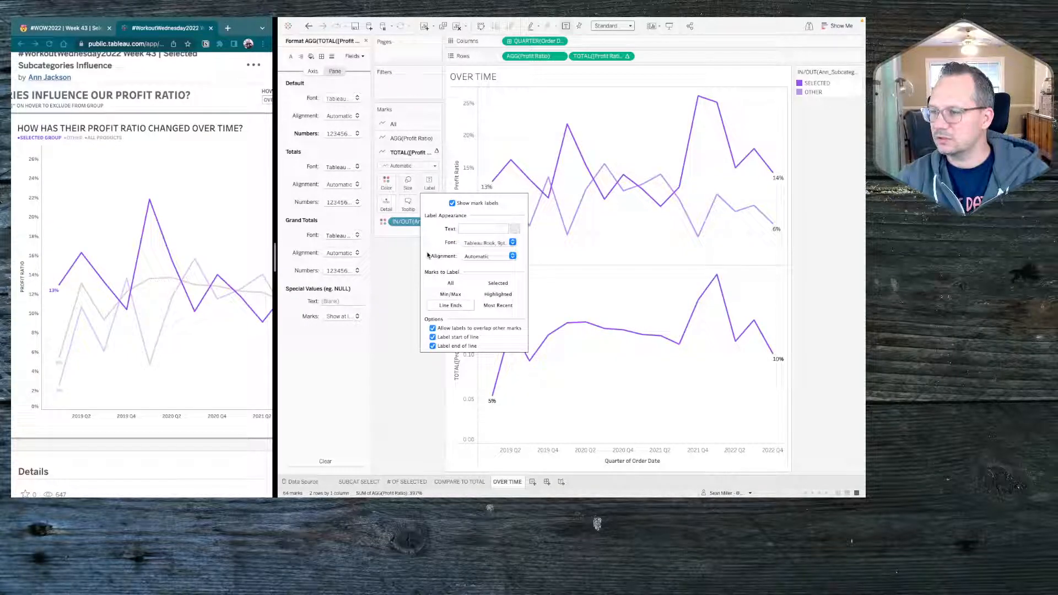
click(416, 157)
click(412, 138)
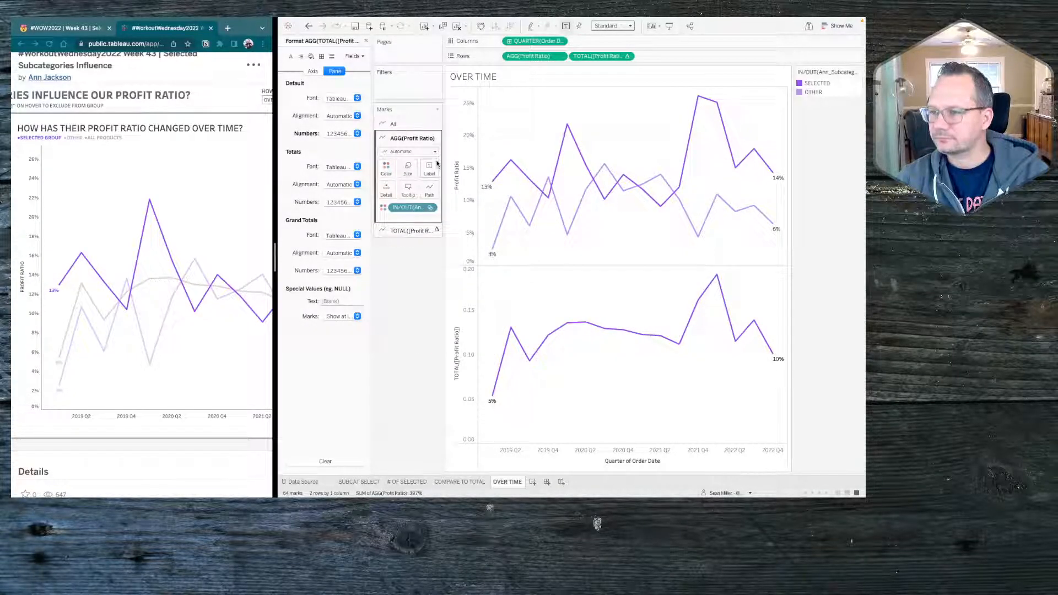
click(430, 168)
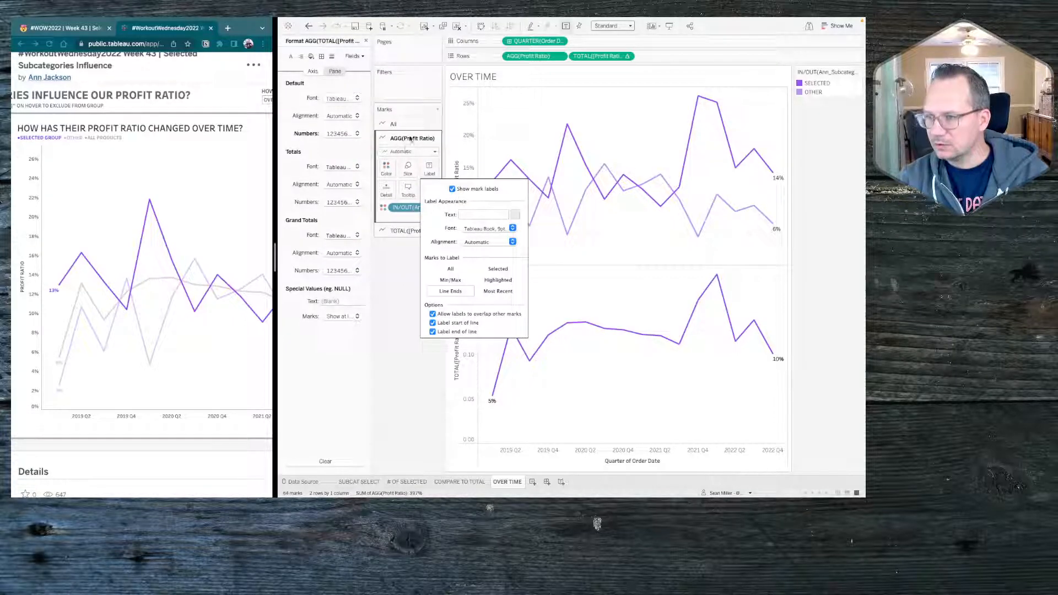
click(393, 124)
click(429, 154)
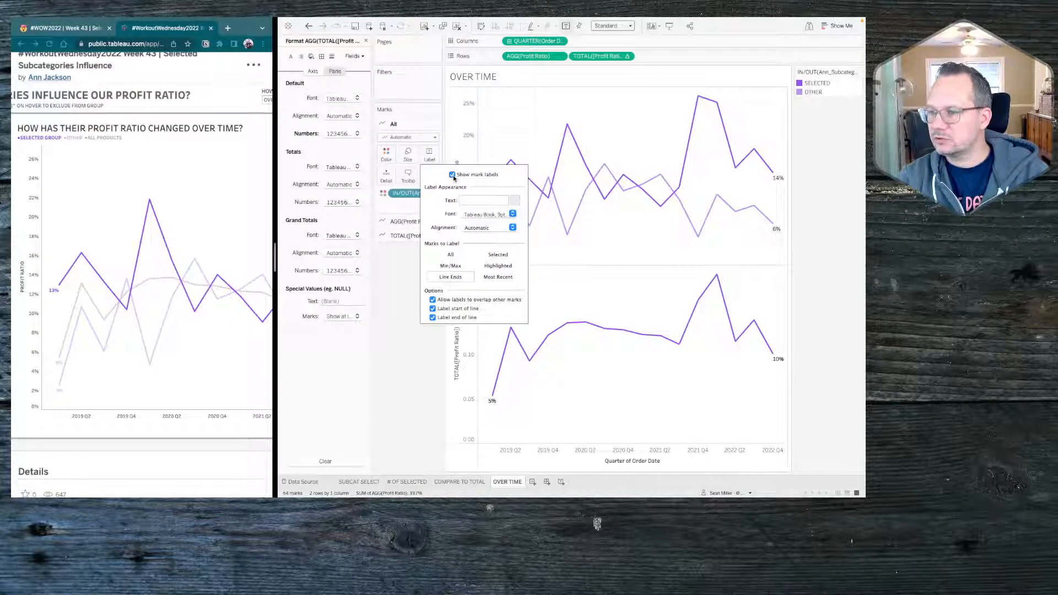
click(493, 215)
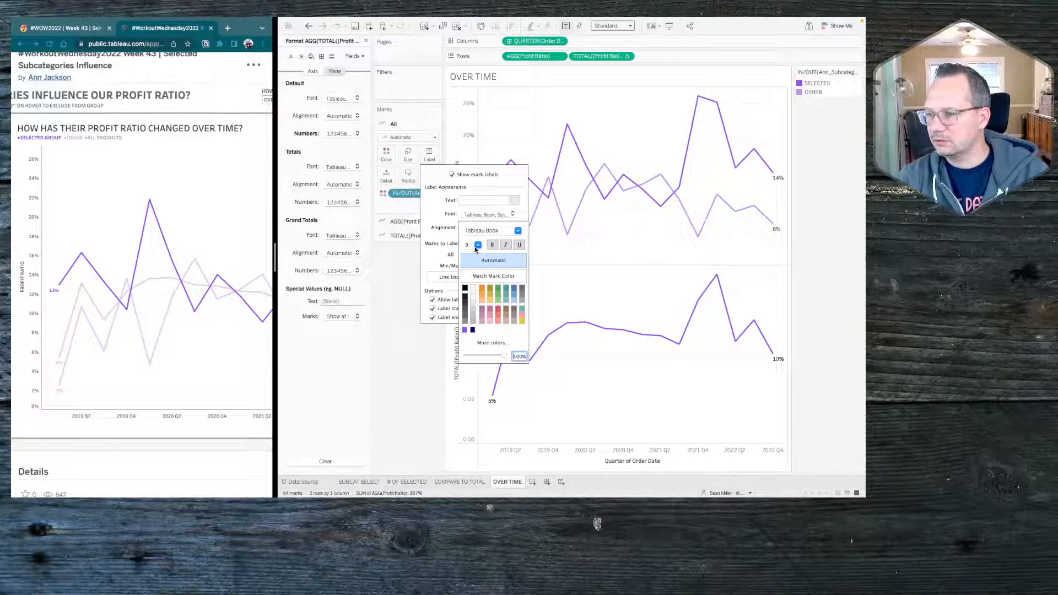
click(475, 276)
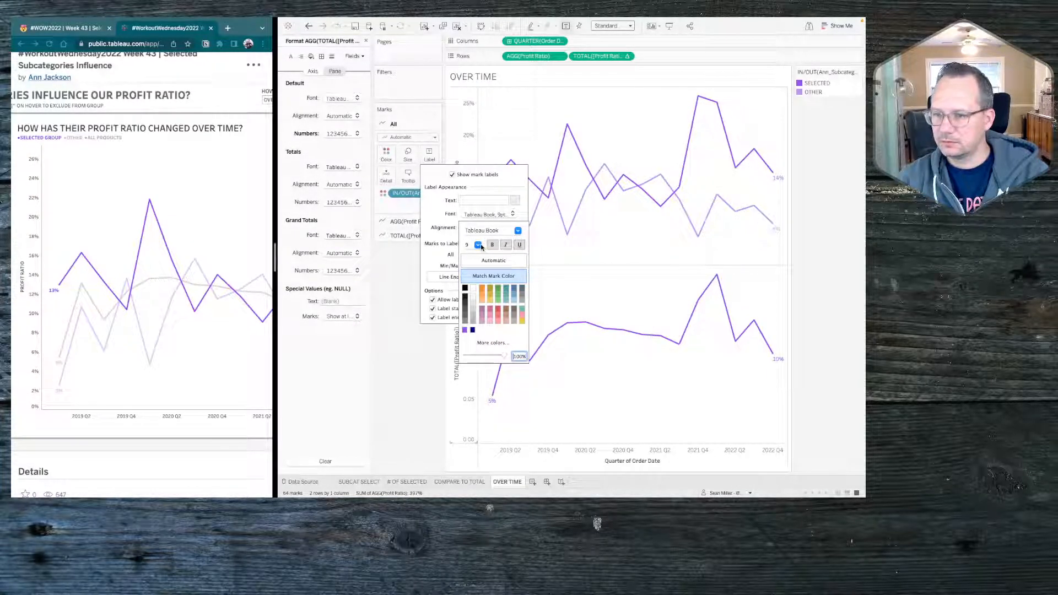
click(409, 345)
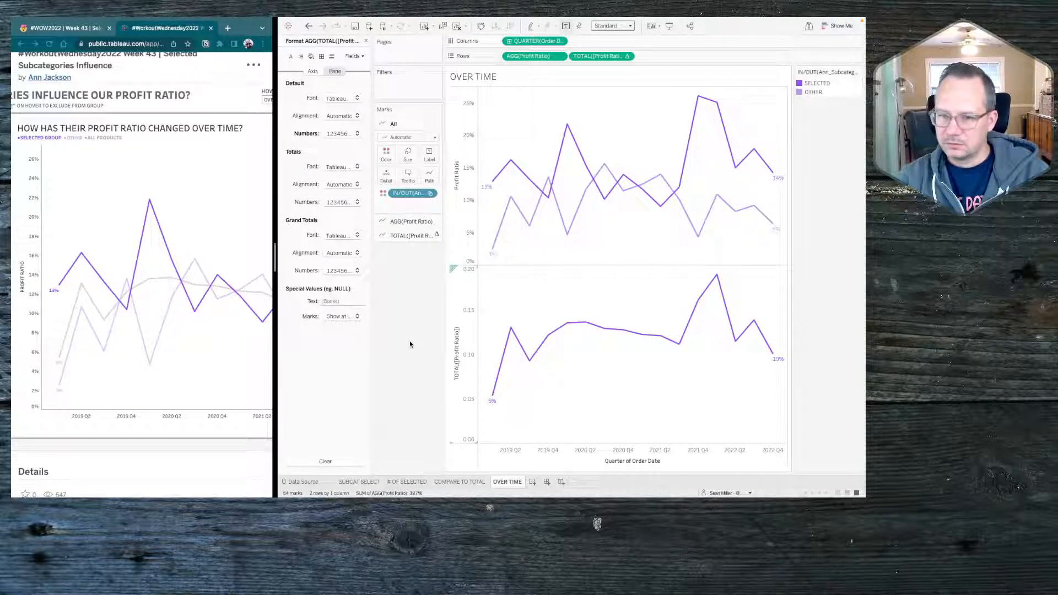
click(448, 303)
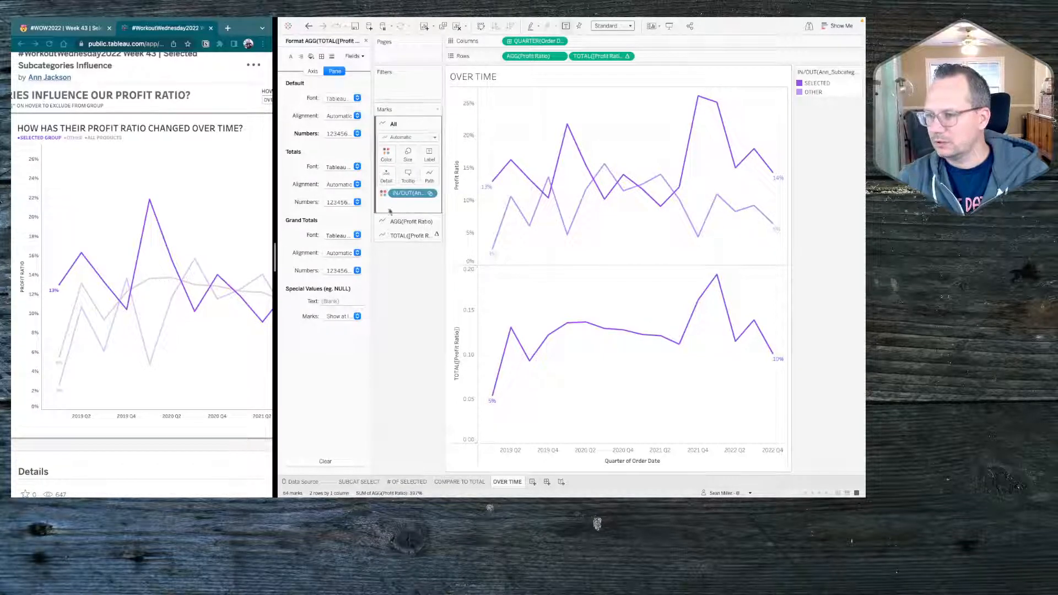
click(409, 236)
click(386, 181)
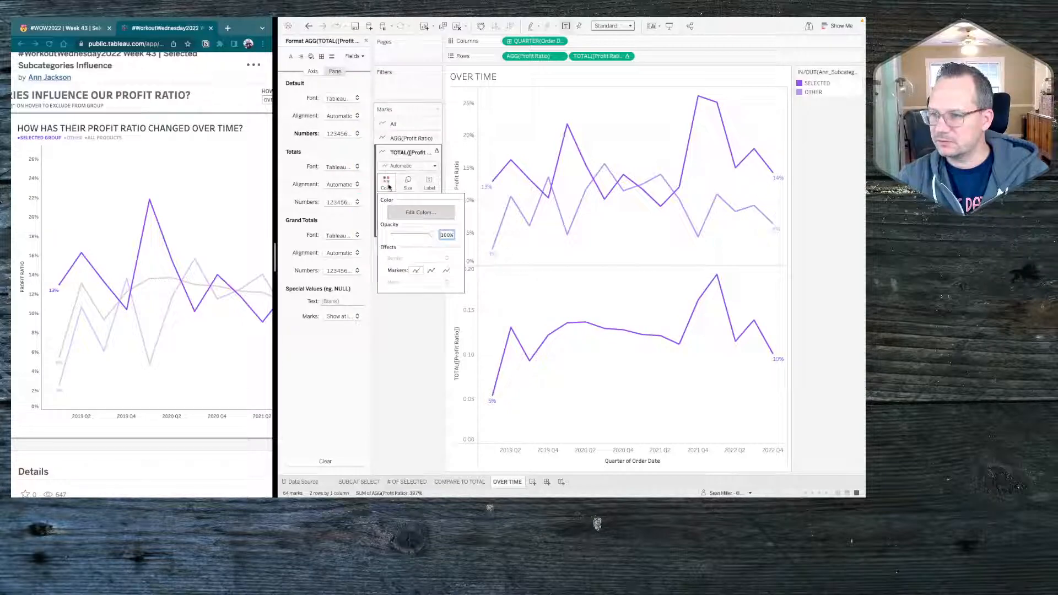
click(414, 212)
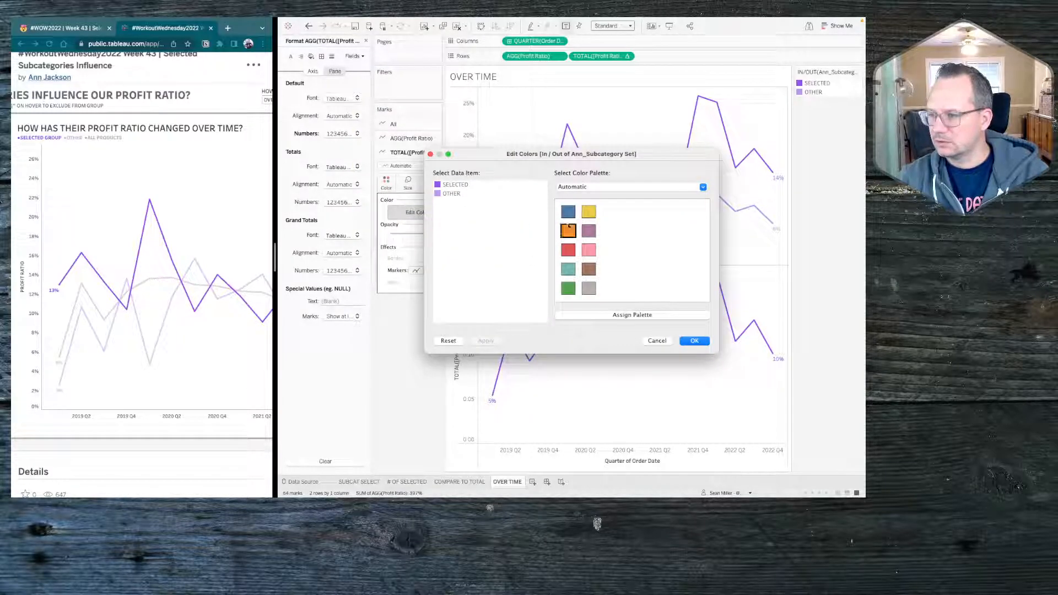
click(586, 187)
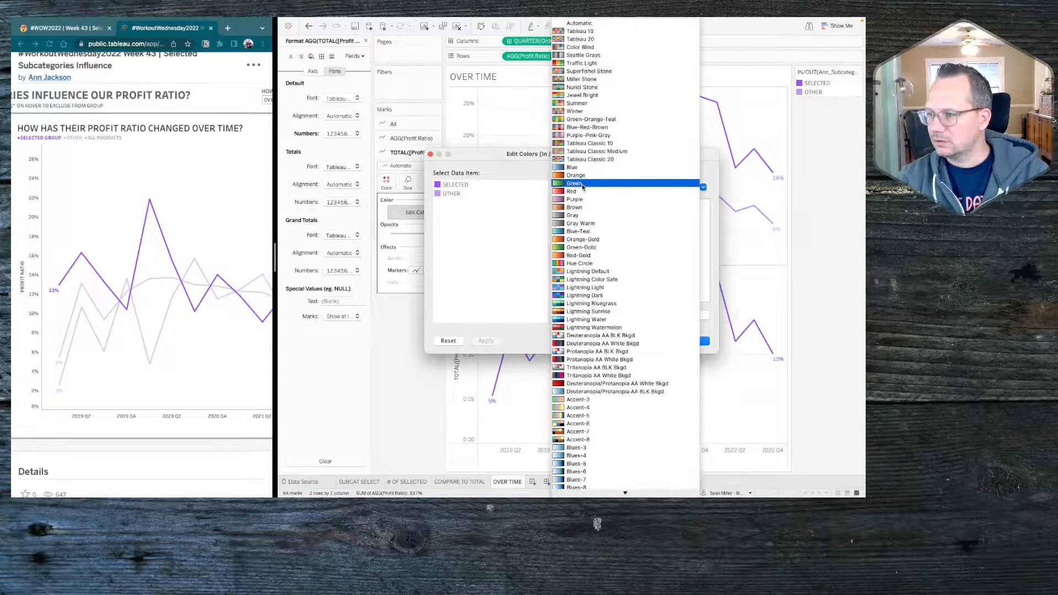
click(576, 215)
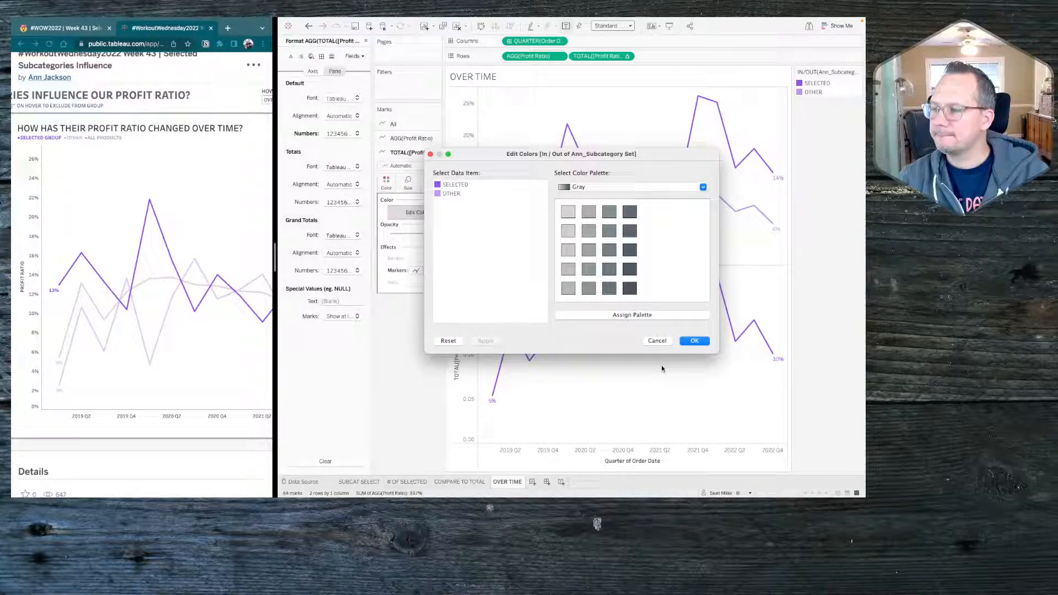
click(656, 341)
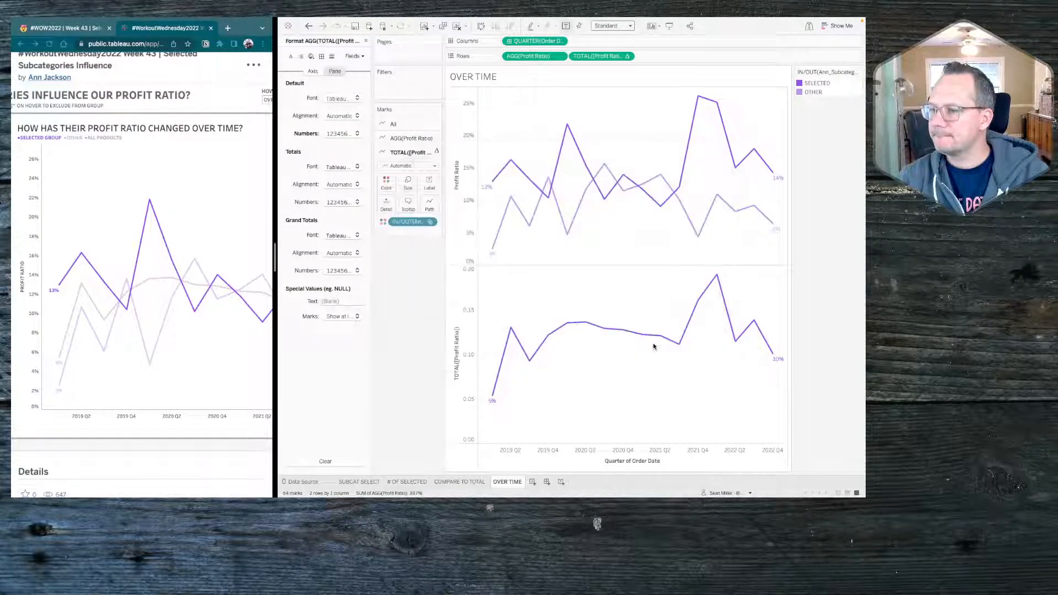
Step: Open the custom color of OTHER for the profit ratio marks and raise its brightness to the maximum
click(411, 139)
click(388, 169)
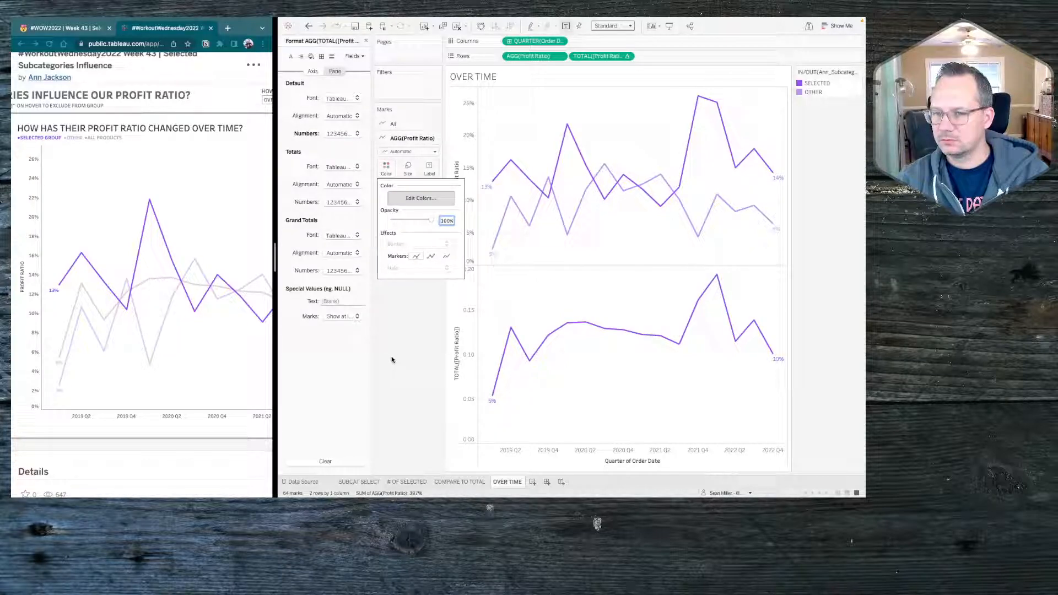
click(422, 202)
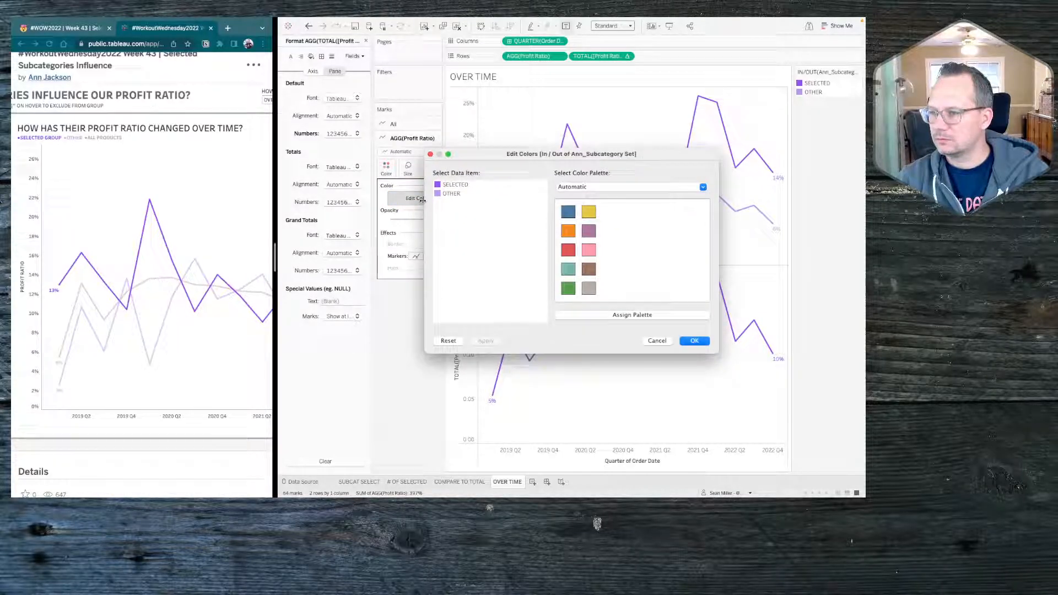
double_click(439, 194)
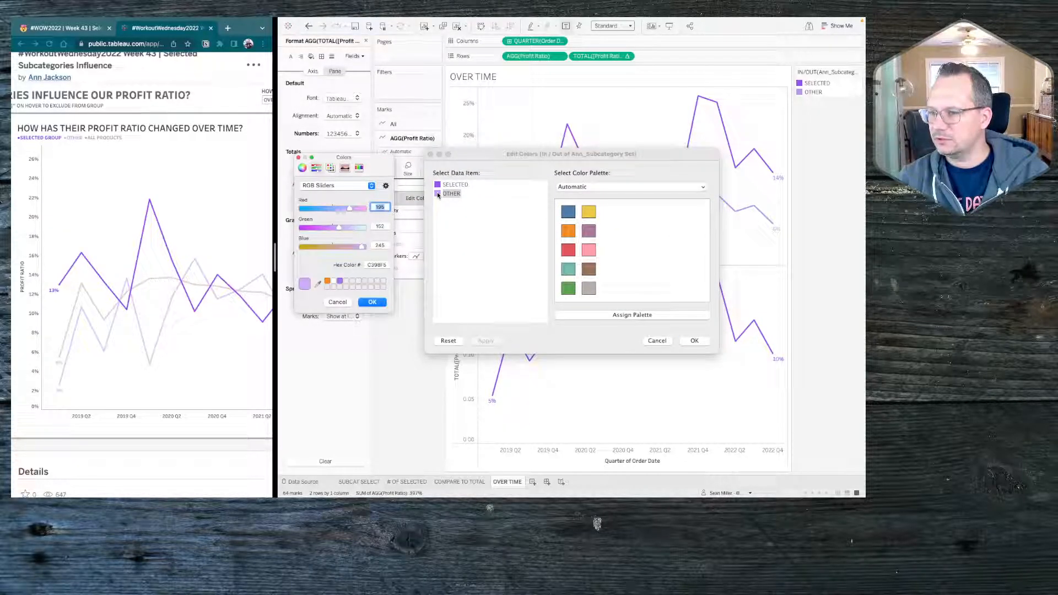
click(302, 168)
drag(307, 269, 301, 270)
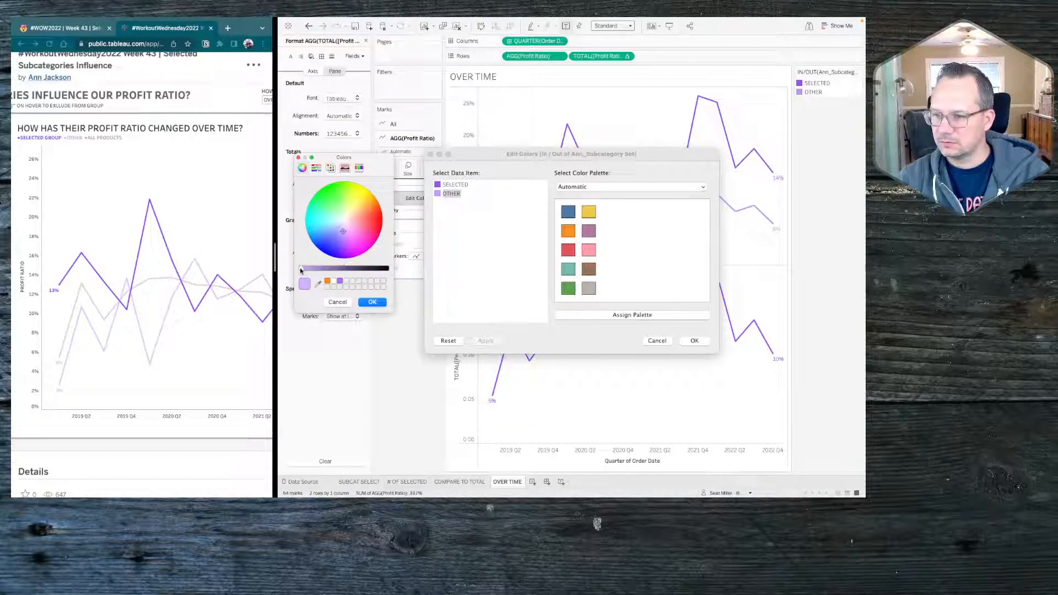
Step: Lower the OTHER color's HSB saturation to 17% and apply it to the lines
click(329, 168)
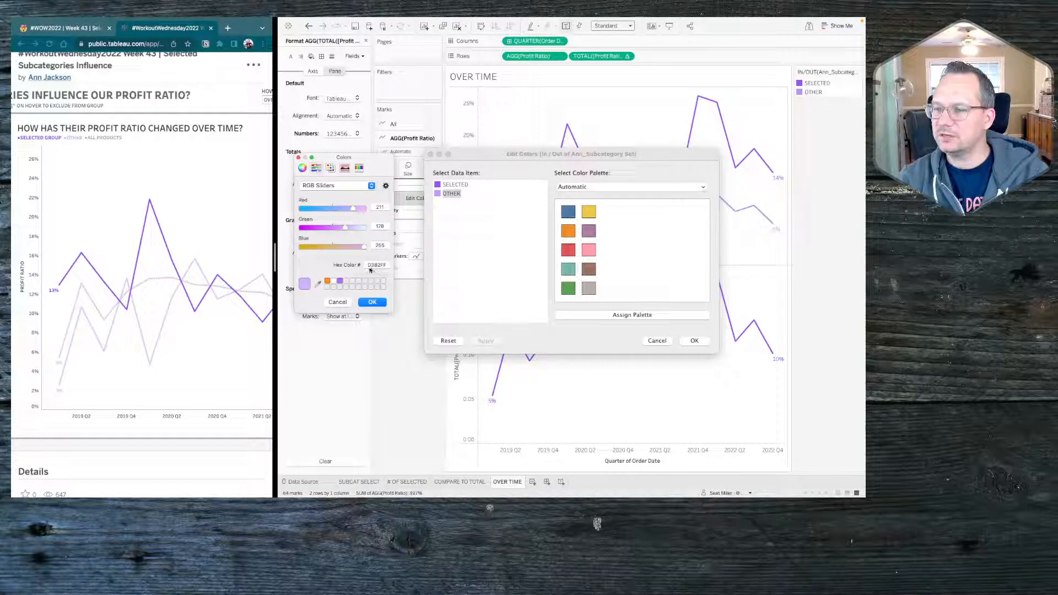
click(341, 186)
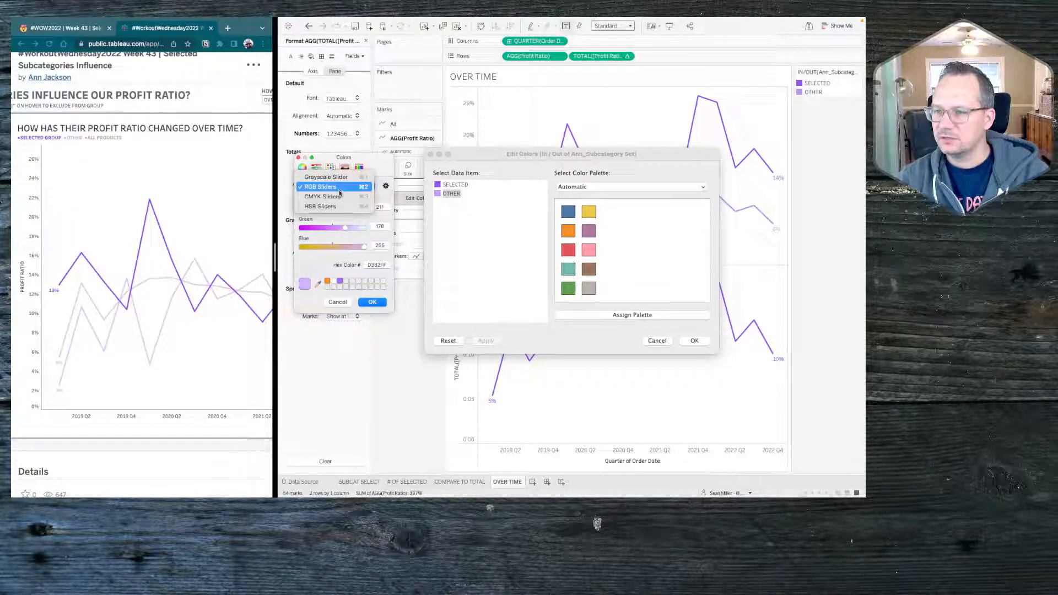
click(338, 206)
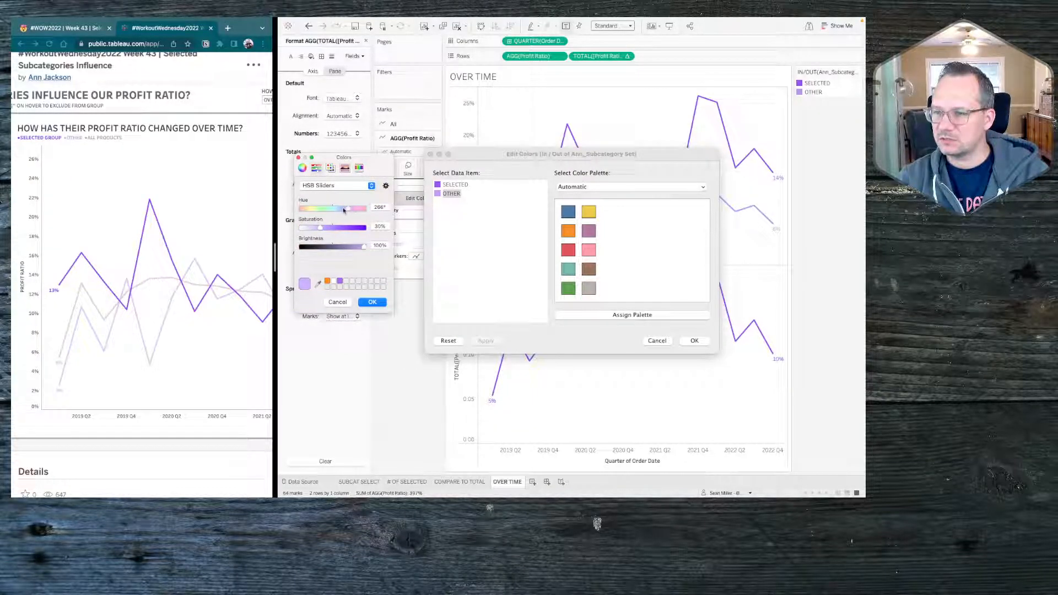
drag(321, 223, 312, 231)
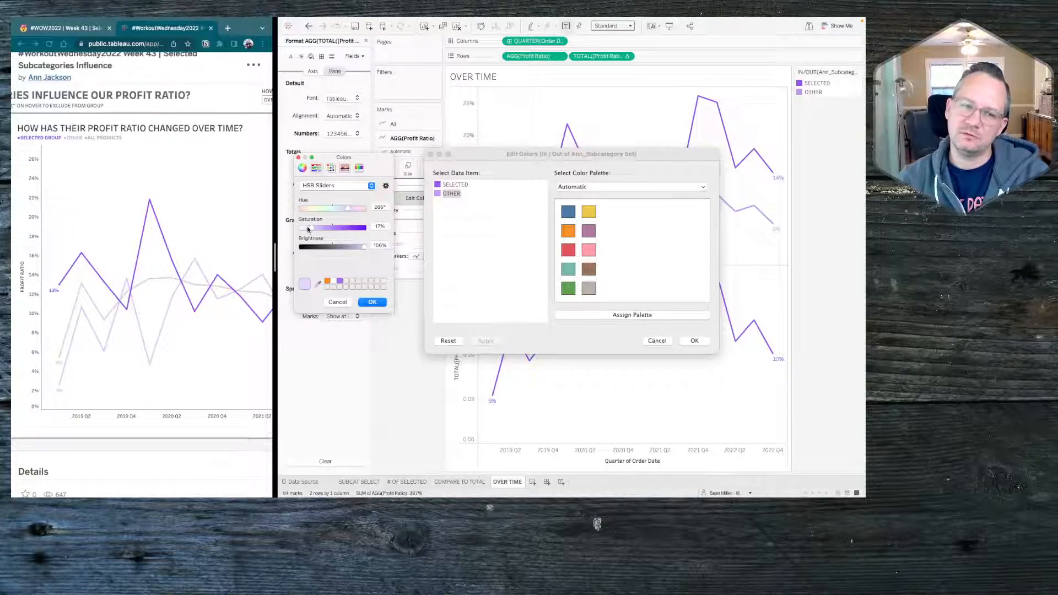
drag(307, 229, 310, 229)
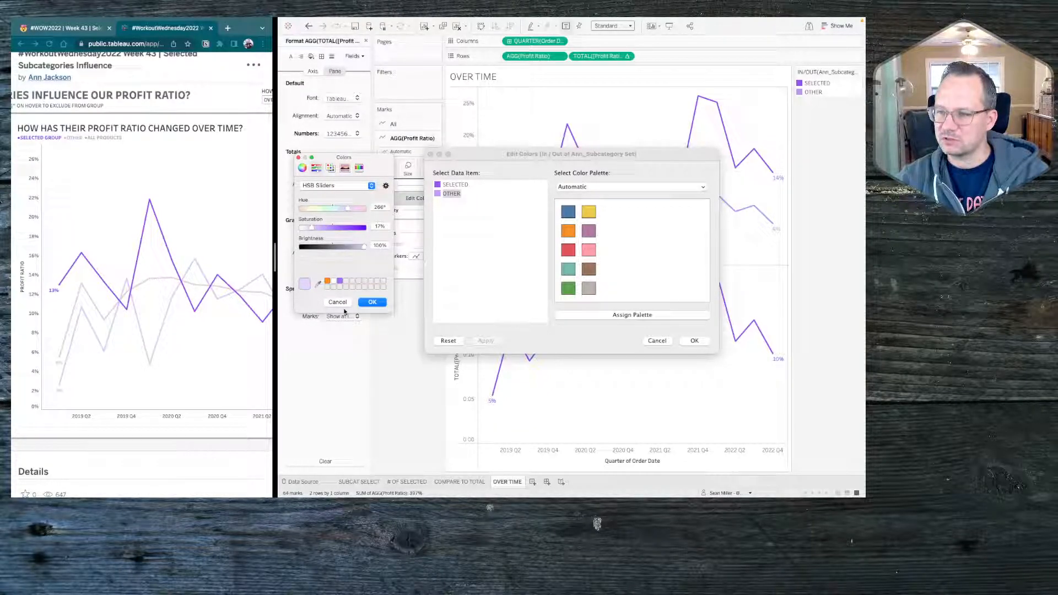
click(363, 304)
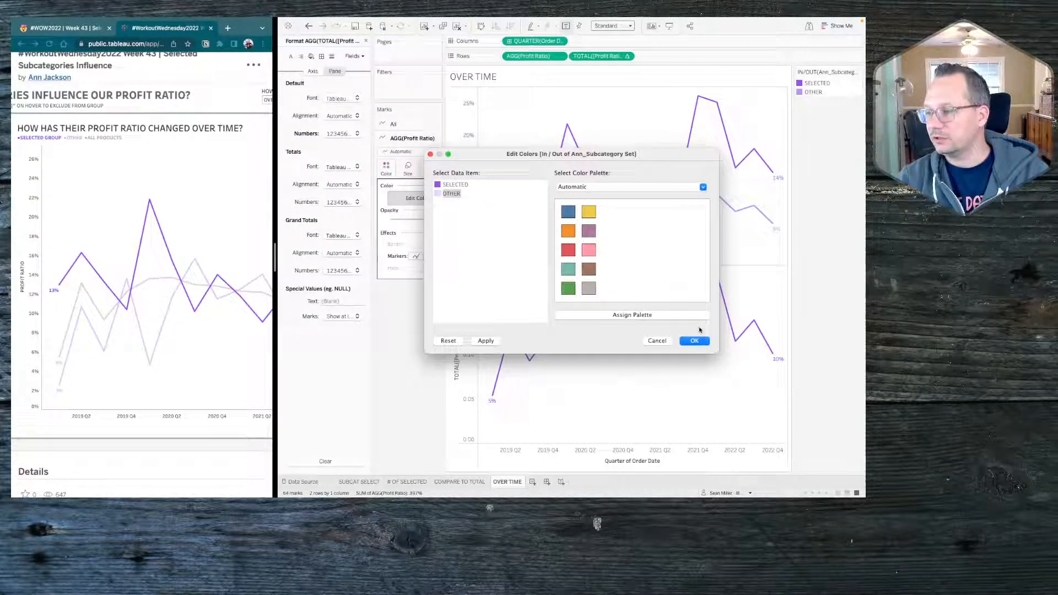
click(695, 341)
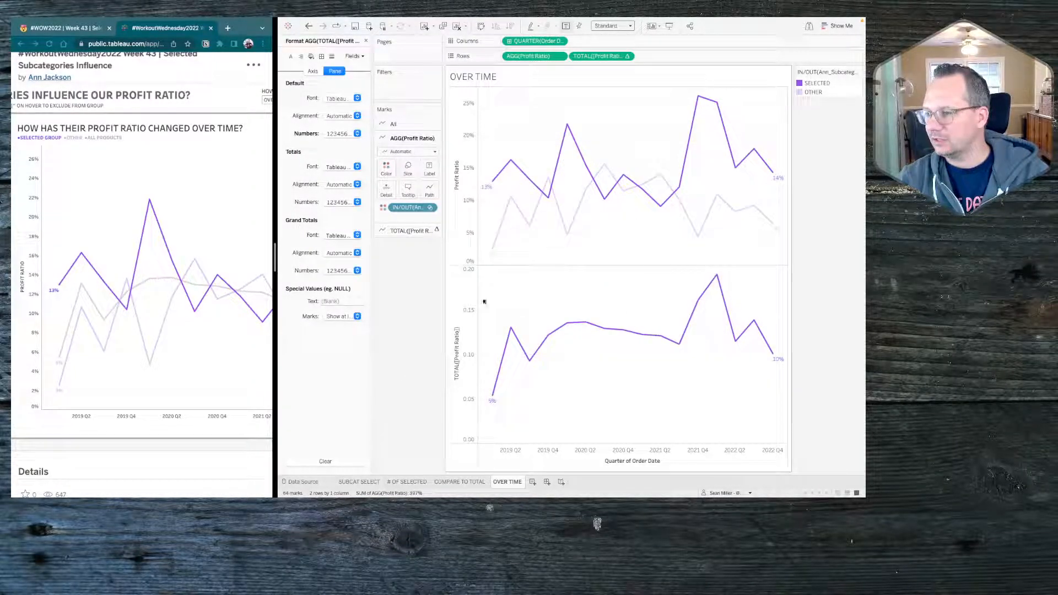
click(411, 230)
click(387, 182)
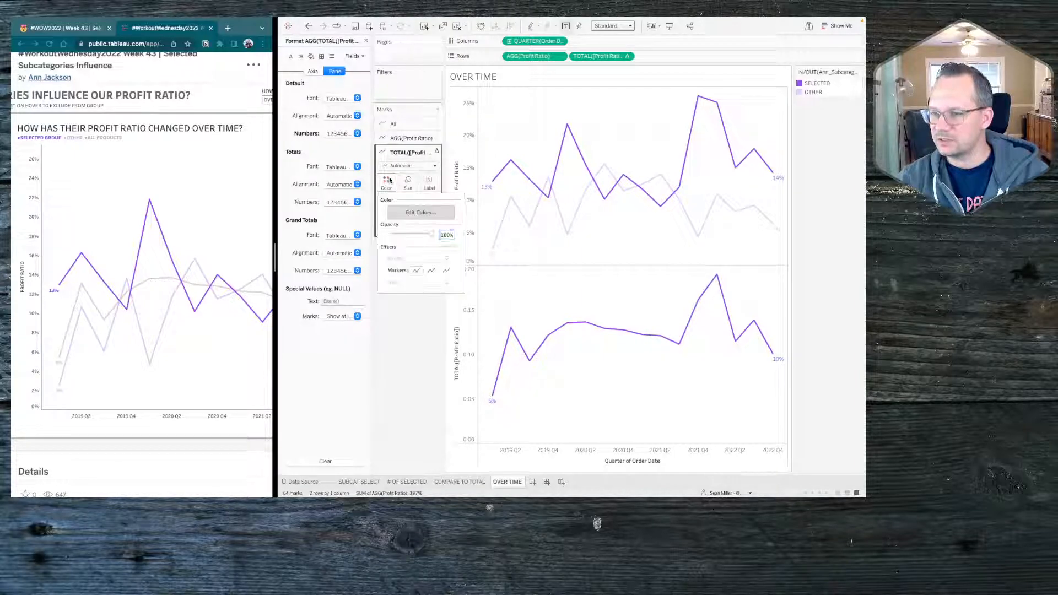
click(412, 211)
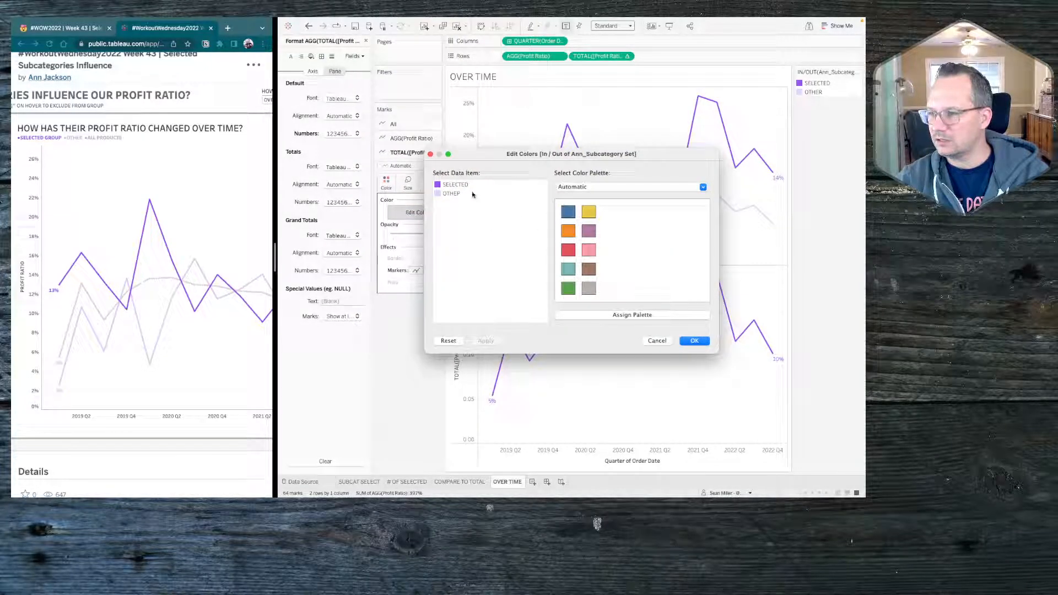
click(449, 192)
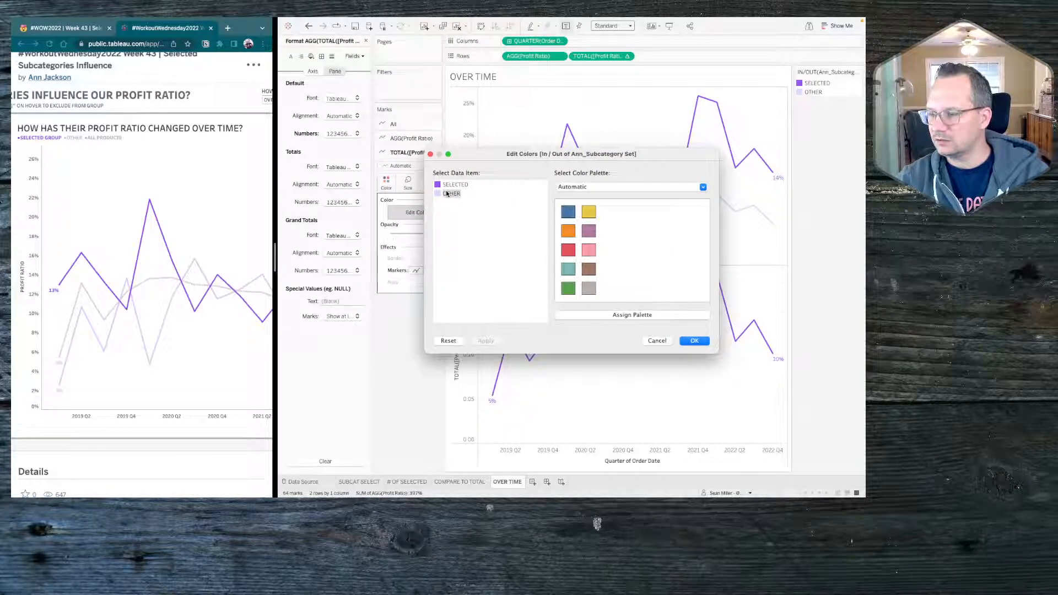
click(431, 154)
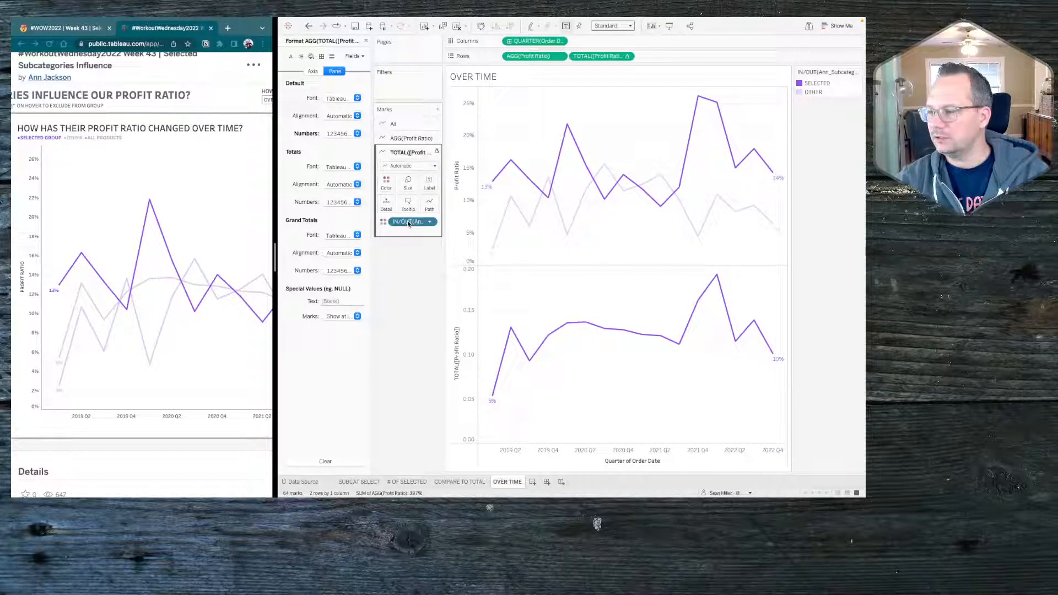
Step: Try to remove In / Out of Ann_Subcategory Set from the total profit ratio's marks
drag(408, 223, 406, 257)
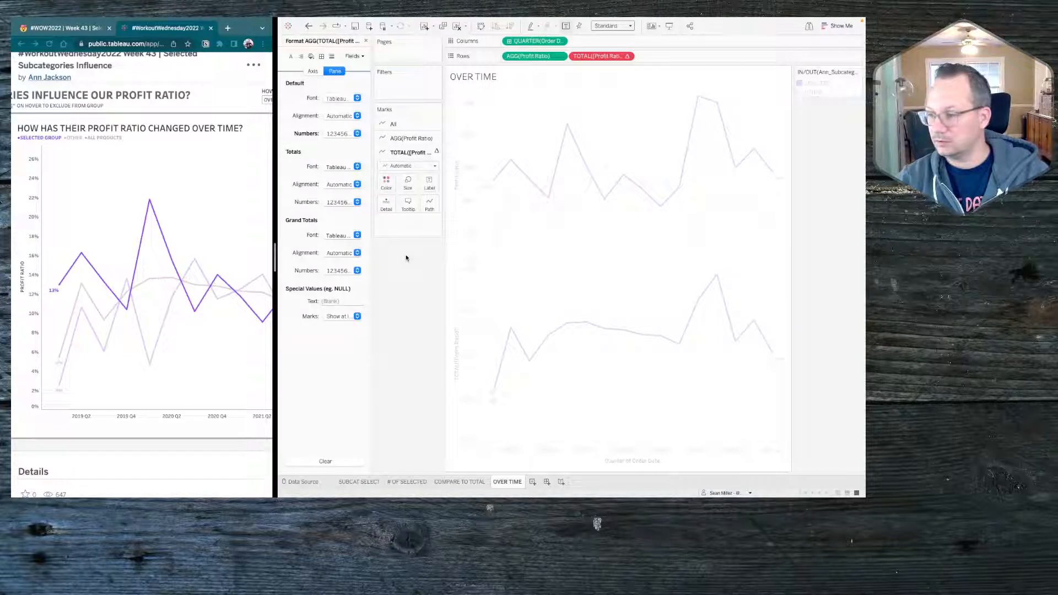
Step: Try to recolor both the SELECTED and OTHER items of the Profit Ratio marks with the palette's gray
click(410, 138)
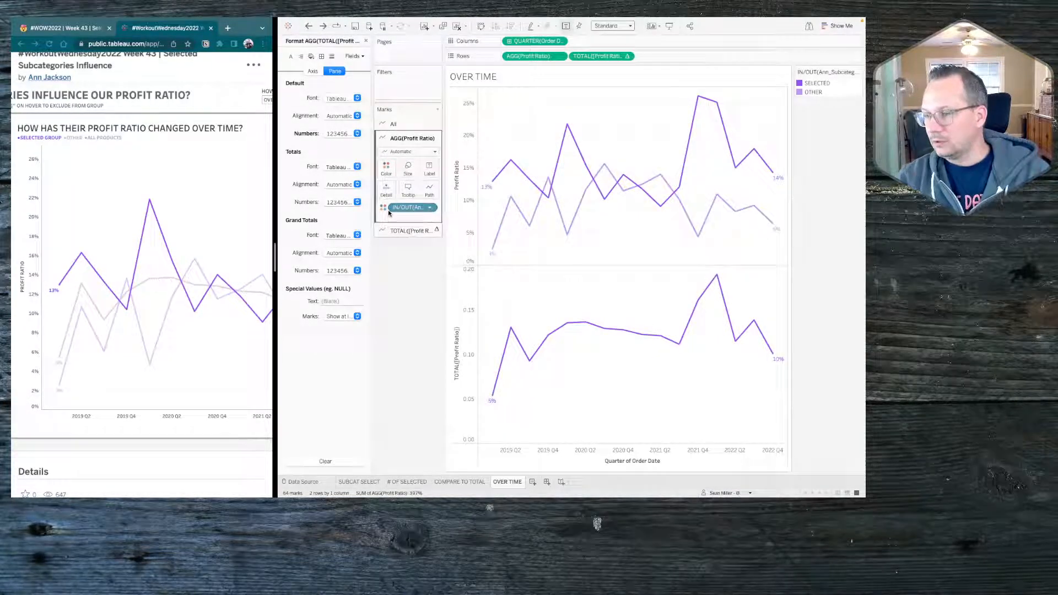
click(387, 168)
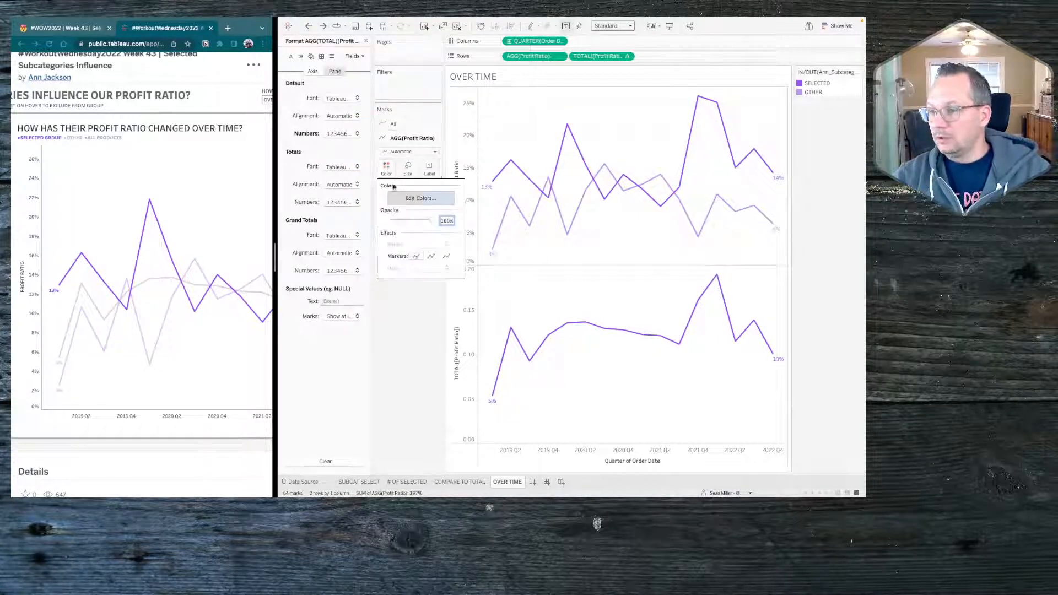
click(421, 199)
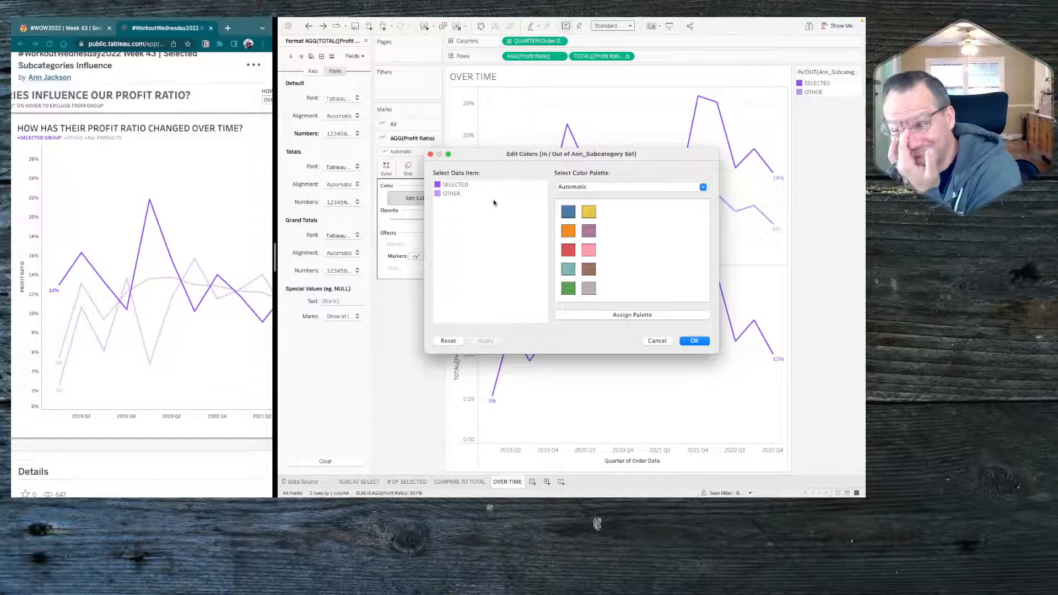
click(452, 192)
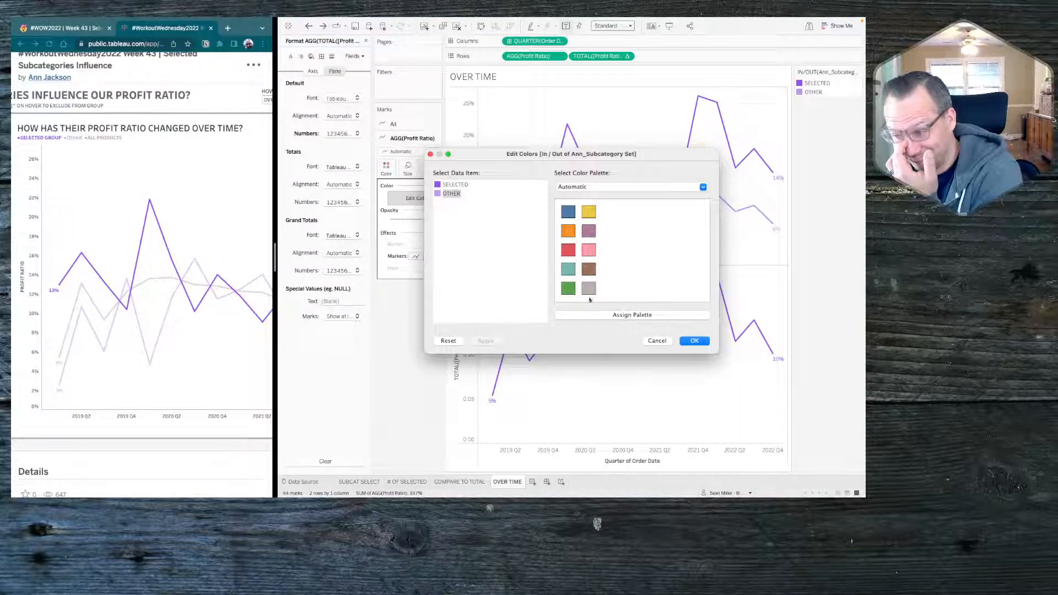
click(588, 288)
click(456, 184)
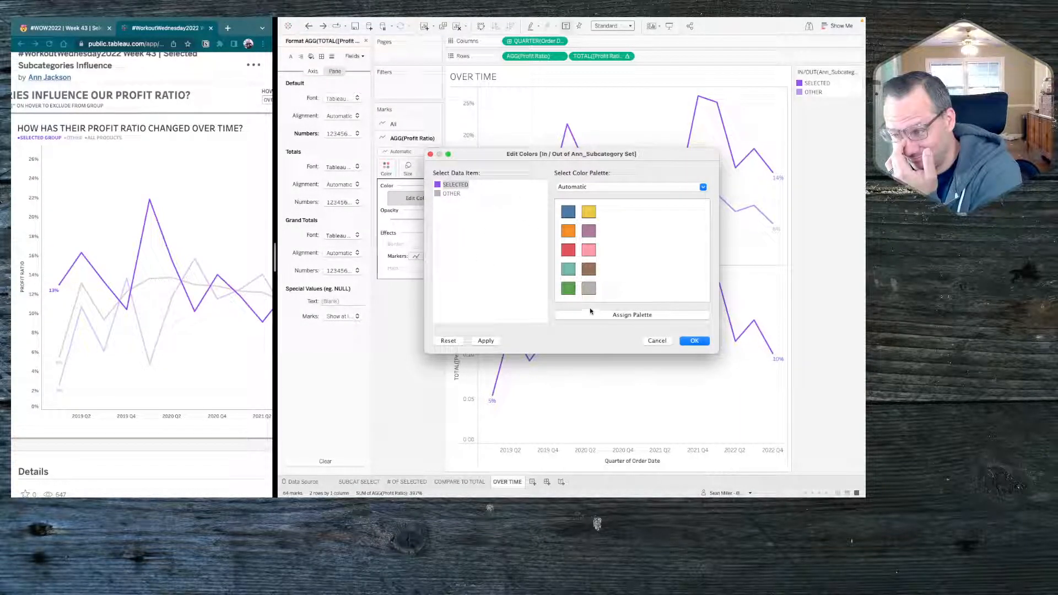
click(589, 288)
click(496, 341)
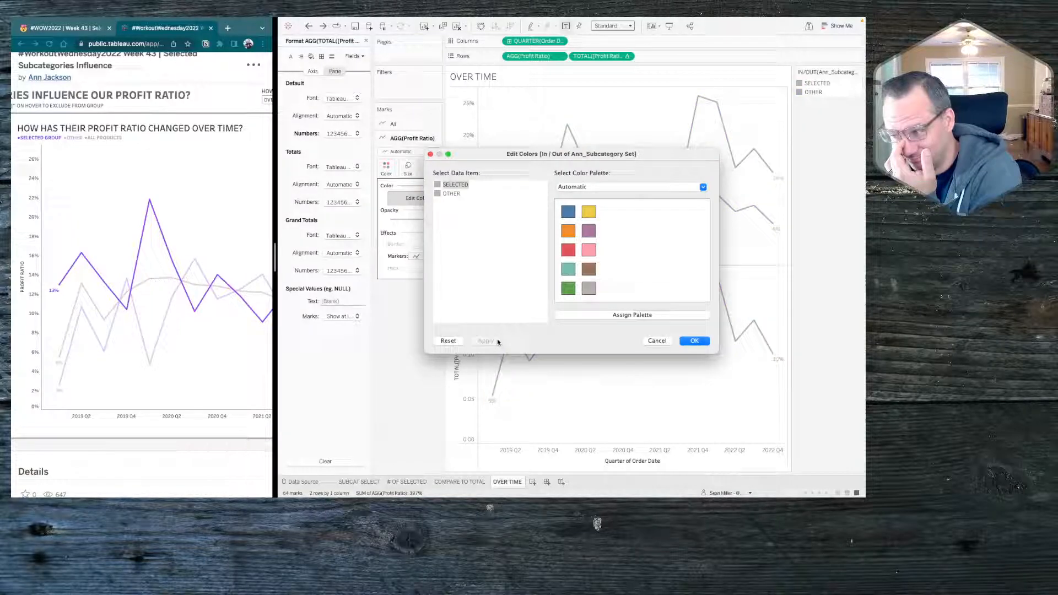
click(689, 342)
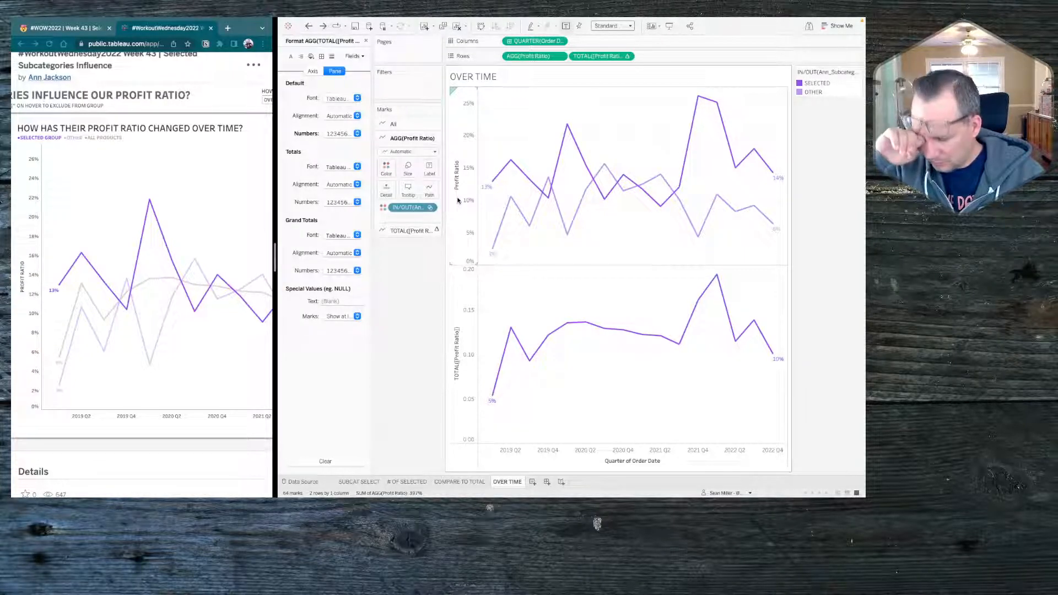
Step: Change the In / Out of Ann_Subcategory Set from Color to Detail on the total profit ratio's marks
click(410, 230)
click(383, 222)
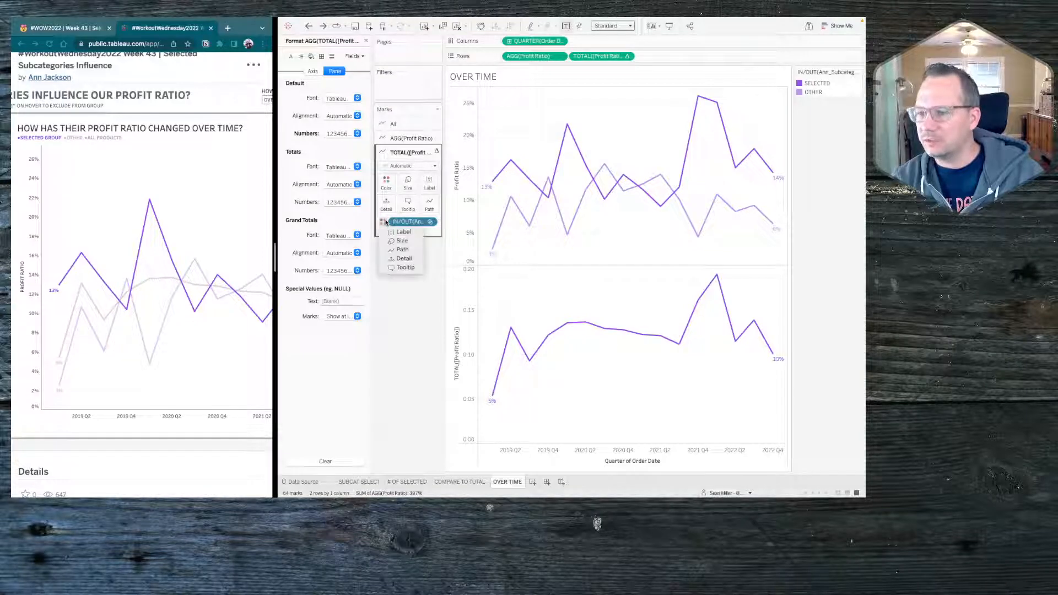
click(425, 352)
drag(408, 222, 528, 343)
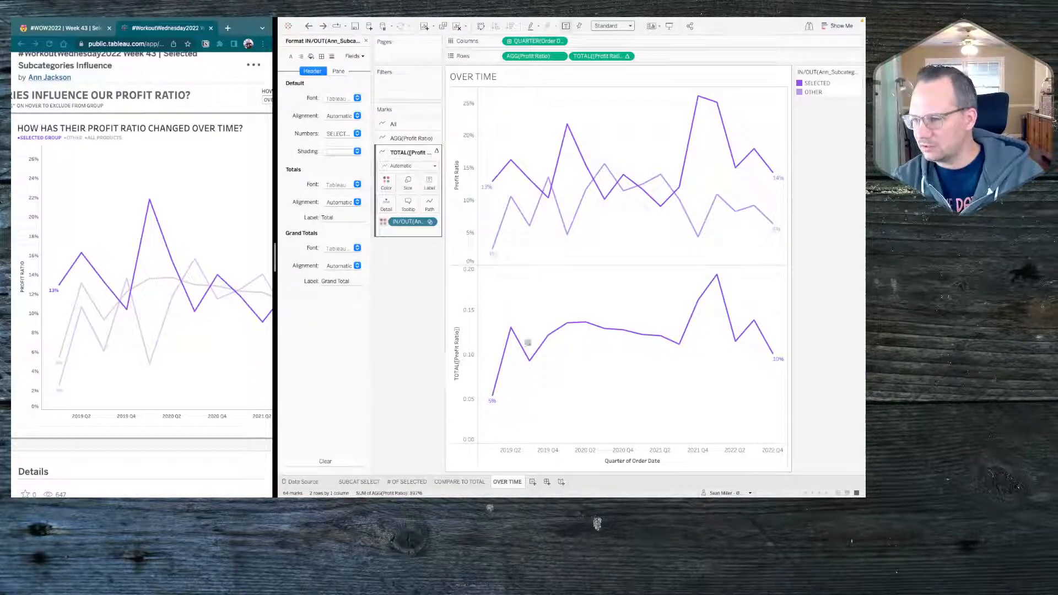
click(386, 222)
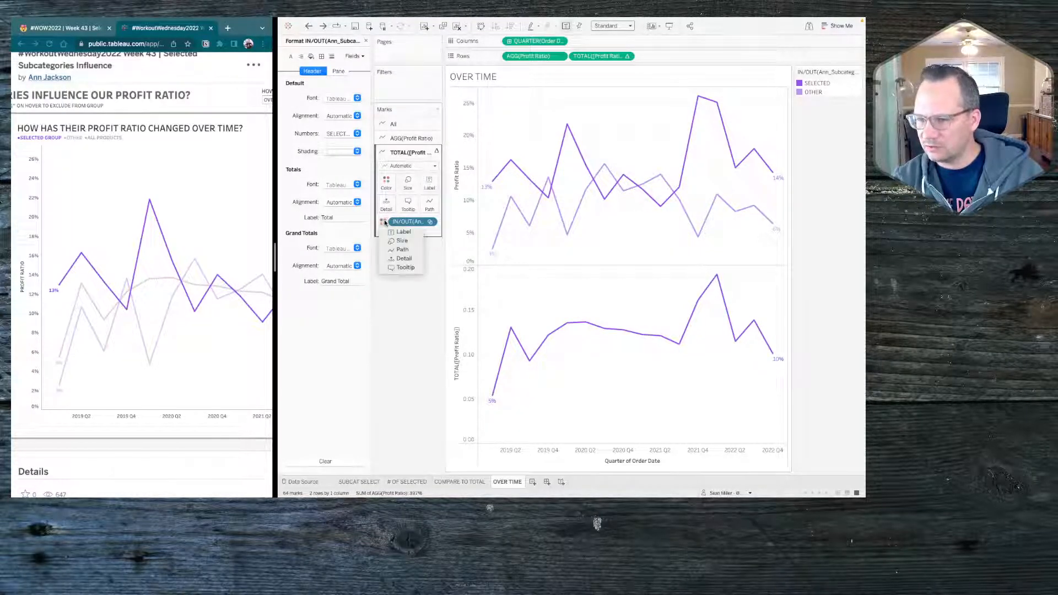
click(404, 258)
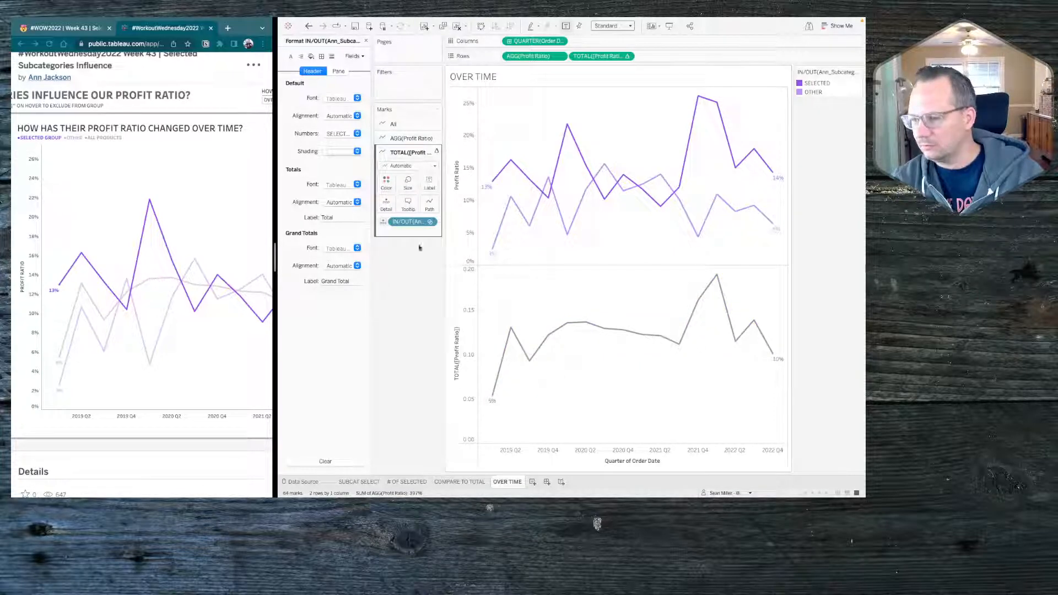
click(387, 184)
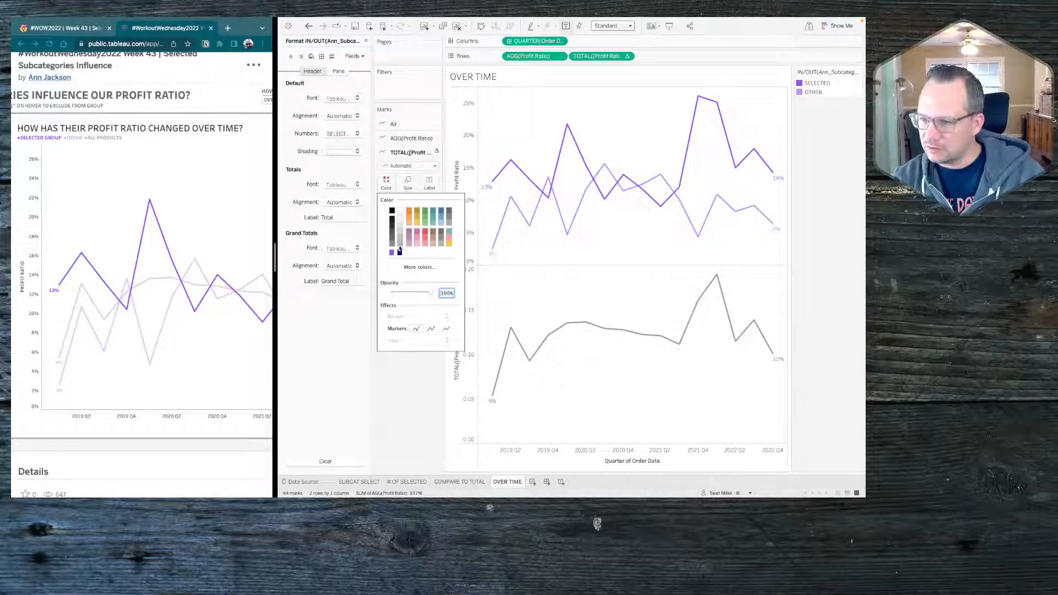
click(420, 267)
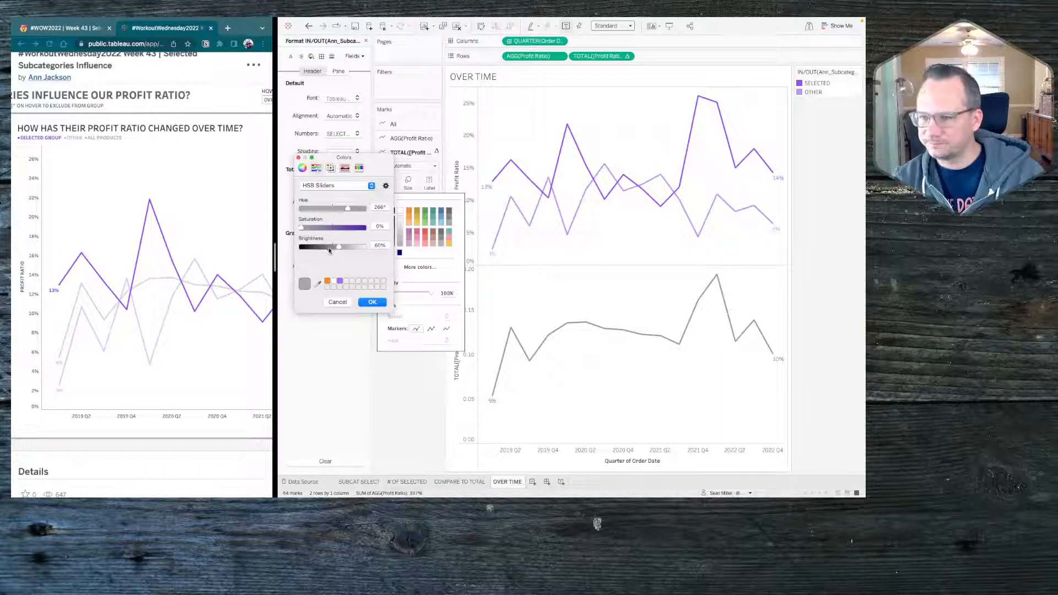
click(339, 302)
click(413, 374)
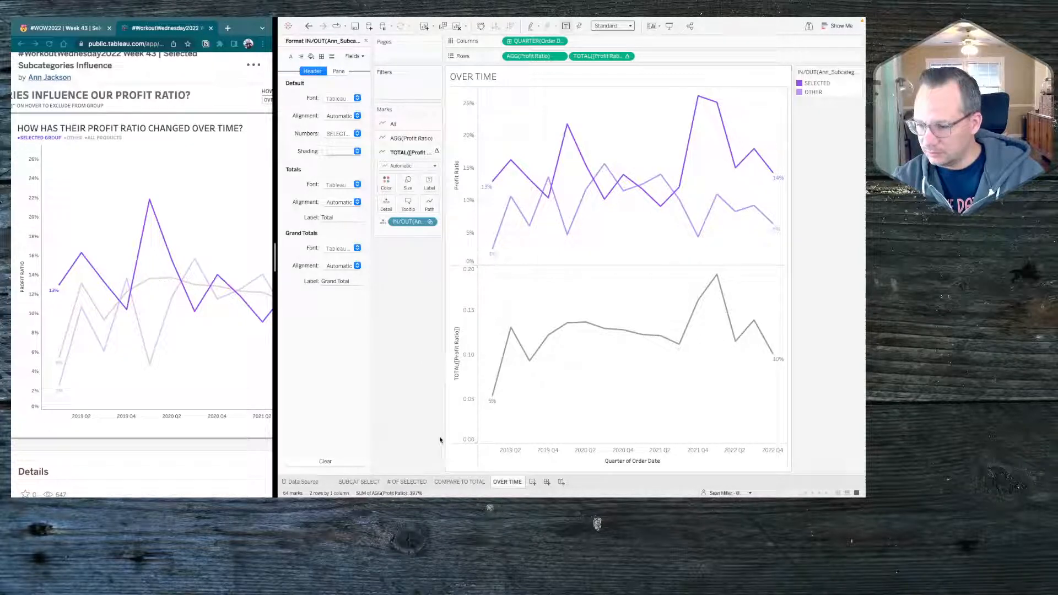
Step: Look up the hex color code of ALL PRODUCTS in the COMPARE TO TOTAL sheet, leaving its colors as they are
click(479, 483)
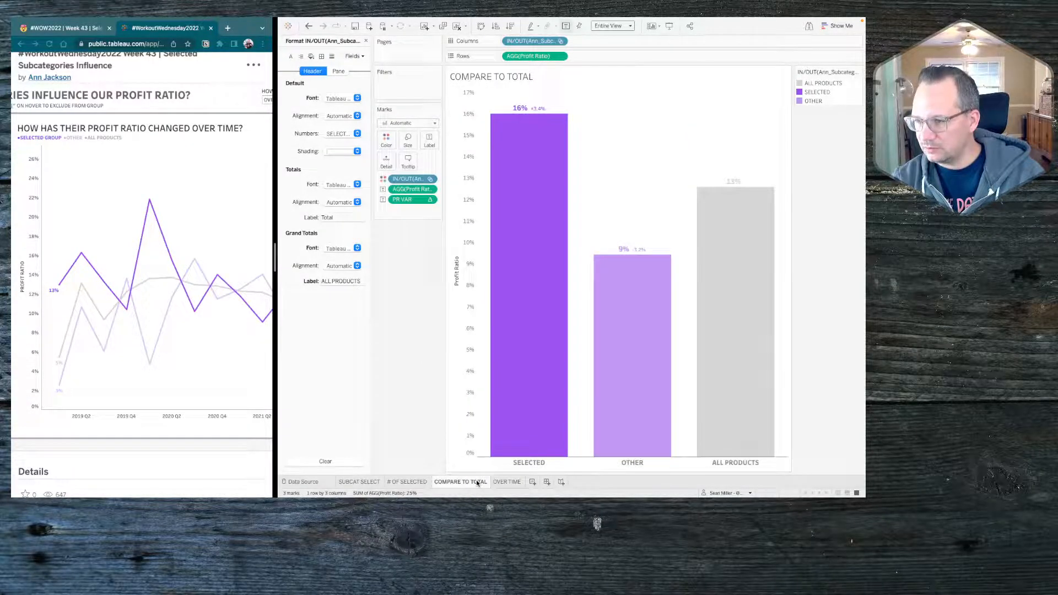
click(387, 141)
click(411, 170)
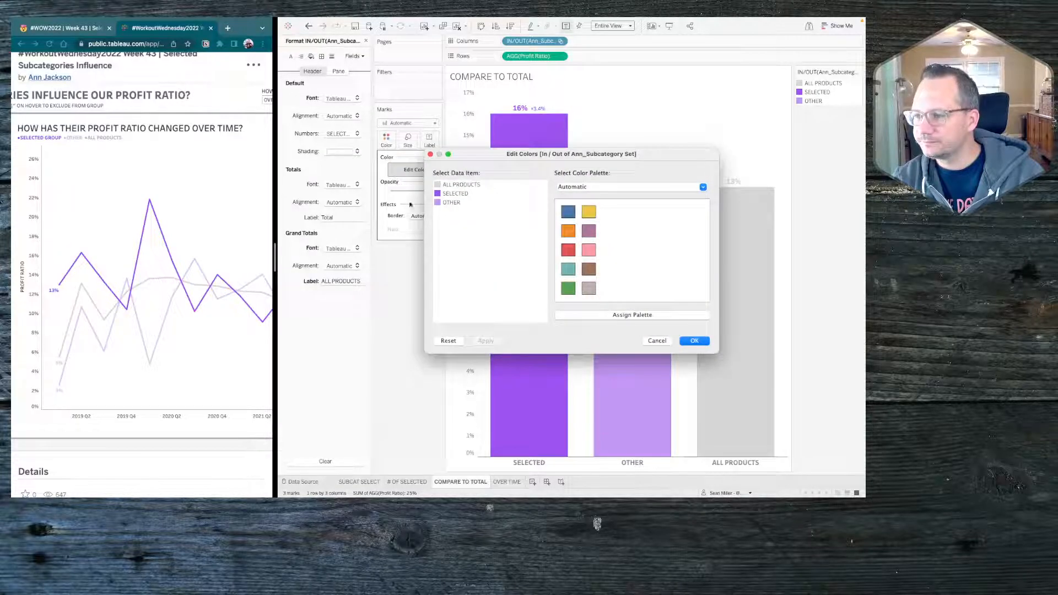
double_click(439, 185)
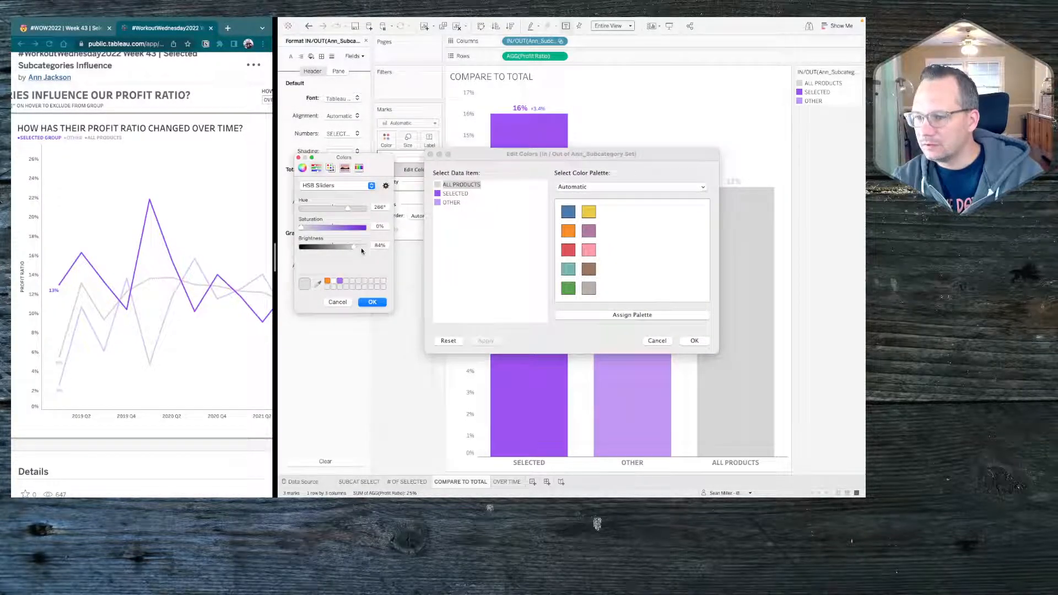
click(353, 186)
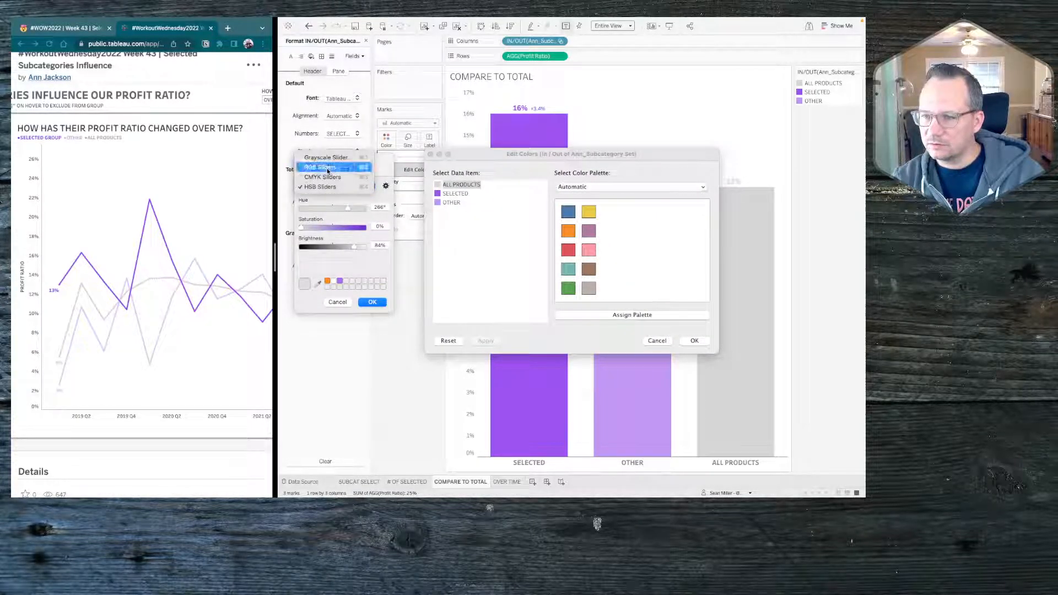
click(336, 166)
double_click(376, 265)
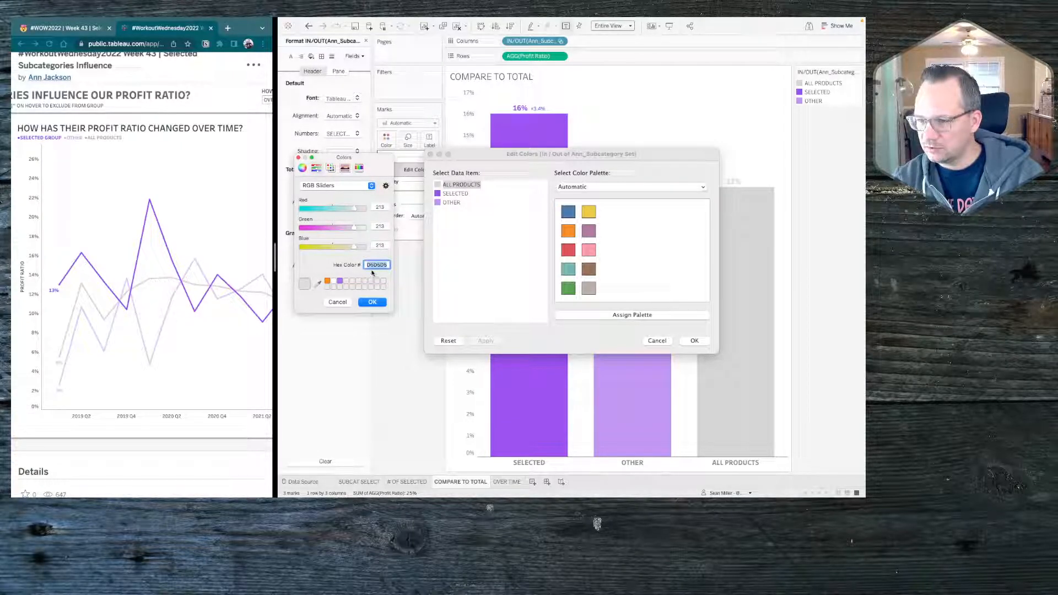
click(337, 302)
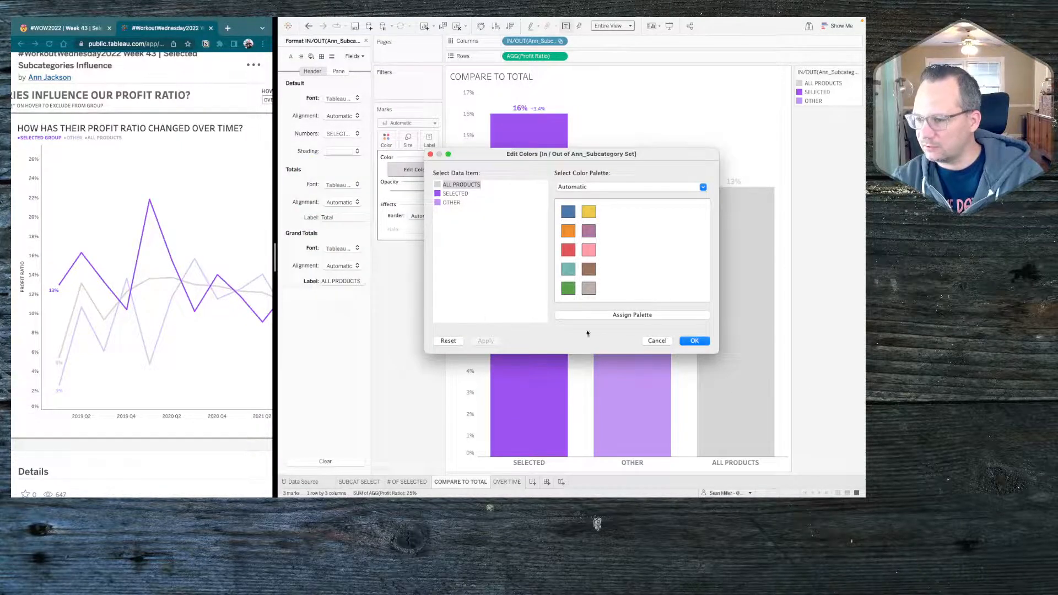
click(655, 341)
Step: Set the total profit ratio line on the OVER TIME sheet to the custom hex color D5D5D5
click(514, 483)
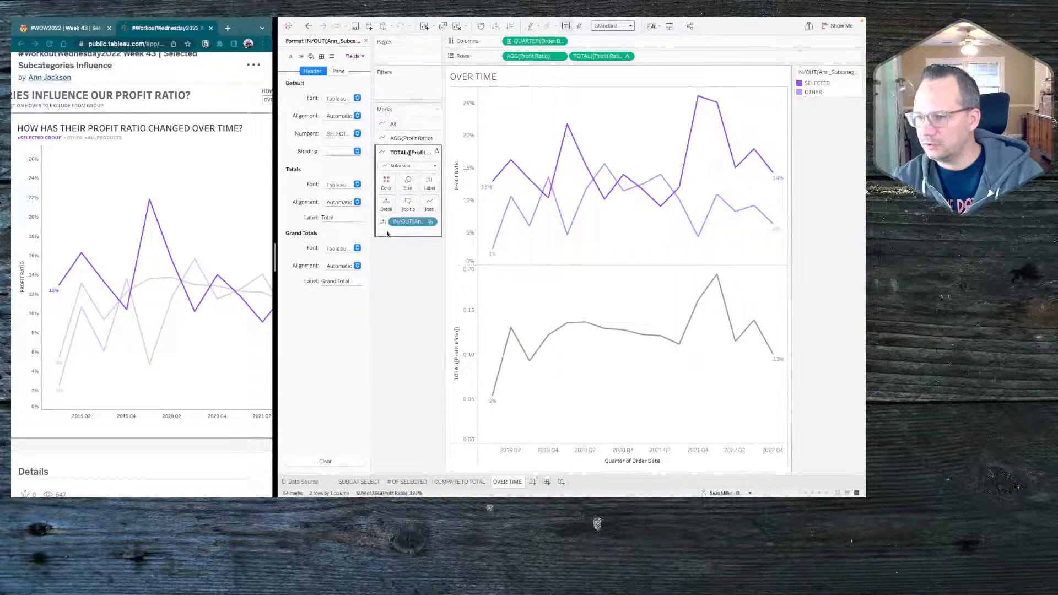
click(386, 182)
click(409, 265)
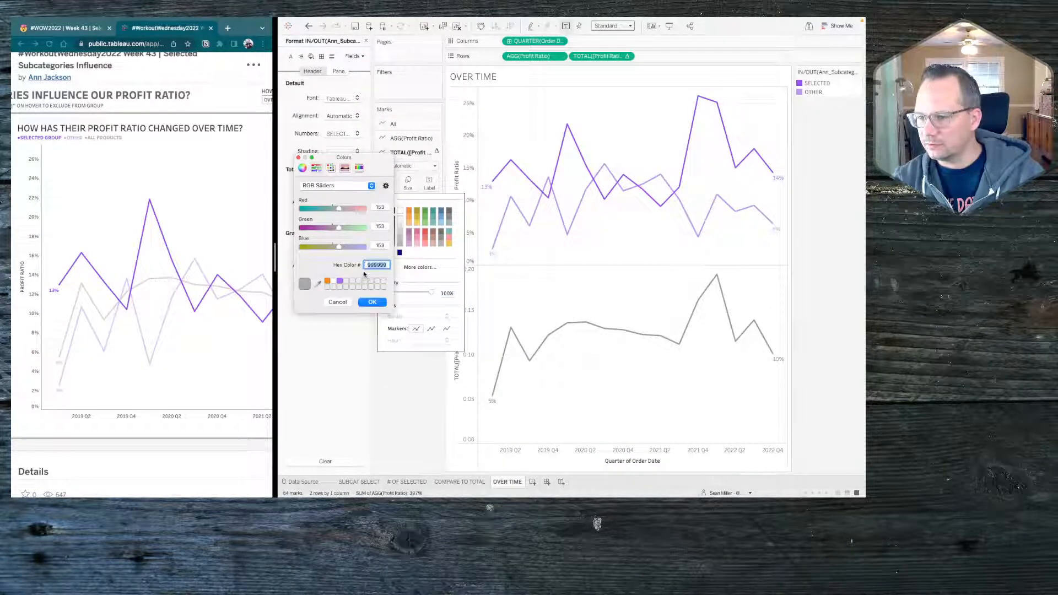
text(D56)
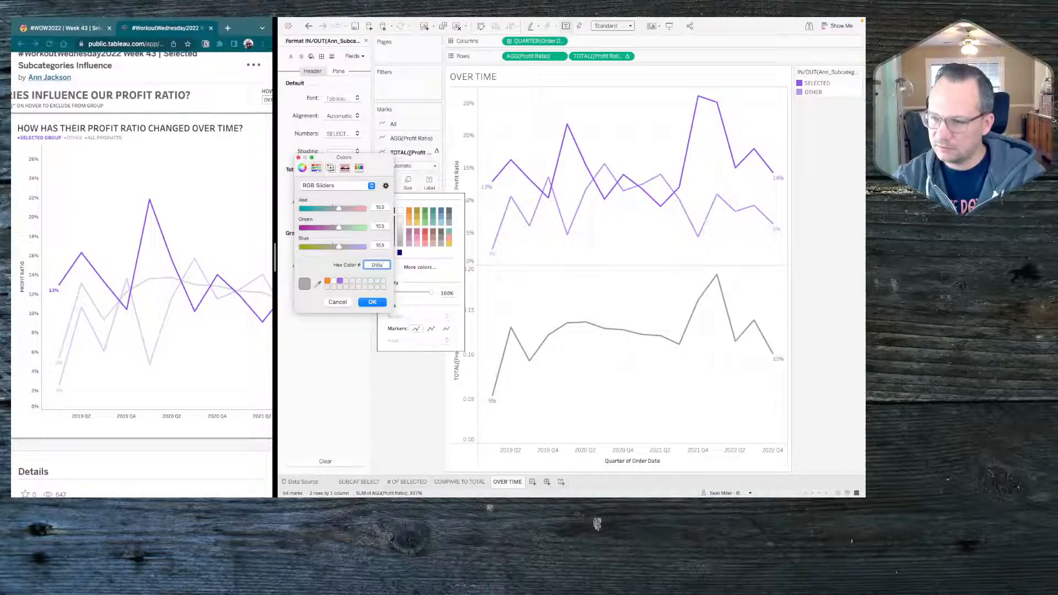
key(Return)
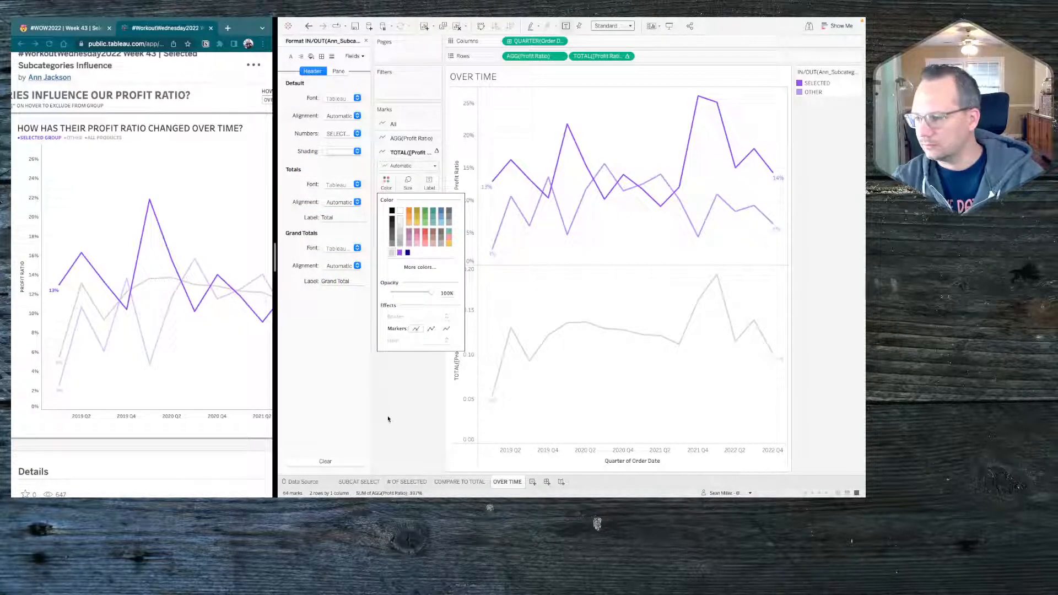
click(388, 419)
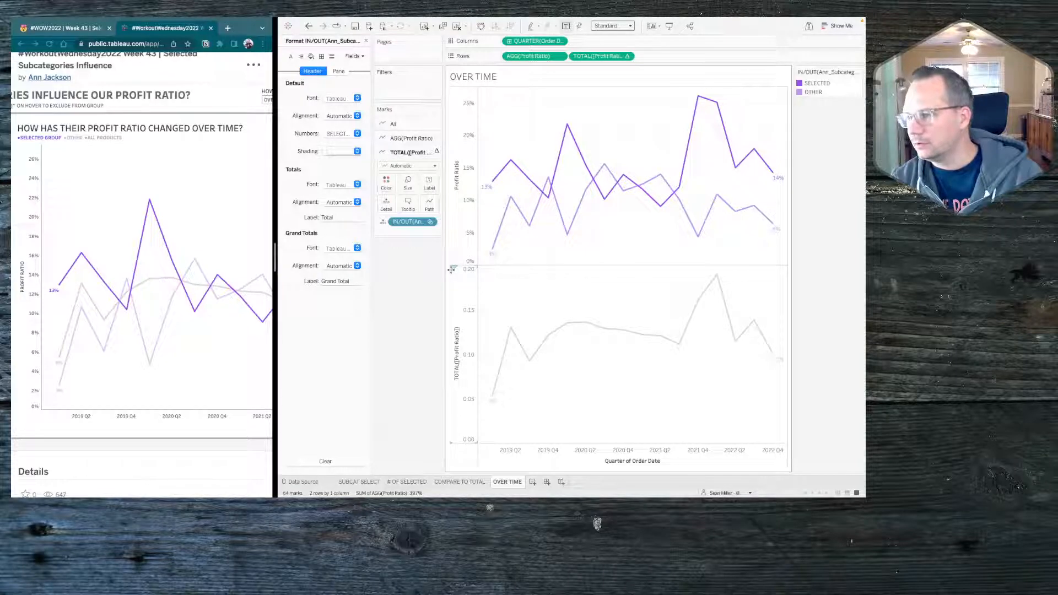
Step: Combine the total profit ratio with Profit Ratio as a dual-axis chart and synchronize the axes
drag(451, 269, 778, 188)
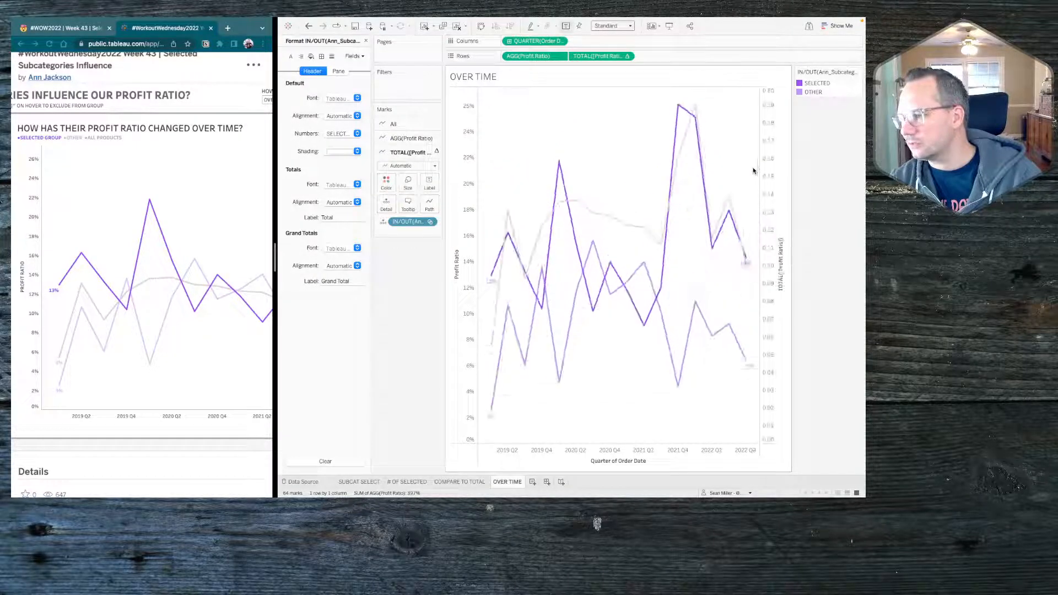
right_click(774, 198)
click(787, 245)
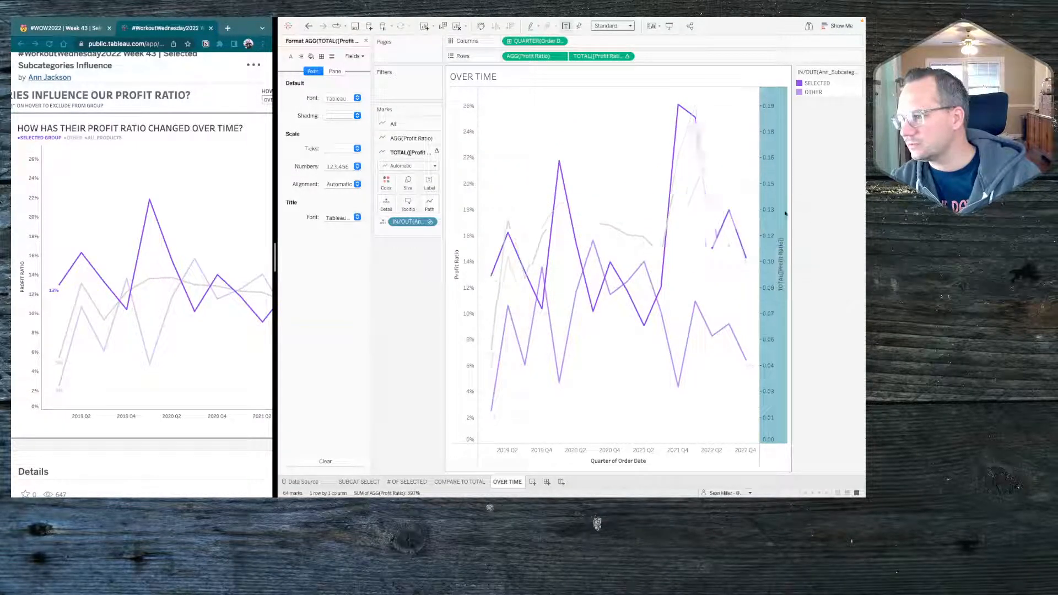
Step: Hide the header of the secondary total profit ratio axis
right_click(769, 158)
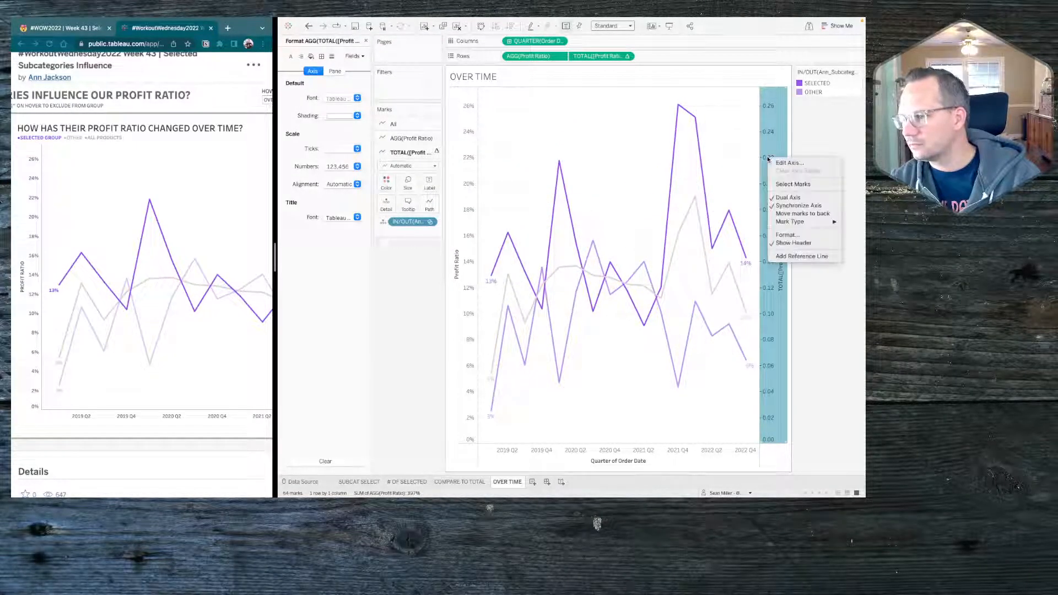
click(801, 147)
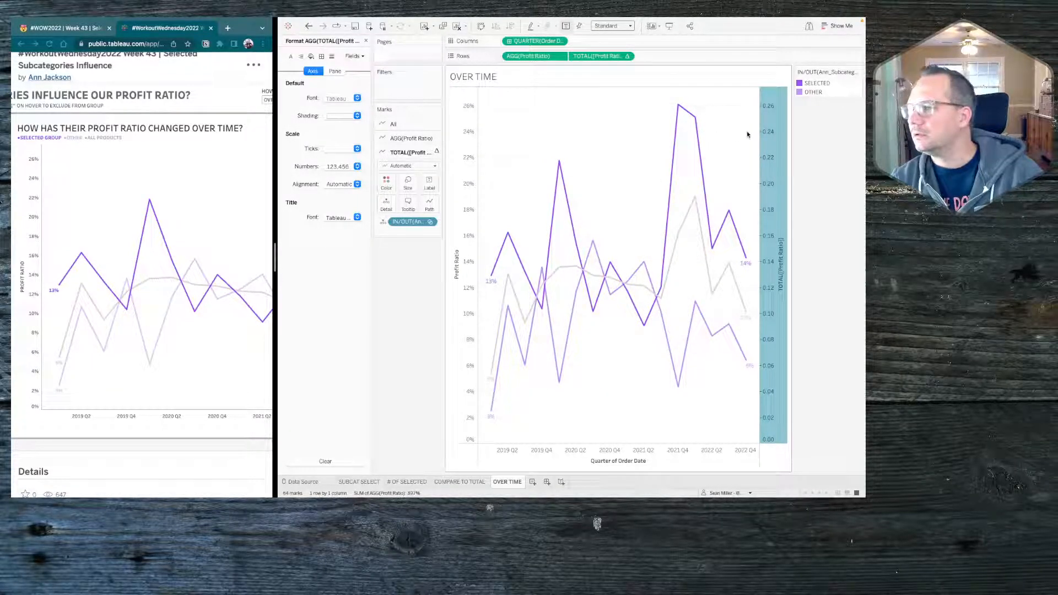
right_click(770, 130)
click(792, 209)
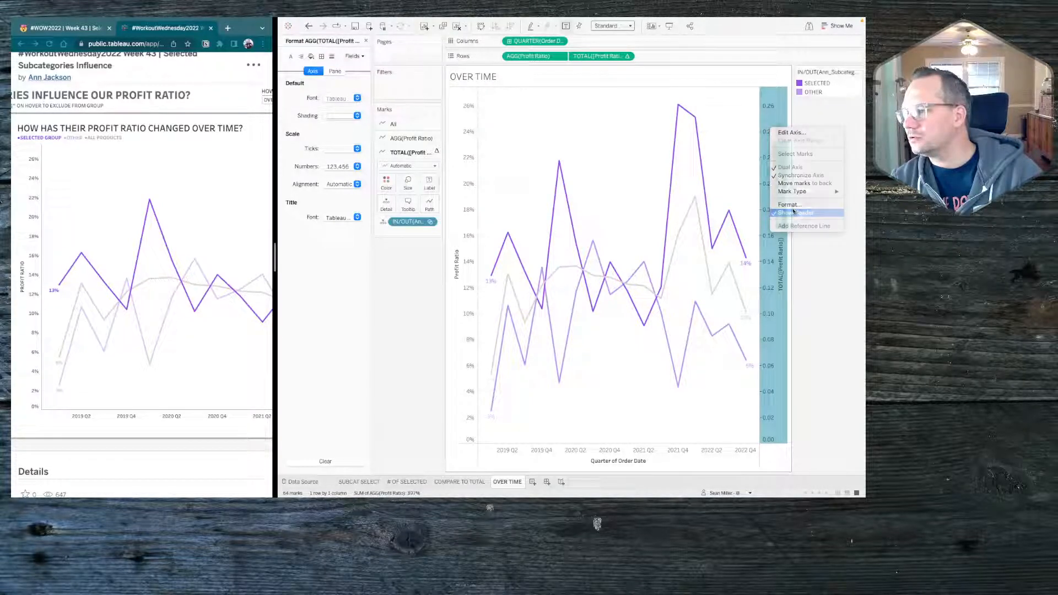
Step: Set the pane borders of the row divider and column divider to None for the OVER TIME sheet
right_click(599, 137)
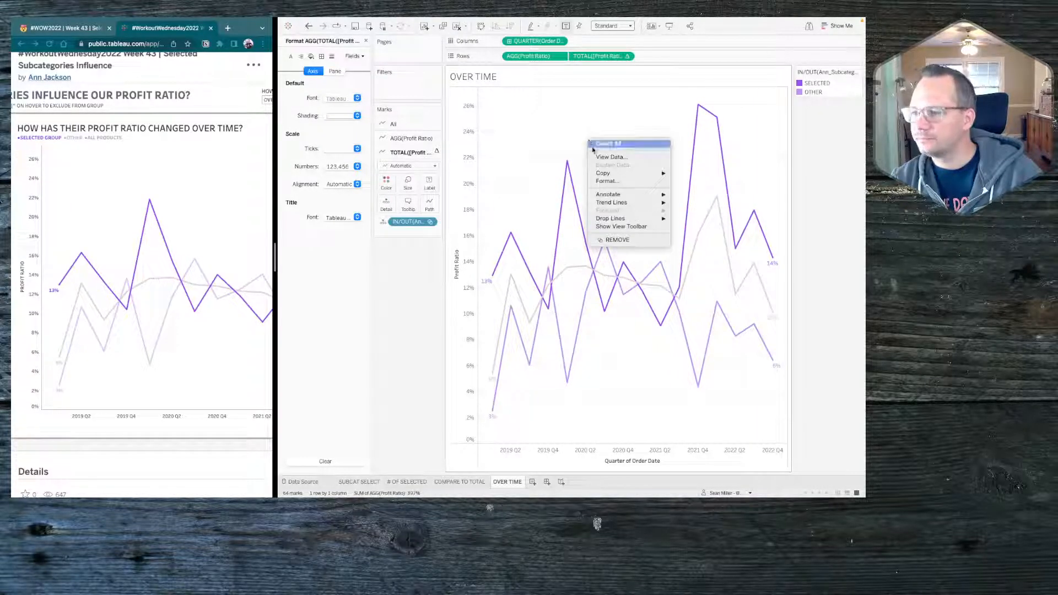
click(609, 181)
click(321, 56)
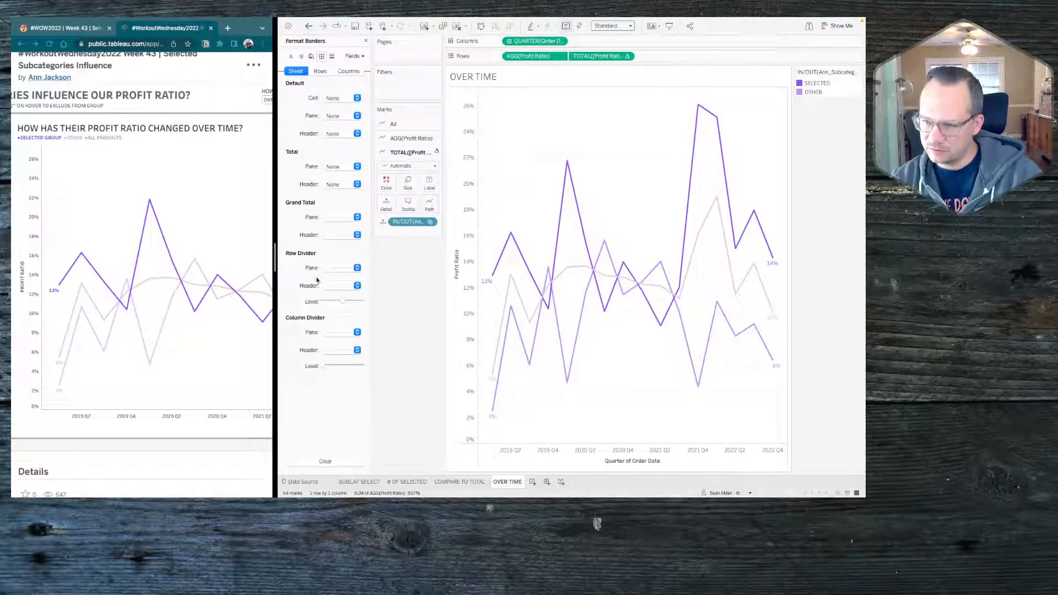
click(337, 268)
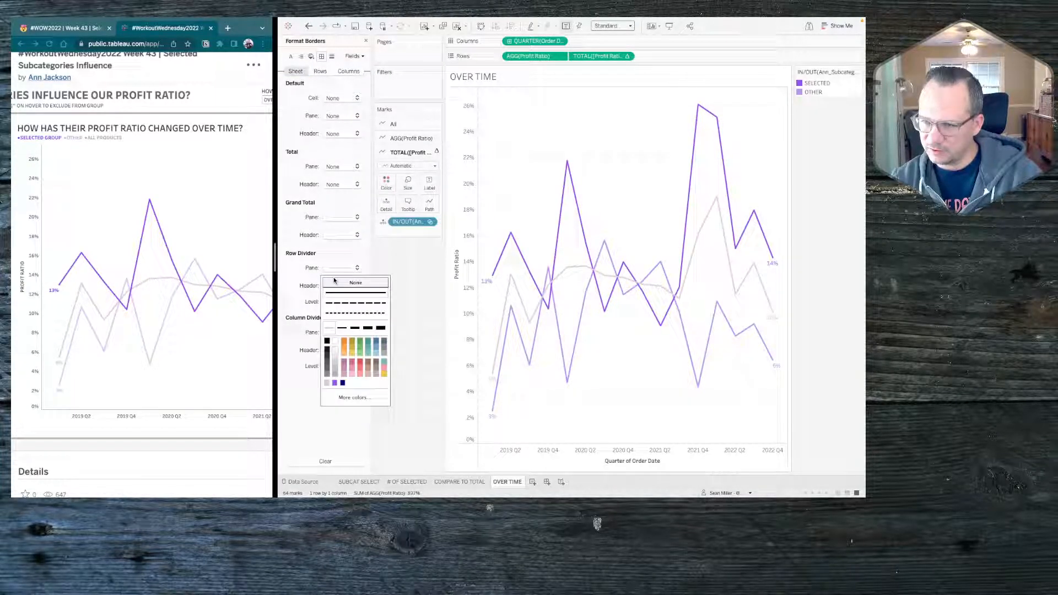
click(336, 281)
click(335, 331)
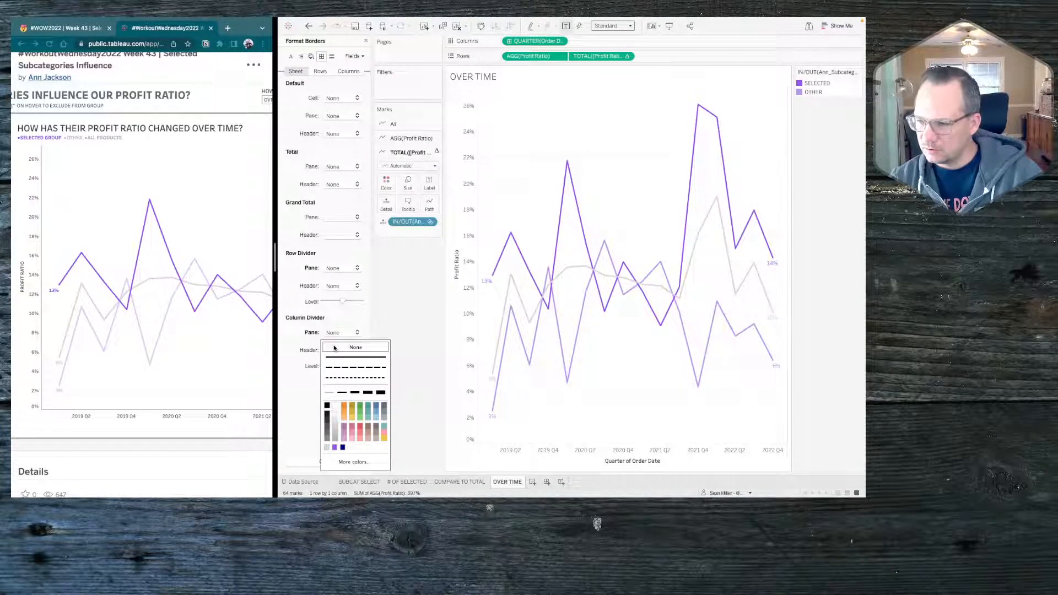
click(395, 320)
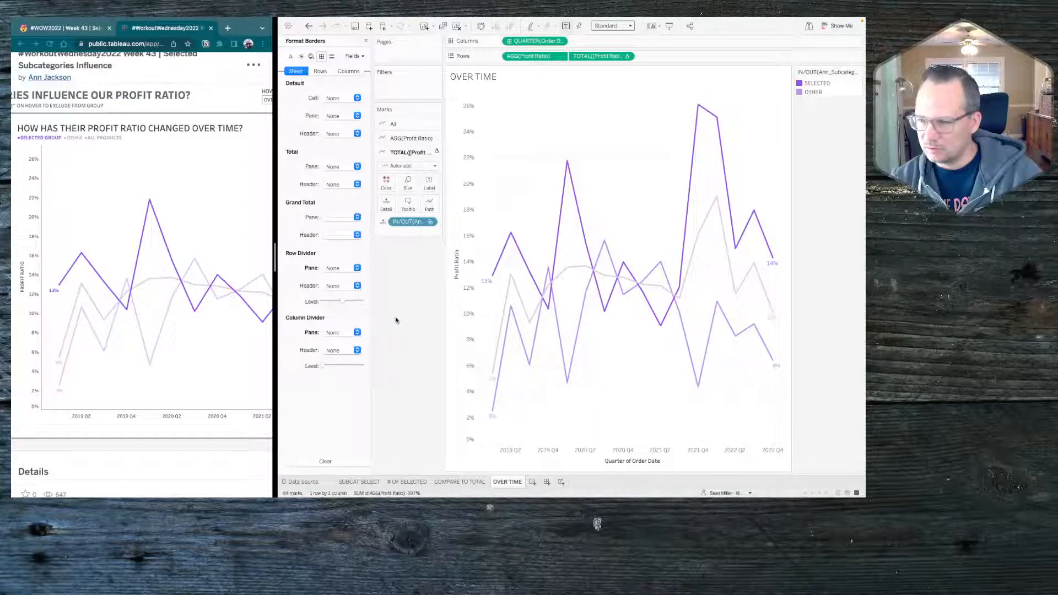
Step: Set the grid lines and zero lines of the OVER TIME sheet to None
click(333, 57)
click(331, 99)
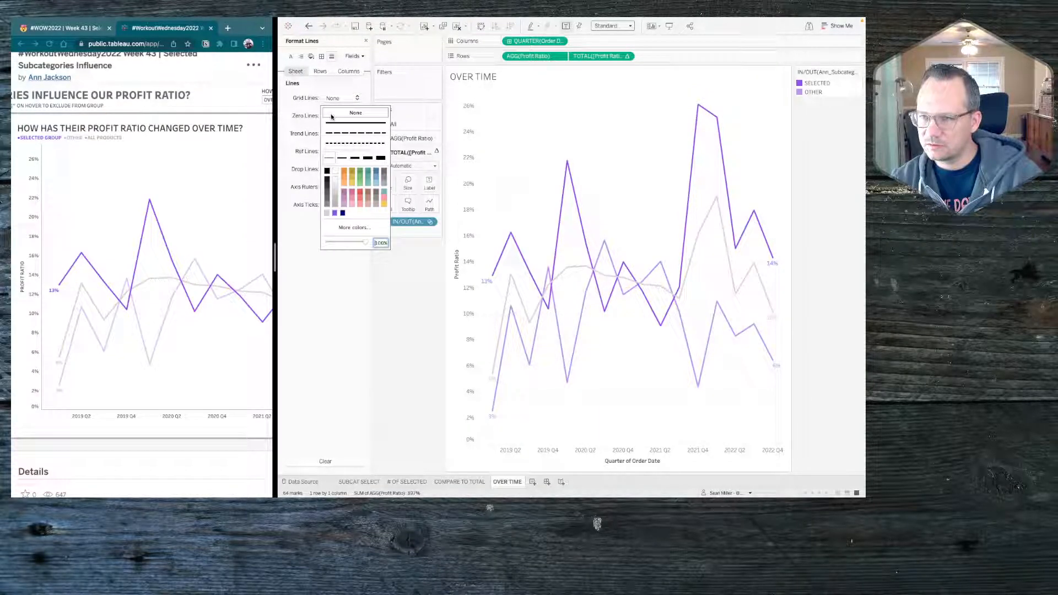
click(327, 116)
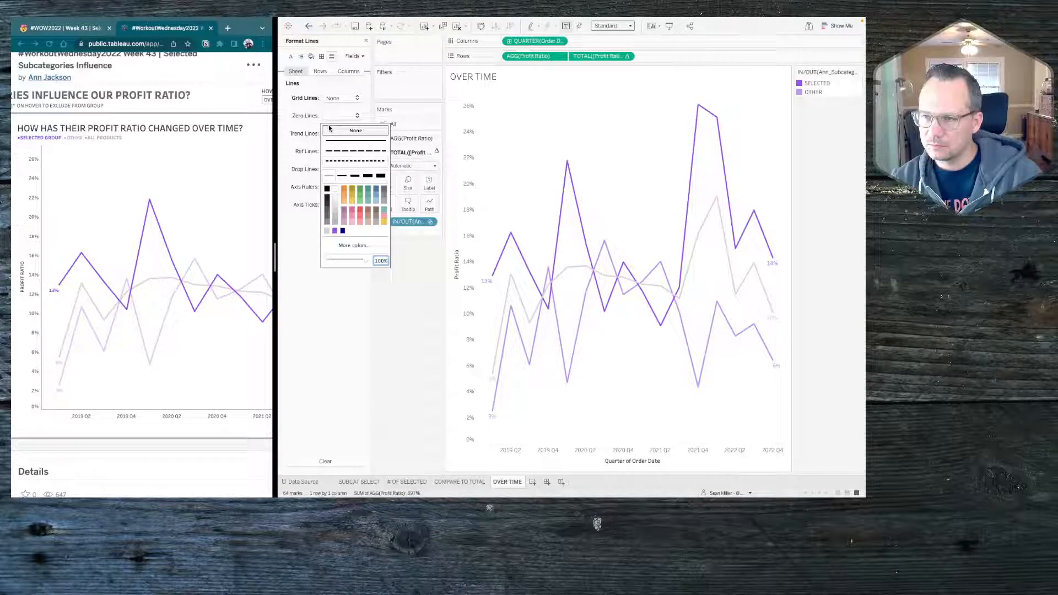
click(325, 131)
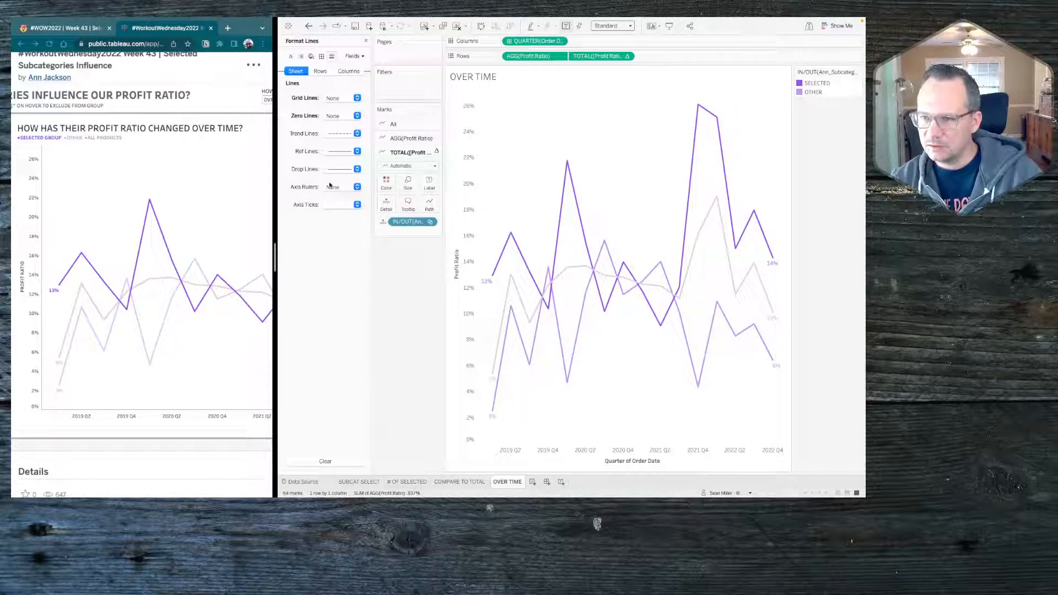
Step: Give the OVER TIME sheet's axis rulers a solid gray line
click(337, 205)
click(339, 212)
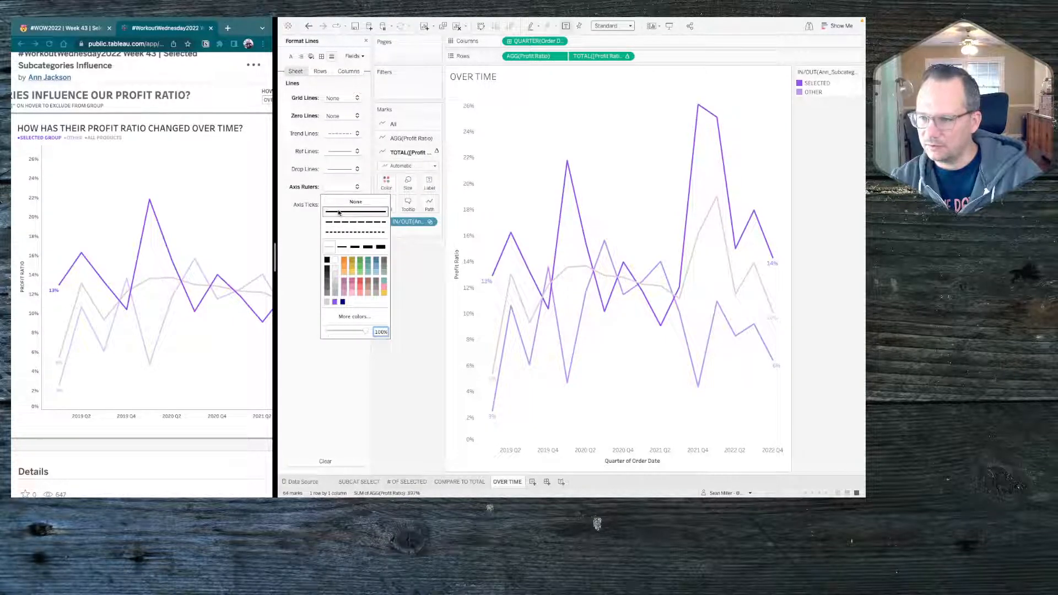
click(326, 278)
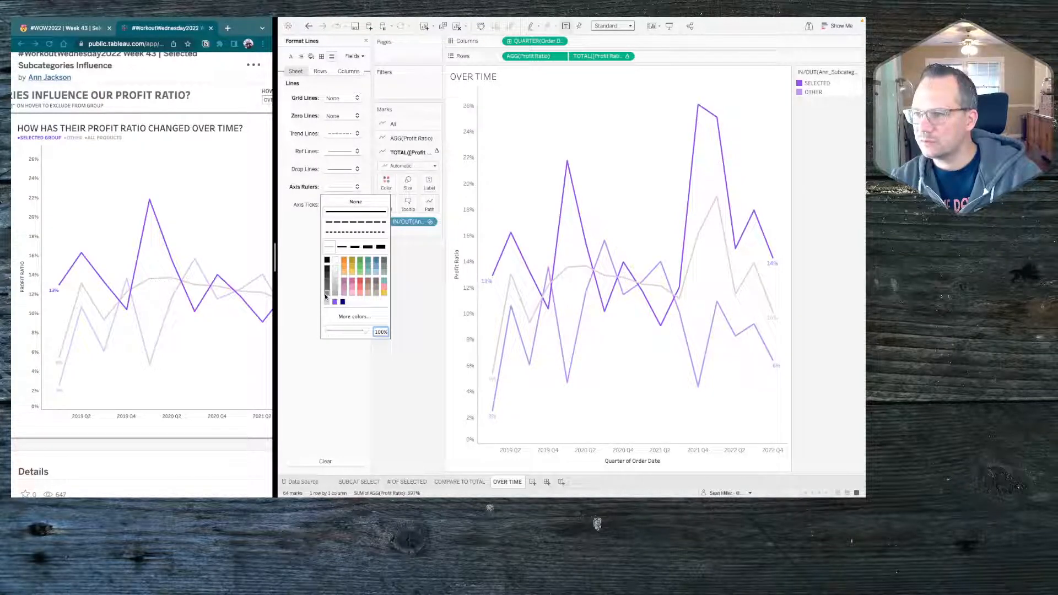
click(374, 410)
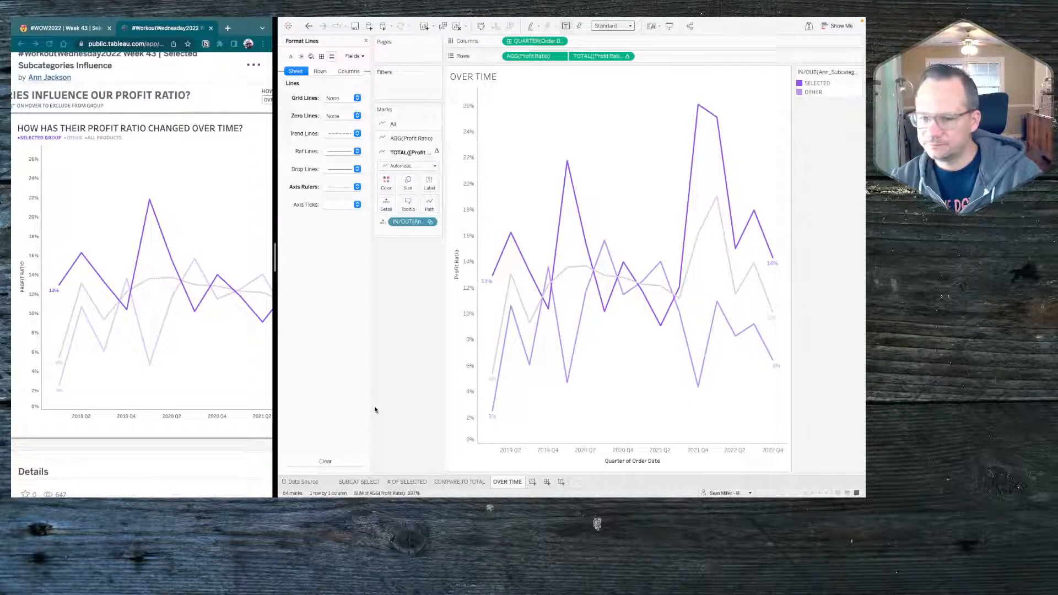
Step: Add a new worksheet and switch the published reference dashboard's HOW THEY INFLUENCE selection to PRODUCT DRIVERS to examine its layout
click(532, 482)
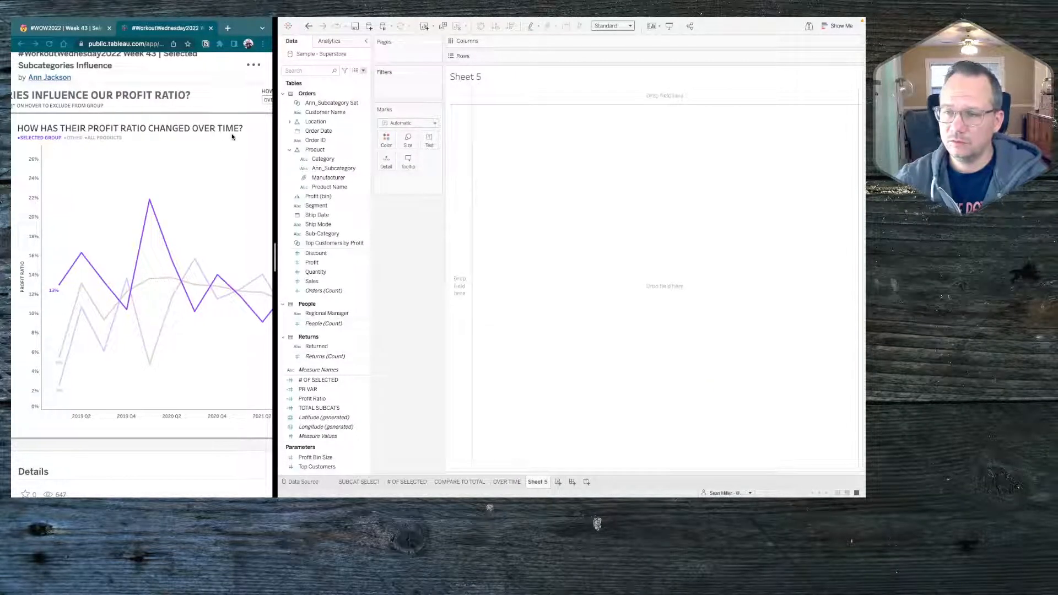
scroll(232, 137, right, 4)
scroll(232, 137, right, 2)
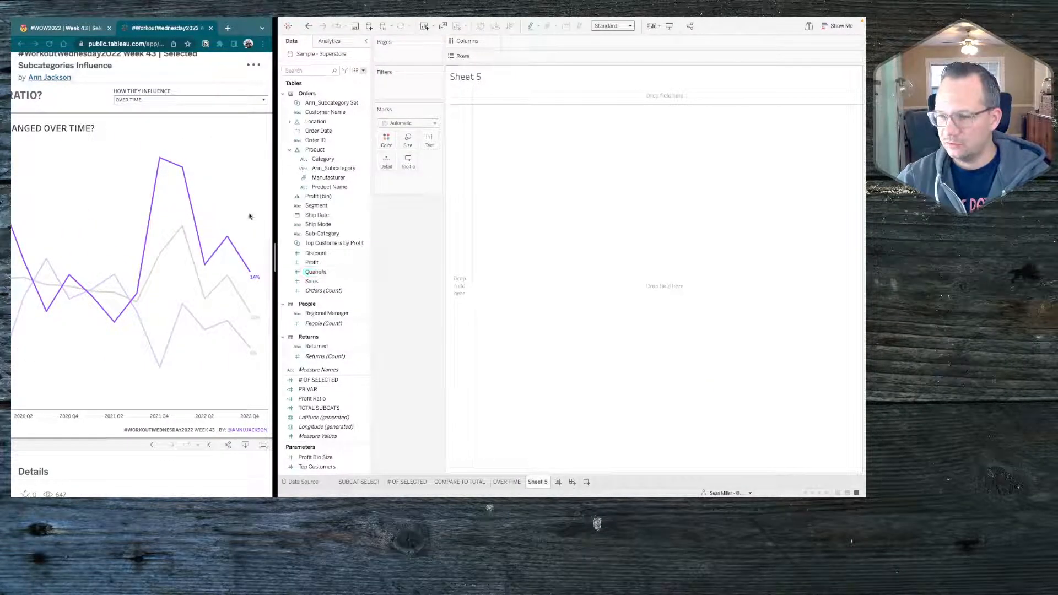
click(167, 101)
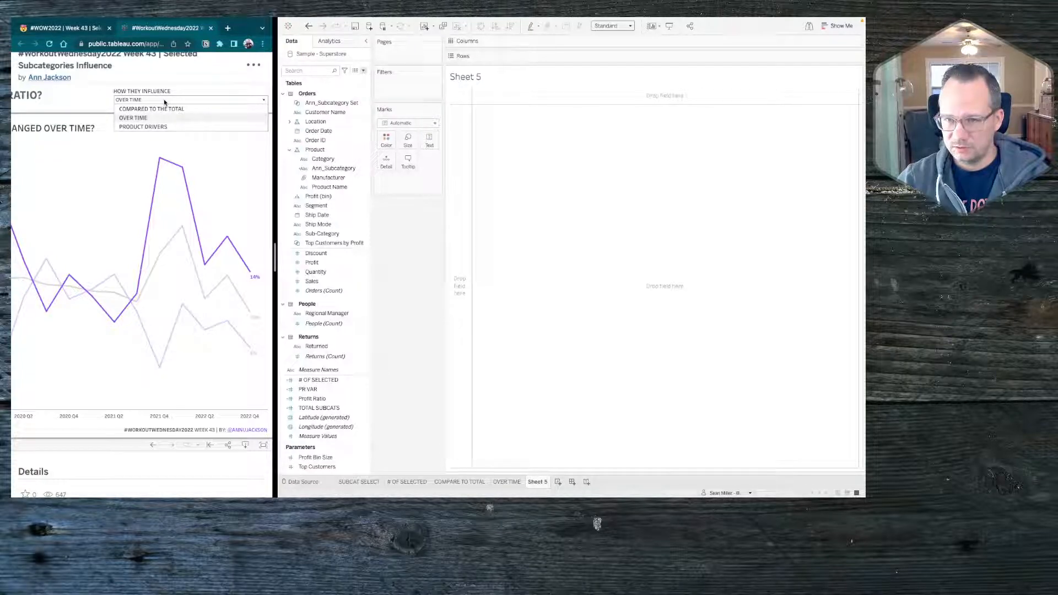
click(138, 126)
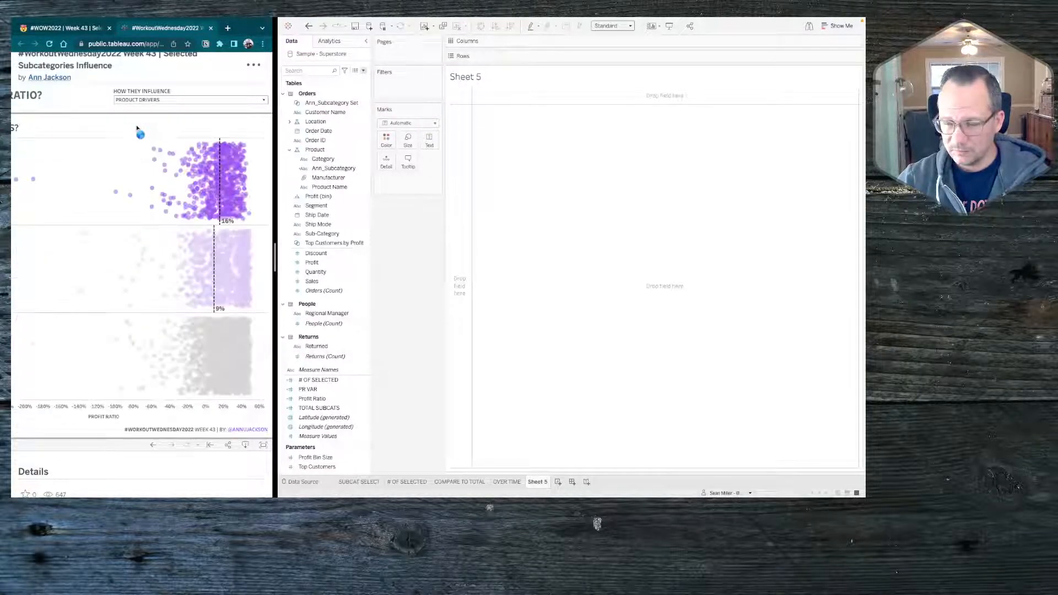
scroll(101, 212, left, 3)
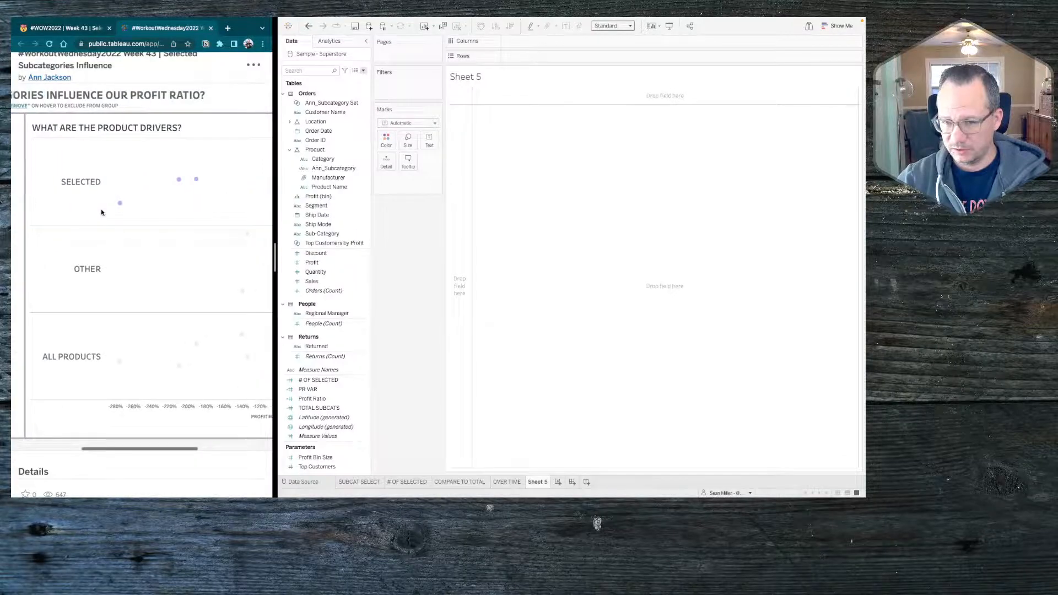
Step: Rename the new blank worksheet as PRODUCT DRIVERS
double_click(537, 482)
text(PRODUCT )
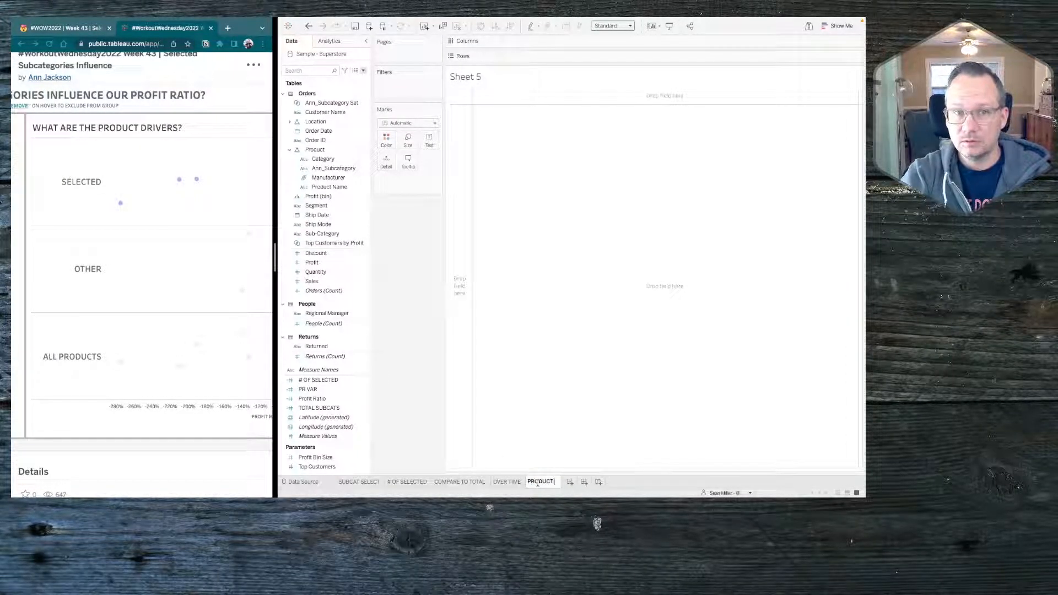
text(DRIVERS)
key(Return)
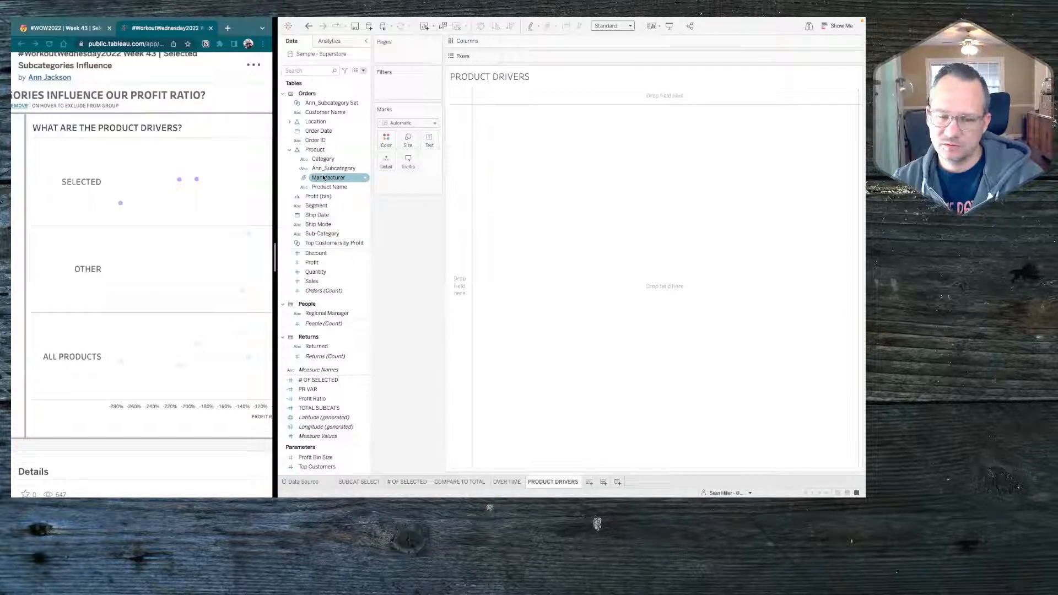
Step: Delete the blank PRODUCT DRIVERS worksheet
scroll(92, 232, left, 2)
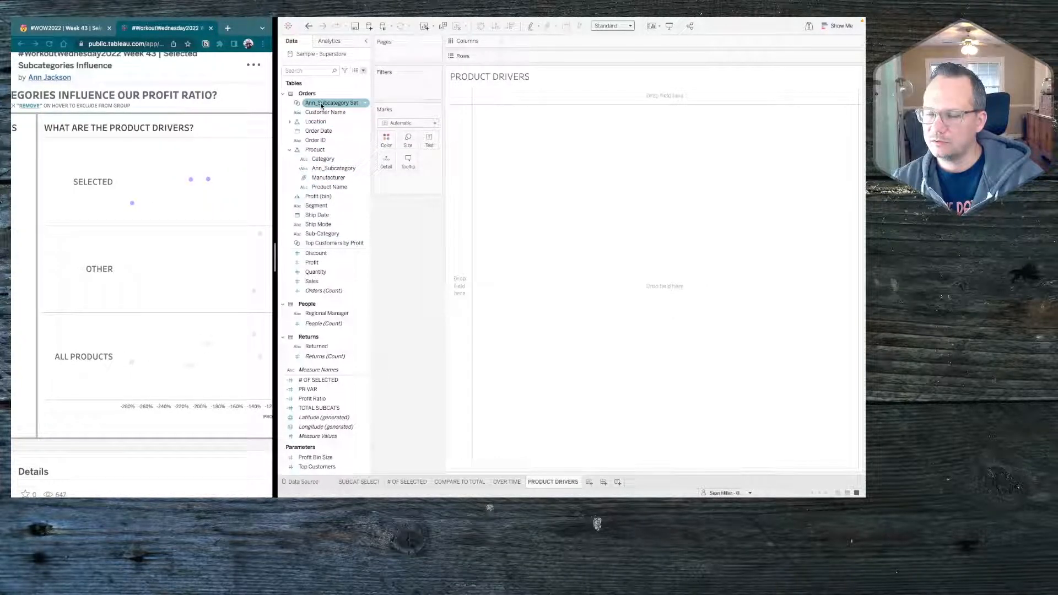
right_click(553, 481)
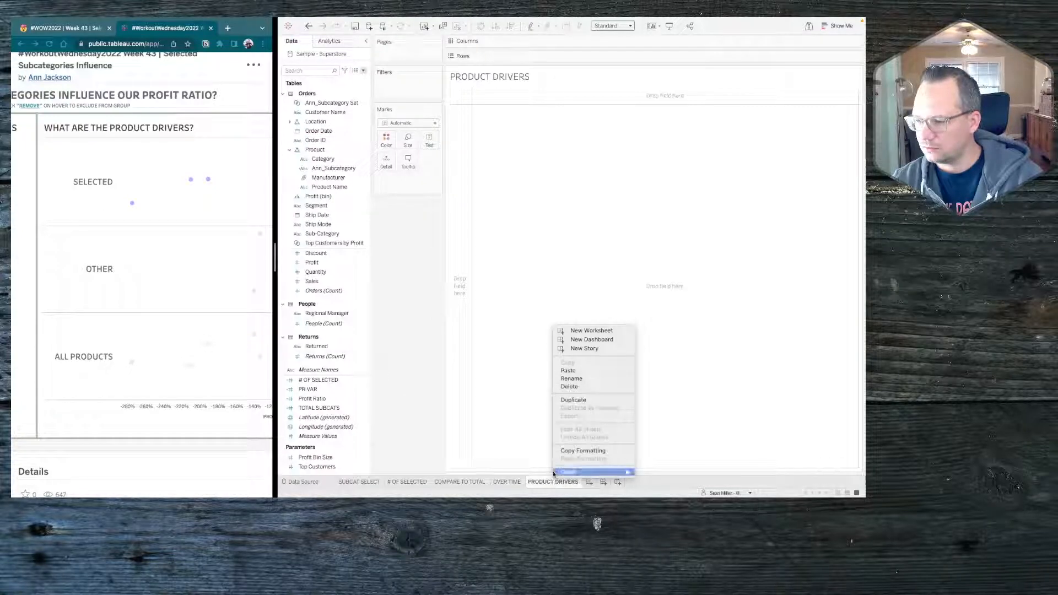
click(570, 387)
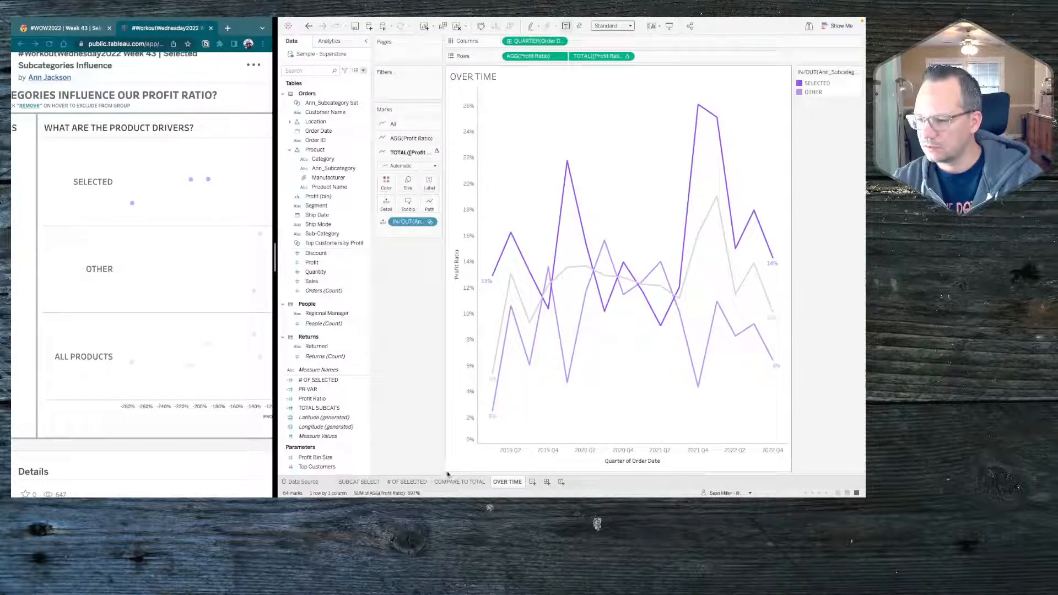
Step: Duplicate the COMPARE TO TOTAL sheet and place the copy after OVER TIME
click(460, 482)
right_click(460, 483)
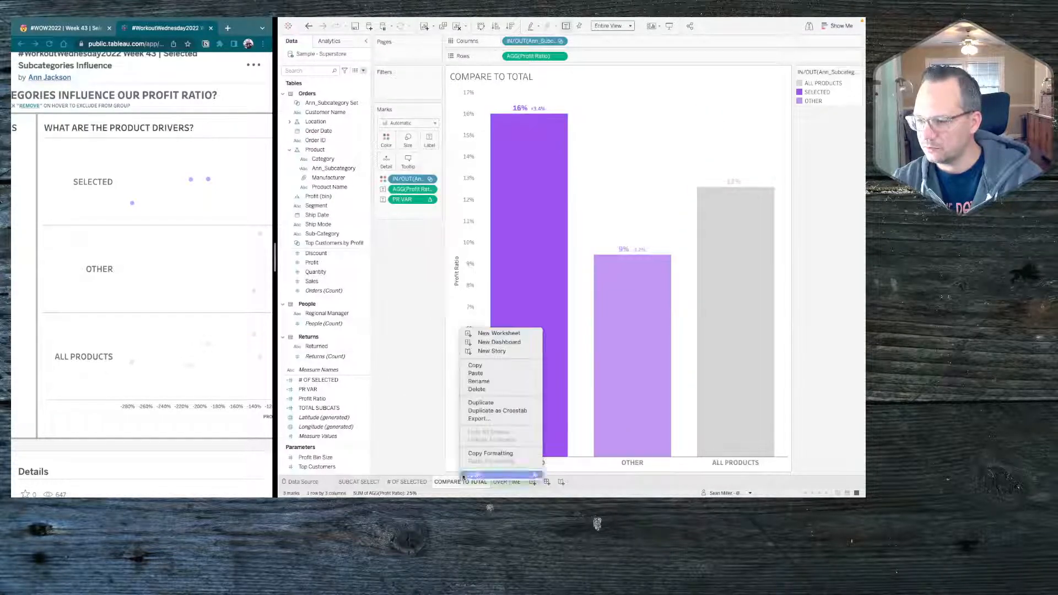
click(484, 406)
drag(524, 483, 587, 484)
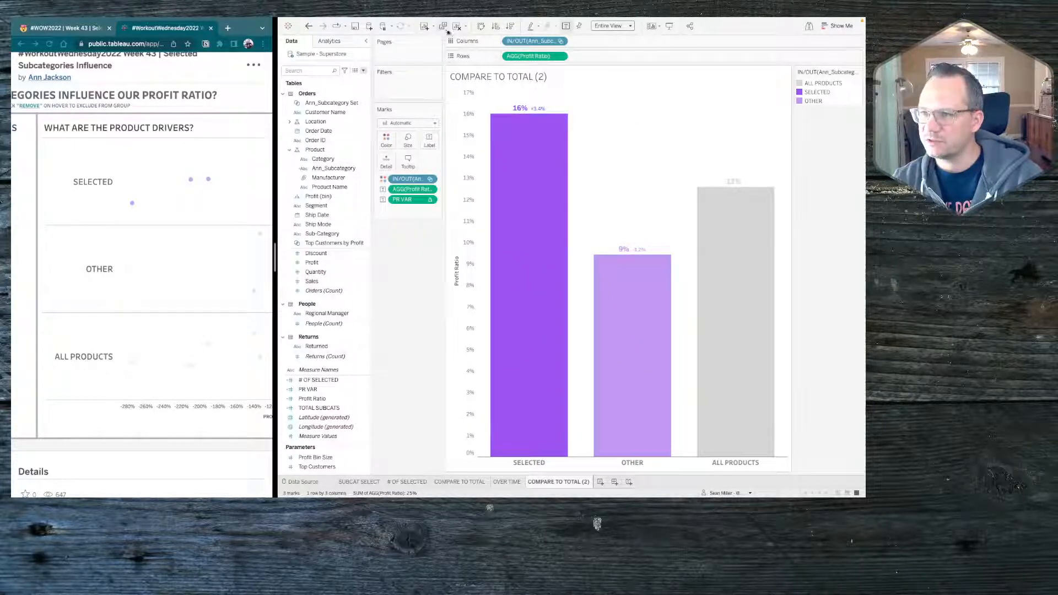
Step: Swap the rows and columns of the duplicated sheet and remove PR VAR from its mark labels
click(481, 27)
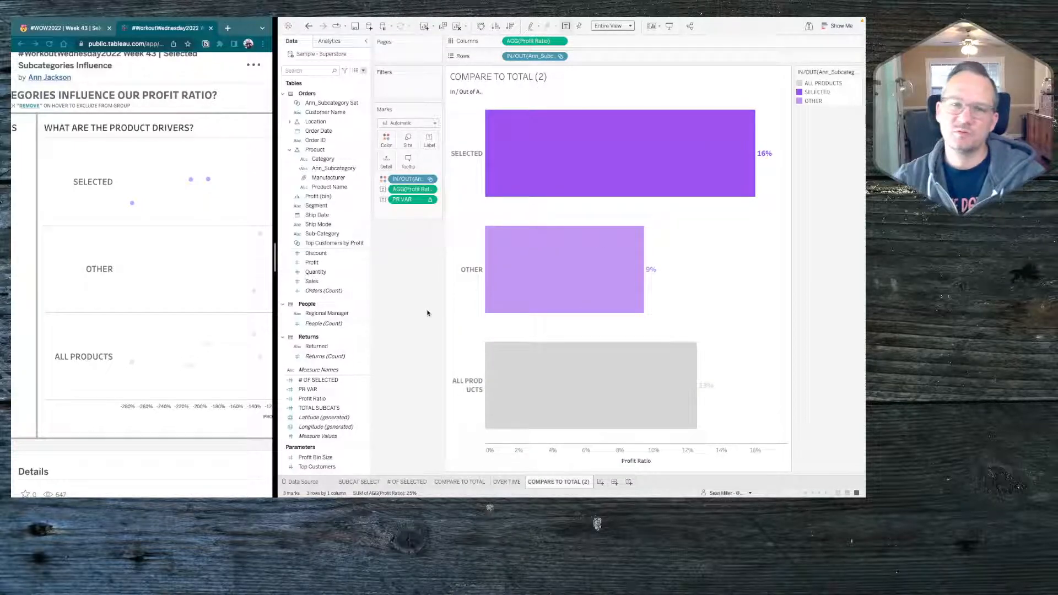
mouse_move(678, 167)
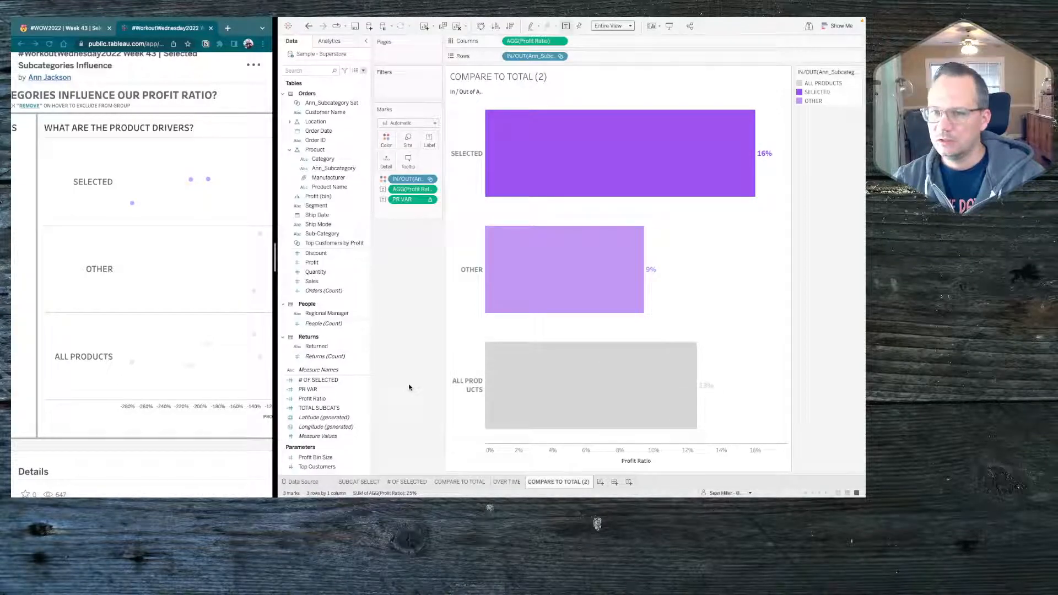
scroll(207, 264, right, 5)
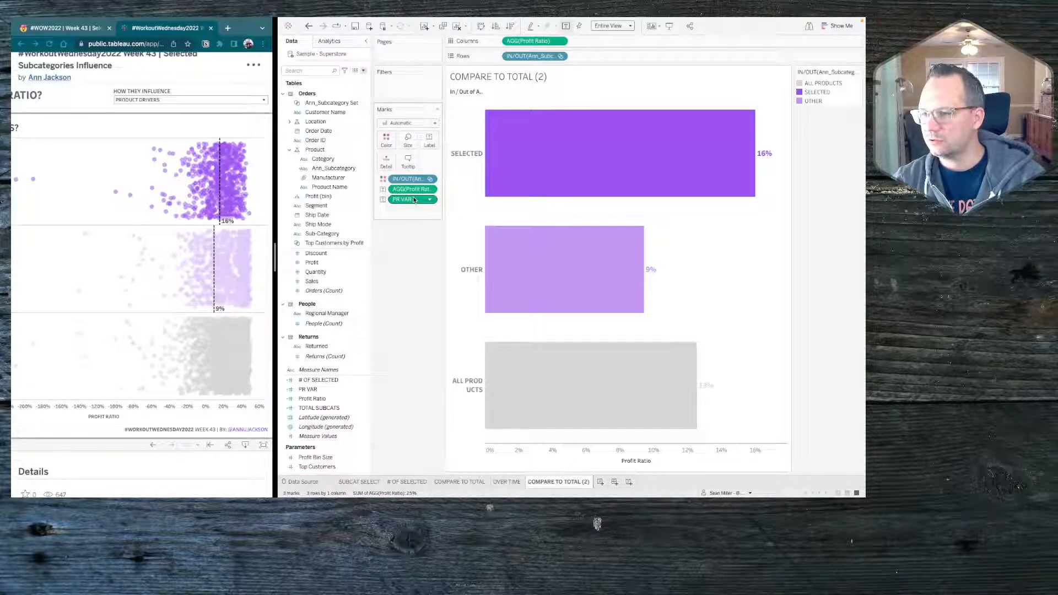
drag(425, 200, 409, 268)
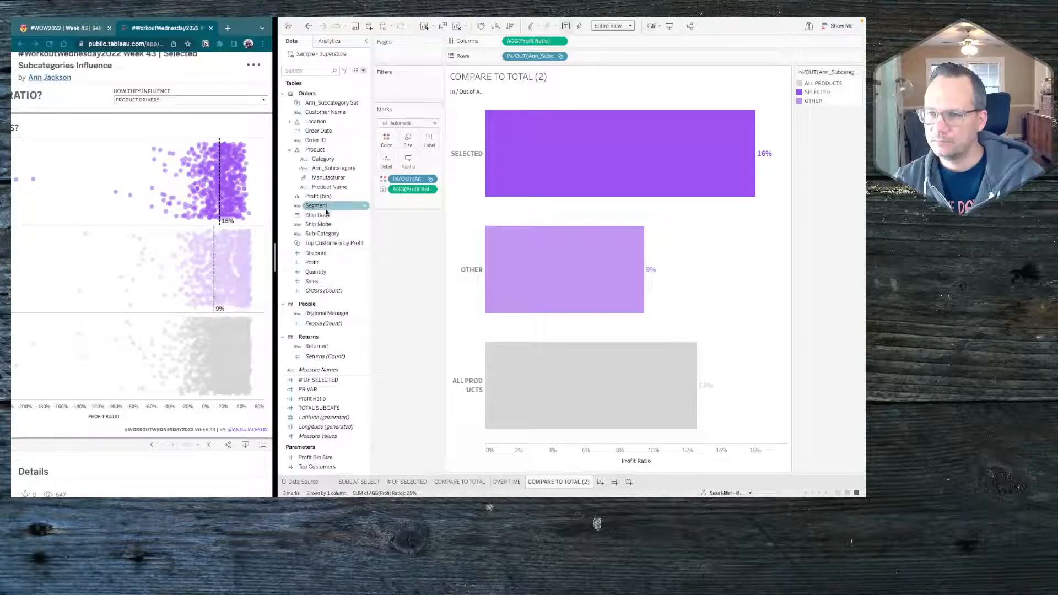
Step: Add Product Name to the marks' detail and change the mark type to Circle
click(243, 177)
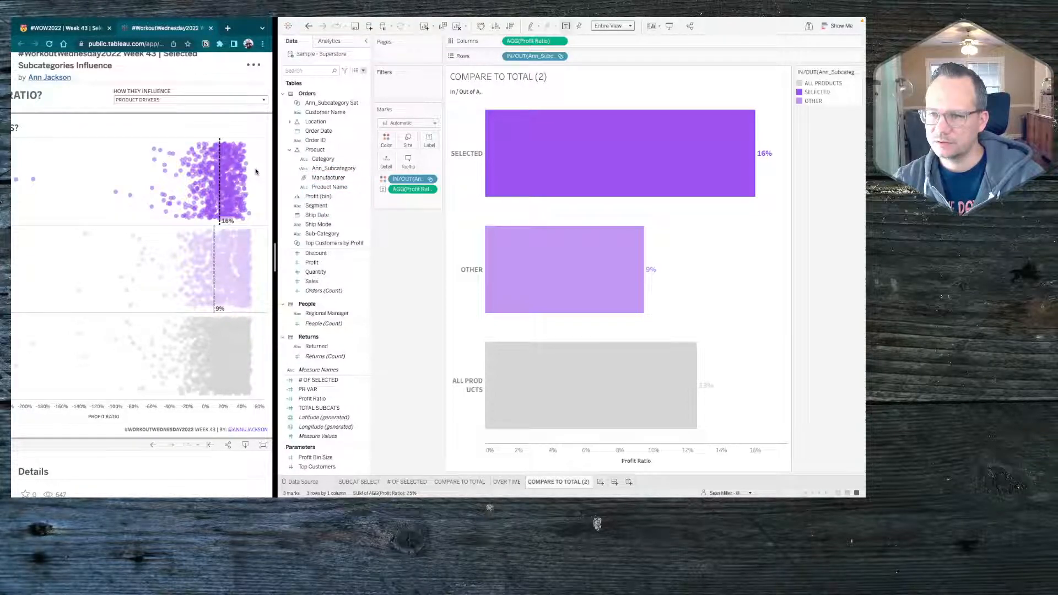
drag(330, 187, 386, 163)
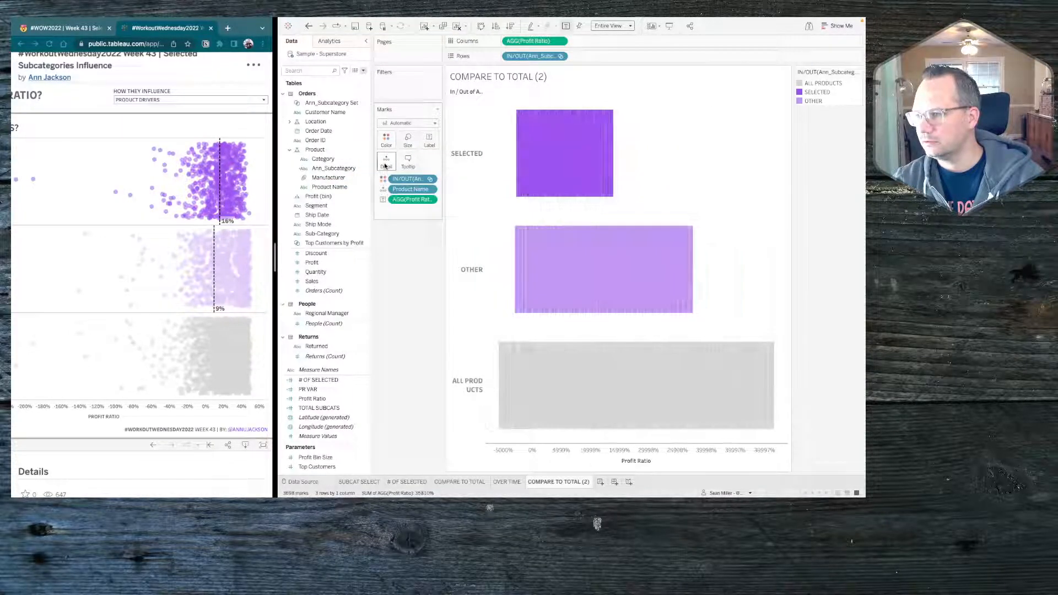
click(401, 123)
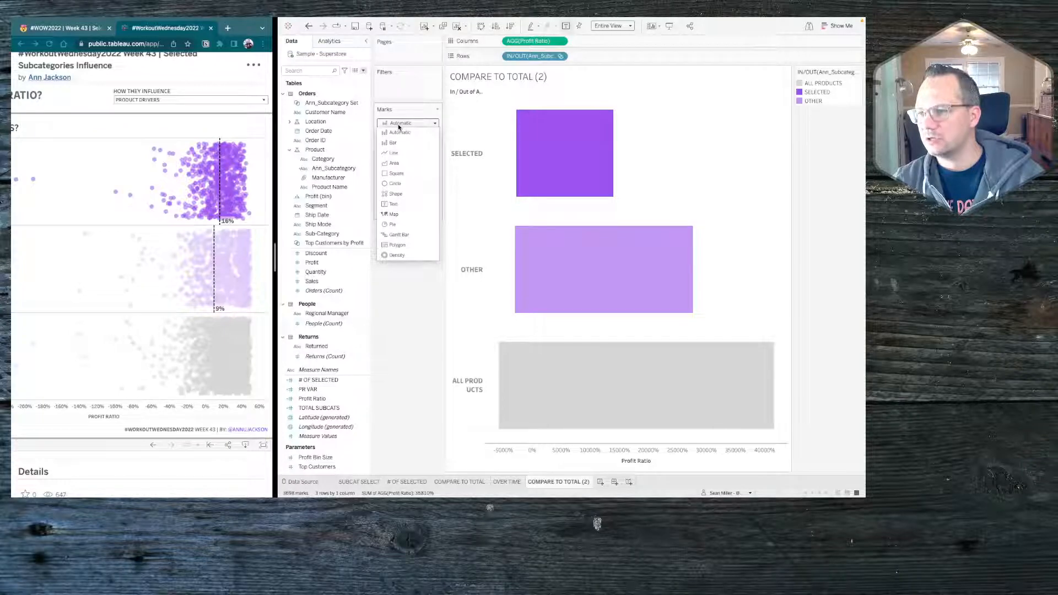
click(406, 183)
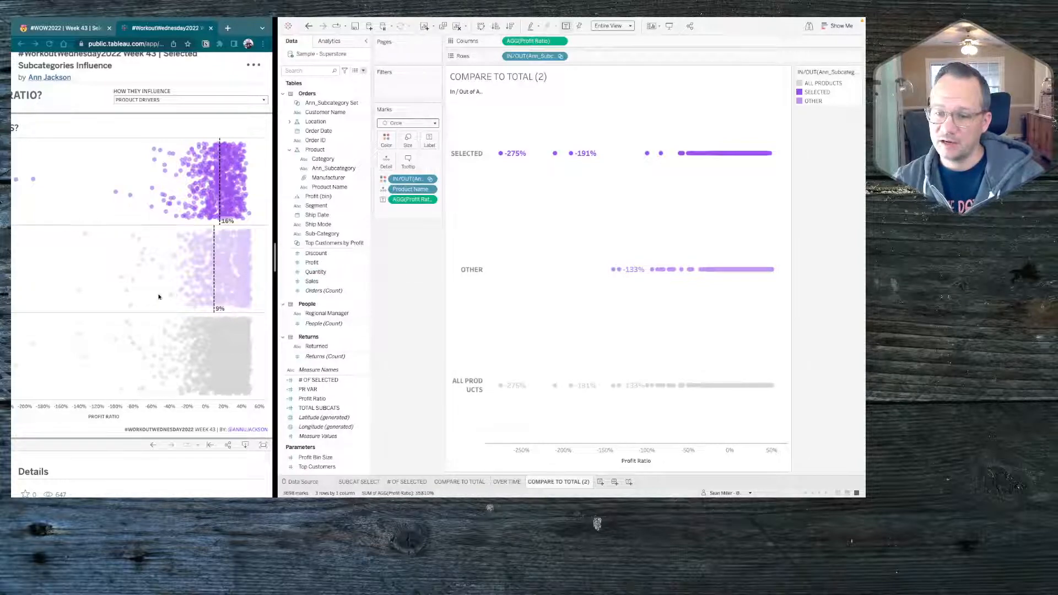
Step: Compare the circles with the reference dashboard and try labelling only the minimum and maximum marks per pane
scroll(152, 298, left, 5)
scroll(152, 298, left, 1)
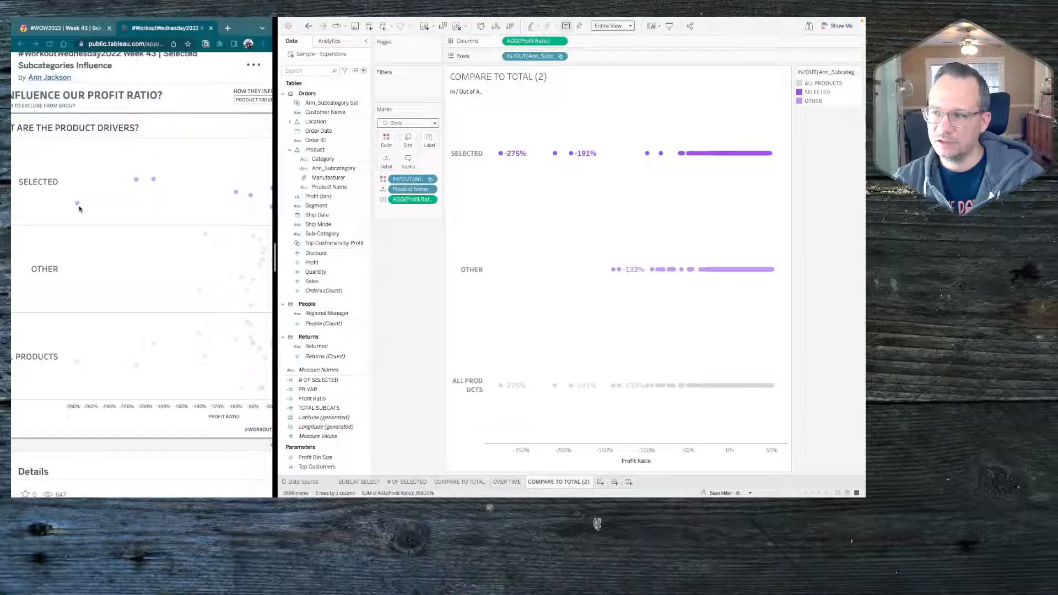
mouse_move(79, 205)
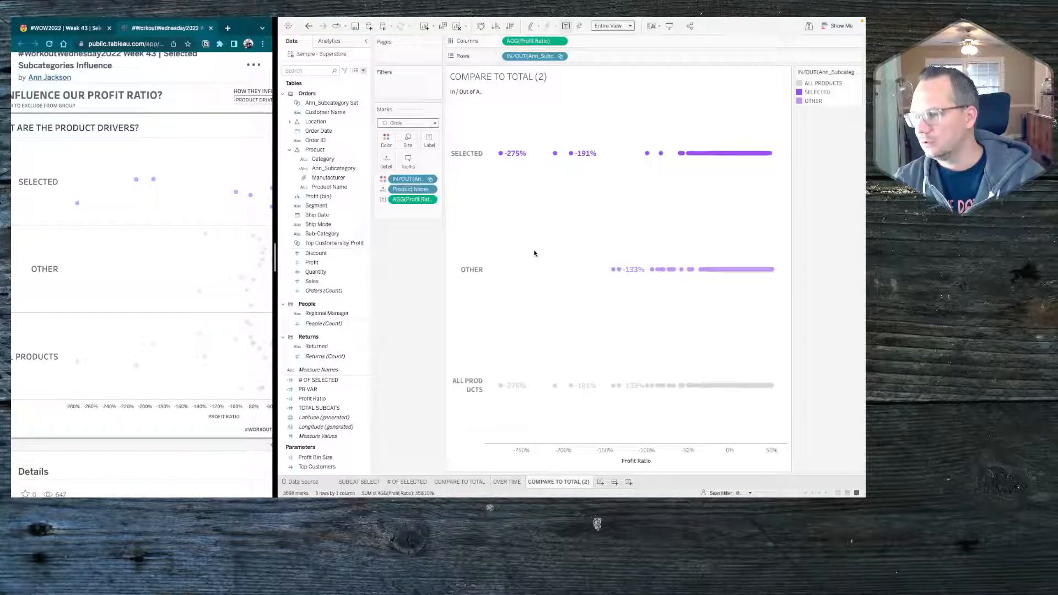
click(429, 140)
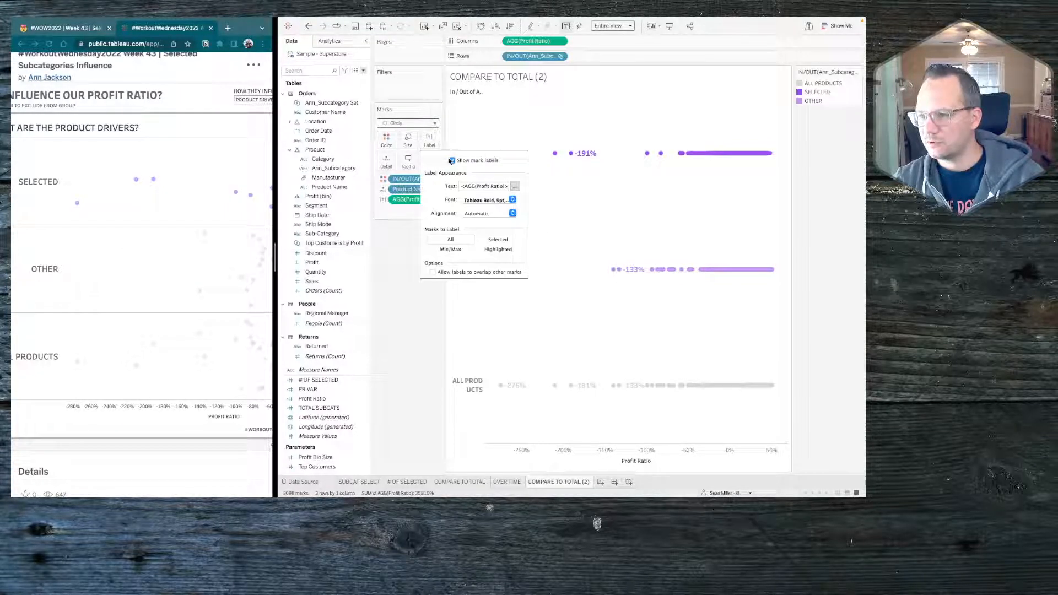
click(450, 249)
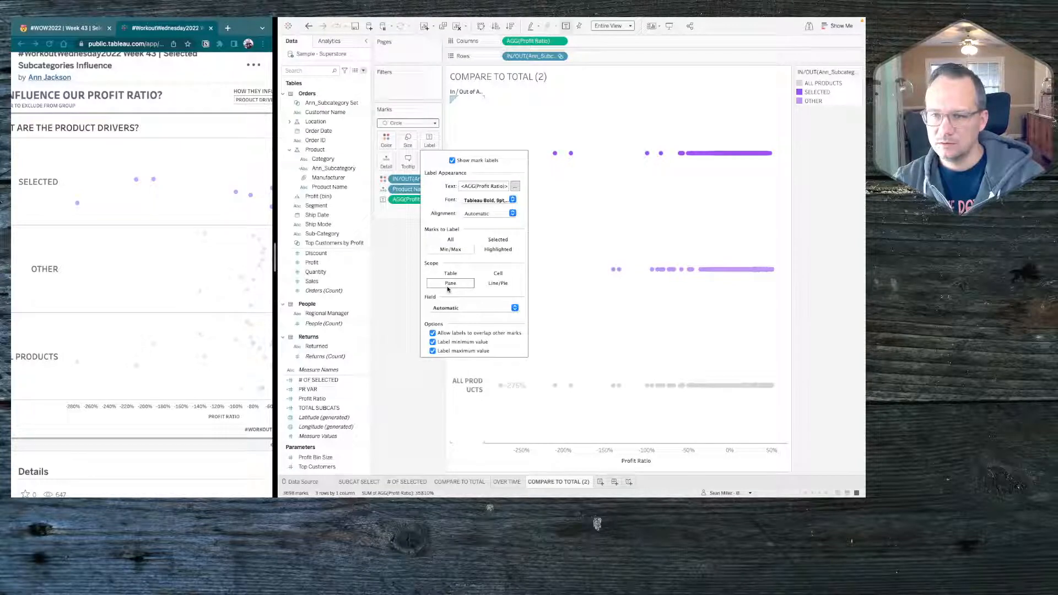
click(192, 250)
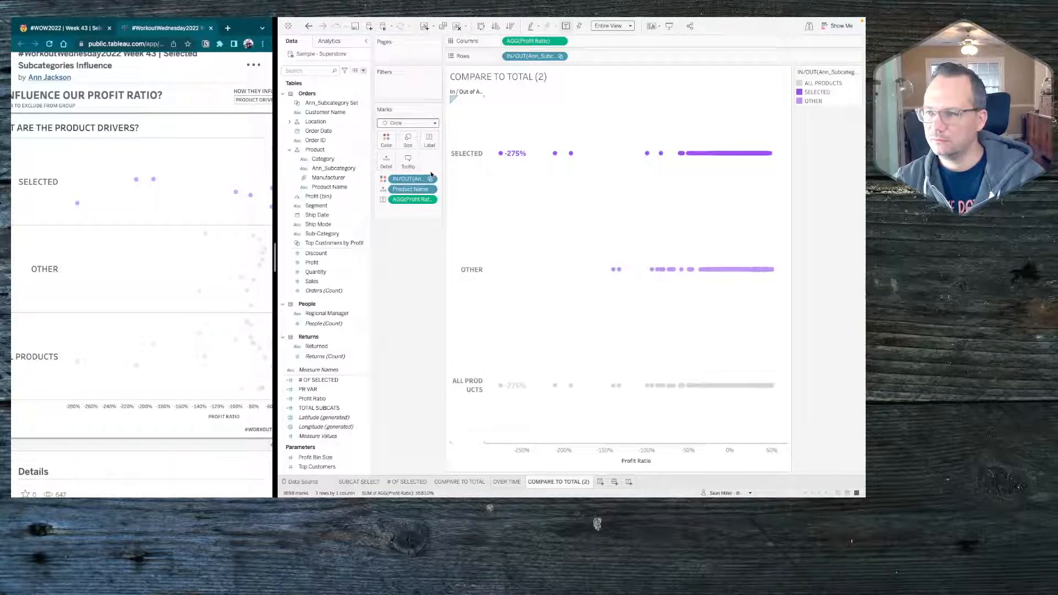
Step: Turn off the mark labels on the product circle chart
click(429, 140)
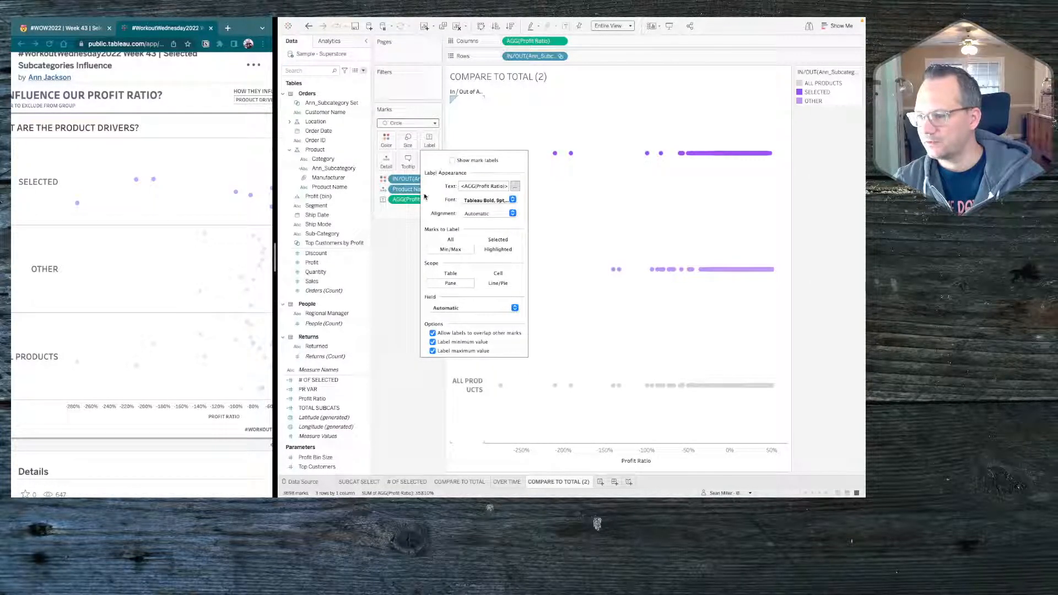
click(377, 310)
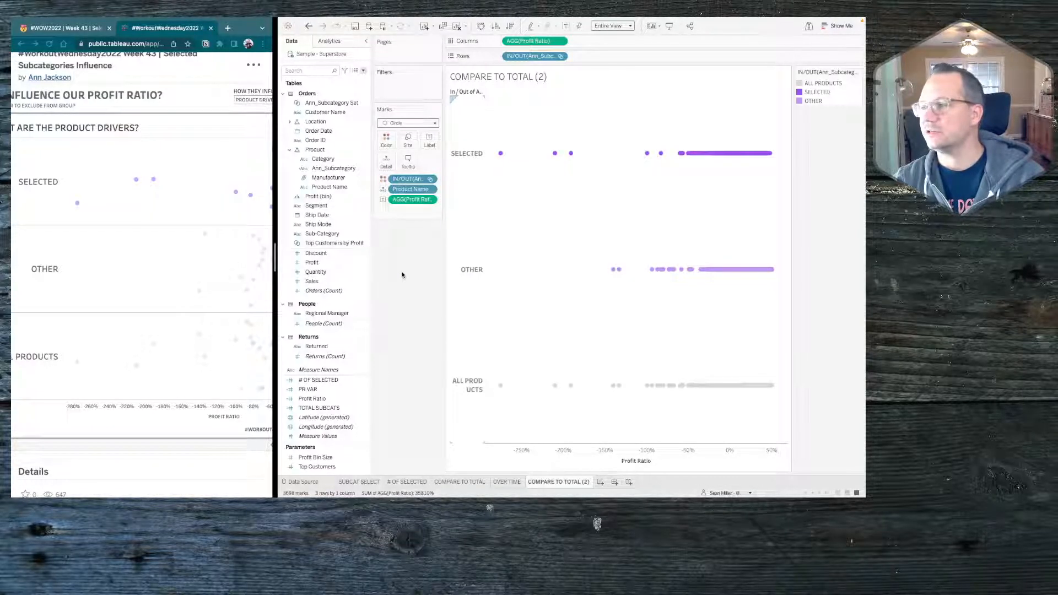
mouse_move(717, 155)
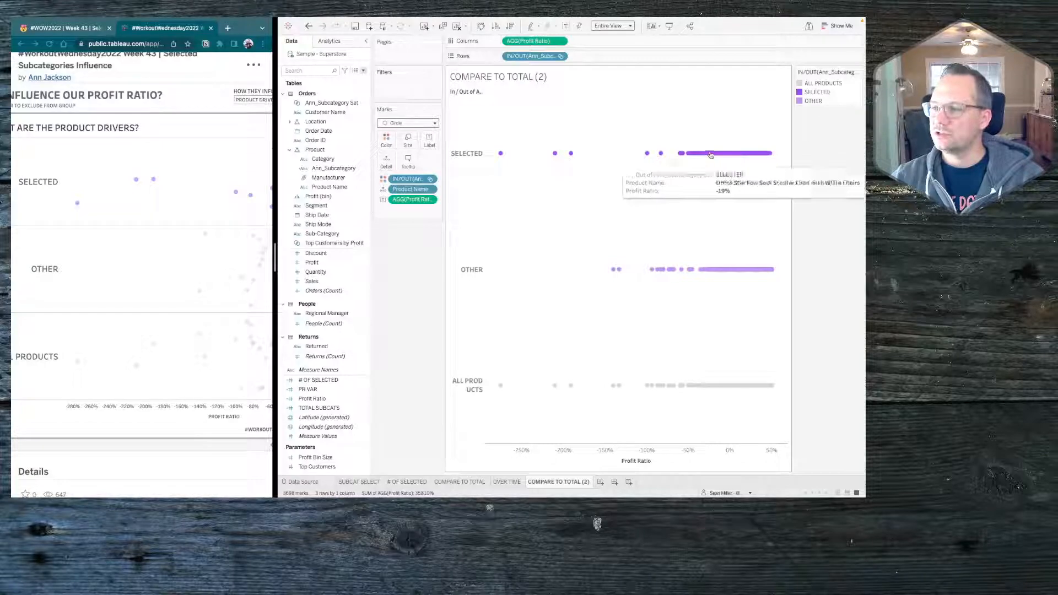
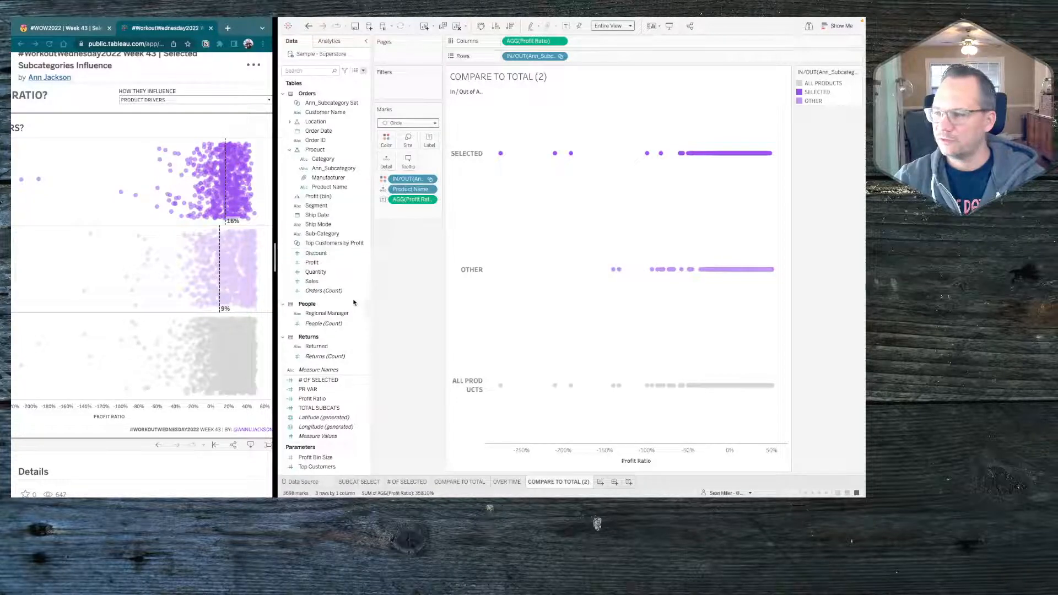
Step: Try a RANDOM() calculation beside Profit Ratio on the columns, and remove it again
double_click(590, 42)
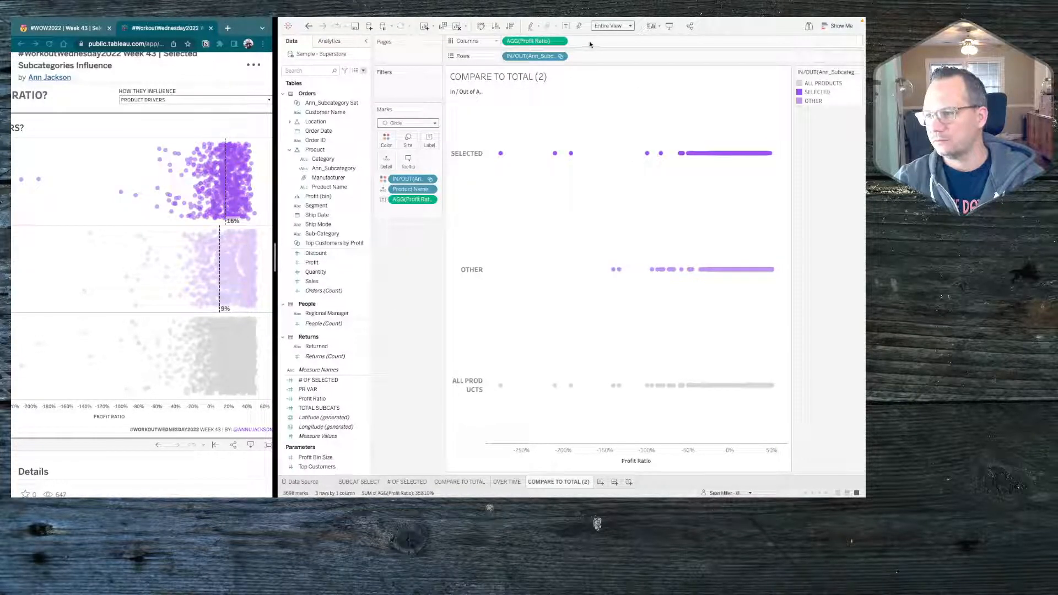
click(416, 276)
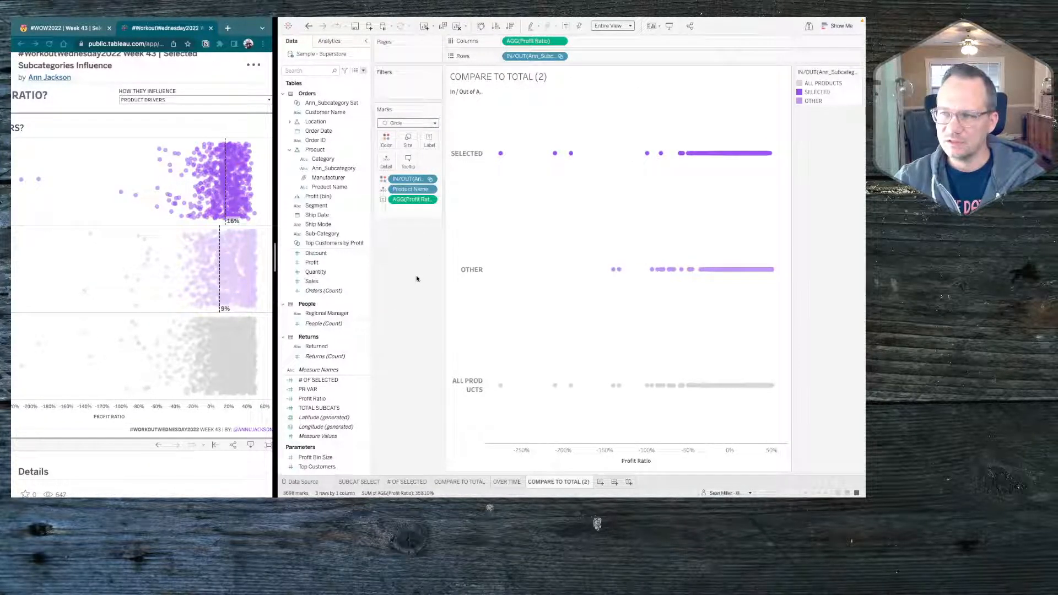
double_click(597, 41)
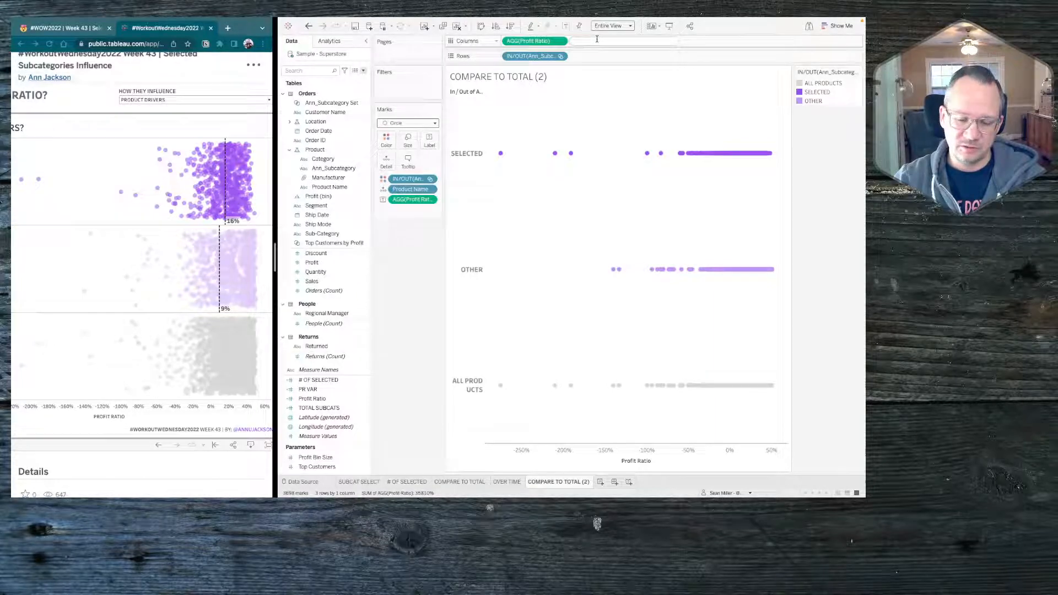
text(RA)
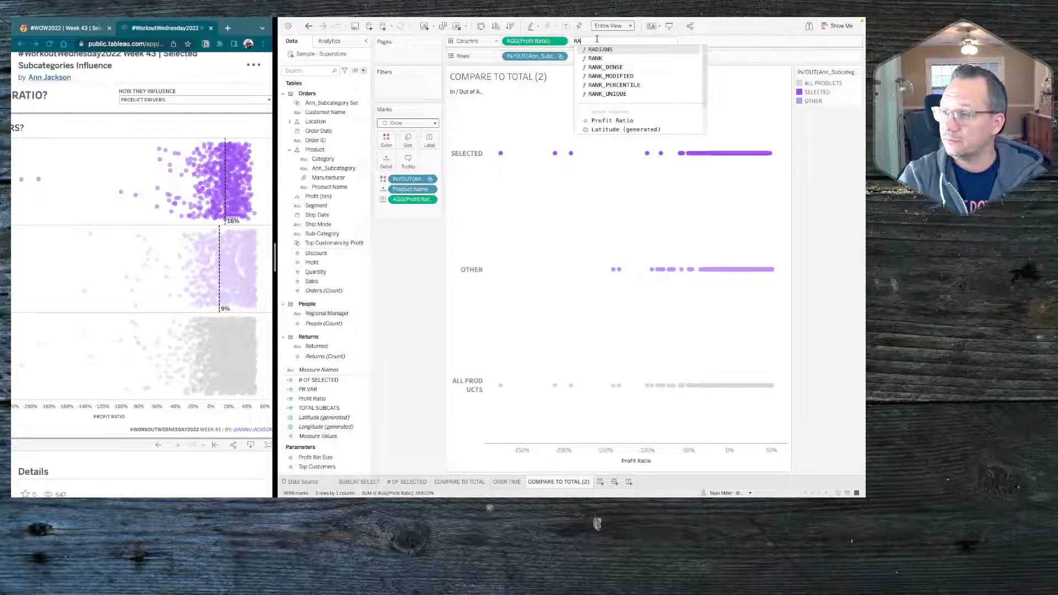
text(NDOM())
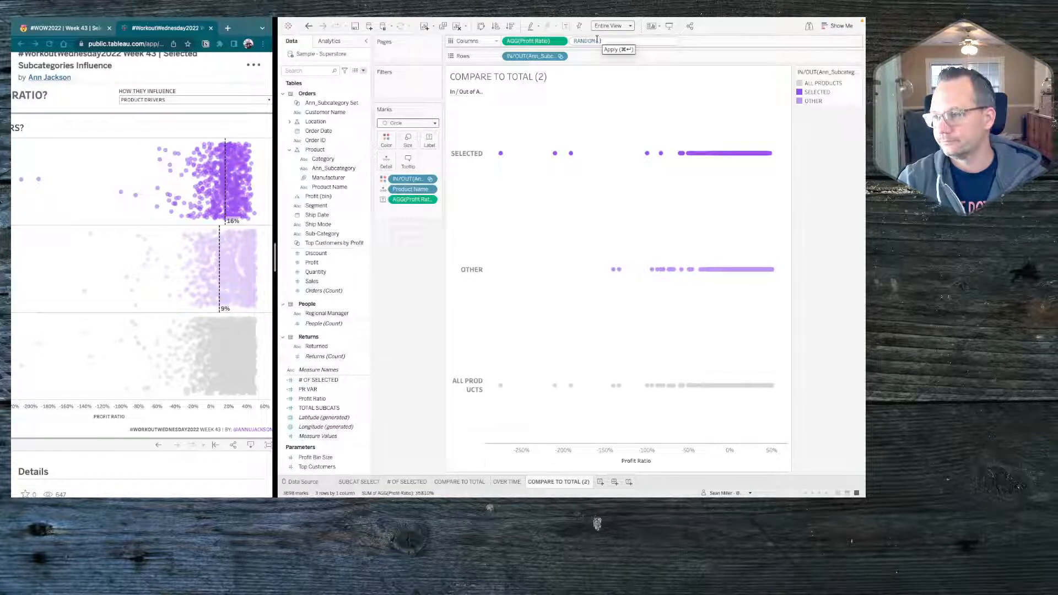
key(Return)
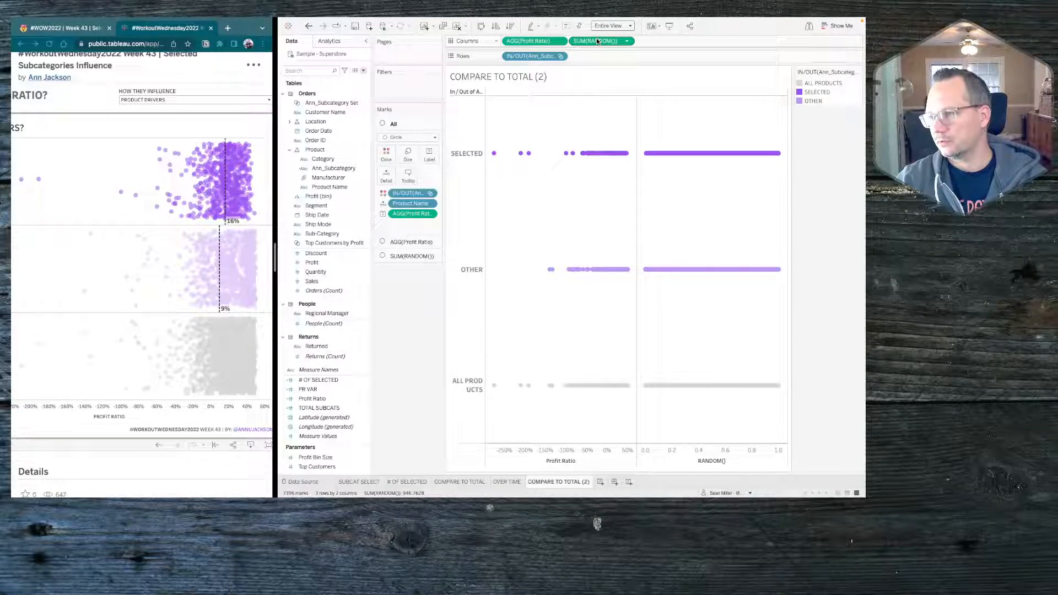
drag(598, 41, 406, 326)
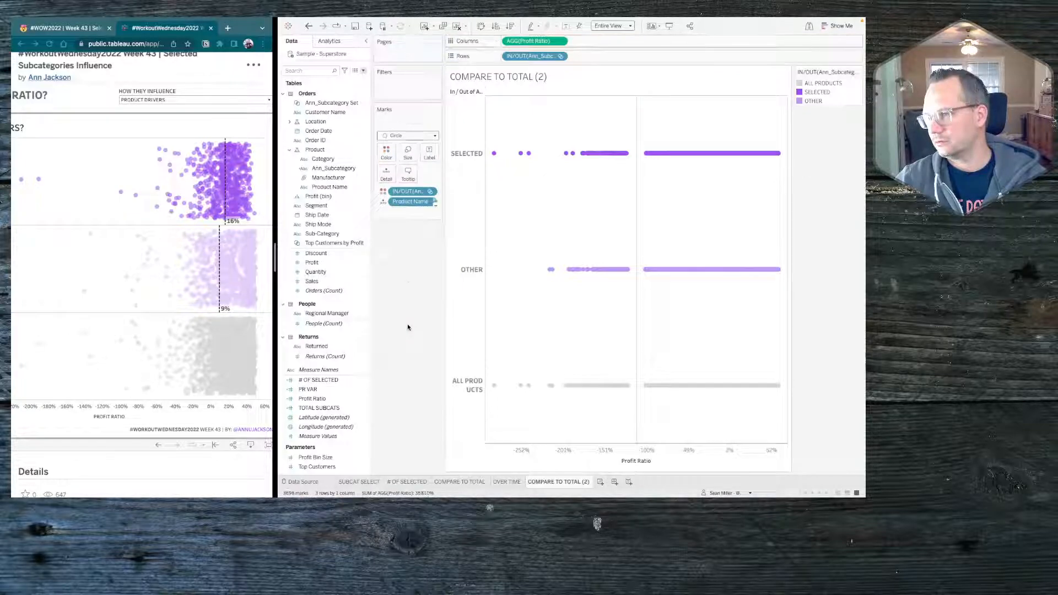
Step: Add an INDEX() calculation to the columns beside Profit Ratio
double_click(595, 40)
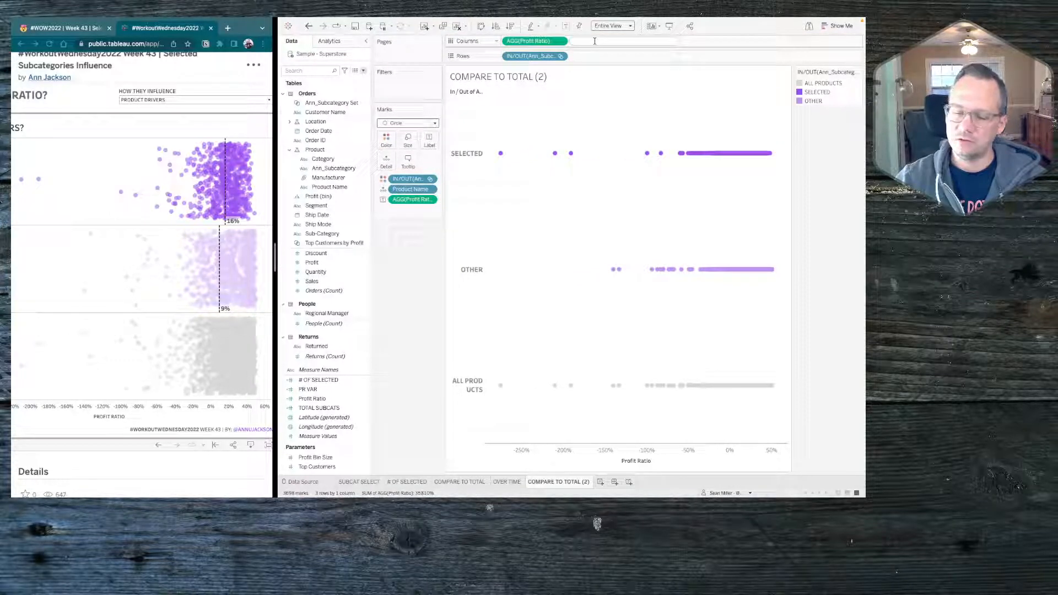
text(INDE)
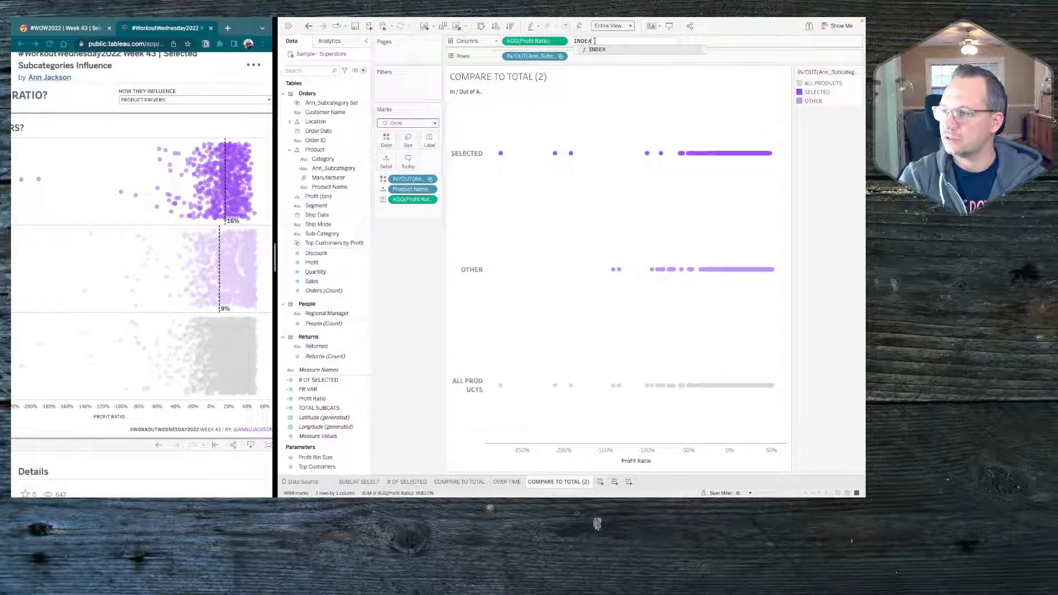
text(X)
key(Return)
key(Return)
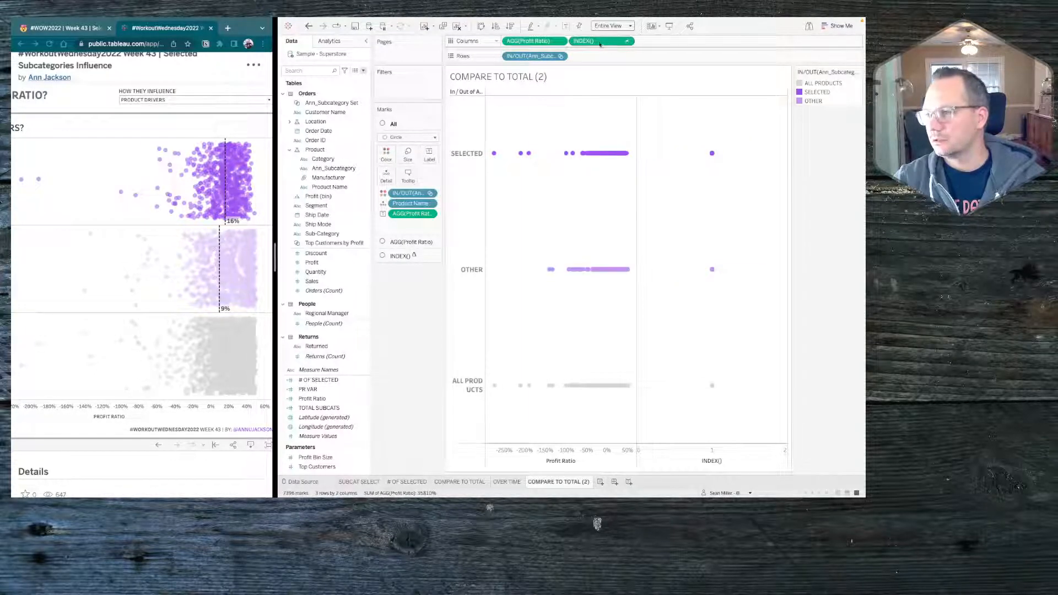
Step: Compute INDEX() over In / Out of Ann_Subcategory Set and Product Name, restarting every In / Out of Ann_Subcategory Set
click(626, 42)
mouse_move(609, 116)
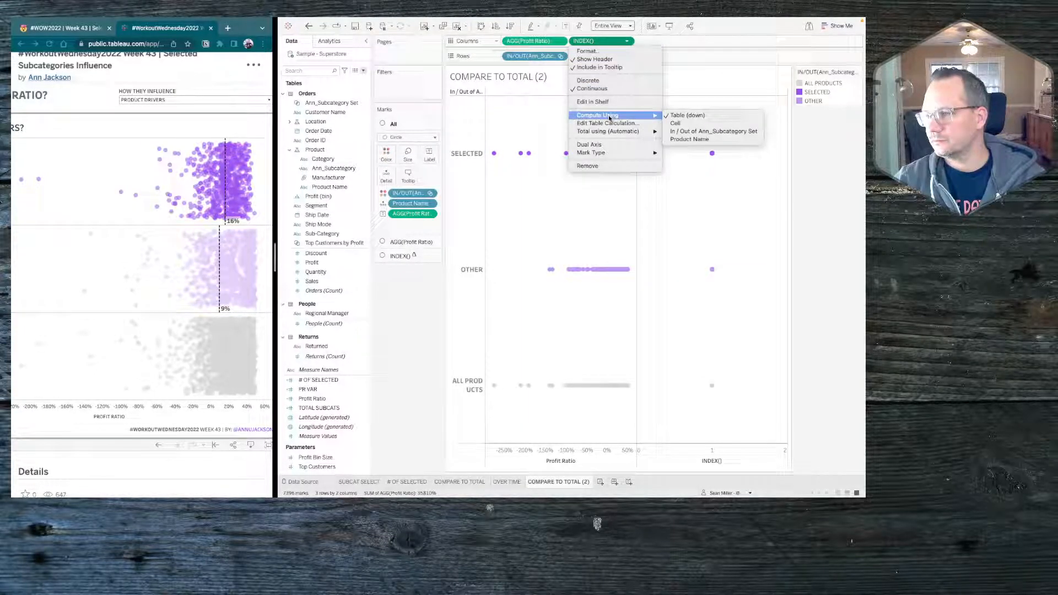
click(606, 123)
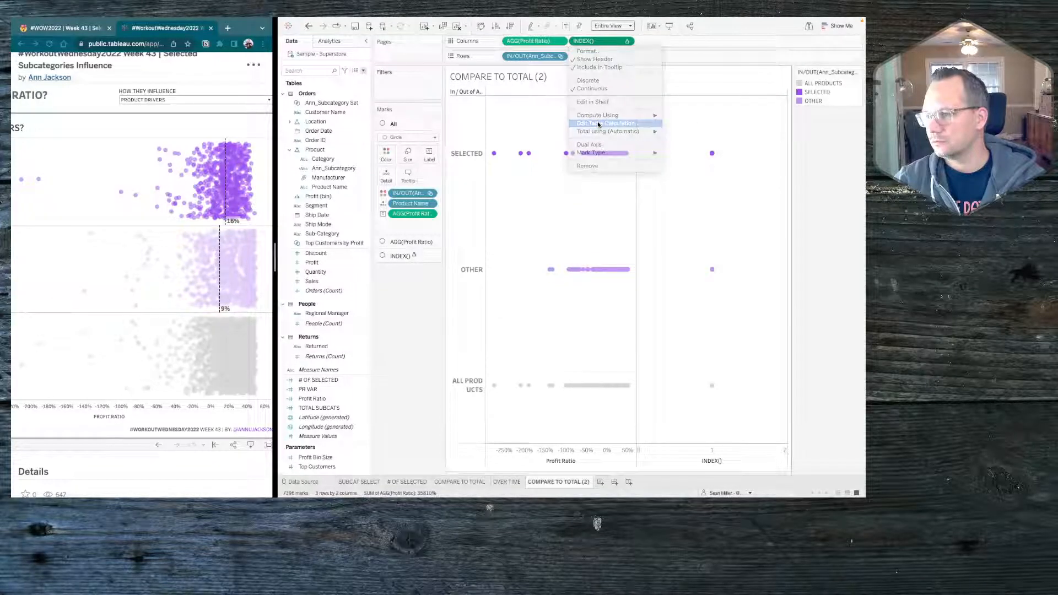
click(389, 246)
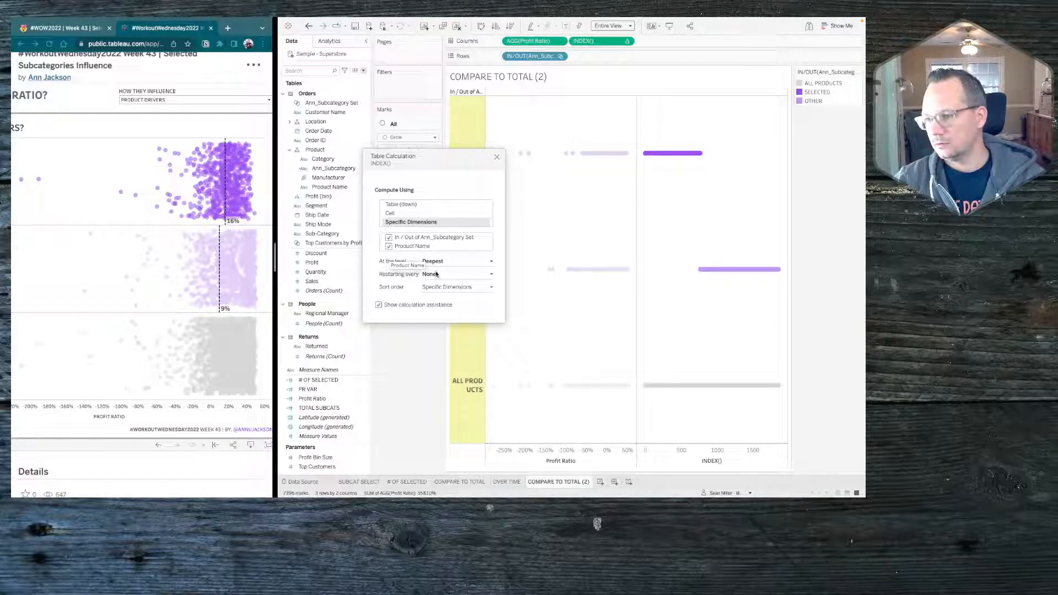
click(437, 274)
click(439, 290)
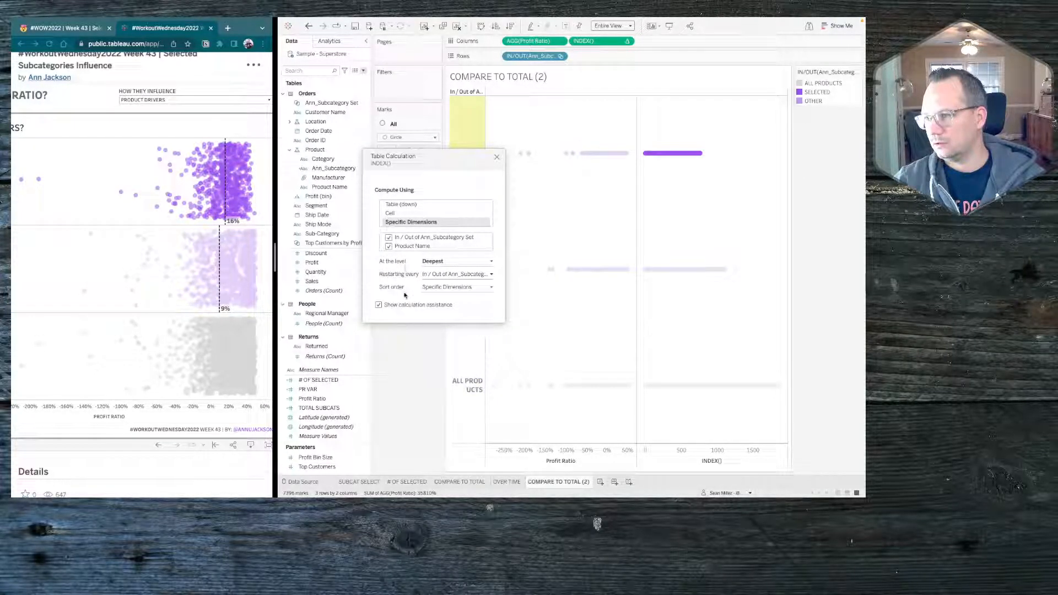
click(497, 158)
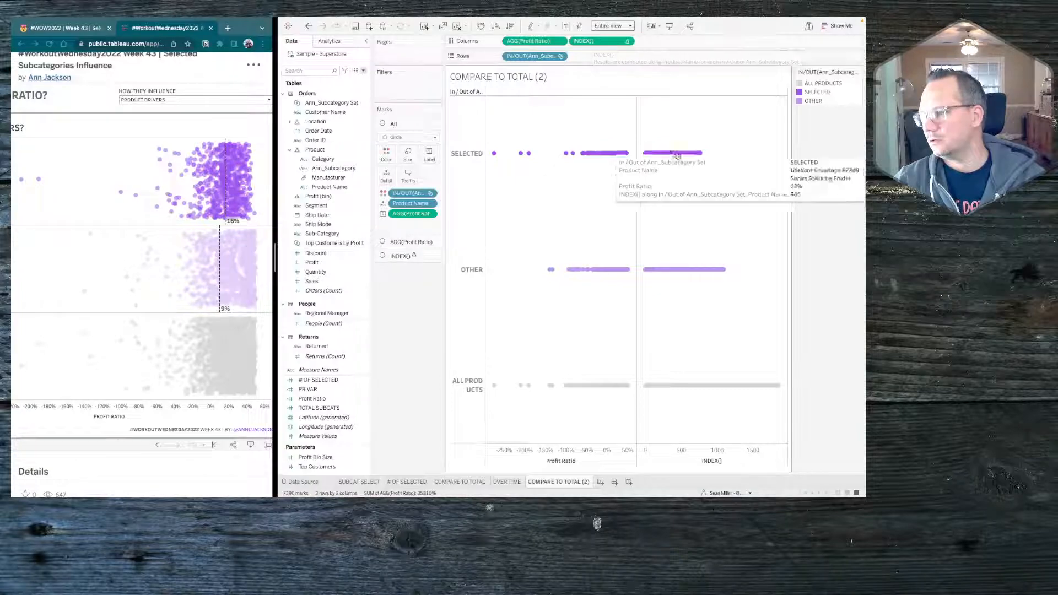
Step: Try charting INDEX() alone on the rows without Profit Ratio, with Product Name ordered first in its table calculation
drag(543, 44, 408, 303)
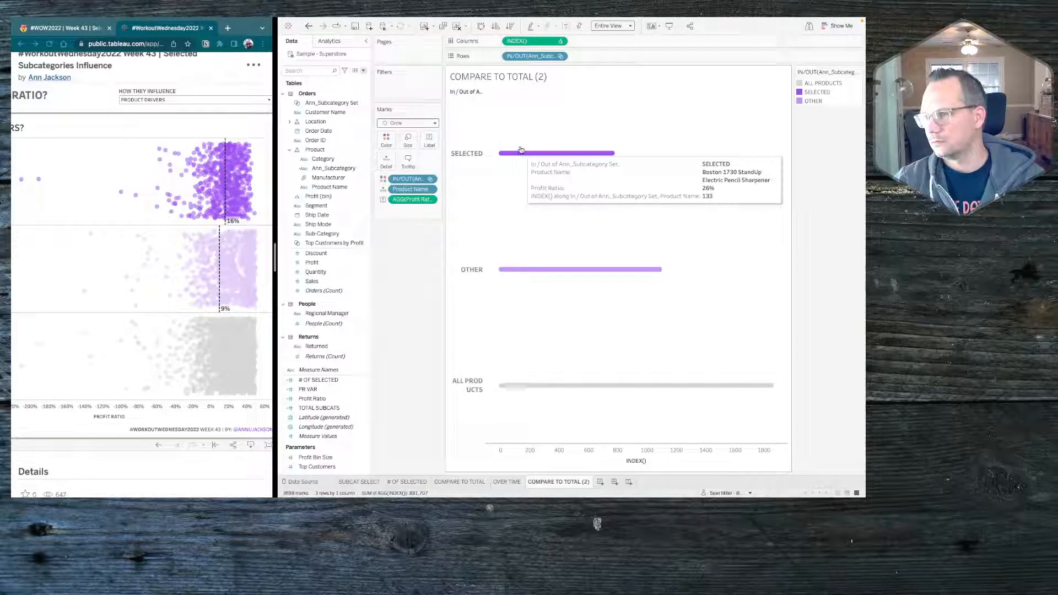
drag(518, 41, 590, 58)
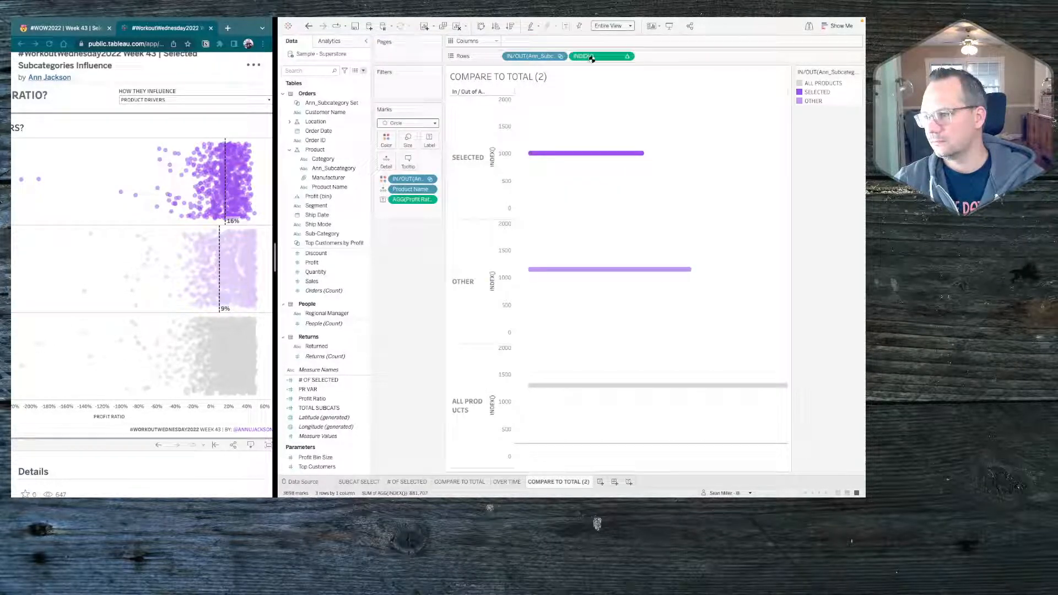
click(627, 55)
click(604, 138)
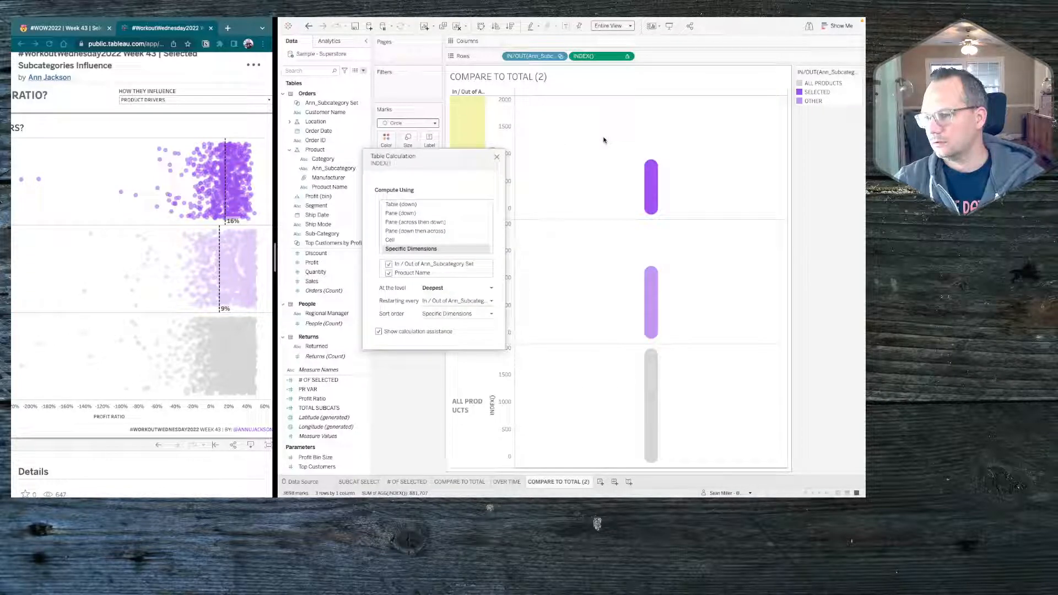
drag(405, 269, 406, 264)
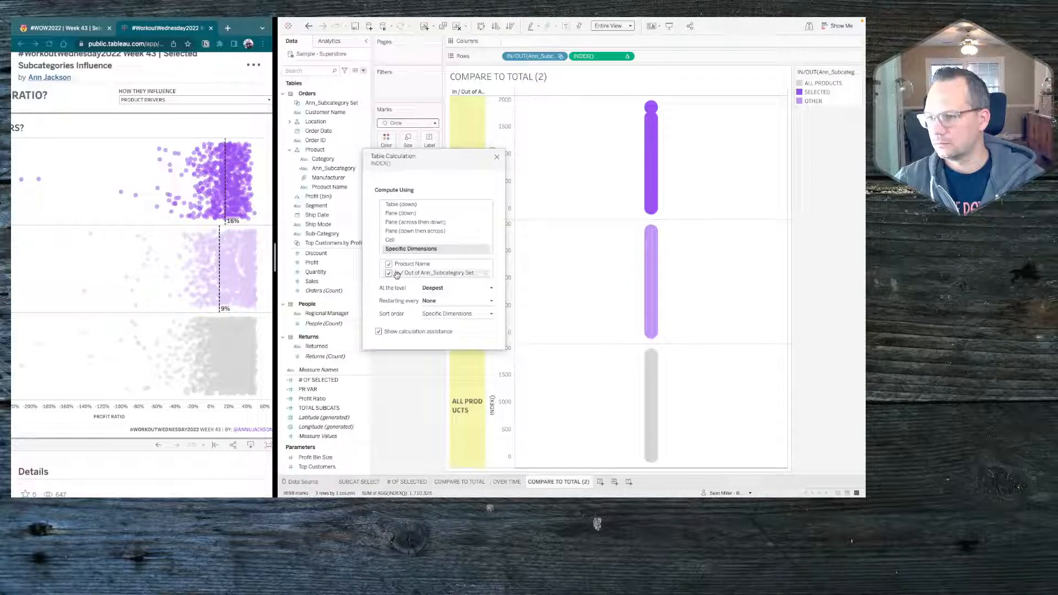
click(389, 273)
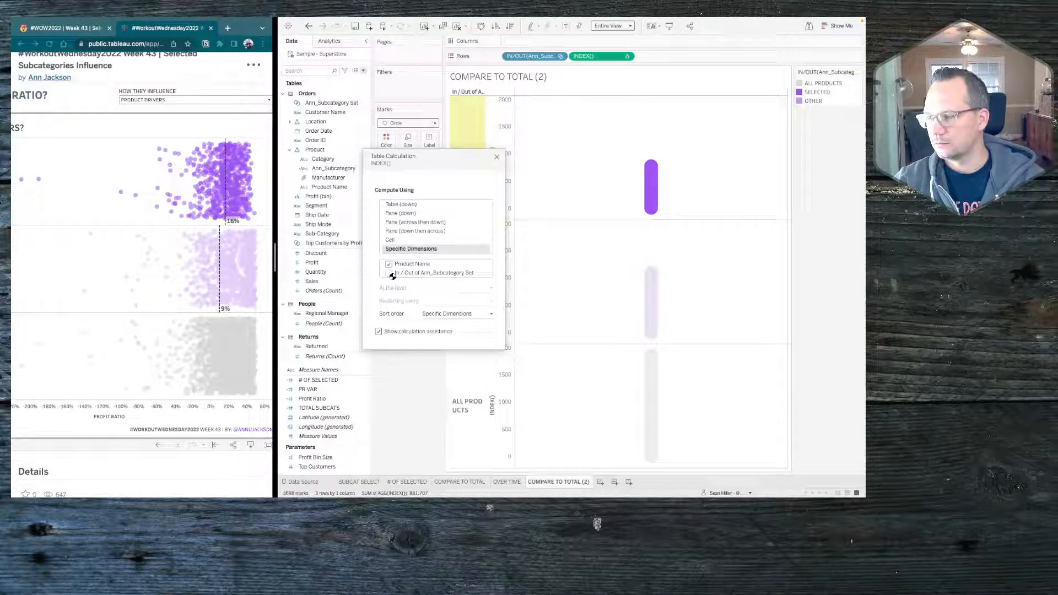
click(389, 272)
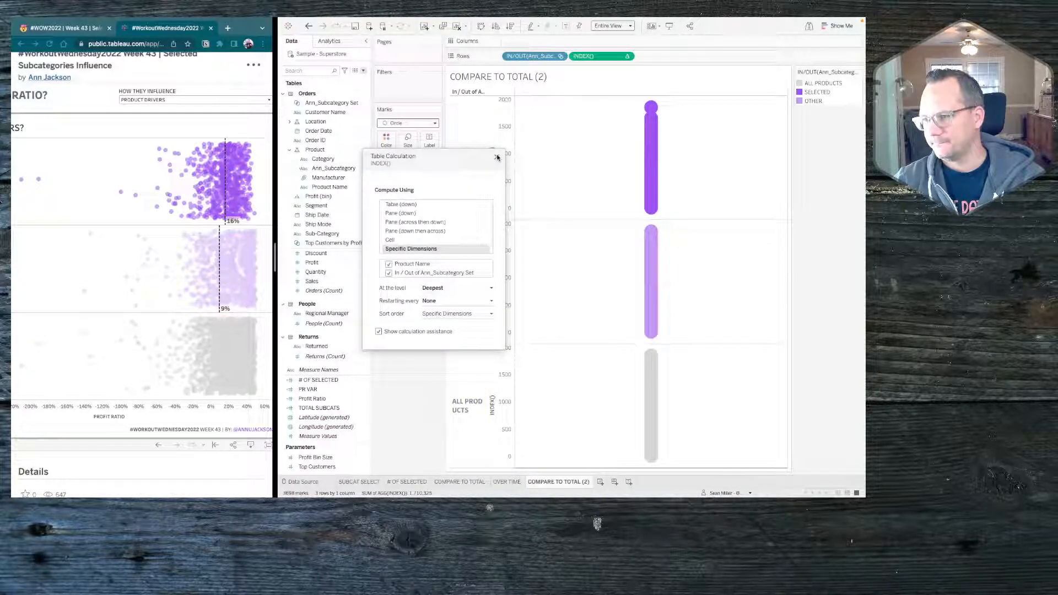
Step: Undo the table calculation reordering, the move of INDEX() to the rows and the removal of Profit Ratio
click(389, 367)
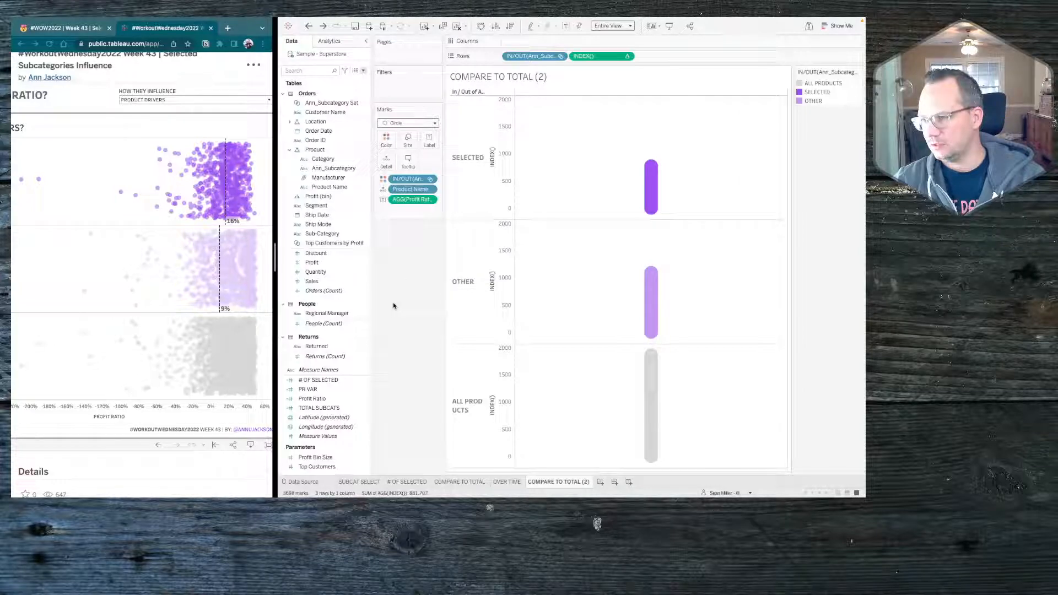
key(super+z)
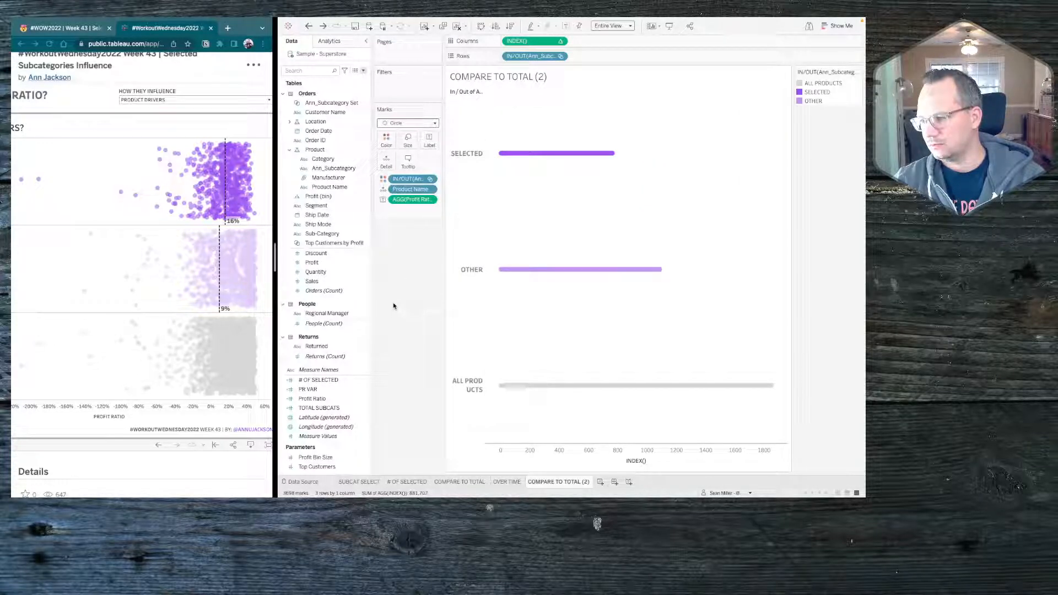
mouse_move(610, 157)
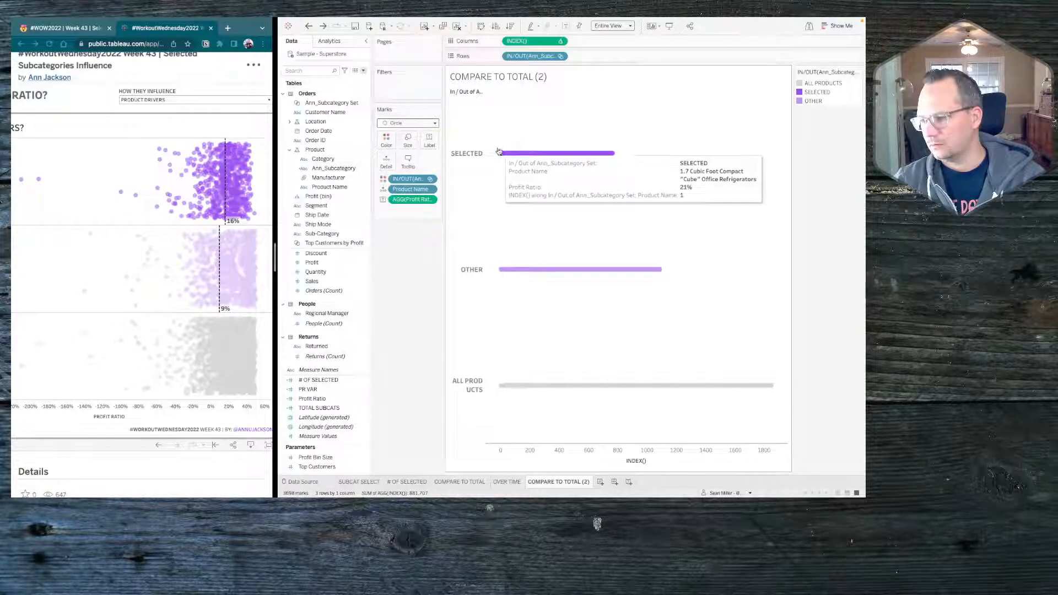
key(ctrl+z)
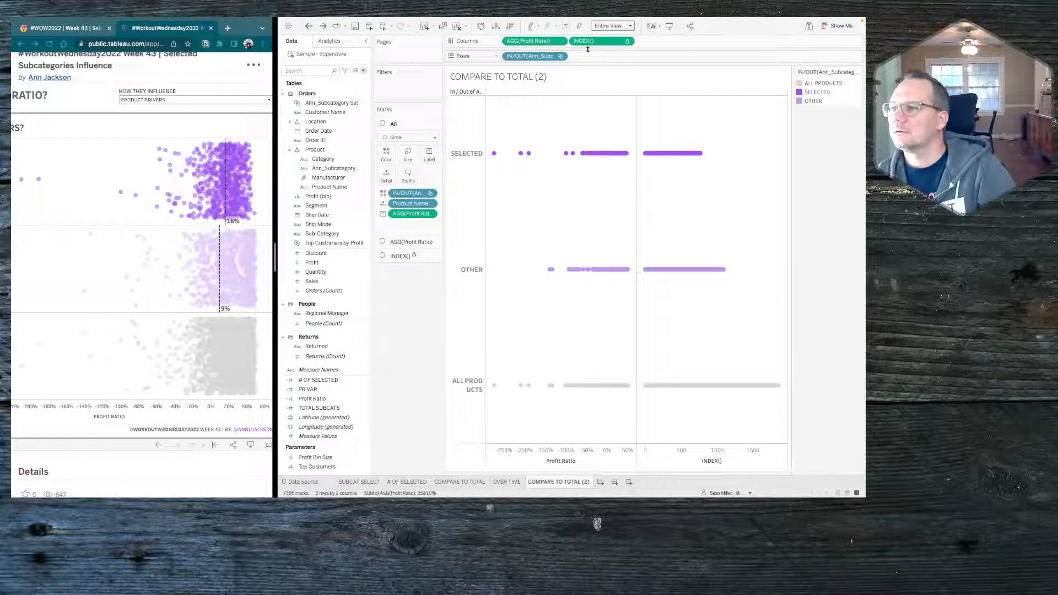
Step: Move INDEX() from the columns to the rows, comparing both placements against Profit Ratio
drag(587, 43, 590, 61)
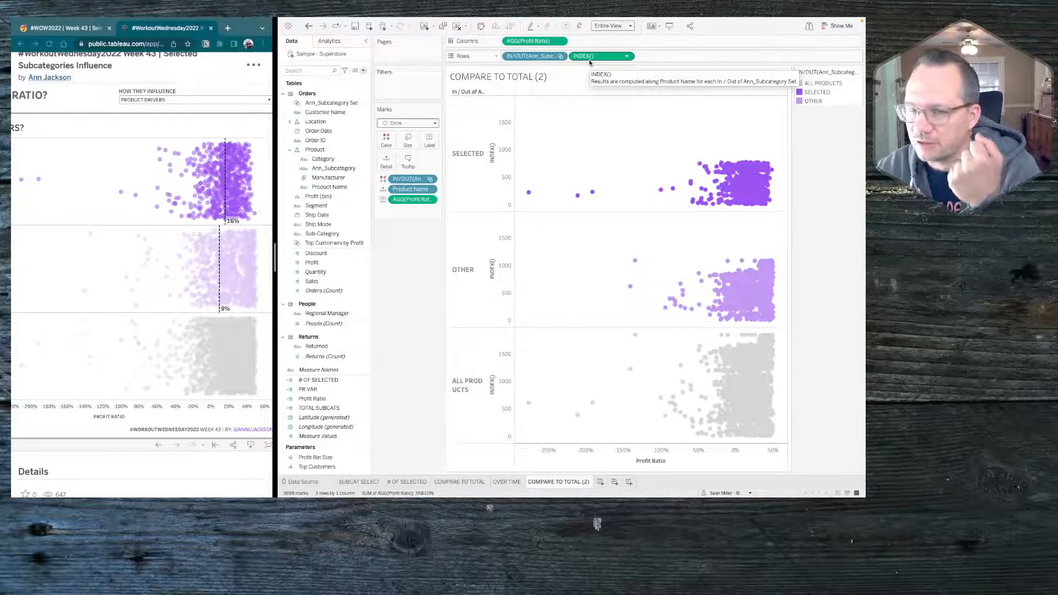
drag(590, 61, 593, 44)
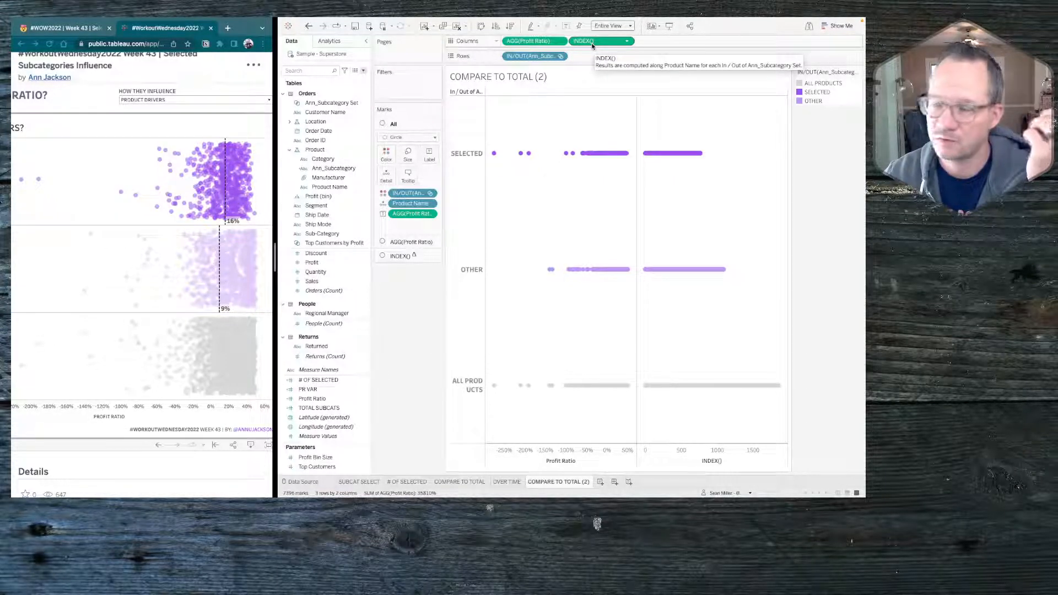
drag(591, 45, 590, 55)
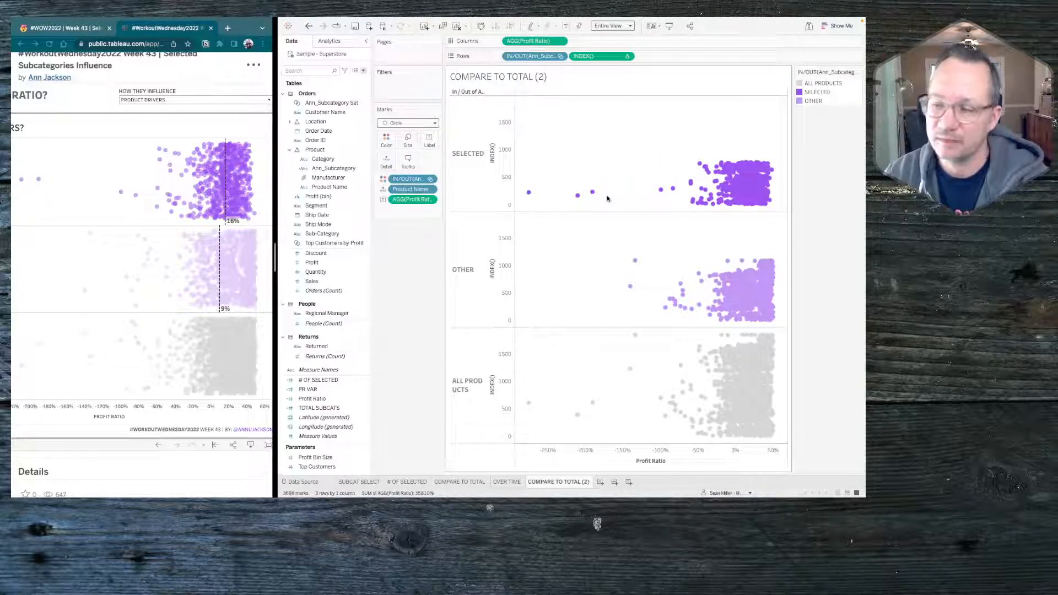
Step: Set the INDEX() table calculation to restart every None and order Product Name before In / Out of Ann_Subcategory Set
click(627, 56)
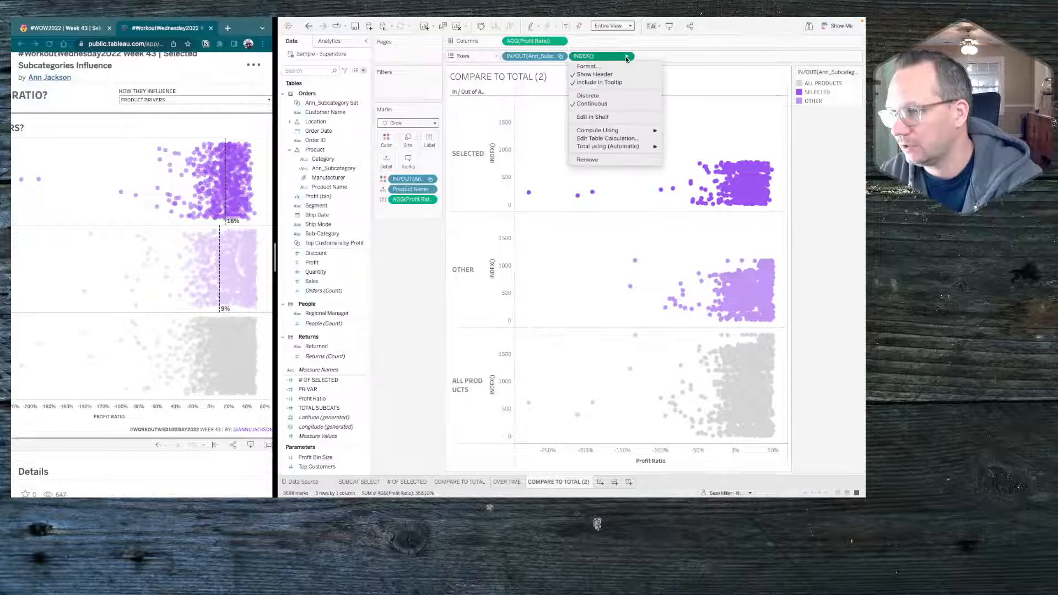
click(606, 138)
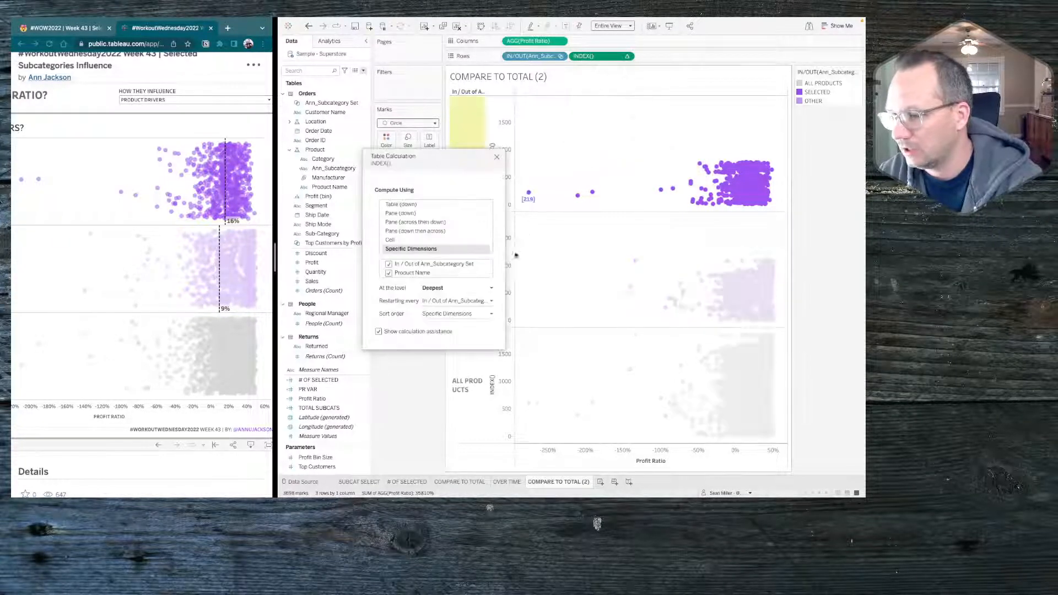
click(439, 301)
click(440, 310)
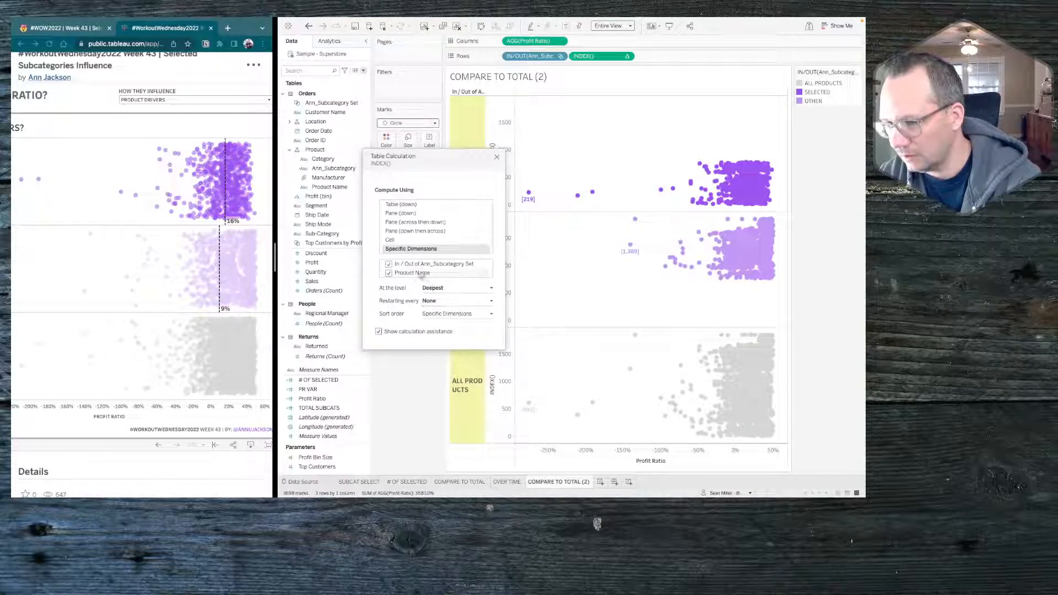
drag(412, 272, 409, 263)
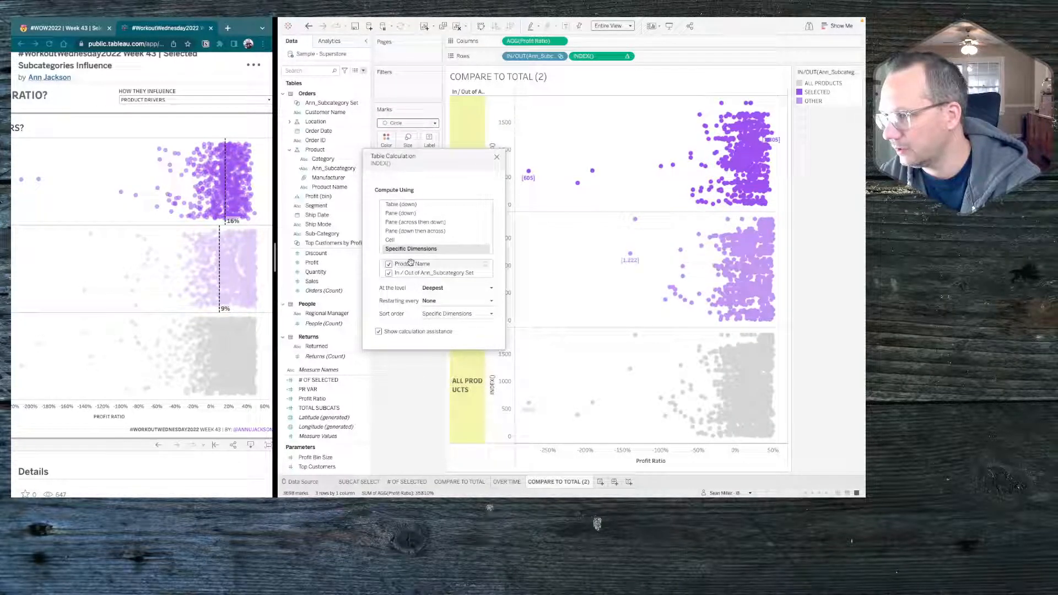
Step: Try computing INDEX() along only Product Name and only In / Out of Ann_Subcategory Set, and include both dimensions again
click(390, 273)
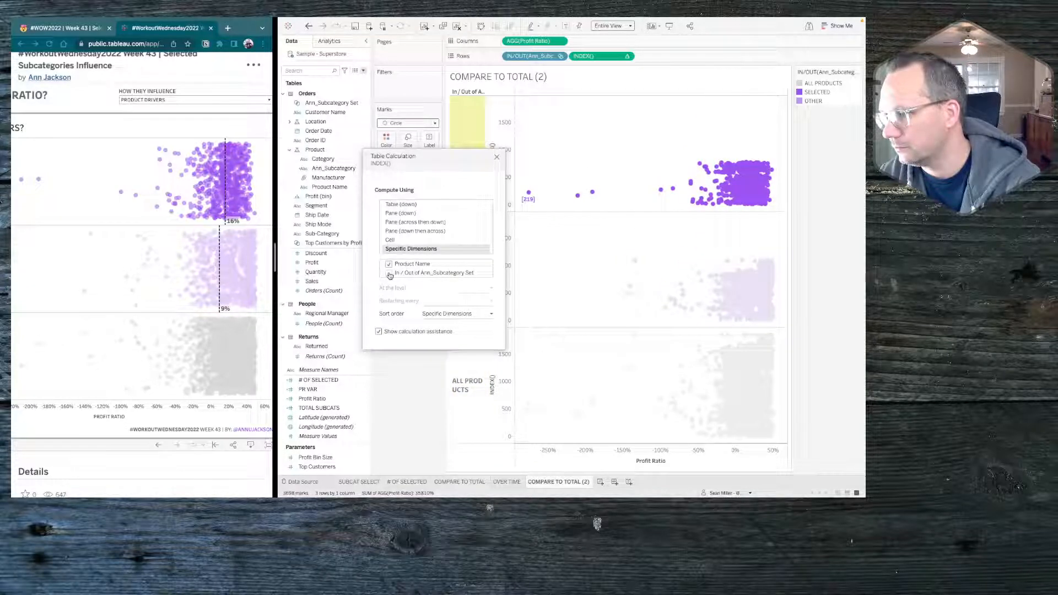
click(389, 273)
click(388, 265)
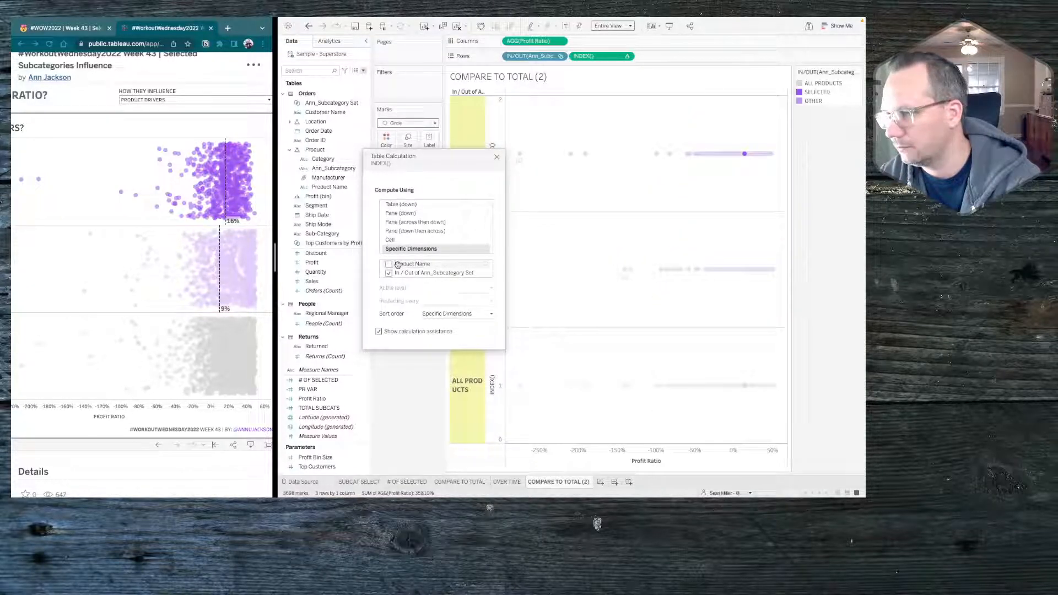
click(389, 265)
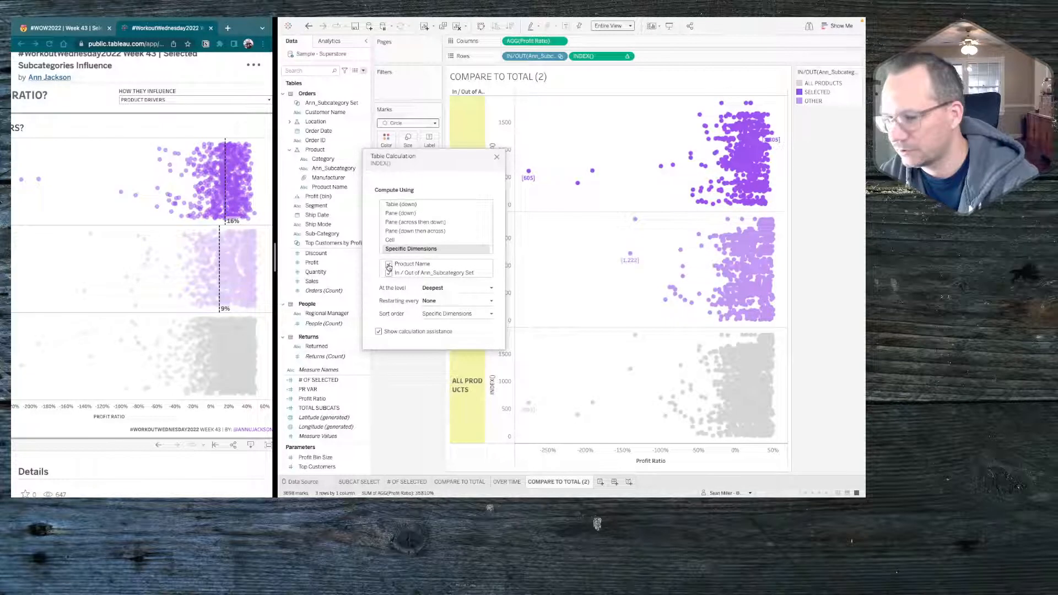
Step: Close the table calculation settings, then hide the INDEX() axis header and the field labels for rows
click(497, 158)
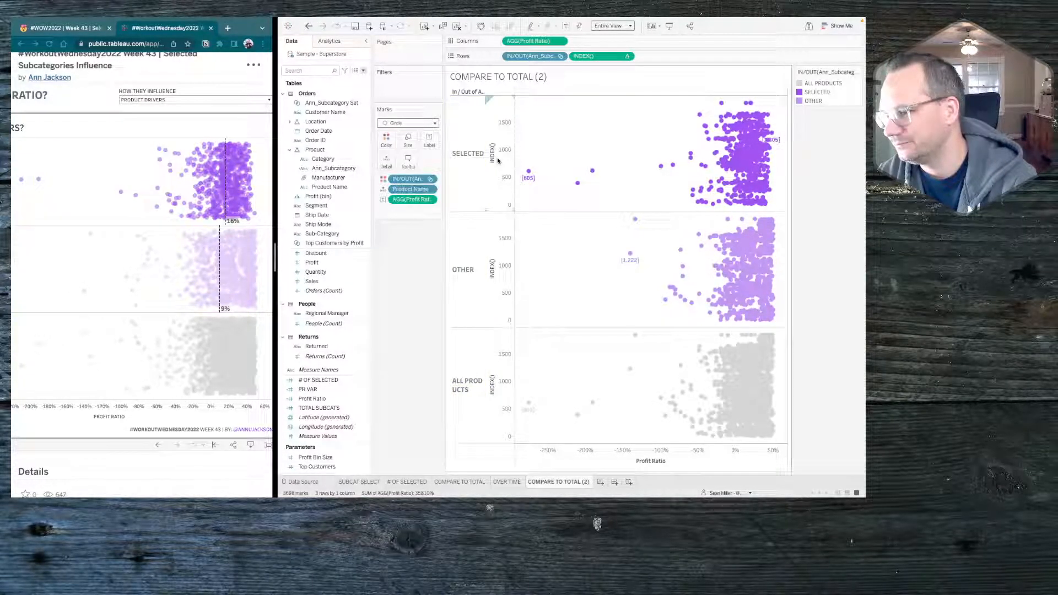
mouse_move(730, 141)
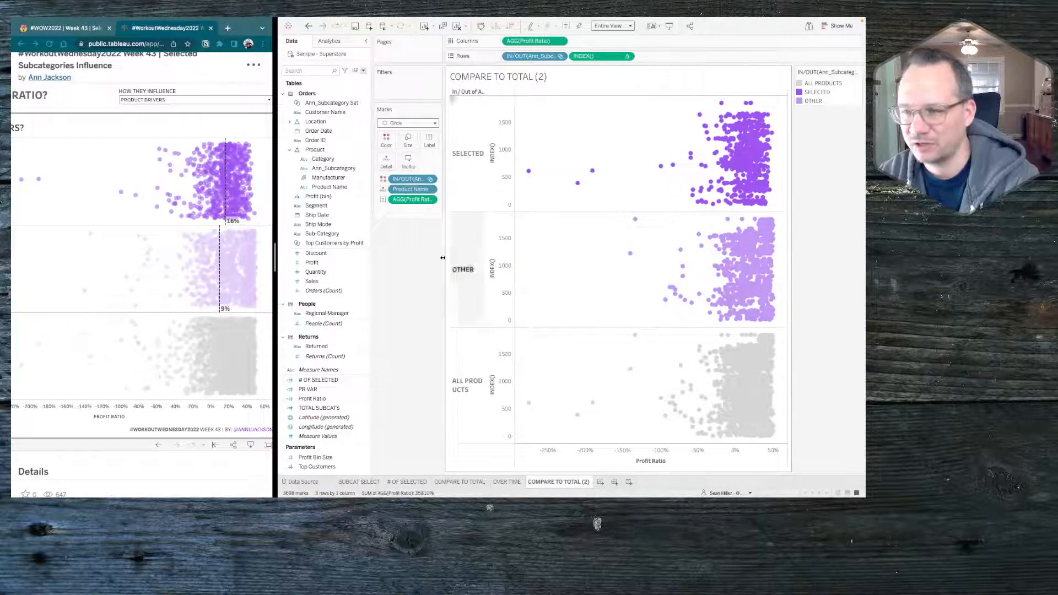
mouse_move(756, 240)
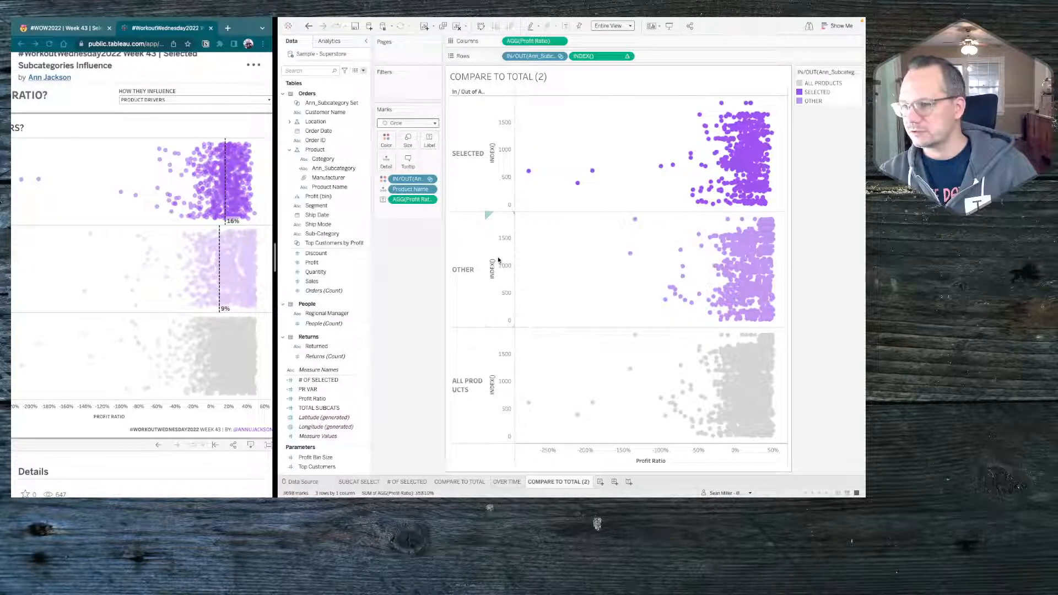
right_click(501, 160)
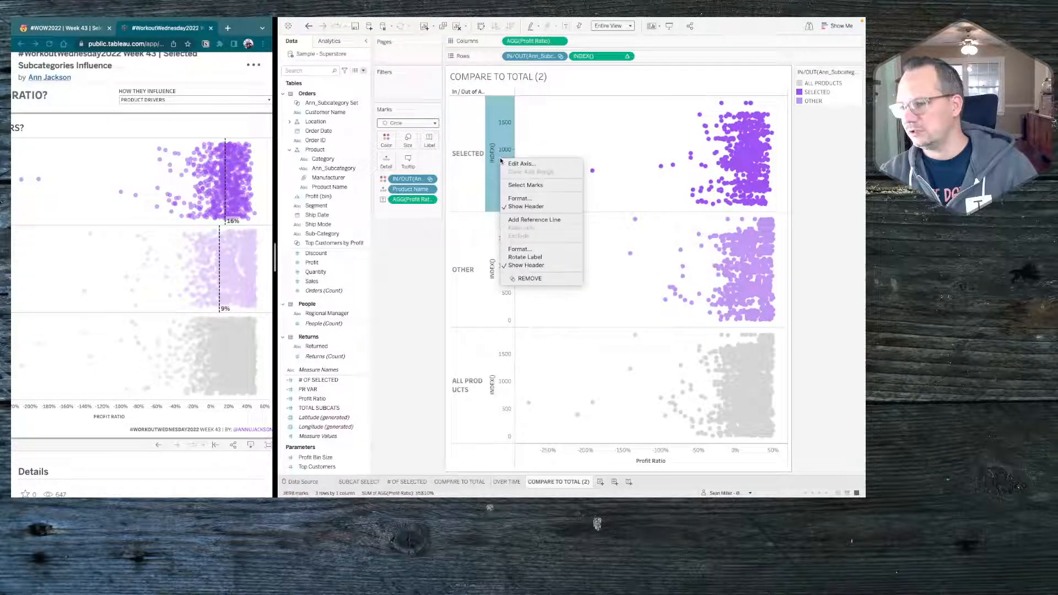
click(526, 206)
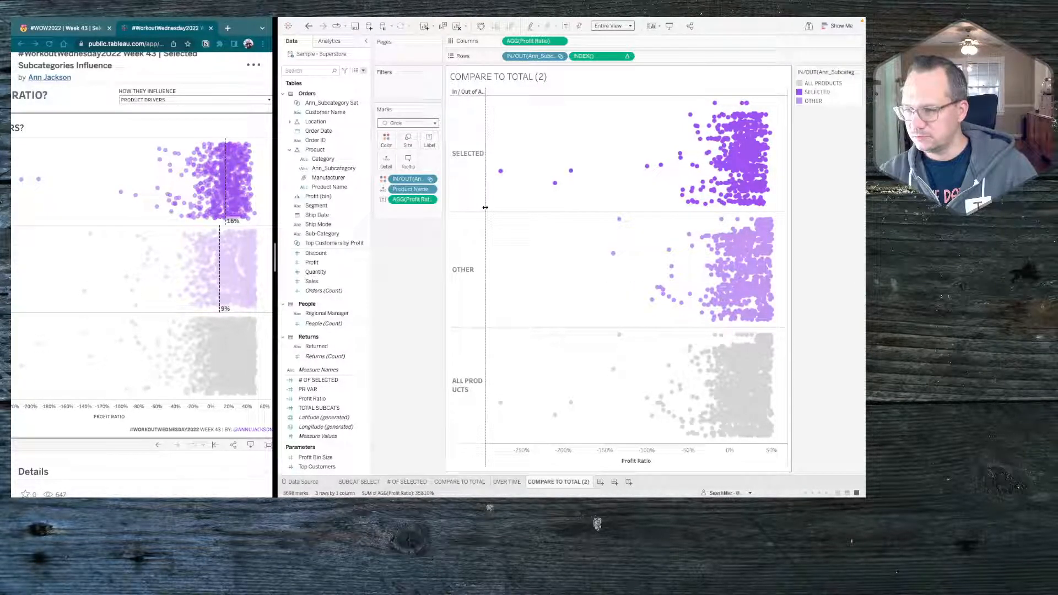
click(481, 92)
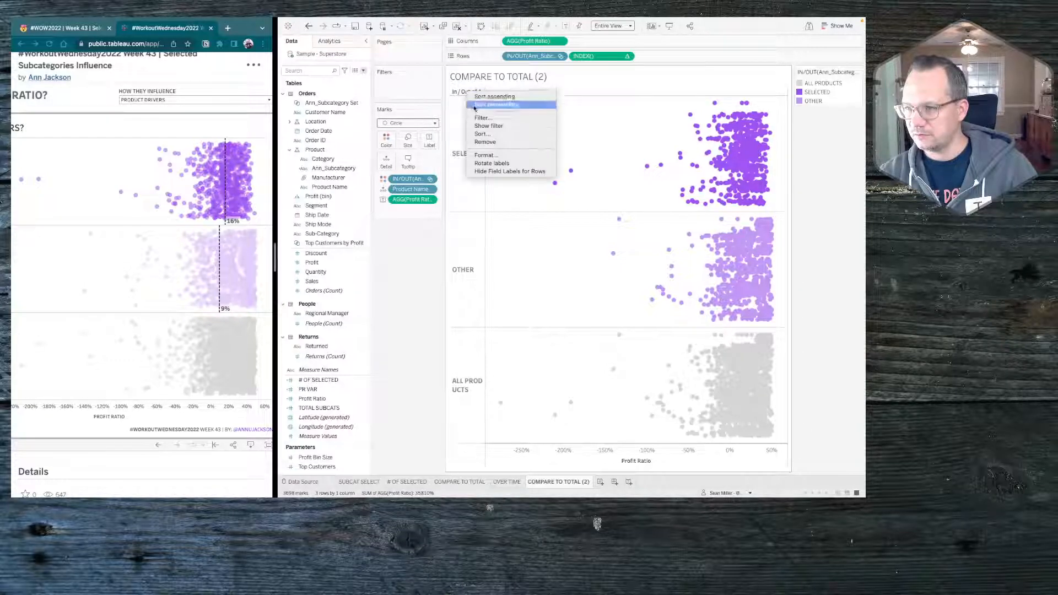
click(488, 172)
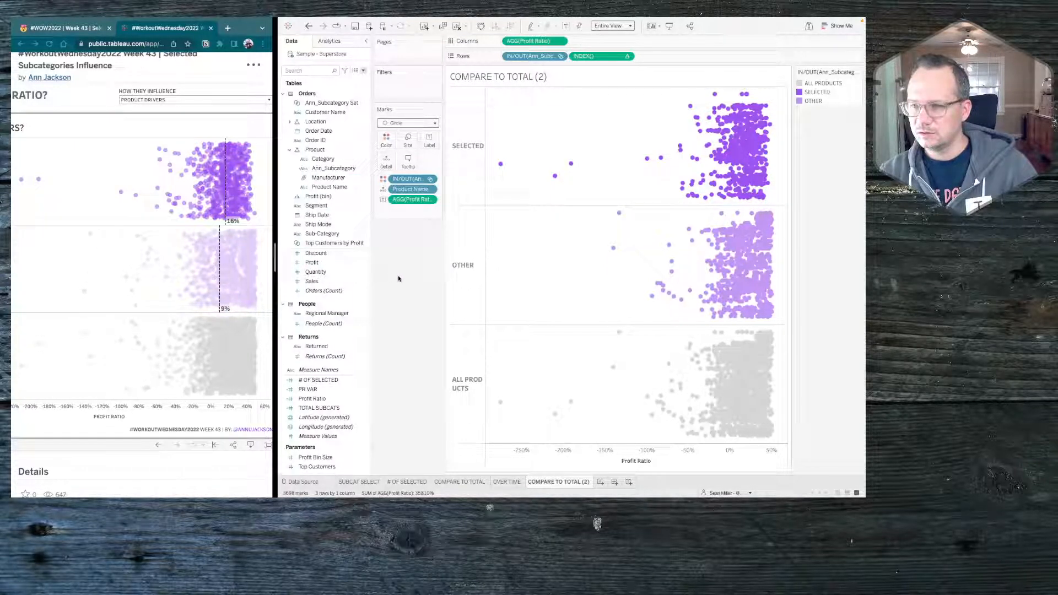
Step: Try a per-pane reference line for average Profit Ratio labelled with its value, and remove it again
click(332, 42)
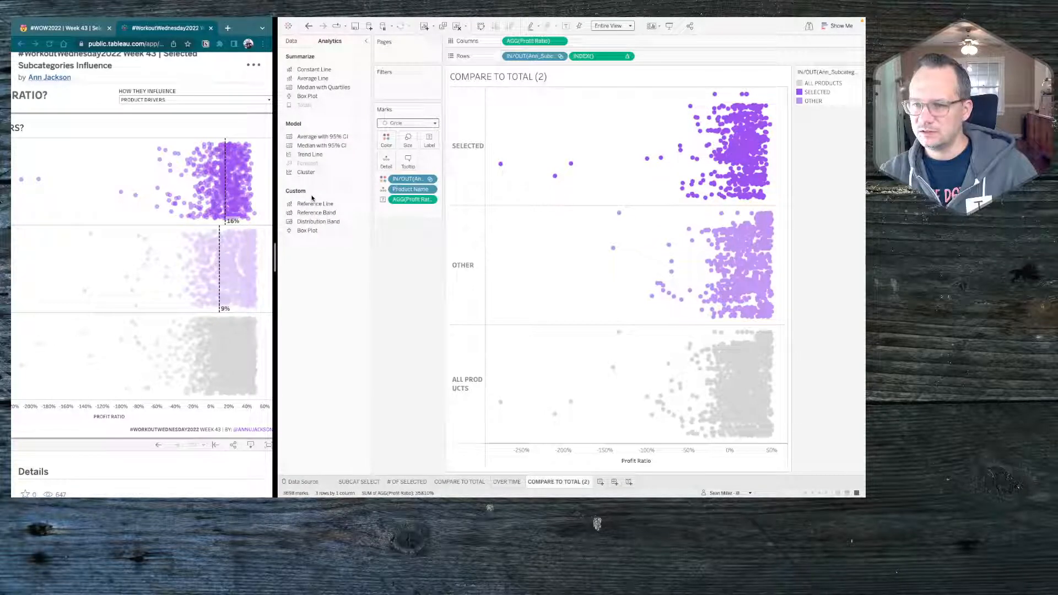
drag(311, 205, 560, 134)
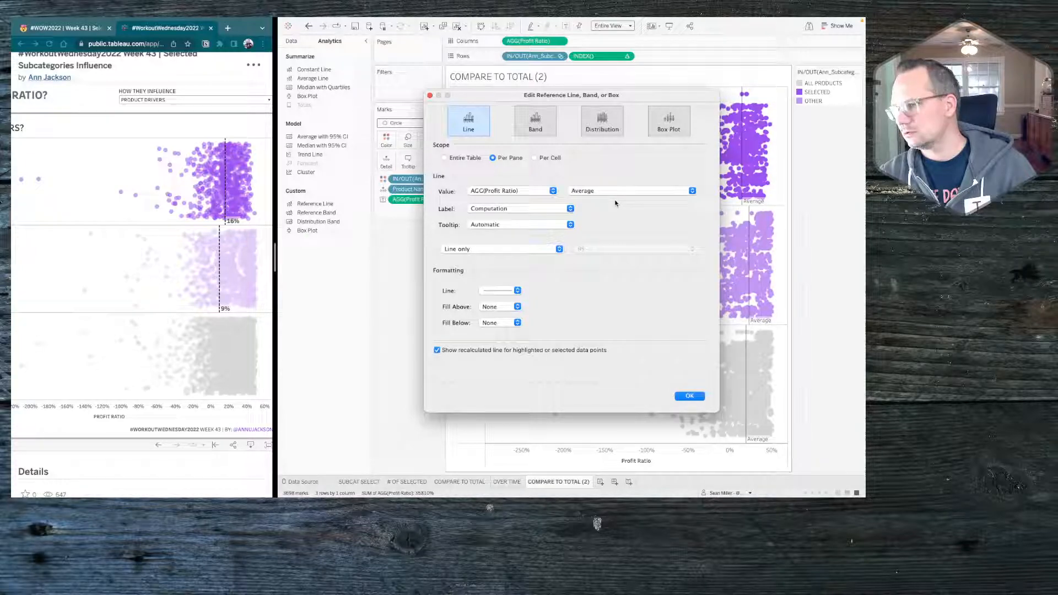
click(570, 209)
click(499, 216)
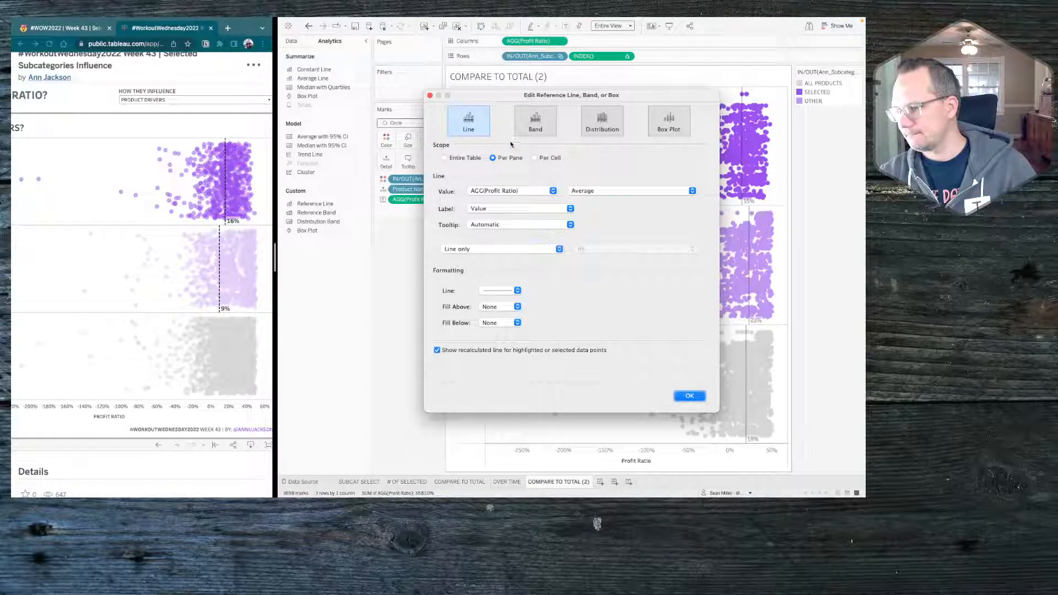
click(431, 96)
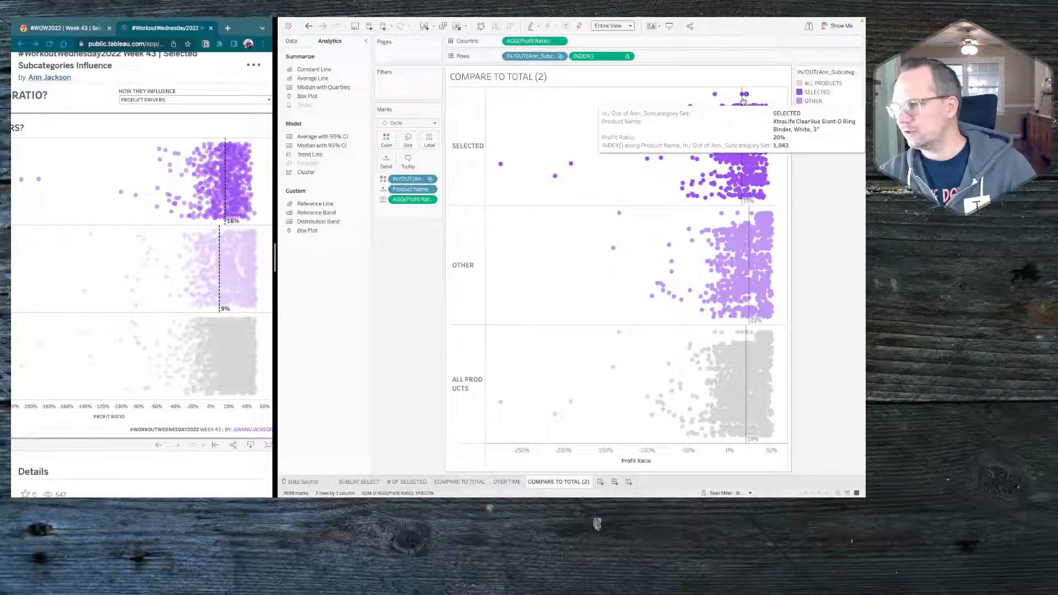
drag(740, 101, 360, 254)
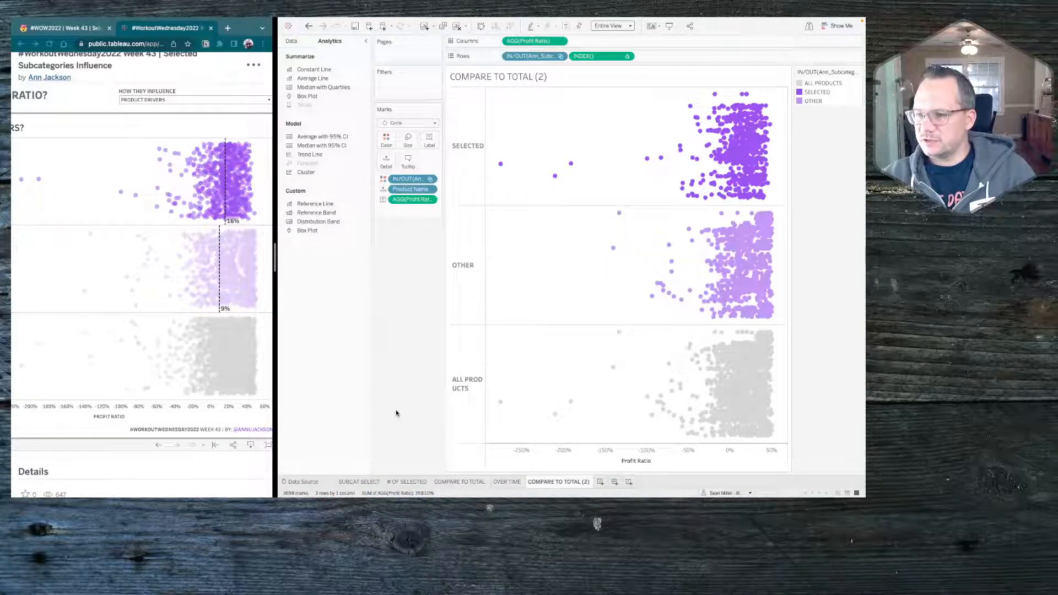
Step: Compare the profit ratio bars on the COMPARE TO TOTAL sheet with the circle plot on COMPARE TO TOTAL (2)
click(466, 481)
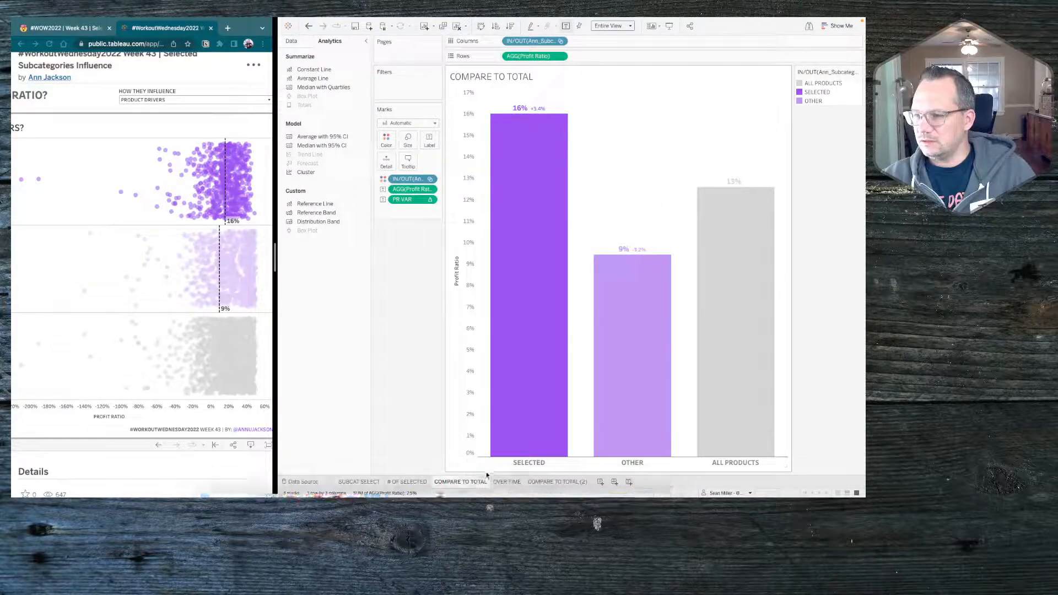
click(516, 481)
click(550, 481)
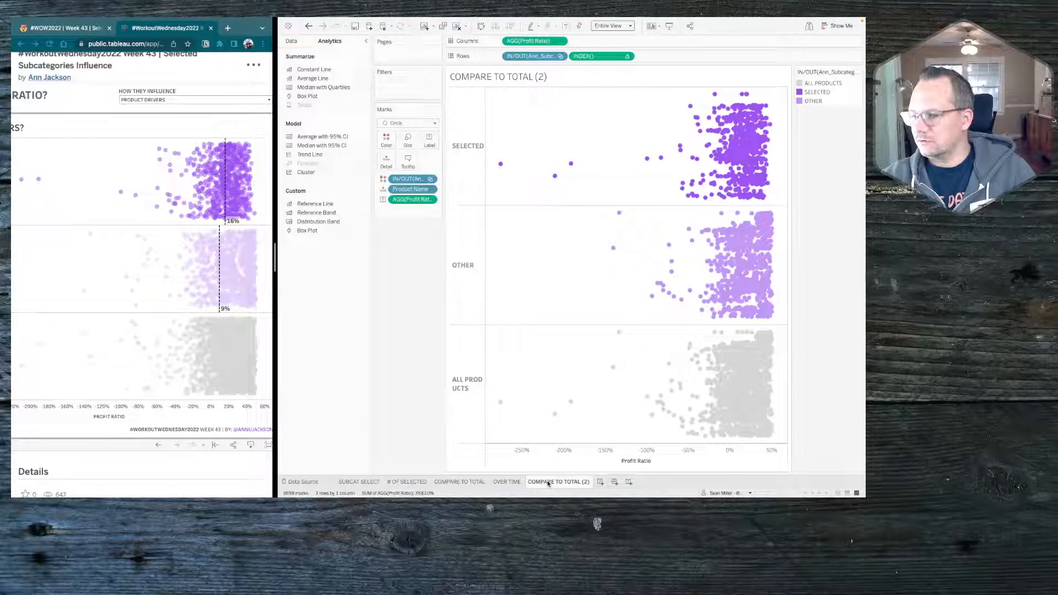
click(291, 40)
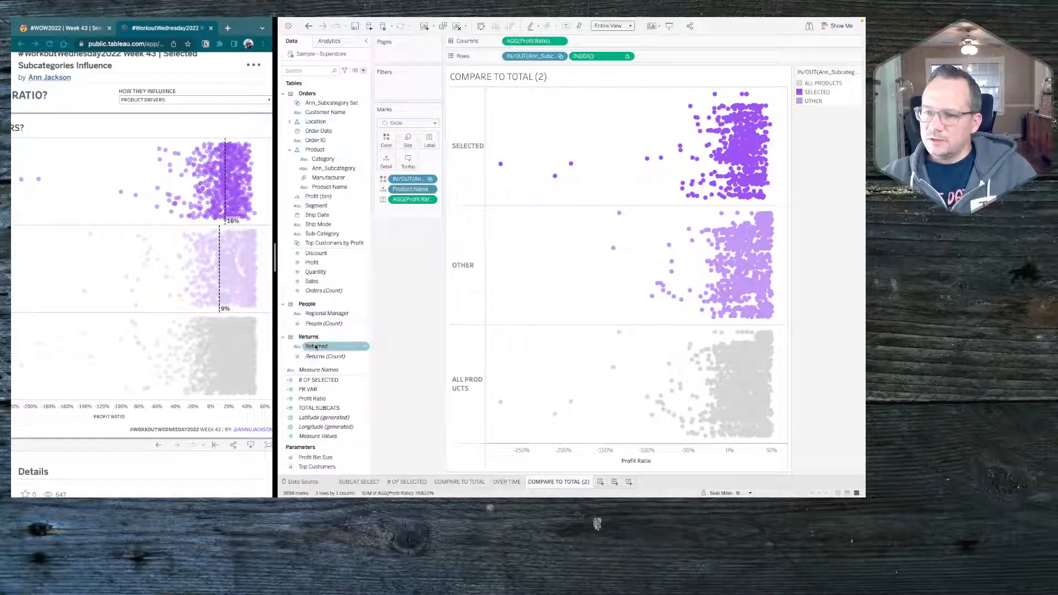
mouse_move(312, 398)
mouse_down()
mouse_move(402, 170)
mouse_move(386, 168)
mouse_move(309, 417)
mouse_up()
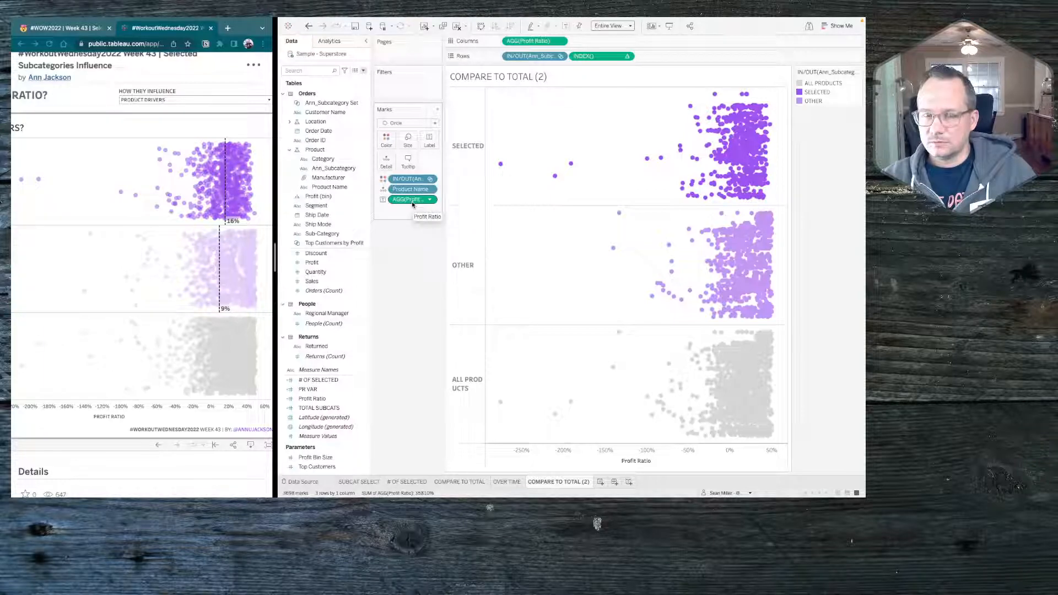
Step: Try an Average Line per pane on Profit Ratio, check its values for the SELECTED and OTHER rows, and remove it
click(331, 41)
drag(318, 80, 560, 135)
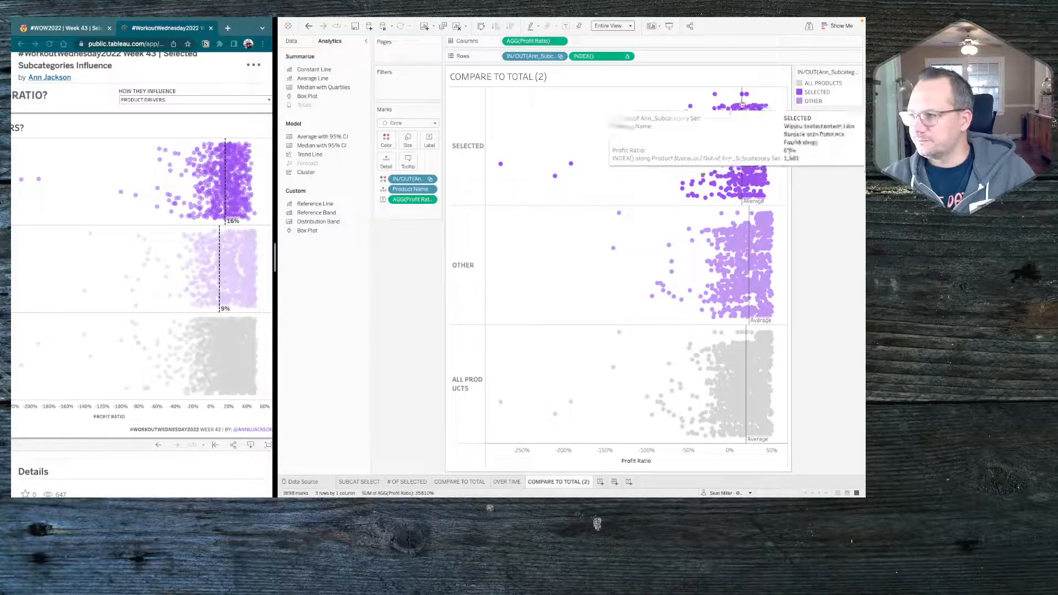
click(742, 102)
key(Escape)
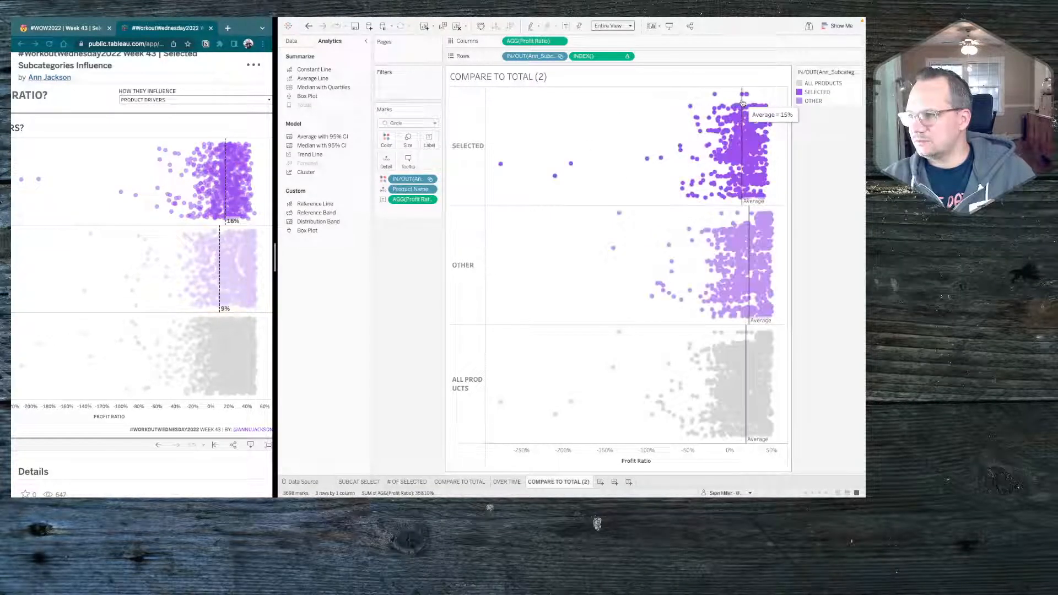
mouse_move(748, 220)
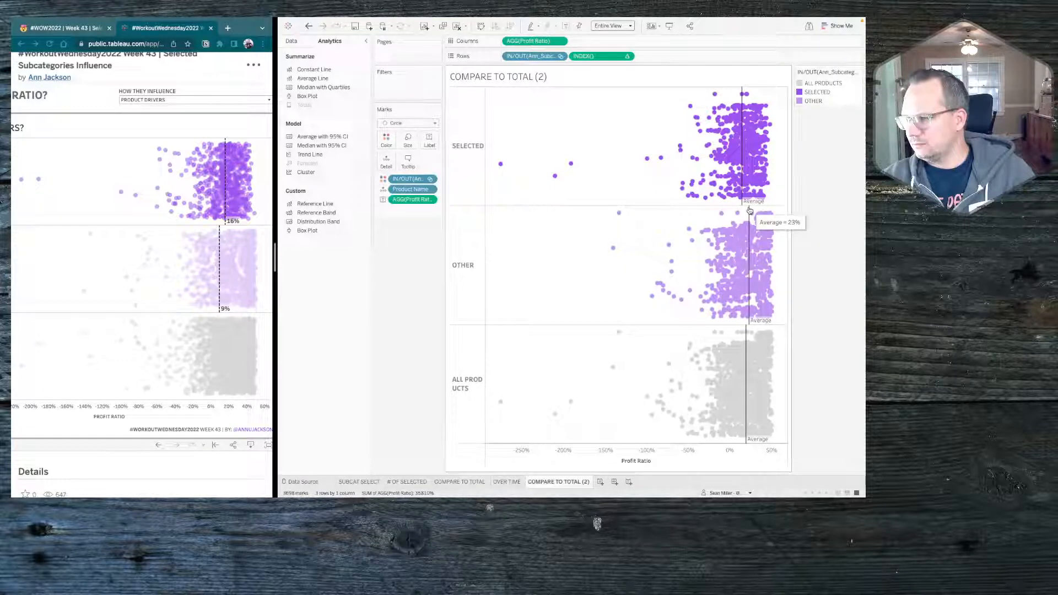
drag(748, 218, 390, 289)
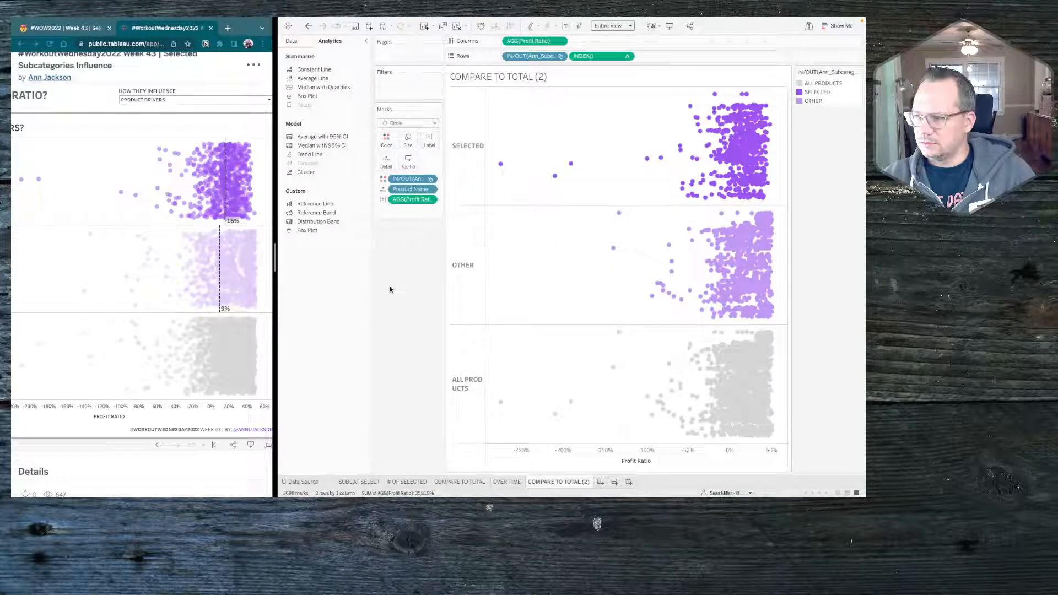
click(302, 44)
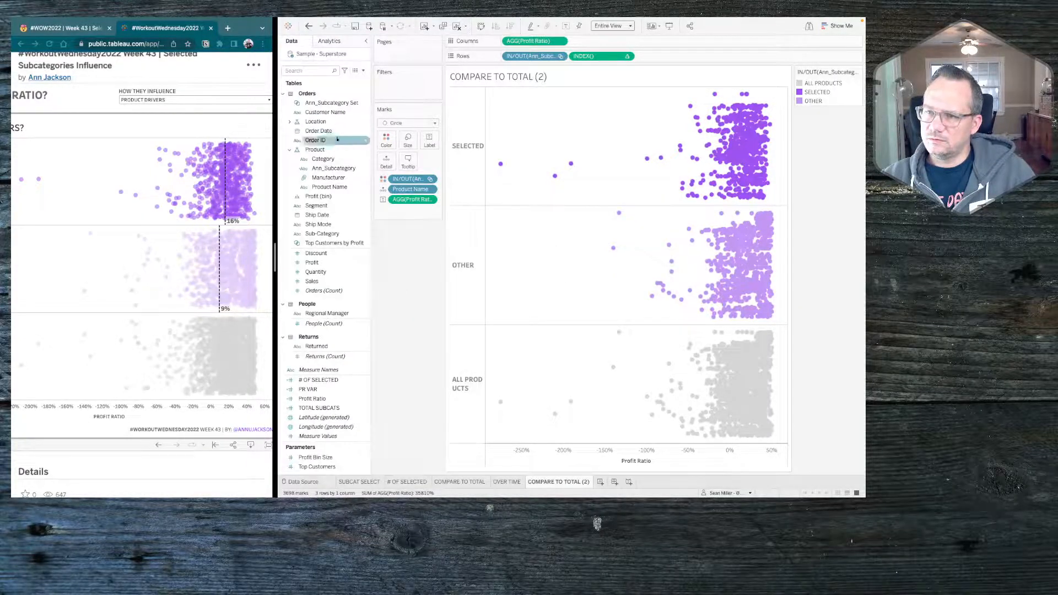
click(363, 72)
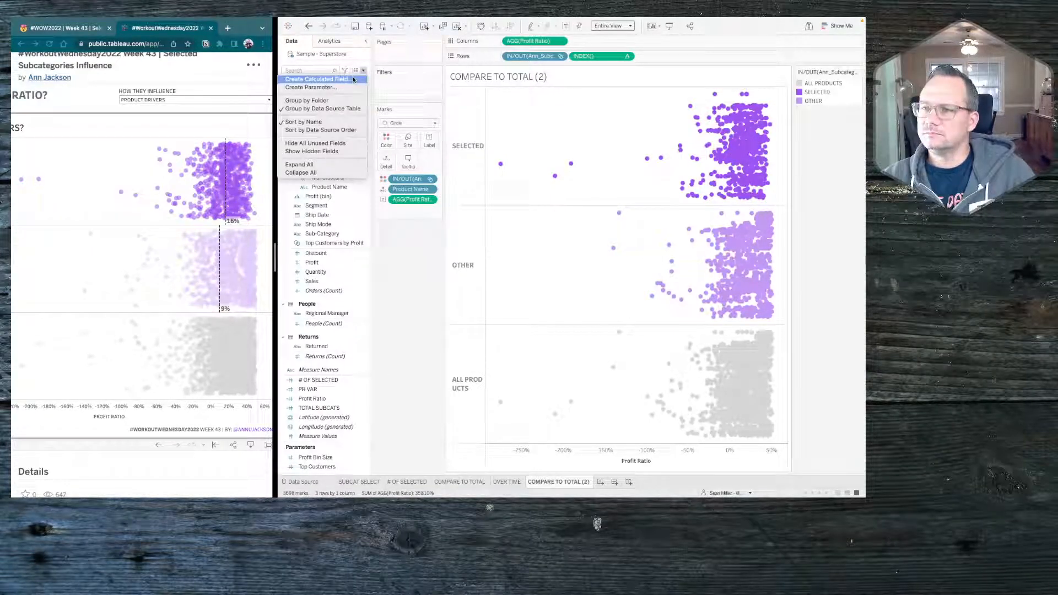
click(308, 79)
click(537, 241)
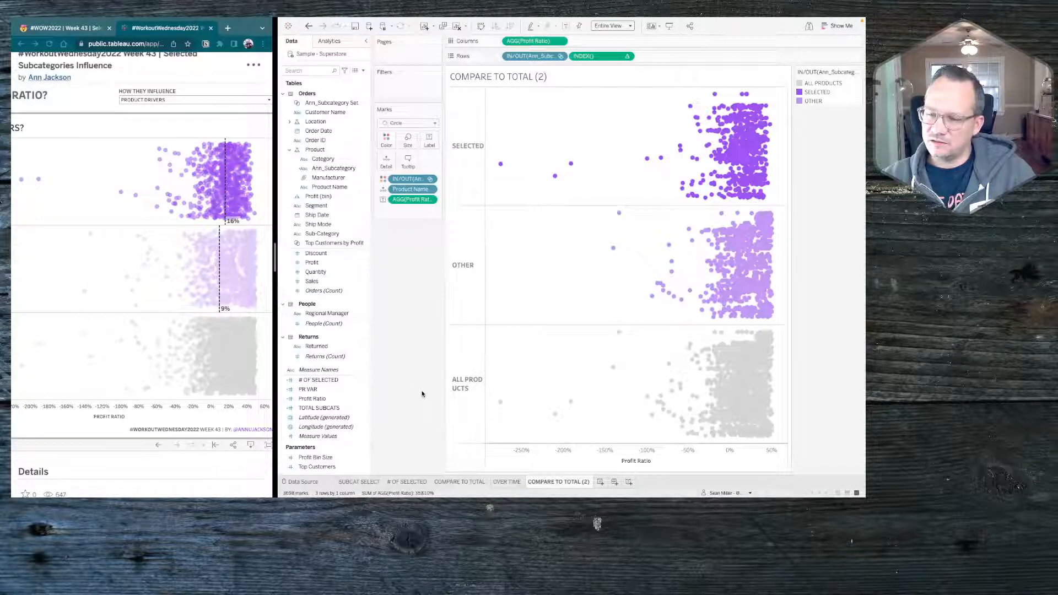
Step: Recheck the COMPARE TO TOTAL bars, then try a per-pane Profit Ratio reference line on COMPARE TO TOTAL (2) once more and remove it
click(460, 481)
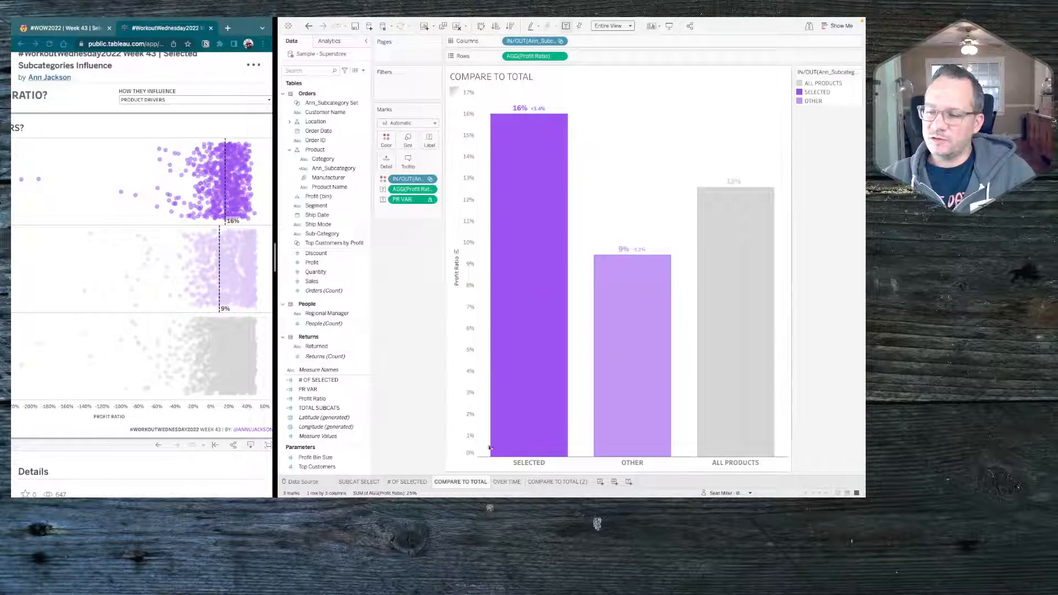
click(551, 482)
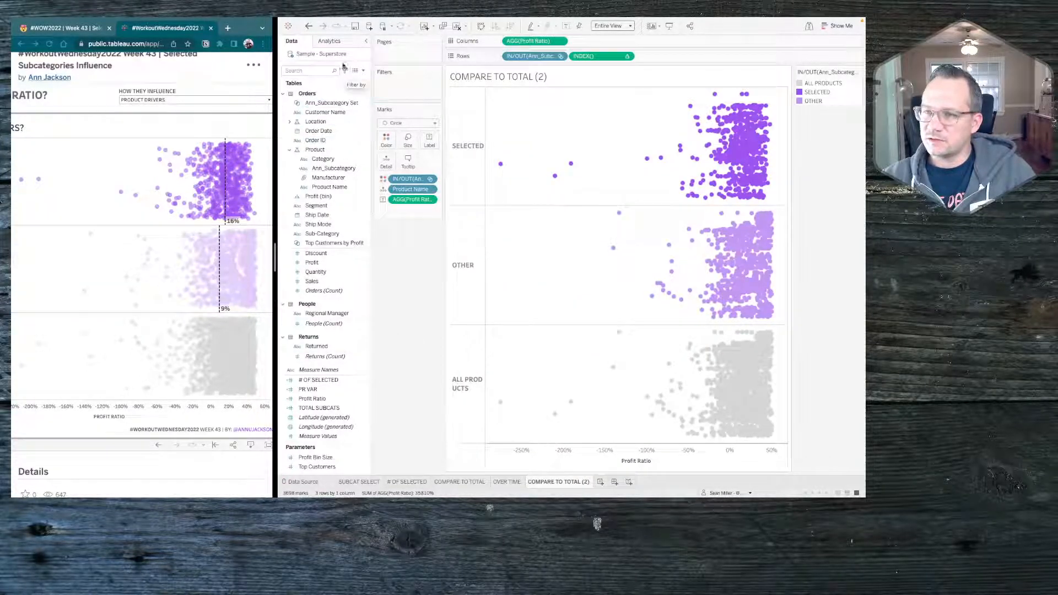
click(329, 42)
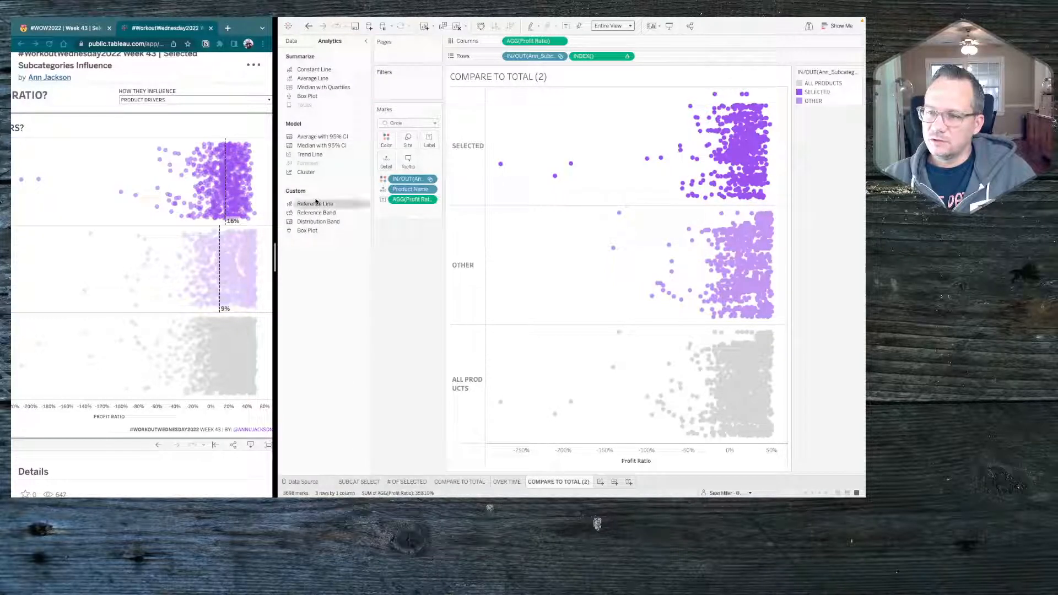
drag(314, 204, 558, 132)
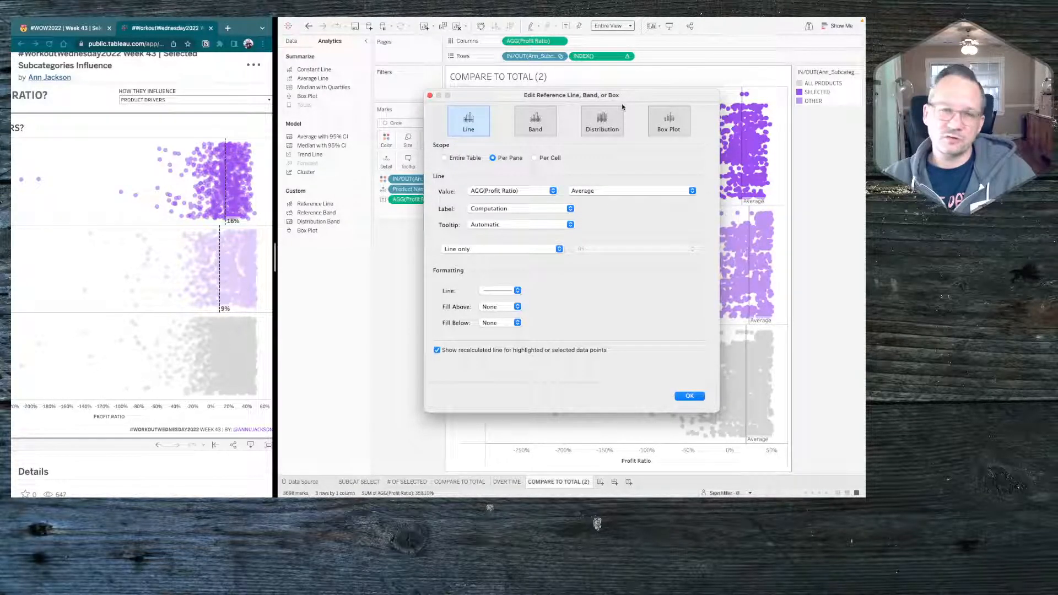
drag(628, 102, 533, 202)
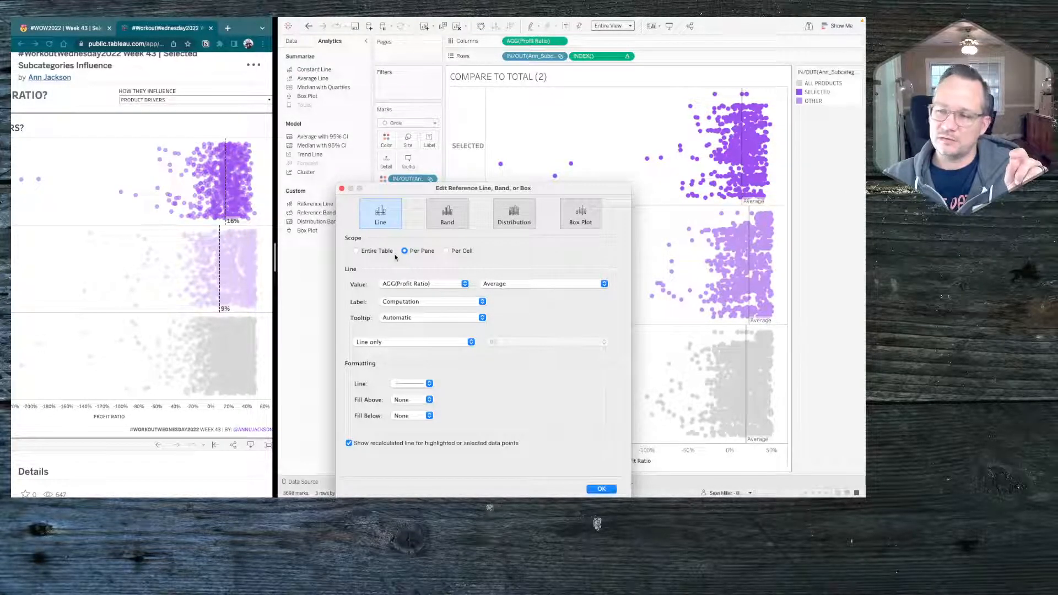
click(341, 188)
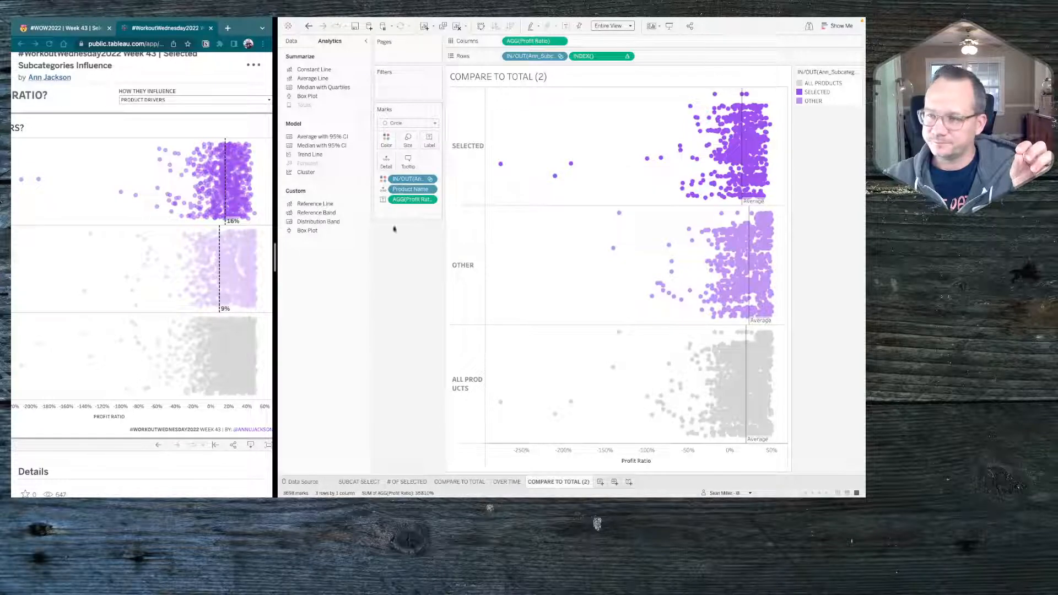
mouse_move(742, 103)
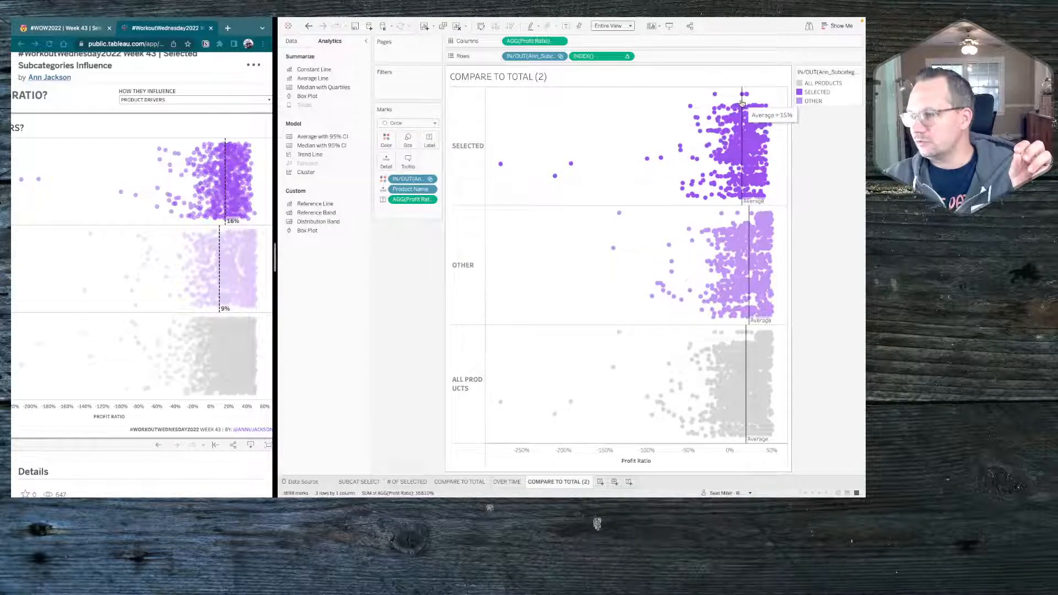
drag(742, 103, 402, 255)
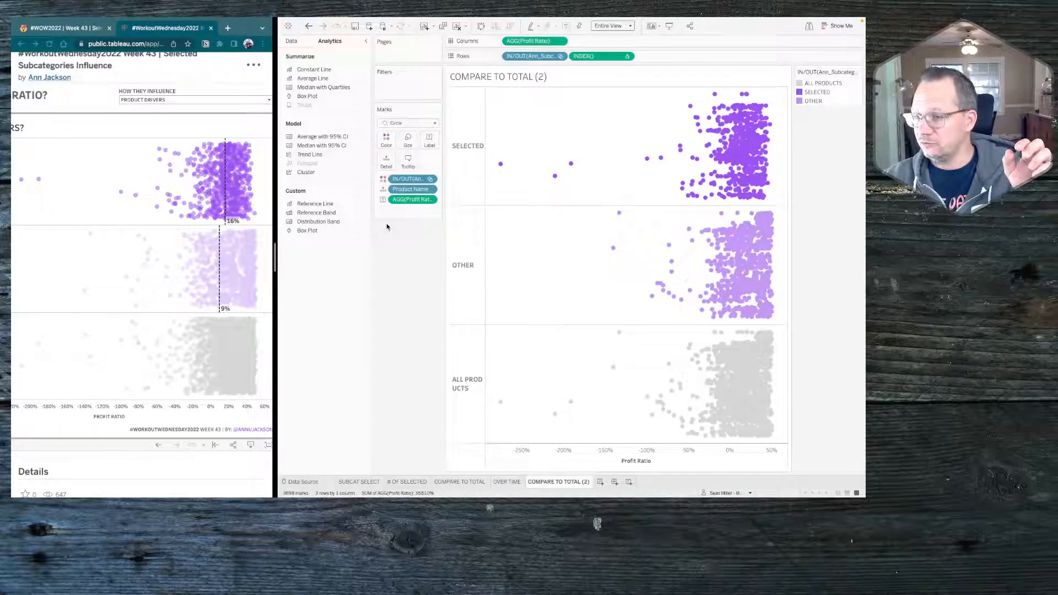
Step: Start a new calculated field with the formula WINDOW_AVG([Profit Ratio])
click(291, 41)
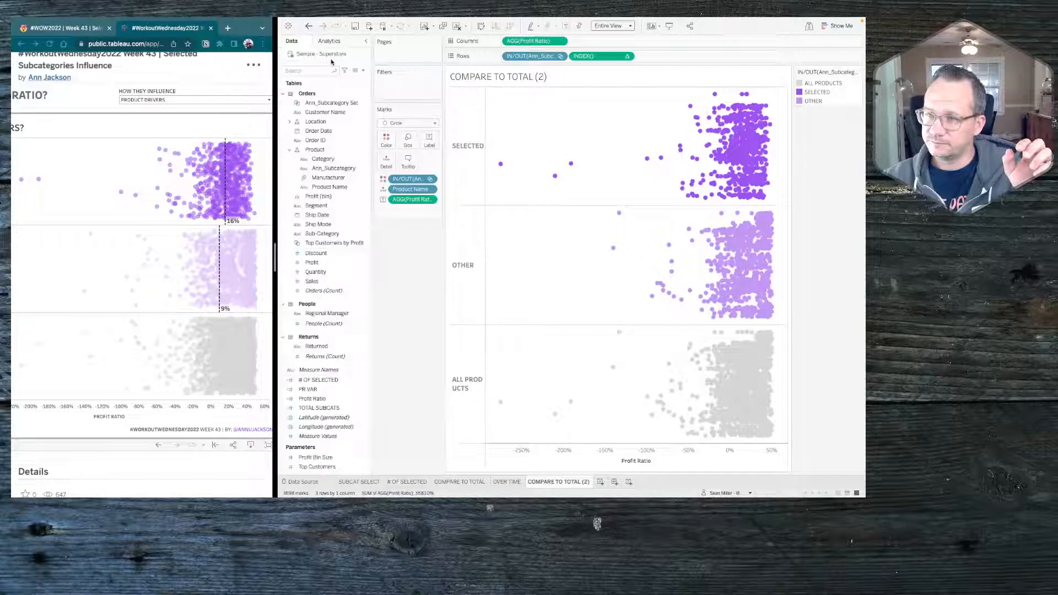
click(363, 71)
click(341, 80)
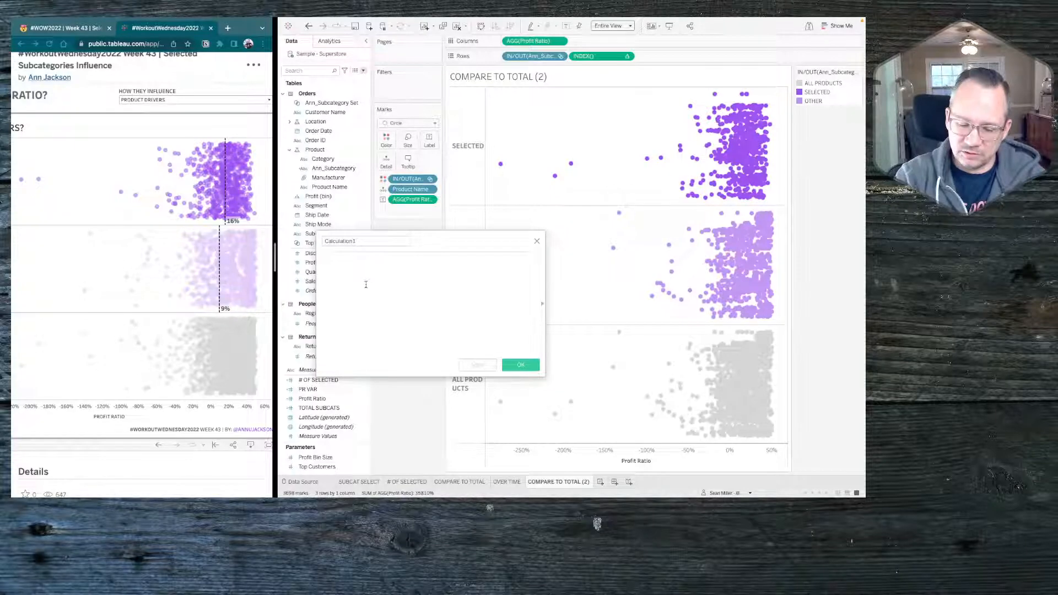
text(WINDOW)
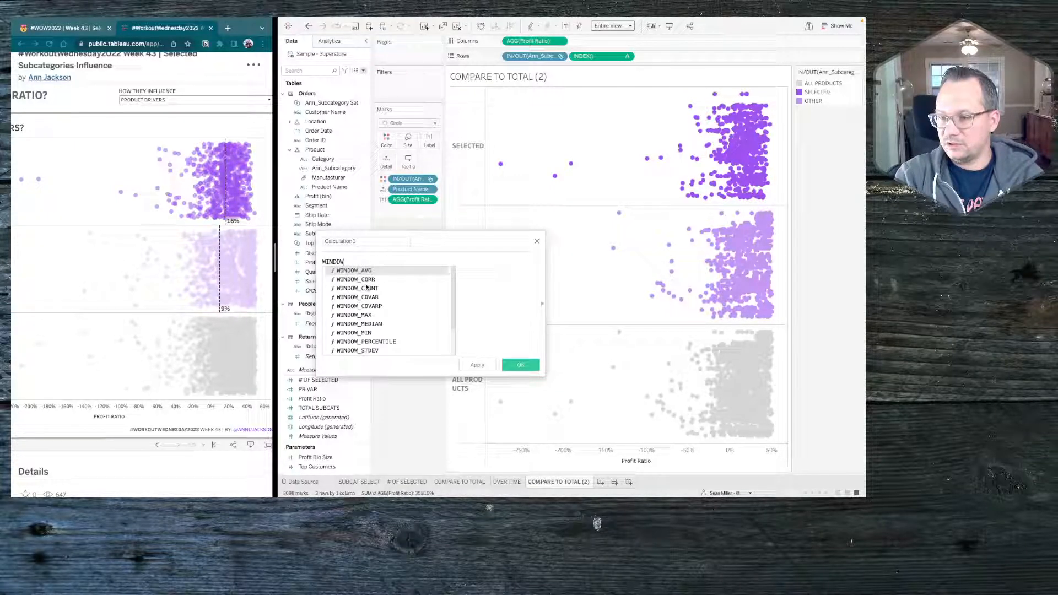
key(Return)
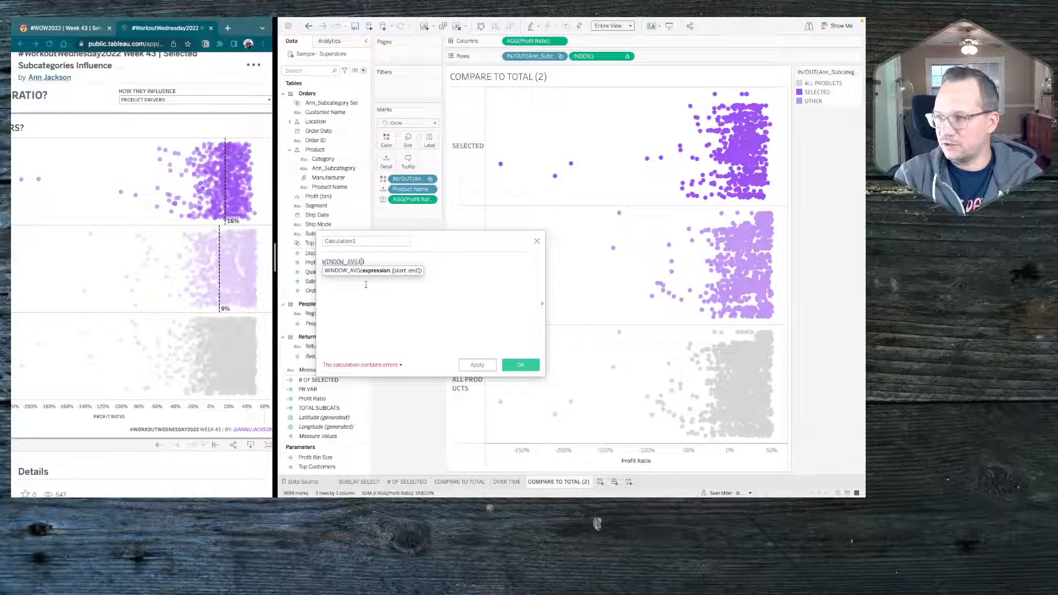
text(PROF)
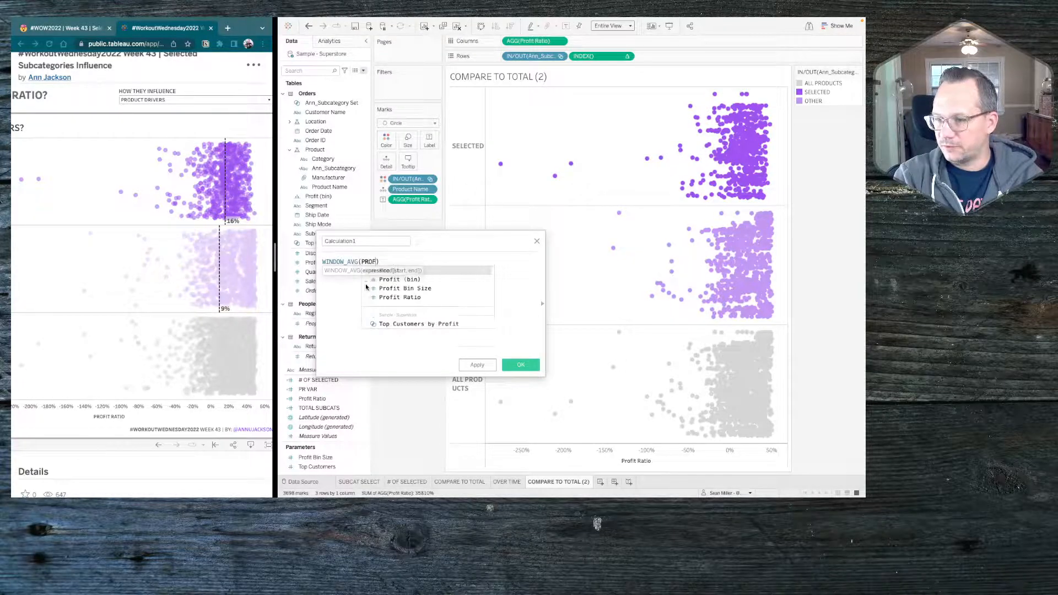
key(Down)
key(Down)
key(Down)
key(Return)
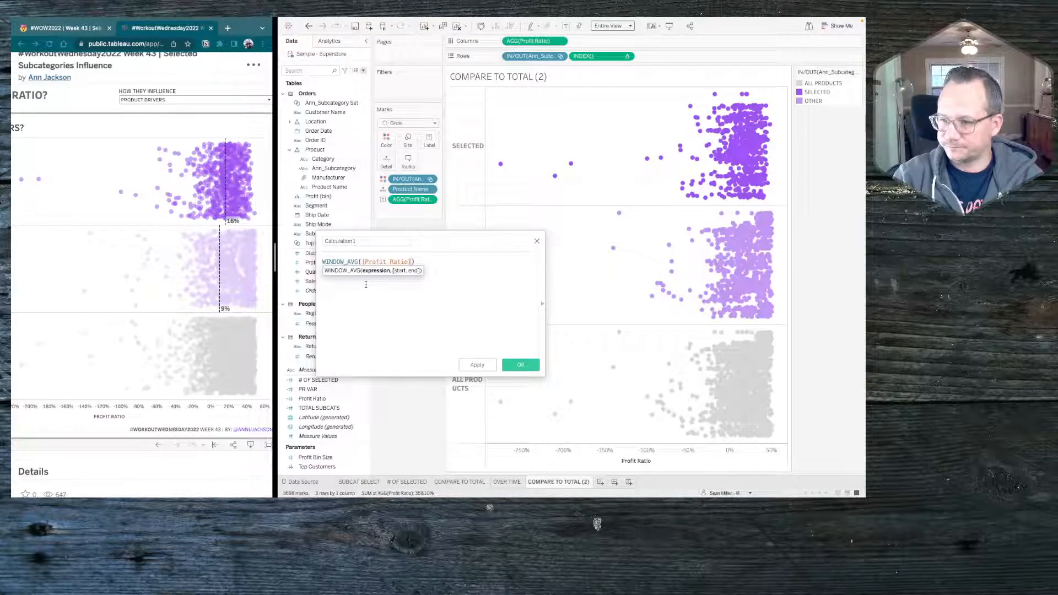
Step: Name the window-average calculation PR REF and save it
click(357, 242)
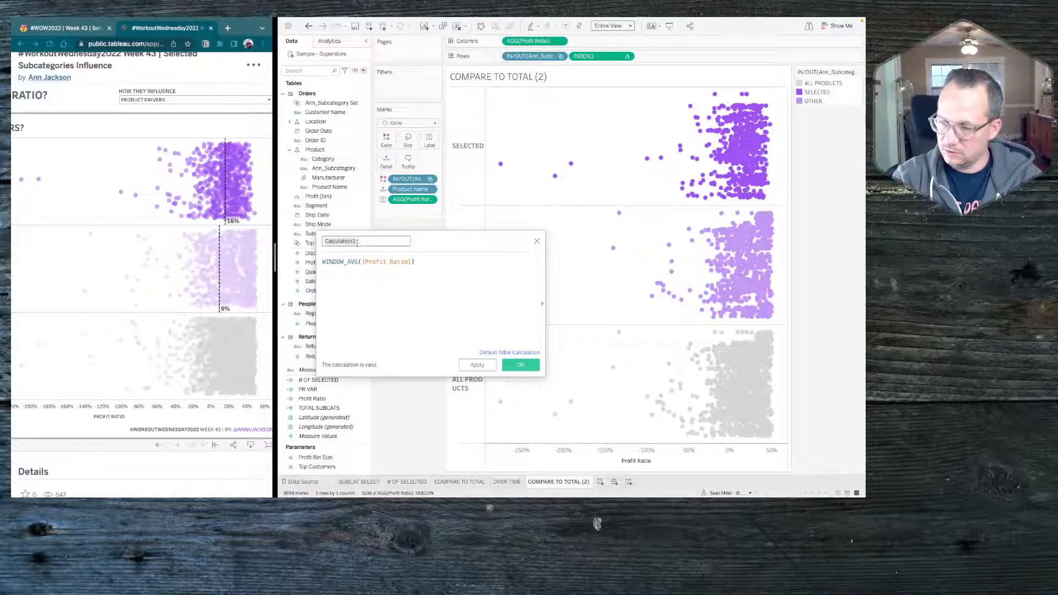
text(PR REF)
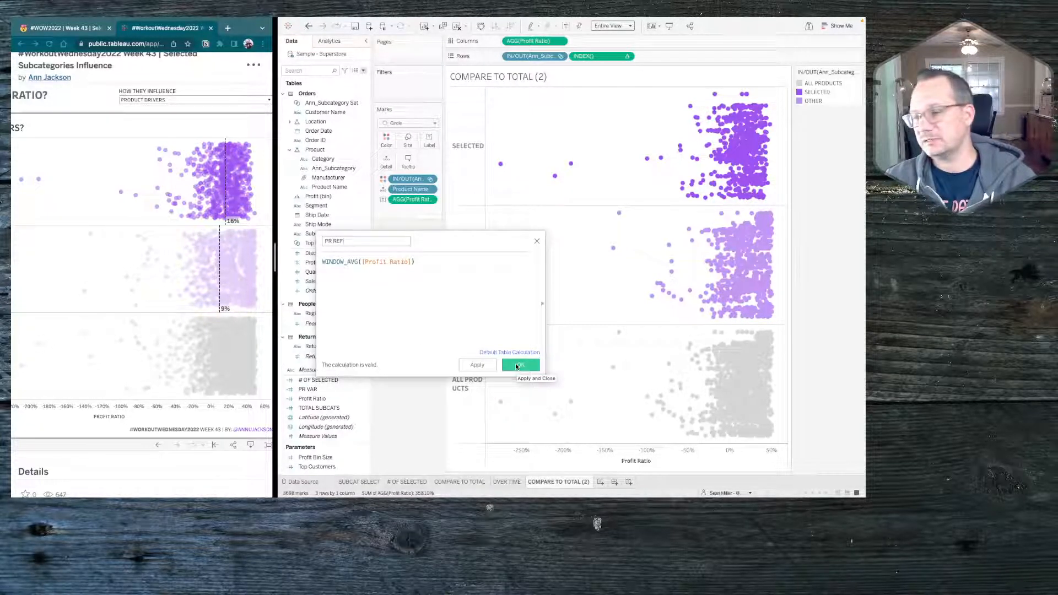
click(518, 366)
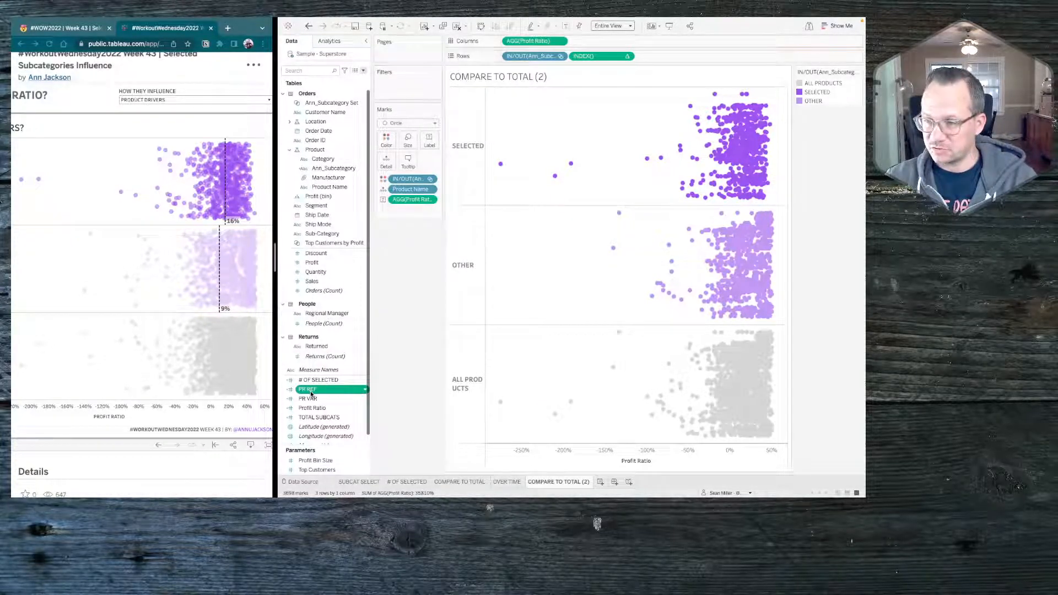
Step: Add PR REF to the circle marks as Detail and set its table calculation to compute using Specific Dimensions
drag(308, 389, 381, 209)
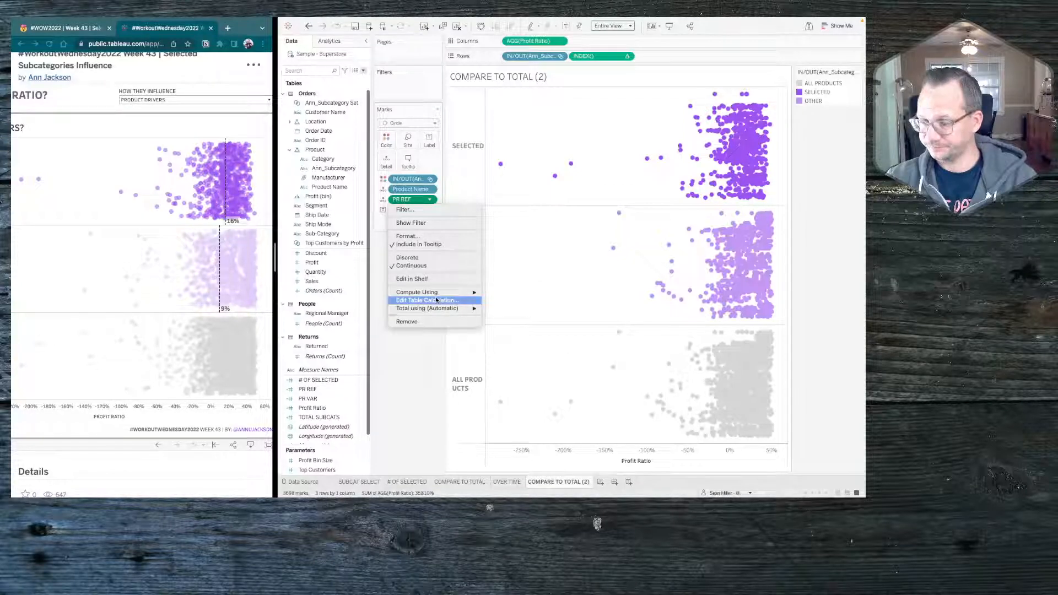
mouse_move(429, 295)
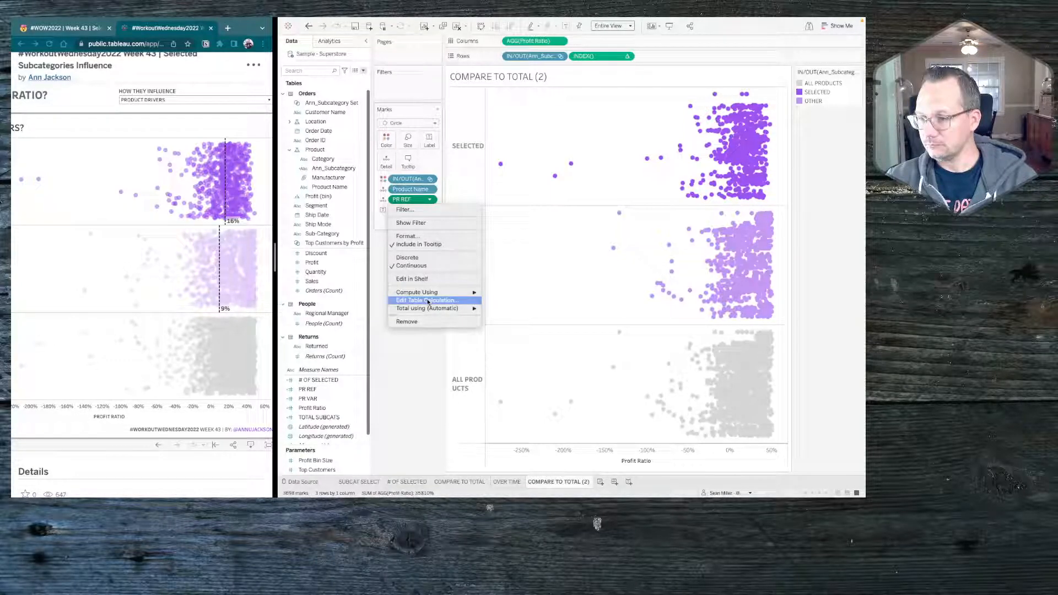
click(413, 302)
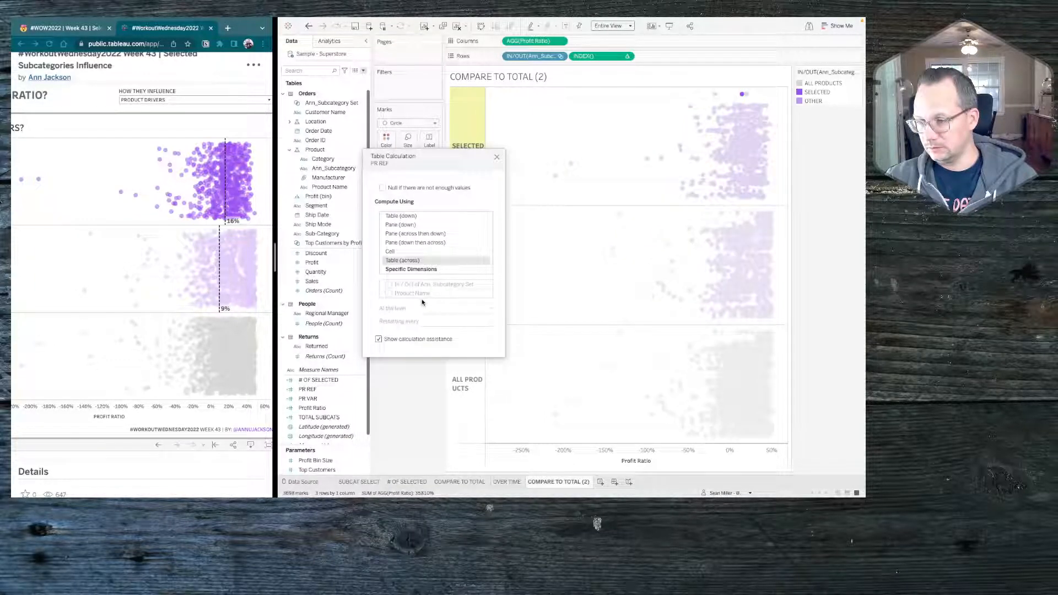
click(416, 270)
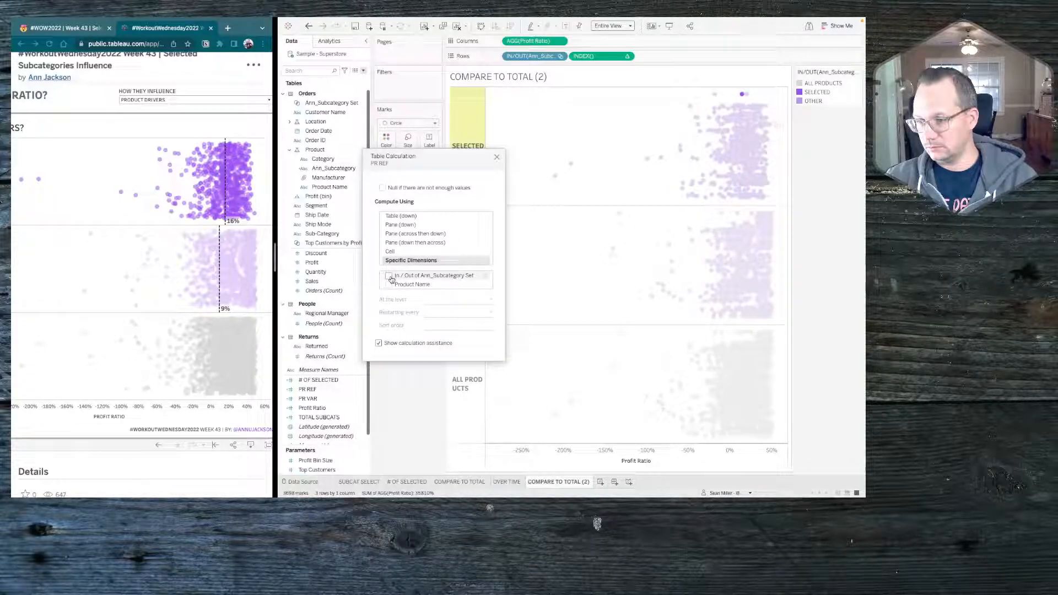
click(497, 157)
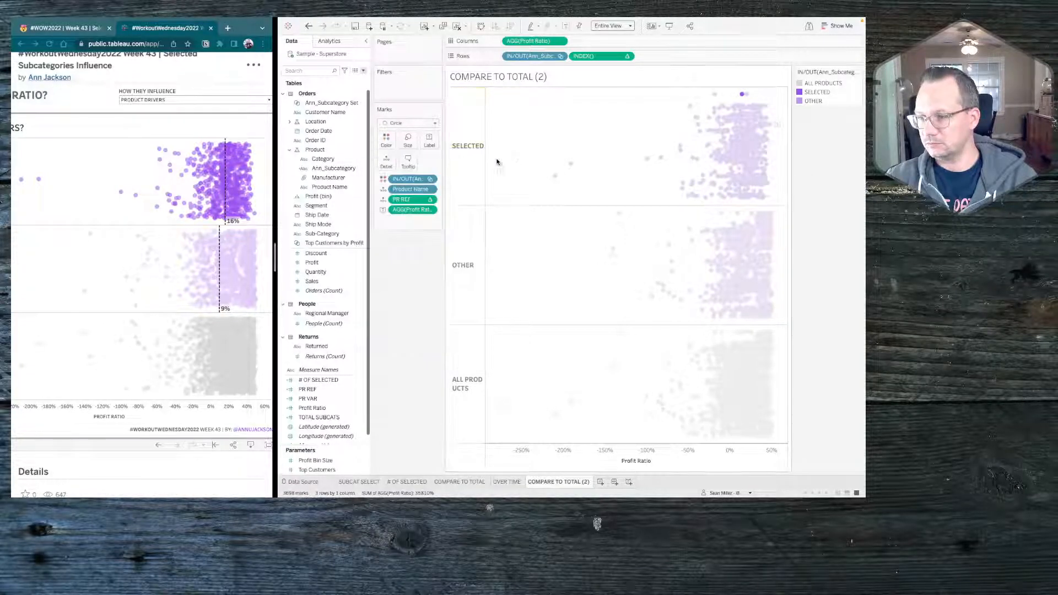
Step: Include In / Out of Ann_Subcategory Set among the specific dimensions of PR REF's table calculation
click(431, 200)
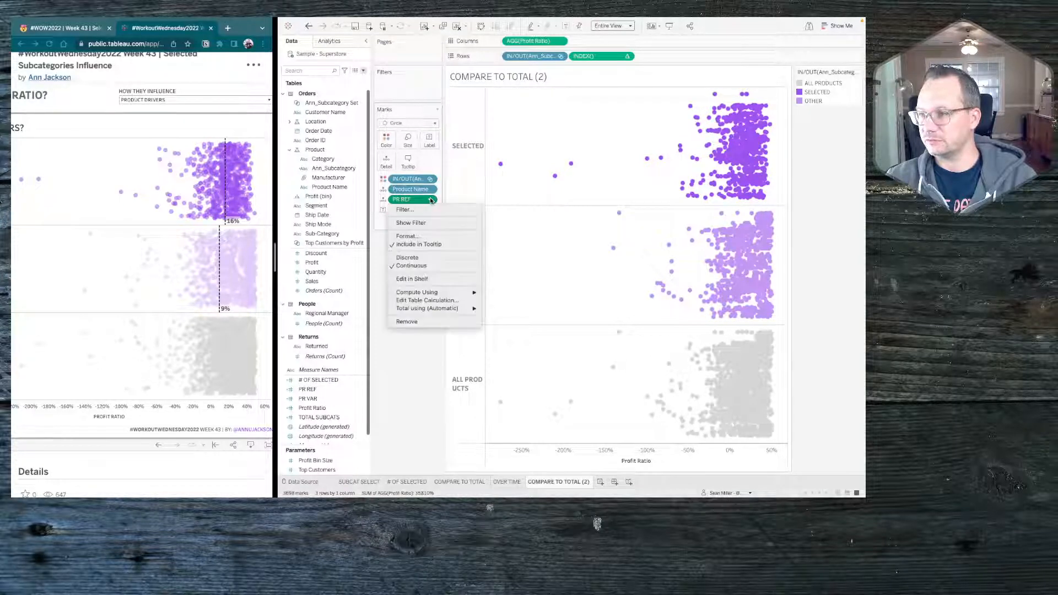
click(422, 299)
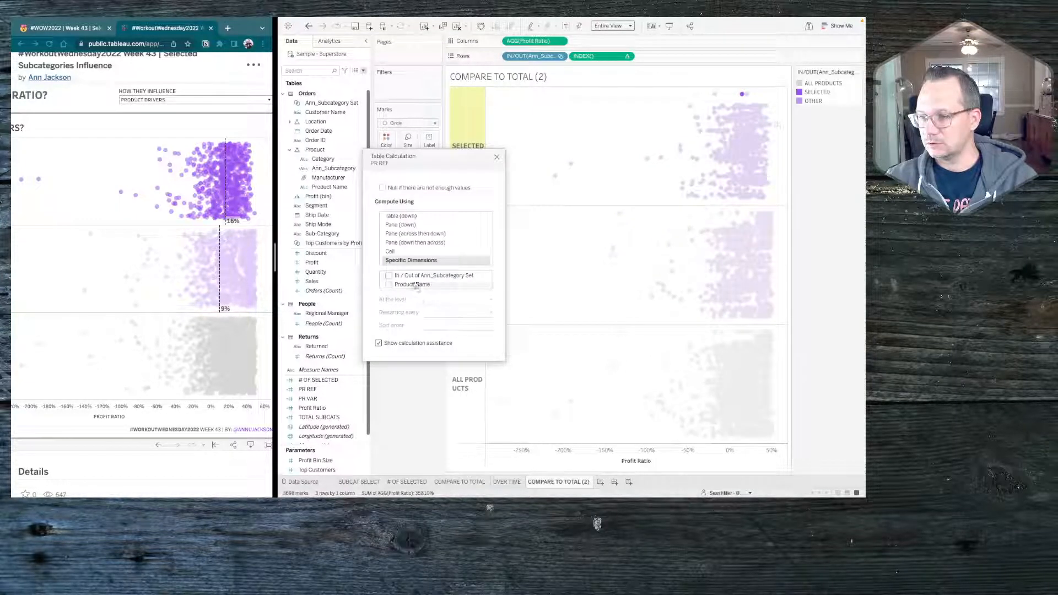
click(389, 276)
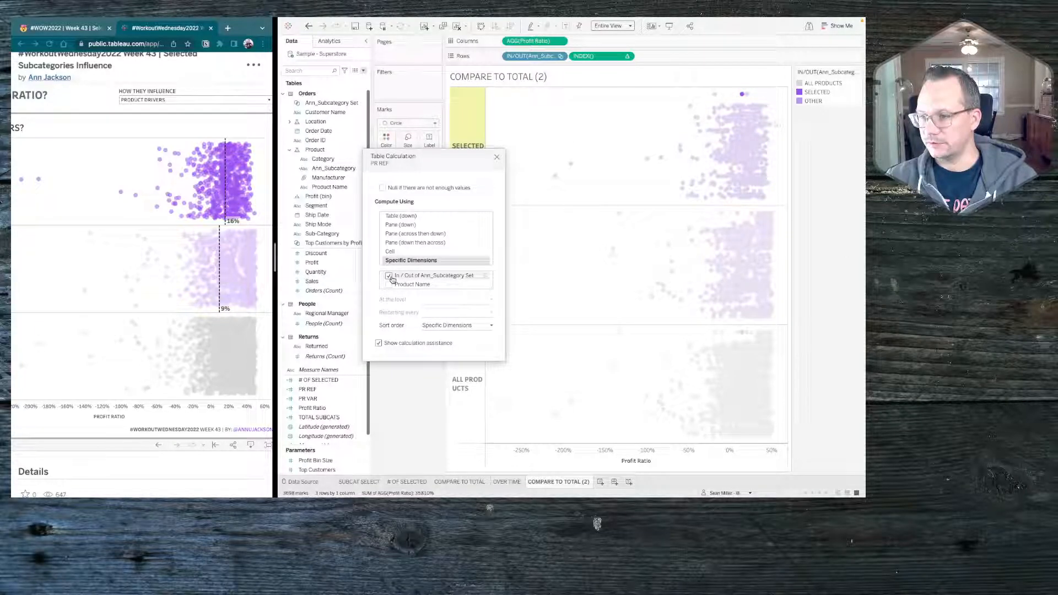
Step: Set the PR REF table calculation to compute using Product Name only, excluding In / Out of Ann_Subcategory Set
click(389, 276)
click(389, 284)
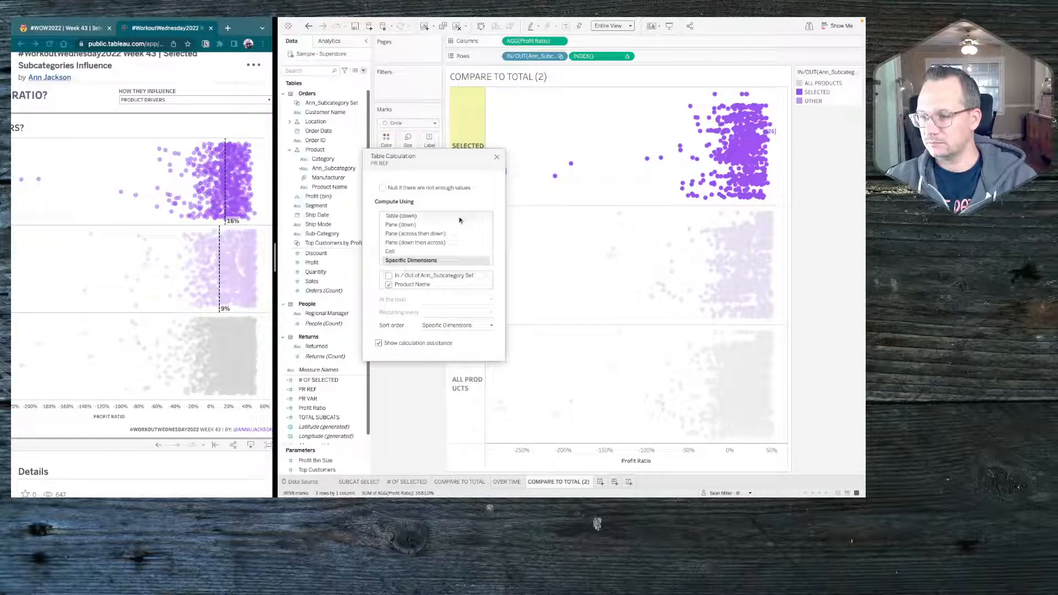
click(497, 158)
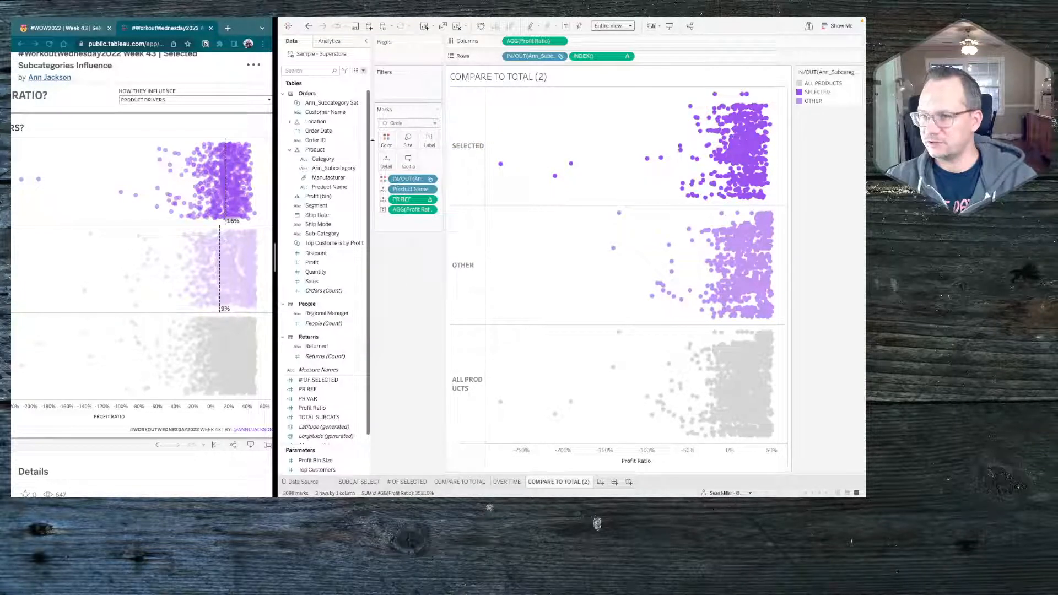
Step: Add a per-pane reference line to the Profit Ratio chart using the average of PR REF
click(329, 44)
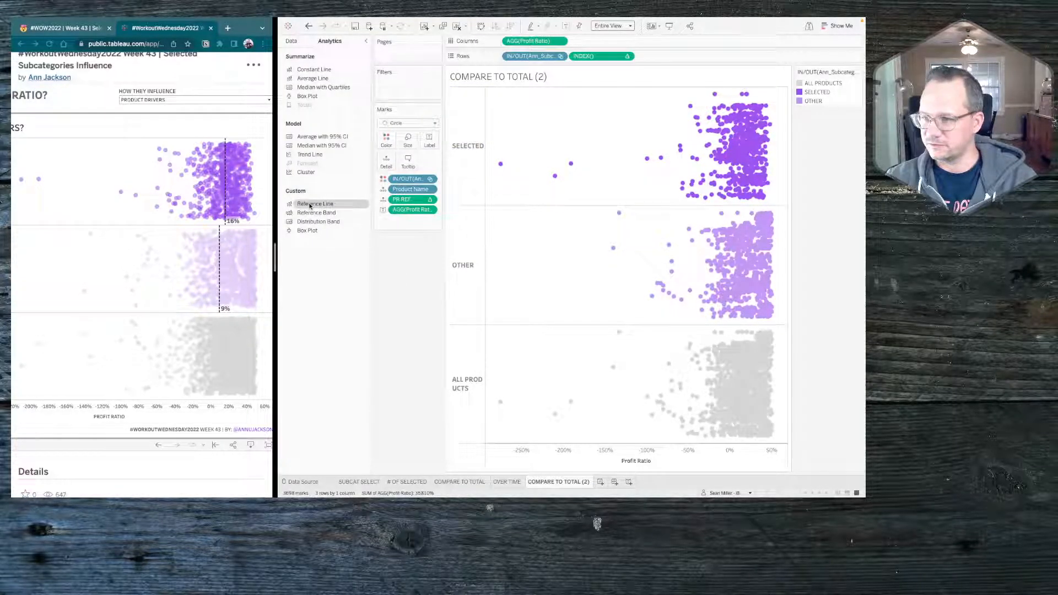
drag(310, 206, 557, 132)
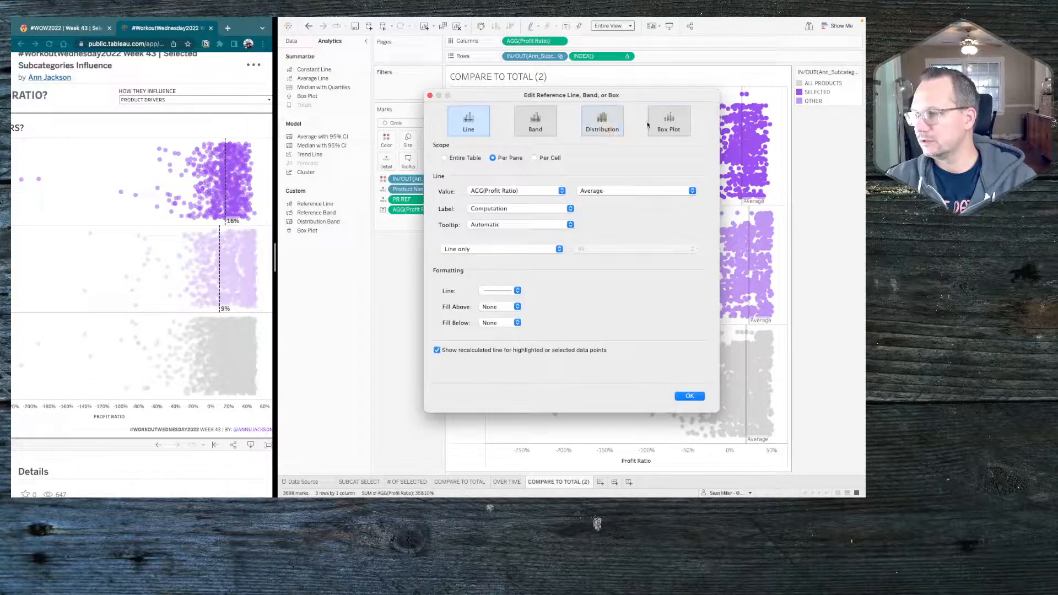
click(499, 191)
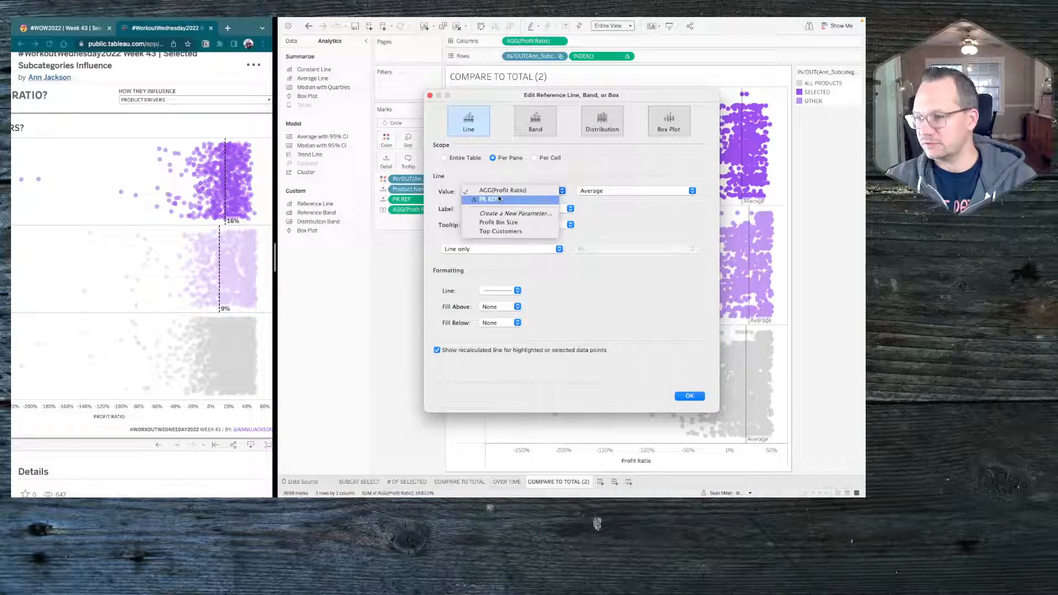
click(498, 196)
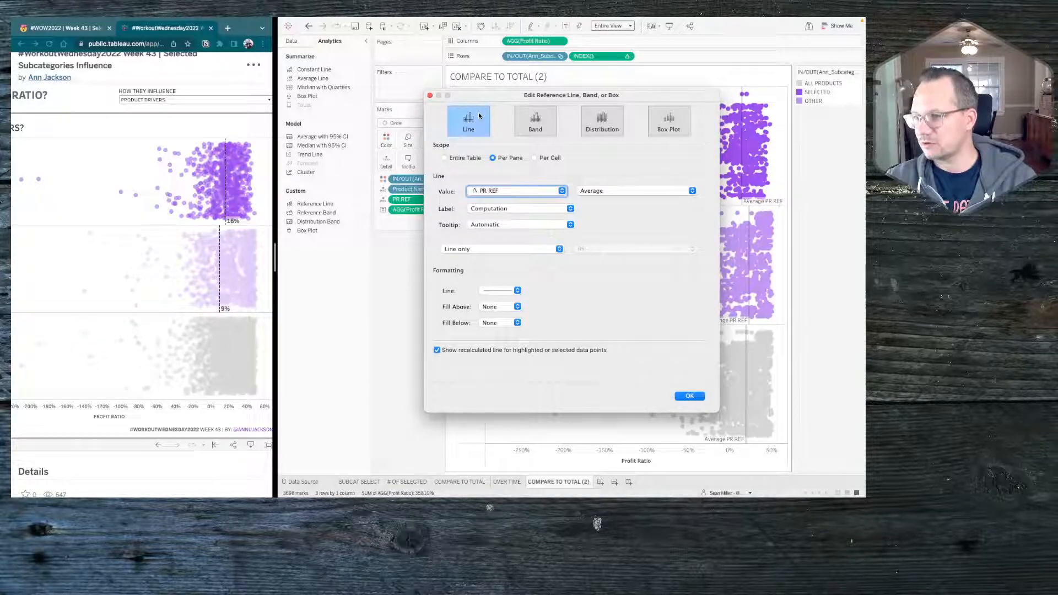
click(695, 398)
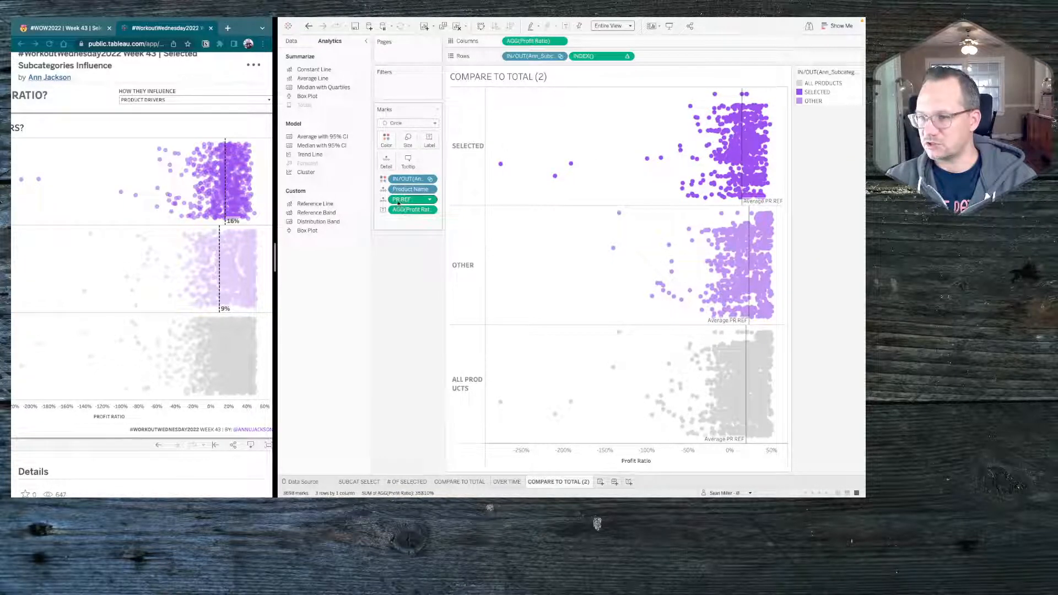
Step: Edit the PR REF calculated field, replacing its formula with the start of an LOD expression: { EXCLUDE [Product Name]:
click(299, 42)
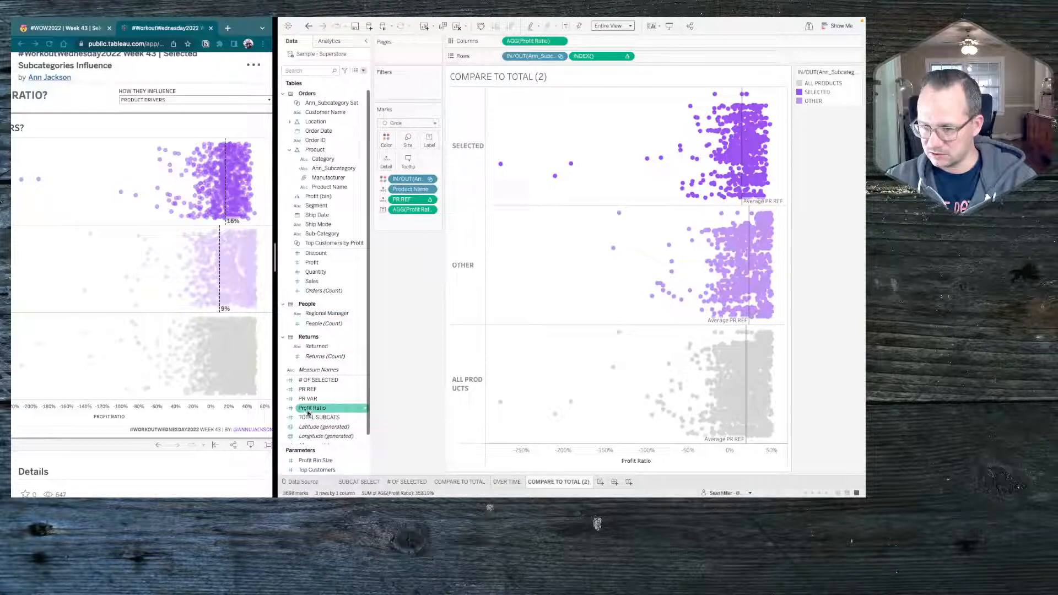
right_click(312, 391)
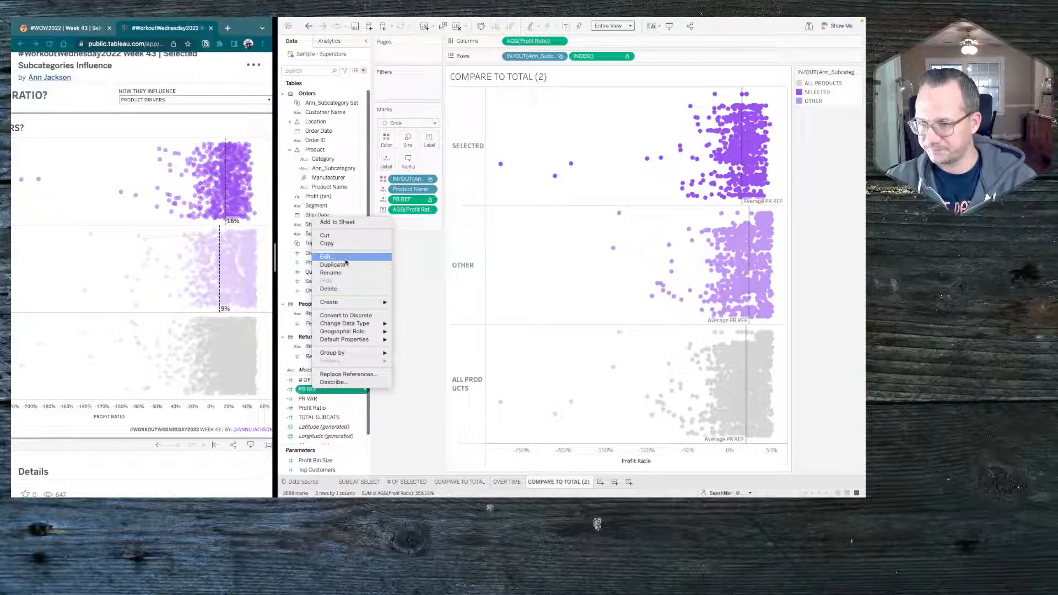
click(330, 254)
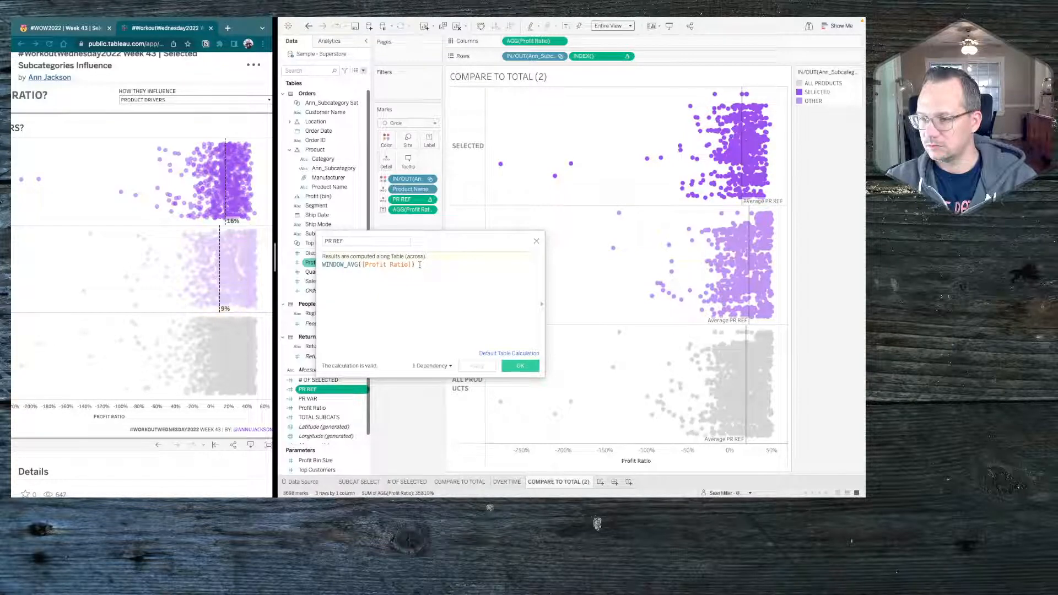
drag(419, 265, 303, 266)
text(E)
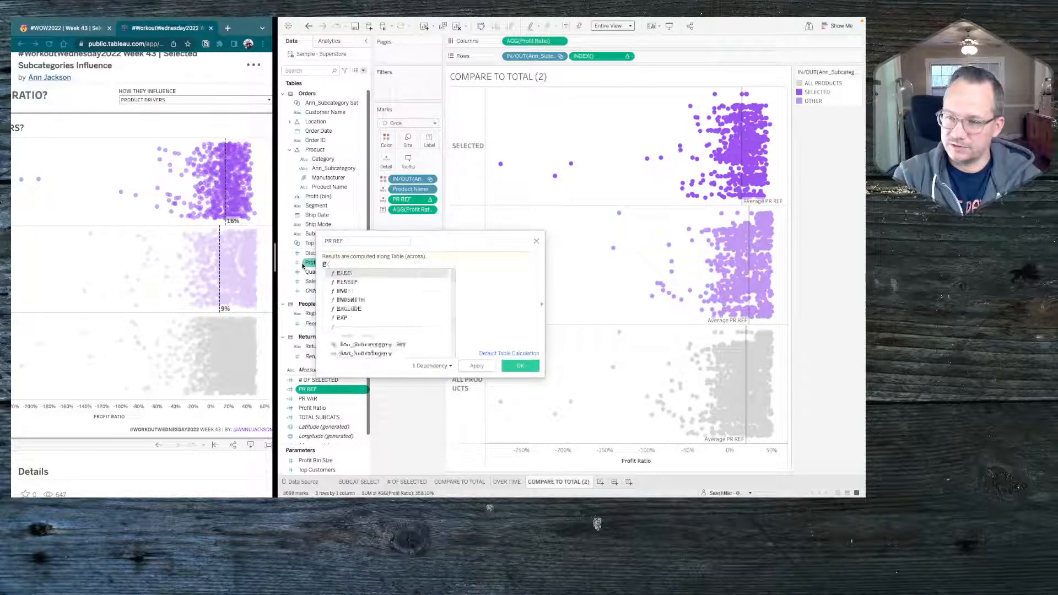
text(X)
key(Return)
text(prod)
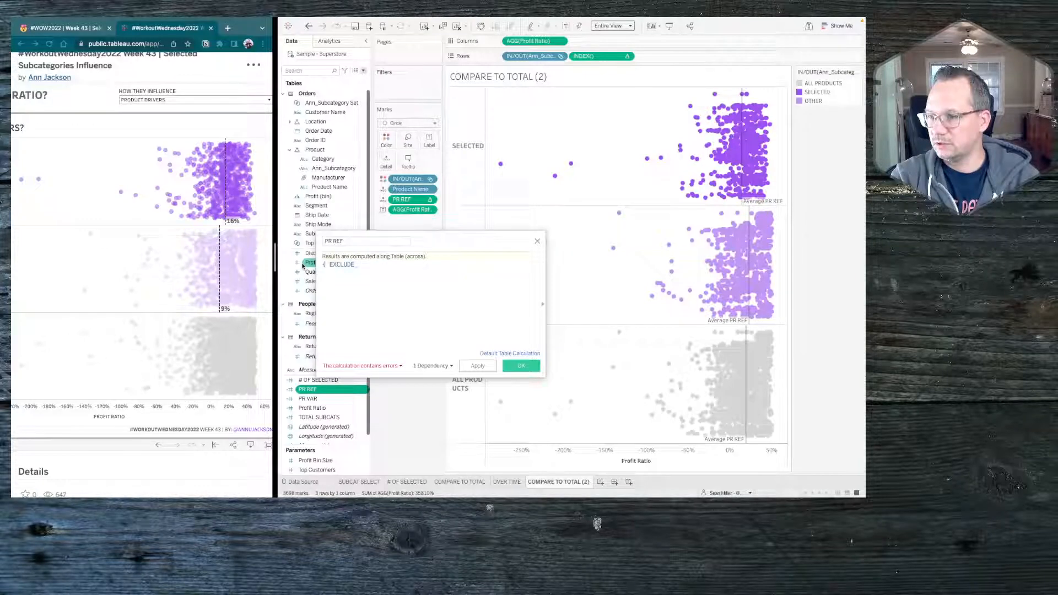
key(Return)
text(:)
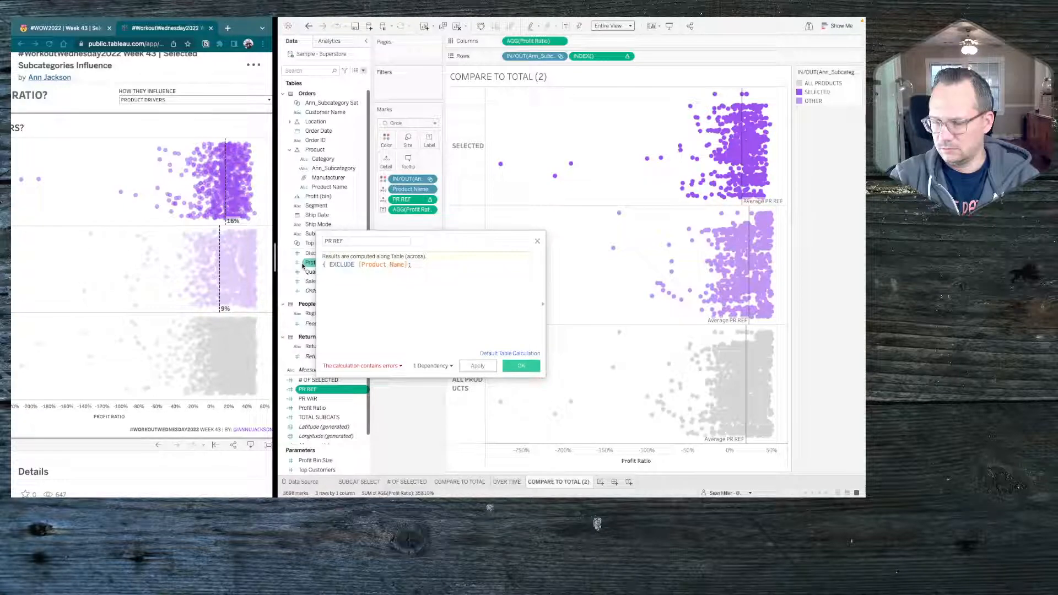
Step: Complete the EXCLUDE expression with [Profit Ratio] as its aggregate and a single closing brace
text(PROF)
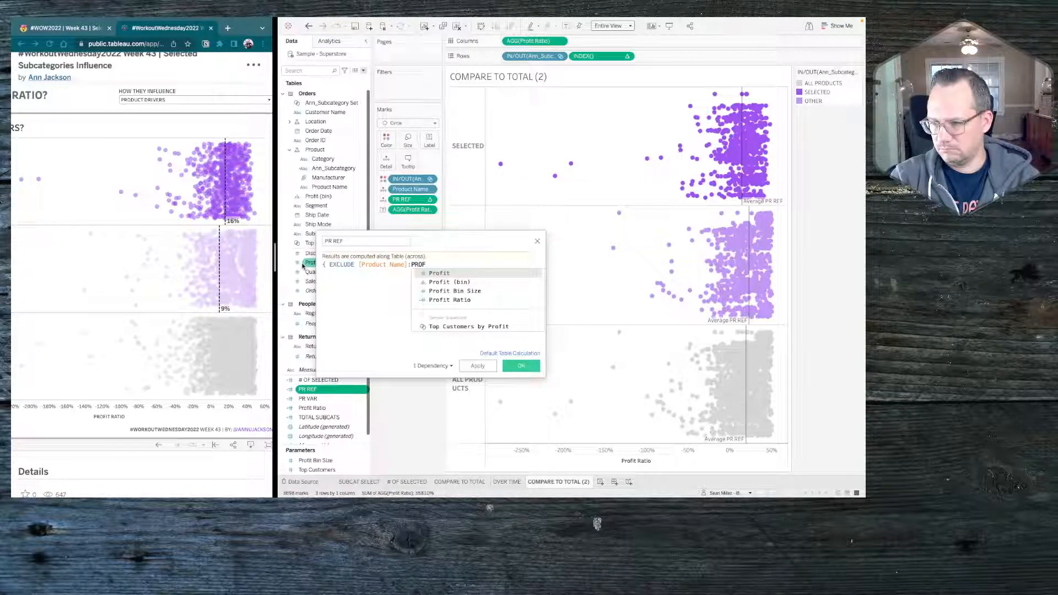
key(Down)
key(Down)
key(Down)
key(Return)
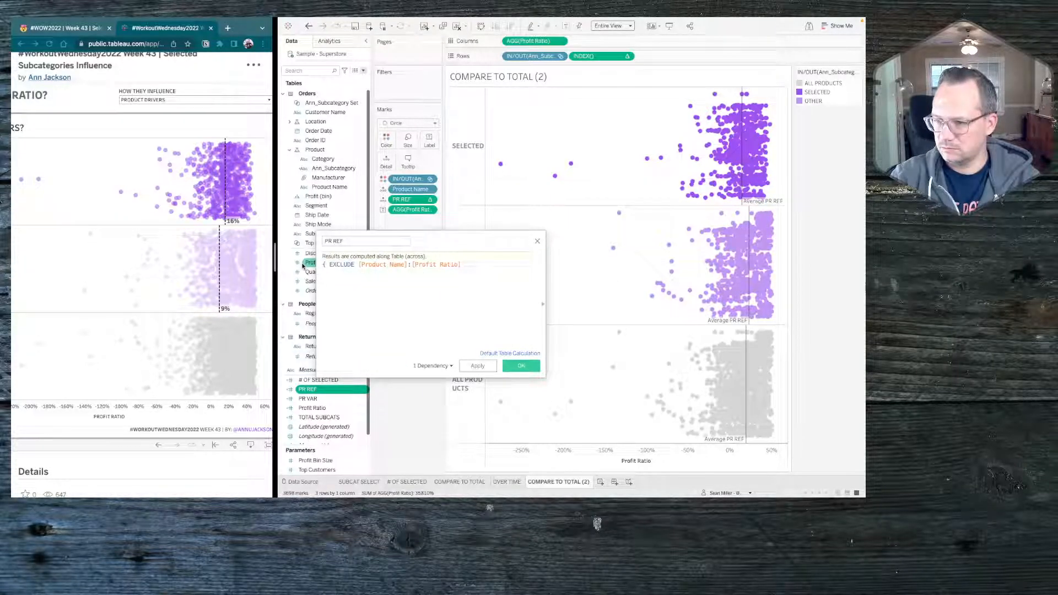
text(})
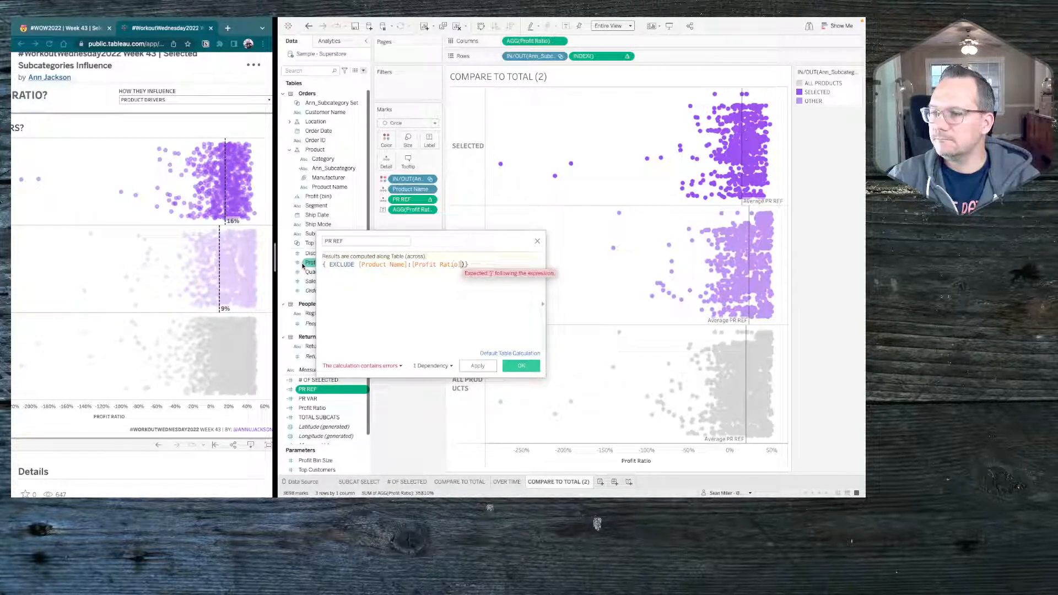
key(BackSpace)
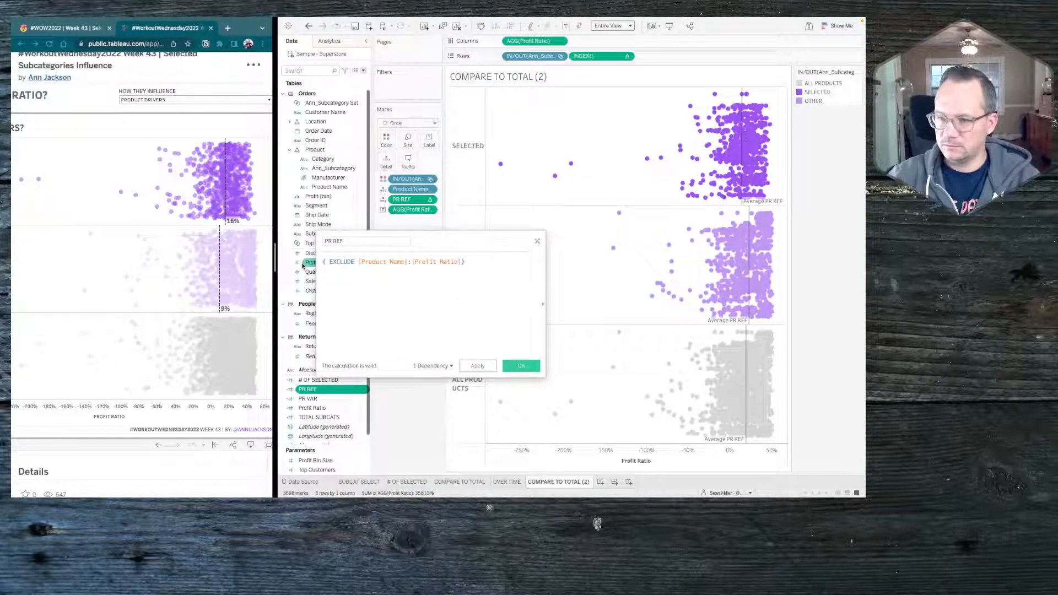
Step: Nest the EXCLUDE expression inside { FIXED [Ann_Subcategory Set]: } in the PR REF formula
key(Return)
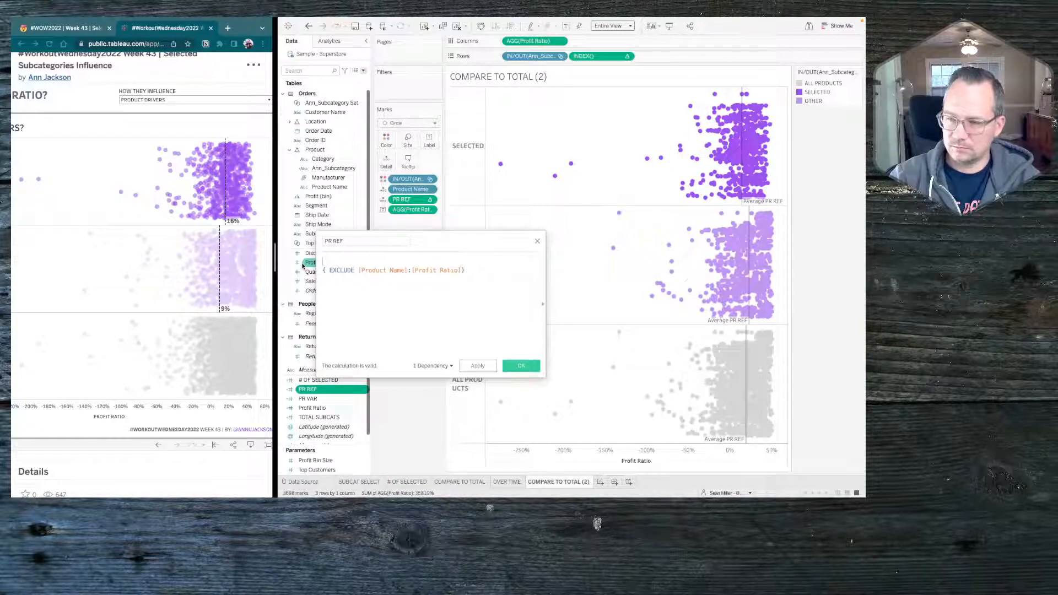
text({ FIXED )
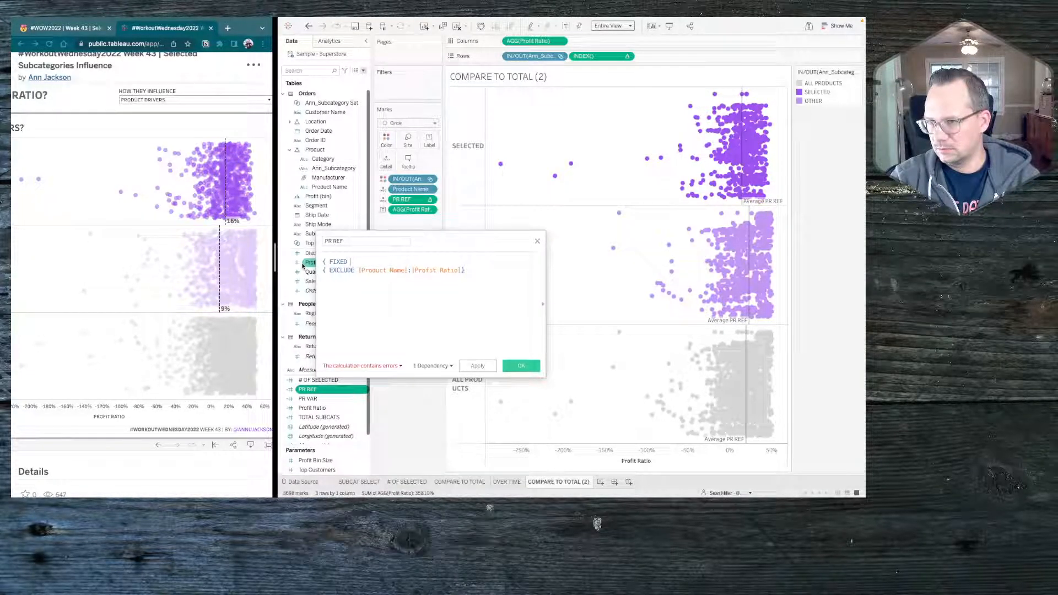
text(ANN)
key(Down)
key(Return)
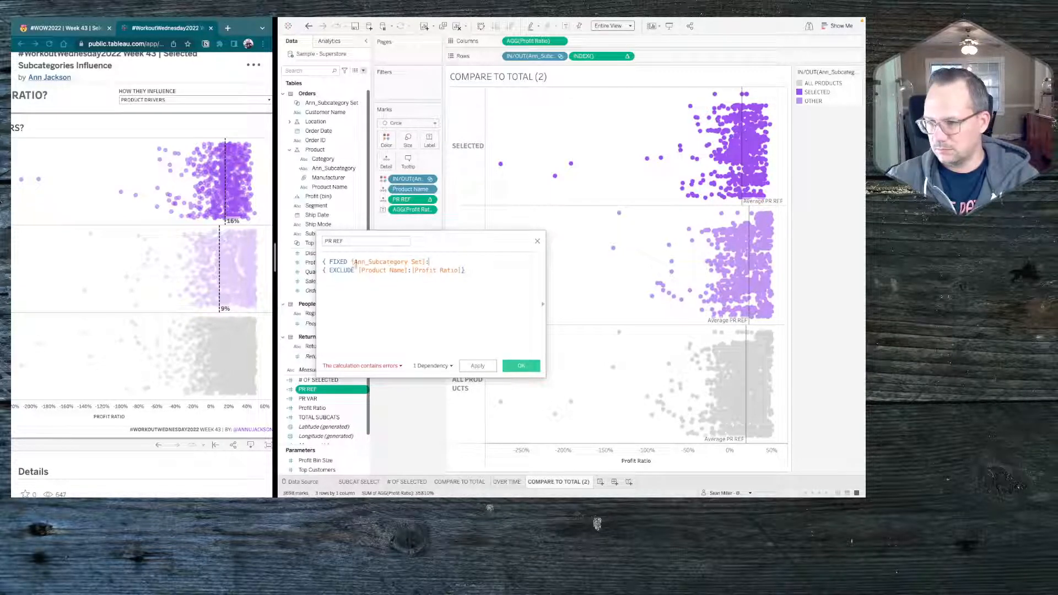
click(470, 272)
text(})
key(BackSpace)
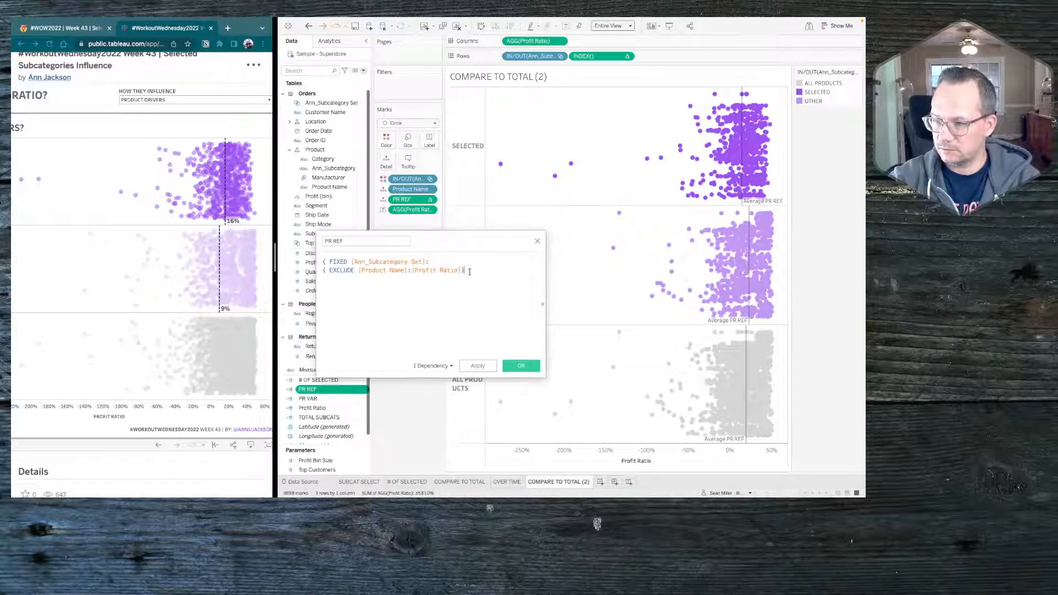
text(})
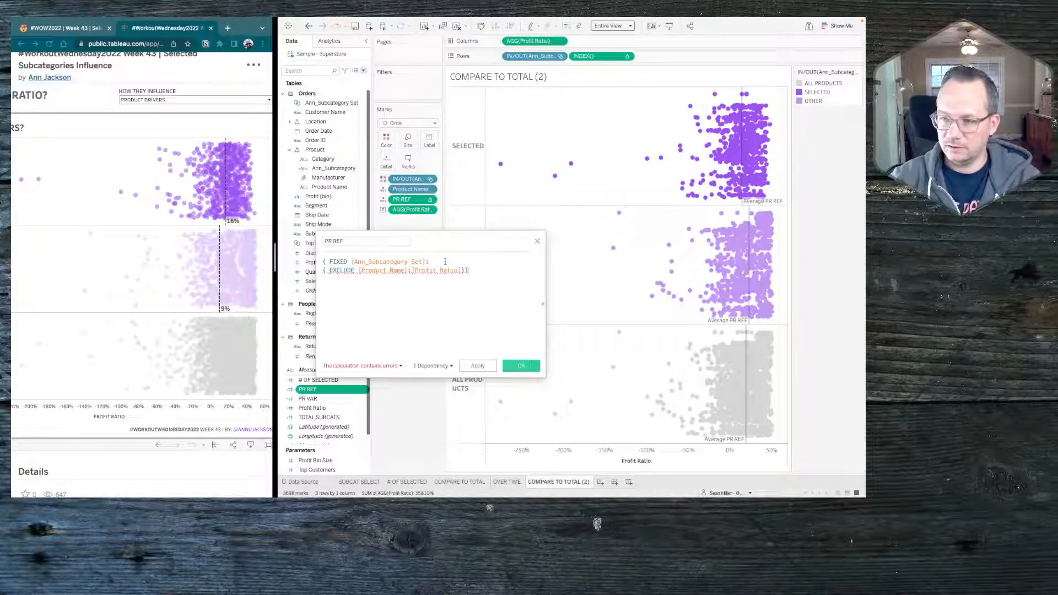
Step: Wrap the inner EXCLUDE expression in AVG( ) within the FIXED calculation and save the PR REF field
text(AVG)
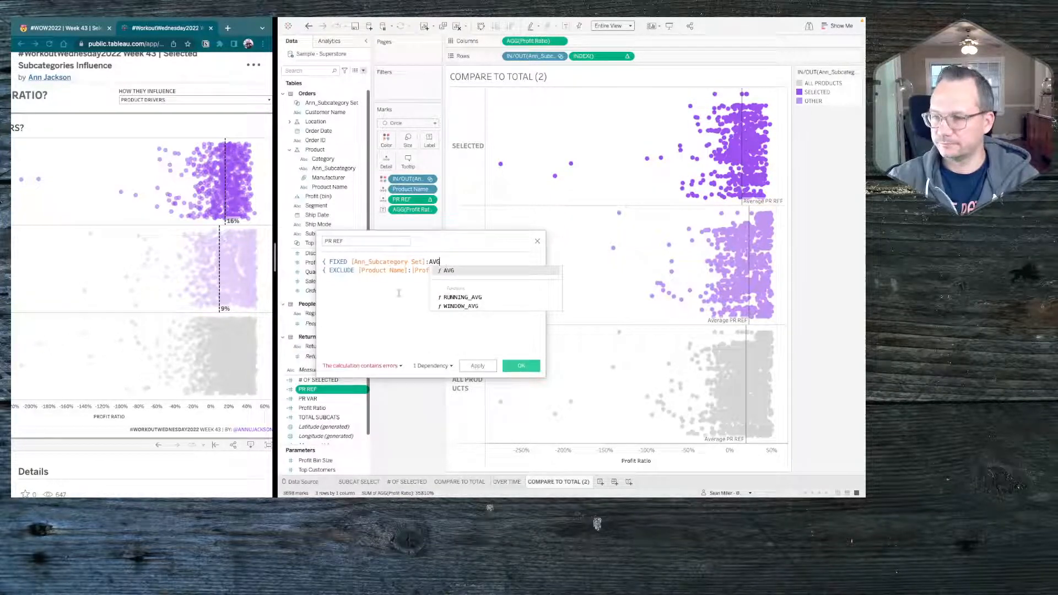
click(385, 303)
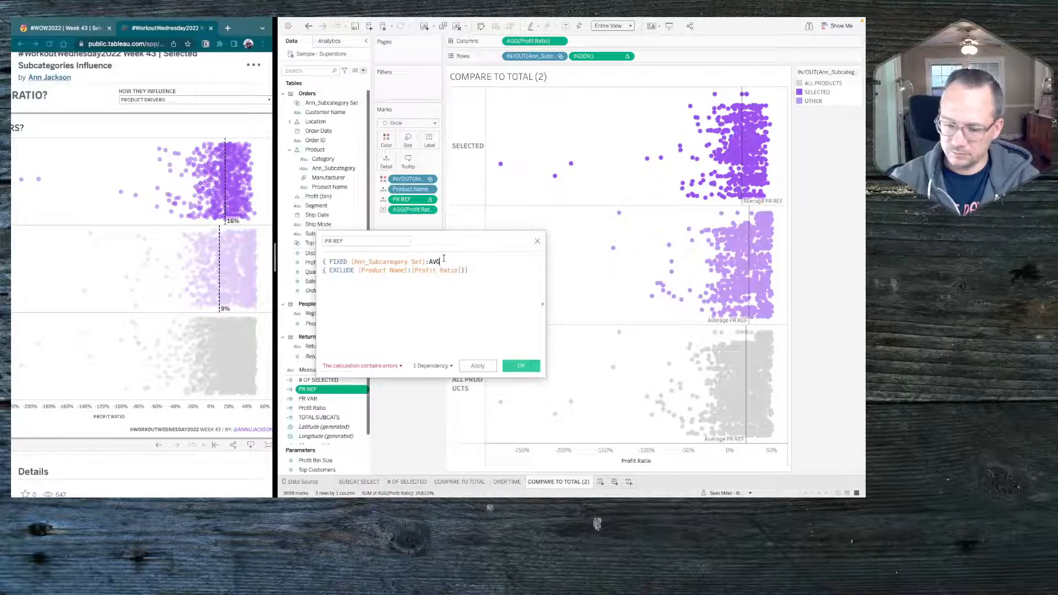
text(()
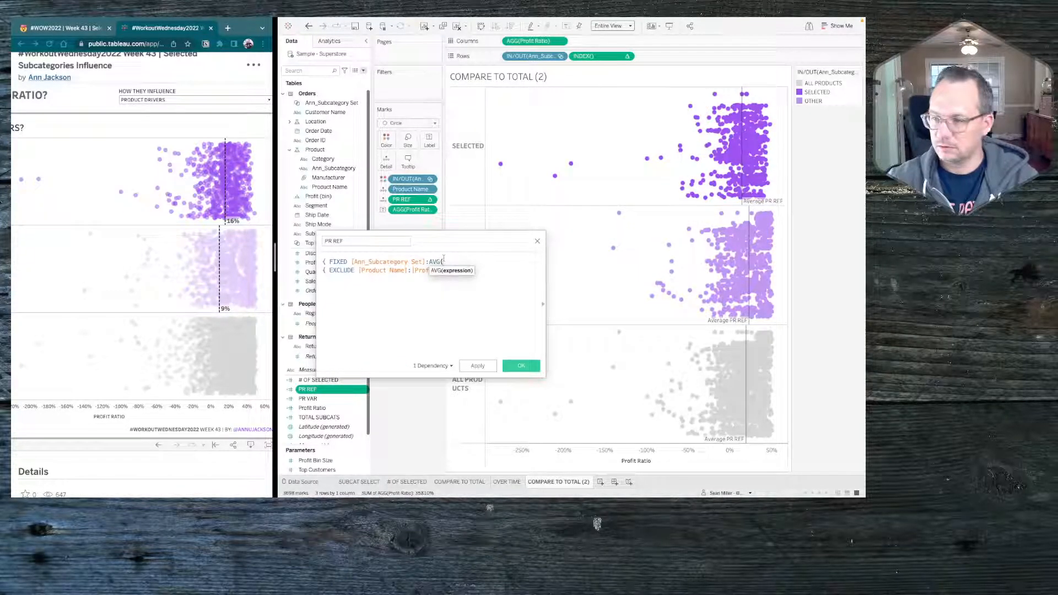
click(470, 302)
text())
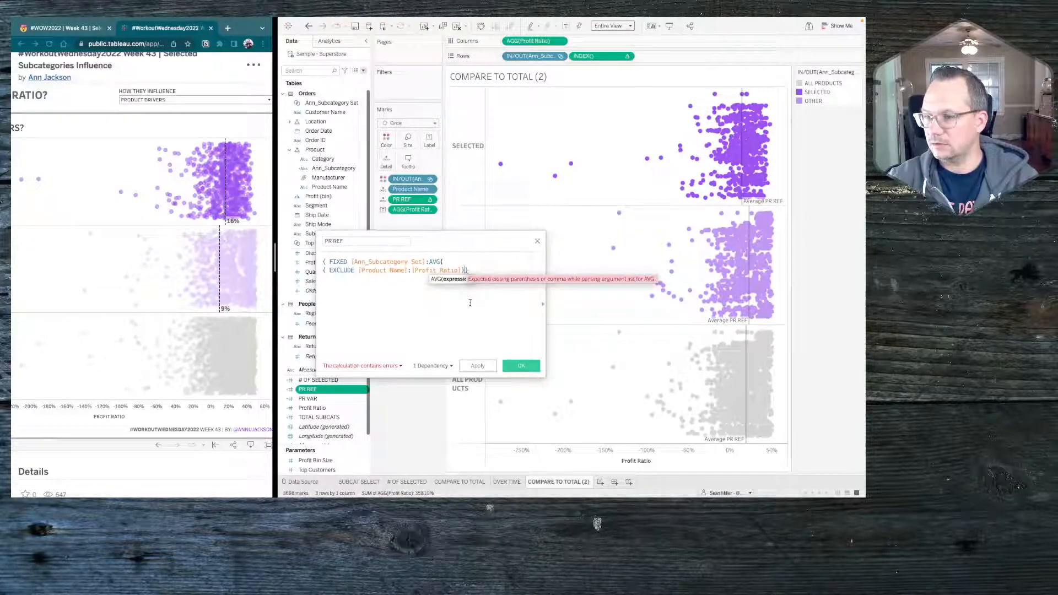
text())
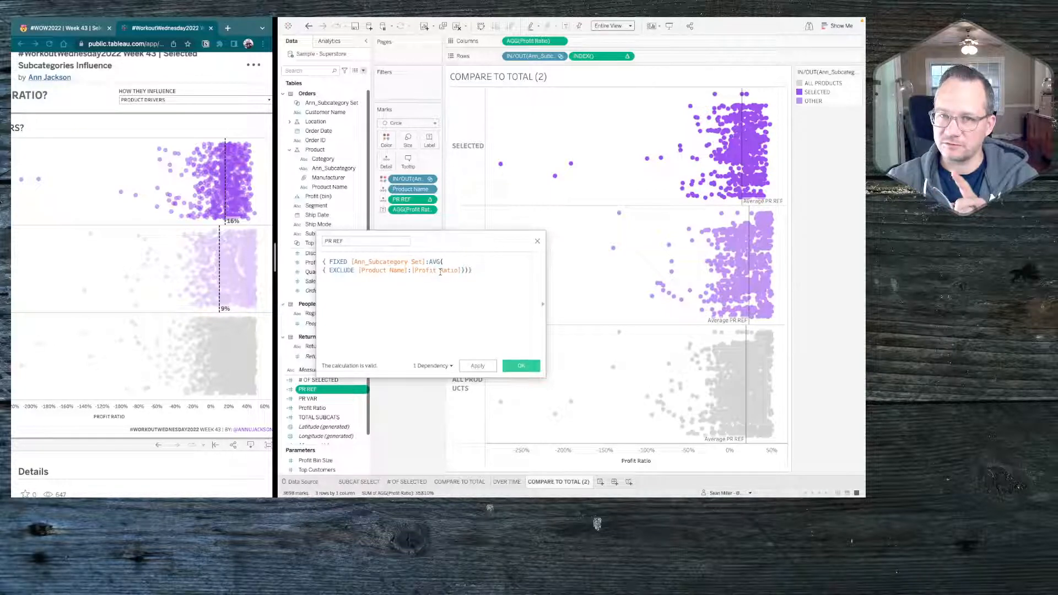
click(478, 365)
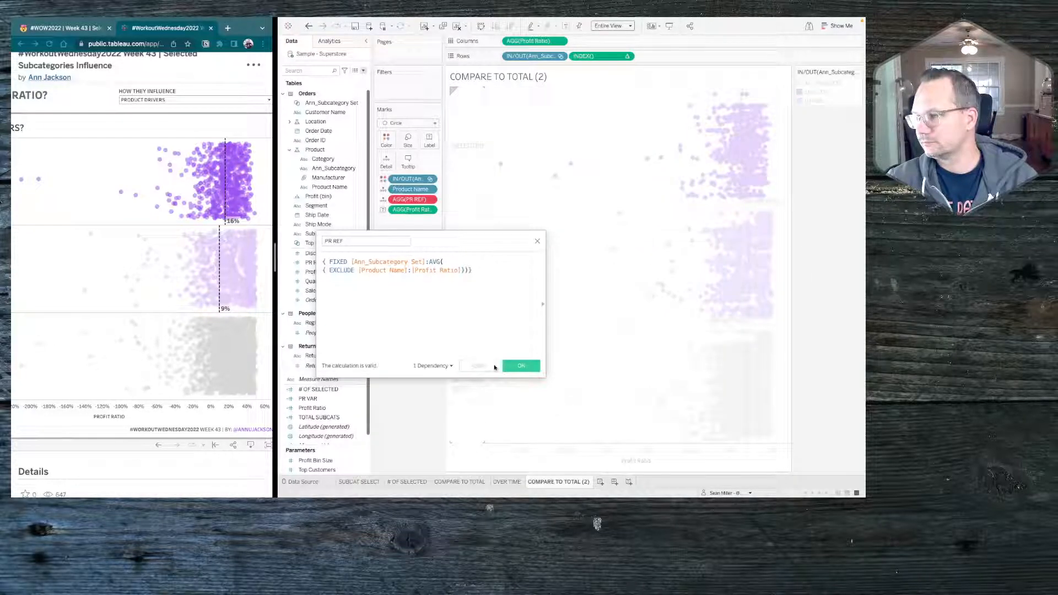
click(518, 367)
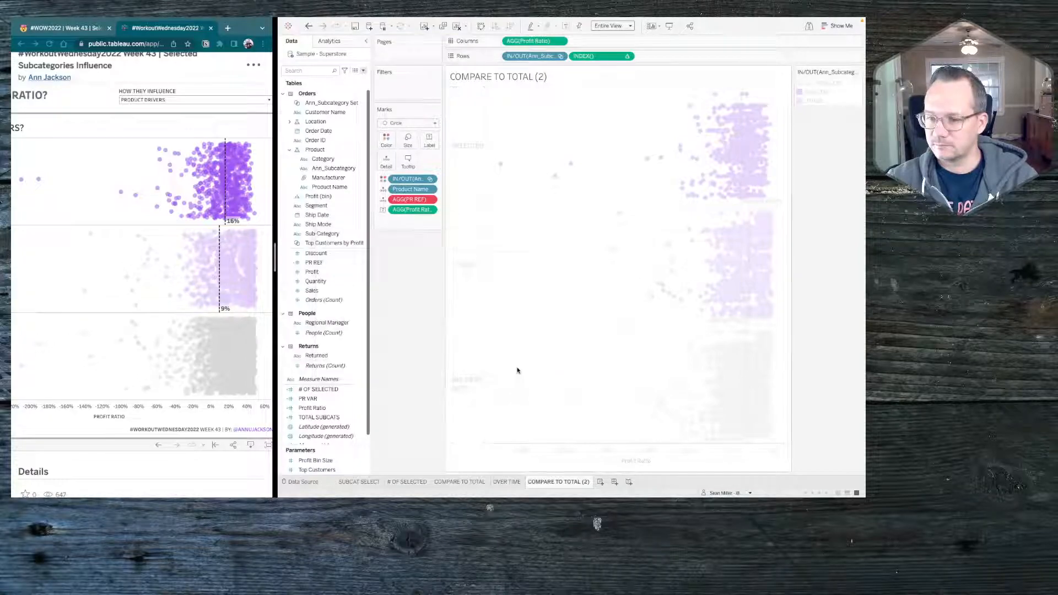
Step: Replace the invalid AGG(PR REF) pill on the Marks card with the updated PR REF field
click(329, 417)
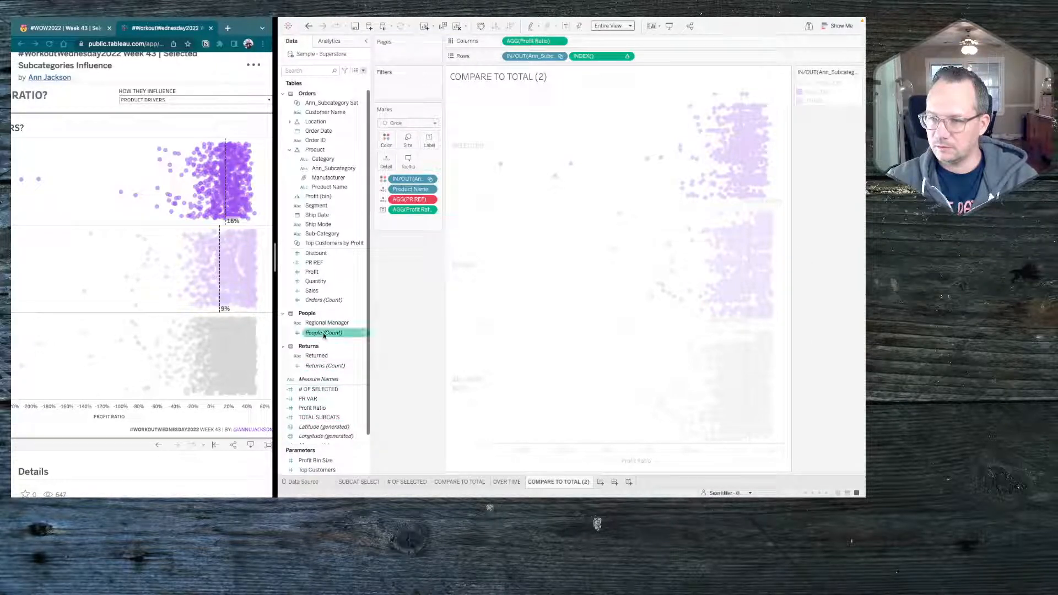
click(327, 262)
drag(327, 262, 412, 200)
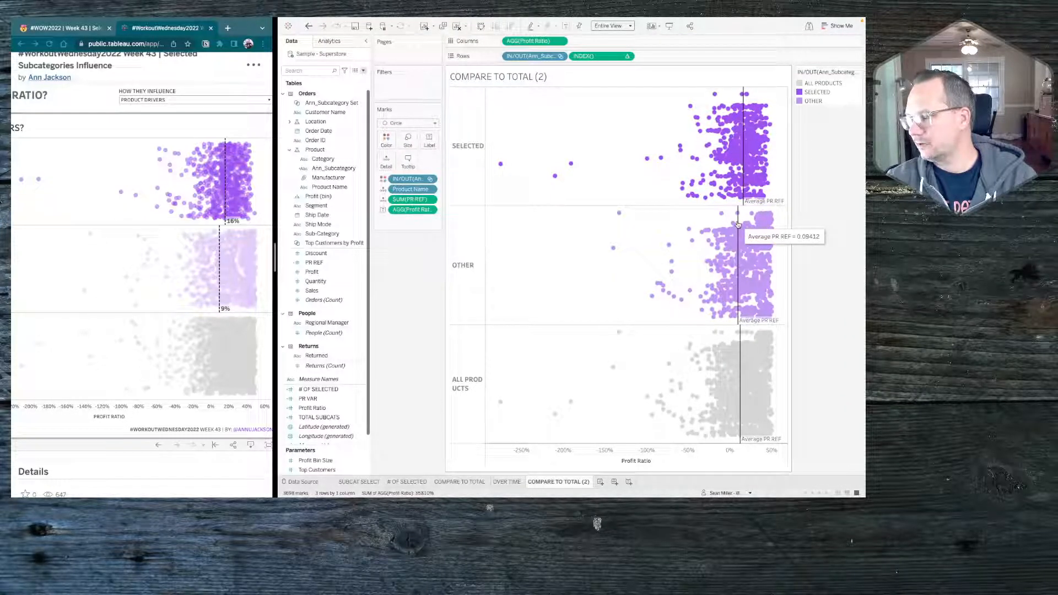
Step: Edit the average reference line so its label shows the value and its tooltip is set to None
mouse_move(745, 205)
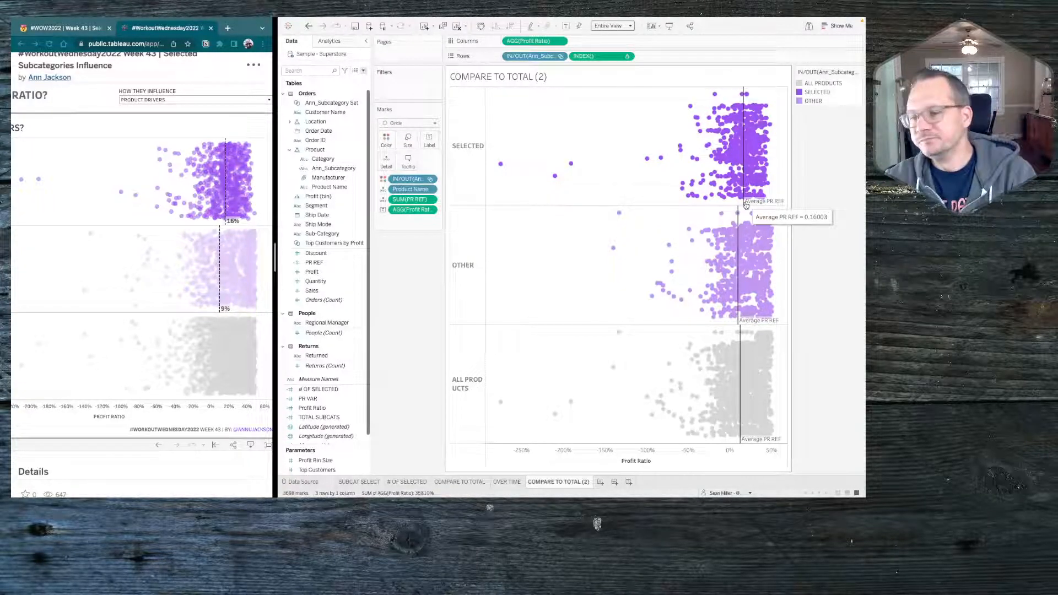
click(744, 97)
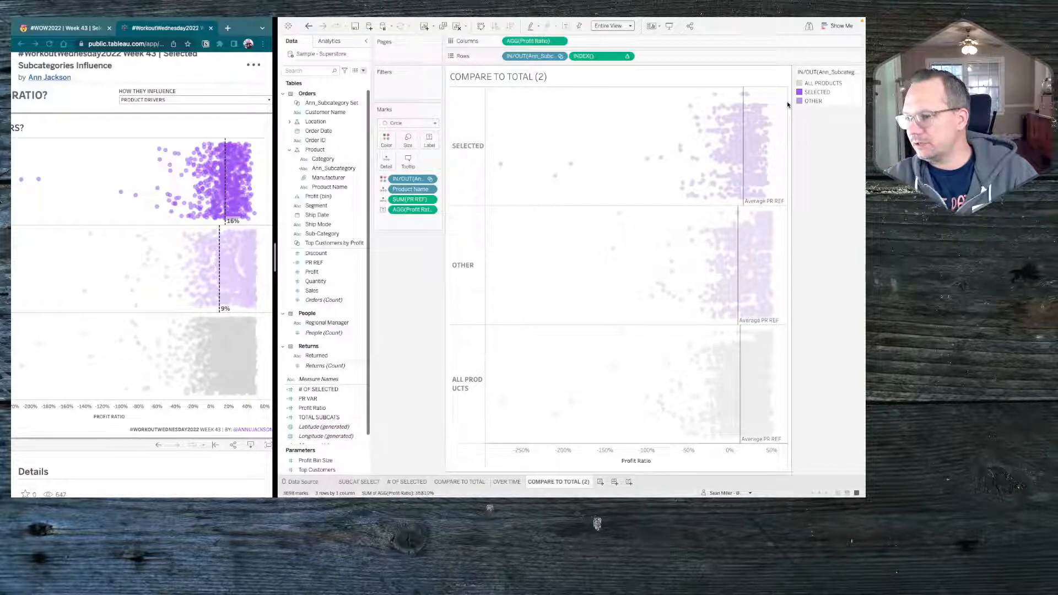
double_click(743, 119)
click(488, 209)
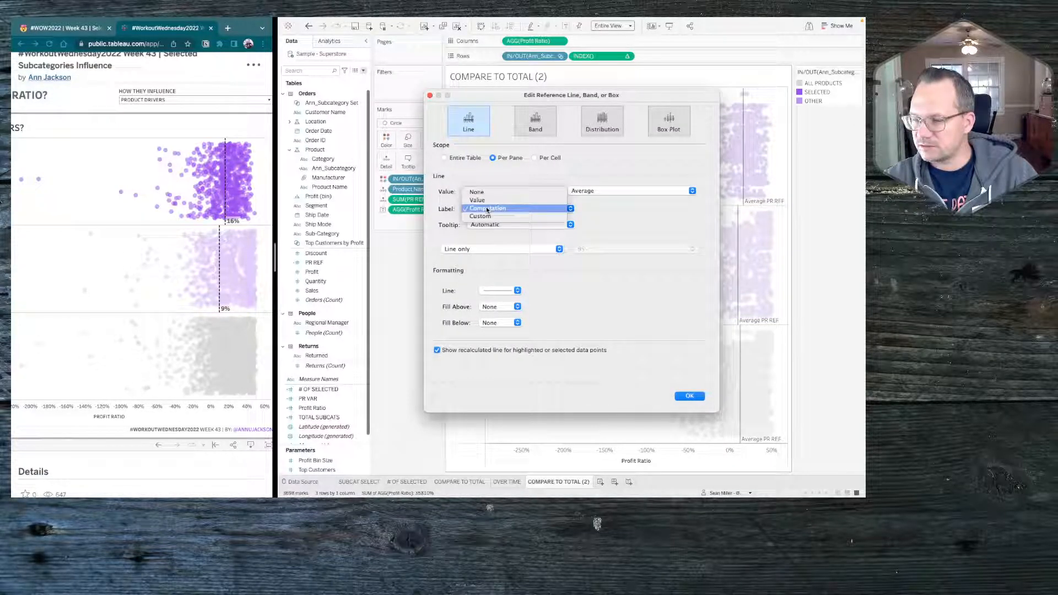
click(478, 200)
click(500, 224)
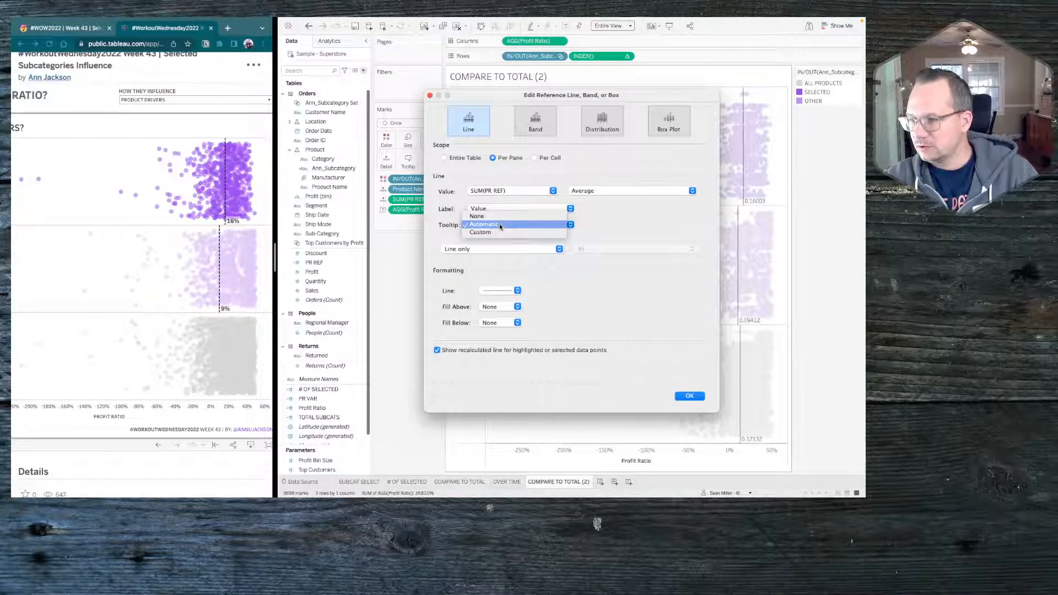
click(491, 217)
Step: Make the reference line dashed and turn off the recalculated line for highlighted or selected data points
click(506, 291)
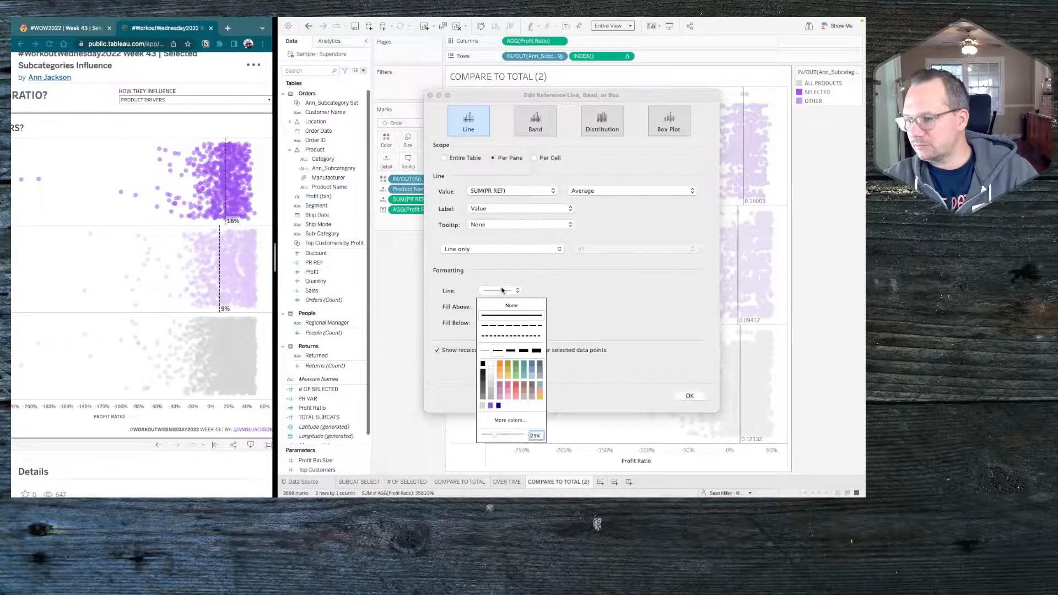
click(504, 327)
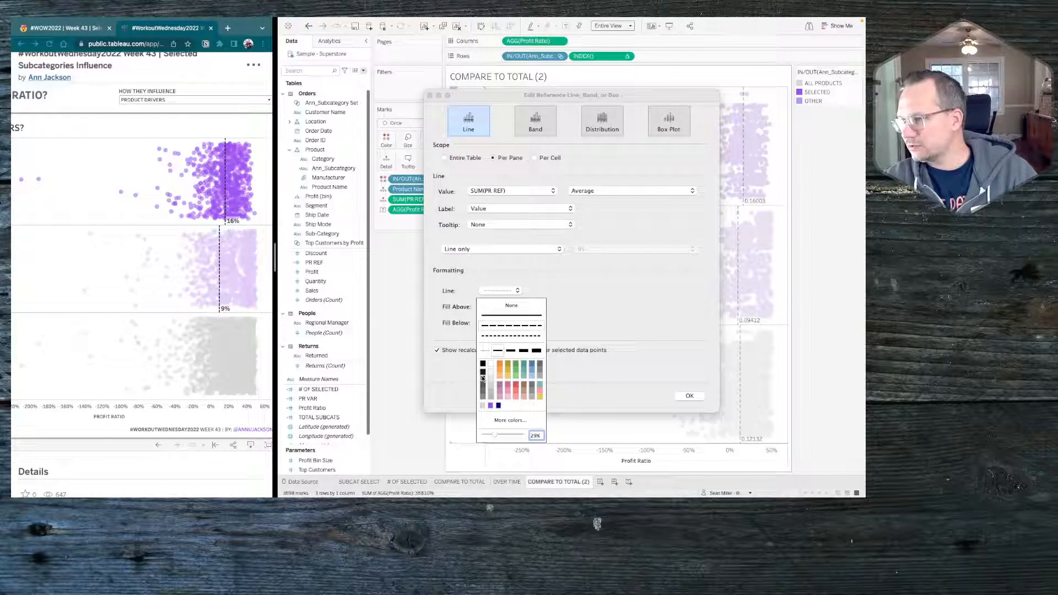
click(452, 354)
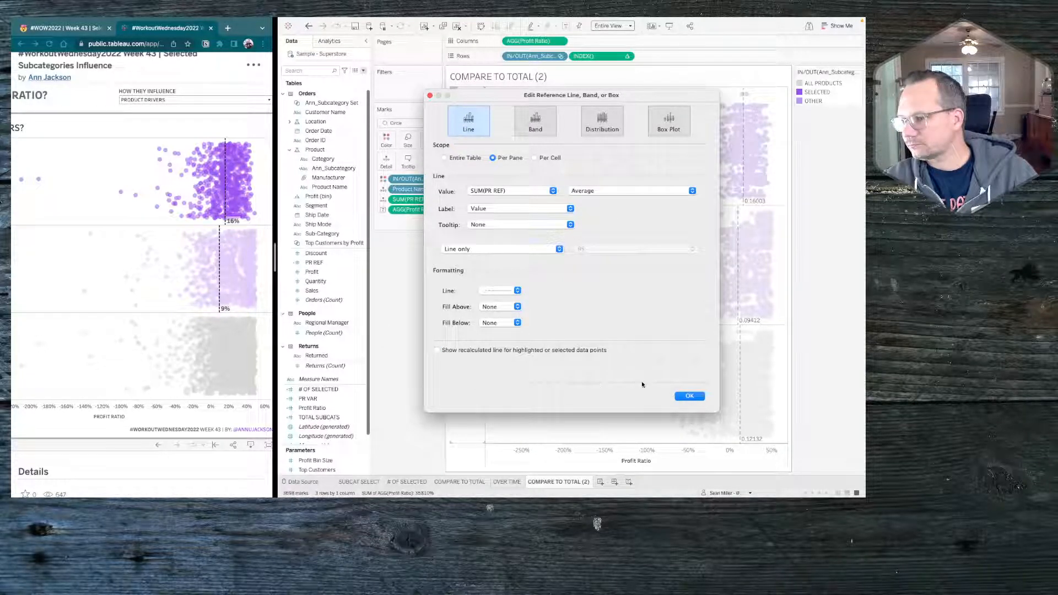
click(688, 396)
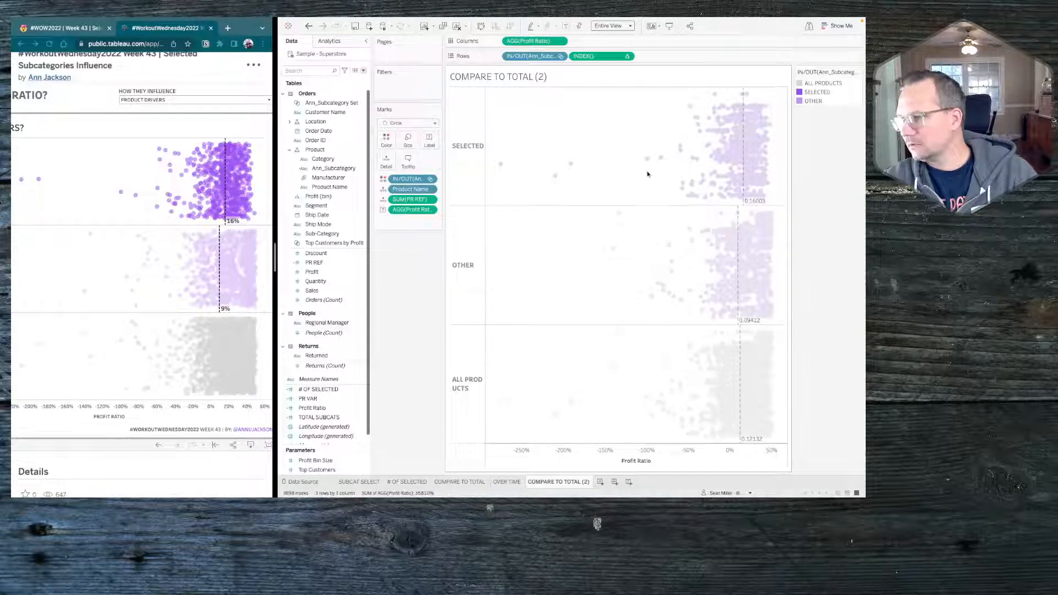
click(619, 162)
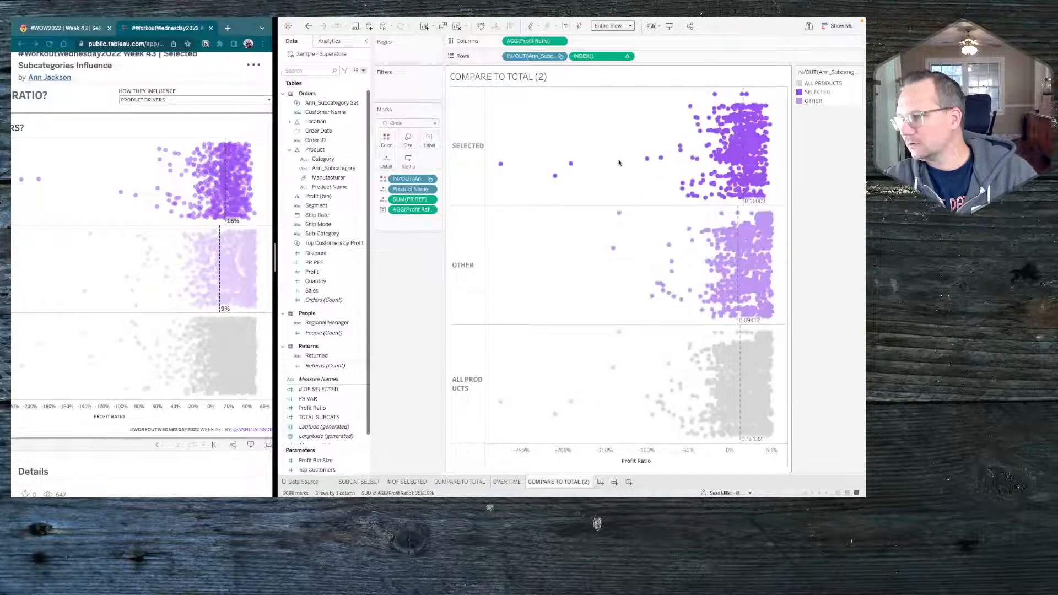
Step: Set the dashed reference line's color to black with 100% opacity
click(744, 103)
click(790, 115)
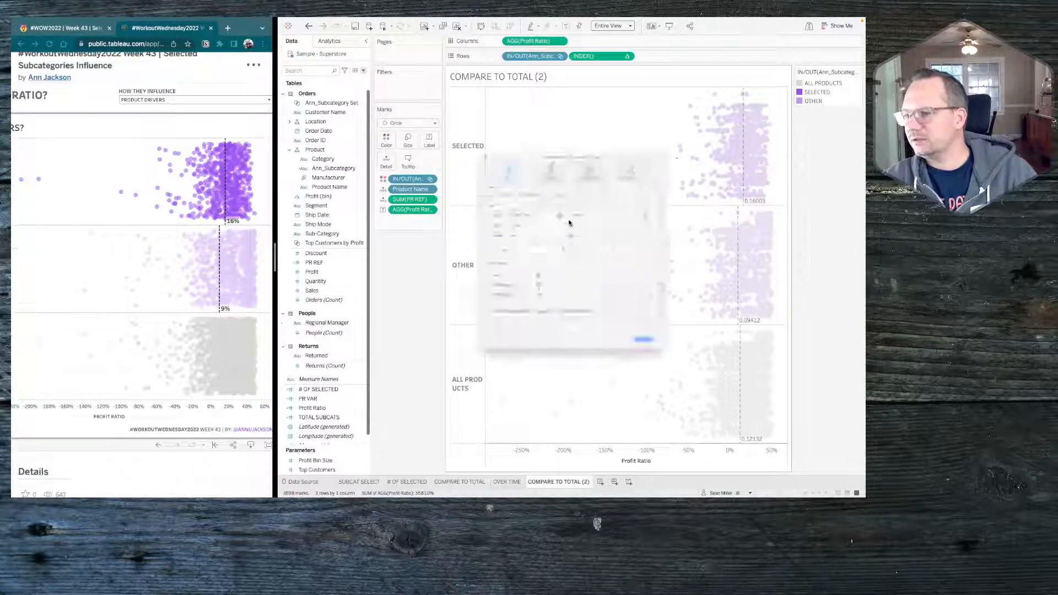
click(494, 288)
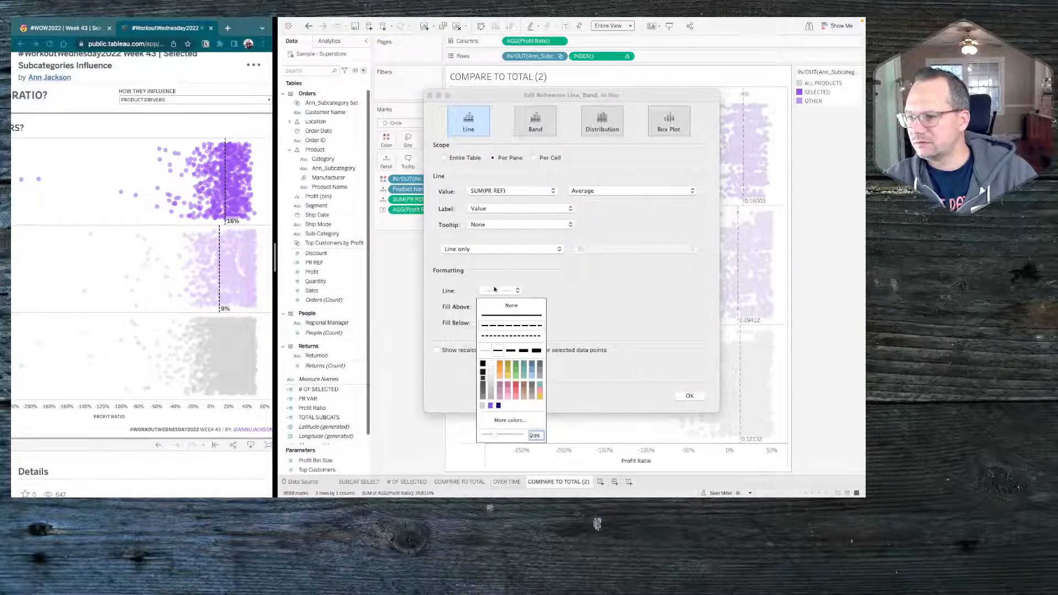
click(483, 364)
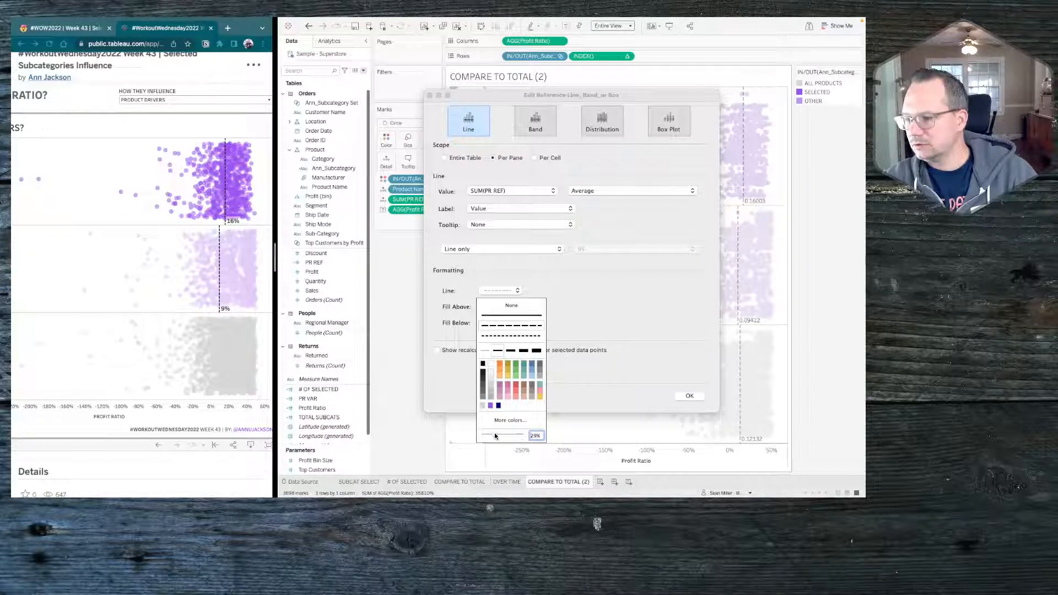
drag(494, 434, 608, 437)
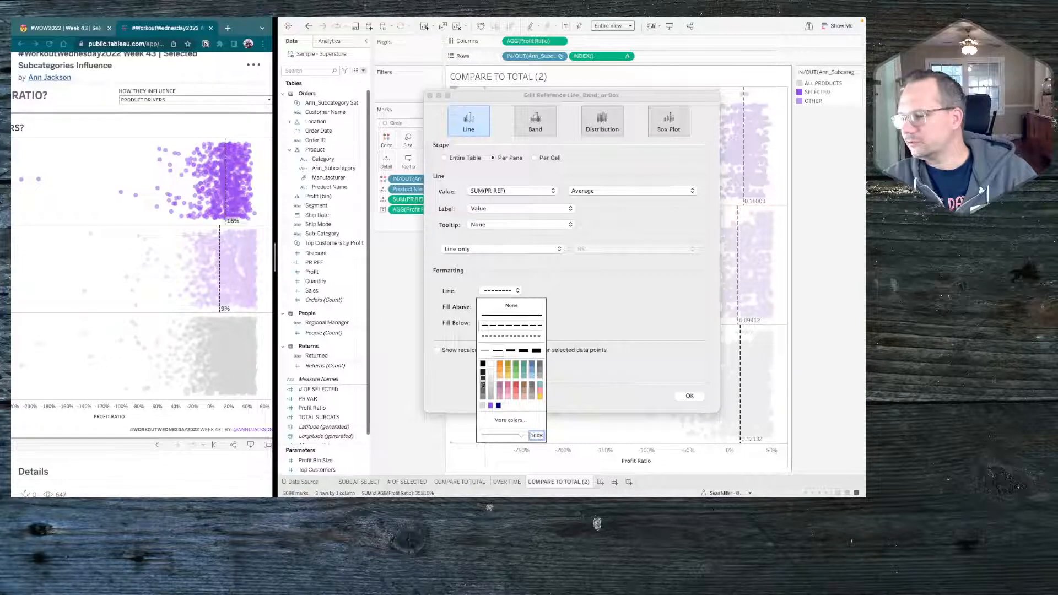
click(607, 297)
click(685, 398)
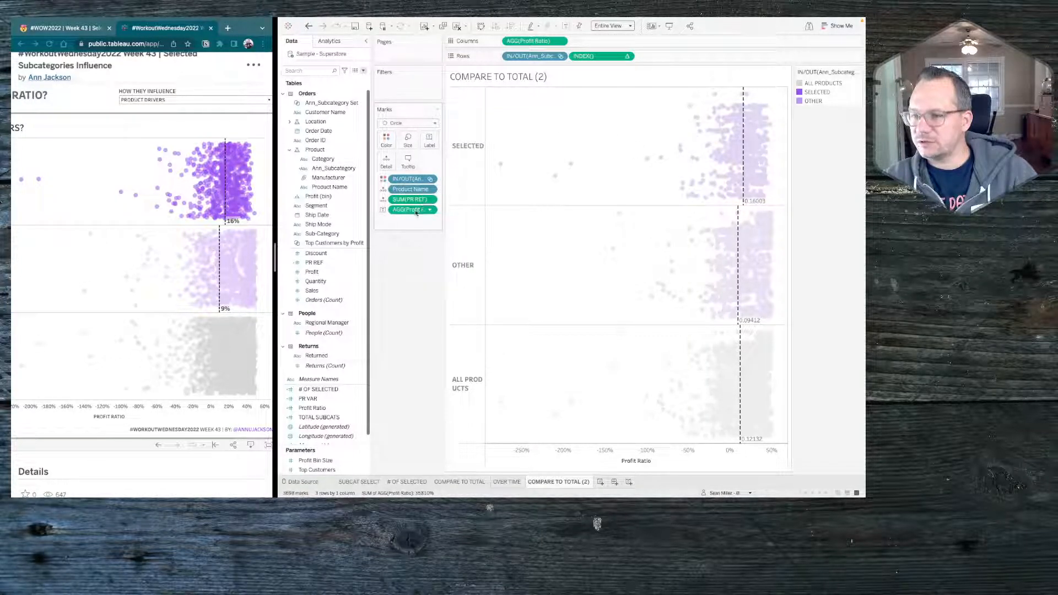
Step: Set the default number format of the PR REF field to Percentage with 0 decimal places
right_click(327, 263)
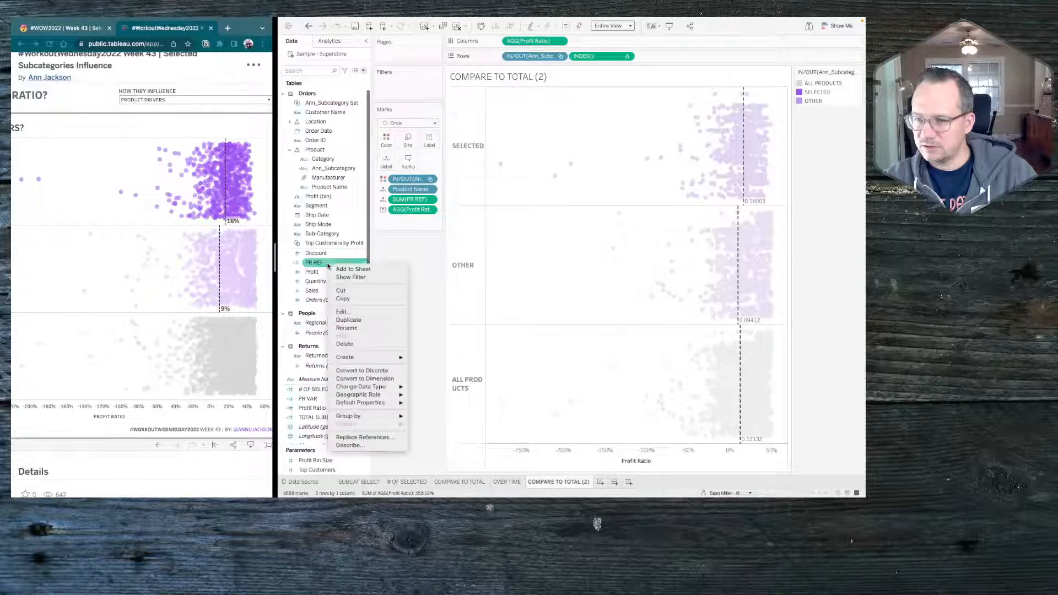
mouse_move(364, 402)
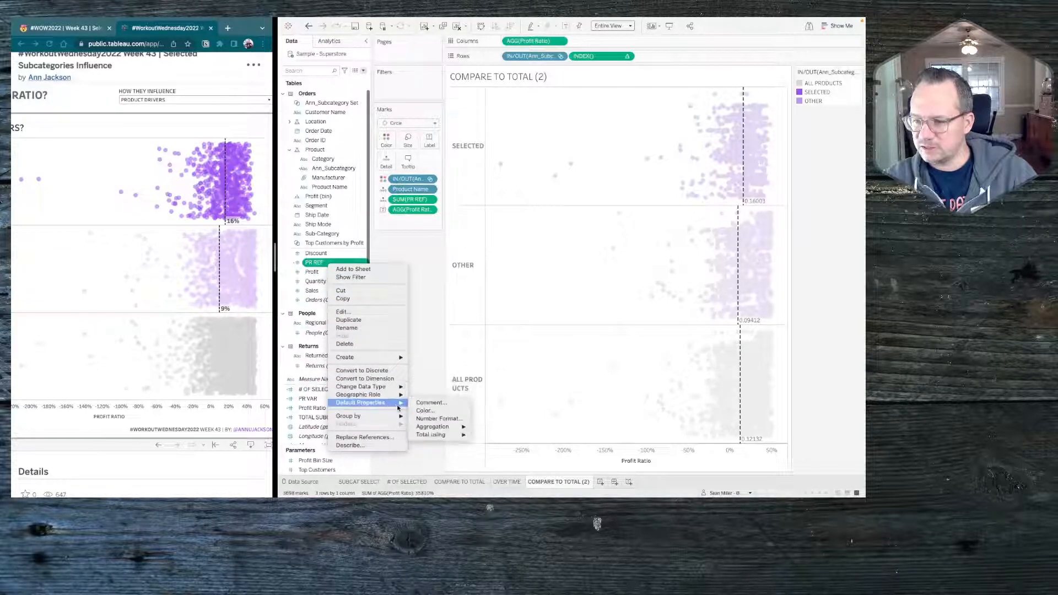
click(430, 420)
click(502, 247)
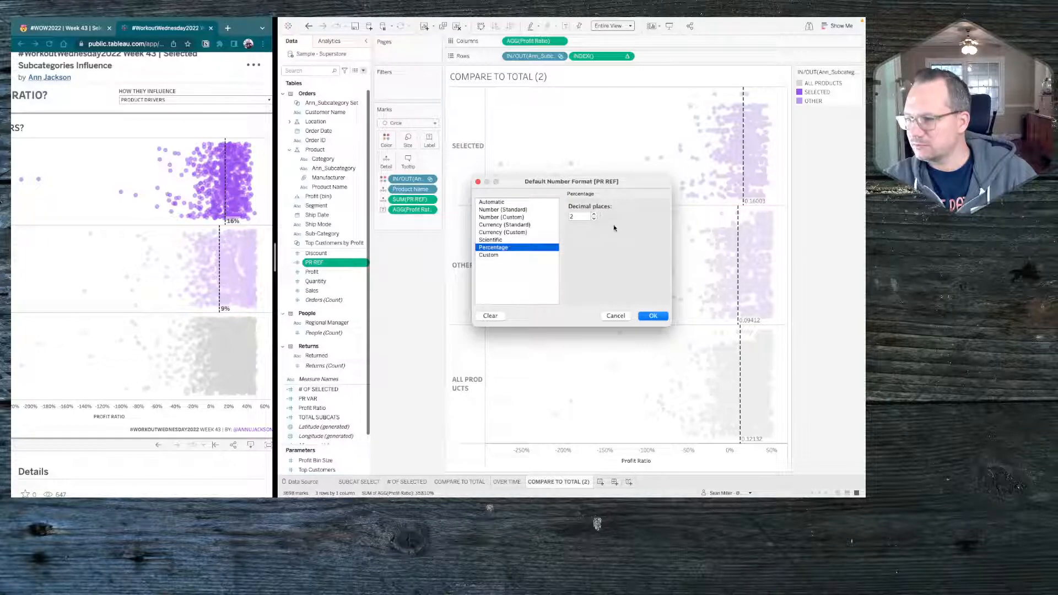
click(594, 218)
click(594, 219)
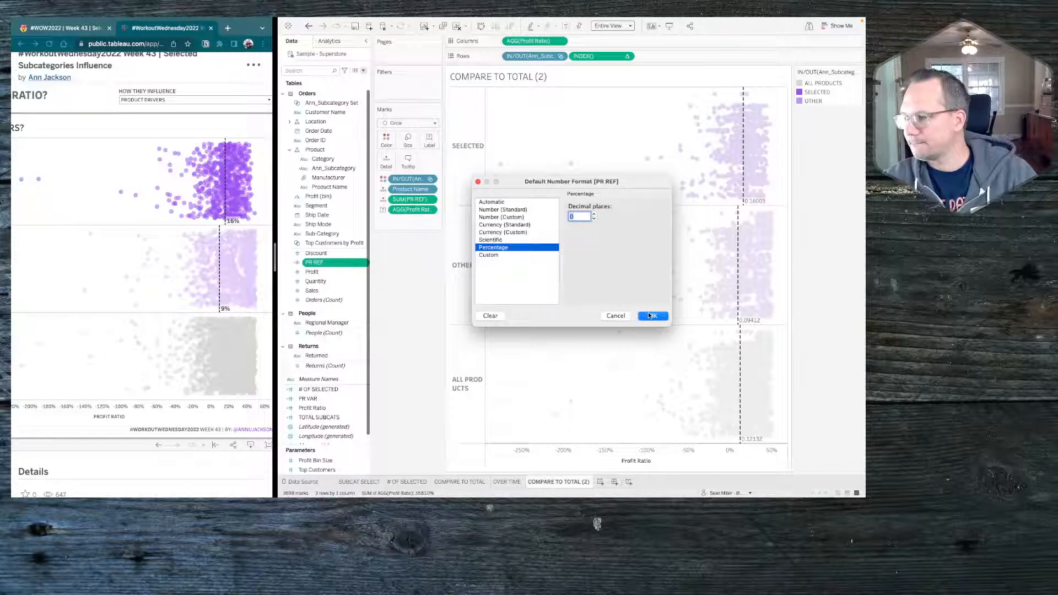
click(648, 316)
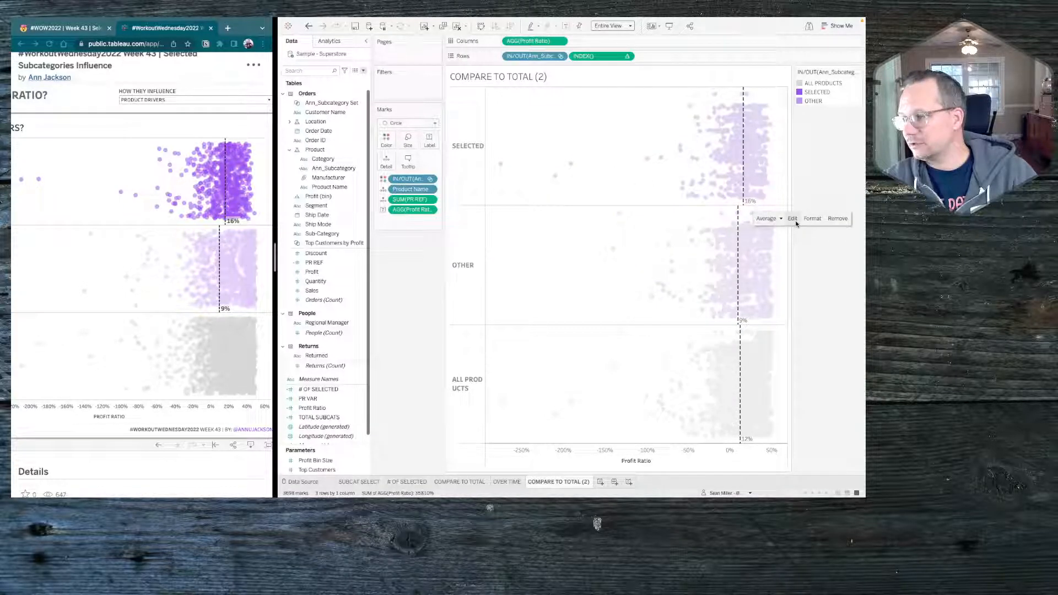
Step: Format the reference line label with the Tableau Bold font in a near-black color
click(808, 222)
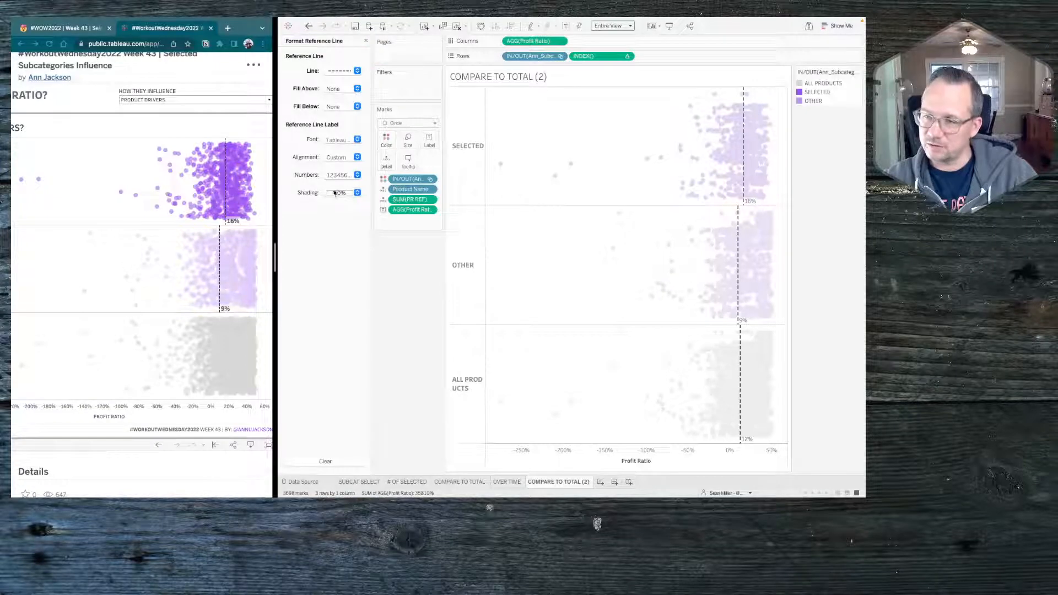
click(341, 175)
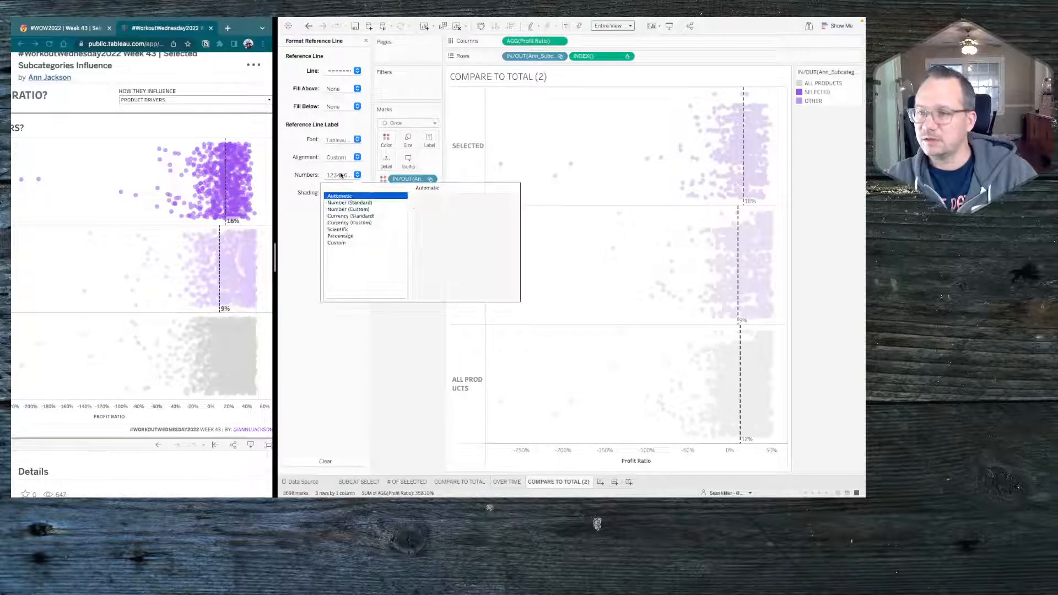
click(341, 141)
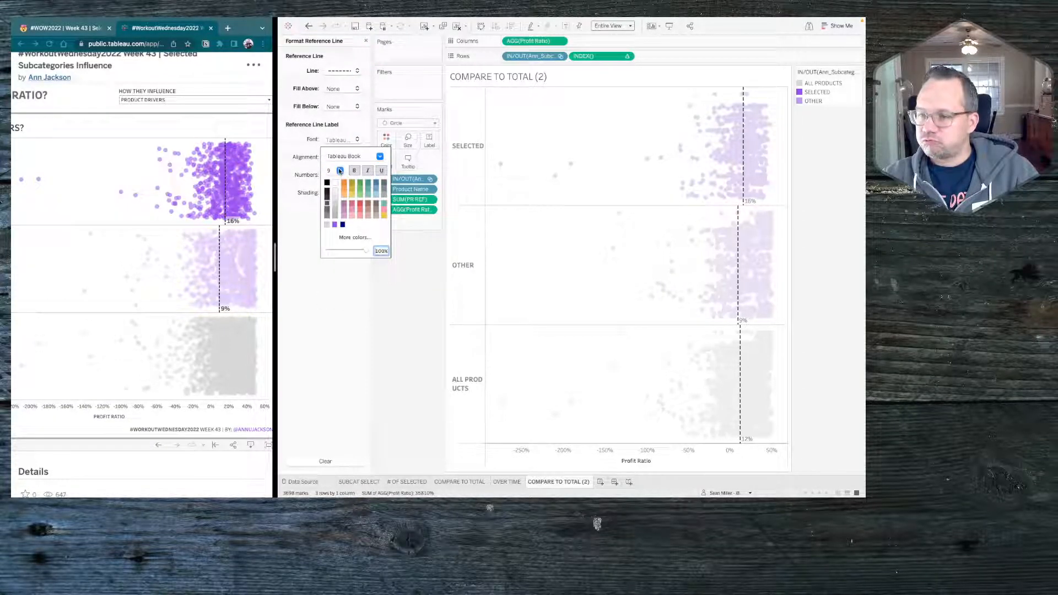
click(380, 158)
scroll(362, 177, up, 2)
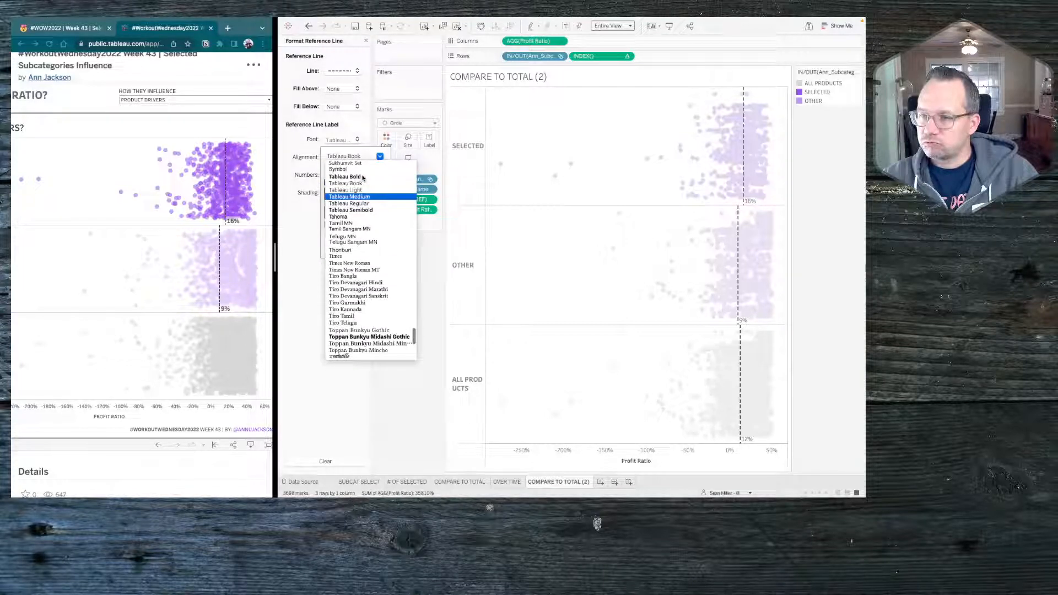
click(359, 177)
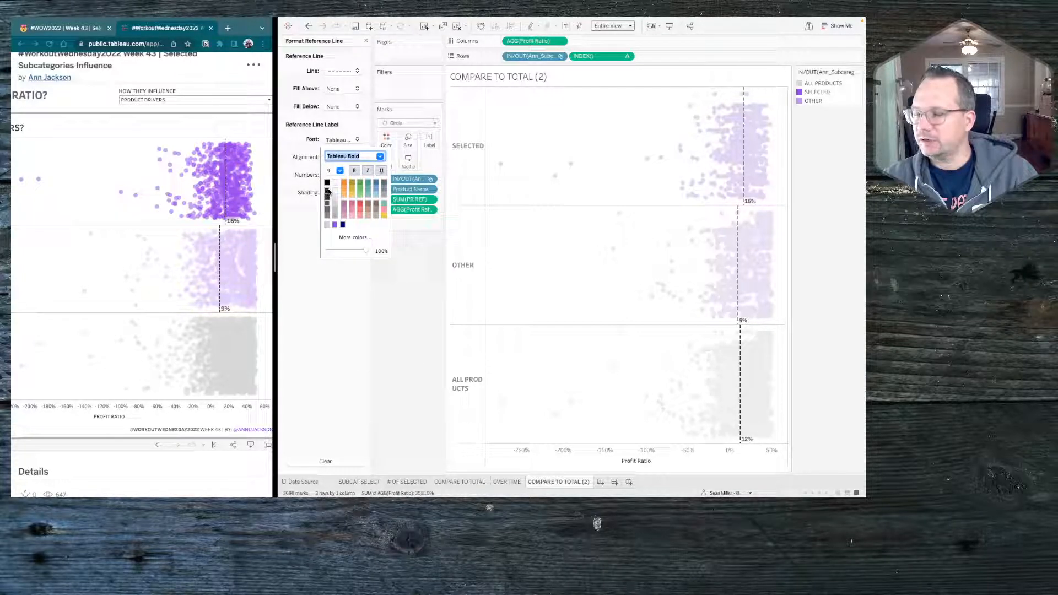
click(327, 193)
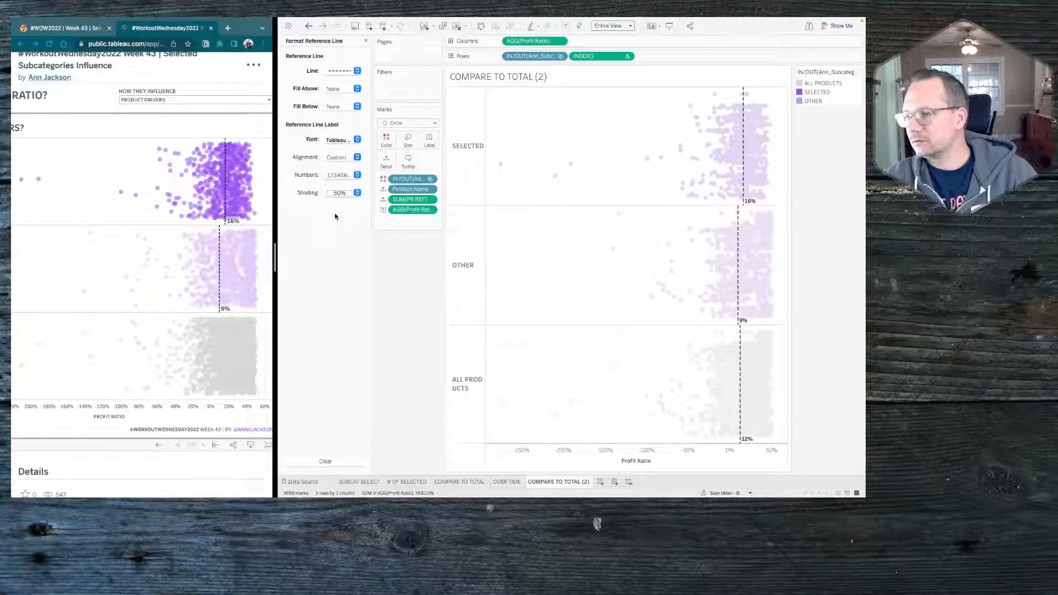
Step: Set the reference line label's font size to 11 and close the formatting pane
click(336, 147)
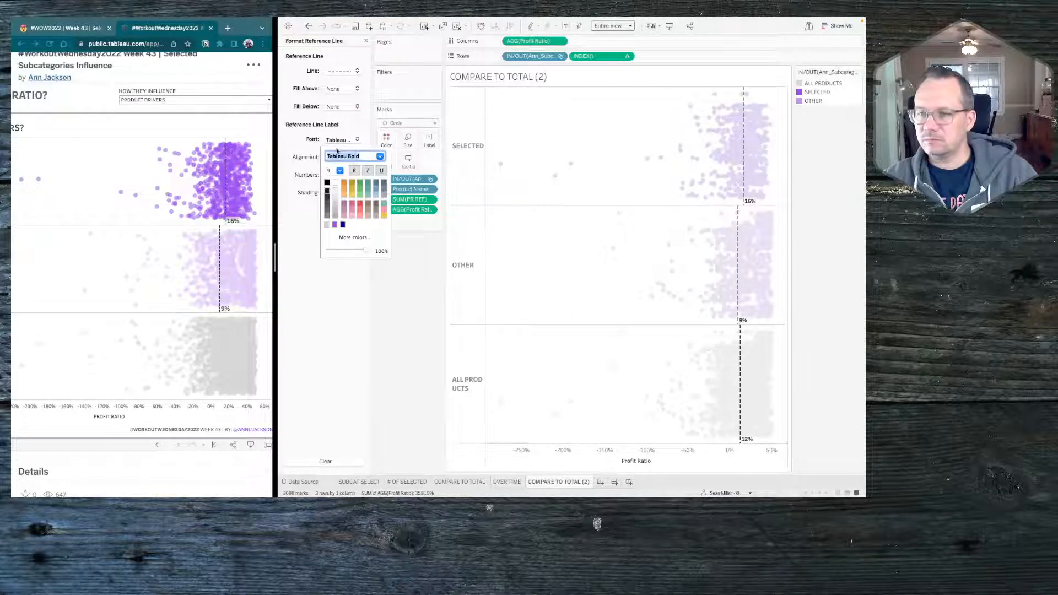
click(340, 170)
click(335, 198)
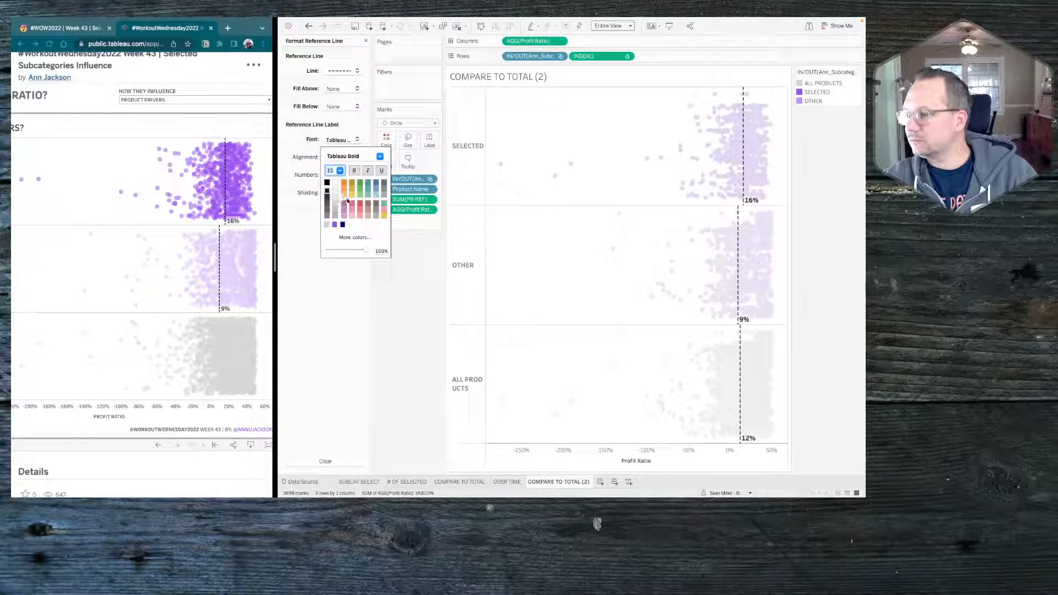
click(407, 311)
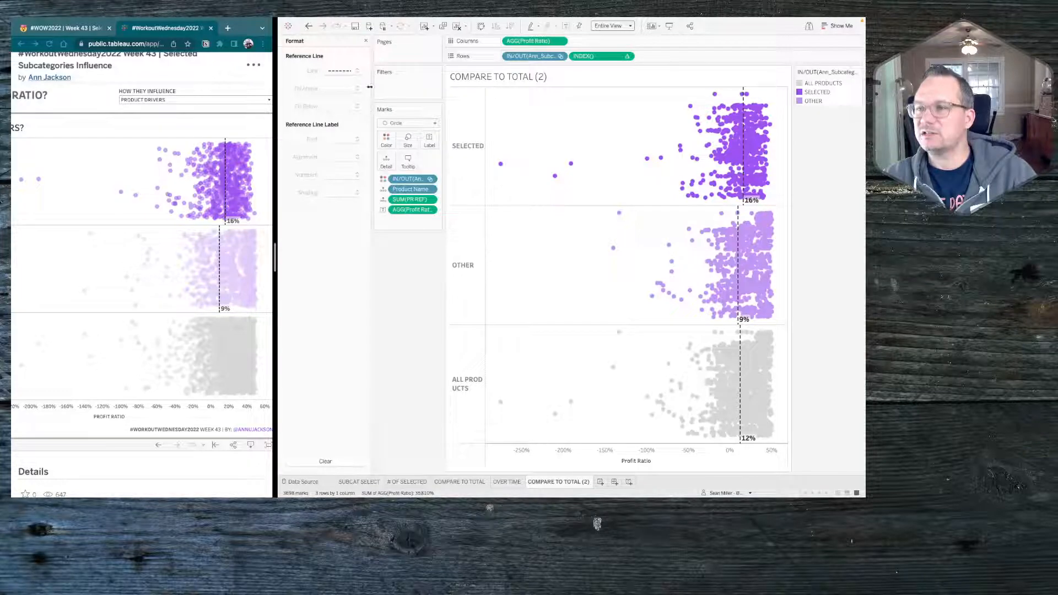
click(366, 40)
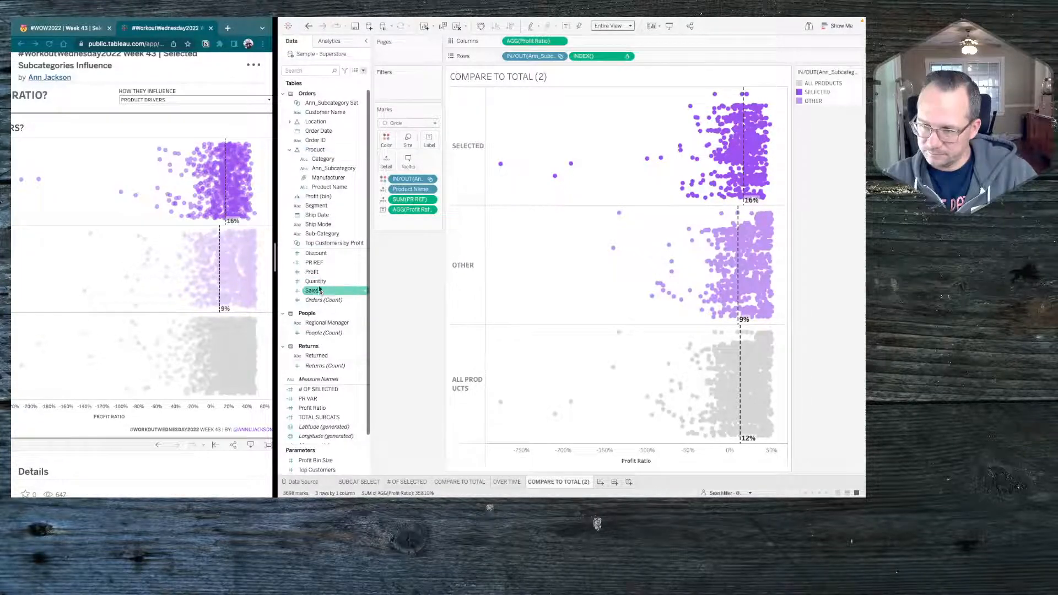
Step: Open the PR REF calculation and review its FIXED [Ann_Subcategory Set] part
right_click(313, 263)
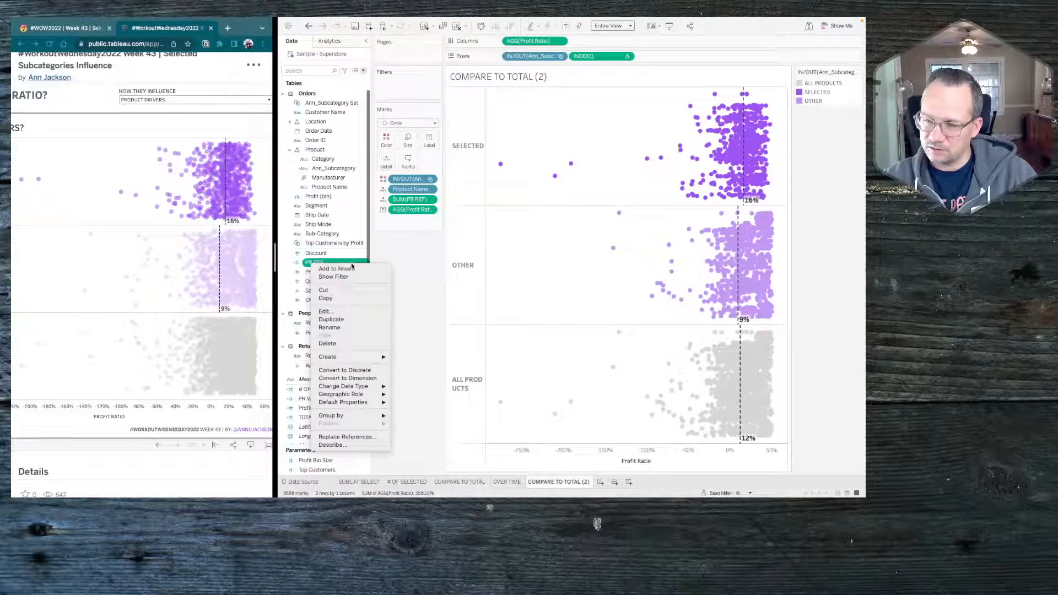
click(332, 313)
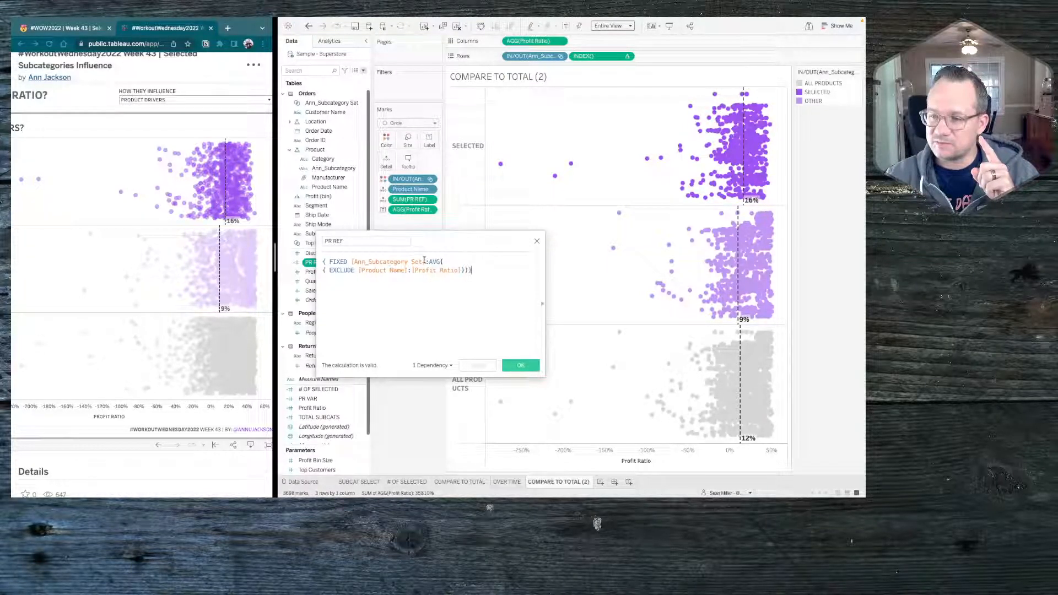
drag(425, 262, 322, 263)
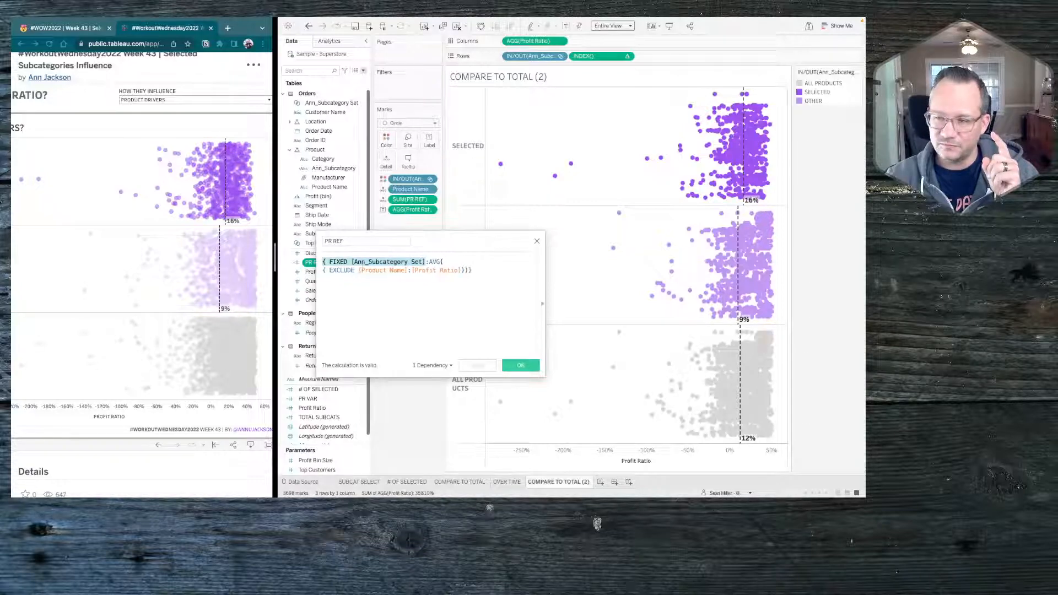
click(373, 262)
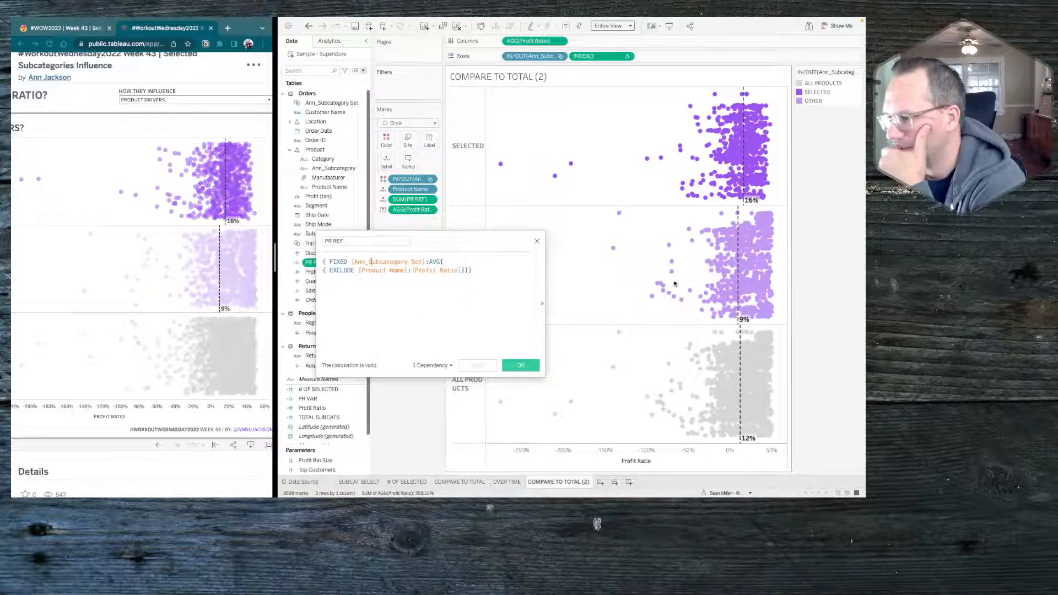
Step: Check the settings of the ALL PRODUCTS reference line and close them without changes
mouse_move(741, 335)
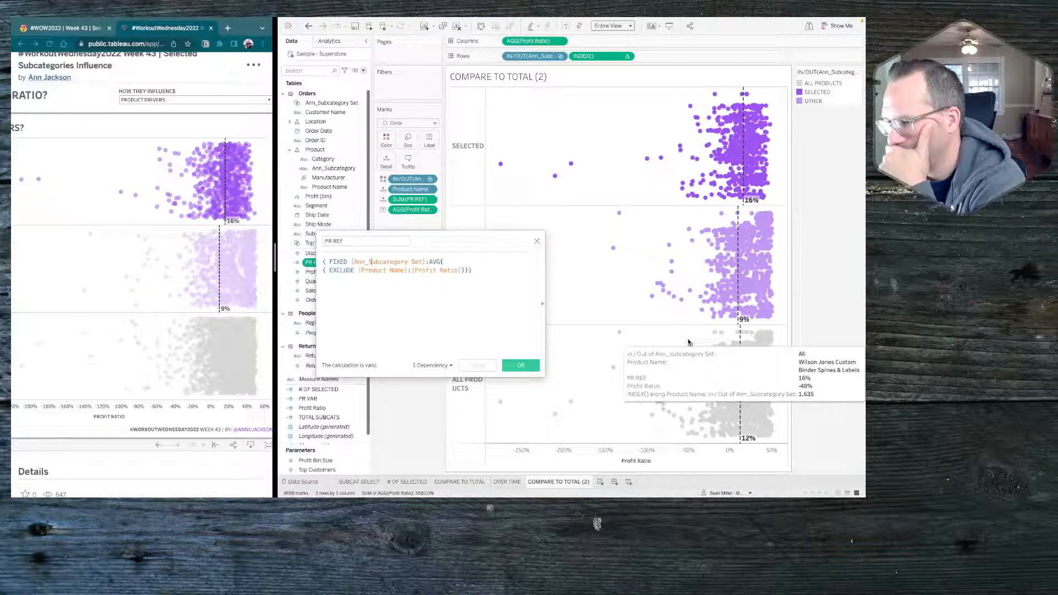
right_click(740, 340)
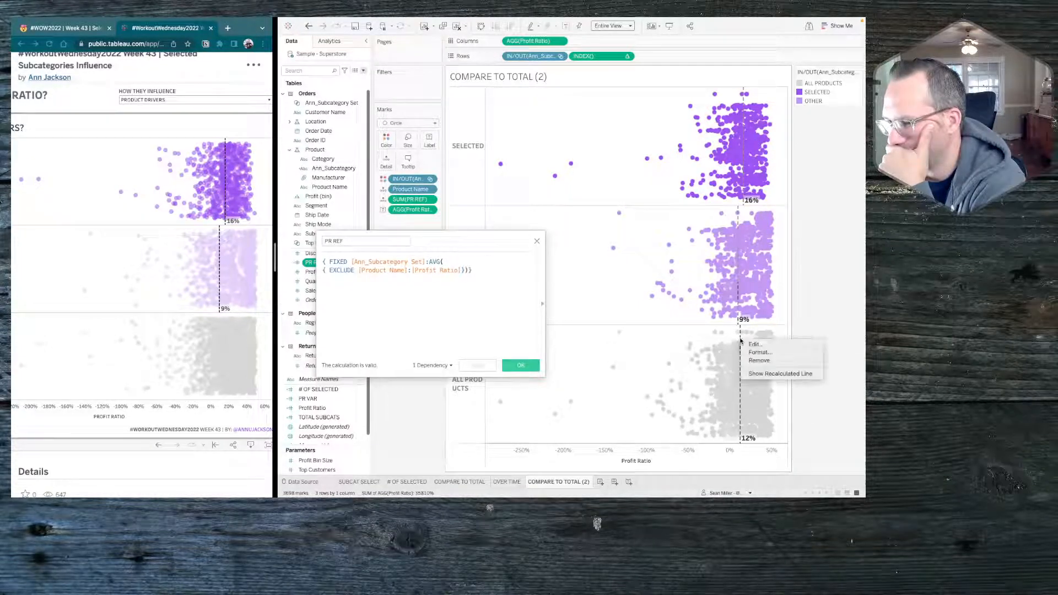
click(752, 344)
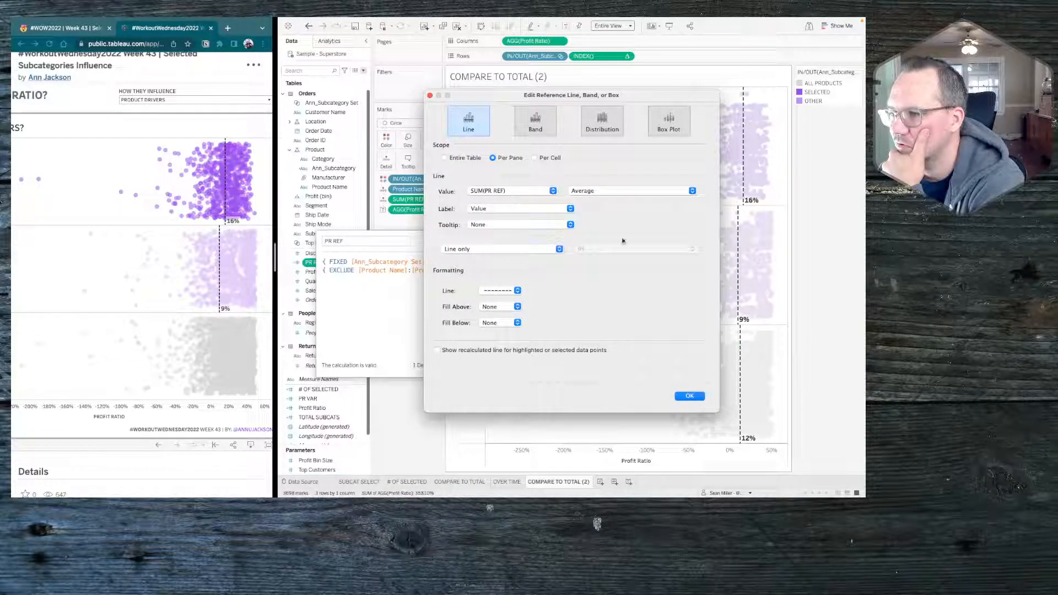
click(430, 95)
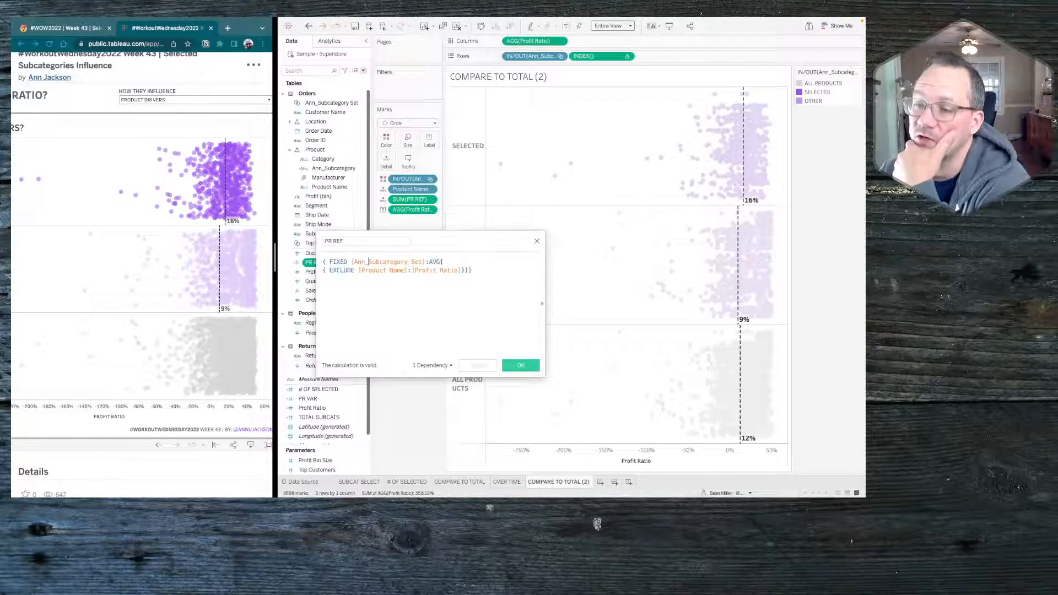
Step: Review the FIXED [Ann_Subcategory Set] and EXCLUDE [Product Name] parts of the PR REF calculation, and close it
drag(426, 262, 345, 260)
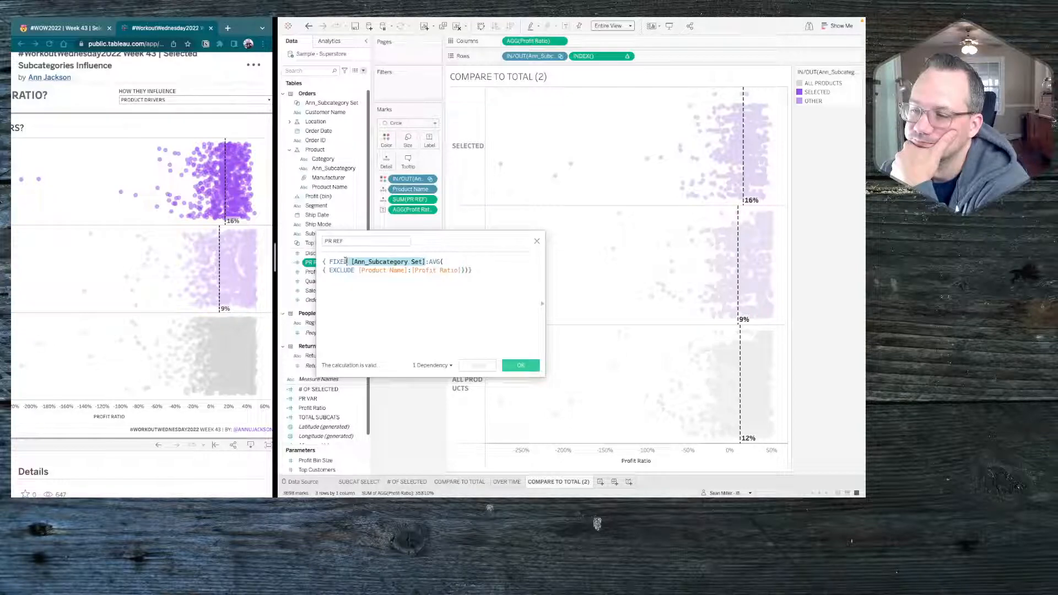
click(437, 271)
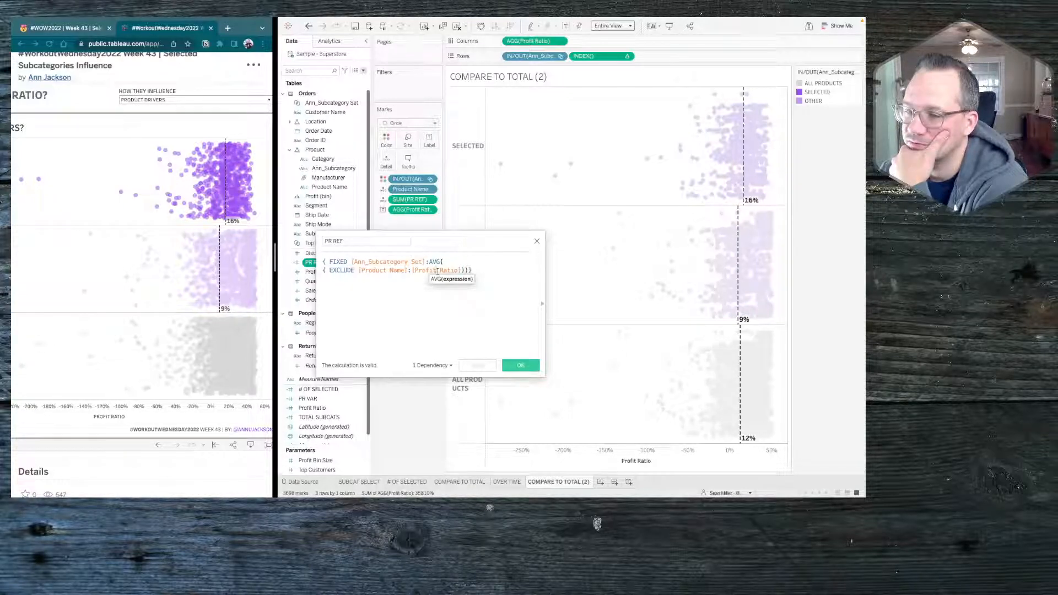
drag(407, 270, 358, 270)
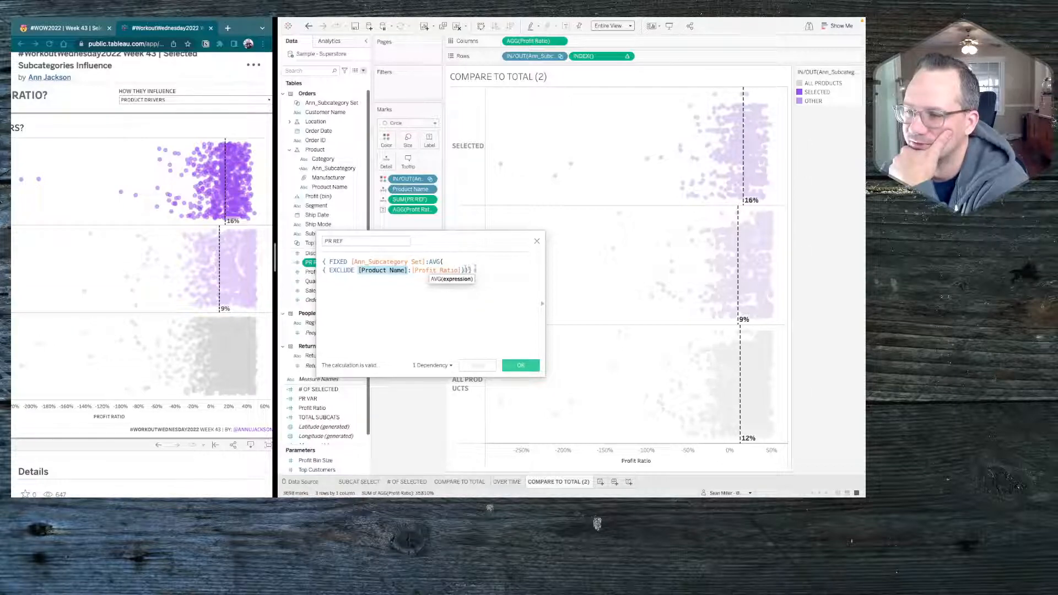
click(431, 270)
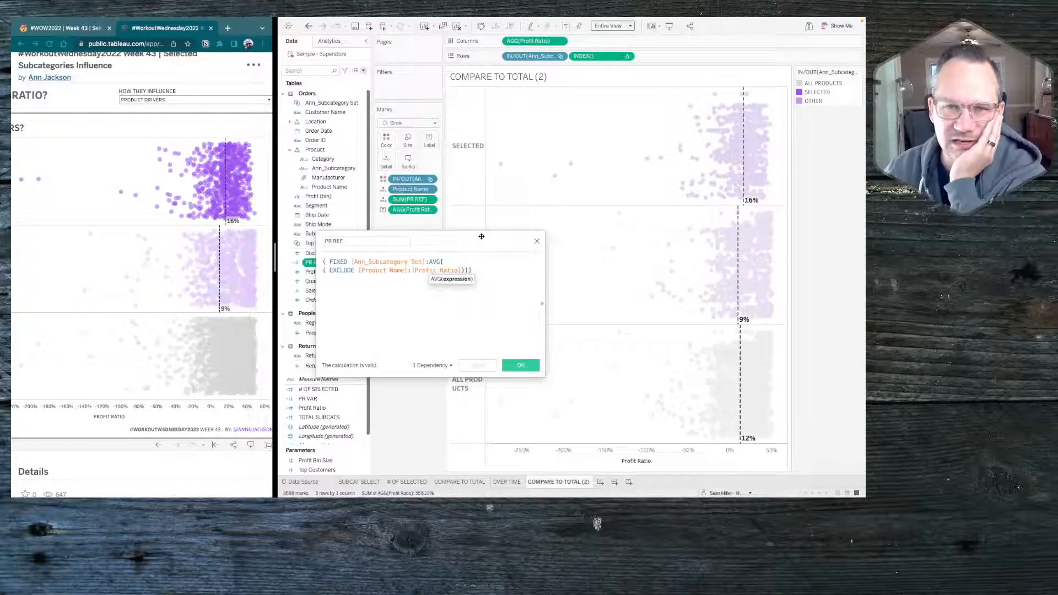
click(537, 241)
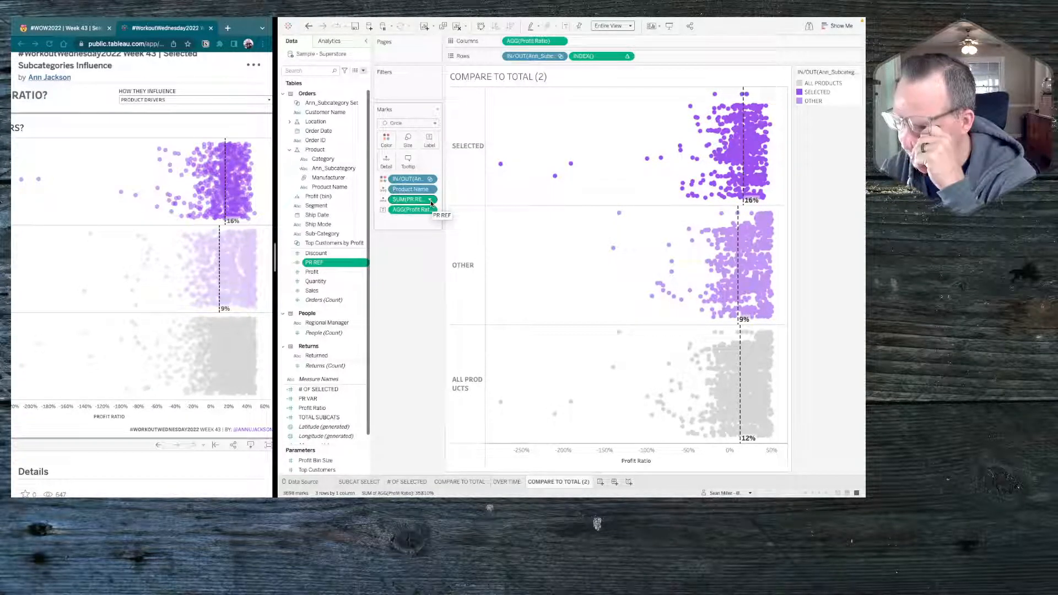
Step: Open the border formatting options for the COMPARE TO TOTAL (2) worksheet
mouse_move(743, 341)
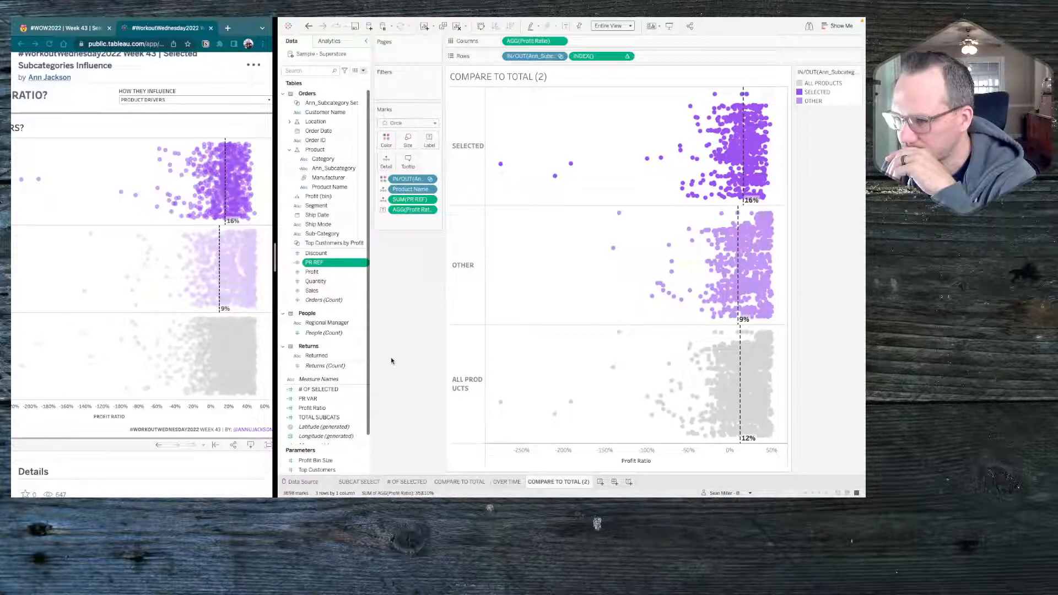
right_click(512, 282)
click(534, 324)
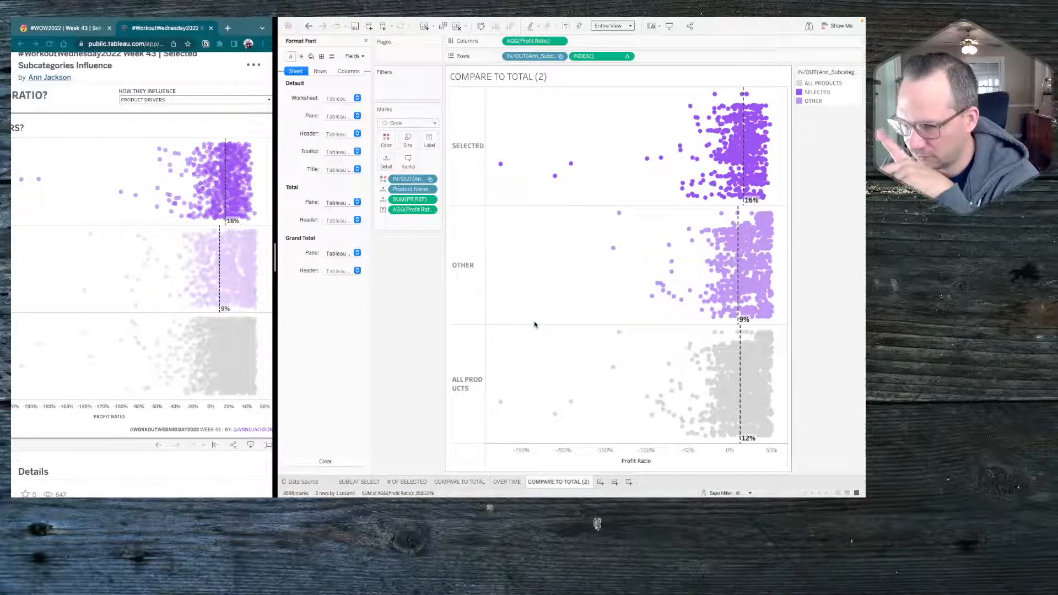
click(322, 57)
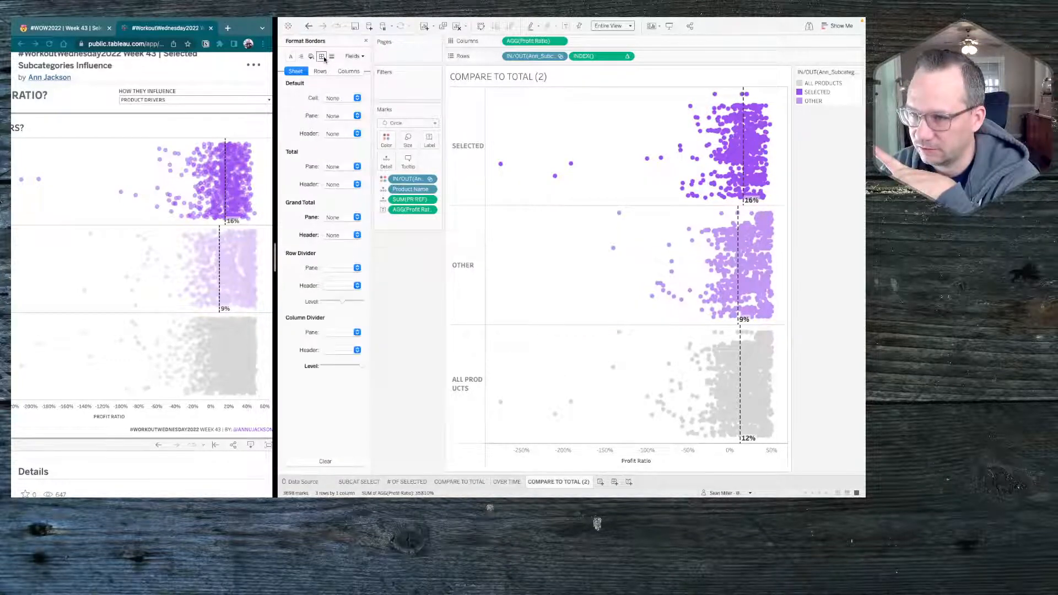
Step: Try setting the row divider borders to None, and restore them after comparing with the published dashboard
click(341, 268)
click(345, 281)
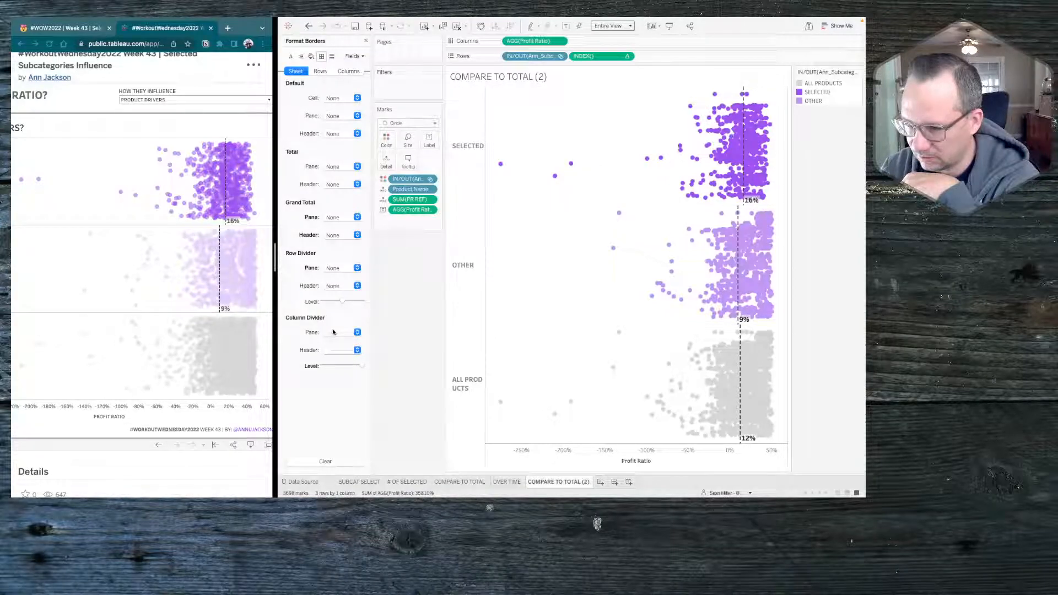
click(334, 333)
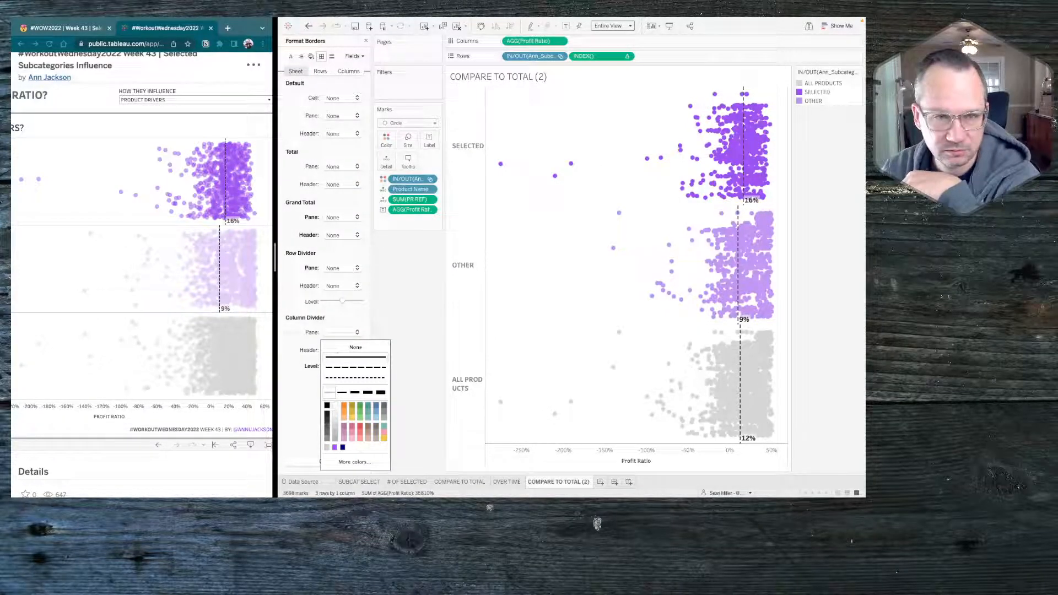
scroll(88, 245, left, 5)
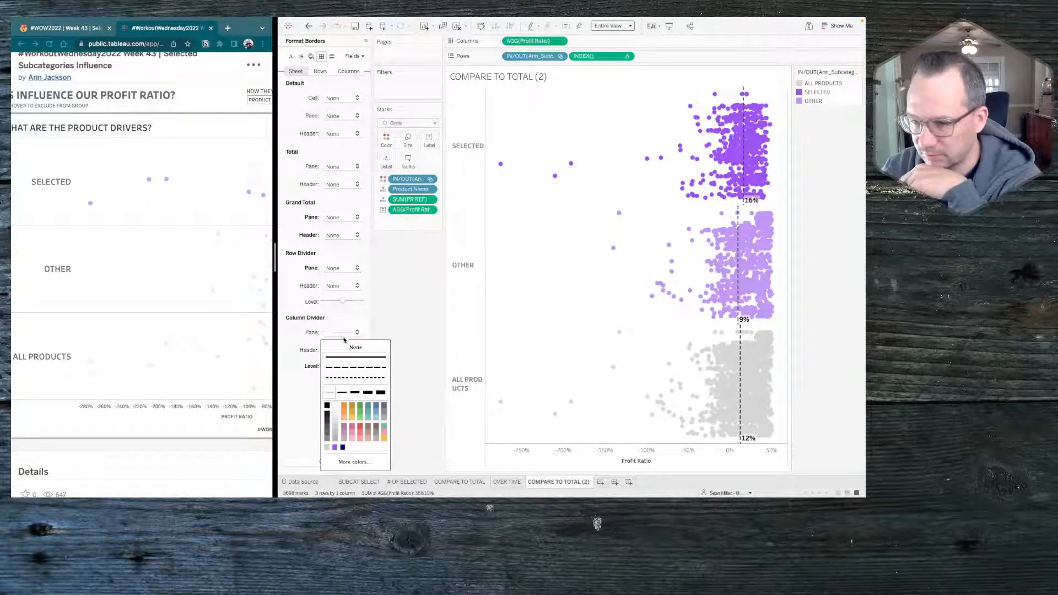
click(289, 274)
right_click(314, 269)
click(326, 274)
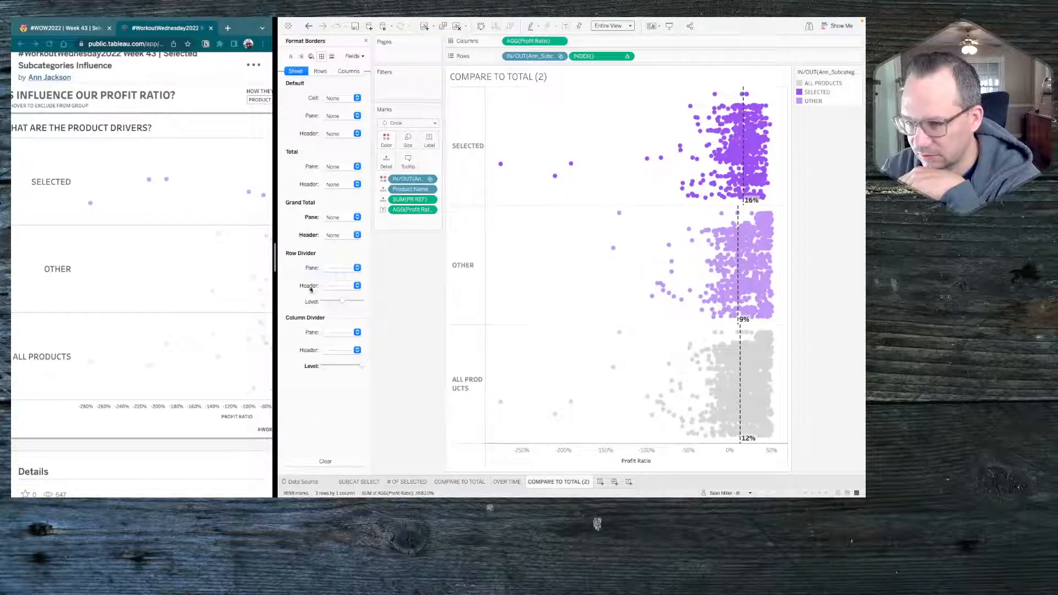
Step: Set the column divider borders to None for both pane and header
click(342, 332)
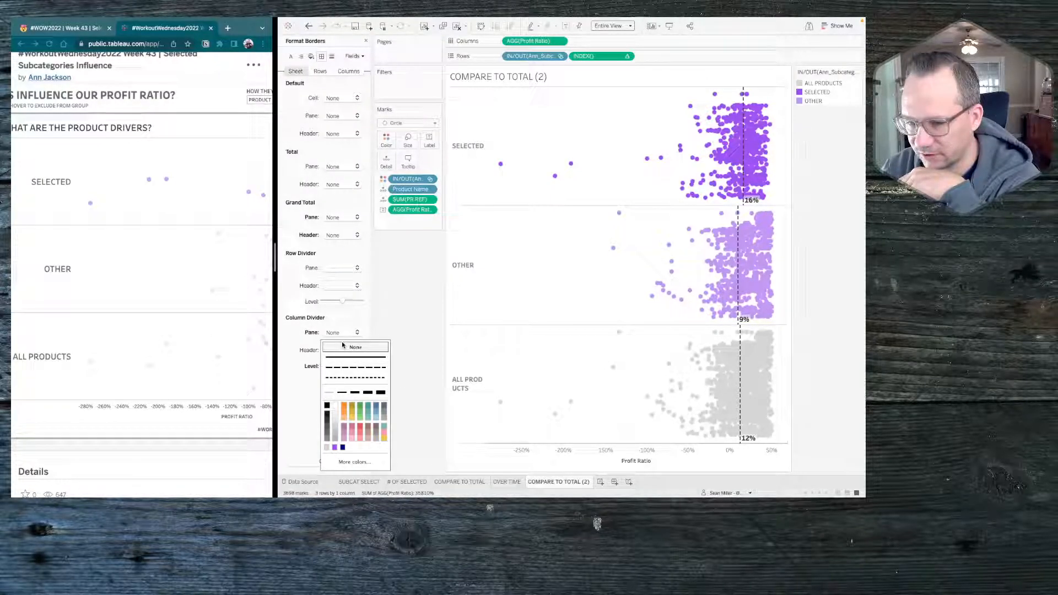
click(394, 334)
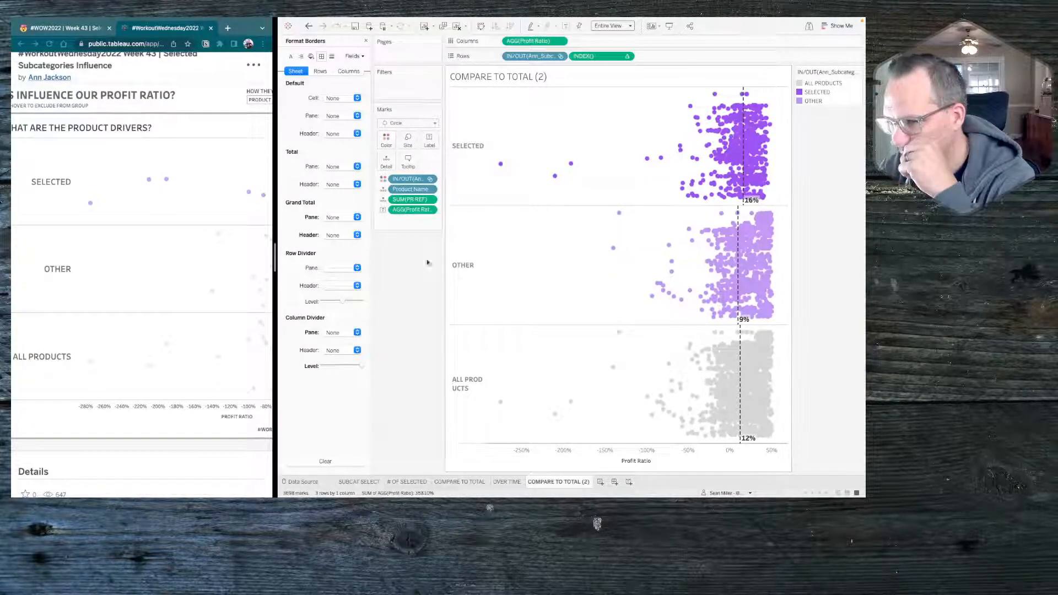
Step: Rename the COMPARE TO TOTAL (2) worksheet as PRODUCT DRIVERS
mouse_move(413, 496)
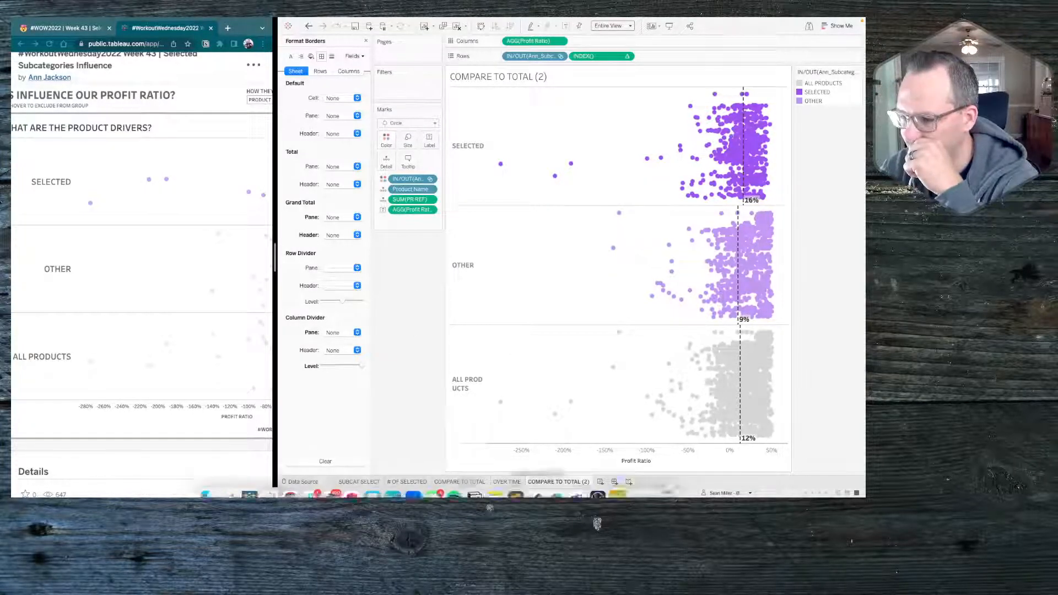
double_click(560, 482)
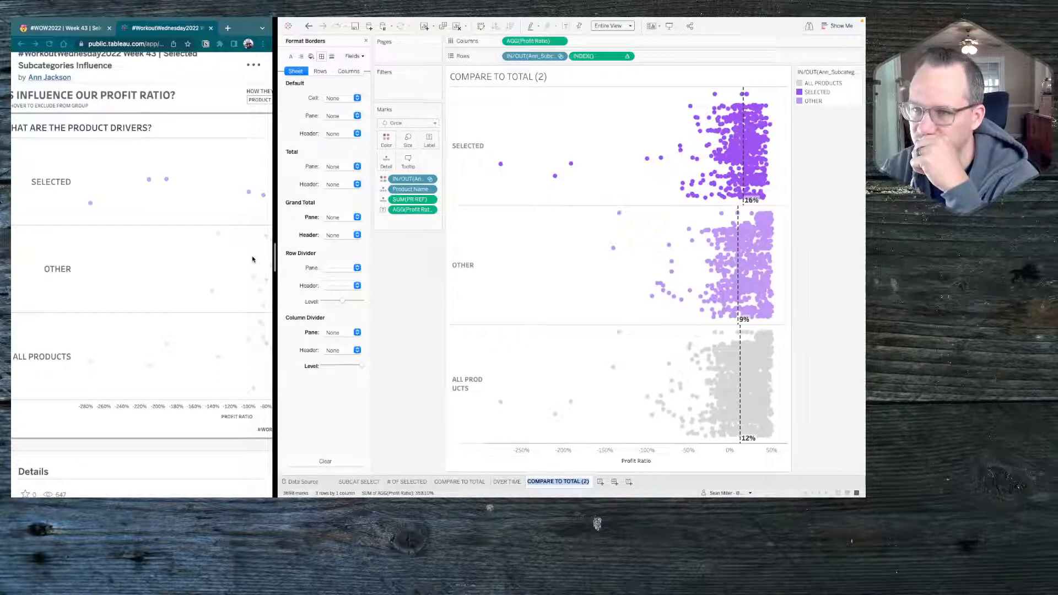
scroll(252, 259, right, 3)
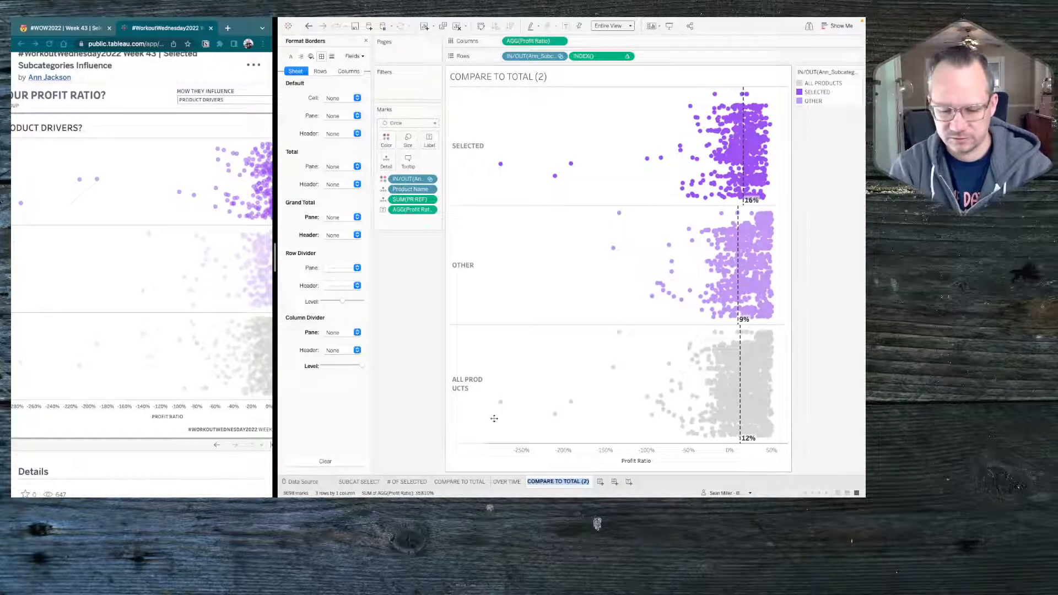
text(PRODUCT DRIVERS)
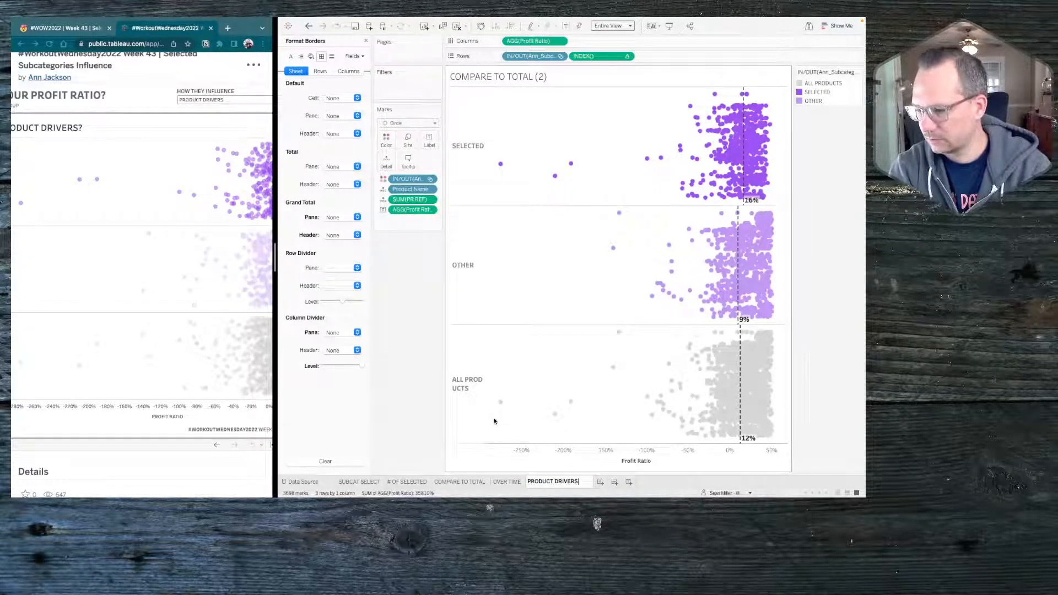
key(Return)
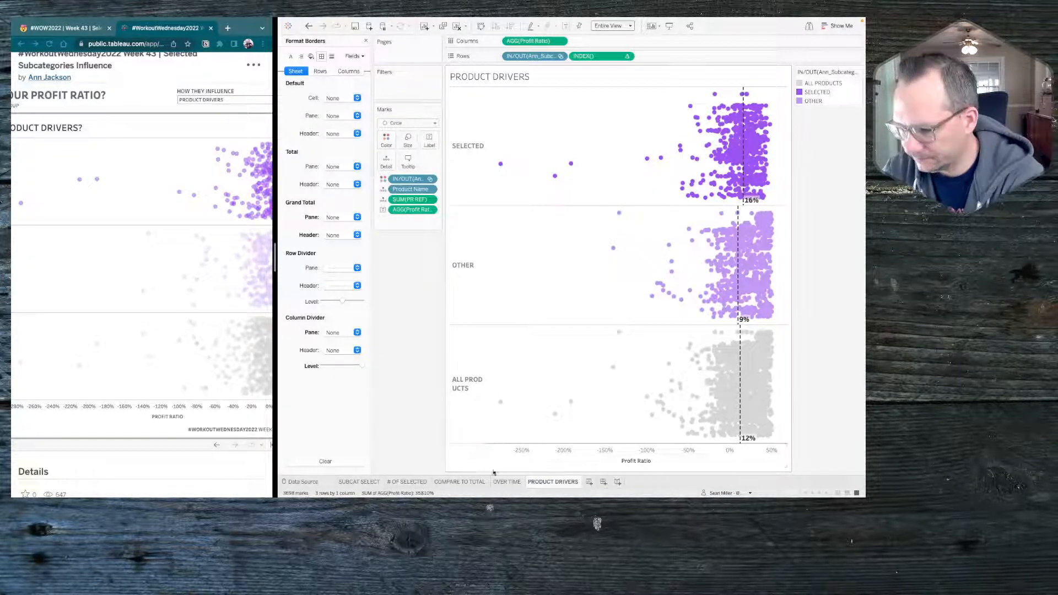
Step: Create a new dashboard and look up the required dashboard size on the challenge page
click(604, 482)
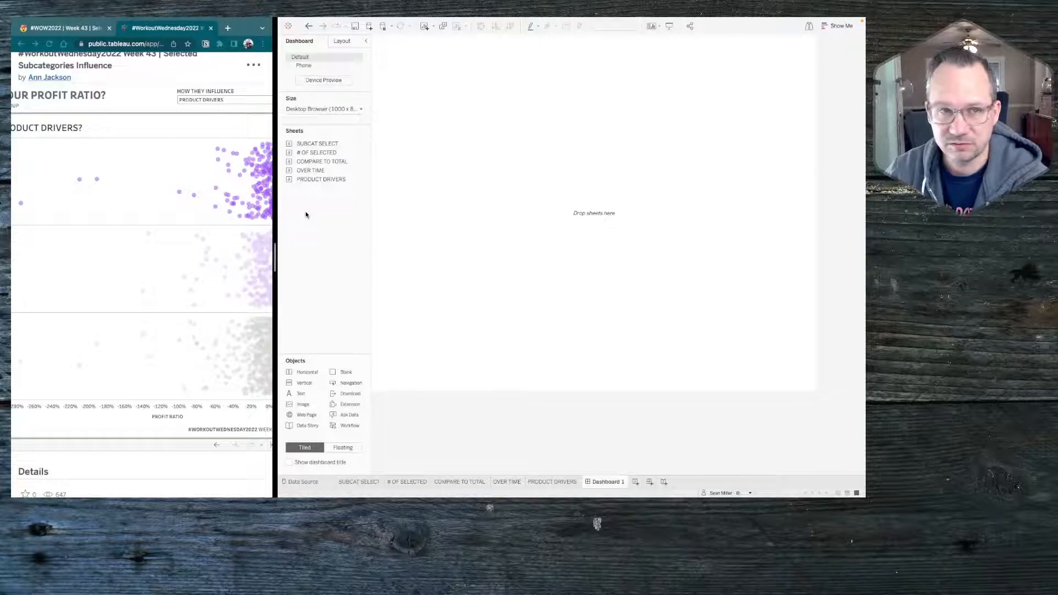
scroll(171, 212, left, 5)
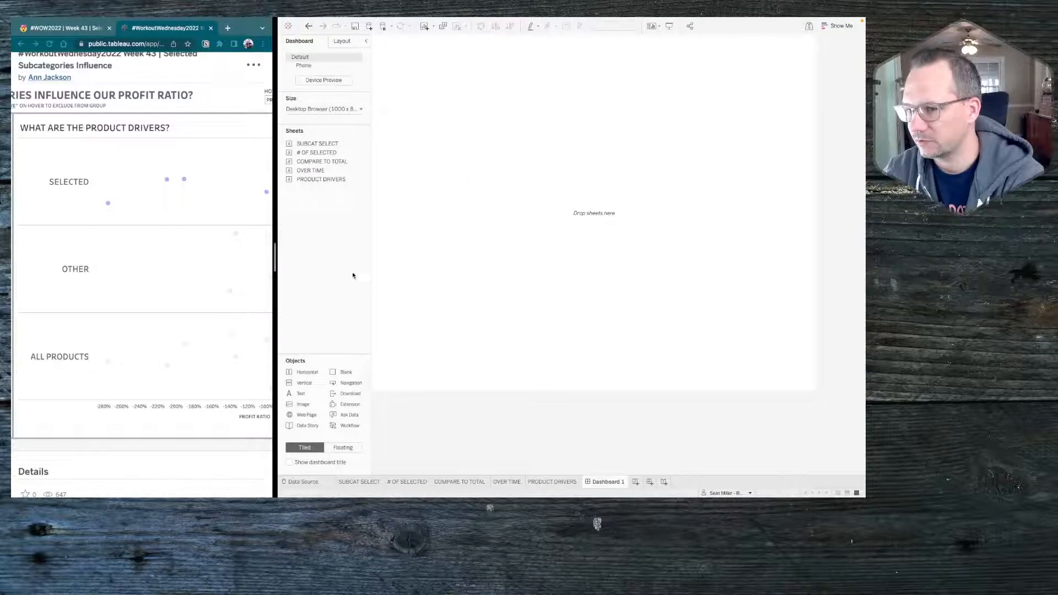
click(20, 43)
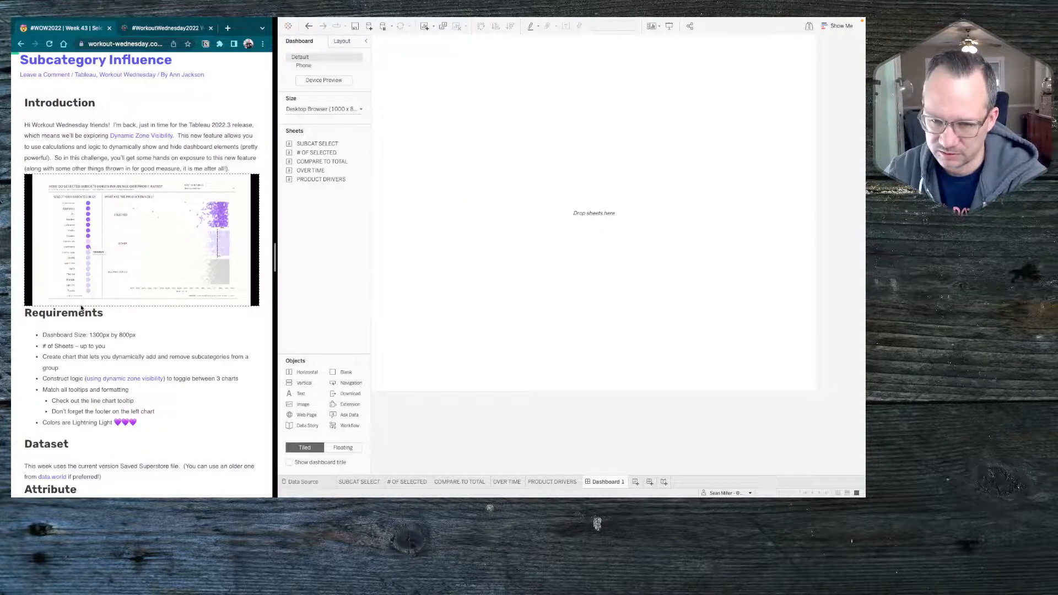
click(35, 43)
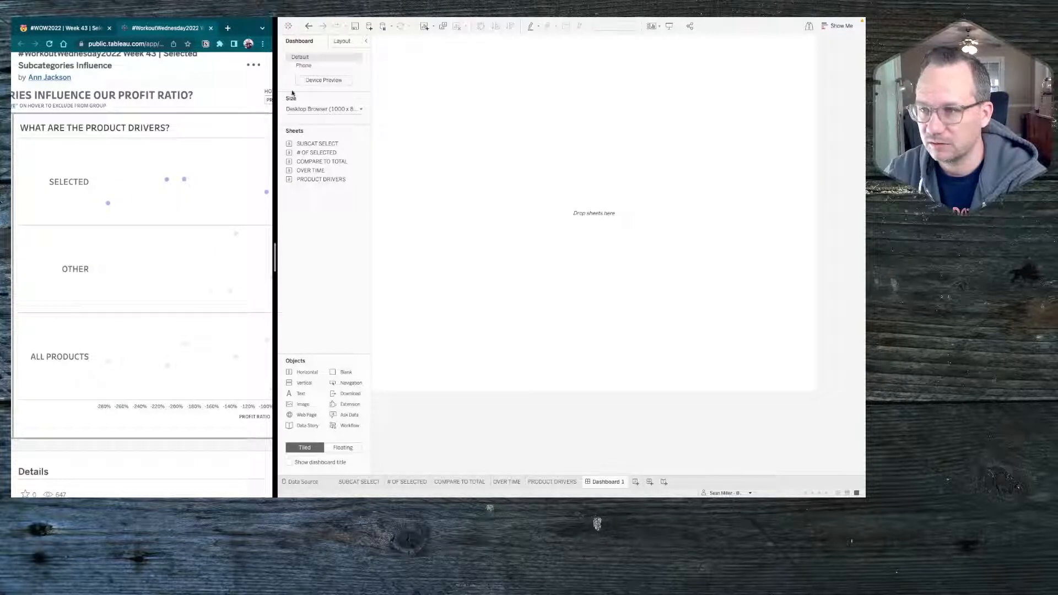
Step: Set the dashboard to a fixed custom size of 1300 px wide by 800 px high
click(325, 109)
scroll(324, 161, up, 3)
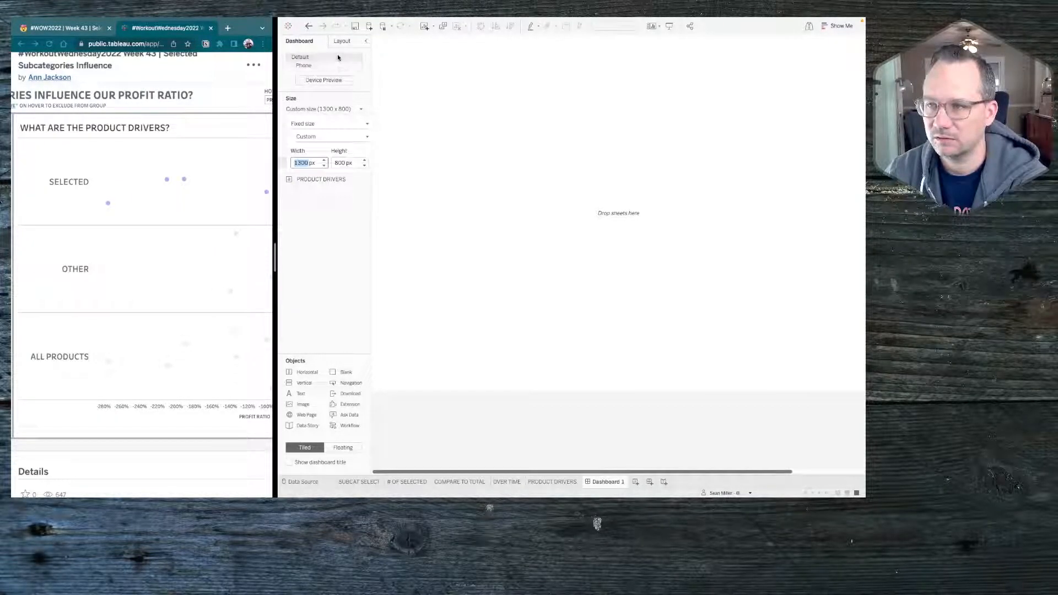
click(339, 250)
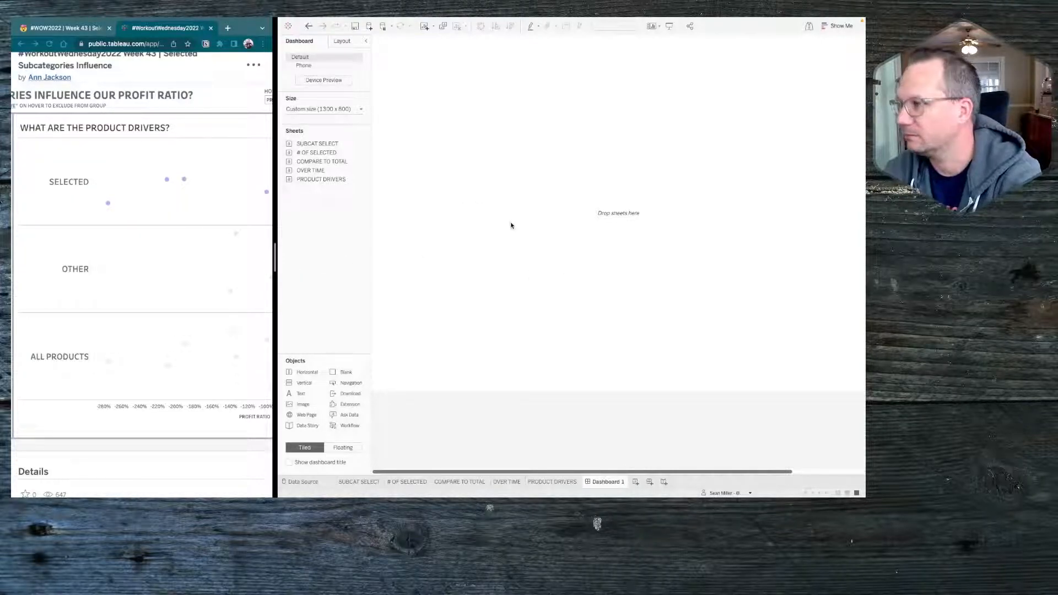
Step: Check the published dashboard's layout and add a tiled vertical container that fills the empty dashboard
scroll(528, 235, left, 1)
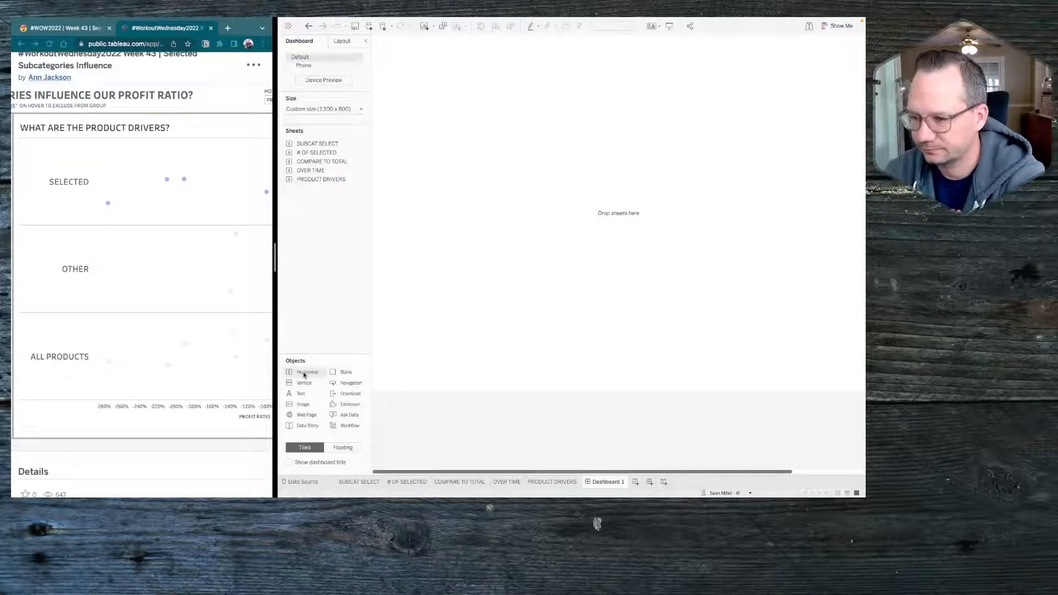
drag(304, 375, 263, 272)
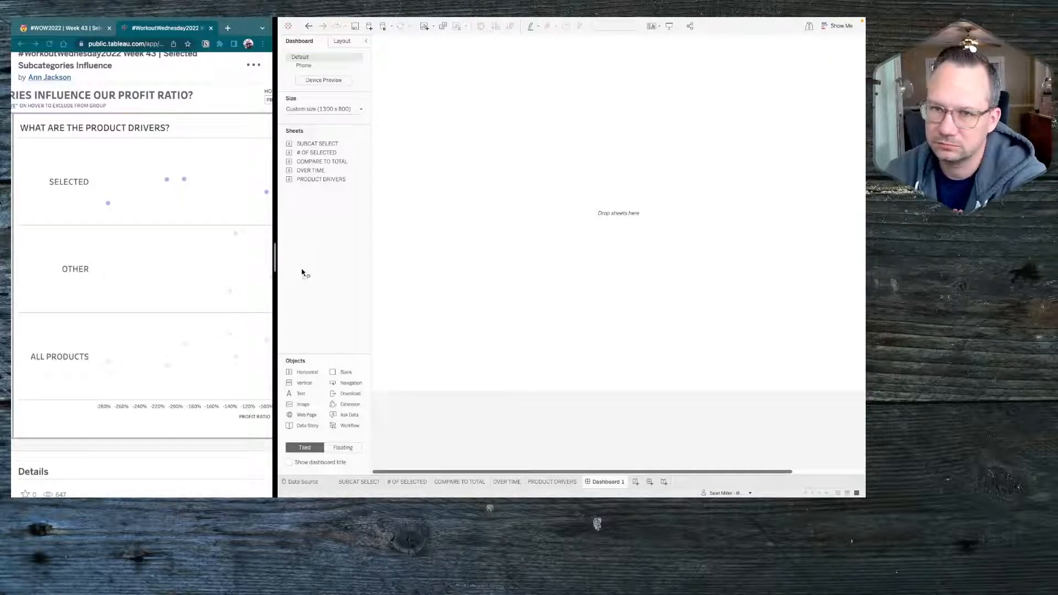
scroll(182, 260, left, 5)
scroll(182, 261, right, 5)
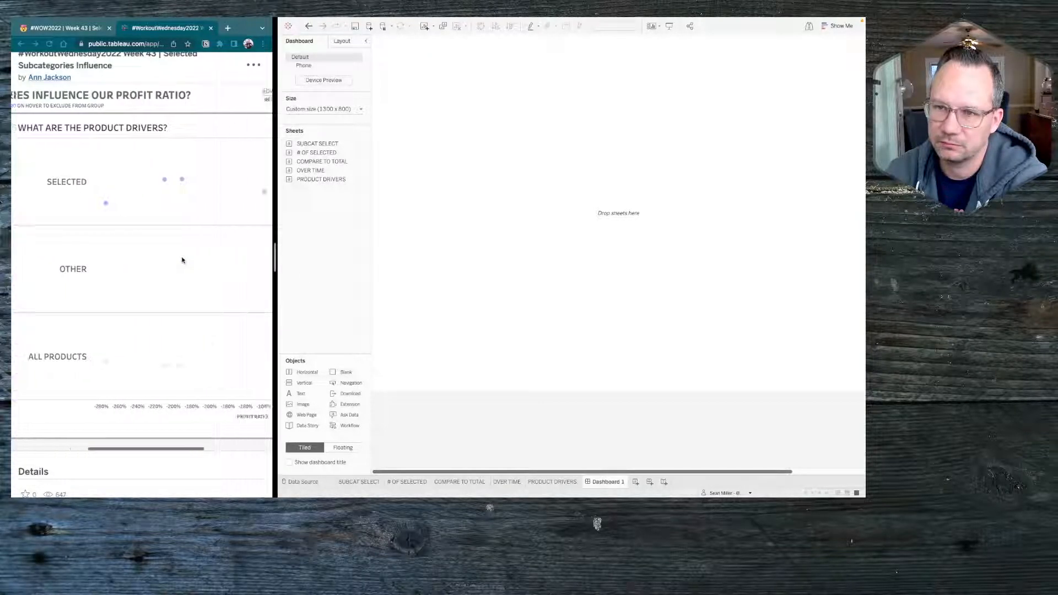
scroll(182, 260, left, 5)
drag(312, 388, 603, 241)
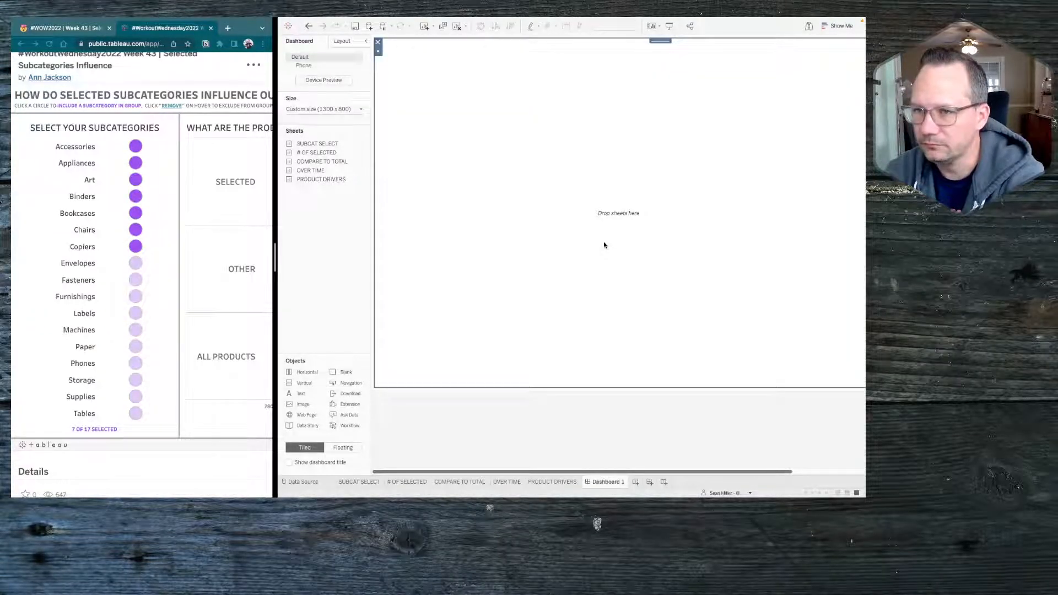
Step: Set the vertical container's outer padding to 20 on all sides
click(342, 42)
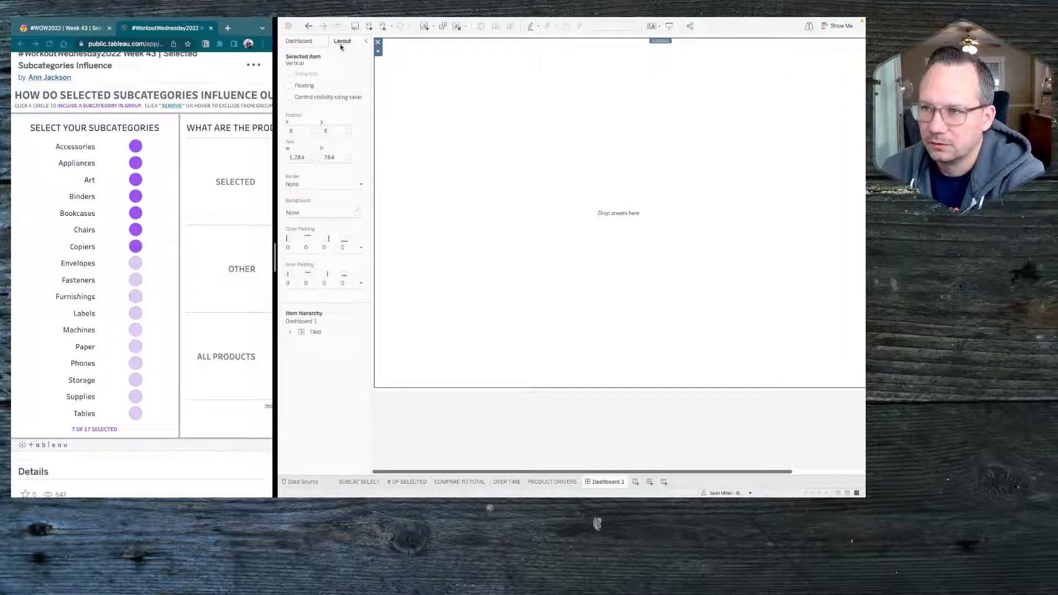
click(306, 246)
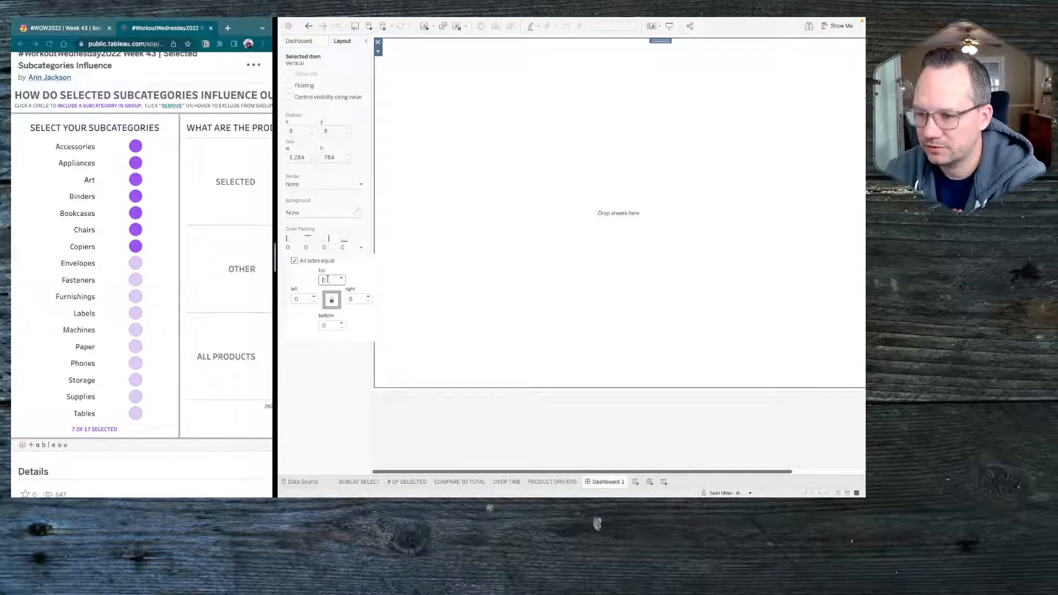
text(20)
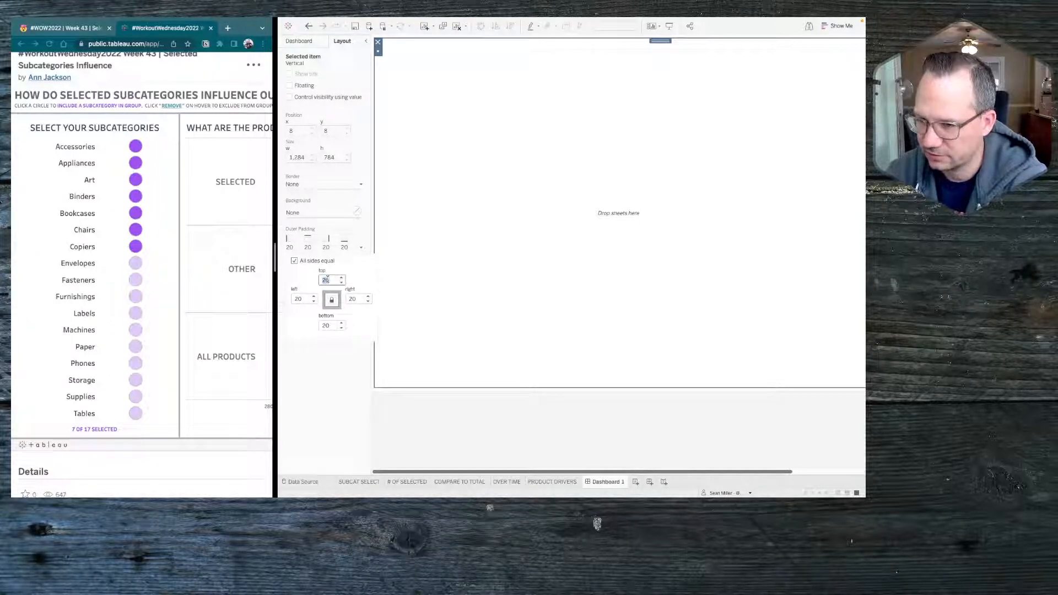
Step: Place a tiled Blank object inside the vertical container
click(298, 41)
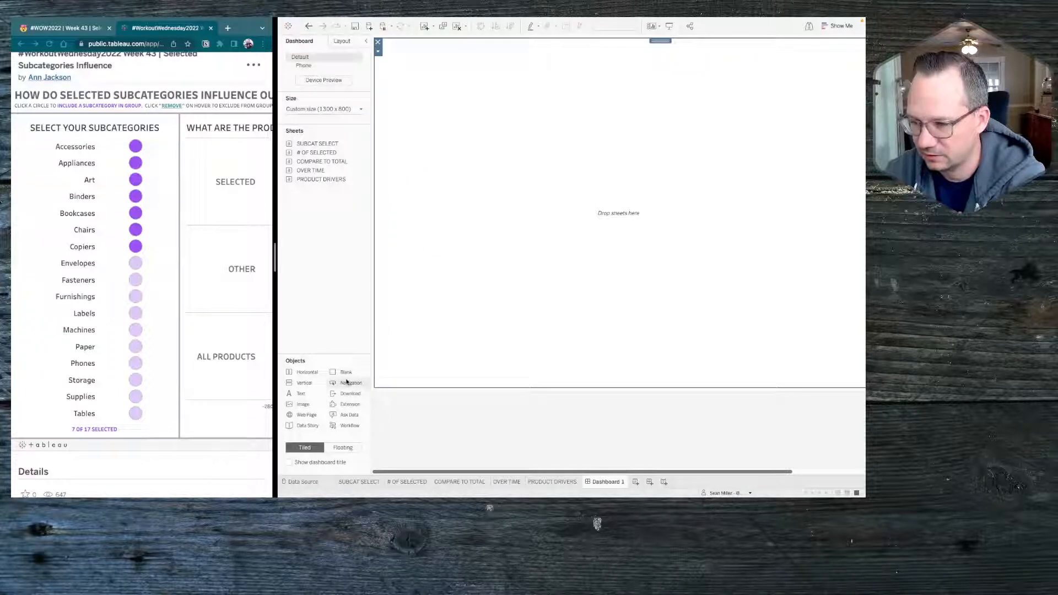
drag(345, 375, 519, 267)
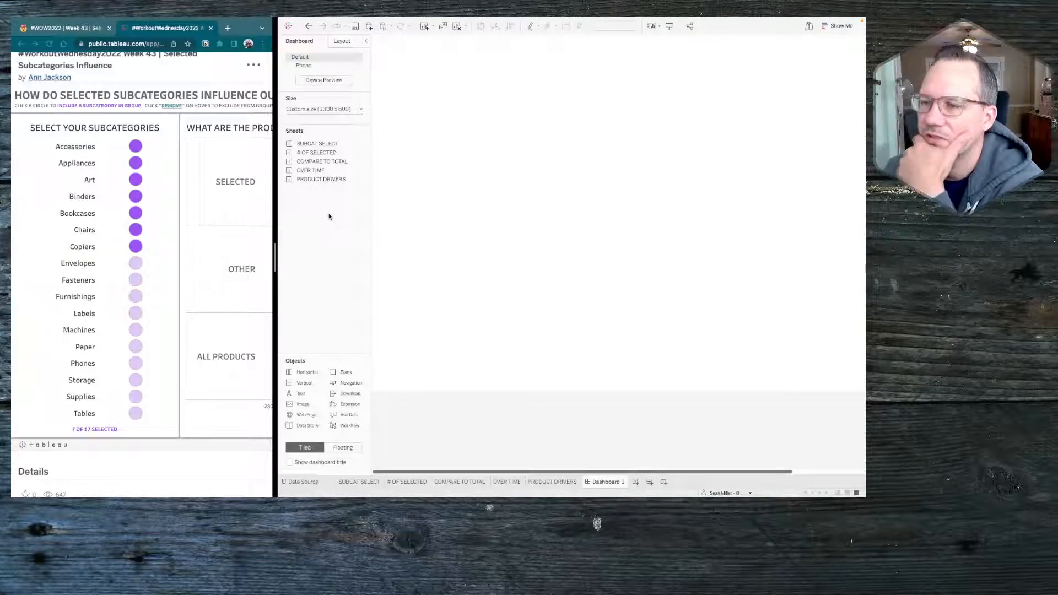
Step: Add a text object at the top of the vertical container, using the Tableau Medium font at size 14
mouse_move(326, 145)
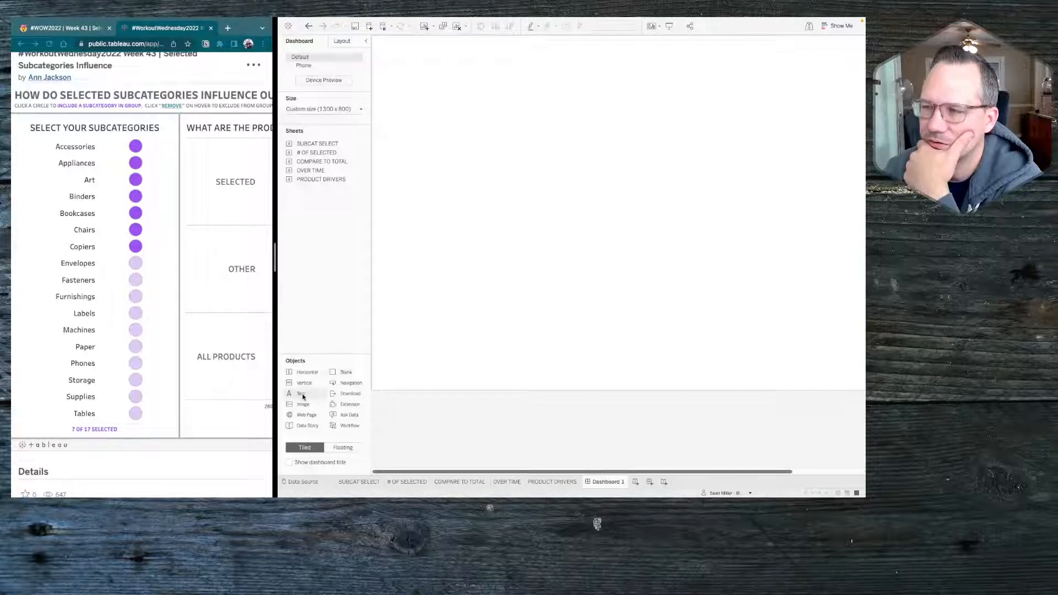
drag(303, 396, 610, 159)
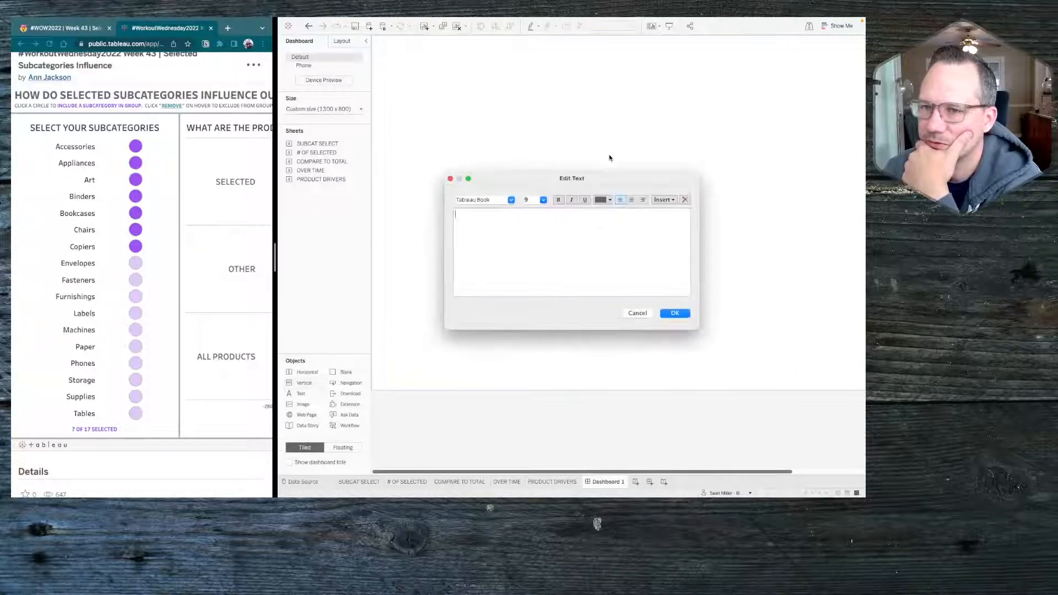
click(511, 200)
scroll(507, 231, up, 2)
scroll(507, 231, up, 1)
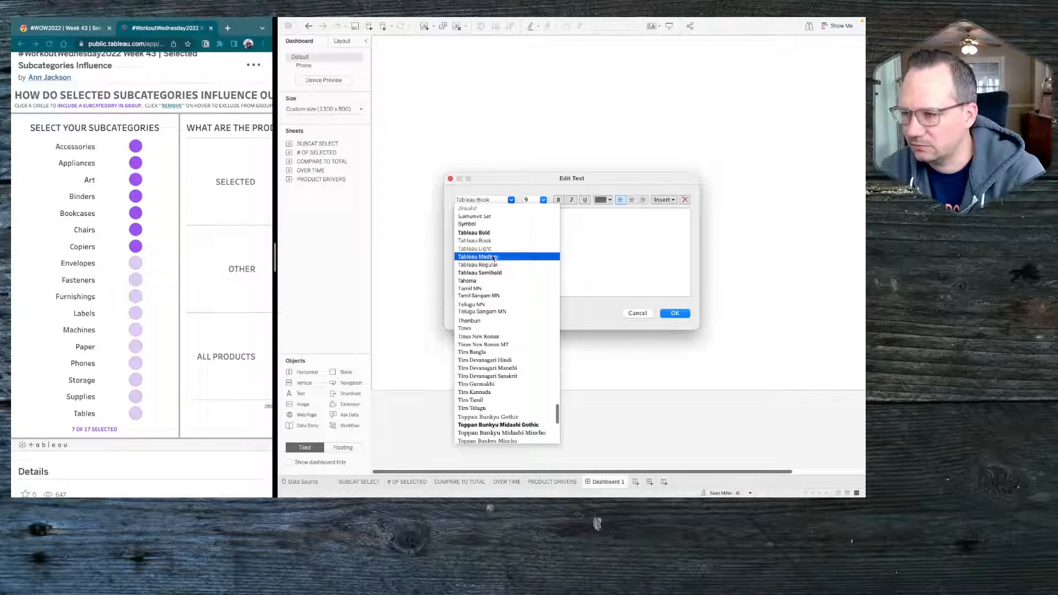
click(486, 257)
click(544, 200)
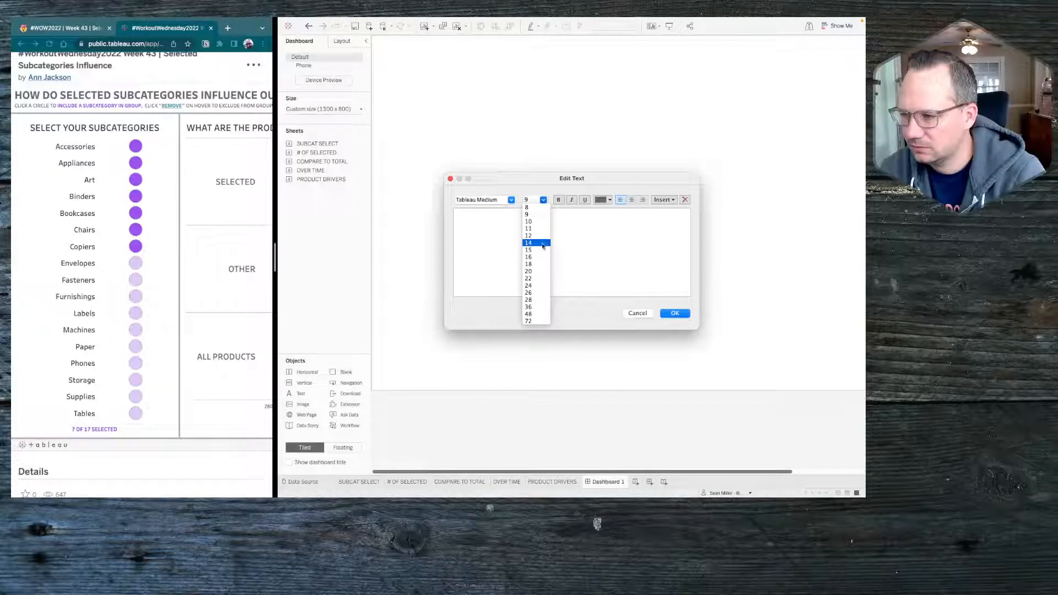
click(537, 245)
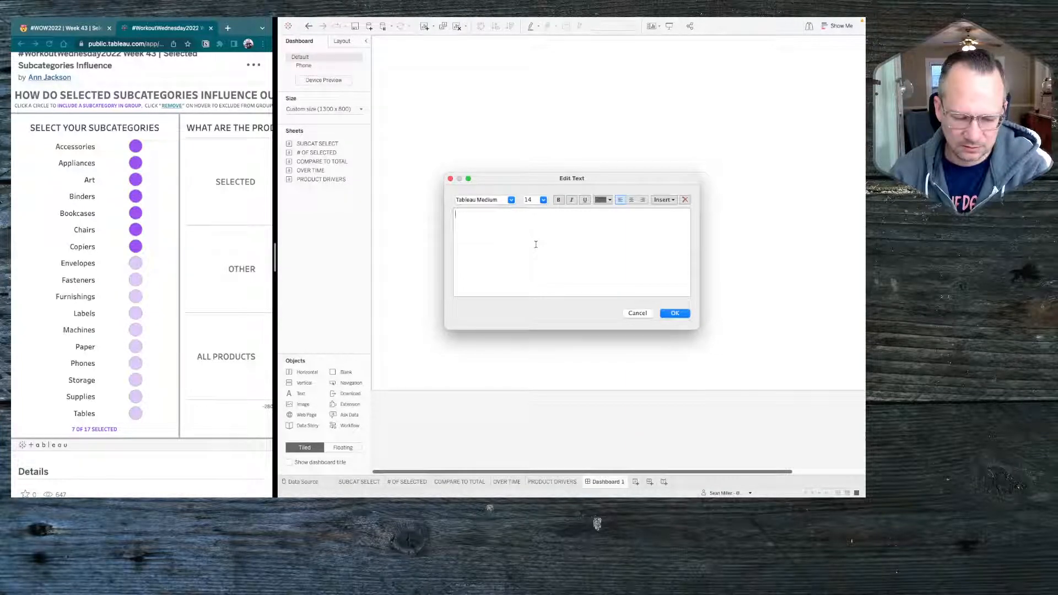
Step: Enter the dashboard title "HOW DO SELECTED SUBCATEGORIES INFLUENCE OUR PROFIT RATIO?" in the text object, following the published dashboard's wording
text(HOW )
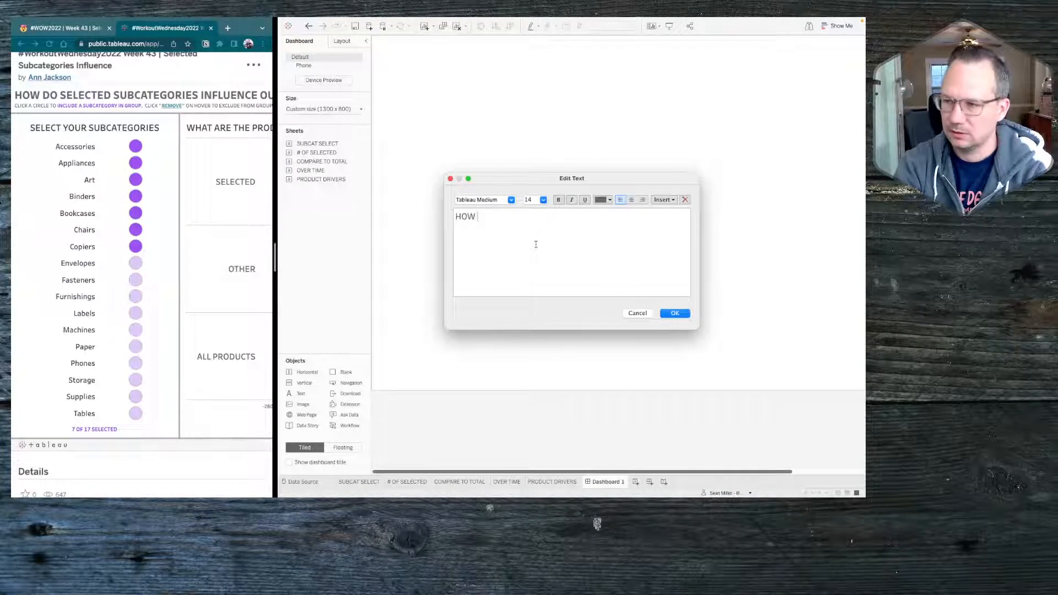
text(DO SELECTE)
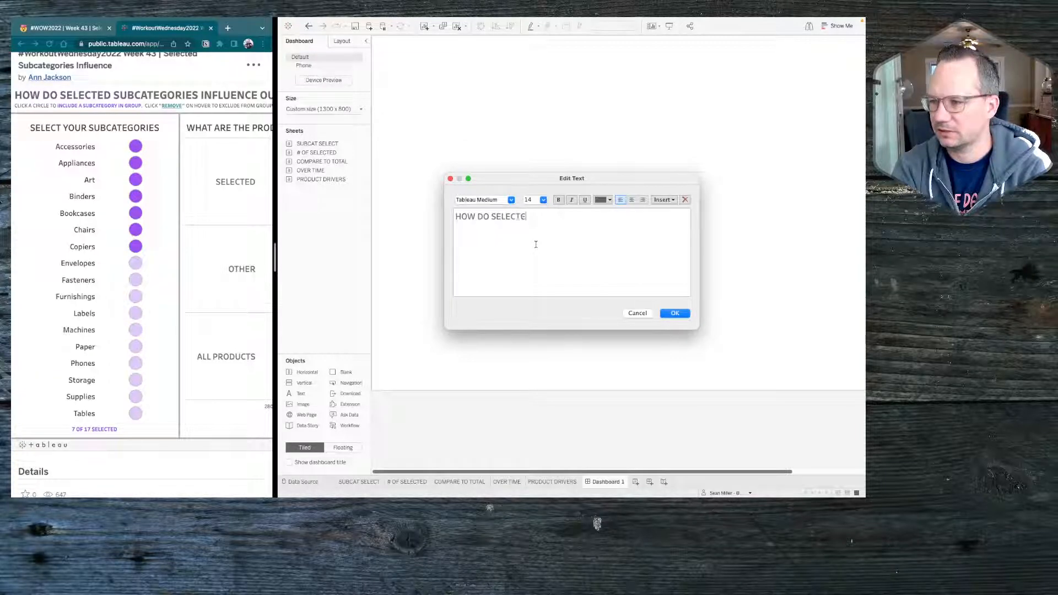
text(D SUBCAT)
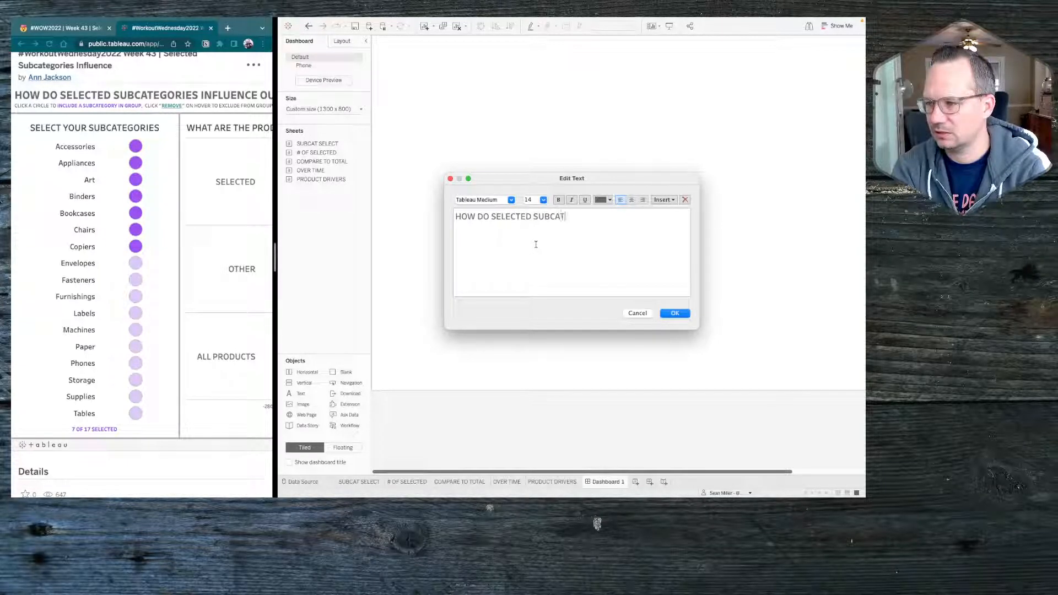
text(EGORIES)
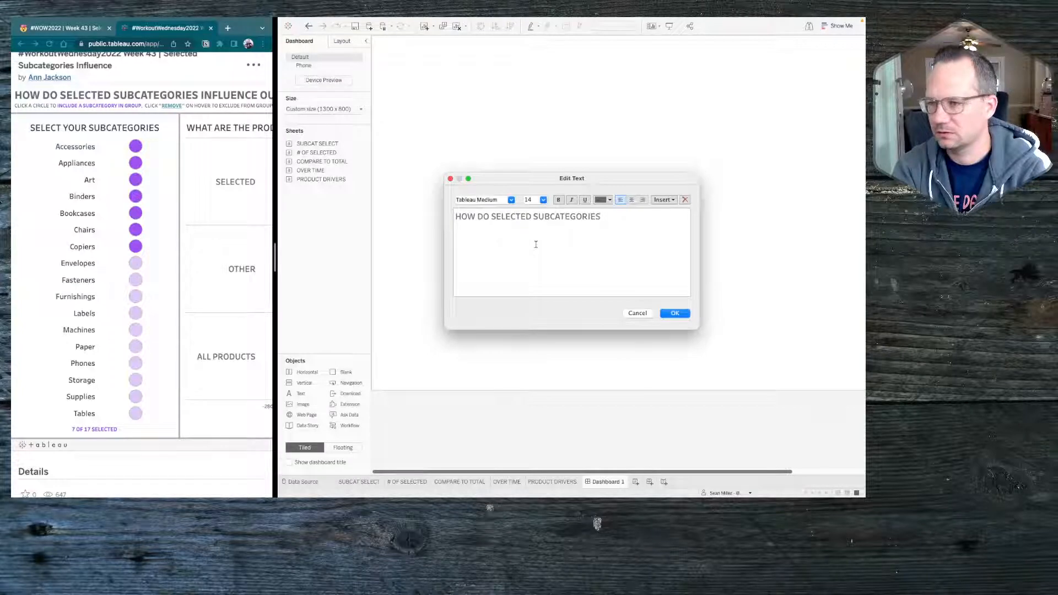
text( INCLU)
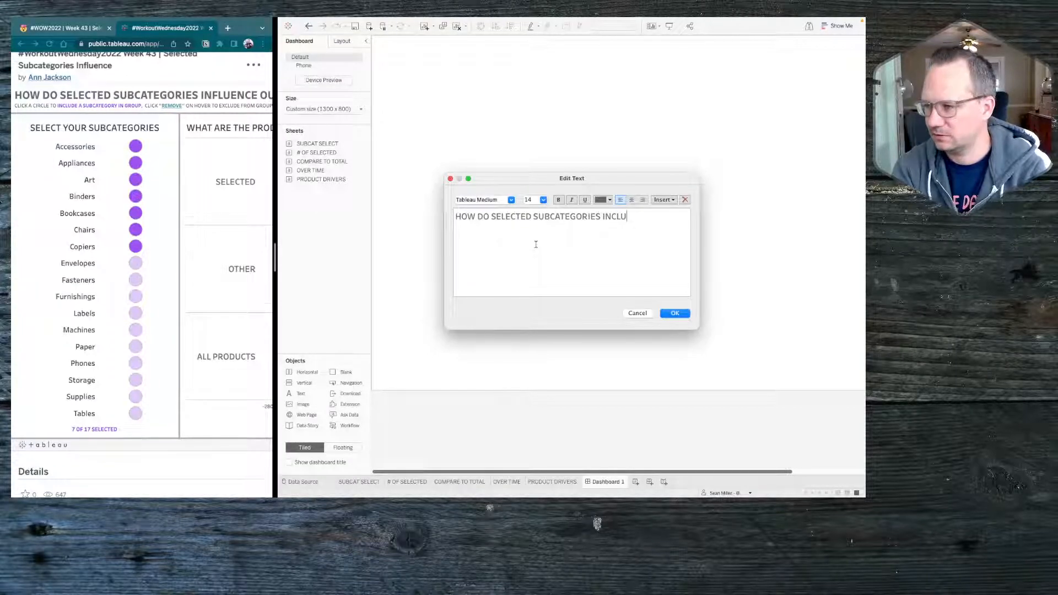
key(BackSpace)
key(BackSpace)
key(BackSpace)
text(FLUENCE)
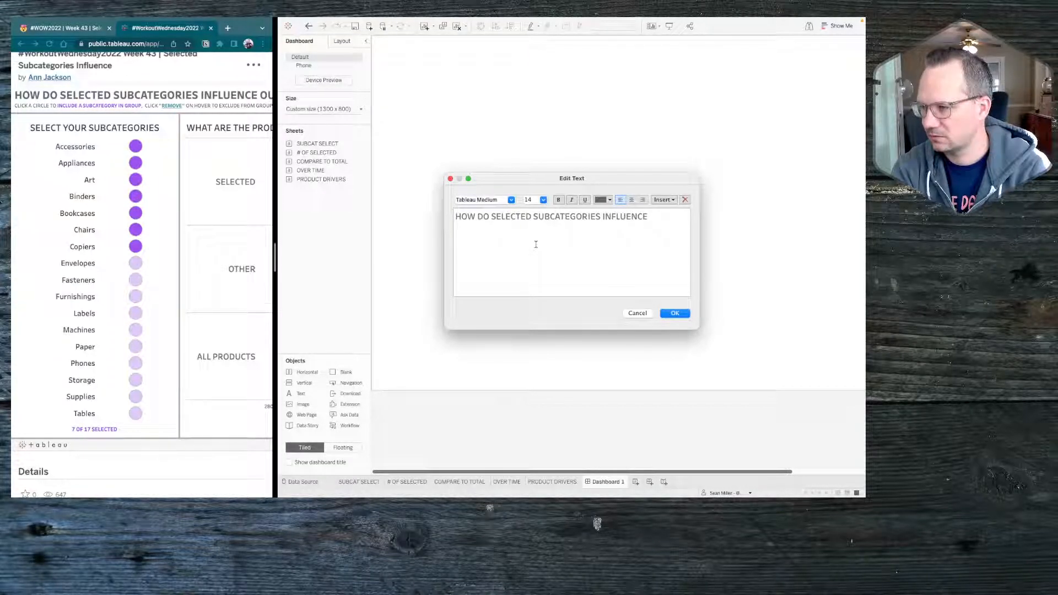
scroll(192, 189, right, 5)
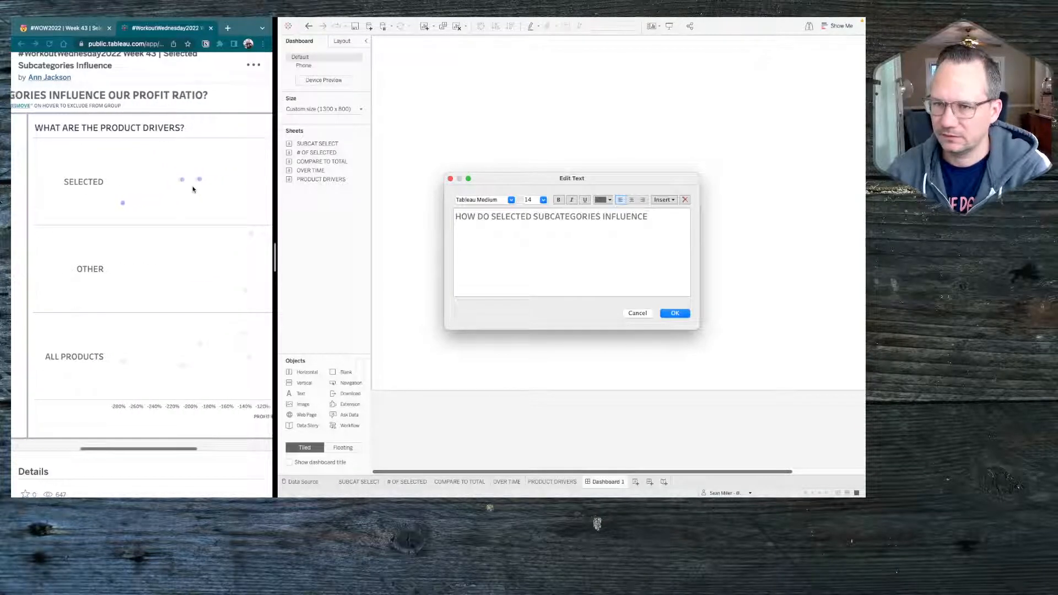
text(OUR PR)
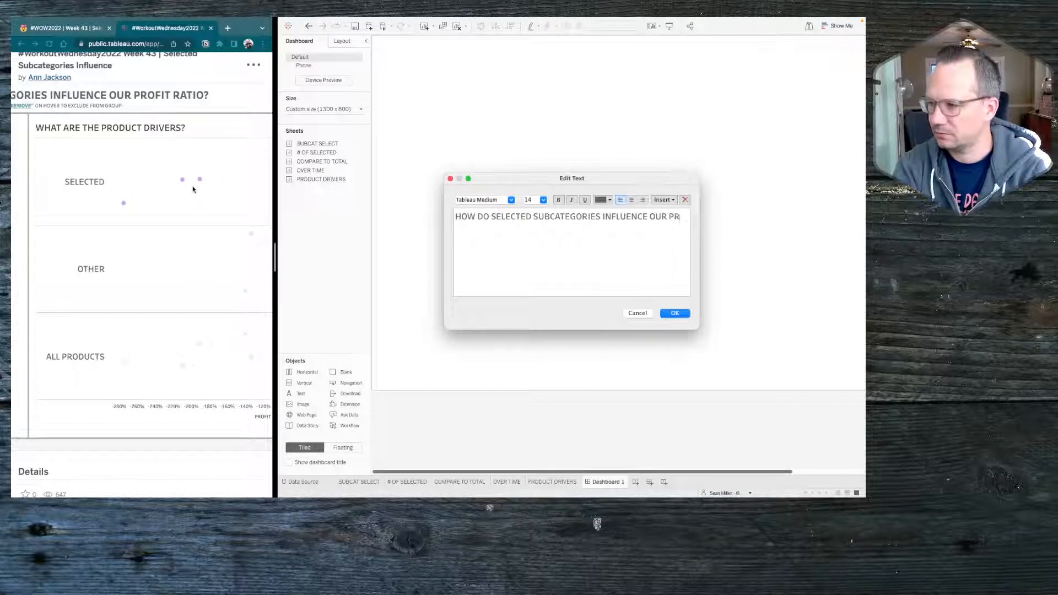
text(OFIT RATIO?)
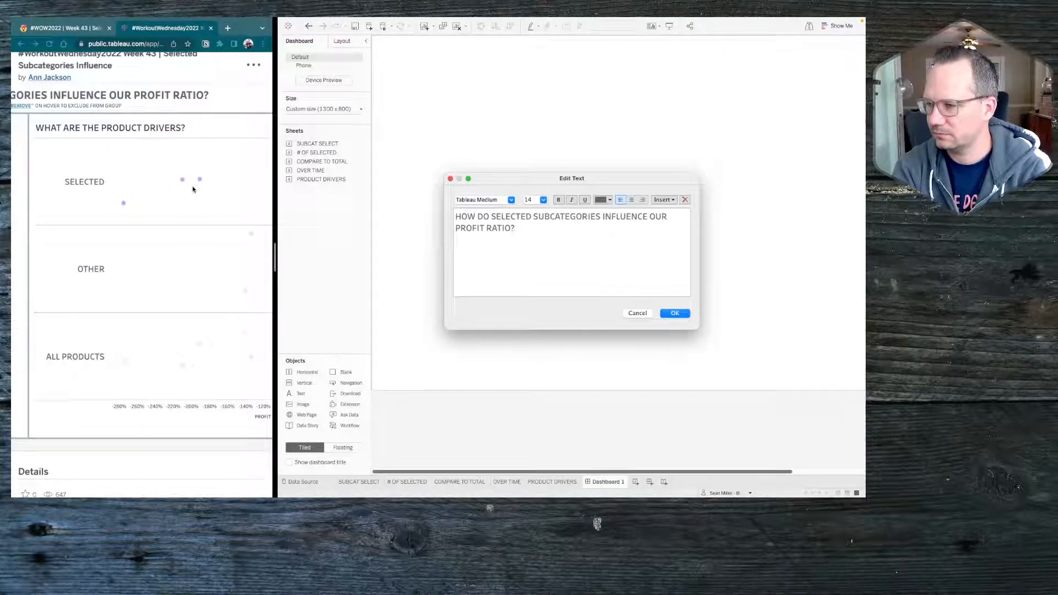
click(663, 313)
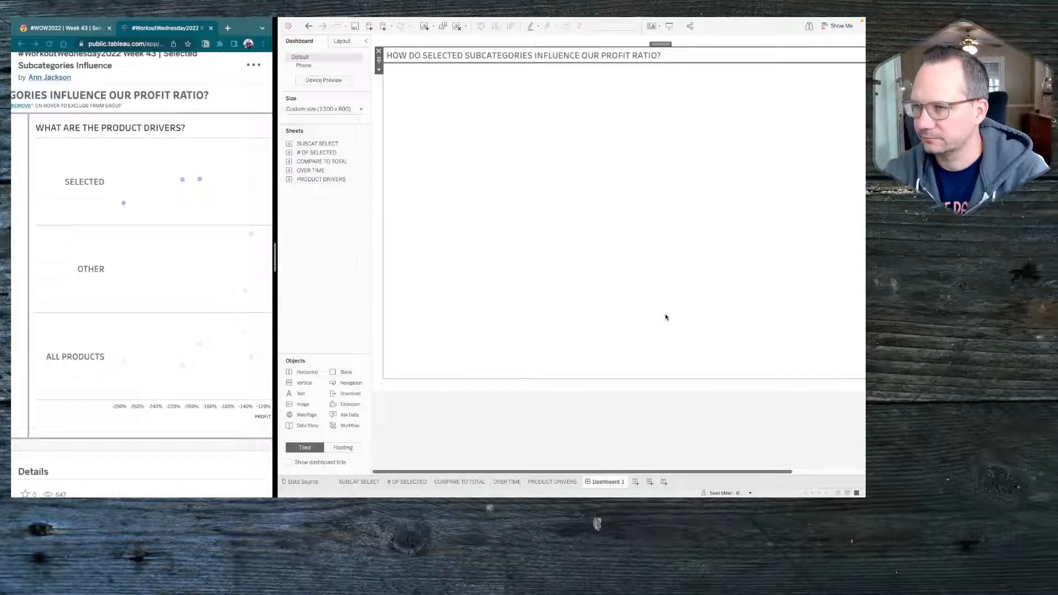
Step: Check the published dashboard's header and try to add a vertical container below the title
scroll(119, 200, right, 5)
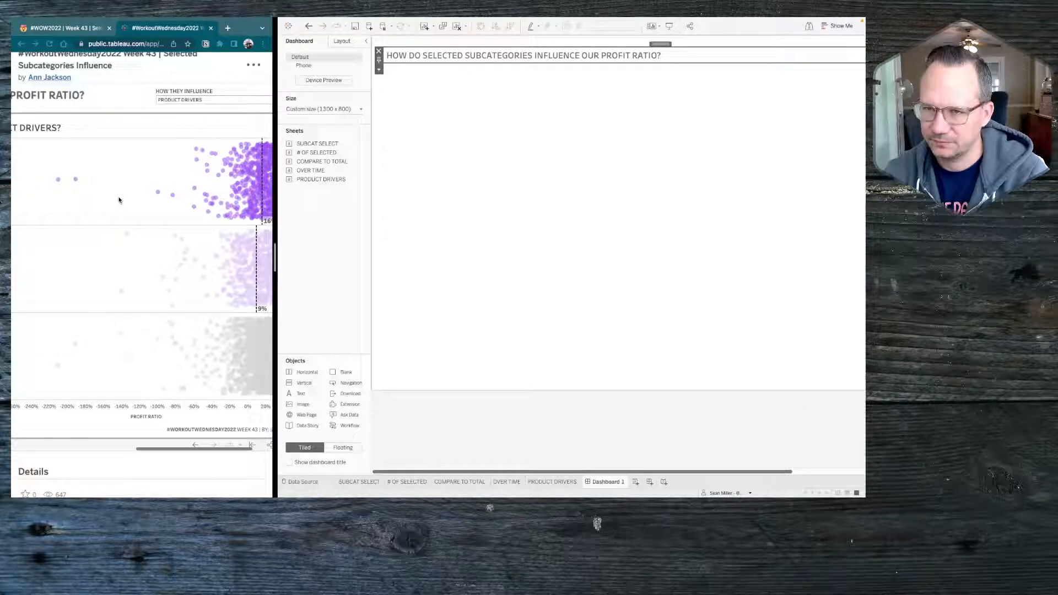
scroll(119, 200, left, 5)
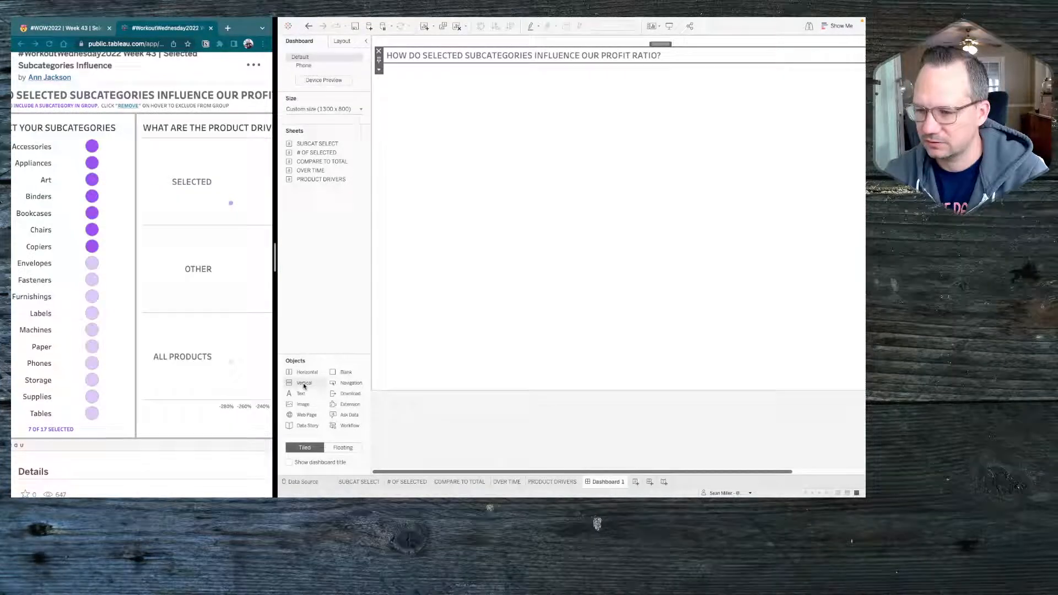
drag(303, 386, 658, 89)
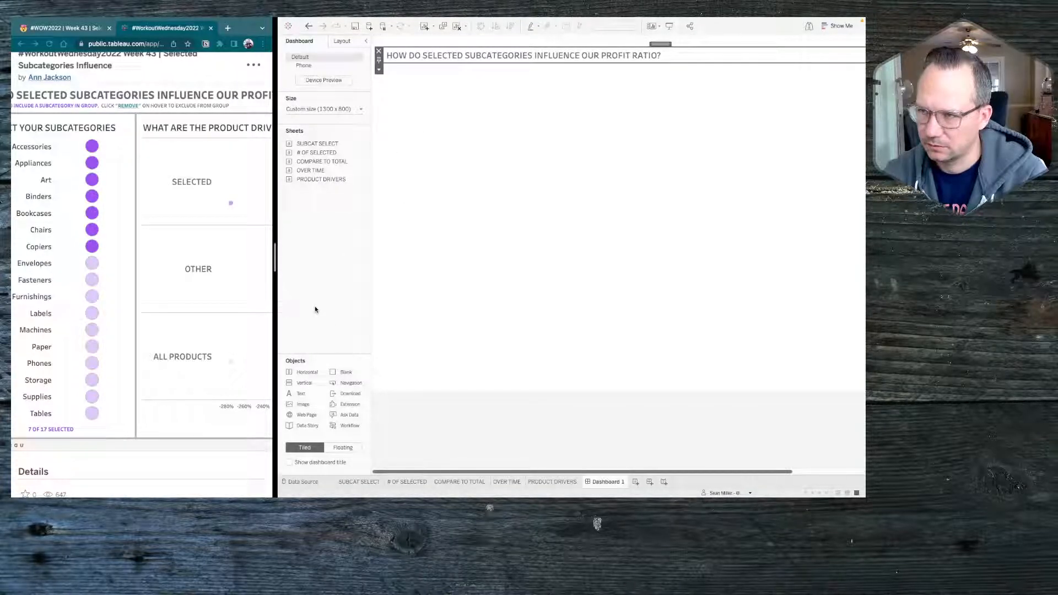
Step: Reopen the dashboard title for editing and change all of its text to a darker color
double_click(476, 57)
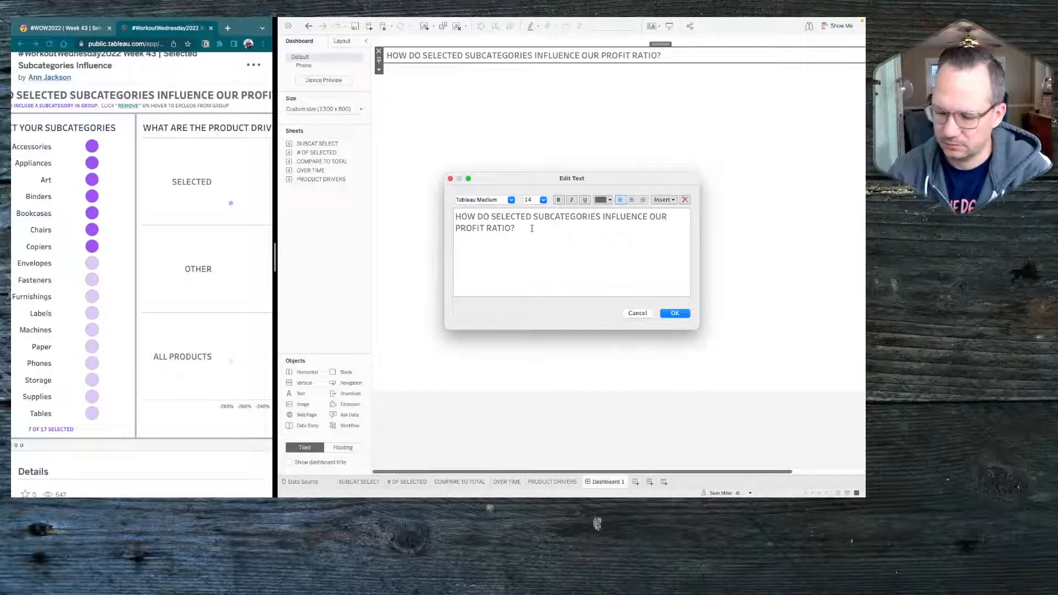
click(542, 200)
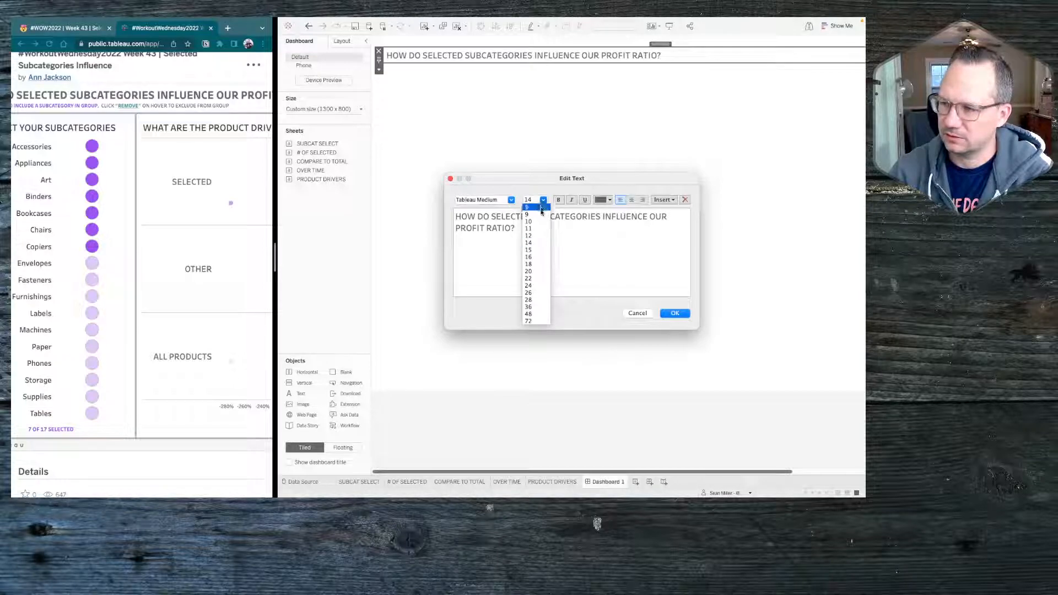
click(539, 223)
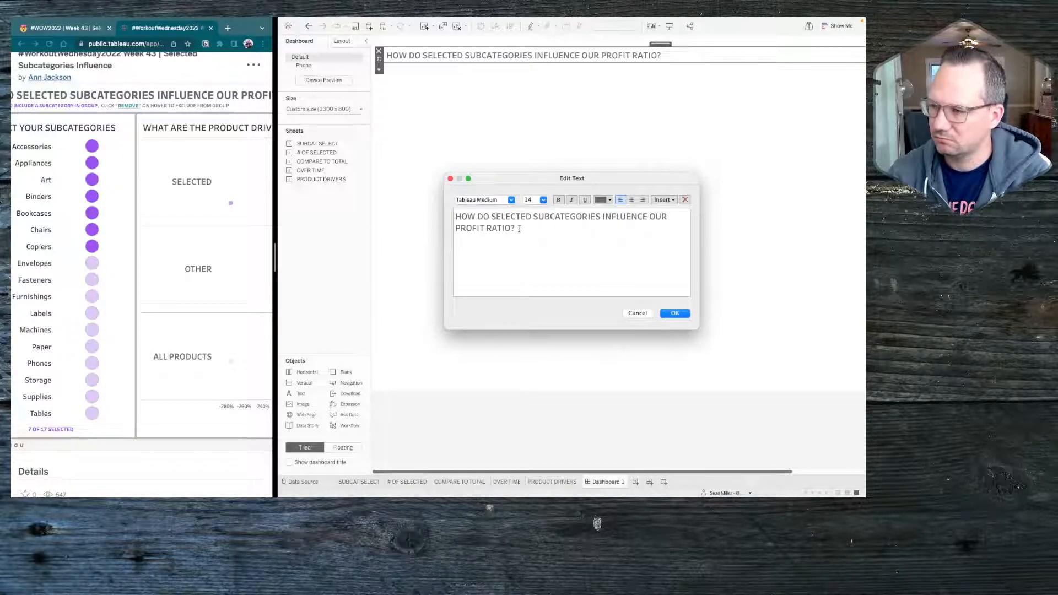
key(super+a)
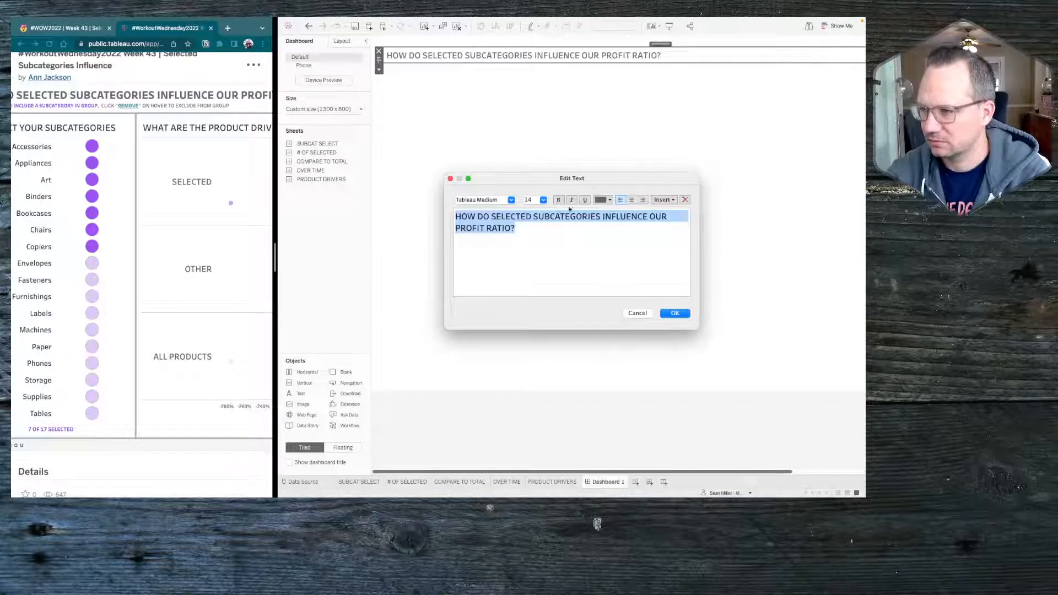
click(603, 200)
click(477, 209)
click(503, 244)
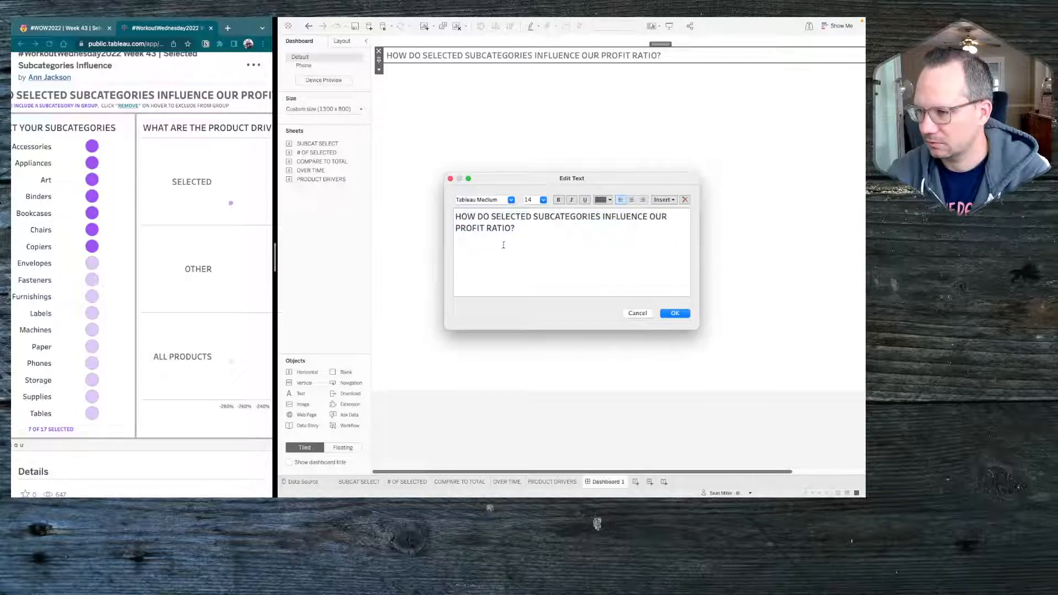
Step: Add the instruction line "CLICK A CIRCLE TO INCLUDE A SUBCATEGORY IN GROUP" below the title text at font size 10
scroll(150, 221, left, 3)
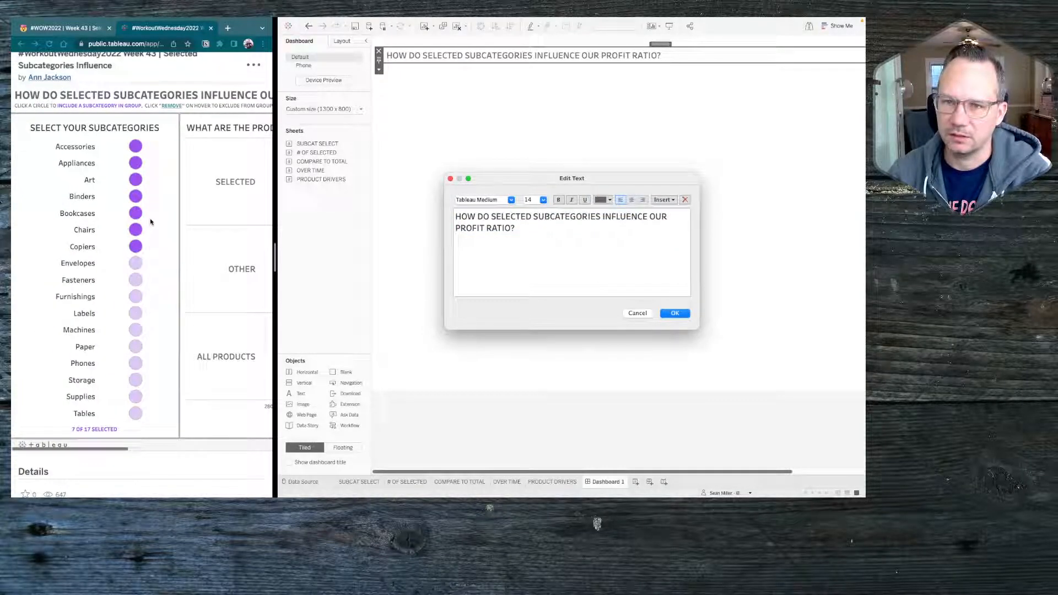
text(CLICK)
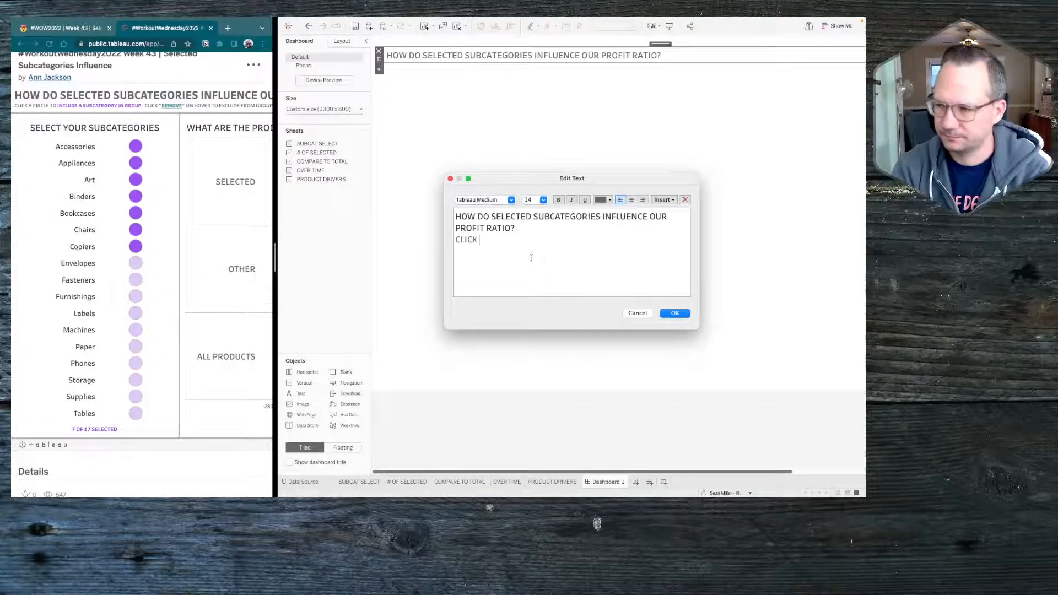
key(BackSpace)
key(BackSpace)
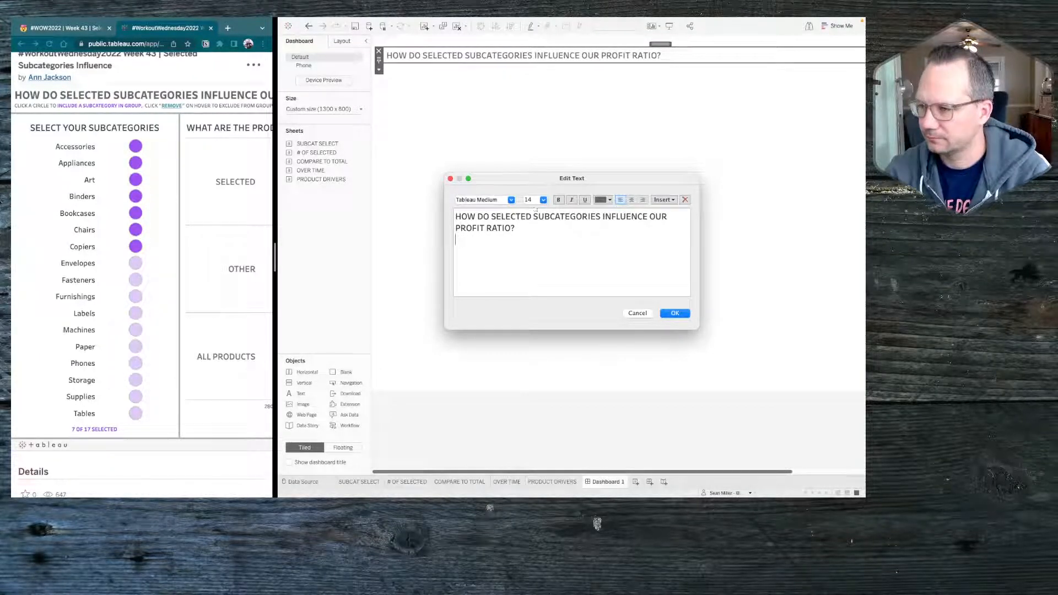
click(543, 200)
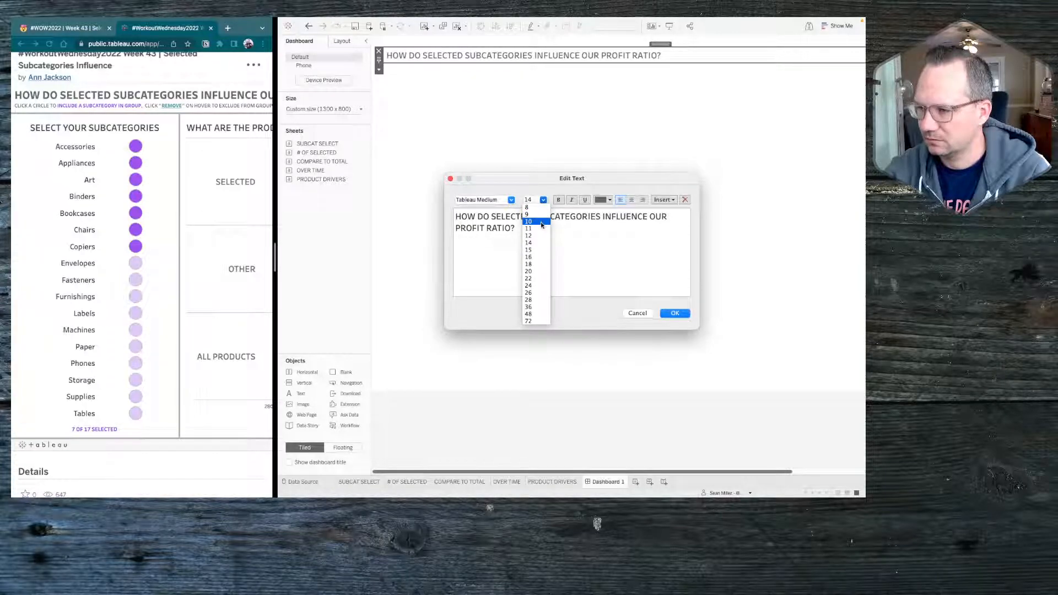
click(541, 222)
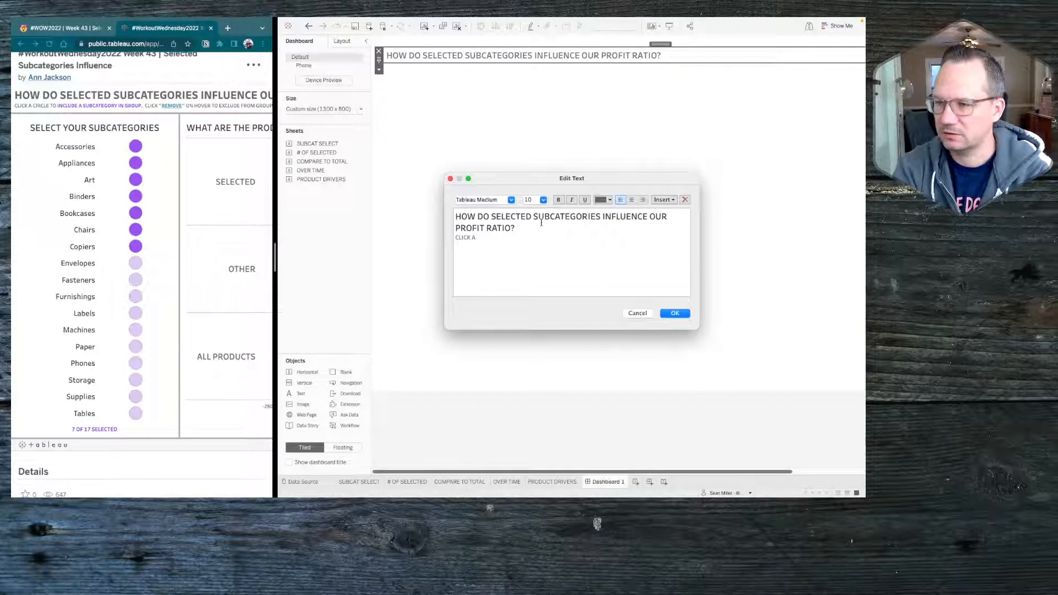
text(CK A CIRCLE )
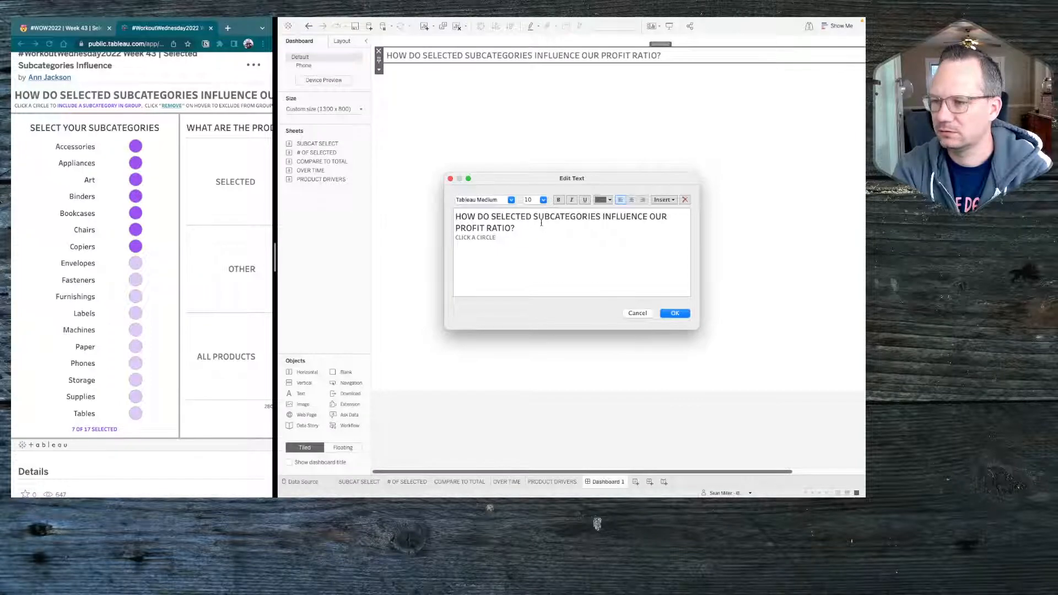
text(TO INCLUDE)
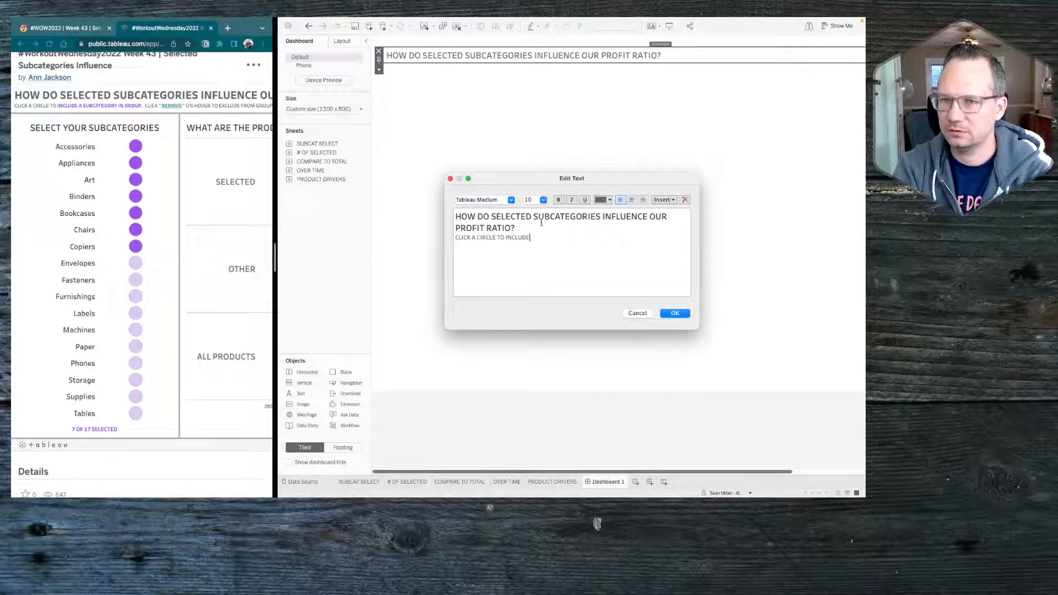
text( A SUBR)
key(BackSpace)
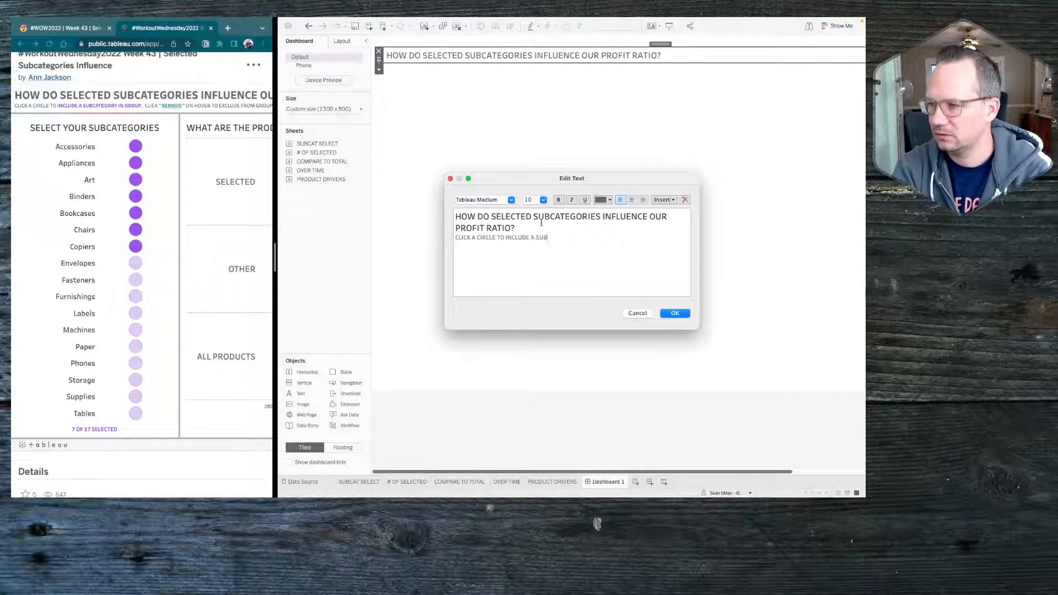
text(CATEGORY IN GROUP)
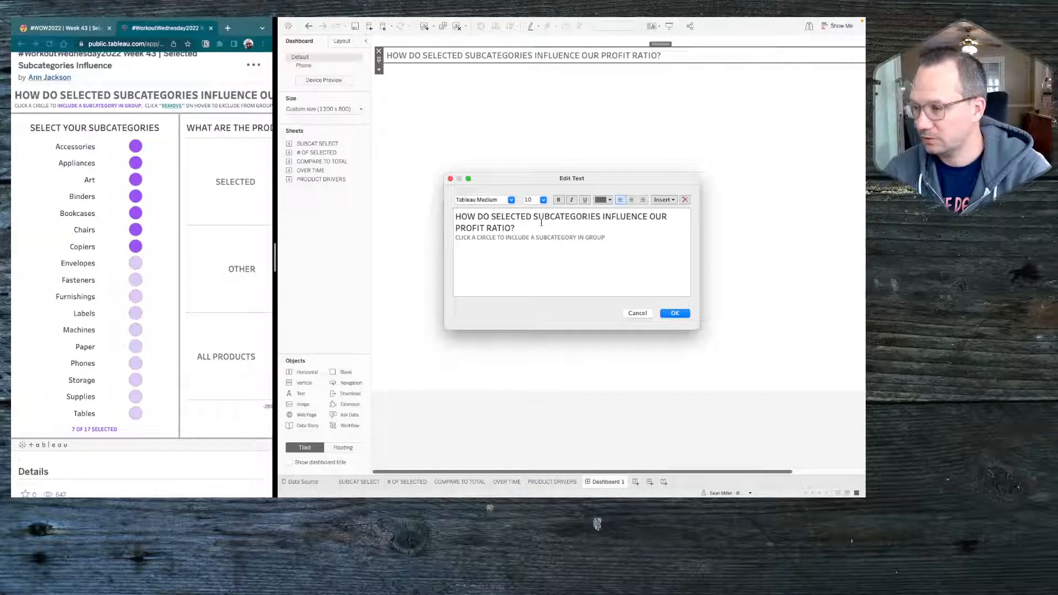
click(667, 317)
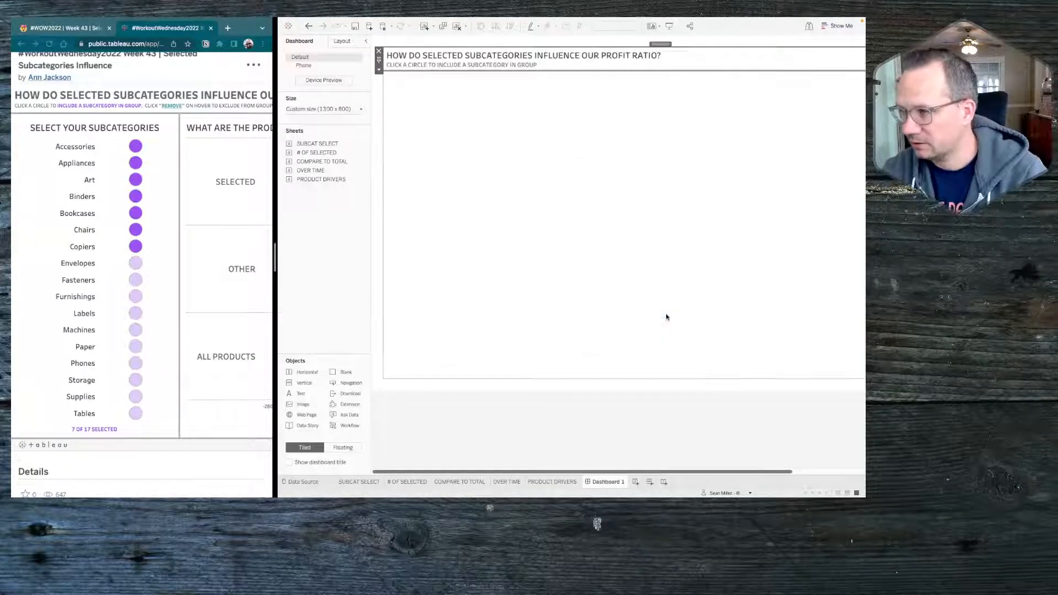
Step: Add a horizontal container below the title and move the thin container beneath it to just under the title
click(382, 238)
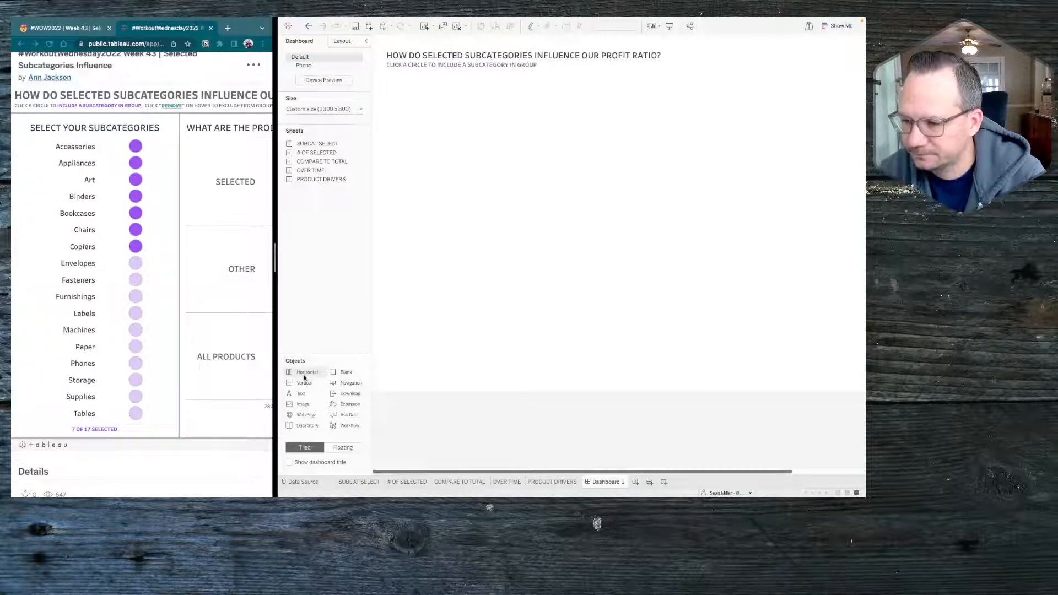
drag(304, 378, 568, 224)
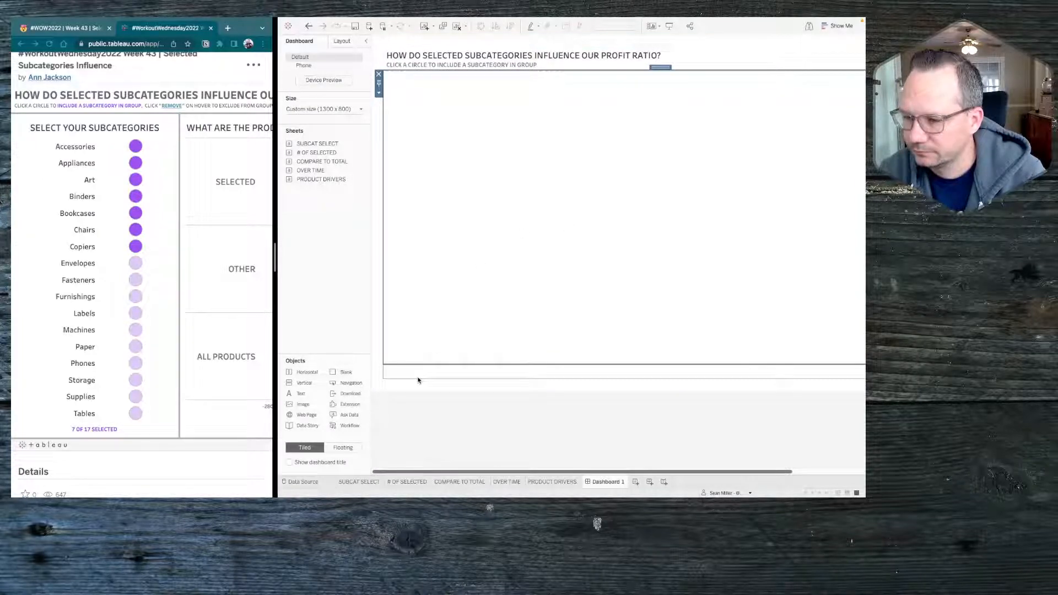
click(505, 373)
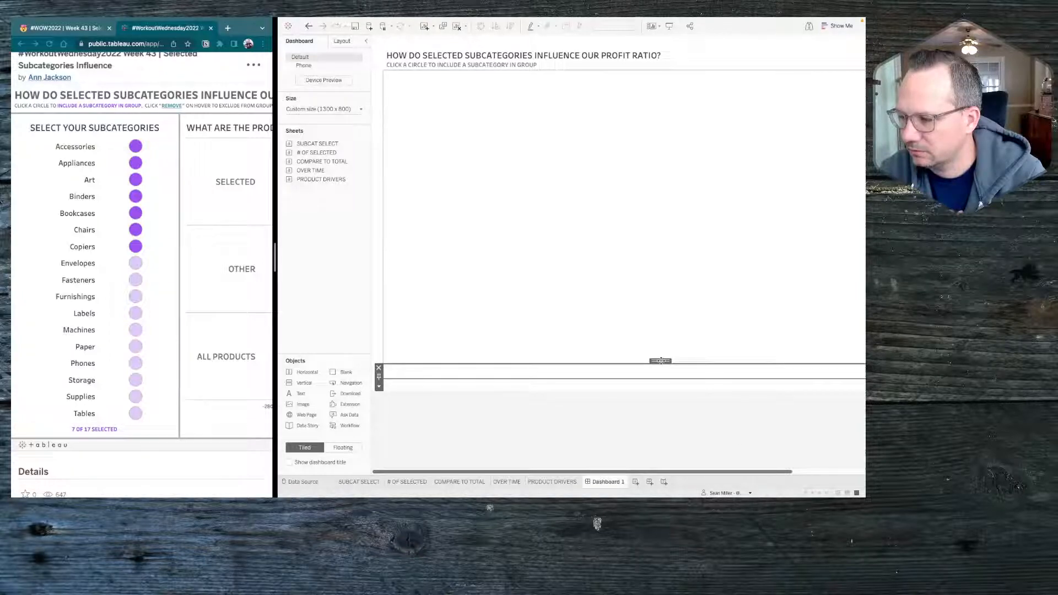
drag(660, 361, 661, 298)
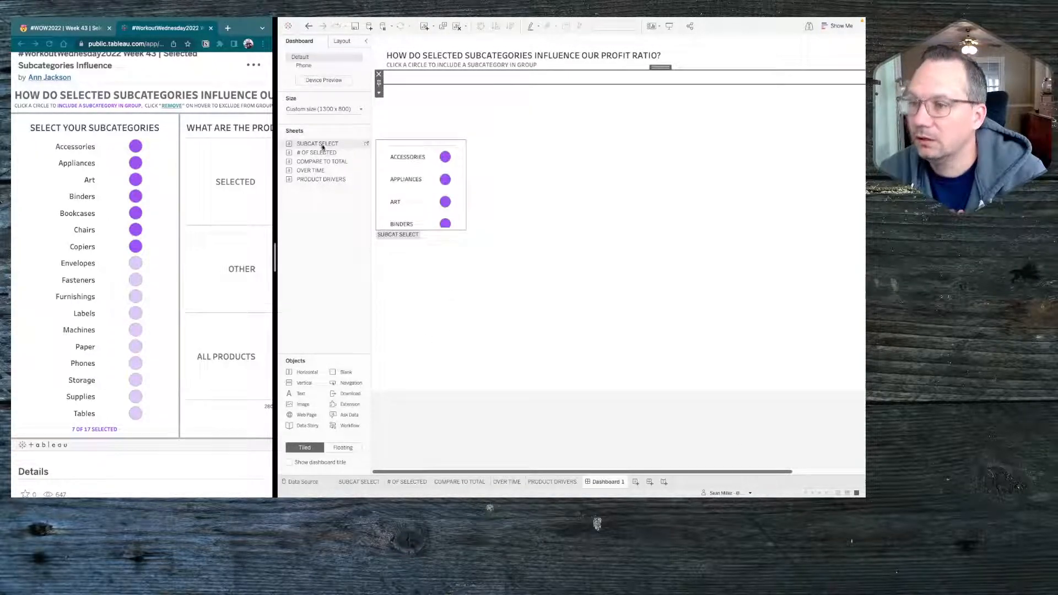
Step: Place the SUBCAT SELECT sheet in the container below the title and set its fit to Entire View
drag(321, 146, 459, 83)
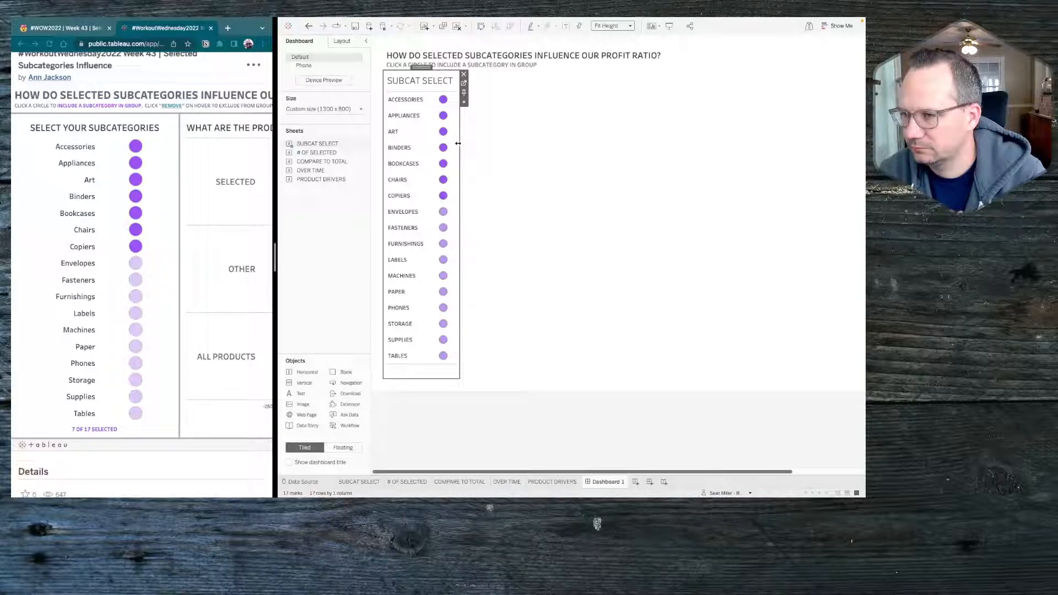
drag(458, 143, 488, 144)
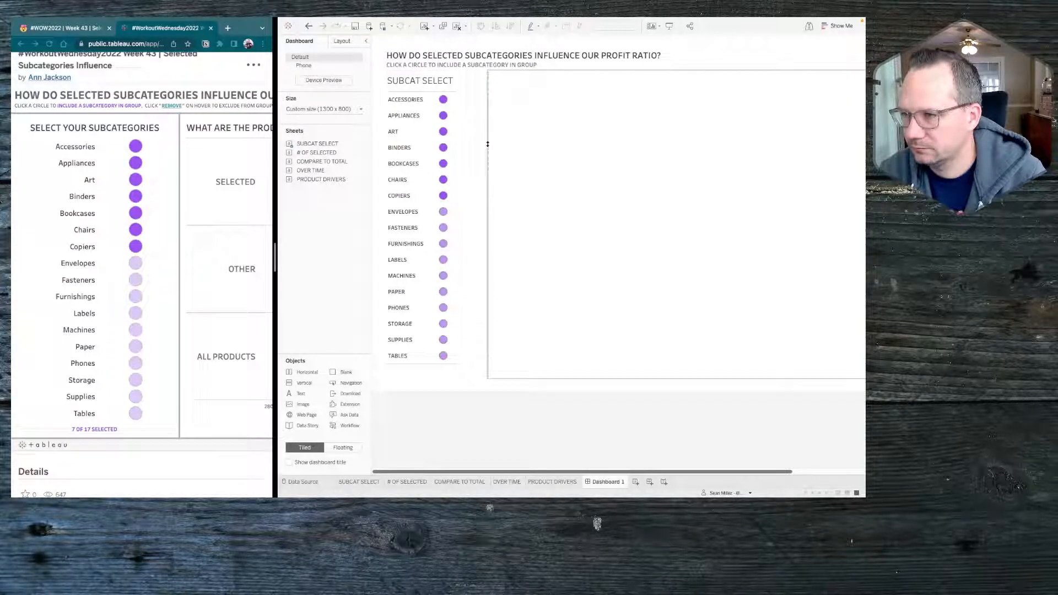
click(469, 146)
click(612, 26)
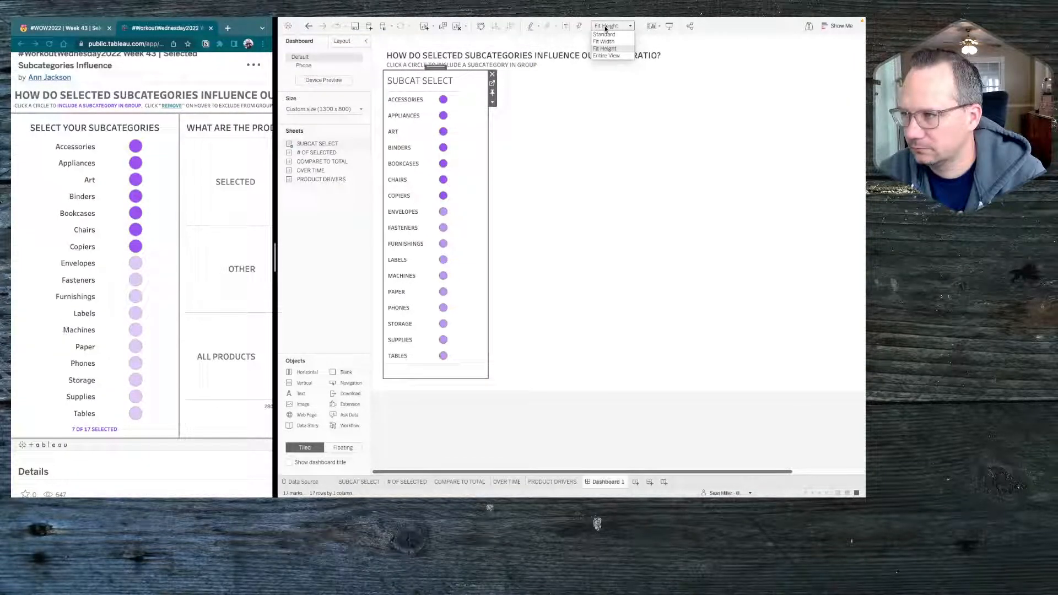
click(606, 56)
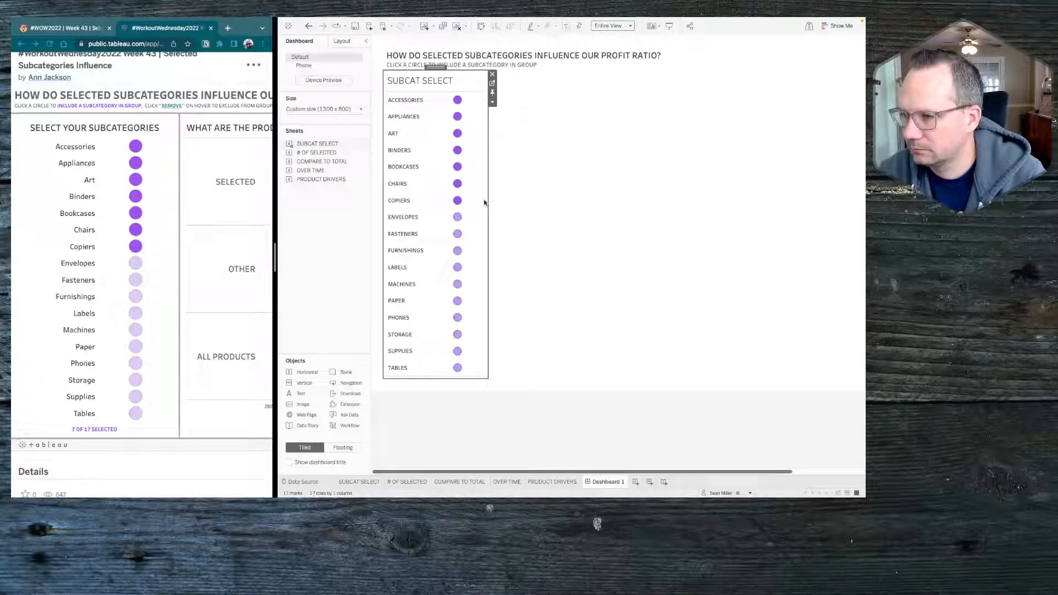
Step: Widen the SUBCAT SELECT sheet further within its container
drag(484, 203, 511, 206)
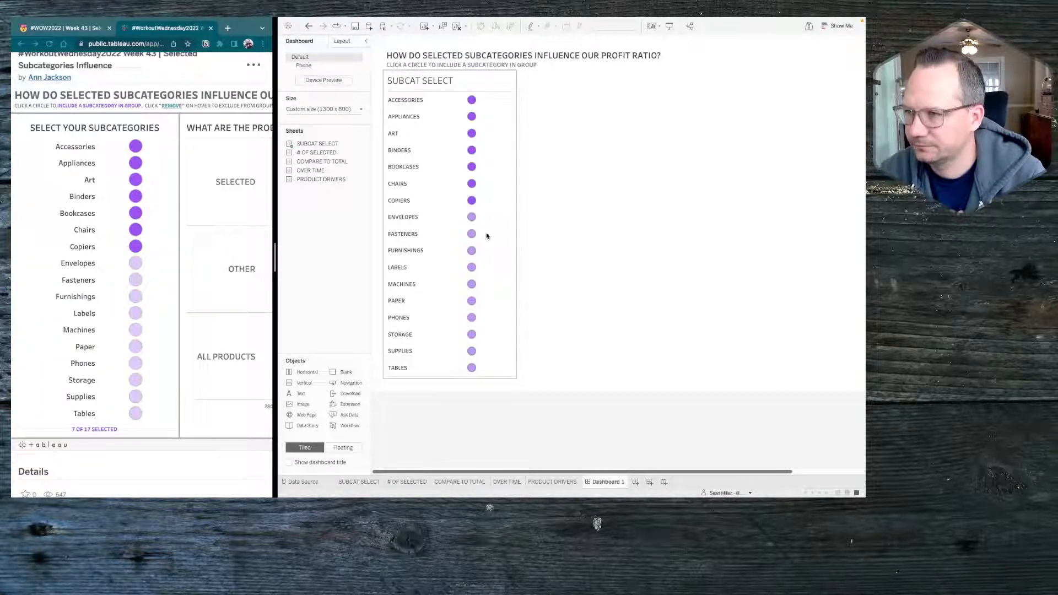
click(379, 241)
click(609, 176)
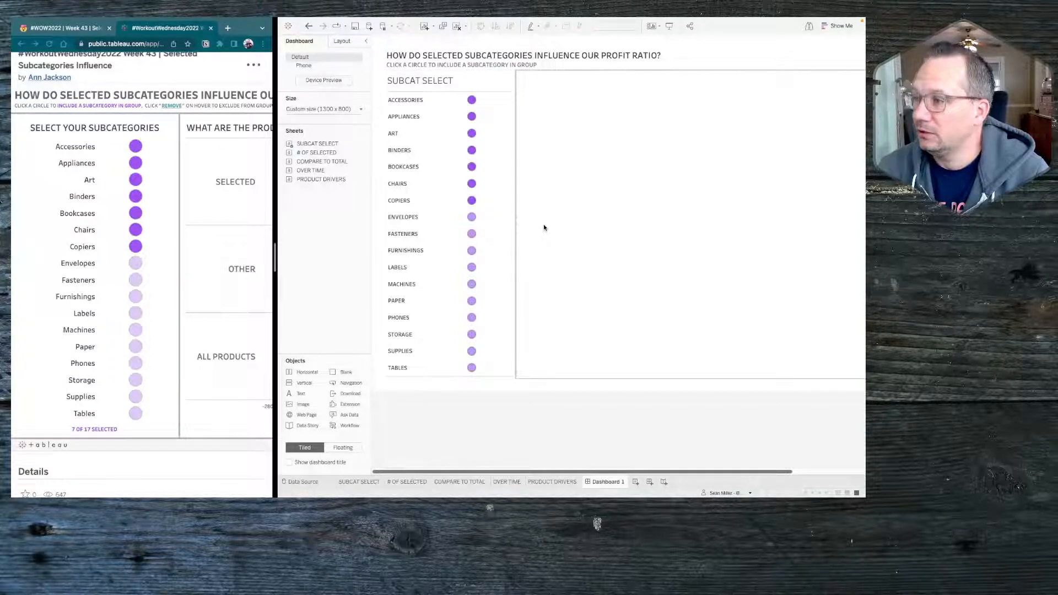
Step: Delete the color legend's layout container at the dashboard's right edge together with the legend inside it
scroll(515, 436, right, 2)
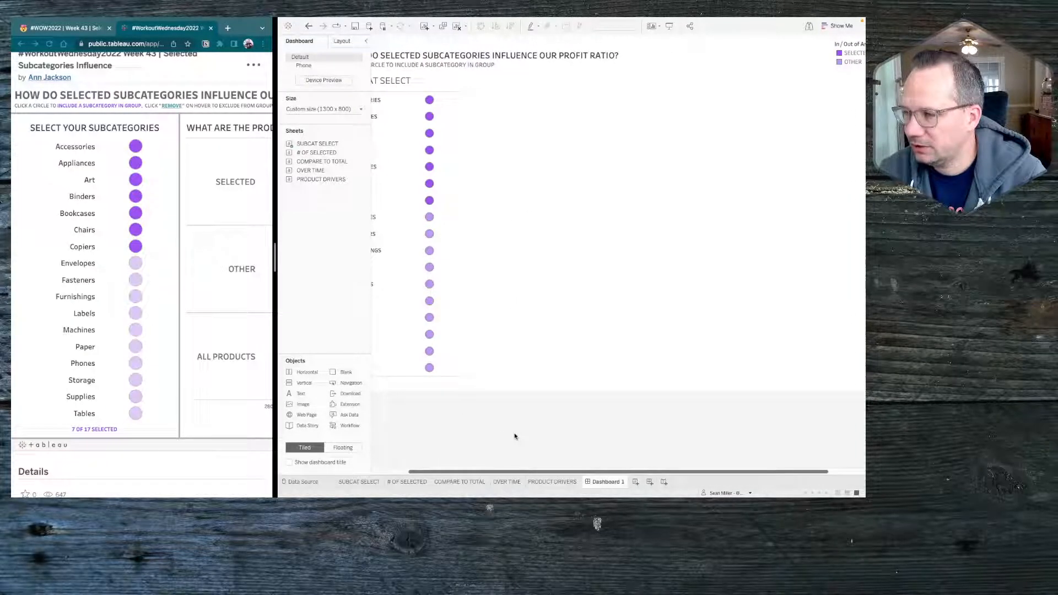
scroll(646, 237, right, 2)
click(817, 225)
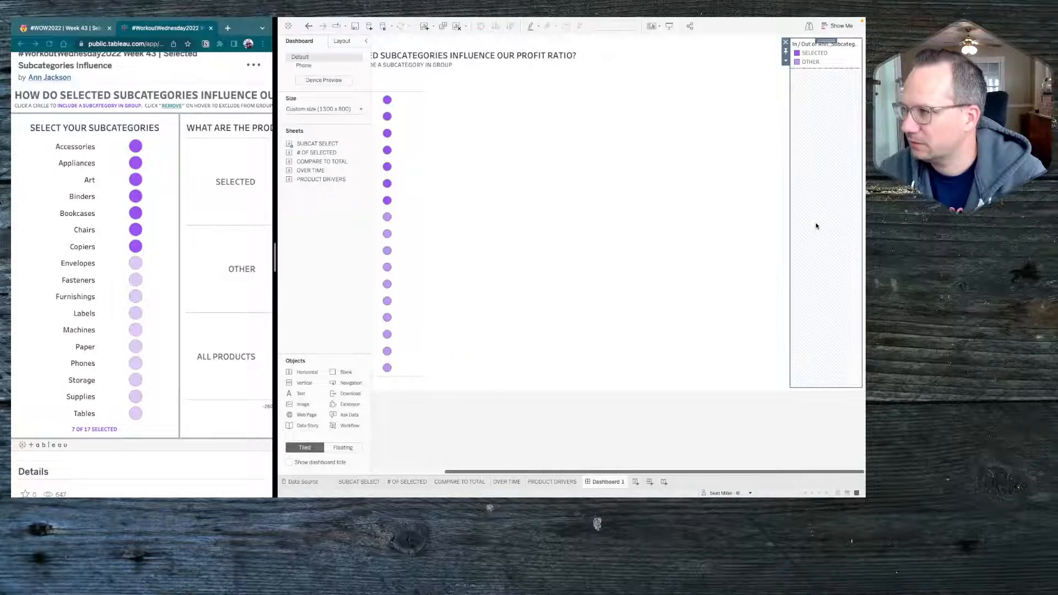
click(785, 43)
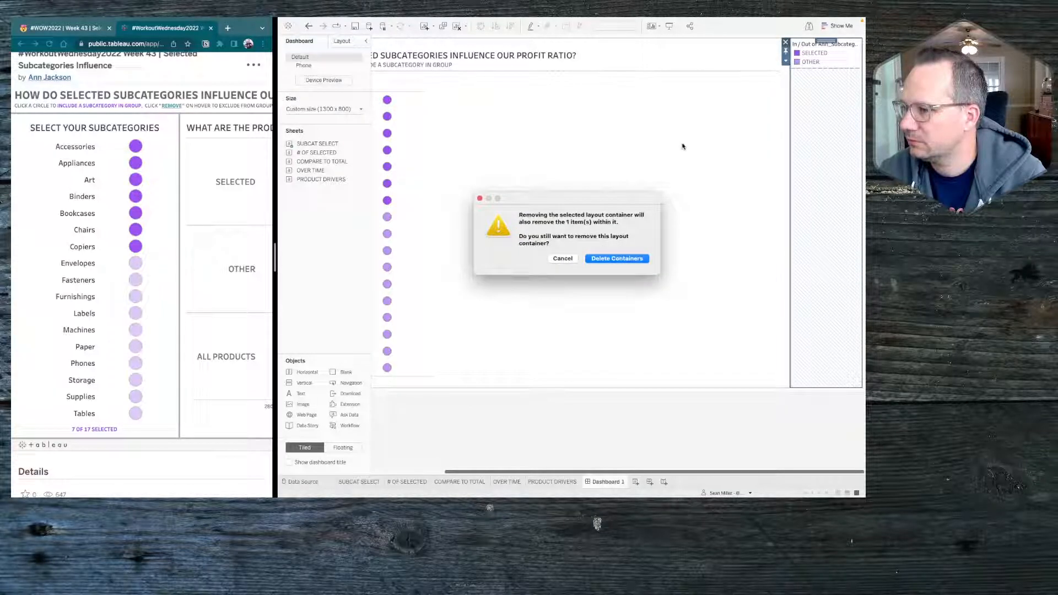
click(597, 257)
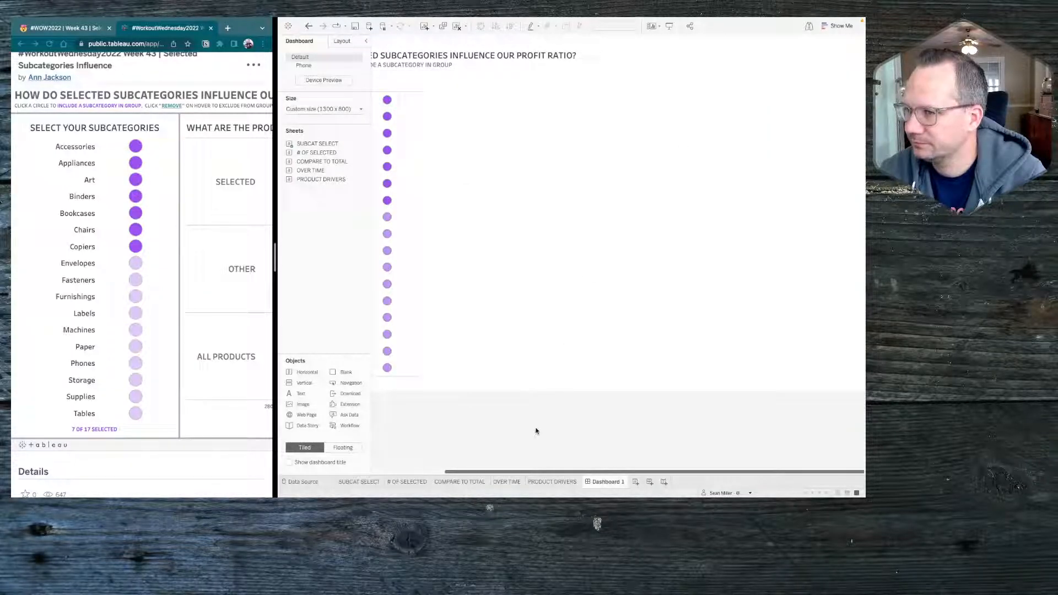
Step: Add a vertical container in the empty area beside the SUBCAT SELECT sheet and check its layout settings
click(508, 300)
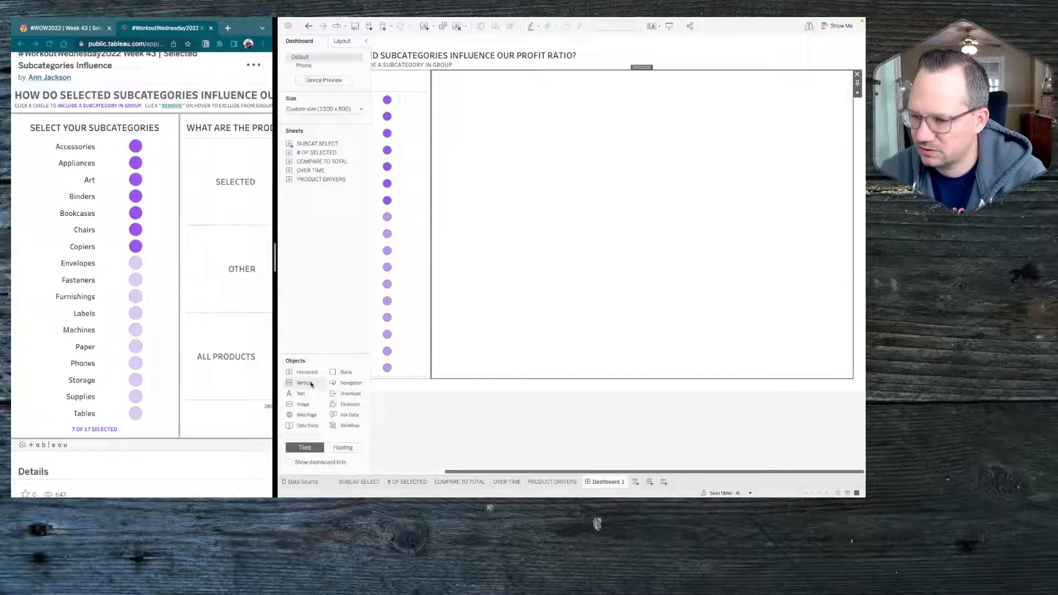
drag(311, 384, 638, 280)
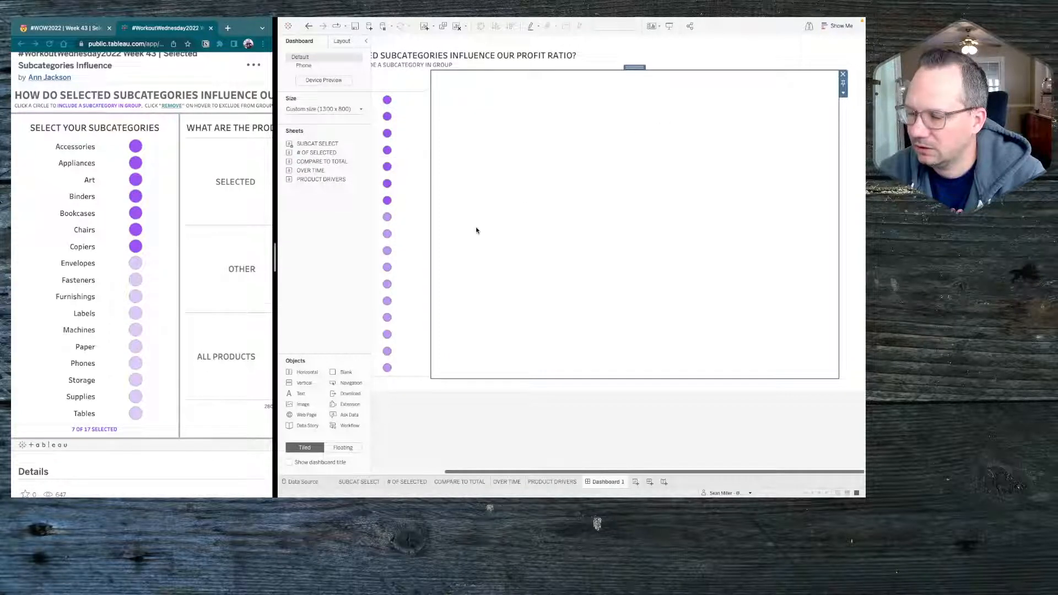
click(345, 41)
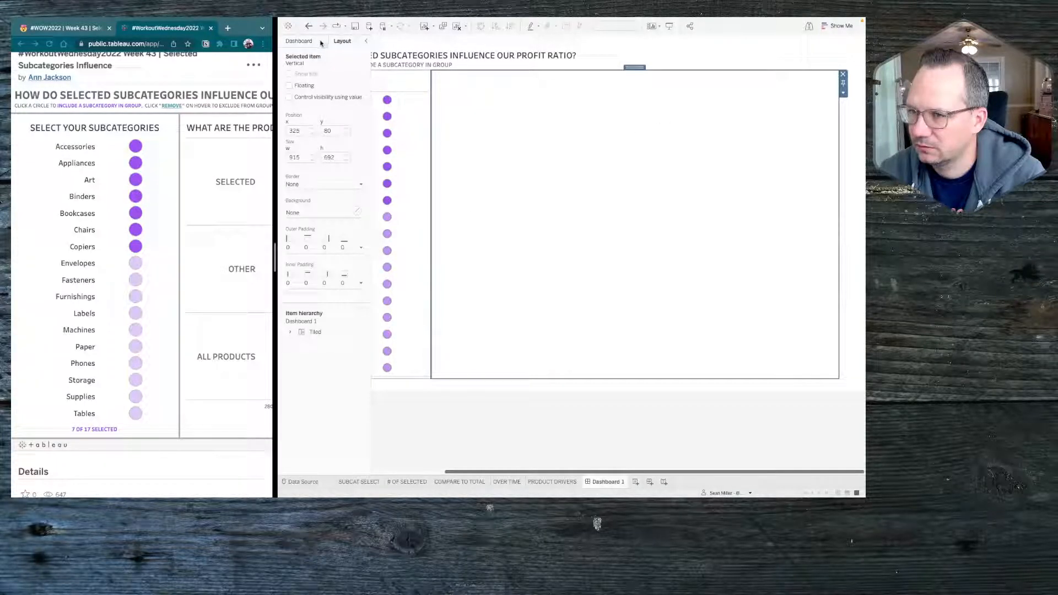
click(300, 41)
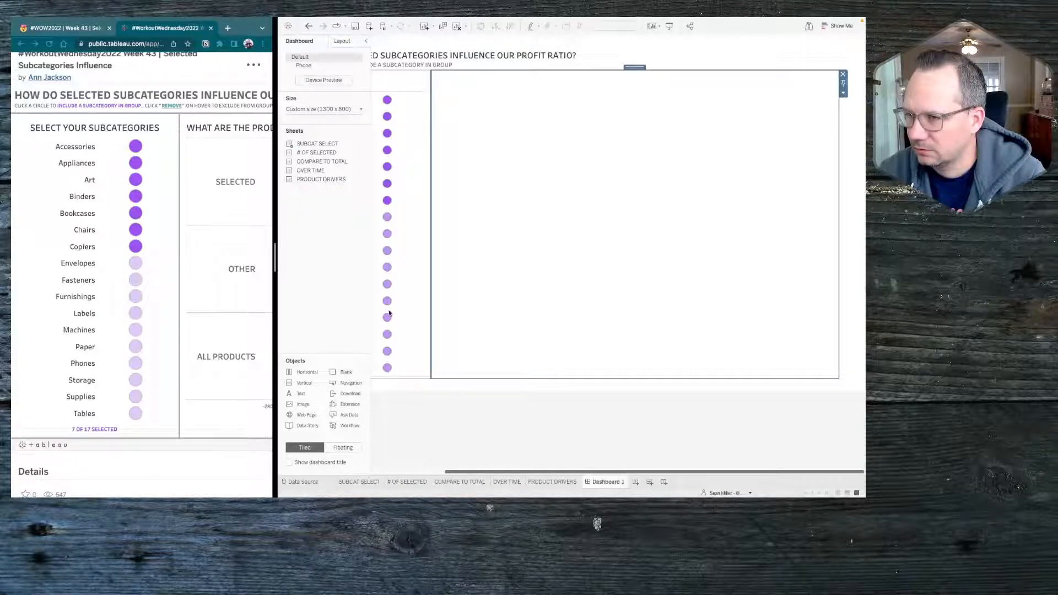
mouse_move(317, 161)
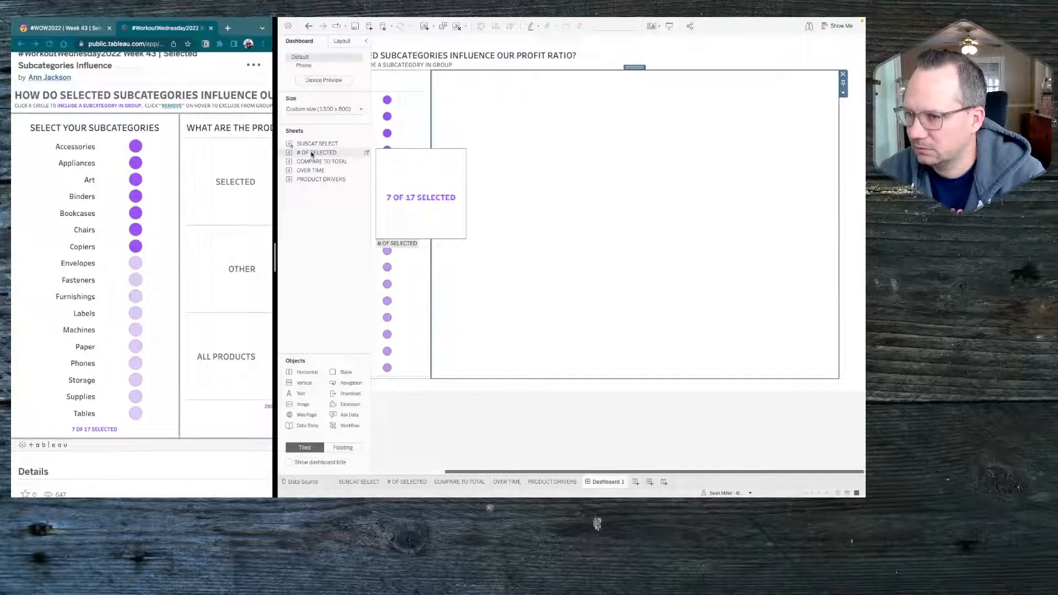
mouse_move(315, 179)
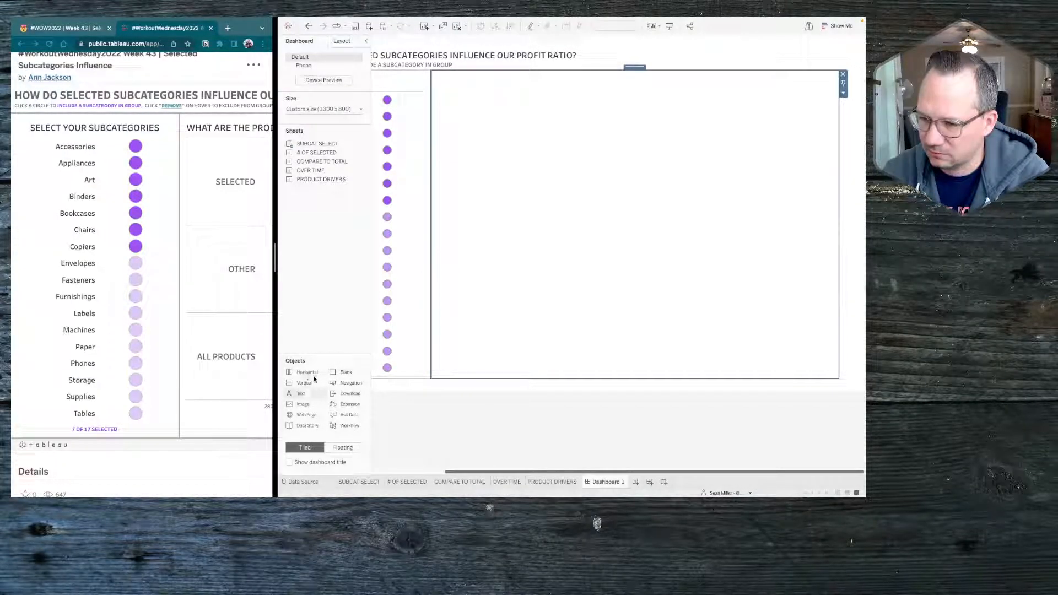
click(313, 313)
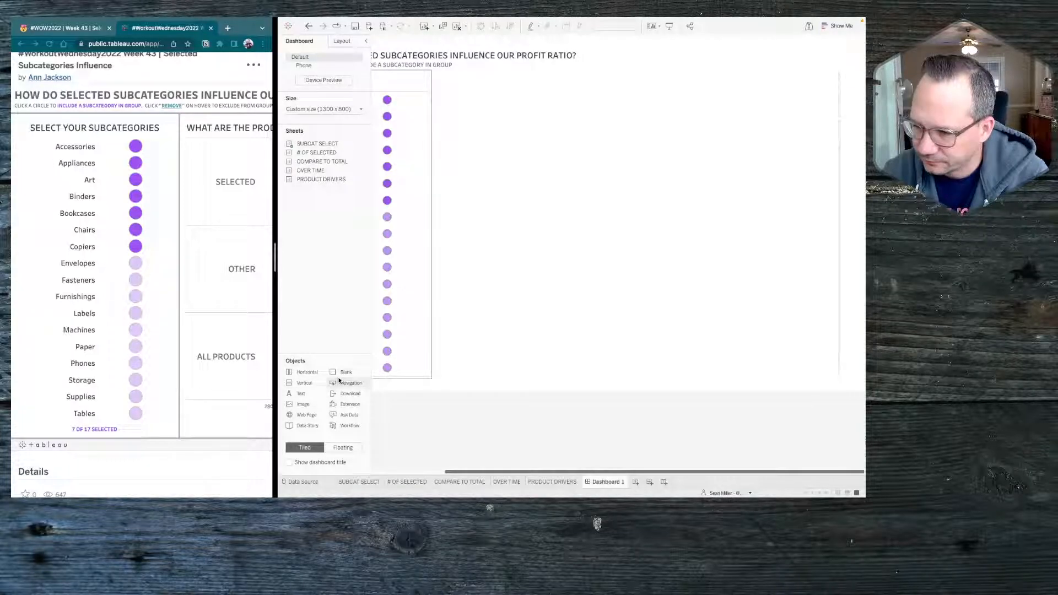
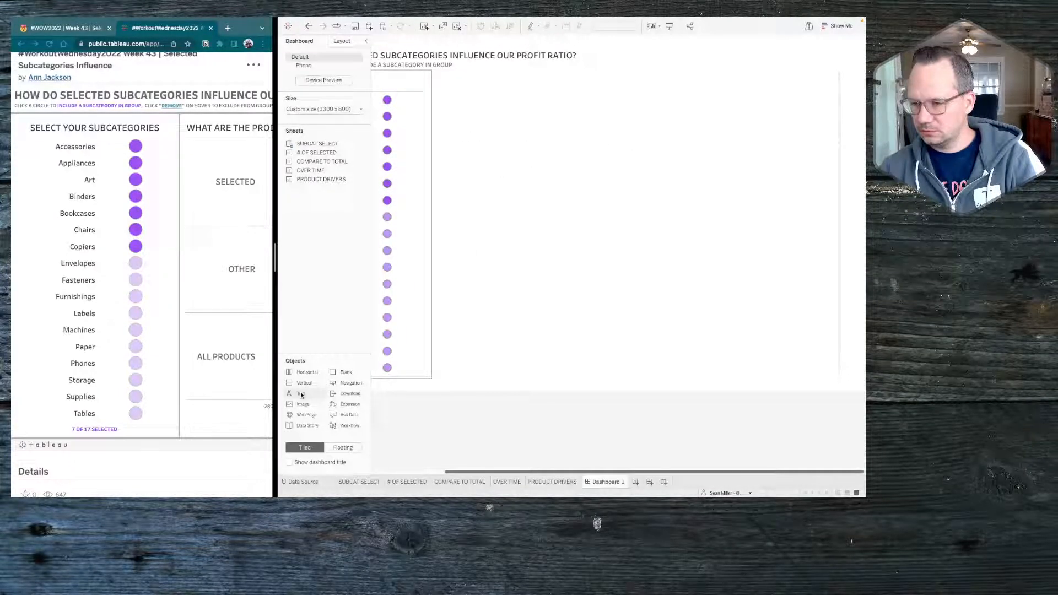
Step: Move the narrow empty container from the dashboard's right edge to directly beside the SUBCAT SELECT sheet
drag(312, 391, 513, 303)
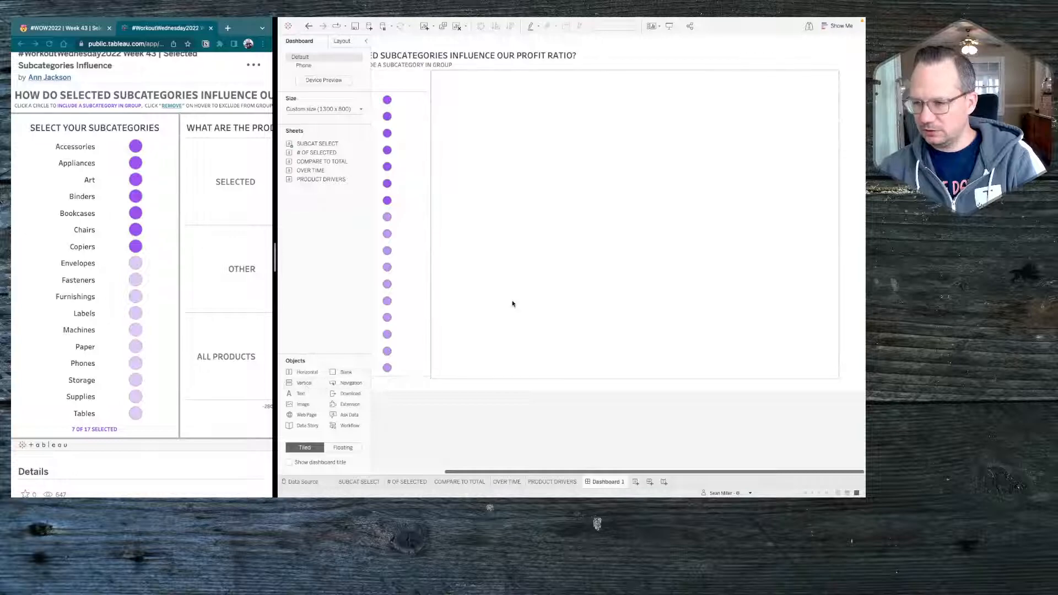
click(848, 164)
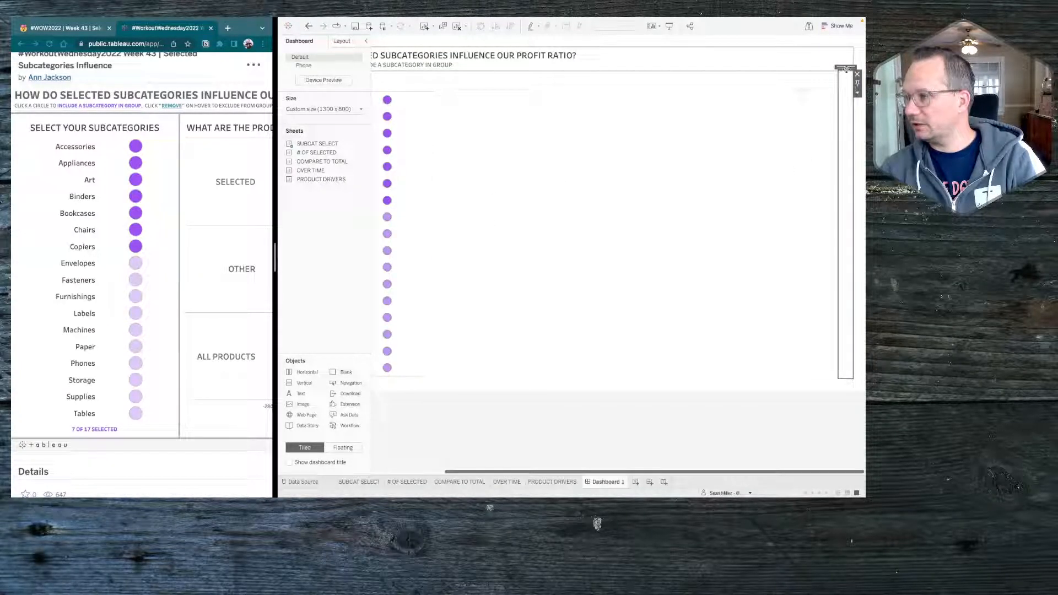
drag(846, 67, 746, 184)
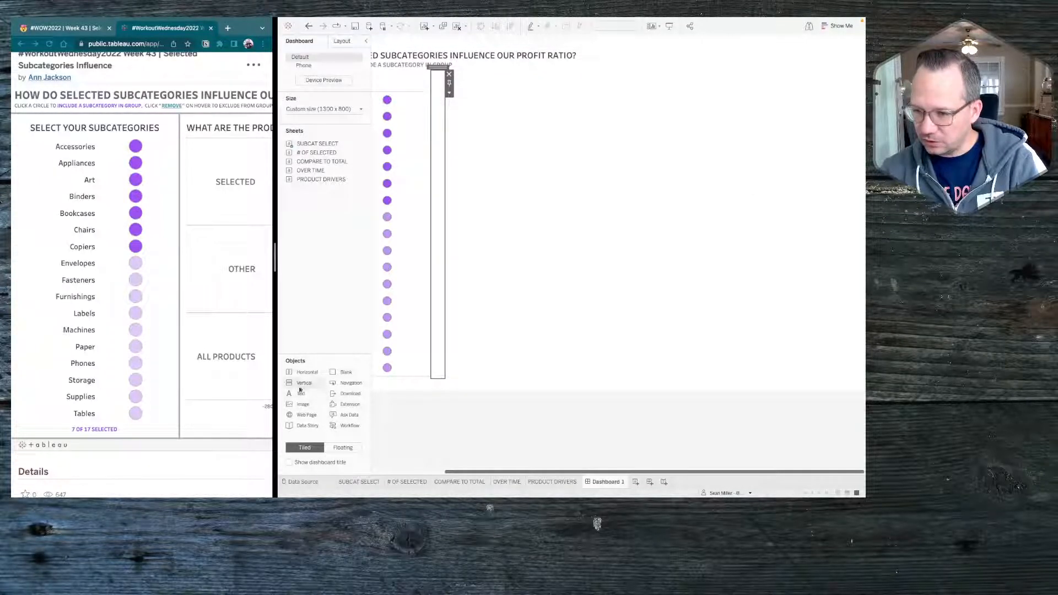
Step: Nest new layout containers in the area beside the SUBCAT SELECT sheet and remove the narrow empty one above them
mouse_move(307, 378)
mouse_down()
mouse_move(458, 337)
mouse_move(437, 342)
mouse_up()
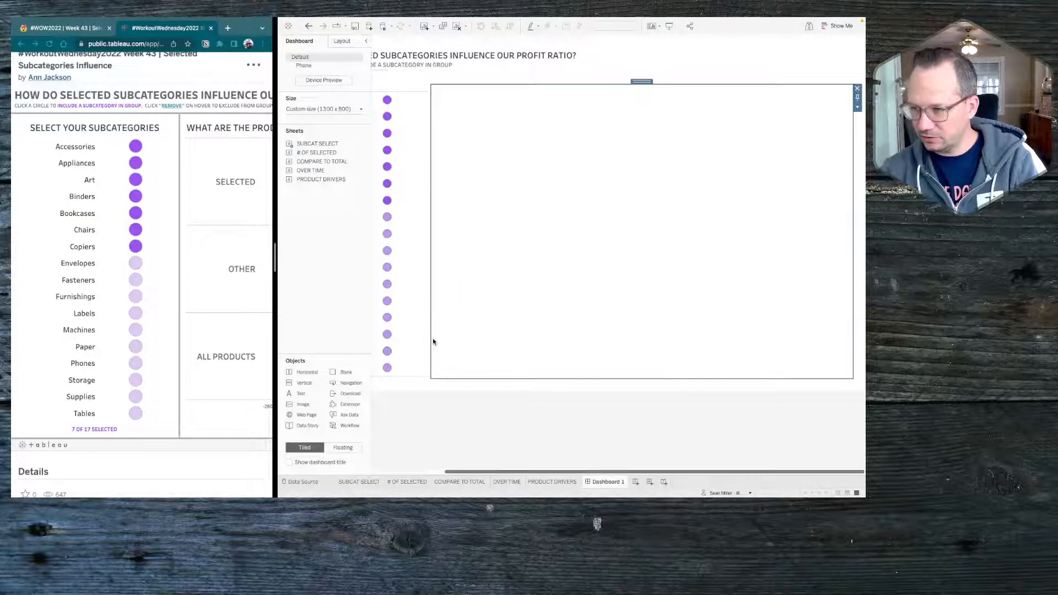
mouse_move(306, 375)
mouse_down()
mouse_move(564, 149)
mouse_move(578, 358)
mouse_move(590, 78)
mouse_move(588, 87)
mouse_up()
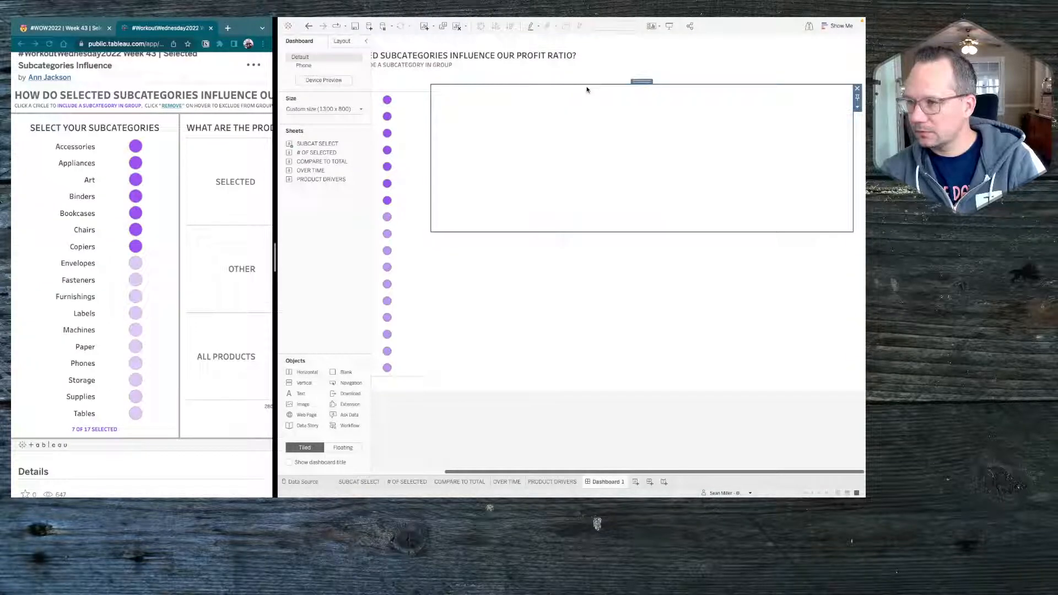
drag(313, 371, 543, 231)
click(540, 81)
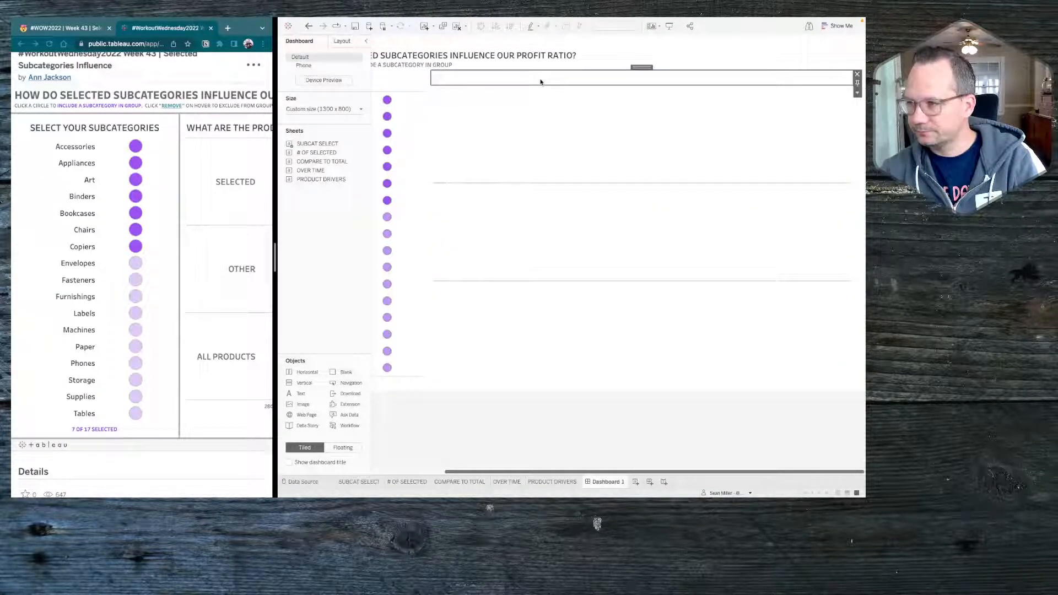
click(857, 74)
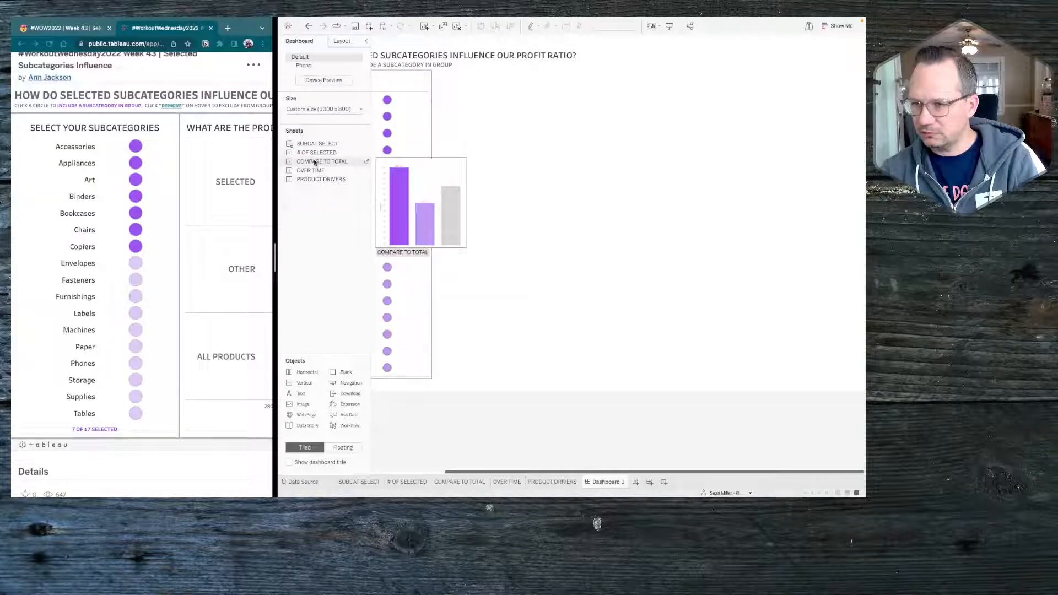
Step: Stack the COMPARE TO TOTAL, OVER TIME and PRODUCT DRIVERS sheets beside SUBCAT SELECT and remove the color legend between them
drag(315, 163, 575, 107)
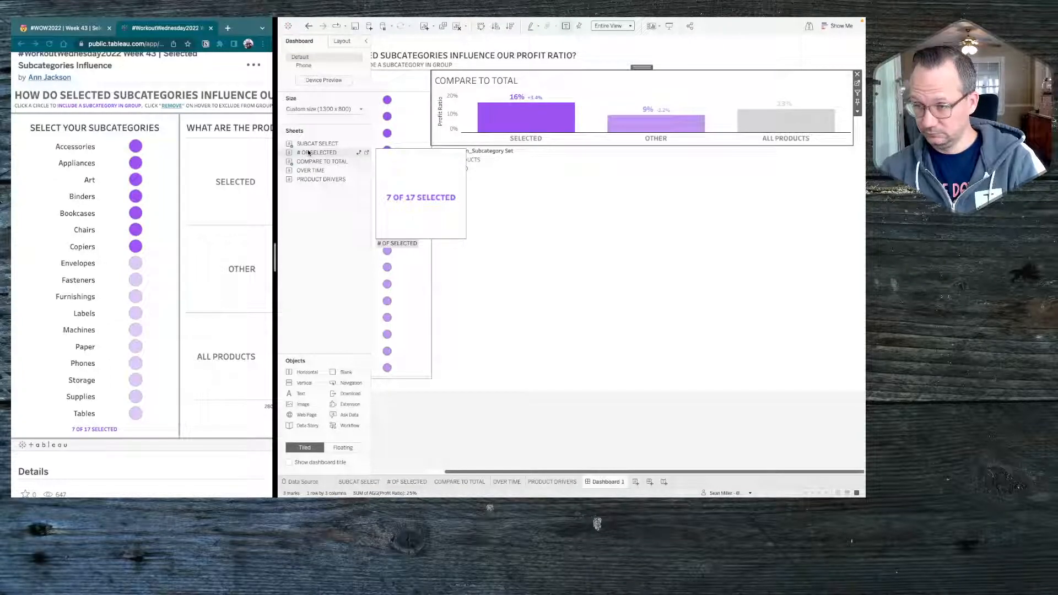
mouse_move(309, 153)
mouse_down()
mouse_move(352, 154)
mouse_move(298, 156)
mouse_up()
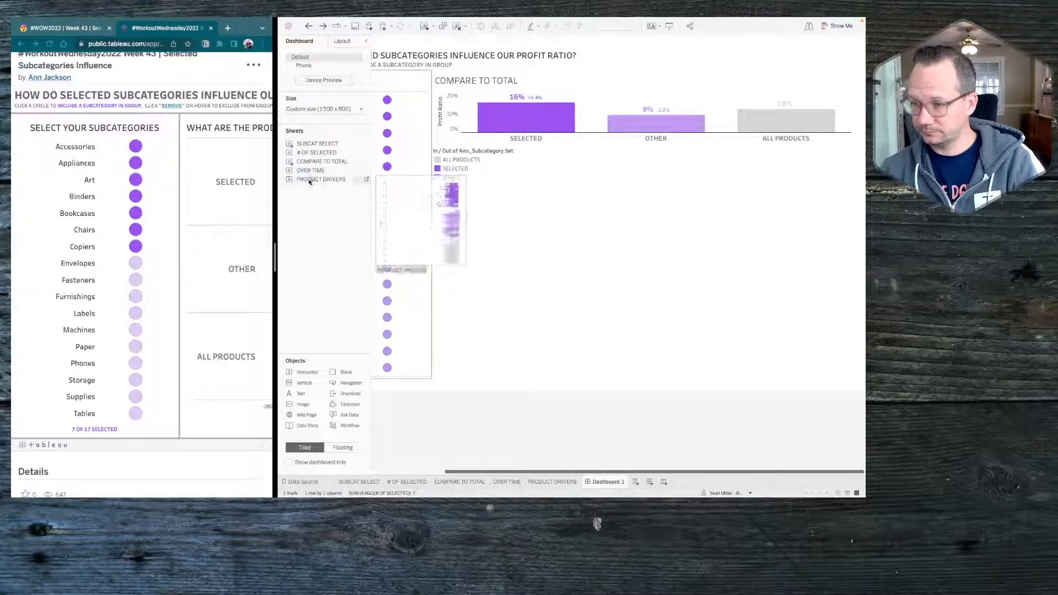
drag(309, 176, 592, 173)
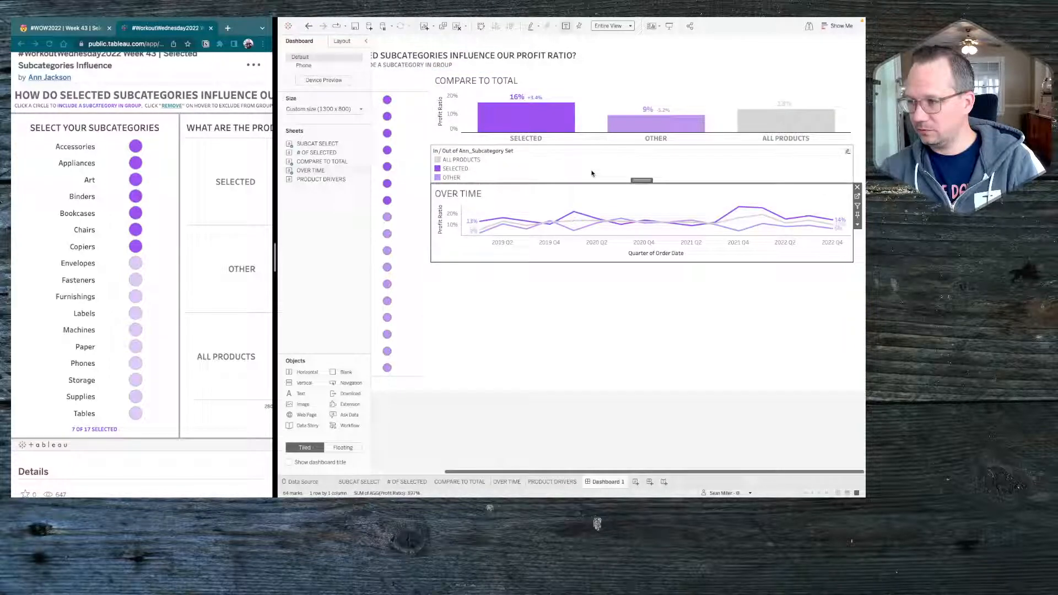
click(592, 173)
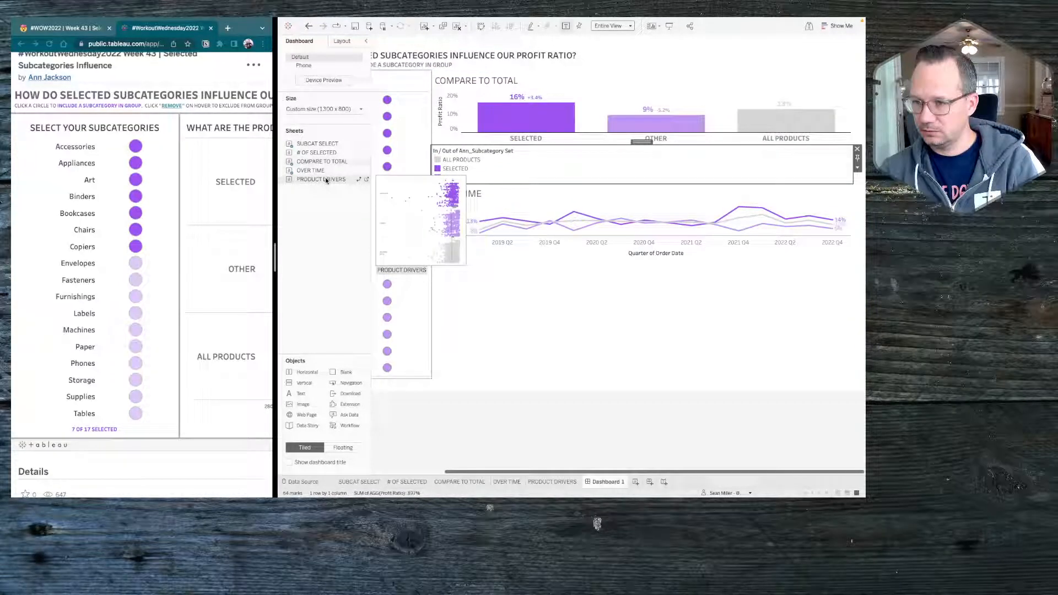
double_click(325, 180)
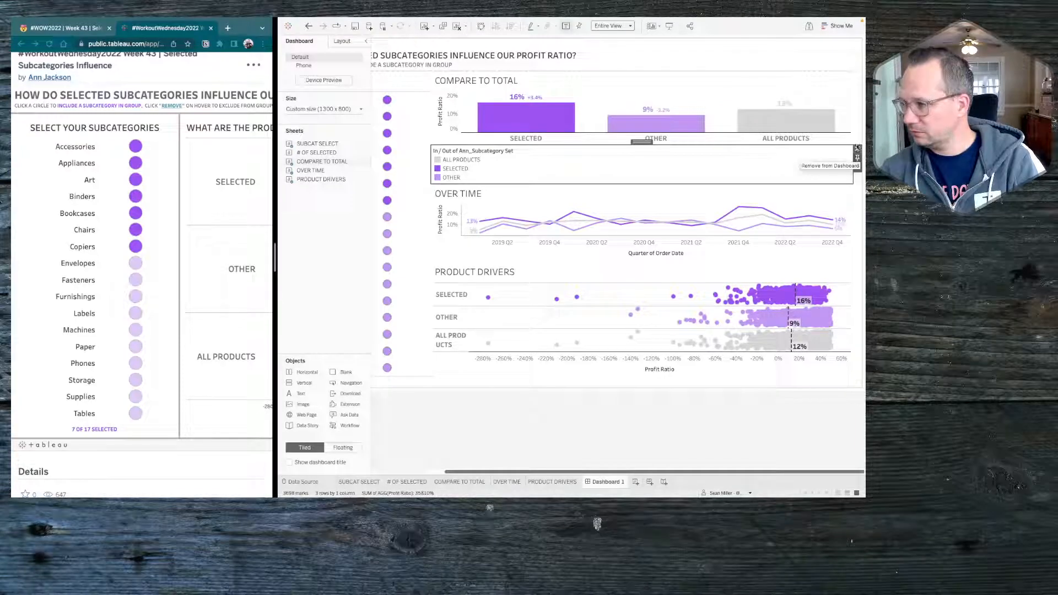
click(857, 149)
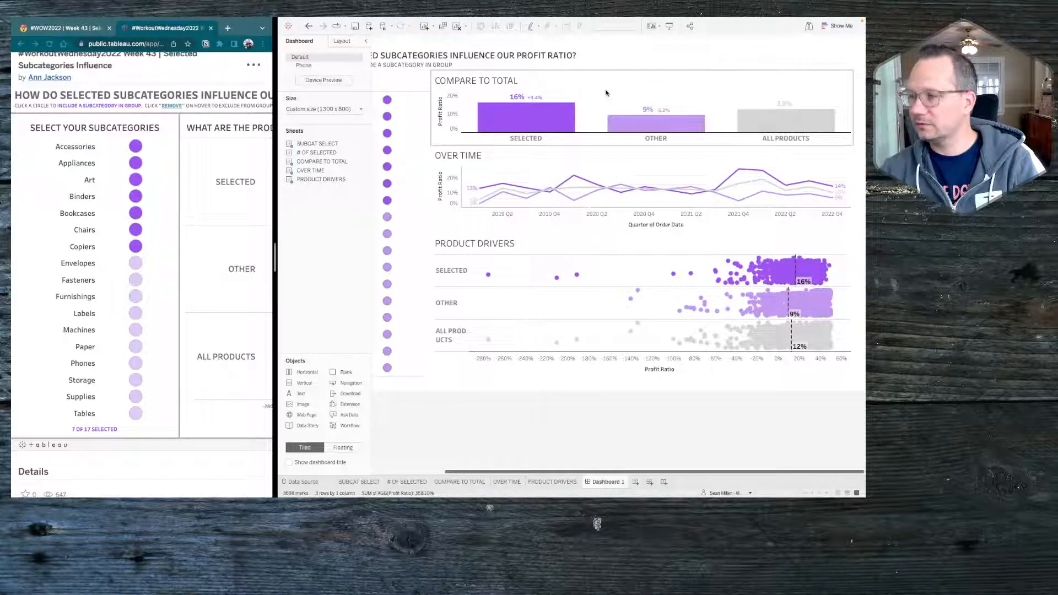
click(607, 94)
click(343, 41)
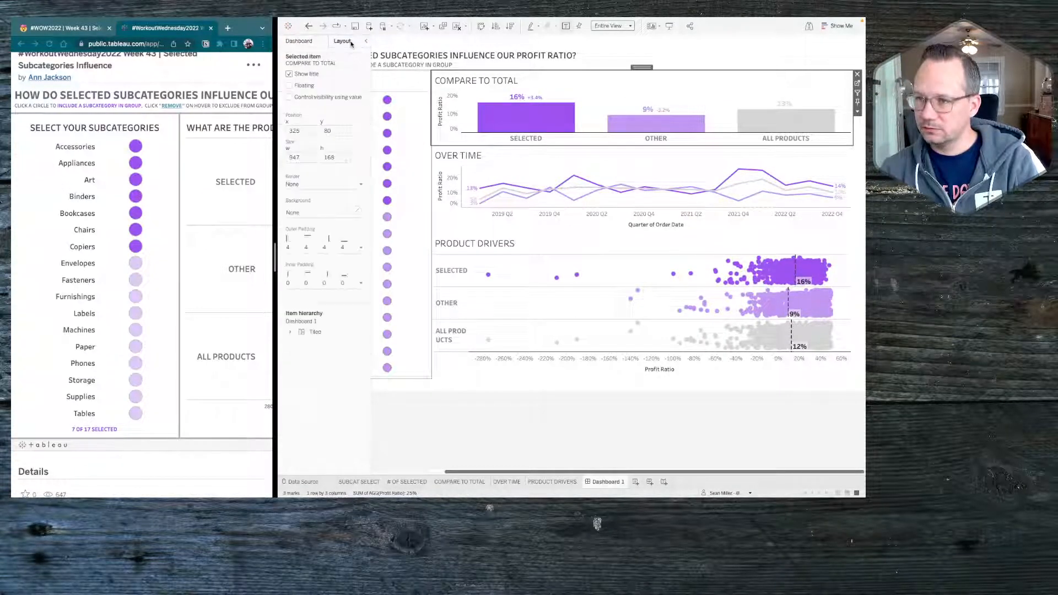
click(309, 98)
click(310, 108)
click(310, 108)
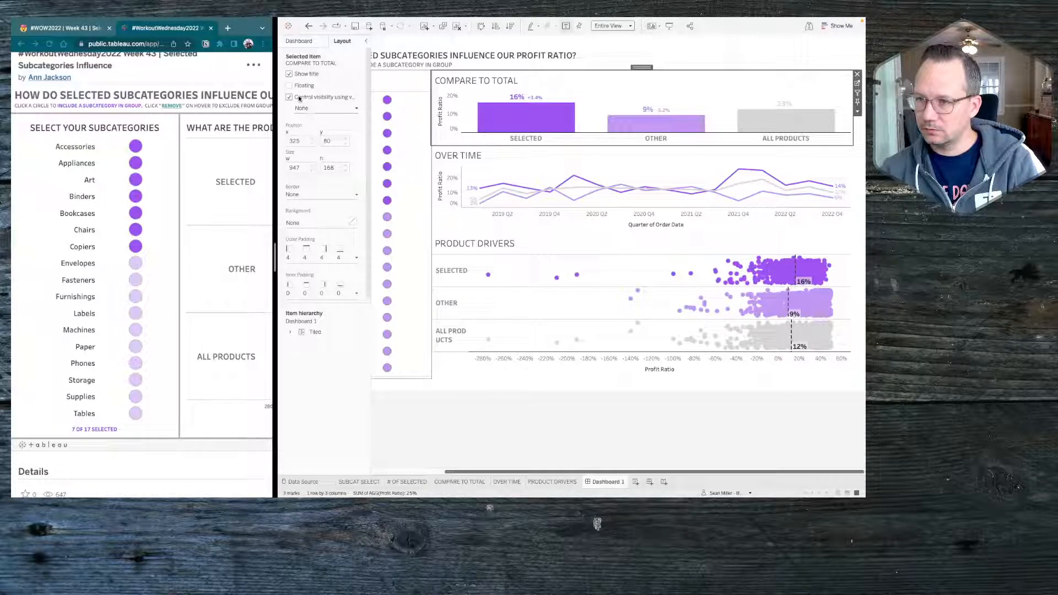
click(299, 98)
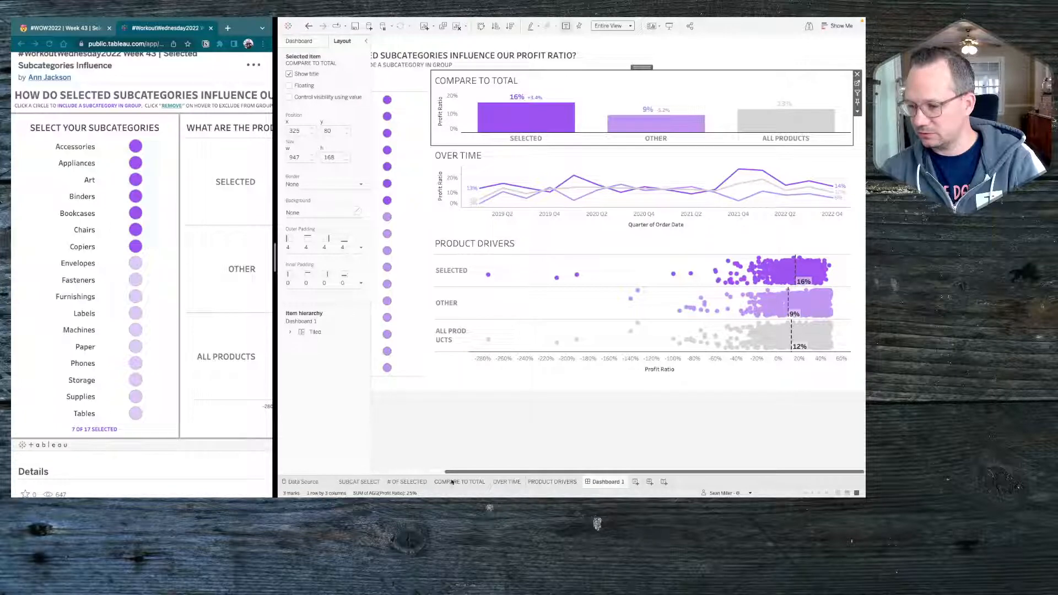
Step: Start a new parameter from the SUBCAT SELECT worksheet and restrict its allowable values to a list
click(360, 481)
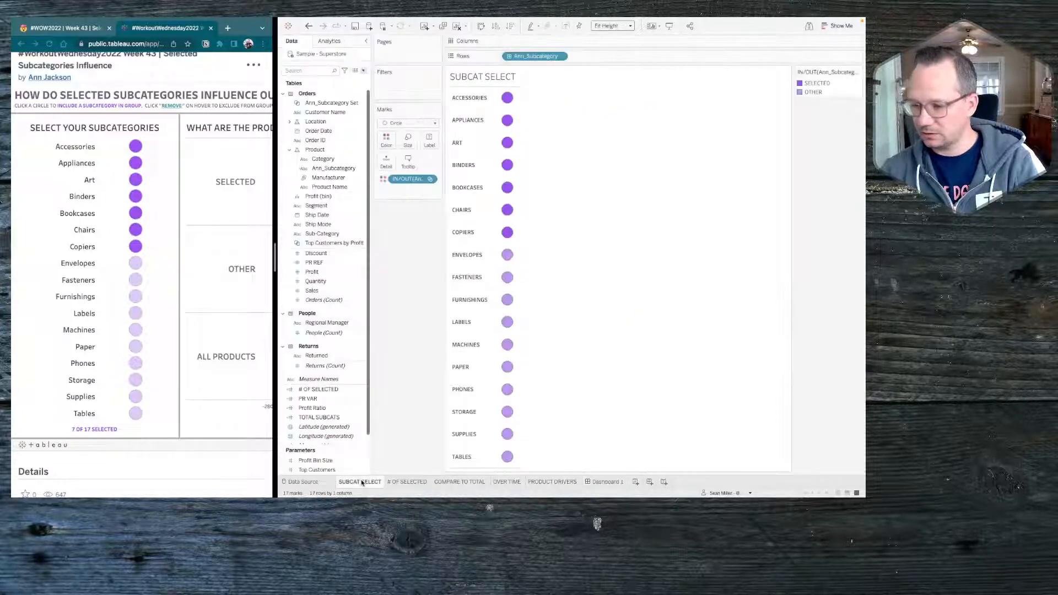
right_click(323, 437)
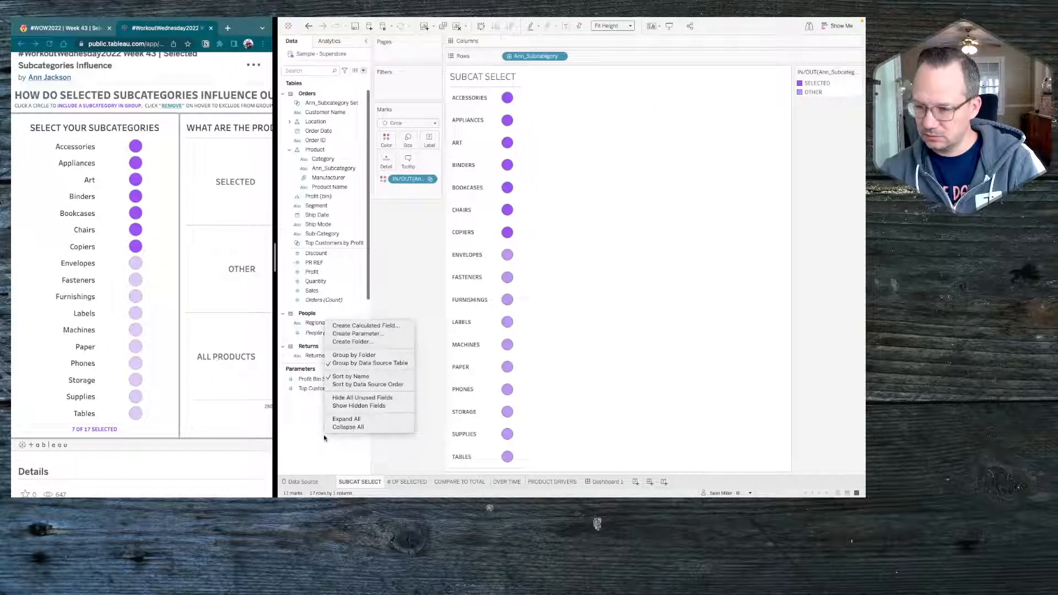
click(354, 336)
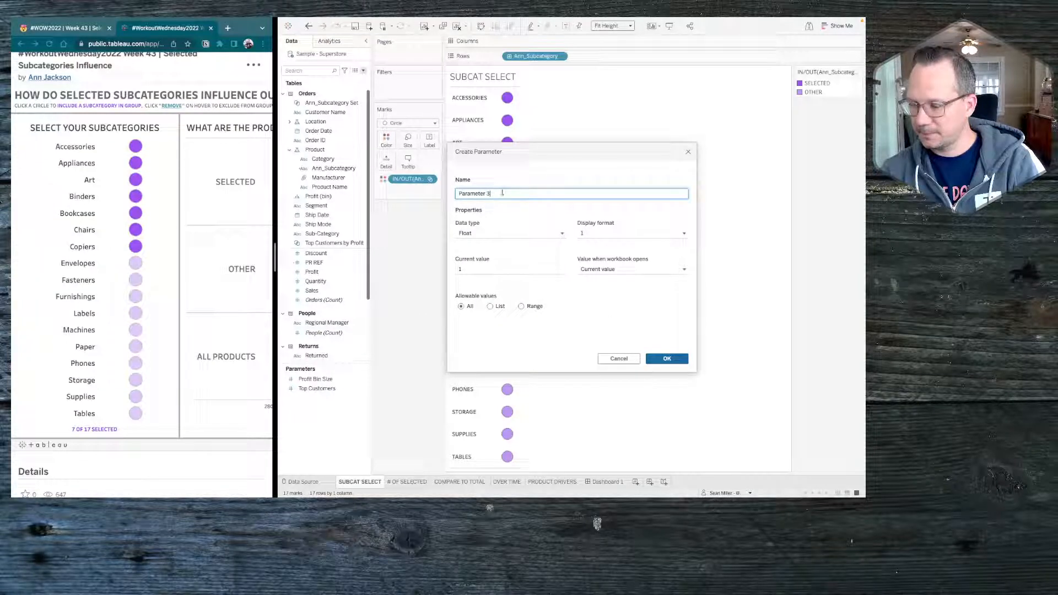
click(490, 306)
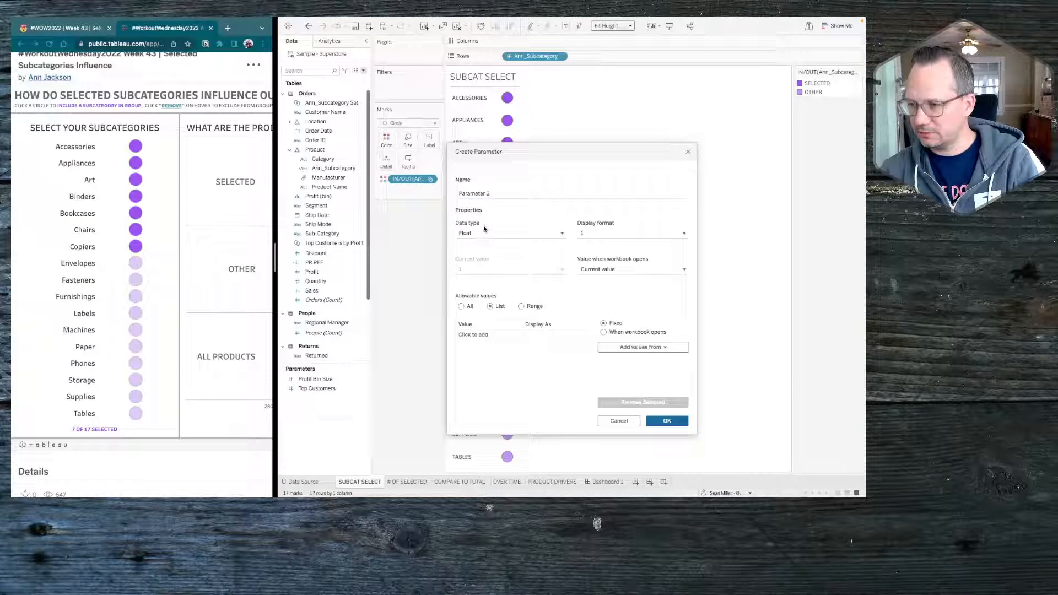
Step: Name the new parameter ZONE SELECT
click(483, 194)
triple_click(483, 194)
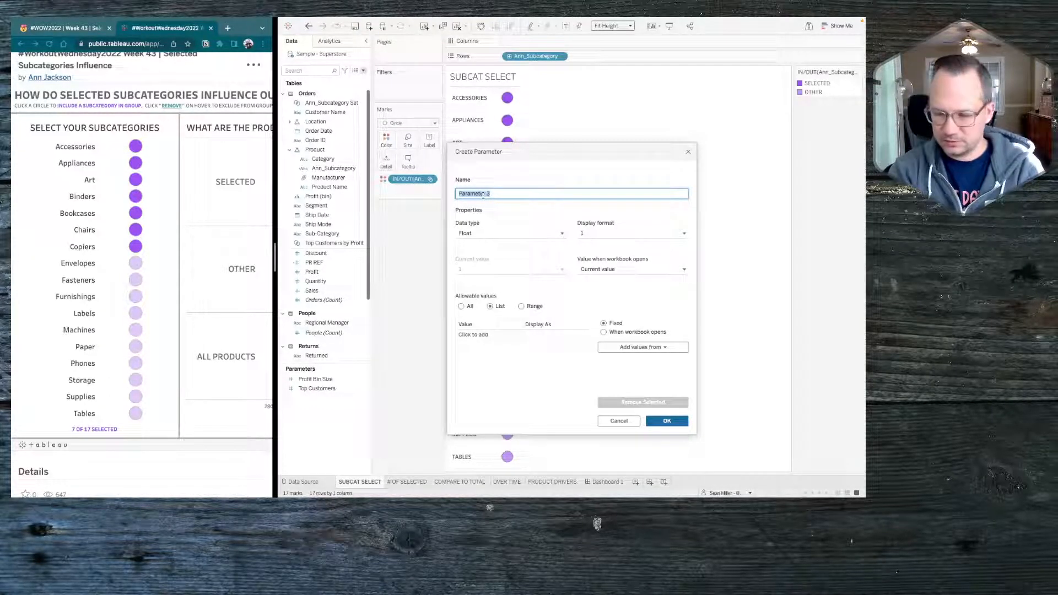
text(OVER)
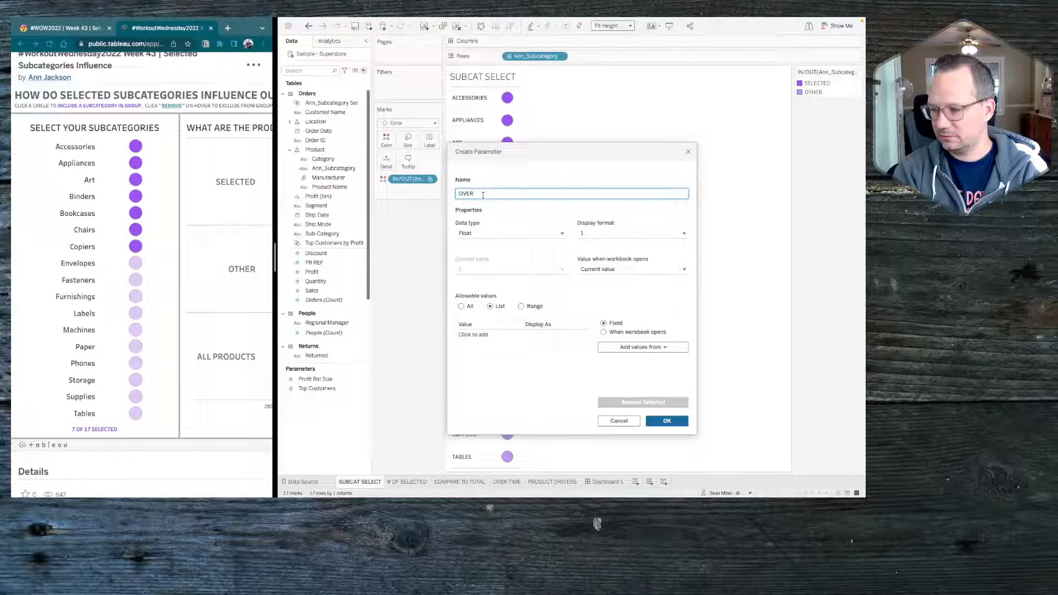
text(COMPAR)
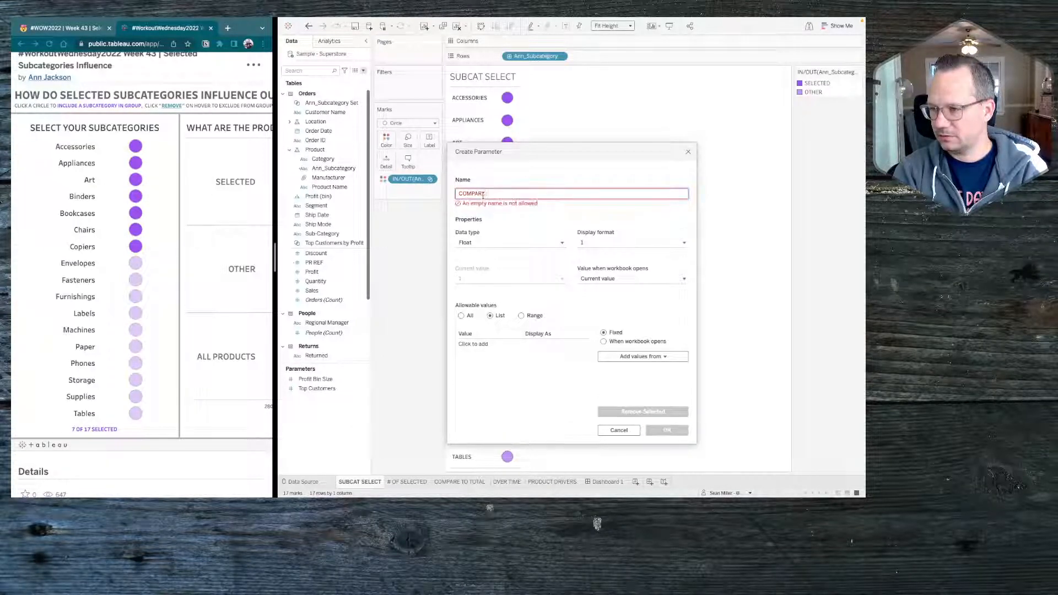
key(BackSpace)
key(BackSpace)
key(BackSpace)
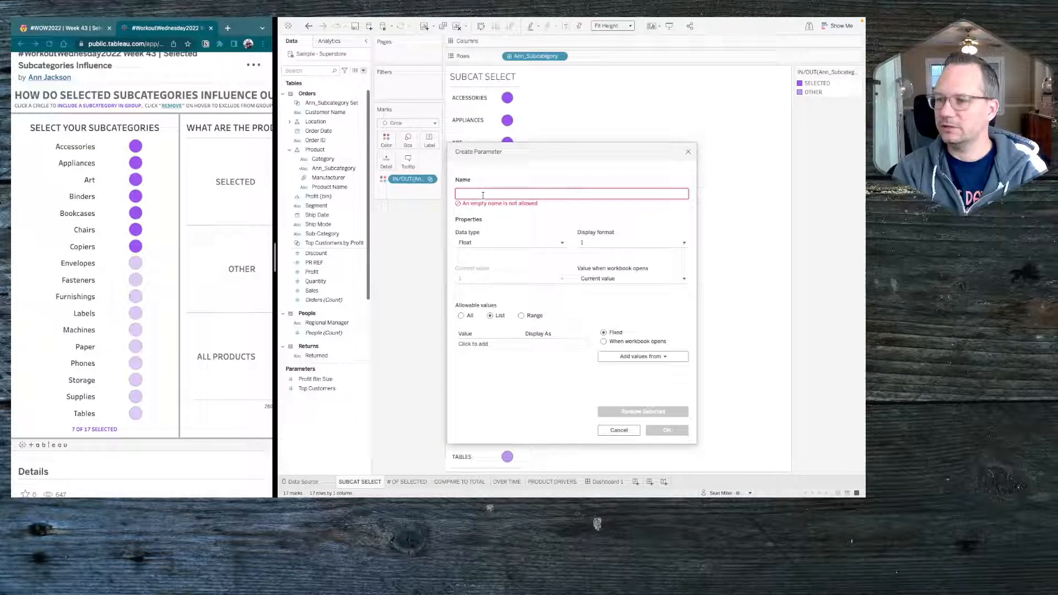
text(ZONE)
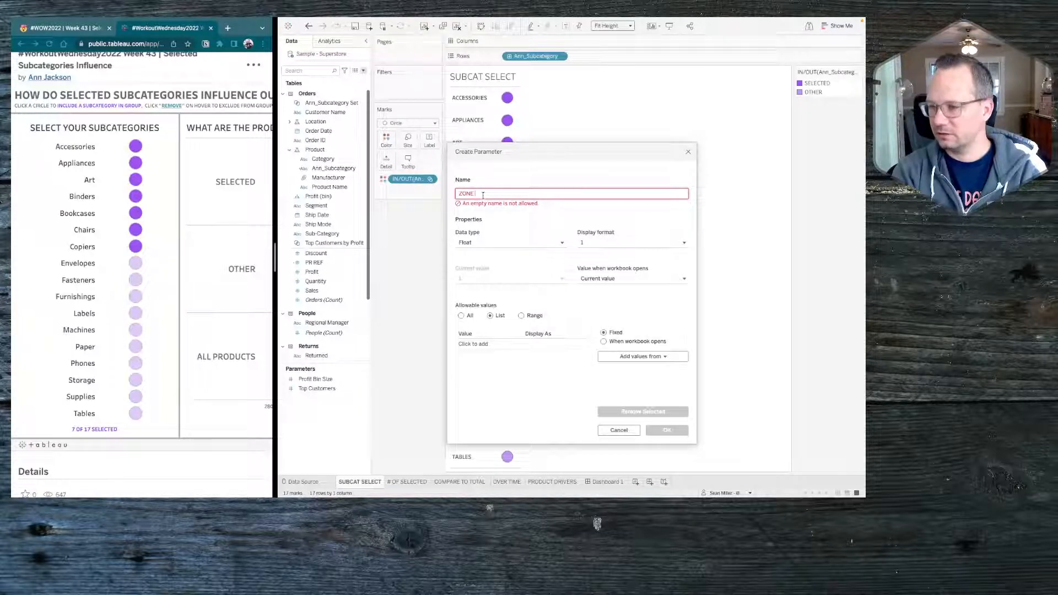
text( SELEC)
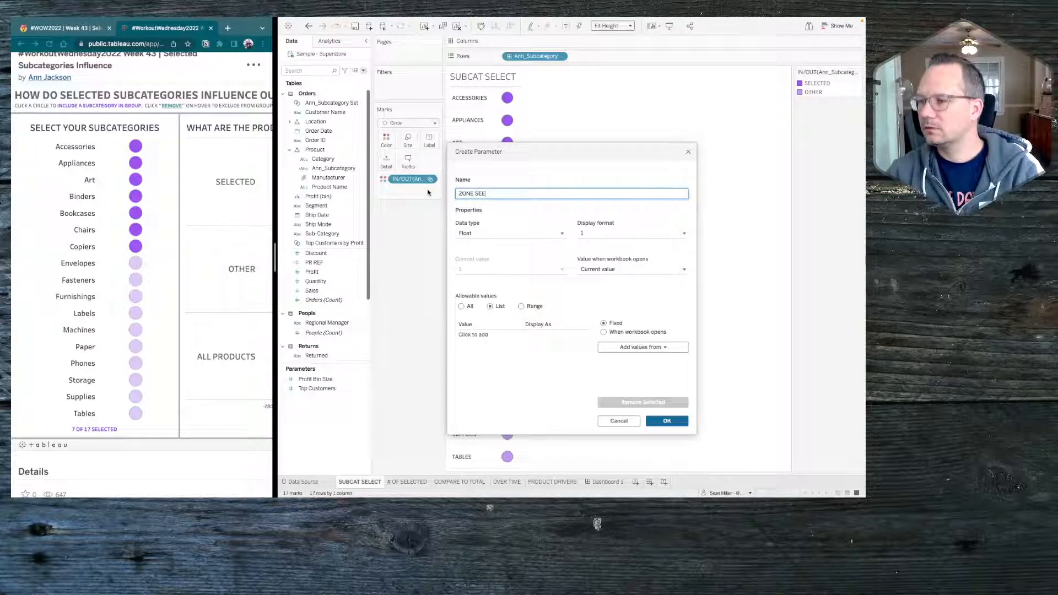
key(BackSpace)
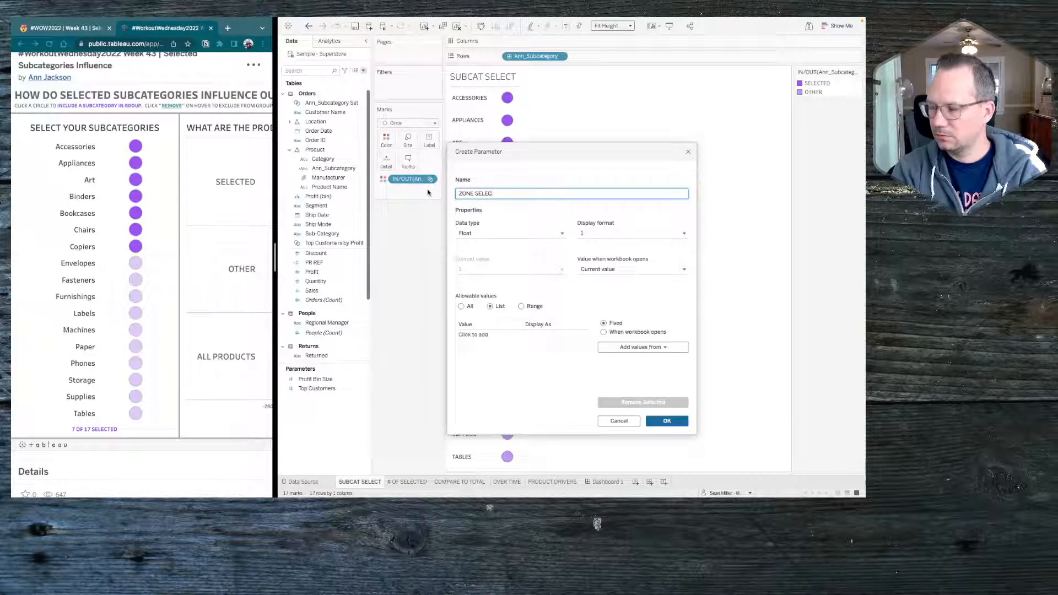
text(LECT)
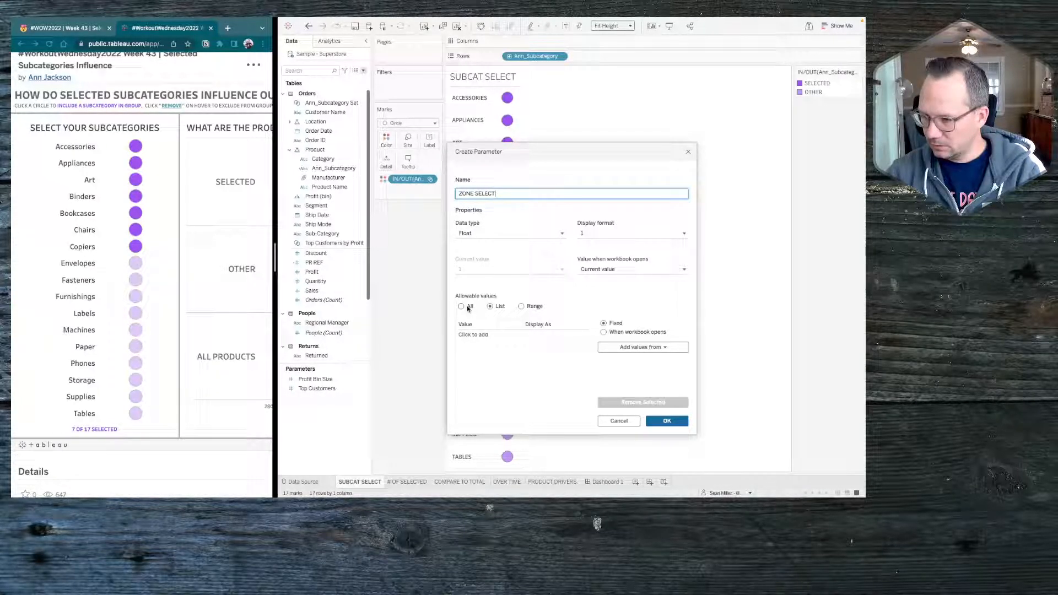
Step: Try to enter COMPARE TO TOTAL as a list value while the parameter's data type is Float
click(477, 336)
click(477, 337)
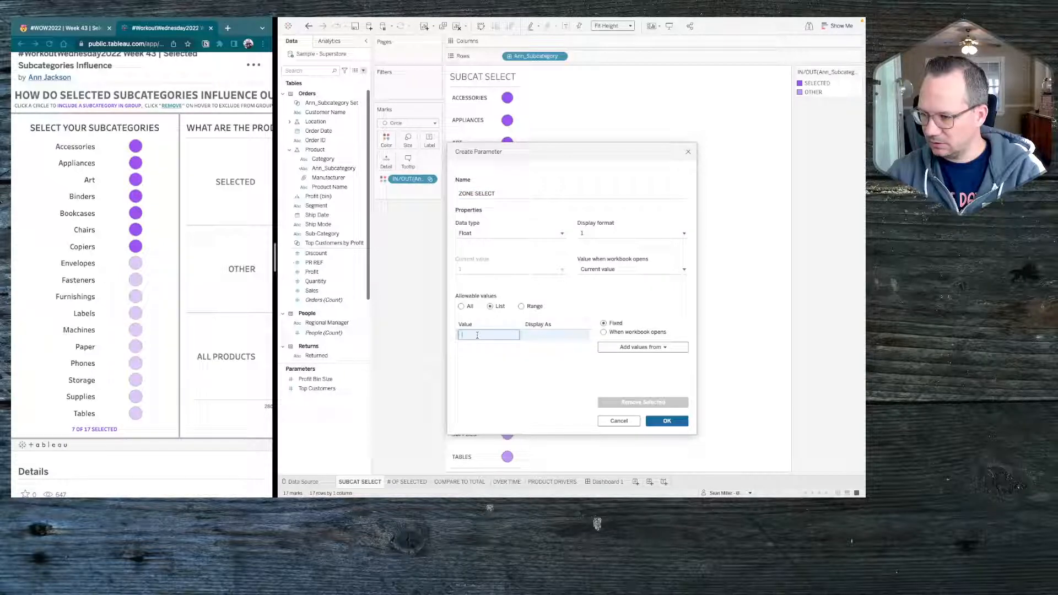
text(COMPRE)
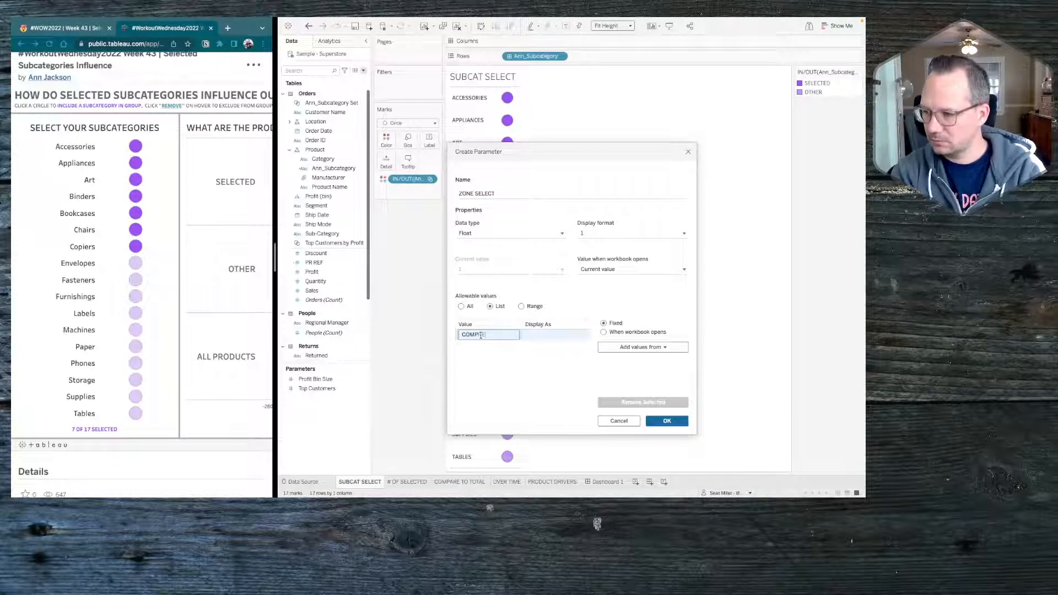
key(BackSpace)
key(BackSpace)
text(ARE TO TOTAL)
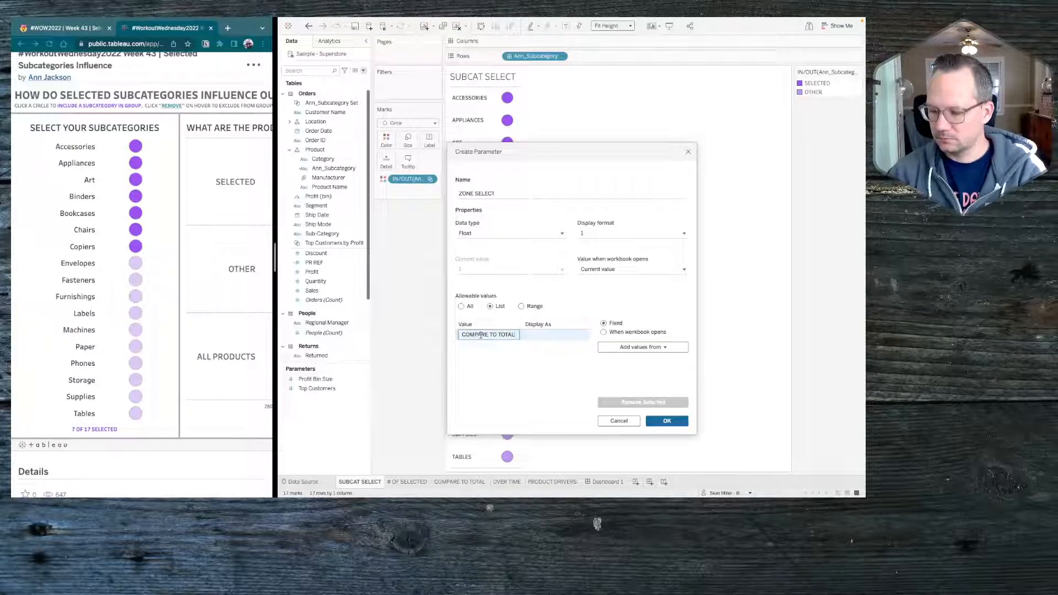
key(BackSpace)
key(BackSpace)
key(BackSpace)
key(BackSpace)
key(BackSpace)
key(BackSpace)
key(BackSpace)
key(BackSpace)
key(BackSpace)
key(BackSpace)
key(BackSpace)
key(BackSpace)
key(BackSpace)
key(BackSpace)
key(BackSpace)
key(BackSpace)
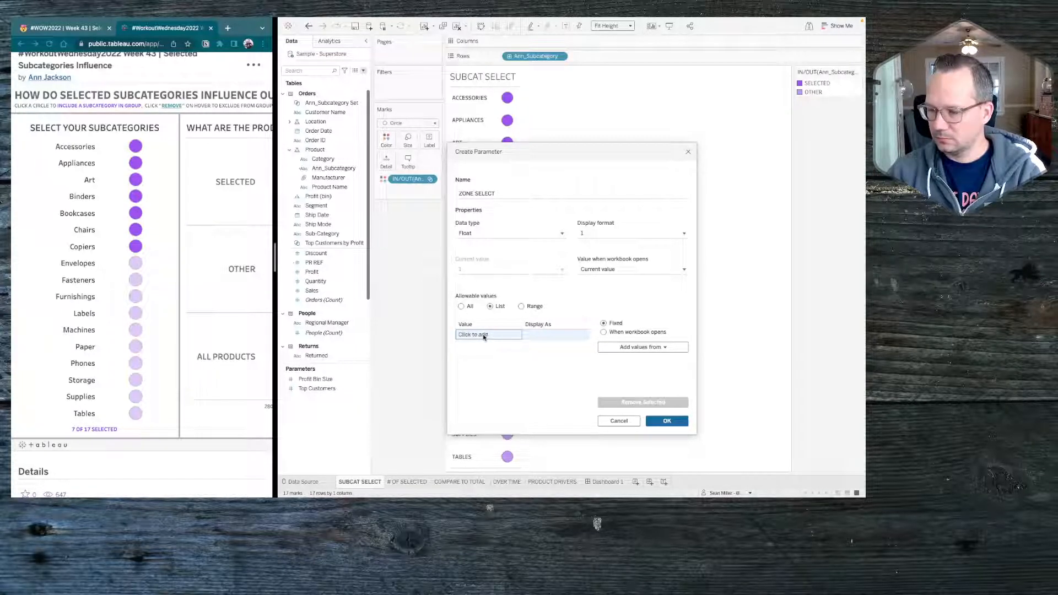
text(COMPARE)
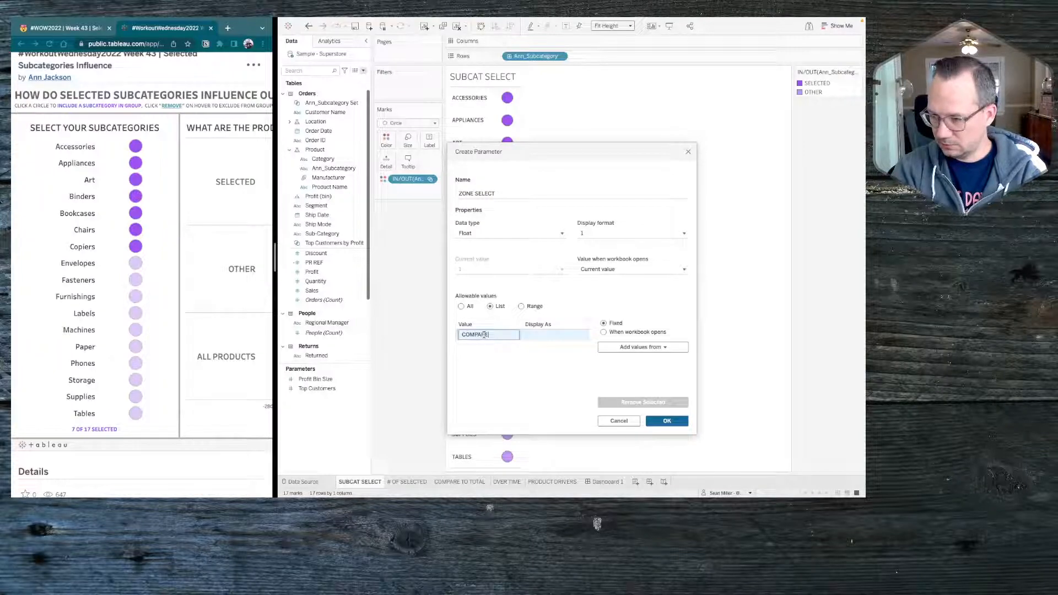
text( TO TOTAL)
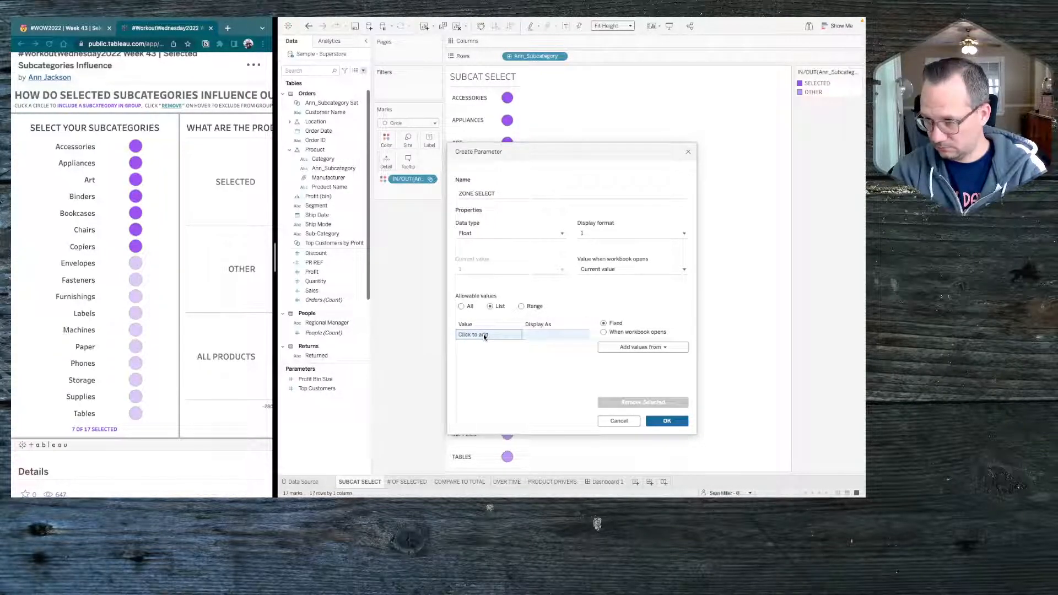
Step: Set the ZONE SELECT parameter's data type to String and add COMPARE TO TOTAL as its first list value
click(465, 234)
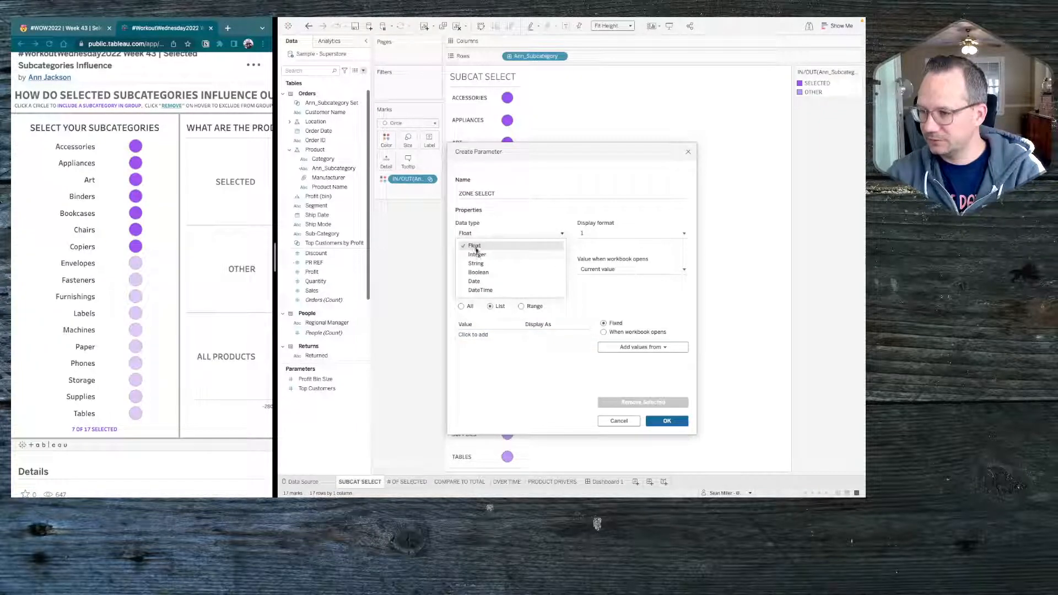
click(477, 264)
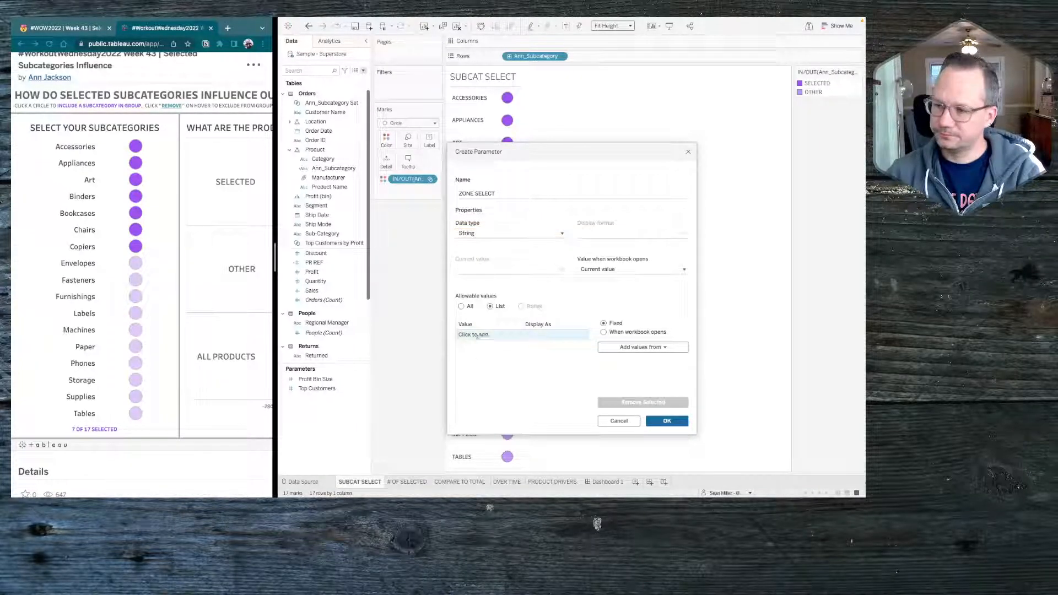
click(477, 335)
text(COMPARE TO TOT)
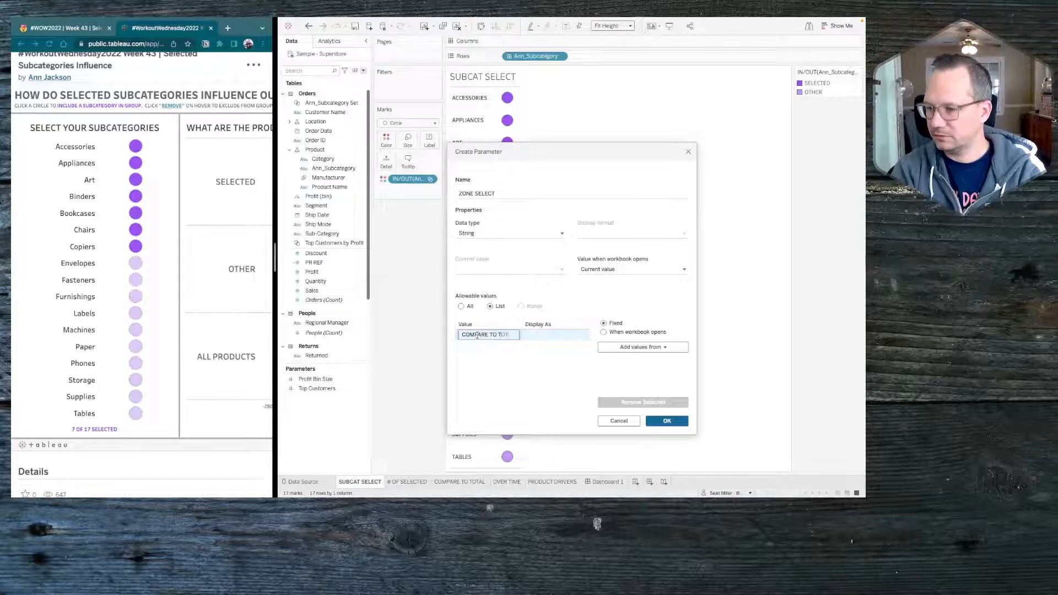
text(AL)
key(Return)
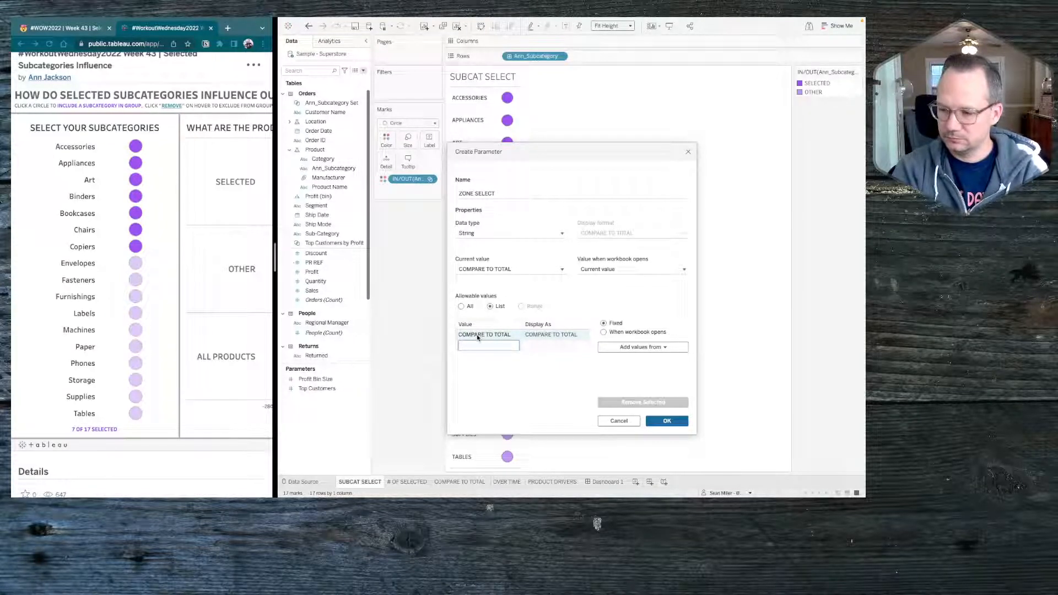
Step: Add OVER TIME and PRODUCT DRIVERS as the remaining list values of the ZONE SELECT parameter and create it
text(OVER TIME)
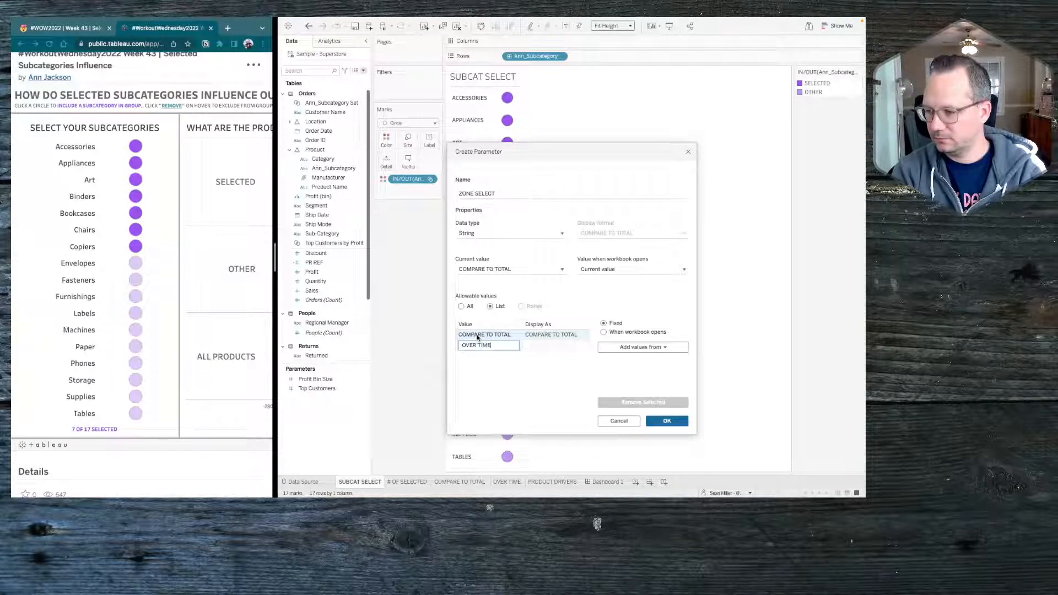
key(Return)
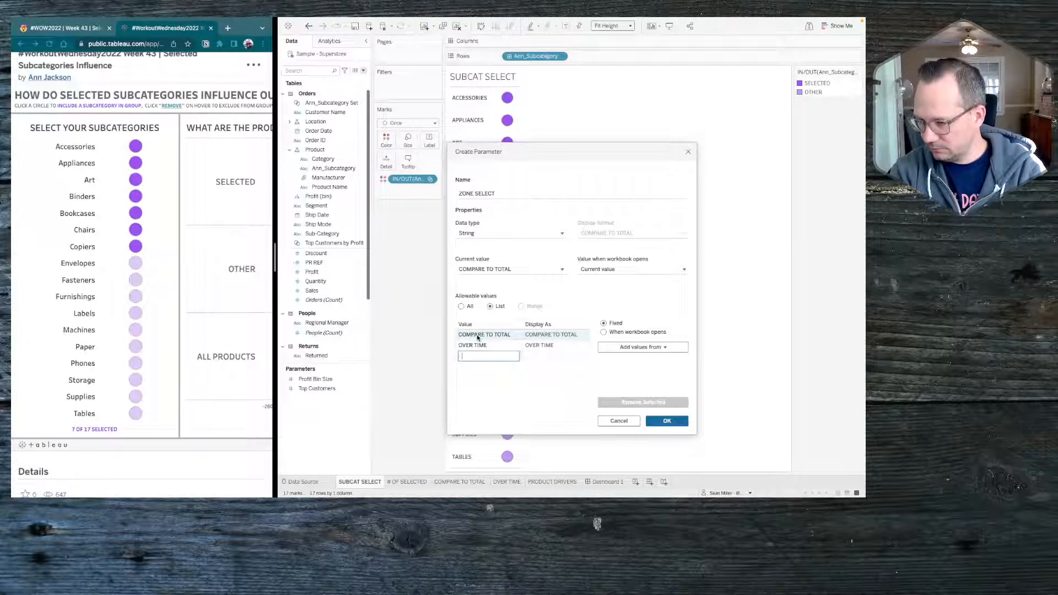
text(PRODUCT DRIVE)
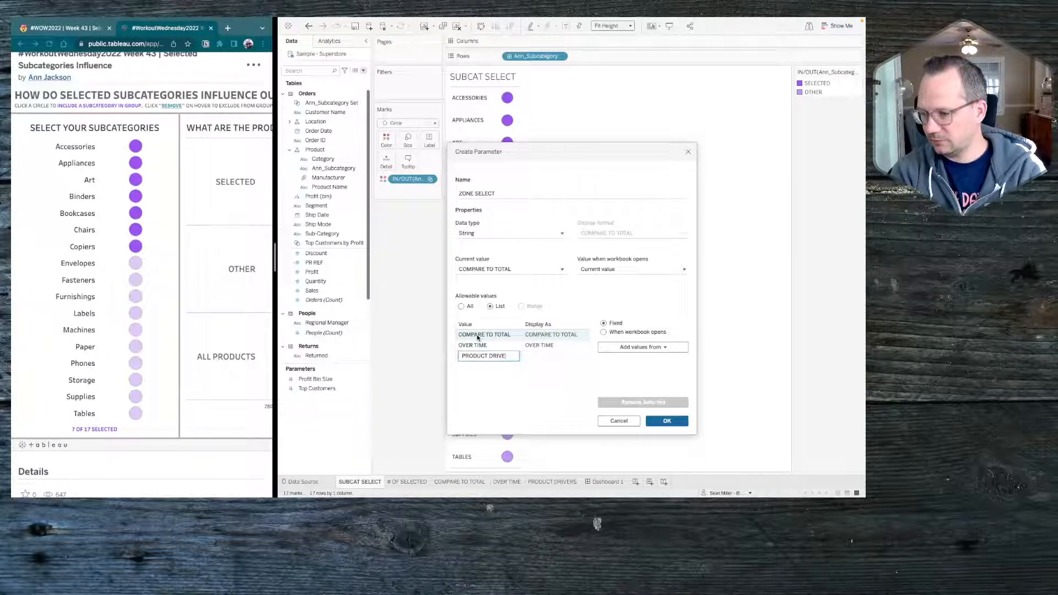
text(RS)
key(Return)
click(665, 424)
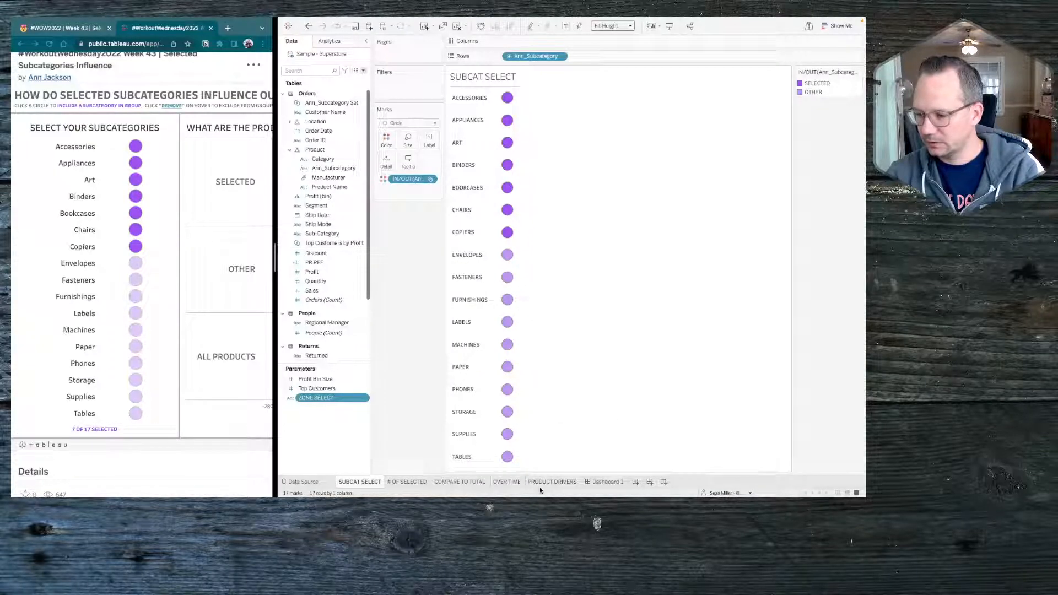
Step: Turn on visibility control by value for the COMPARE TO TOTAL sheet on Dashboard 1, and open the PRODUCT DRIVERS worksheet
click(603, 482)
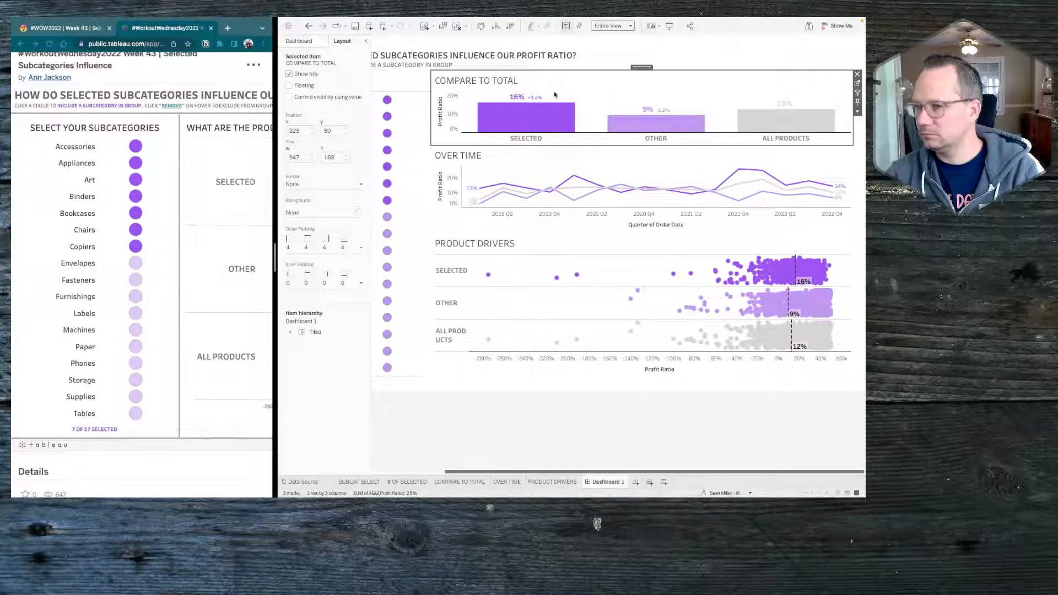
click(315, 98)
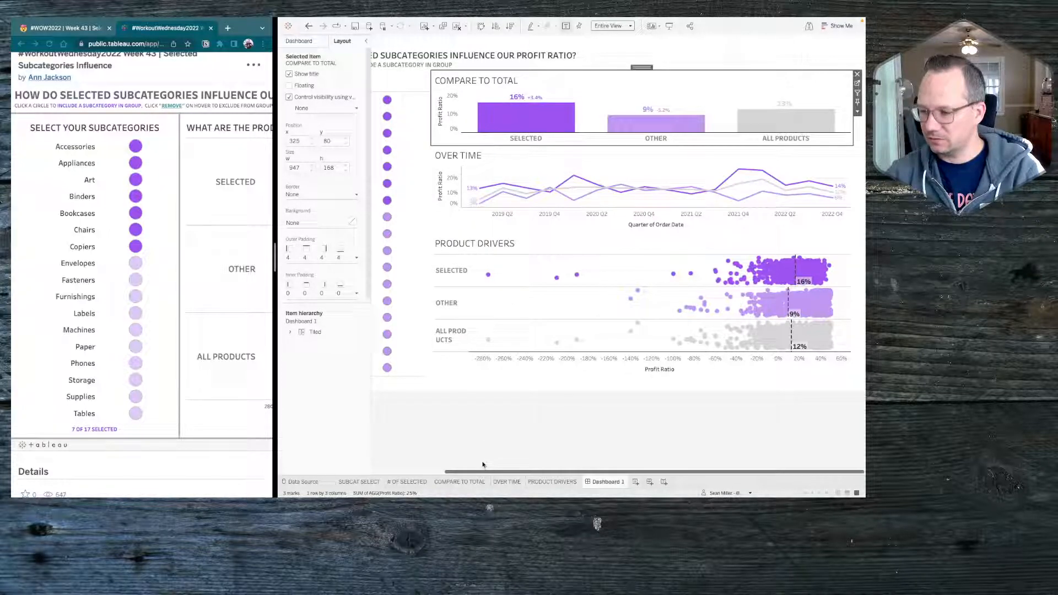
click(552, 481)
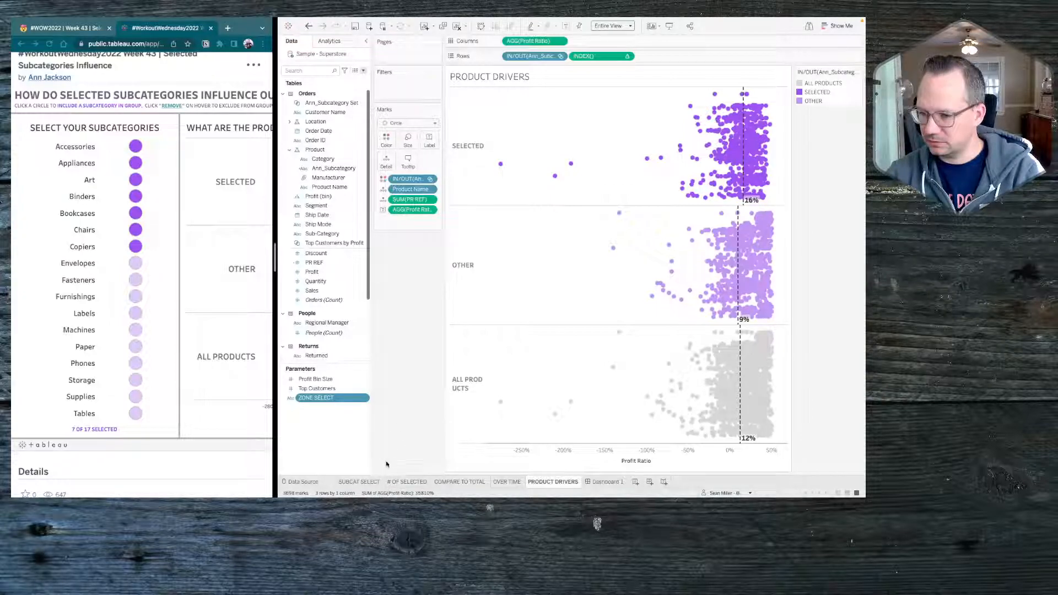
right_click(343, 444)
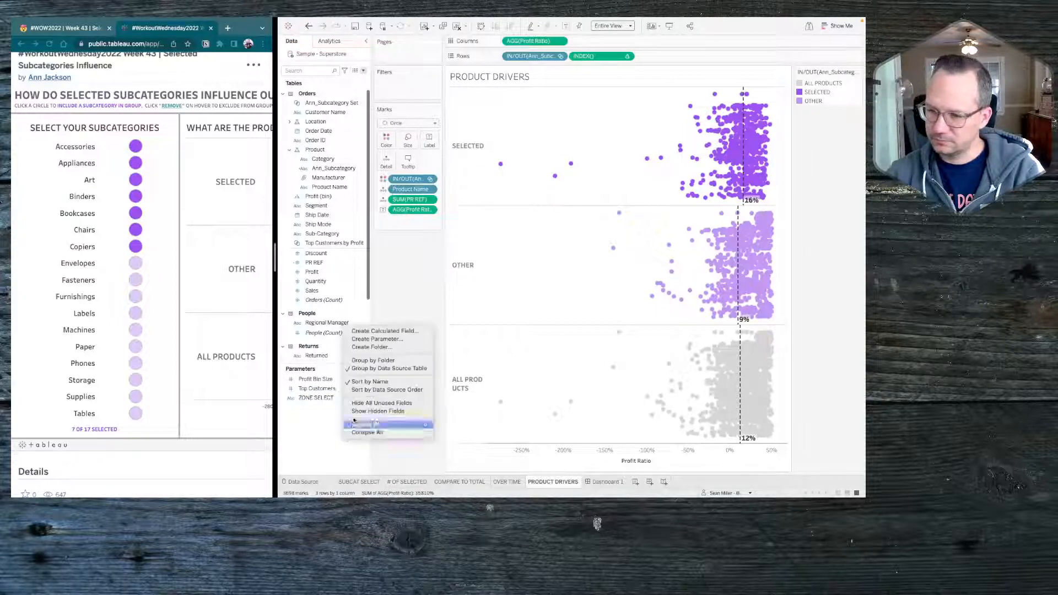
click(377, 331)
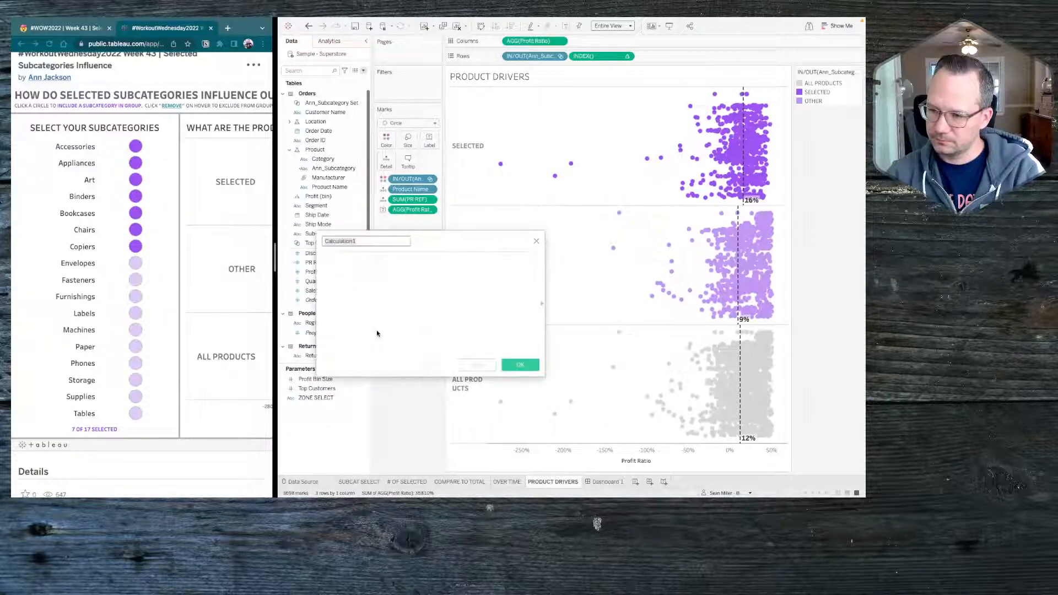
click(536, 242)
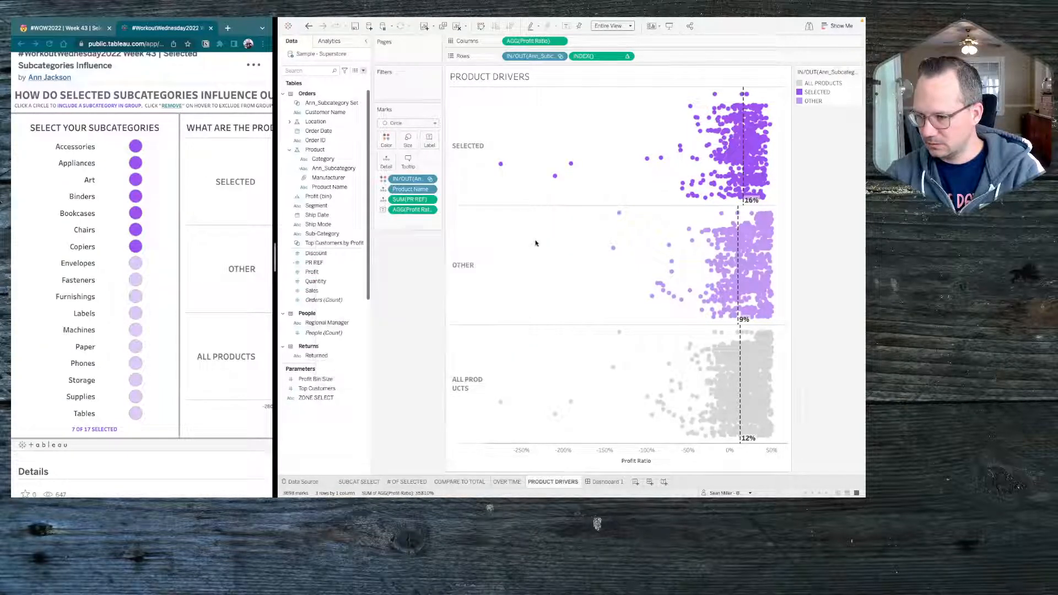
Step: Start another new parameter and set its data type to Boolean
right_click(312, 449)
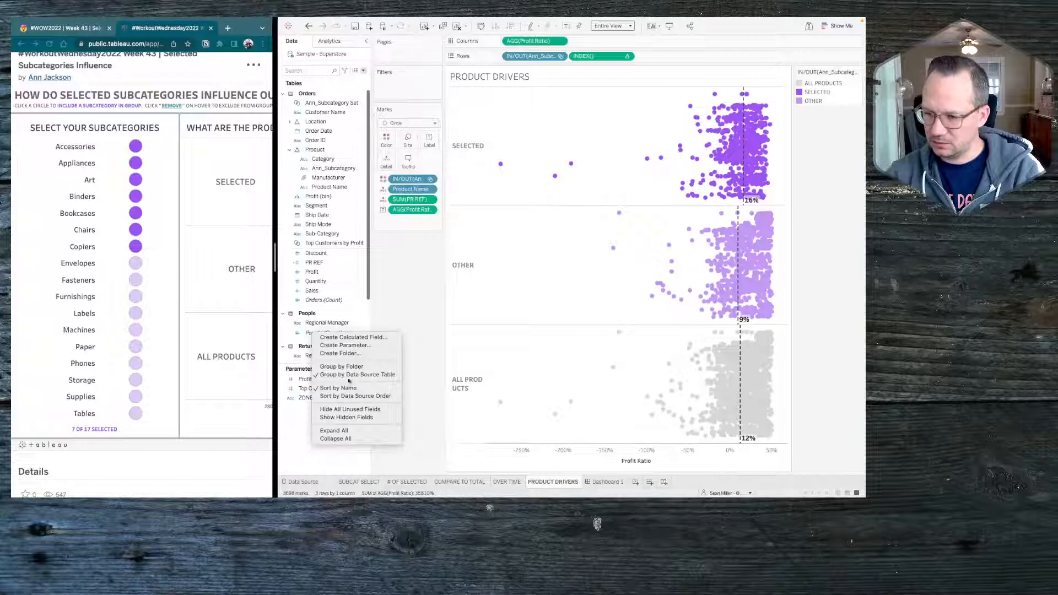
click(363, 346)
click(499, 195)
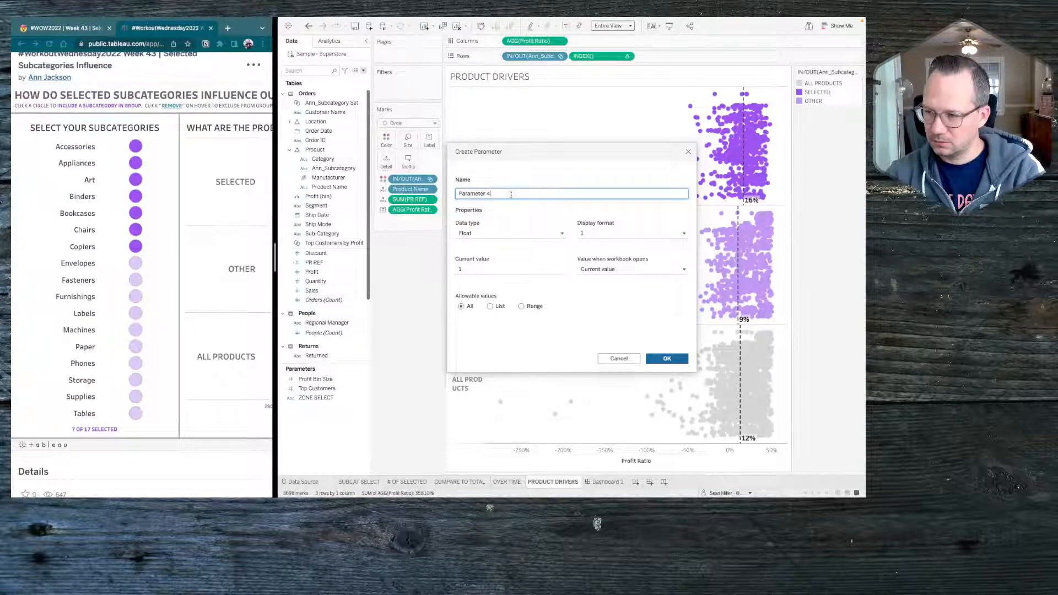
triple_click(511, 195)
click(488, 233)
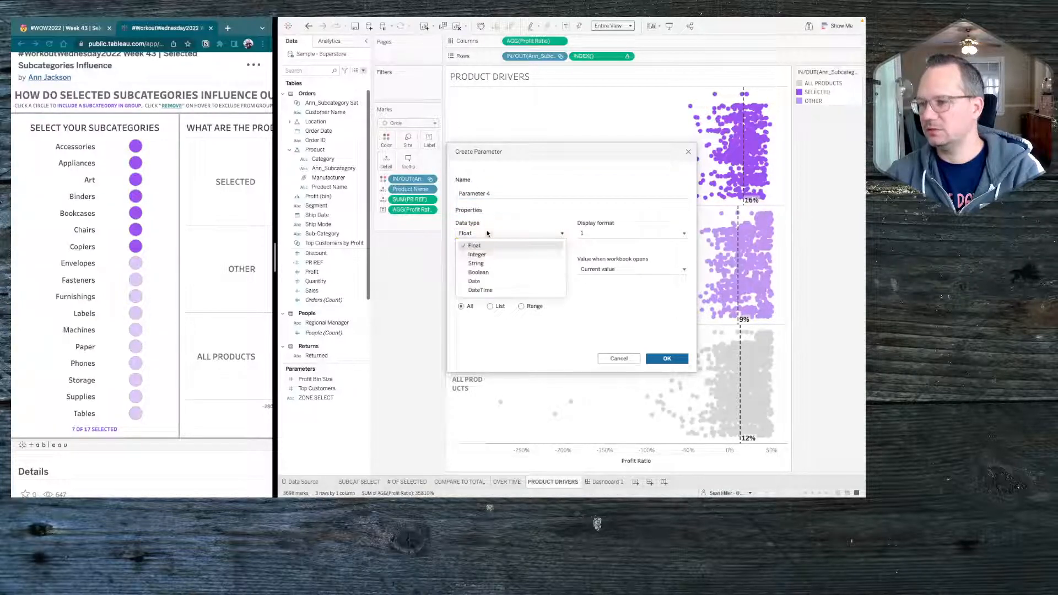
click(485, 272)
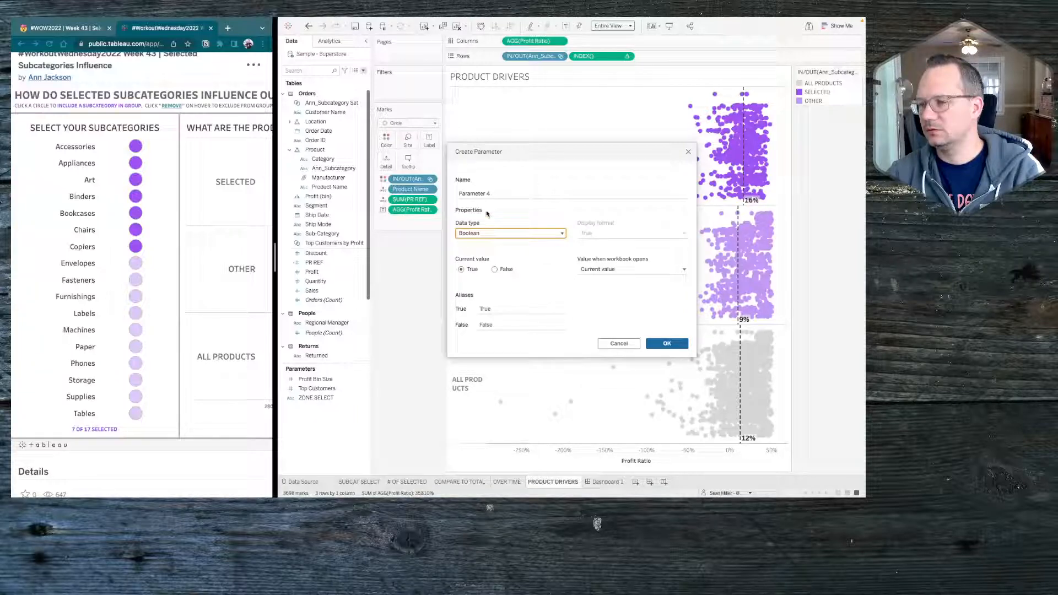
Step: Name the Boolean parameter COMPARE TO TOTAL and create it
click(487, 194)
triple_click(512, 196)
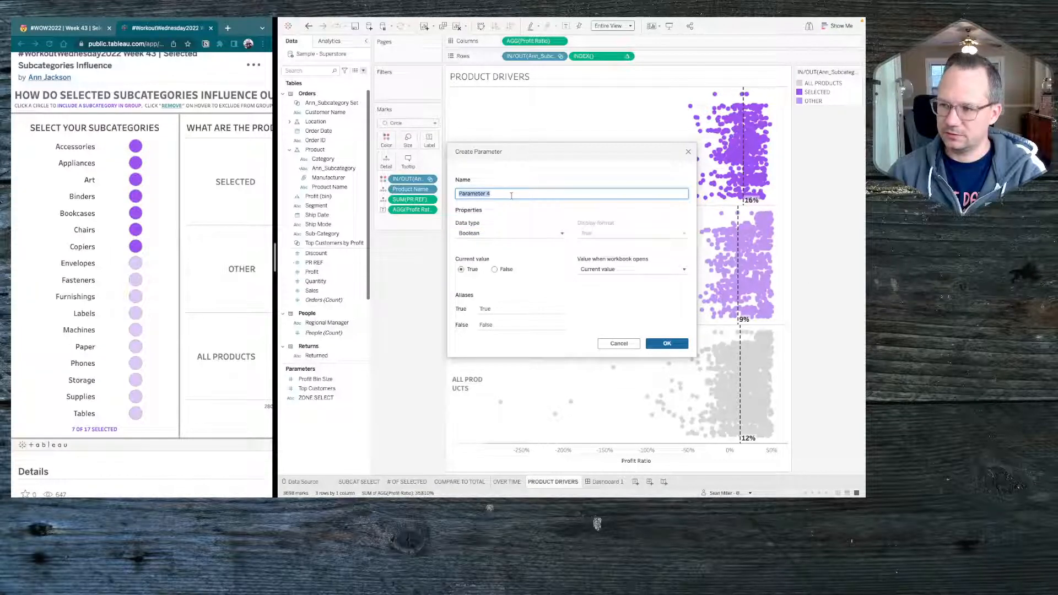
click(511, 196)
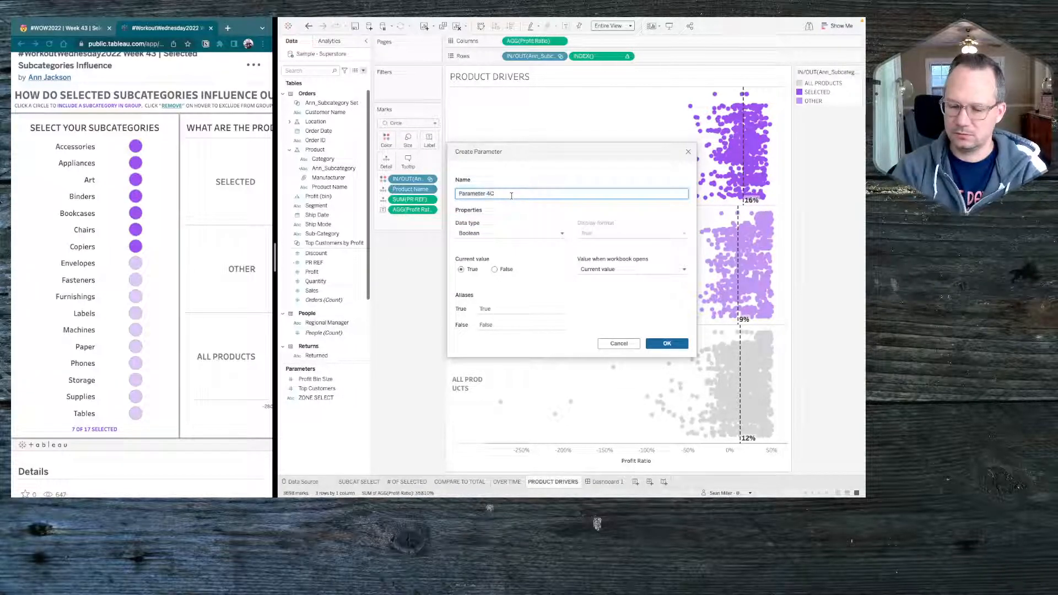
text(COPMPAR)
triple_click(511, 195)
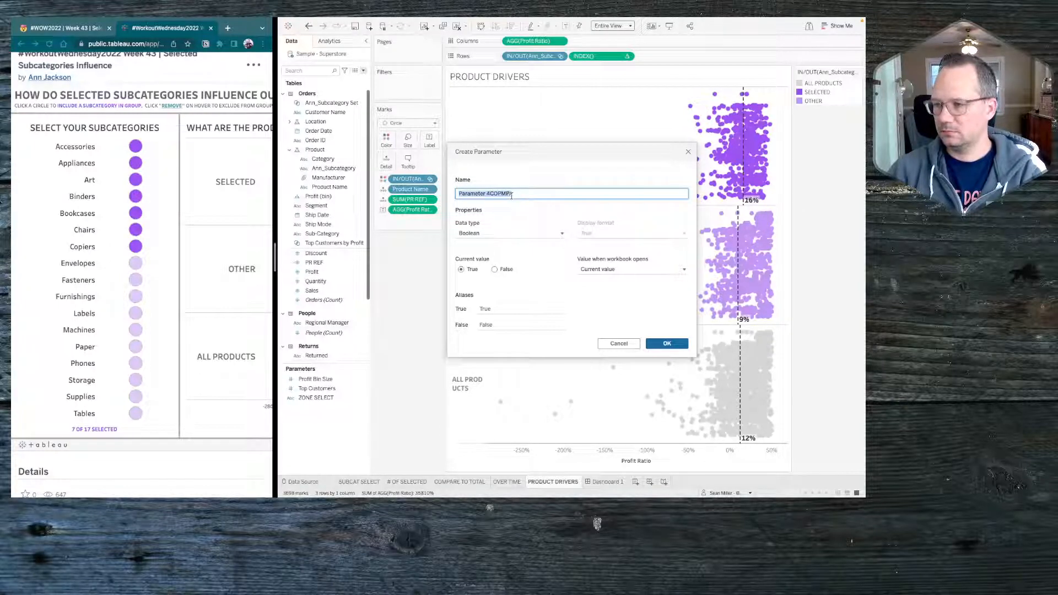
text(COMP)
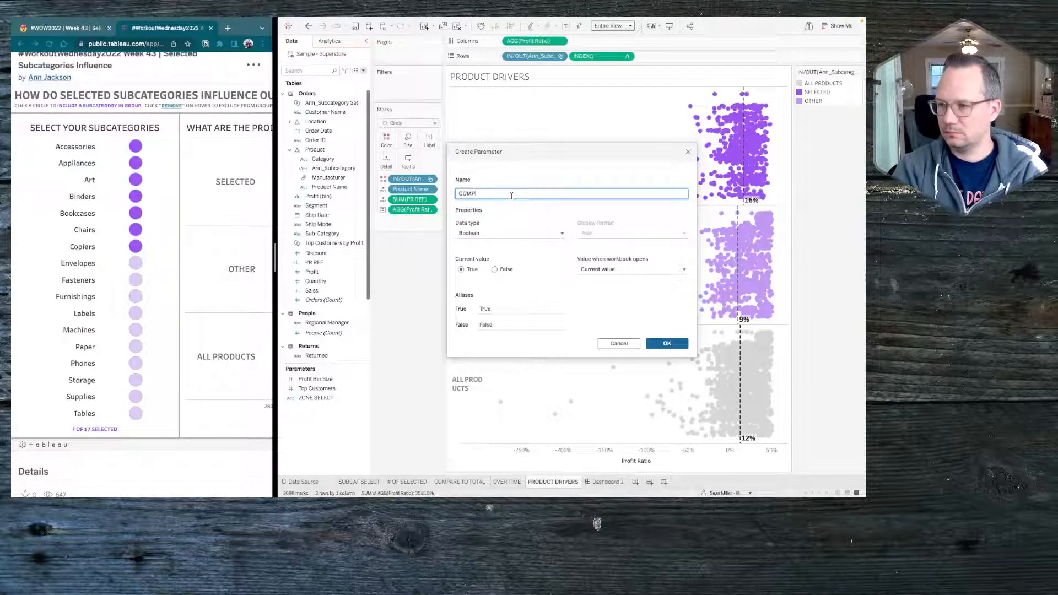
text(AR)
key(BackSpace)
key(BackSpace)
text(ARE)
key(BackSpace)
key(BackSpace)
key(BackSpace)
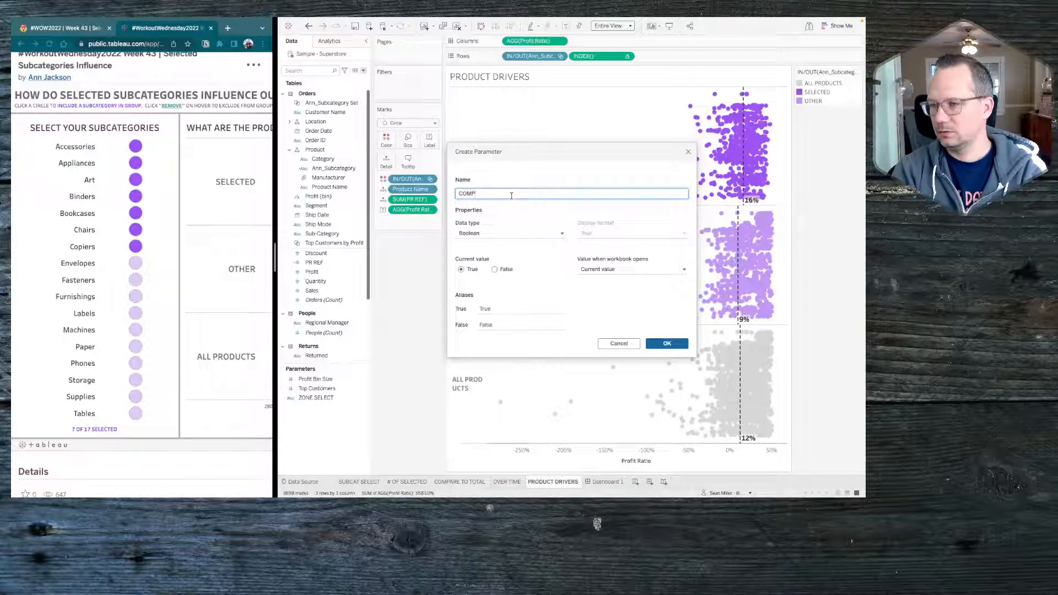
text(PARE)
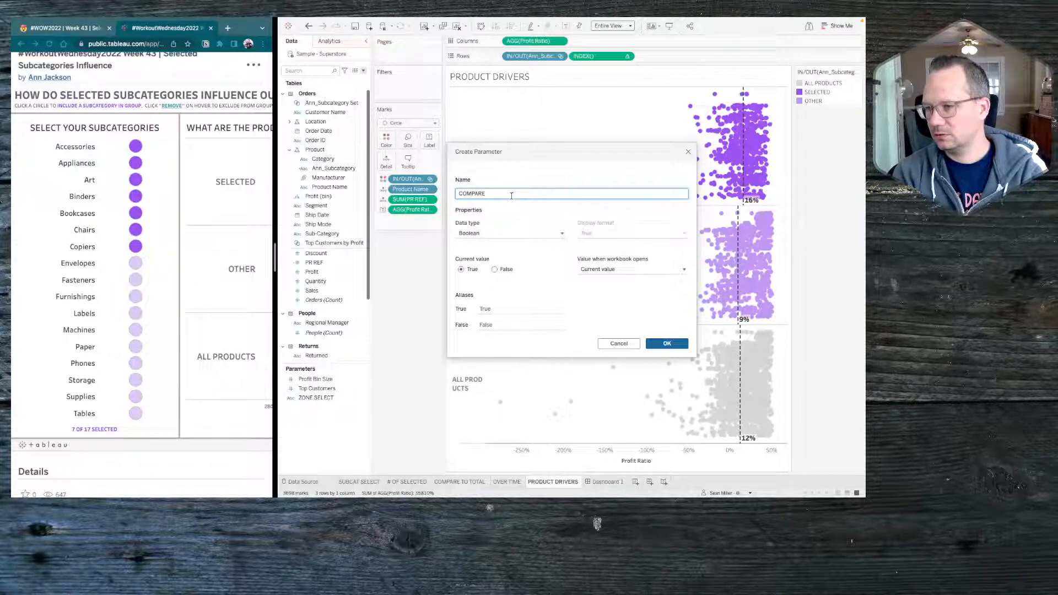
text( TO T)
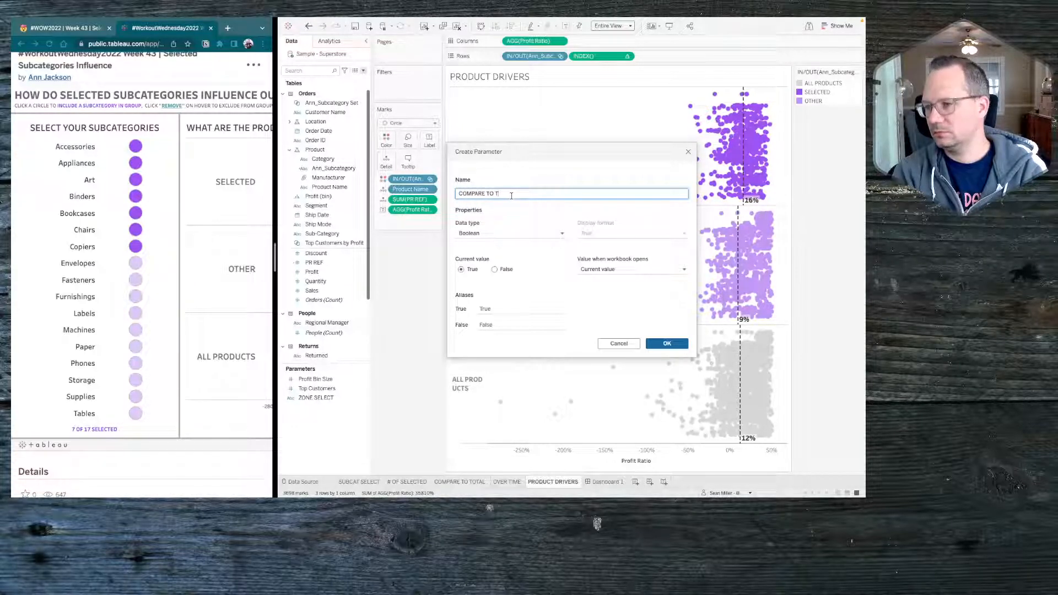
text(OTAL)
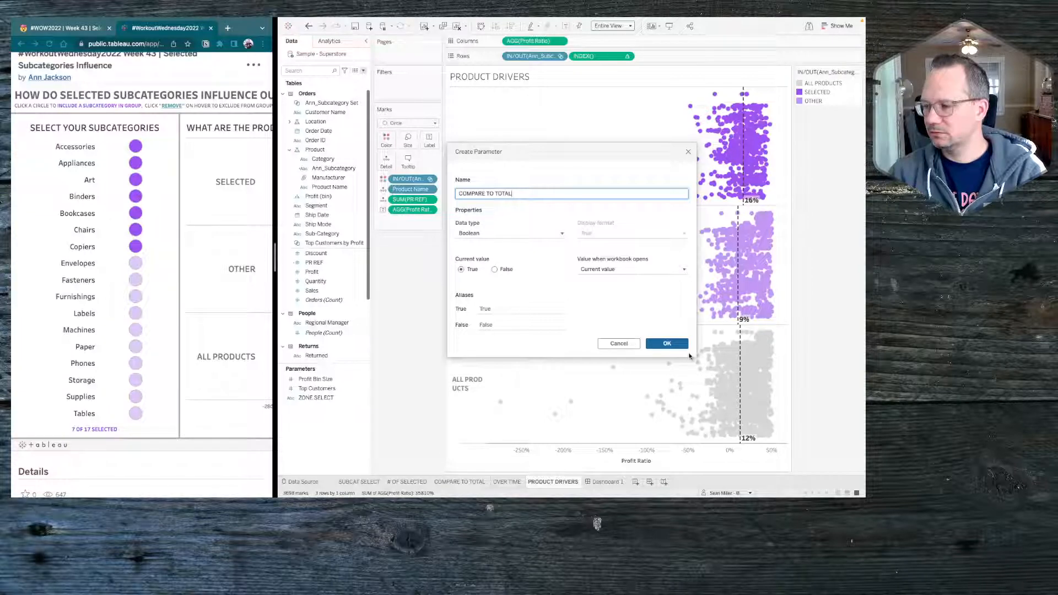
click(669, 342)
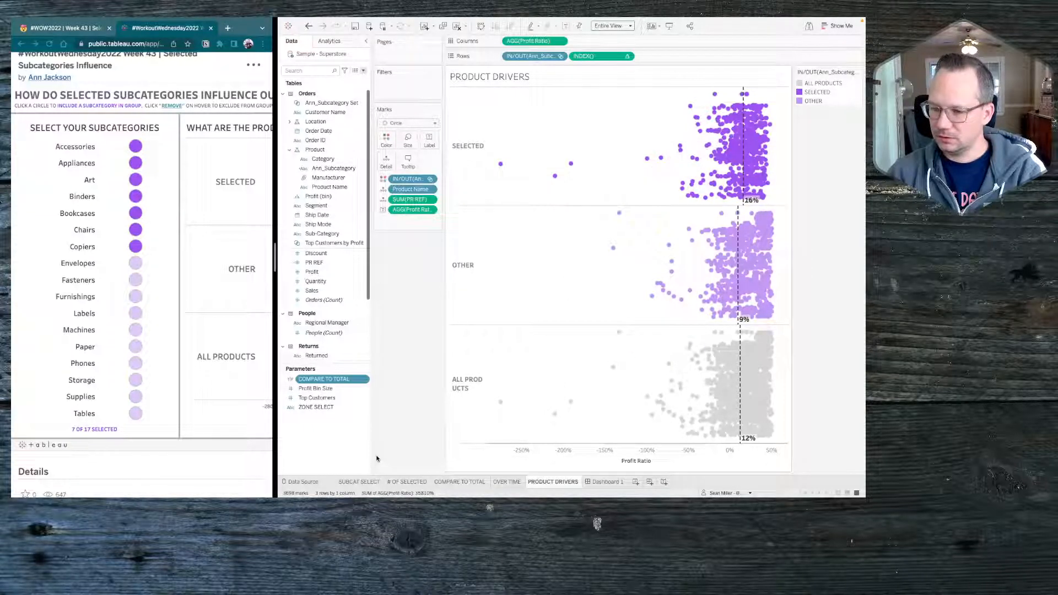
right_click(327, 445)
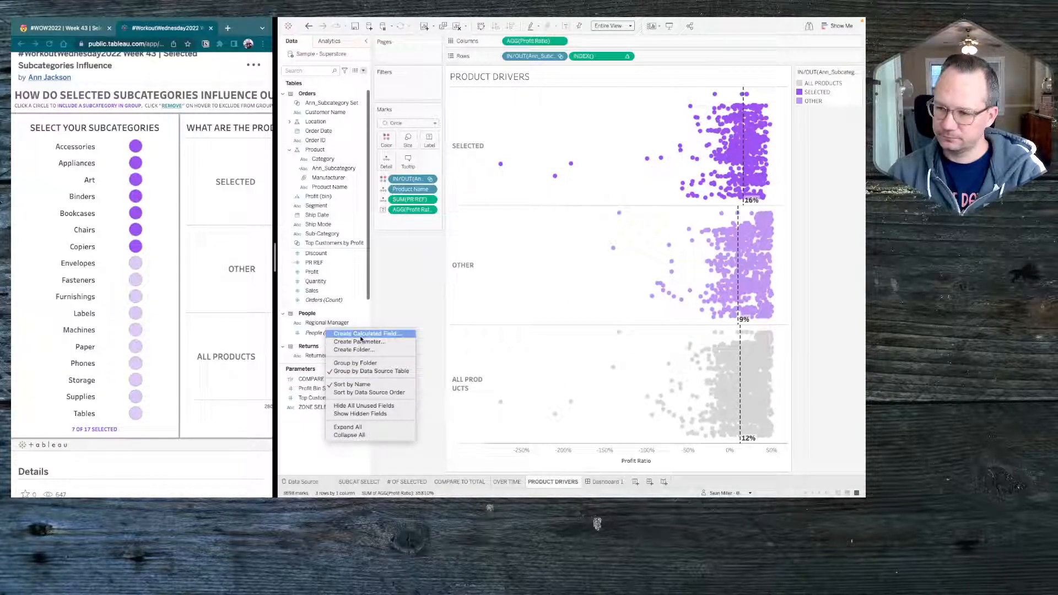
click(361, 337)
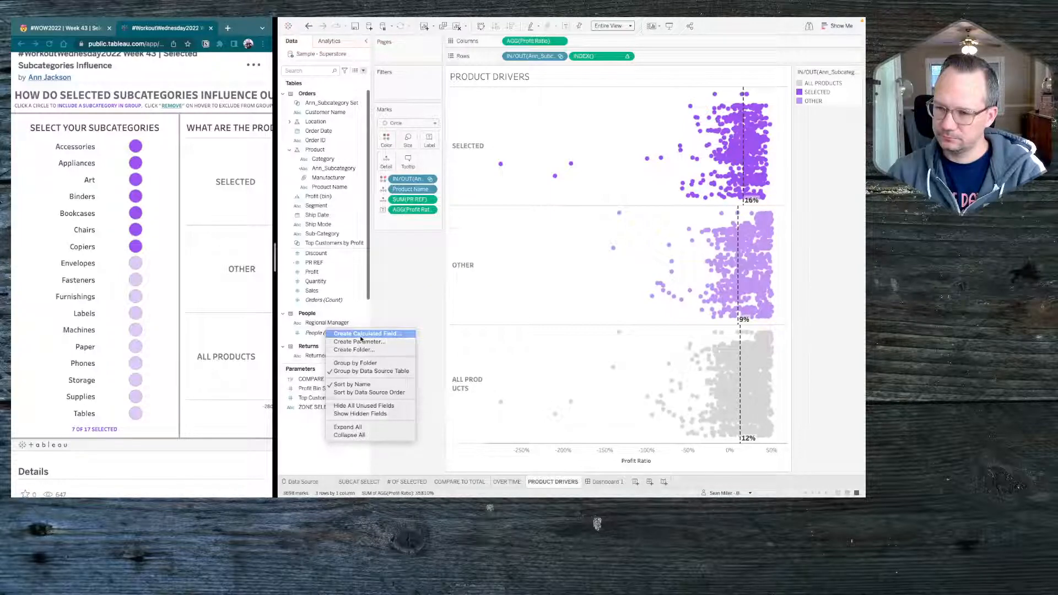
click(535, 242)
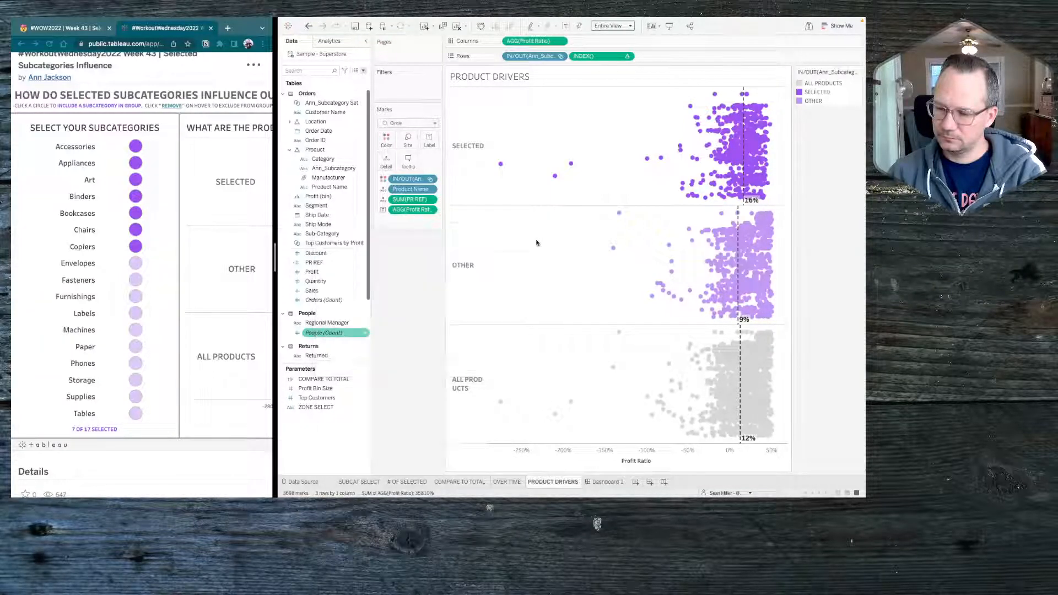
right_click(334, 441)
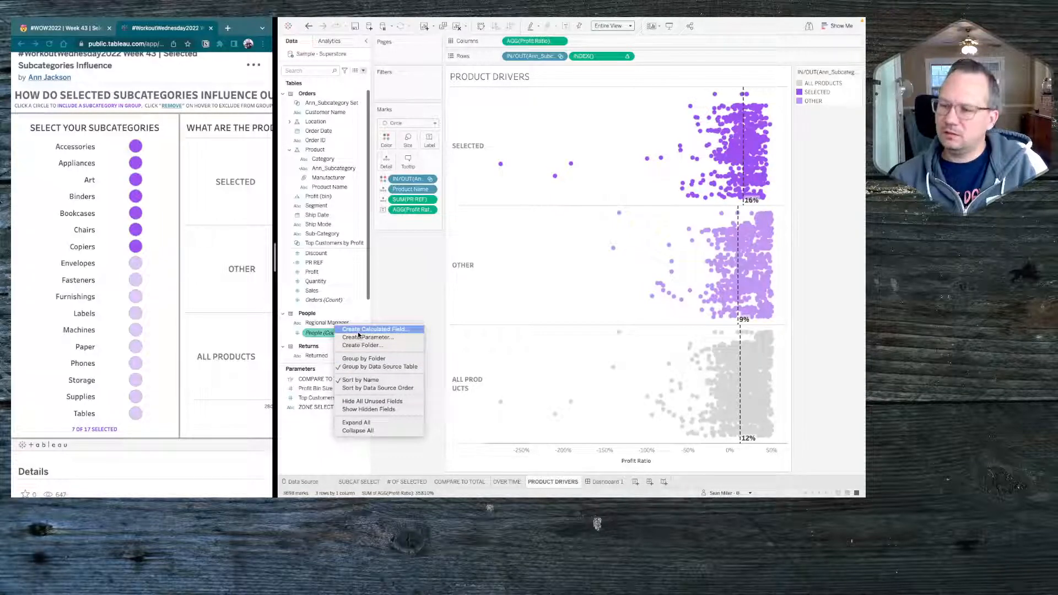
click(359, 329)
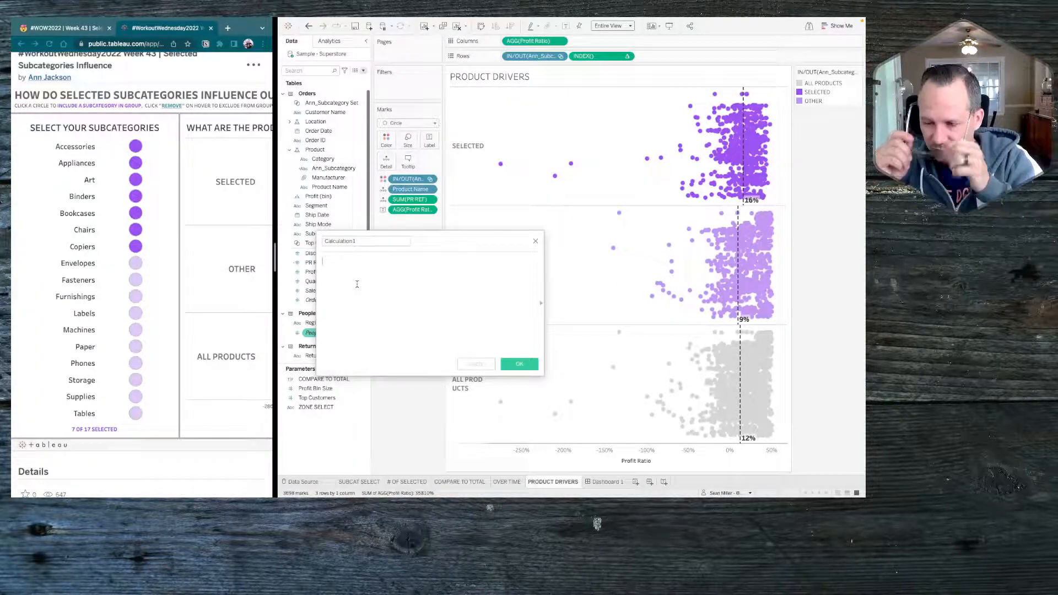
click(535, 241)
Step: Make the COMPARE TO TOTAL parameter control the visibility of the COMPARE TO TOTAL sheet on Dashboard 1
click(598, 482)
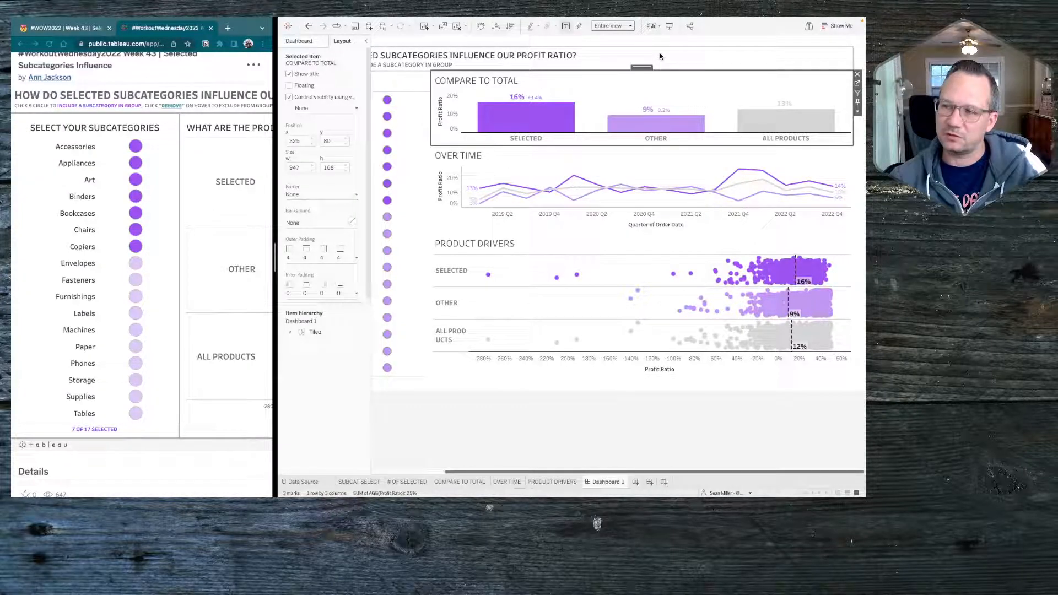
click(322, 110)
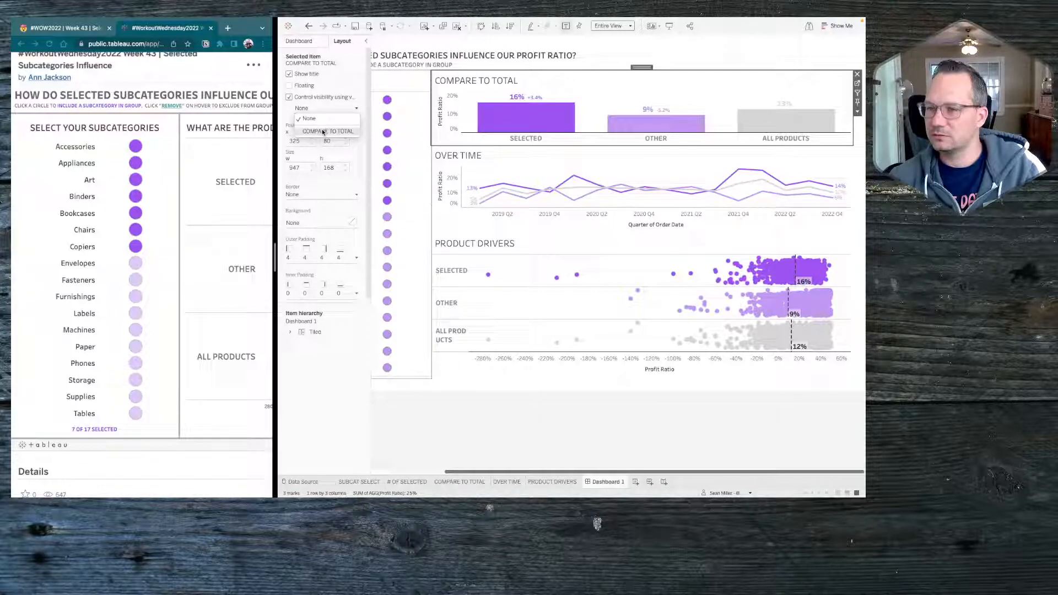
click(323, 131)
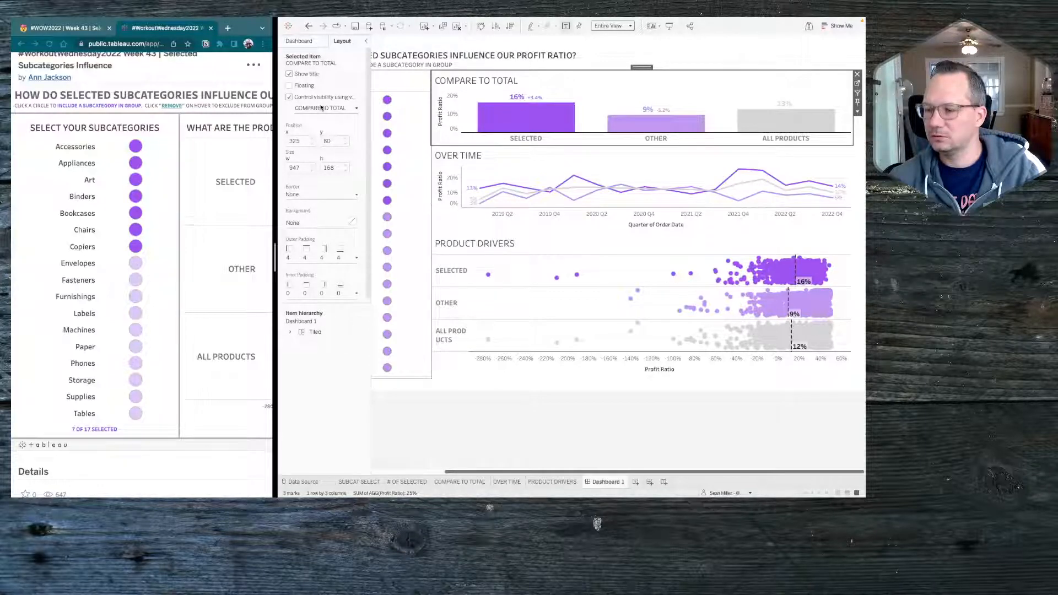
click(458, 481)
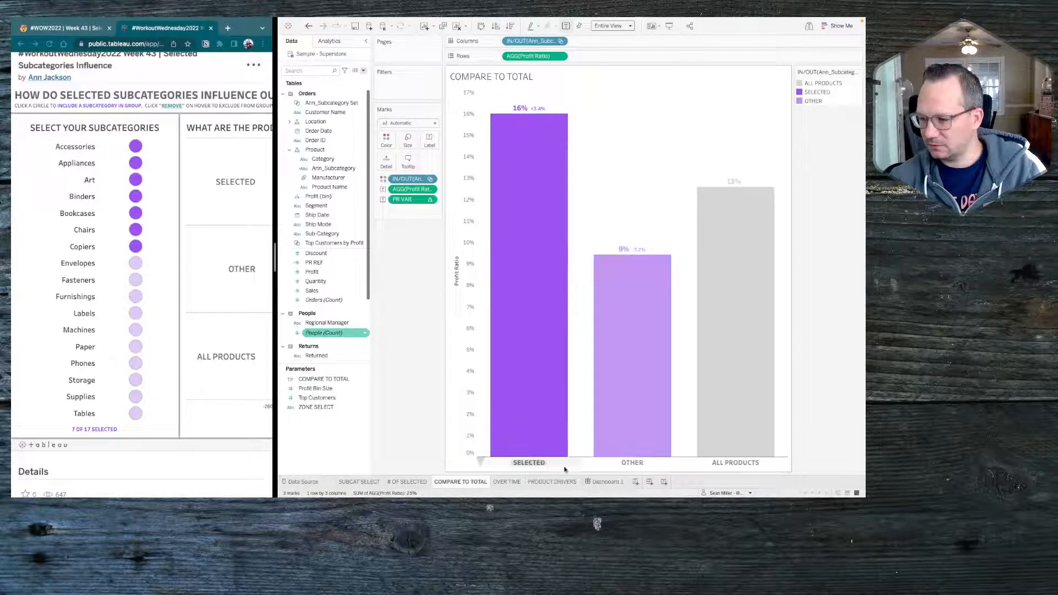
click(604, 482)
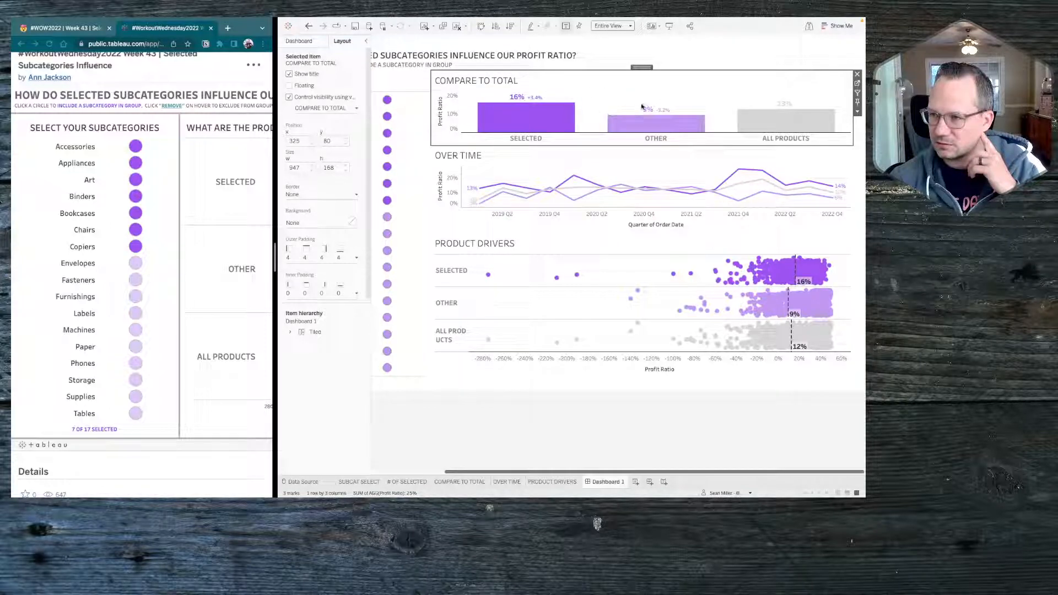
click(416, 486)
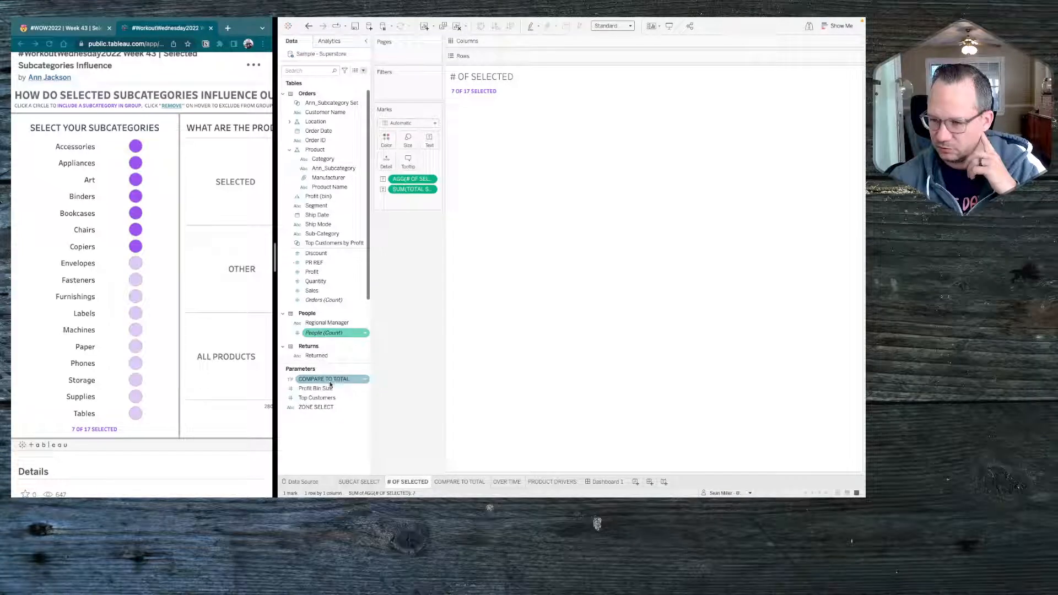
right_click(318, 433)
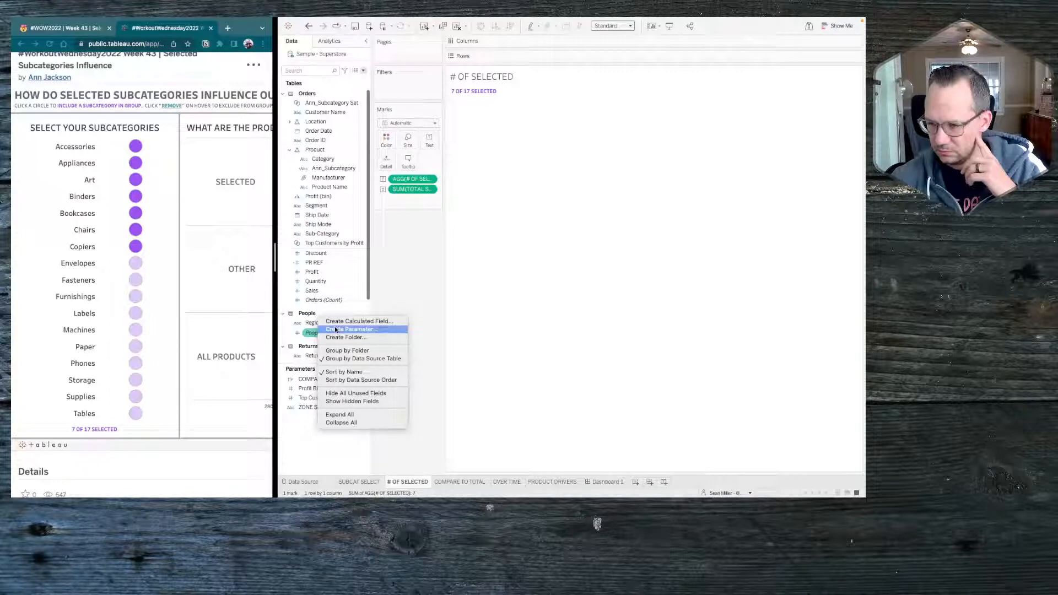
click(330, 466)
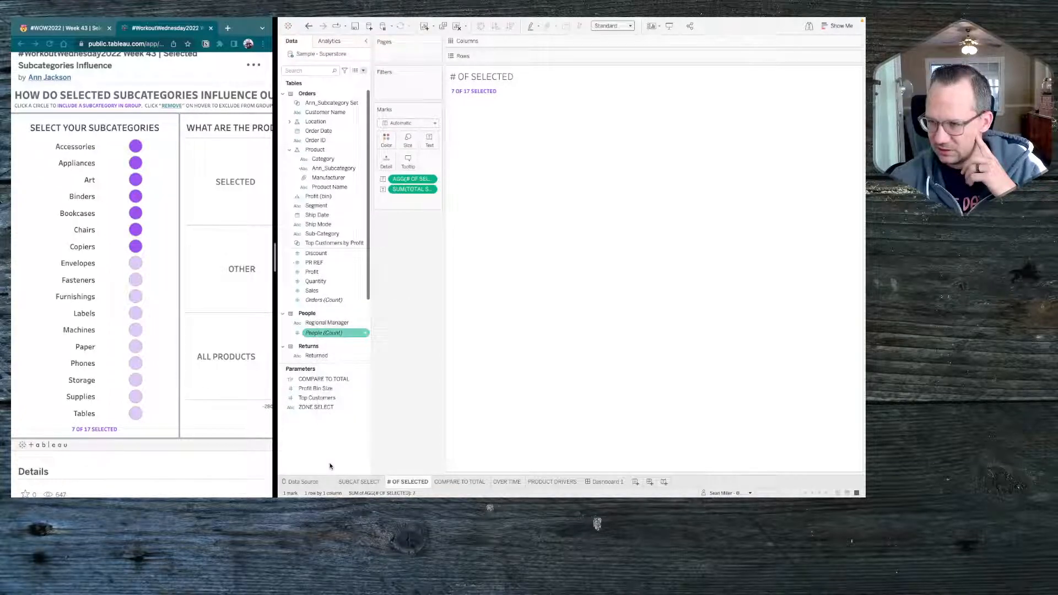
click(334, 381)
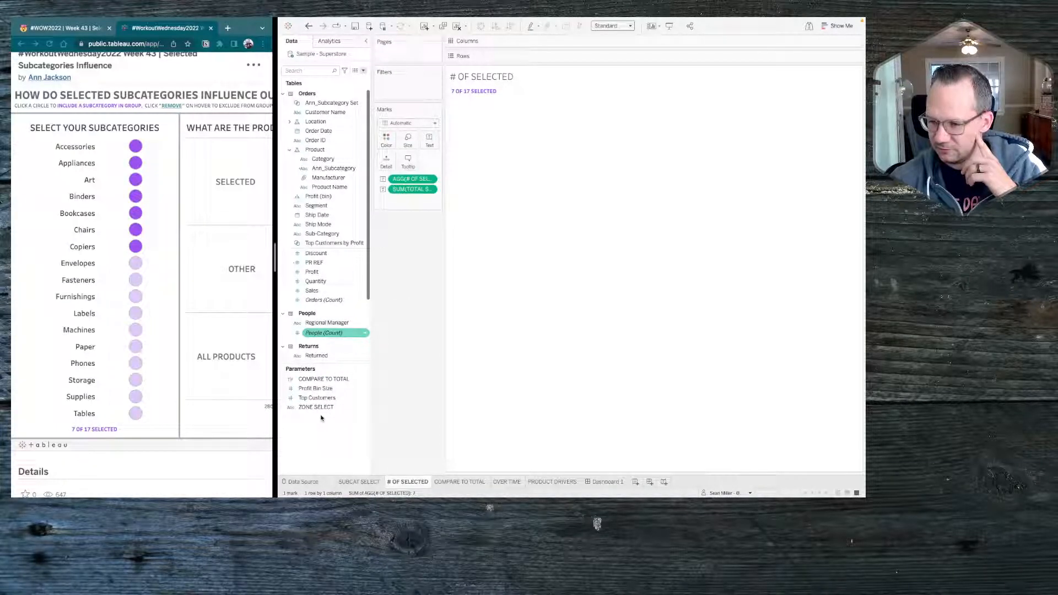
right_click(319, 434)
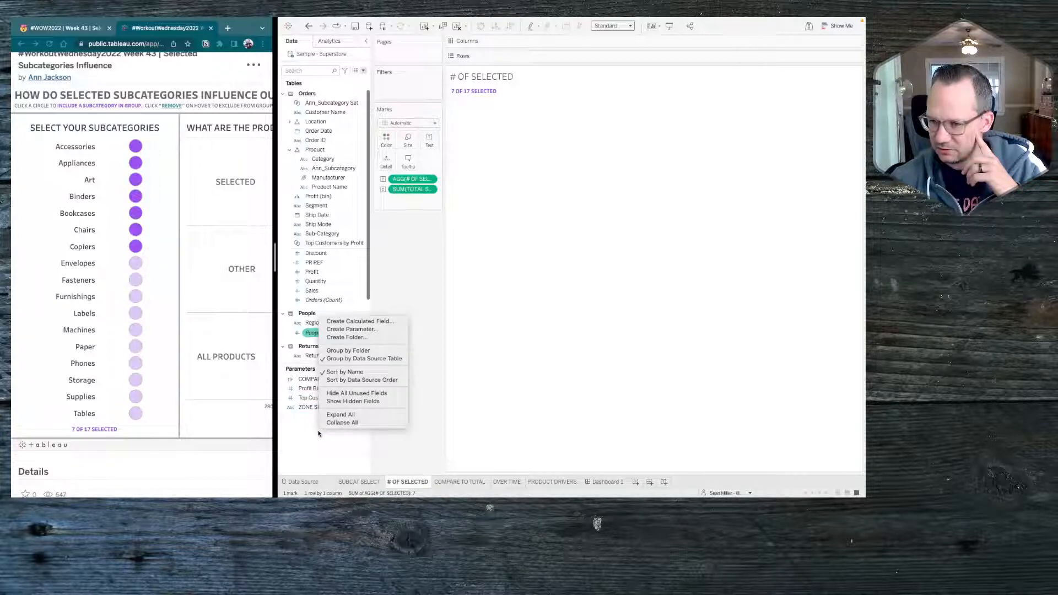
Step: In the reference dashboard in the browser, switch HOW THEY INFLUENCE to COMPARED TO THE TOTAL and back to PRODUCT DRIVERS to compare the views
scroll(184, 313, right, 5)
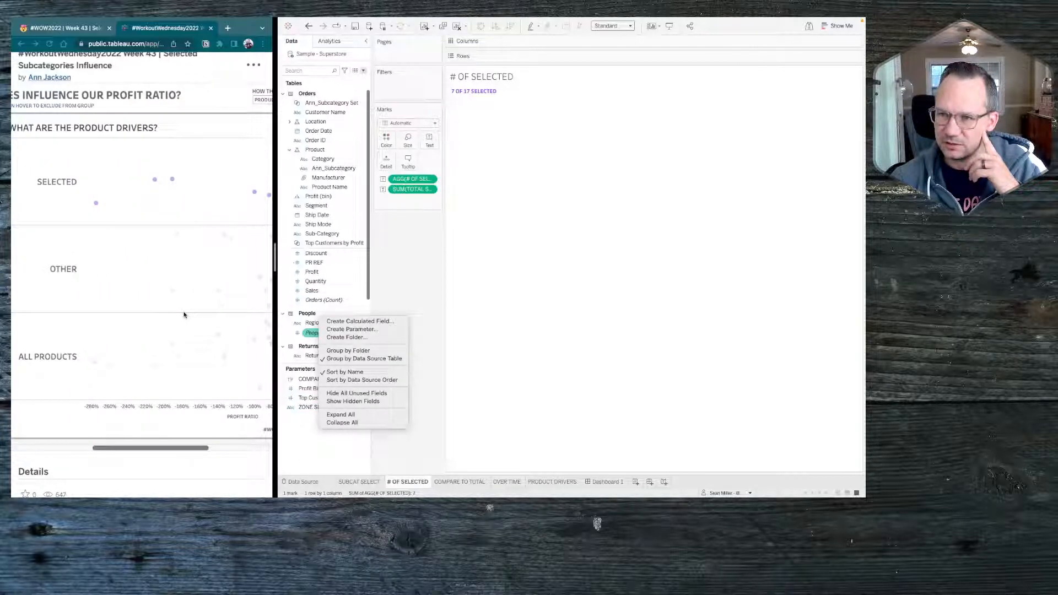
click(258, 101)
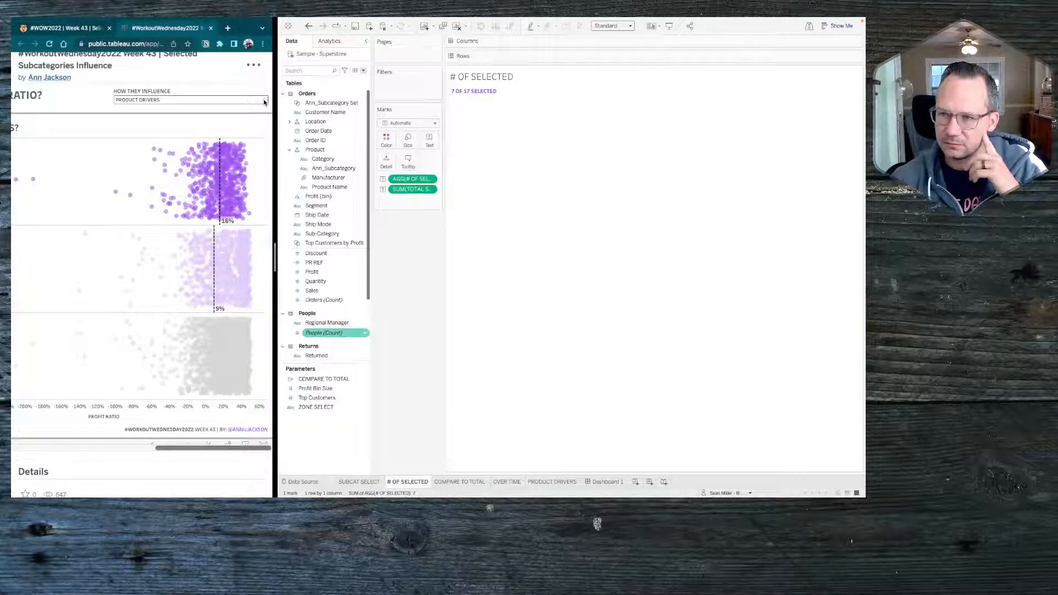
click(258, 100)
click(176, 101)
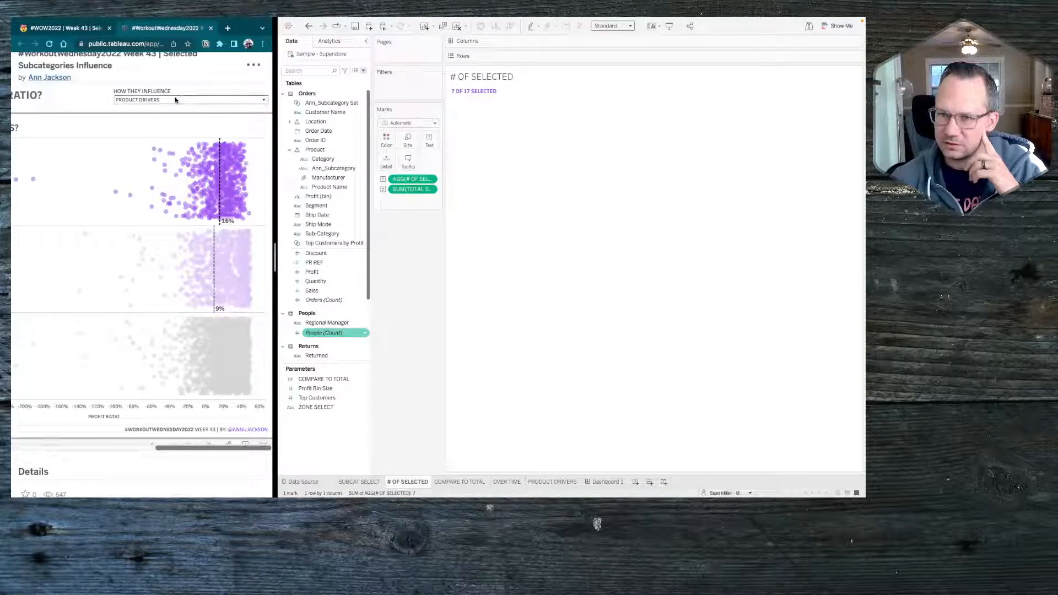
click(165, 100)
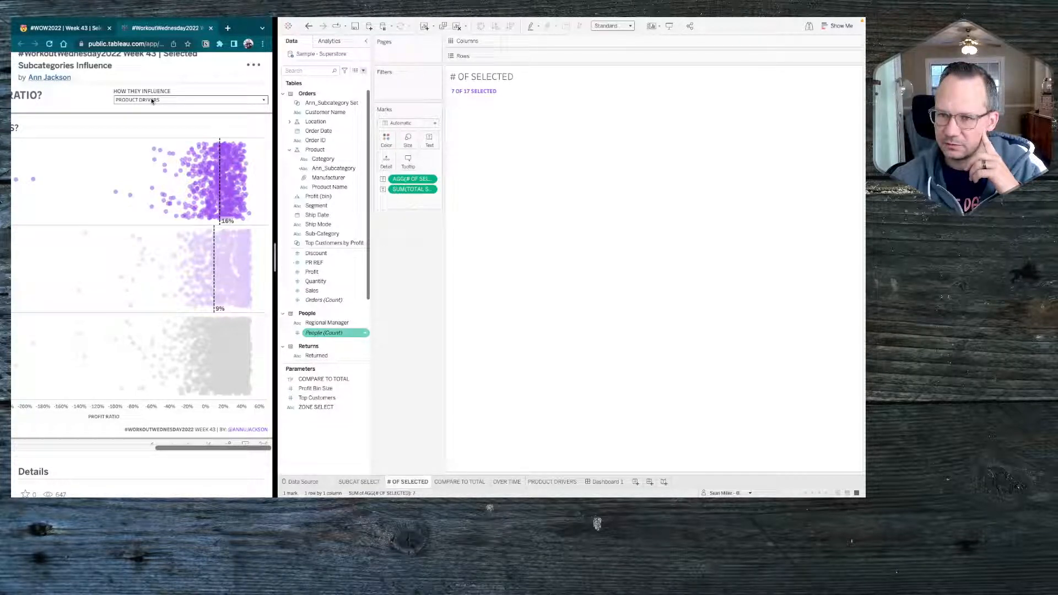
click(147, 109)
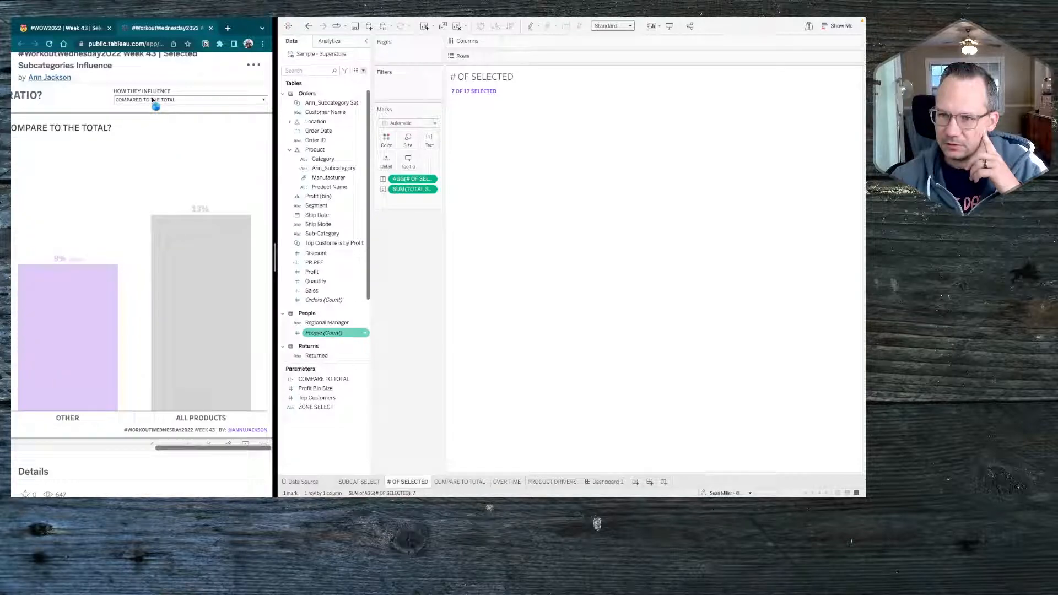
click(153, 101)
click(145, 127)
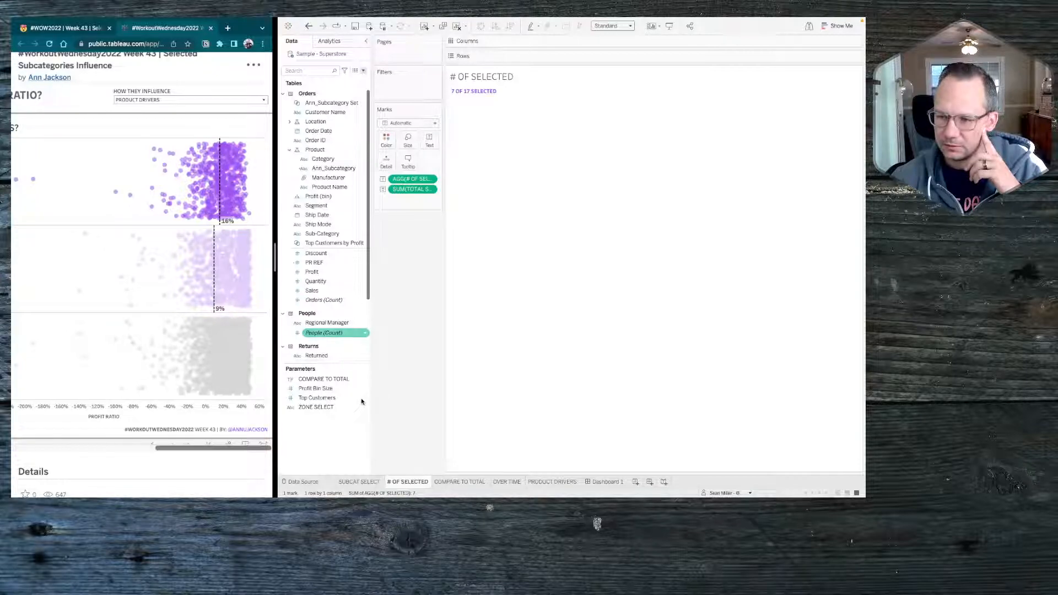
Step: Review the ZONE SELECT parameter's data type and allowable values, and close its settings without changes
right_click(323, 407)
mouse_move(366, 369)
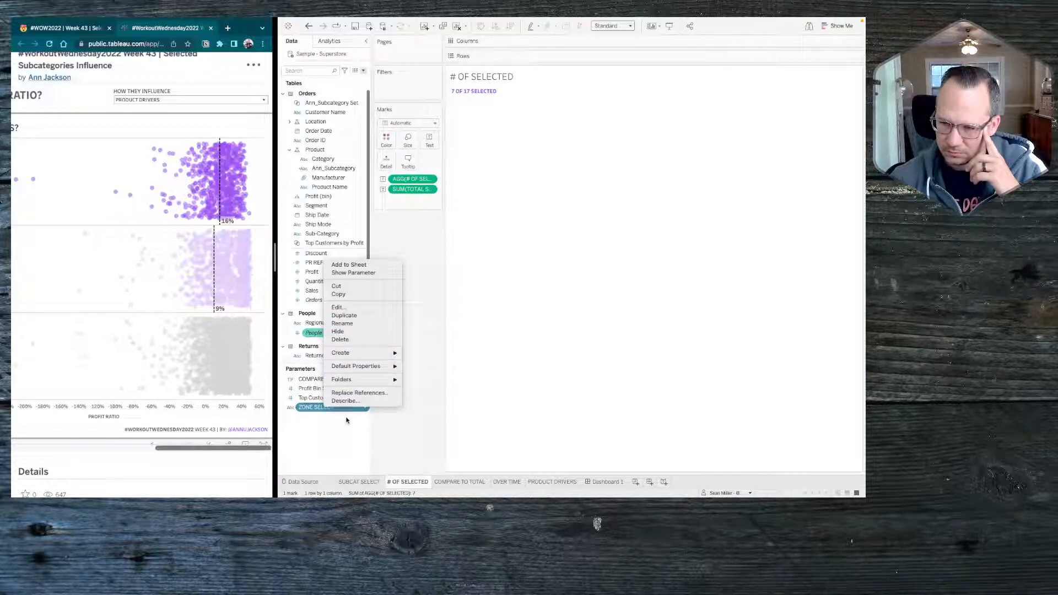
click(349, 307)
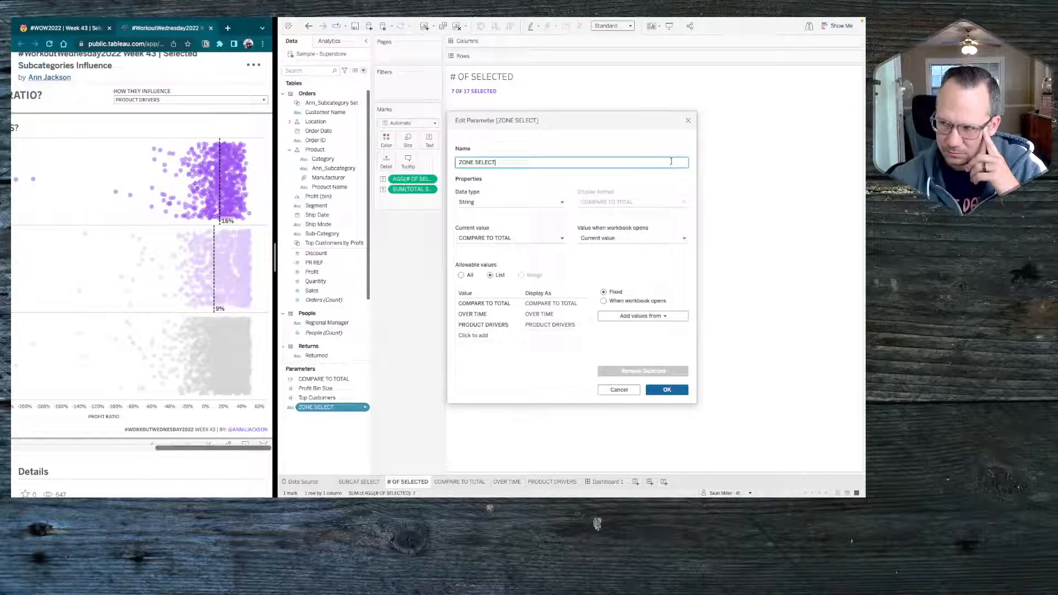
click(688, 117)
right_click(334, 377)
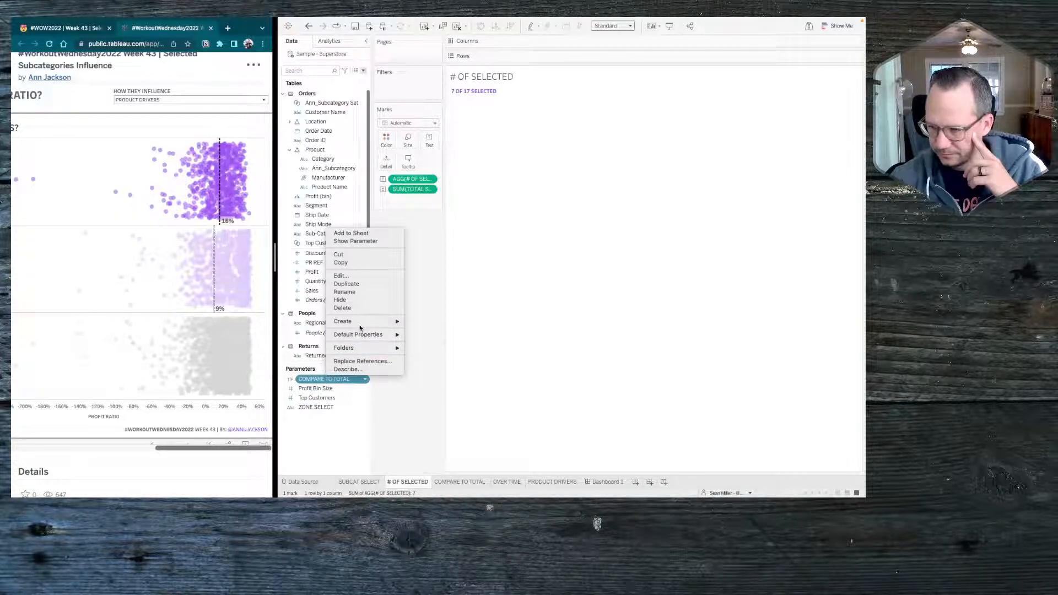
mouse_move(362, 323)
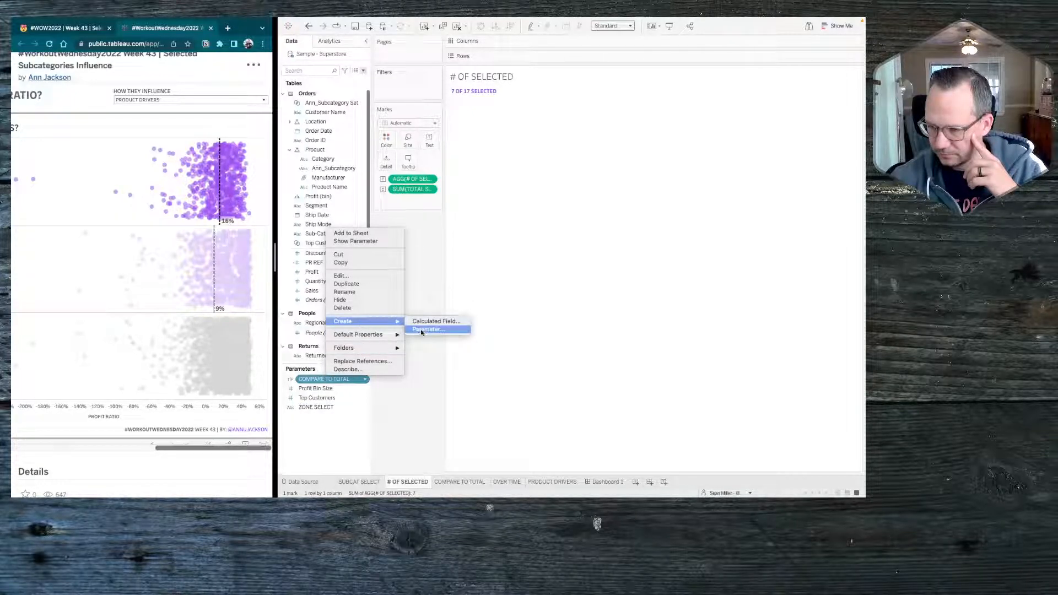
key(Escape)
key(Escape)
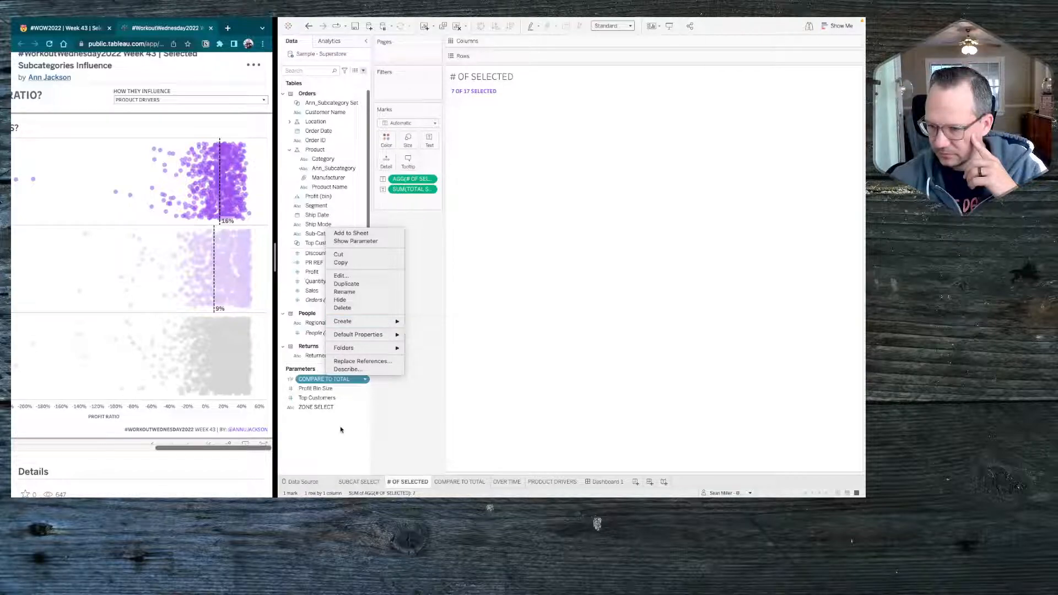
right_click(334, 406)
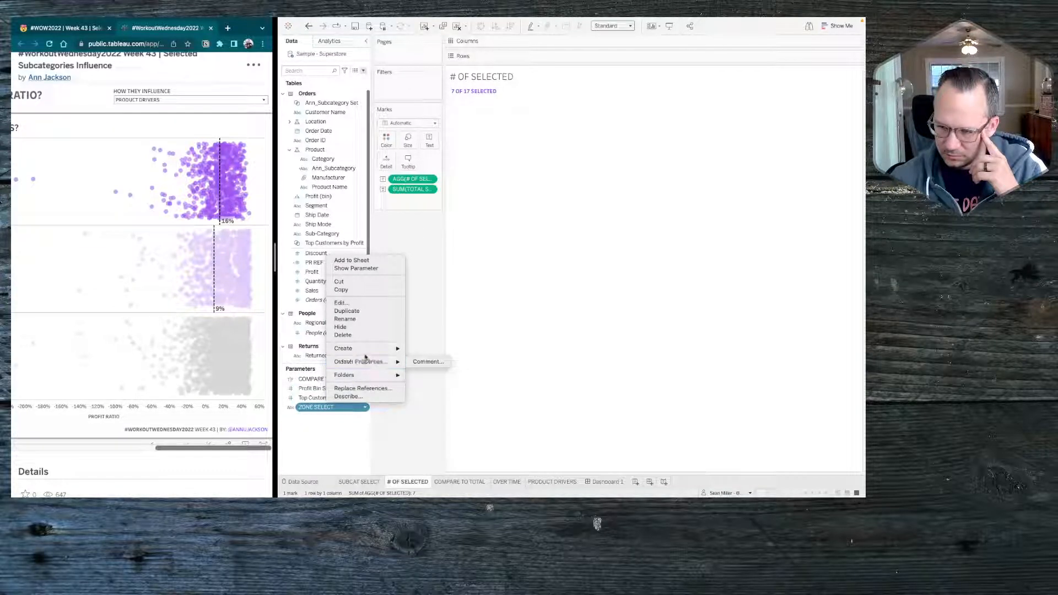
mouse_move(365, 349)
click(434, 357)
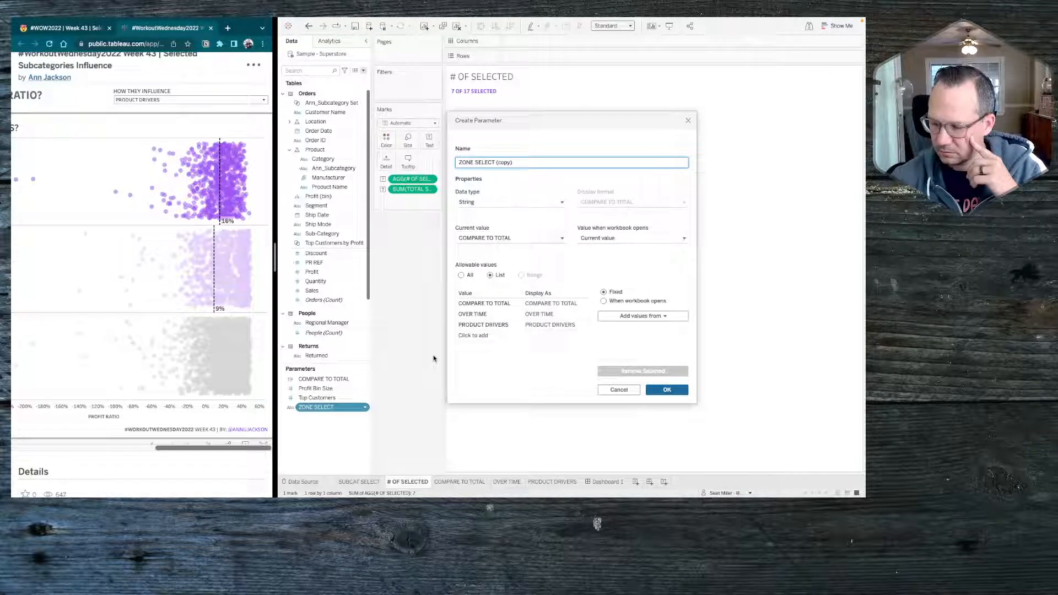
click(688, 121)
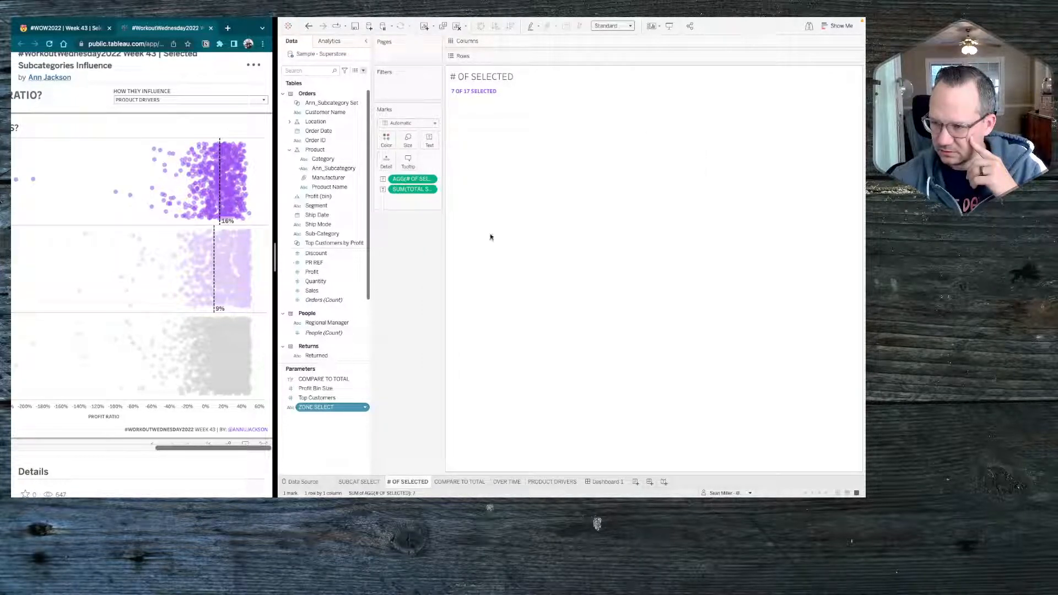
right_click(324, 409)
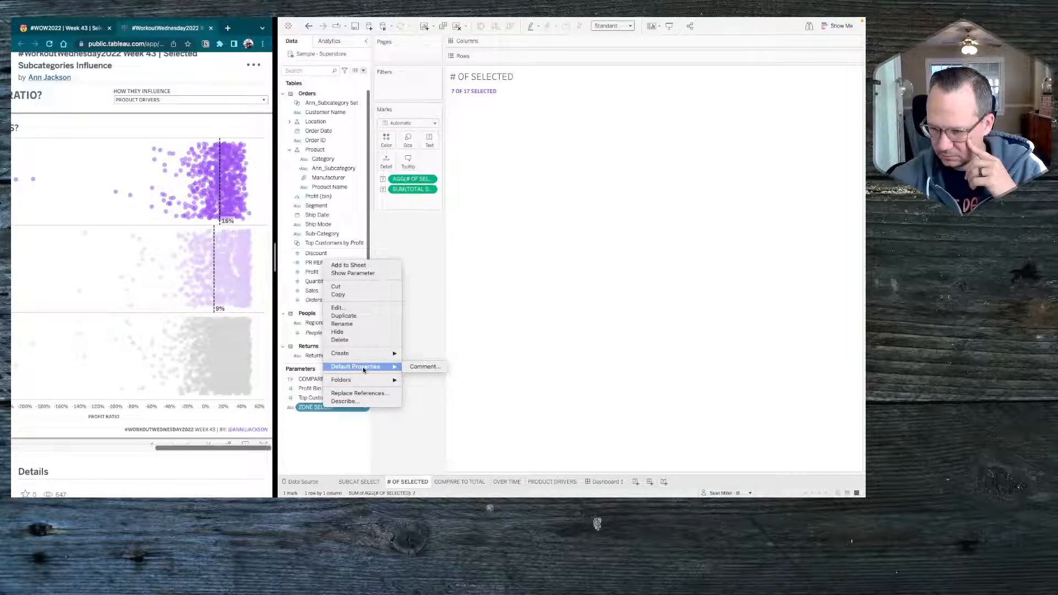
click(322, 454)
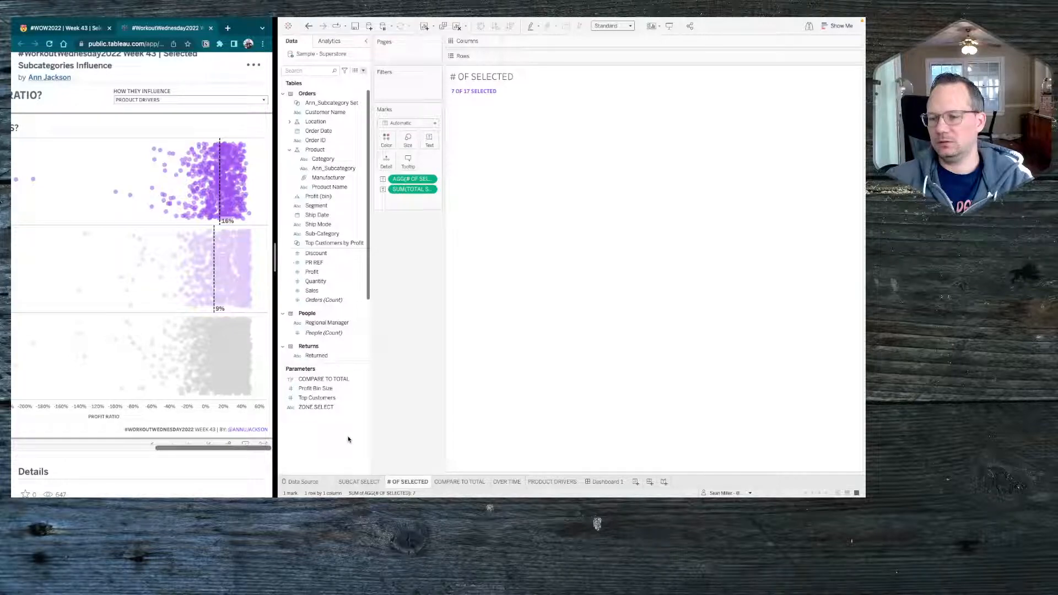
Step: On Dashboard 1, examine the visibility settings of the COMPARE TO TOTAL, OVER TIME and PRODUCT DRIVERS sheets in turn
click(605, 483)
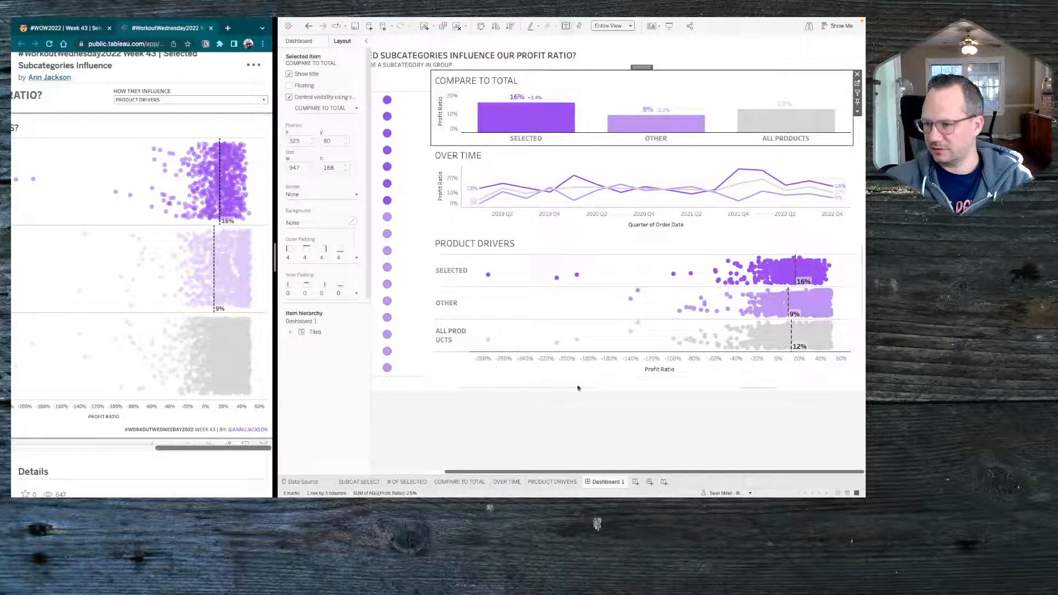
click(539, 437)
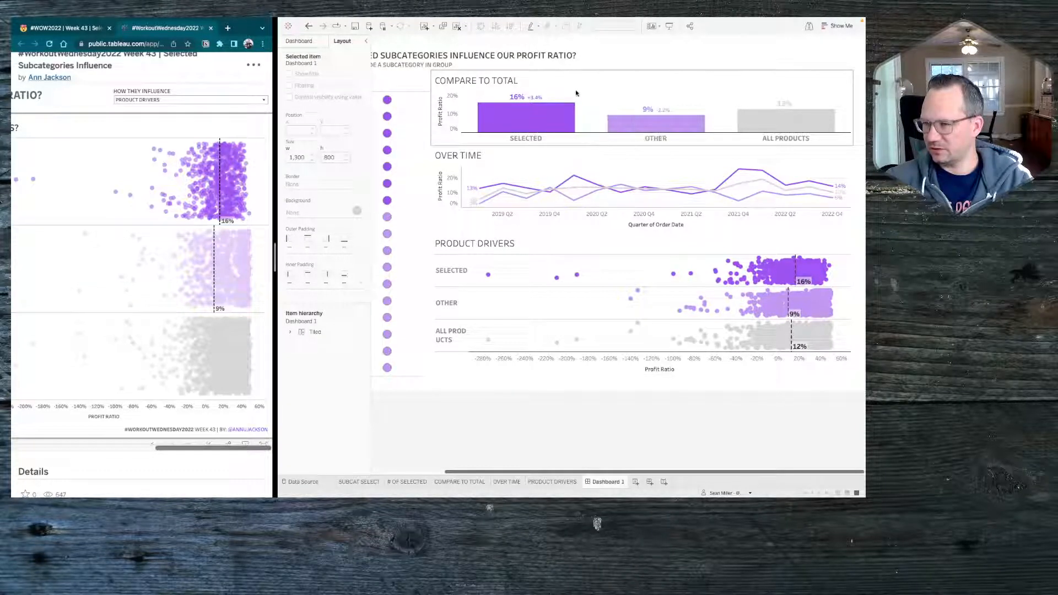
click(604, 90)
click(600, 158)
click(587, 243)
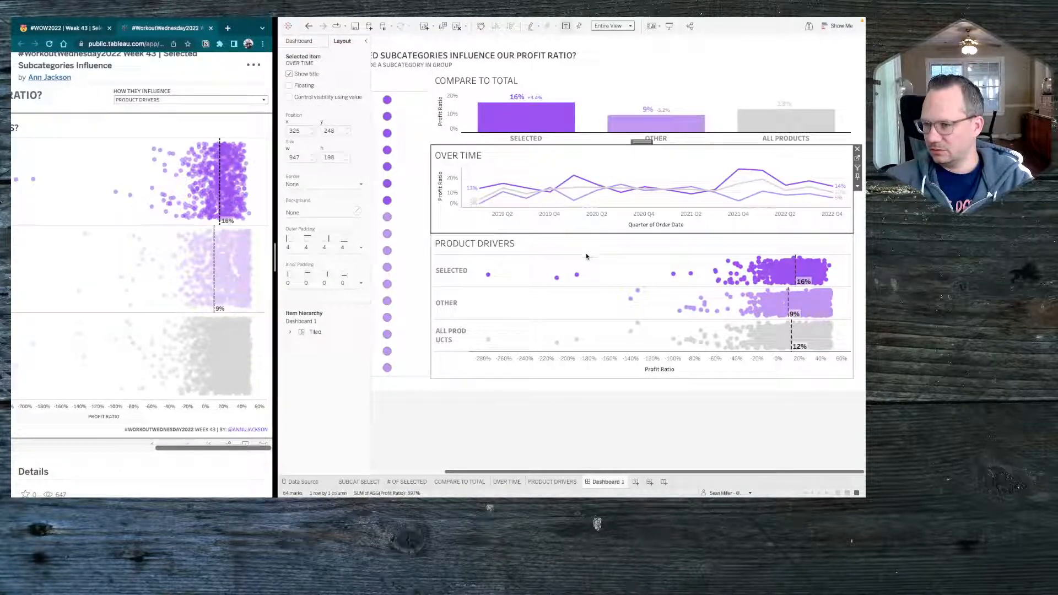
click(585, 109)
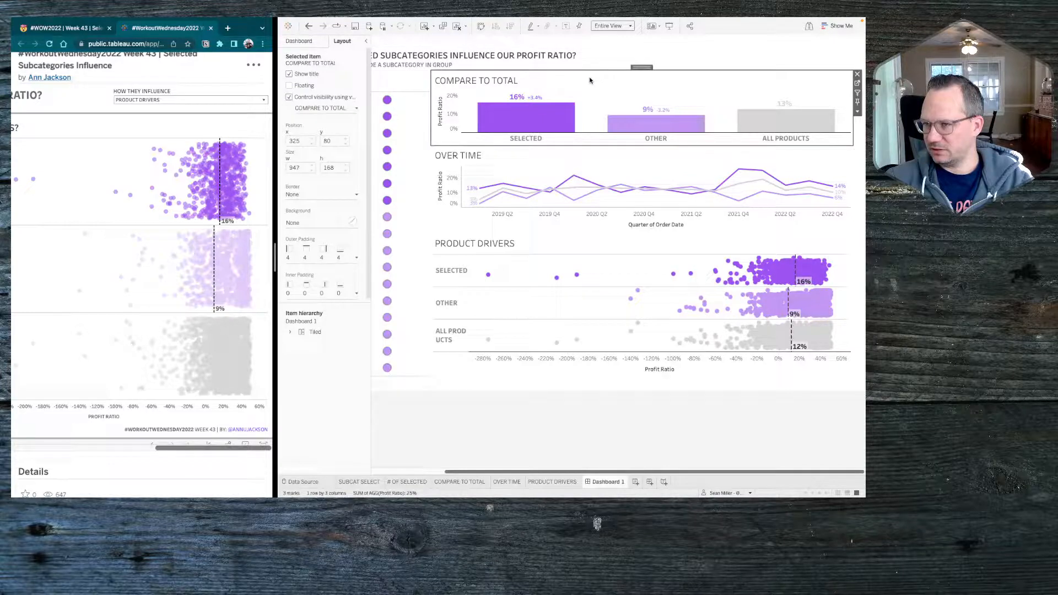
click(576, 171)
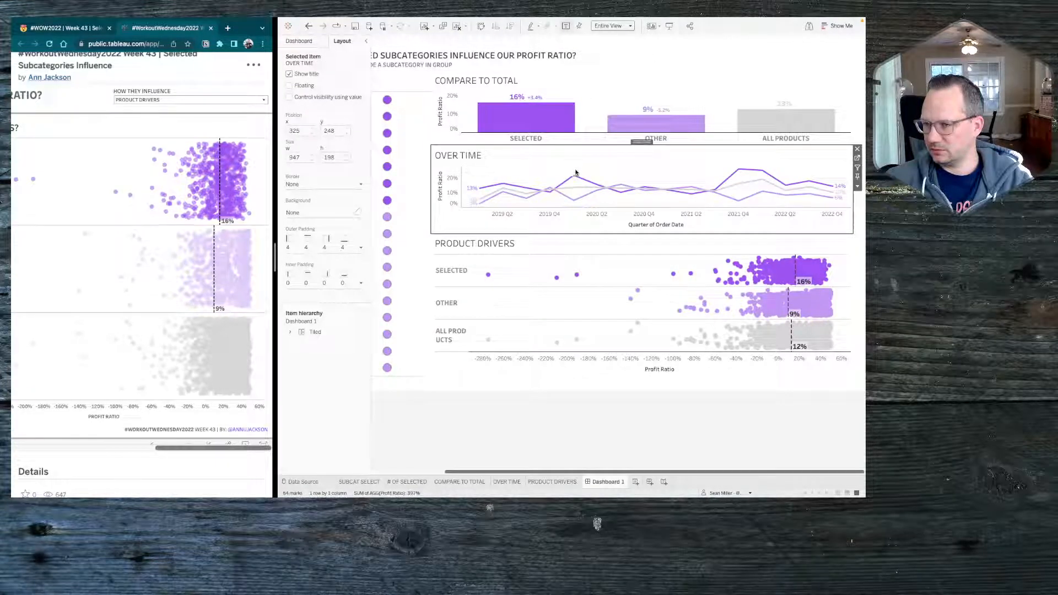
click(568, 241)
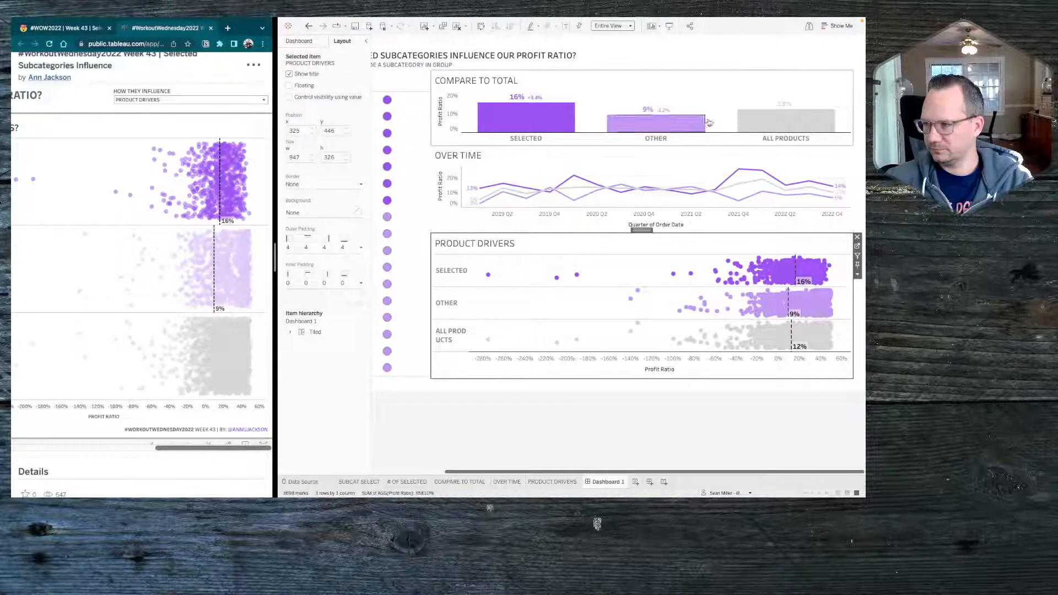
click(739, 79)
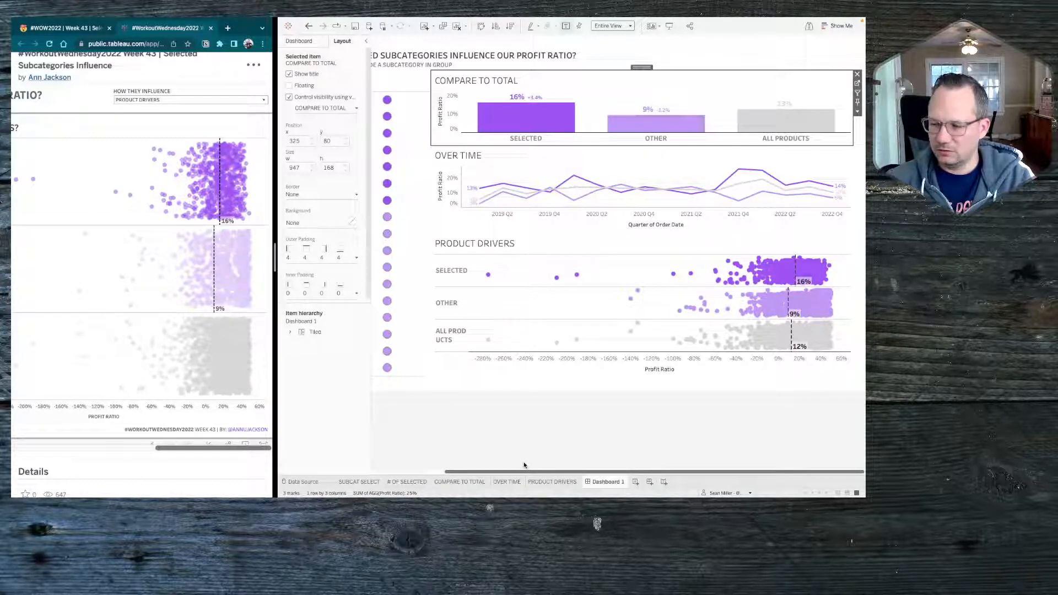
Step: Look through the fields and parameters available on the PRODUCT DRIVERS worksheet and return to Dashboard 1
click(554, 482)
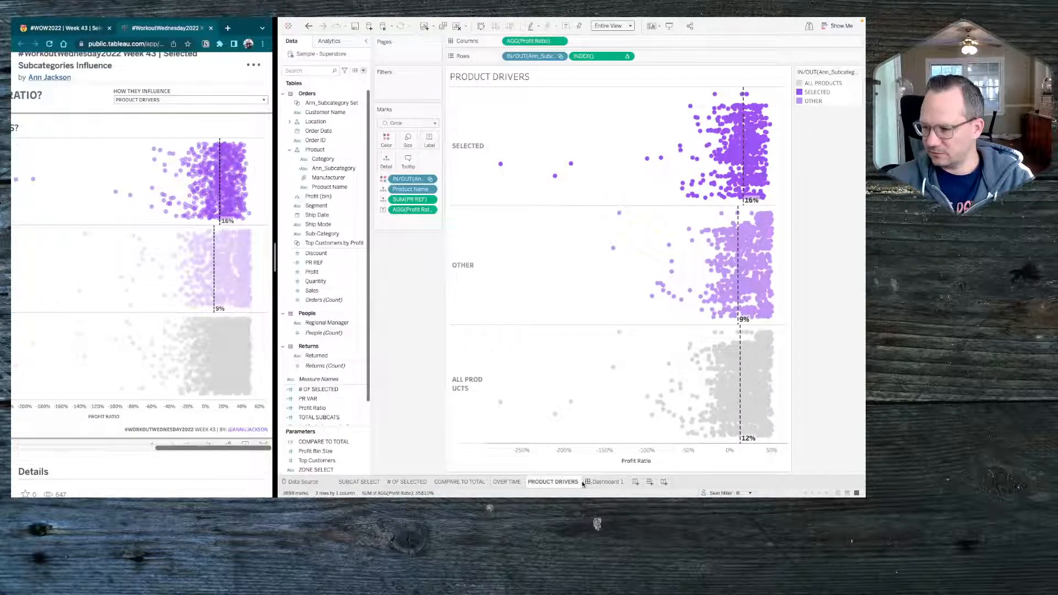
click(601, 482)
click(568, 482)
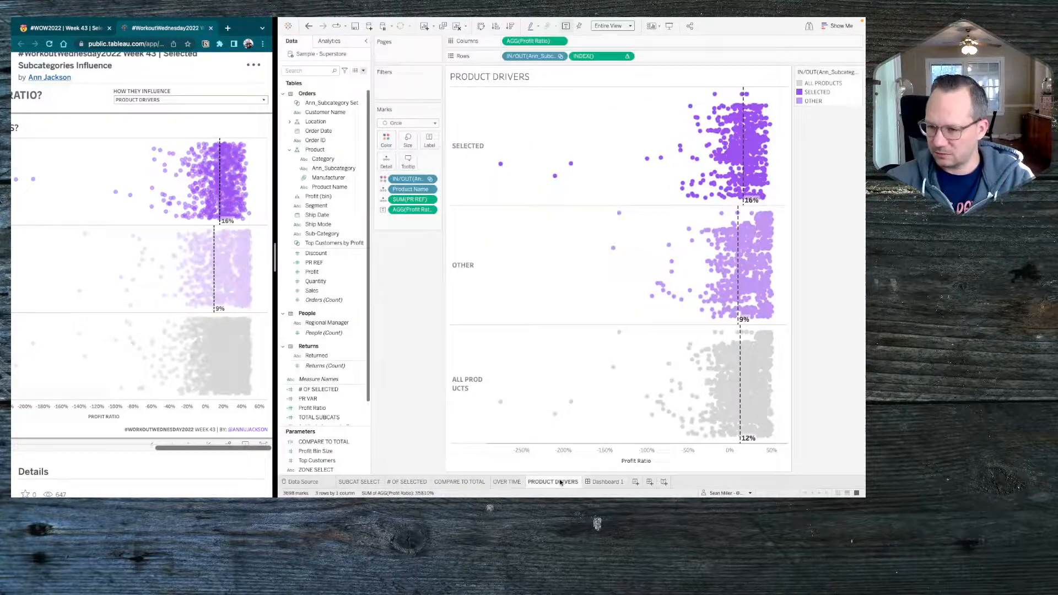
scroll(333, 410, down, 1)
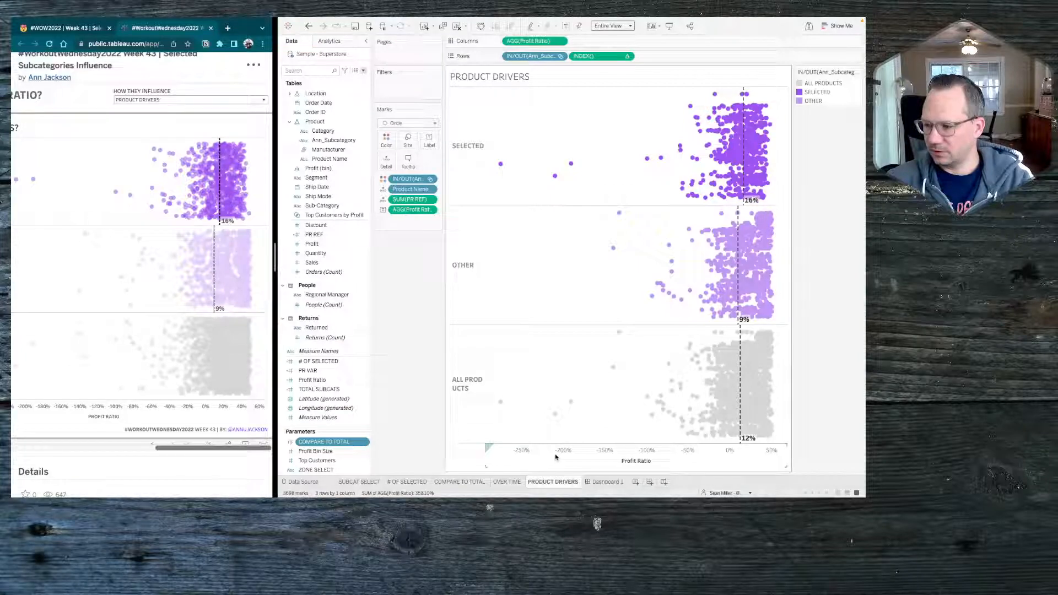
click(604, 482)
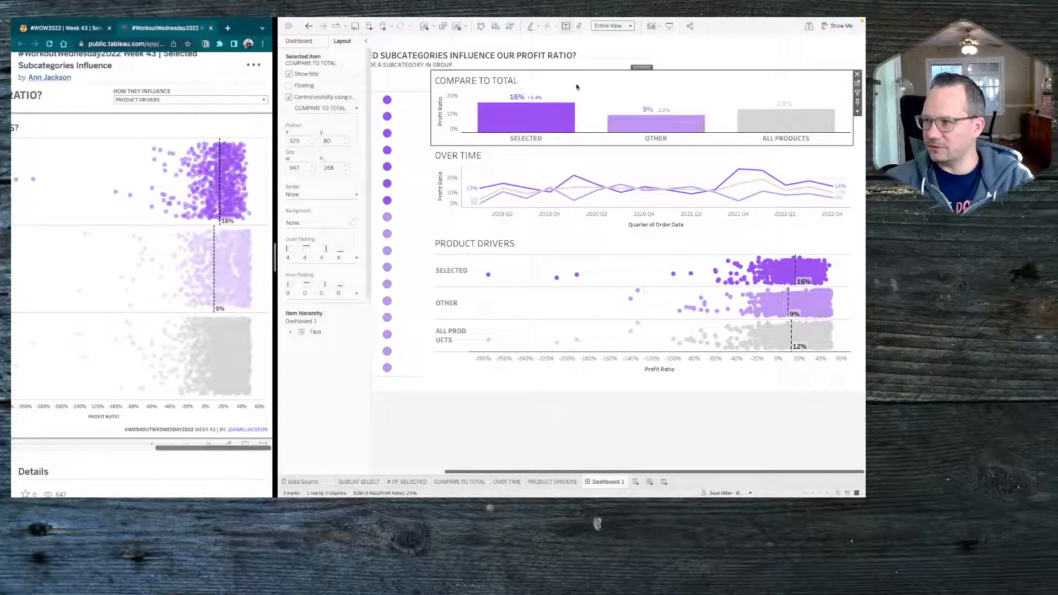
Step: Show the COMPARE TO TOTAL parameter control on Dashboard 1 and set its value to False
click(858, 111)
mouse_move(827, 199)
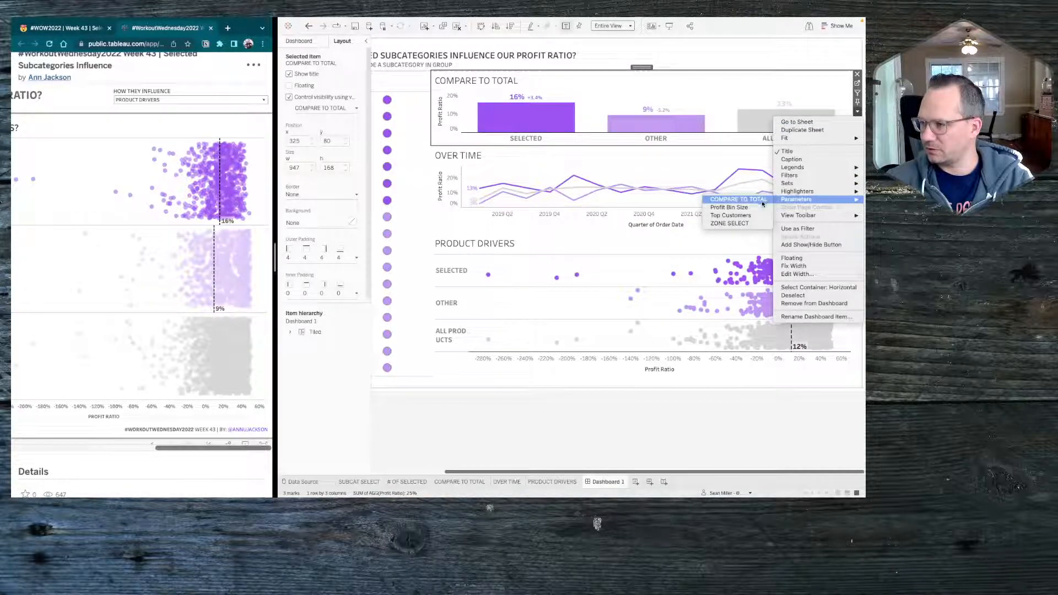
click(738, 199)
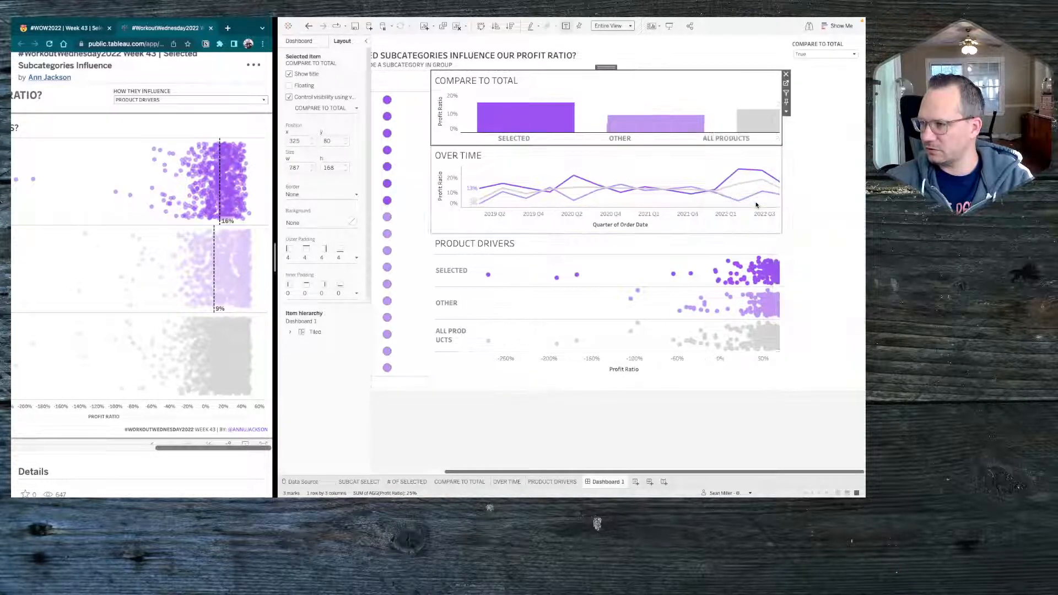
click(824, 54)
click(819, 68)
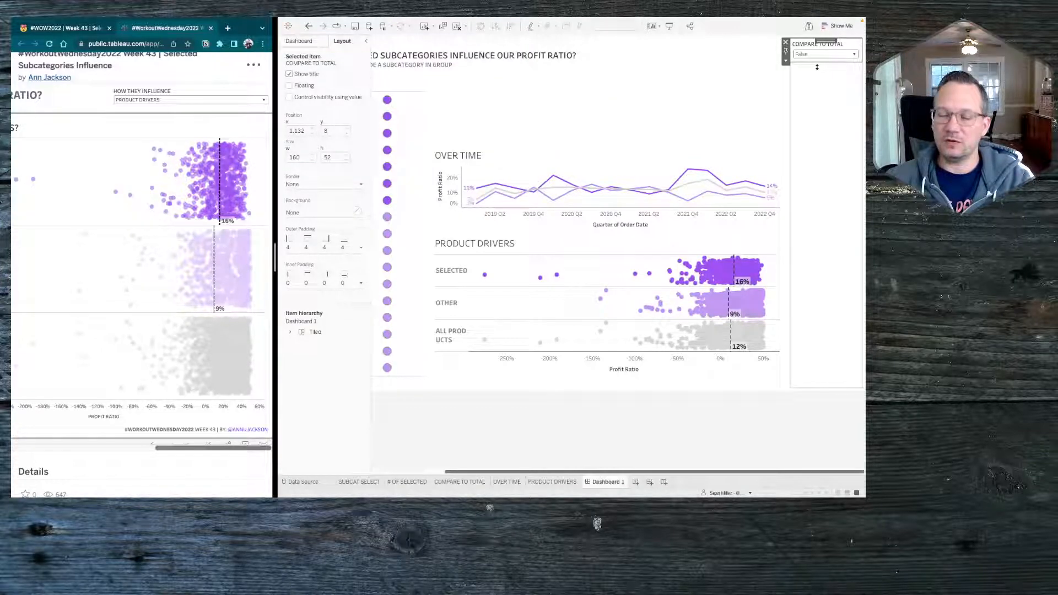
Step: Distribute the contents of the vertical container holding COMPARE TO TOTAL, OVER TIME and PRODUCT DRIVERS evenly
click(688, 114)
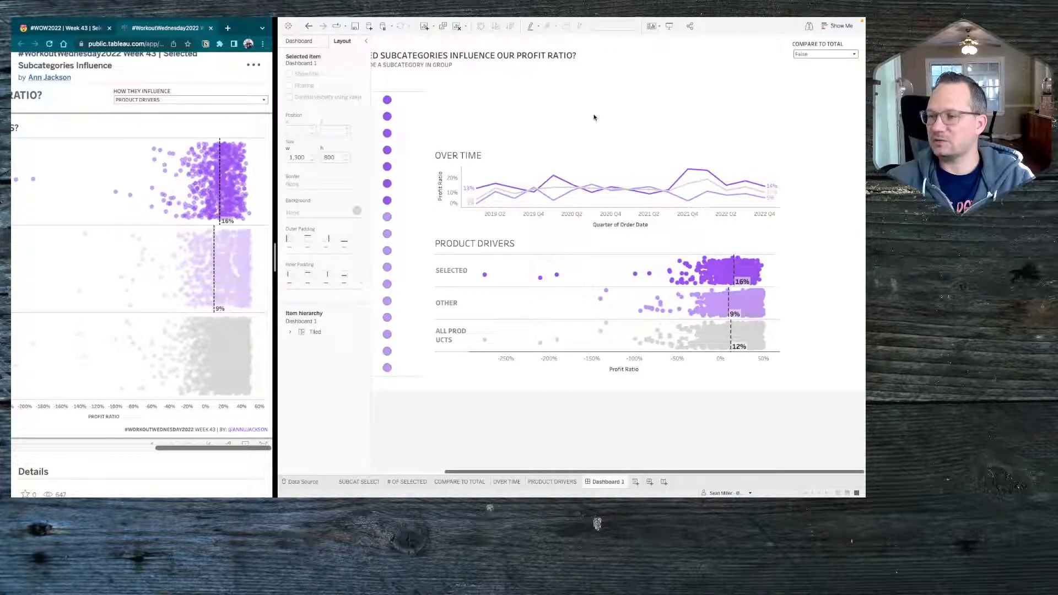
click(596, 161)
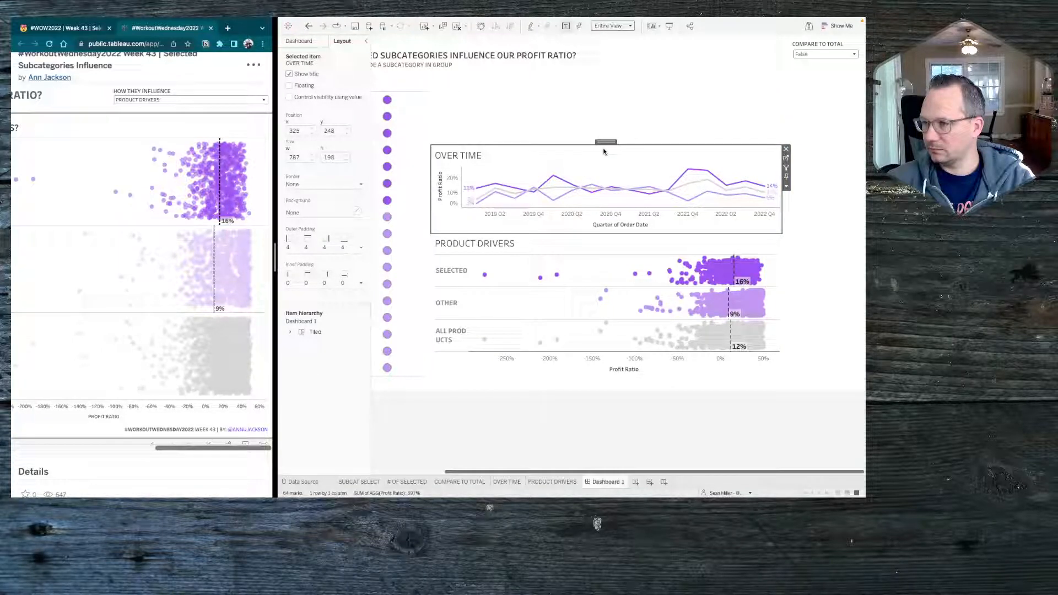
double_click(604, 142)
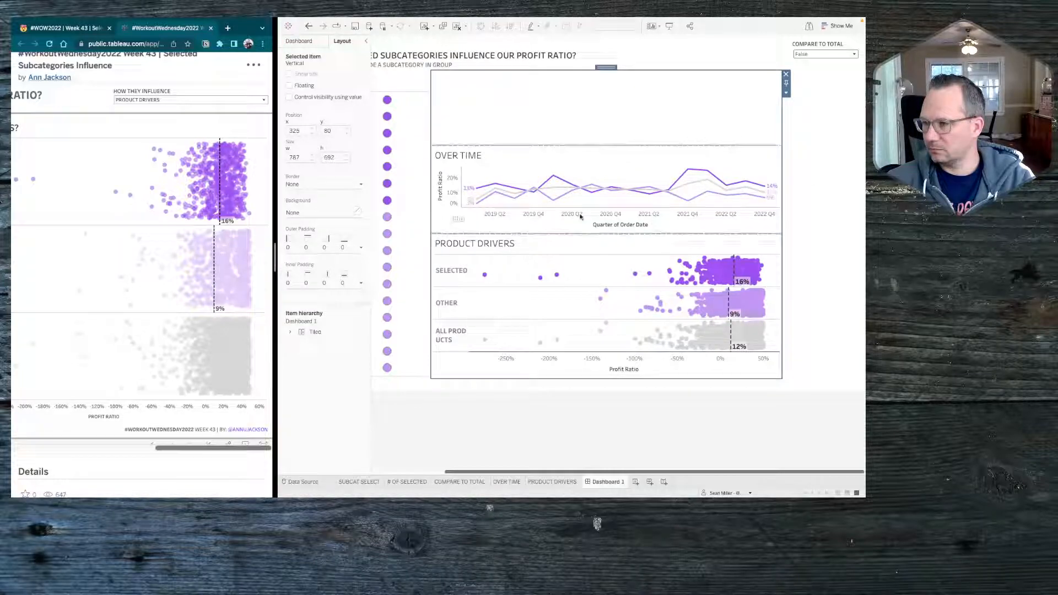
click(786, 93)
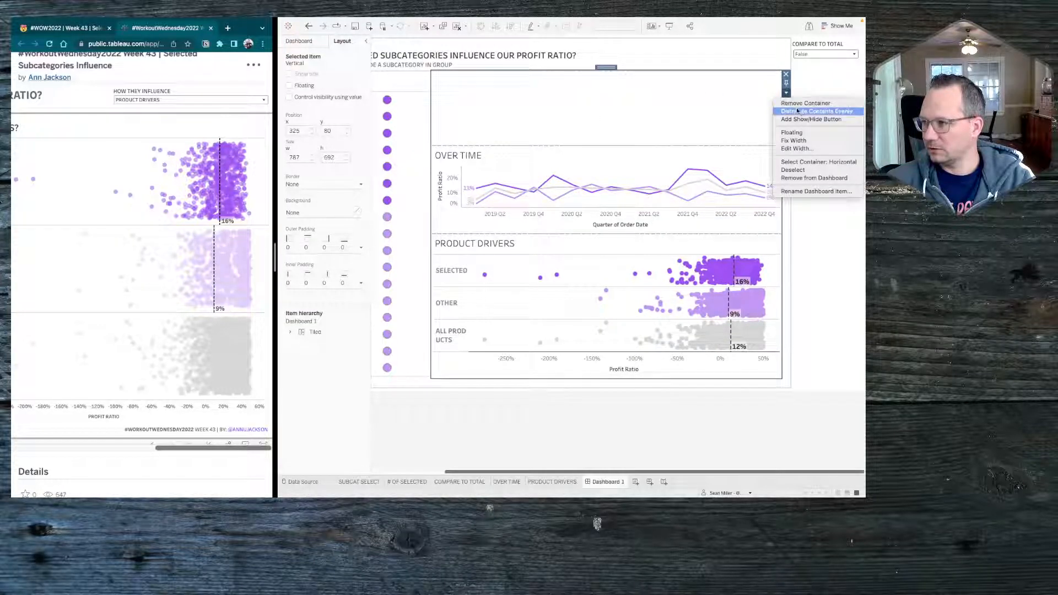
click(799, 111)
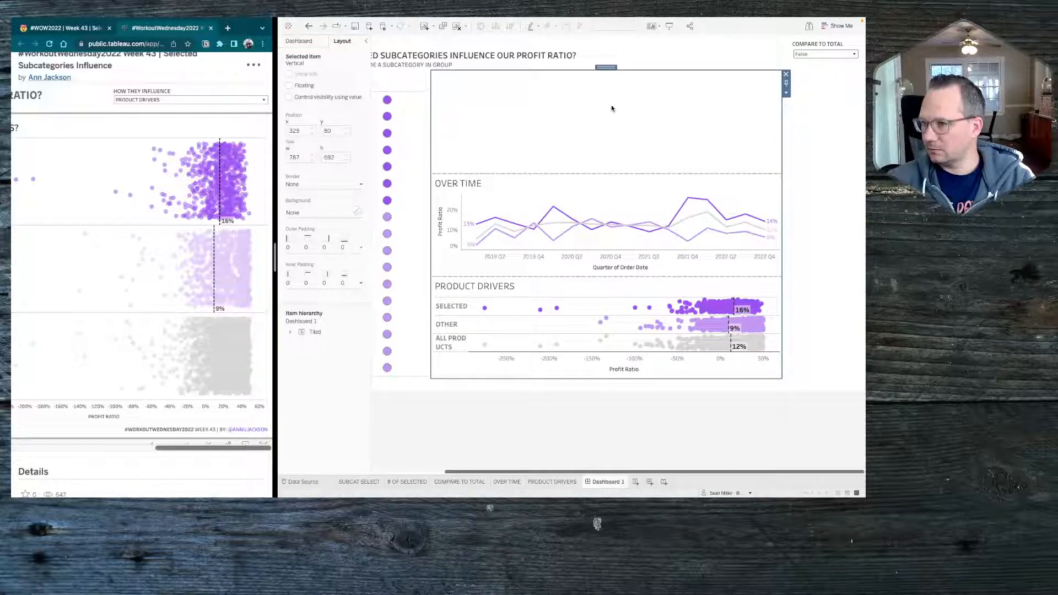
click(536, 123)
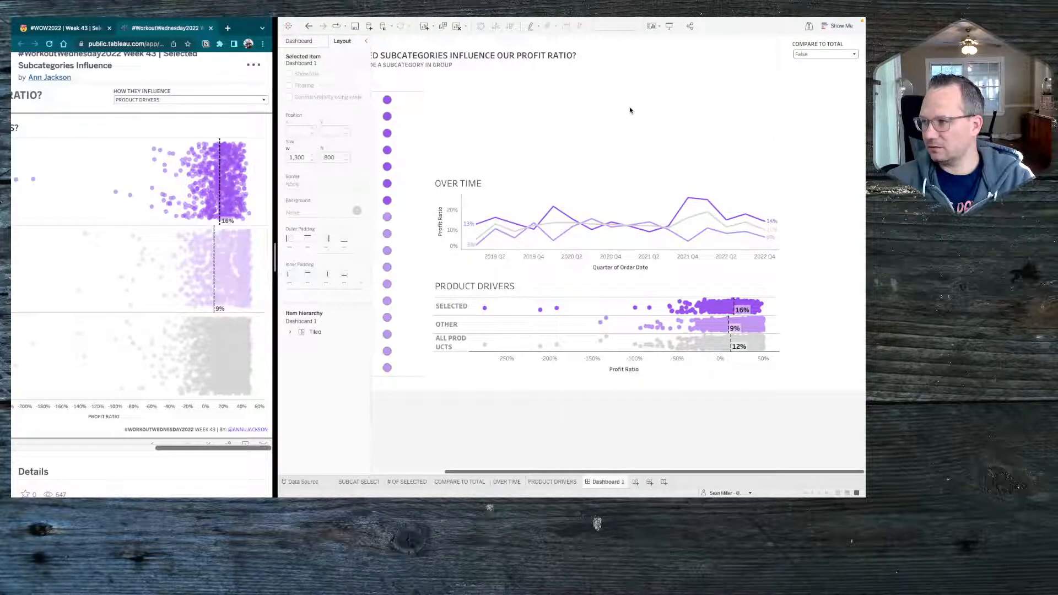
Step: Control the visibility of the empty horizontal container above OVER TIME using the COMPARE TO TOTAL parameter
click(611, 152)
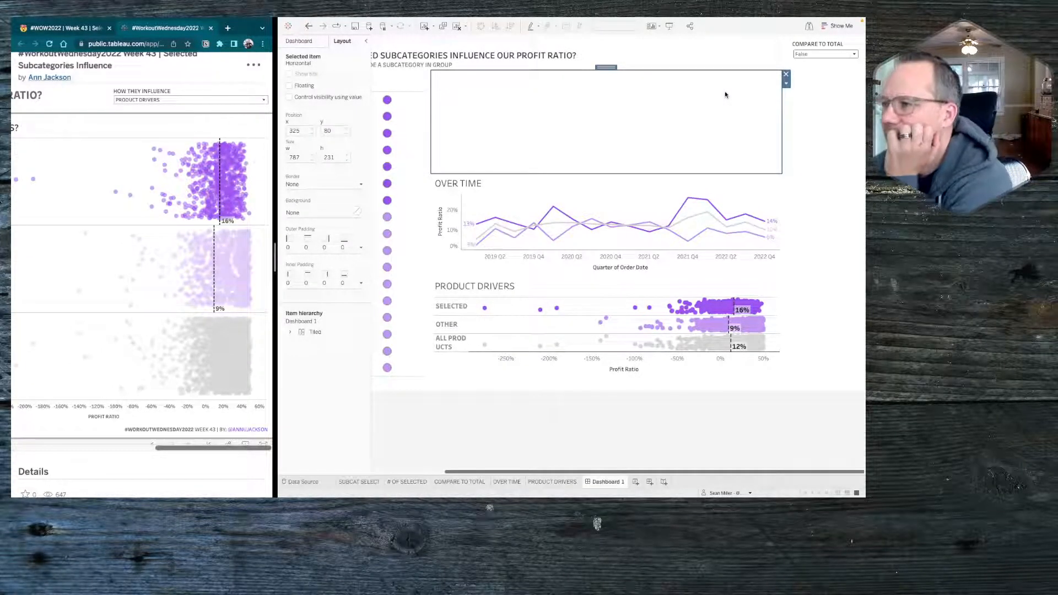
click(319, 98)
click(317, 109)
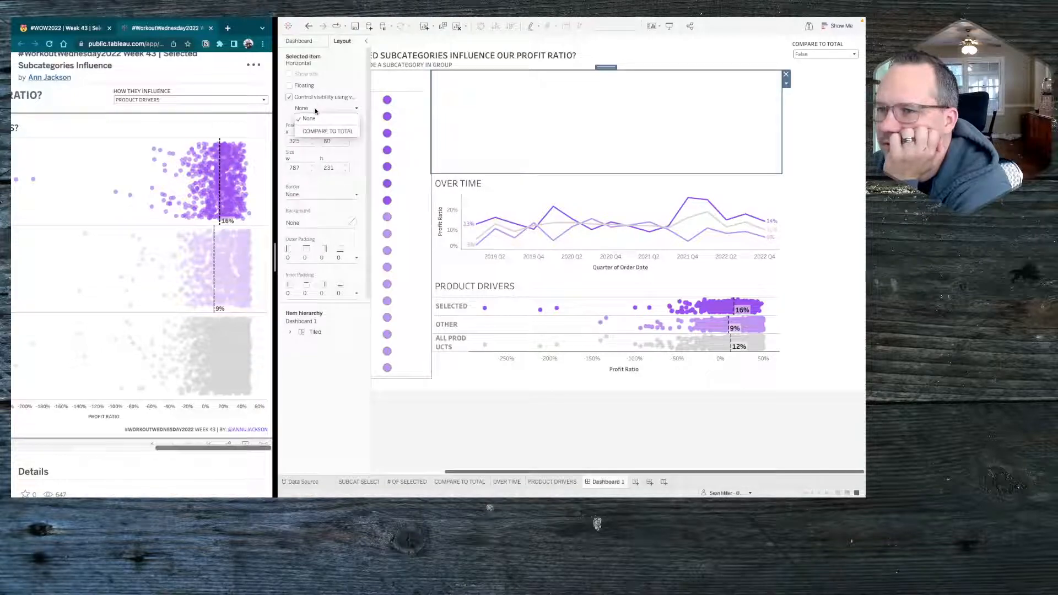
click(316, 131)
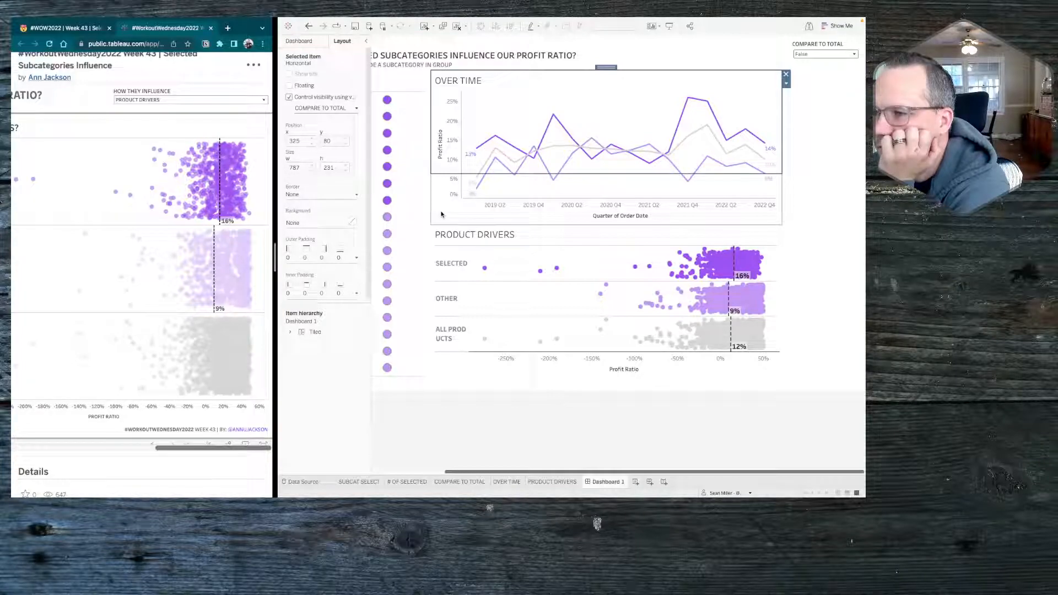
Step: Undo the horizontal container's visibility setting, the even distribution and the last COMPARE TO TOTAL parameter change
click(444, 210)
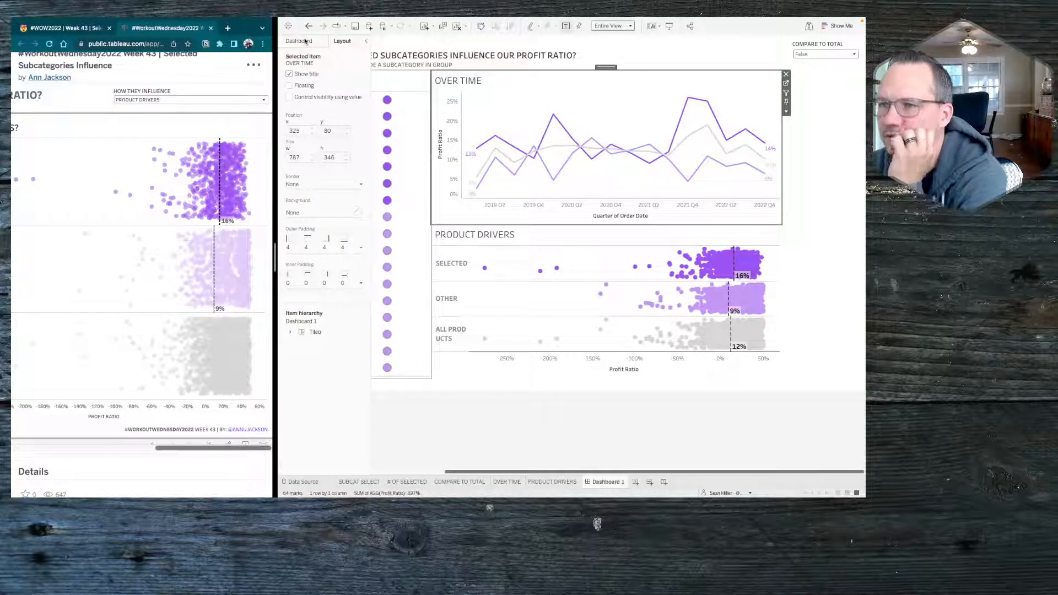
key(super+z)
key(super+z)
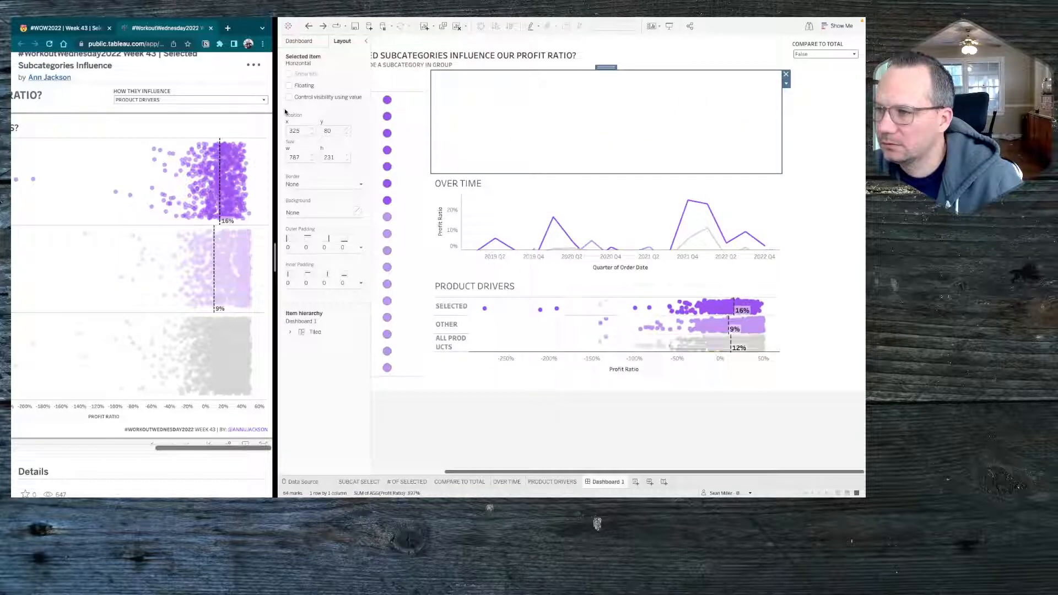
key(super+z)
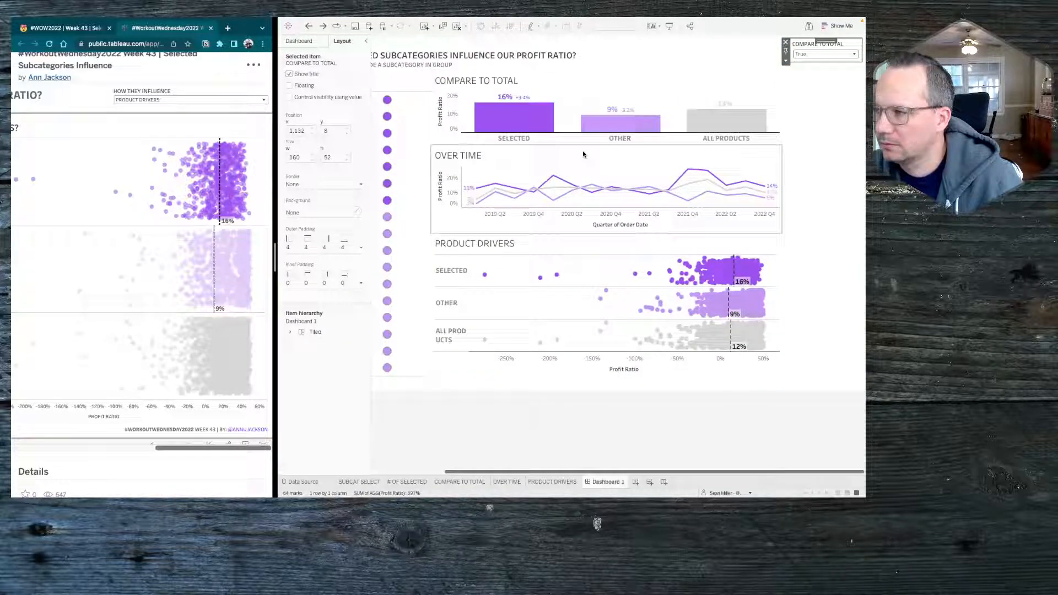
Step: Examine how the COMPARE TO TOTAL and OVER TIME sheets are nested in containers using the item hierarchy
click(578, 142)
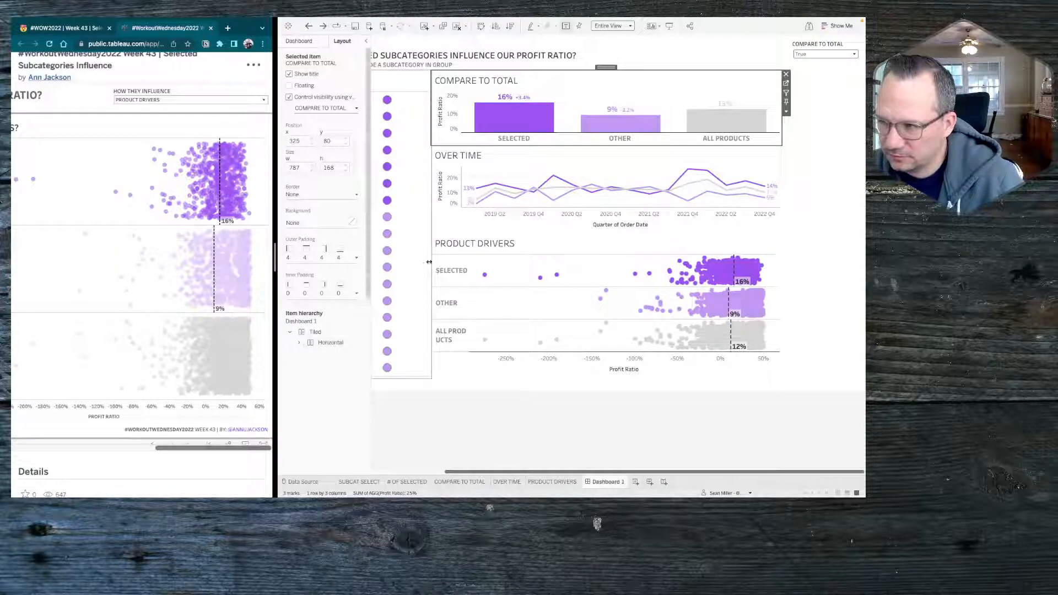
click(614, 157)
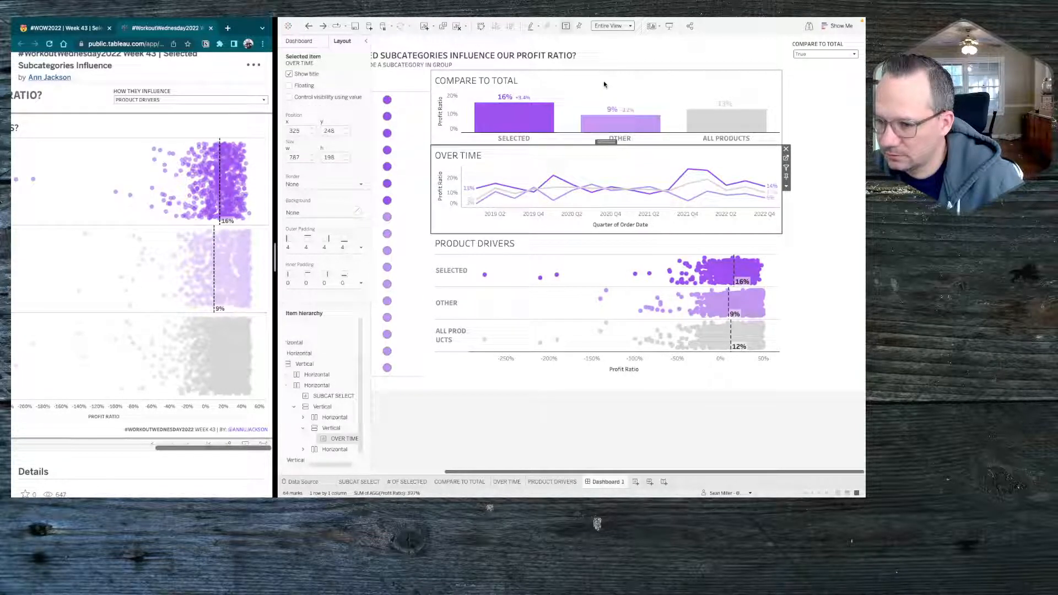
click(325, 429)
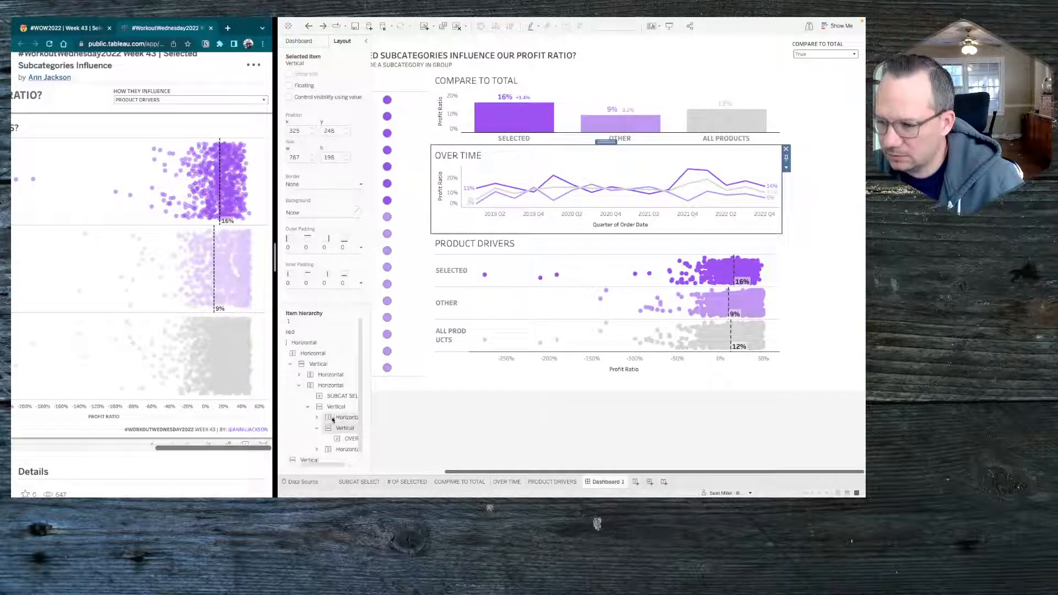
click(317, 418)
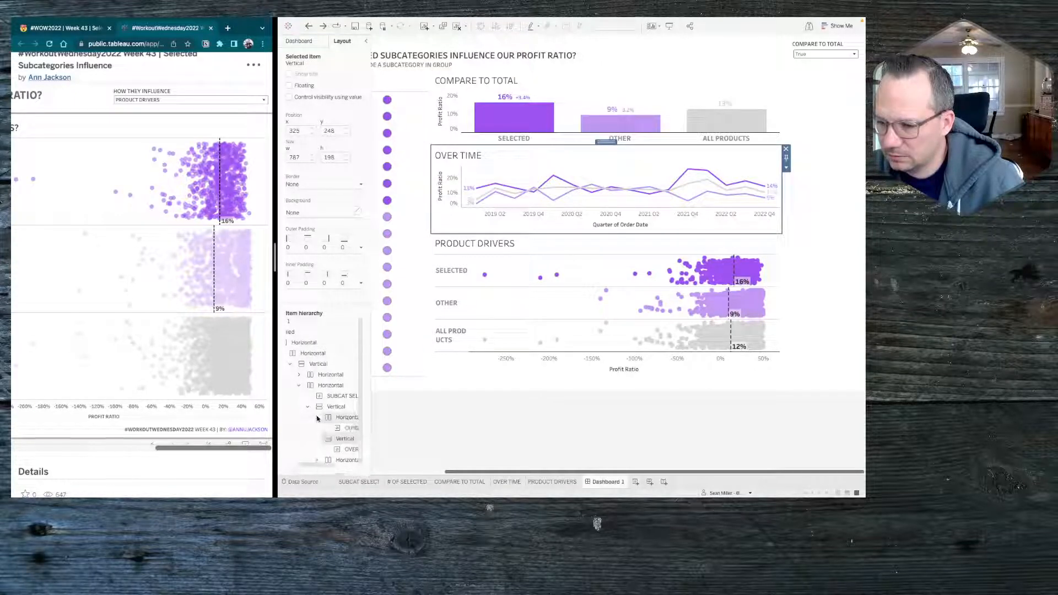
click(349, 418)
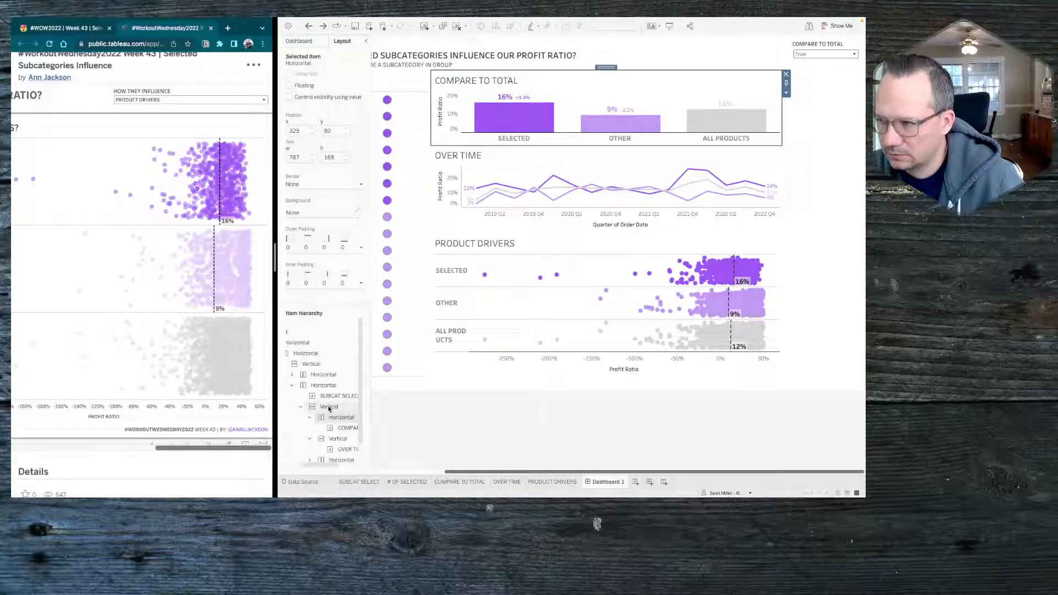
Step: Control the visibility of the vertical container holding all three charts using the COMPARE TO TOTAL parameter
click(327, 408)
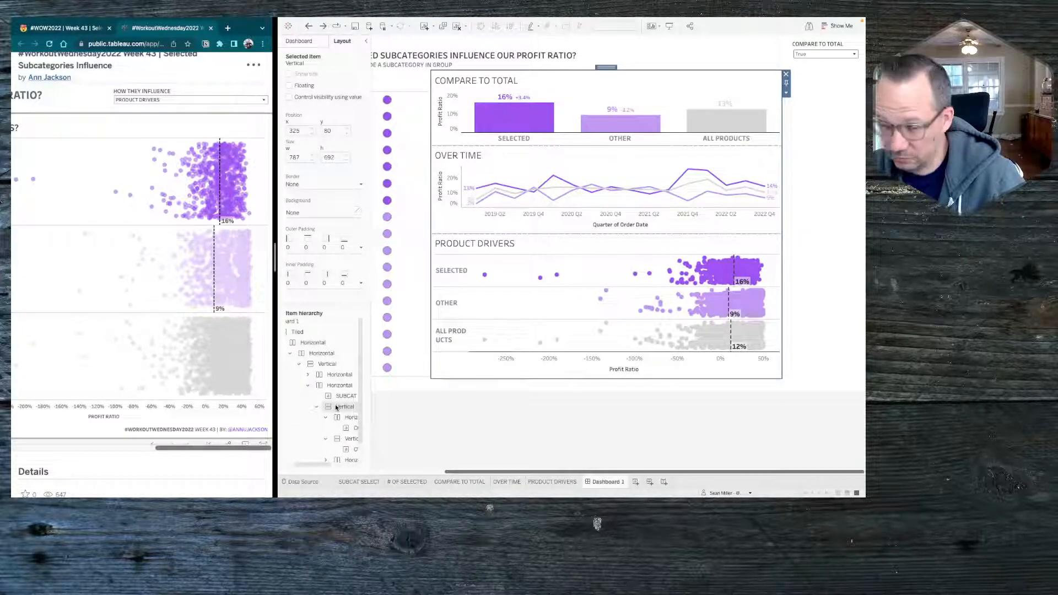
click(288, 97)
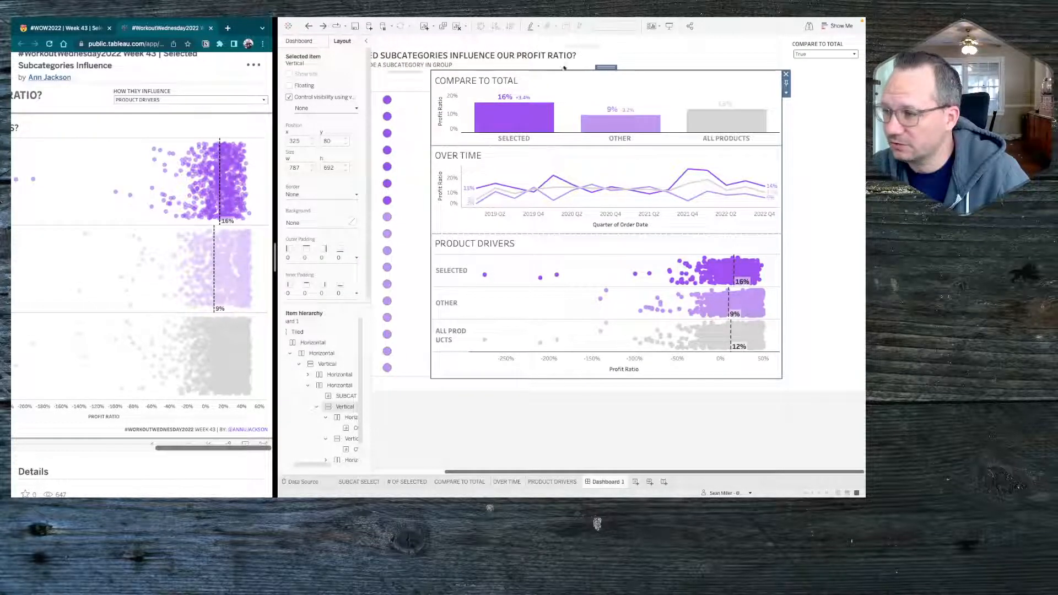
click(320, 109)
click(320, 133)
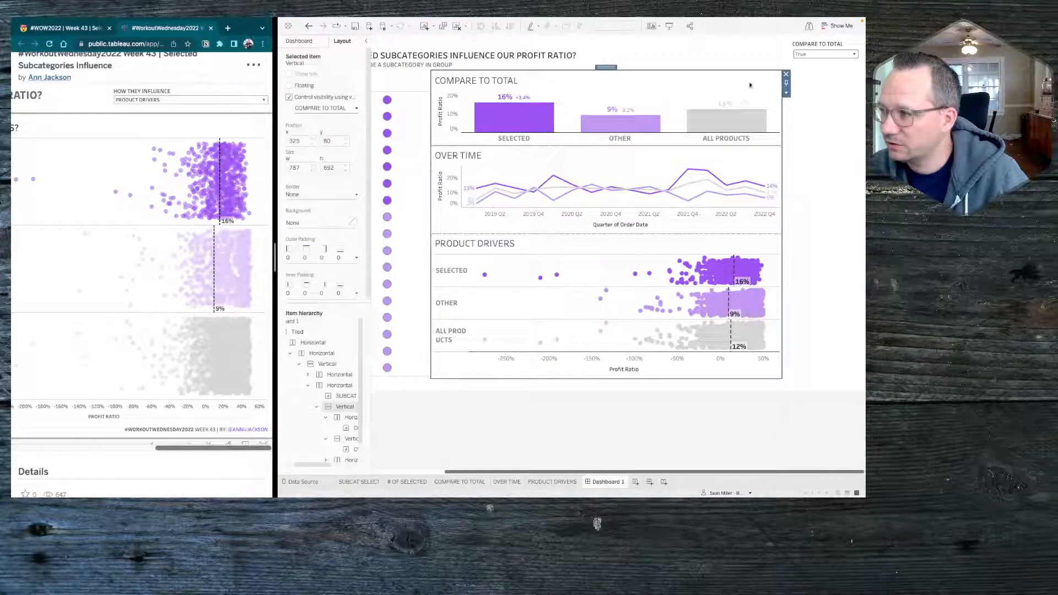
Step: Test the vertical container's visibility by switching the COMPARE TO TOTAL parameter to False and back to True
click(803, 54)
click(806, 68)
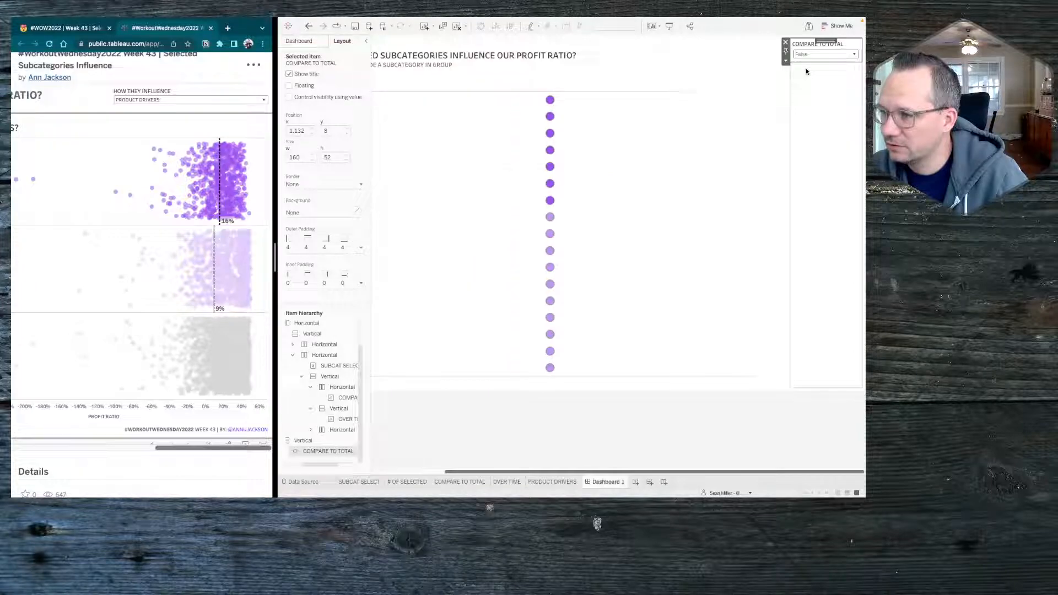
click(804, 54)
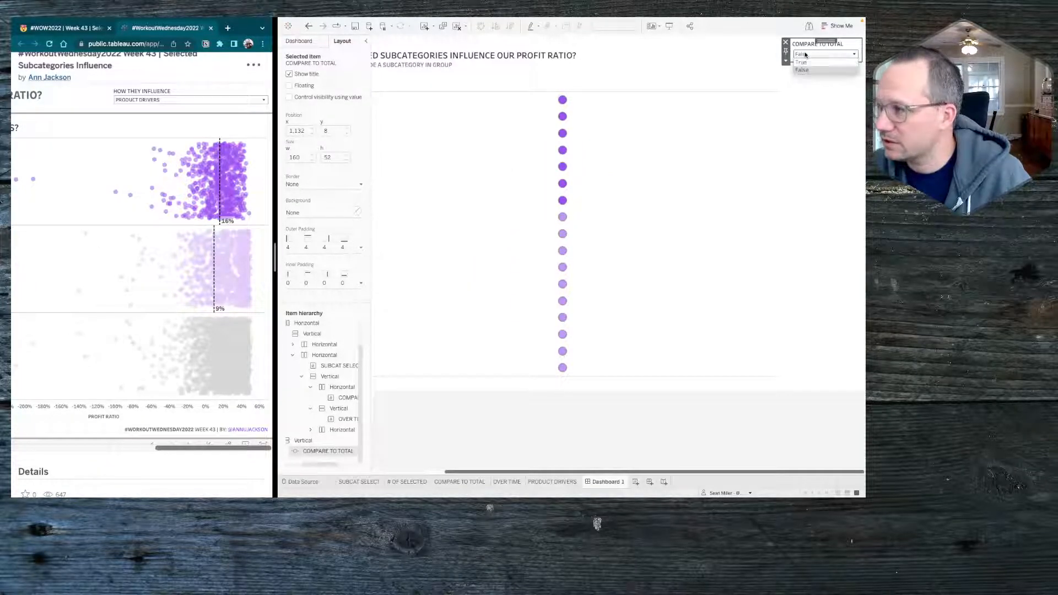
click(804, 62)
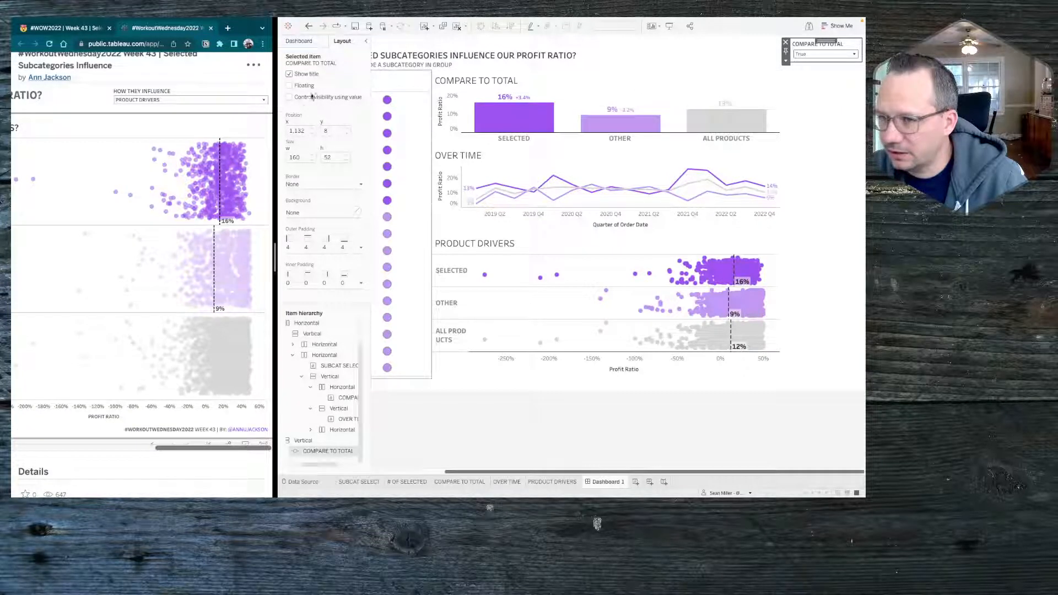
Step: Turn off value-controlled visibility for the vertical container holding all three charts
click(539, 113)
click(329, 376)
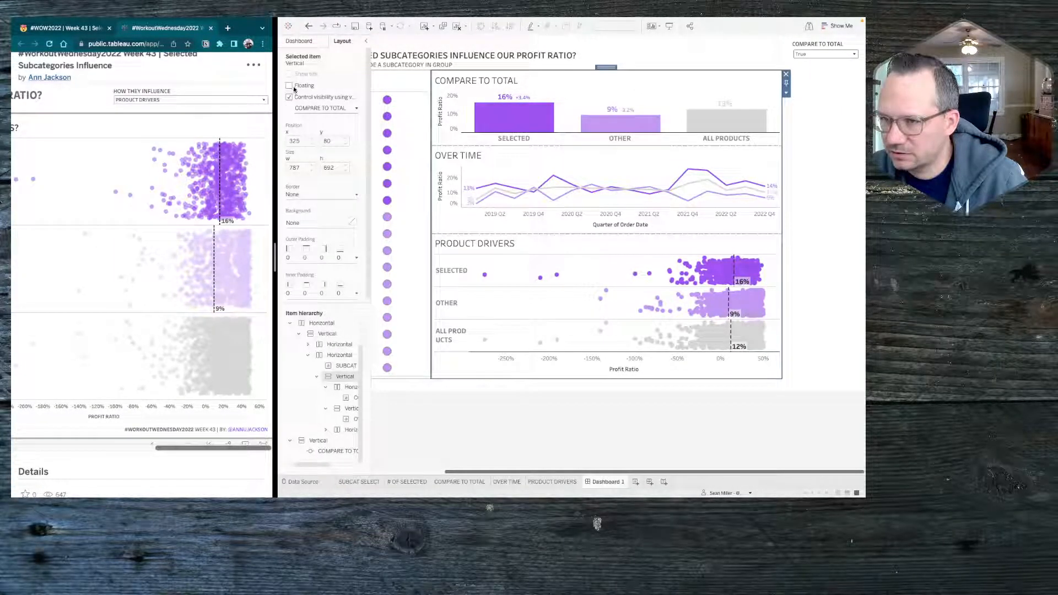
click(288, 97)
Step: Control the visibility of the horizontal container holding the COMPARE TO TOTAL sheet using the COMPARE TO TOTAL parameter
click(340, 387)
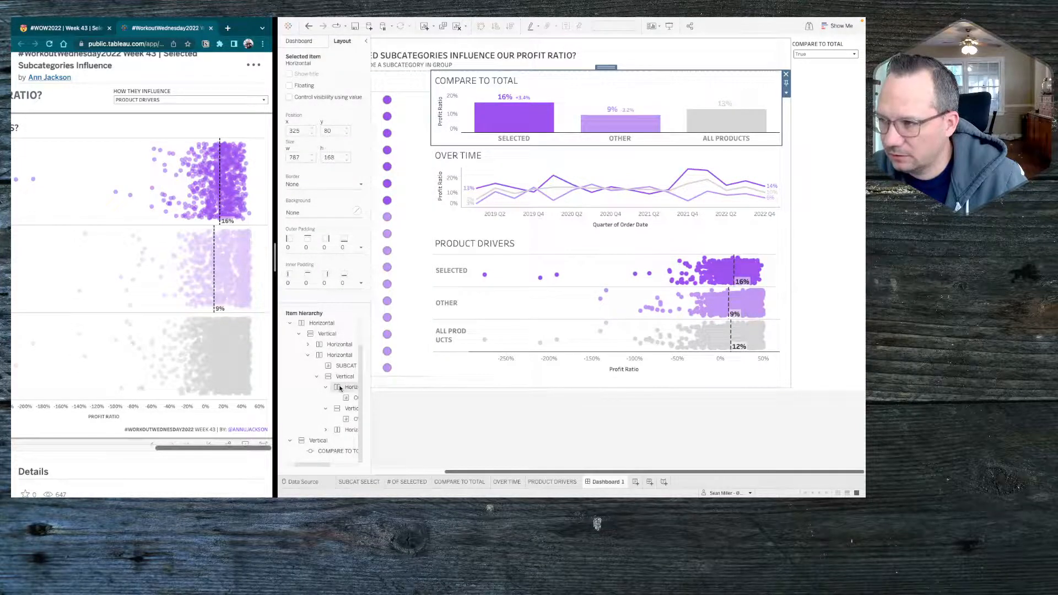
click(300, 98)
click(327, 108)
click(322, 130)
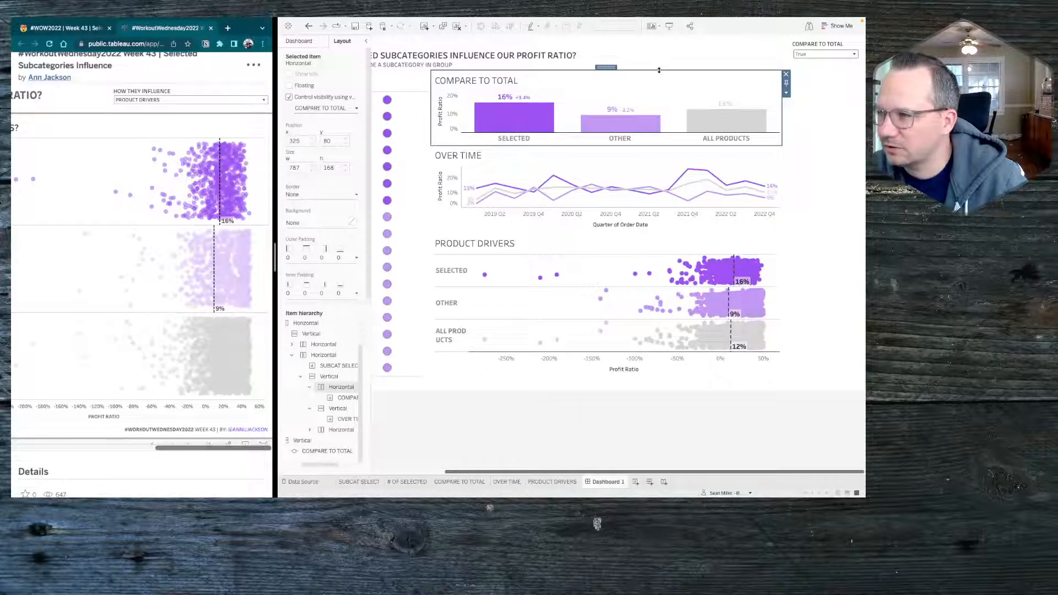
Step: Test the horizontal container's visibility by switching the COMPARE TO TOTAL parameter to False, to True and back to False
click(826, 54)
click(806, 68)
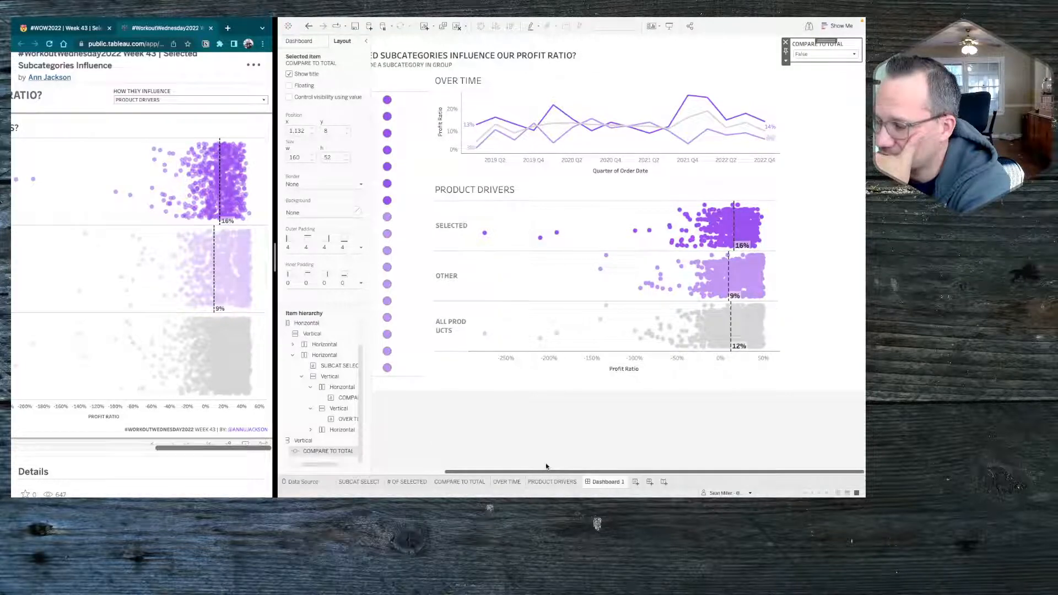
mouse_move(590, 483)
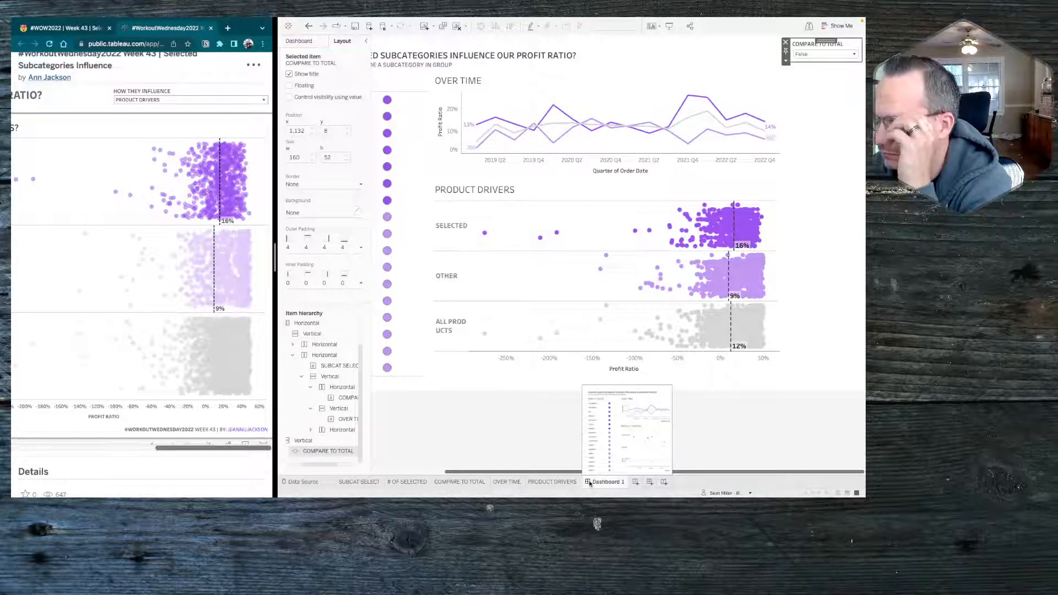
mouse_move(538, 478)
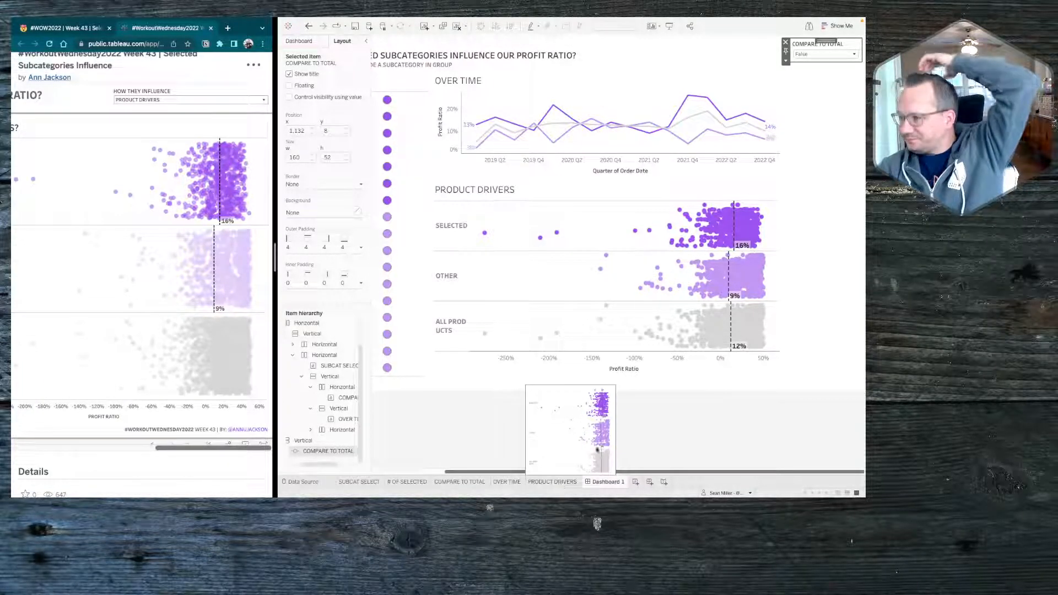
mouse_move(560, 481)
mouse_down()
mouse_move(732, 396)
mouse_move(830, 90)
mouse_move(853, 57)
mouse_up()
click(853, 58)
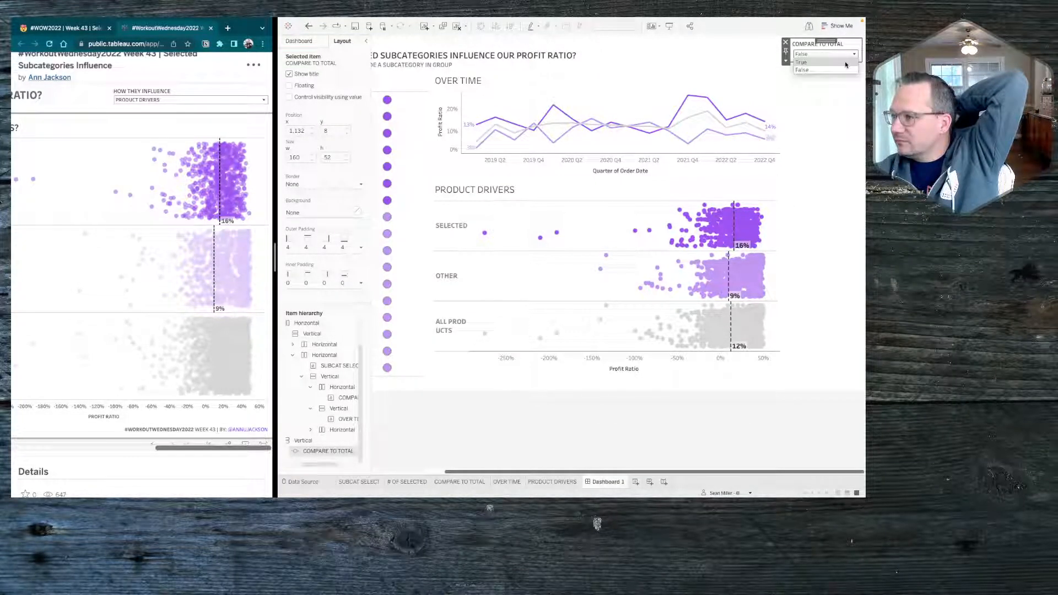
click(842, 63)
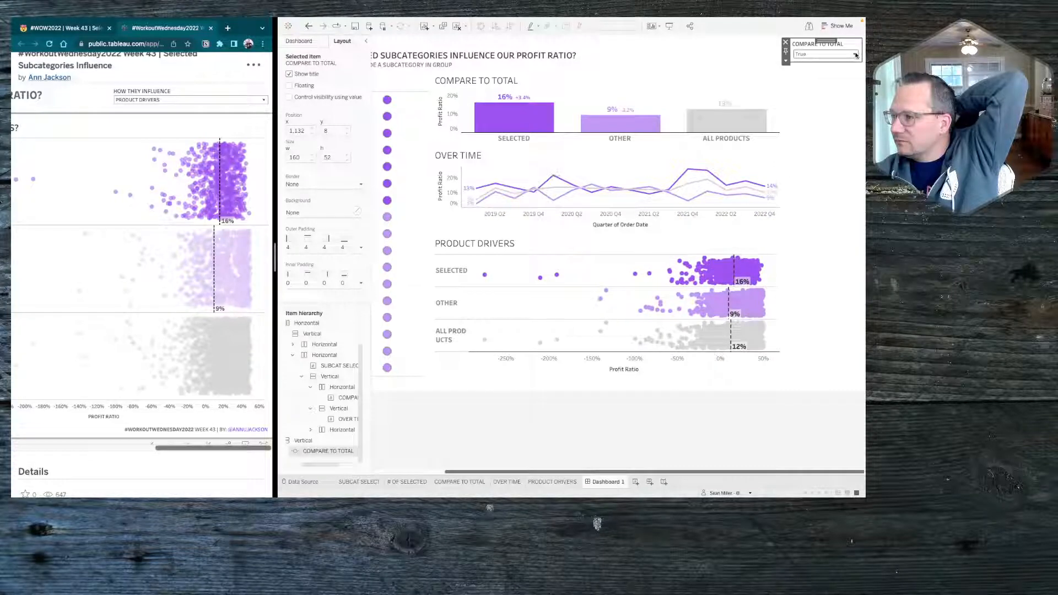
click(854, 54)
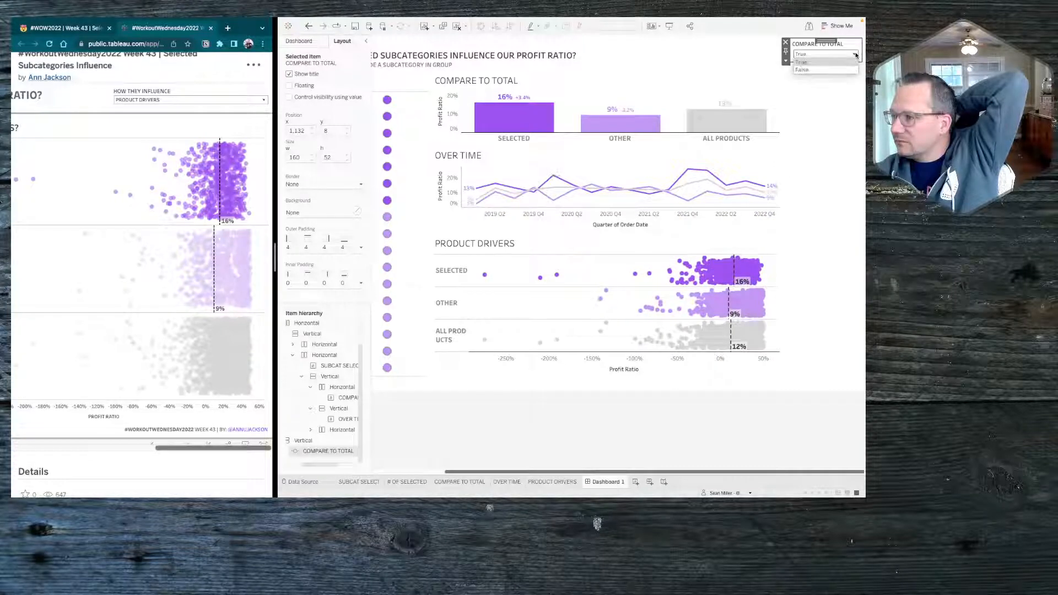
click(831, 69)
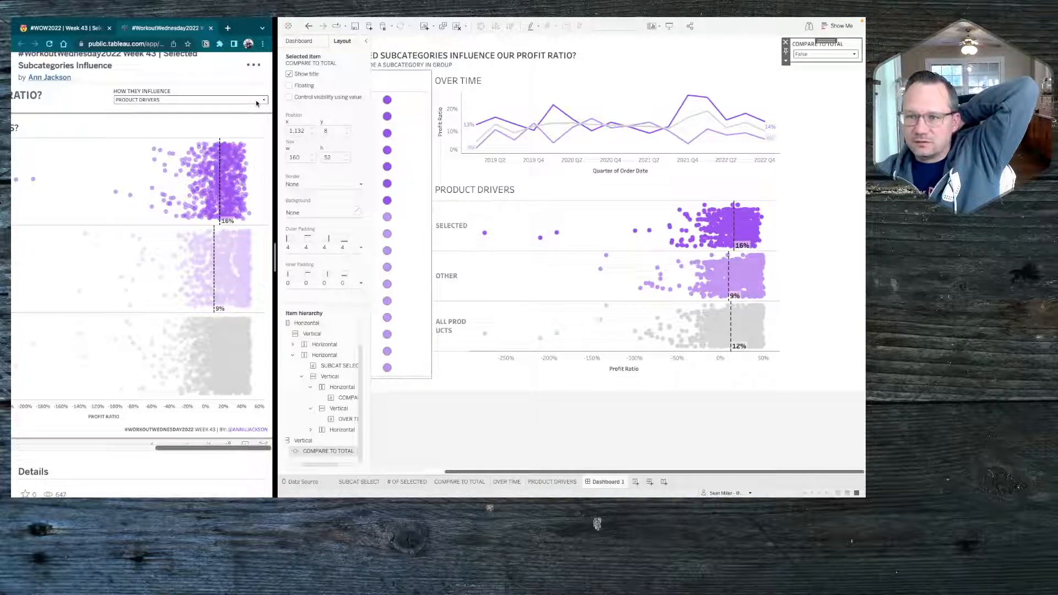
Step: Switch to the reference dashboard in the browser and set HOW THEY INFLUENCE to COMPARED TO THE TOTAL
click(233, 100)
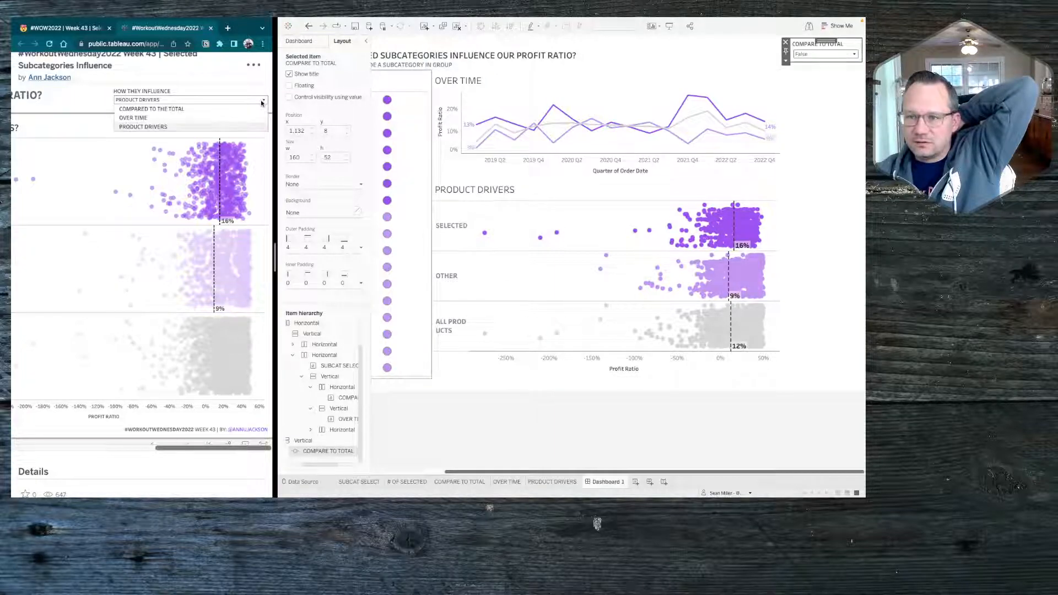
click(141, 110)
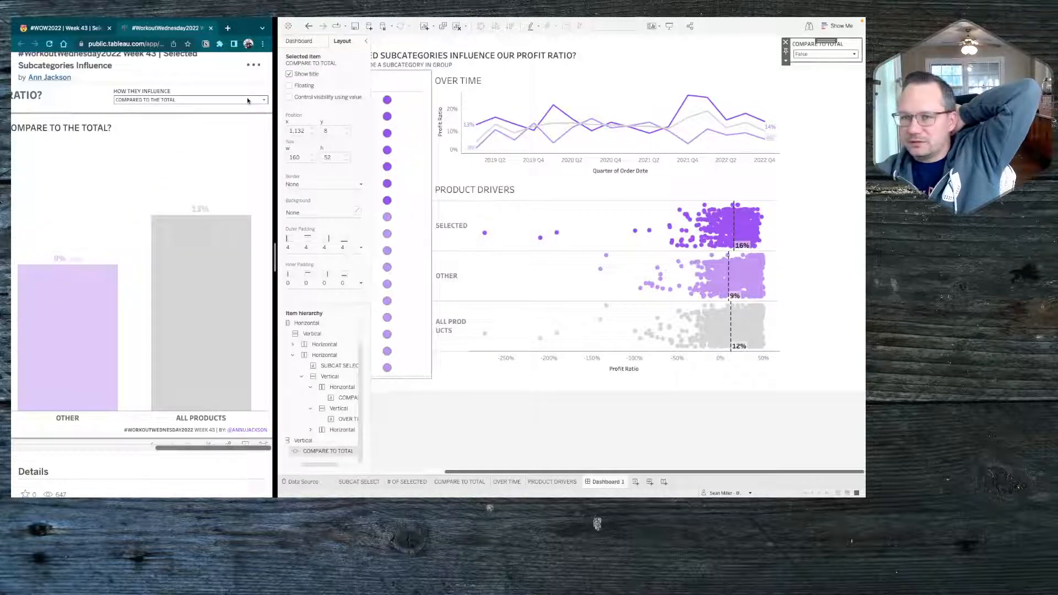
click(810, 172)
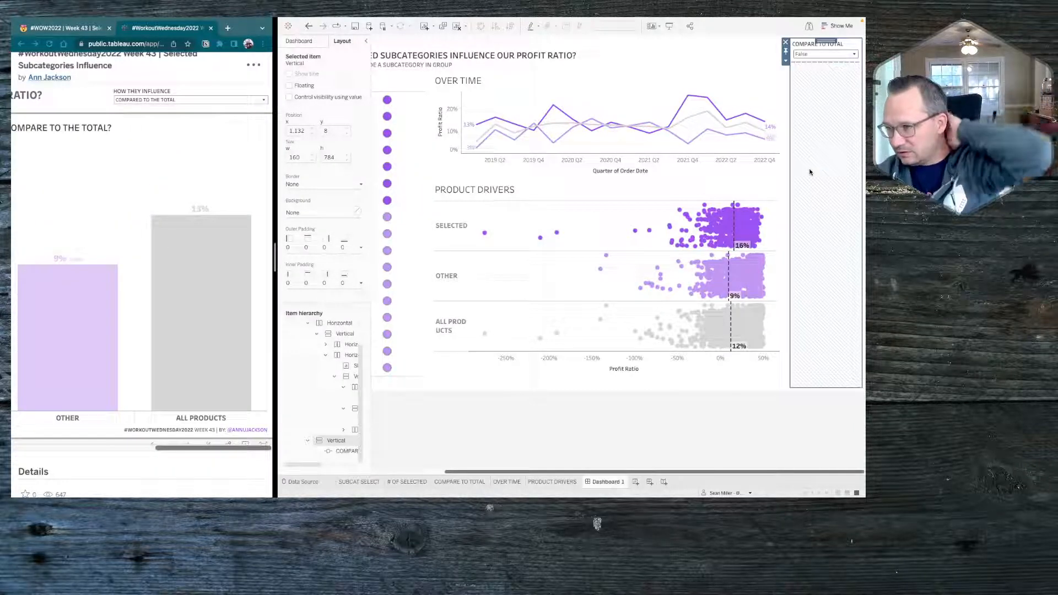
click(577, 89)
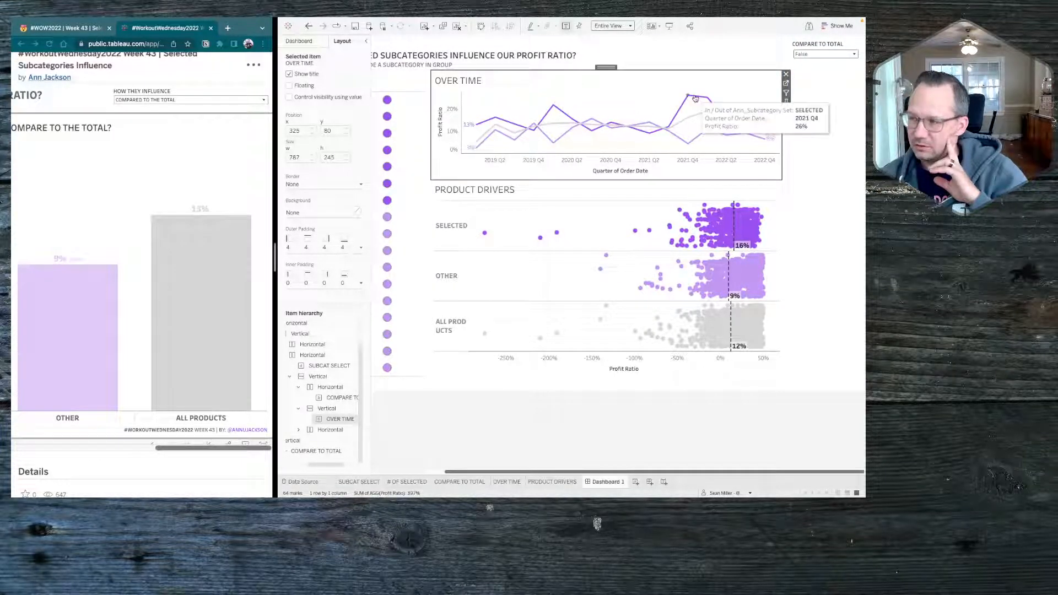
click(193, 101)
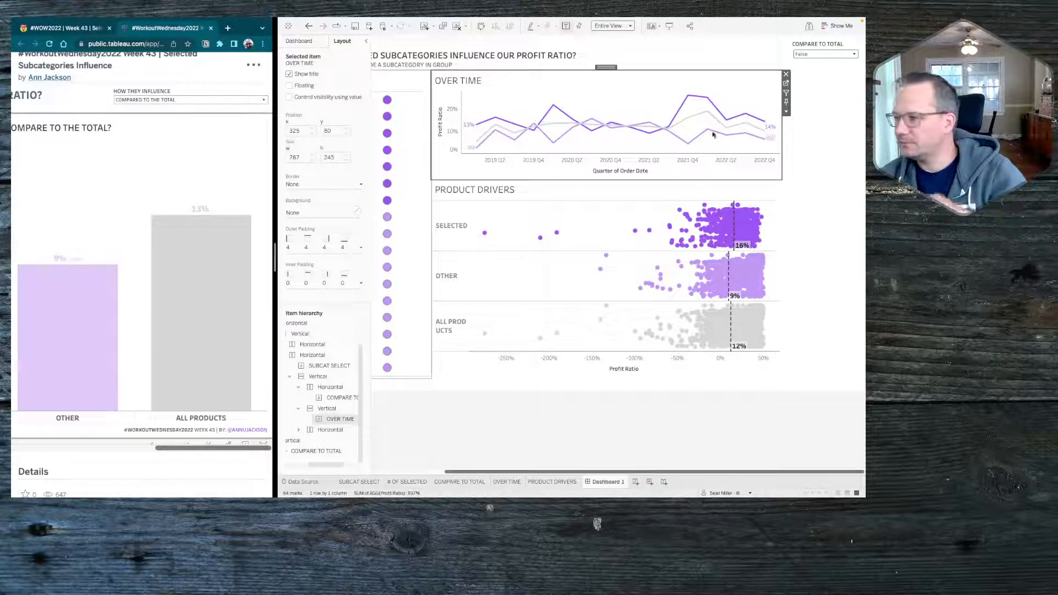
click(791, 152)
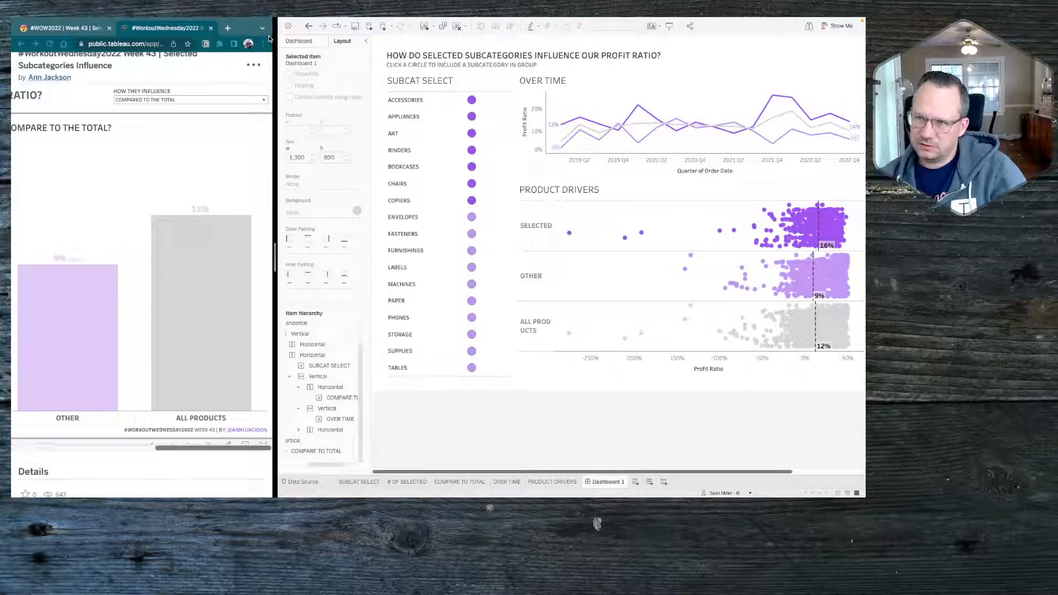
Step: Bring up the challenge page in the browser and take the browser out of split view, leaving Tableau full screen
click(55, 23)
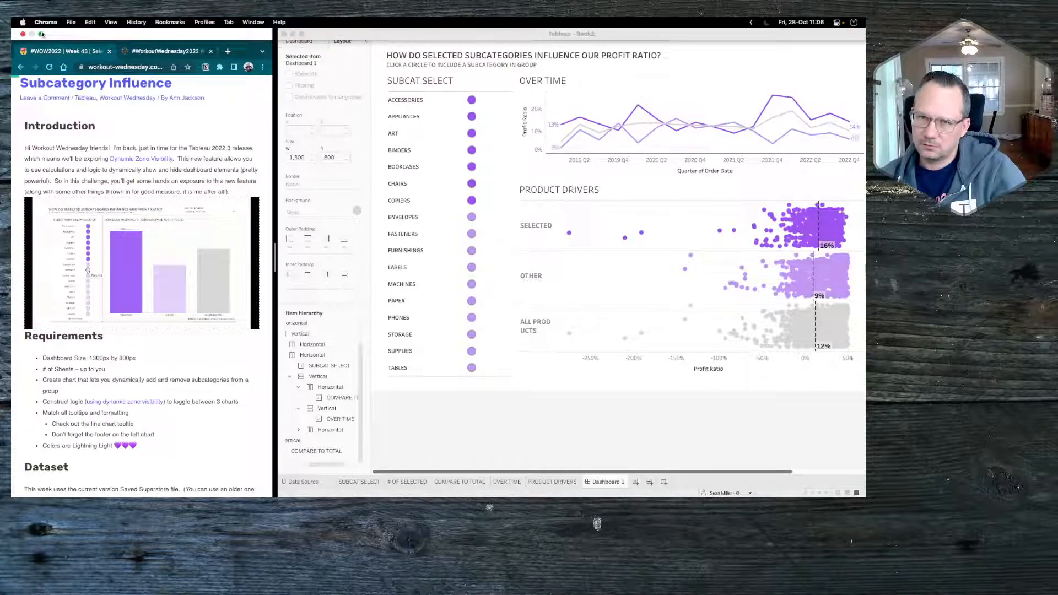
click(41, 34)
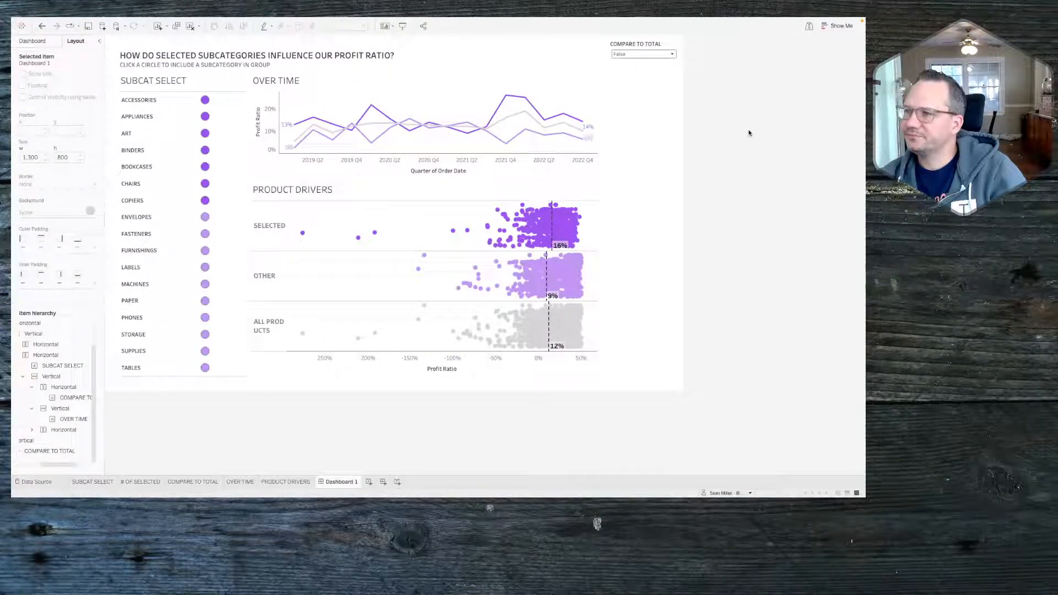
click(415, 83)
click(287, 482)
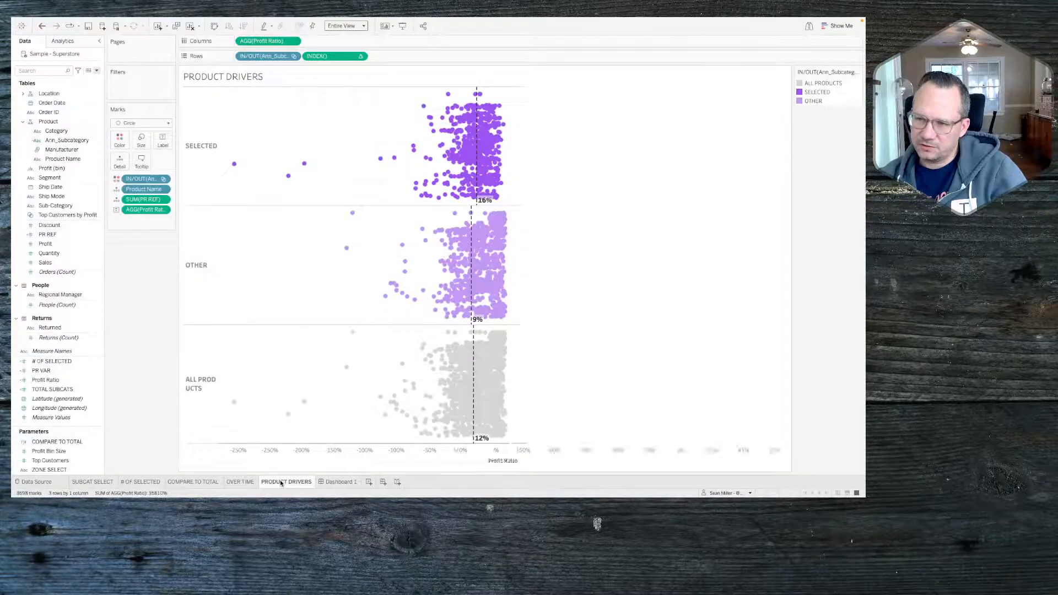
click(345, 483)
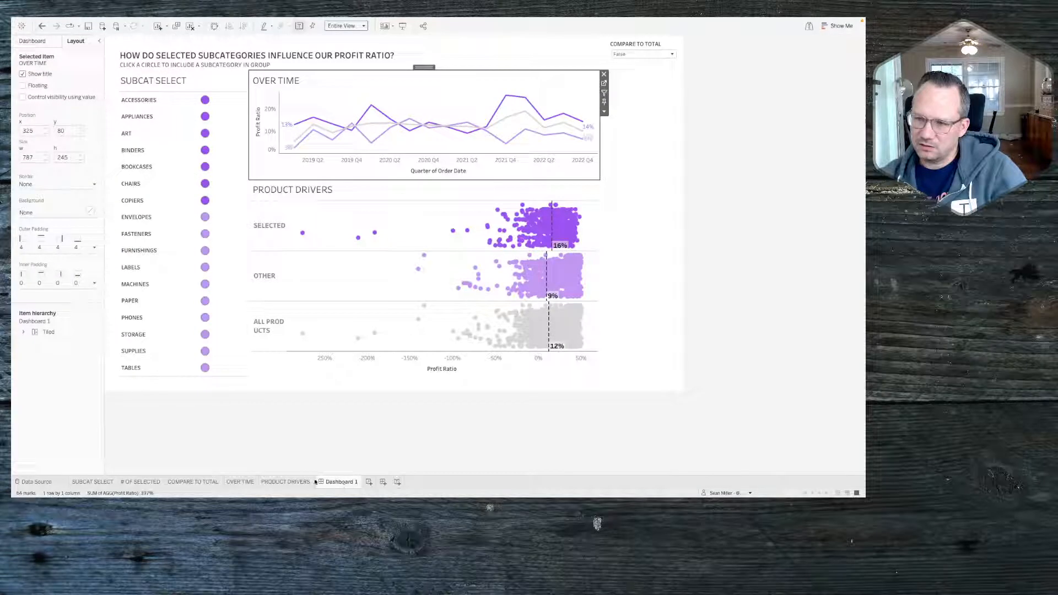
Step: Duplicate the Boolean COMPARE TO TOTAL parameter from the COMPARE TO TOTAL sheet and rename the copy OVER TIME
click(207, 483)
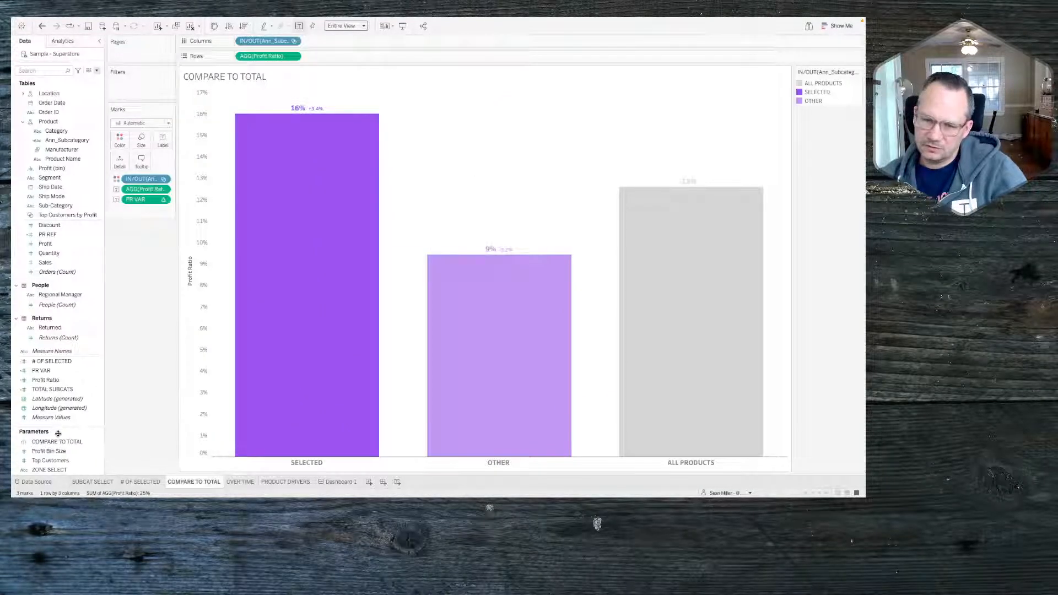
right_click(58, 441)
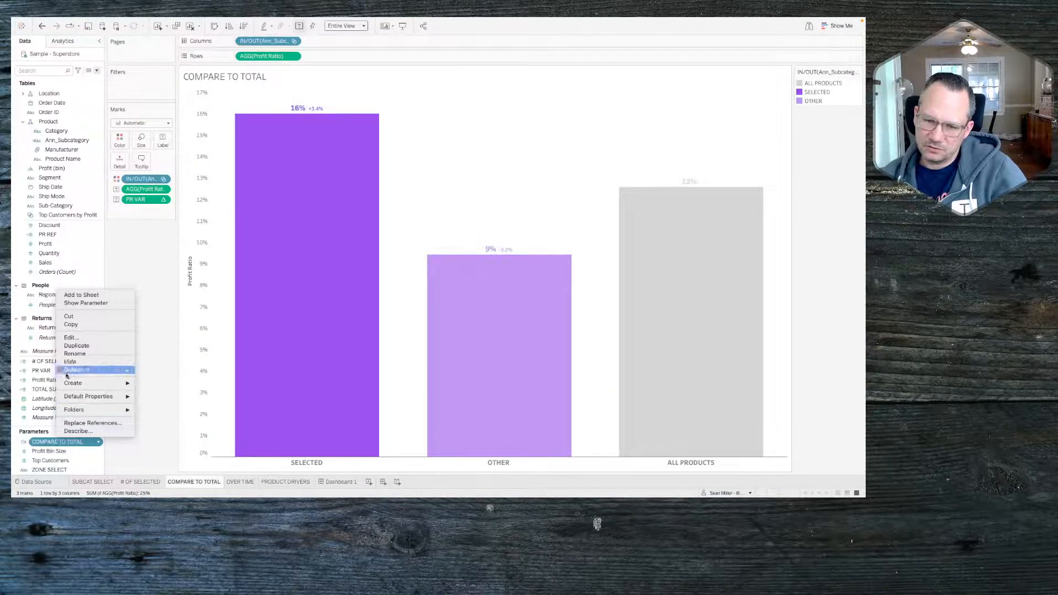
click(72, 346)
right_click(61, 441)
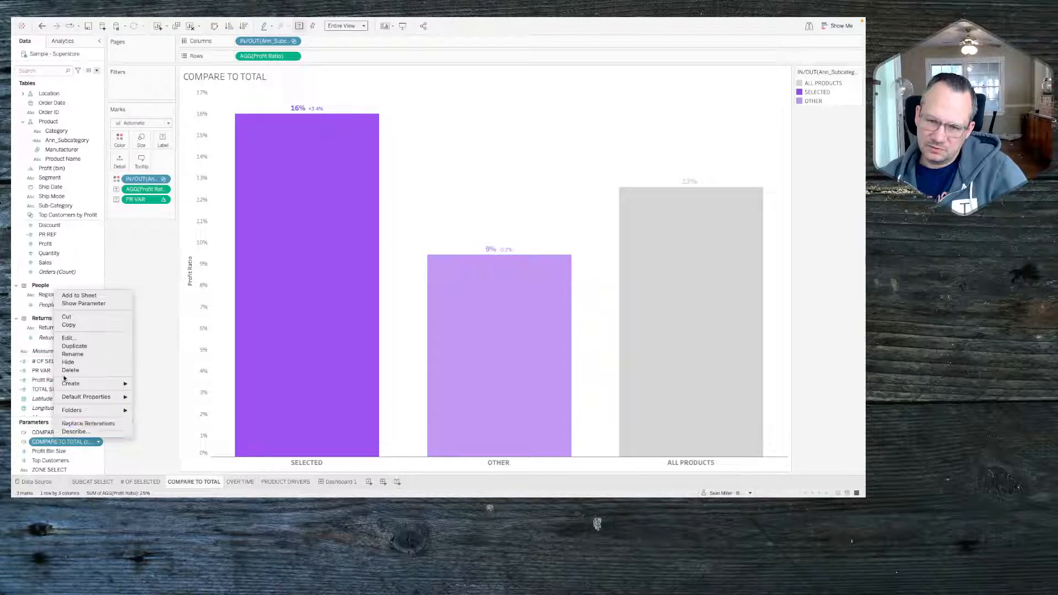
click(74, 338)
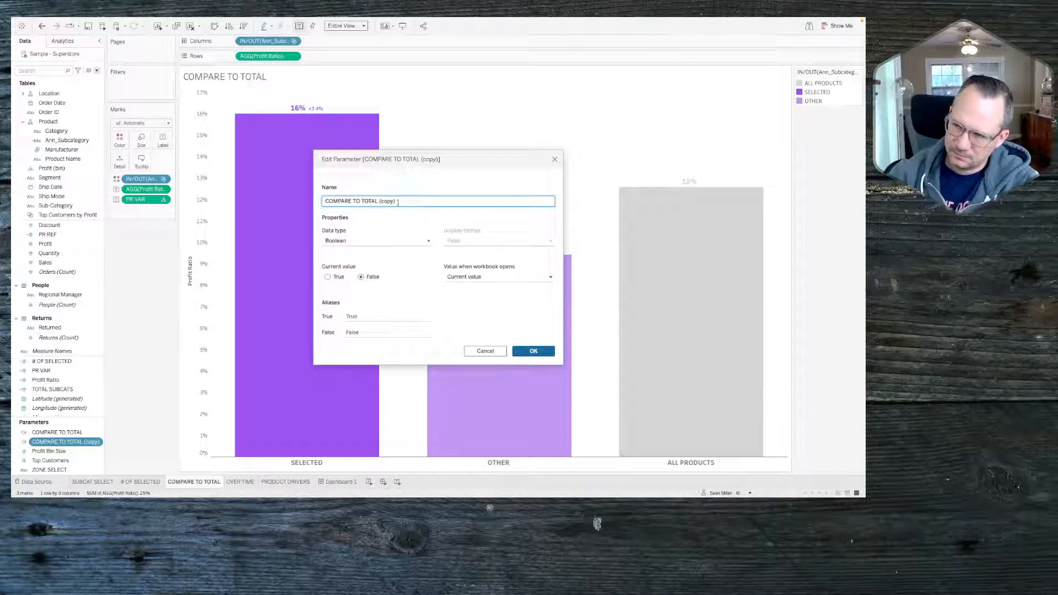
triple_click(378, 201)
text(OVER TIME)
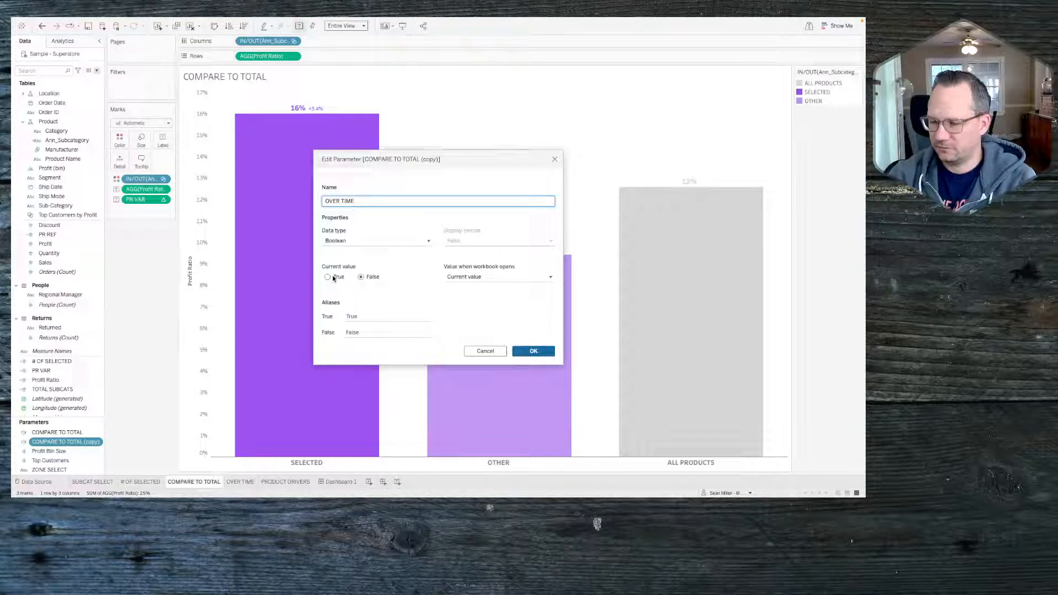
click(526, 352)
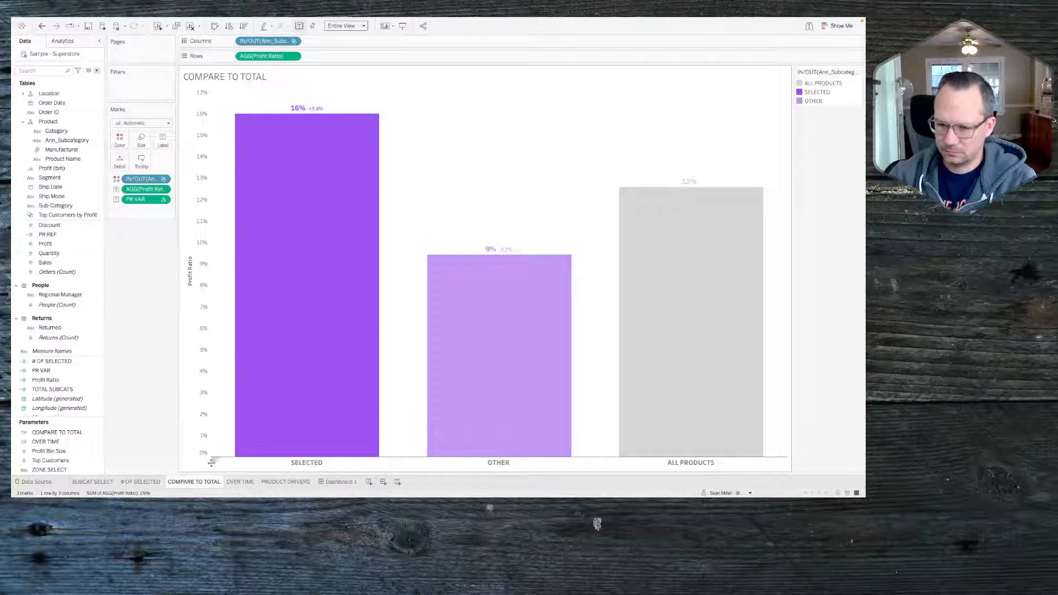
Step: Open the original COMPARE TO TOTAL parameter for editing
right_click(47, 433)
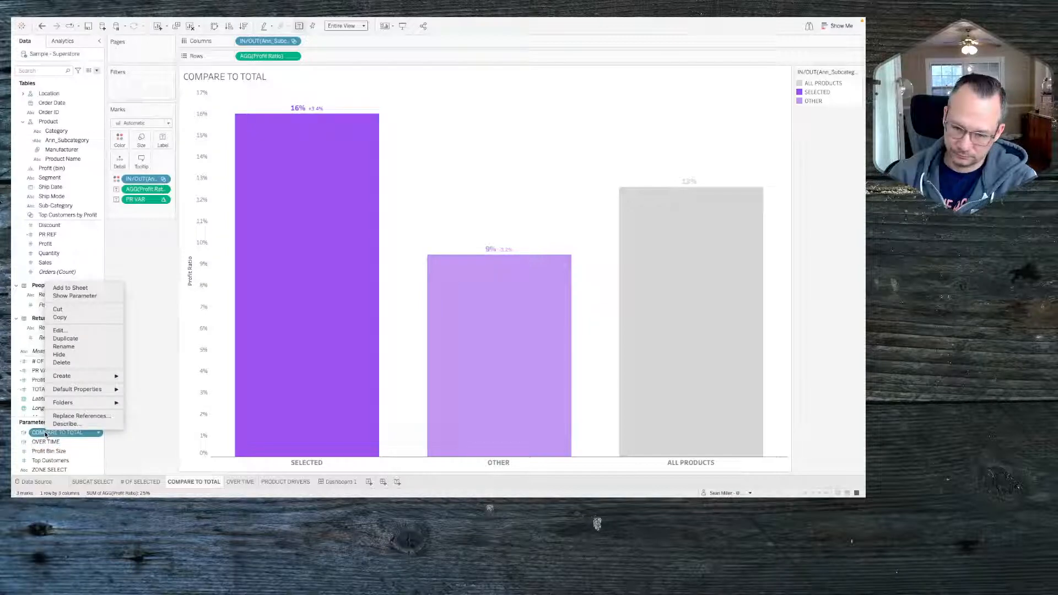
click(75, 330)
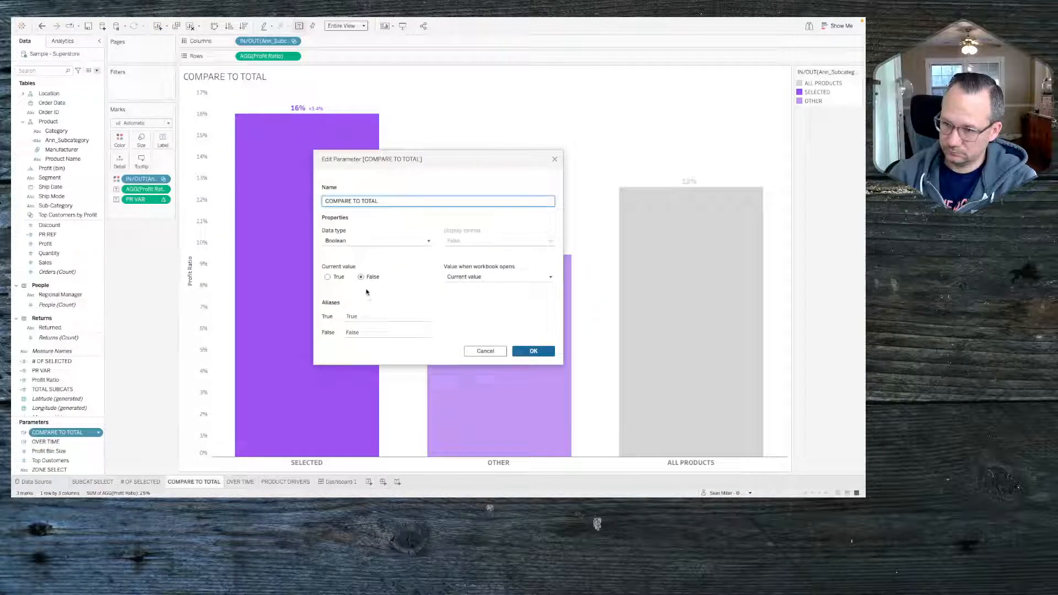
click(334, 278)
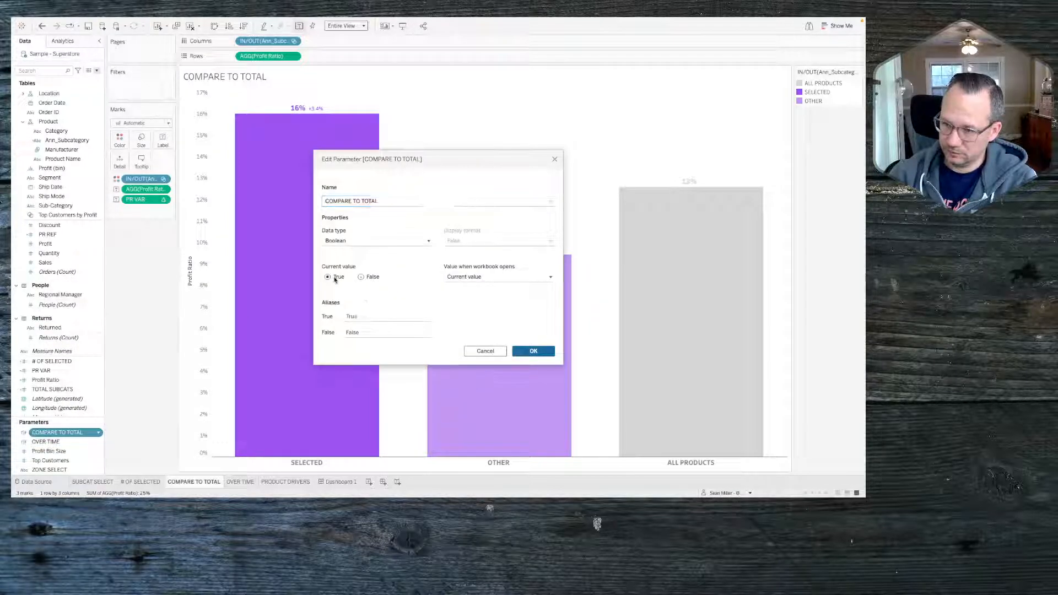
click(554, 160)
right_click(69, 435)
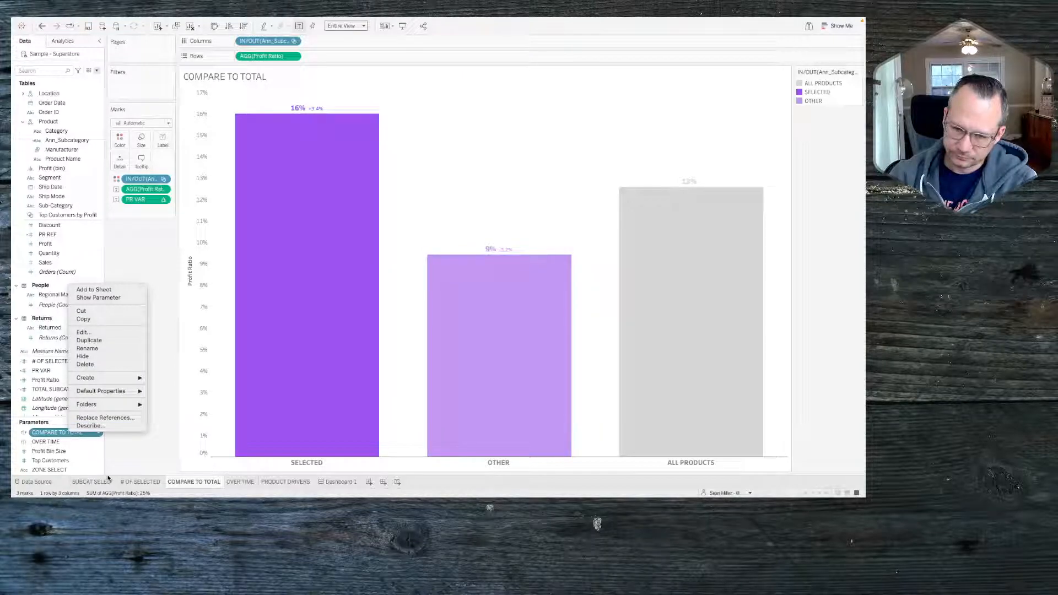
Step: Show the OVER TIME parameter control on the COMPARE TO TOTAL sheet and duplicate the OVER TIME parameter
right_click(42, 443)
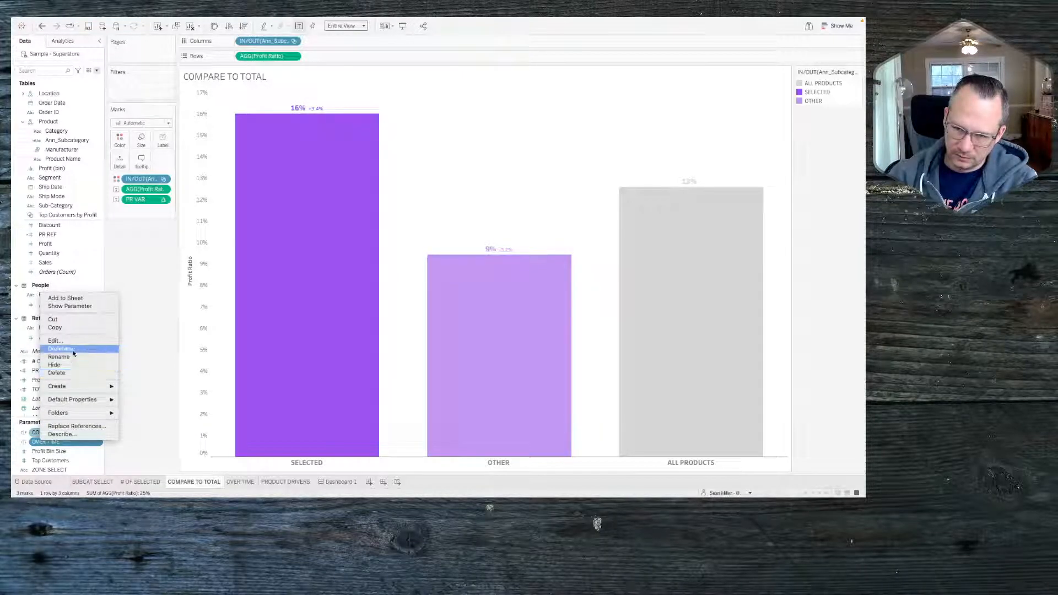
click(82, 307)
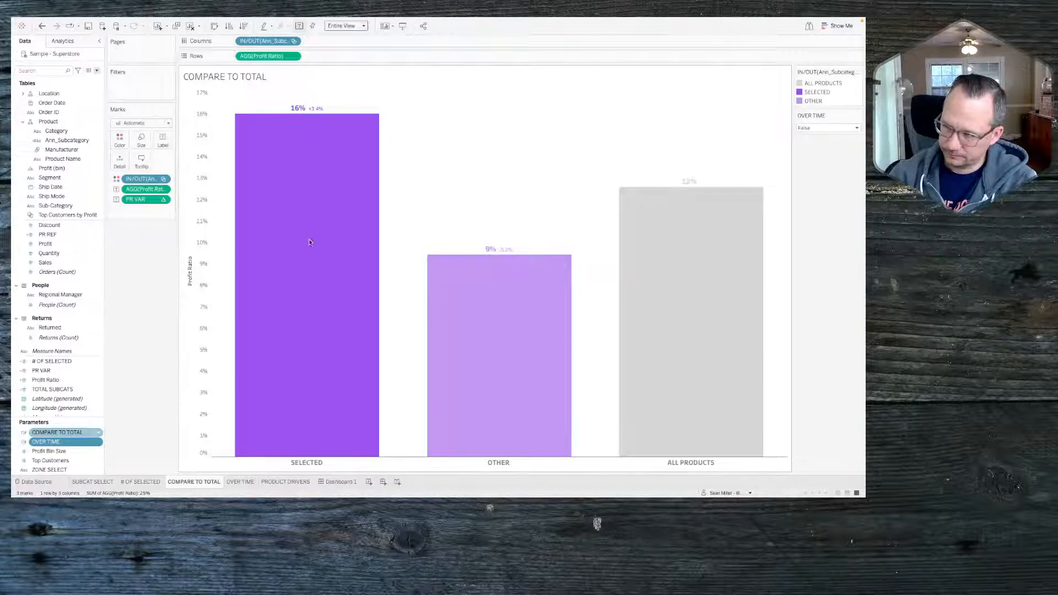
right_click(53, 442)
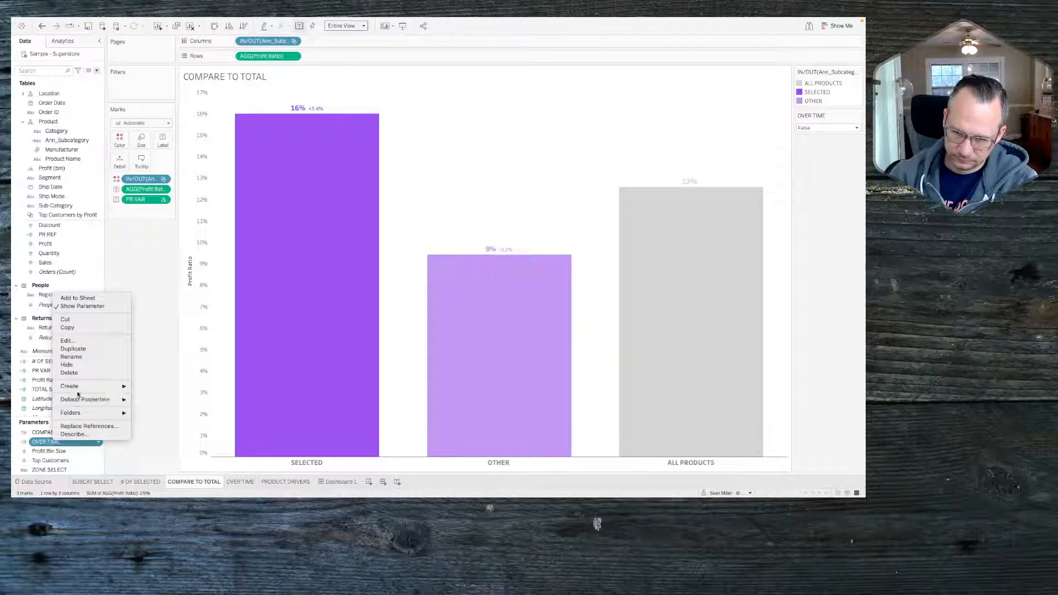
click(82, 351)
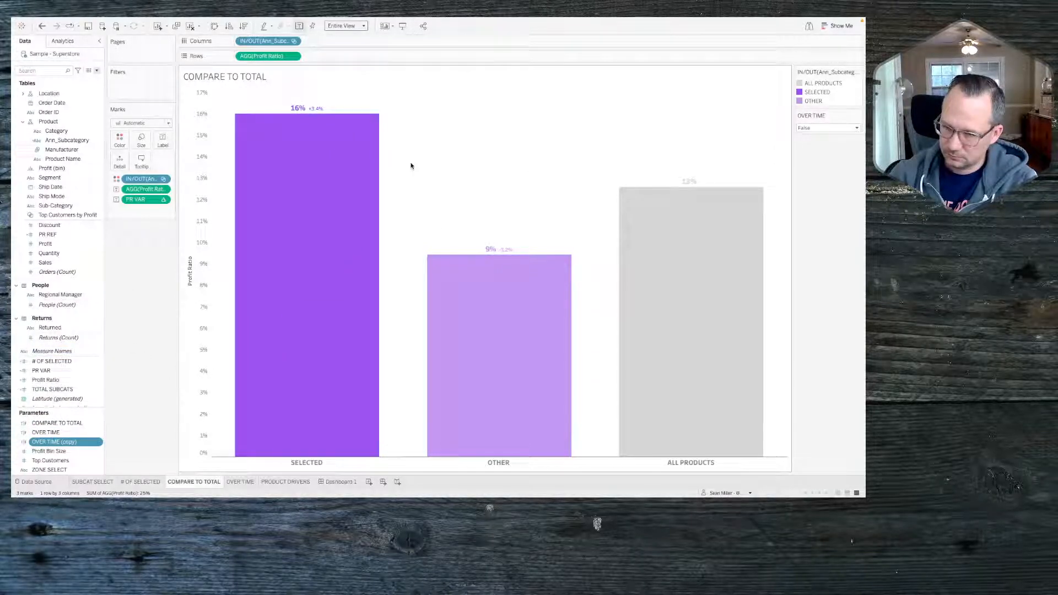
Step: Rename the duplicated OVER TIME parameter to PRODUCT DRIVERS, keeping it a Boolean
right_click(55, 442)
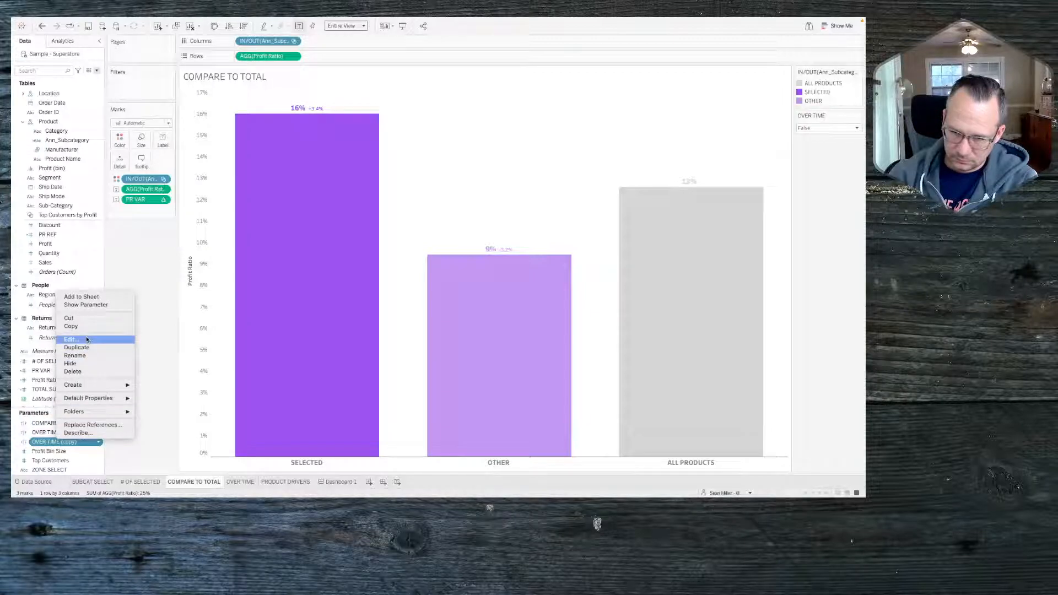
click(86, 336)
triple_click(383, 202)
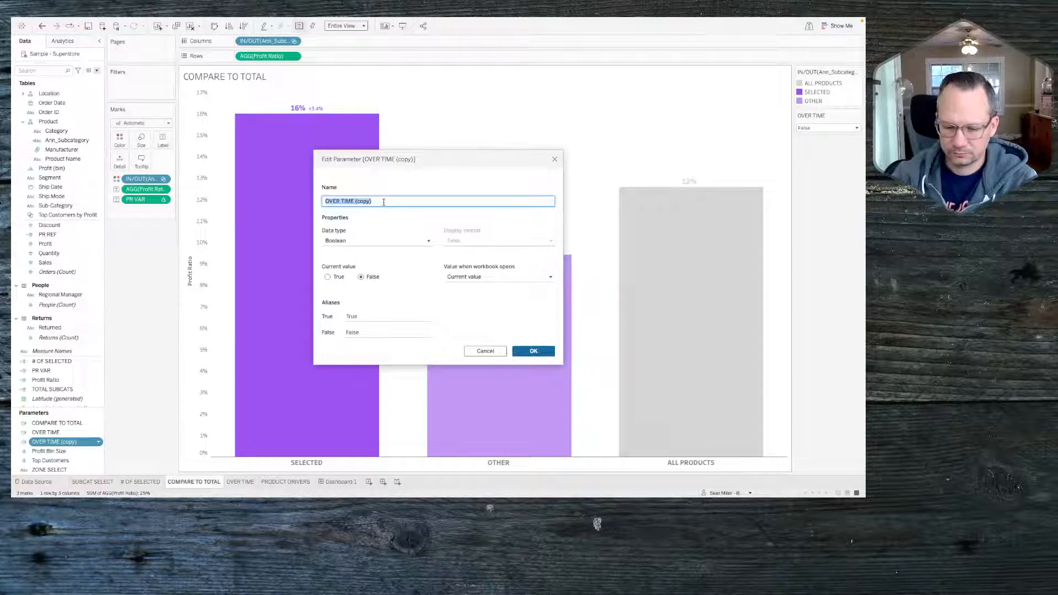
text(PRODC)
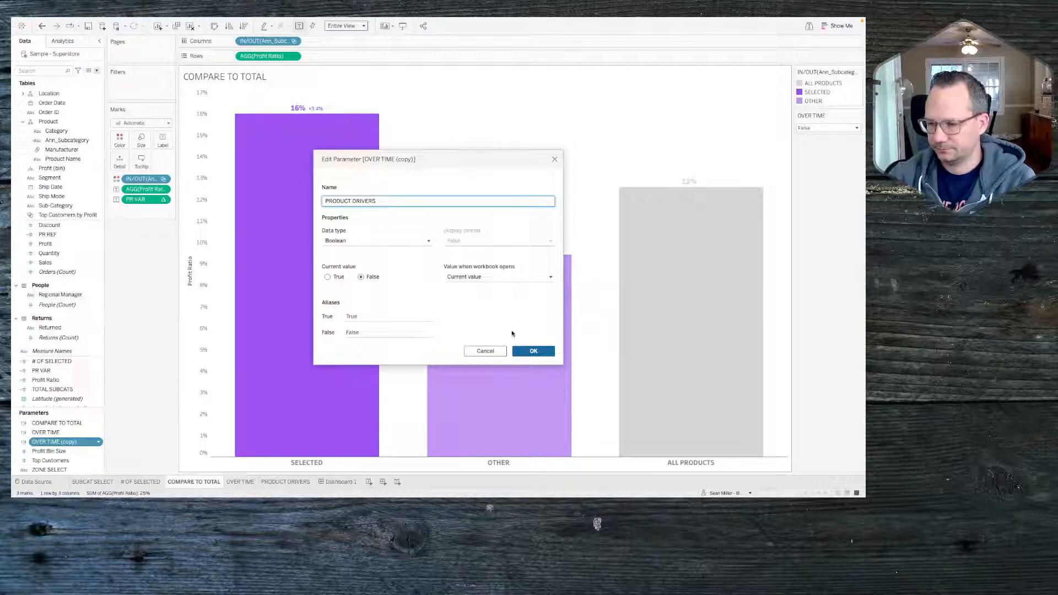
click(523, 351)
Step: On Dashboard 1, expand the layout's item hierarchy and set the COMPARE TO TOTAL parameter to True
click(338, 482)
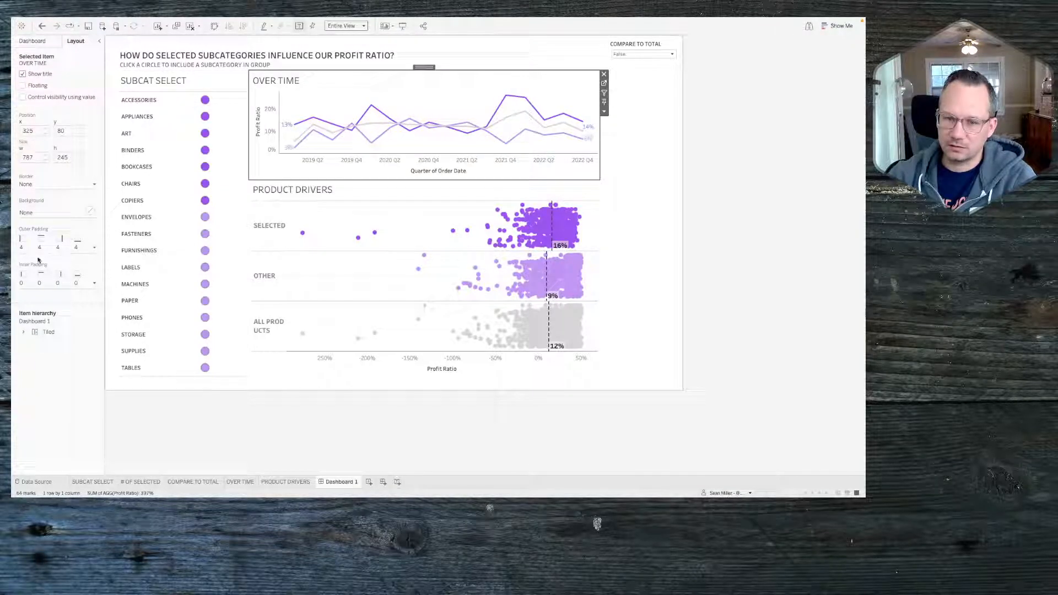
click(23, 332)
click(33, 343)
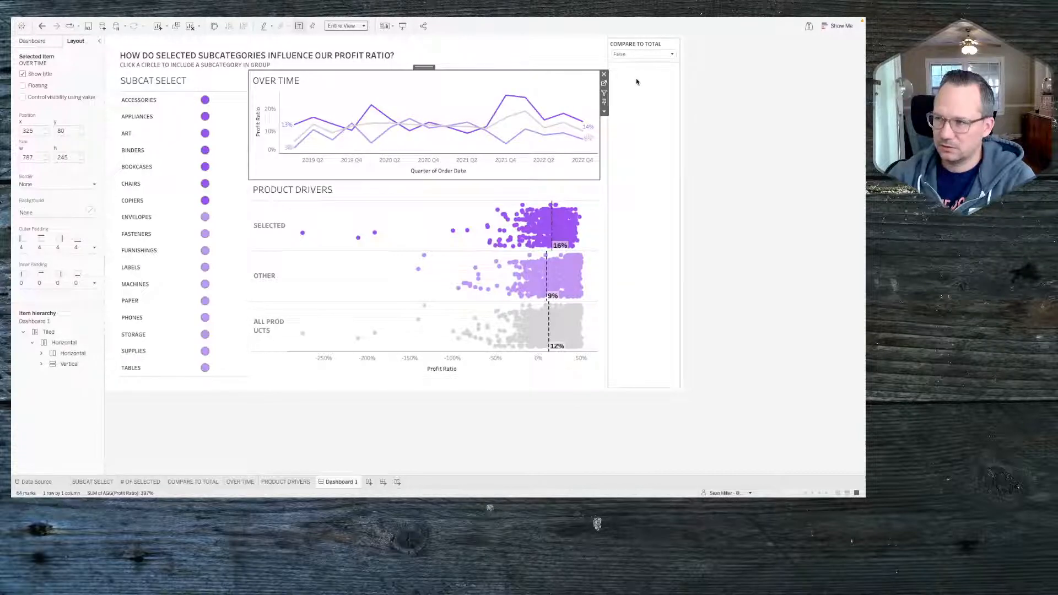
click(643, 54)
click(634, 62)
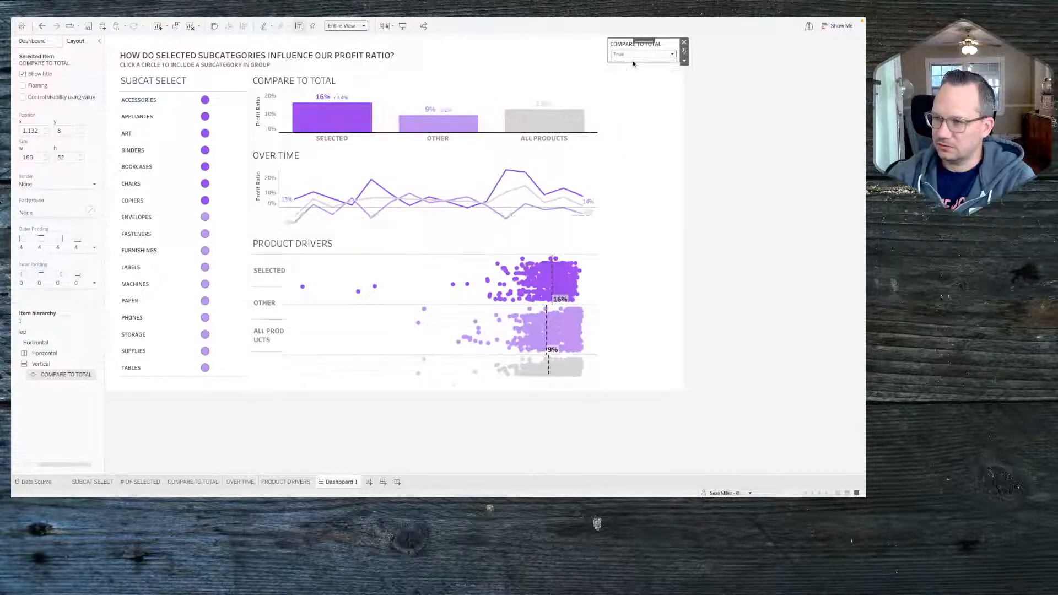
Step: Move the OVER TIME and PRODUCT DRIVERS views into the same vertical container as the COMPARE TO TOTAL view
click(449, 94)
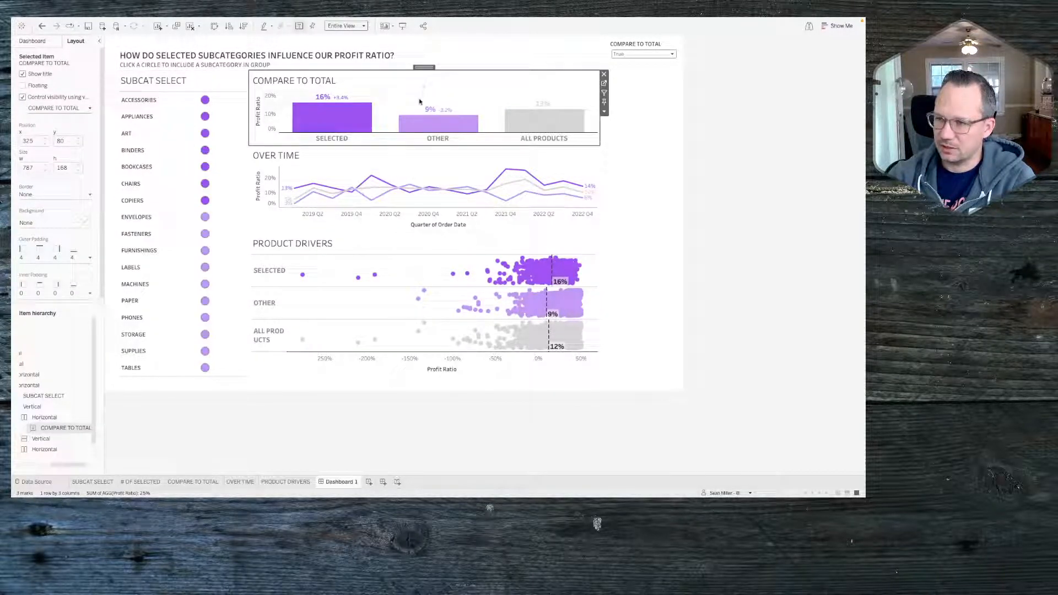
click(416, 160)
drag(424, 142, 425, 136)
click(412, 234)
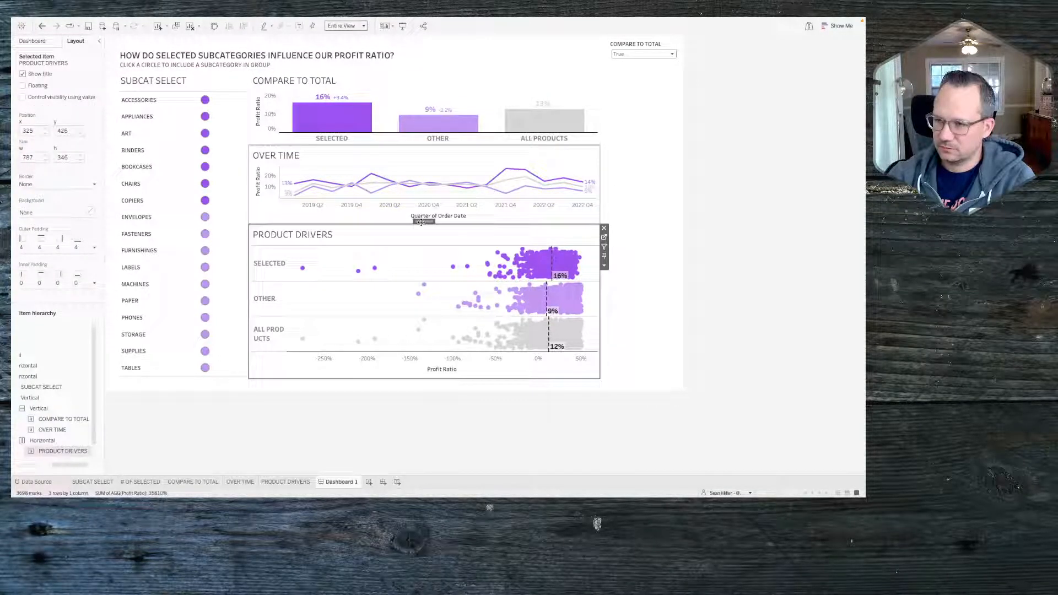
drag(424, 223, 421, 213)
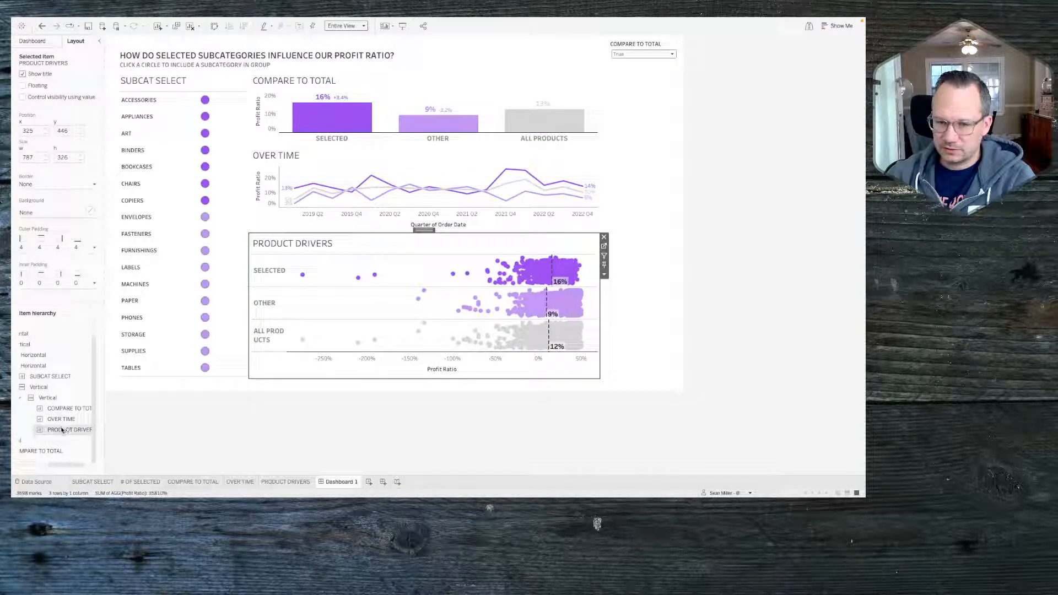
Step: Make the OVER TIME view's visibility controlled by the OVER TIME parameter
click(56, 408)
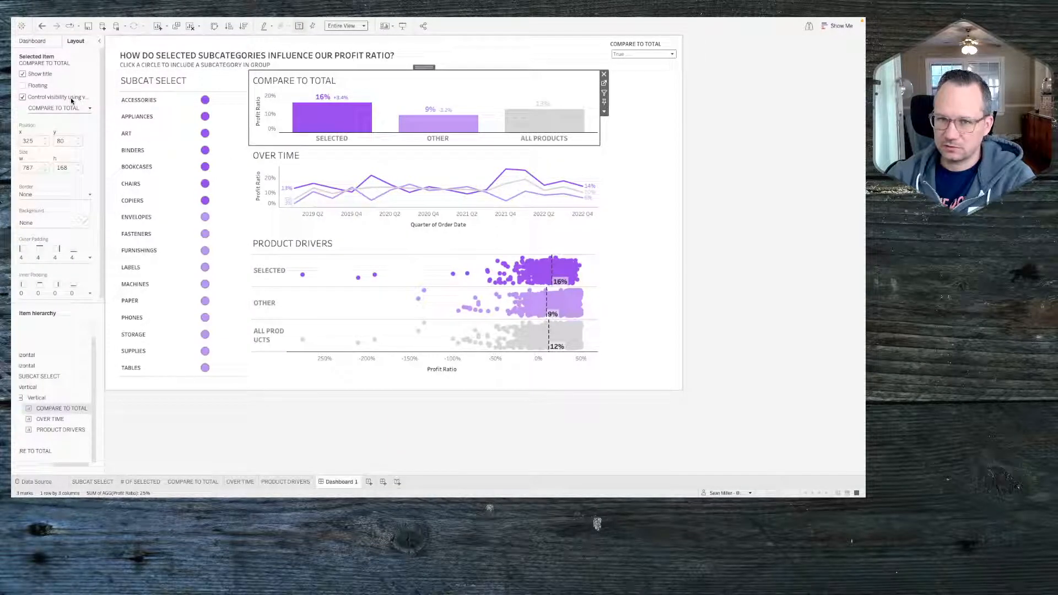
click(58, 419)
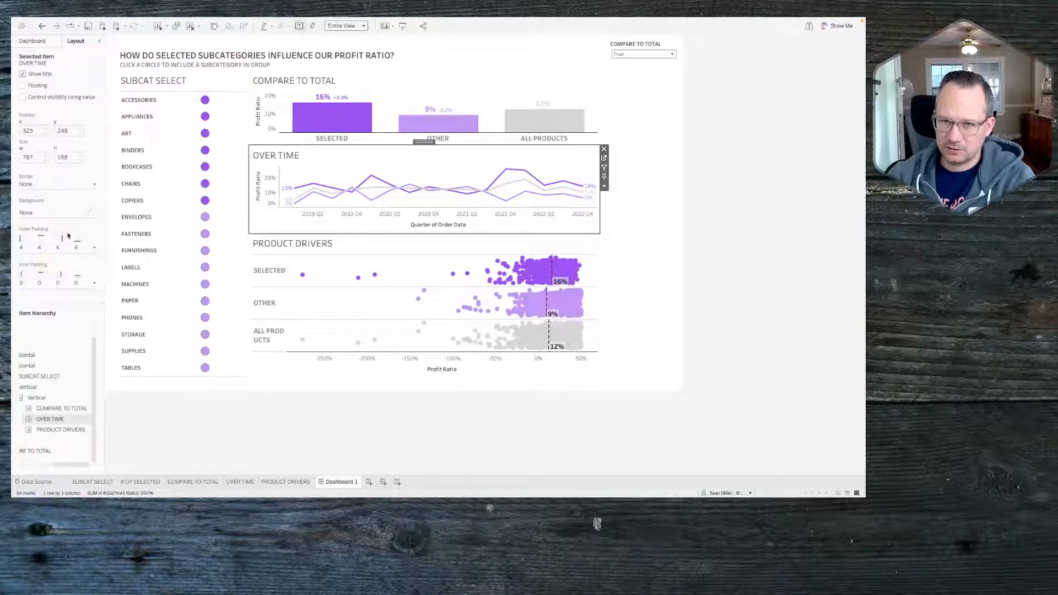
click(50, 111)
click(55, 140)
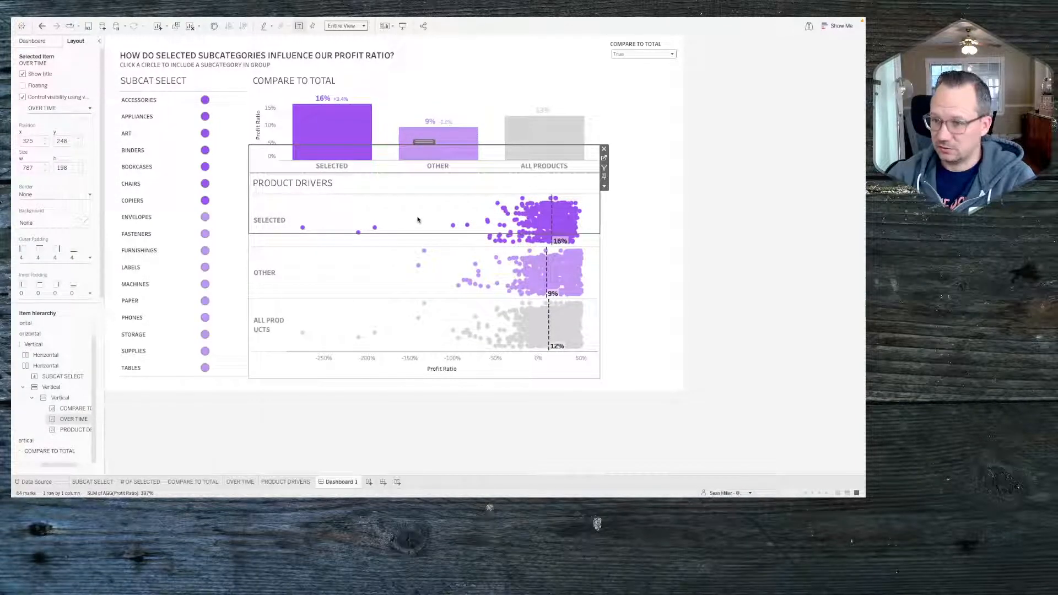
Step: Make the PRODUCT DRIVERS view's visibility controlled by the PRODUCT DRIVERS parameter
click(70, 430)
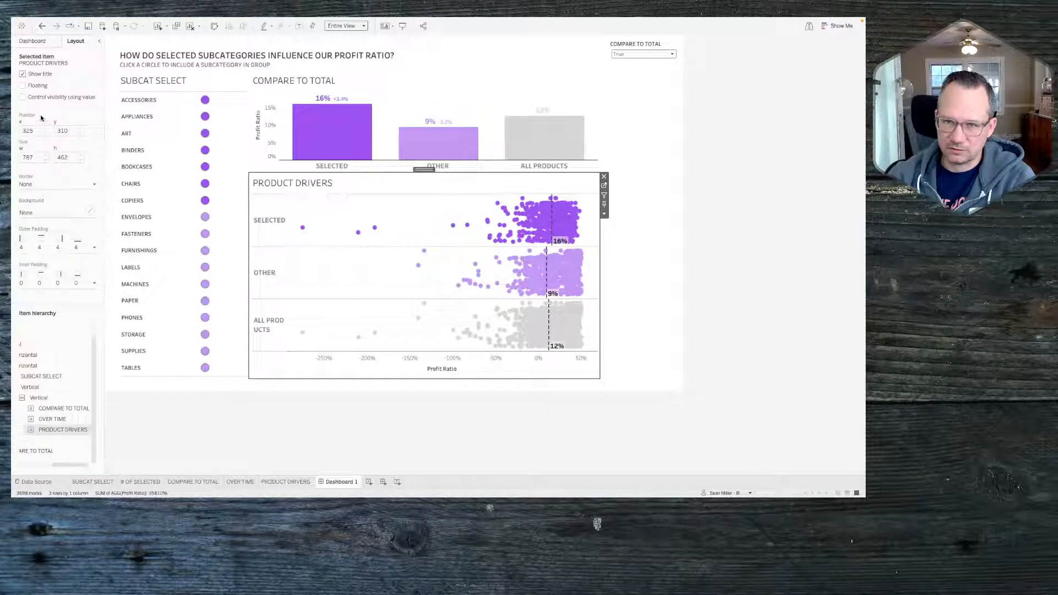
click(41, 97)
click(44, 108)
click(46, 147)
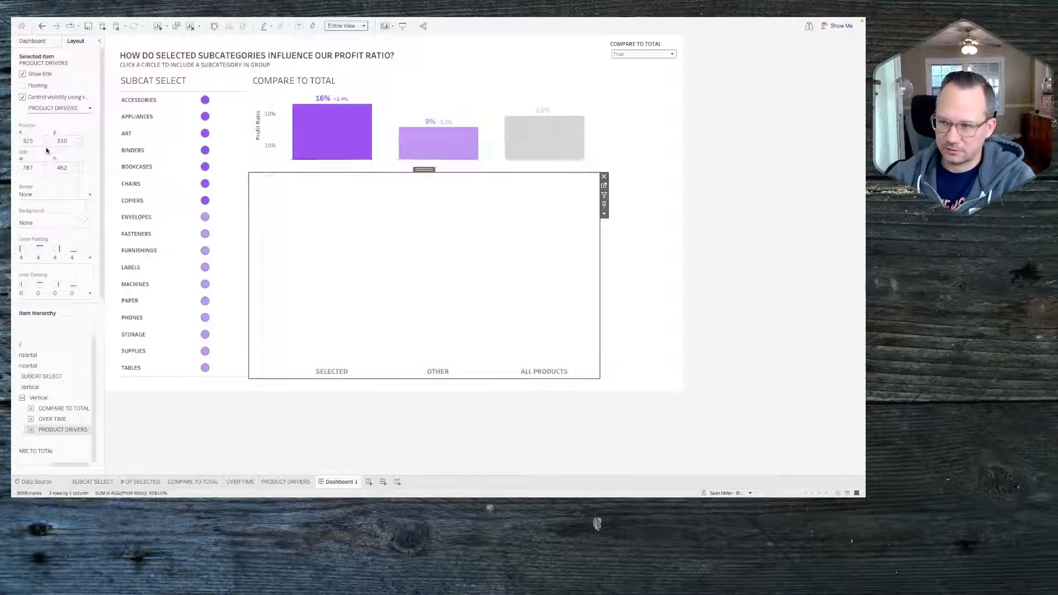
click(733, 271)
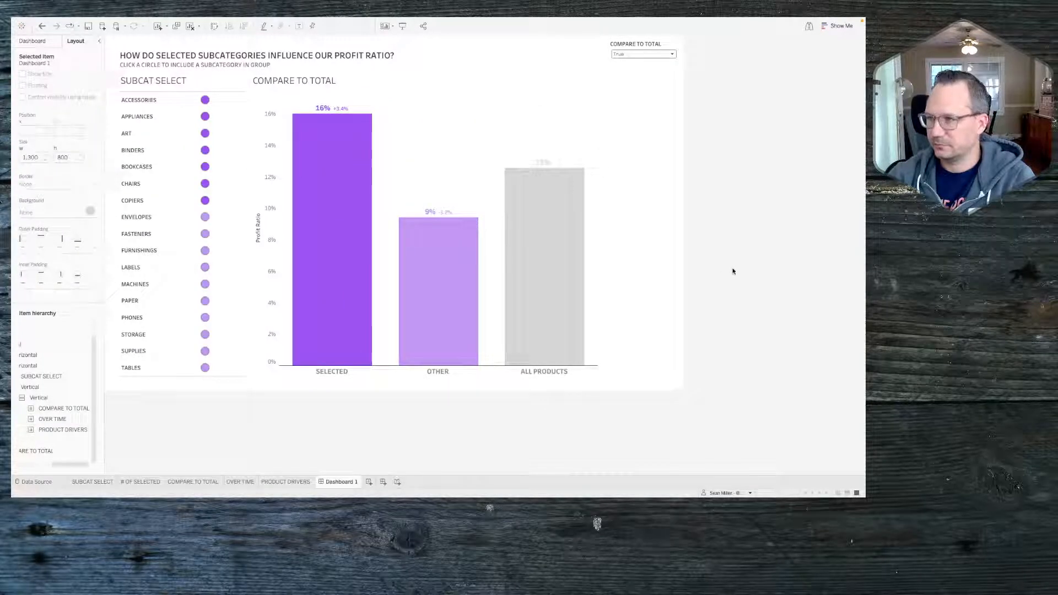
Step: Test the dashboard's zone visibility by switching the COMPARE TO TOTAL parameter between False and True
click(662, 56)
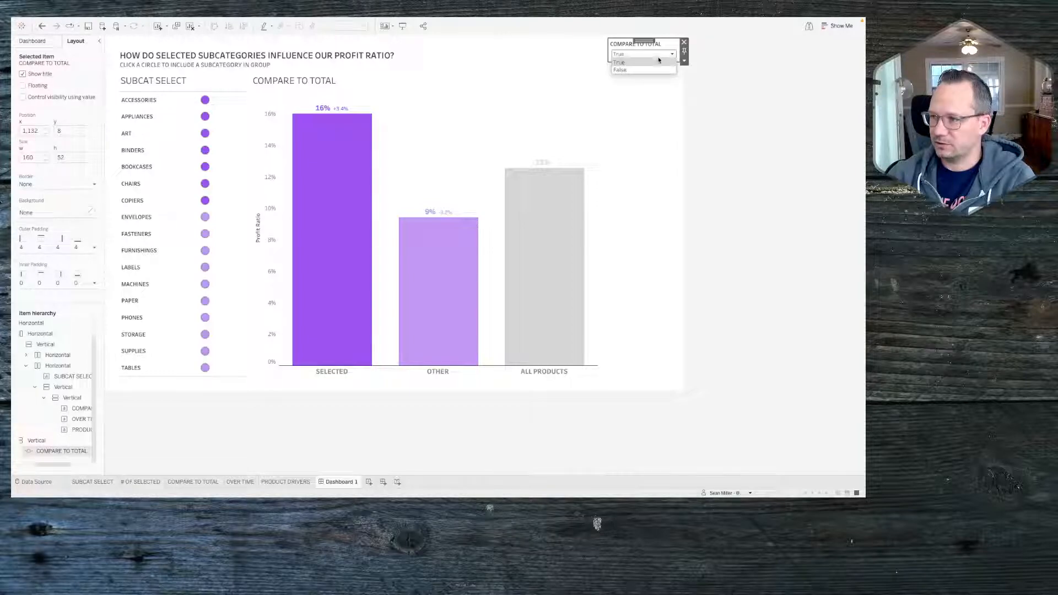
click(639, 69)
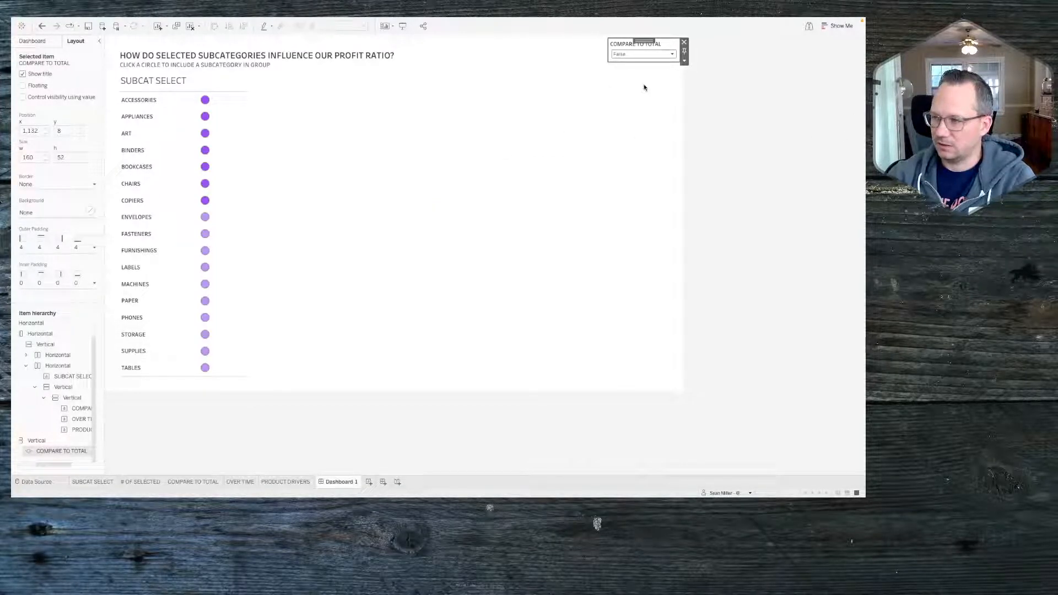
click(633, 64)
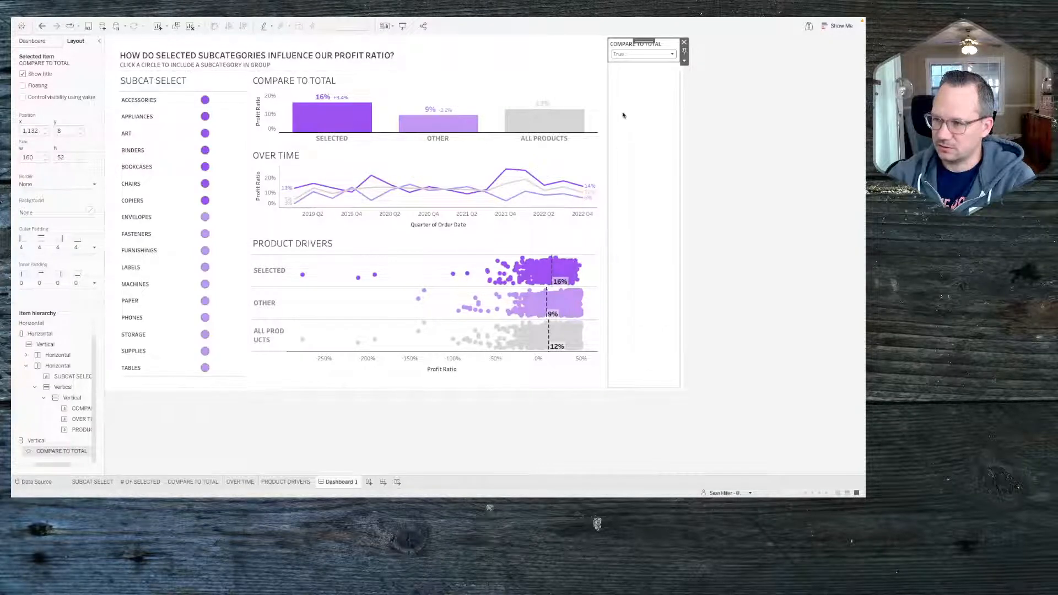
click(631, 56)
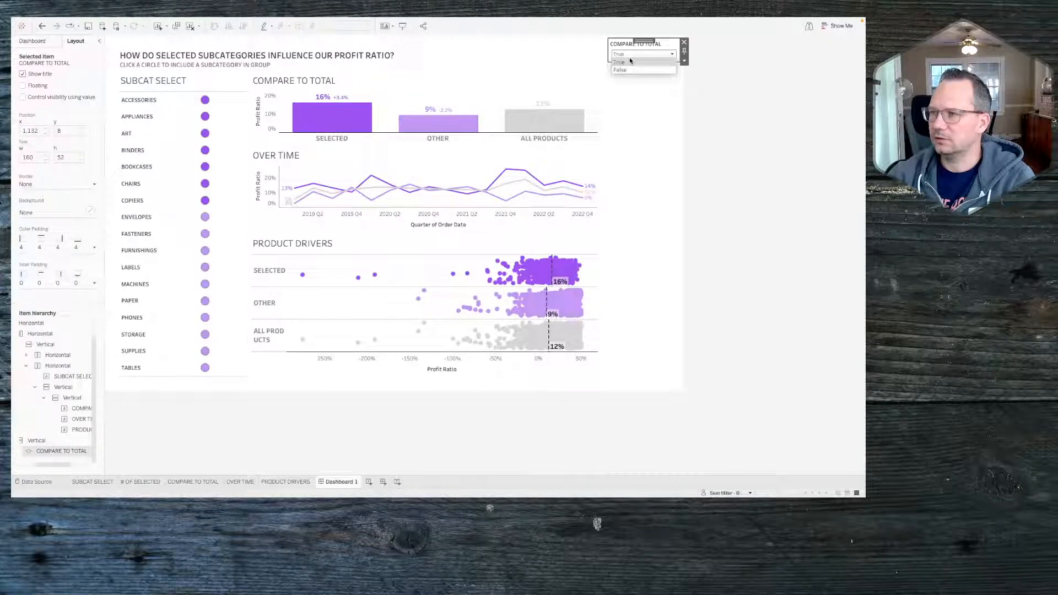
click(631, 69)
click(631, 55)
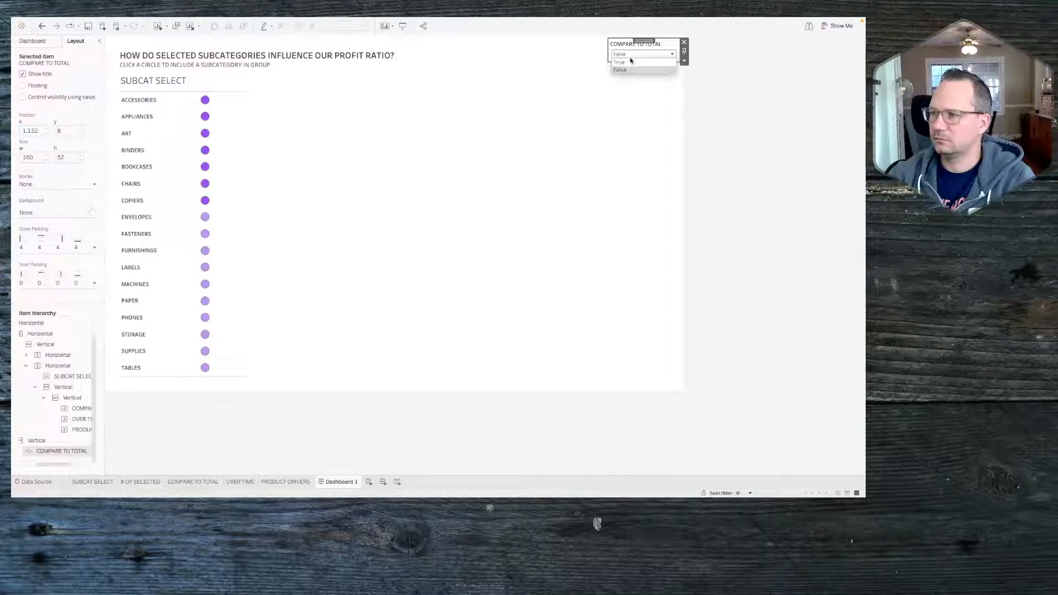
click(632, 64)
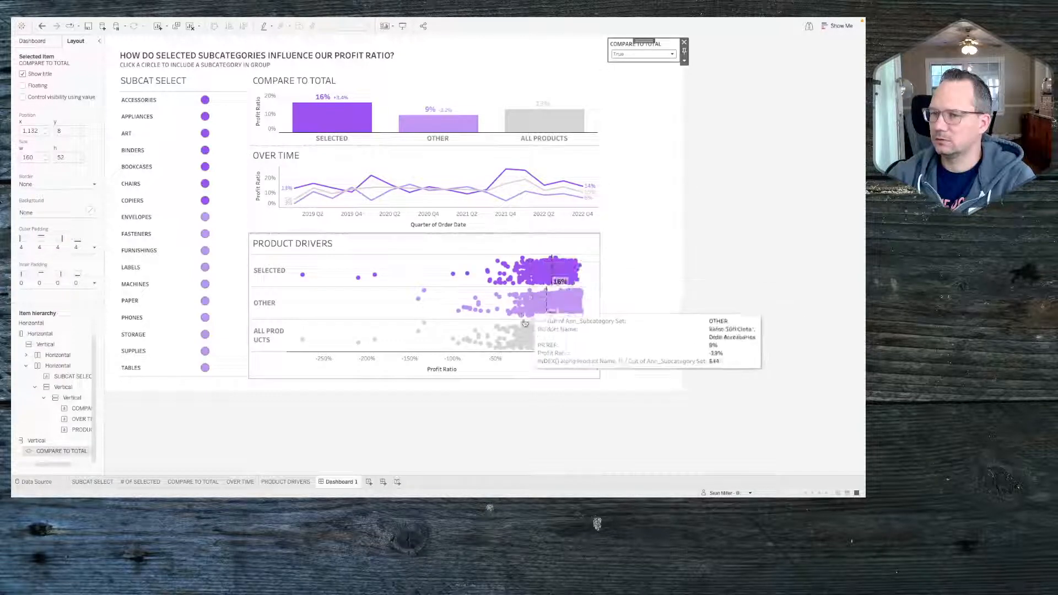
Step: Check which parameter controls the visibility of the OVER TIME view, keeping OVER TIME selected
click(580, 167)
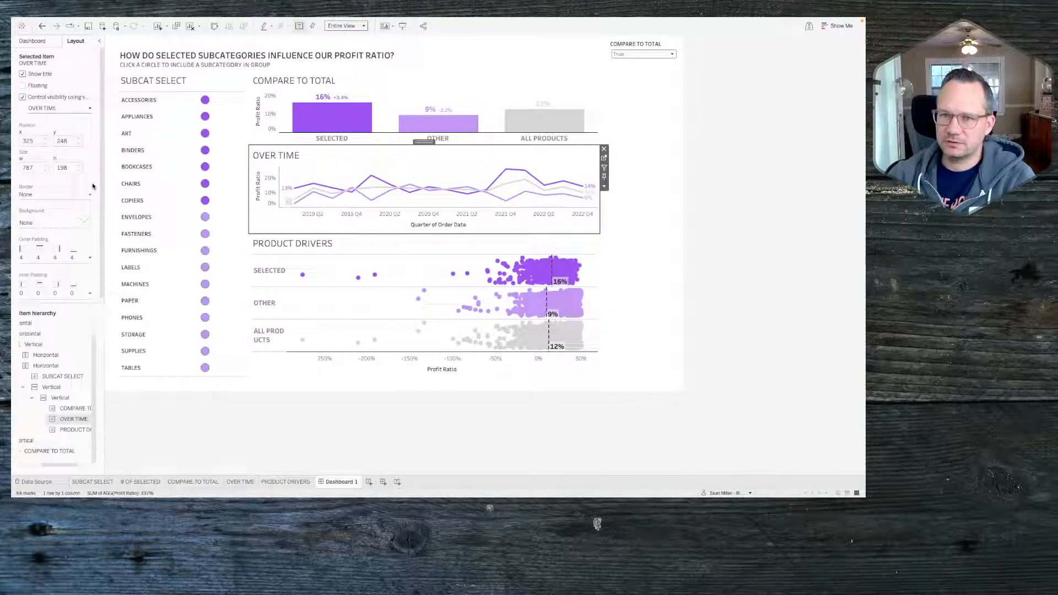
click(51, 106)
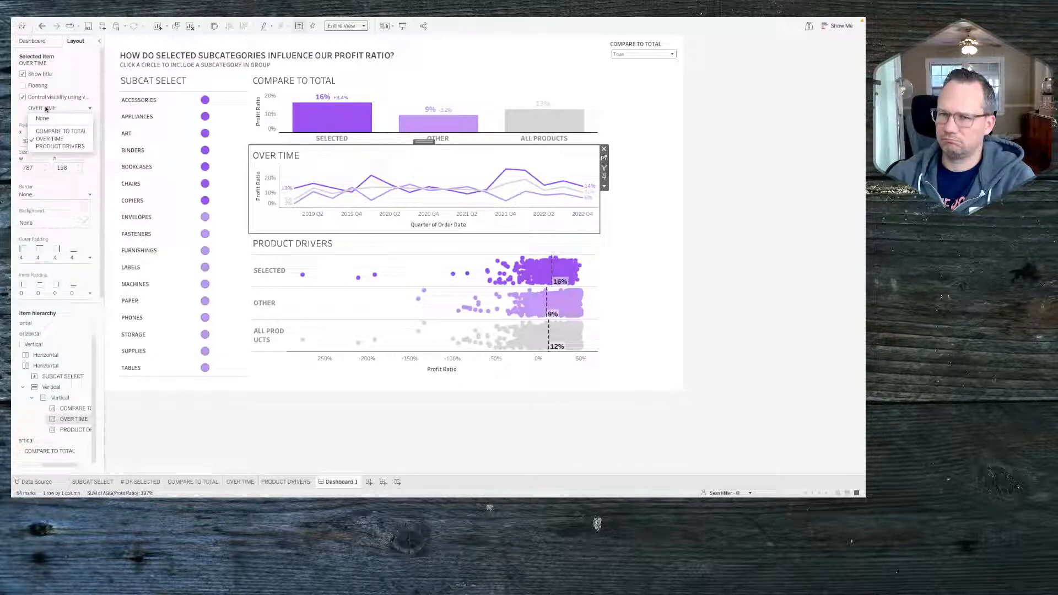
click(51, 139)
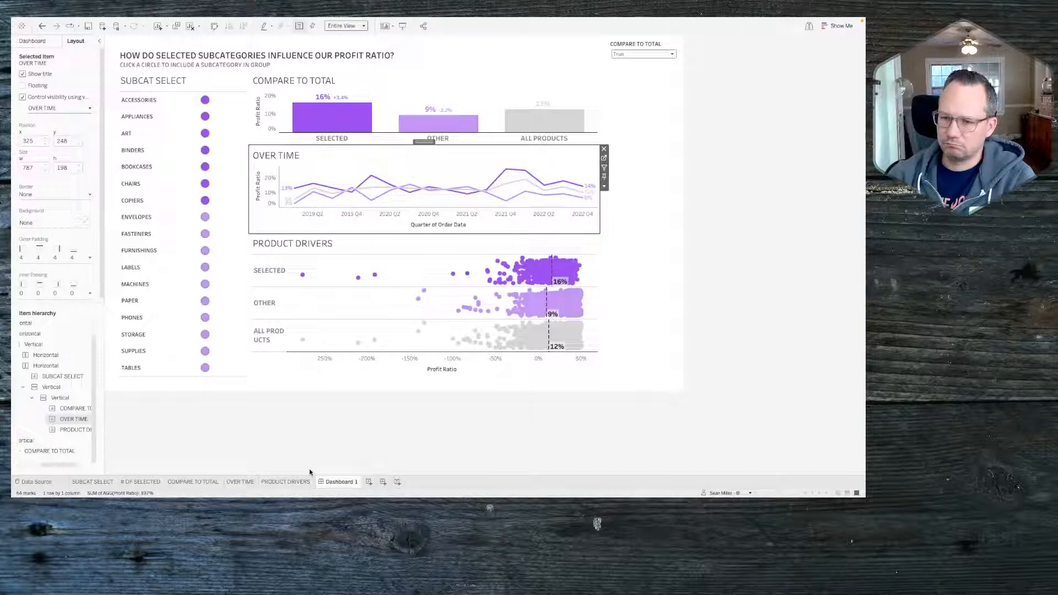
Step: Add the OVER TIME parameter control to the dashboard from the OVER TIME view
click(604, 186)
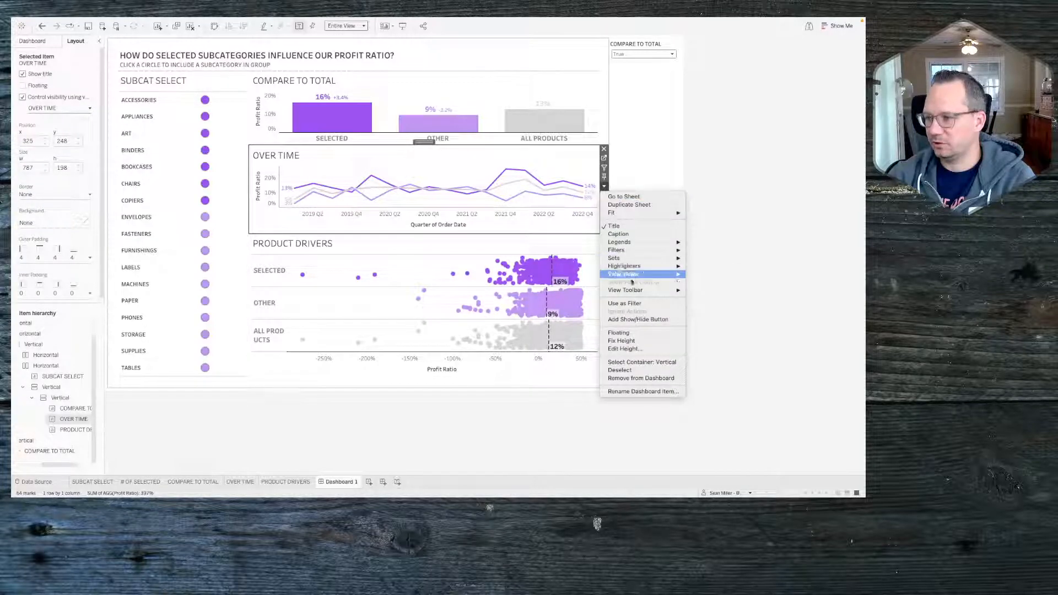
mouse_move(628, 274)
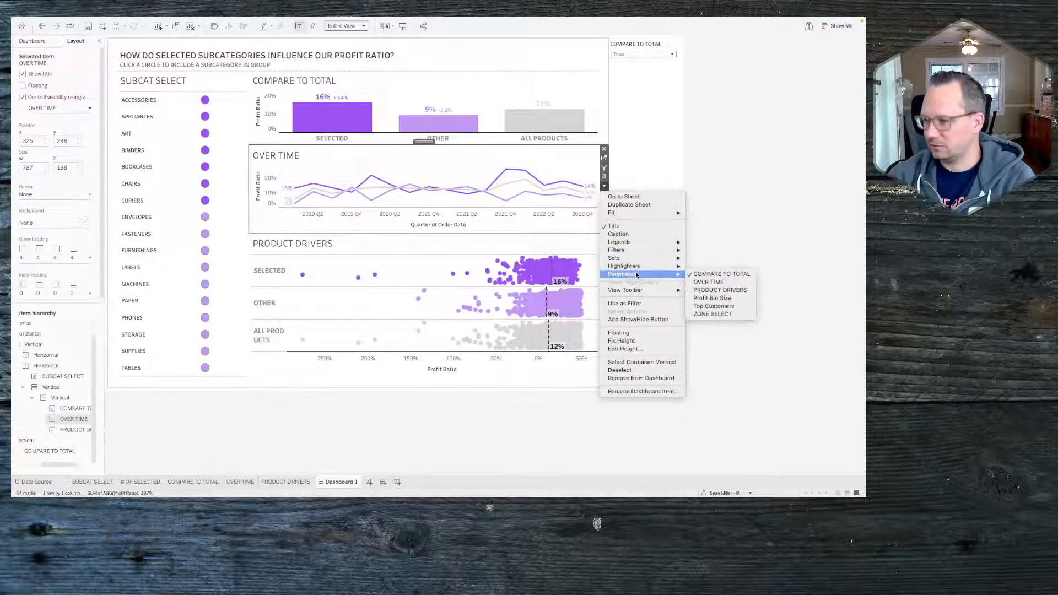
click(725, 284)
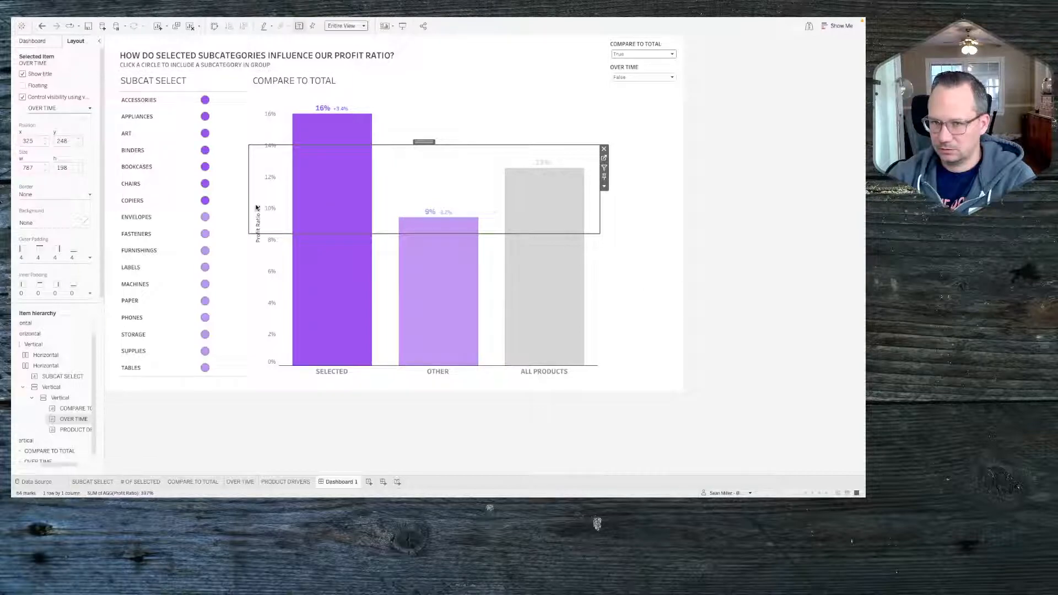
Step: Set the OVER TIME parameter to True and the COMPARE TO TOTAL parameter to False on the dashboard
click(637, 78)
click(620, 85)
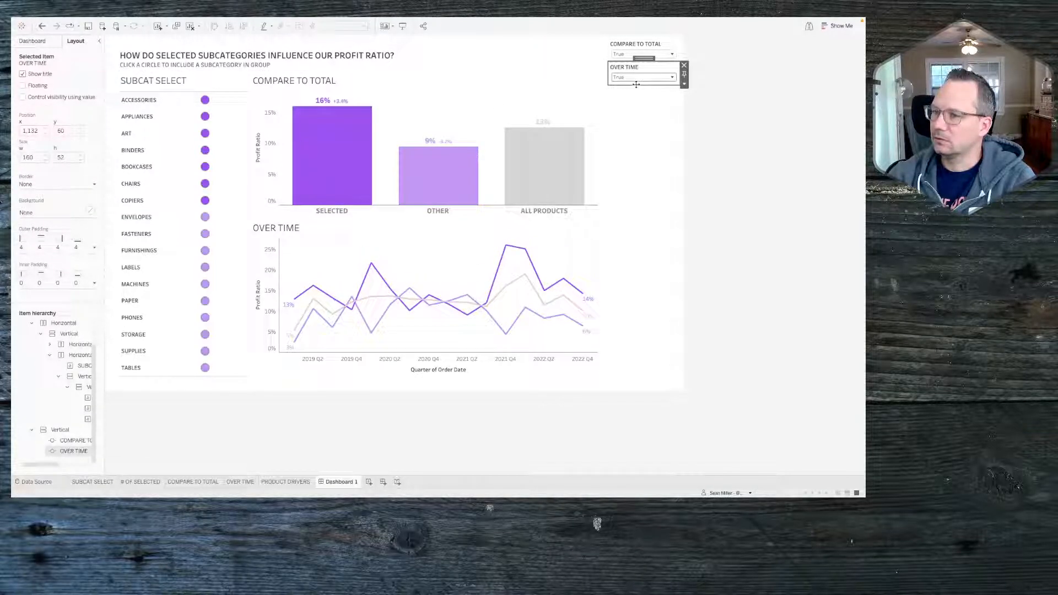
click(628, 54)
click(620, 69)
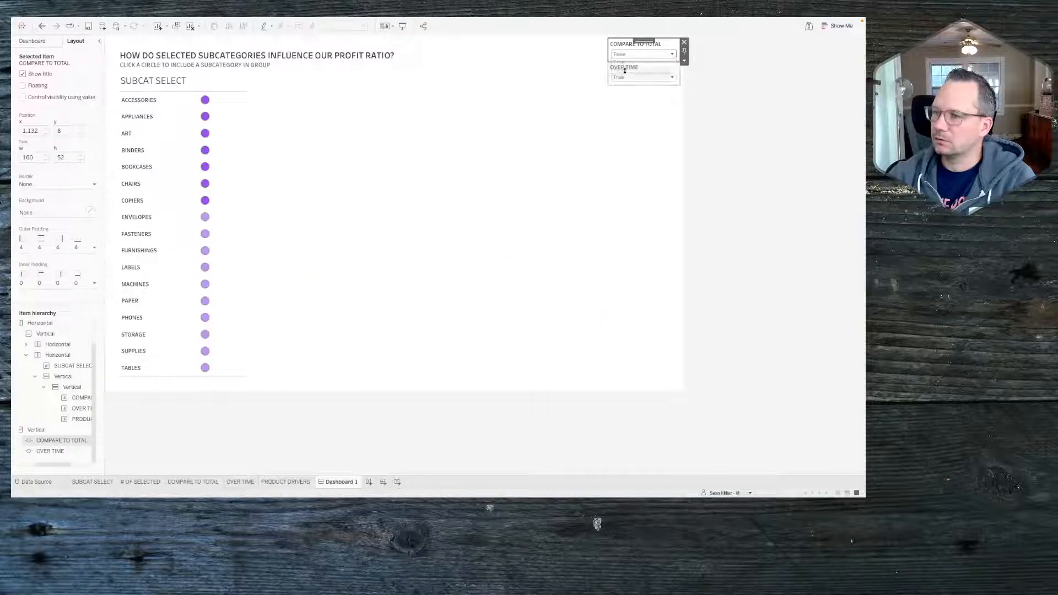
Step: Test the OVER TIME parameter by switching it to False and back to True while COMPARE TO TOTAL is False
click(625, 78)
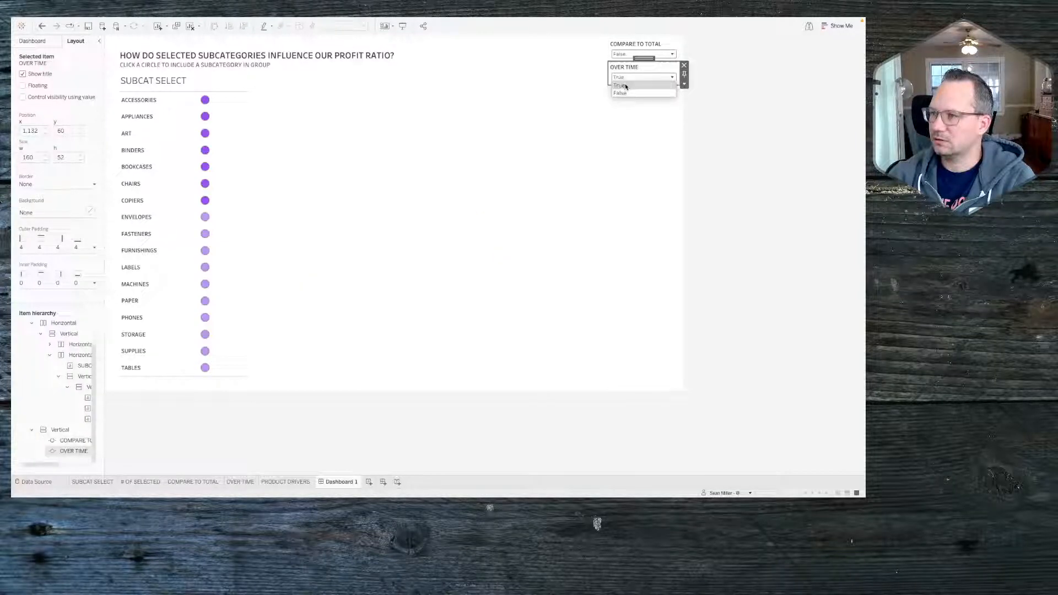
click(624, 84)
click(626, 78)
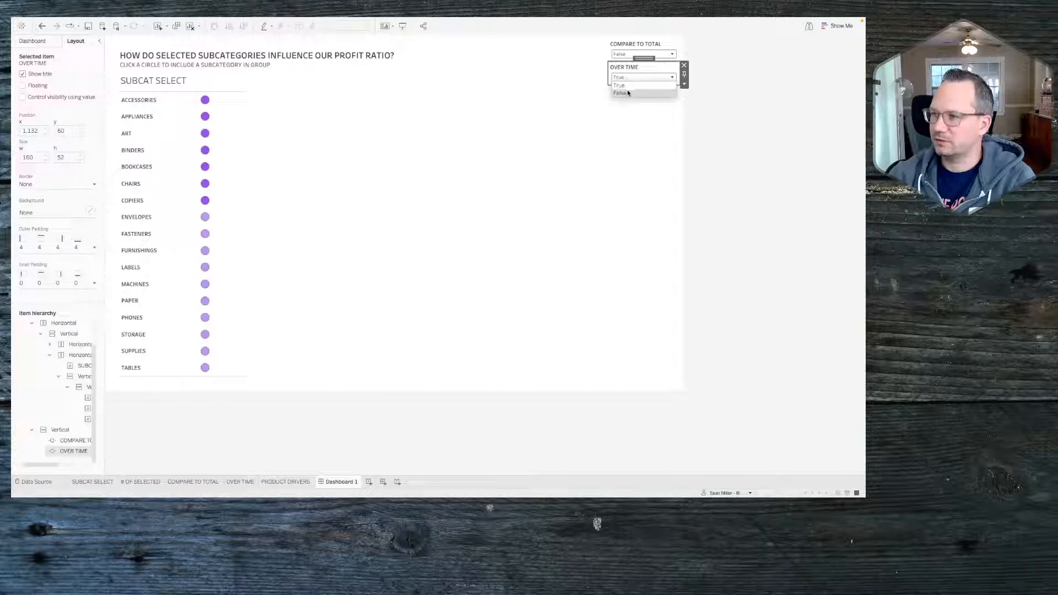
click(627, 90)
click(627, 77)
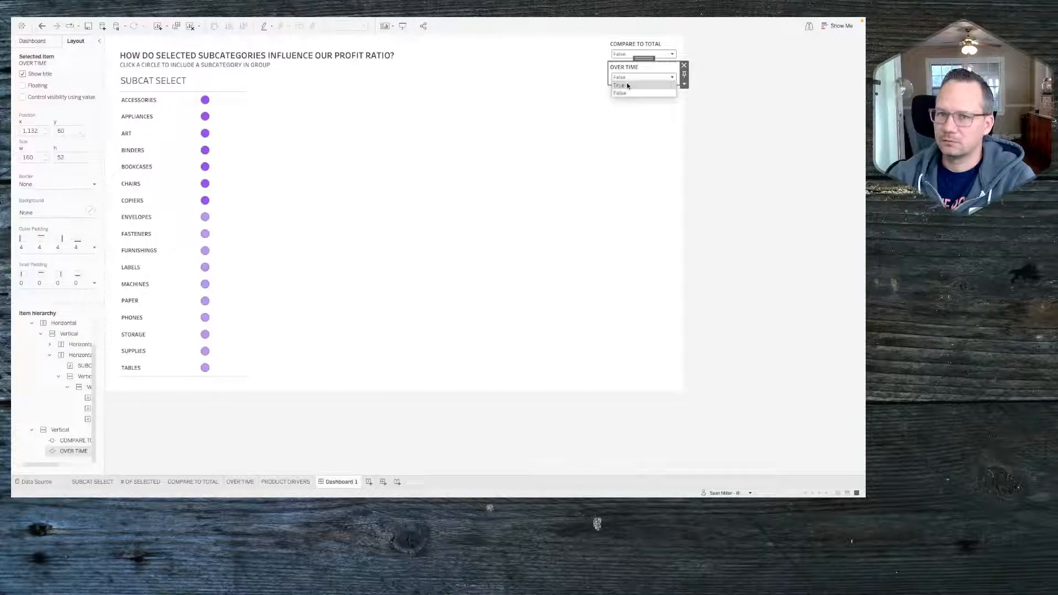
click(626, 85)
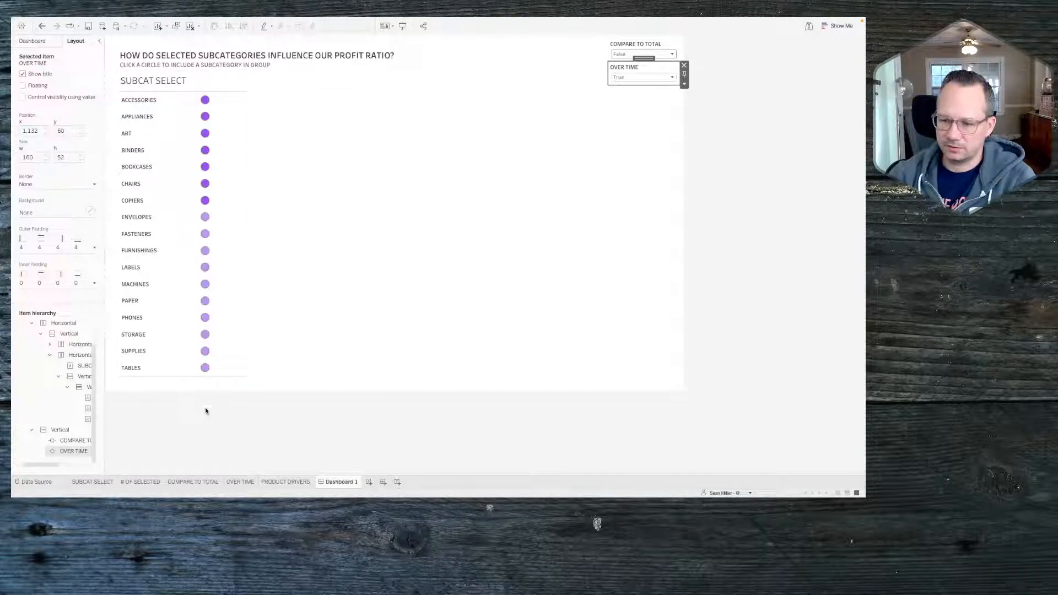
Step: Check which parameter controls the visibility of the OVER TIME view, keeping OVER TIME selected
click(74, 419)
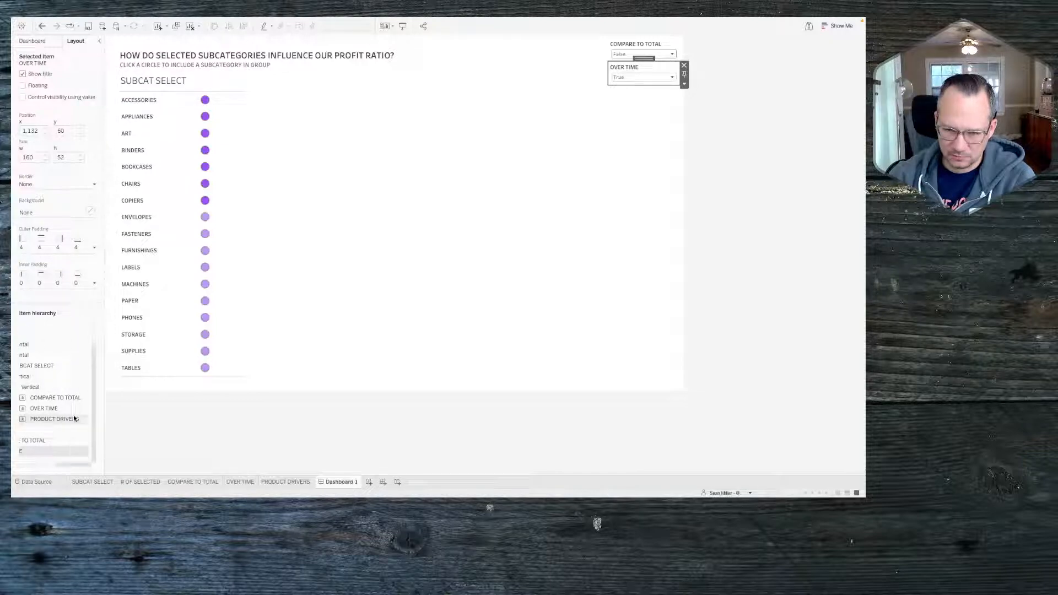
click(67, 409)
click(62, 107)
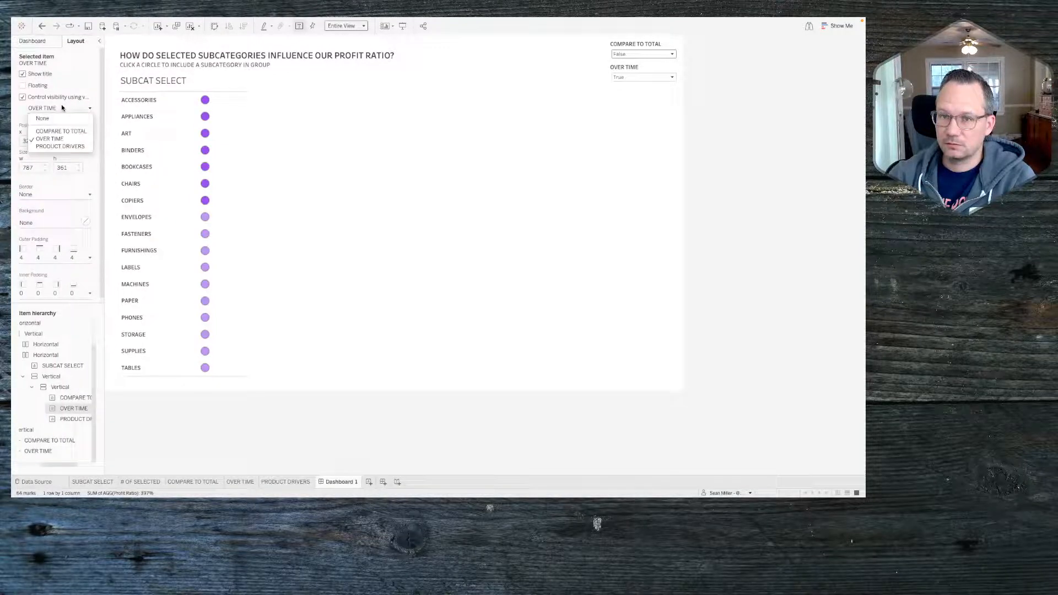
click(53, 139)
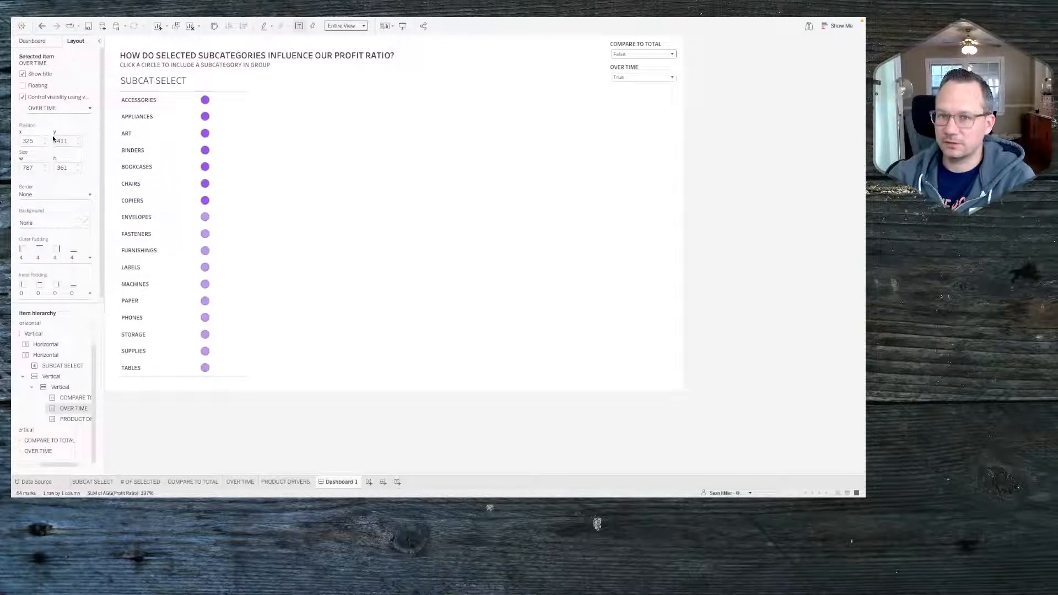
Step: Retest the OVER TIME view's visibility by setting the OVER TIME parameter to False and back to True
click(625, 77)
click(628, 77)
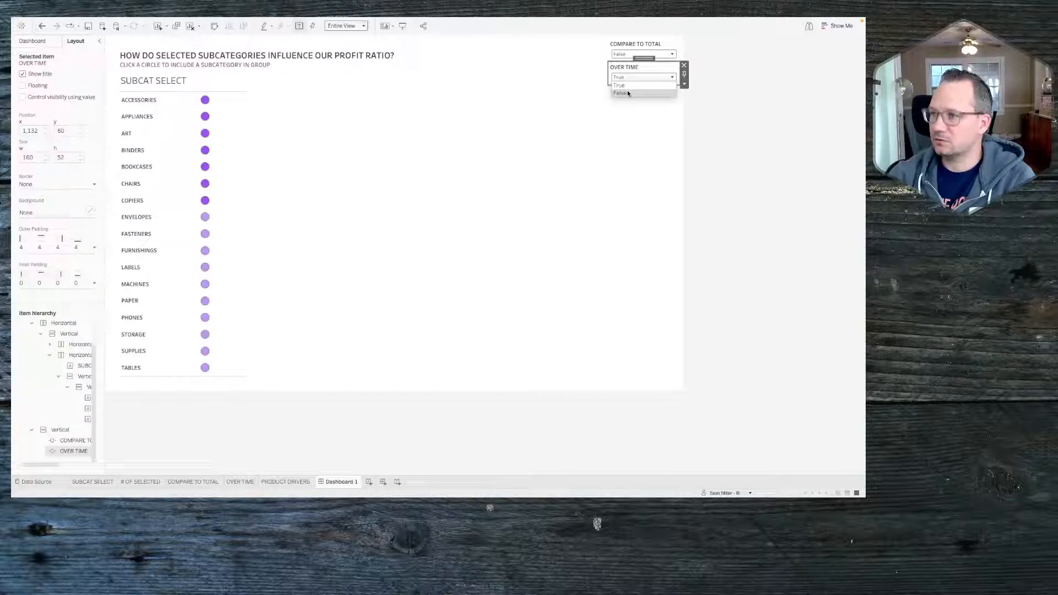
click(627, 90)
click(629, 78)
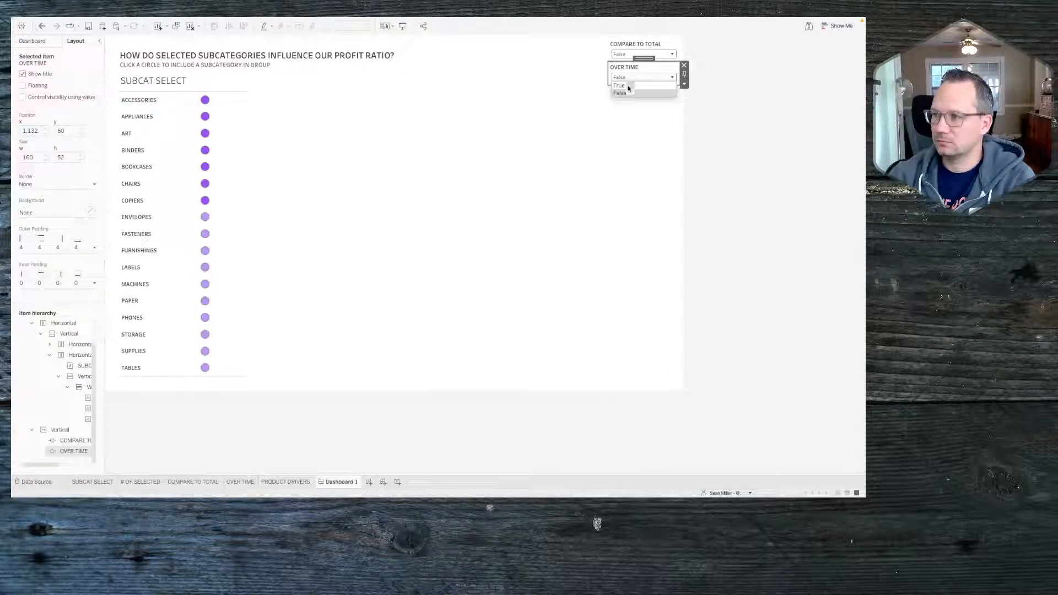
click(628, 86)
Step: Test both parameters together: COMPARE TO TOTAL True with OVER TIME True and False, ending with COMPARE TO TOTAL False and OVER TIME True
click(633, 53)
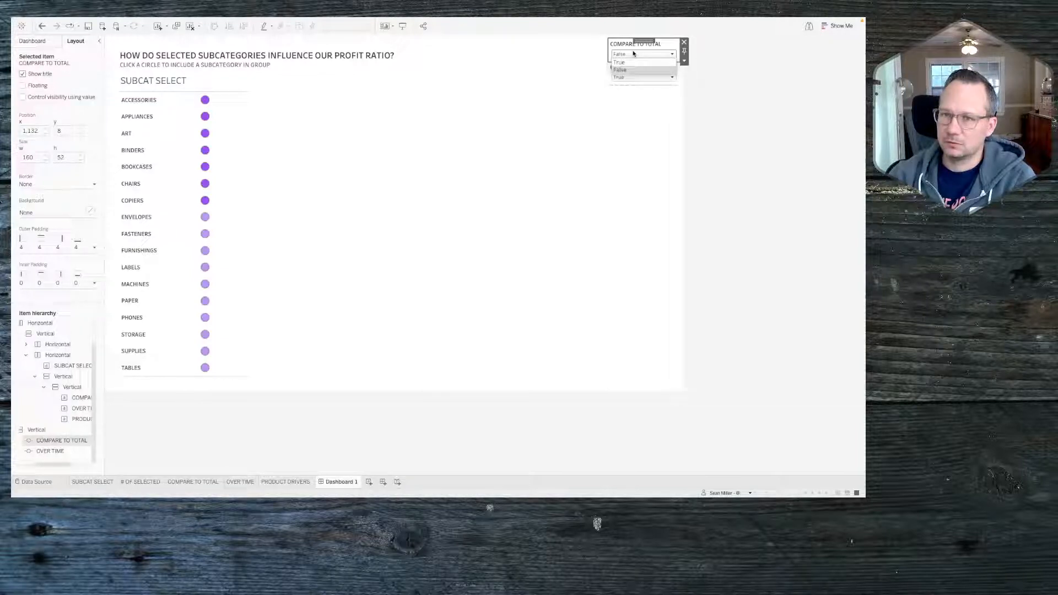
click(628, 62)
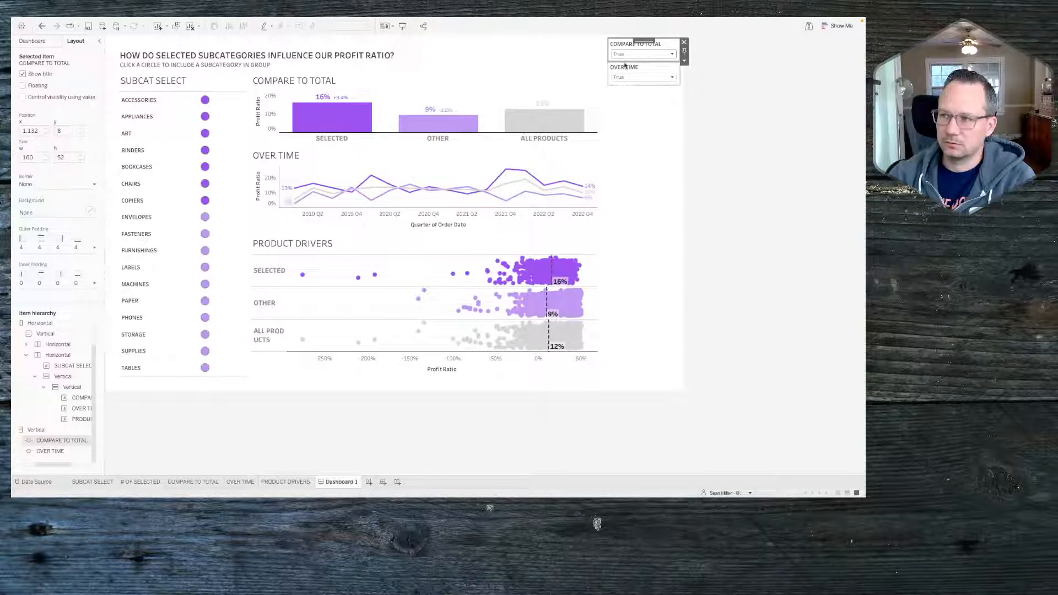
click(625, 78)
click(624, 94)
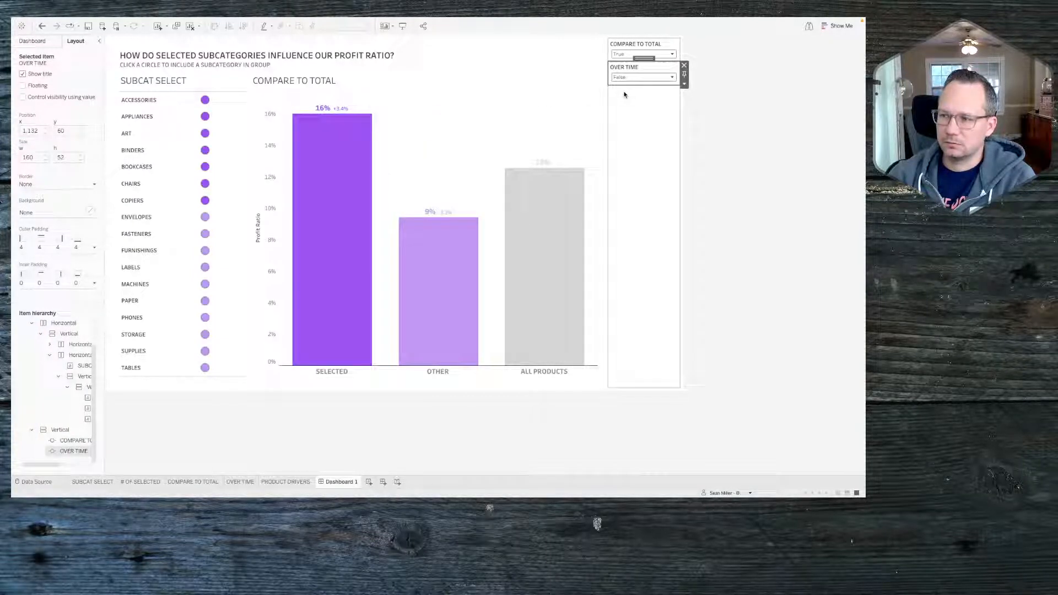
click(633, 54)
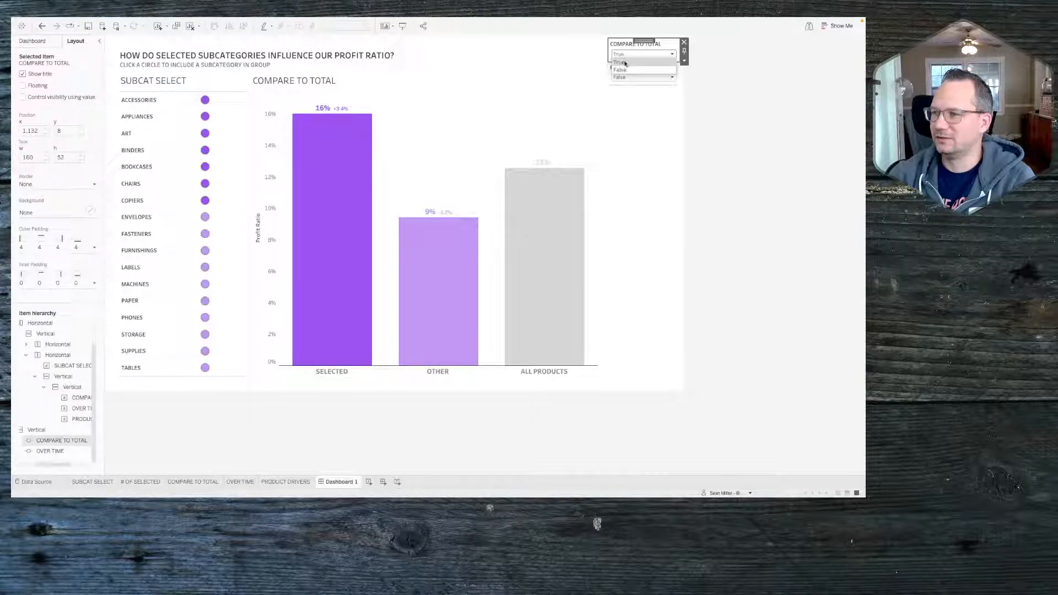
click(624, 70)
click(625, 77)
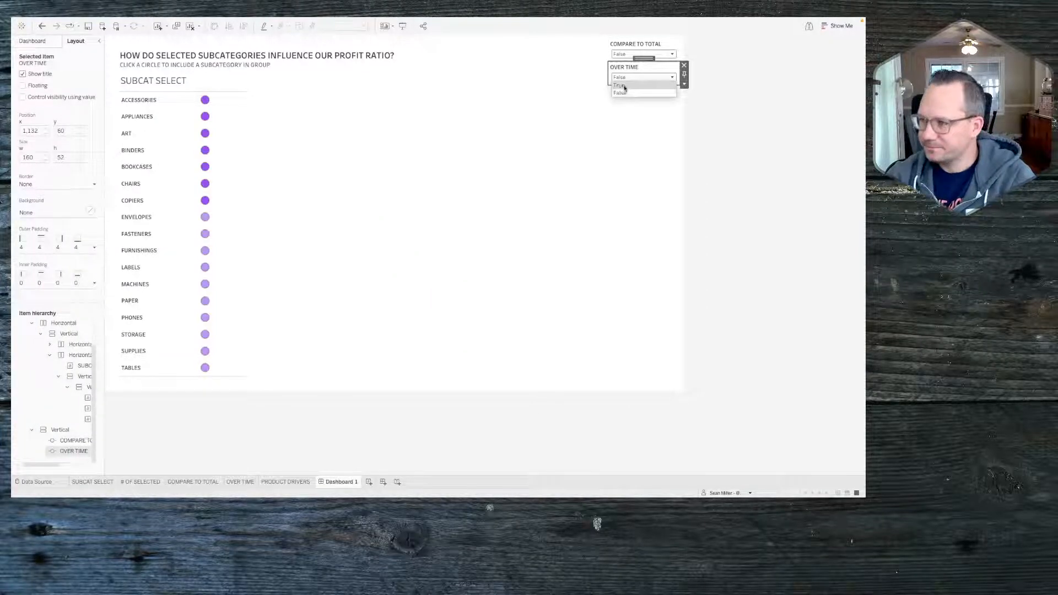
click(624, 86)
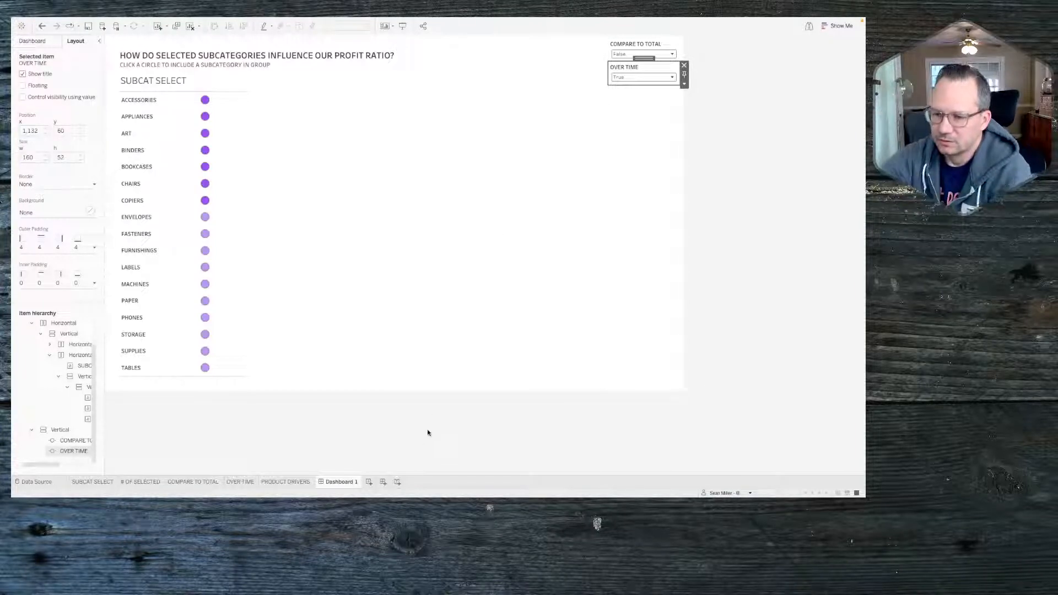
Step: Check which parameter controls the visibility of the PRODUCT DRIVERS view
click(61, 430)
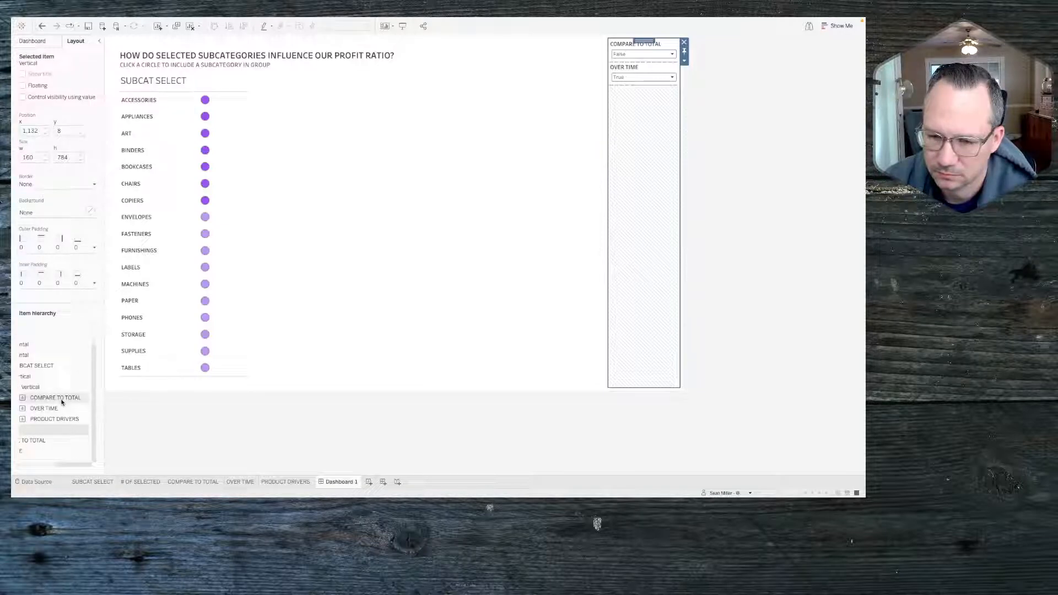
click(48, 419)
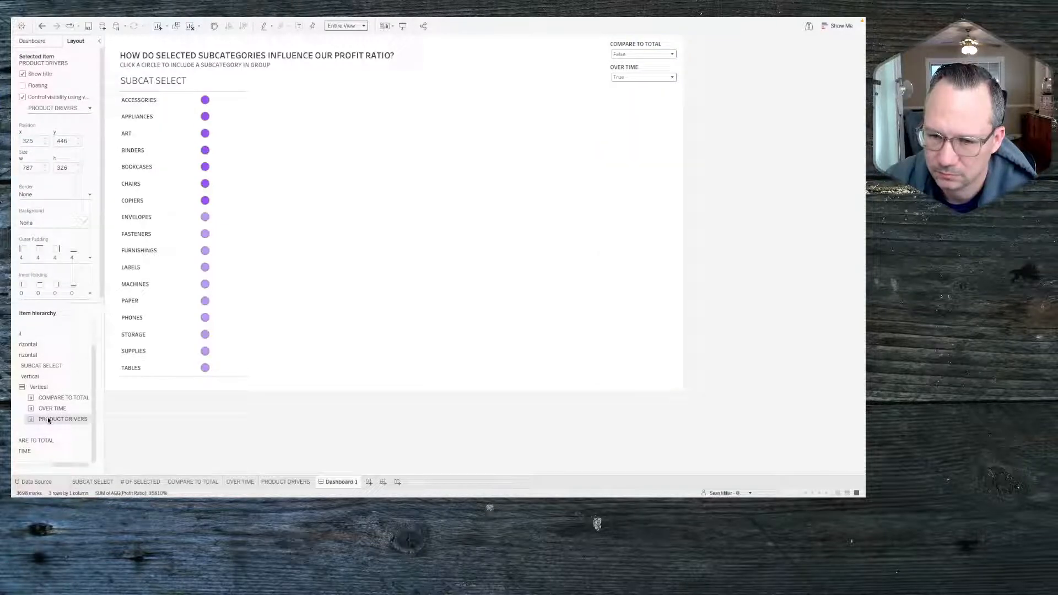
click(213, 437)
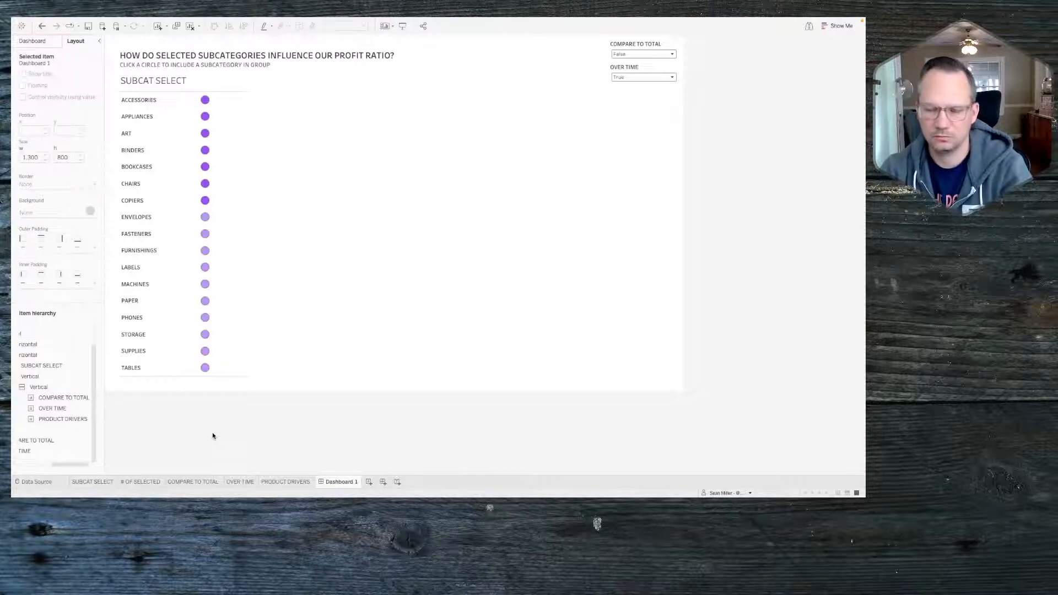
Step: Undo the recent dashboard changes back to the layout where each of the three views sits in its own container
key(super+z)
key(super+z)
key(super+z)
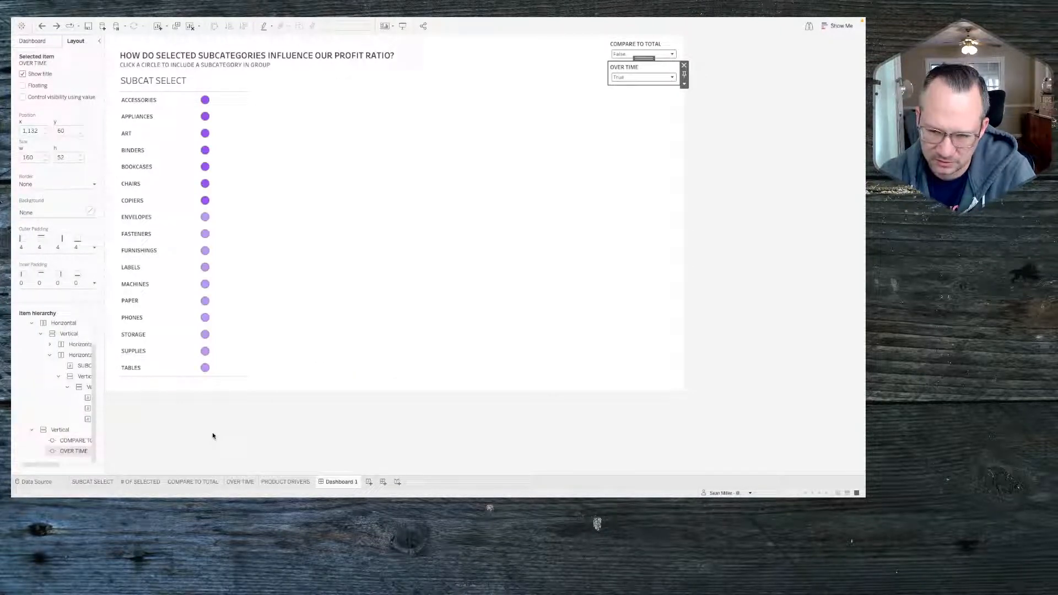
key(super+z)
key(super+z)
key(super+z)
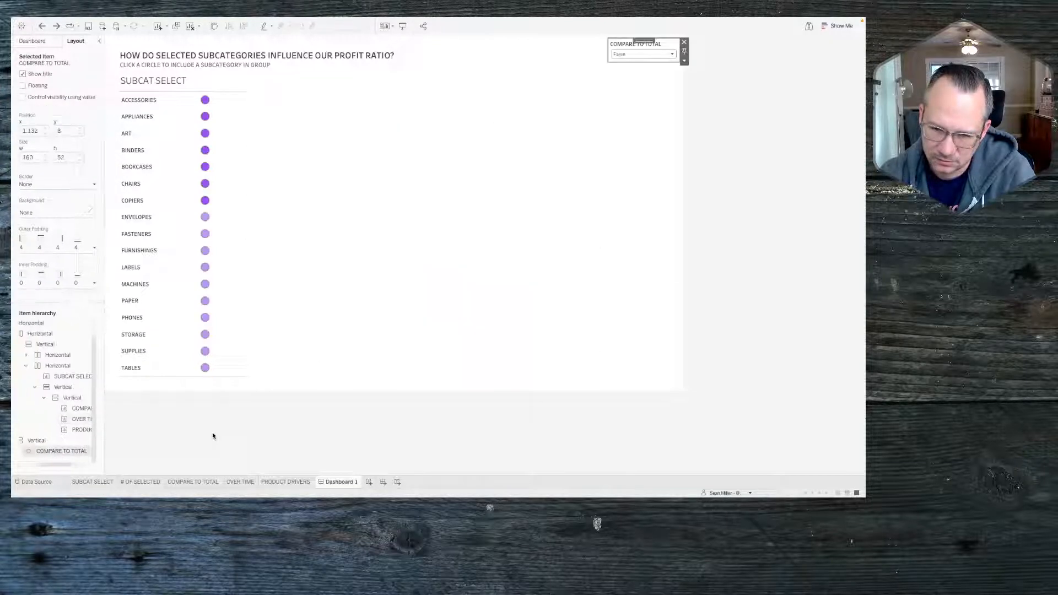
key(super+z)
key(super+z)
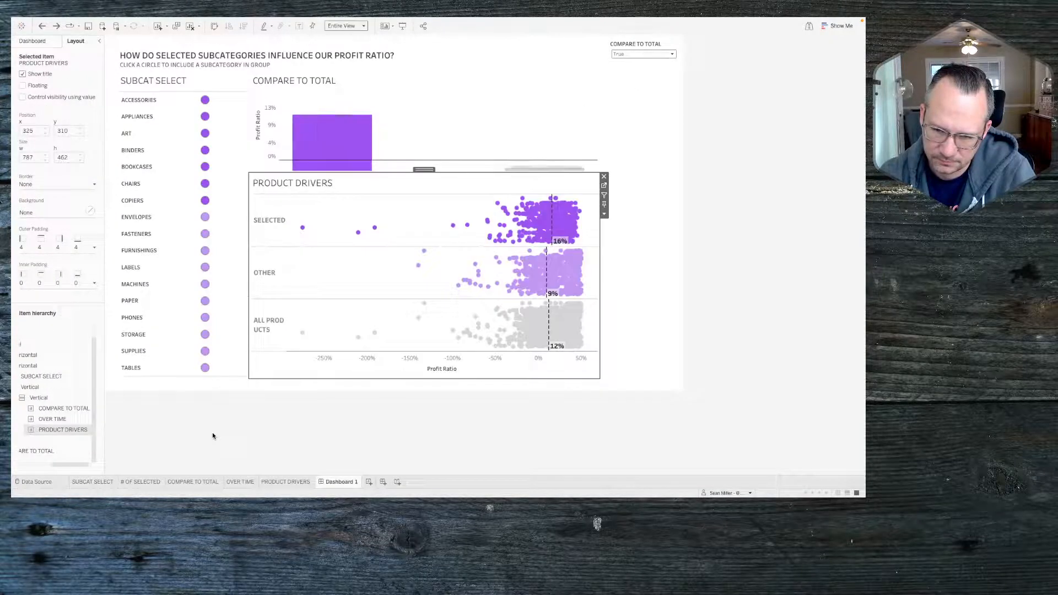
key(super+z)
key(super+z)
key(super+z)
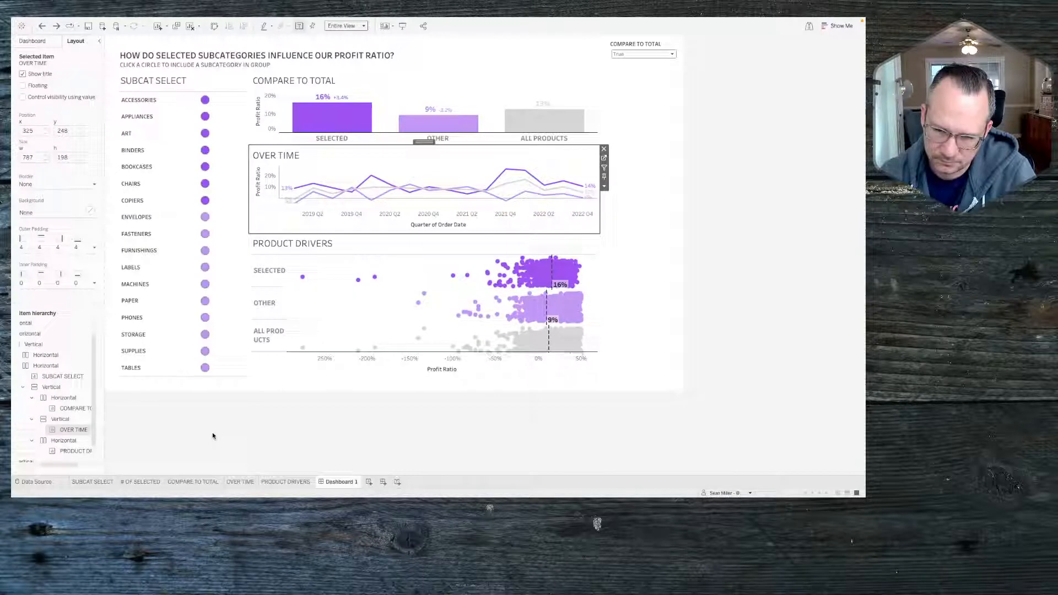
key(super+z)
key(super+z)
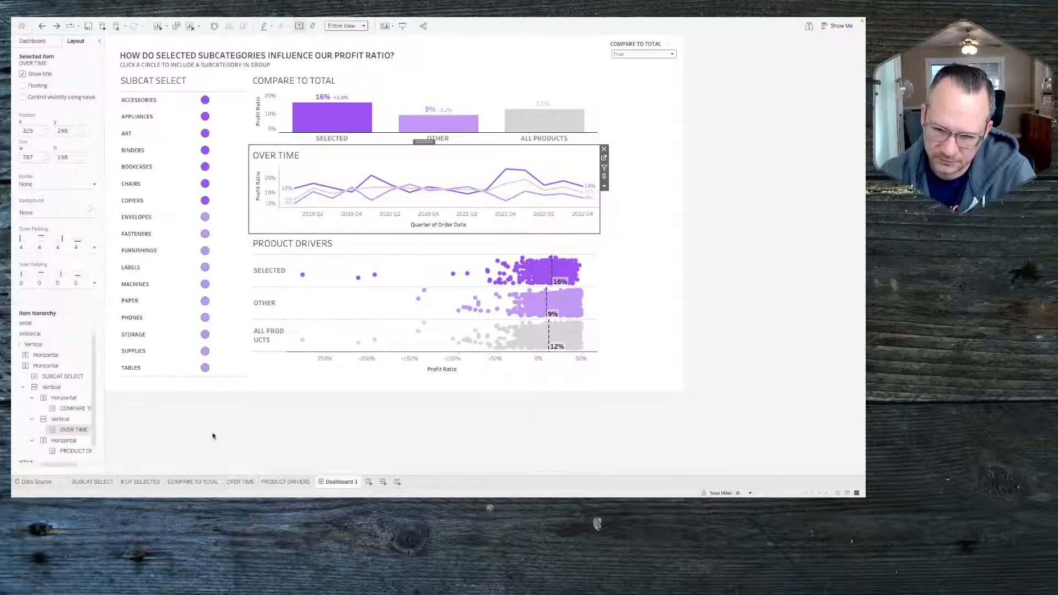
Step: Turn off value-controlled visibility for the COMPARE TO TOTAL view inside its horizontal container
click(67, 387)
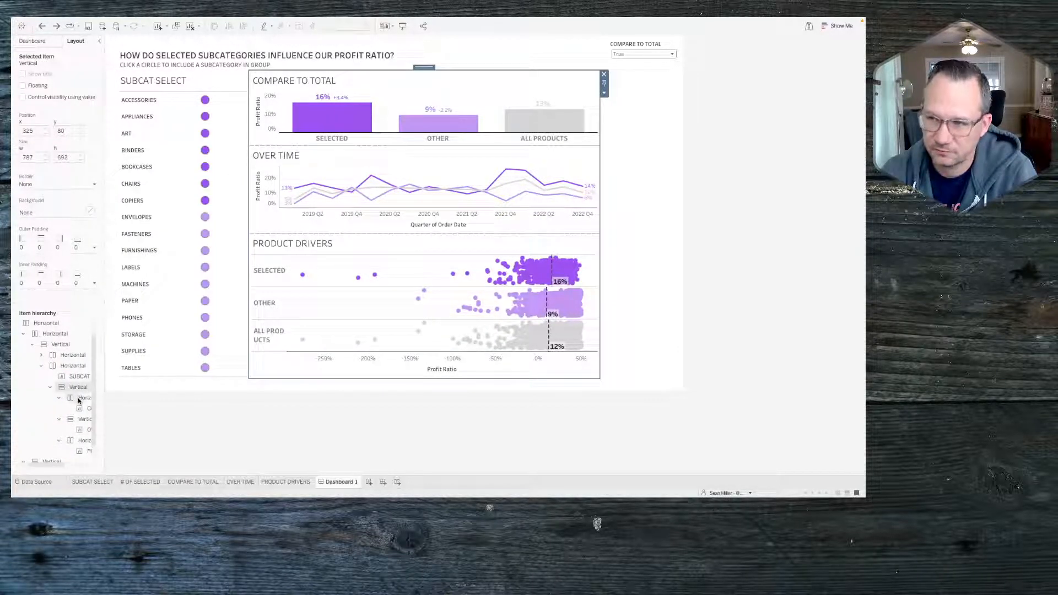
click(78, 398)
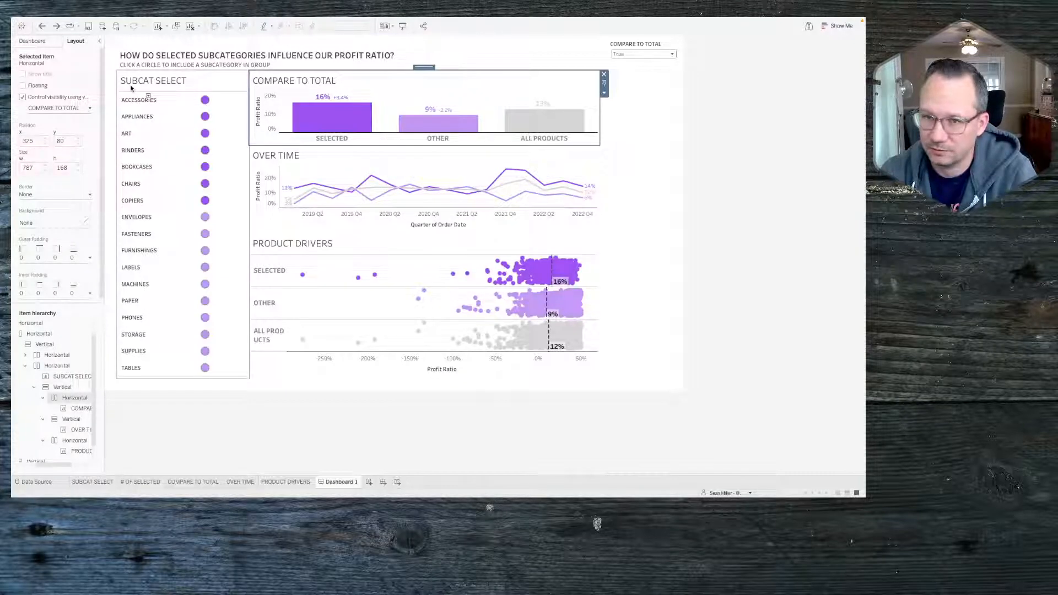
click(70, 410)
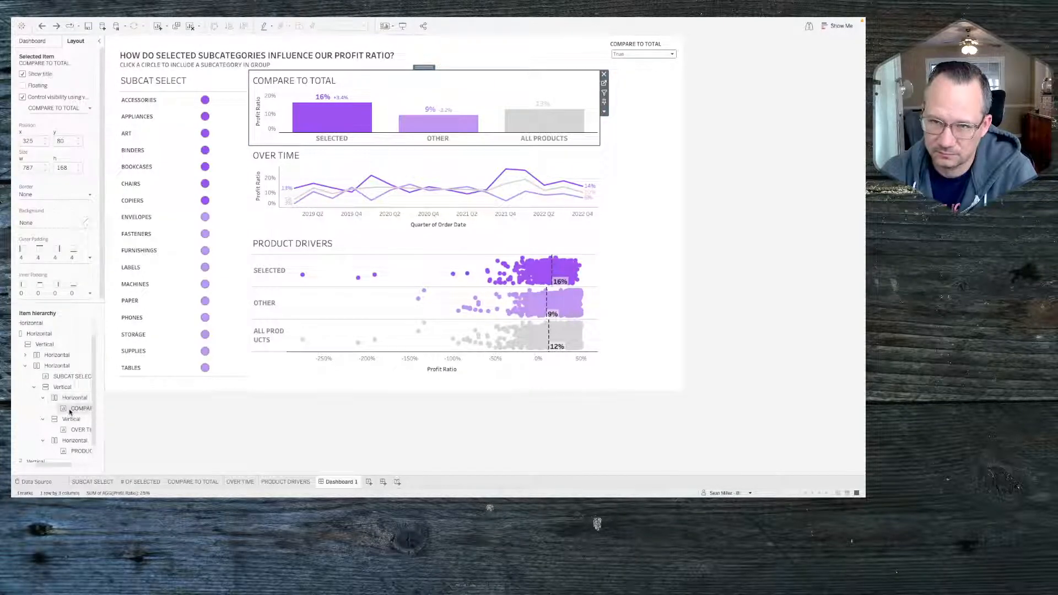
click(52, 97)
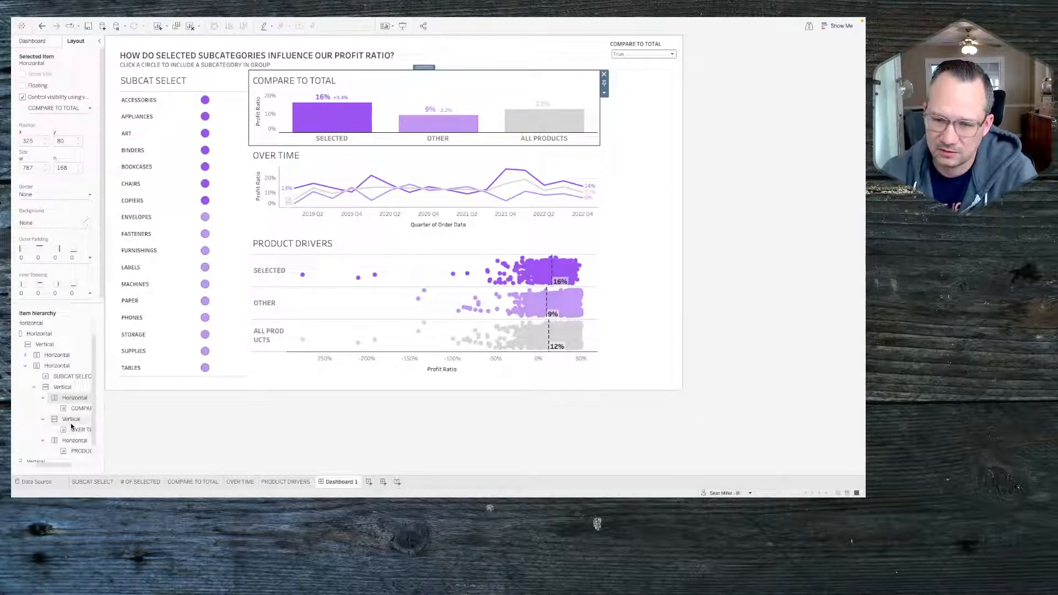
Step: Control the visibility of the vertical container holding OVER TIME with the OVER TIME parameter
click(71, 419)
click(23, 97)
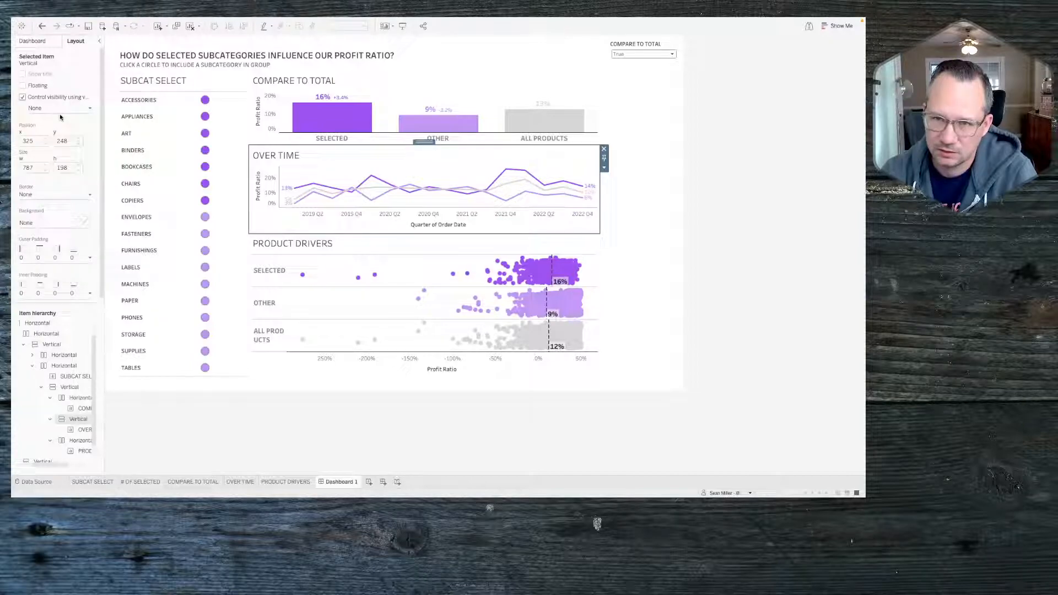
click(59, 109)
click(72, 135)
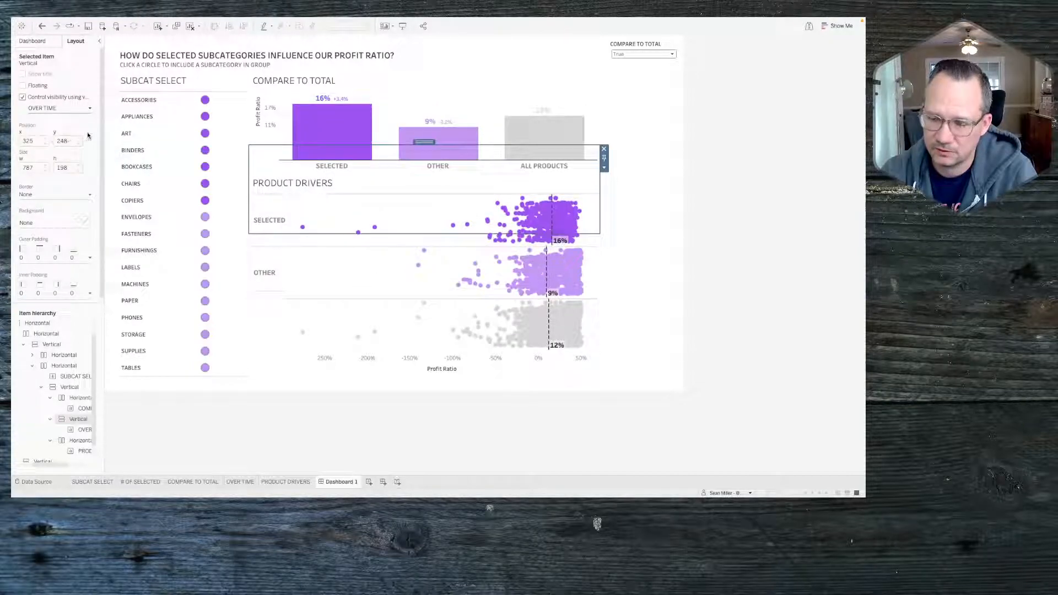
Step: Control the visibility of the horizontal container holding PRODUCT DRIVERS with the PRODUCT DRIVERS parameter
click(82, 440)
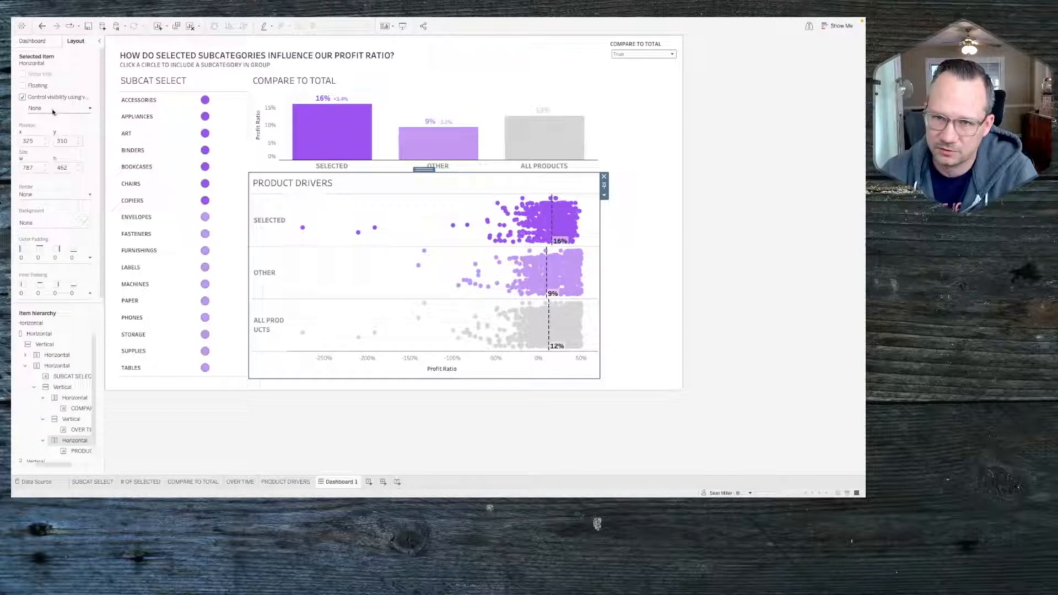
click(56, 108)
click(55, 143)
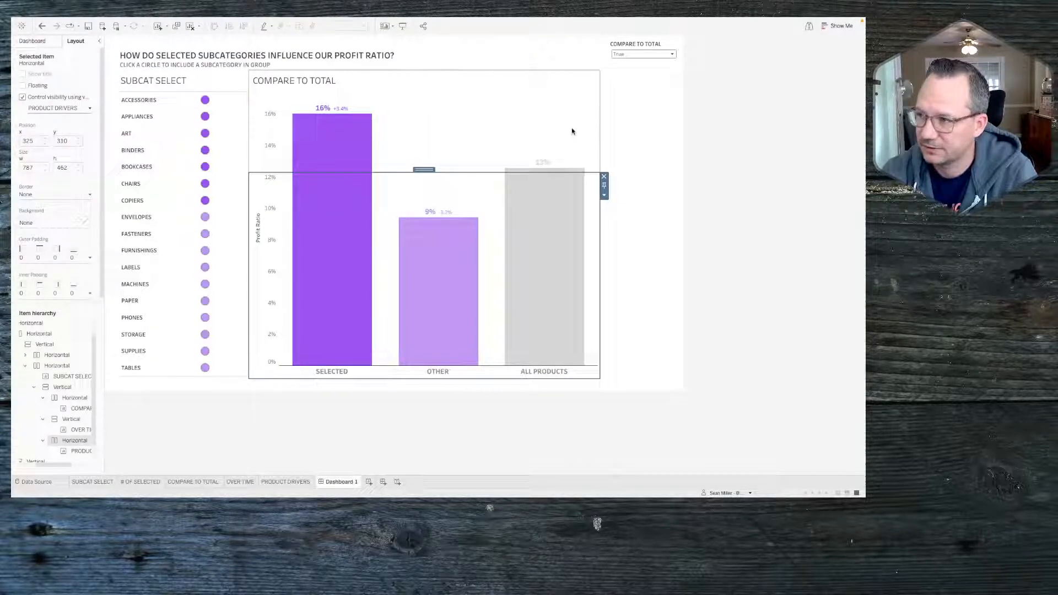
Step: Add the OVER TIME and PRODUCT DRIVERS parameter controls to the dashboard from the COMPARE TO TOTAL view
click(574, 127)
click(604, 113)
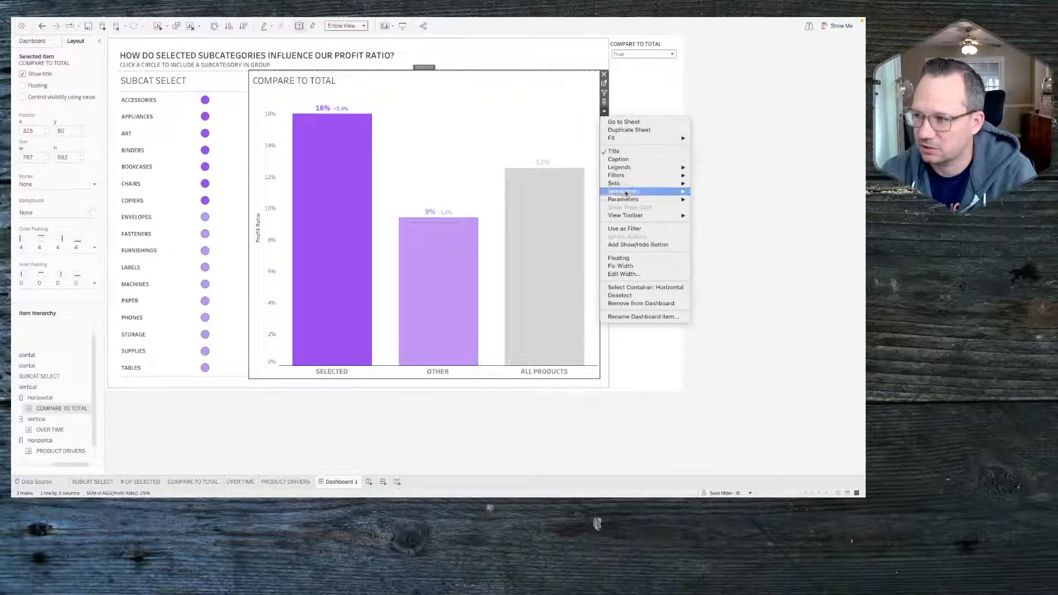
mouse_move(642, 199)
click(727, 208)
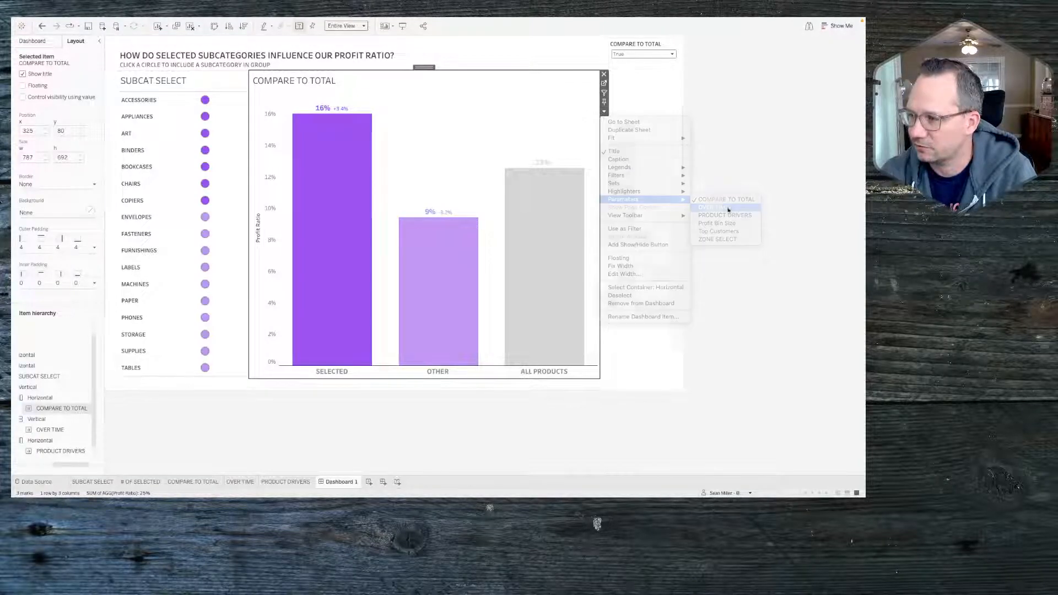
click(604, 112)
mouse_move(629, 177)
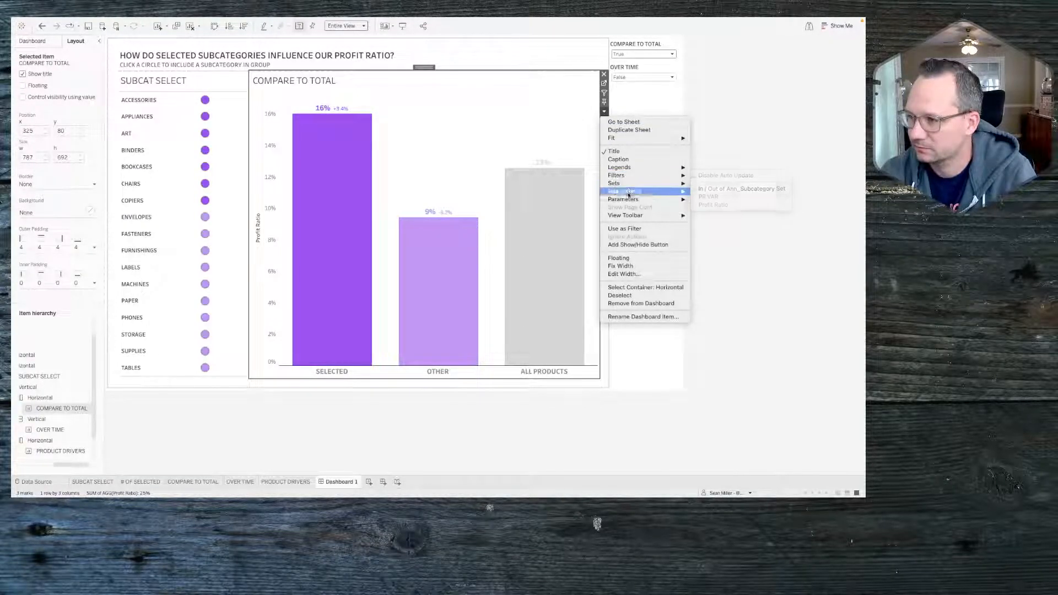
mouse_move(628, 199)
click(721, 216)
click(722, 137)
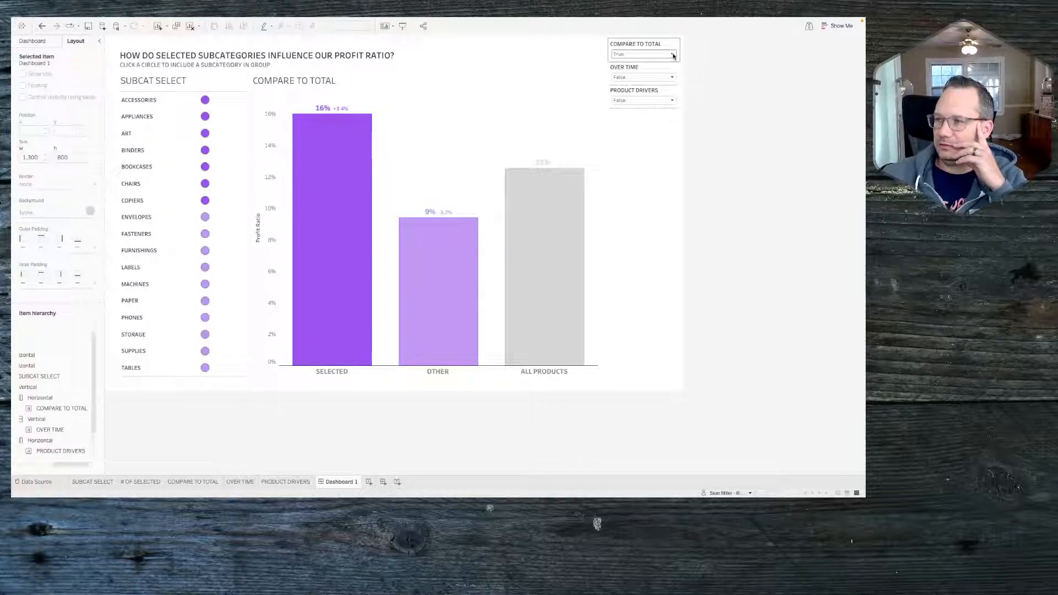
Step: Set the OVER TIME parameter to True and the COMPARE TO TOTAL parameter to False on the dashboard
click(672, 78)
click(670, 86)
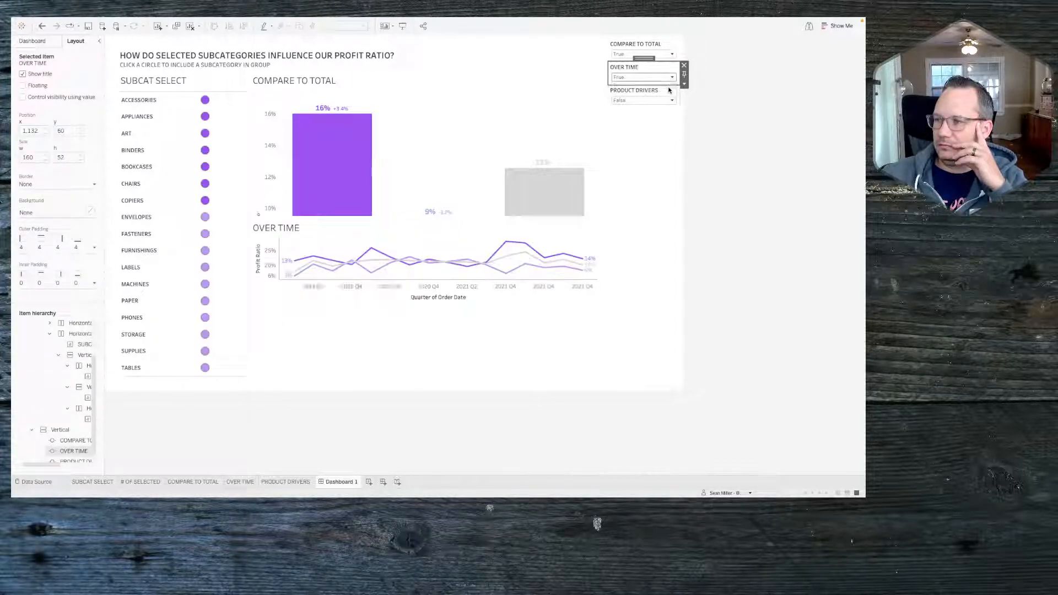
click(672, 54)
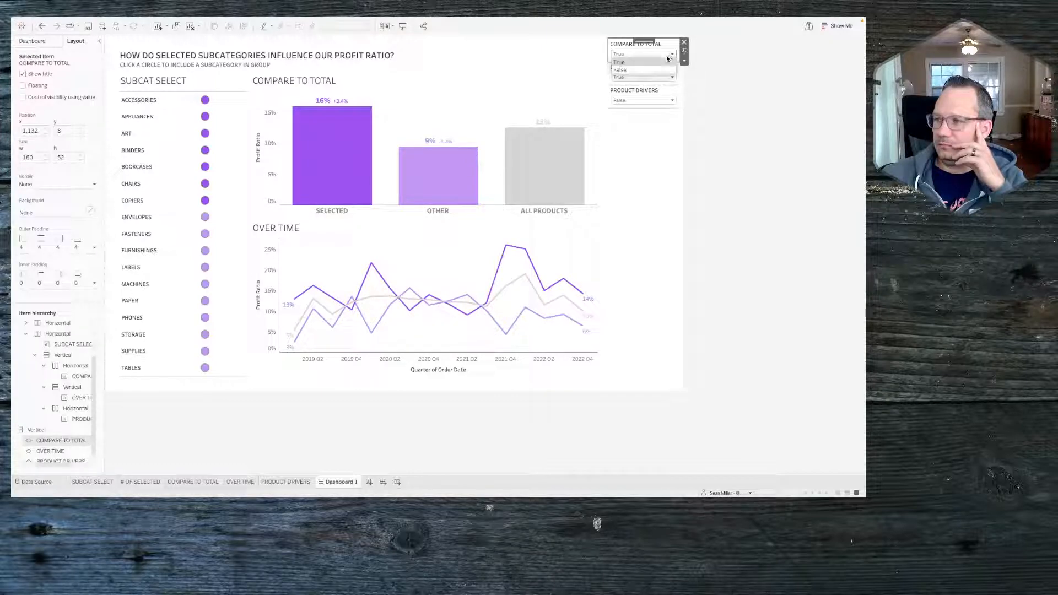
click(653, 70)
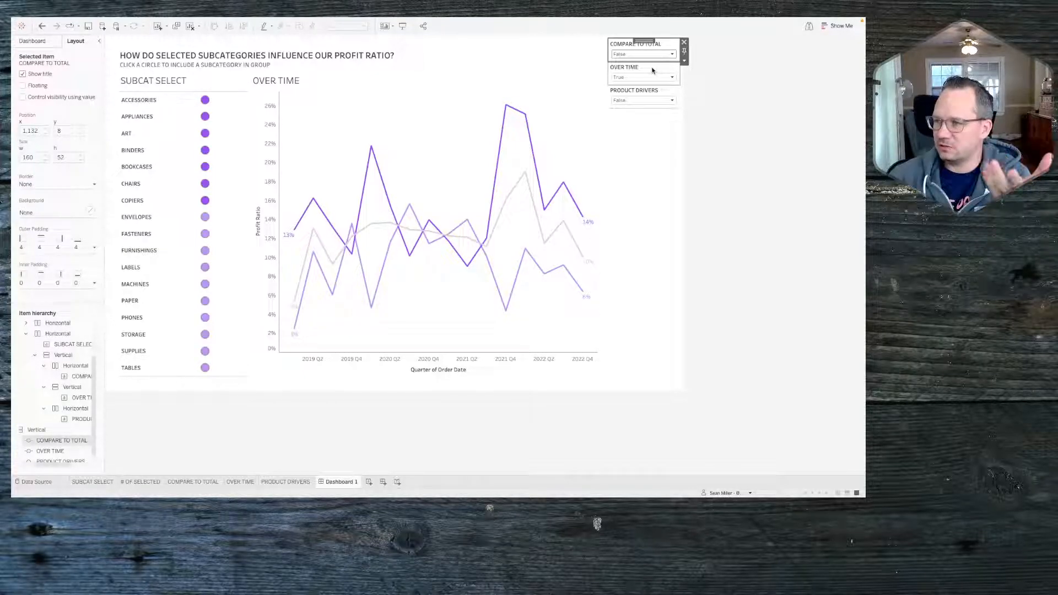
Step: Set the PRODUCT DRIVERS and COMPARE TO TOTAL parameters to True on the dashboard
click(641, 100)
click(640, 117)
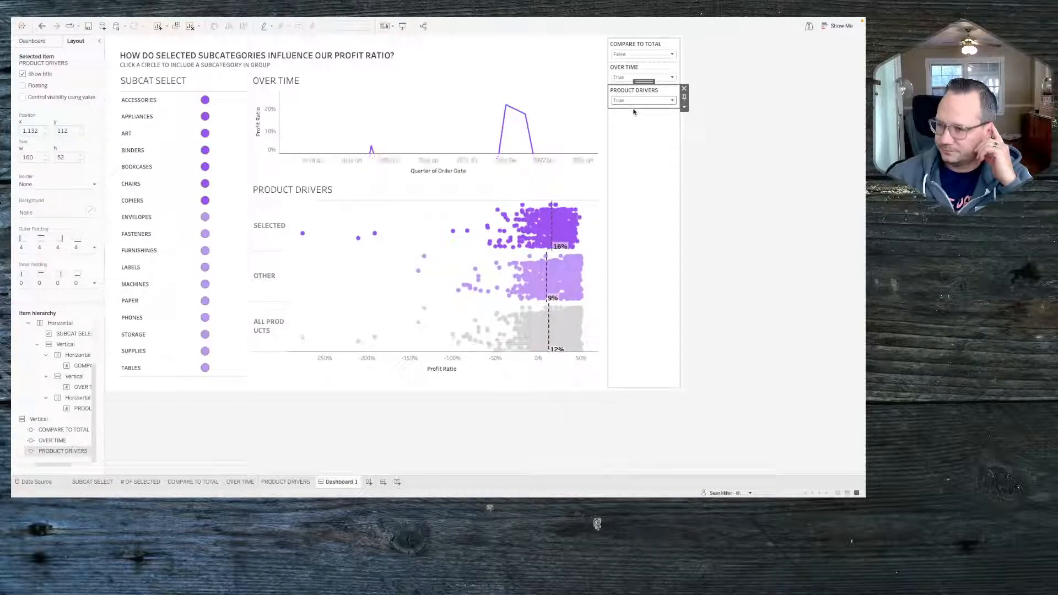
click(637, 54)
click(637, 62)
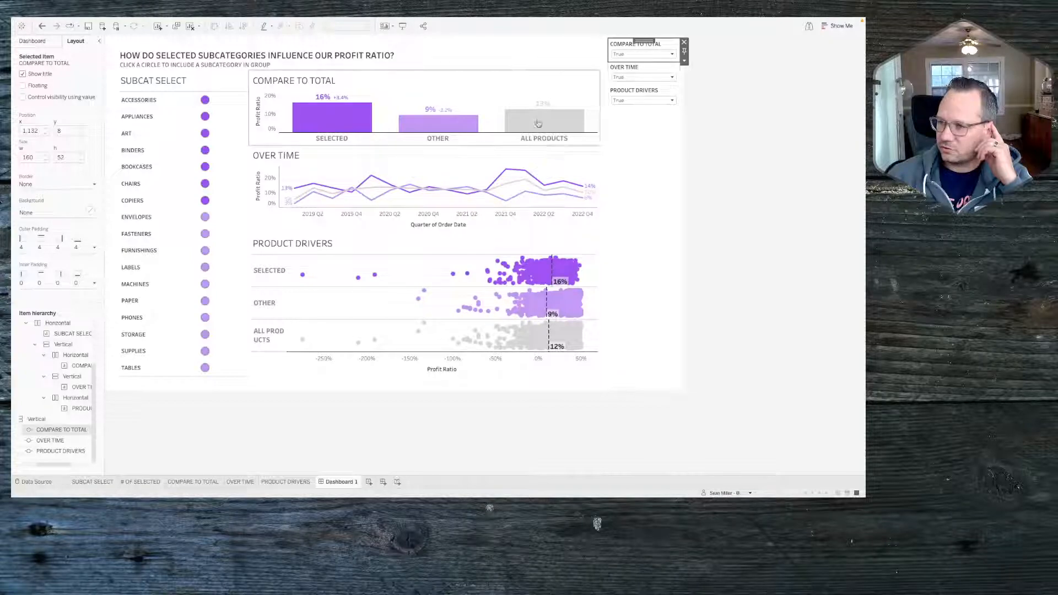
Step: Set the COMPARE TO TOTAL and OVER TIME parameters to False and clear the dashboard selection
click(635, 54)
click(621, 70)
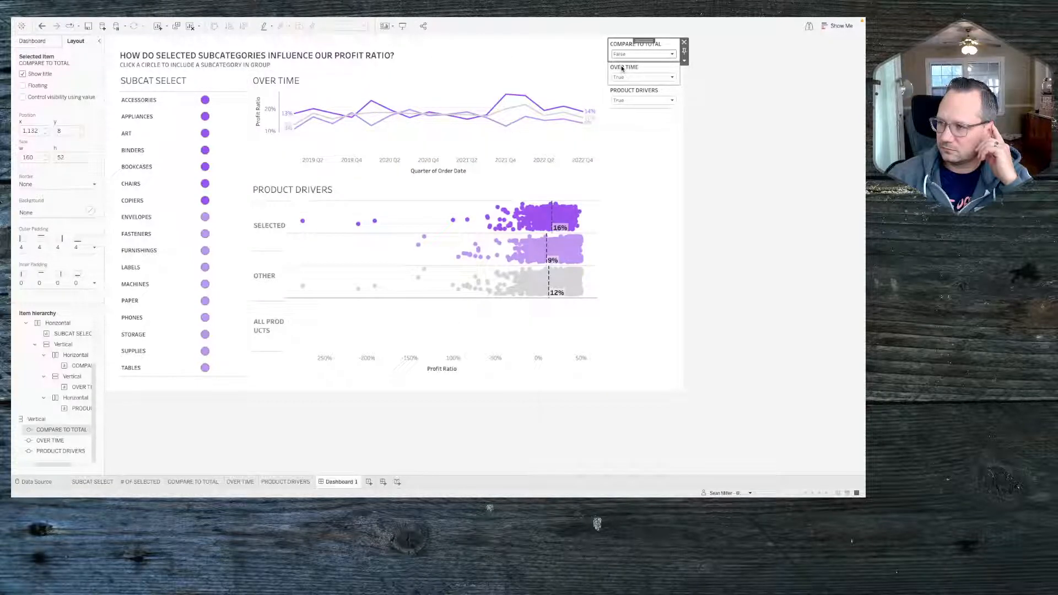
click(624, 77)
click(620, 92)
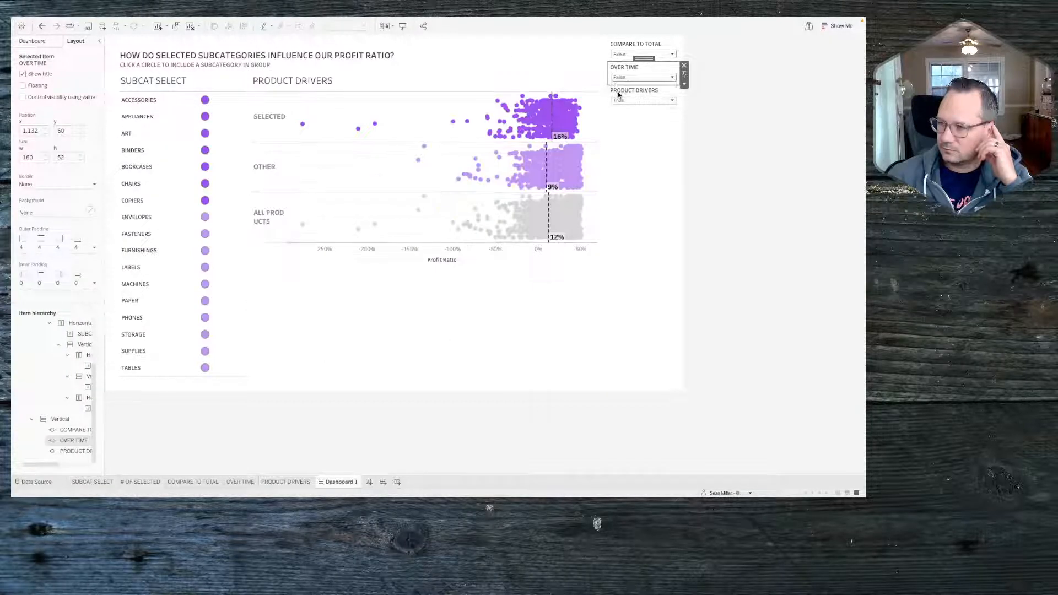
click(643, 161)
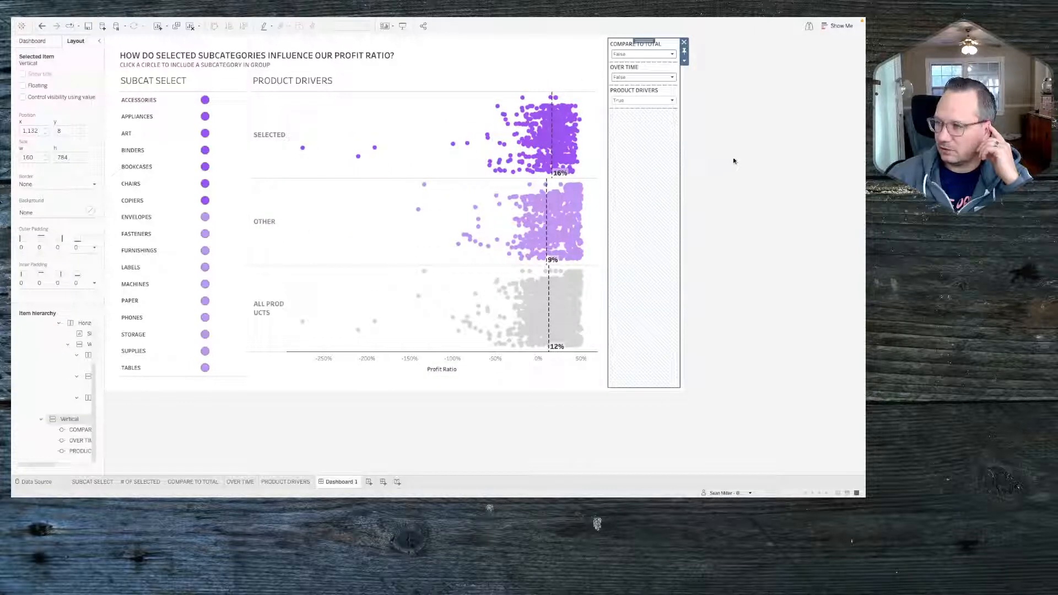
click(737, 160)
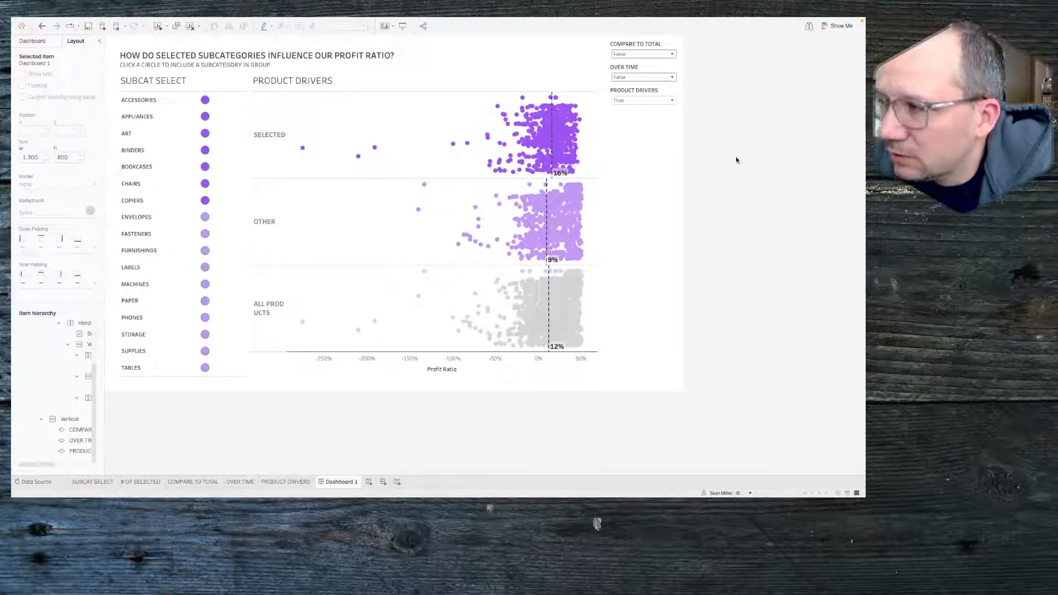
Step: Switch to Chrome and search Google in a new tab for "TABLEAU HELP DYNAMIC ZONE"
key(ctrl+Left)
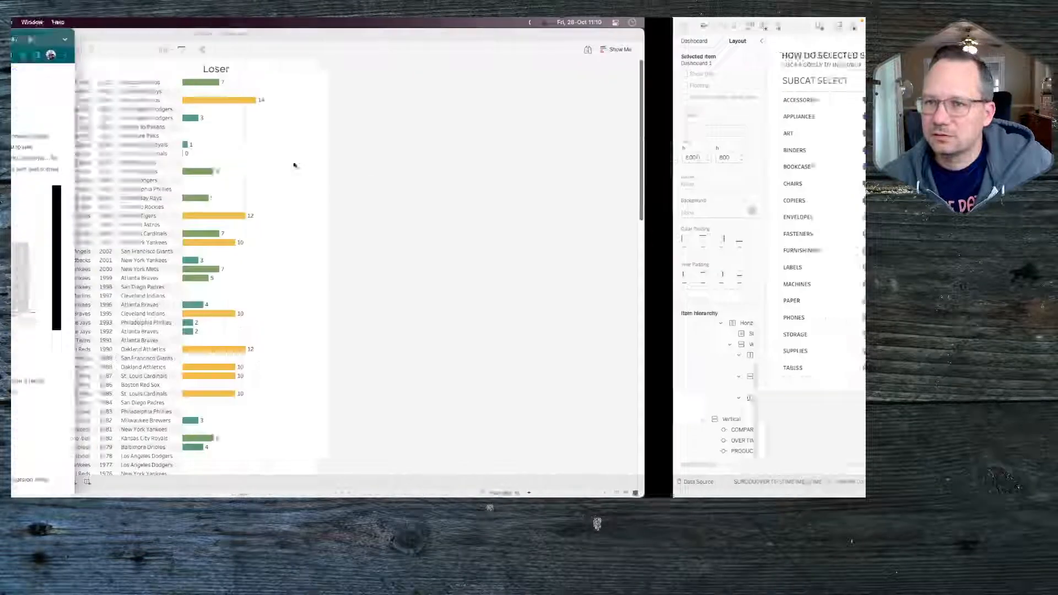
double_click(262, 36)
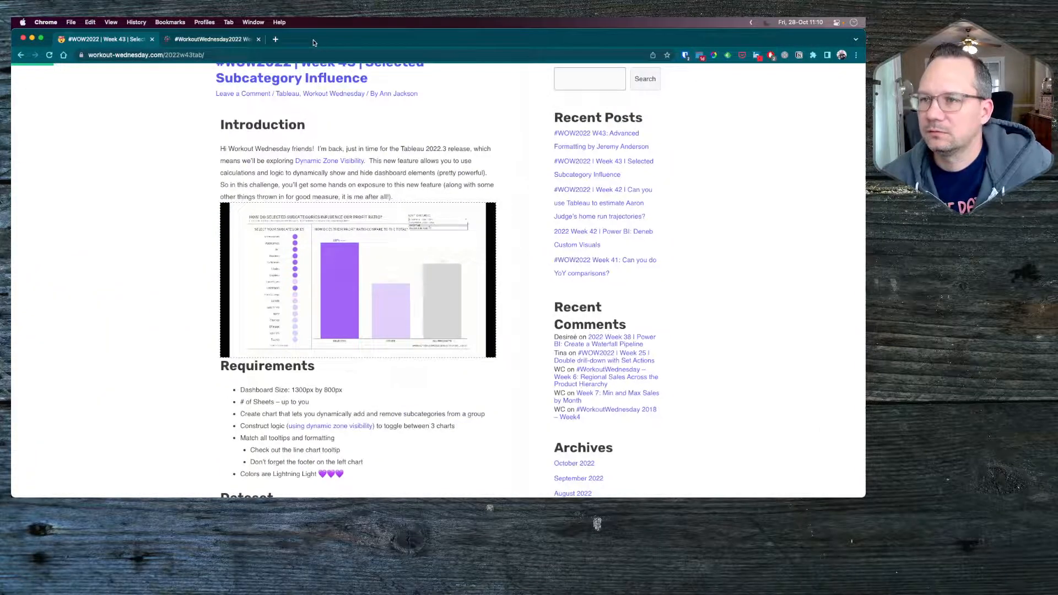
key(super+t)
text(TA)
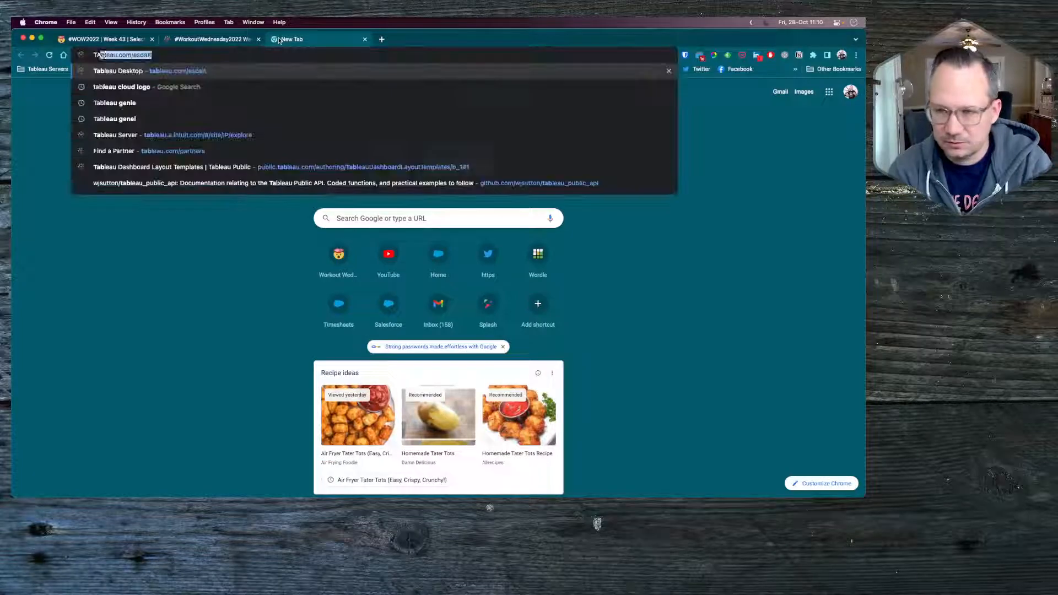
text(BLEAU HELP )
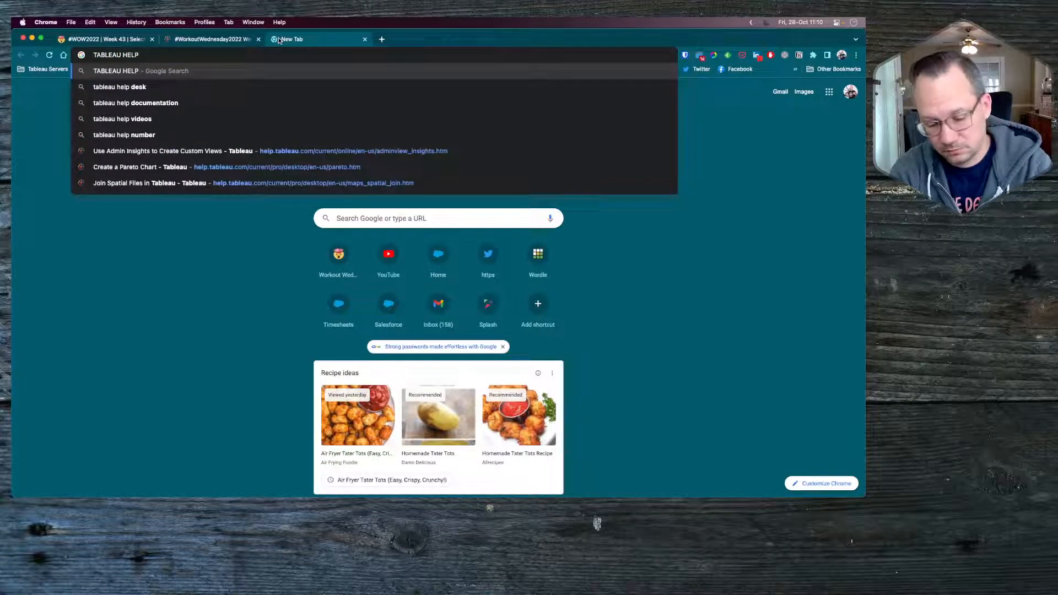
text(DYNAMCI)
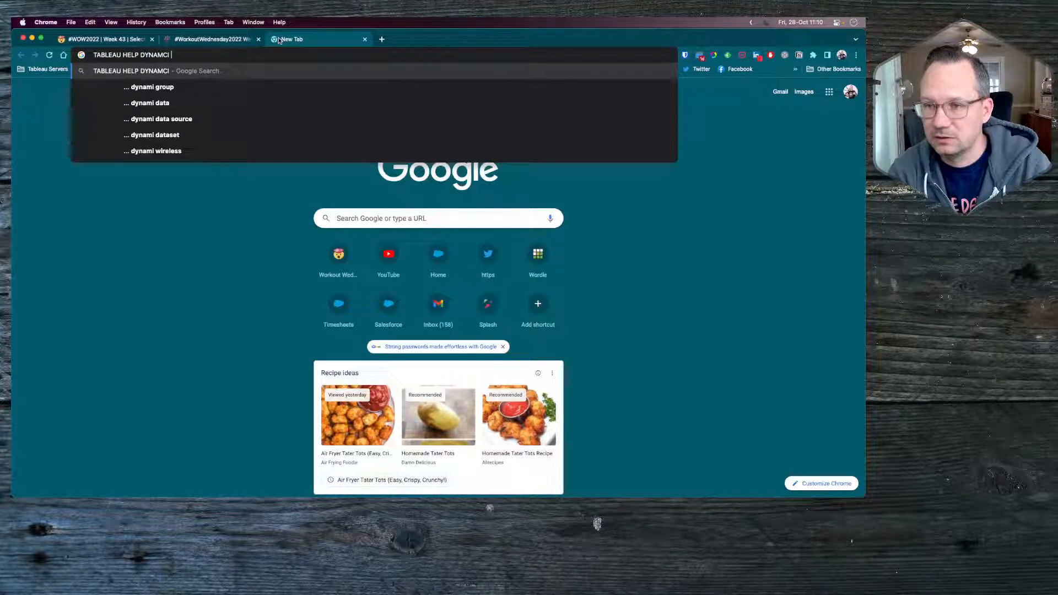
key(BackSpace)
key(BackSpace)
text(IC Z)
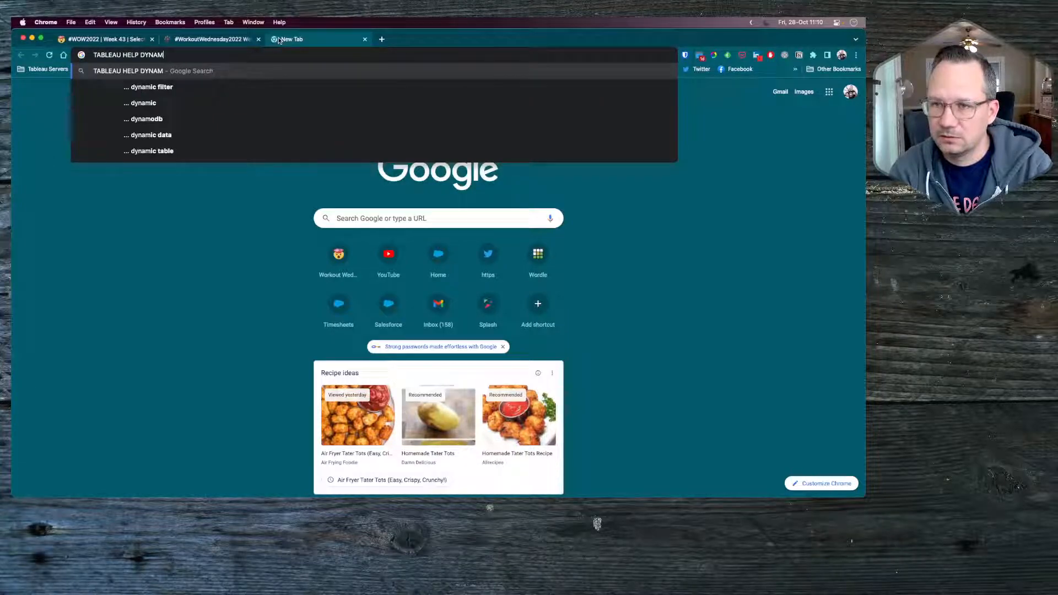
text(ONE)
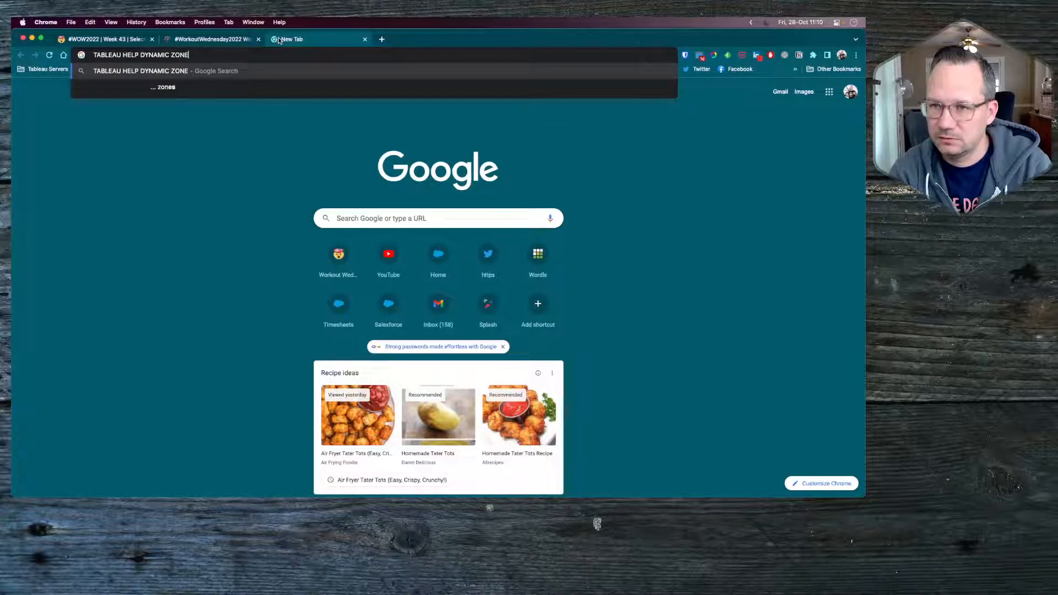
key(Return)
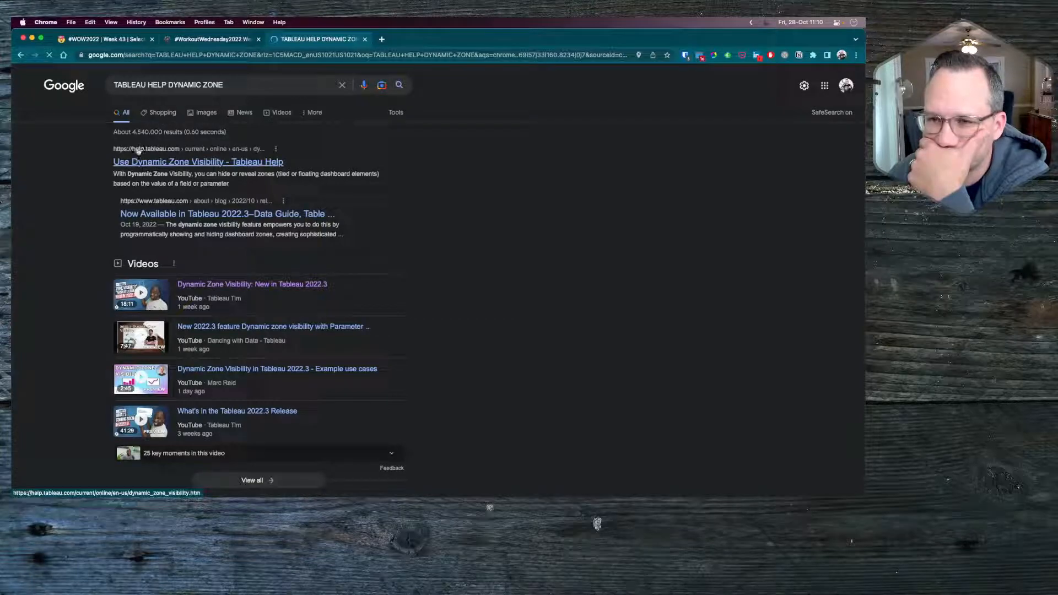
Step: Open the Tableau Help article "Use Dynamic Zone Visibility" and read the requirements under Supported field types
click(135, 162)
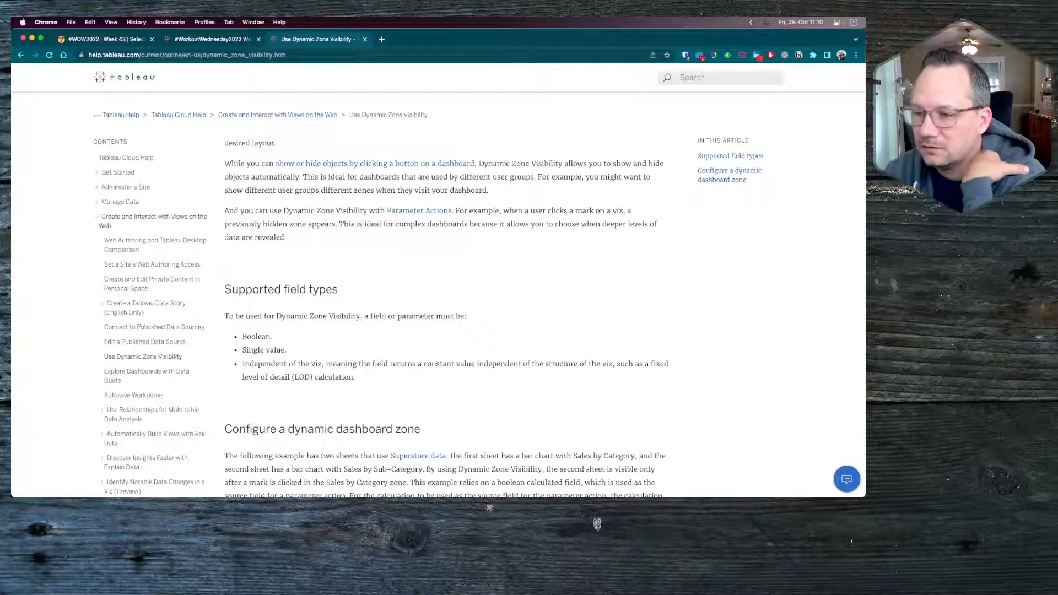
drag(228, 317, 467, 320)
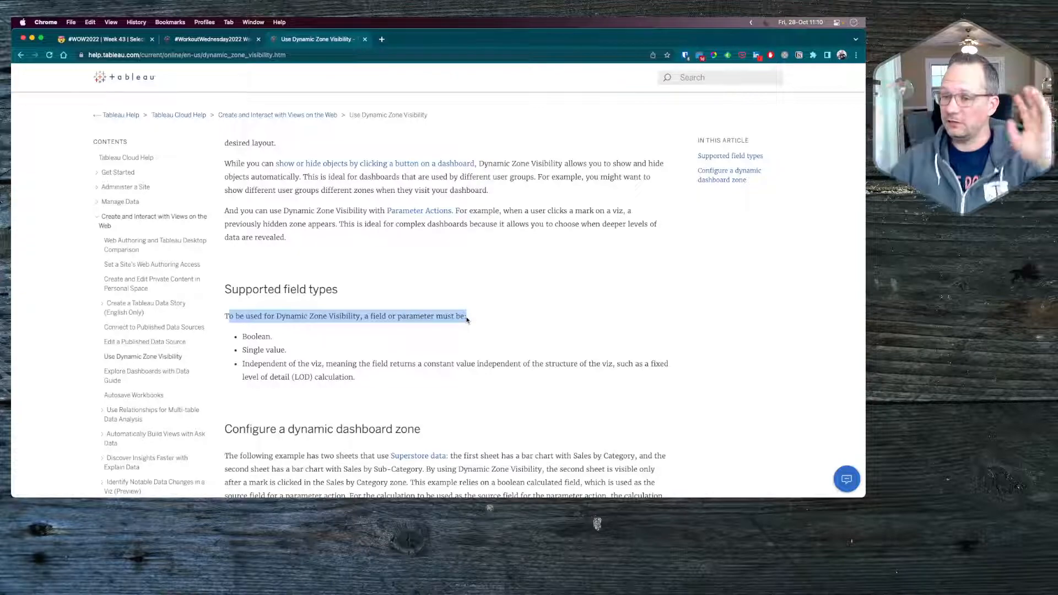
click(262, 337)
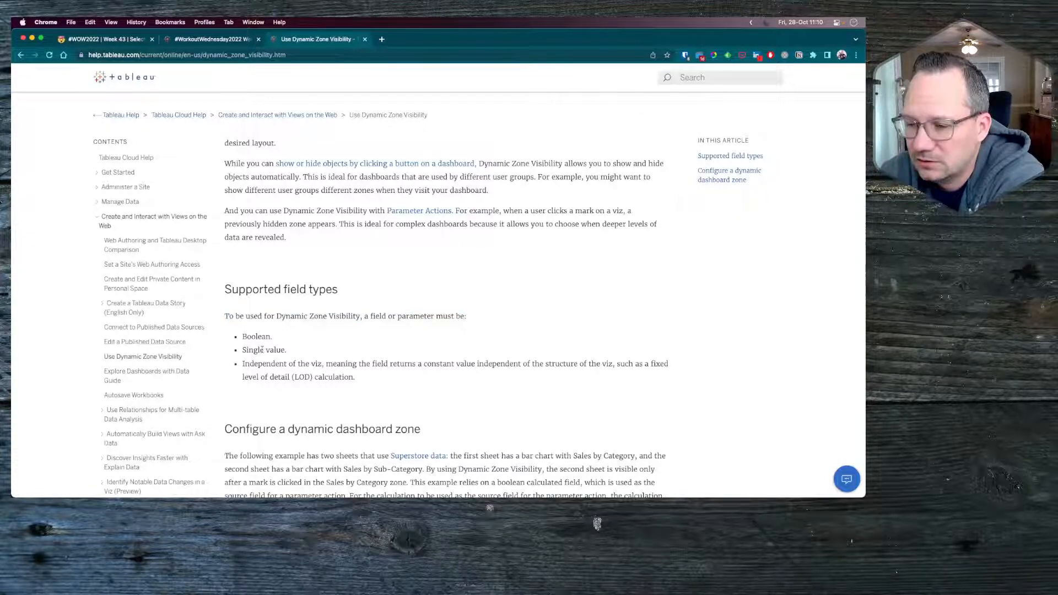
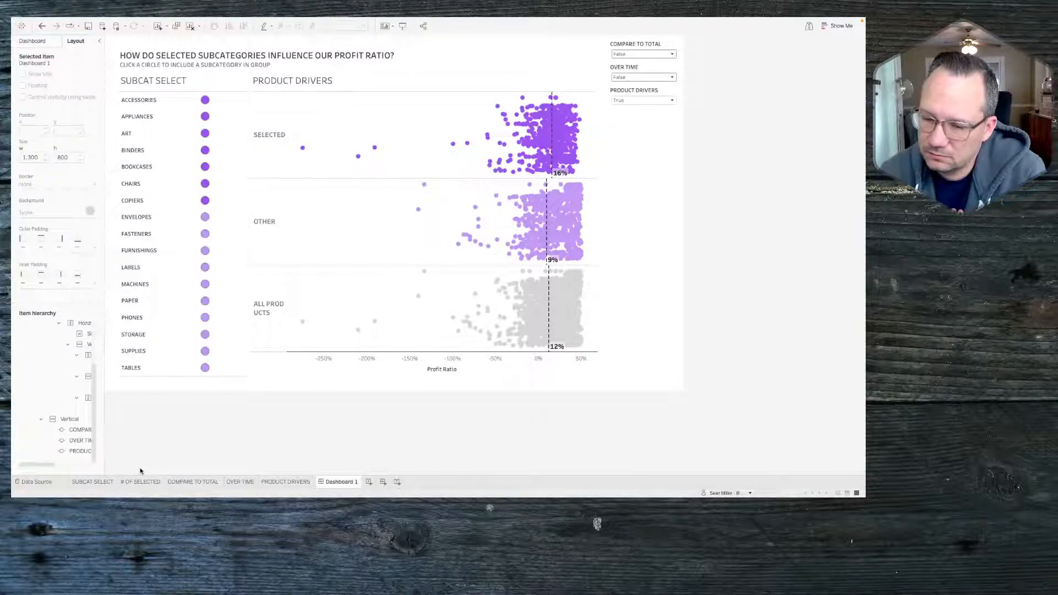
Step: Back in Tableau, edit the ZONE SELECT parameter from the PRODUCT DRIVERS sheet, allowing all values and changing its data type to Integer
click(293, 484)
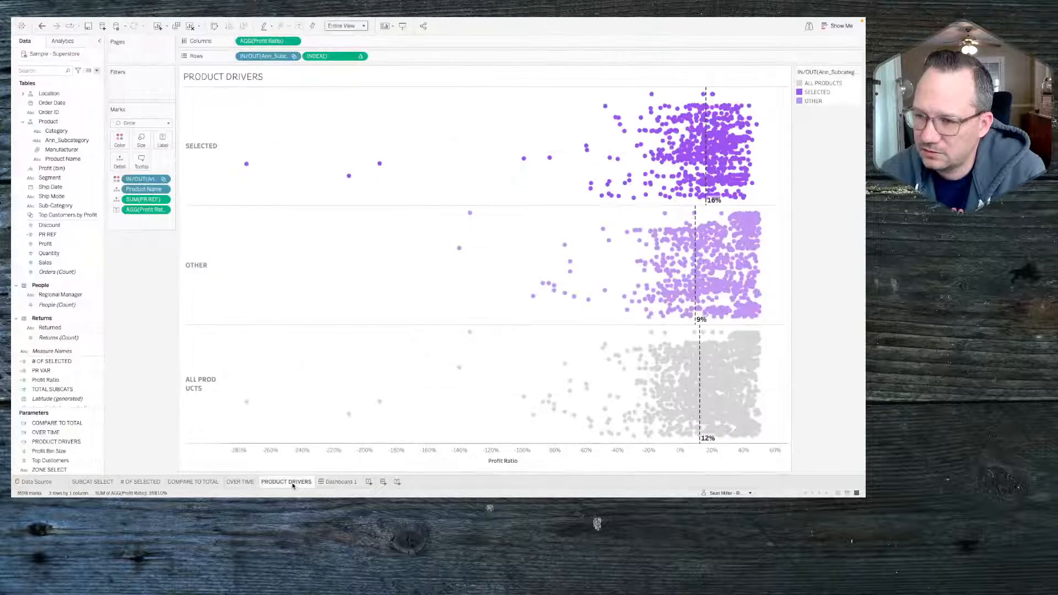
click(97, 70)
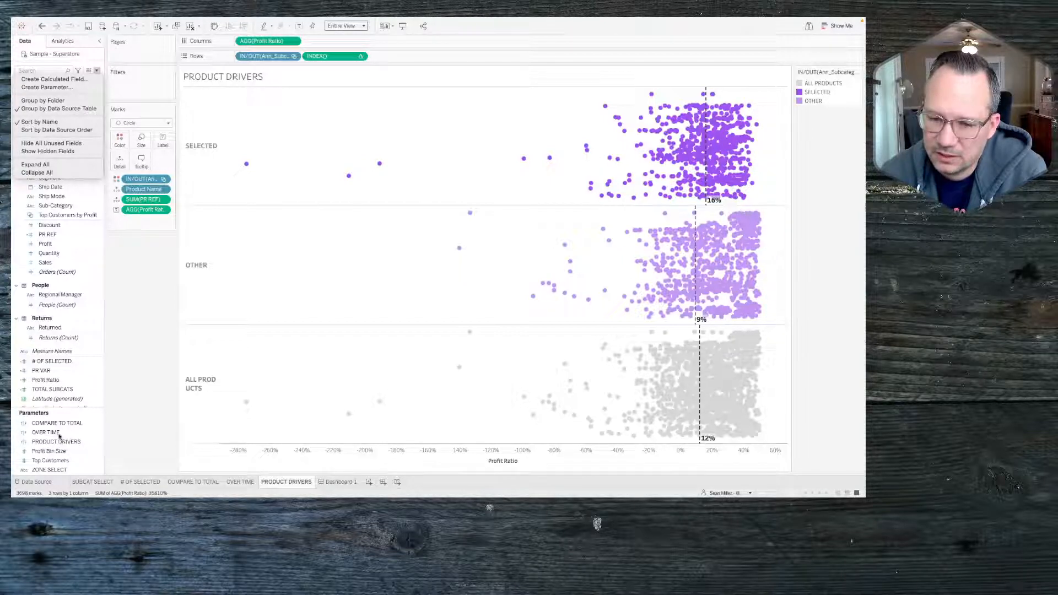
key(Escape)
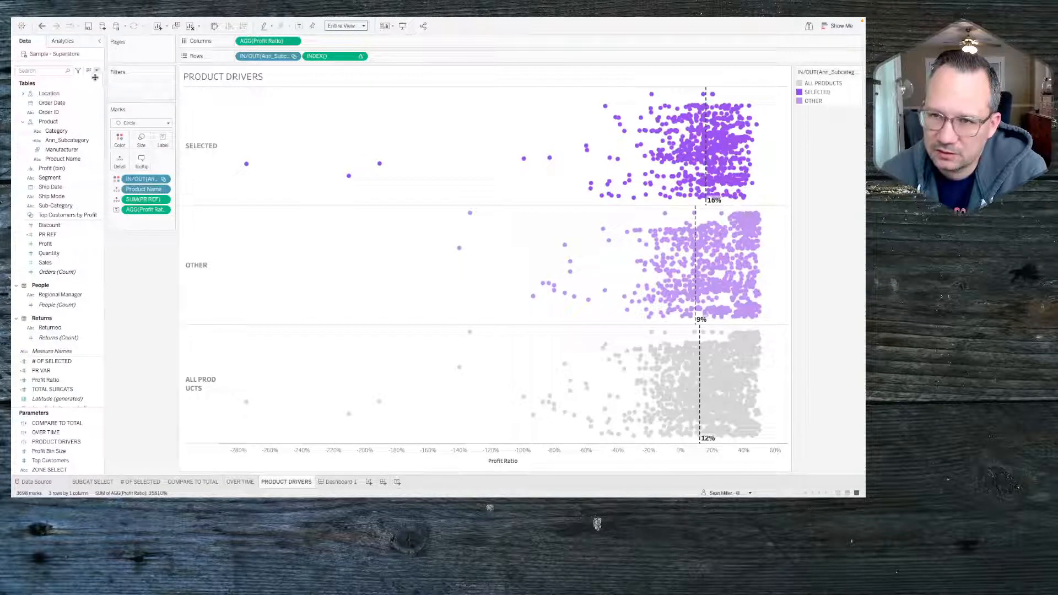
right_click(57, 470)
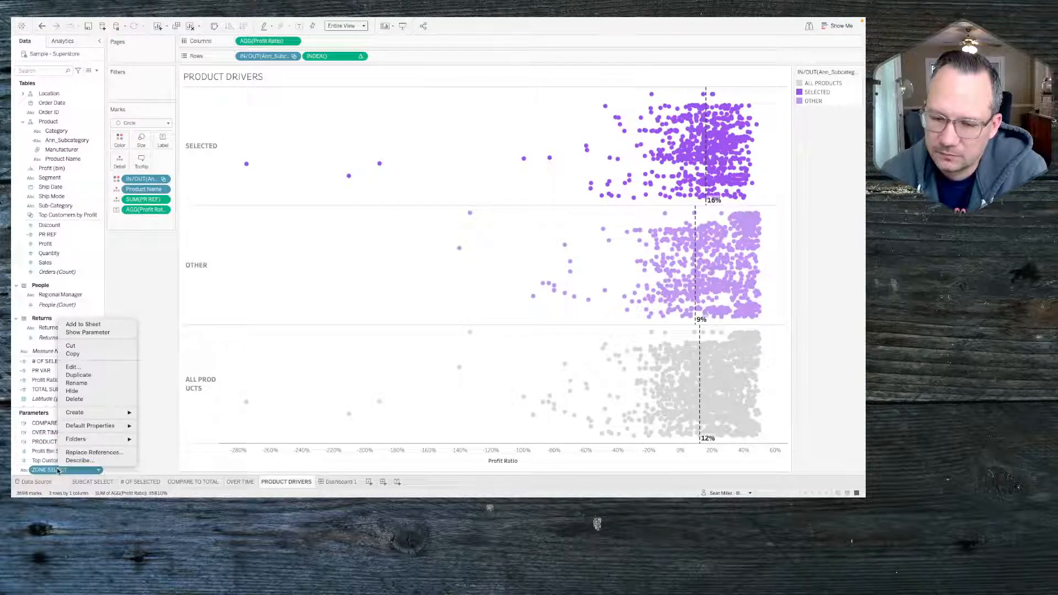
click(72, 367)
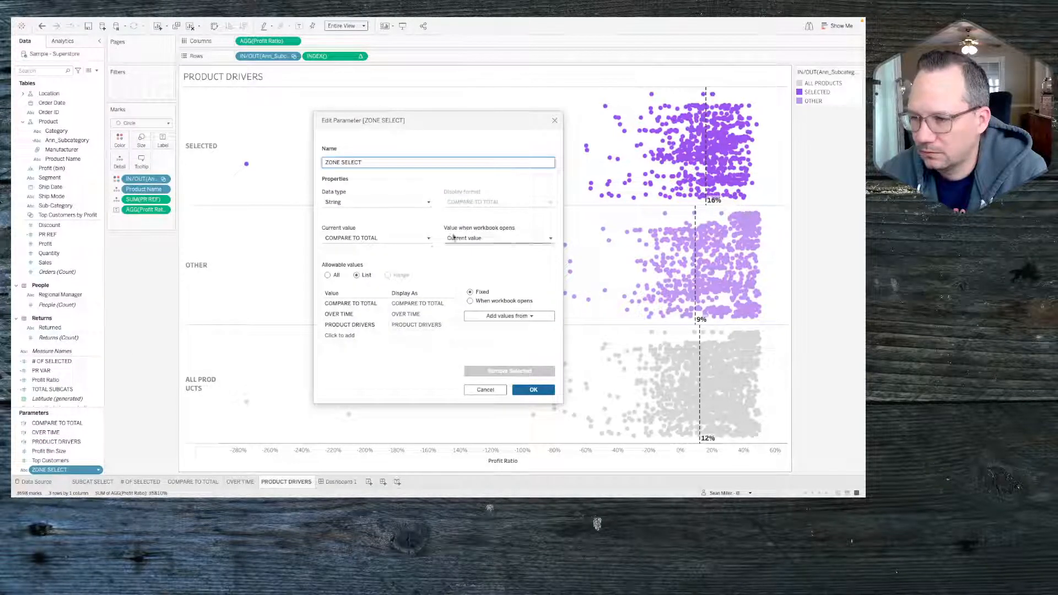
click(334, 277)
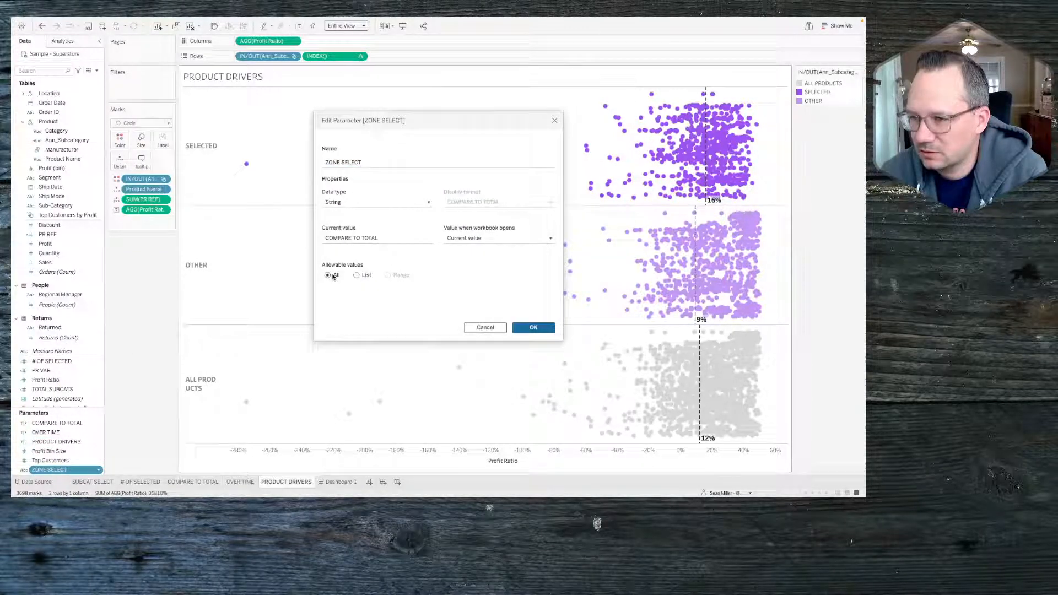
click(335, 203)
click(346, 223)
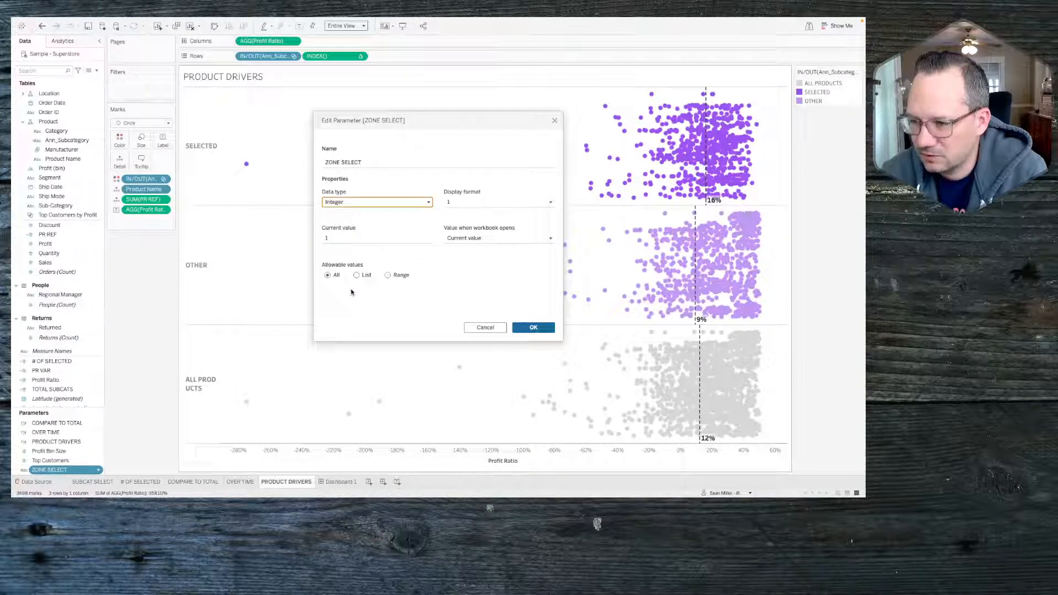
Step: Restrict the ZONE SELECT parameter to a list of the values 1, 2 and 3 and apply the changes
click(358, 276)
click(348, 303)
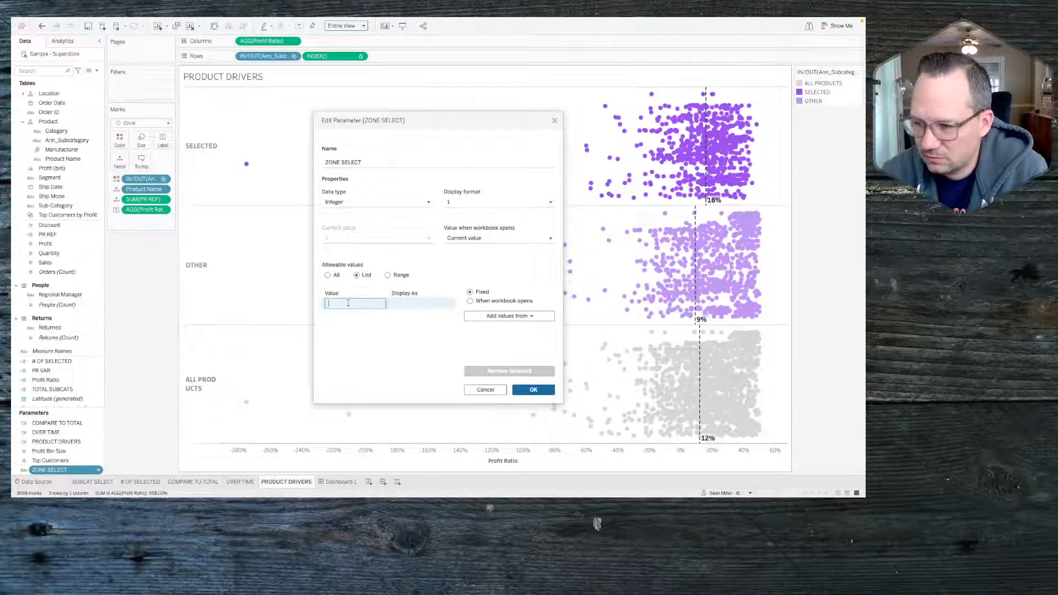
text(1)
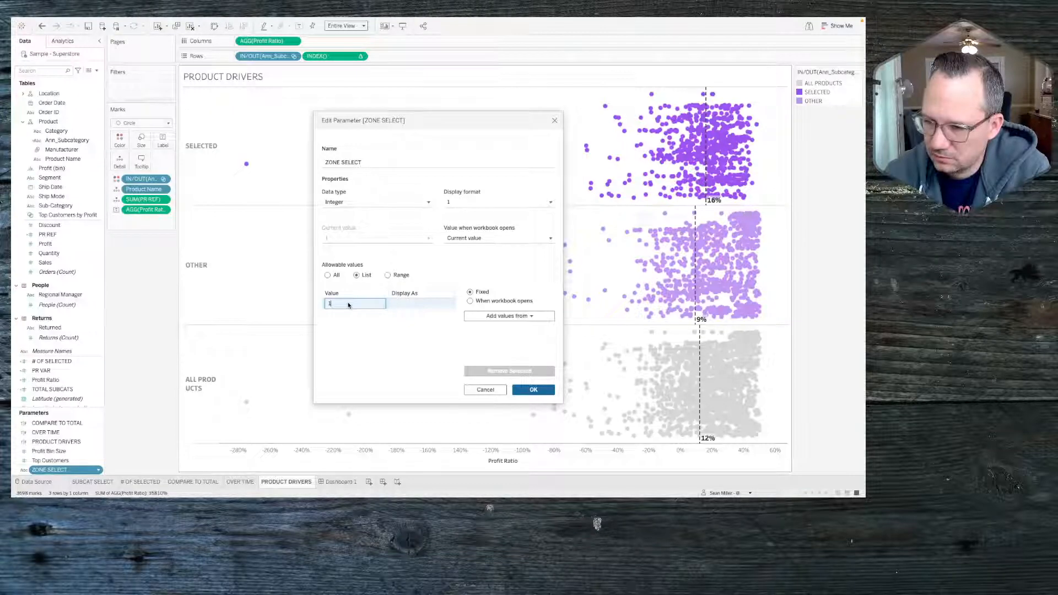
key(Return)
text(2)
key(Return)
text(3)
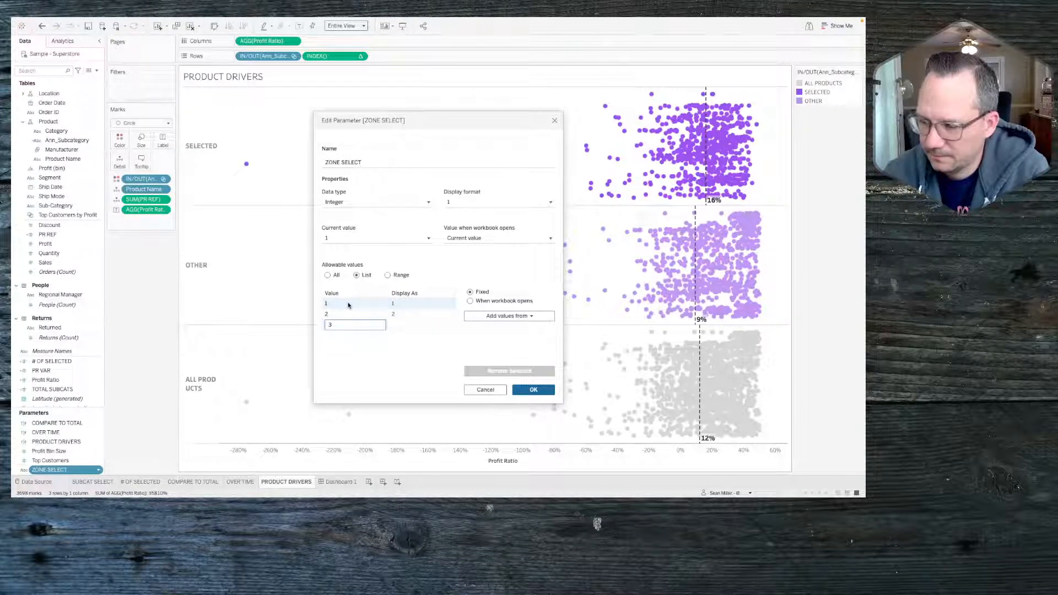
click(348, 306)
click(402, 304)
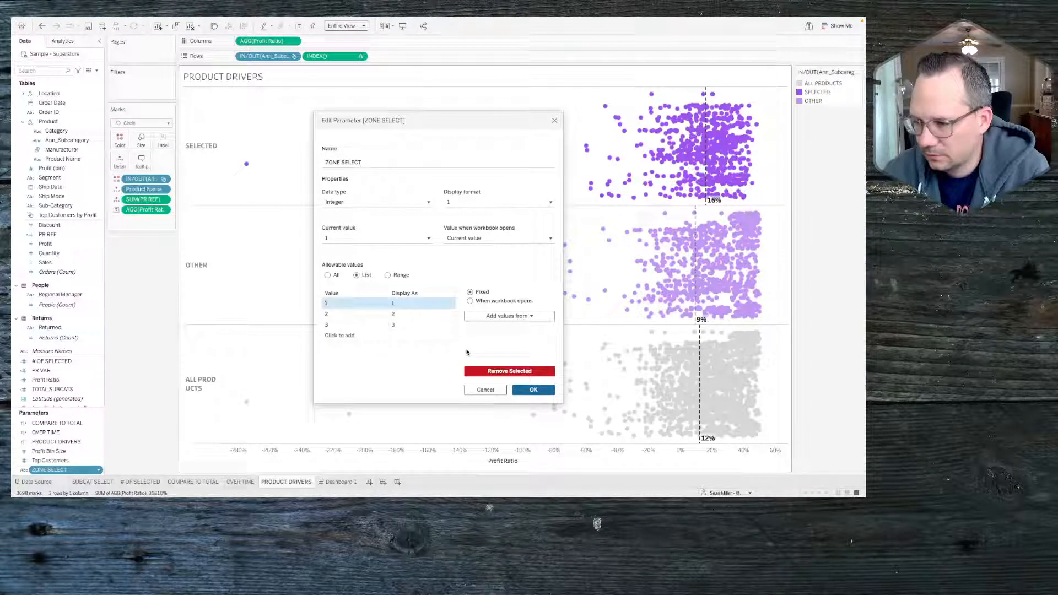
click(532, 390)
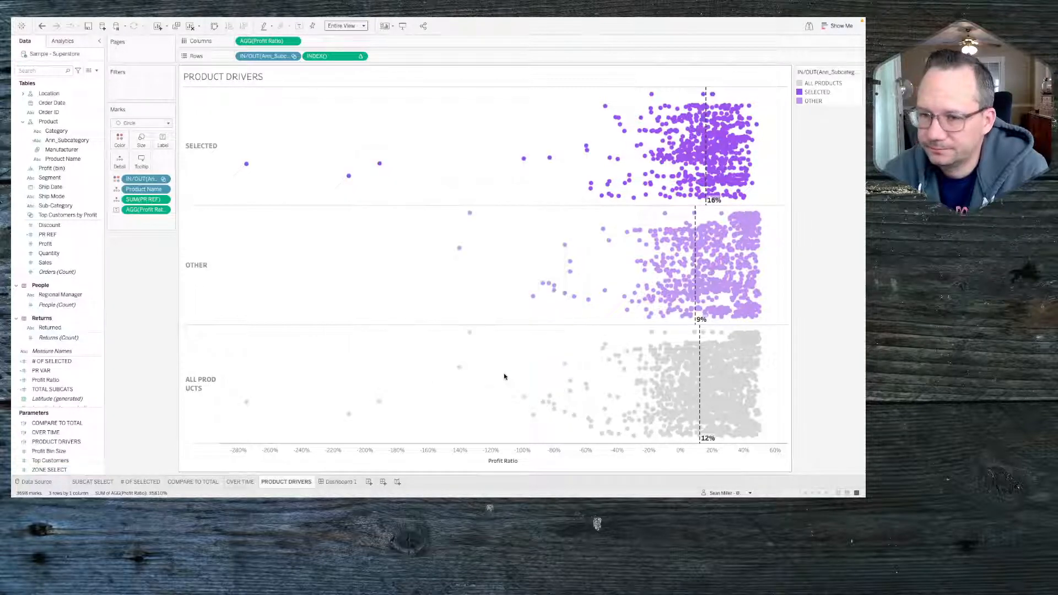
Step: Start a new calculated field and enter the level-of-detail expression {[ZONE SELECT]}
click(97, 71)
click(88, 79)
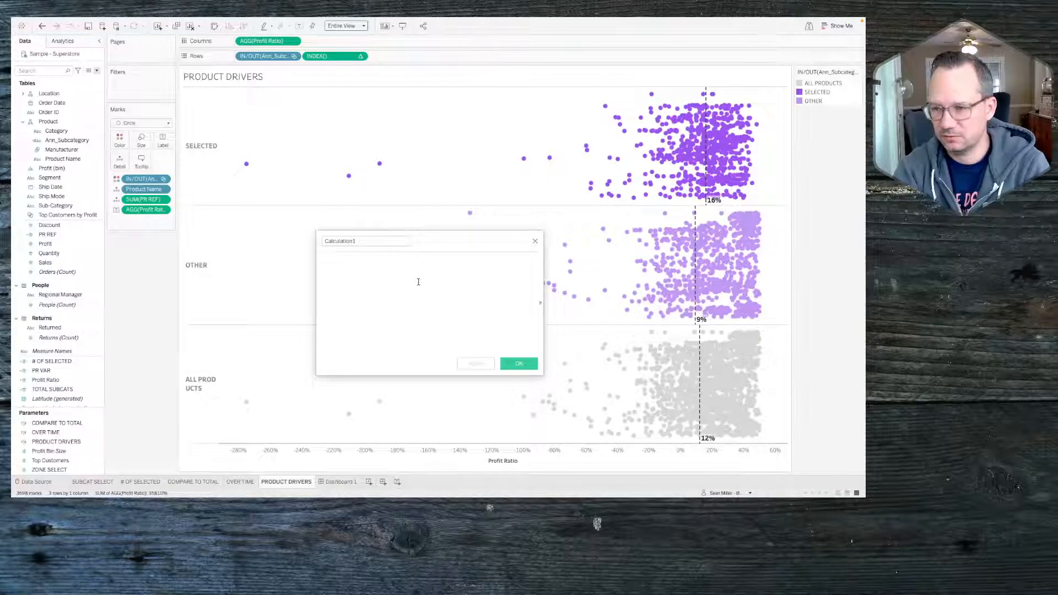
text({)
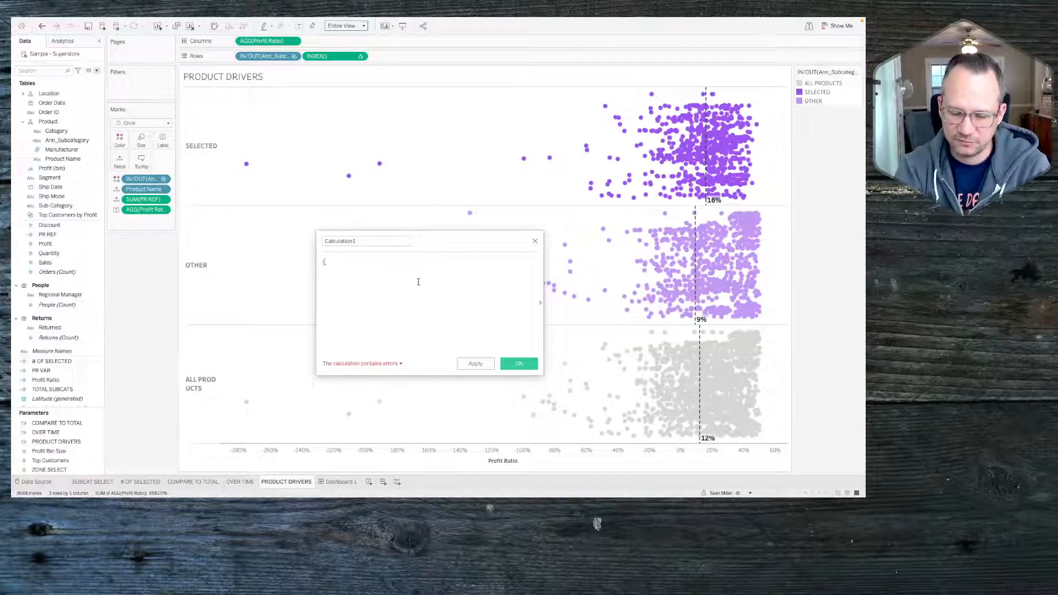
text(ZON)
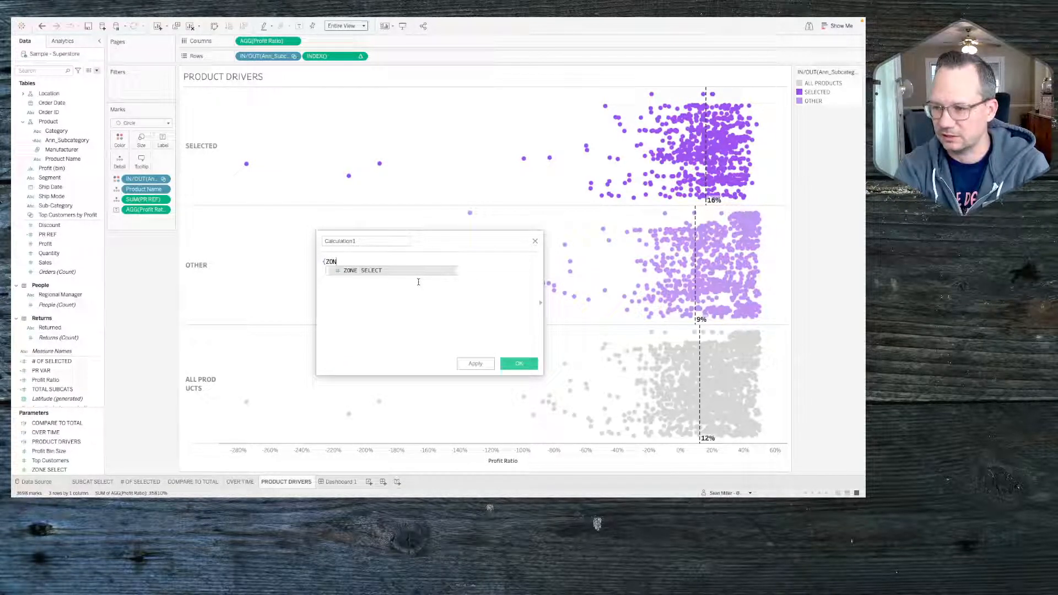
key(Return)
text(,)
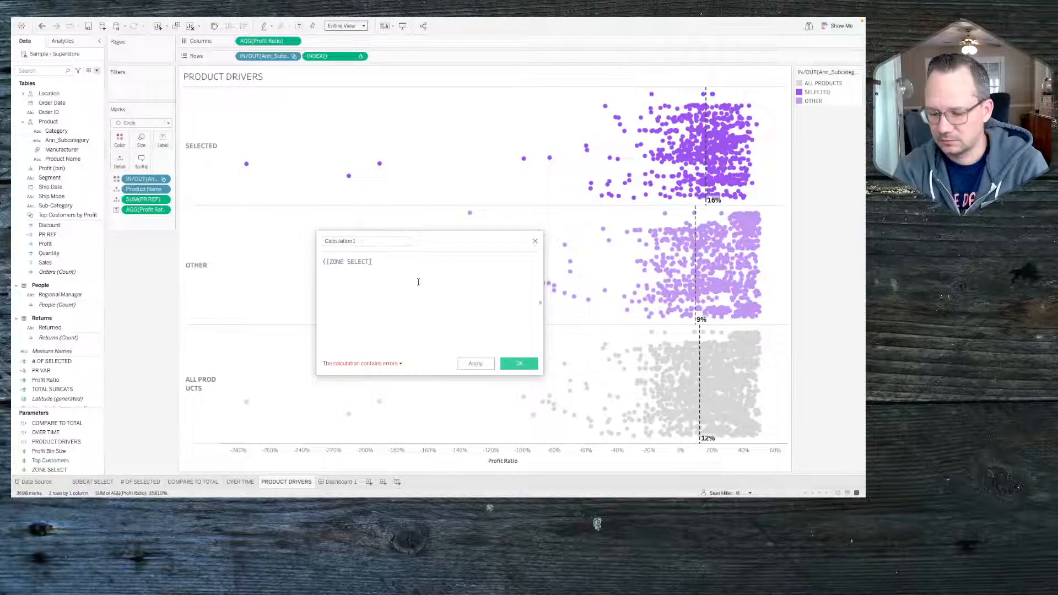
key(BackSpace)
text(})
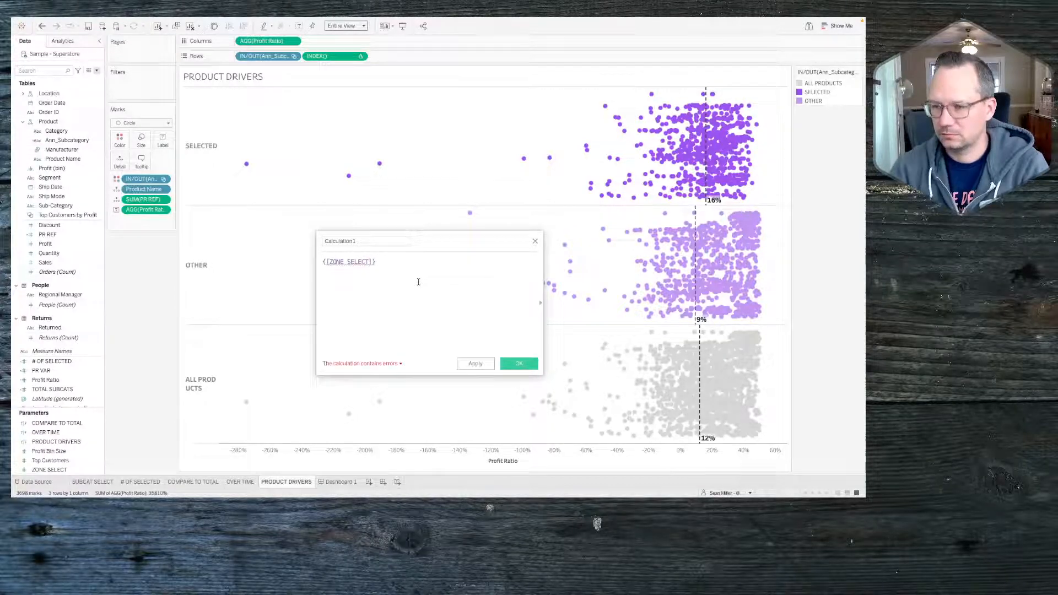
Step: Wrap the ZONE SELECT reference in MIN so the formula reads {MIN([ZONE SELECT])}, and save the calculated field
click(325, 261)
text(MIN()
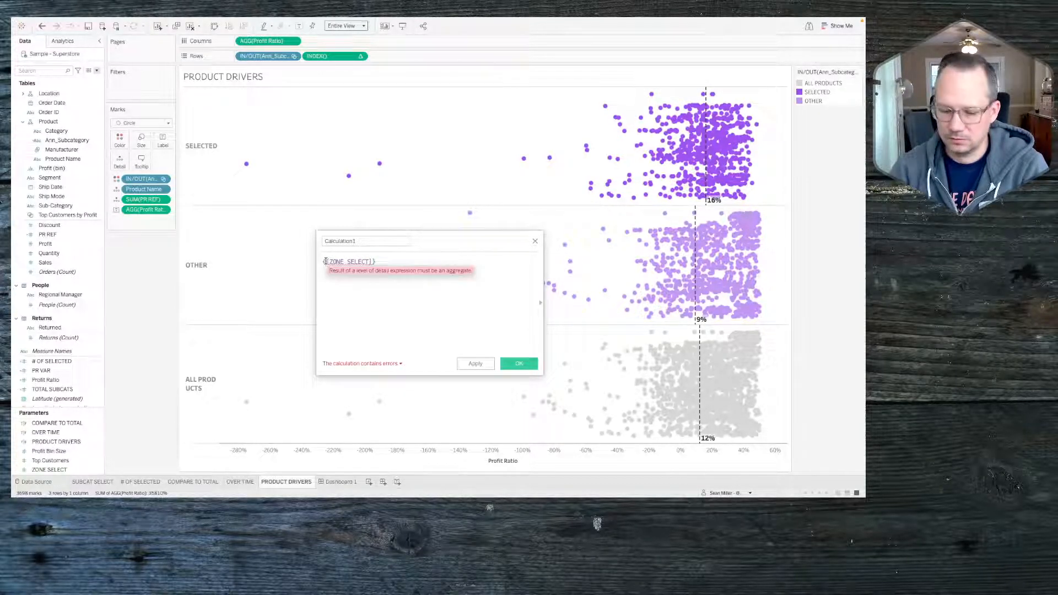
click(387, 262)
text())
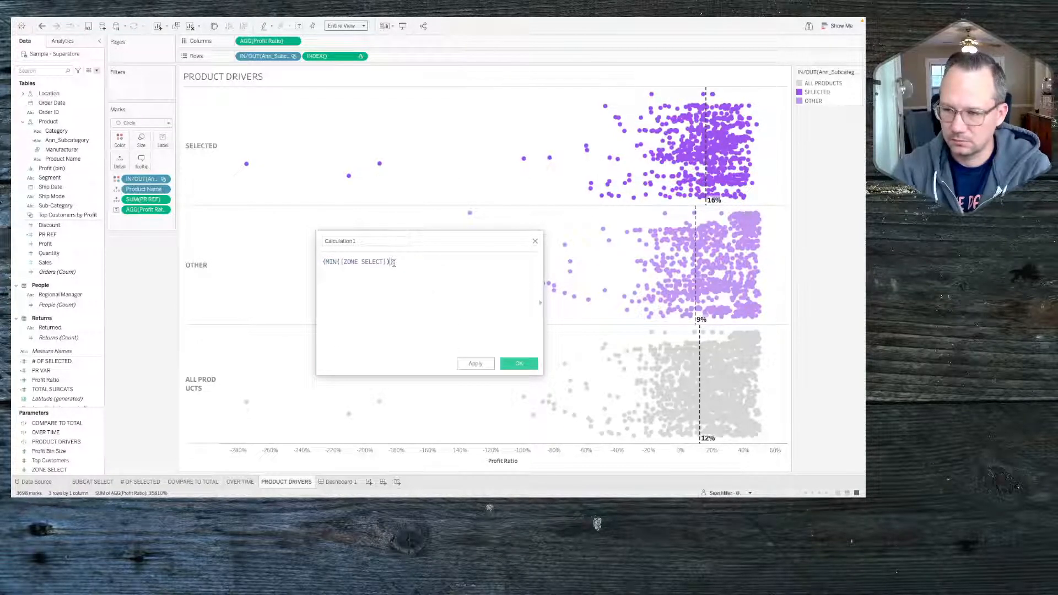
click(526, 364)
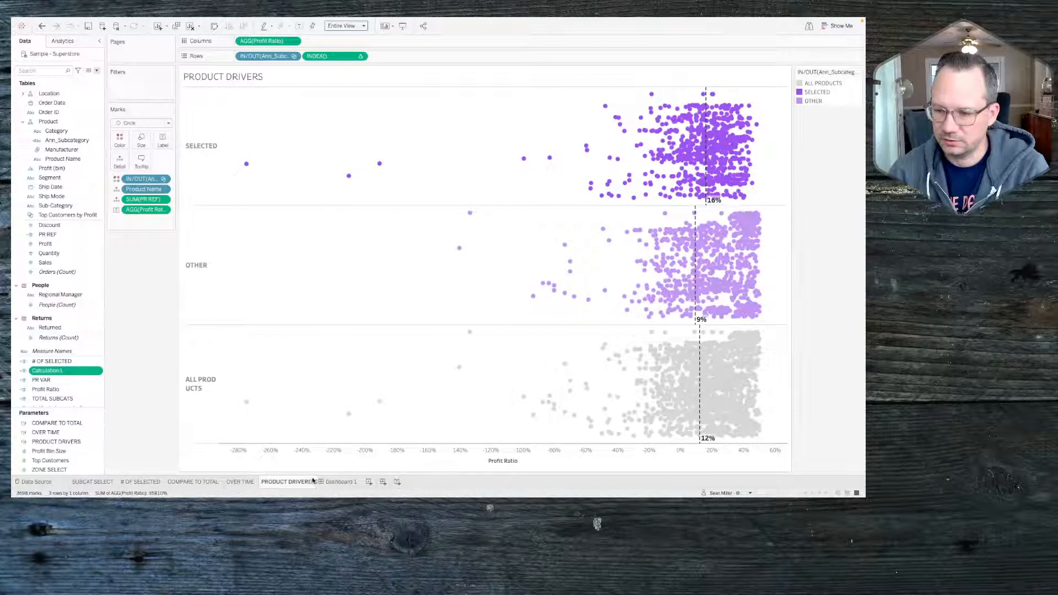
Step: On Dashboard 1, check which fields are offered for controlling the visibility of the PRODUCT DRIVERS container
click(337, 481)
click(333, 120)
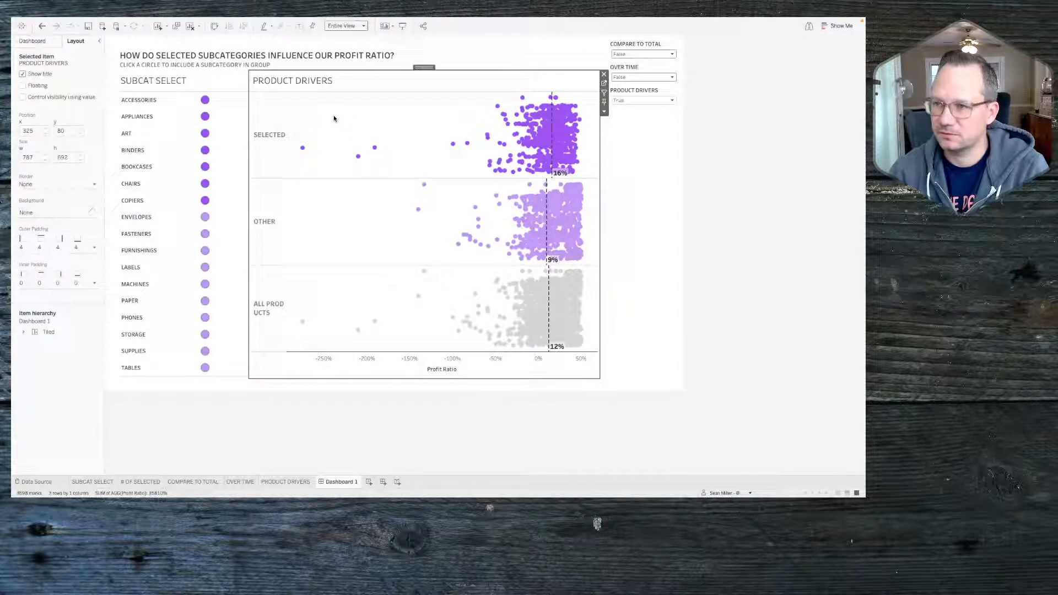
click(64, 97)
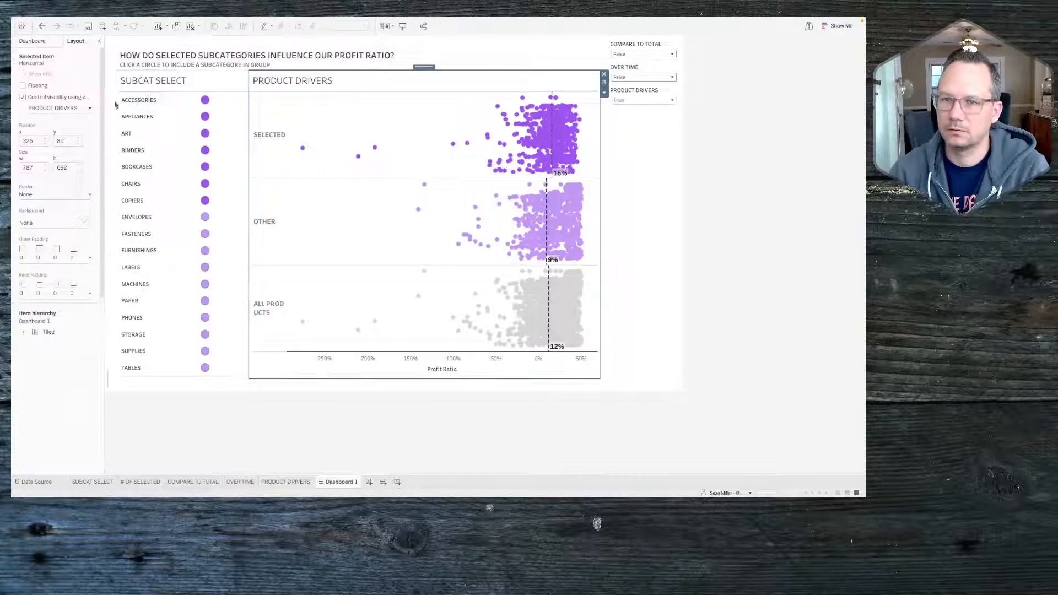
click(65, 109)
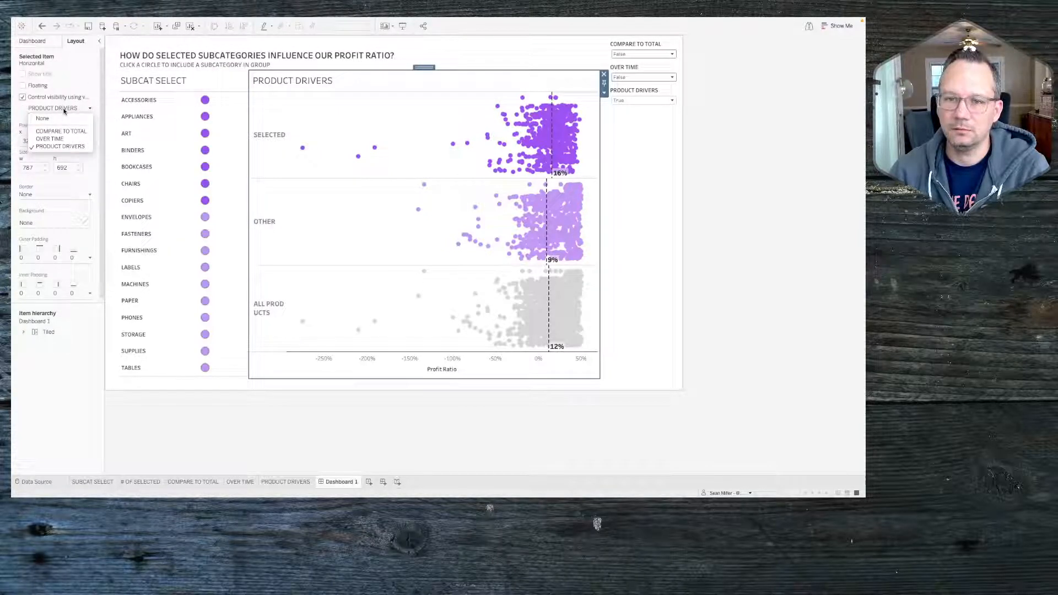
click(58, 110)
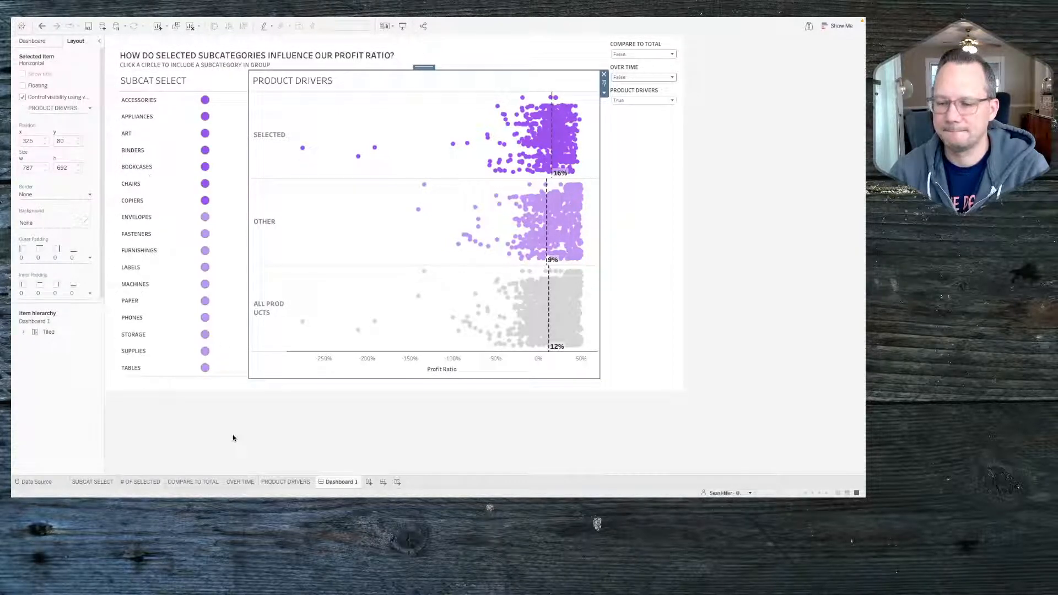
click(140, 483)
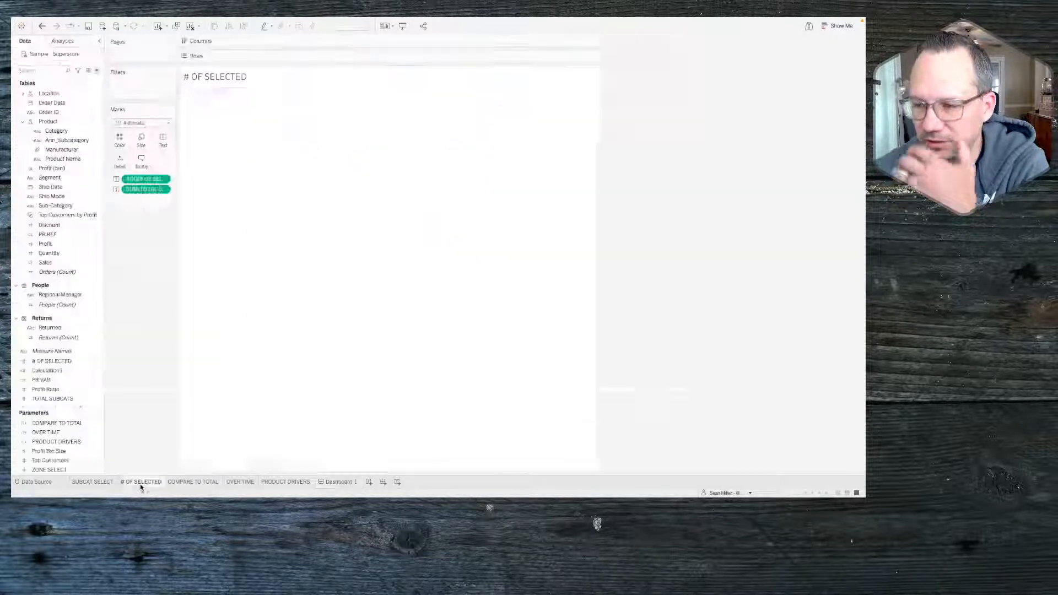
click(178, 484)
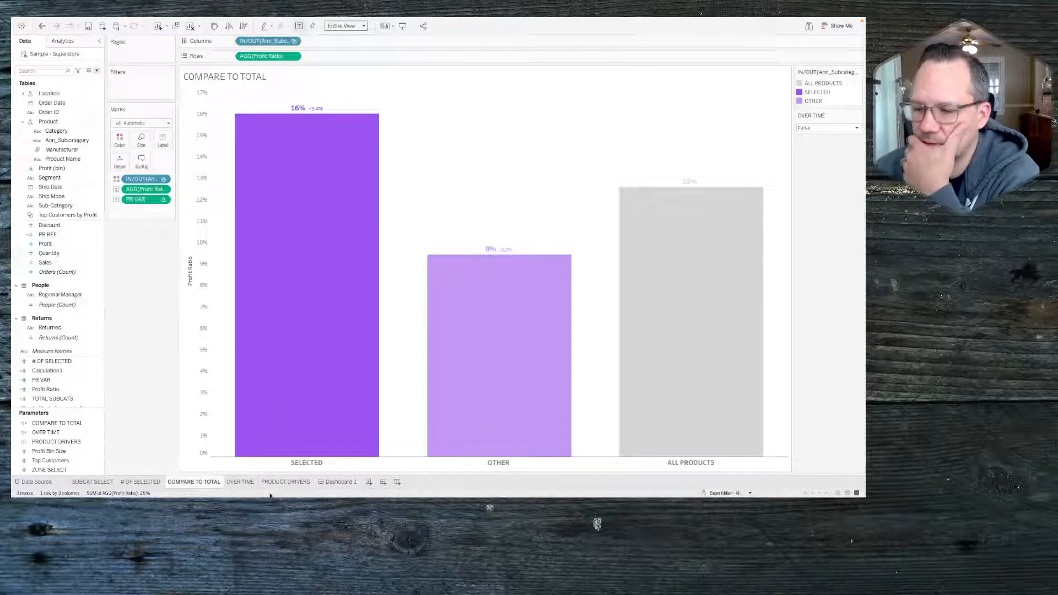
click(282, 483)
click(329, 481)
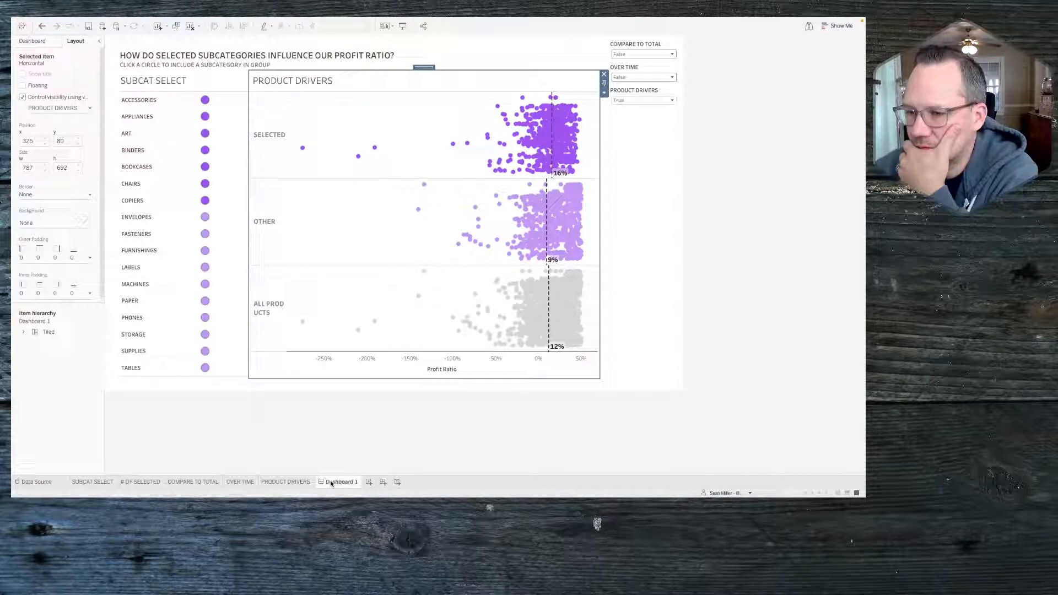
click(613, 206)
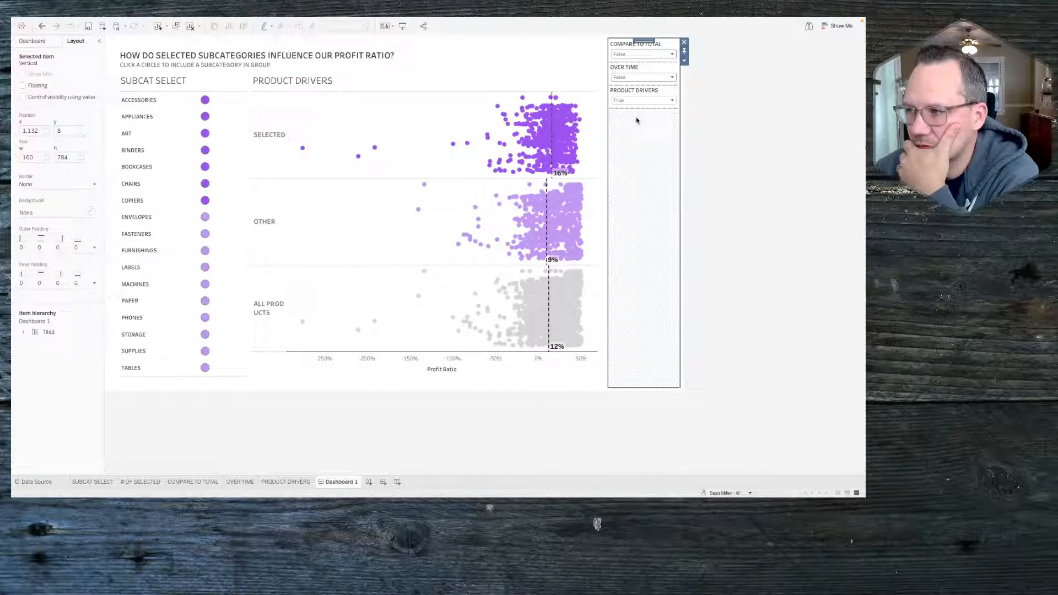
Step: Switch to the Week 43 viz on Tableau Public in Chrome and open it for editing, signing in with the saved e-mail and password
key(super+Tab)
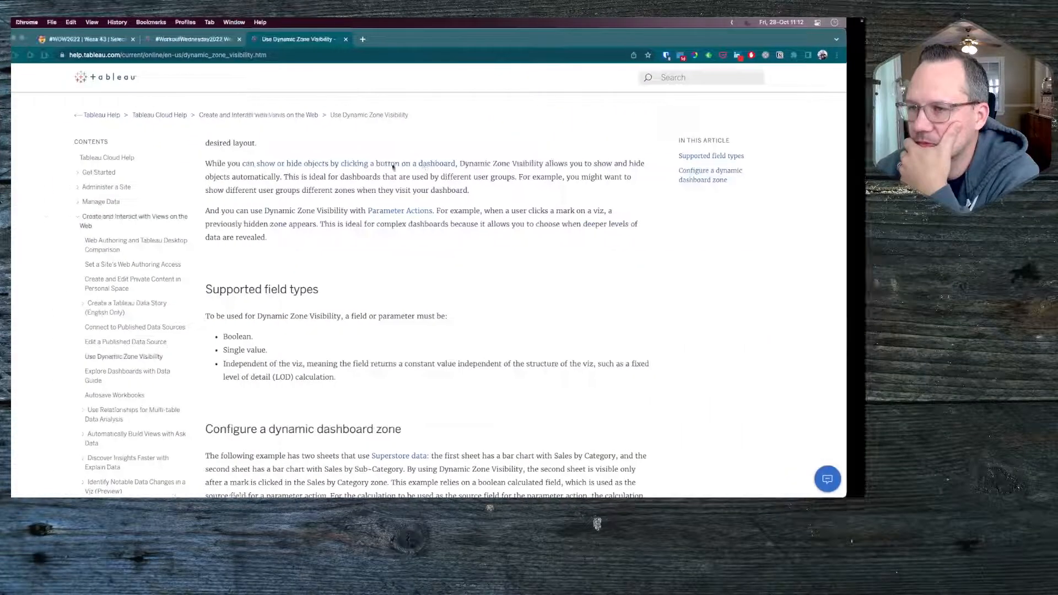
click(168, 40)
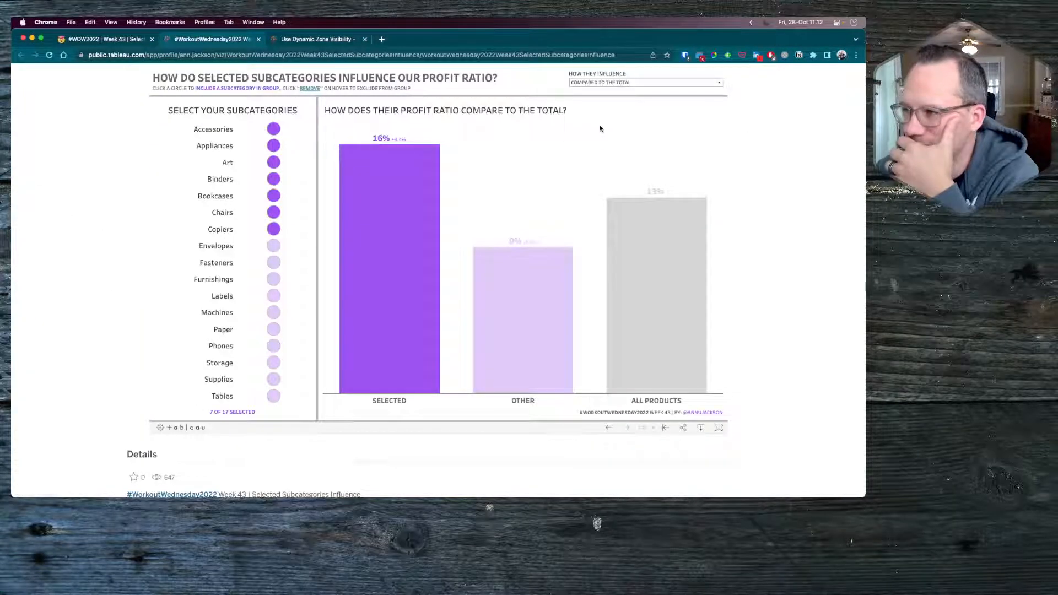
scroll(600, 130, up, 3)
click(662, 135)
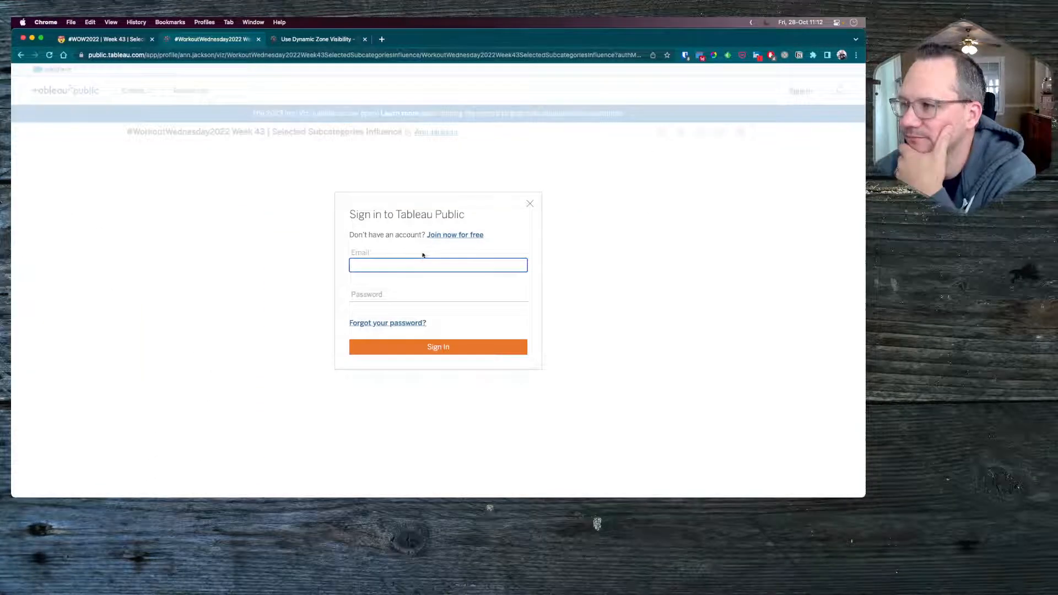
click(685, 55)
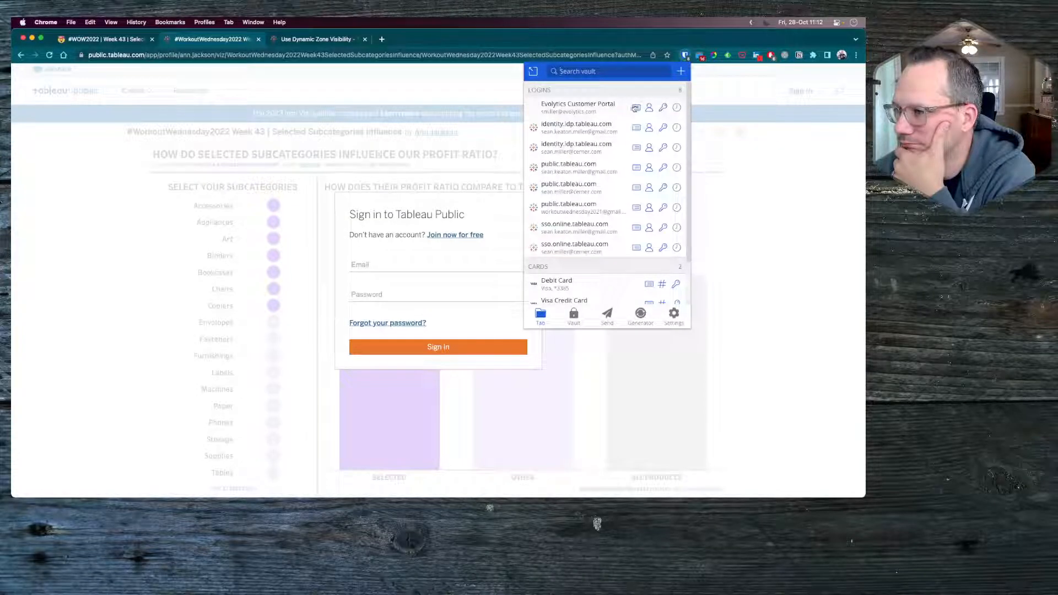
click(595, 128)
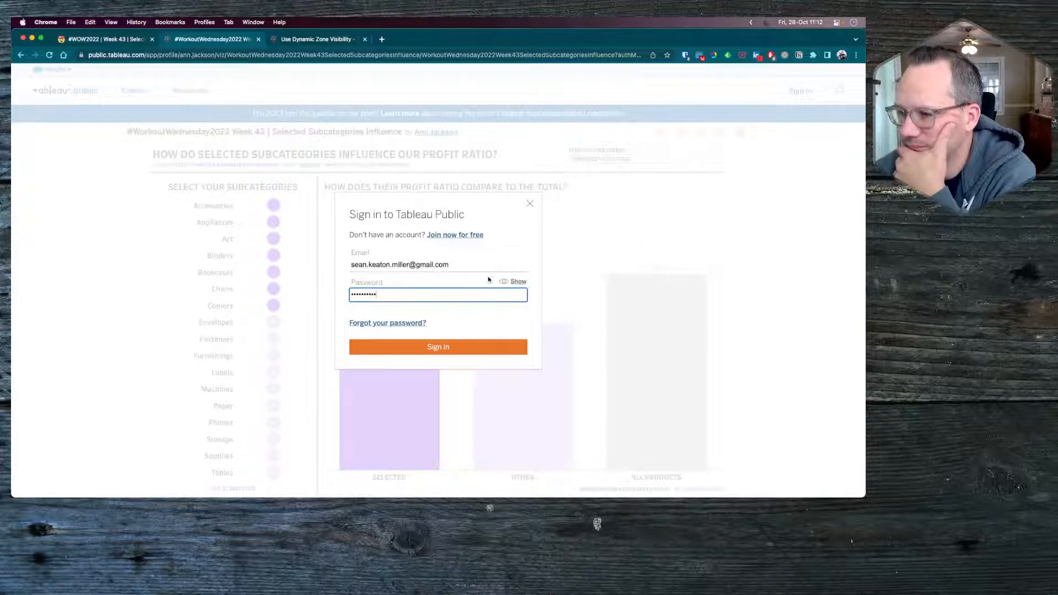
click(454, 346)
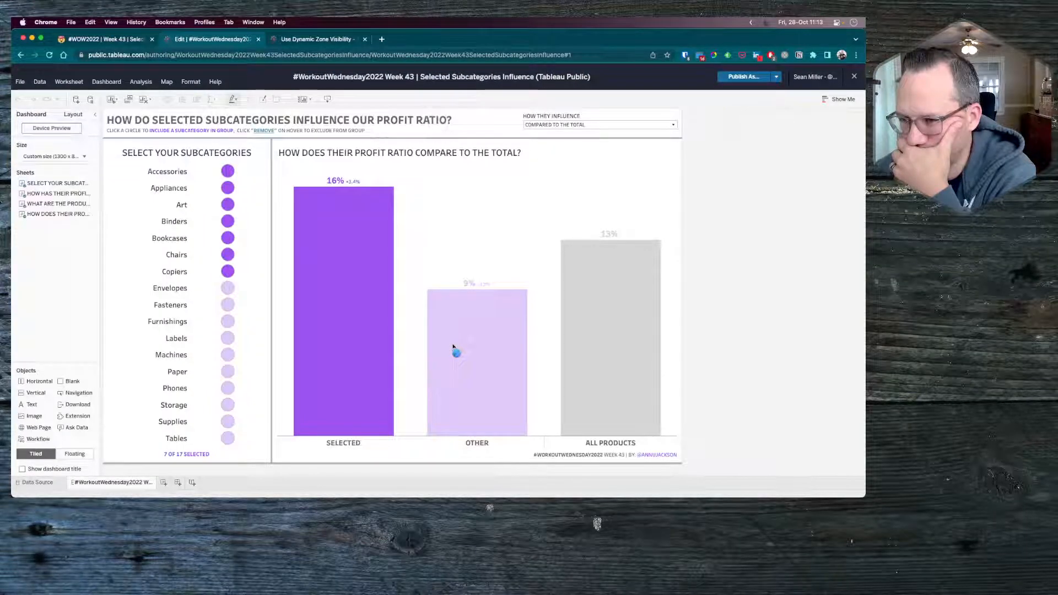
Step: Inspect which value controls the visibility of the HOW DOES THEIR PROFIT RATIO COMPARE TO THE TOTAL? zone and which alternatives are offered
click(587, 165)
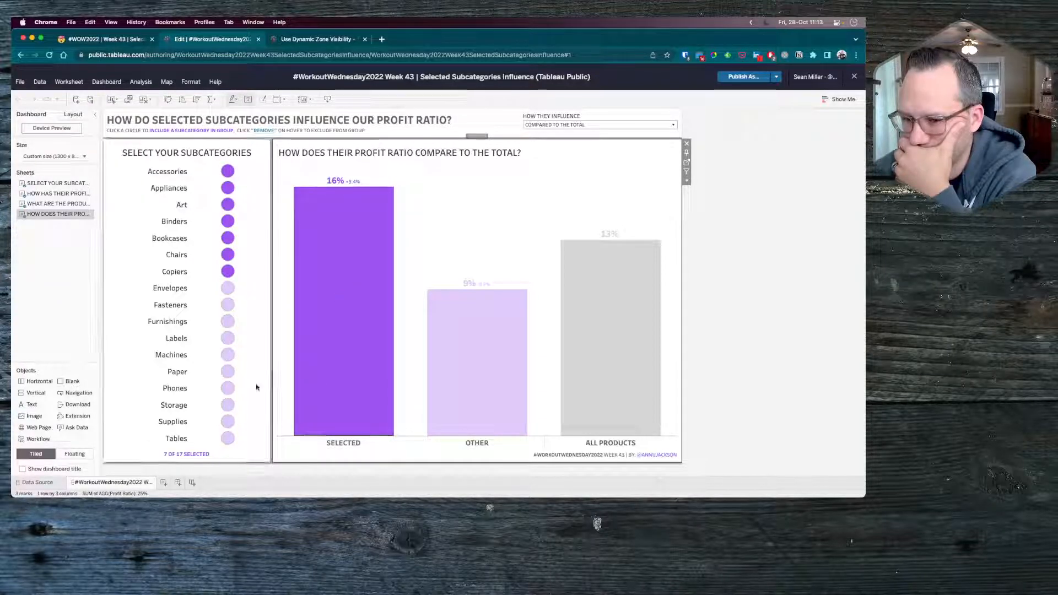
click(67, 115)
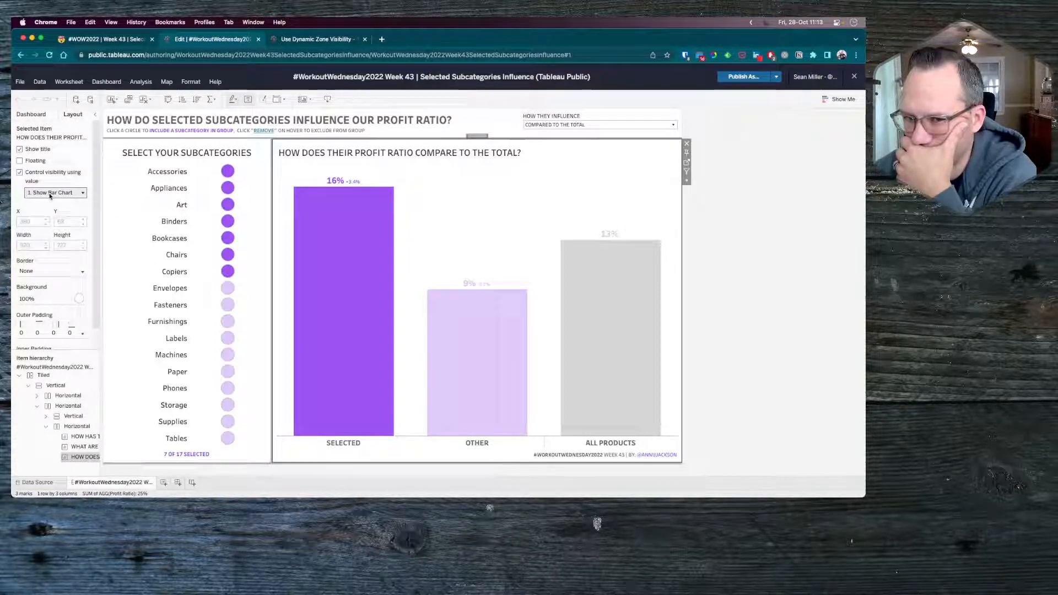
click(83, 193)
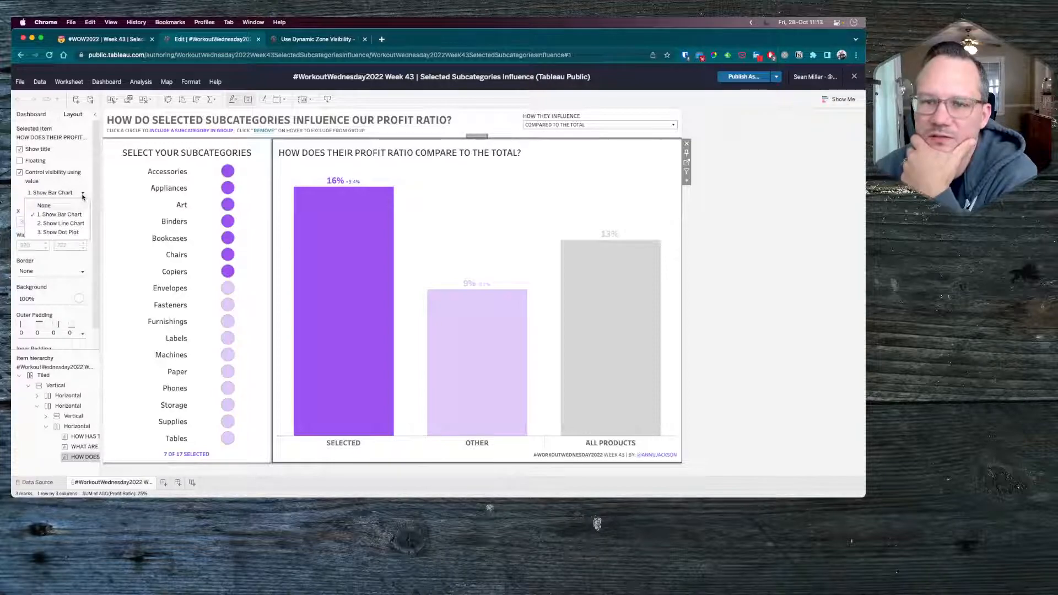
click(83, 194)
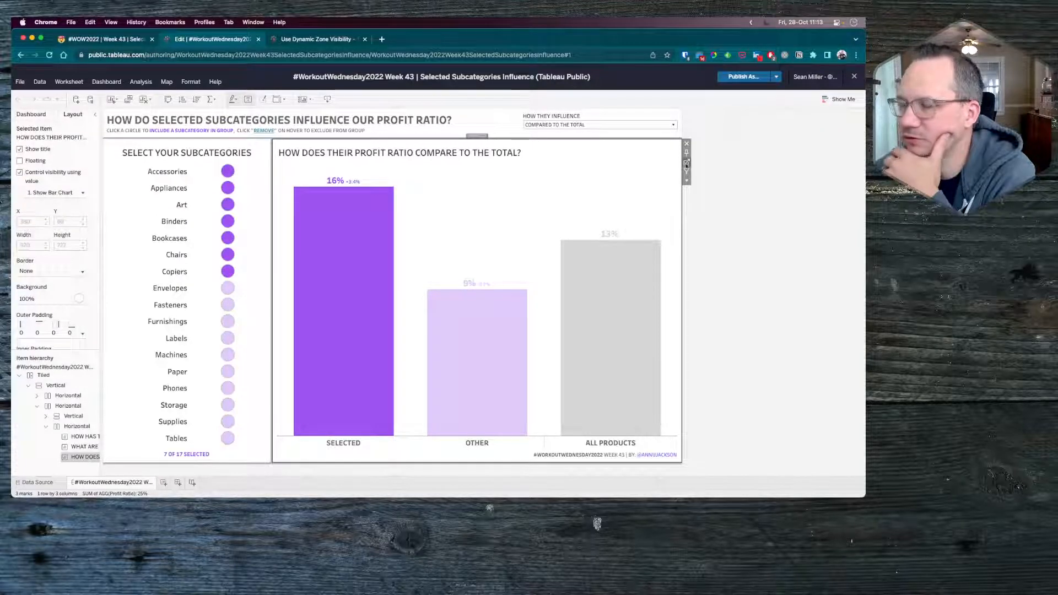
click(82, 193)
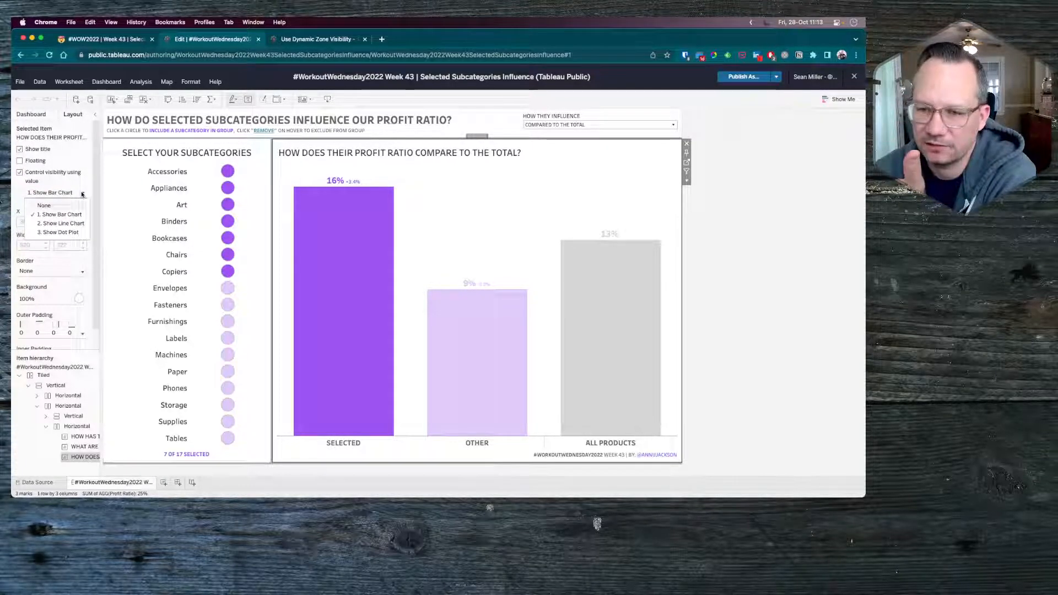
Step: Open the bar chart's worksheet and examine the Chart Selector parameter and the 1. Show Bar Chart field
click(686, 162)
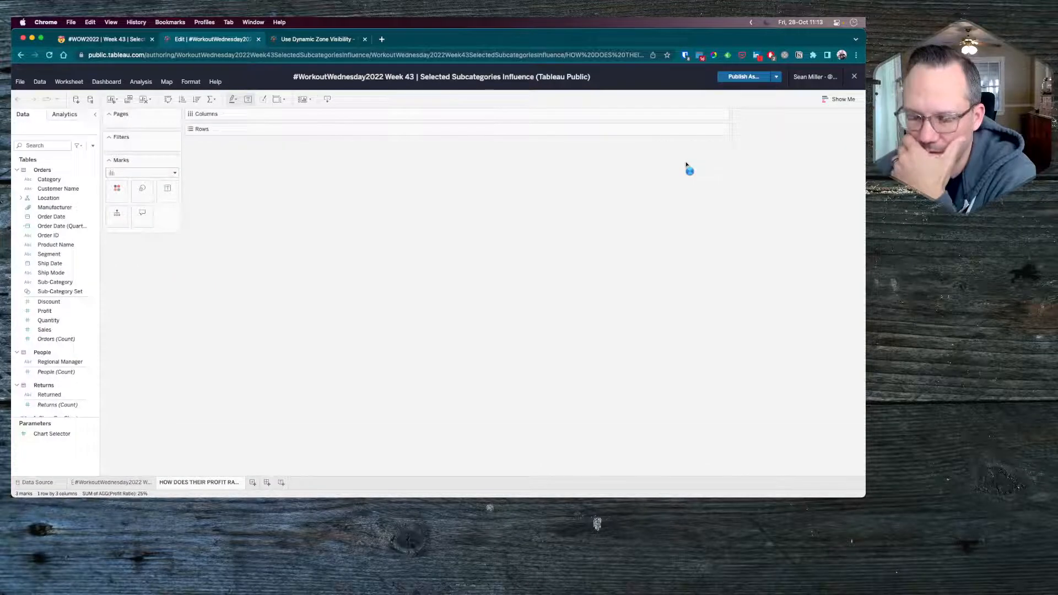
click(63, 435)
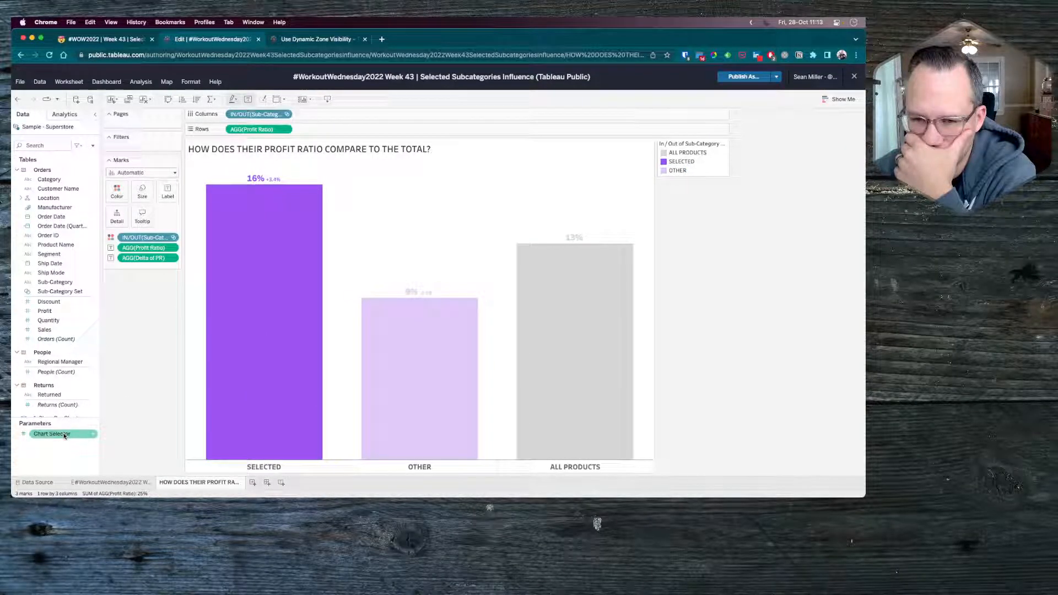
drag(64, 435, 62, 439)
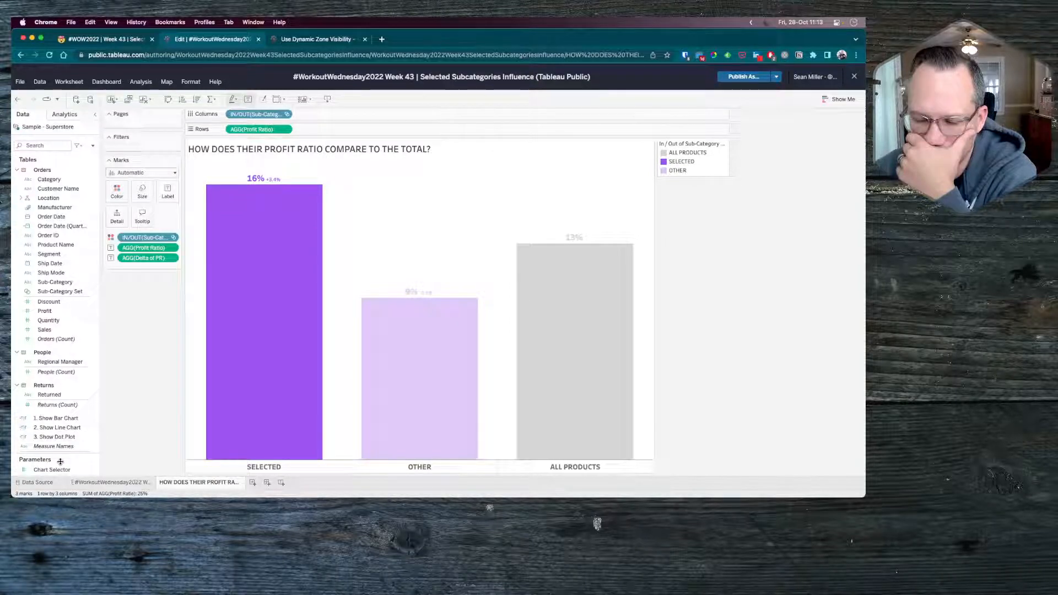
scroll(62, 418, down, 3)
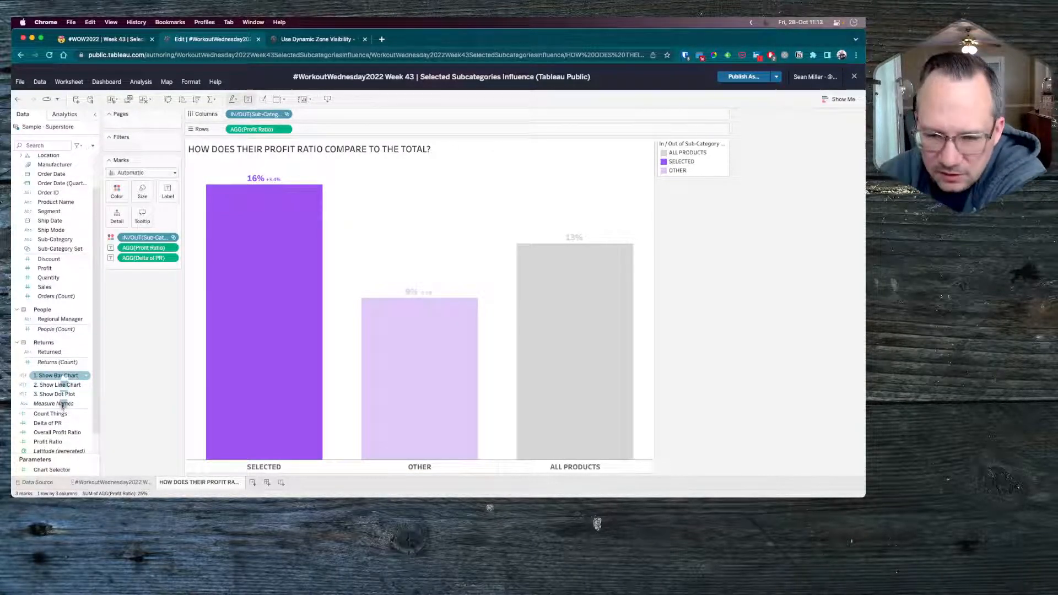
click(51, 376)
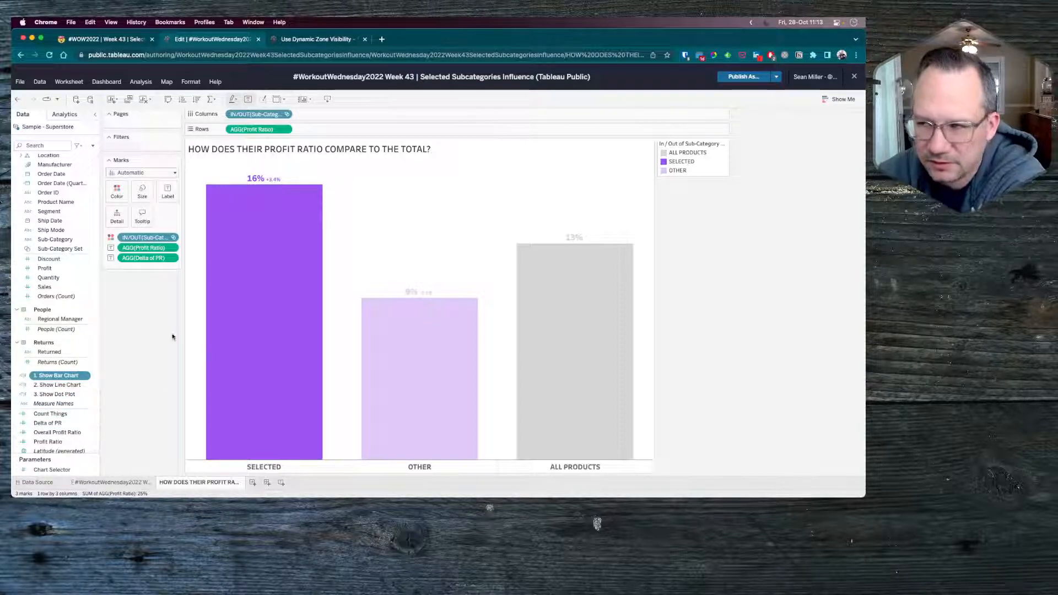
Step: Switch back to Tableau Desktop and show the ZONE SELECT parameter control on Dashboard 1 through the PRODUCT DRIVERS view
key(ctrl+Right)
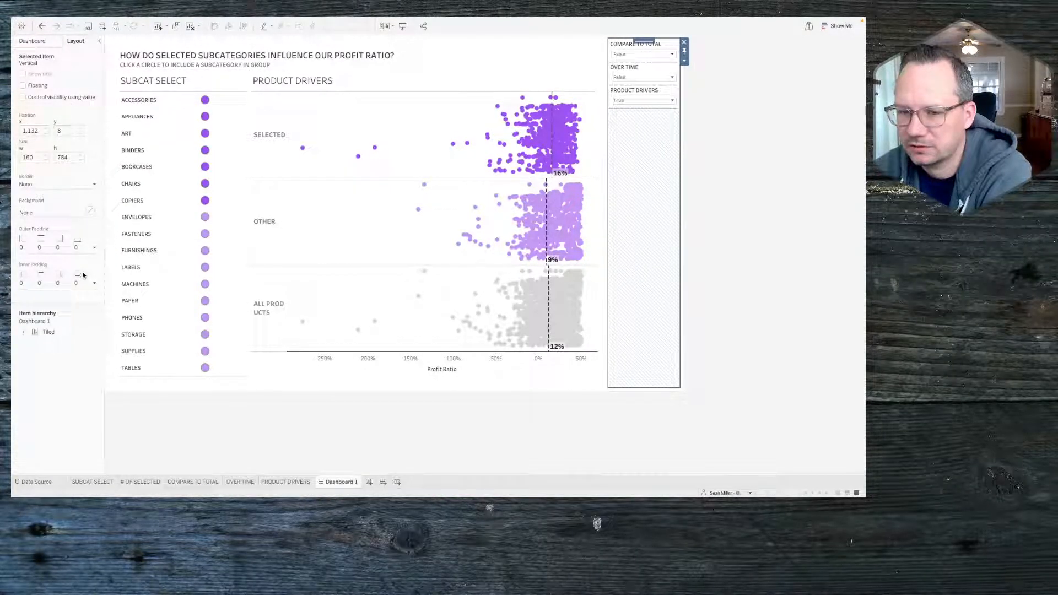
click(46, 40)
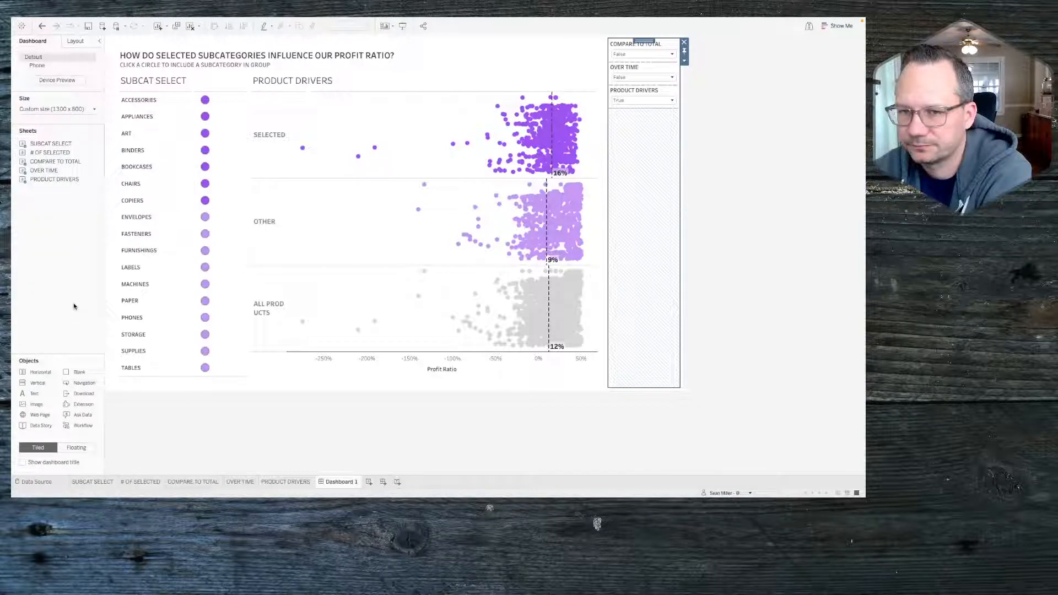
click(597, 87)
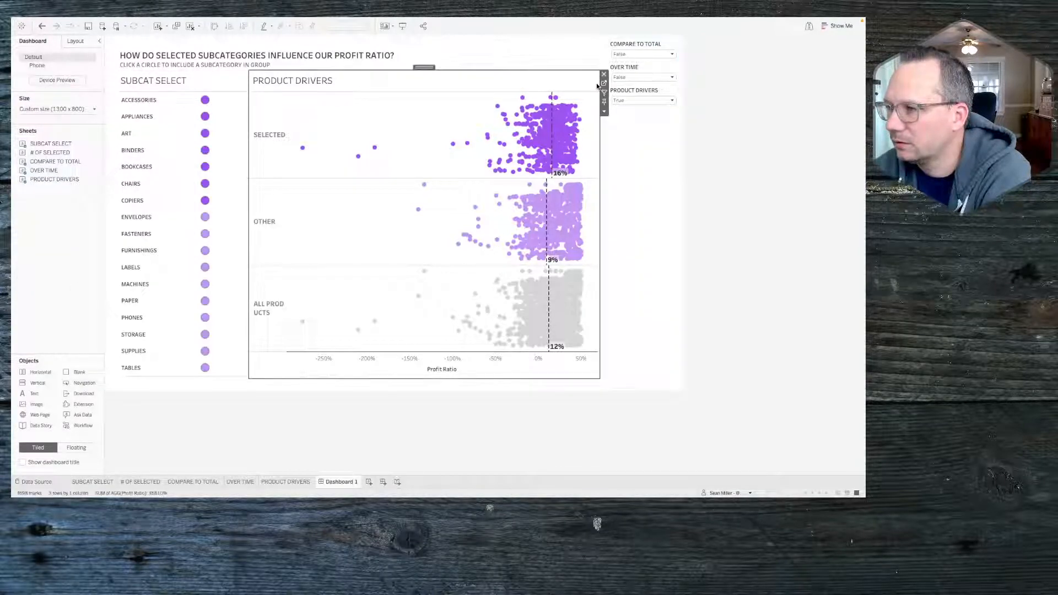
click(604, 111)
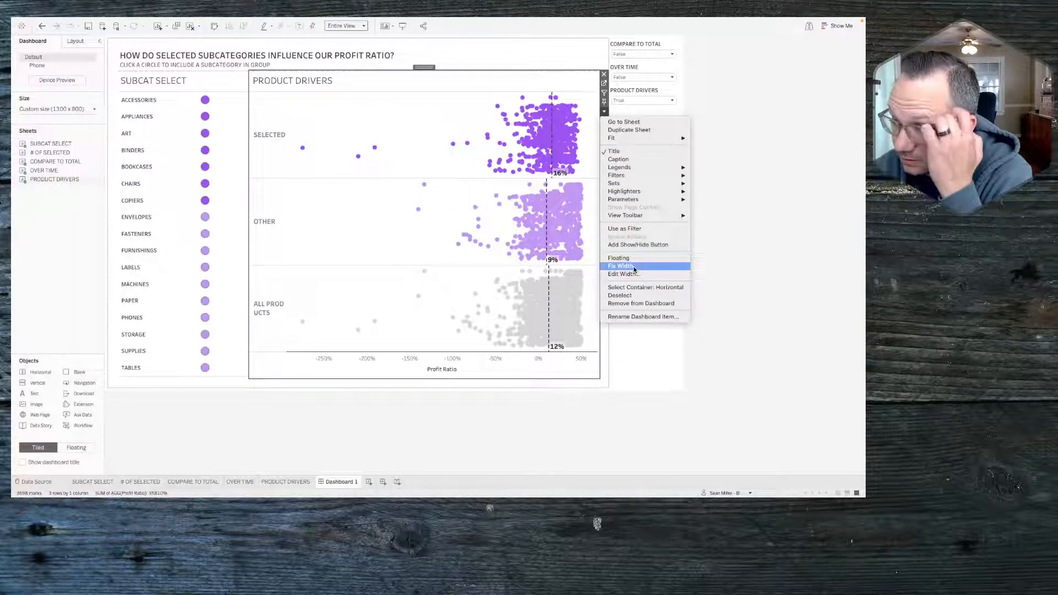
mouse_move(664, 199)
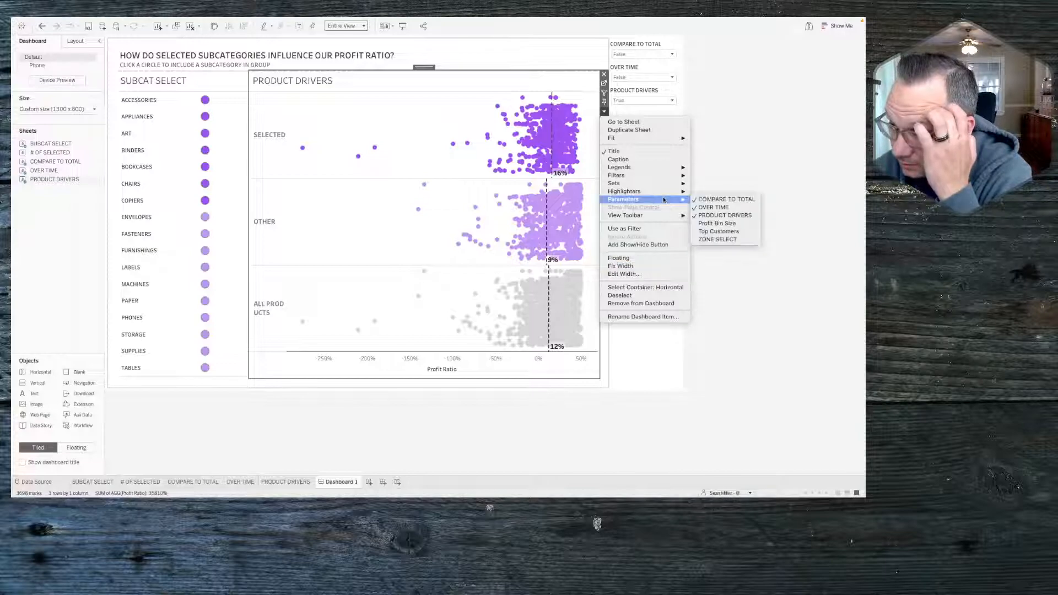
click(724, 237)
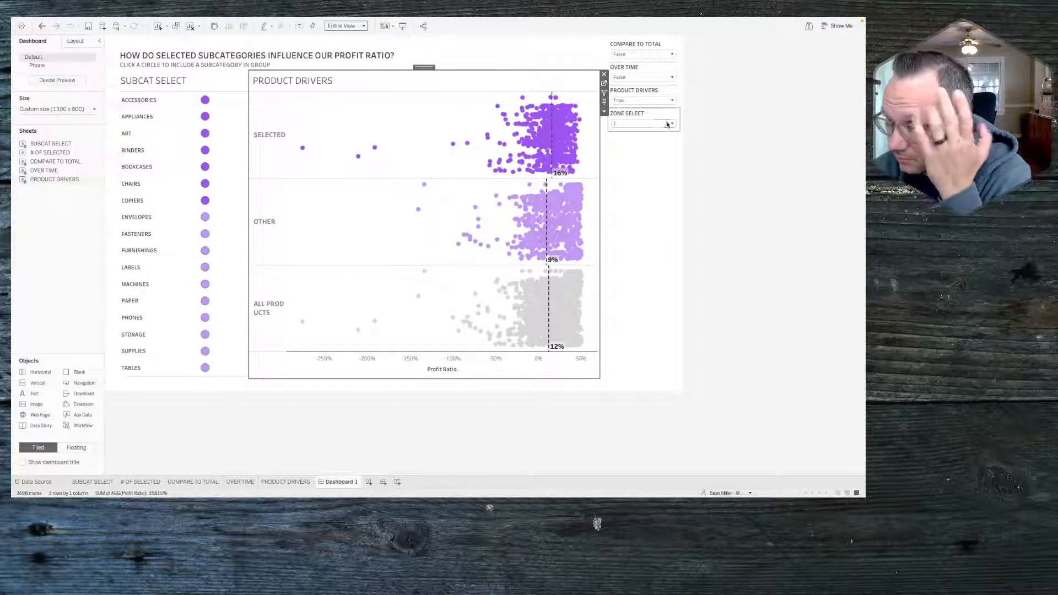
Step: On the # OF SELECTED sheet, create a calculated field with the formula {MIN([ZONE SELECT])}=1
click(138, 484)
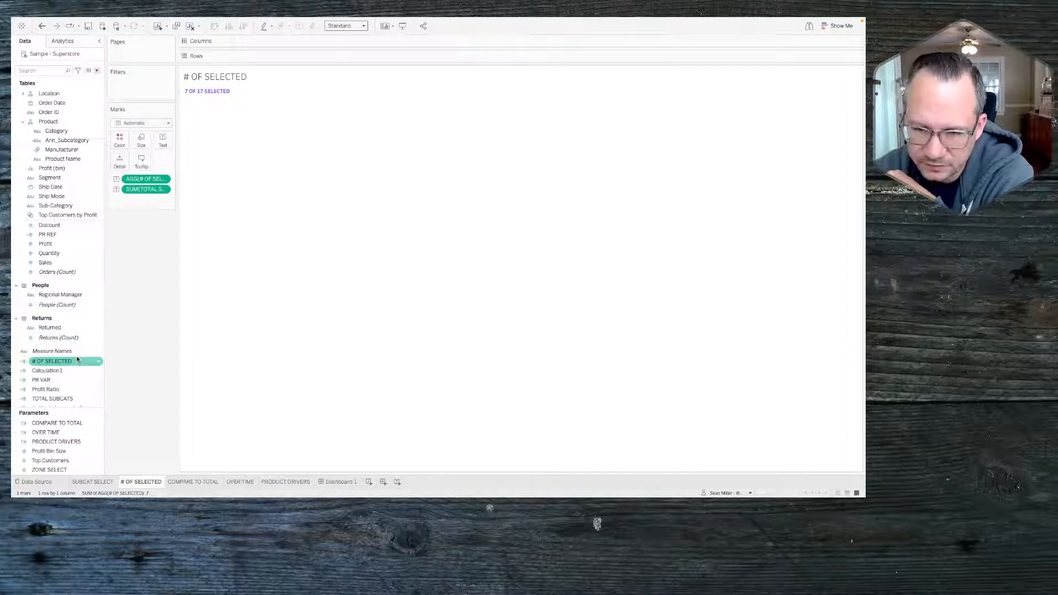
click(96, 70)
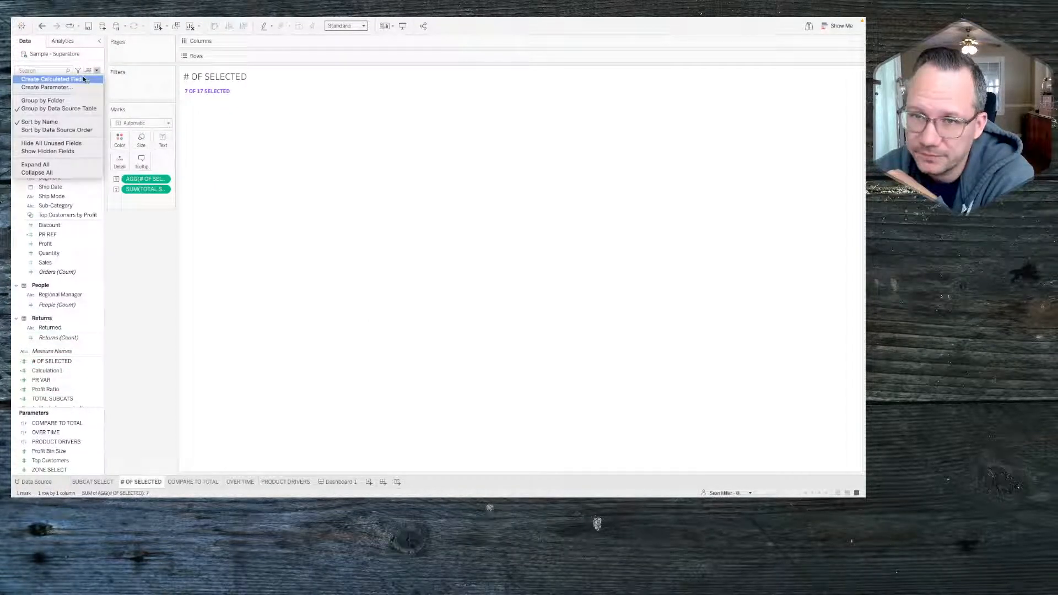
click(82, 79)
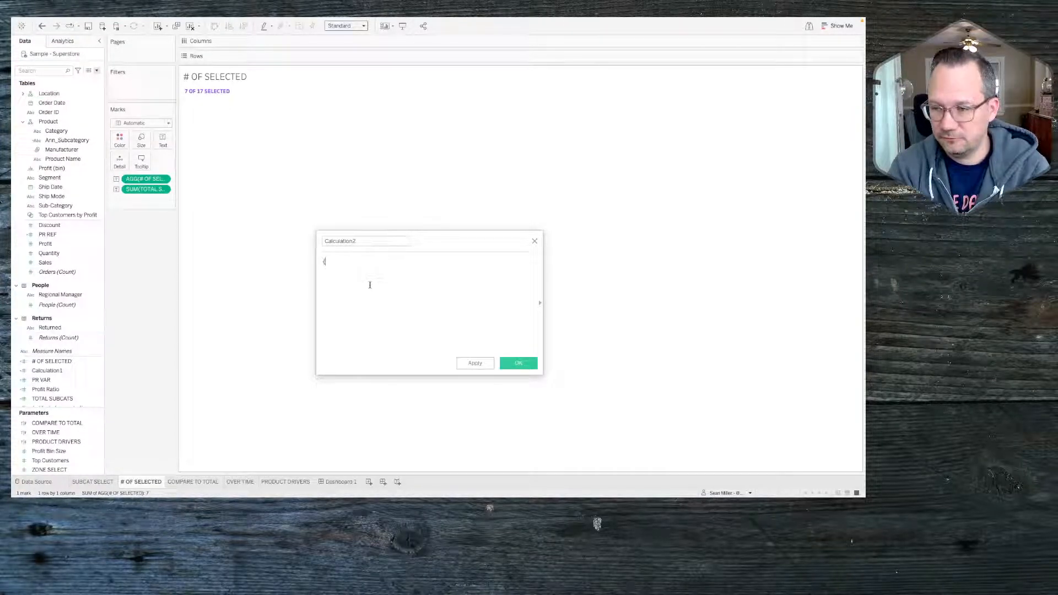
text({MIN([ZONE SELECT]))
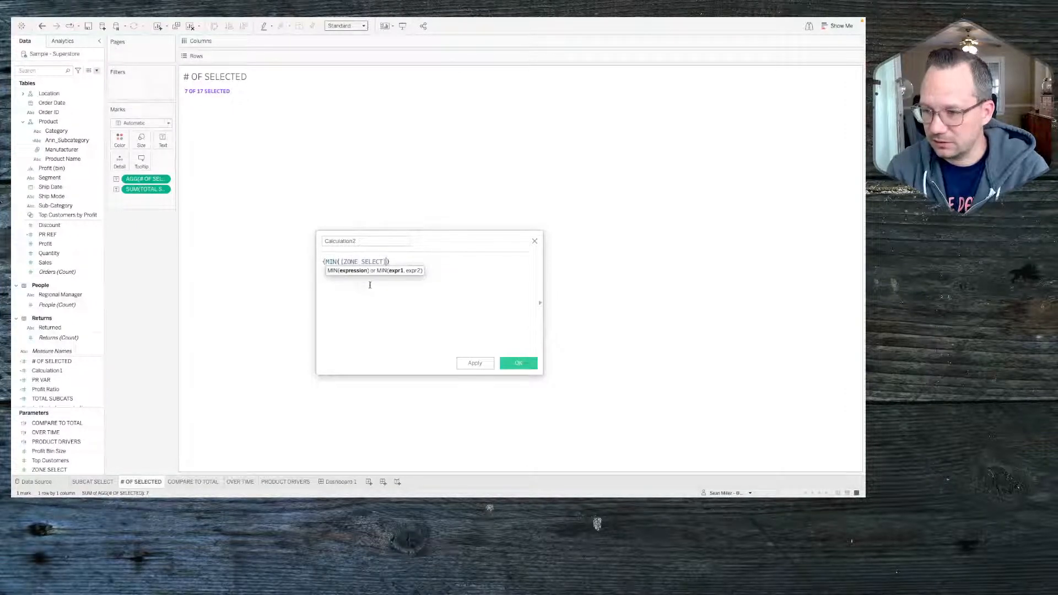
key(Right)
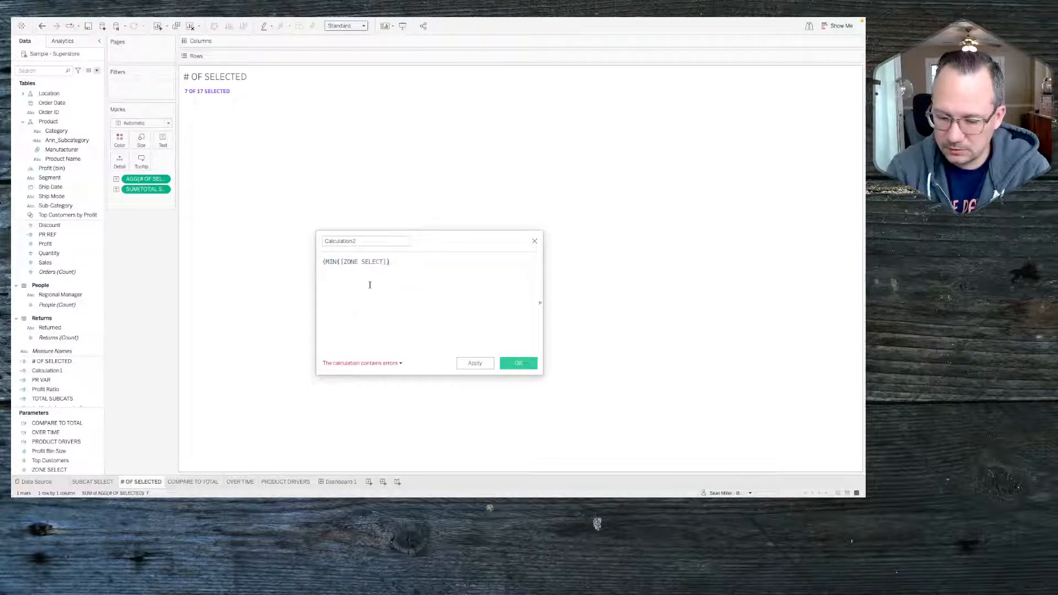
text(}=1)
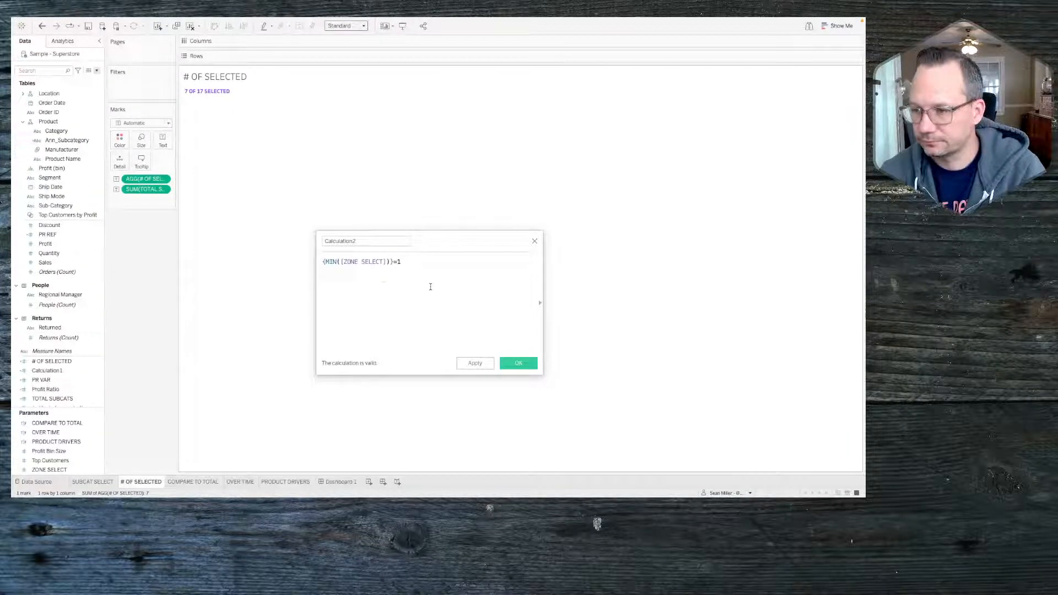
click(518, 364)
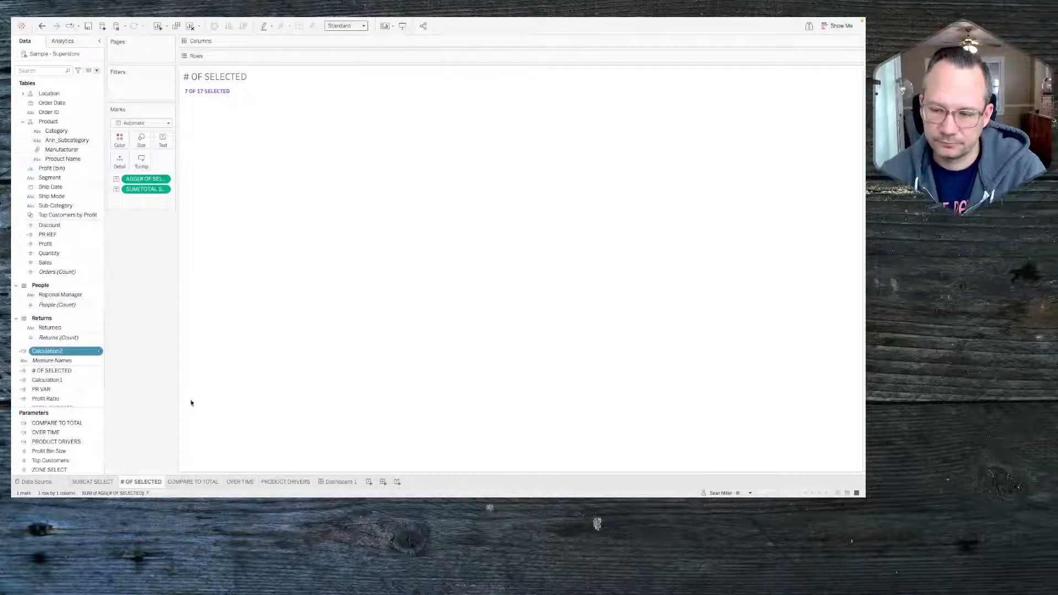
Step: On Dashboard 1, select the PRODUCT DRIVERS container and check whether the calculated field is offered for controlling its visibility
click(341, 481)
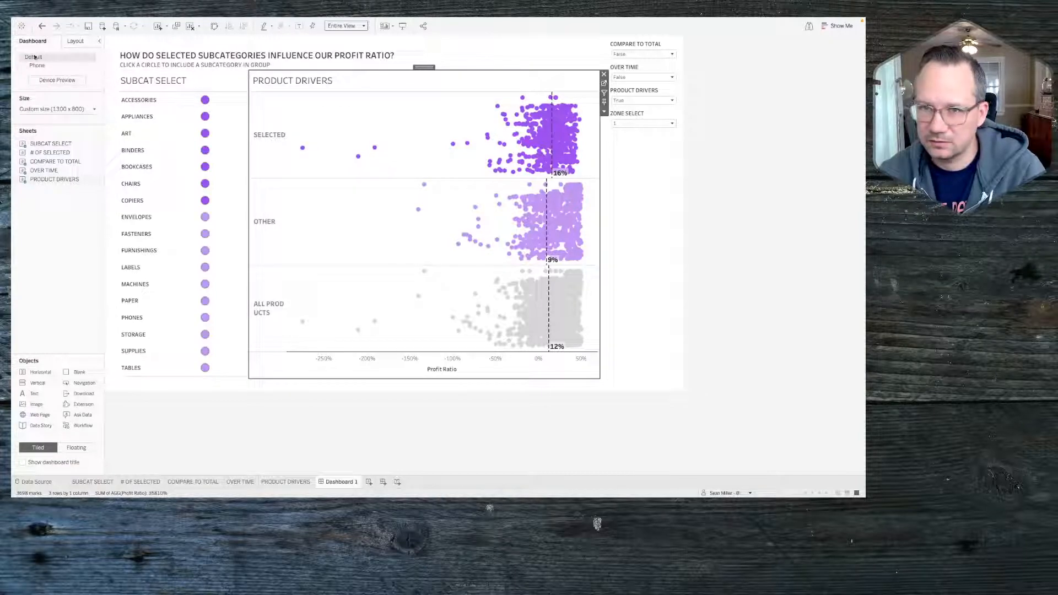
click(71, 41)
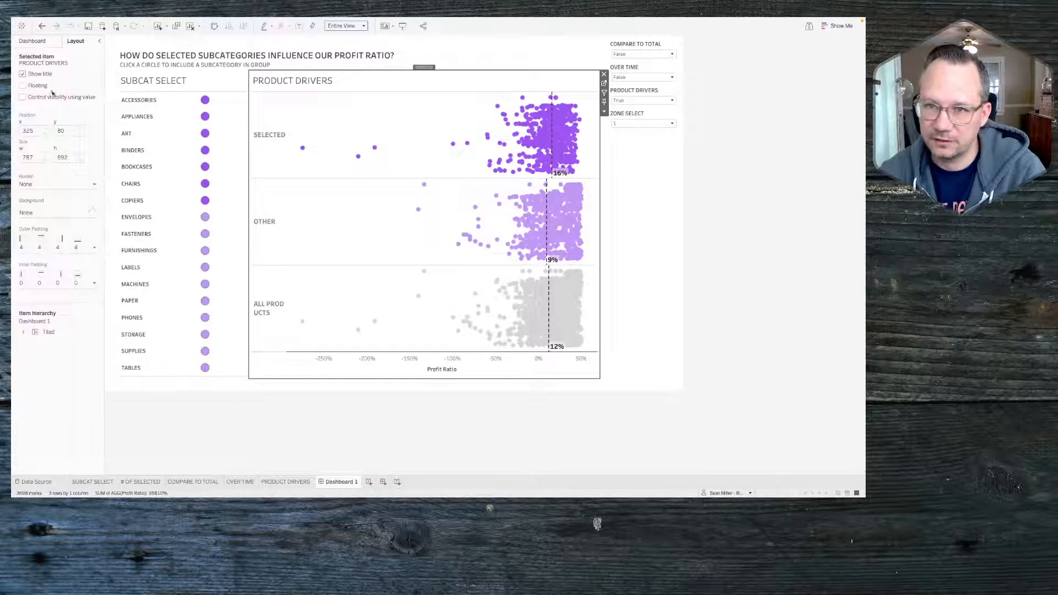
double_click(423, 66)
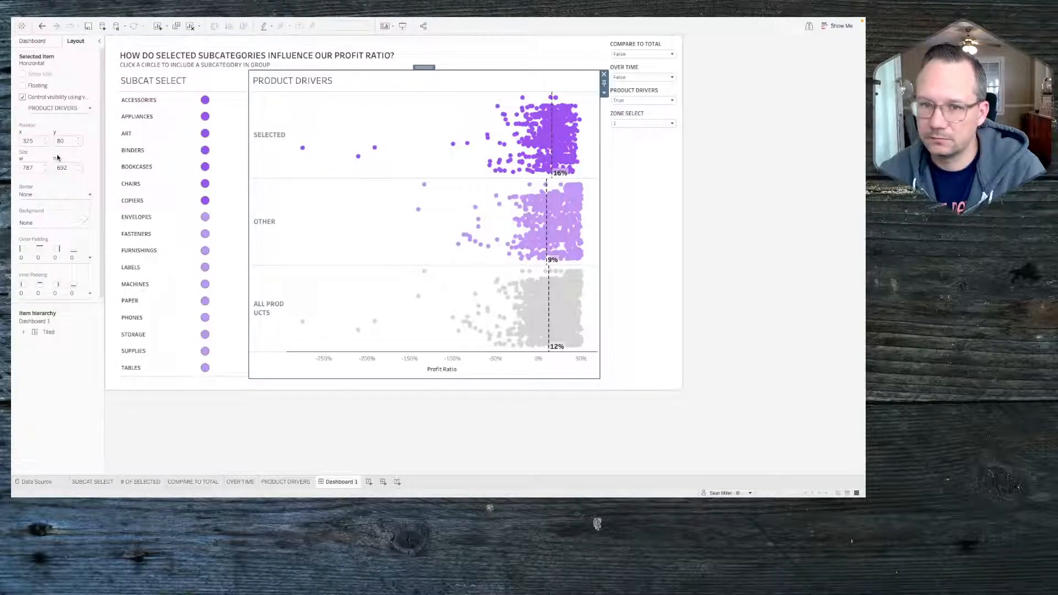
click(51, 109)
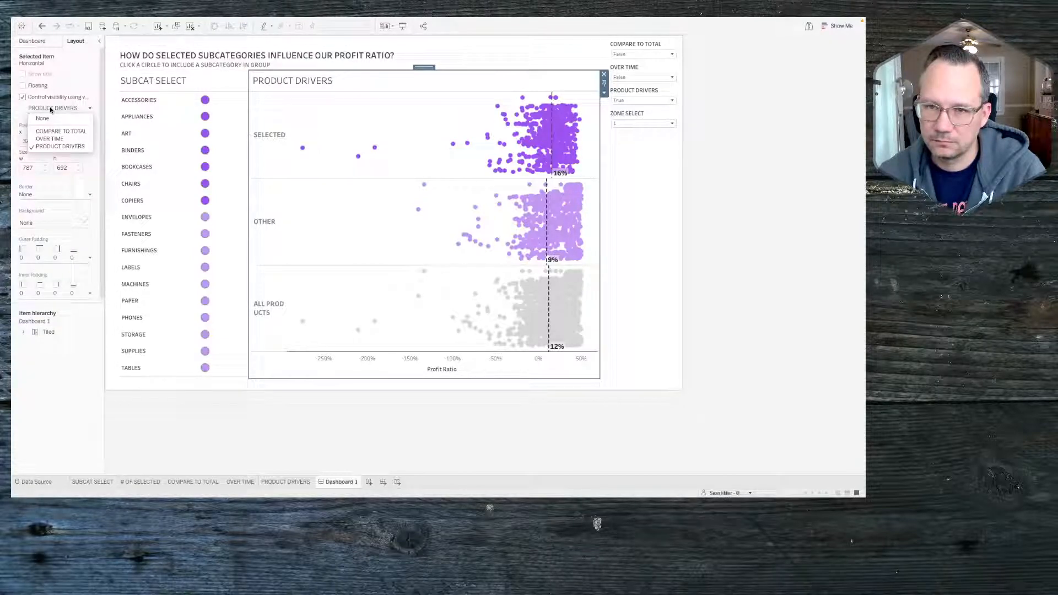
click(50, 109)
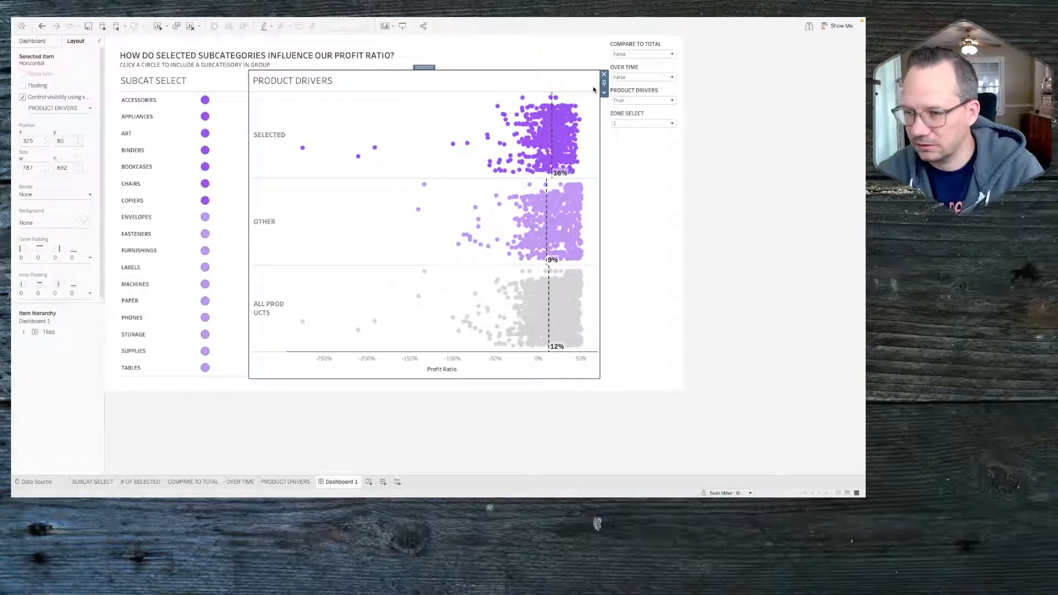
Step: Switch to the Tableau Public workbook in Chrome and inspect the formula of the 1. Show Bar Chart field
key(ctrl+Left)
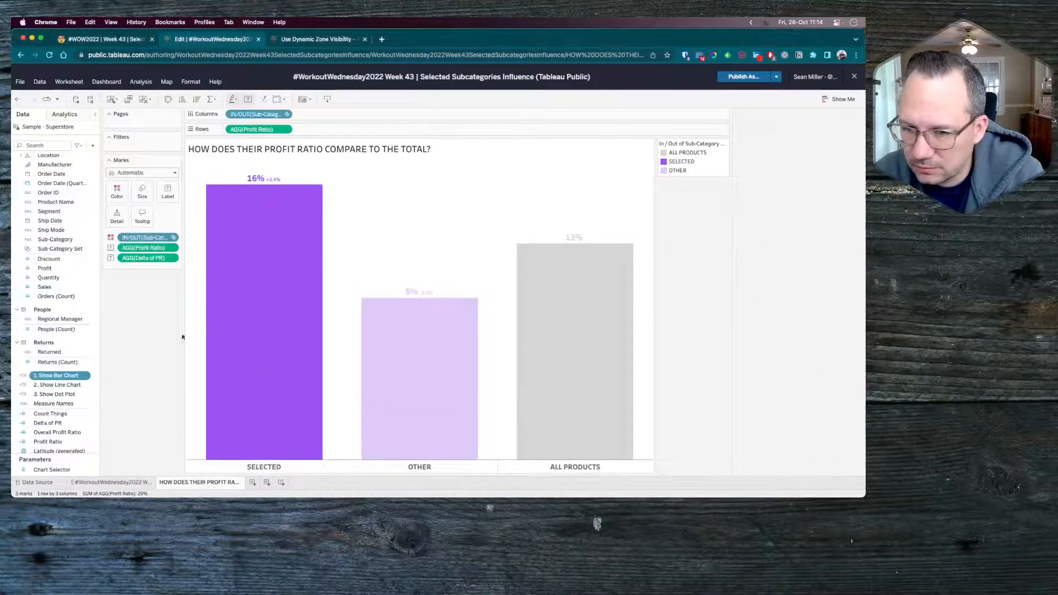
right_click(54, 381)
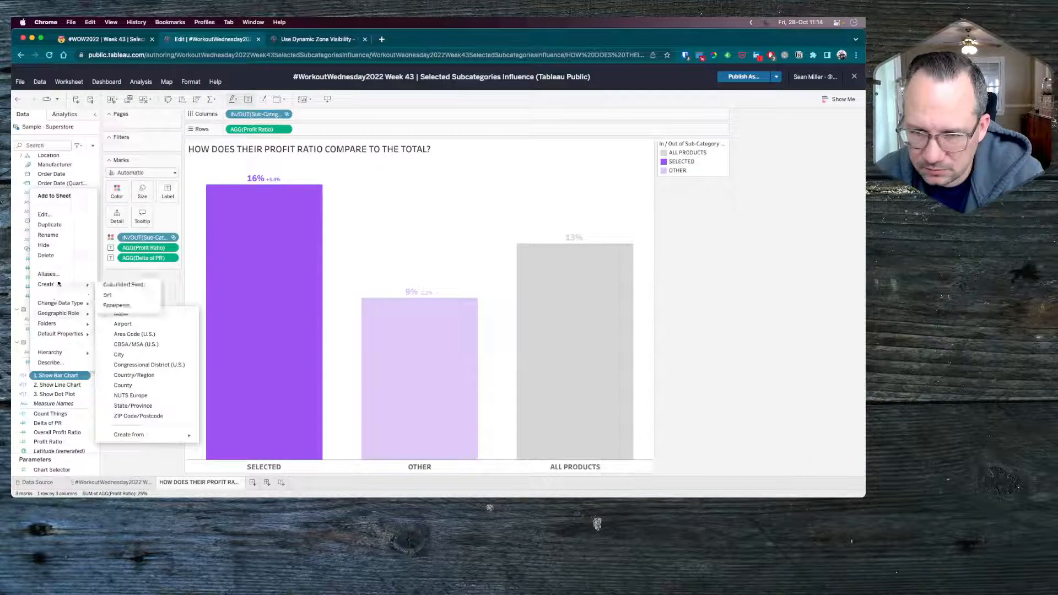
click(119, 287)
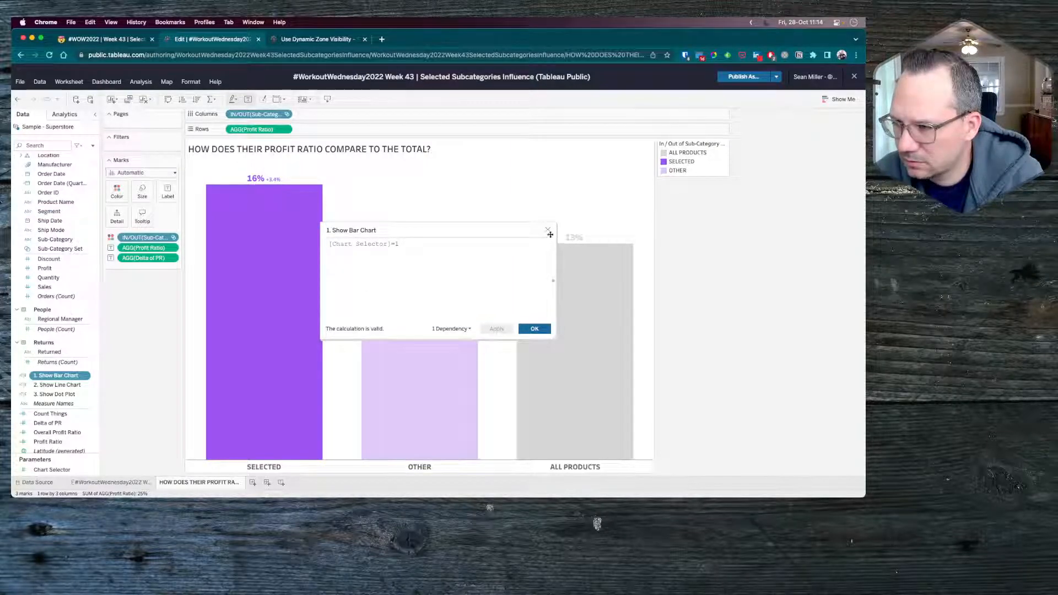
click(548, 232)
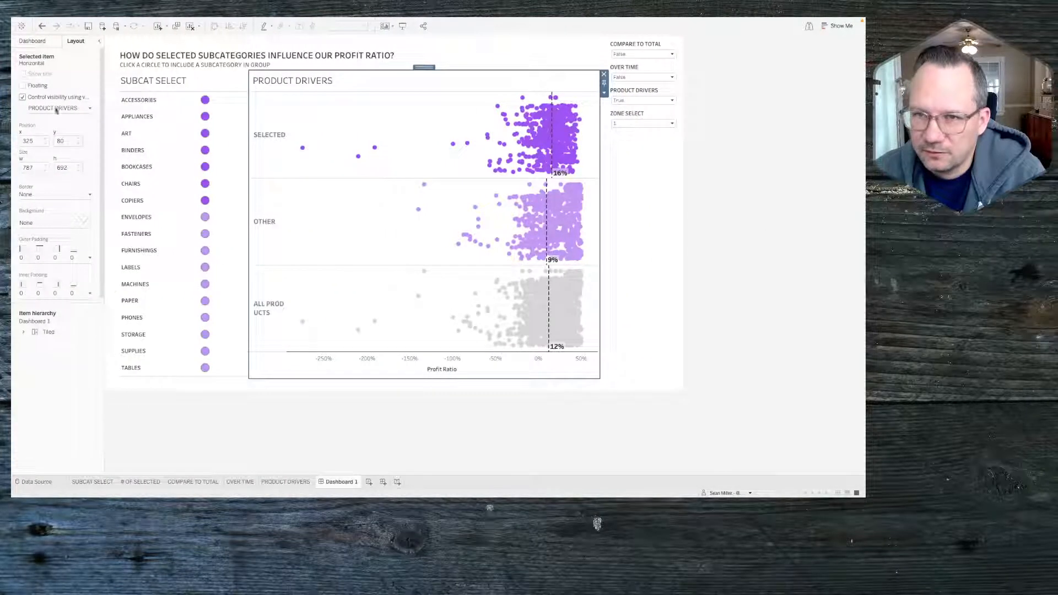
Step: Back in Tableau Desktop, open the PRODUCT DRIVERS worksheet and change the Calculation2 formula to [ZONE SELECT]=1
click(30, 43)
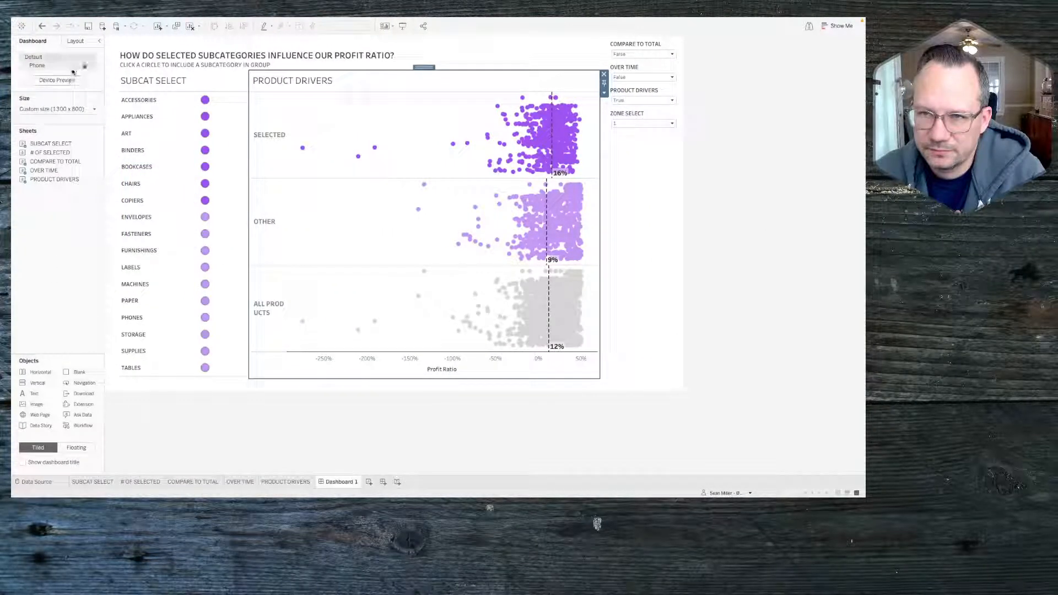
mouse_move(84, 154)
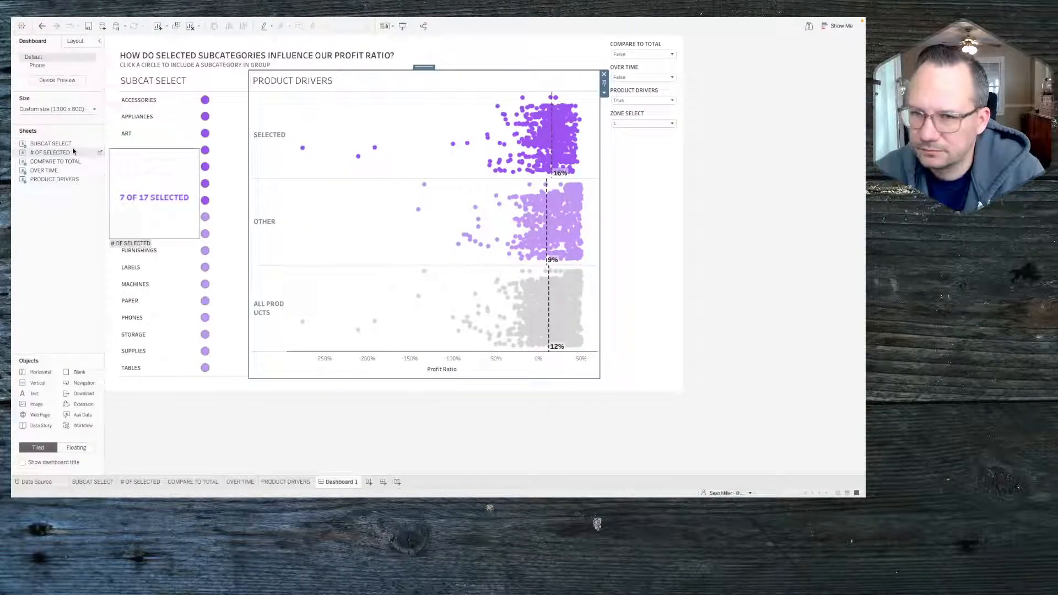
click(603, 86)
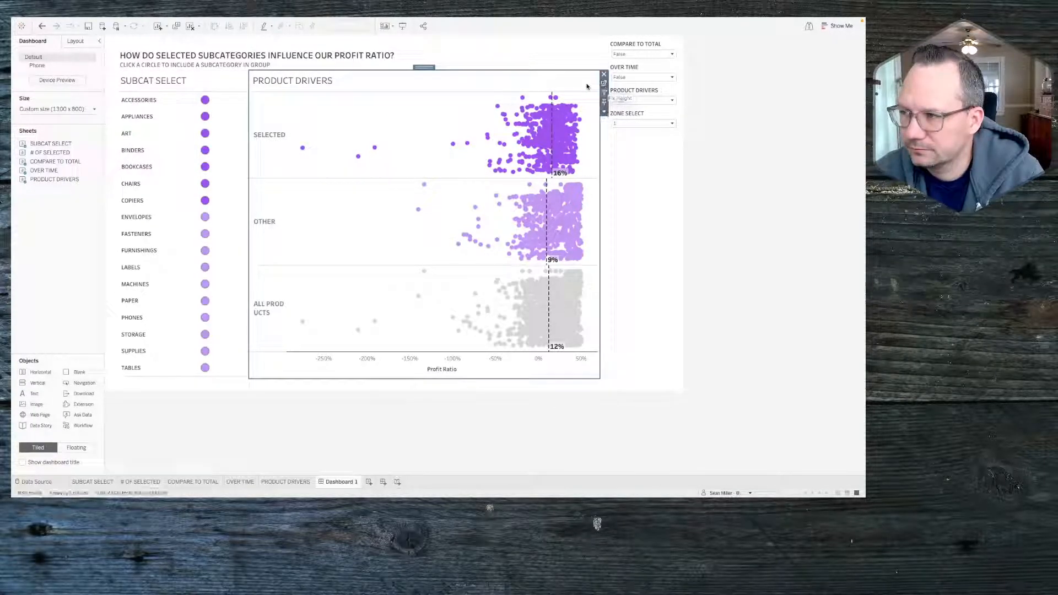
click(604, 84)
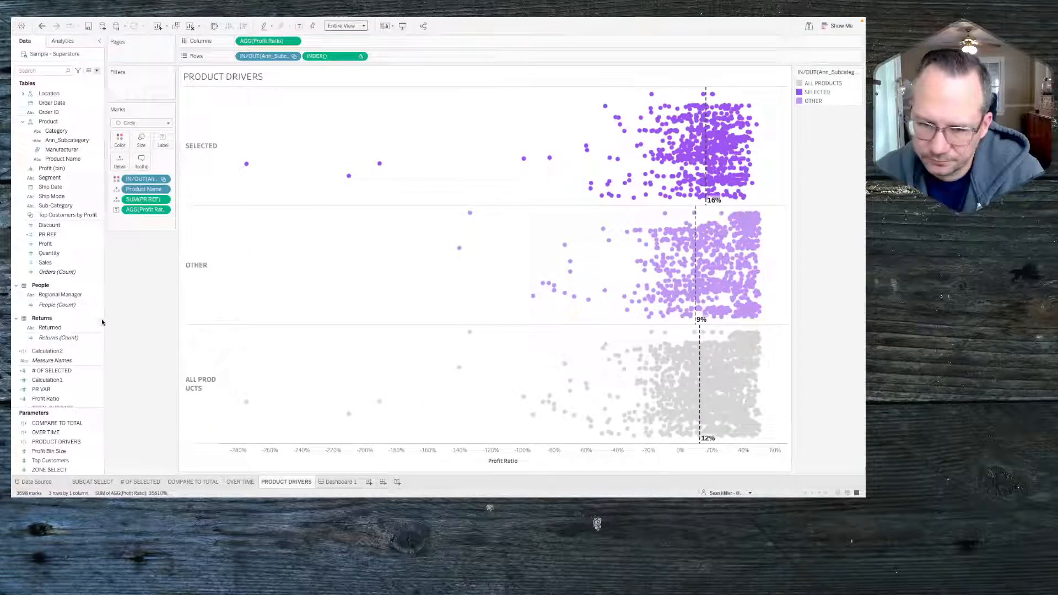
right_click(59, 352)
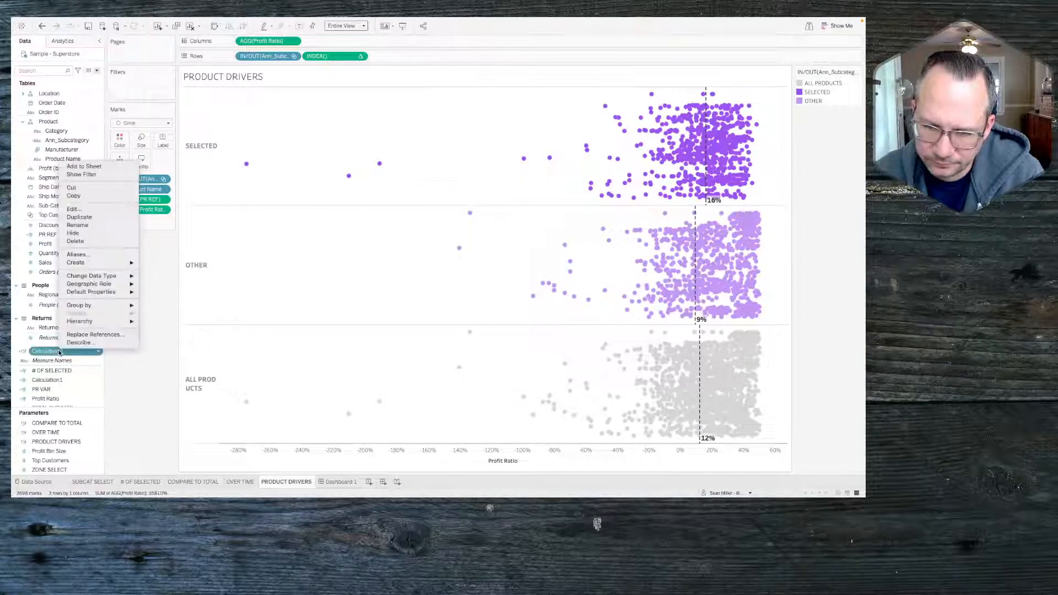
click(77, 212)
click(389, 261)
key(BackSpace)
key(BackSpace)
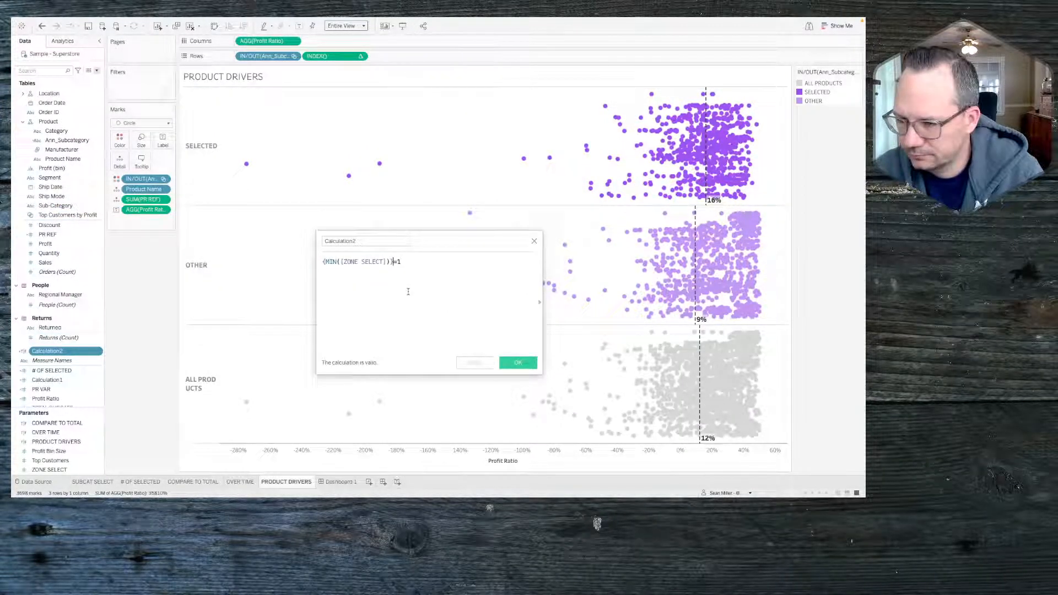
drag(340, 261, 295, 262)
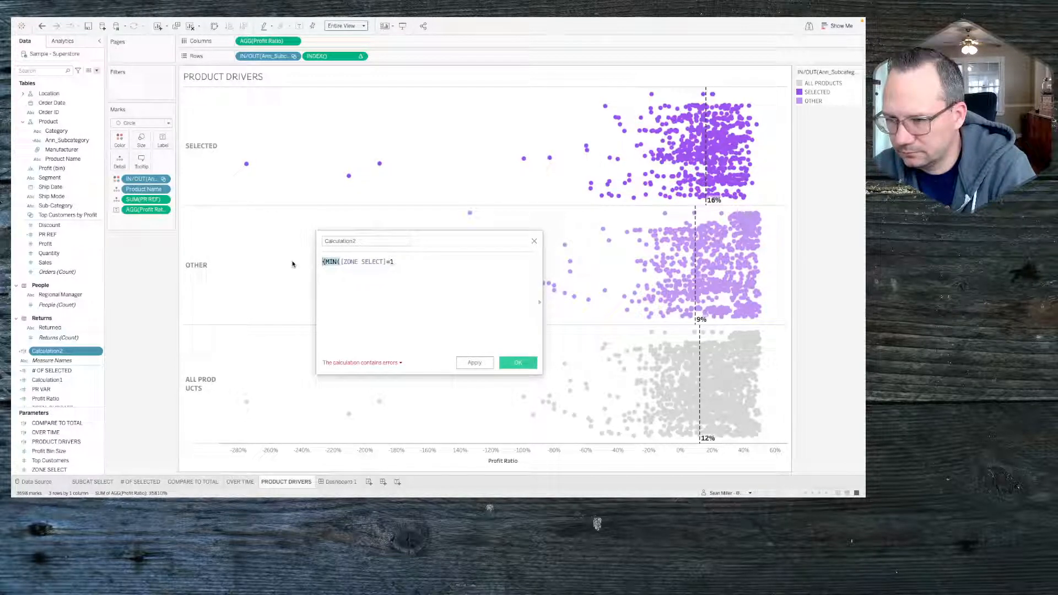
key(BackSpace)
click(474, 362)
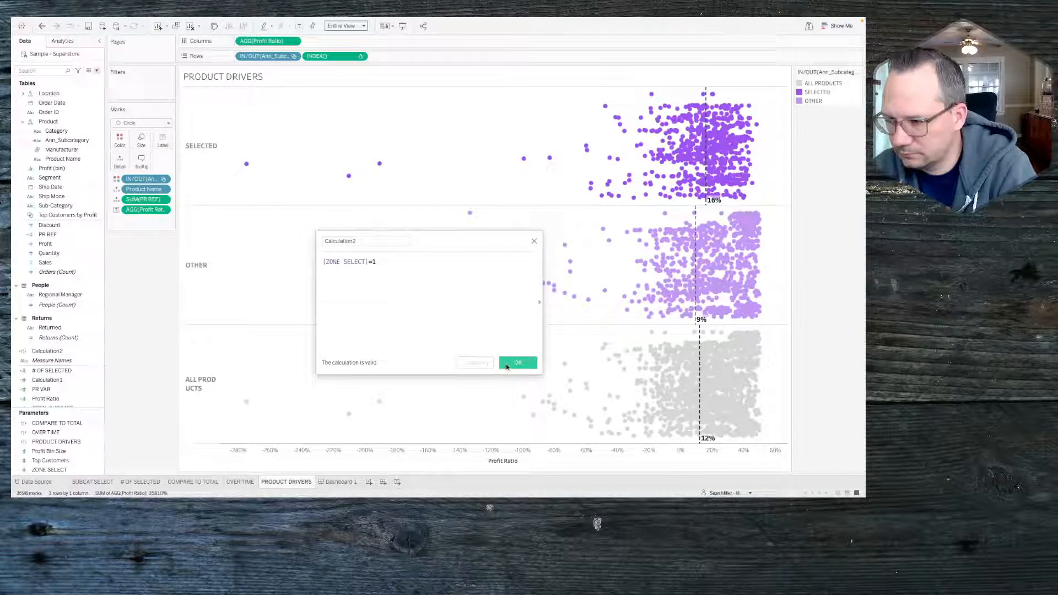
click(517, 363)
Step: On Dashboard 1, check whether Calculation2 is offered as a field for controlling the PRODUCT DRIVERS container's visibility
click(339, 482)
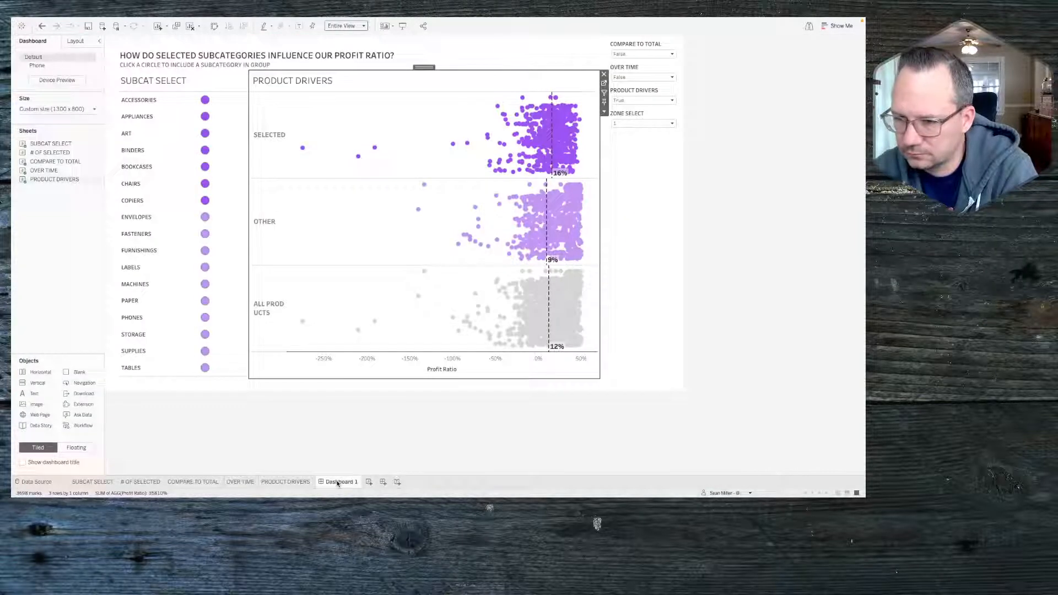
click(74, 42)
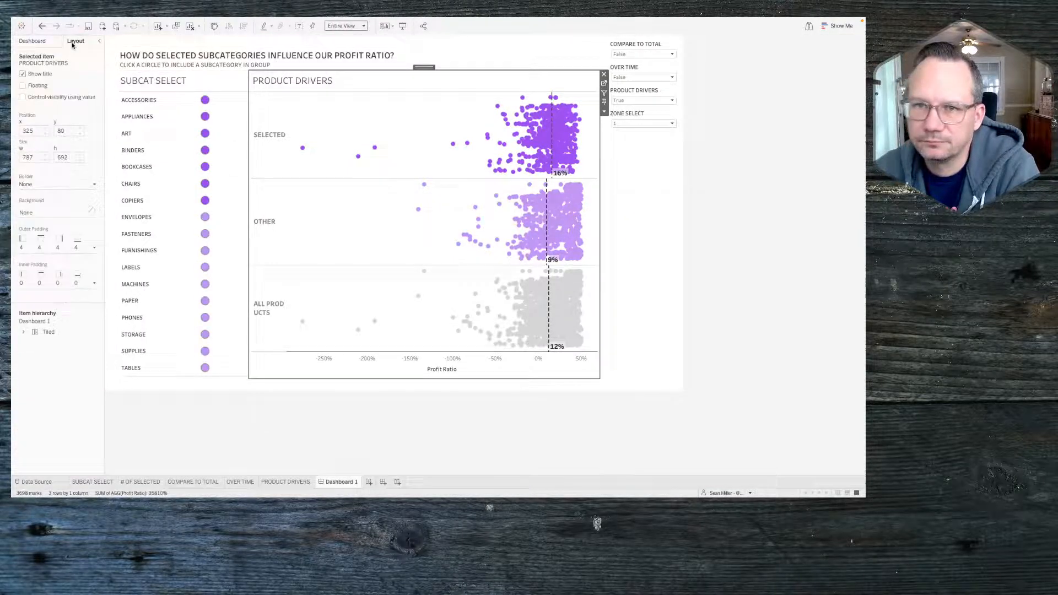
click(148, 96)
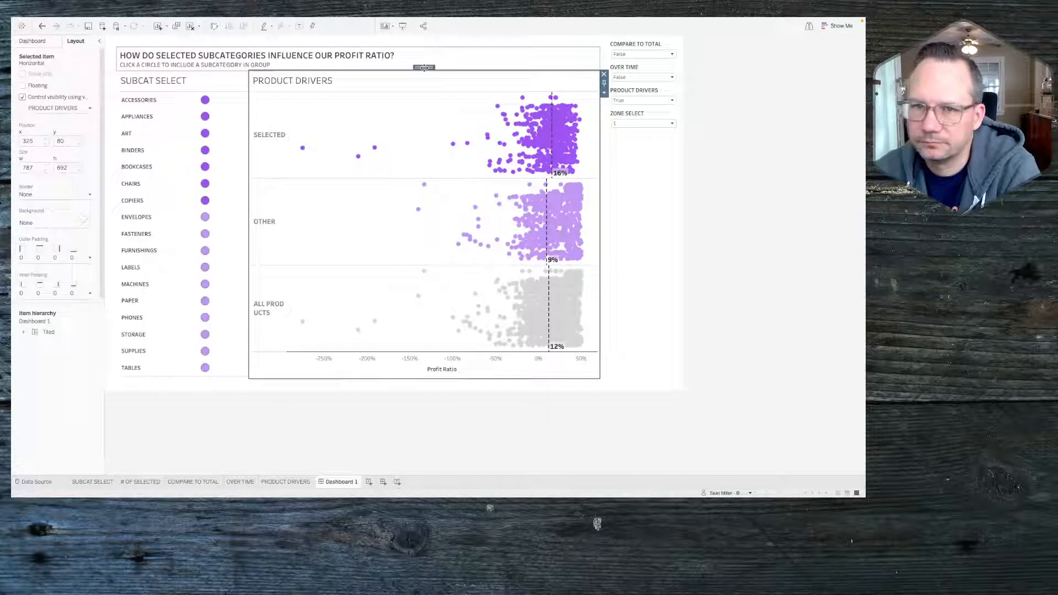
click(72, 109)
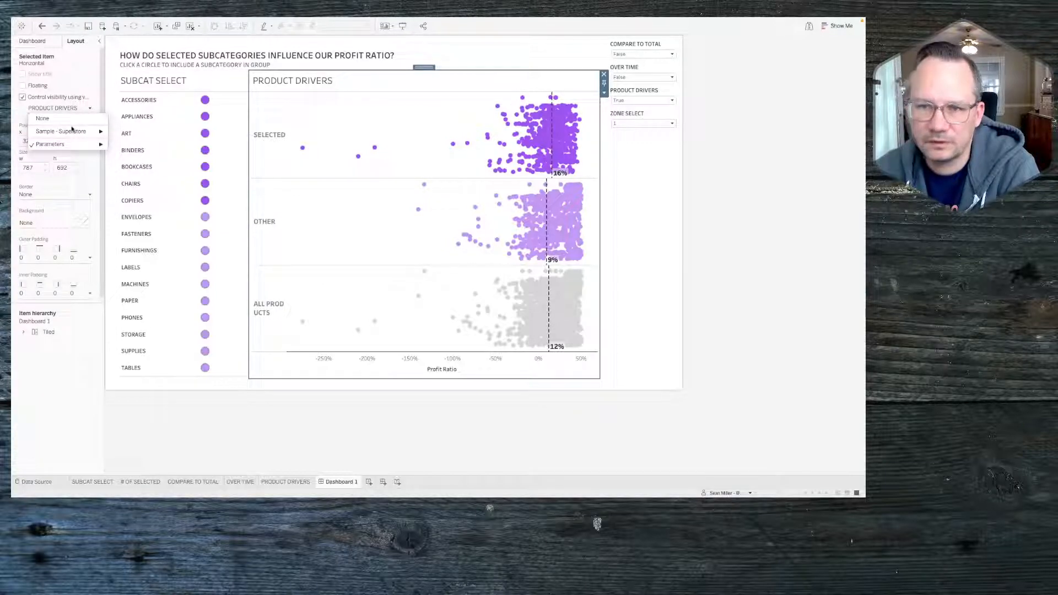
mouse_move(72, 134)
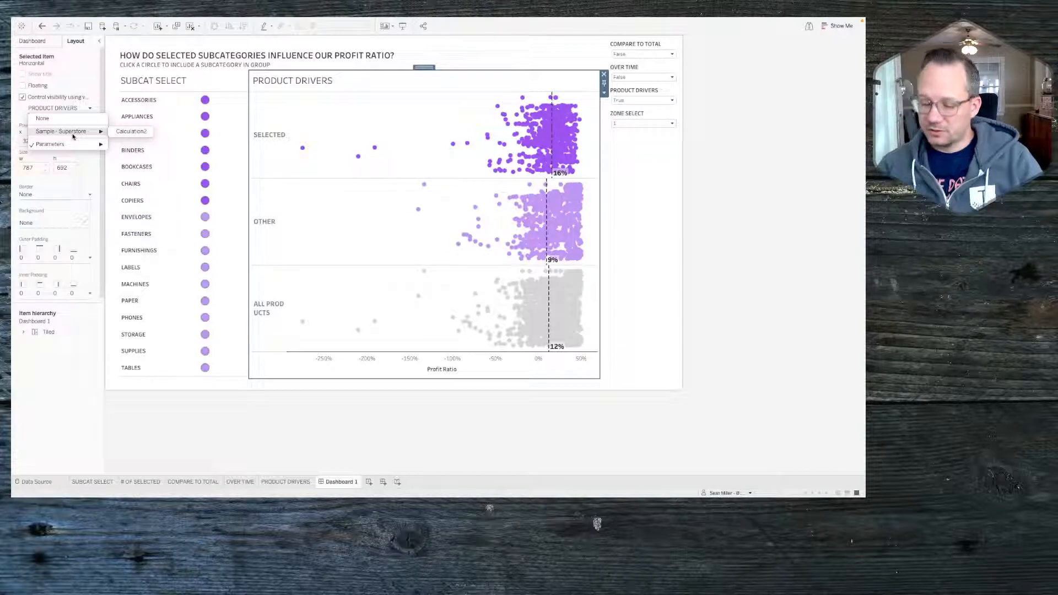
click(640, 130)
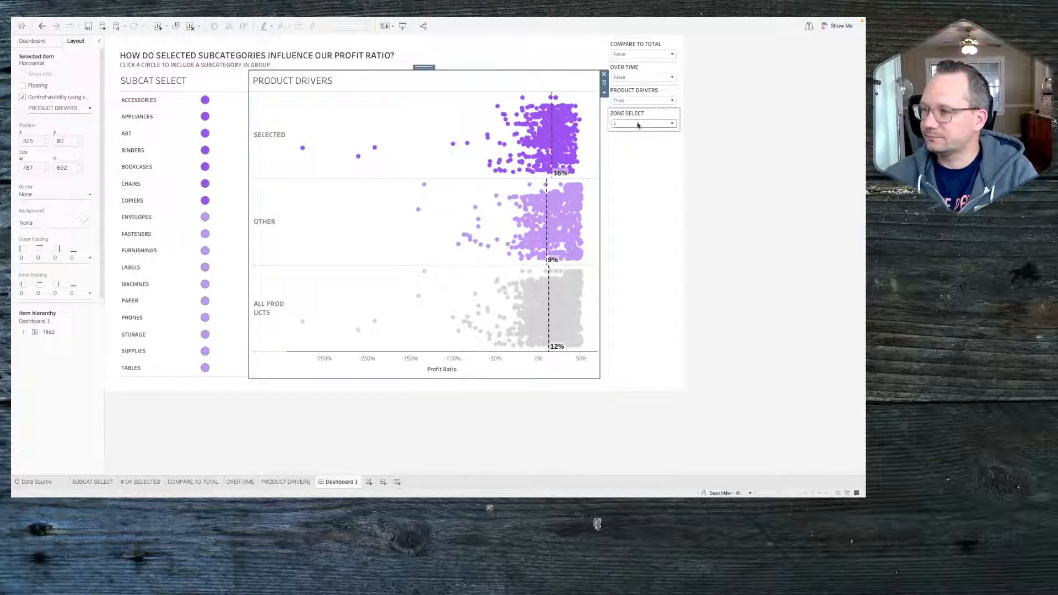
Step: On the # OF SELECTED sheet, rename the Calculation2 field as COMPARE TO TOTAL
click(141, 482)
right_click(52, 350)
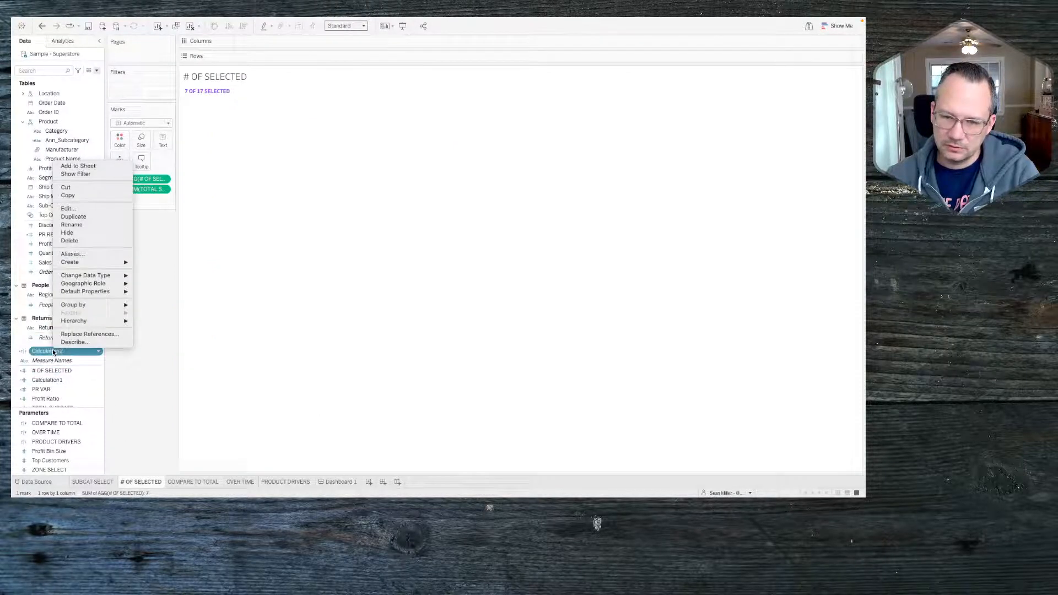
click(75, 225)
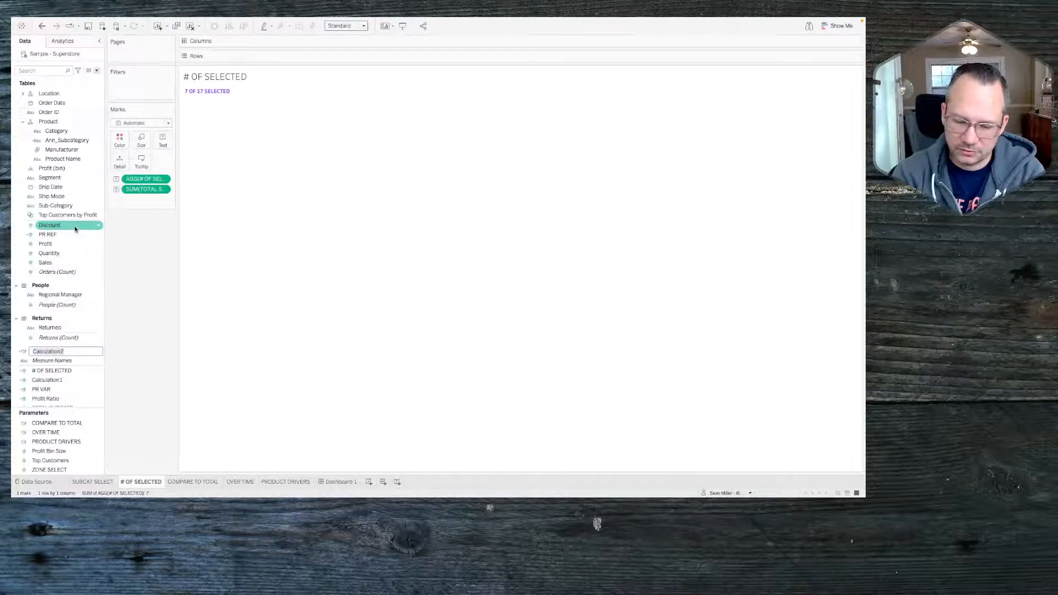
text(CHOW)
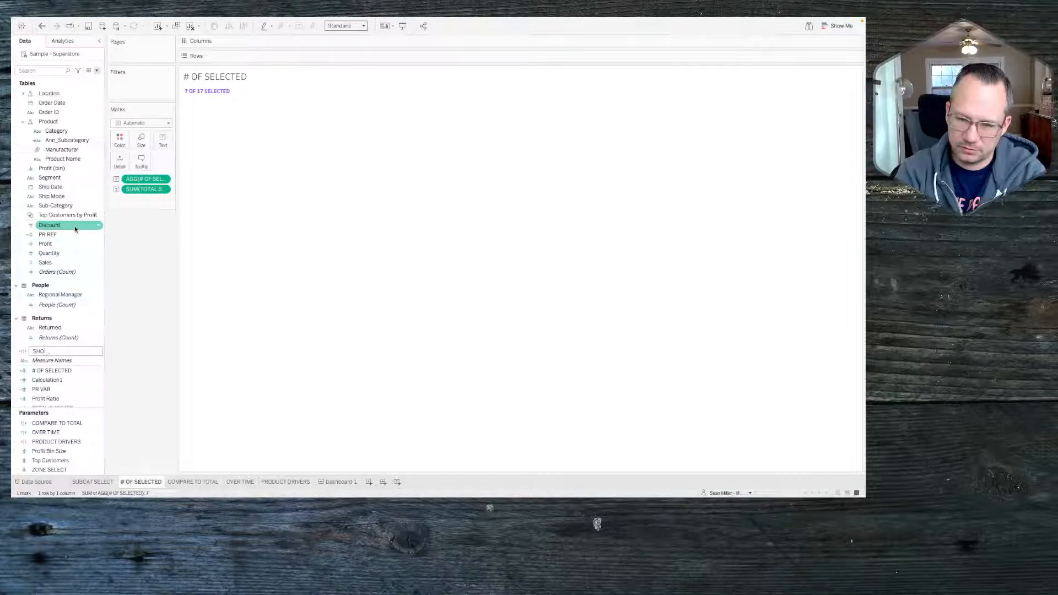
text(SHOW C)
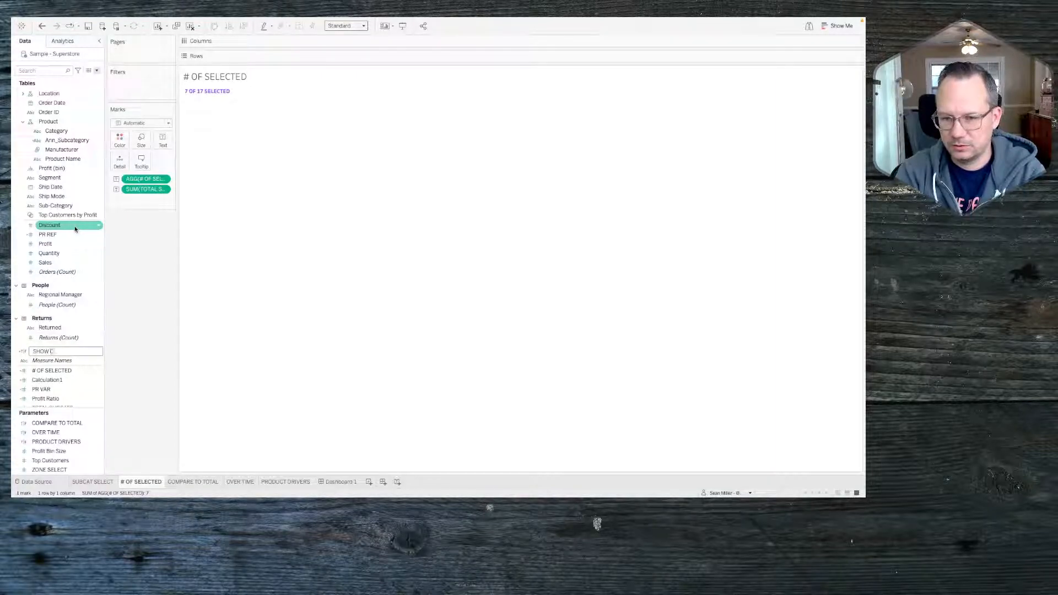
key(BackSpace)
key(BackSpace)
key(BackSpace)
key(BackSpace)
text(COMPAR)
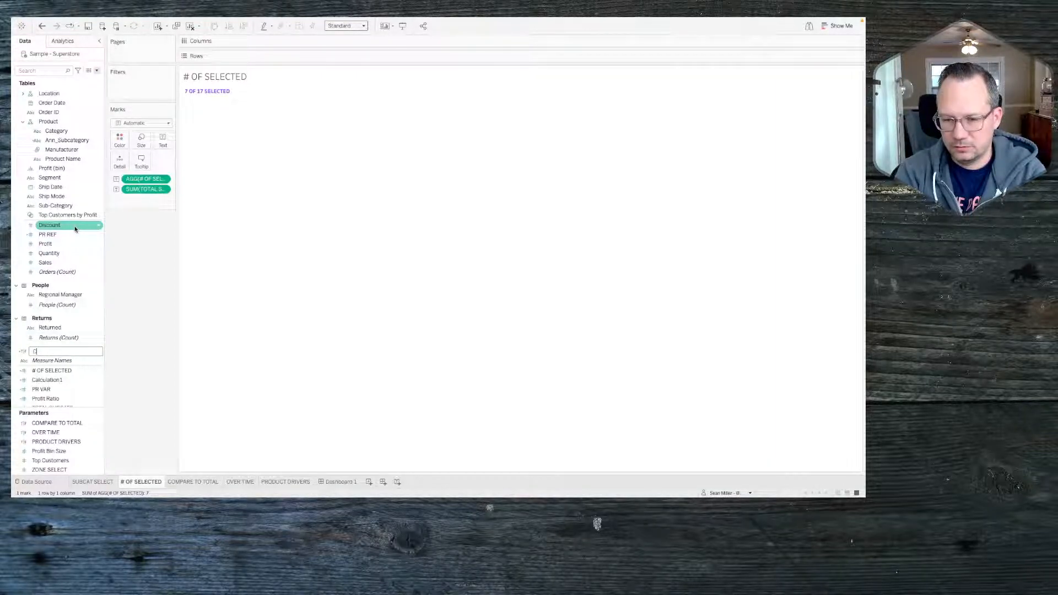
text(E TO TOTAL)
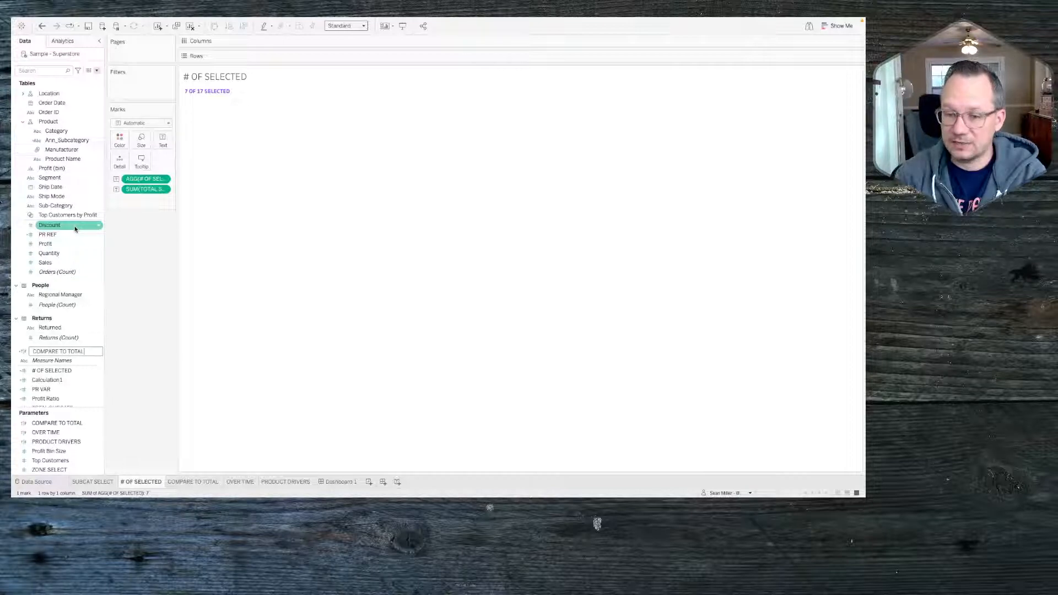
Step: Delete the COMPARE TO TOTAL, OVER TIME and PRODUCT DRIVERS parameters and accept the effect on Dashboard 1
click(58, 423)
shift+click(55, 442)
right_click(54, 441)
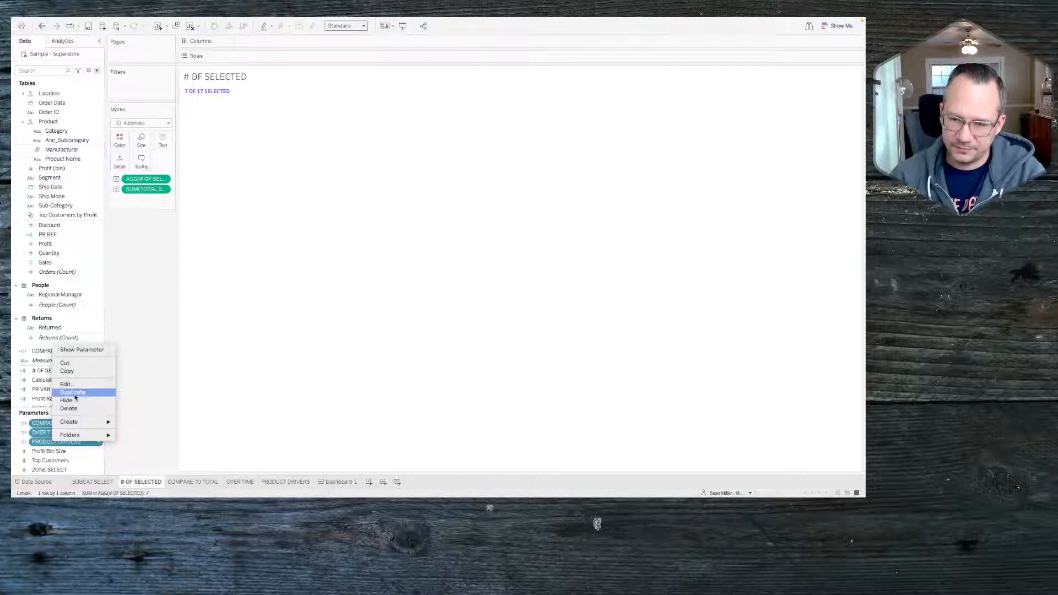
click(72, 409)
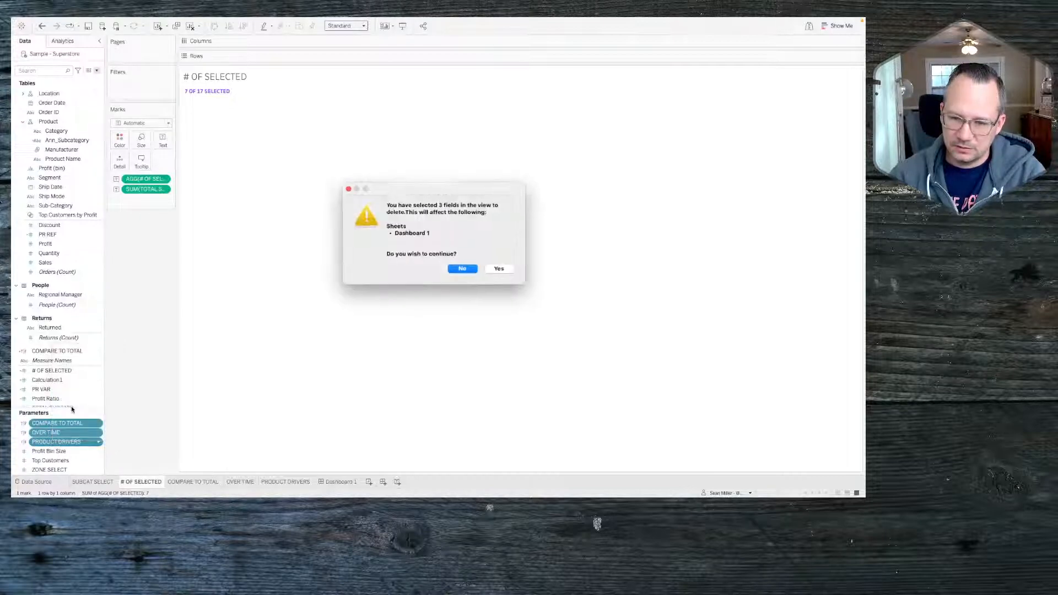
click(504, 272)
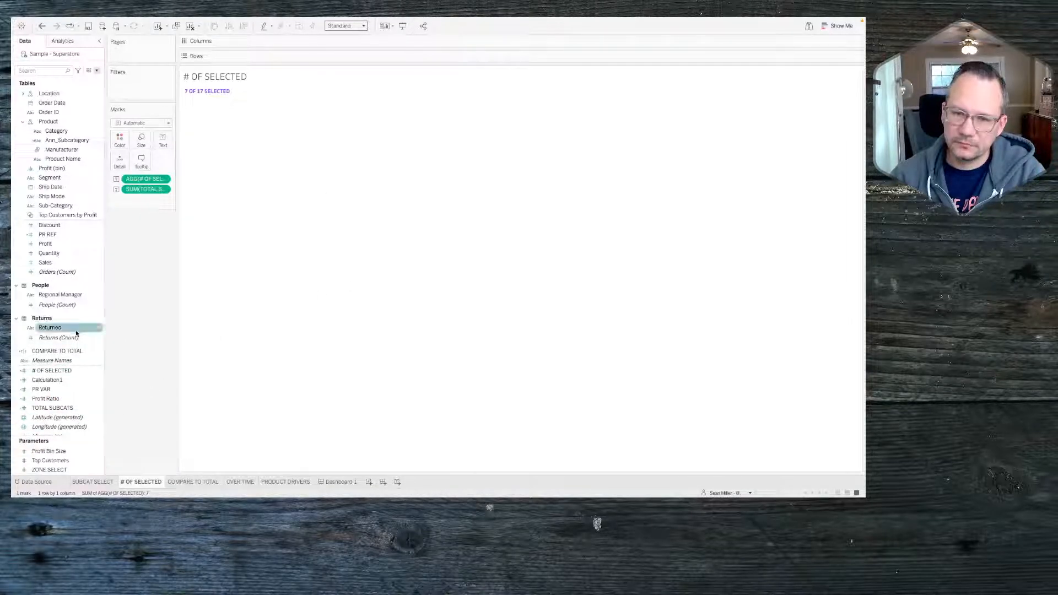
Step: Duplicate the COMPARE TO TOTAL calculated field, name the copy OVER TIME and set its formula to [ZONE SELECT]=2
right_click(66, 351)
click(87, 219)
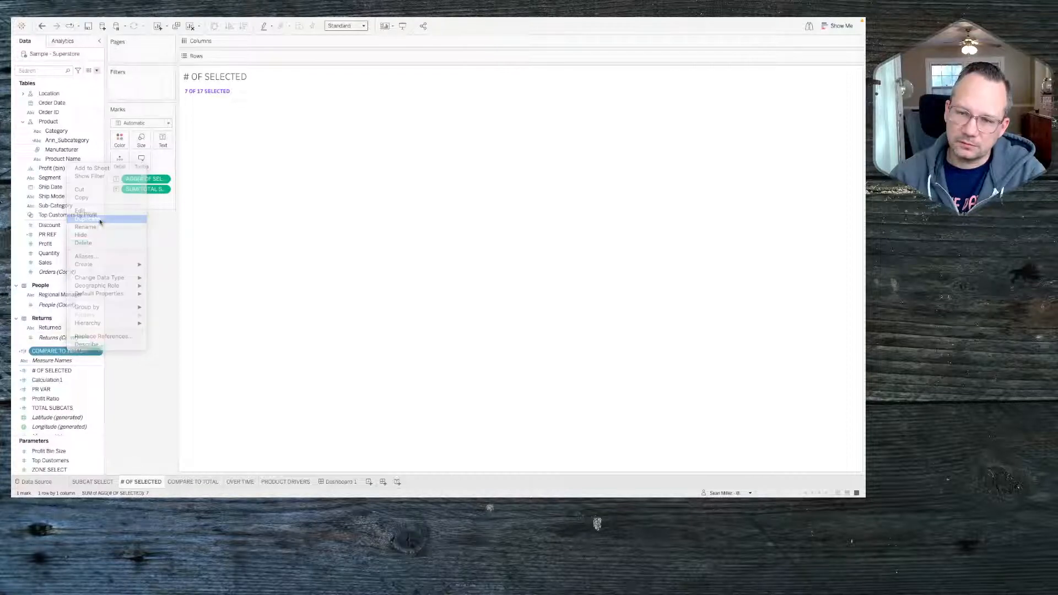
right_click(55, 360)
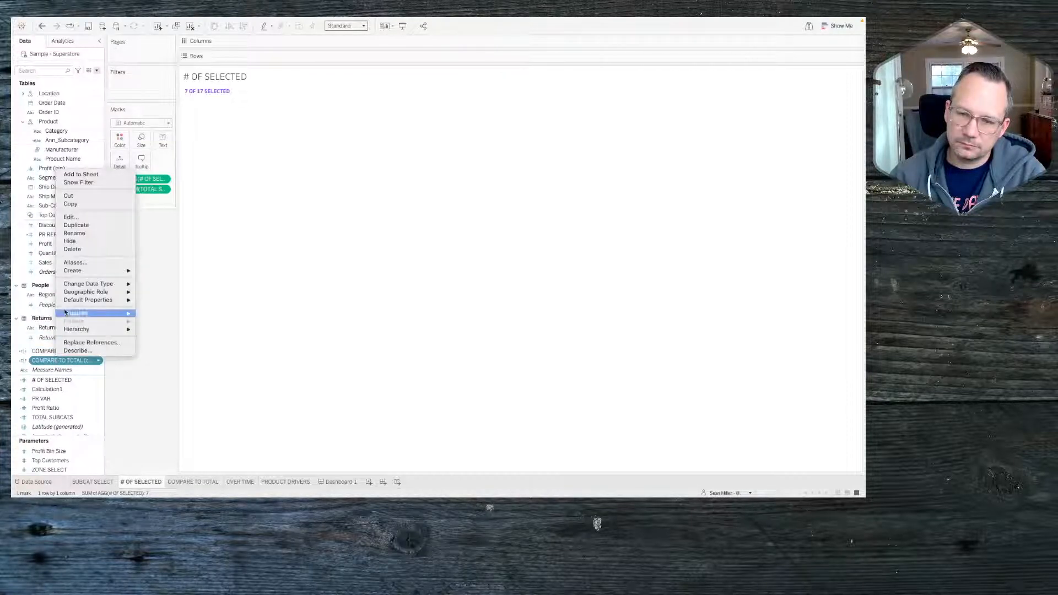
click(74, 220)
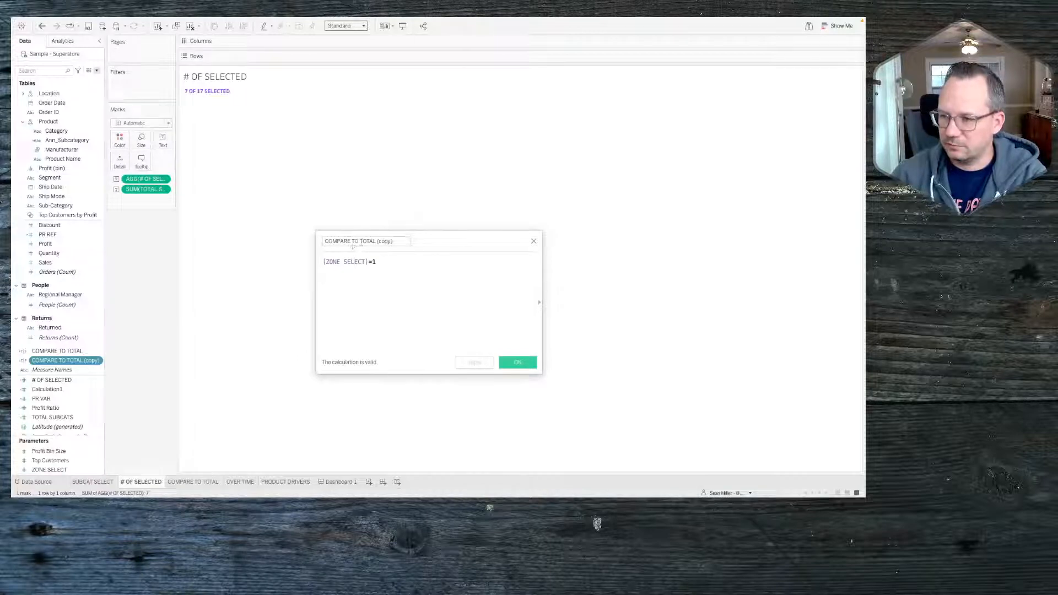
text(2)
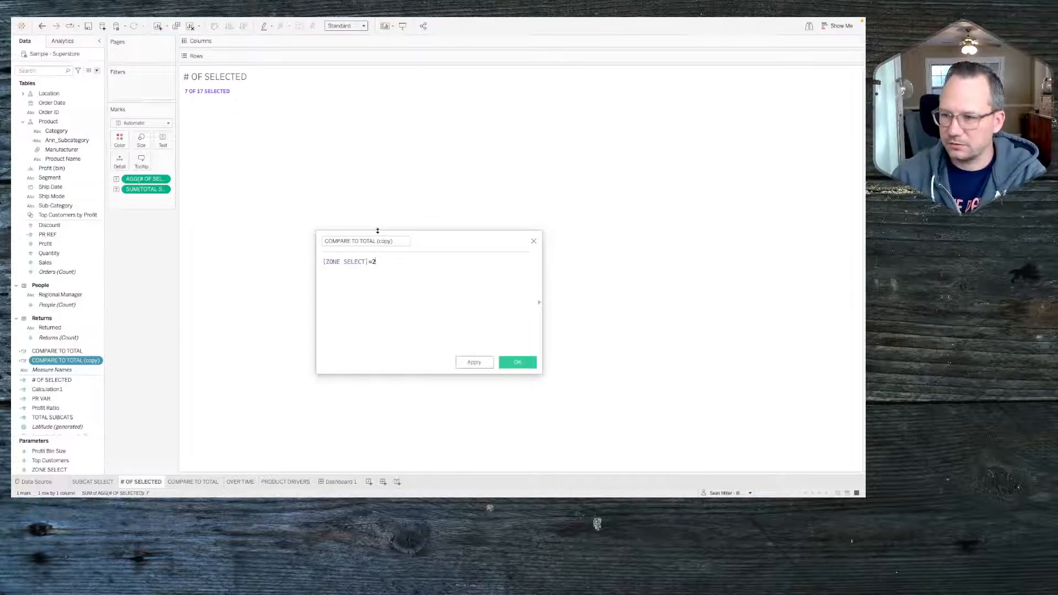
click(368, 241)
text(OVER)
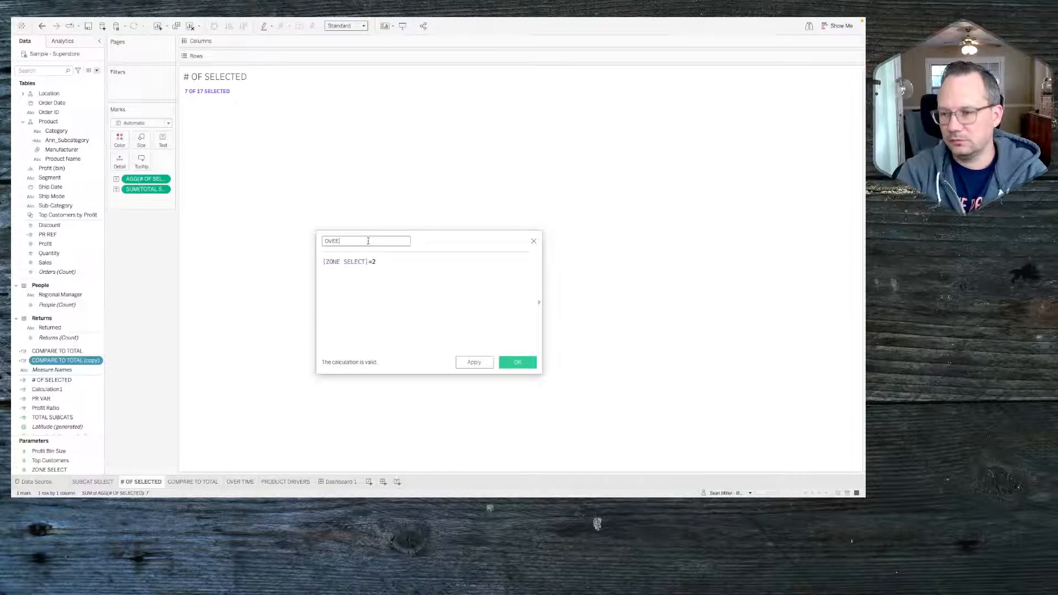
text( TIME)
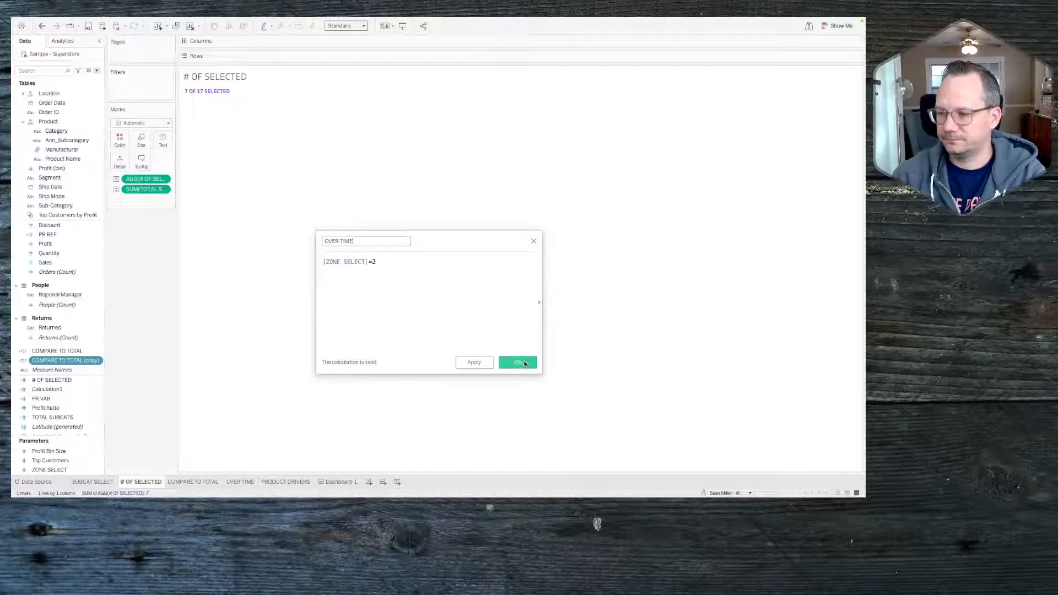
key(Return)
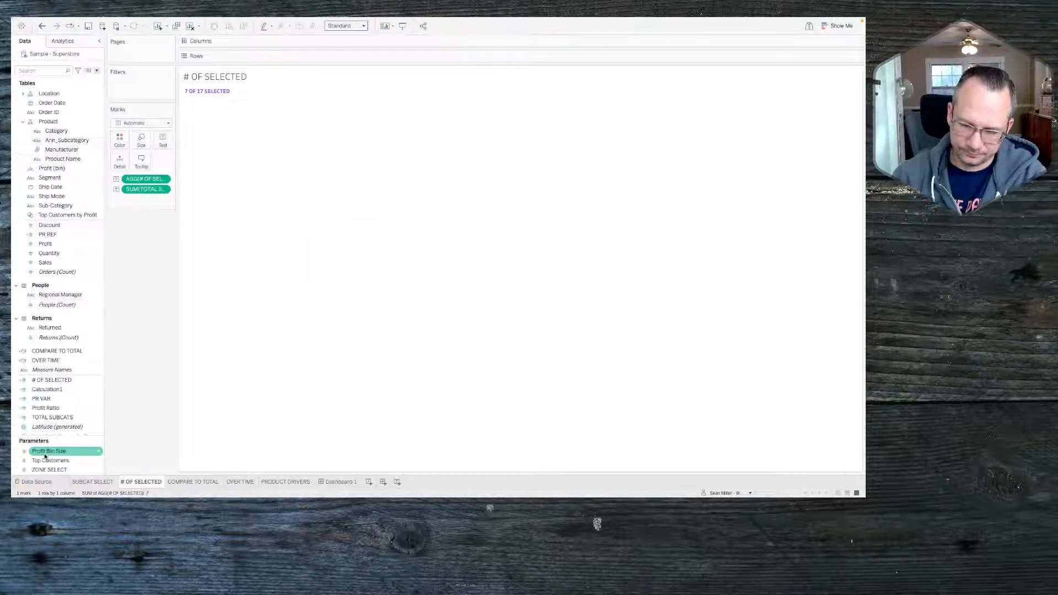
Step: Duplicate the OVER TIME calculated field, name the copy PRODUCT DRIVERS and set its formula to [ZONE SELECT]=3
right_click(48, 361)
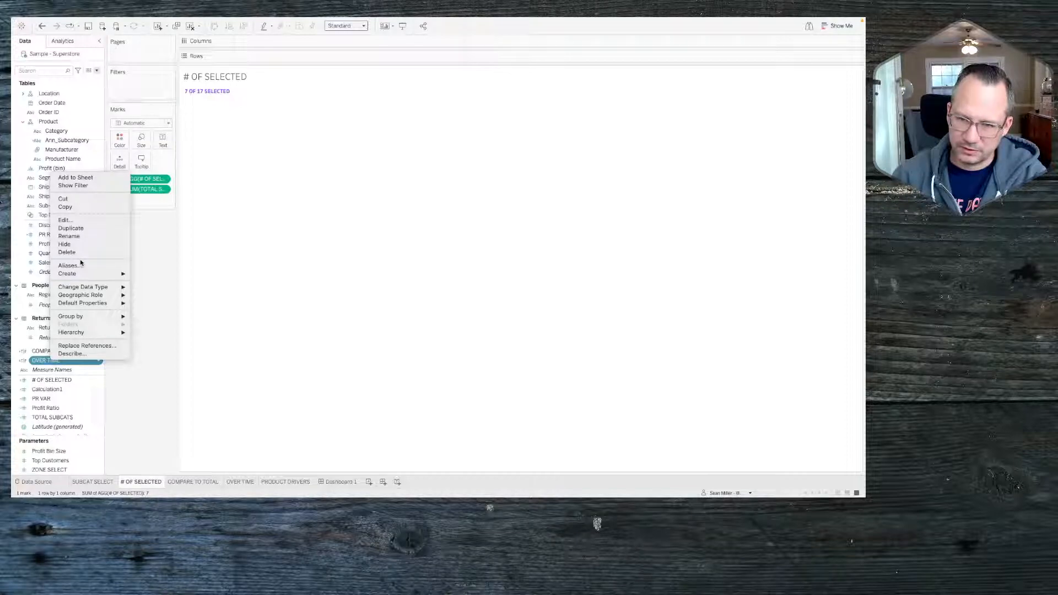
click(71, 228)
right_click(60, 370)
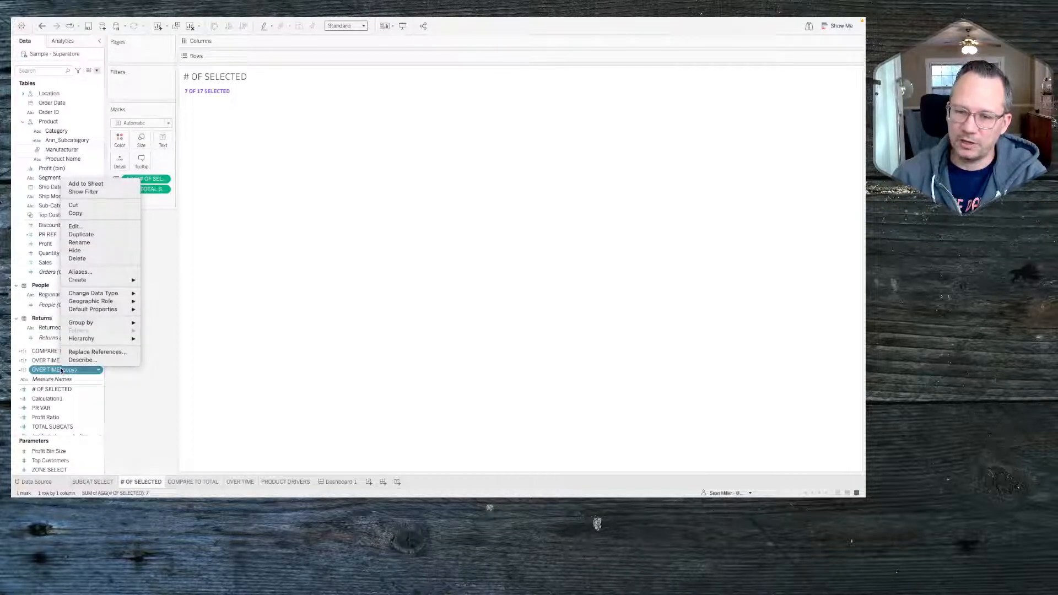
click(95, 226)
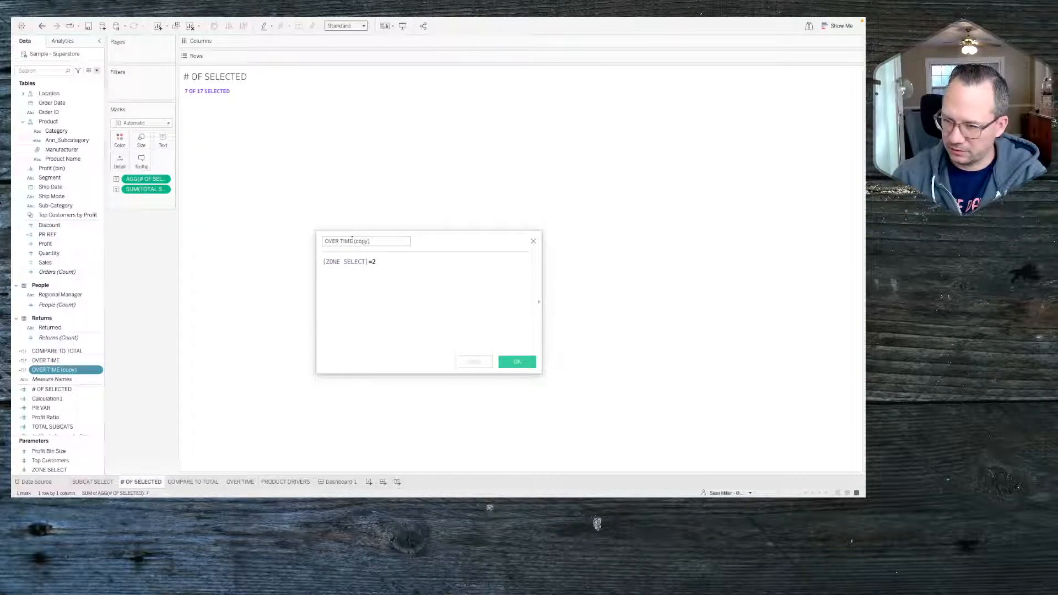
click(340, 241)
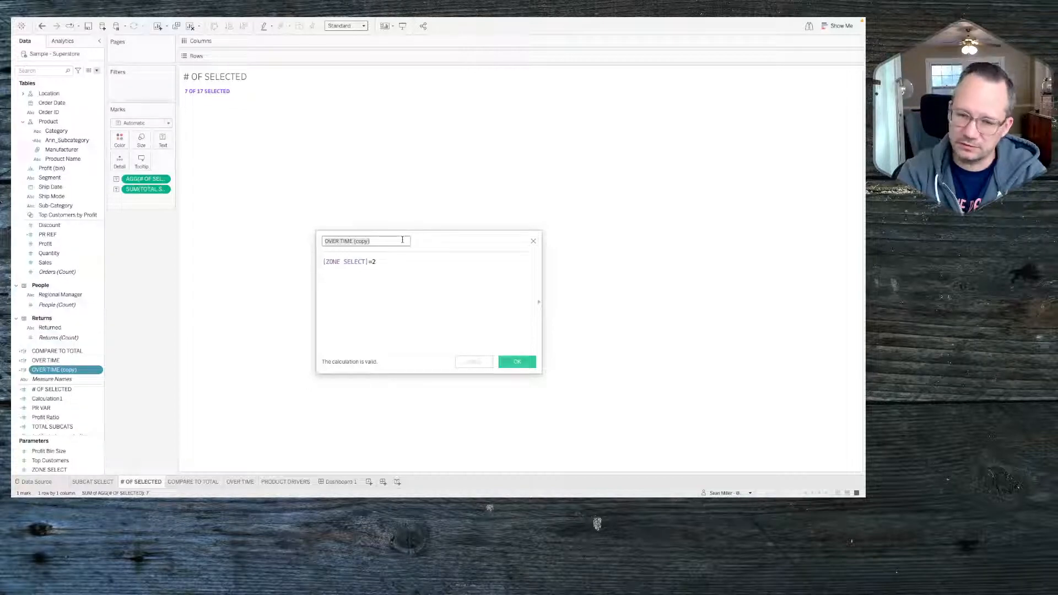
text(PRODUCT DRIVERS)
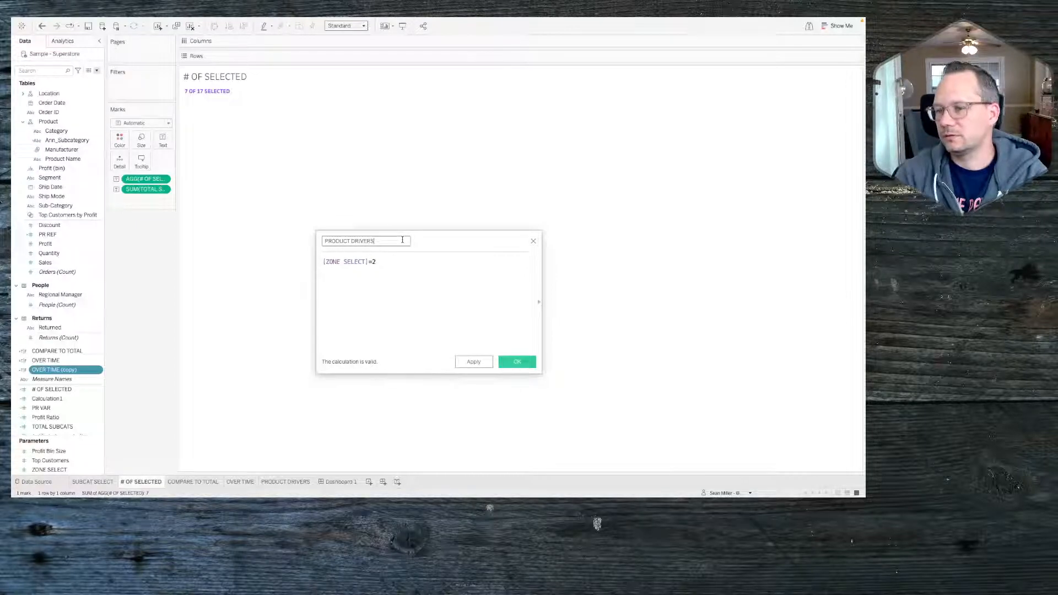
click(384, 261)
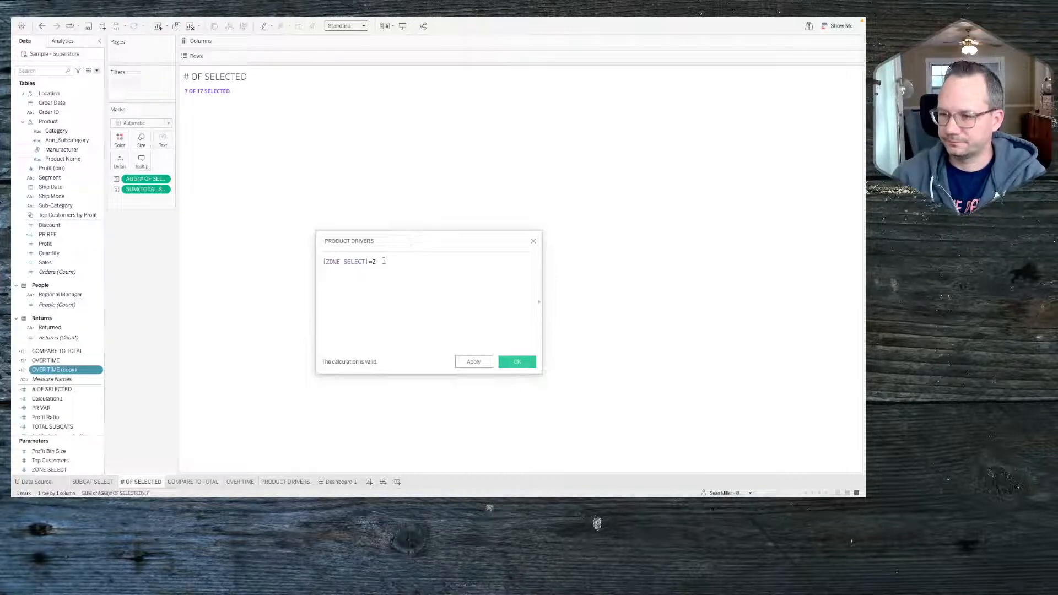
key(BackSpace)
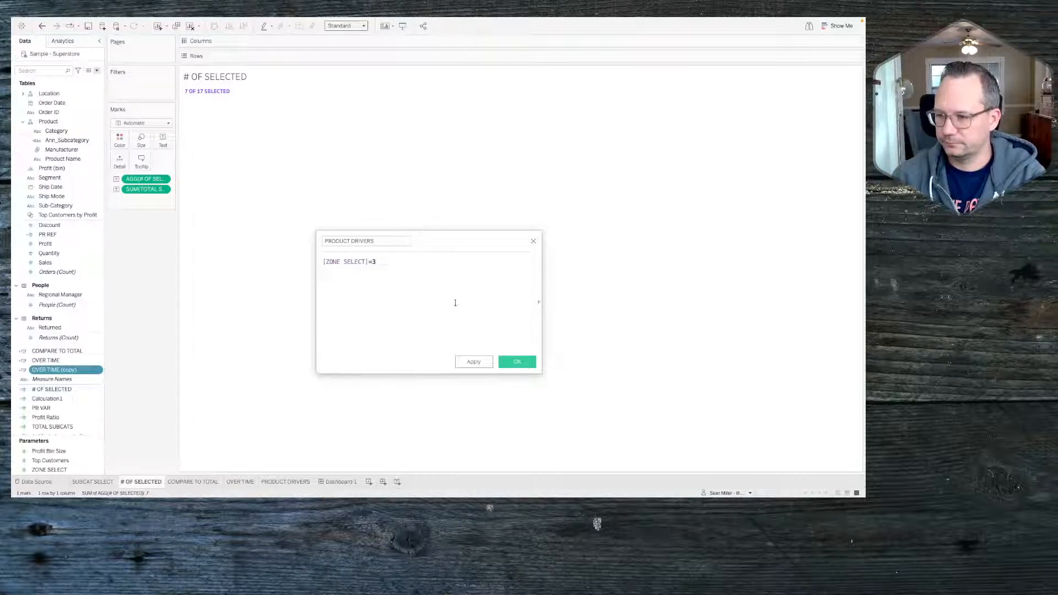
click(510, 359)
Step: On Dashboard 1, test the view switching by setting ZONE SELECT to 2 and back to 1
click(333, 480)
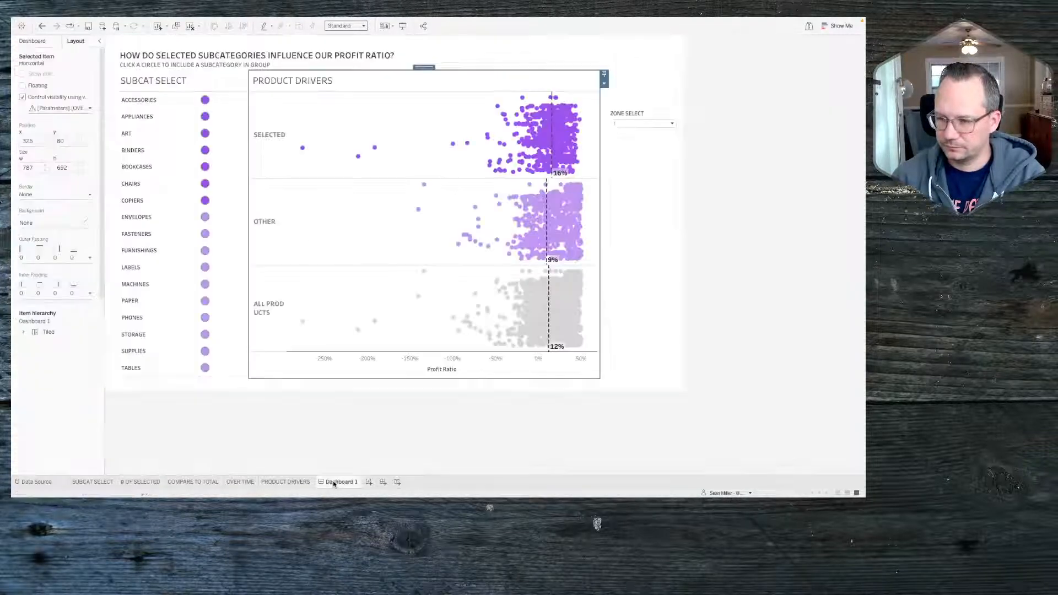
click(644, 54)
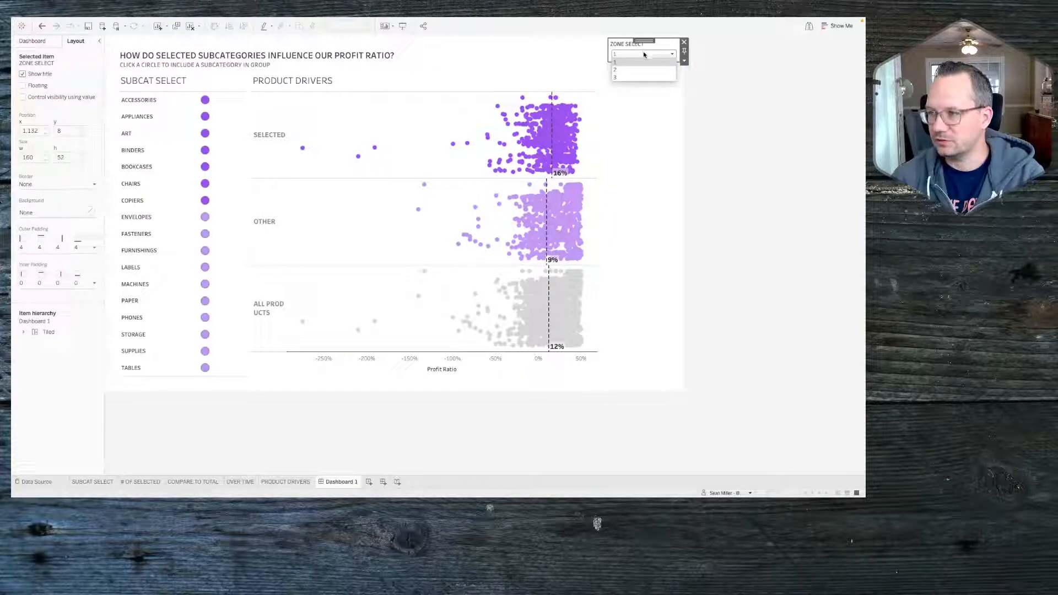
click(640, 69)
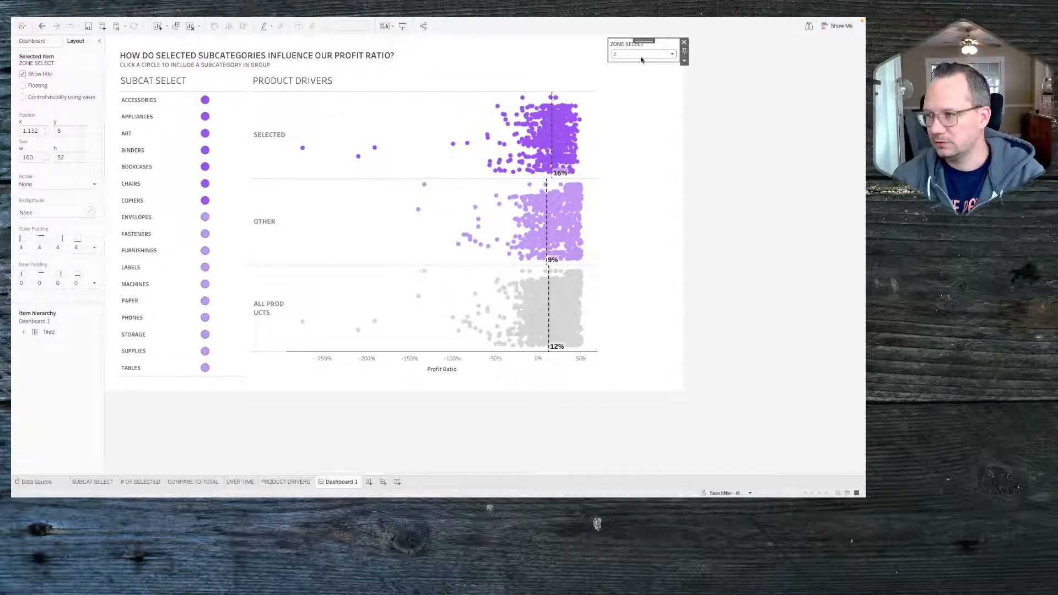
click(641, 58)
click(641, 61)
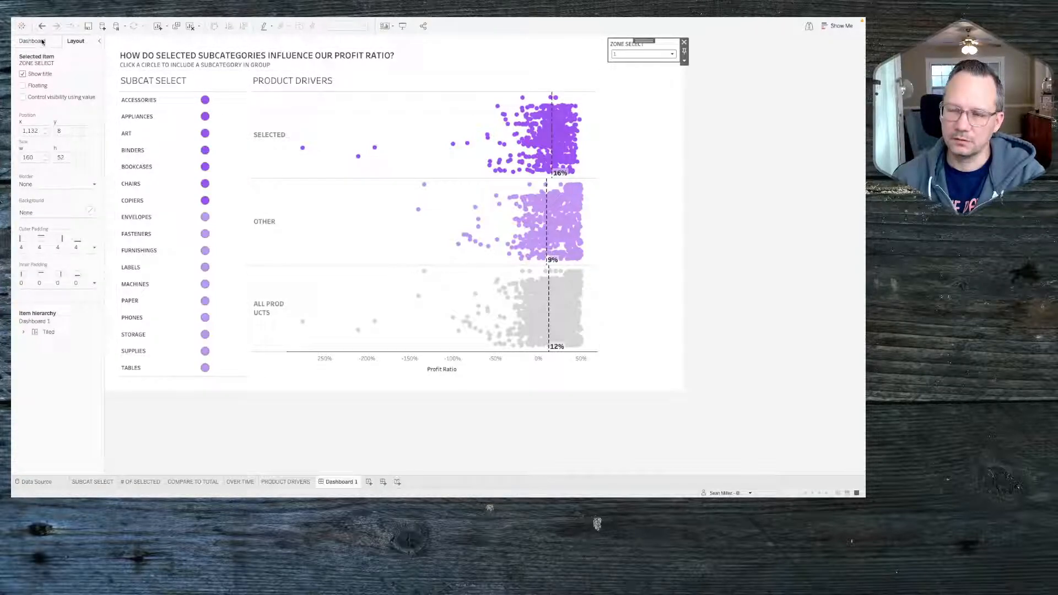
Step: Enable value-controlled visibility on the ZONE SELECT control and set the parameter to 3
click(22, 97)
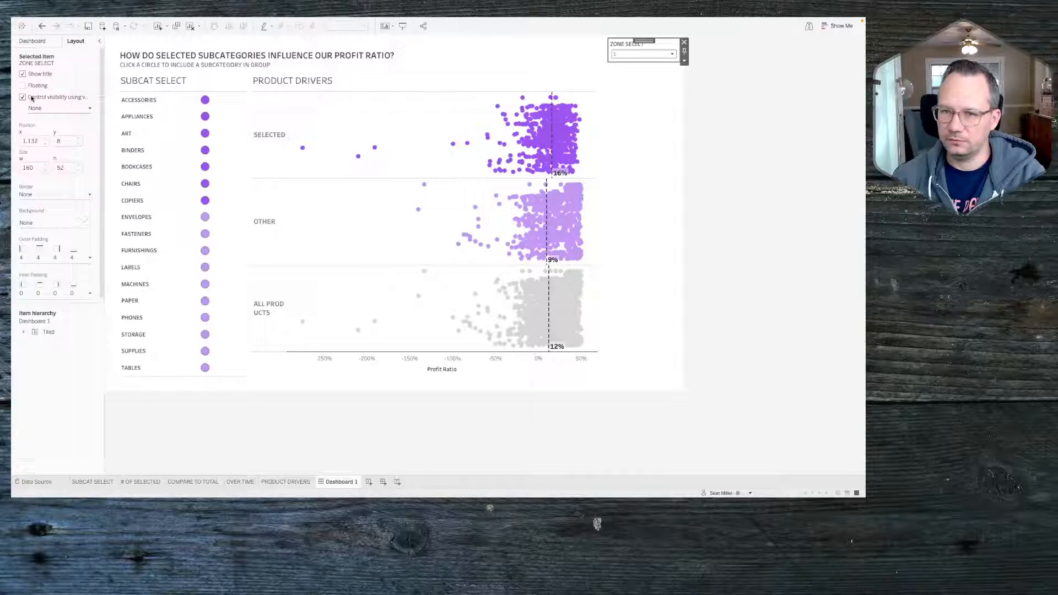
click(637, 54)
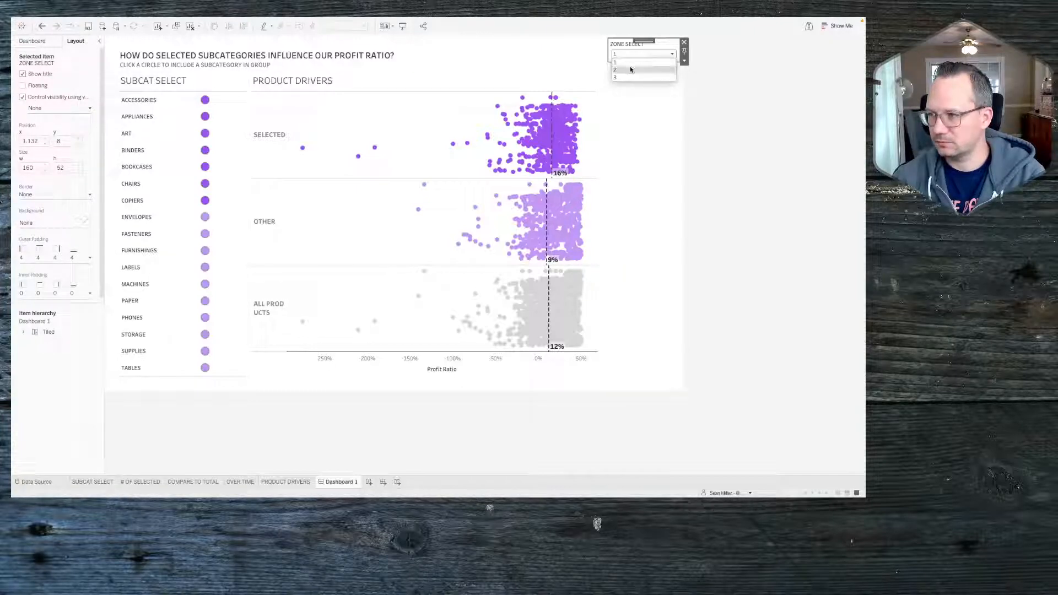
click(628, 74)
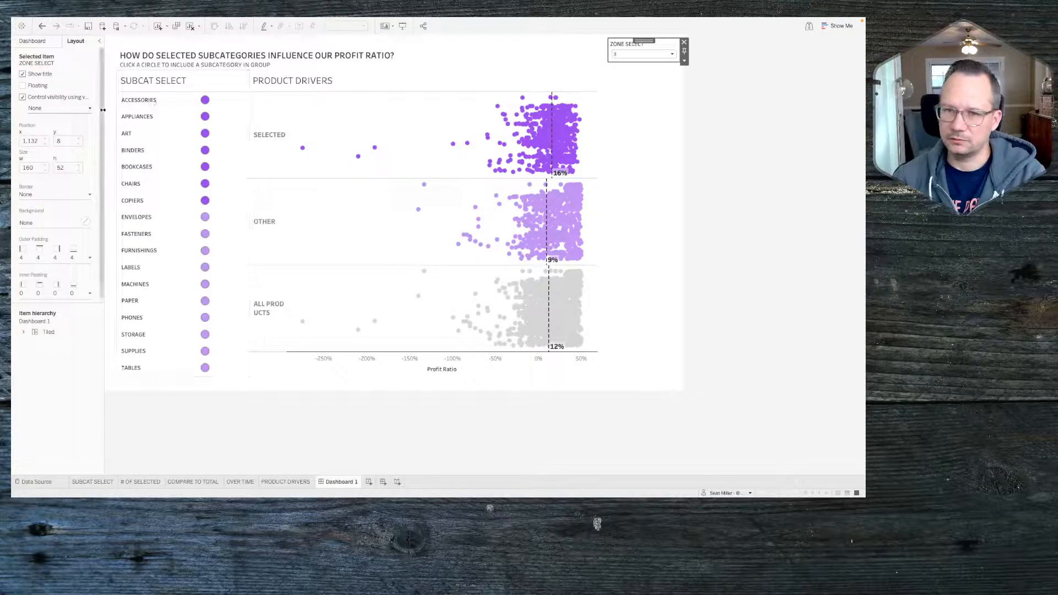
Step: Set the visibility value of the horizontal container around the PRODUCT DRIVERS view to None
click(424, 71)
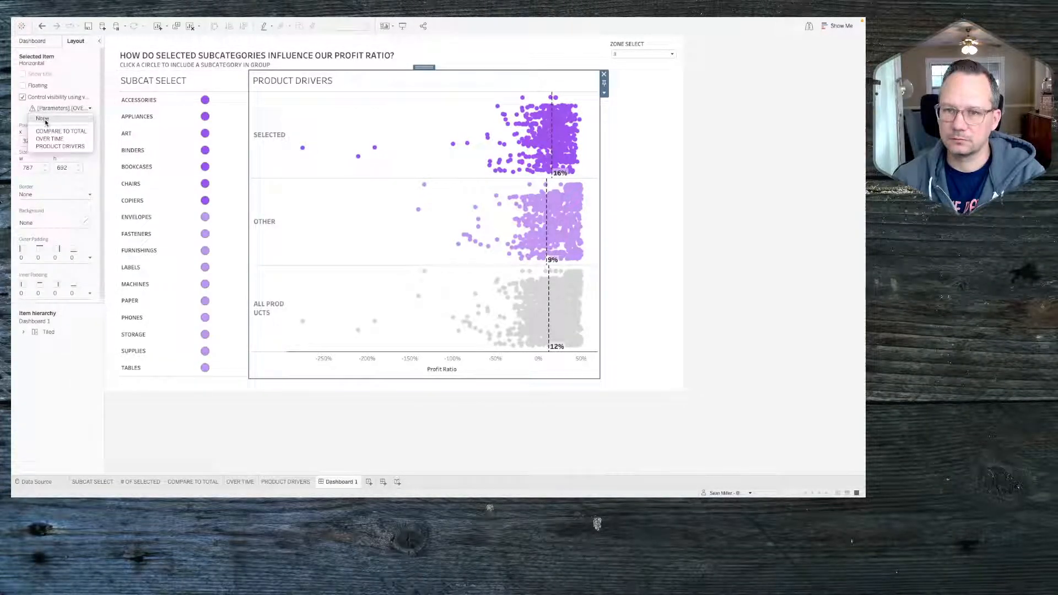
click(47, 109)
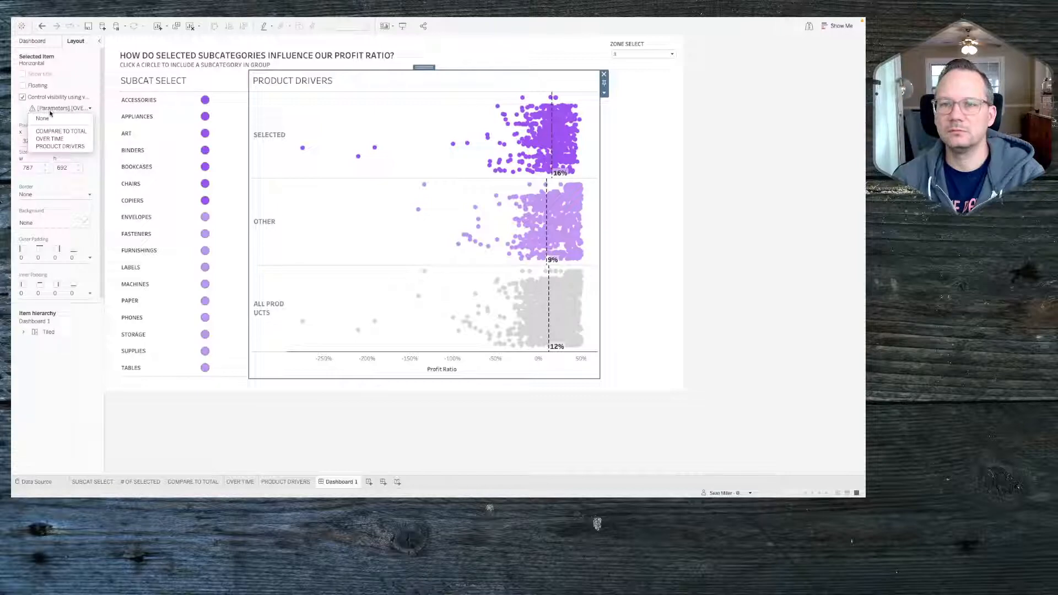
click(47, 119)
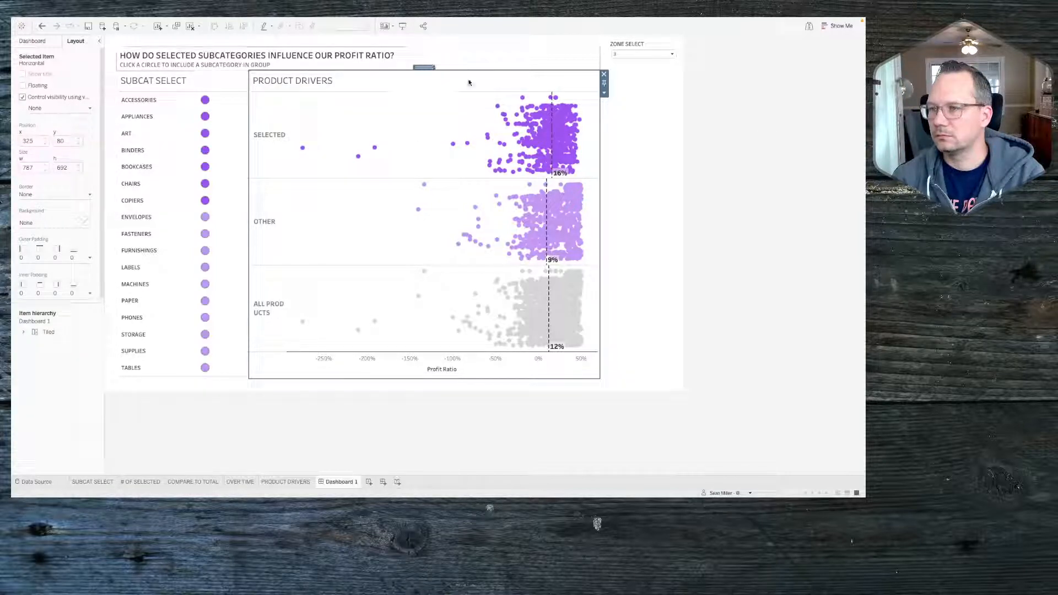
Step: Try to control the PRODUCT DRIVERS sheet's own visibility by value, leaving the value at None
click(48, 333)
click(23, 332)
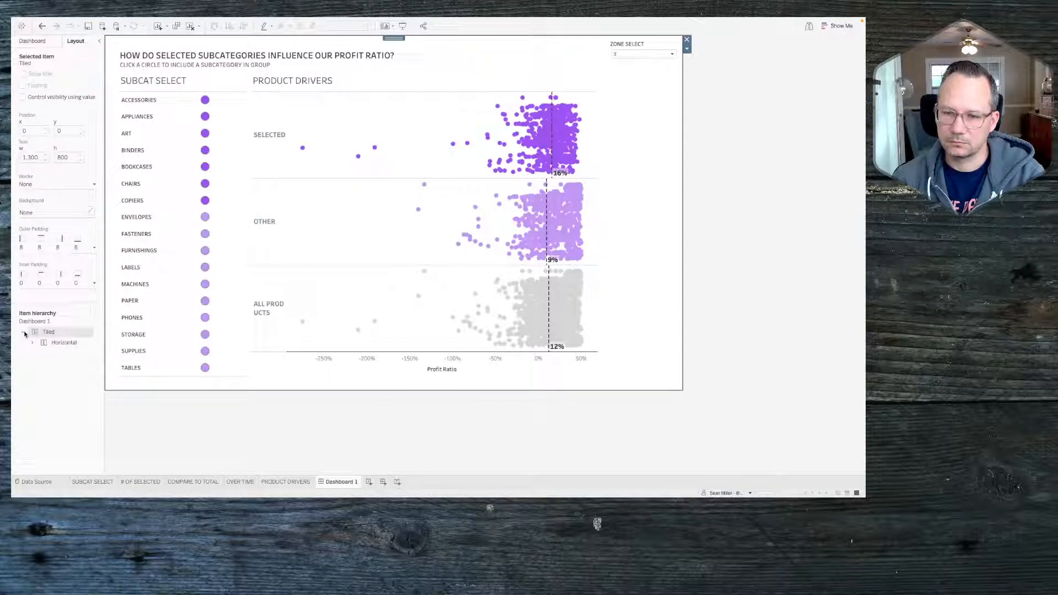
click(24, 333)
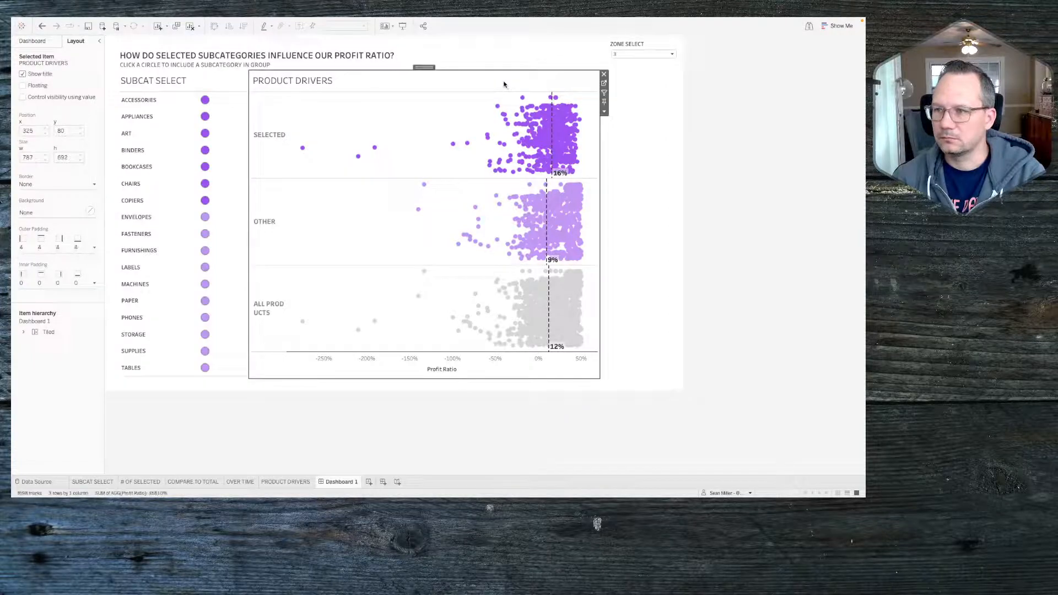
click(38, 97)
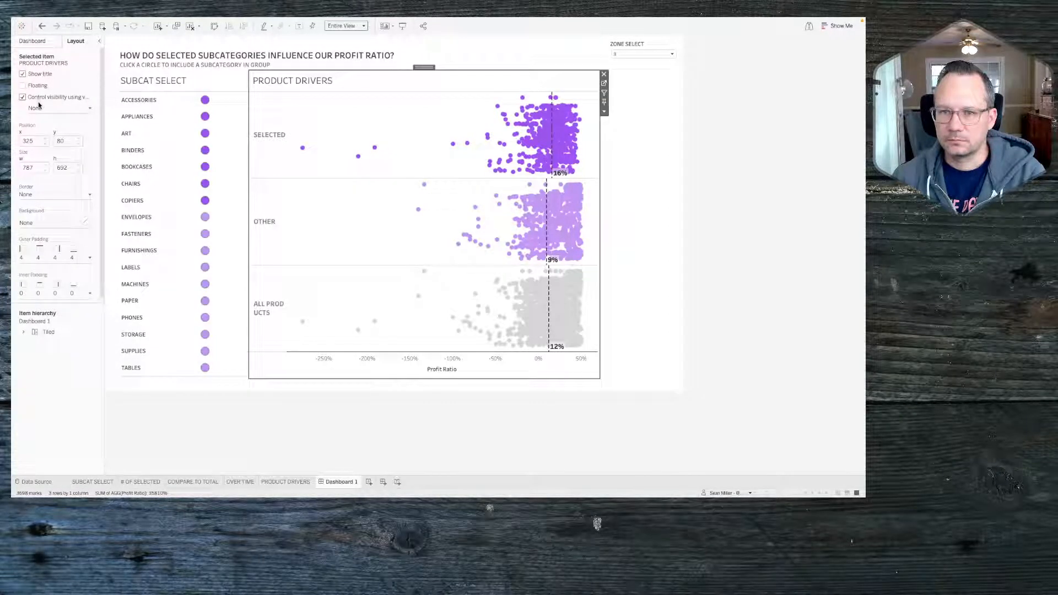
click(39, 108)
click(39, 107)
click(654, 78)
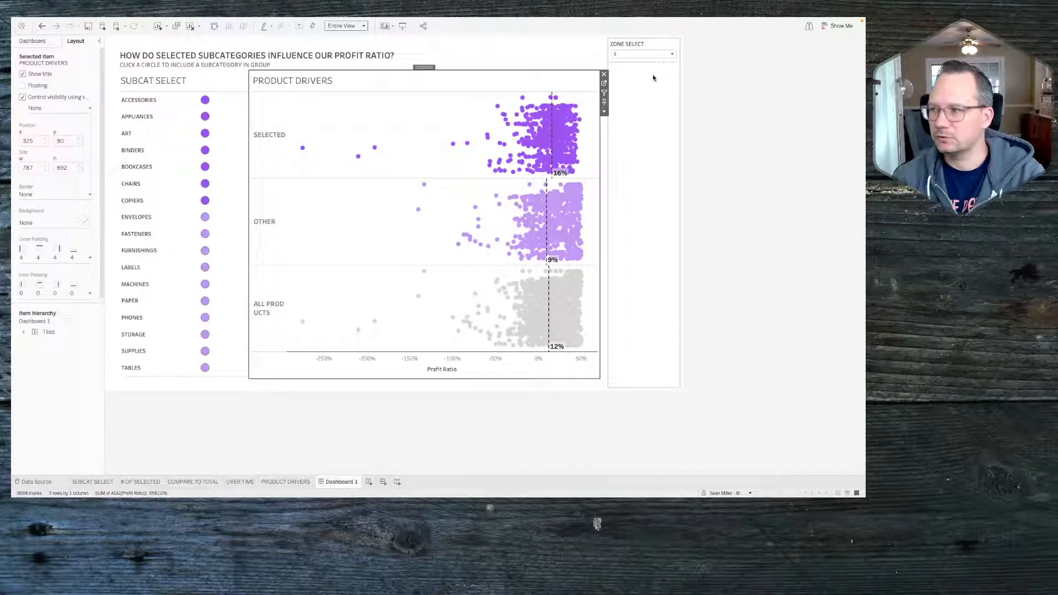
Step: Set ZONE SELECT to 1 on Dashboard 1 to test the view switching
click(639, 47)
click(641, 54)
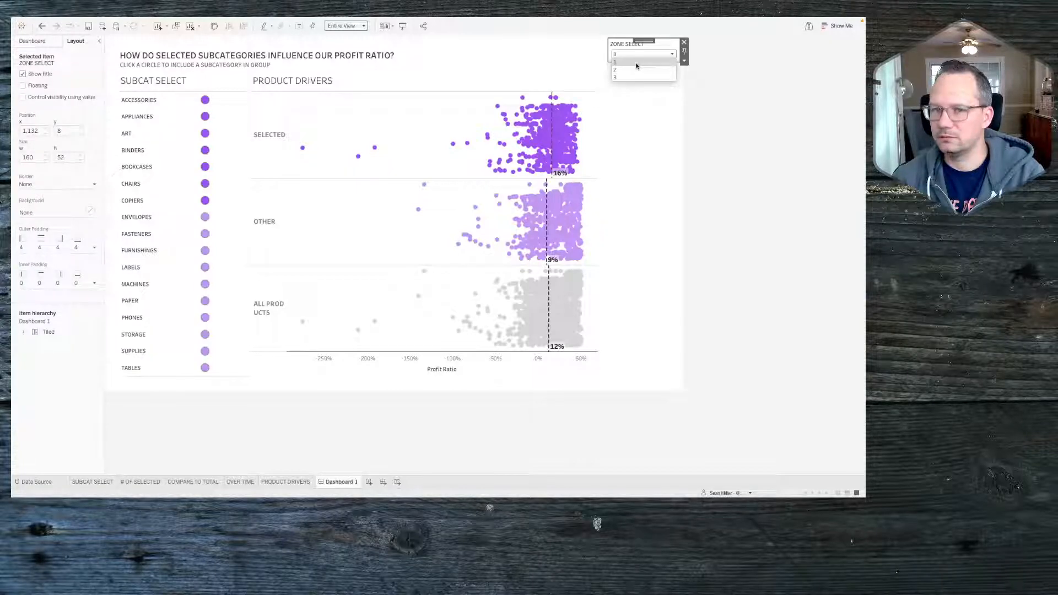
click(636, 63)
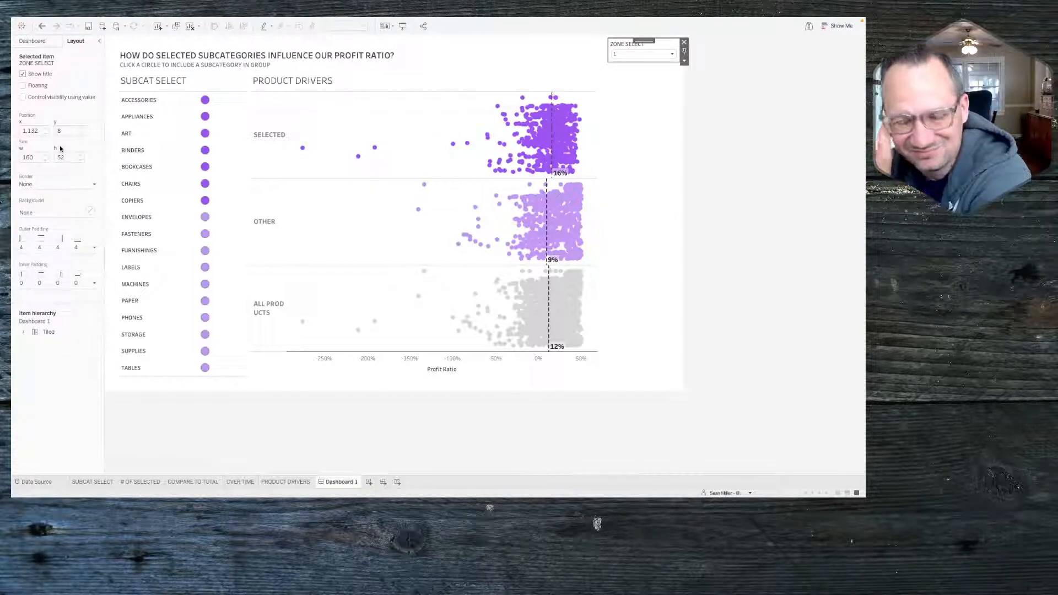
Step: Examine the dashboard's item hierarchy through the nested containers down to the one holding SUBCAT SELECT
click(23, 332)
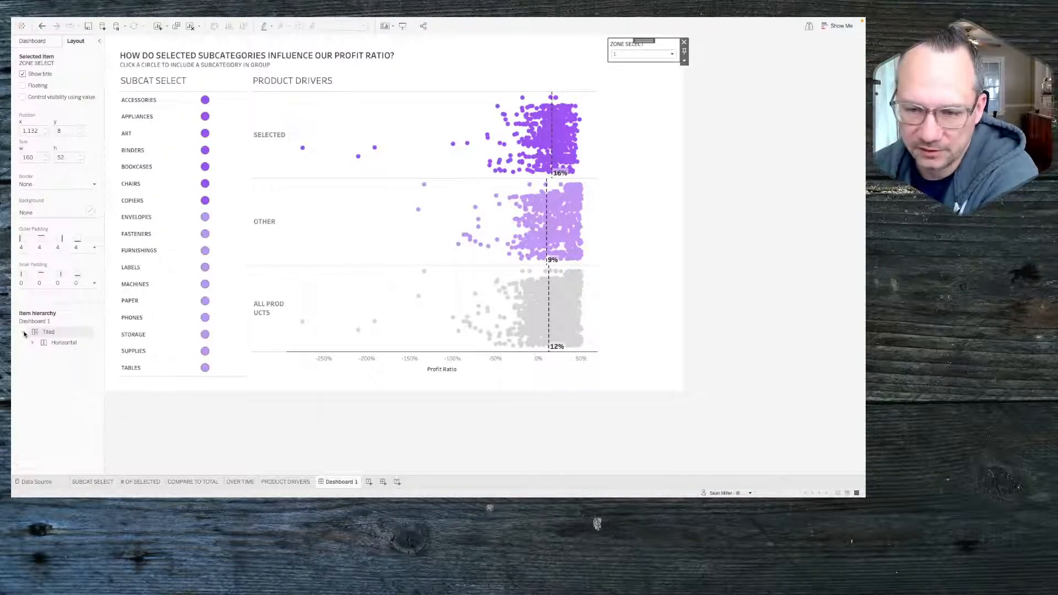
click(32, 342)
click(41, 353)
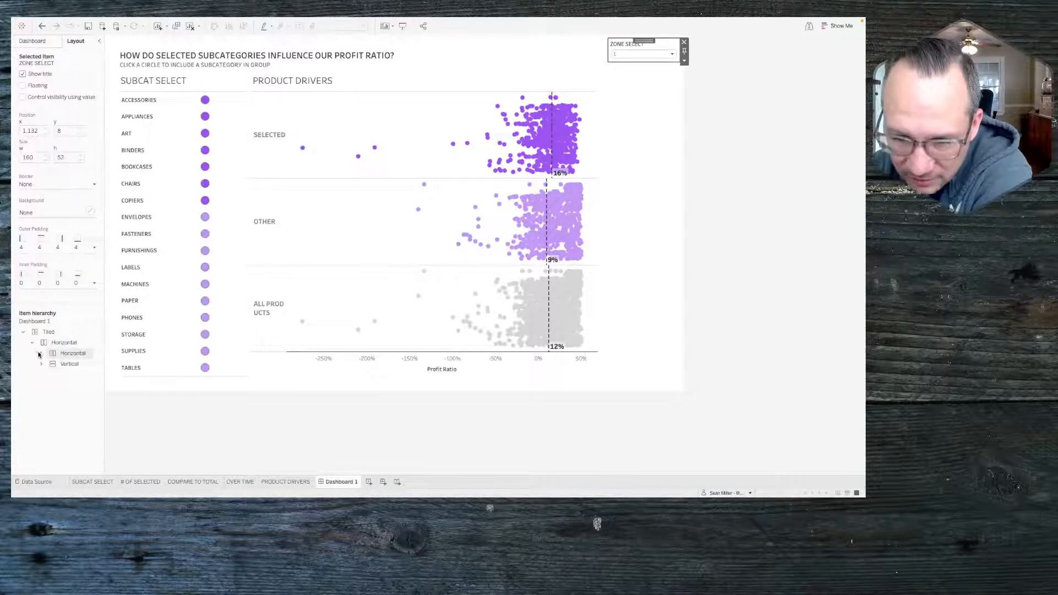
click(41, 375)
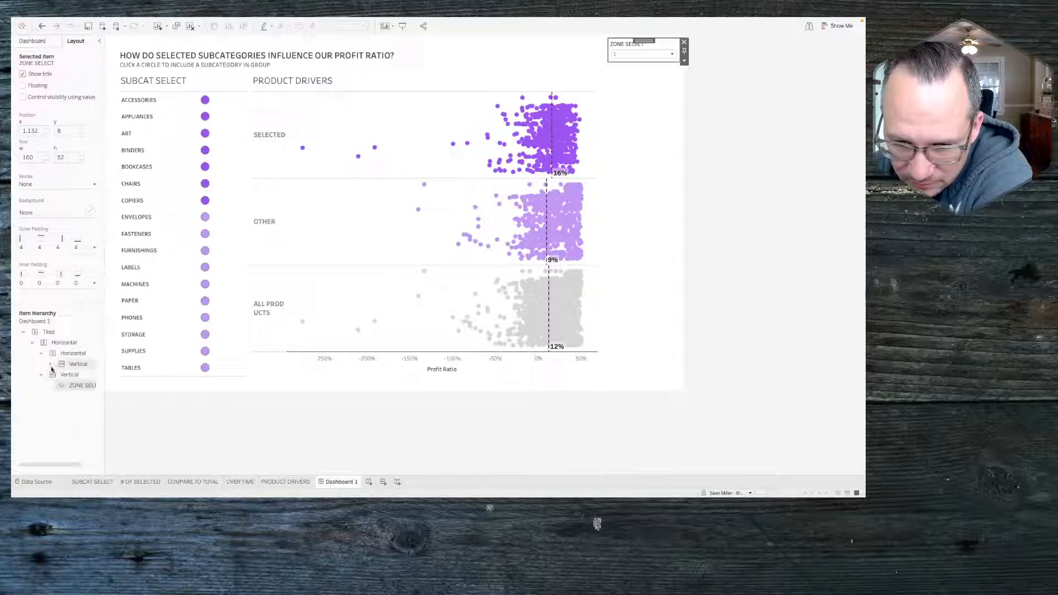
click(50, 363)
click(59, 374)
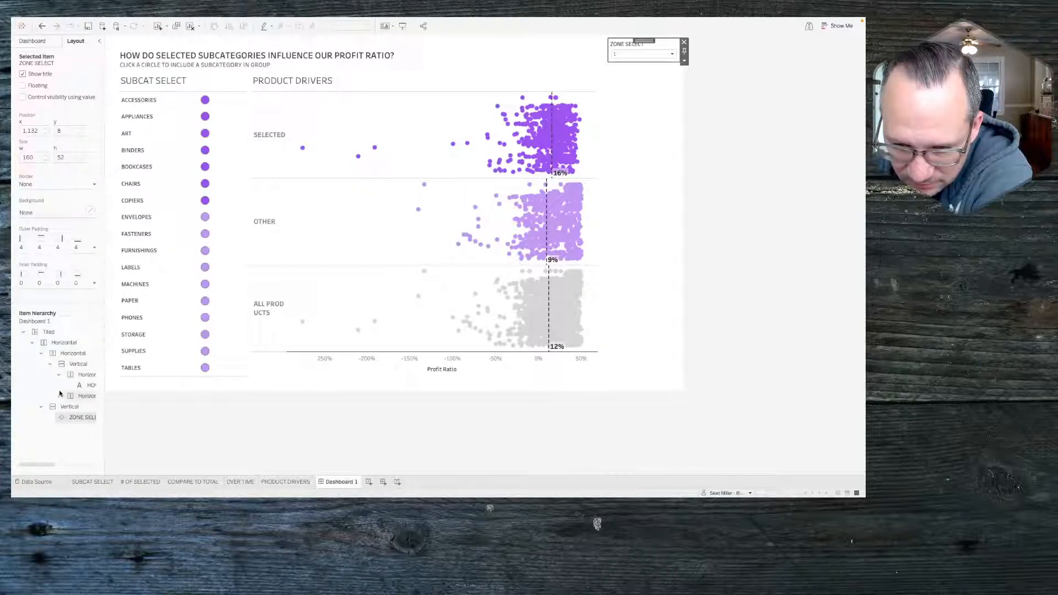
click(59, 395)
scroll(69, 404, right, 3)
scroll(69, 404, left, 2)
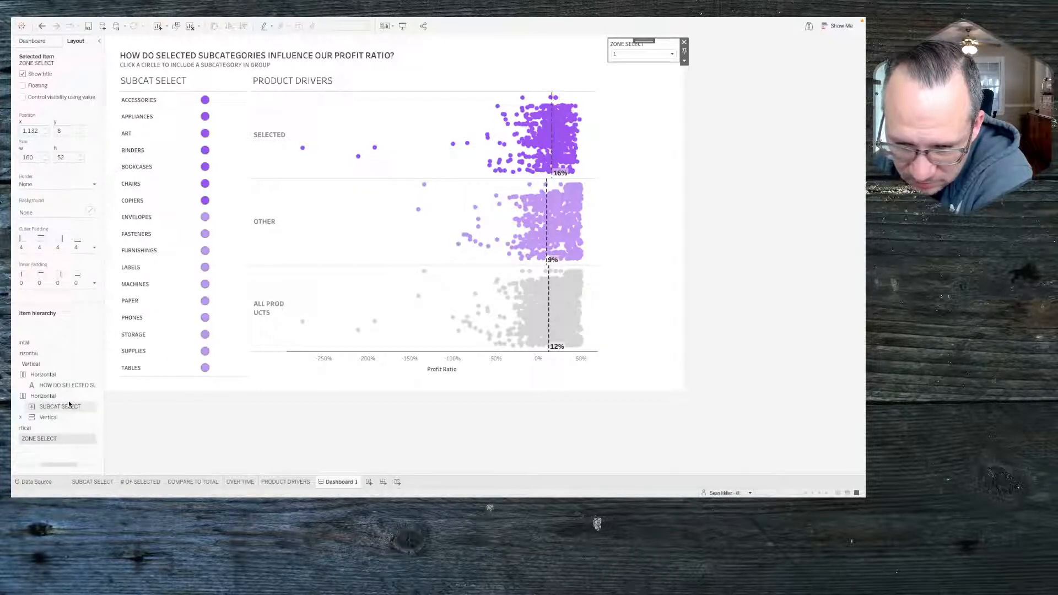
Step: Check whether the # OF SELECTED and COMPARE TO TOTAL worksheets are used in a dashboard, and return to Dashboard 1
click(149, 480)
right_click(149, 480)
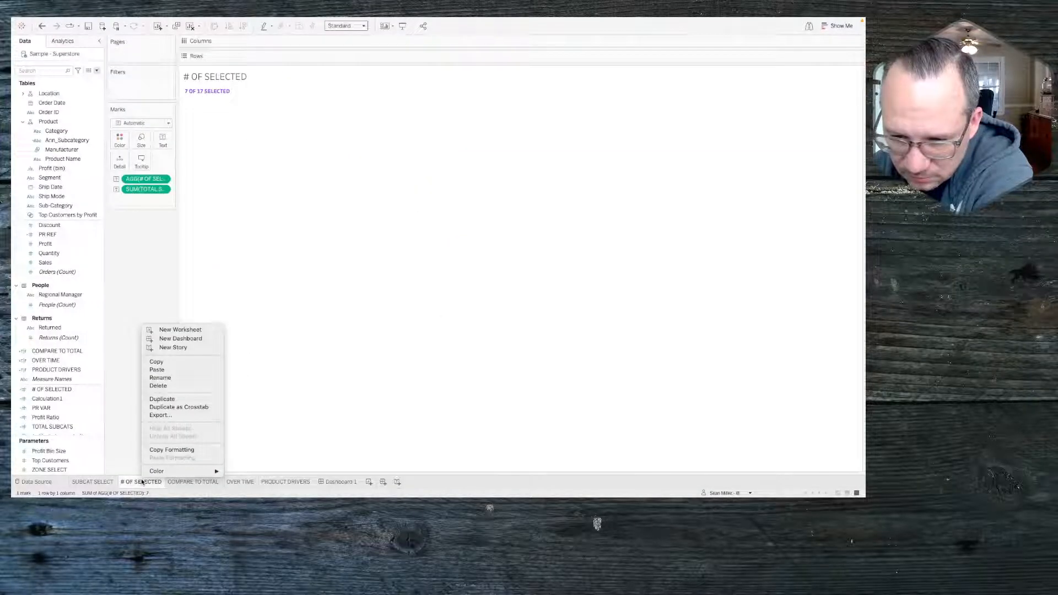
mouse_move(157, 471)
click(193, 483)
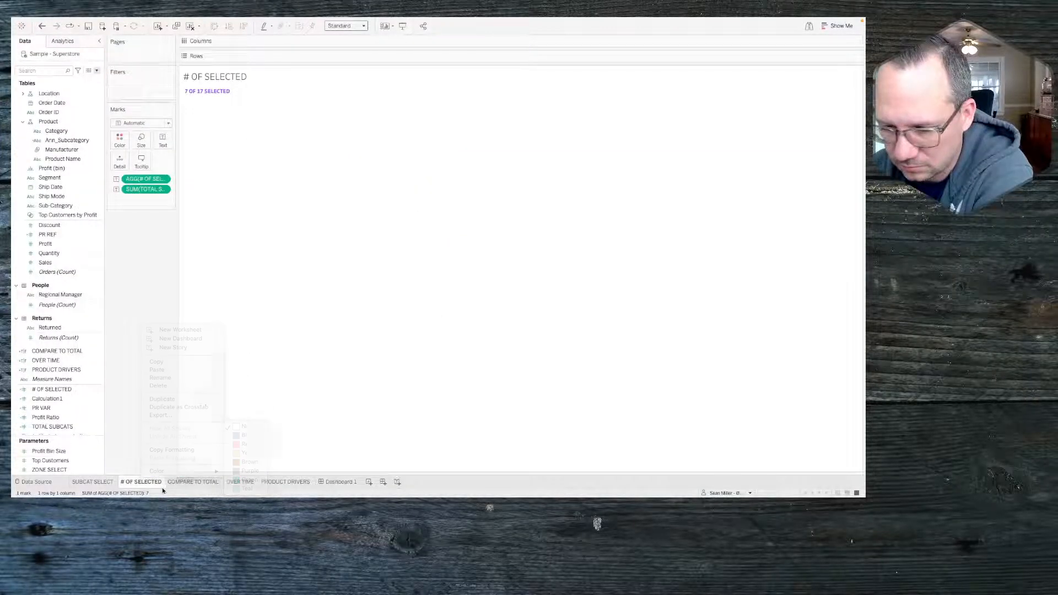
right_click(192, 488)
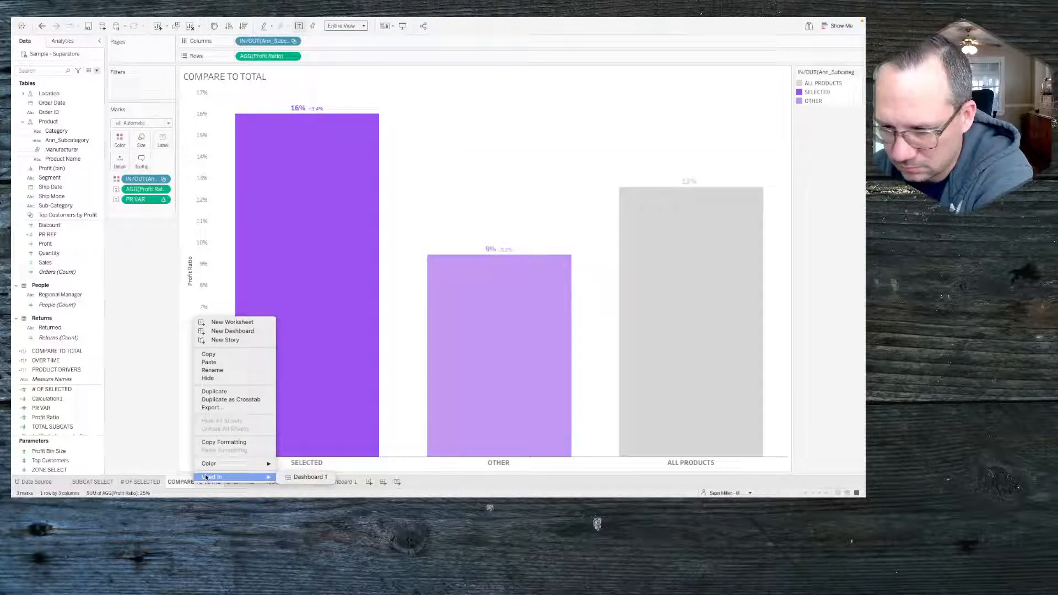
click(301, 482)
click(339, 481)
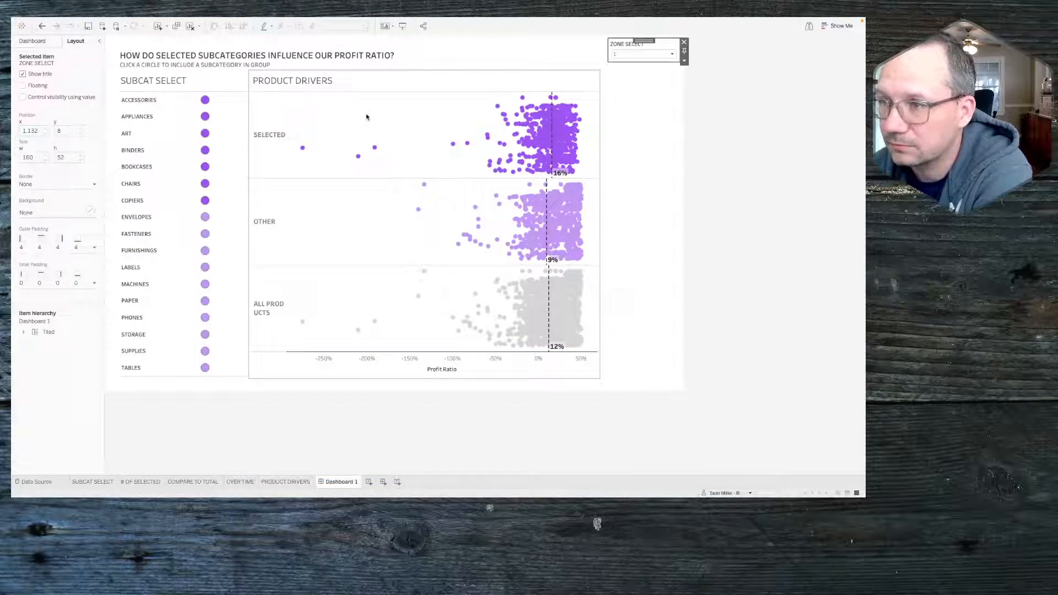
click(717, 129)
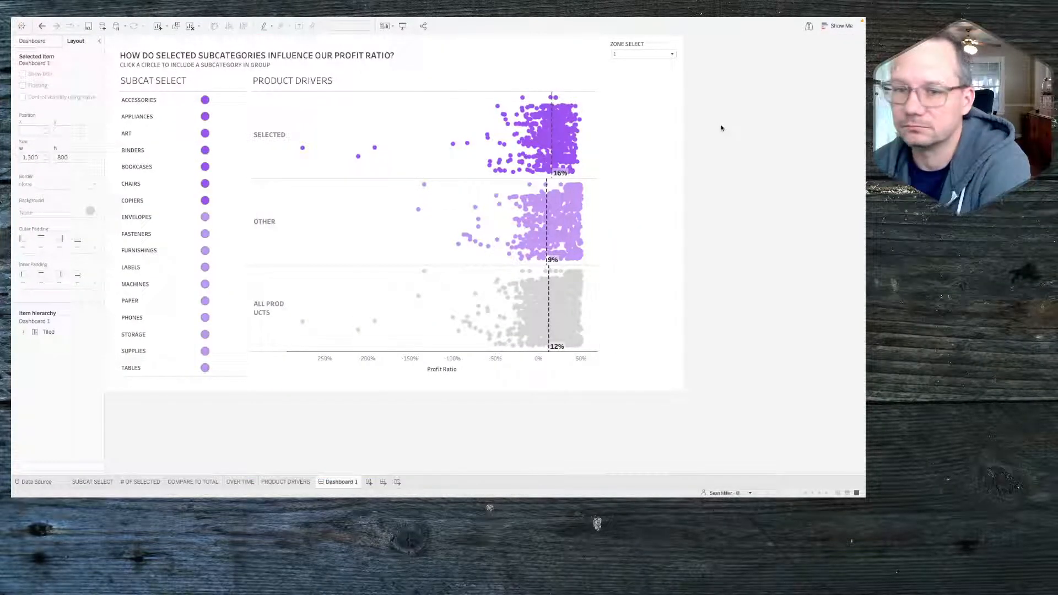
click(438, 74)
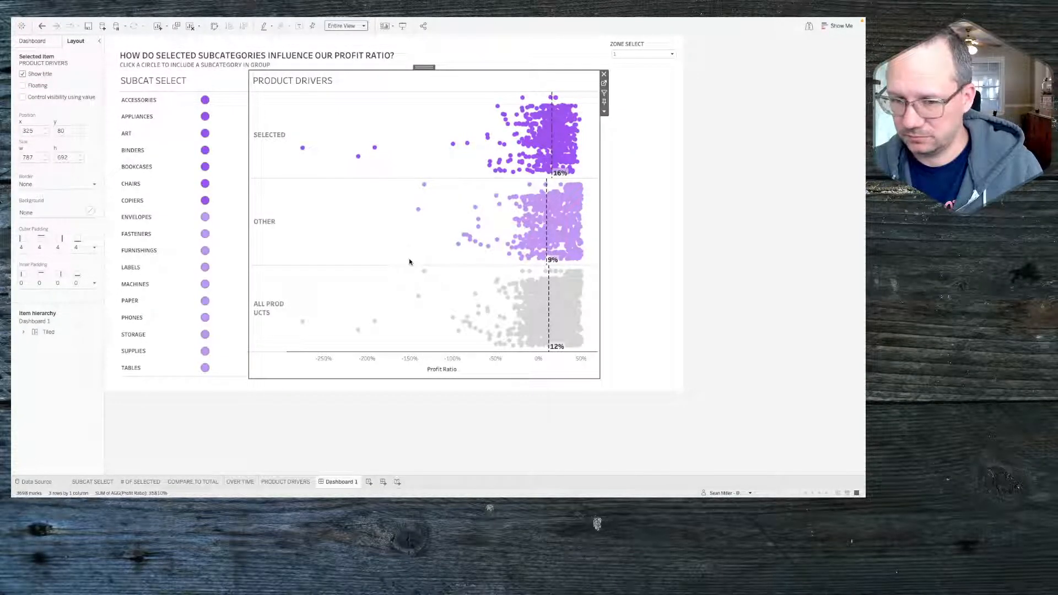
key(ctrl+Up)
key(ctrl+Up)
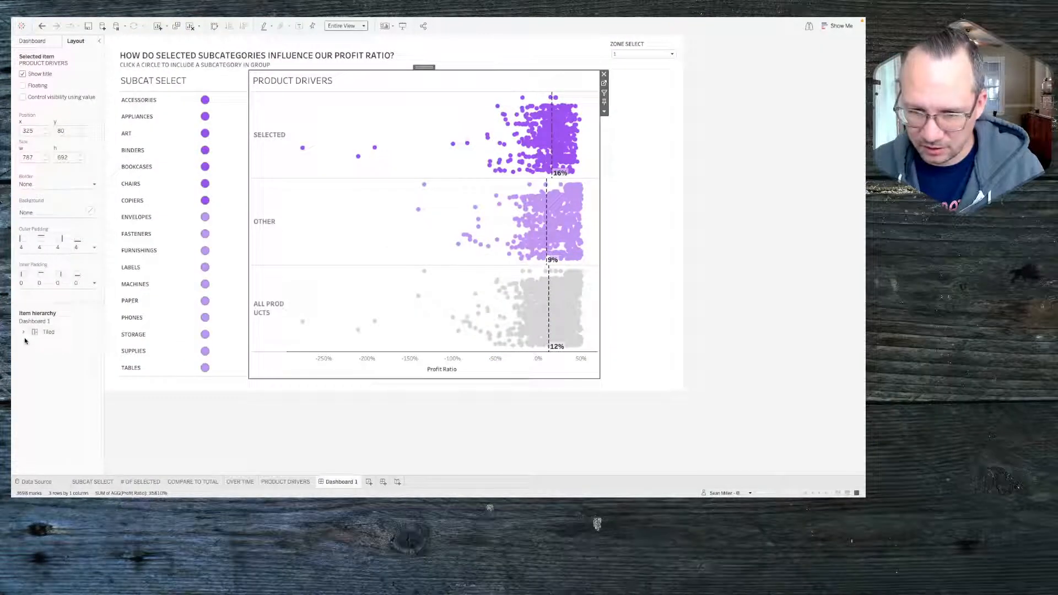
Step: Expand the item hierarchy down to SUBCAT SELECT, selecting the nested containers to identify which dashboard area each covers
click(23, 332)
click(33, 341)
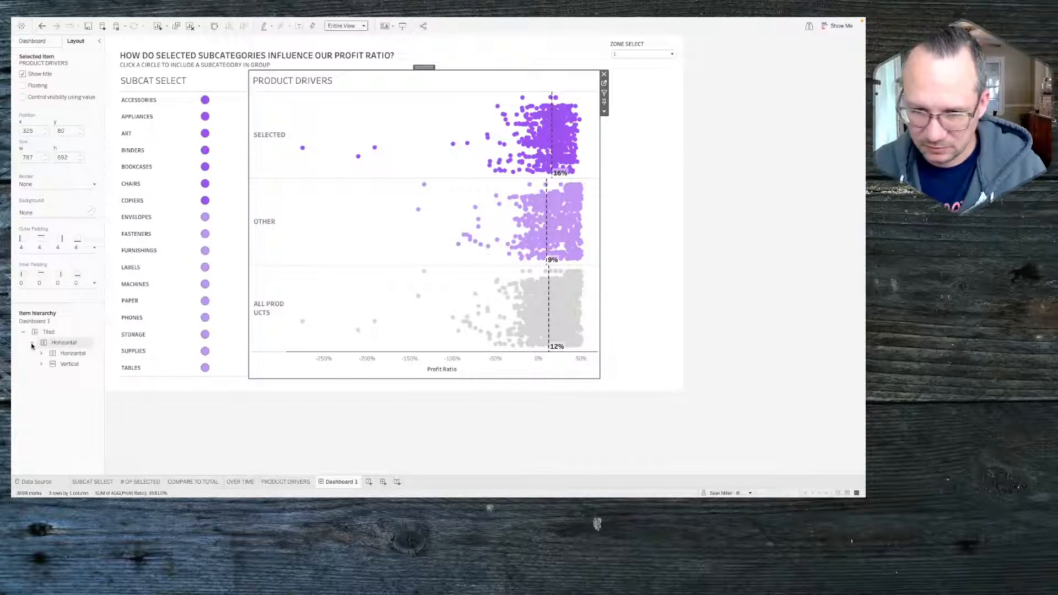
click(41, 353)
click(50, 364)
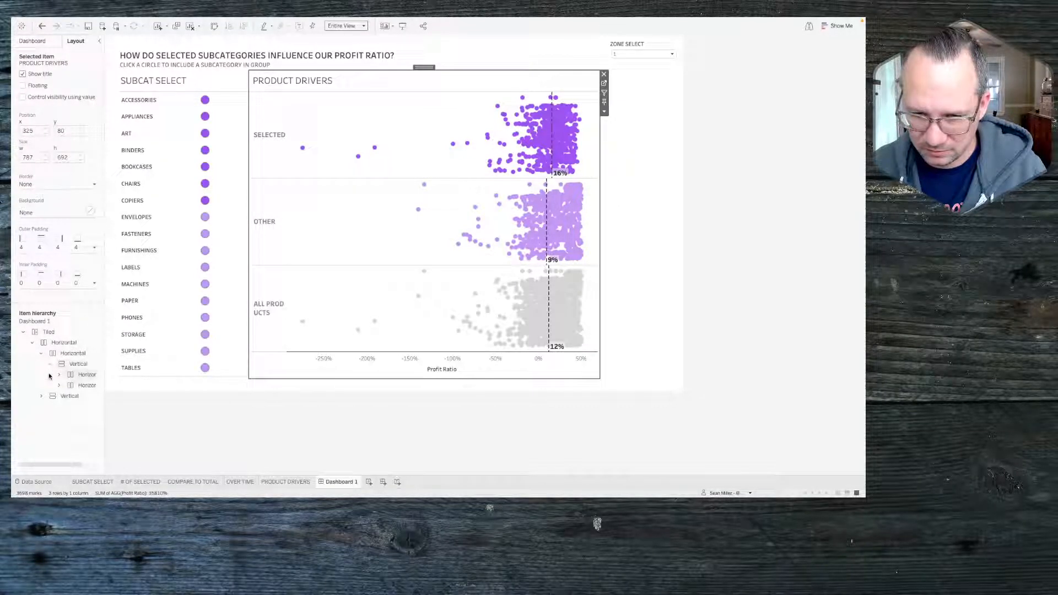
click(66, 375)
scroll(65, 377, right, 1)
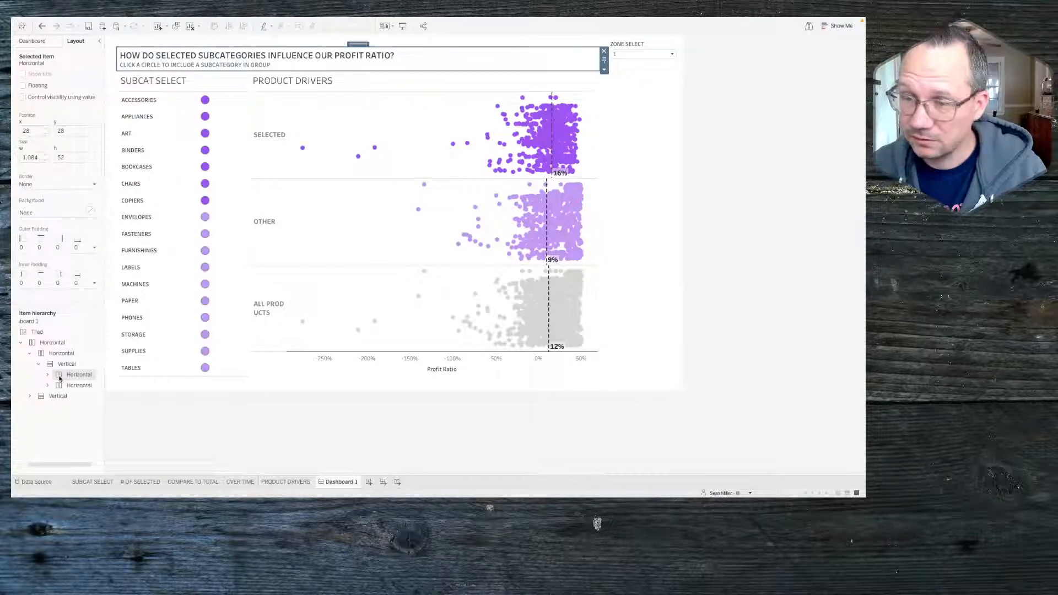
scroll(50, 381, left, 1)
click(51, 342)
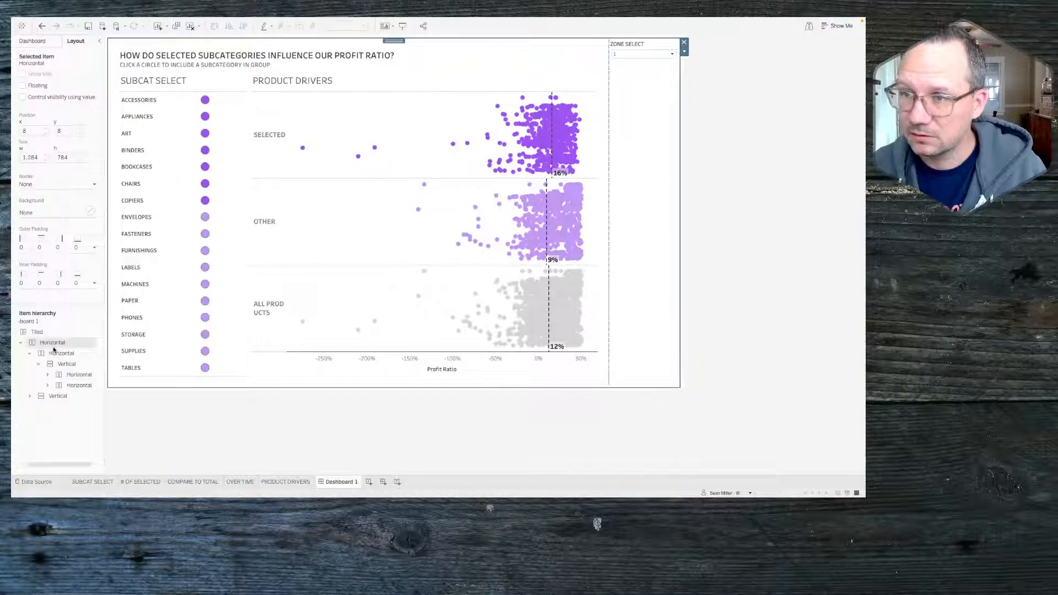
click(80, 385)
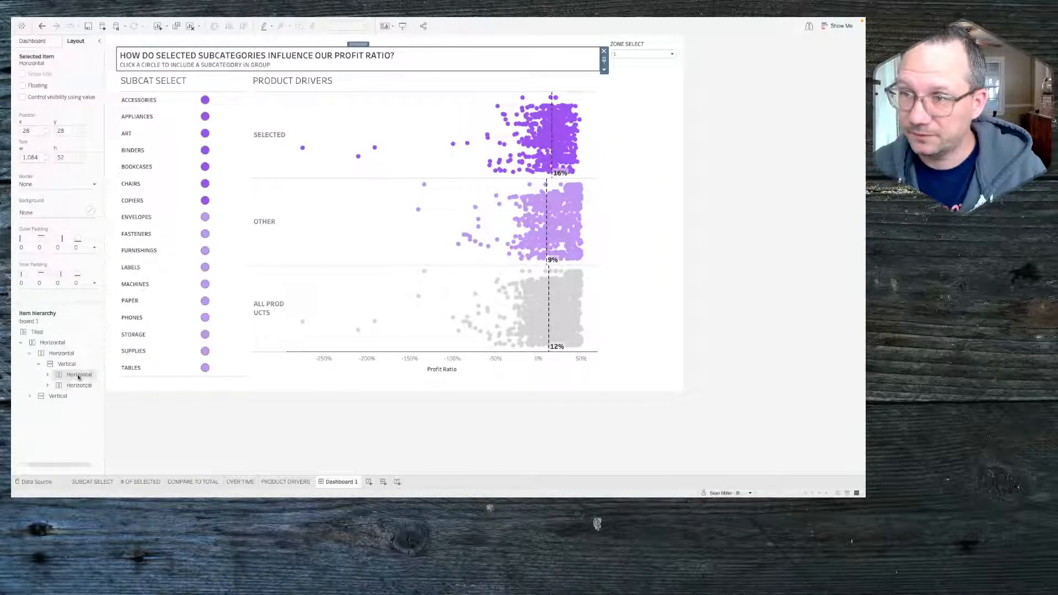
click(48, 385)
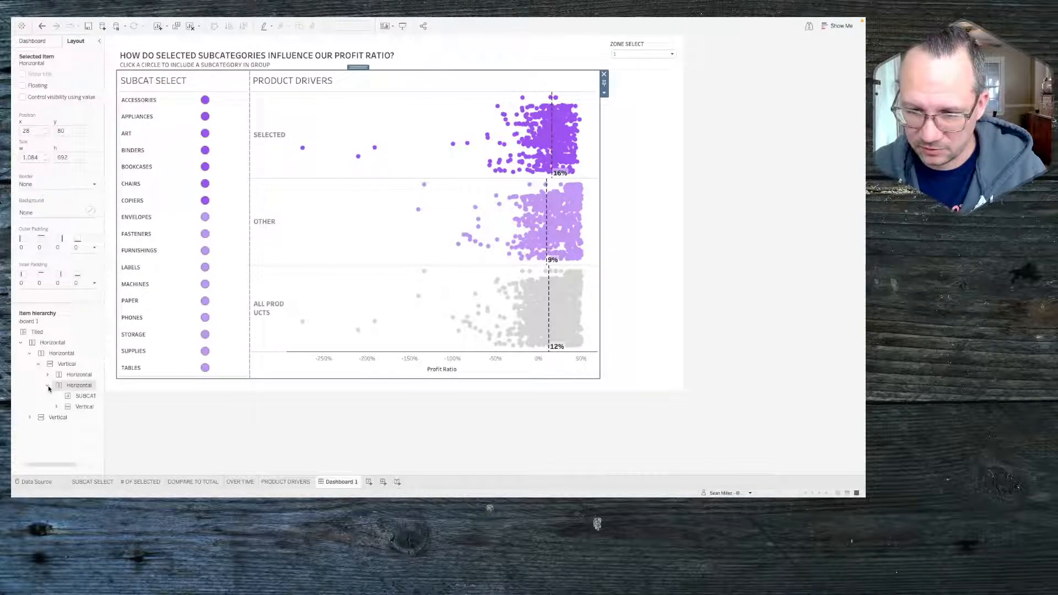
click(71, 396)
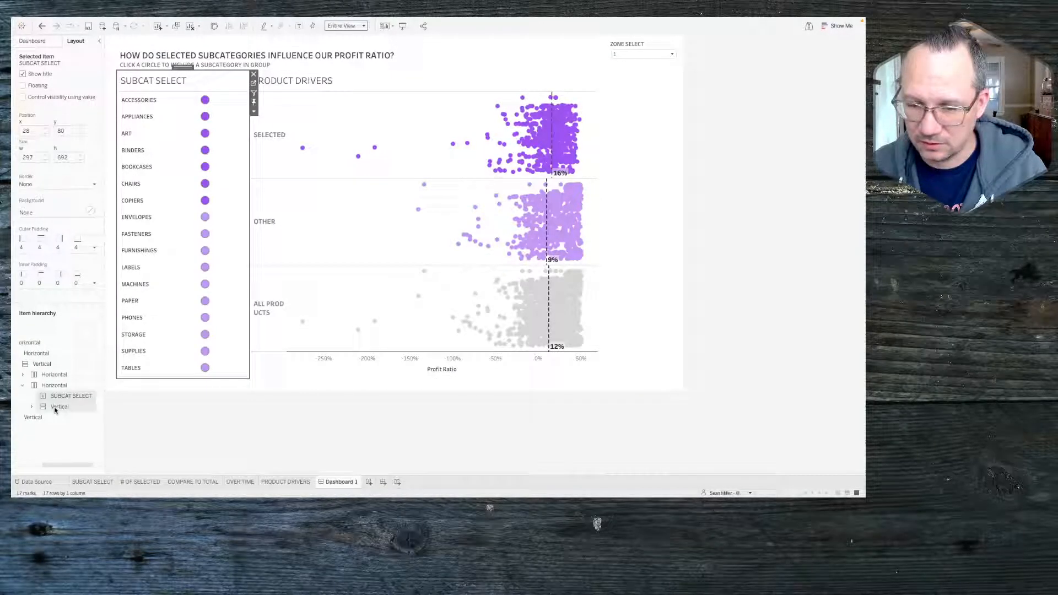
Step: Expand the vertical container beside SUBCAT SELECT and set the visibility value of its first horizontal container, holding COMPARE TO TOTAL, to None
click(55, 407)
click(55, 407)
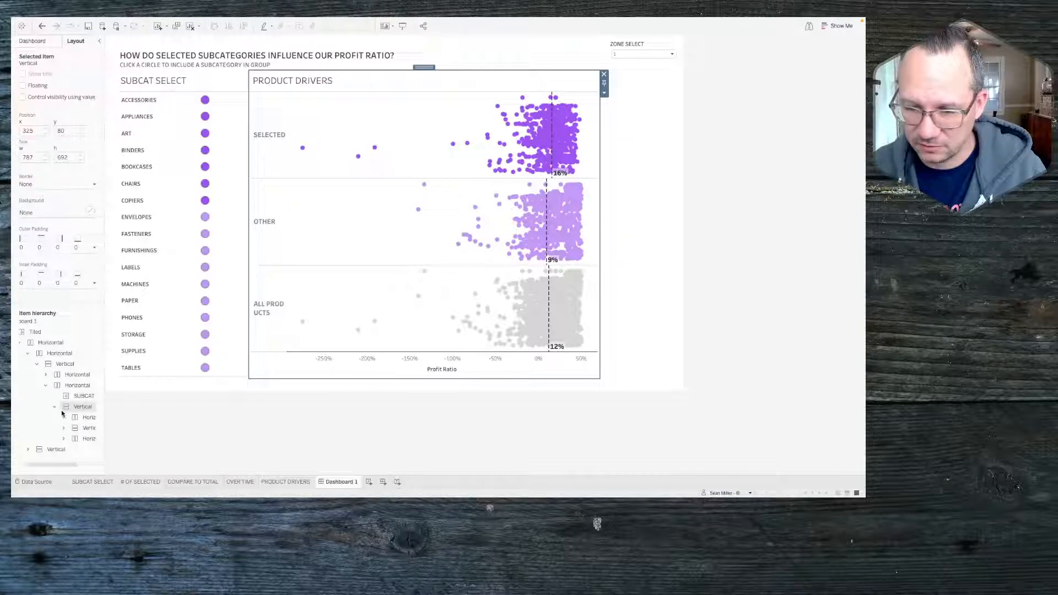
click(71, 417)
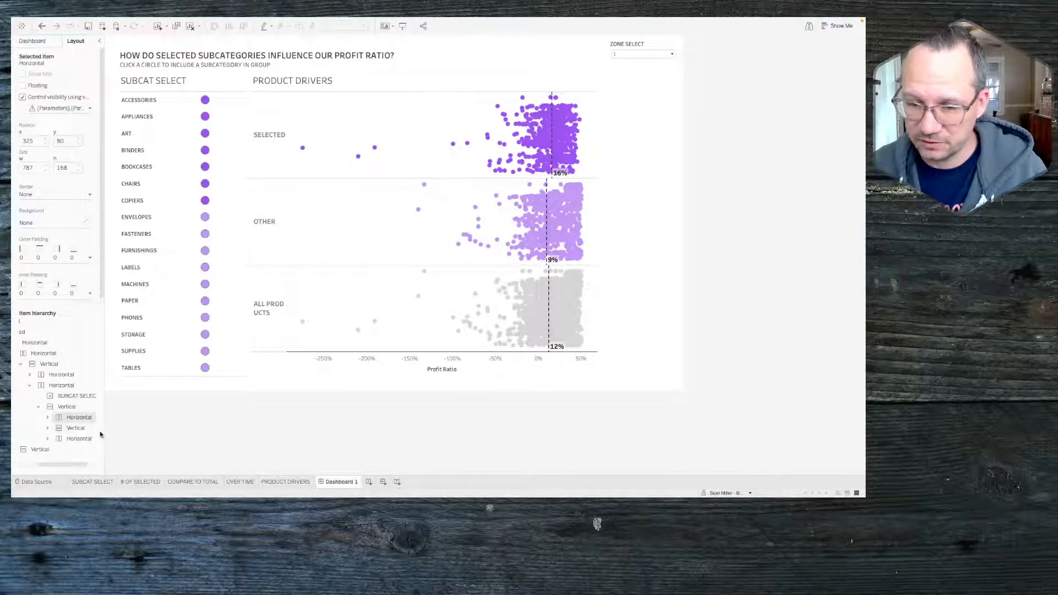
click(54, 109)
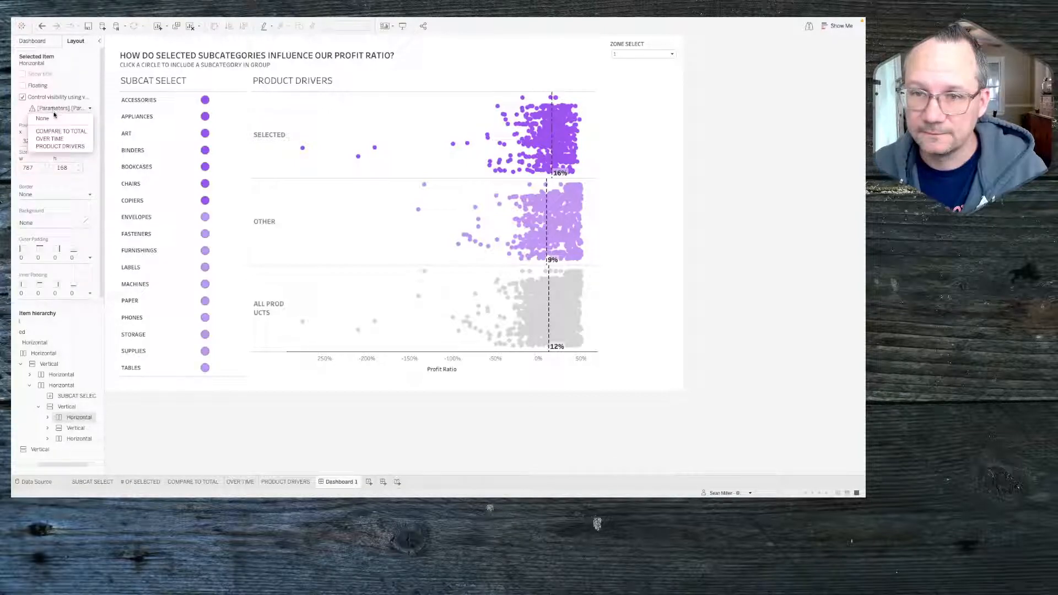
click(54, 119)
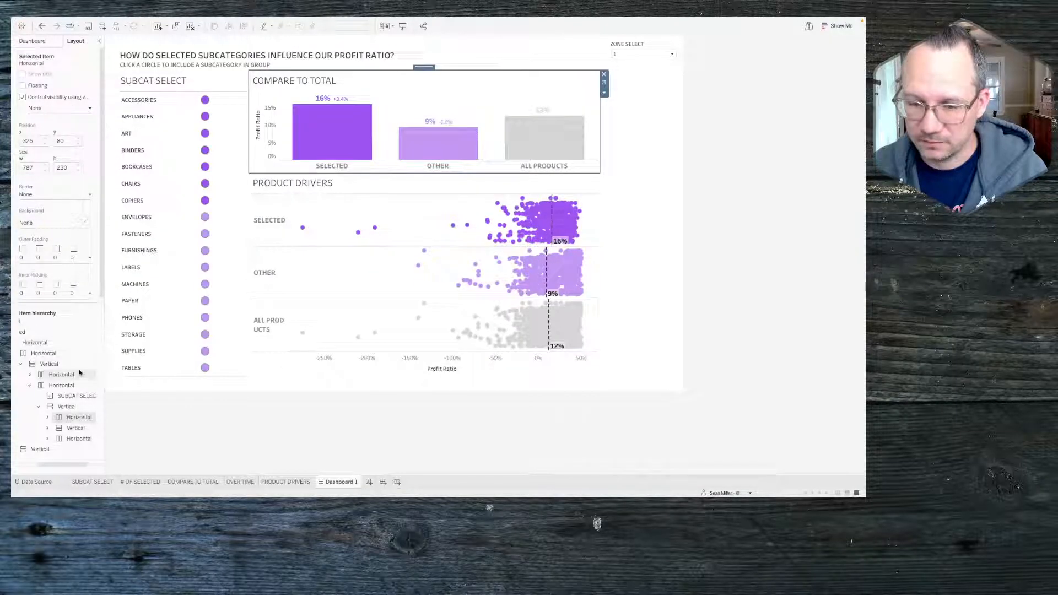
Step: Set the visibility value of the vertical container holding OVER TIME to None, then check the PRODUCT DRIVERS and COMPARE TO TOTAL containers' visibility settings
click(74, 428)
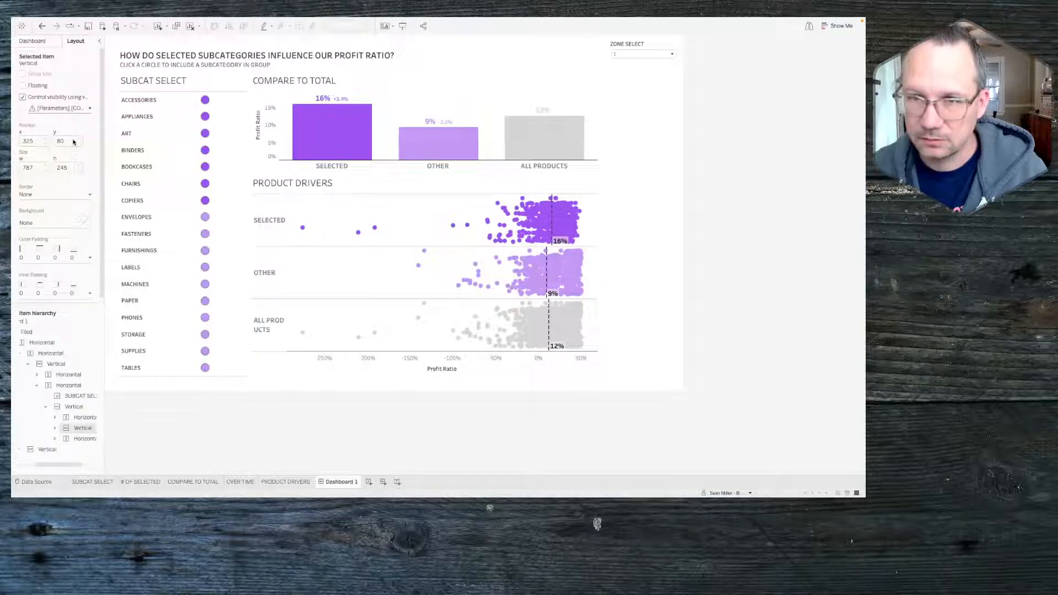
click(61, 108)
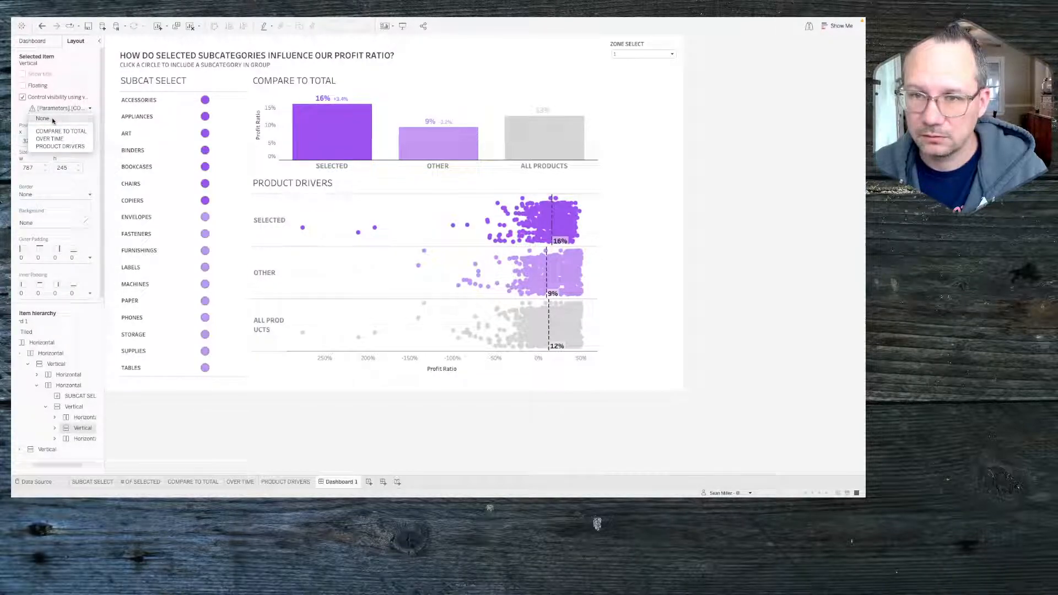
click(52, 118)
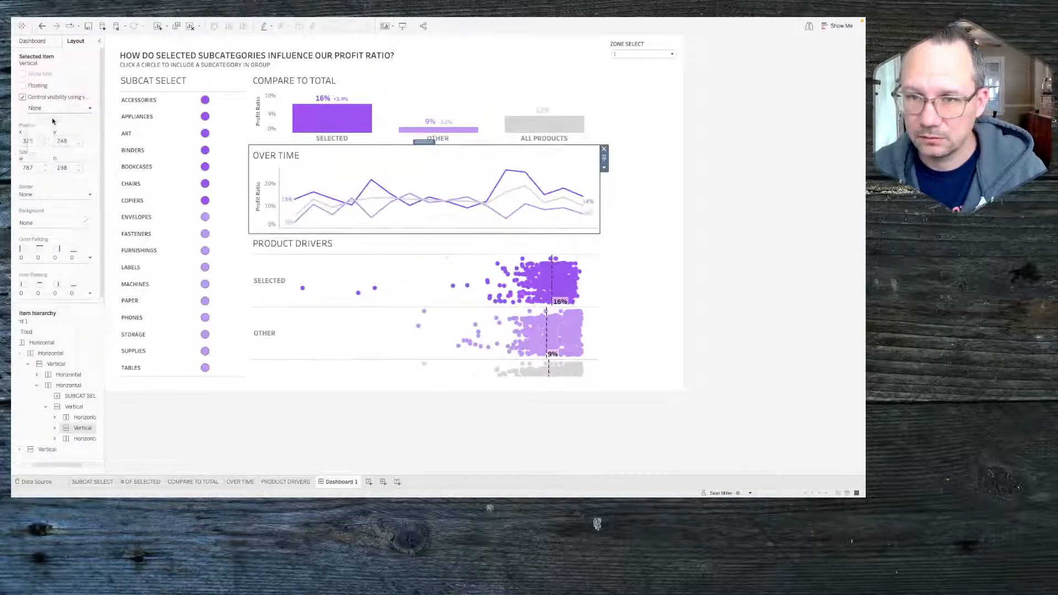
click(82, 438)
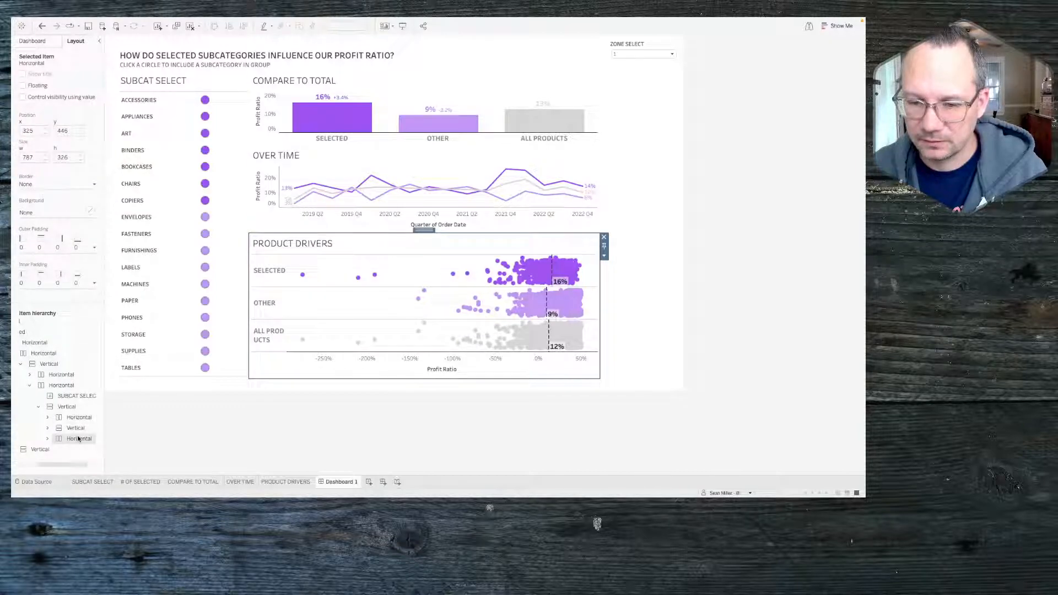
click(77, 418)
click(58, 96)
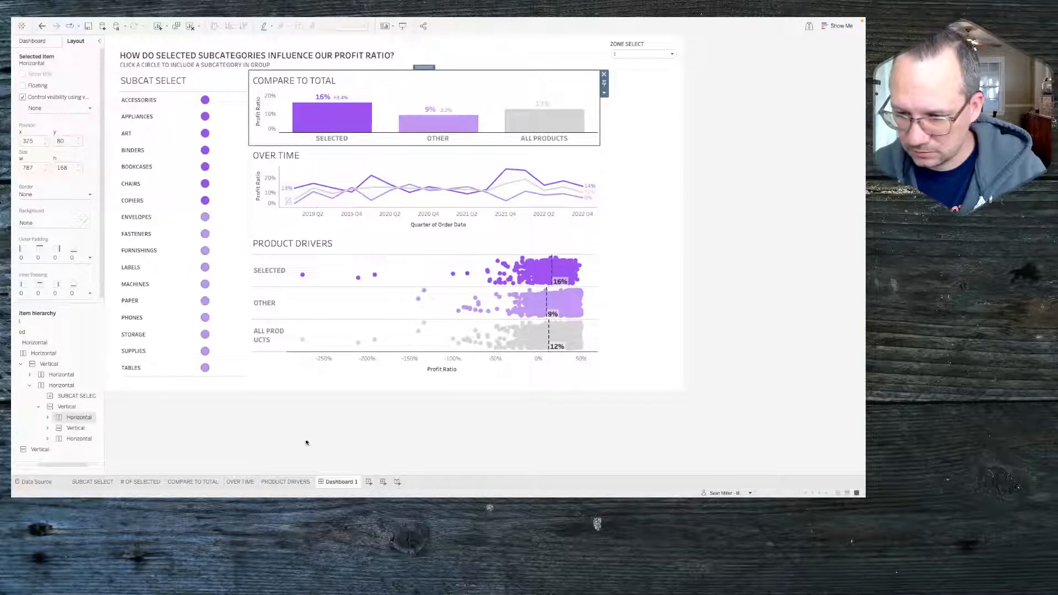
Step: Switch to the reference workbook in Chrome and examine the formulas of 1. Show Bar Chart and 2. Show Line Chart
click(200, 483)
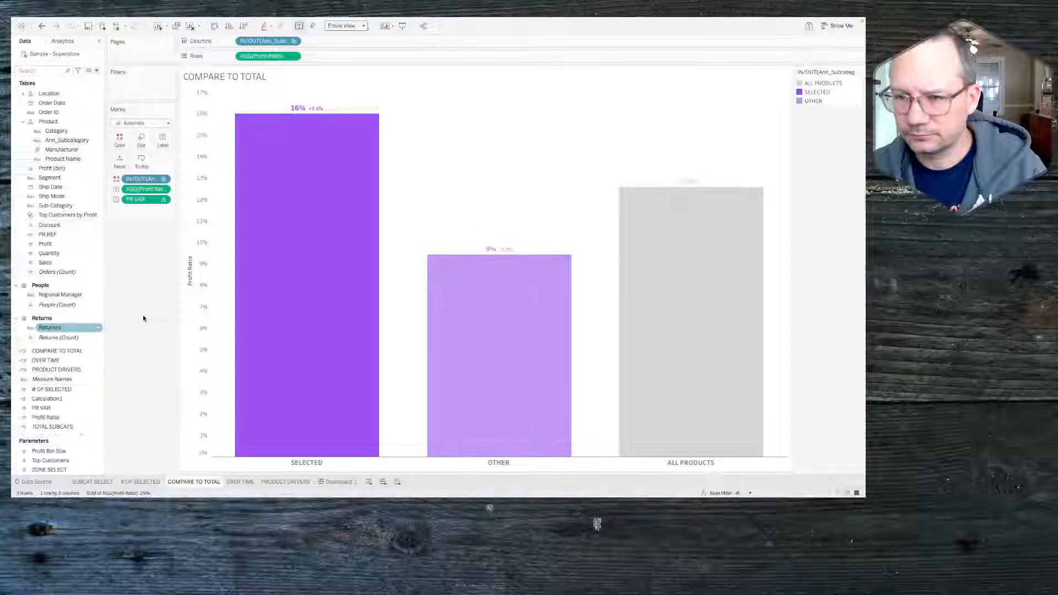
key(super+Tab)
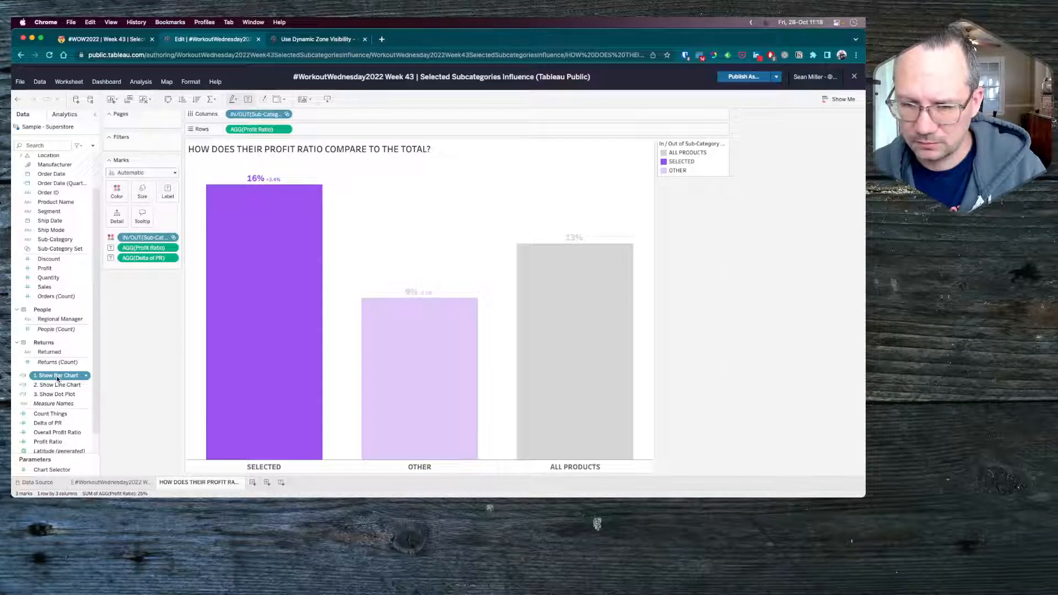
right_click(58, 378)
click(44, 214)
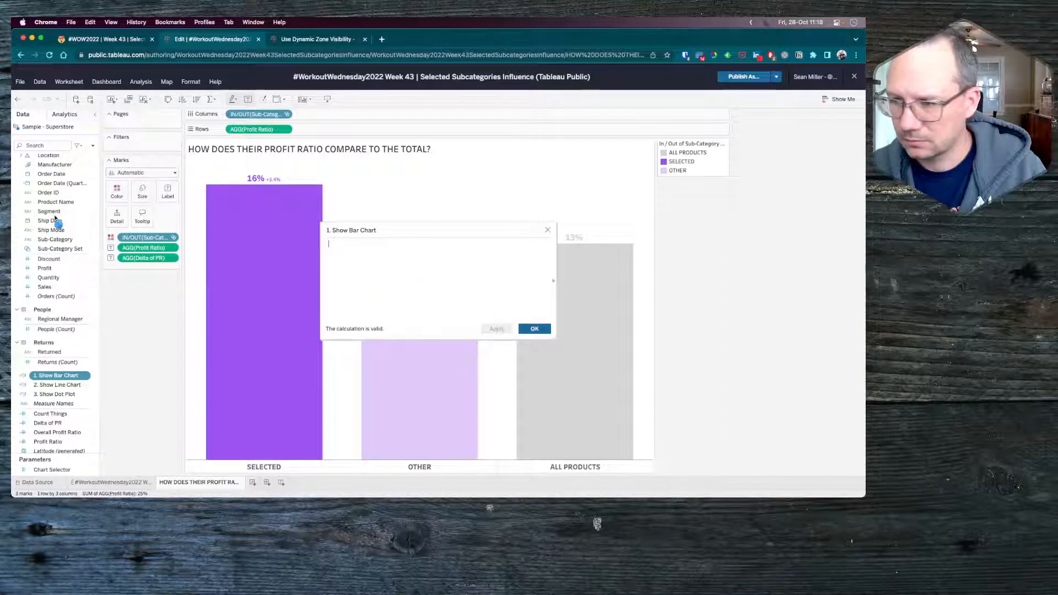
click(548, 229)
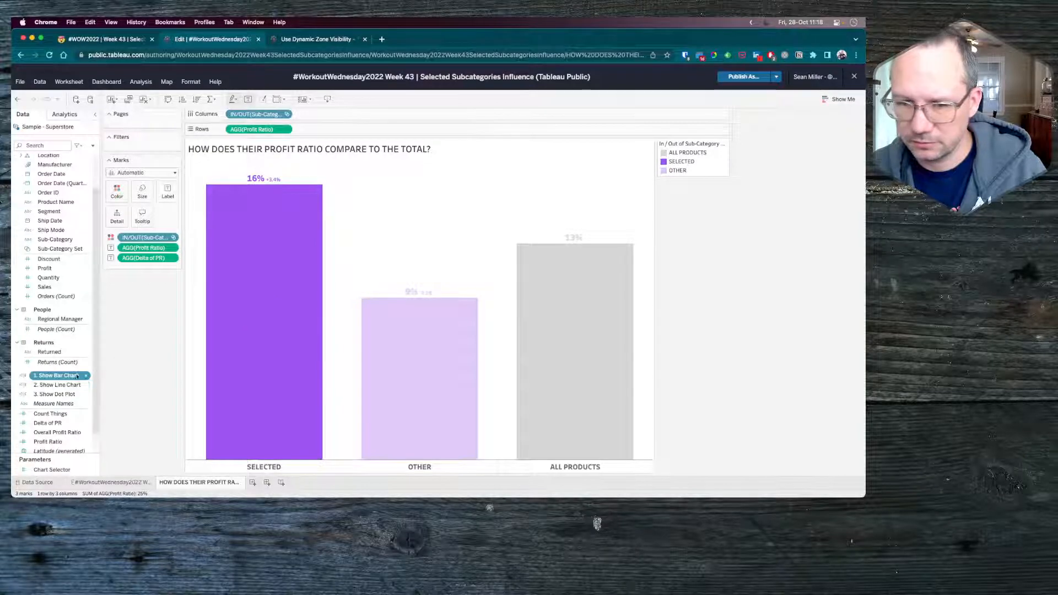
right_click(51, 386)
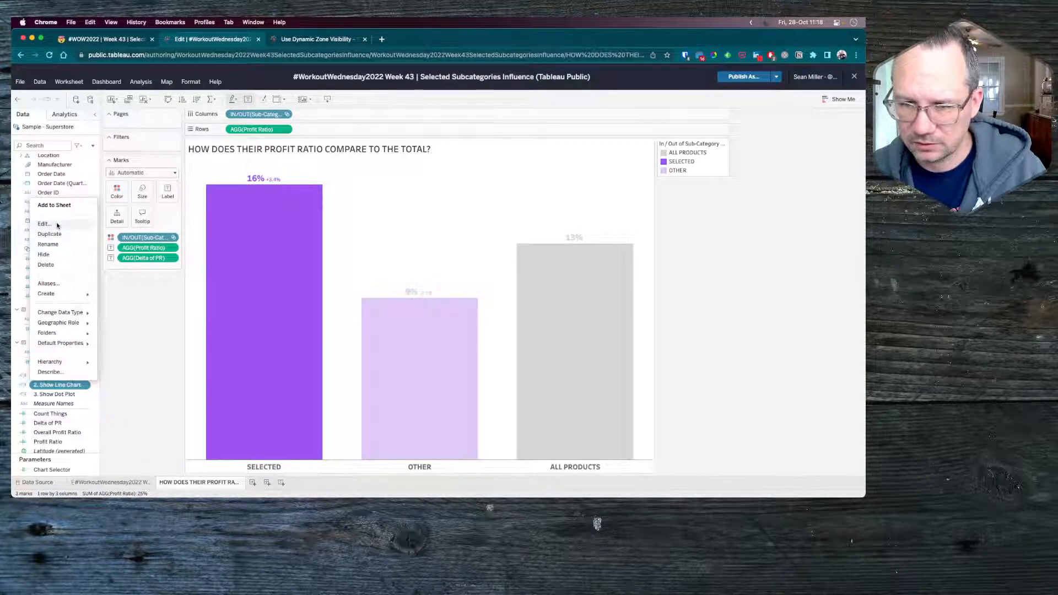
click(45, 223)
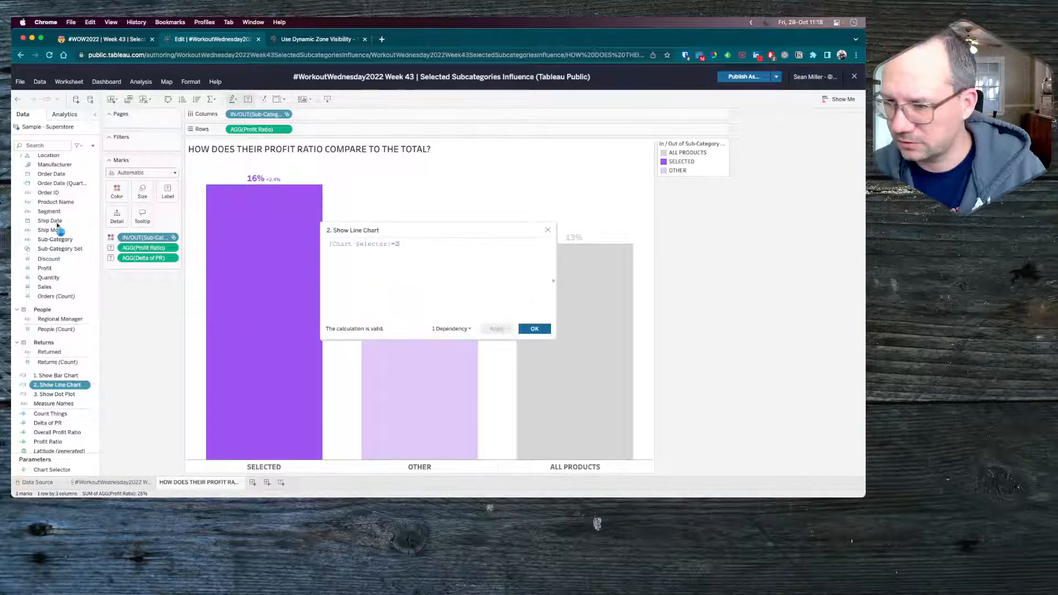
click(549, 229)
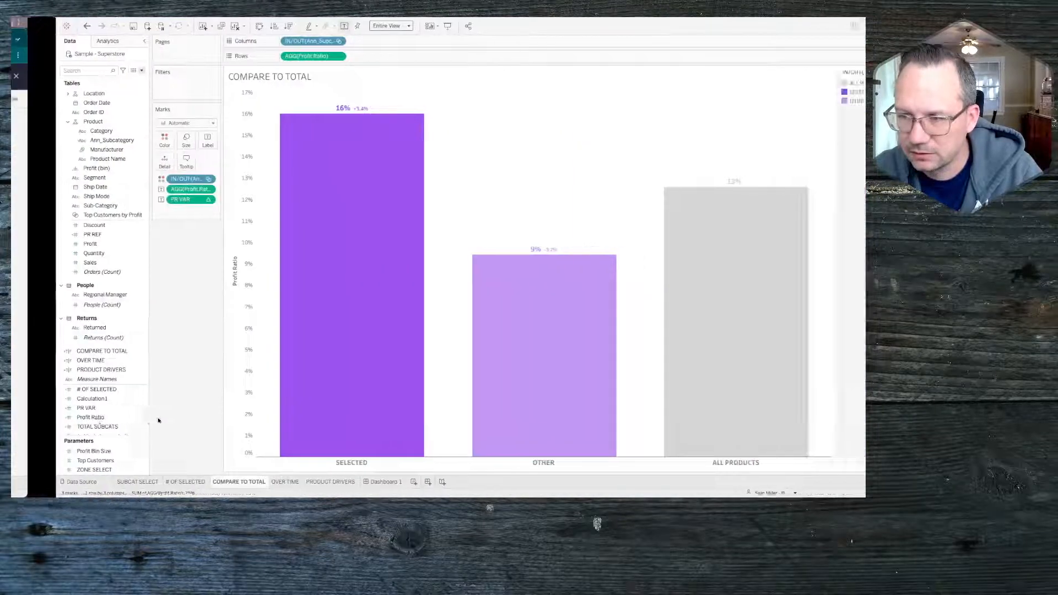
Step: Examine the formulas of the COMPARE TO TOTAL, OVER TIME and PRODUCT DRIVERS calculated fields in the workbook under construction
right_click(93, 351)
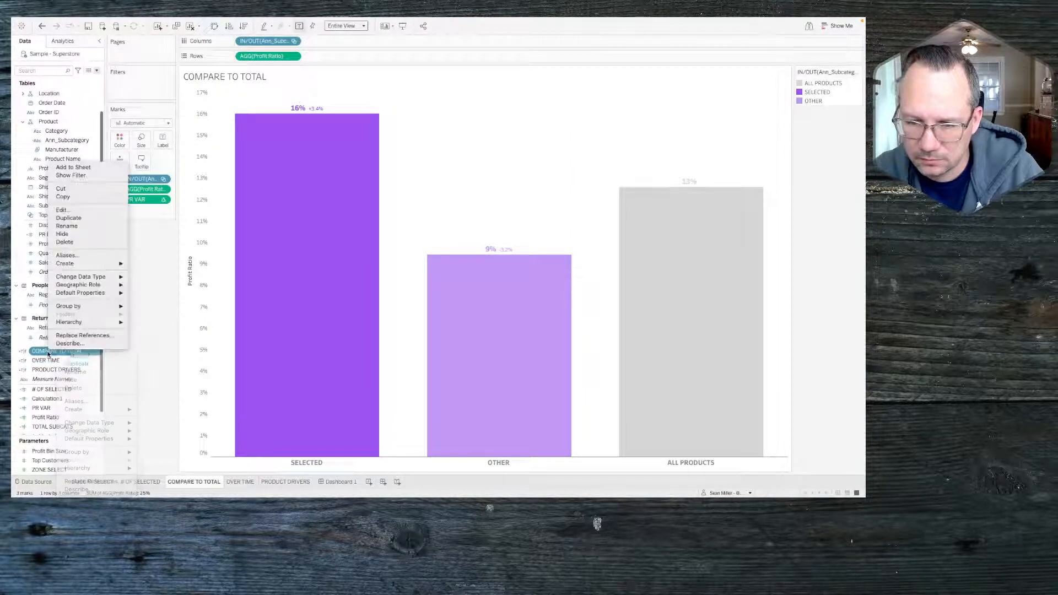
click(62, 210)
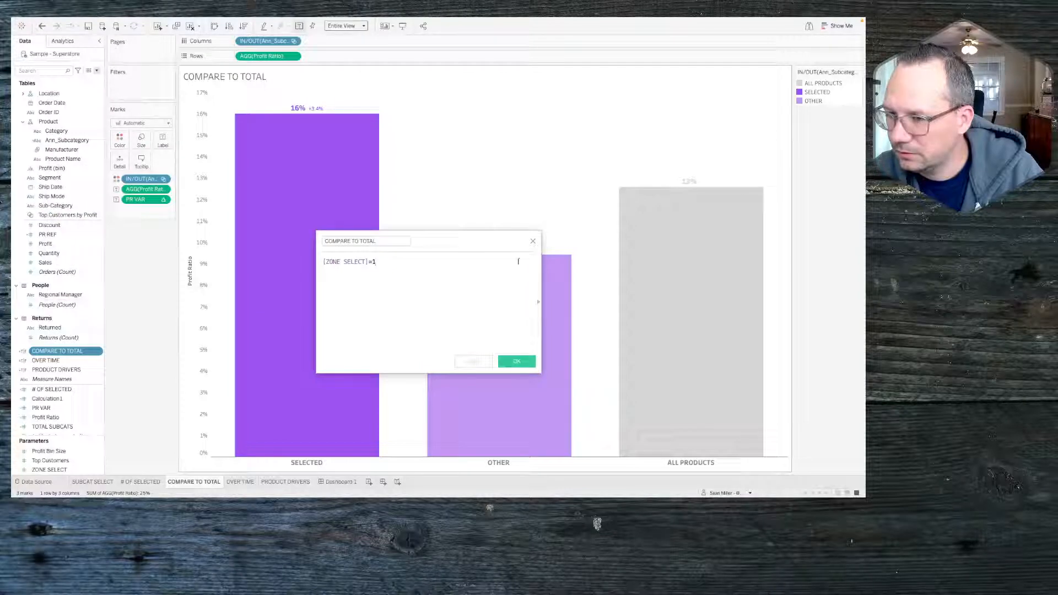
click(533, 243)
right_click(62, 361)
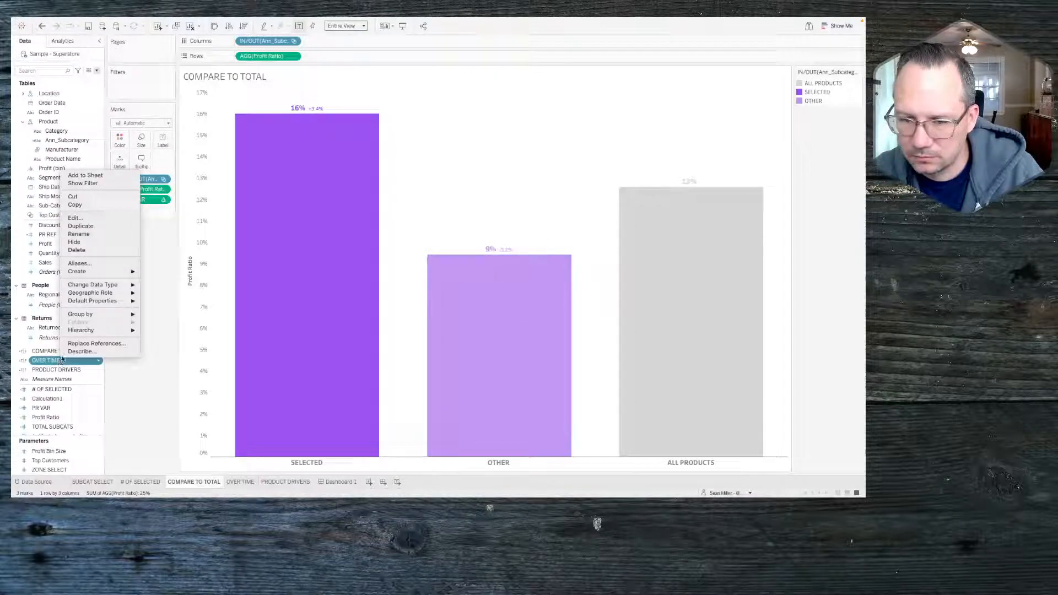
click(75, 218)
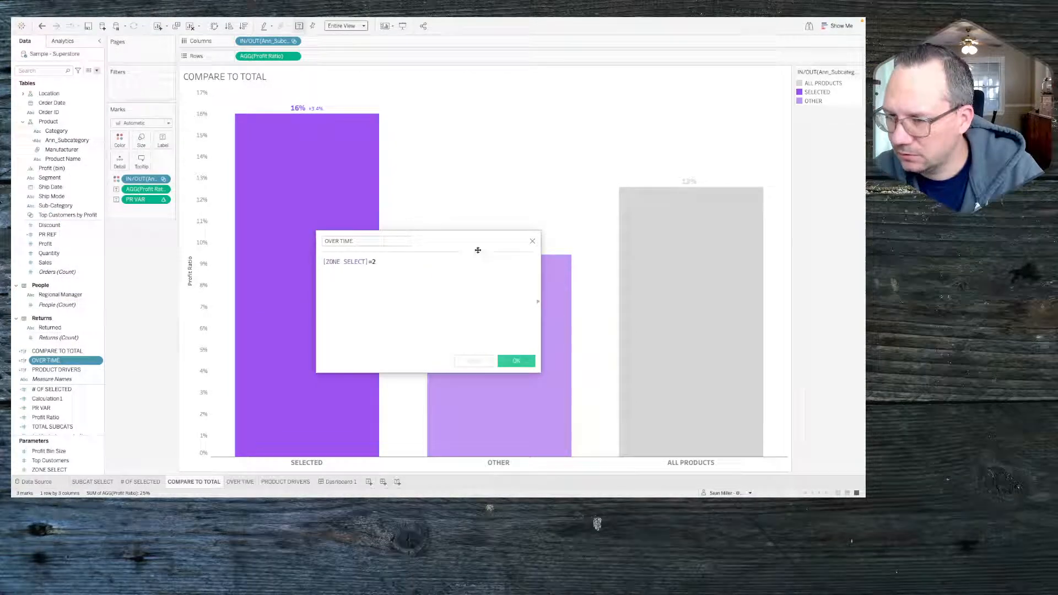
click(532, 241)
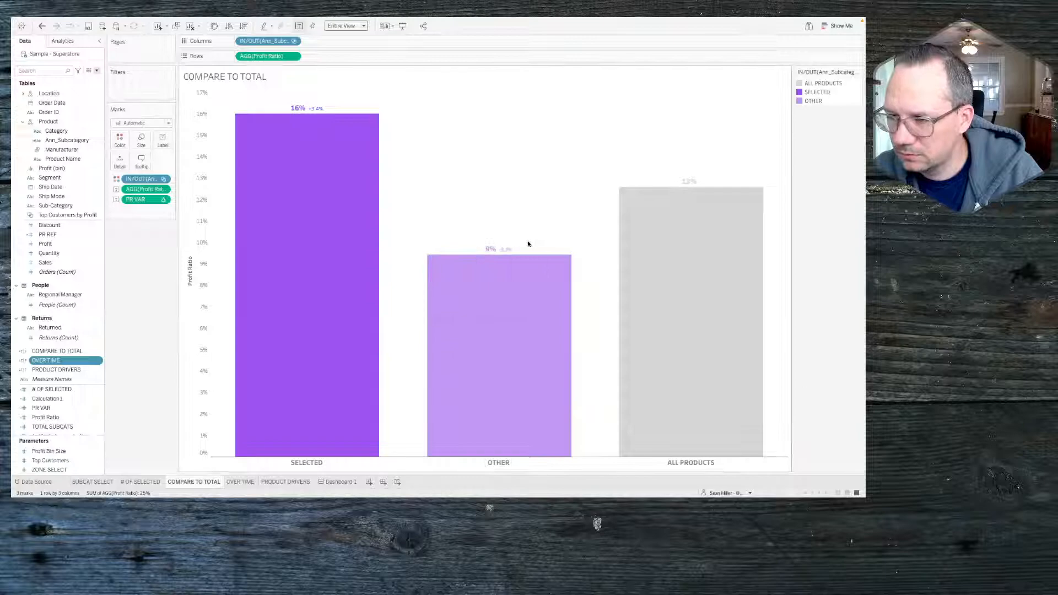
right_click(41, 370)
click(53, 232)
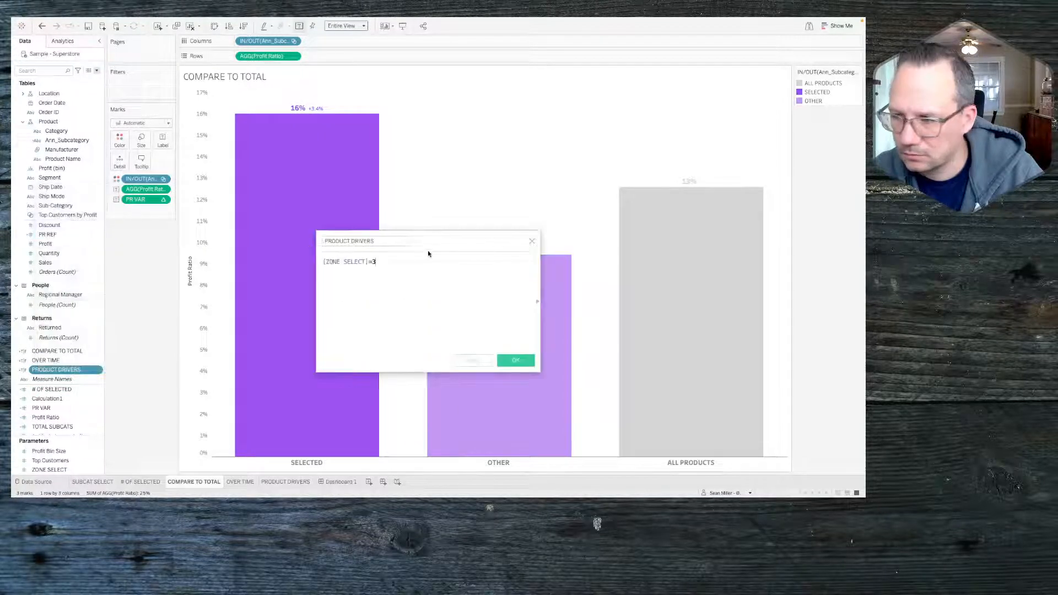
click(531, 242)
Step: Glance at the OVER TIME and PRODUCT DRIVERS worksheets, then turn off value-controlled visibility for the COMPARE TO TOTAL sheet on Dashboard 1
click(242, 480)
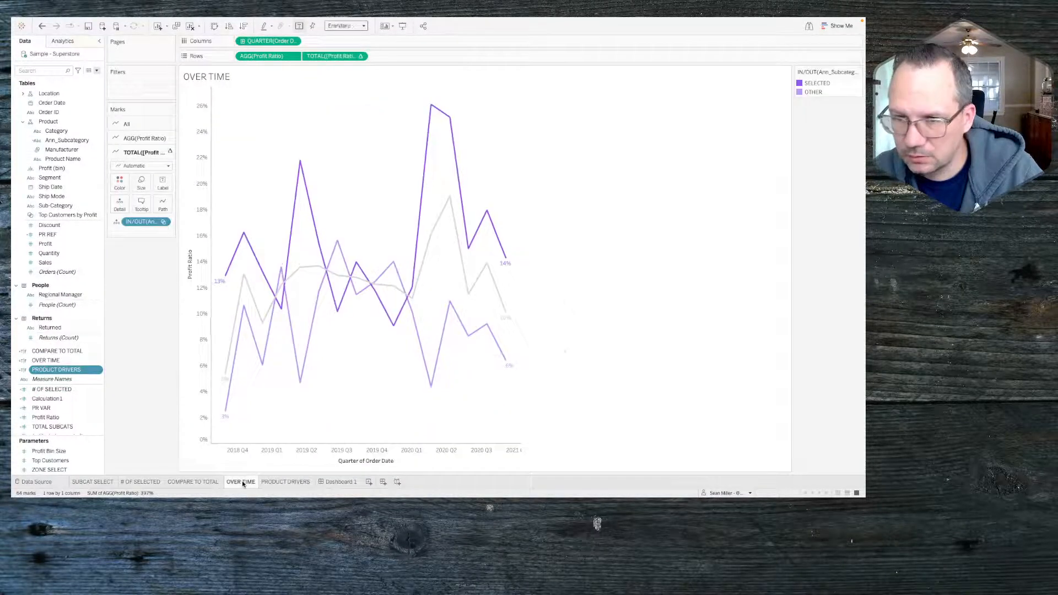
click(292, 481)
click(337, 481)
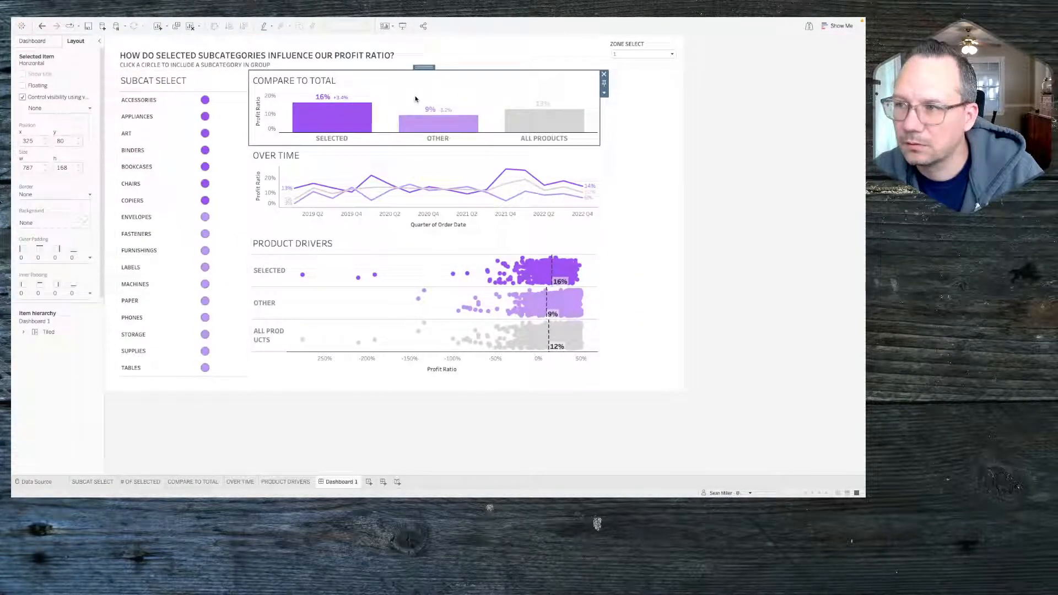
click(432, 94)
click(45, 108)
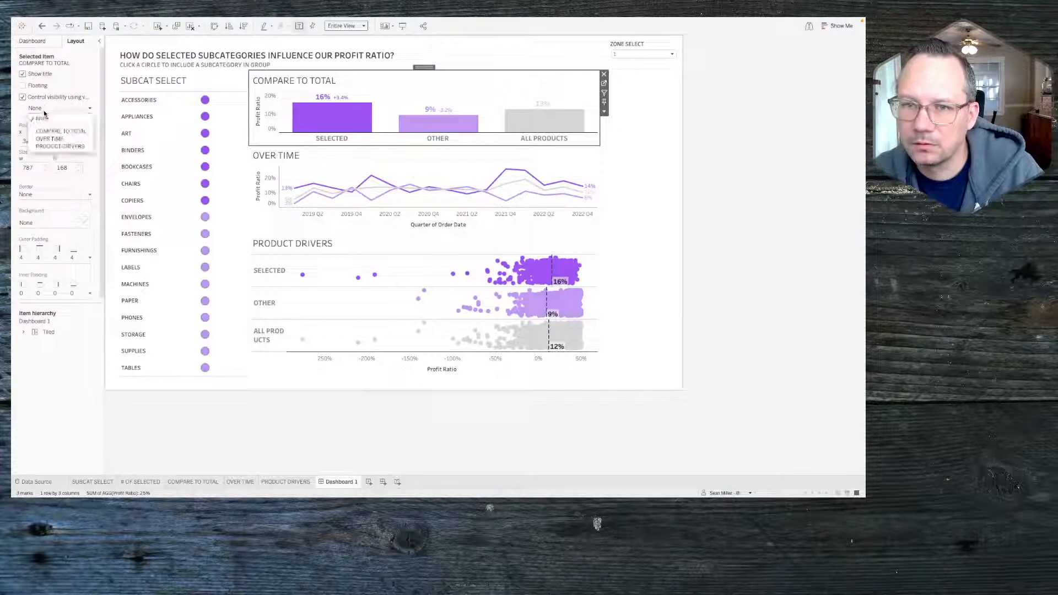
click(45, 97)
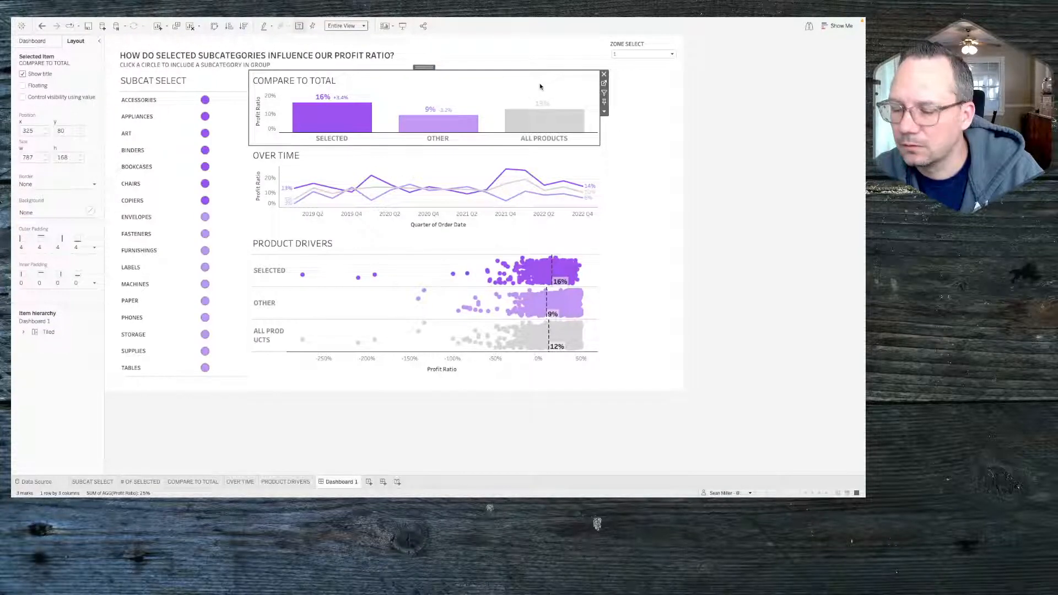
Step: Delete the OVER TIME and PRODUCT DRIVERS calculated fields from the data source, working from the COMPARE TO TOTAL worksheet
click(190, 483)
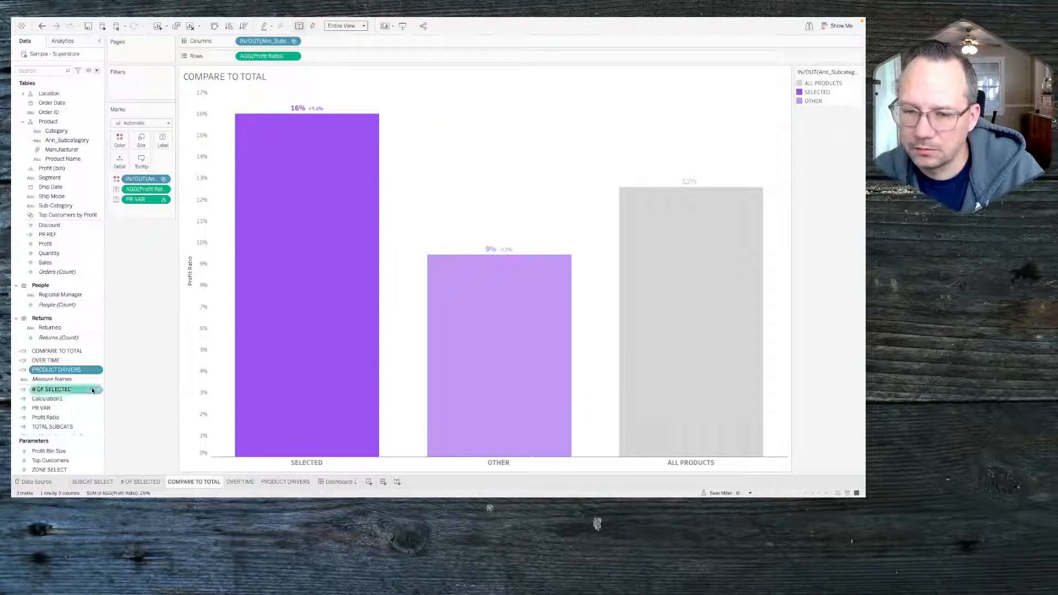
ctrl+click(53, 360)
right_click(52, 359)
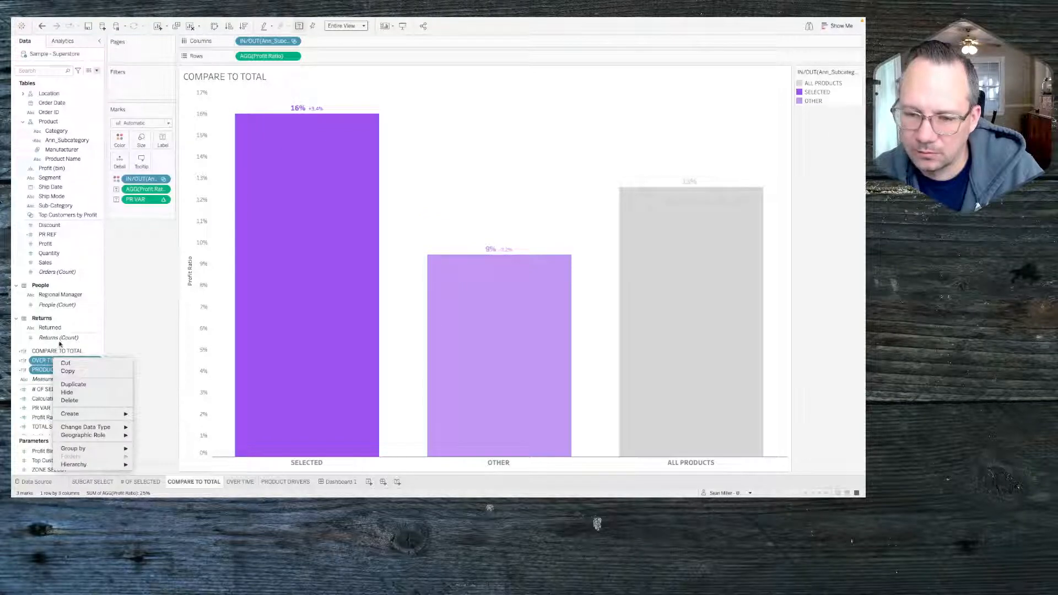
click(76, 402)
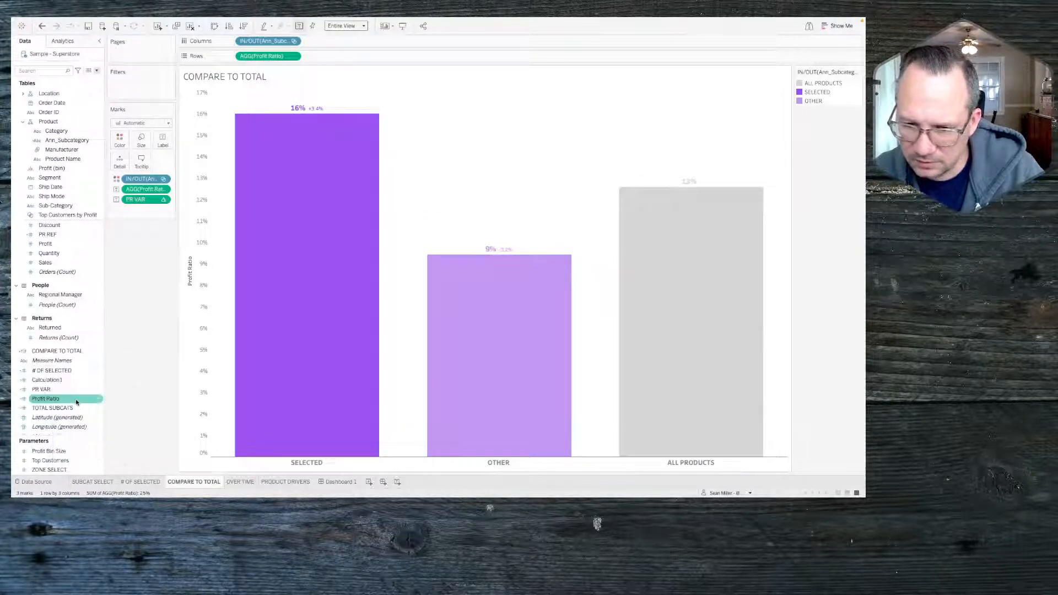
Step: On Dashboard 1, enable value-controlled visibility for the horizontal container around the COMPARE TO TOTAL chart, using the COMPARE TO TOTAL field
click(339, 482)
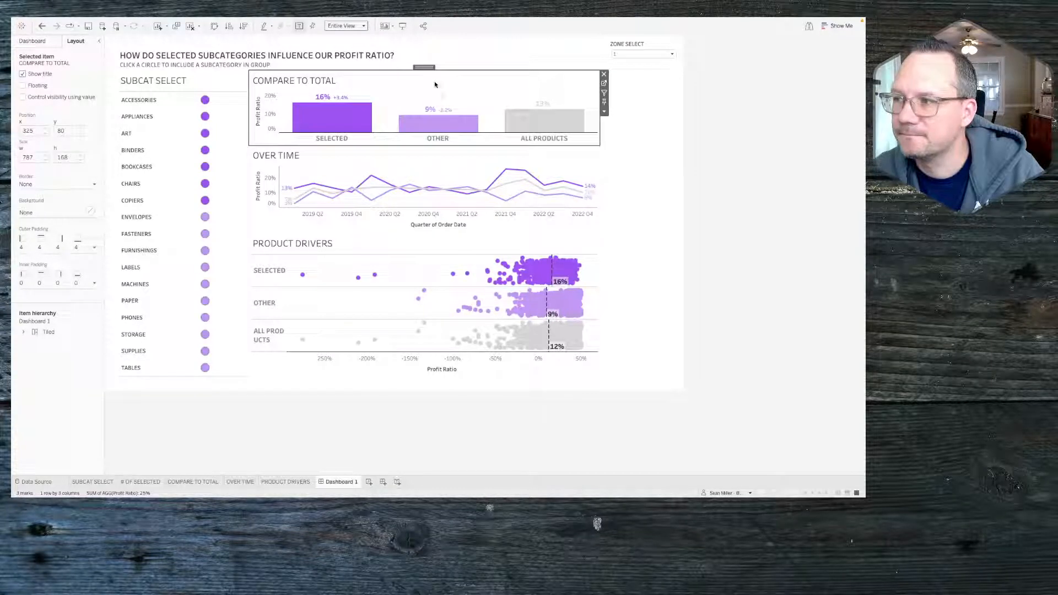
double_click(426, 67)
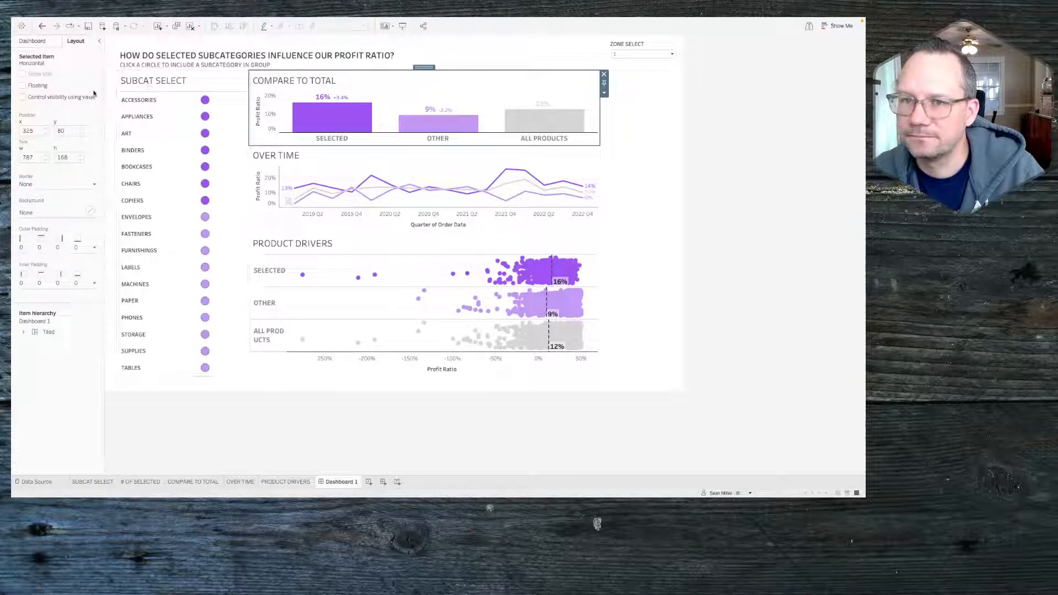
click(22, 97)
click(42, 109)
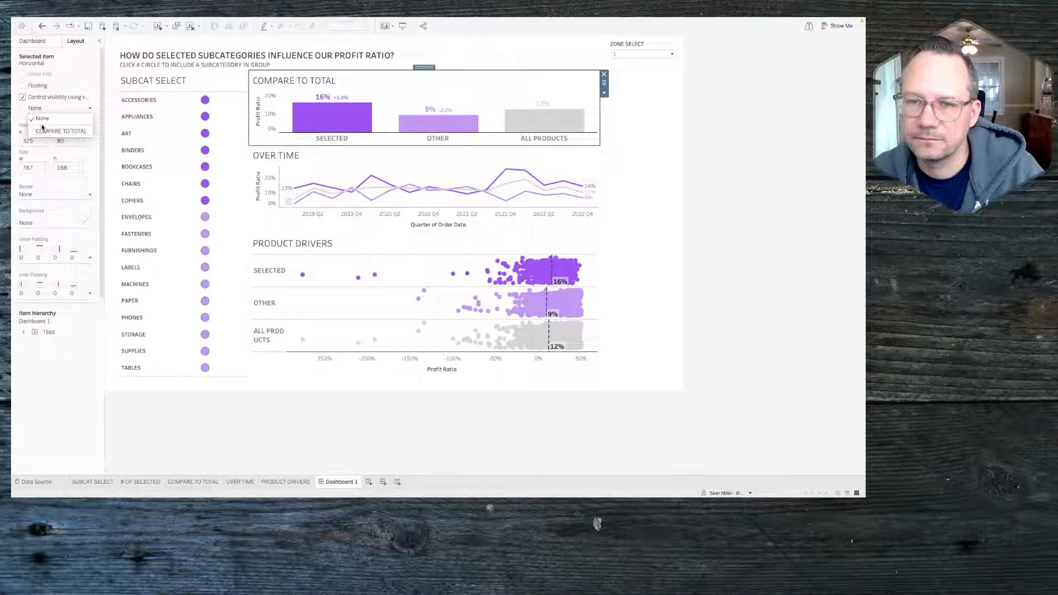
click(44, 131)
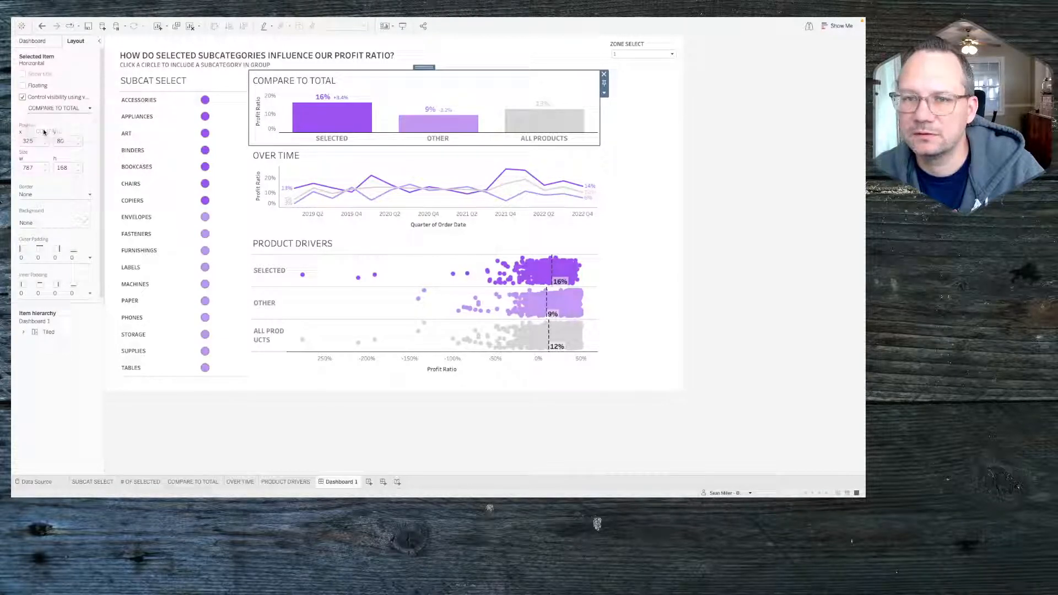
click(53, 110)
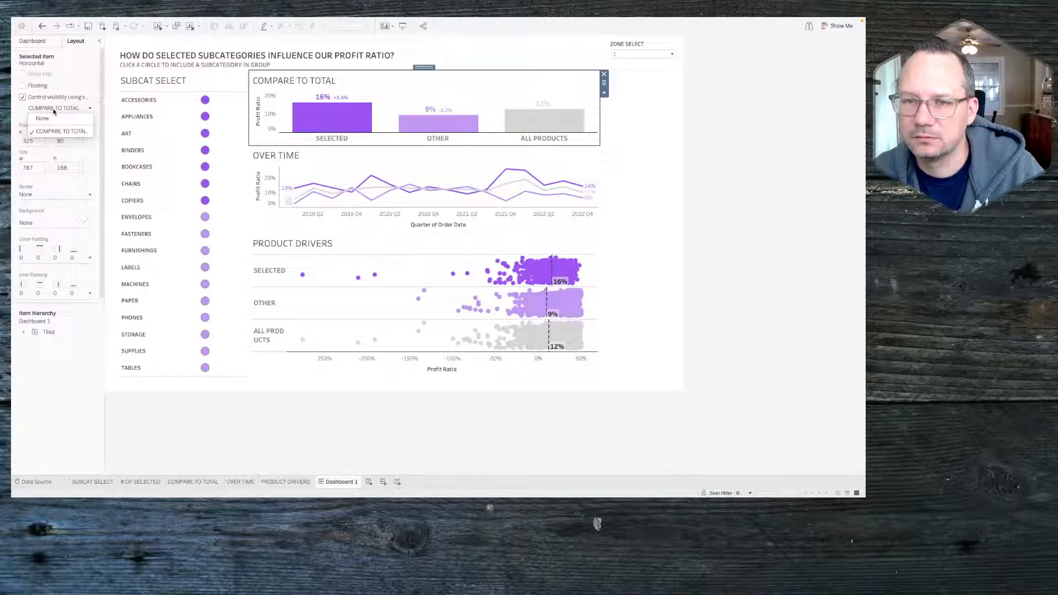
Step: Test the container's visibility by switching ZONE SELECT to 2 and back to 1, and recheck the COMPARE TO TOTAL chart's visibility setting
click(640, 53)
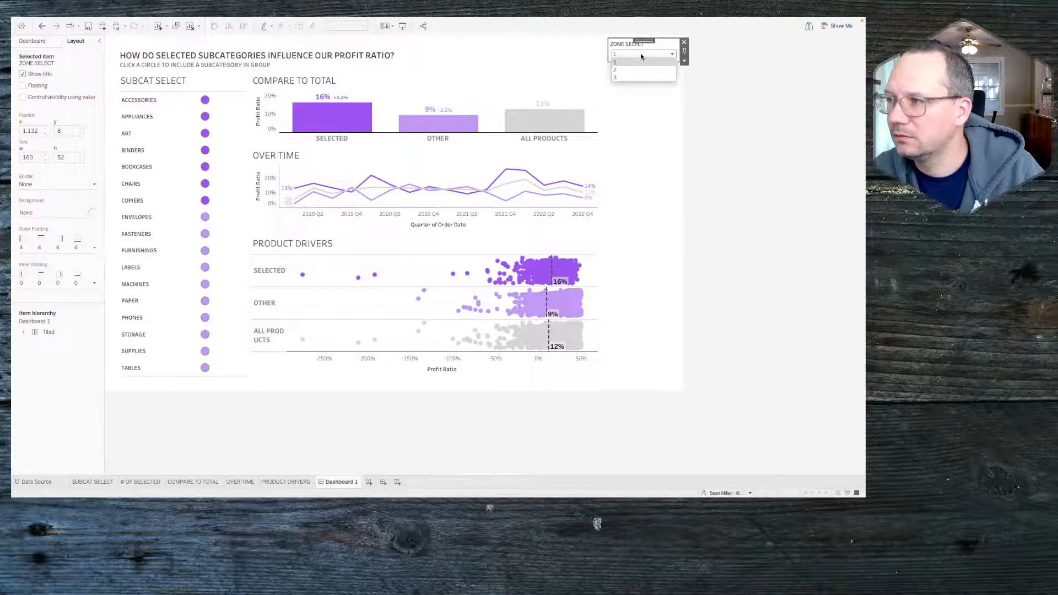
click(640, 70)
click(641, 56)
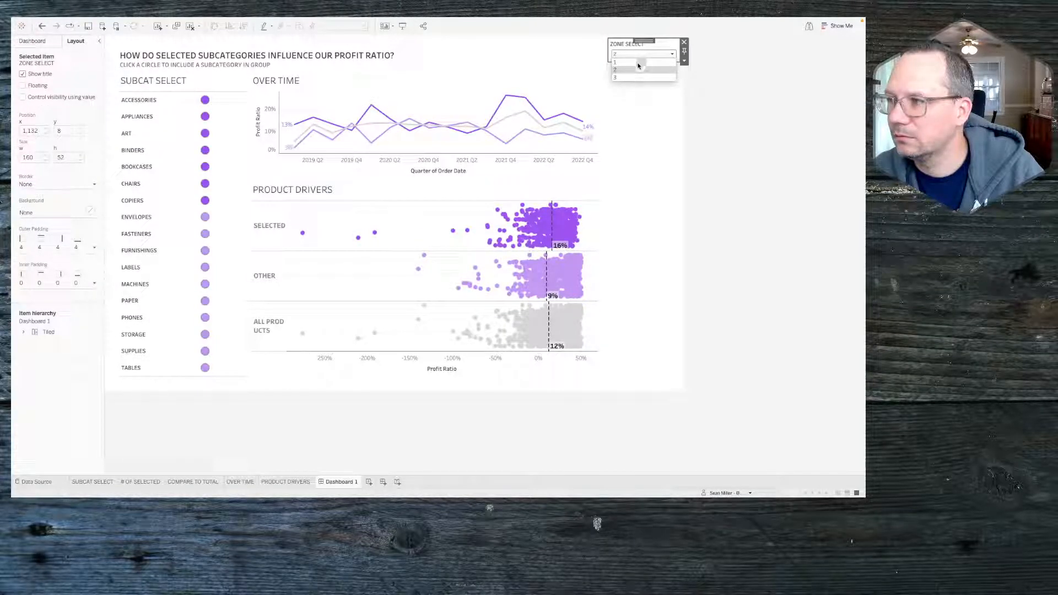
click(638, 63)
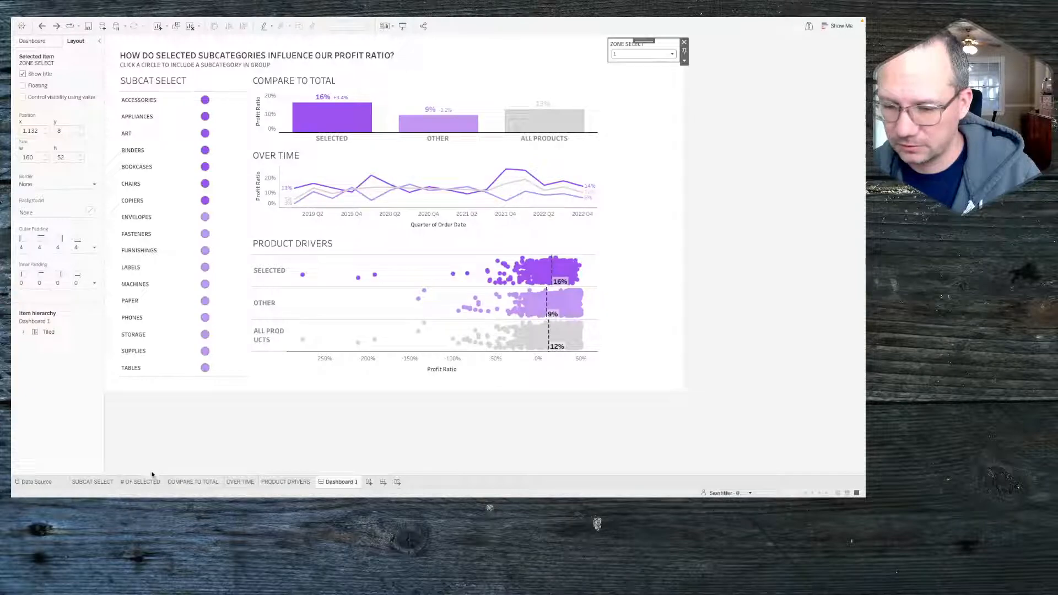
click(425, 90)
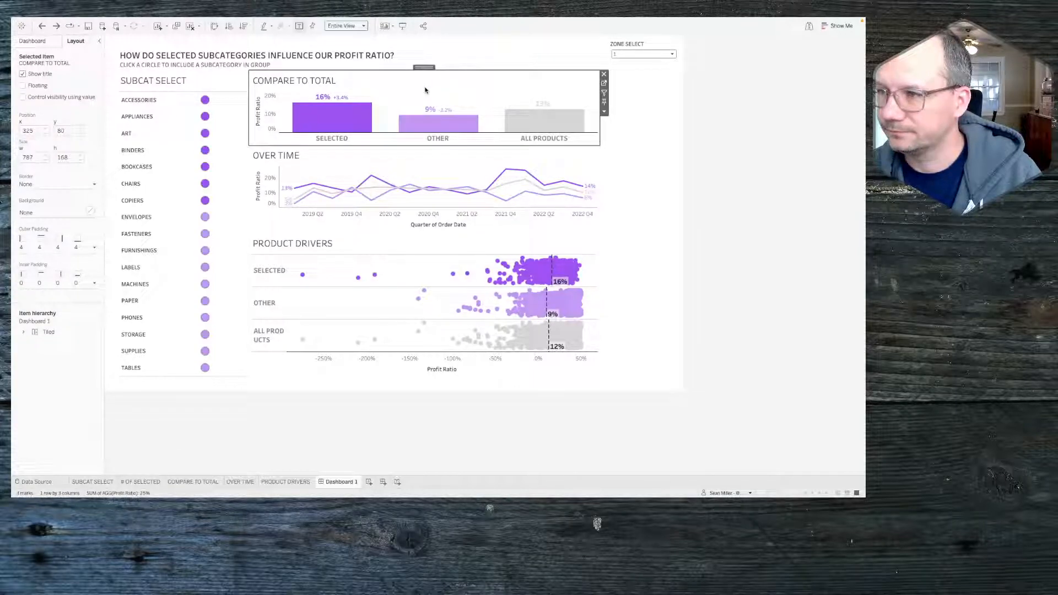
click(41, 98)
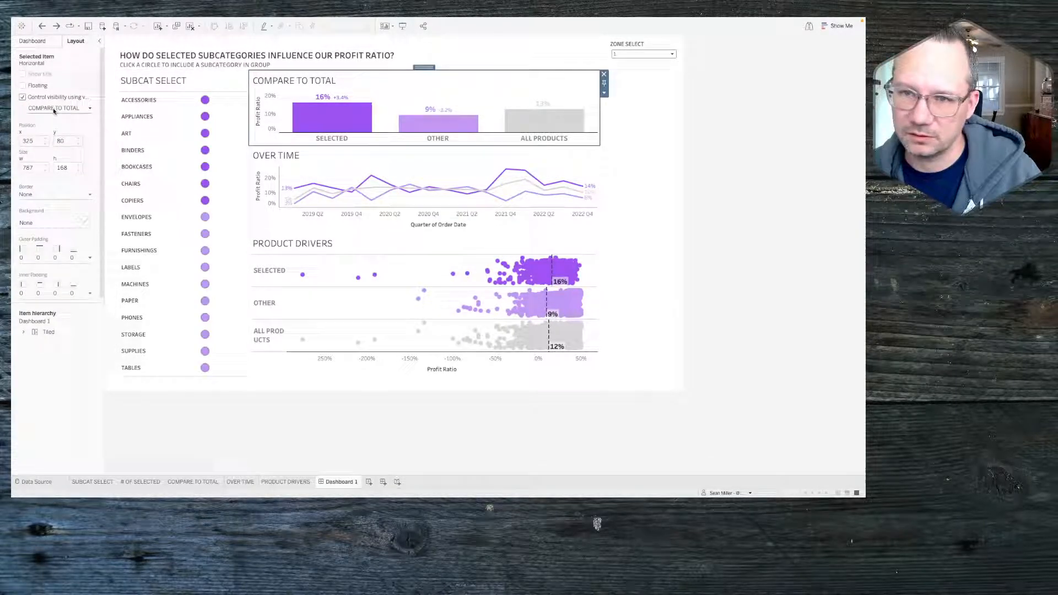
Step: Try to enable value-controlled visibility for the container around the OVER TIME chart, and check the calculated fields on the COMPARE TO TOTAL worksheet
click(446, 160)
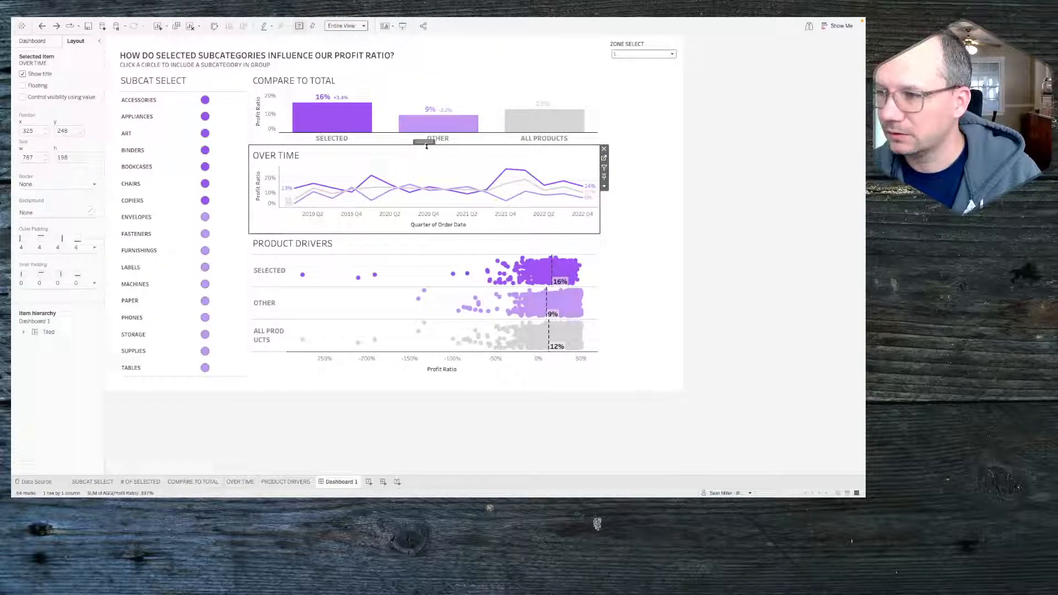
double_click(426, 144)
click(46, 97)
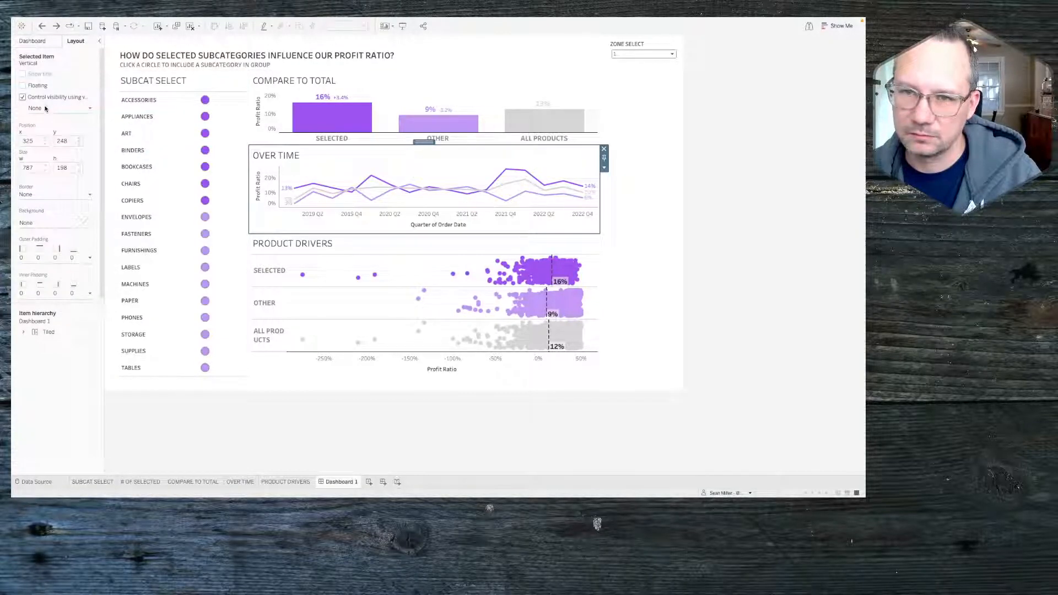
click(56, 109)
click(39, 113)
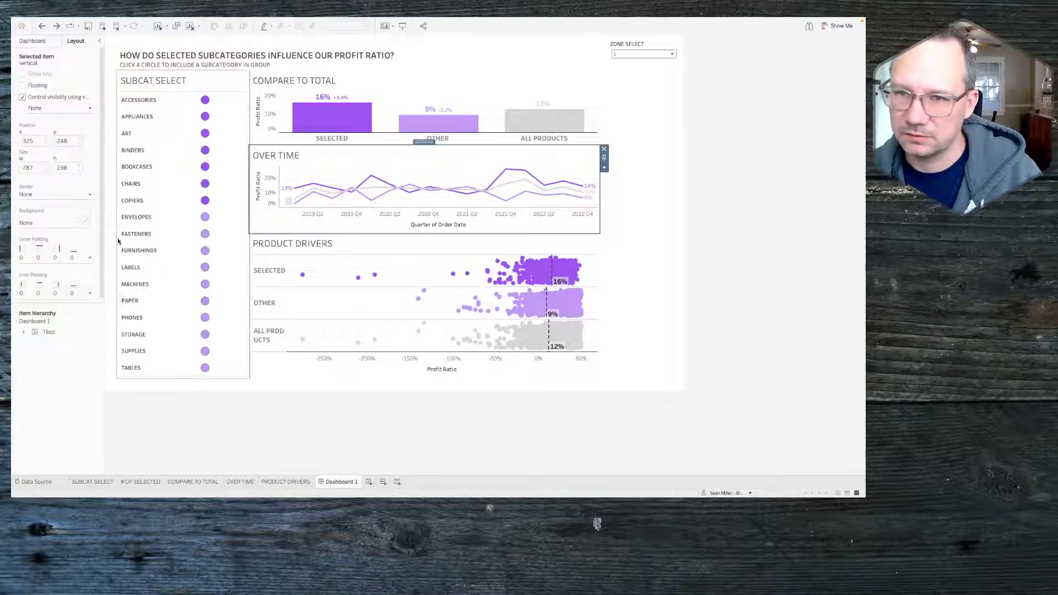
click(185, 483)
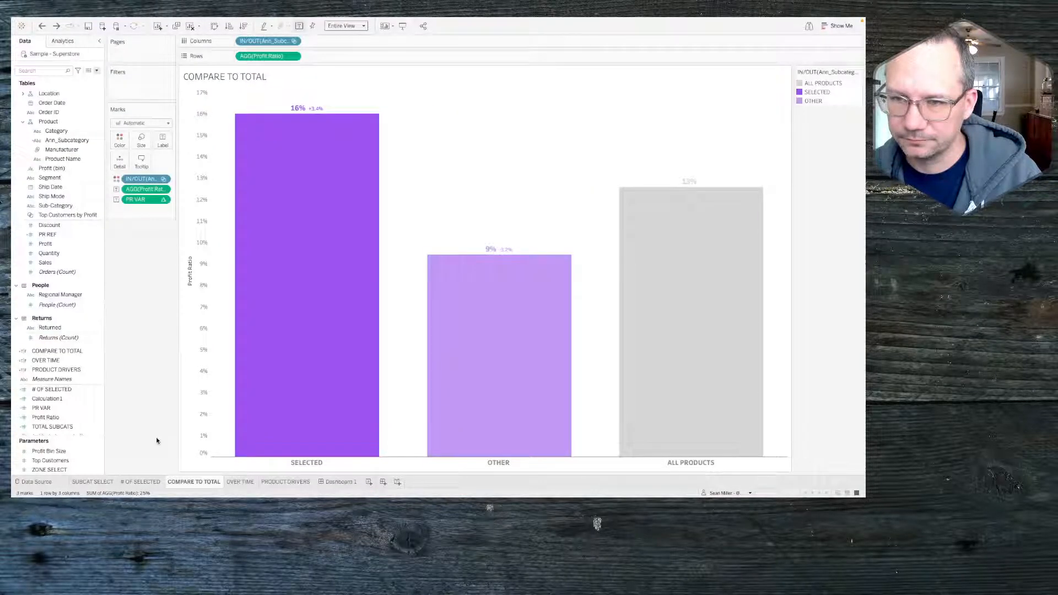
click(339, 481)
Step: Enable value-controlled visibility for the horizontal container around the COMPARE TO TOTAL chart, using the COMPARE TO TOTAL field
click(571, 70)
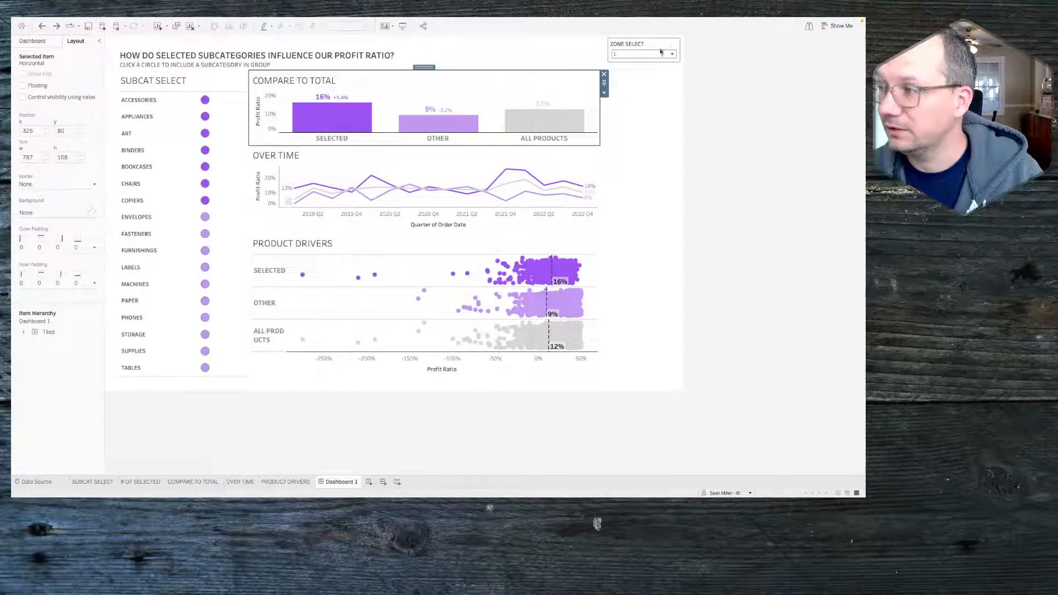
click(425, 86)
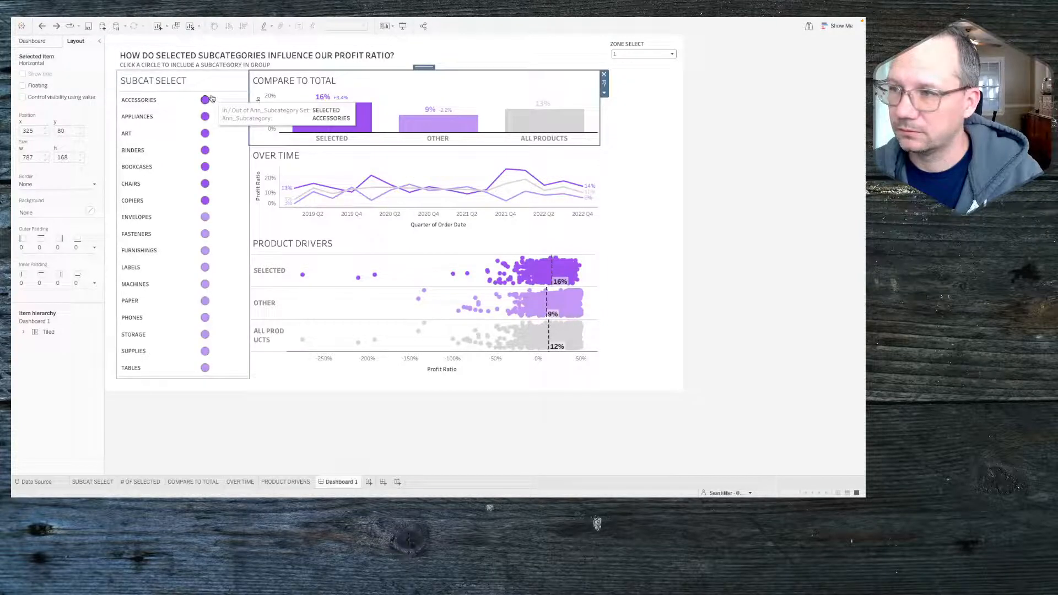
click(246, 110)
click(60, 100)
click(55, 108)
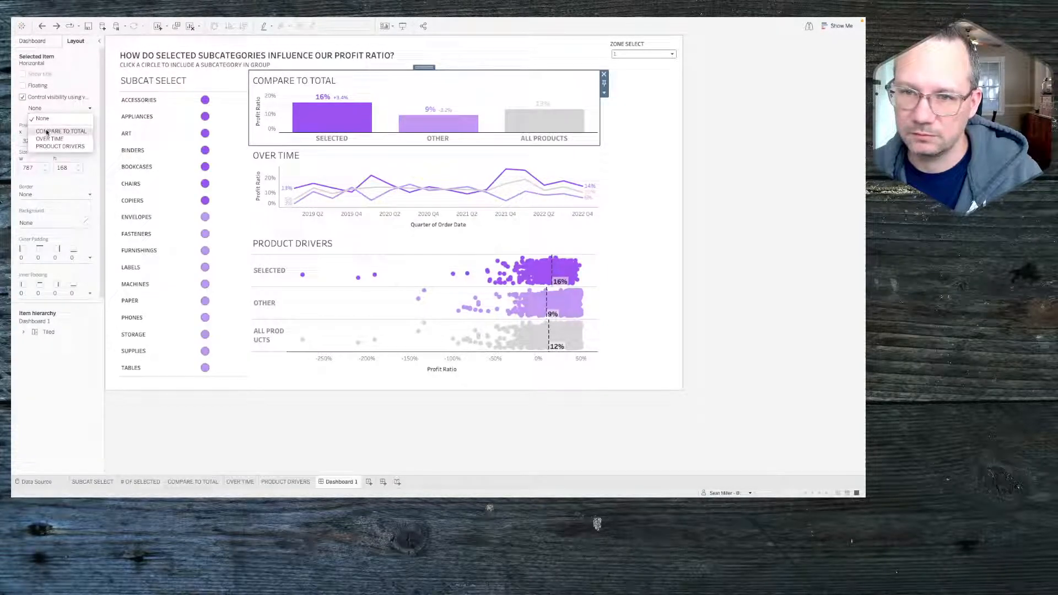
click(52, 124)
Step: Enable value-controlled visibility for the vertical container around the OVER TIME chart, using the OVER TIME field
click(427, 149)
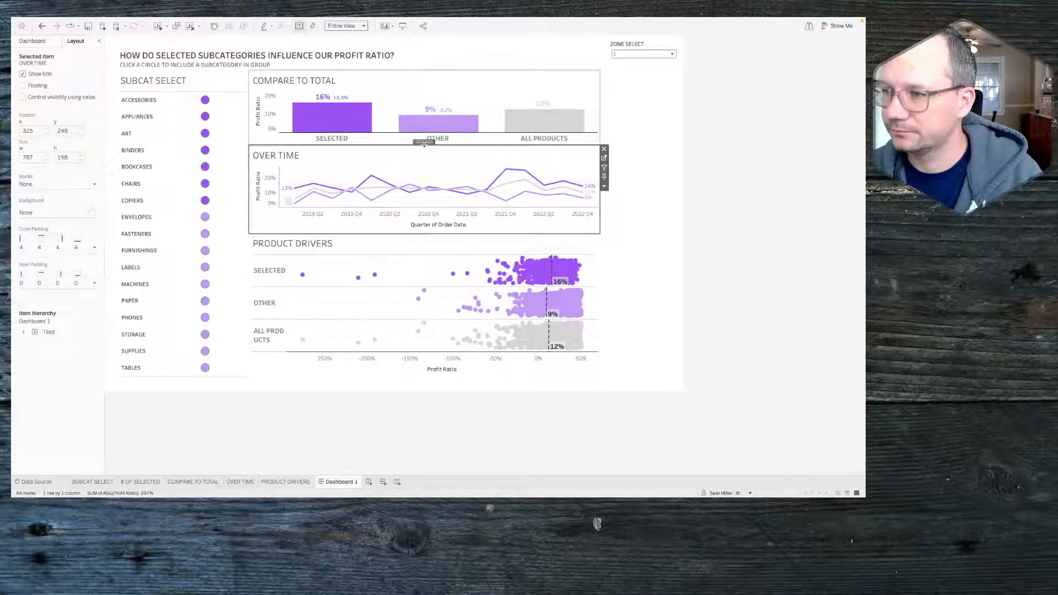
click(22, 97)
click(58, 108)
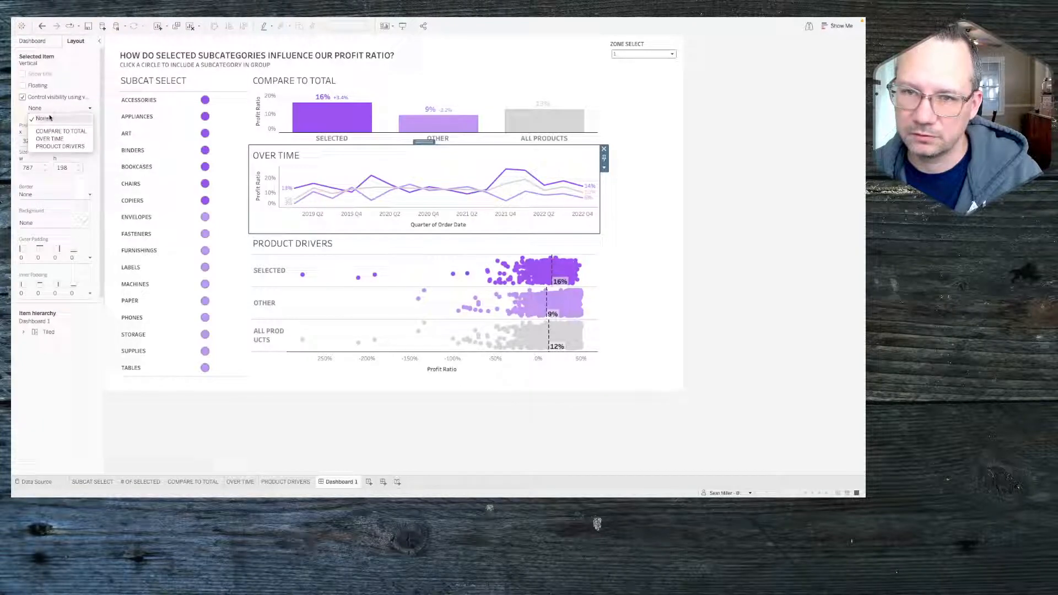
click(50, 142)
Step: Enable value-controlled visibility for the horizontal container around the PRODUCT DRIVERS chart, using the PRODUCT DRIVERS field
click(393, 195)
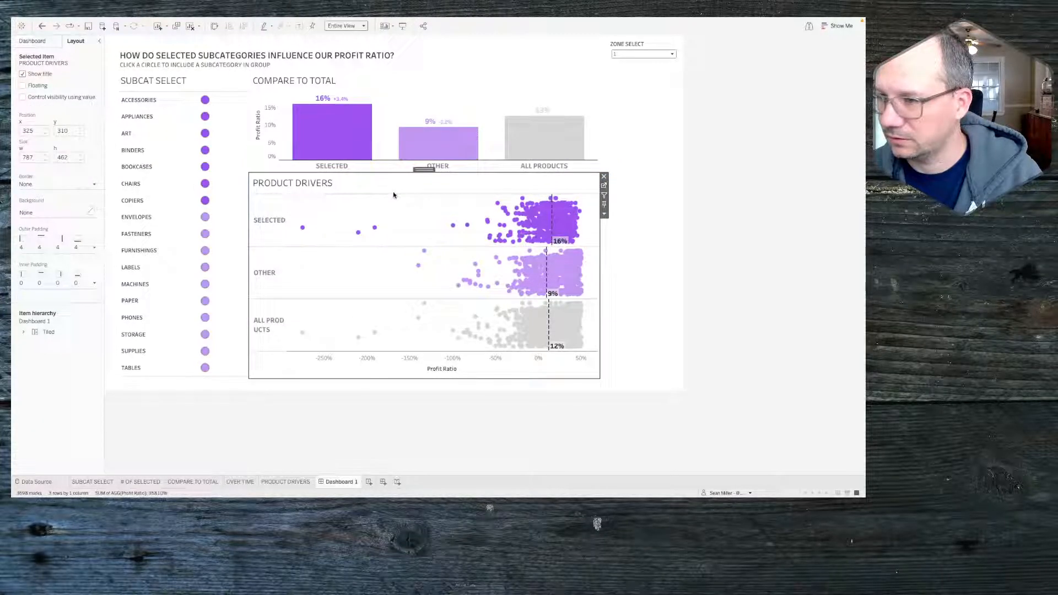
double_click(424, 169)
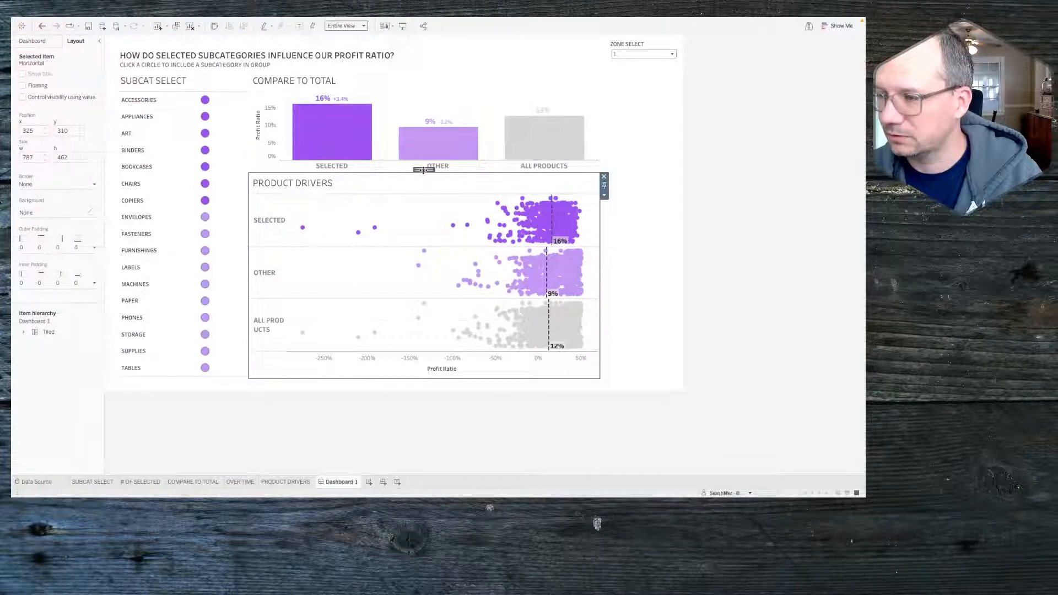
click(62, 99)
click(50, 108)
click(44, 147)
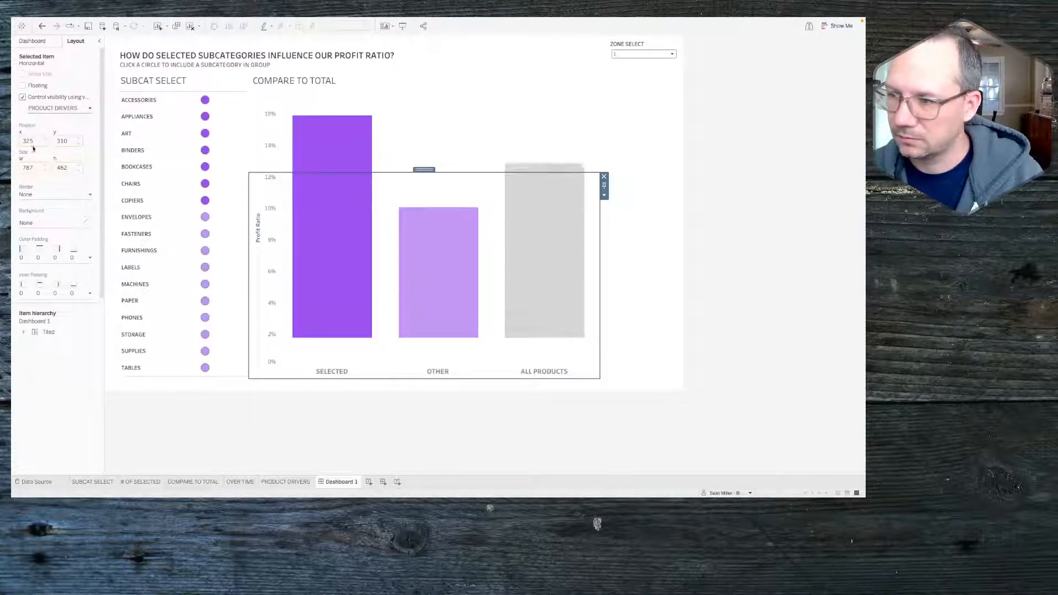
click(724, 235)
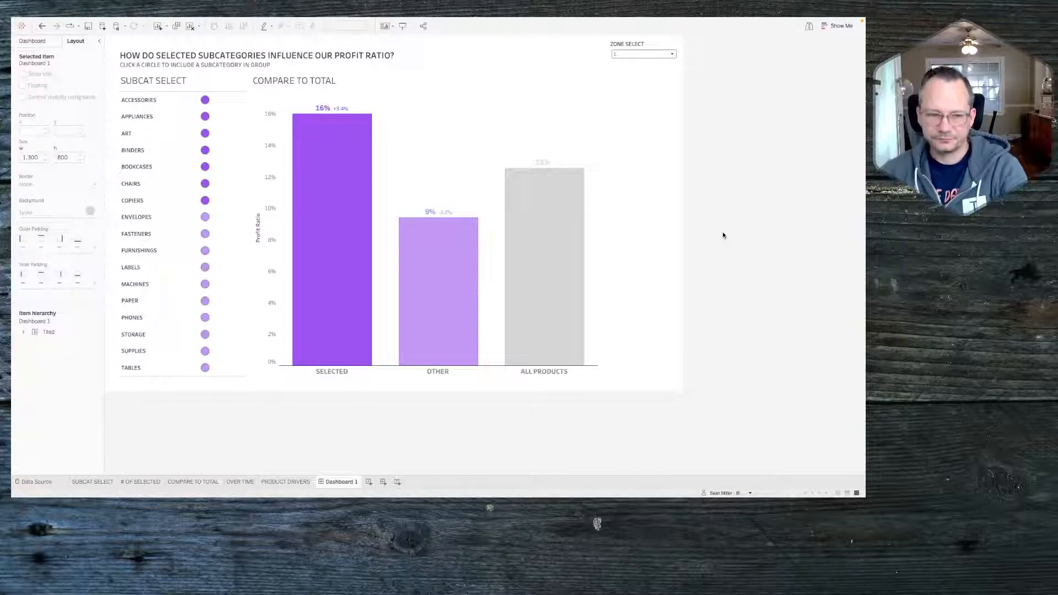
Step: Test the chart swapping on Dashboard 1 by switching ZONE SELECT to 2, 3 and back to 1
click(639, 53)
click(645, 54)
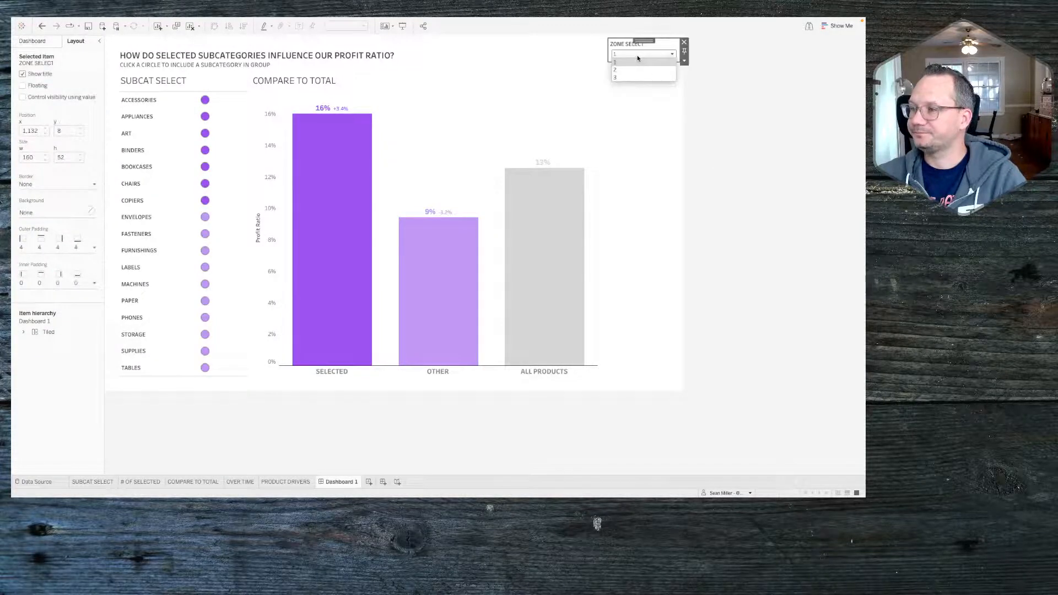
click(631, 68)
click(633, 54)
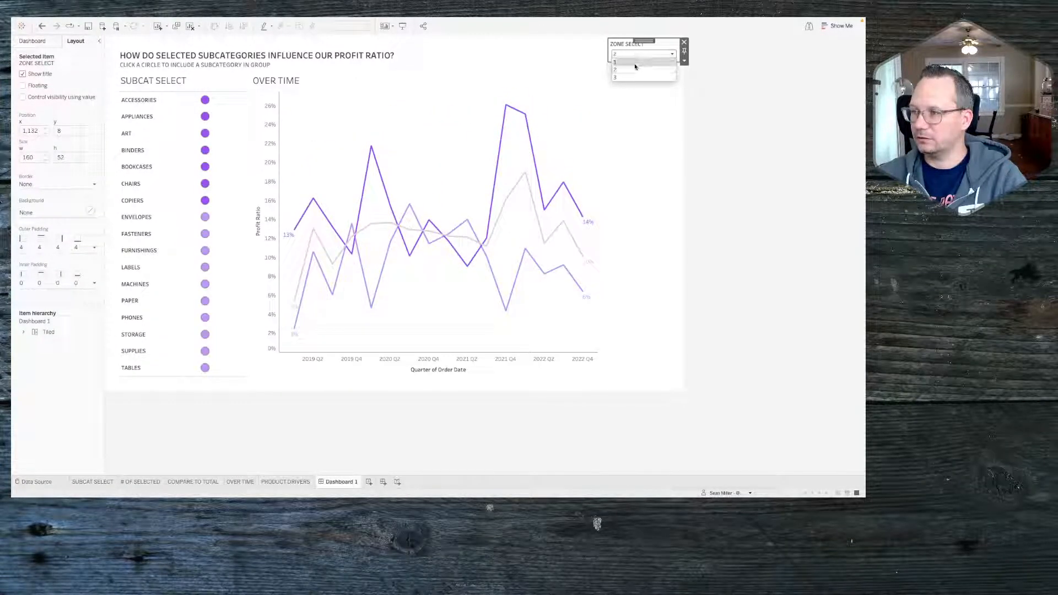
click(631, 76)
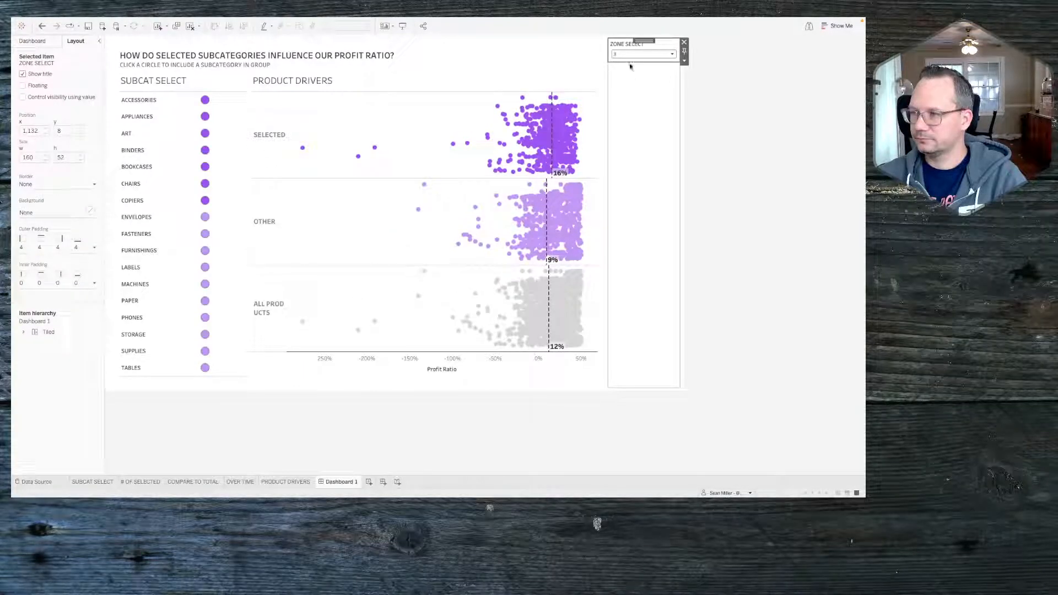
click(627, 62)
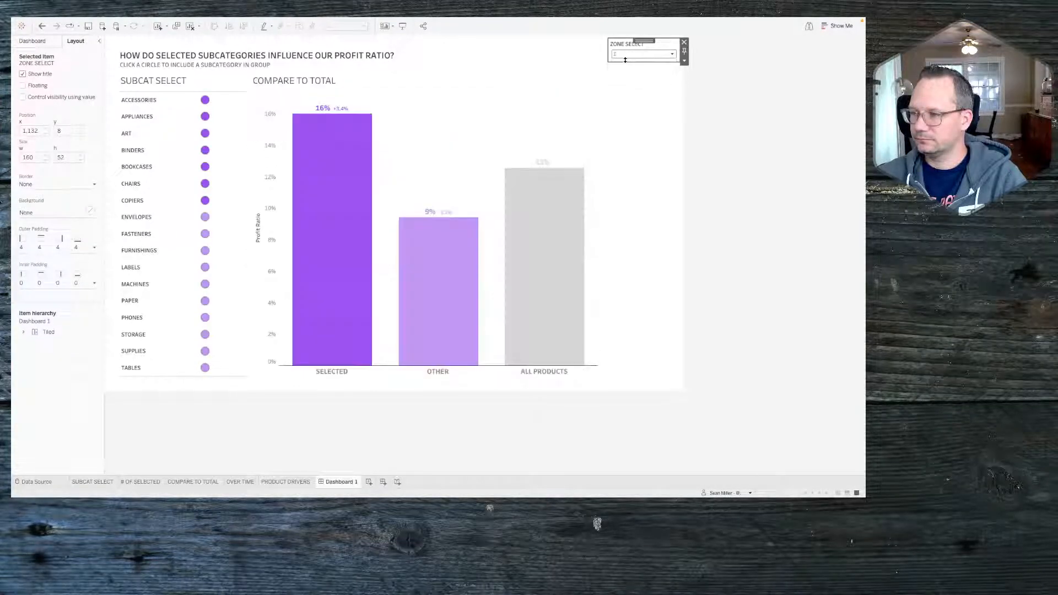
click(716, 162)
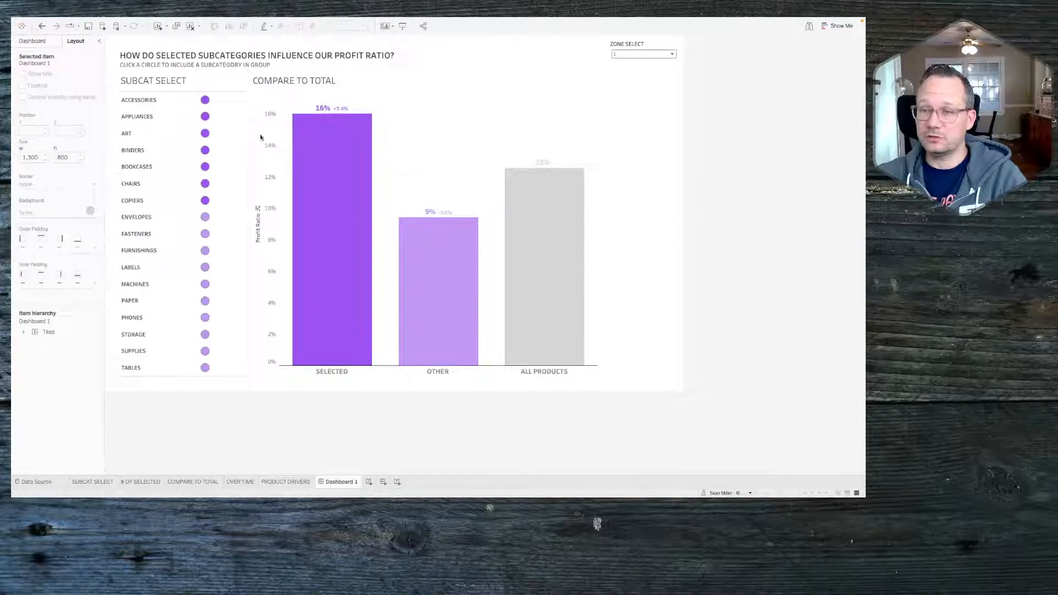
click(468, 129)
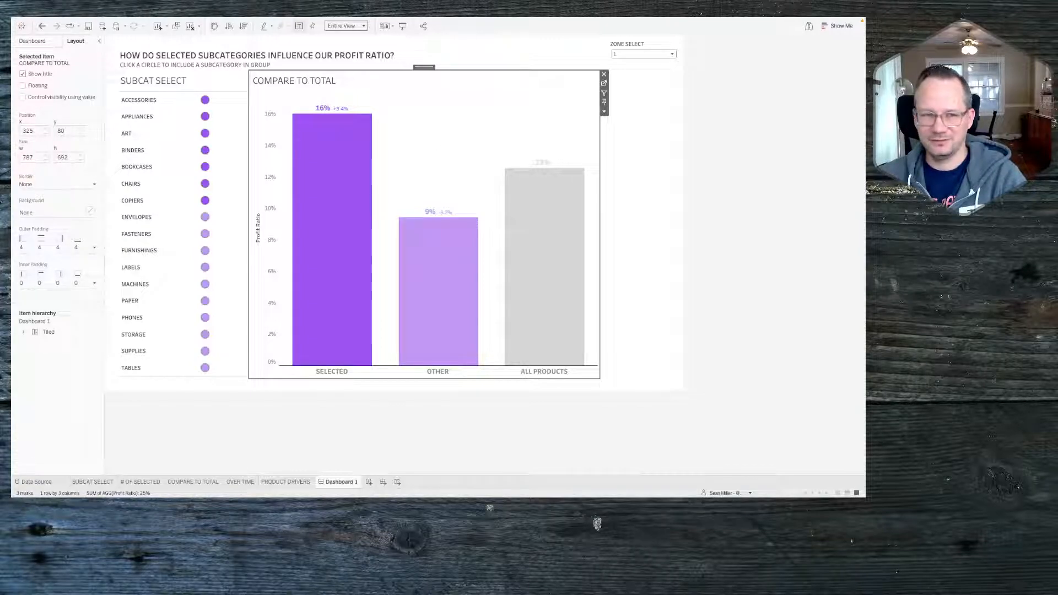
key(super+Tab)
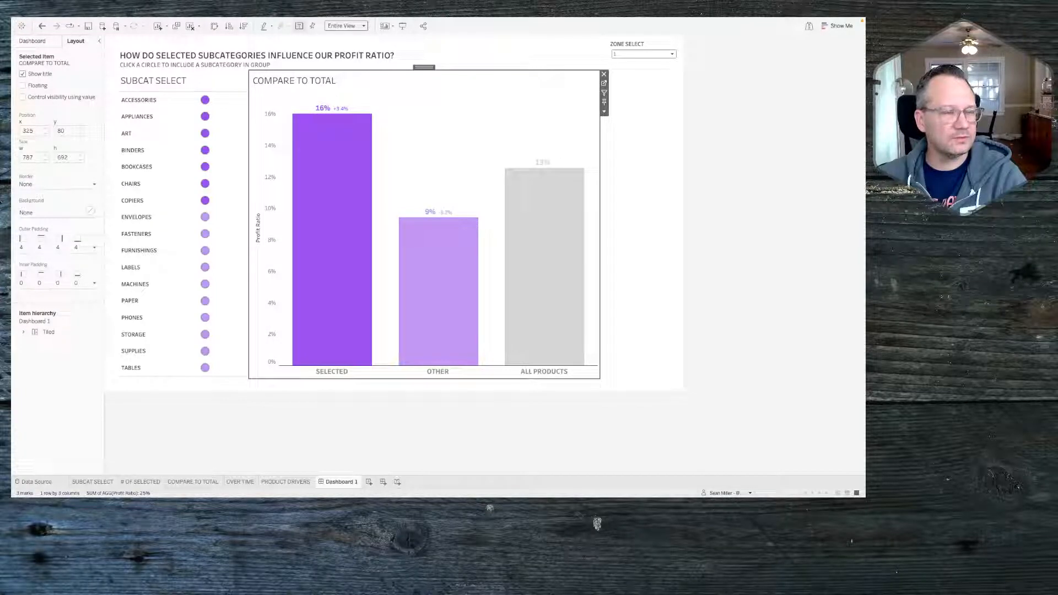
key(super+Tab)
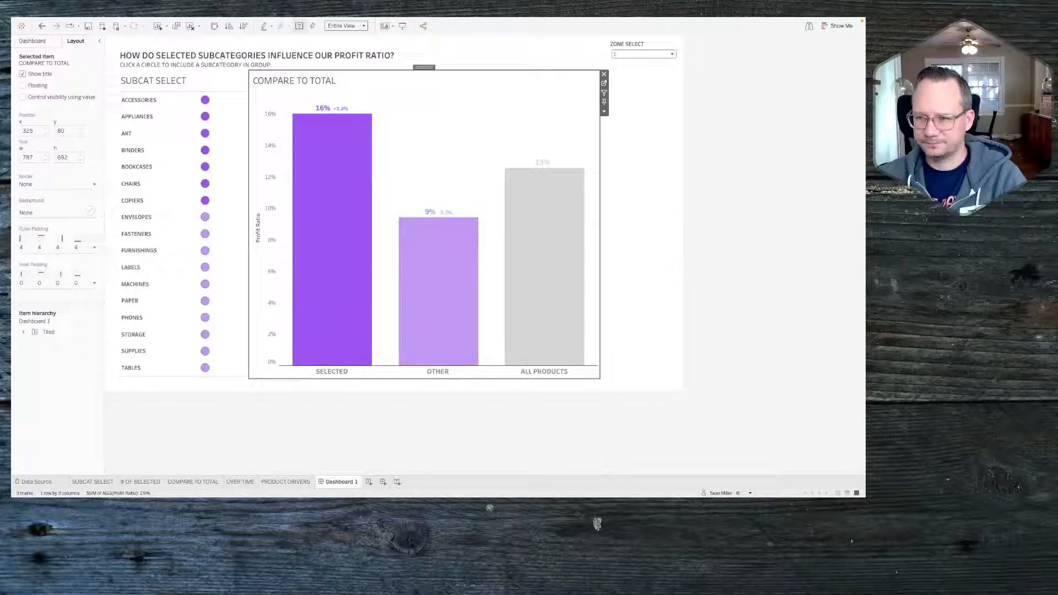
key(super+Tab)
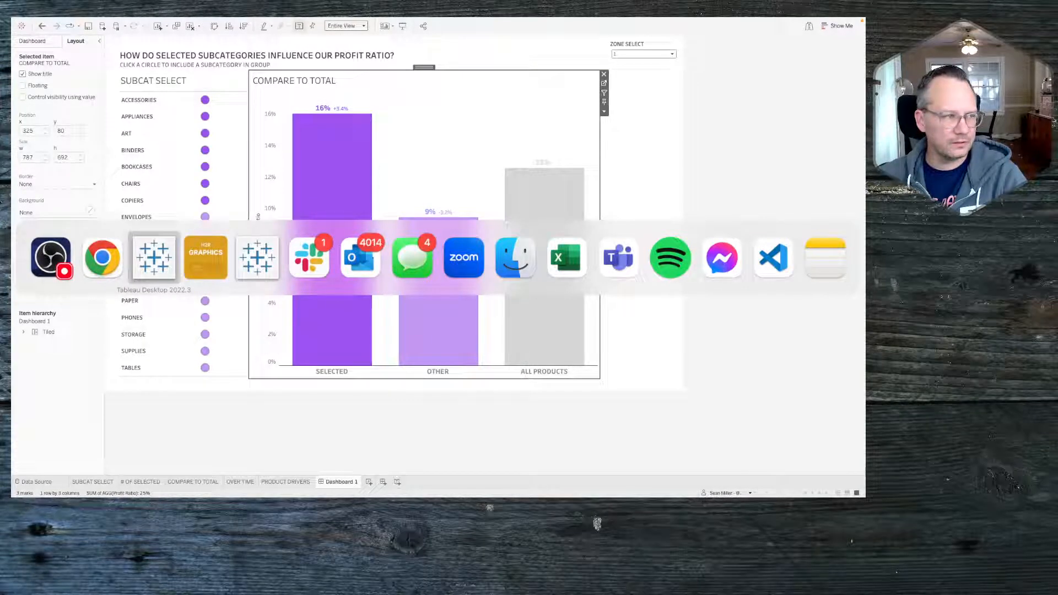
key(super+Tab)
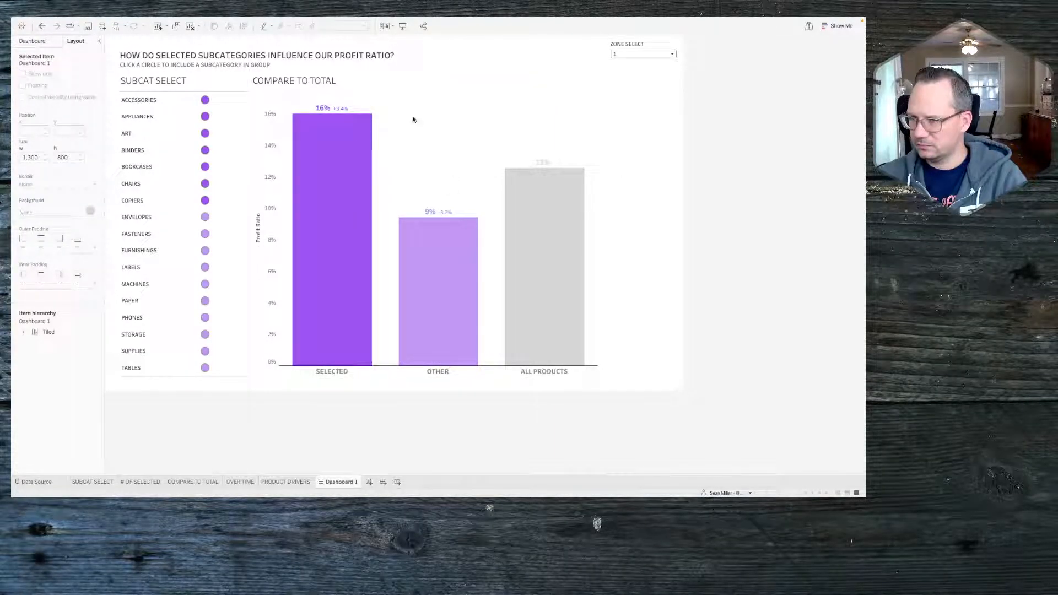
Step: Set ZONE SELECT to 2 and select the OVER TIME chart on the dashboard
click(633, 54)
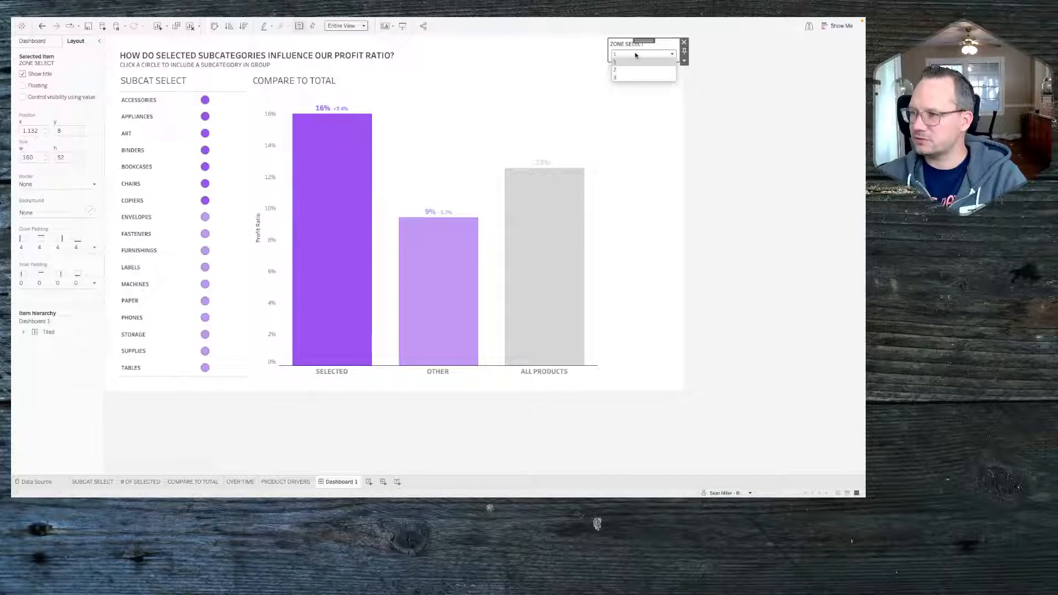
click(628, 70)
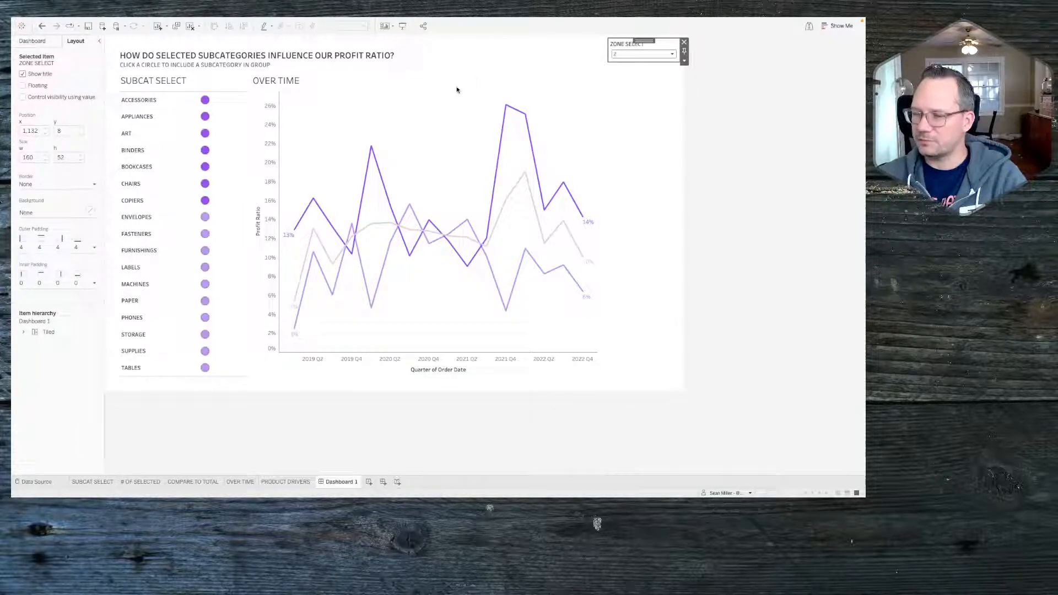
click(31, 41)
click(452, 95)
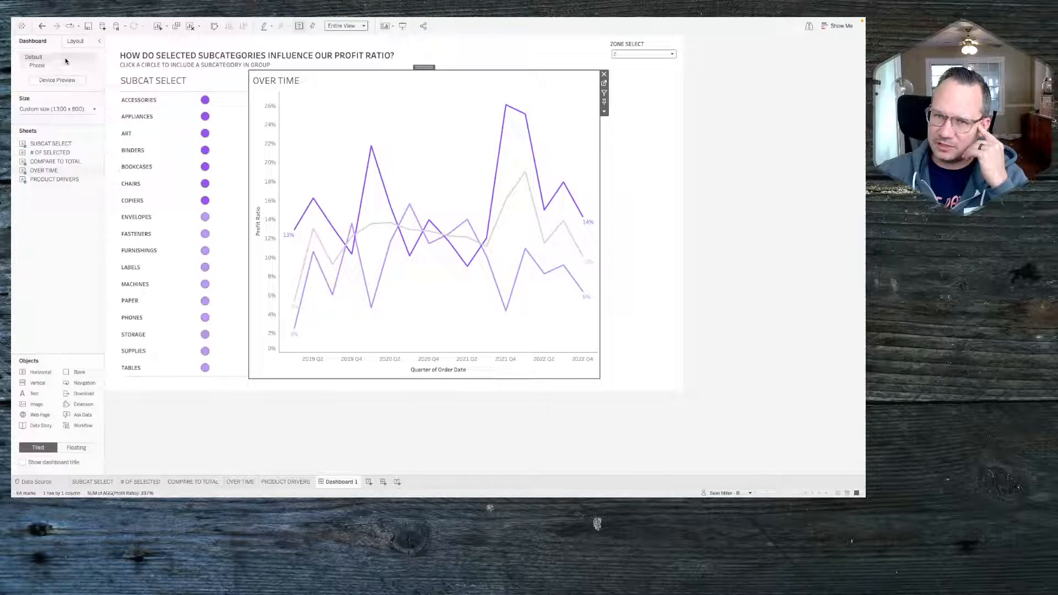
Step: Examine the upper levels of Dashboard 1's item hierarchy, from Tiled down to the vertical container holding ZONE SELECT
click(74, 44)
click(23, 332)
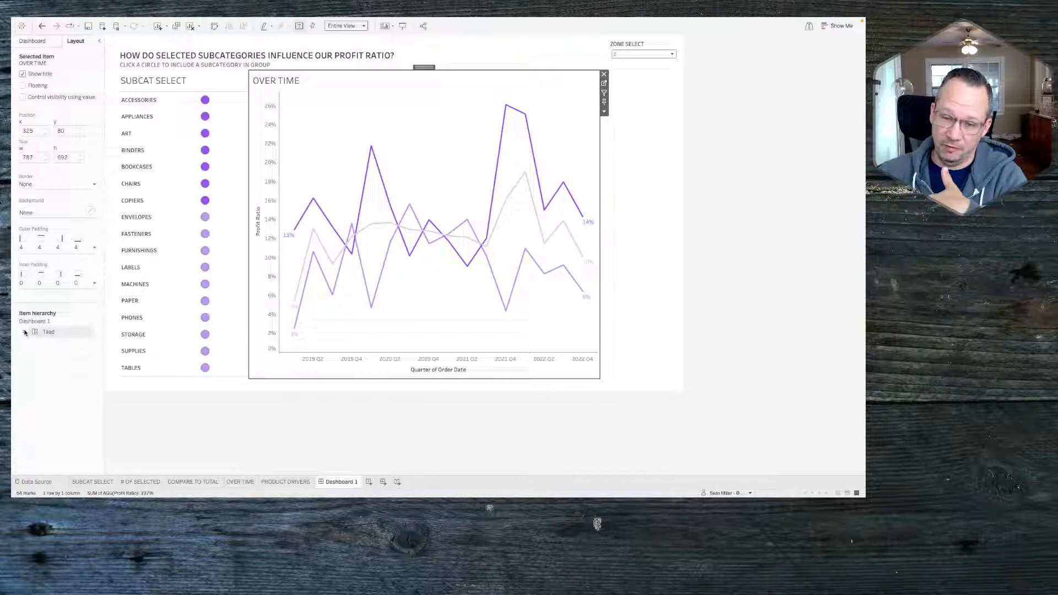
click(32, 342)
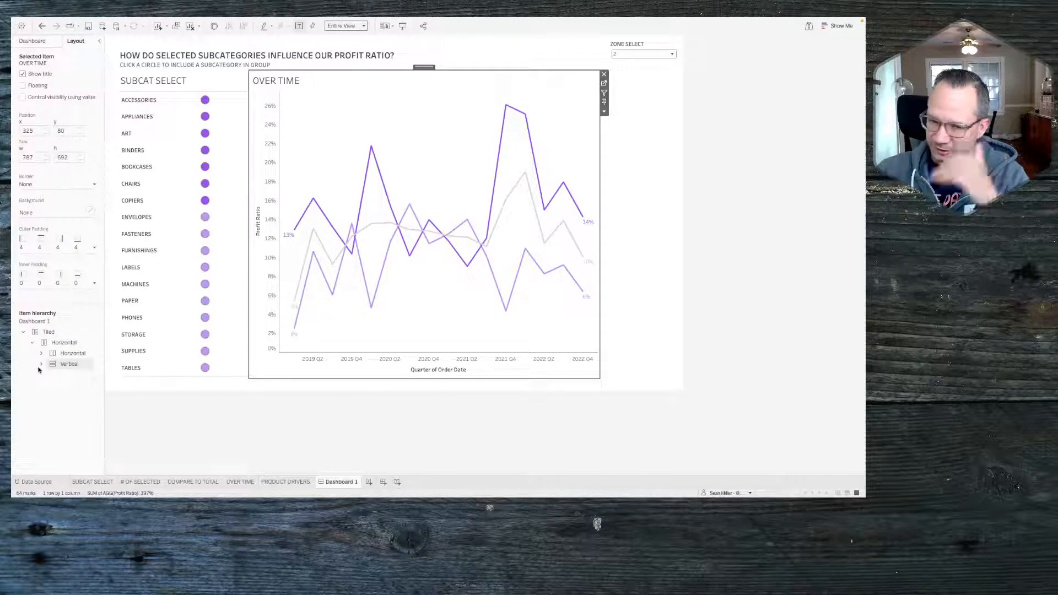
click(41, 353)
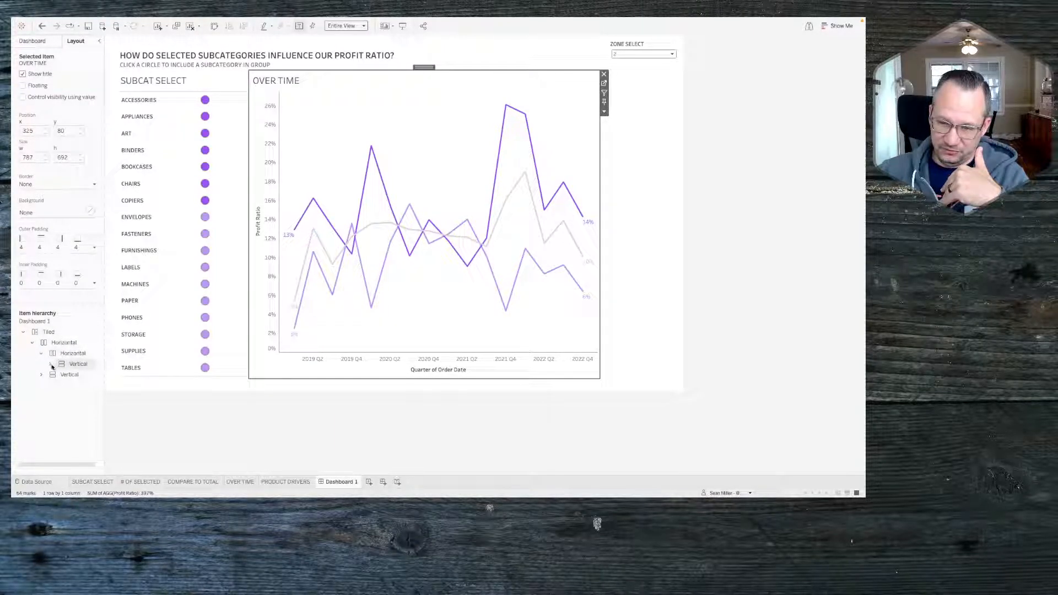
click(41, 374)
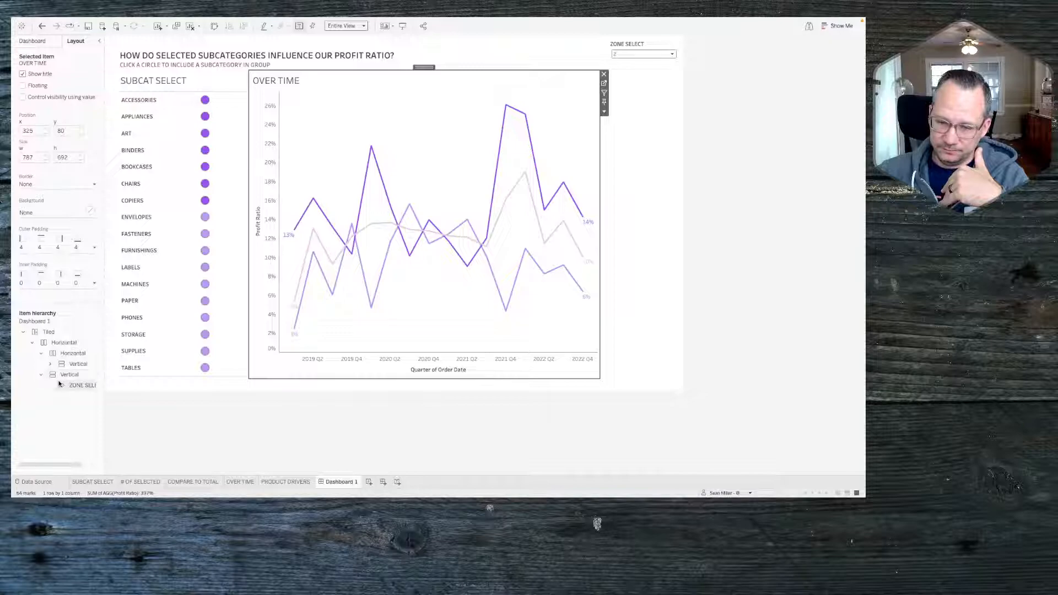
click(41, 354)
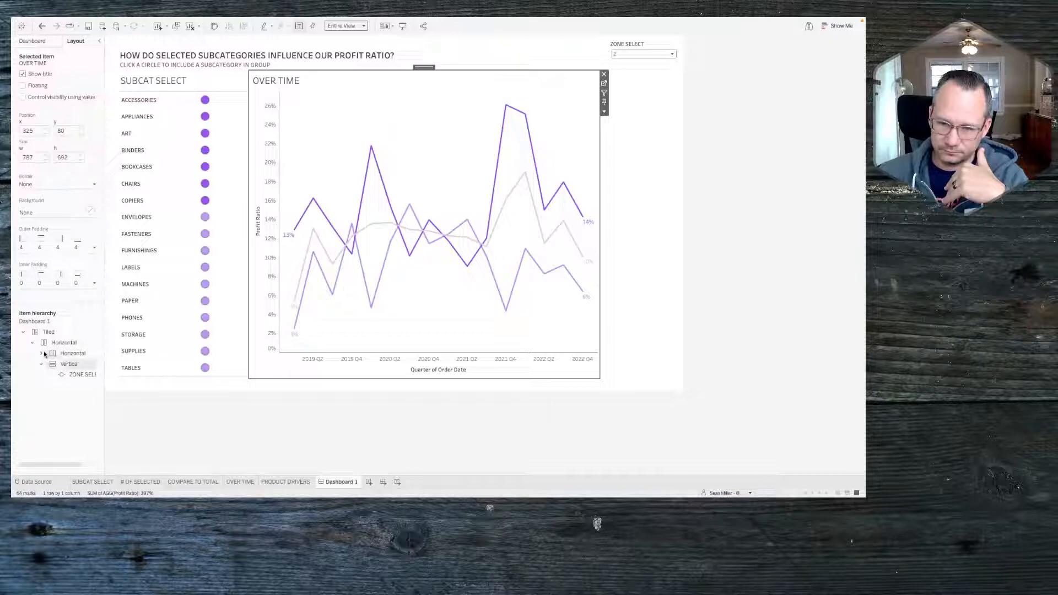
click(41, 353)
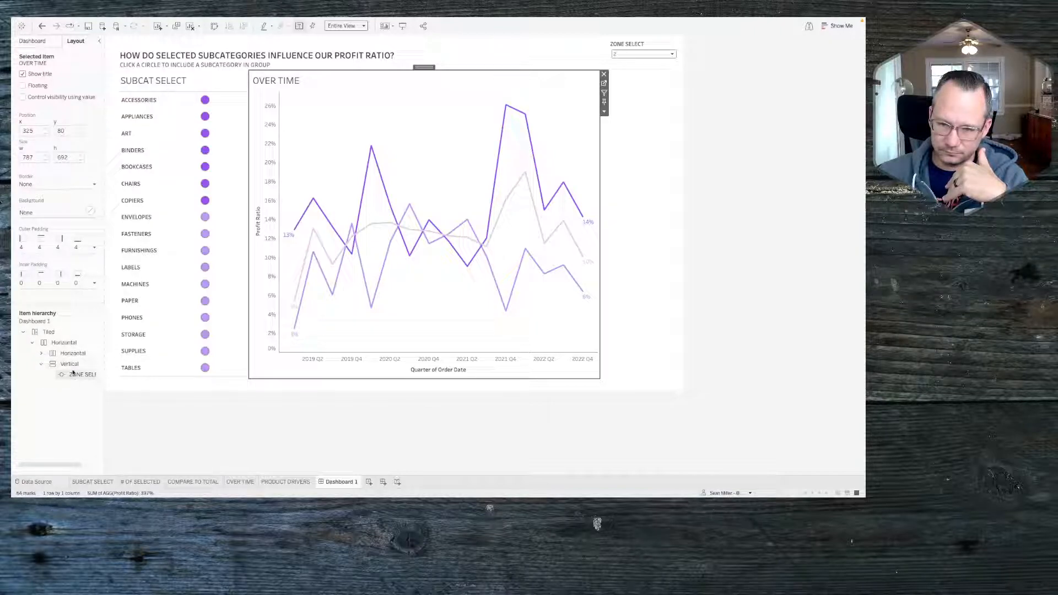
Step: Trace the nested containers in the item hierarchy down to the vertical container beside SUBCAT SELECT and expand its contents
click(68, 354)
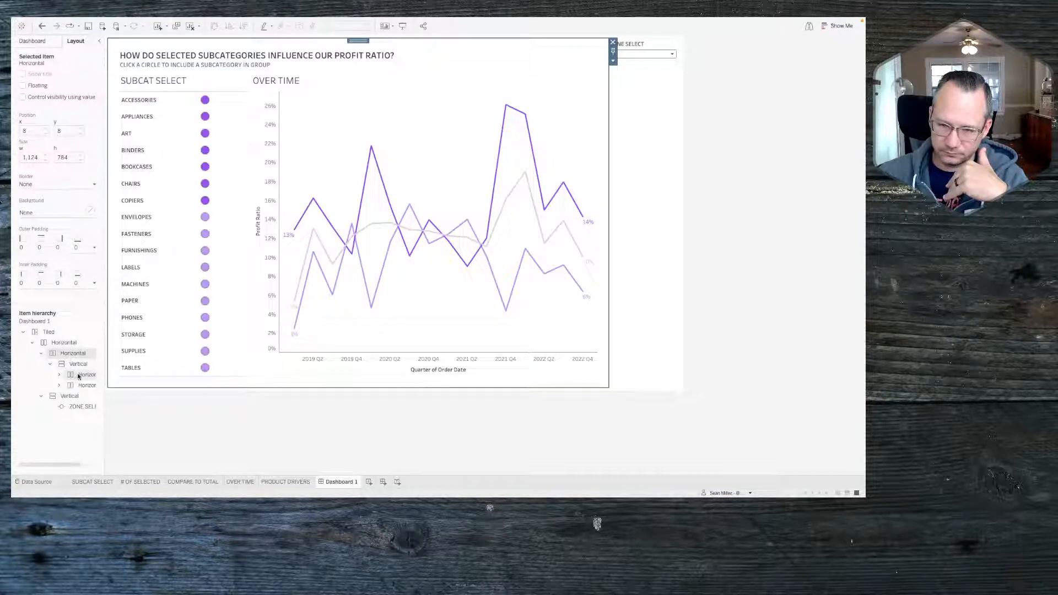
click(82, 375)
click(80, 386)
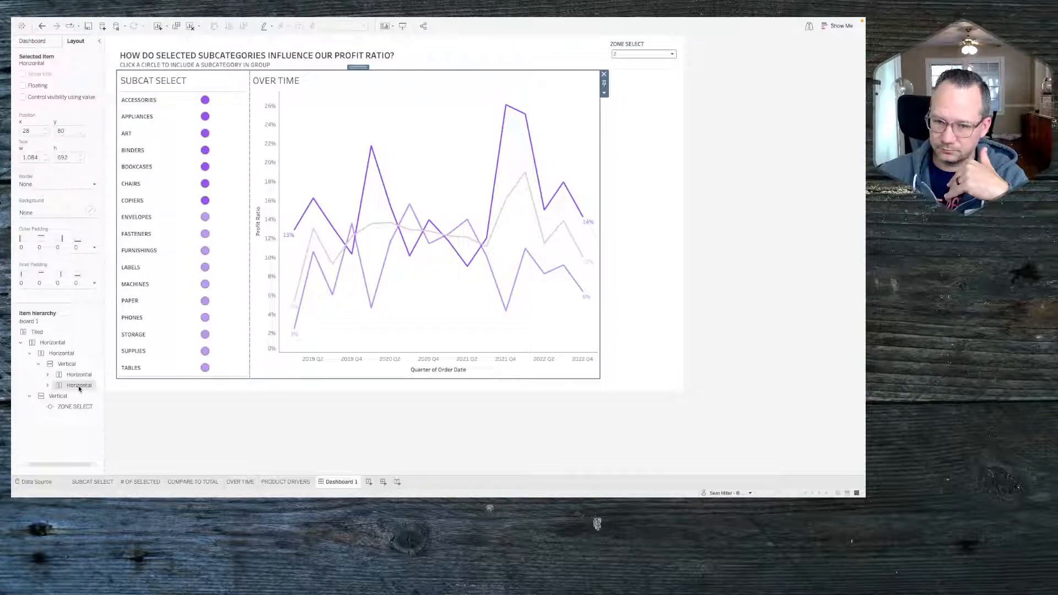
double_click(77, 387)
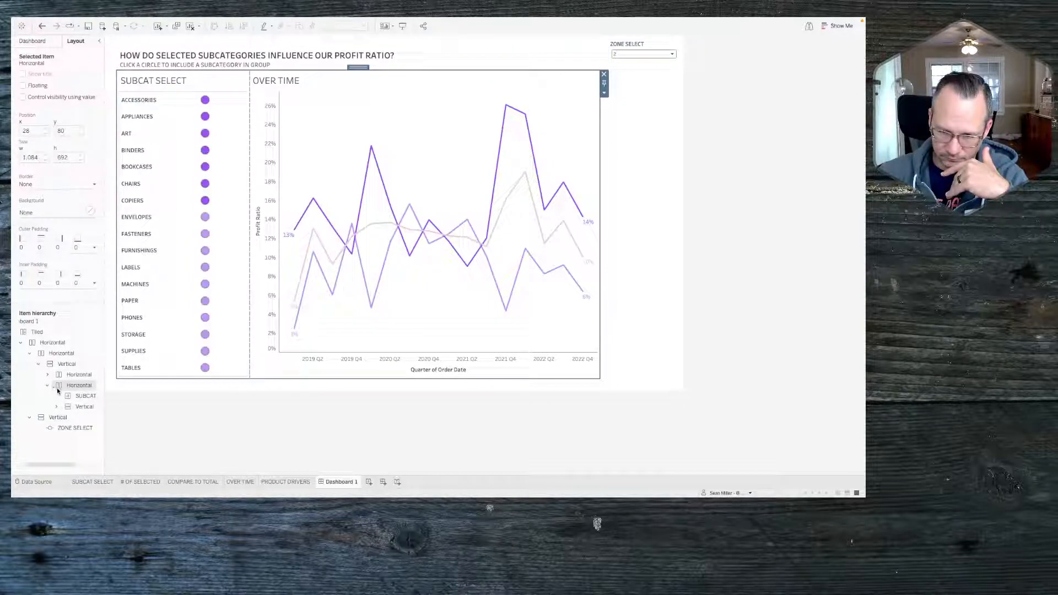
click(80, 408)
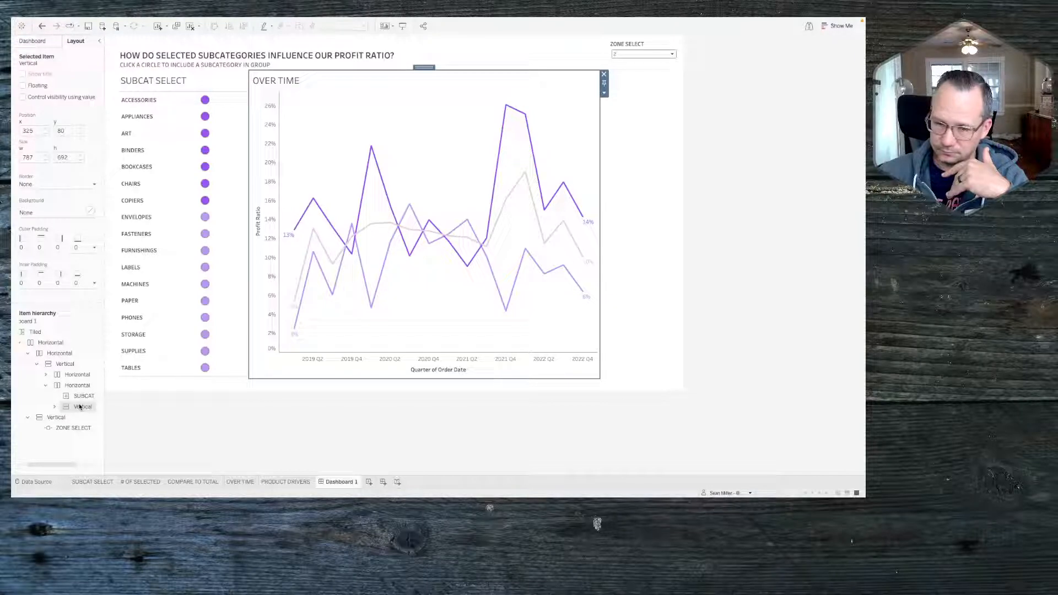
double_click(81, 407)
Step: Review the visibility settings of the nested OVER TIME and PRODUCT DRIVERS containers, including the latter's container options, and clear the selection
click(82, 428)
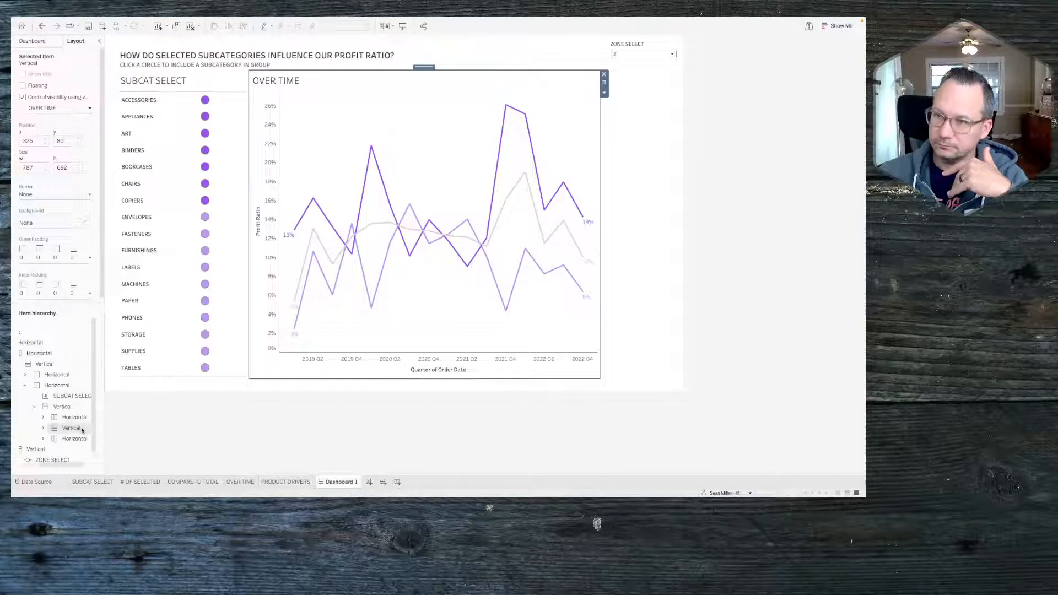
scroll(65, 440, left, 1)
click(64, 440)
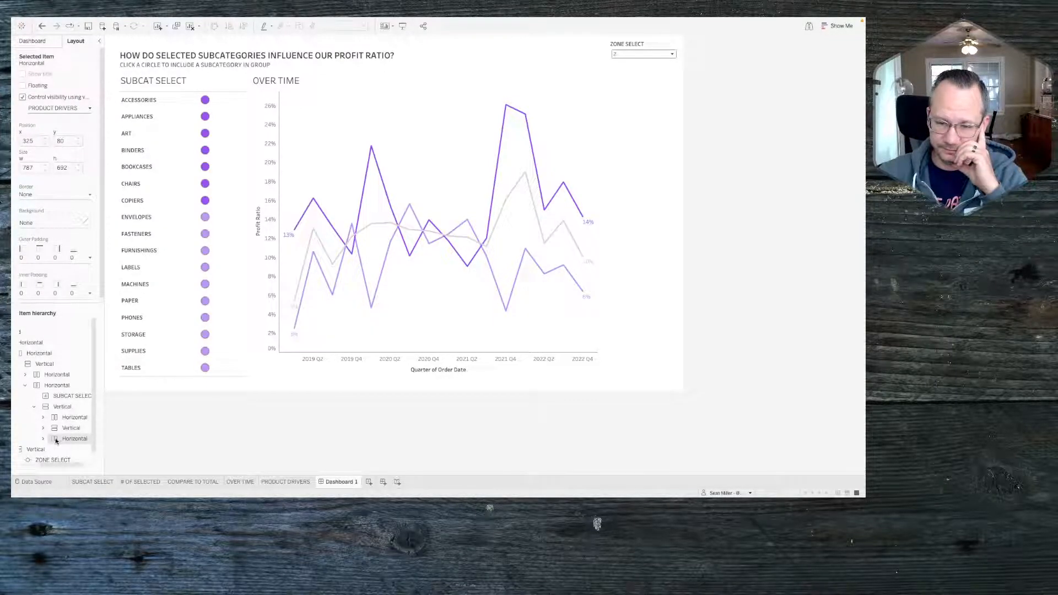
right_click(66, 439)
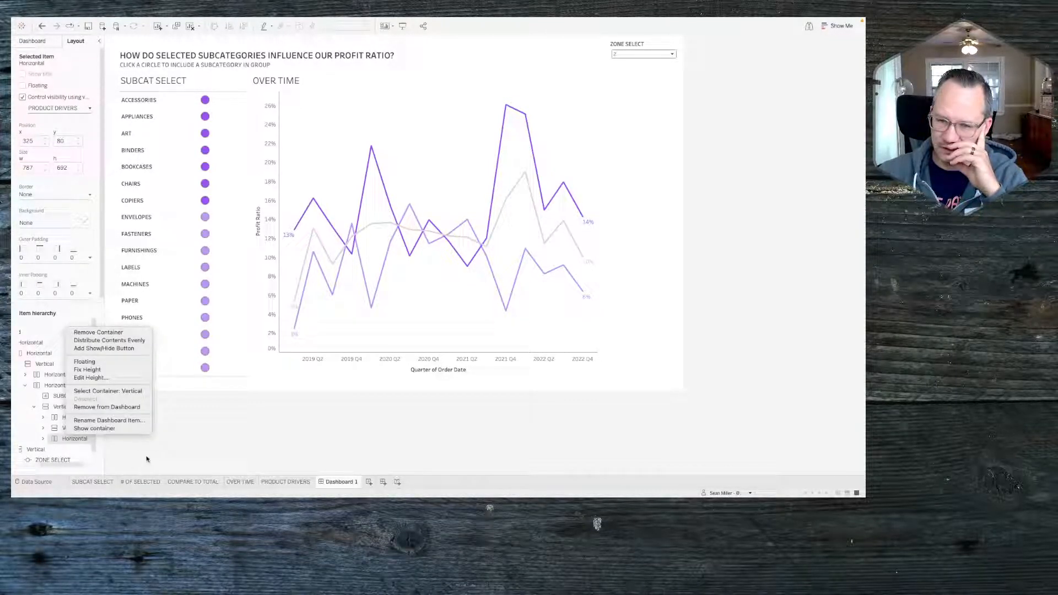
click(166, 455)
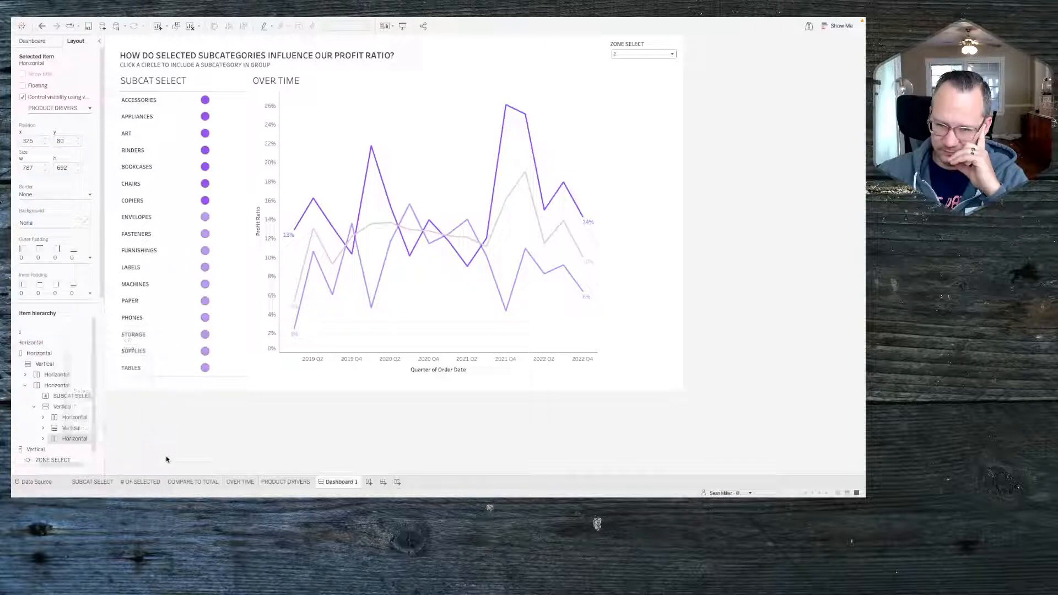
click(204, 440)
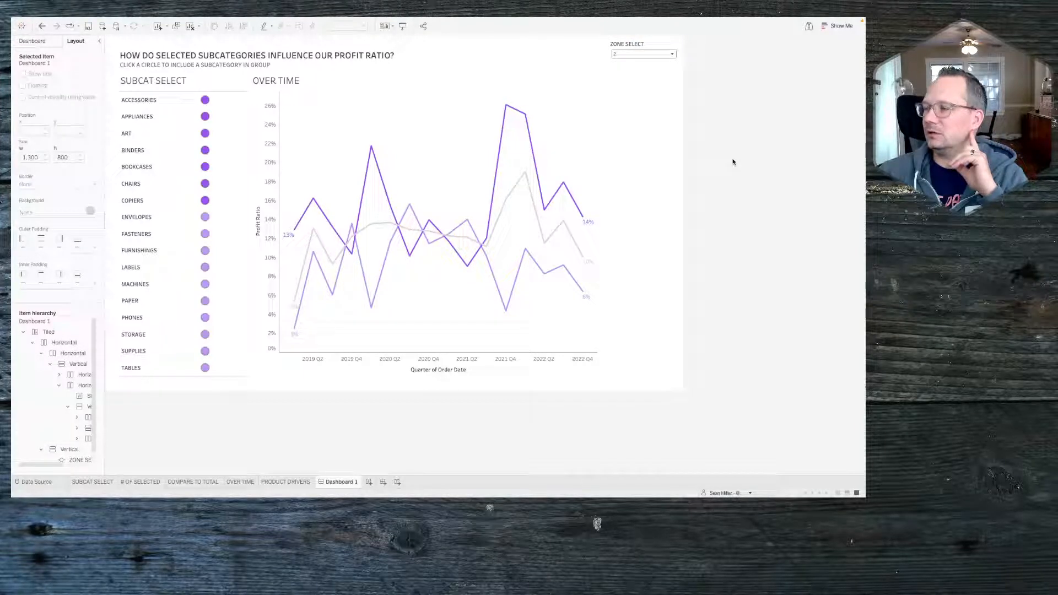
Step: Check the chart swapping by selecting the OVER TIME chart and switching ZONE SELECT to 1, 3 and back to 1
click(449, 113)
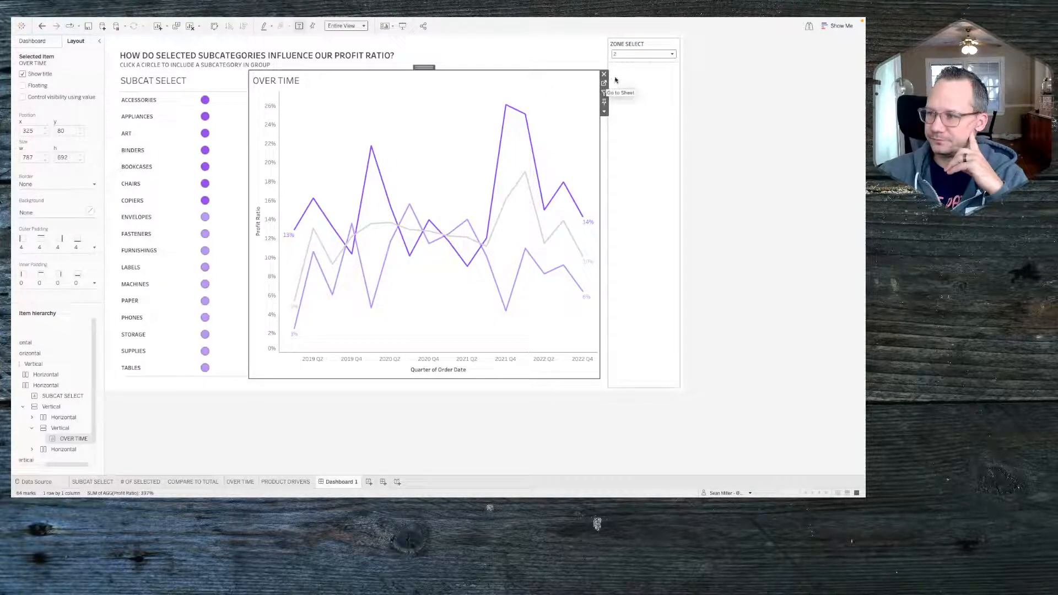
click(626, 56)
click(625, 63)
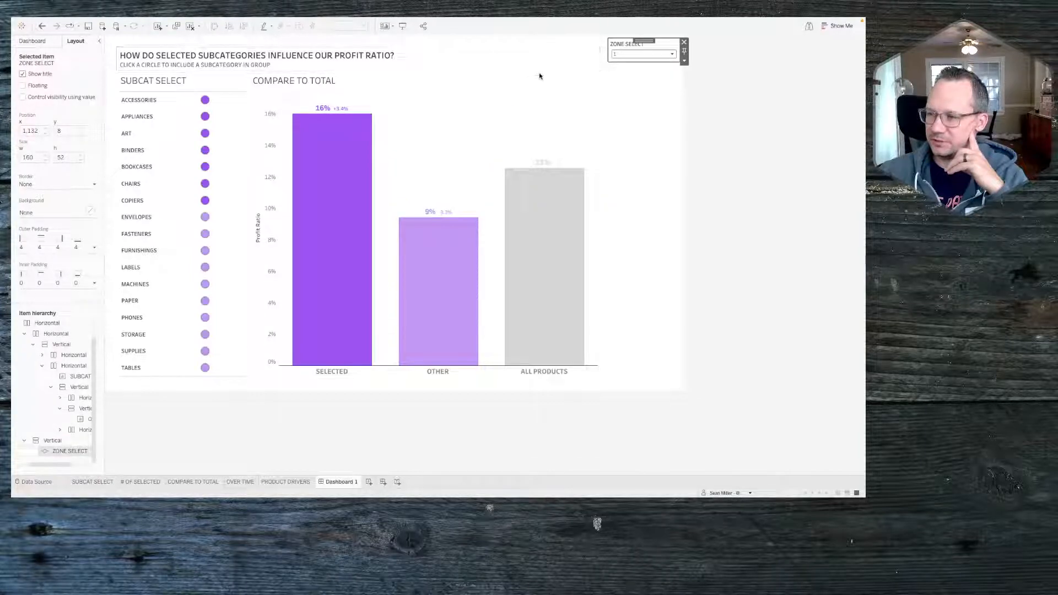
click(618, 55)
click(622, 75)
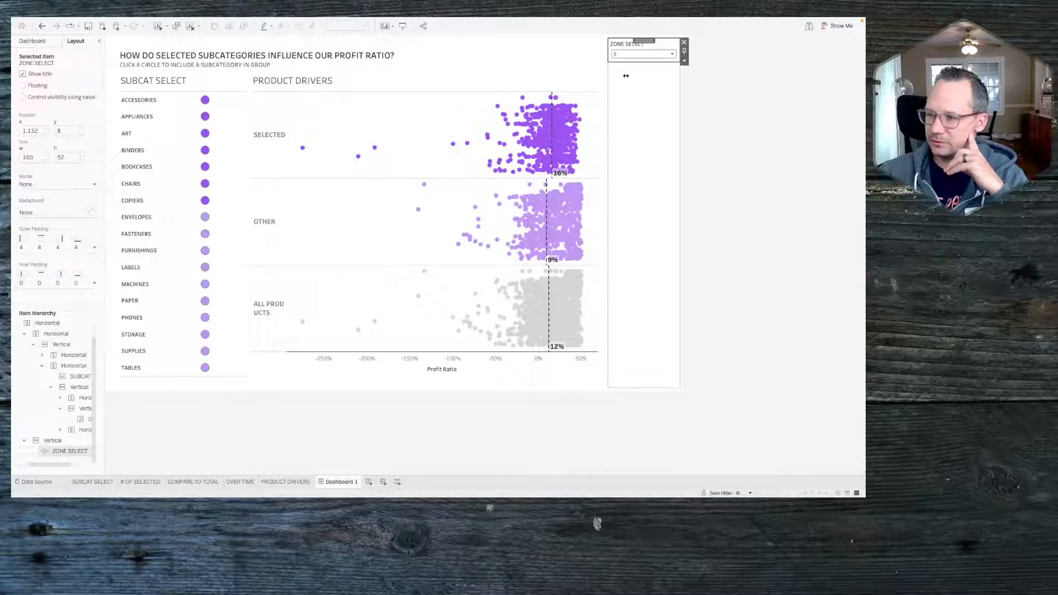
click(628, 54)
click(624, 62)
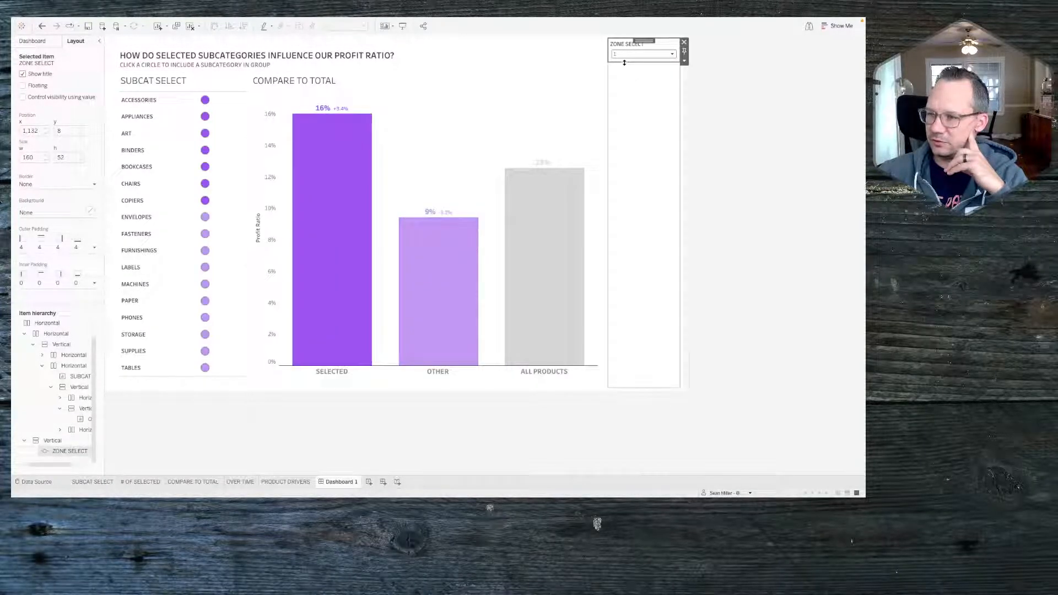